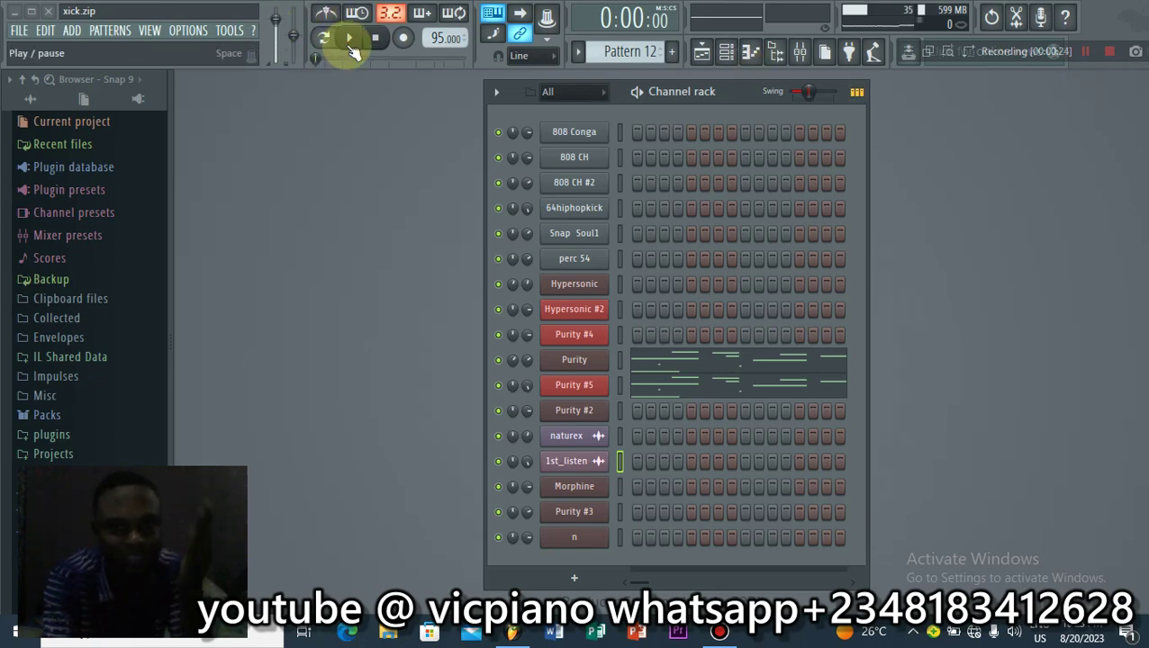
Step: Play the xick.zip project while viewing its arrangement in the playlist, and stop playback and hide the playlist
click(350, 43)
click(701, 54)
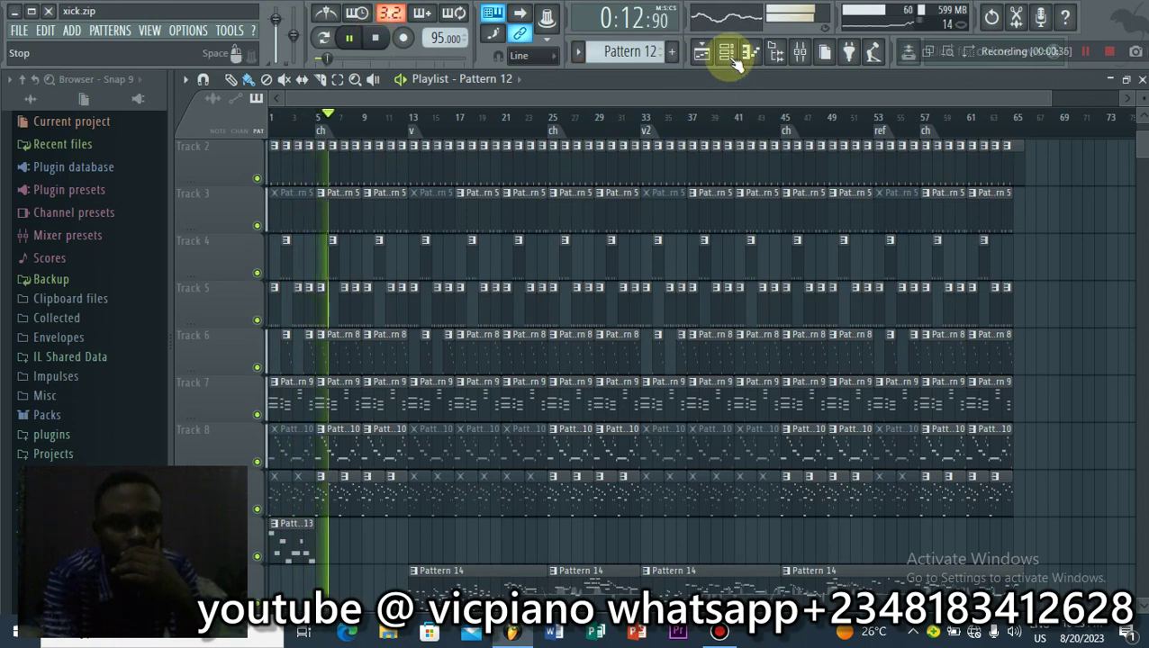
key(space)
click(703, 52)
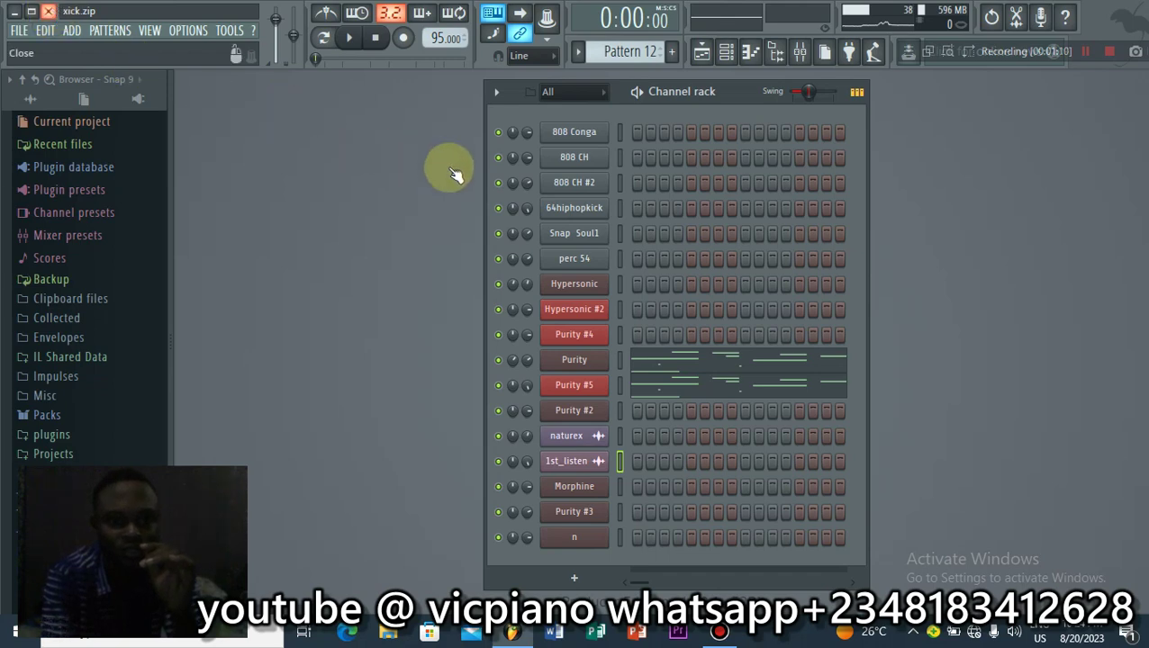
Step: Close the xick.zip project and relaunch FL Studio with an empty project
click(49, 12)
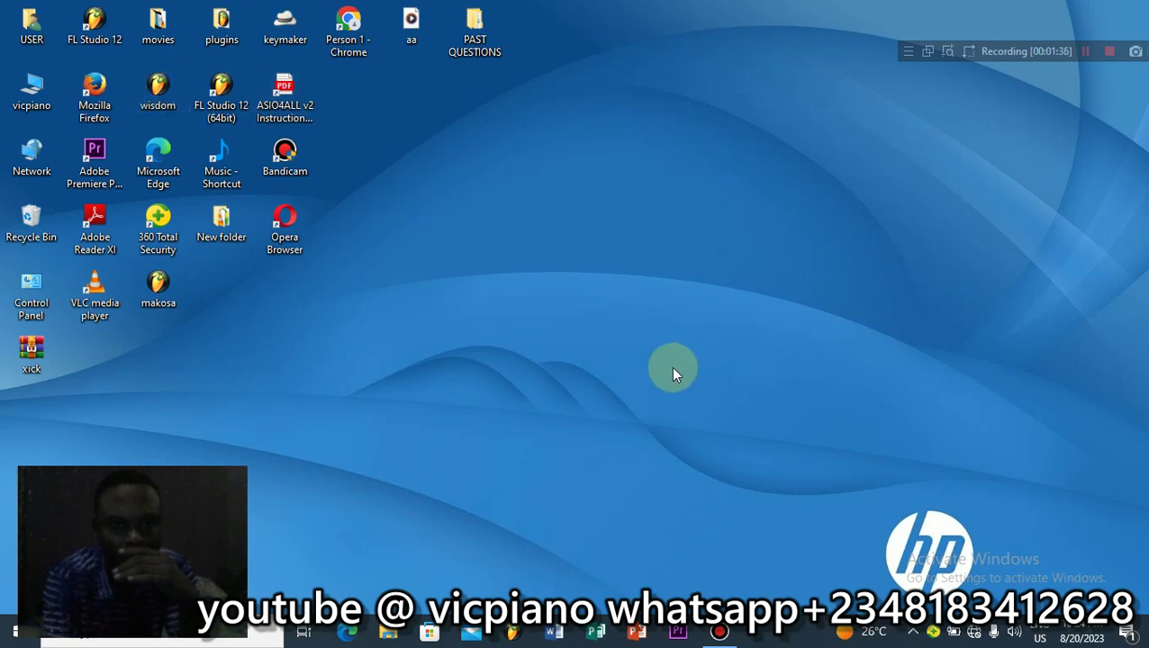
click(513, 632)
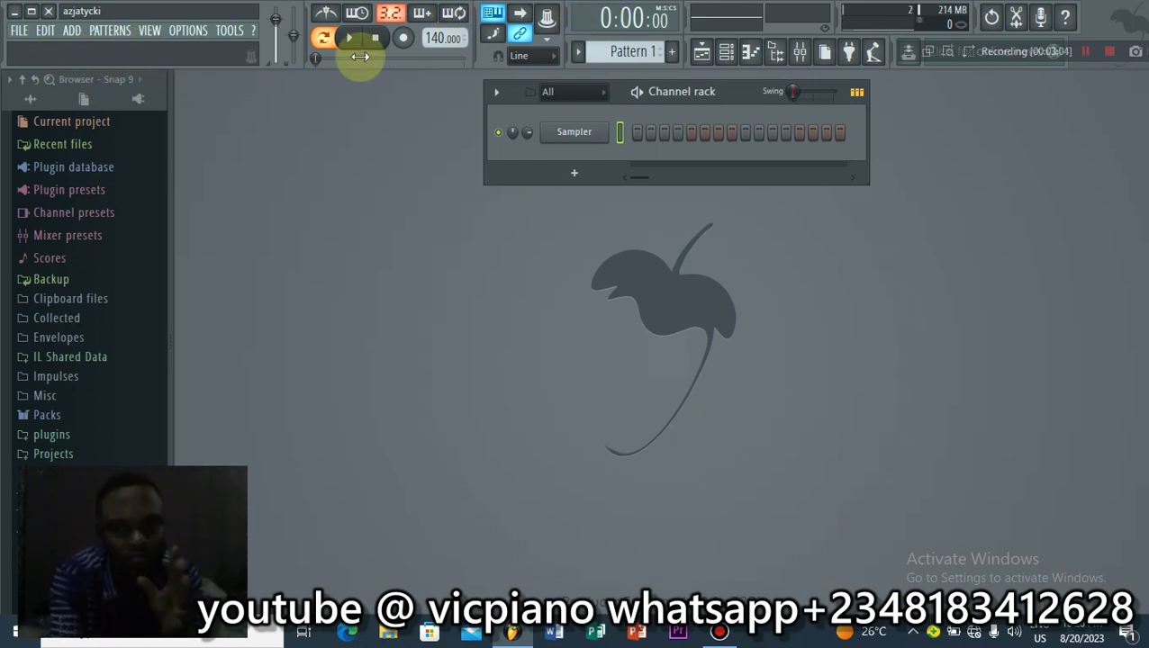
Step: Move the channel rack toward the centre of the workspace and reposition the CPU and memory panel slightly along the toolbar
drag(724, 95, 667, 204)
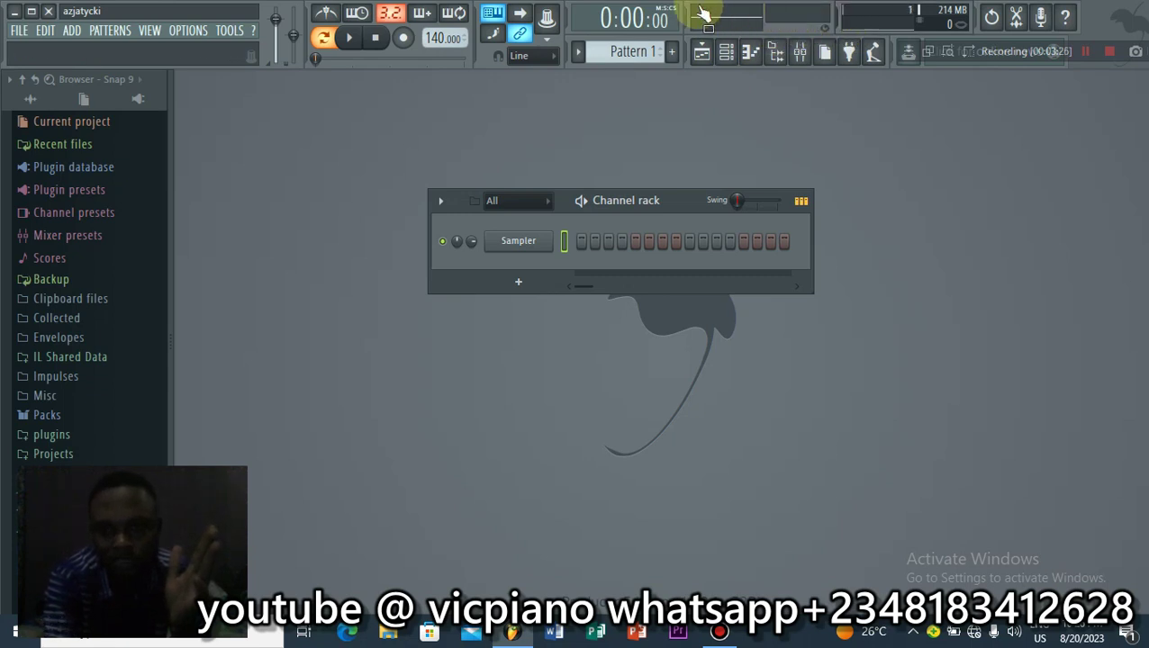
drag(842, 15, 914, 14)
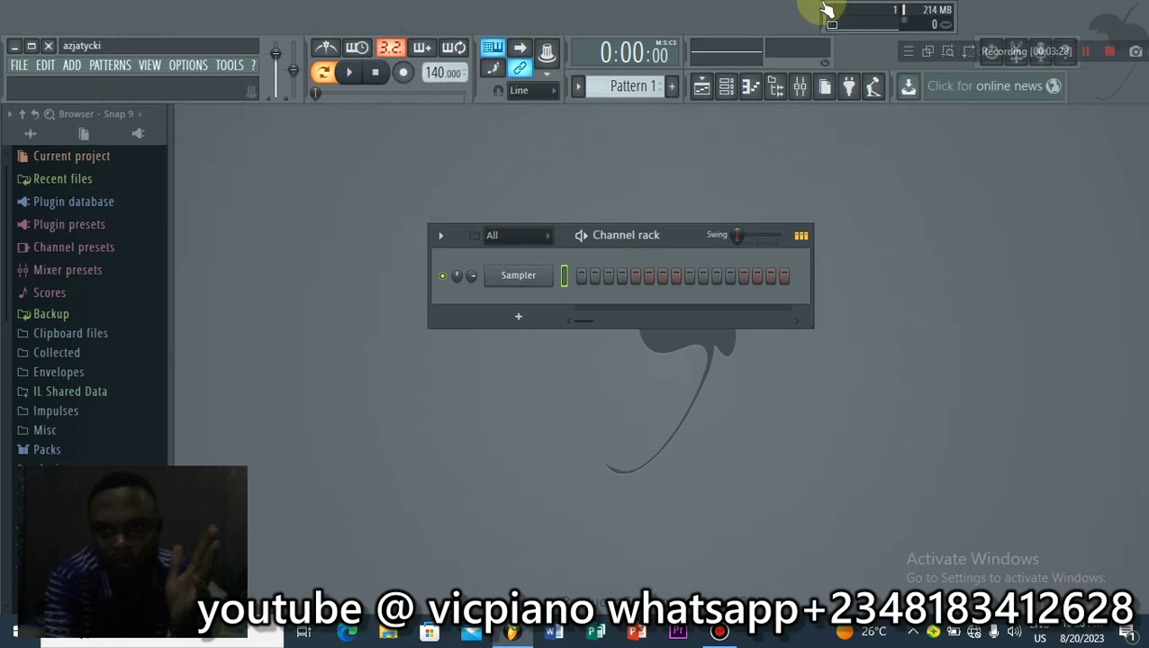
drag(916, 27, 848, 16)
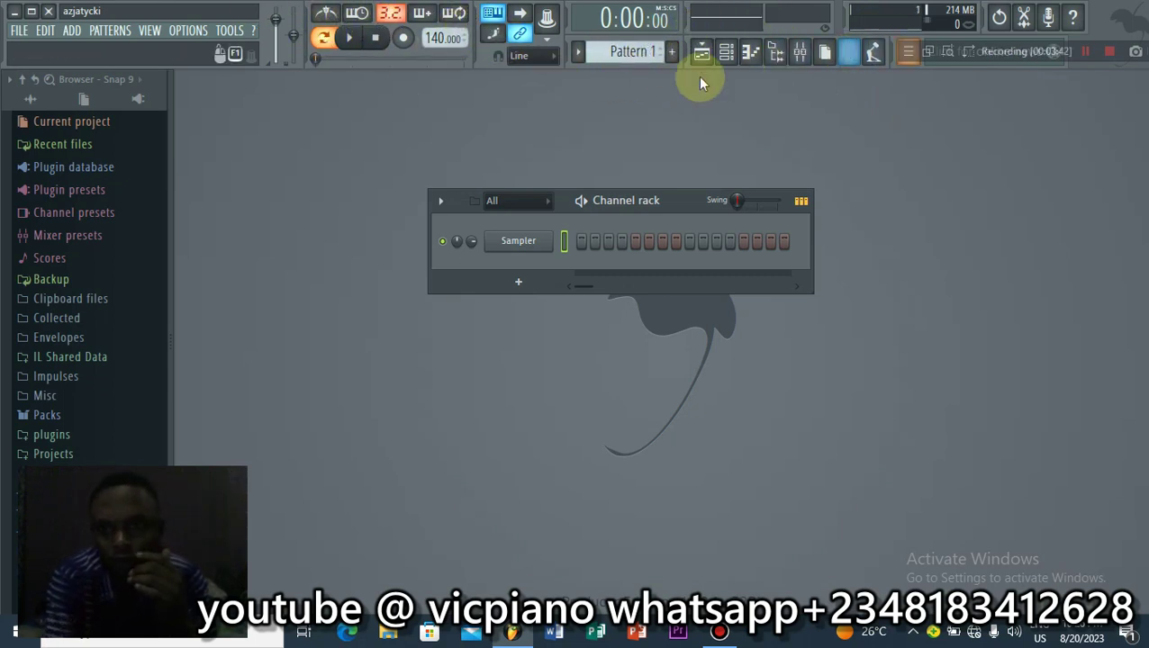
Step: Enable the metronome and audition its click with a short playback
click(333, 13)
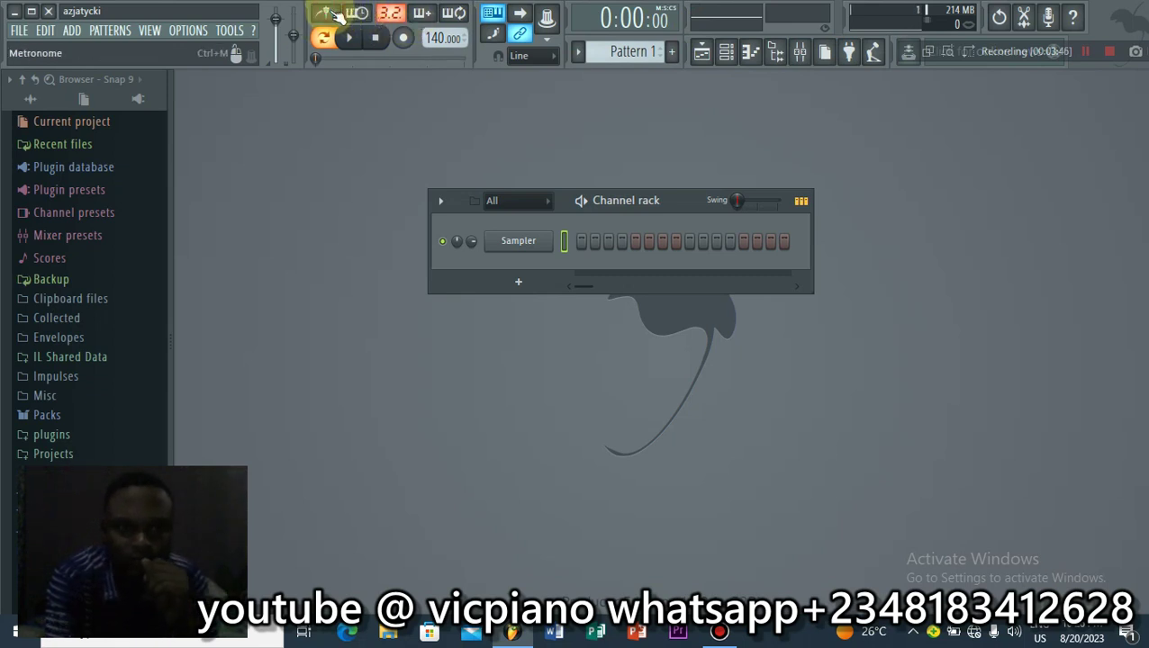
click(333, 14)
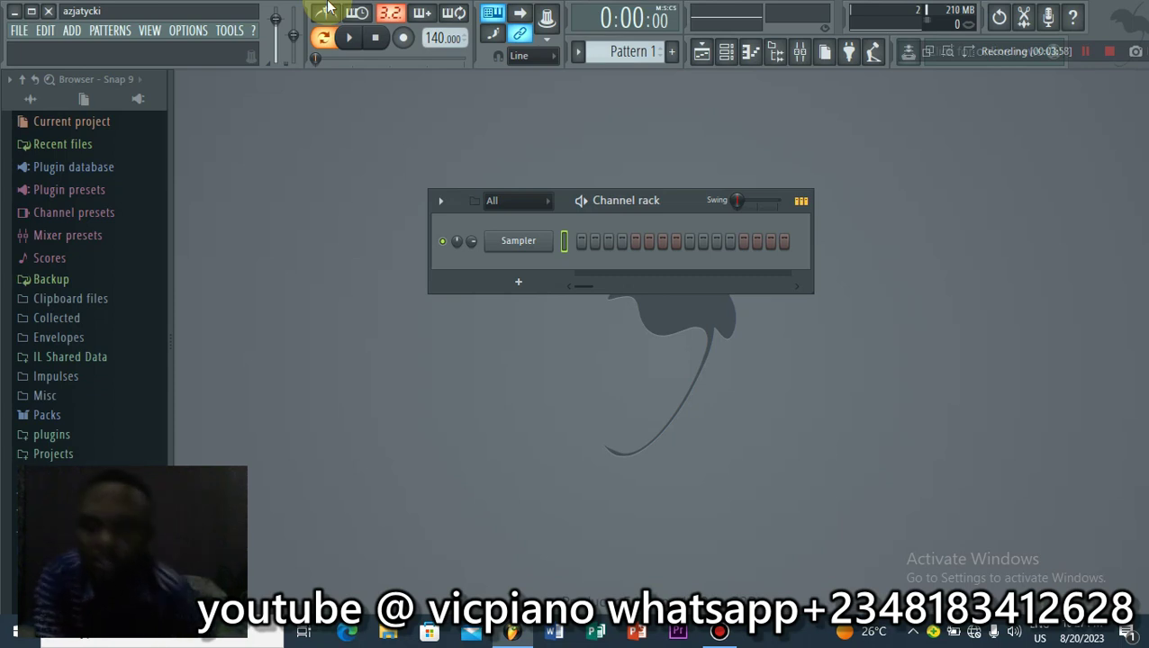
click(326, 14)
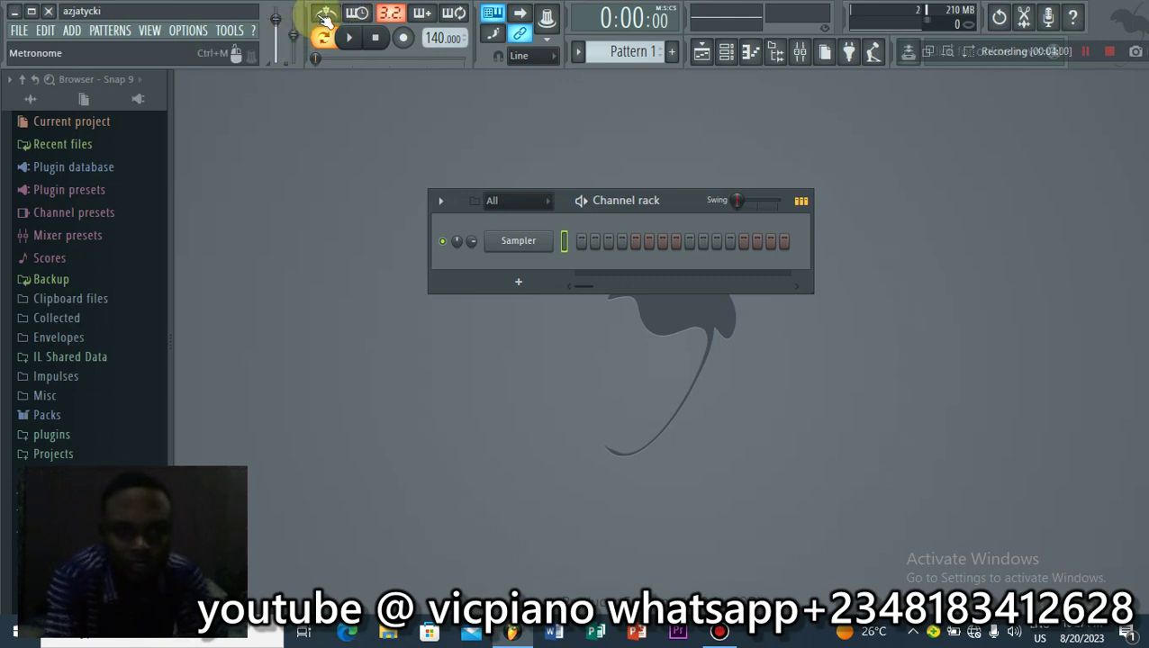
click(349, 37)
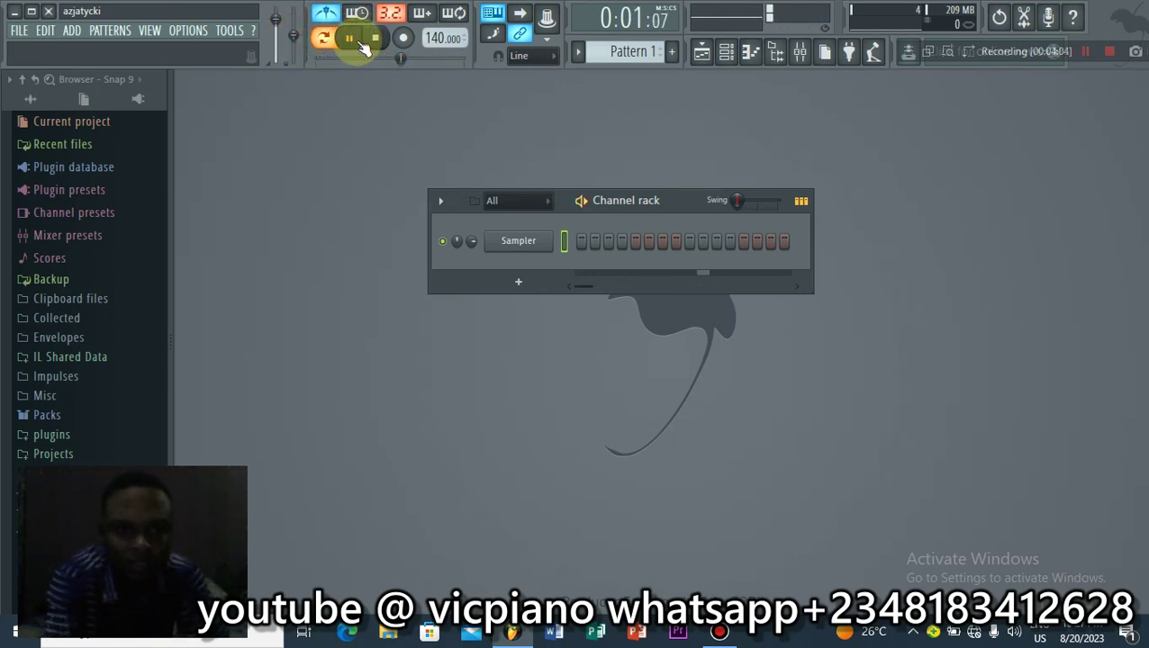
click(376, 39)
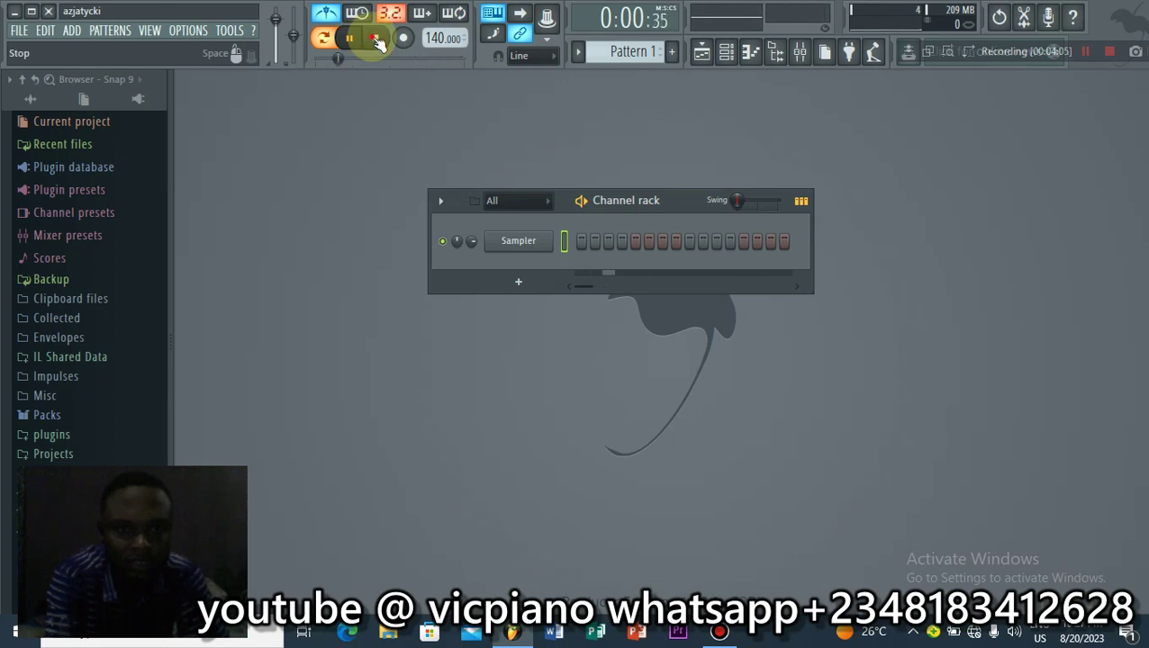
Step: Set the metronome sound to Hi-hat and audition it with short playbacks
right_click(327, 17)
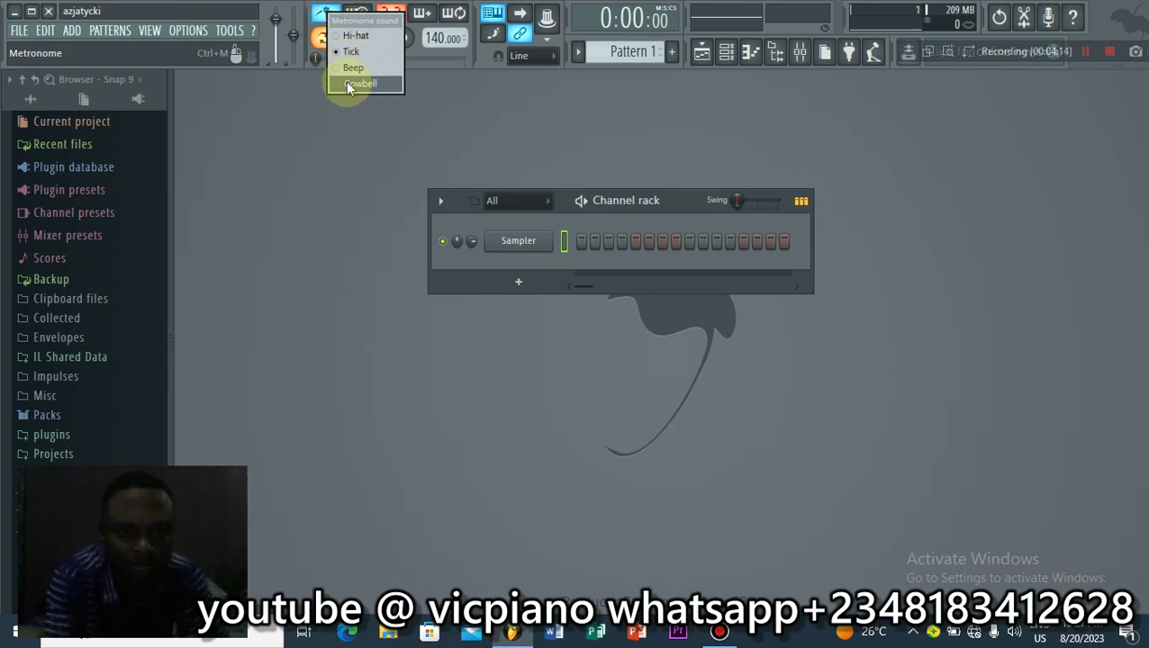
click(342, 38)
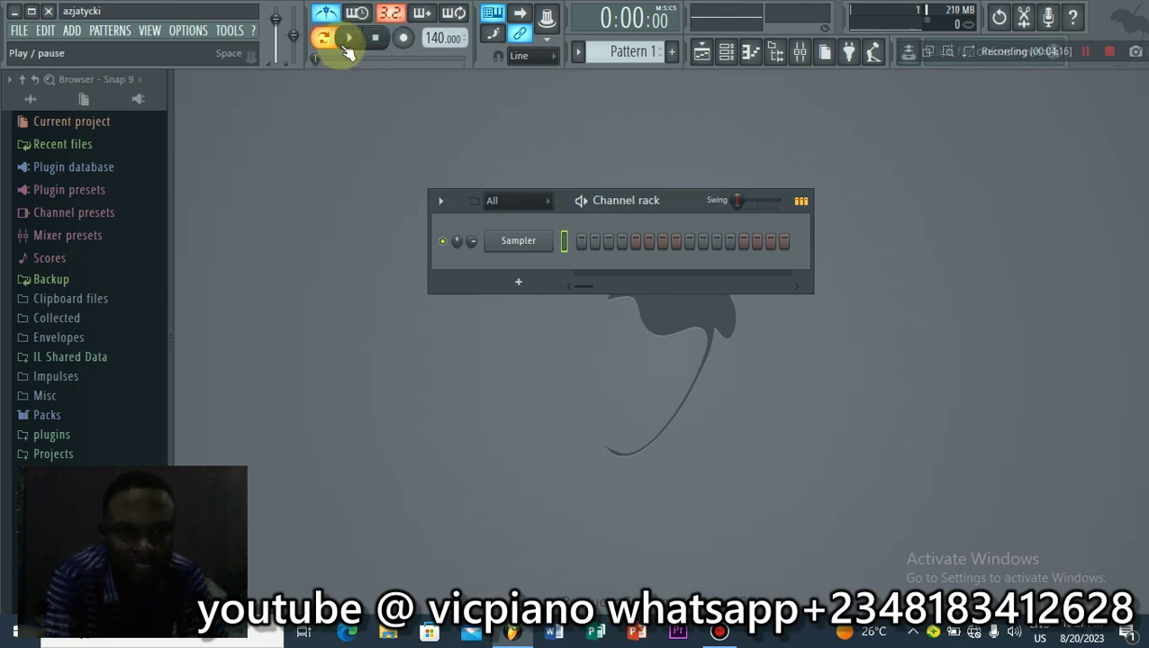
click(350, 39)
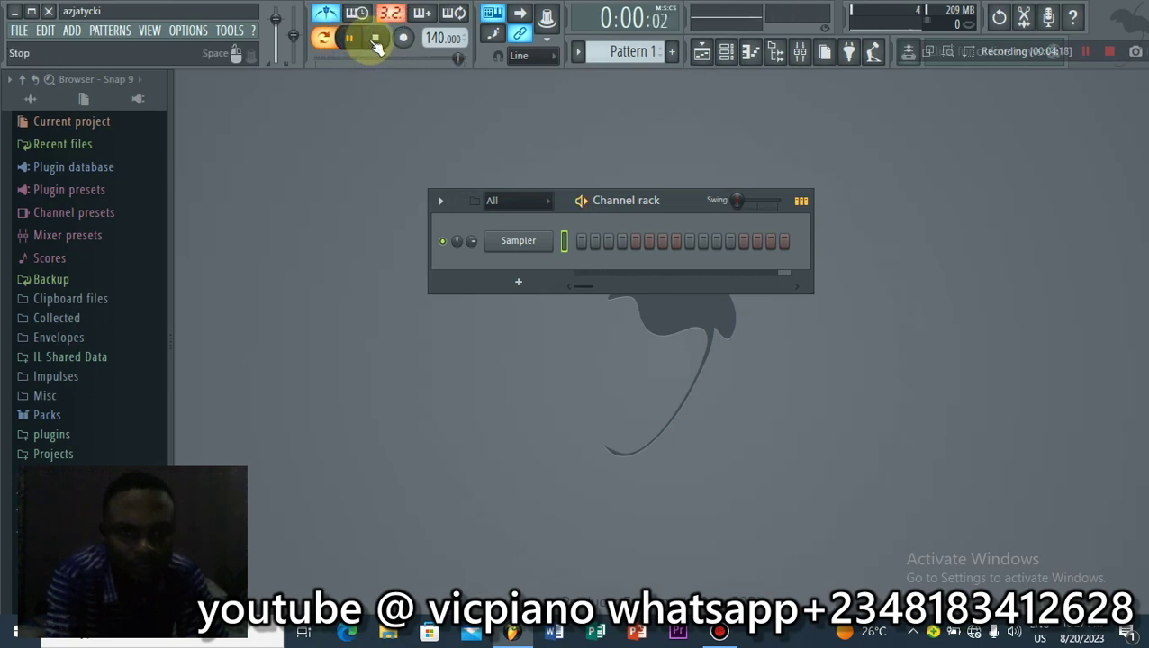
click(375, 39)
right_click(328, 18)
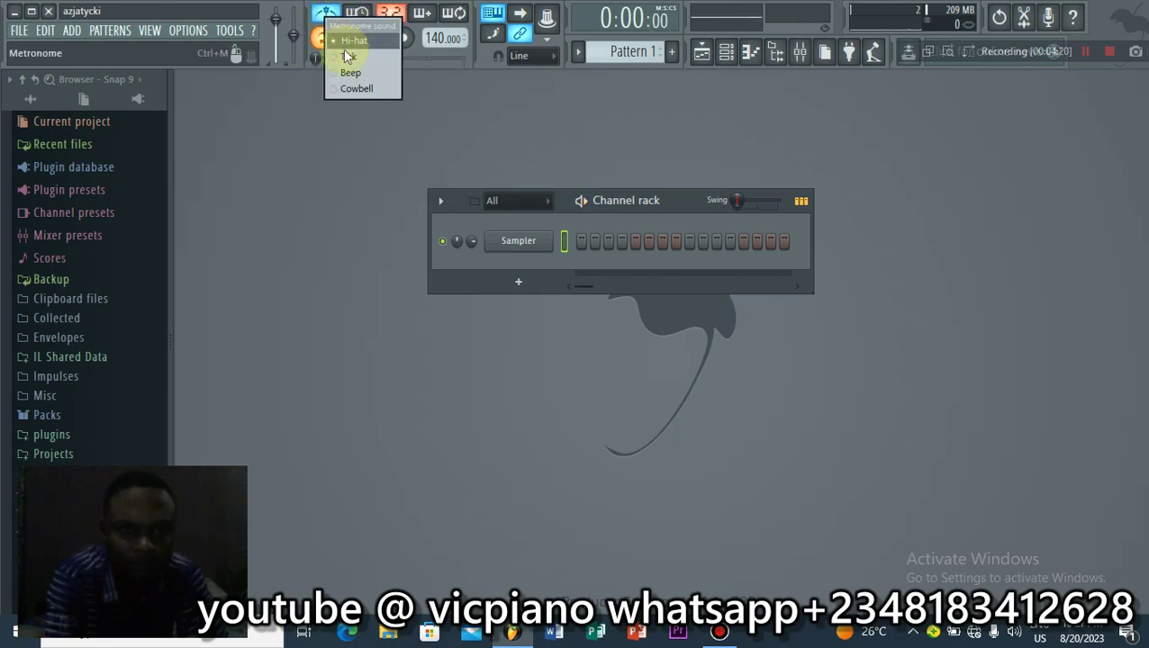
click(347, 41)
click(350, 38)
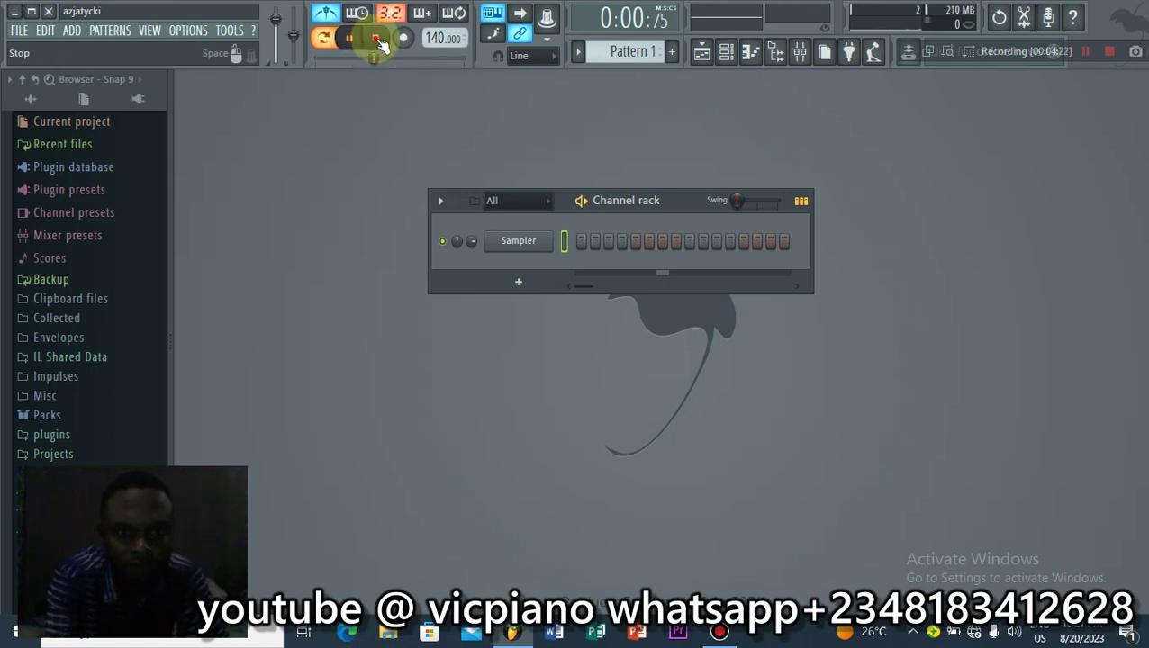
click(376, 40)
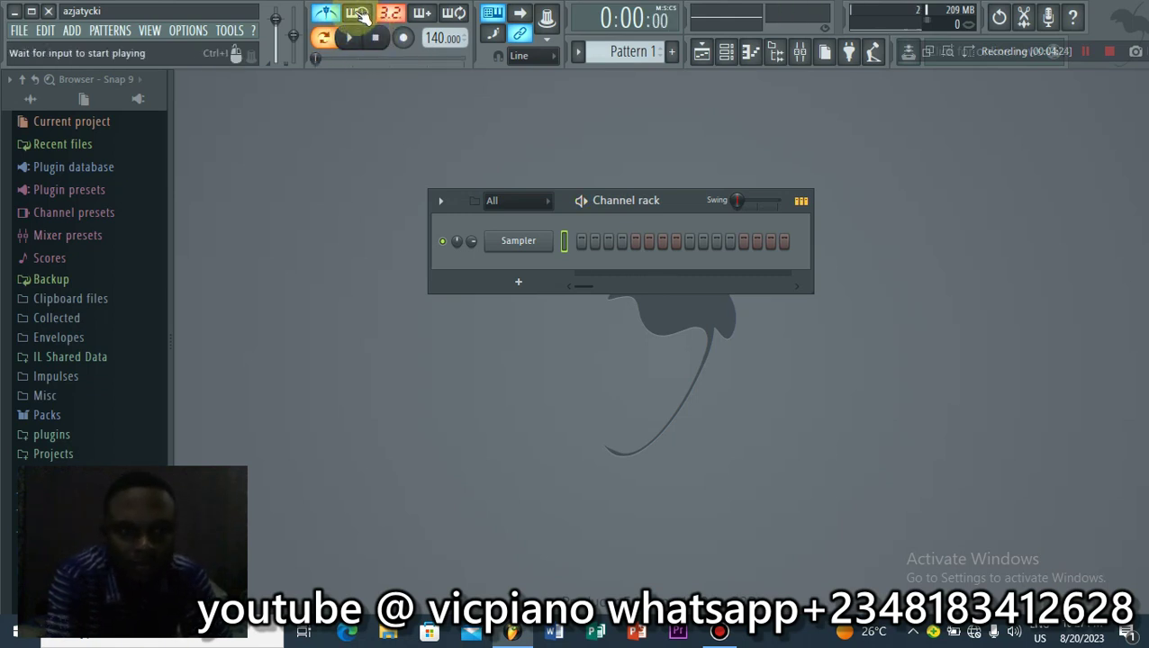
Step: Toggle the option to wait for input to start playing, leaving it disabled
click(360, 16)
click(361, 15)
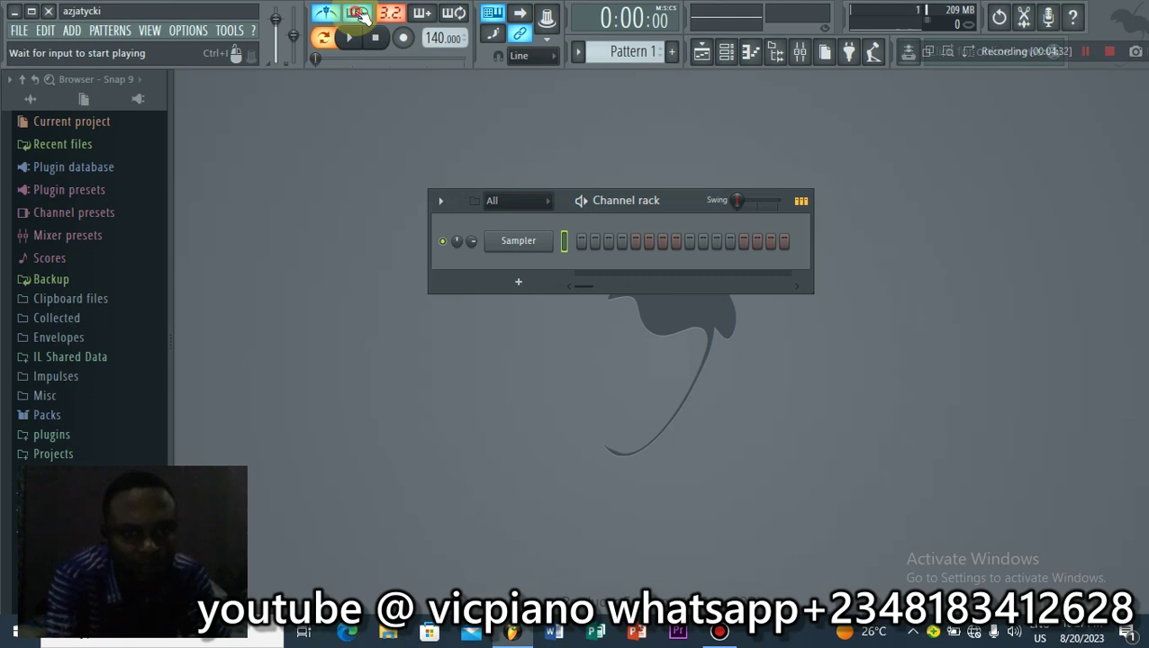
click(361, 15)
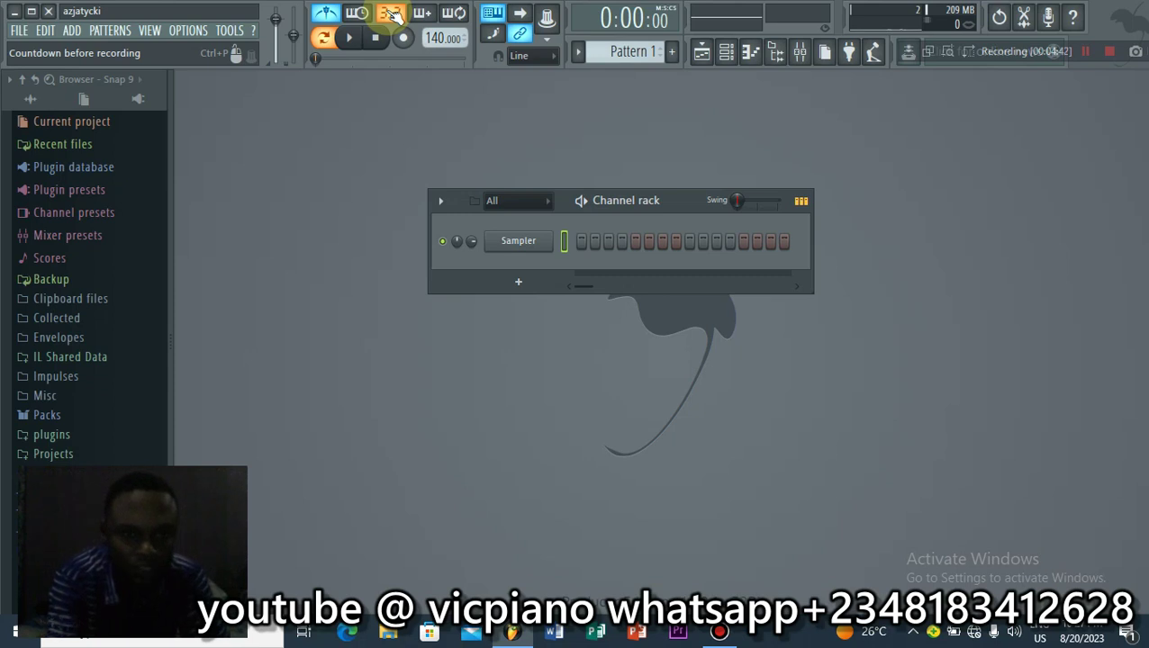
Step: Toggle the countdown before recording off and on several times, leaving it enabled
click(391, 13)
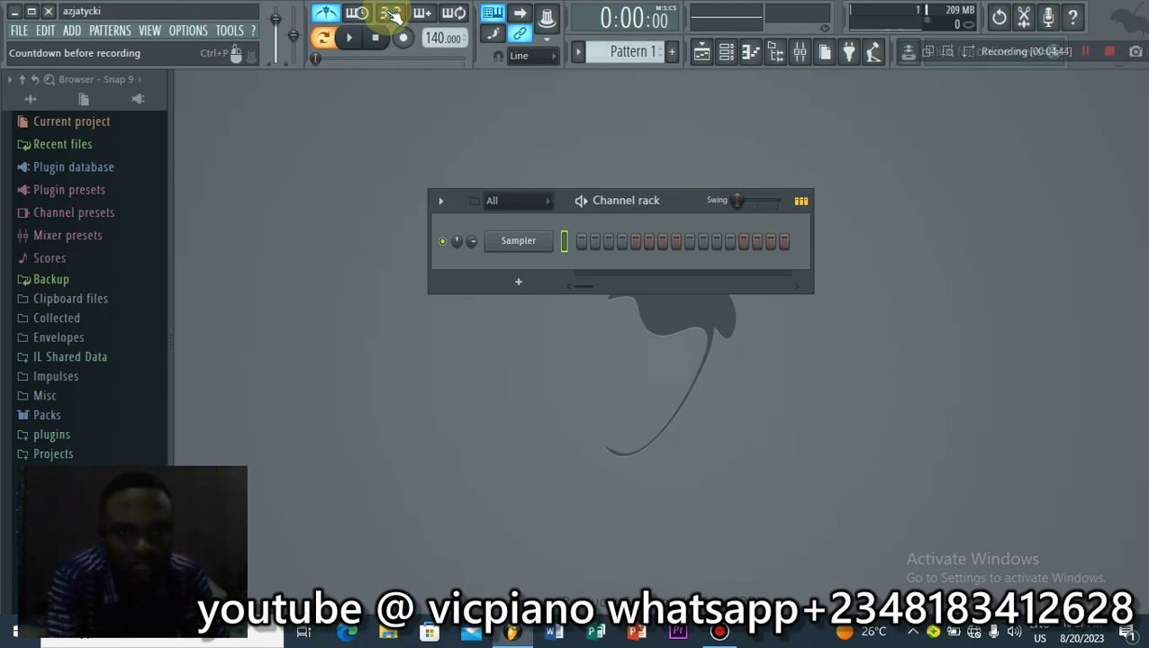
click(391, 14)
click(392, 14)
click(392, 15)
click(392, 14)
click(394, 13)
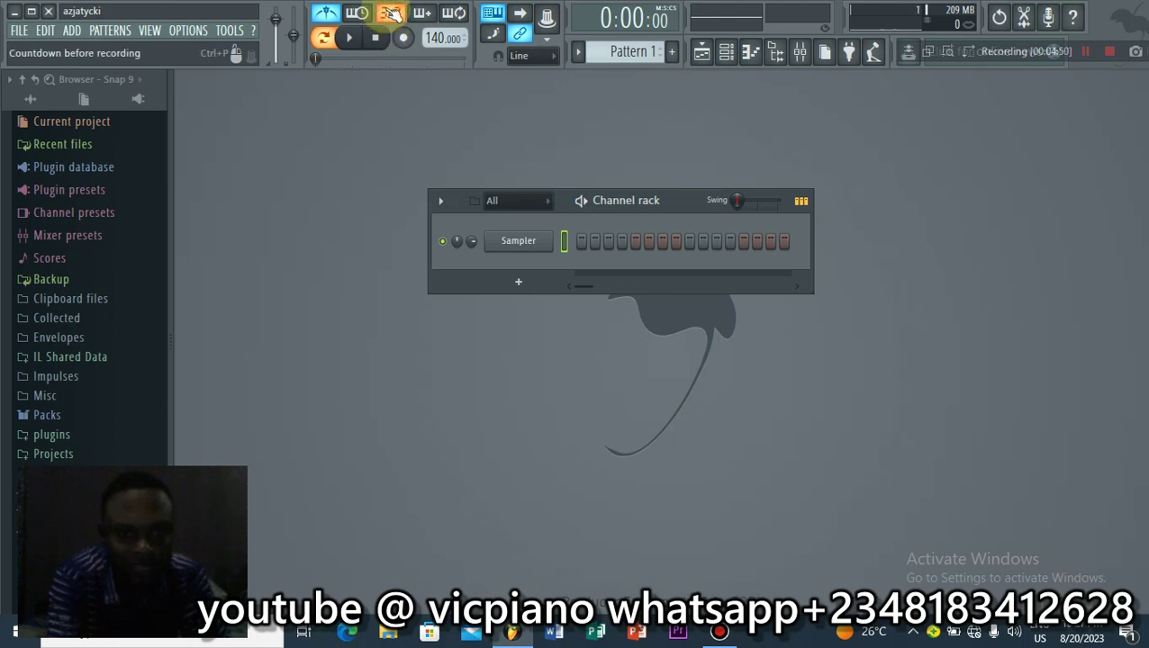
click(393, 14)
click(393, 14)
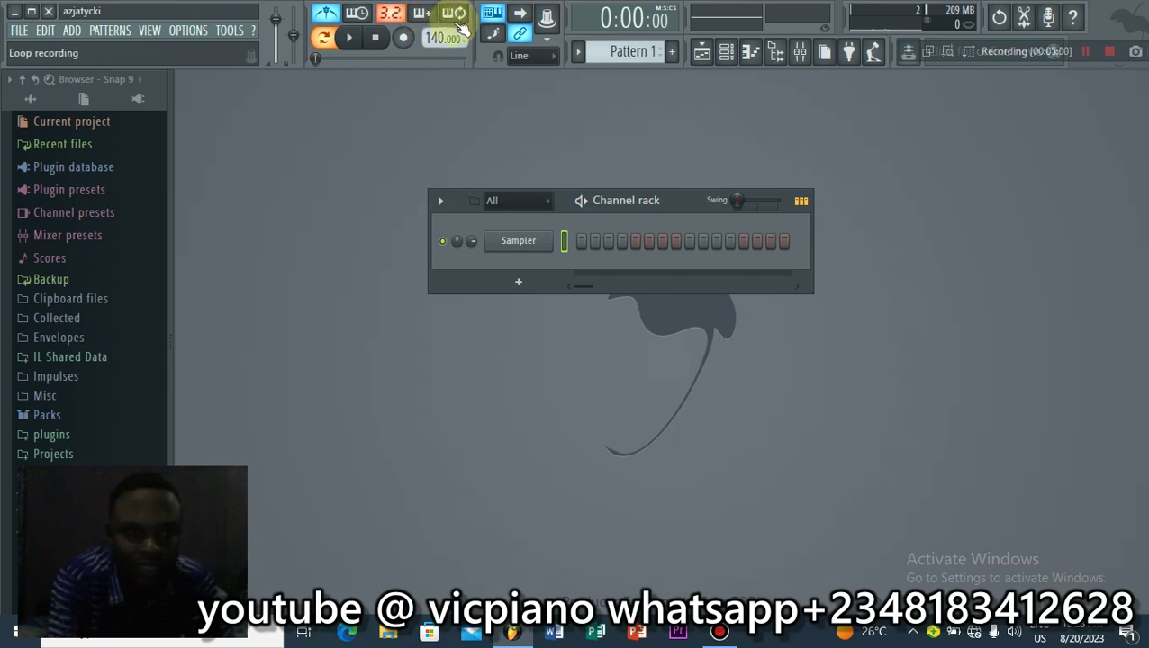
Step: Switch playback to song mode and keep the typing keyboard to piano keyboard option enabled
click(324, 38)
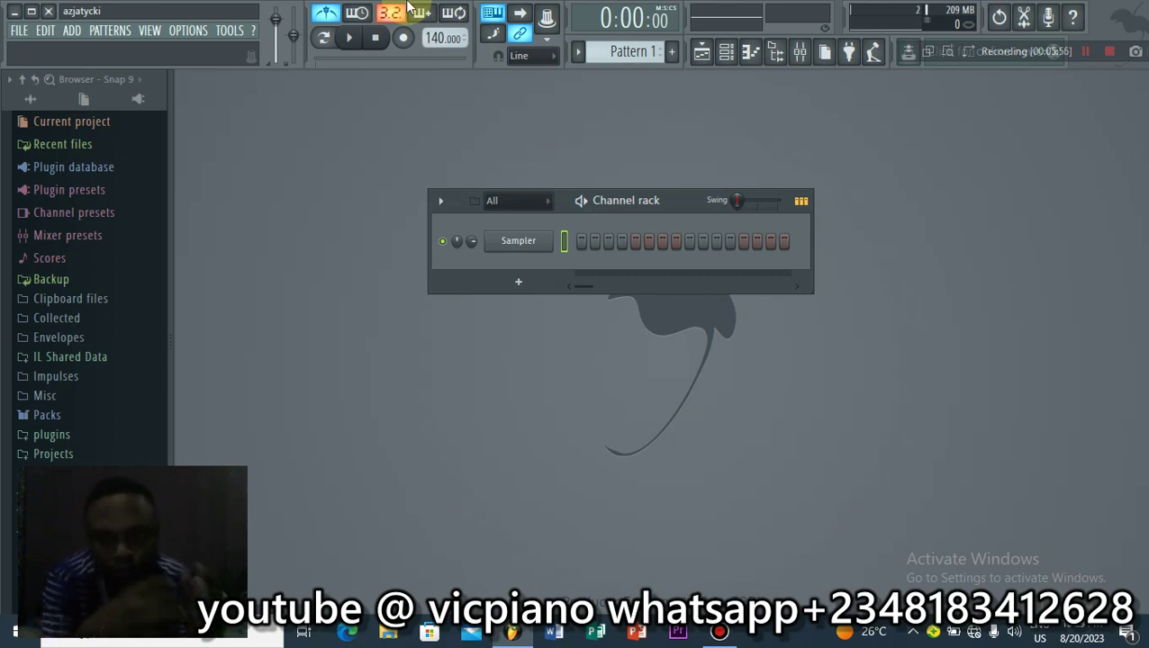
click(494, 15)
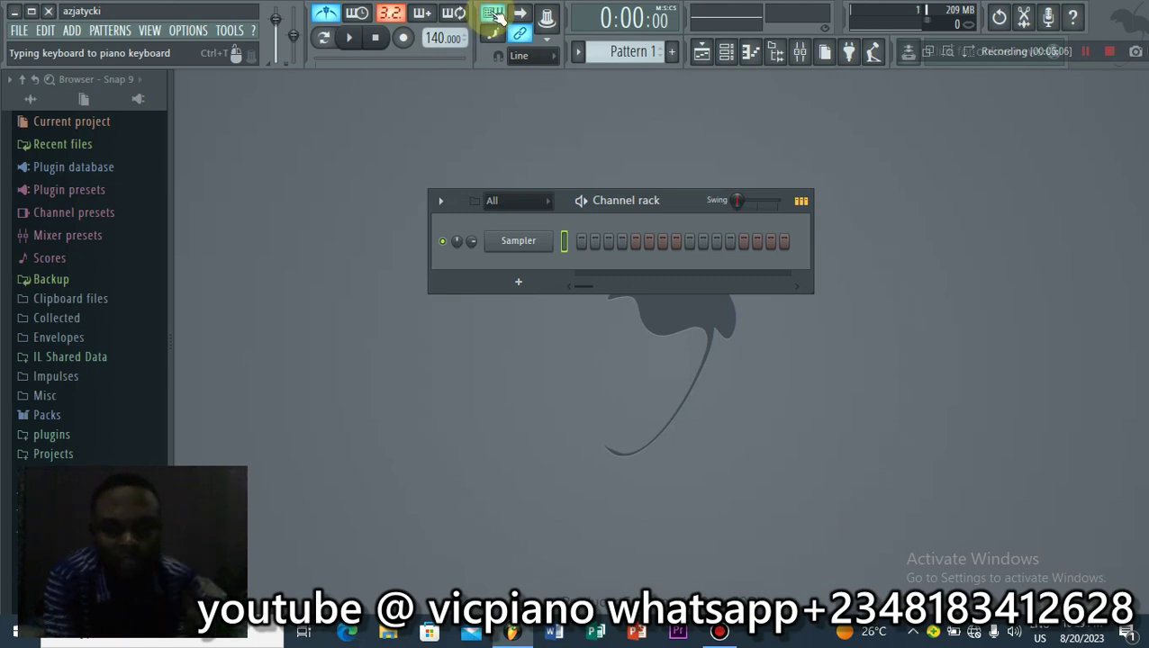
Step: Add an FL Keys channel and play several piano notes on it with the typing keyboard
click(520, 282)
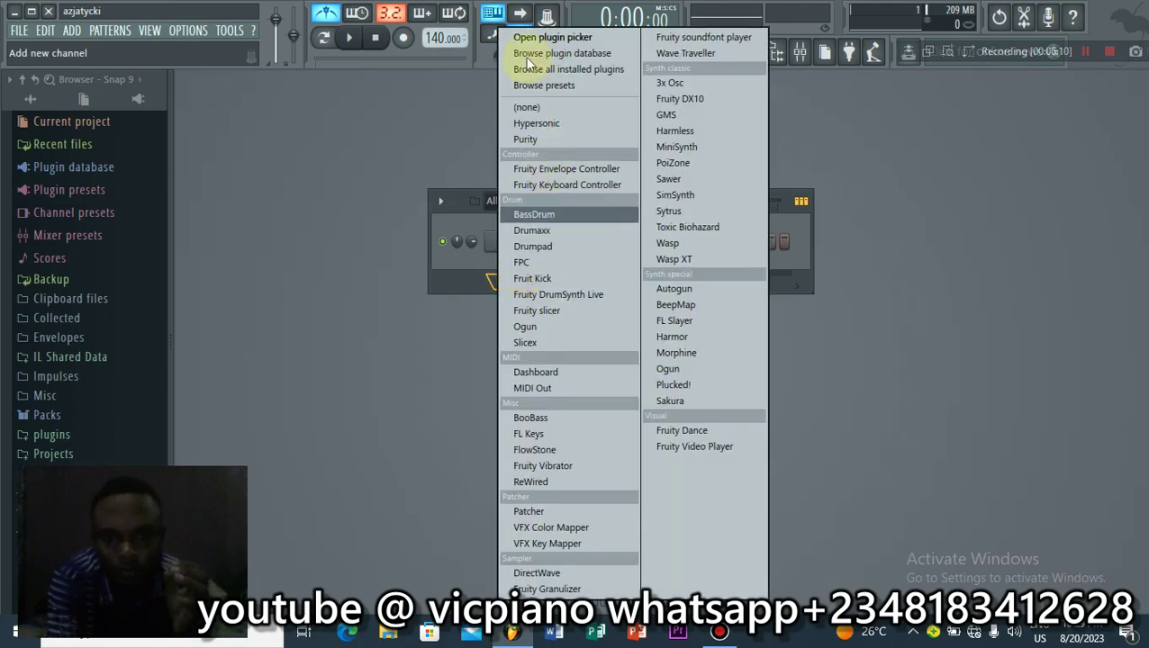
click(559, 433)
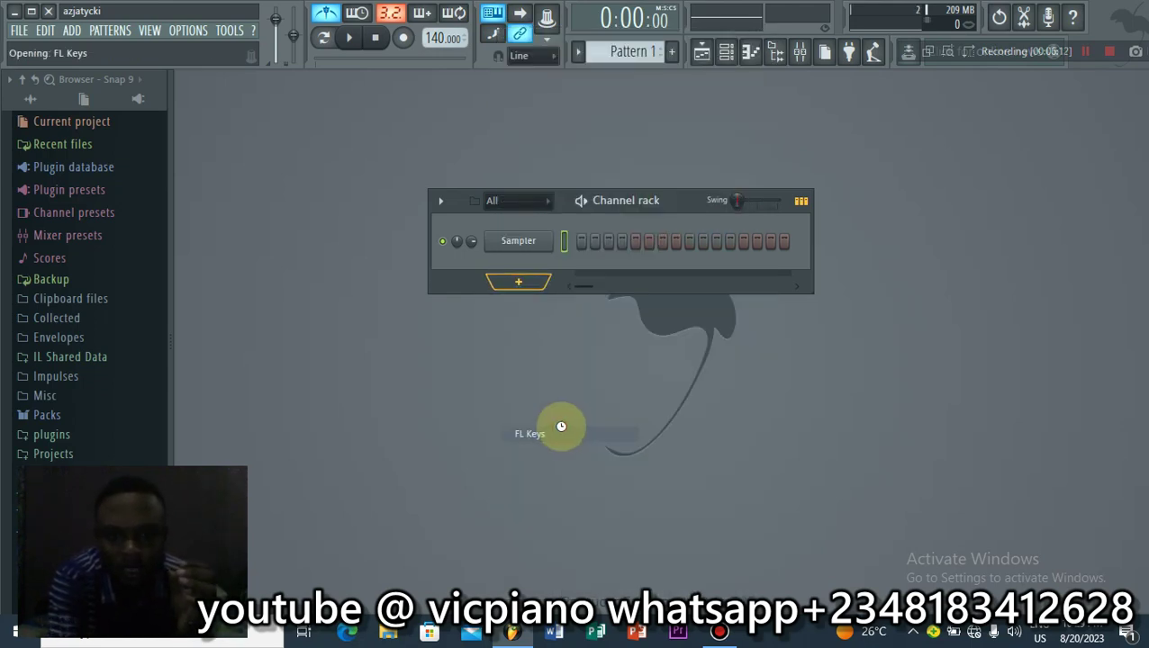
key(v)
key(n)
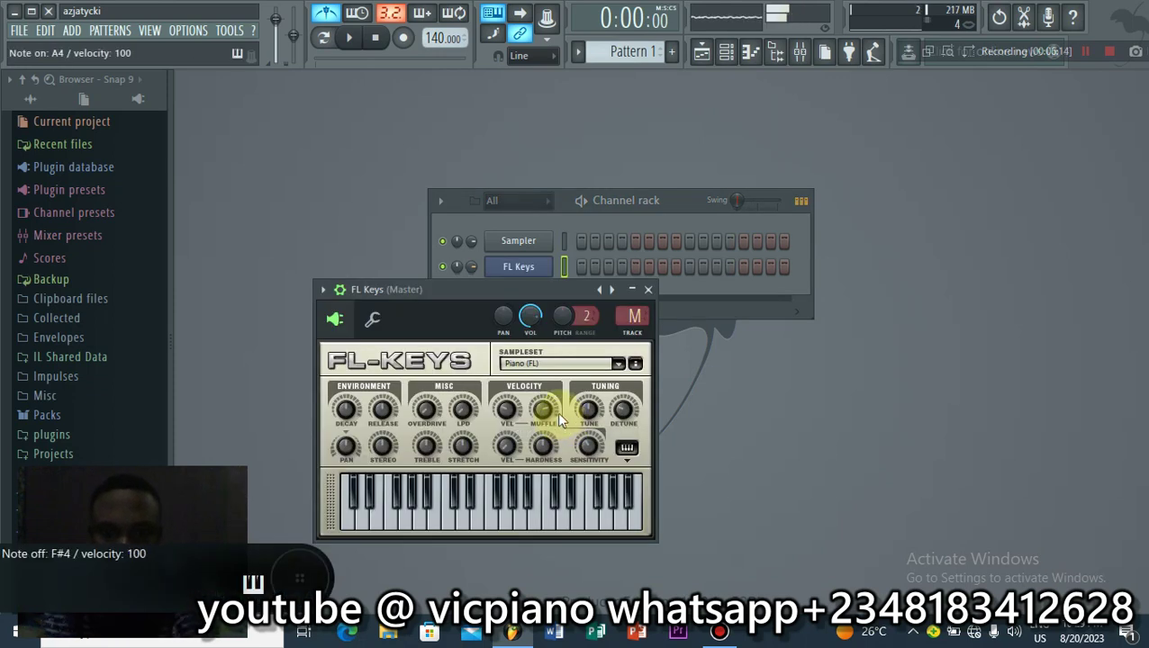
key(g)
key(c)
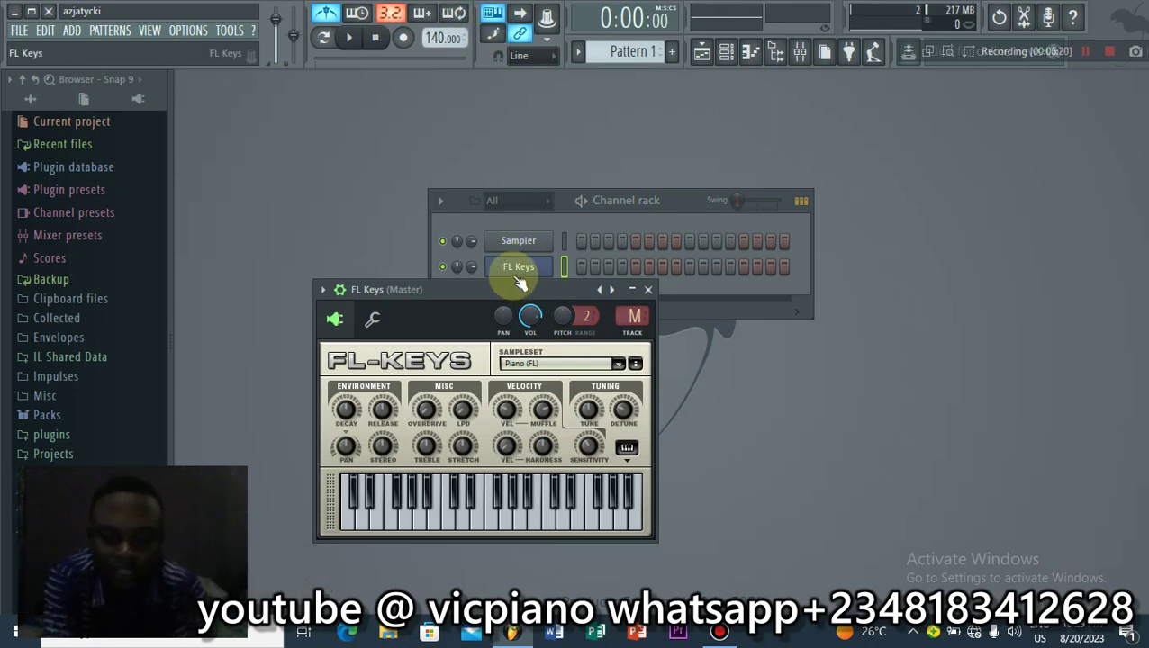
key(c)
key(b)
key(n)
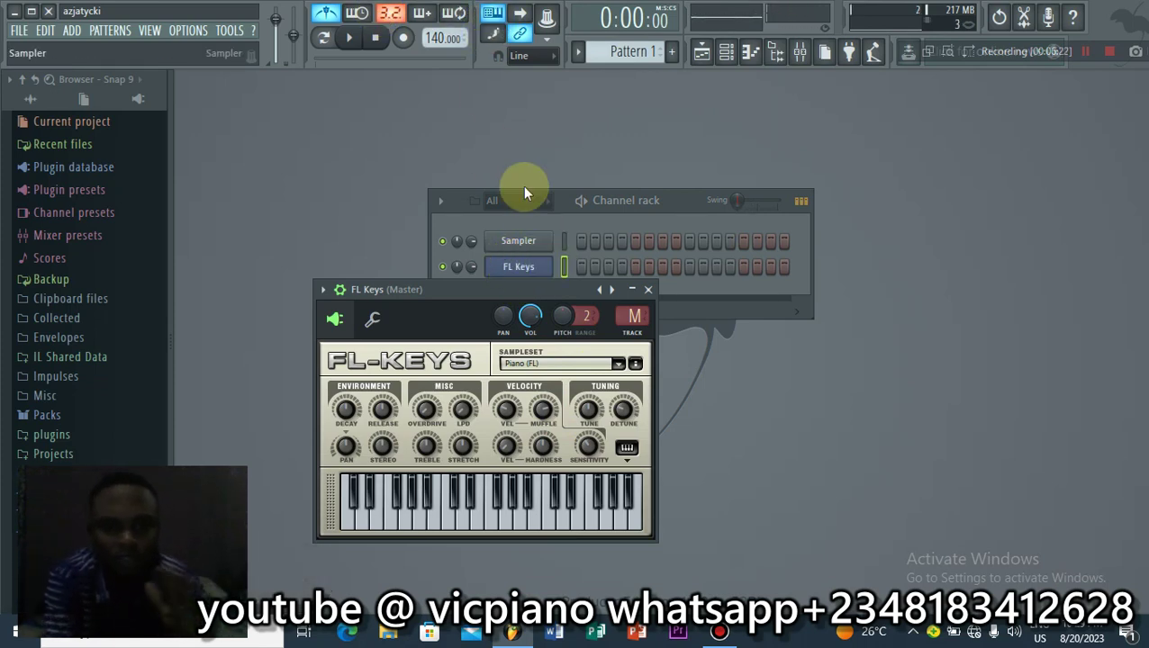
Step: Hide the FL Keys plugin and delete its channel from the channel rack, confirming the removal
click(521, 265)
right_click(544, 263)
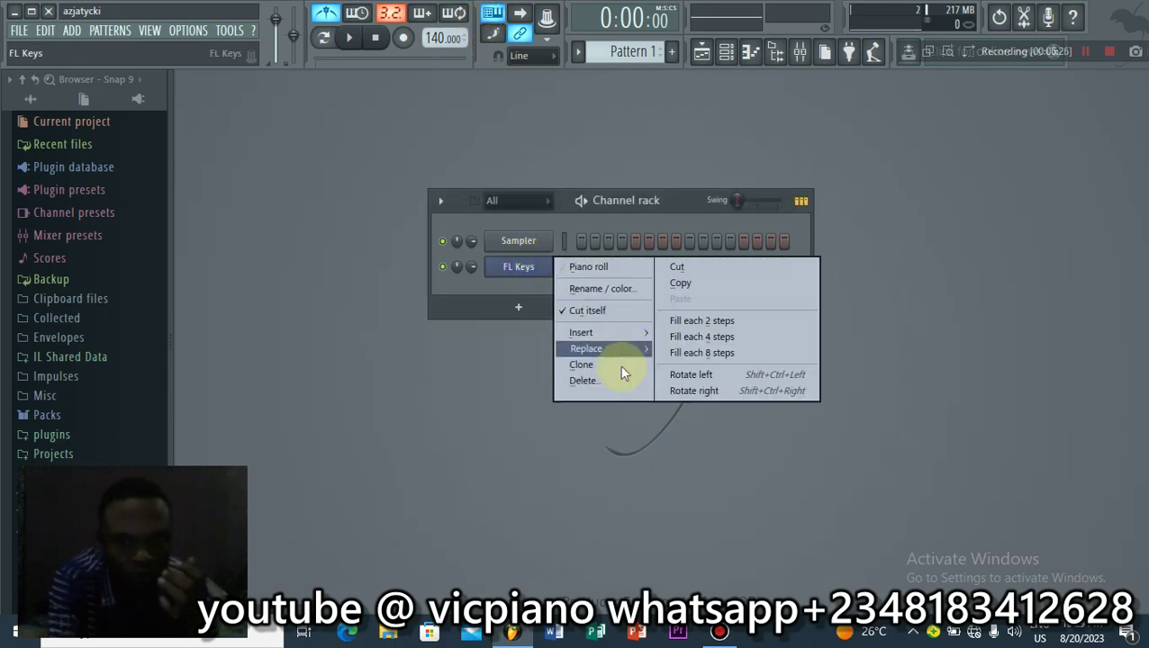
click(594, 380)
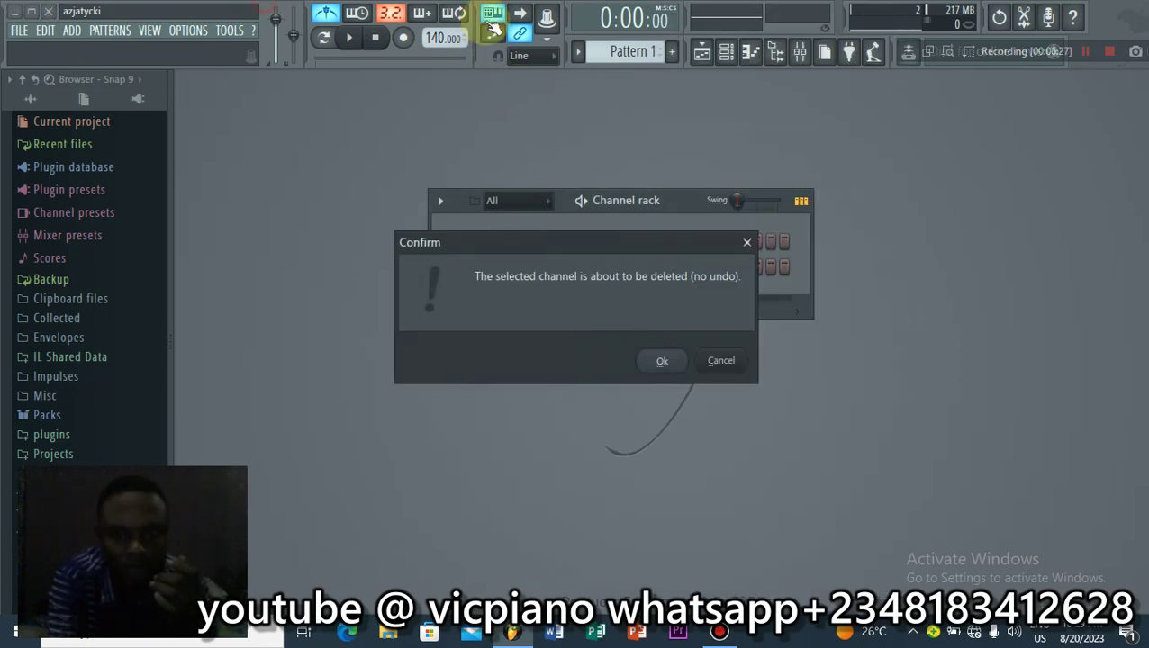
key(Return)
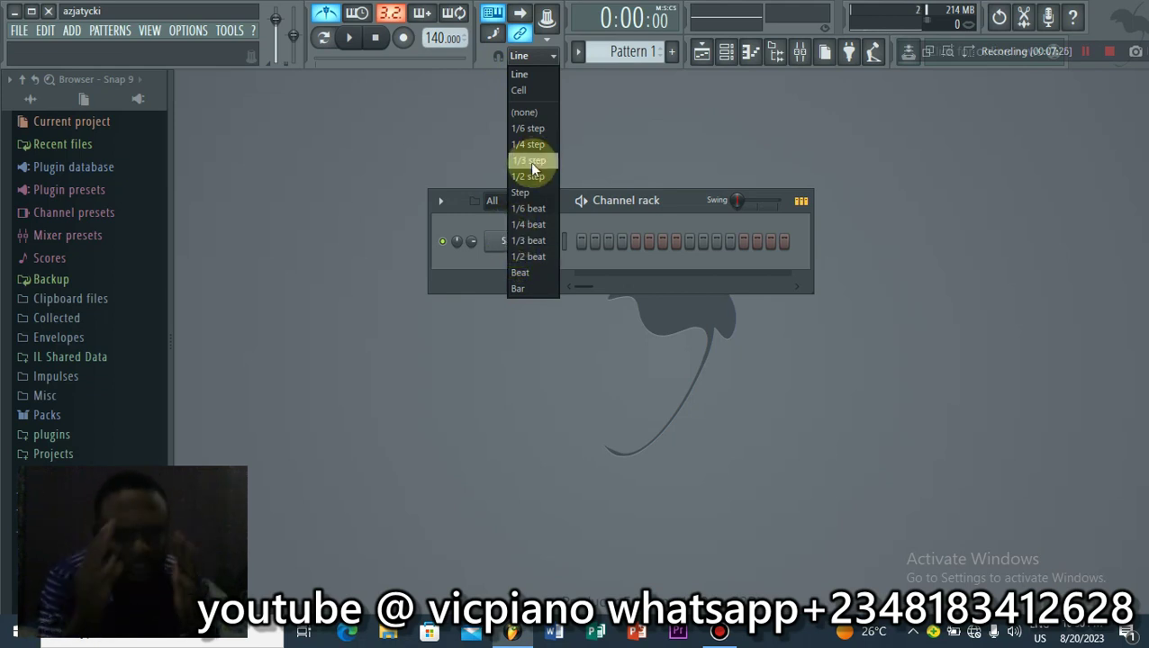
Step: Review the main snap options, from Line and Cell to Beat and Bar, and close the list without choosing one
click(517, 56)
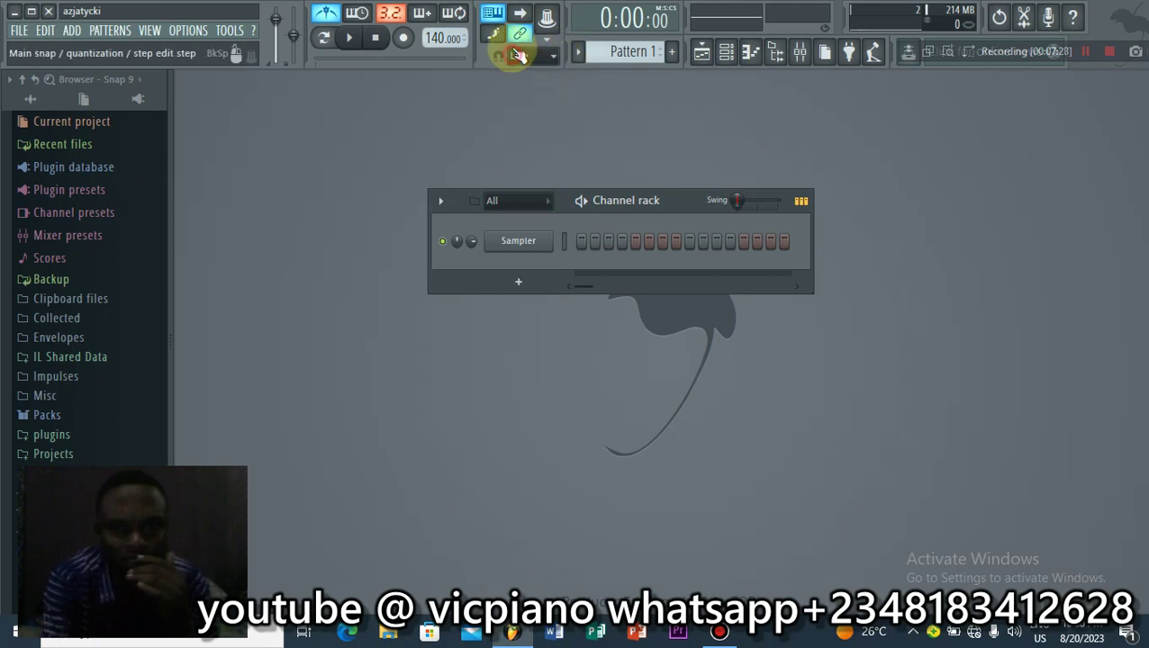
click(519, 57)
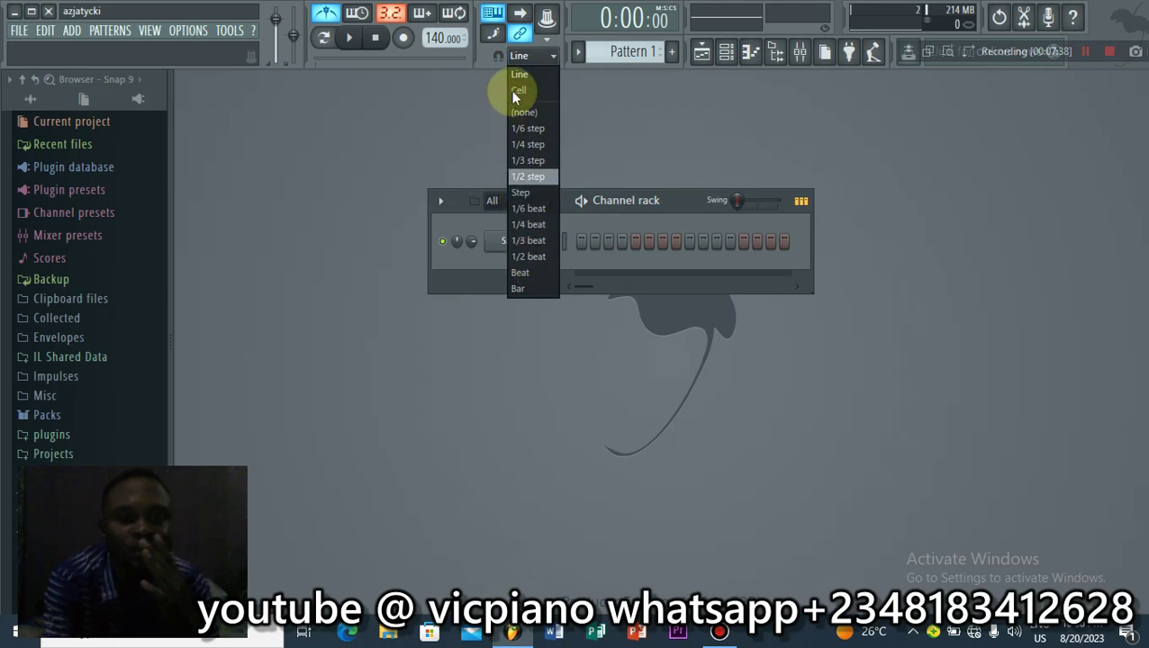
click(519, 56)
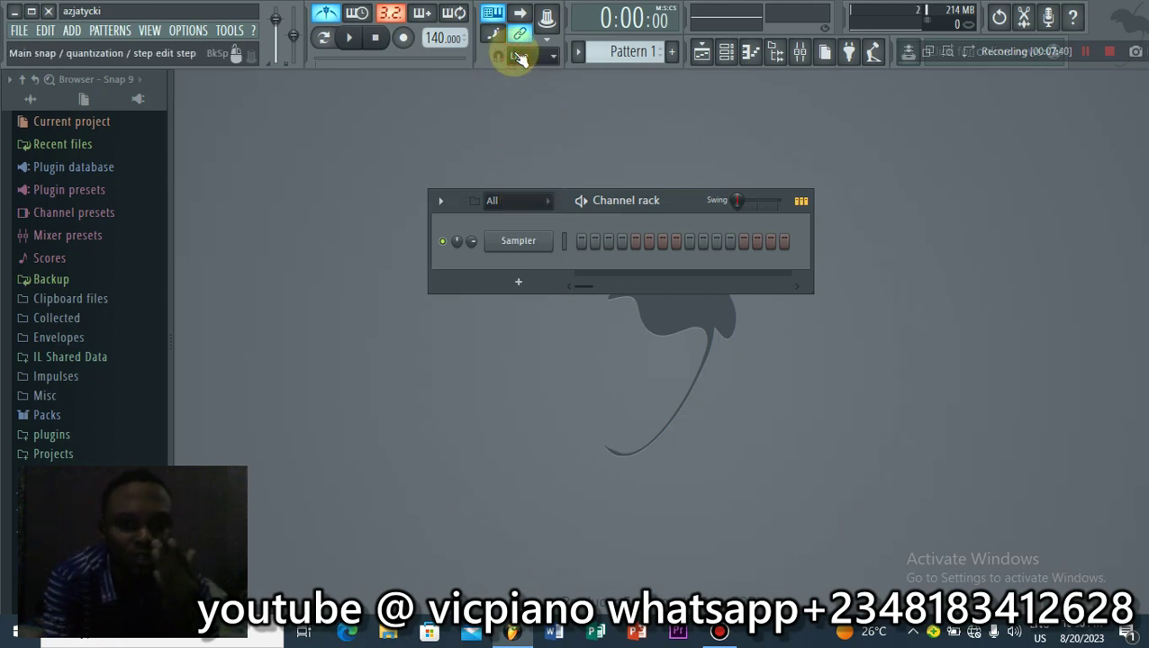
Step: Play the song briefly to watch the song position time counter run, and stop playback
click(610, 18)
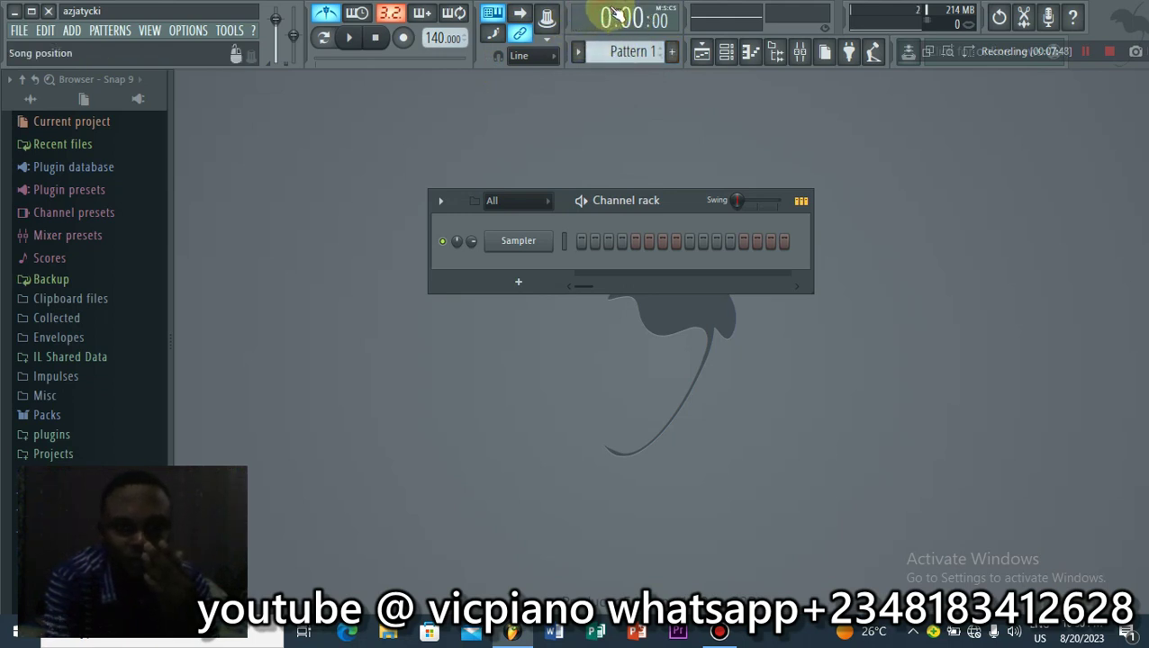
click(619, 16)
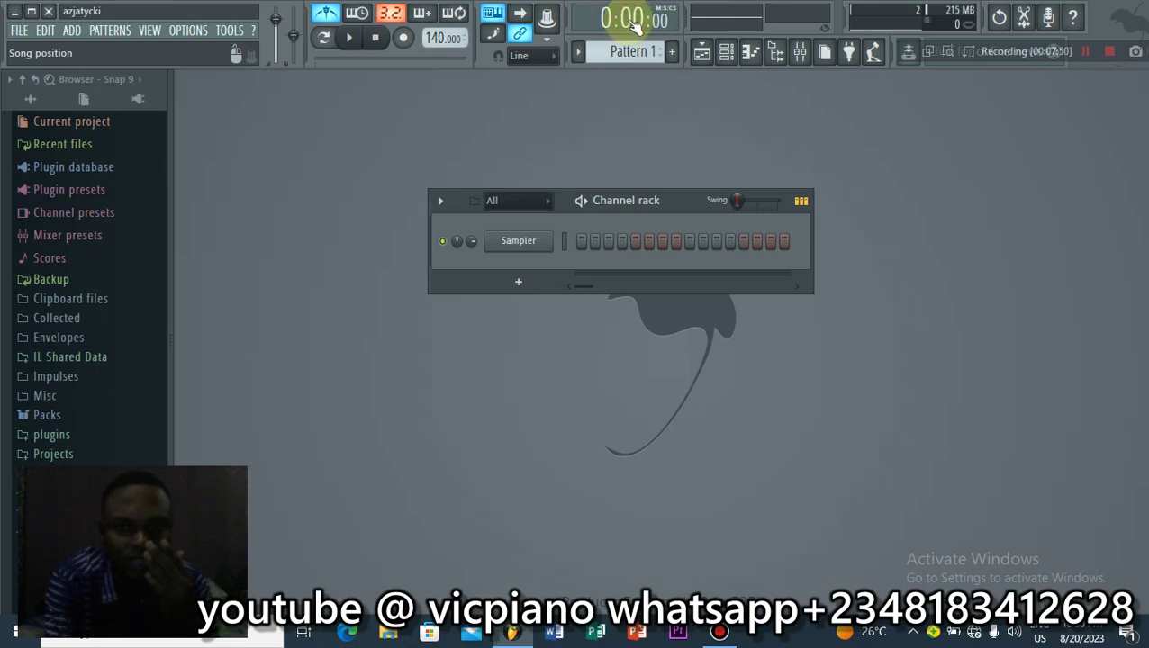
click(349, 37)
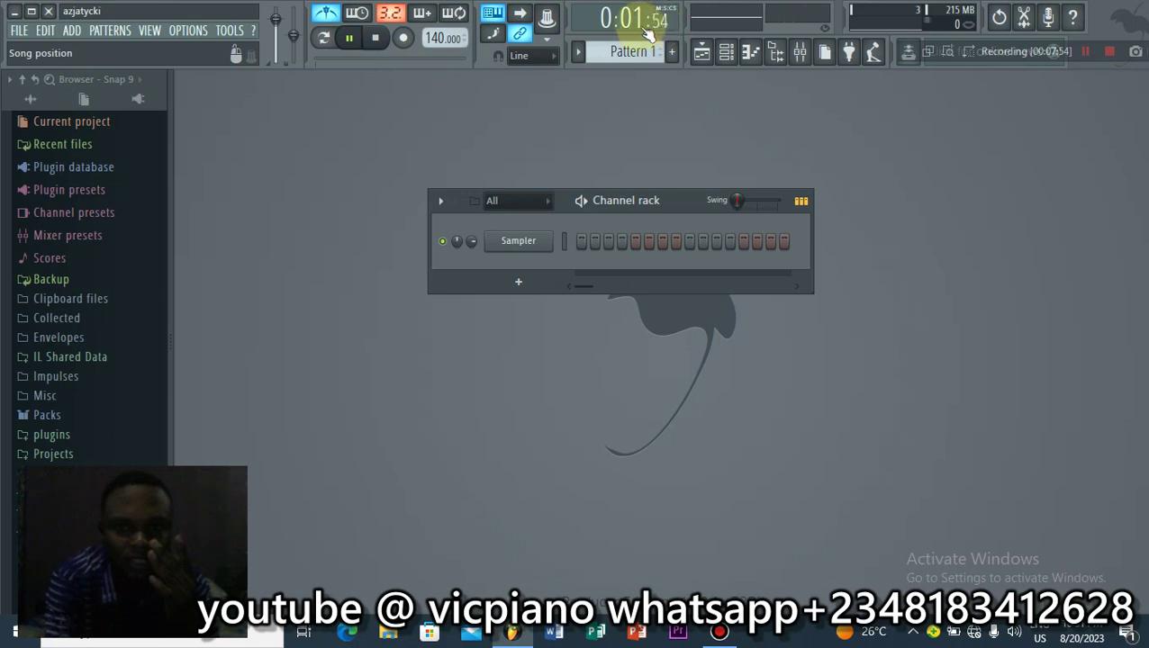
click(374, 37)
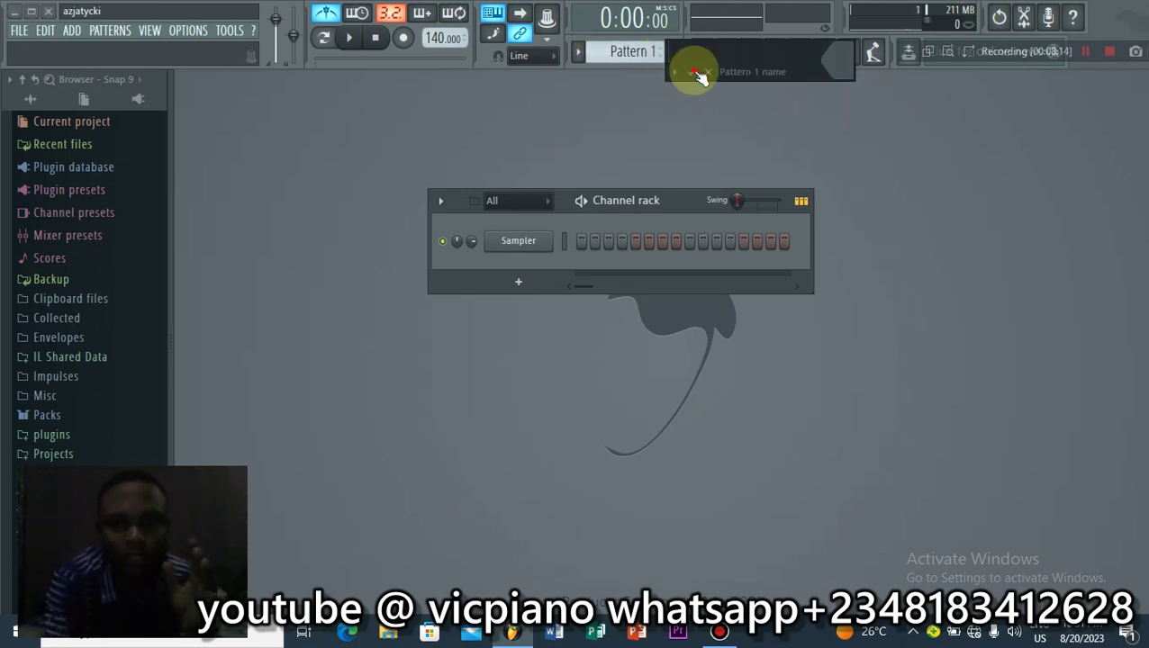
Step: Run the pattern selector up to pattern 369 and bring it back to Pattern 1
scroll(645, 47, down, 1)
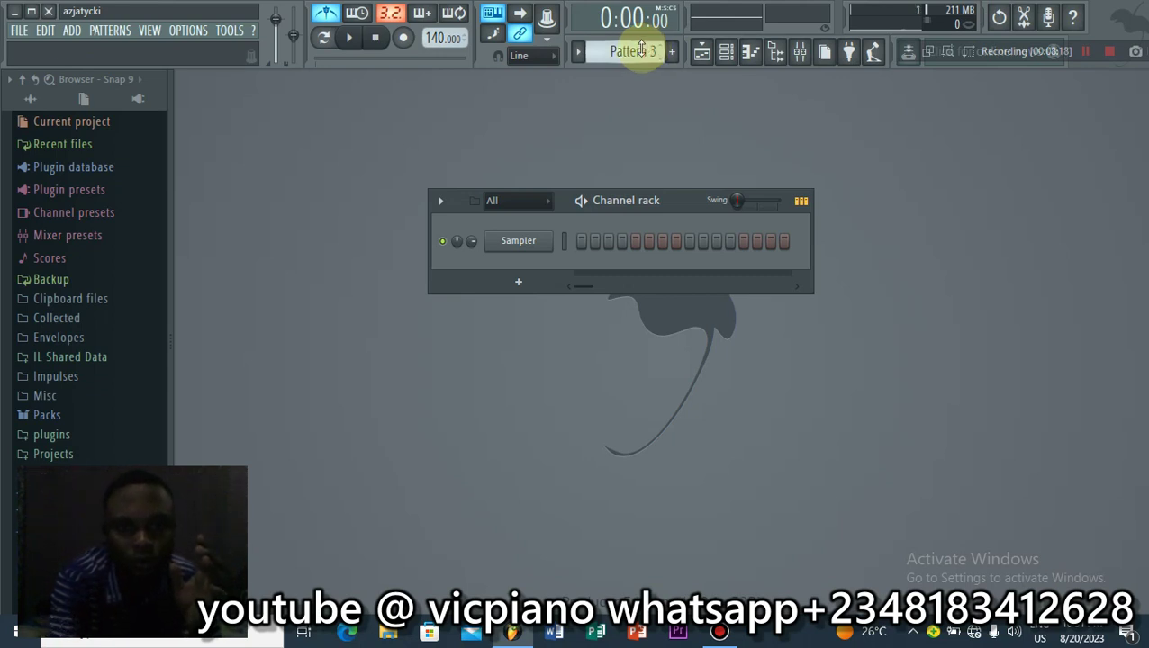
scroll(639, 49, down, 1)
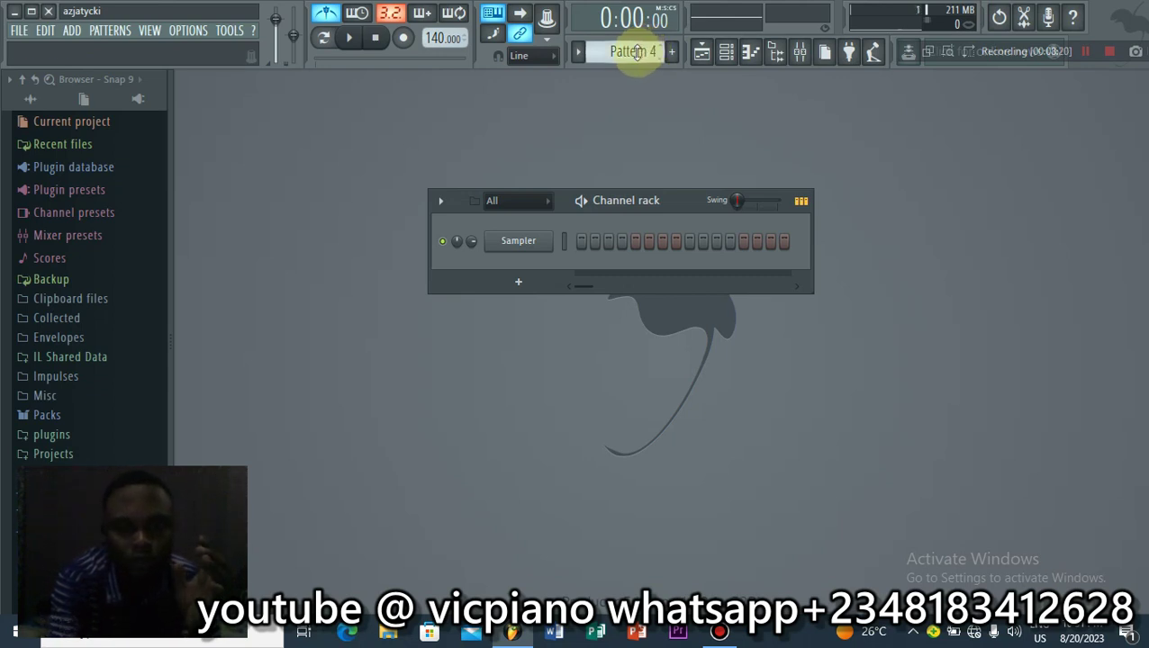
drag(632, 51, 668, 33)
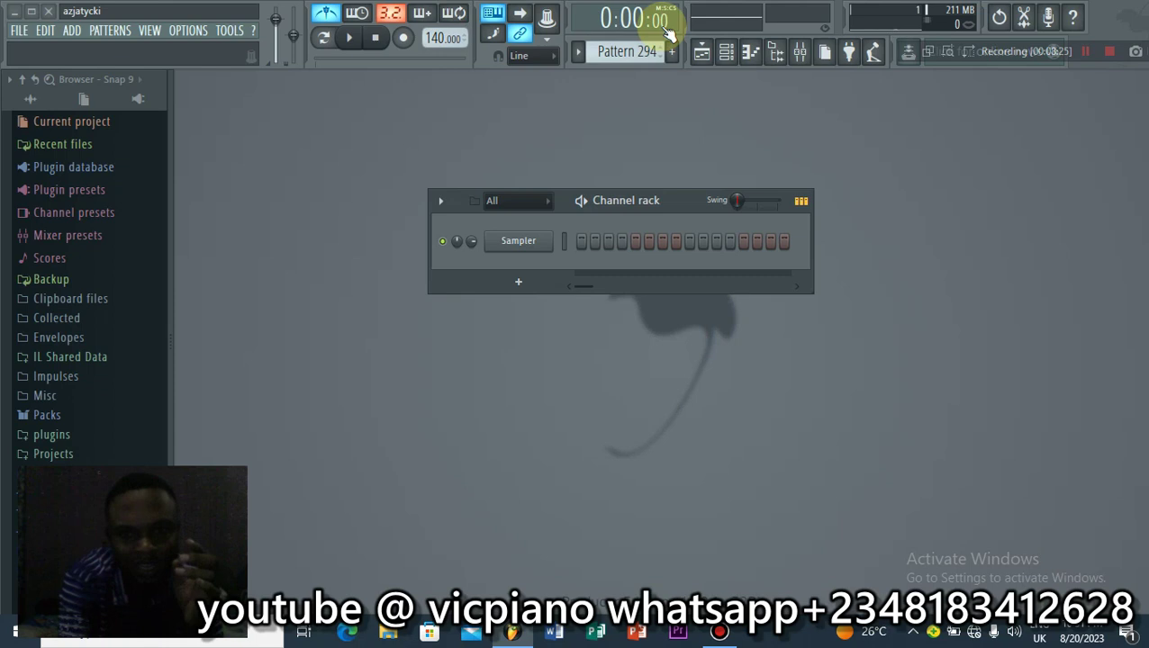
scroll(636, 51, up, 2)
key(super)
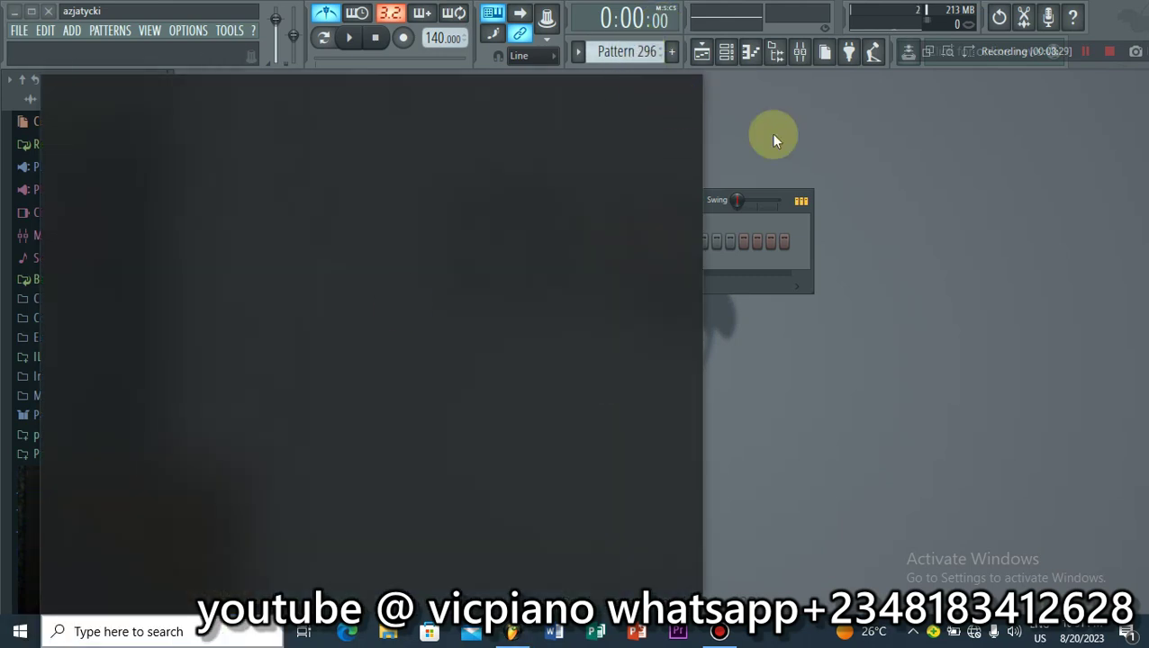
key(super)
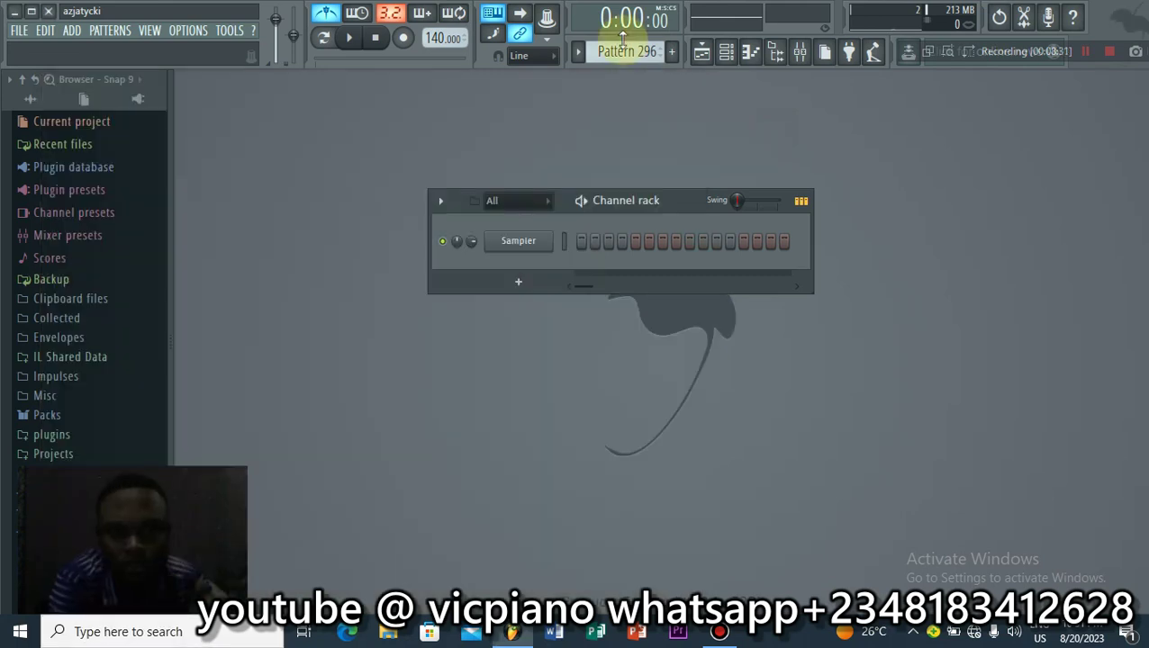
scroll(627, 51, up, 17)
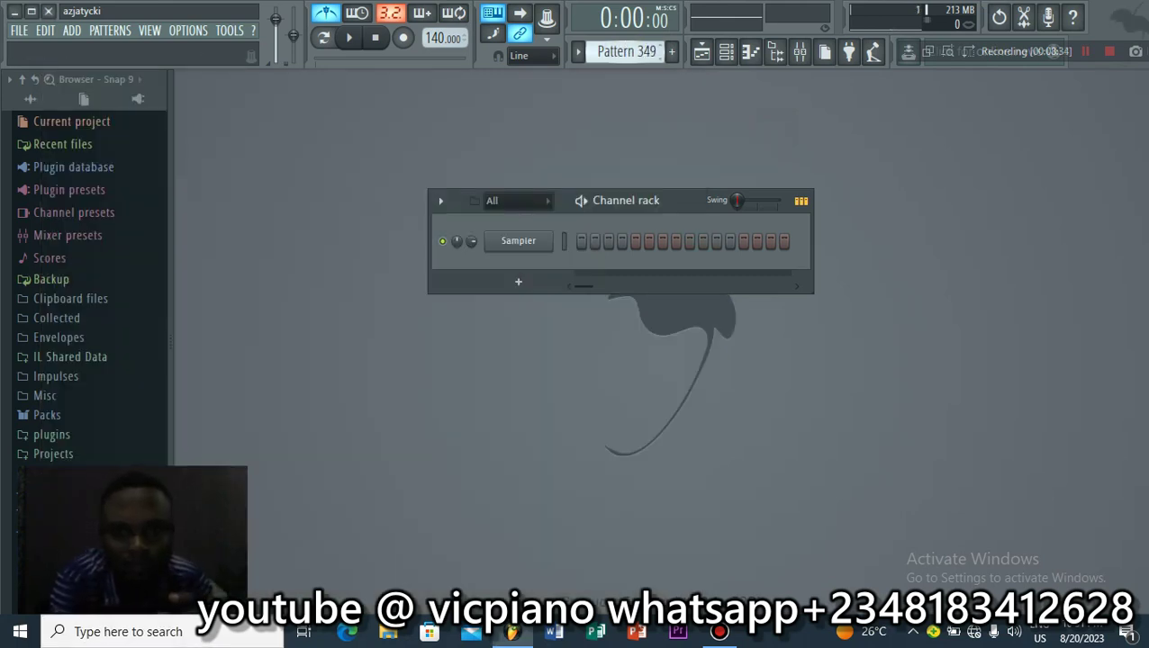
scroll(626, 51, up, 15)
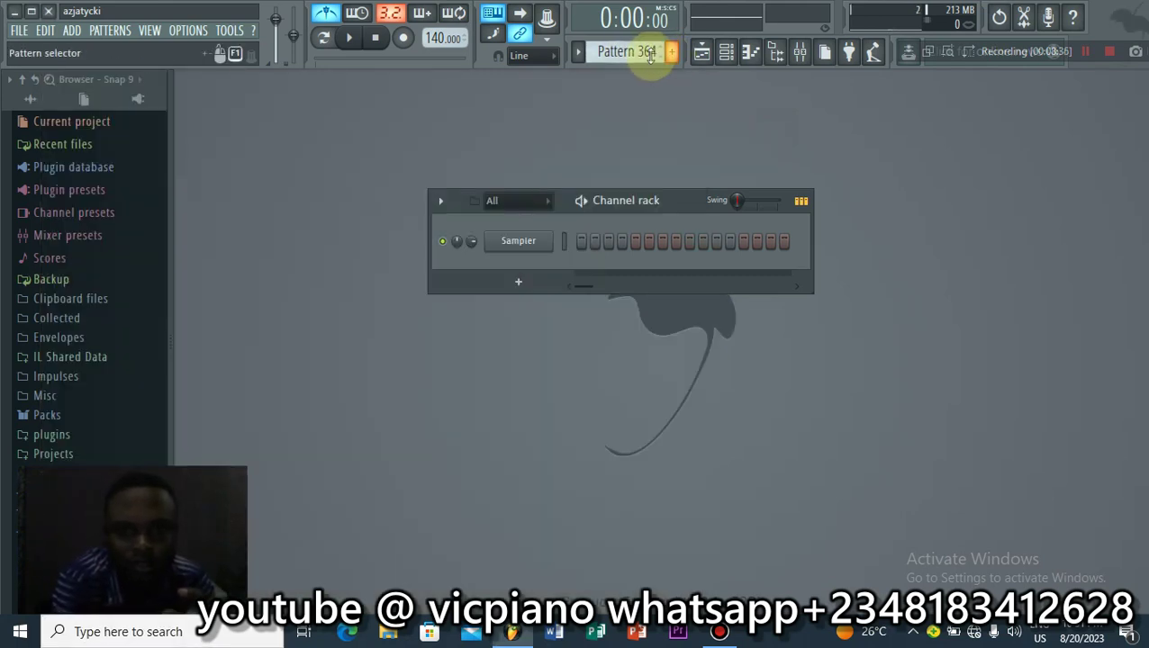
scroll(650, 55, up, 4)
scroll(627, 52, down, 20)
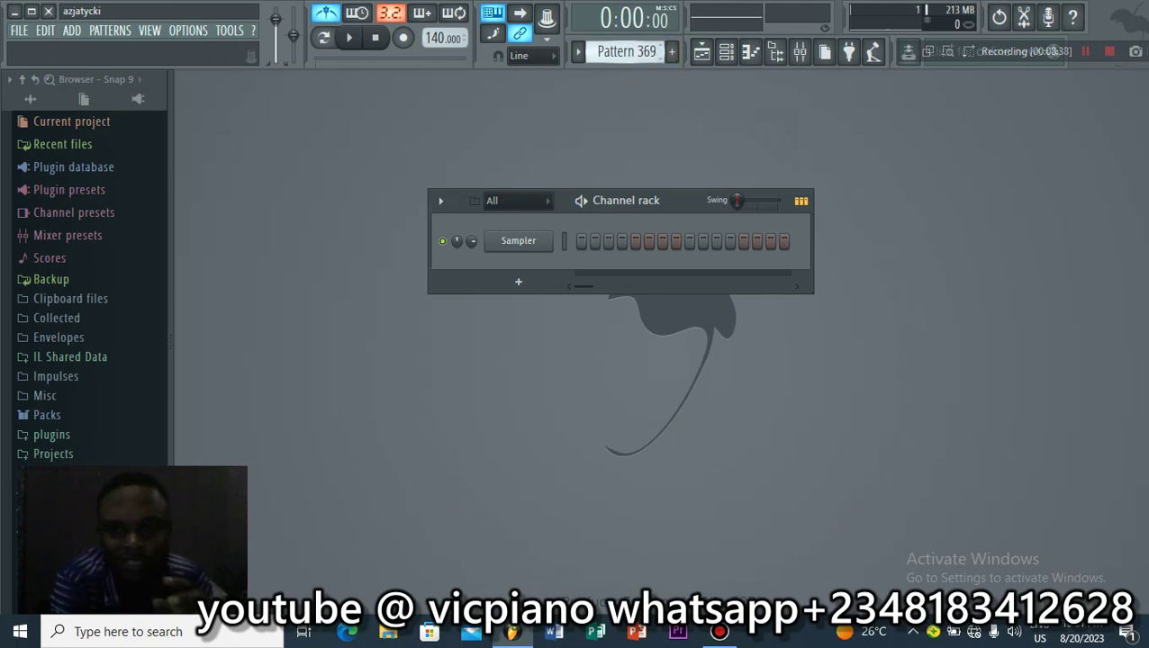
scroll(627, 52, down, 20)
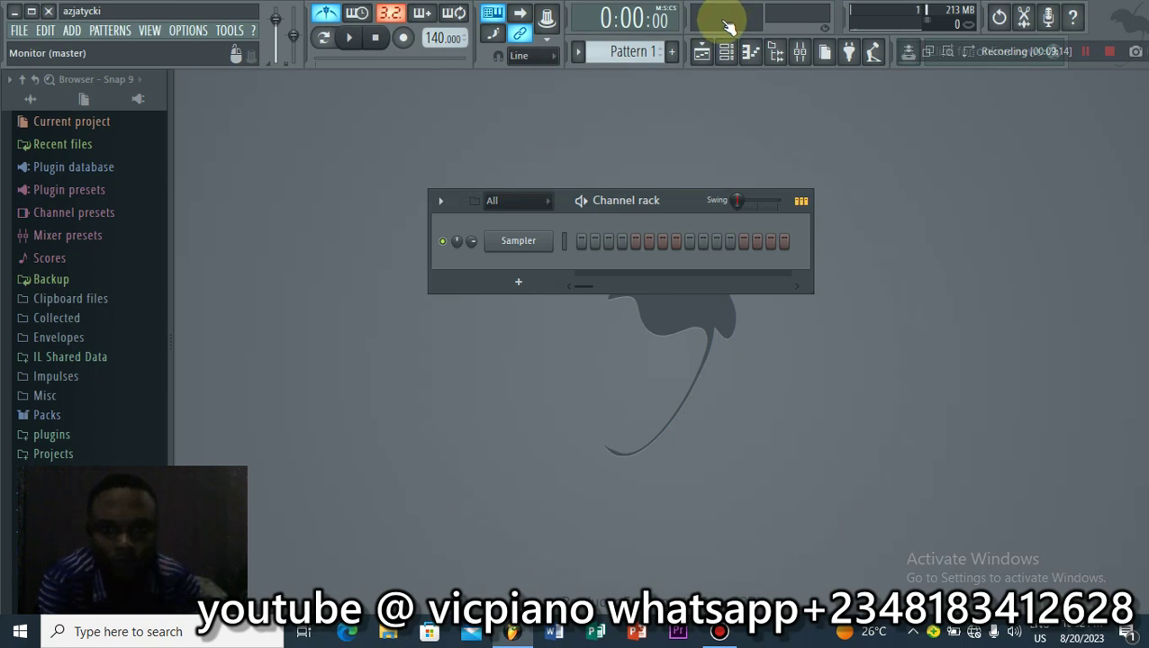
Step: Start and stop playback twice to observe the master monitor and the master peak meter
key(space)
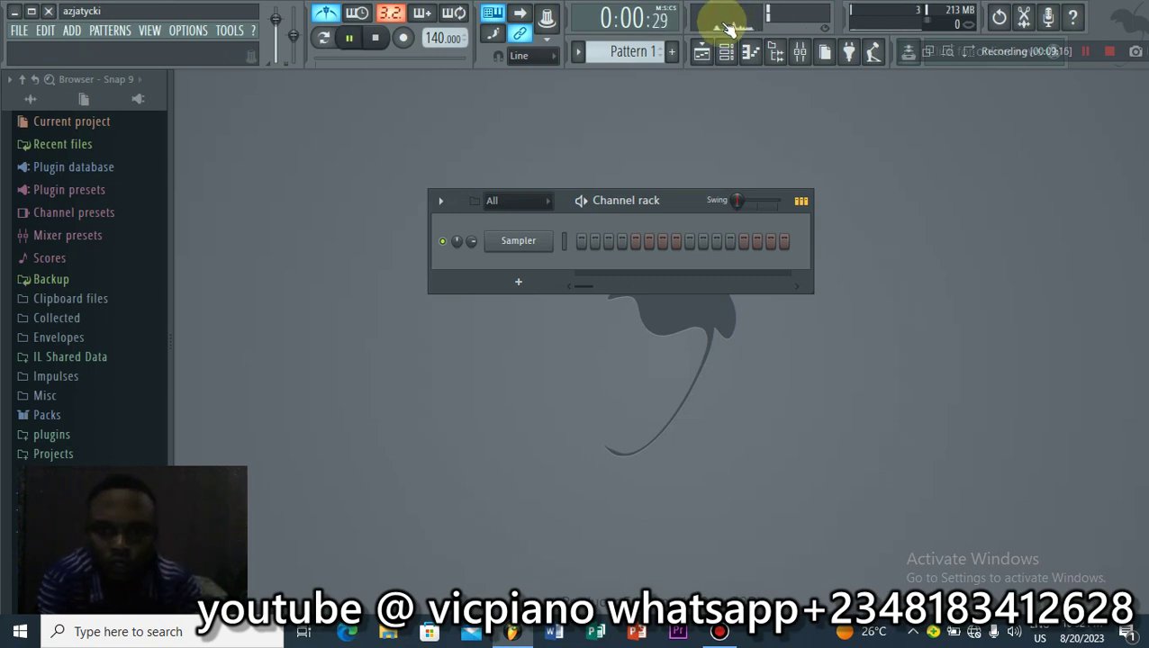
key(space)
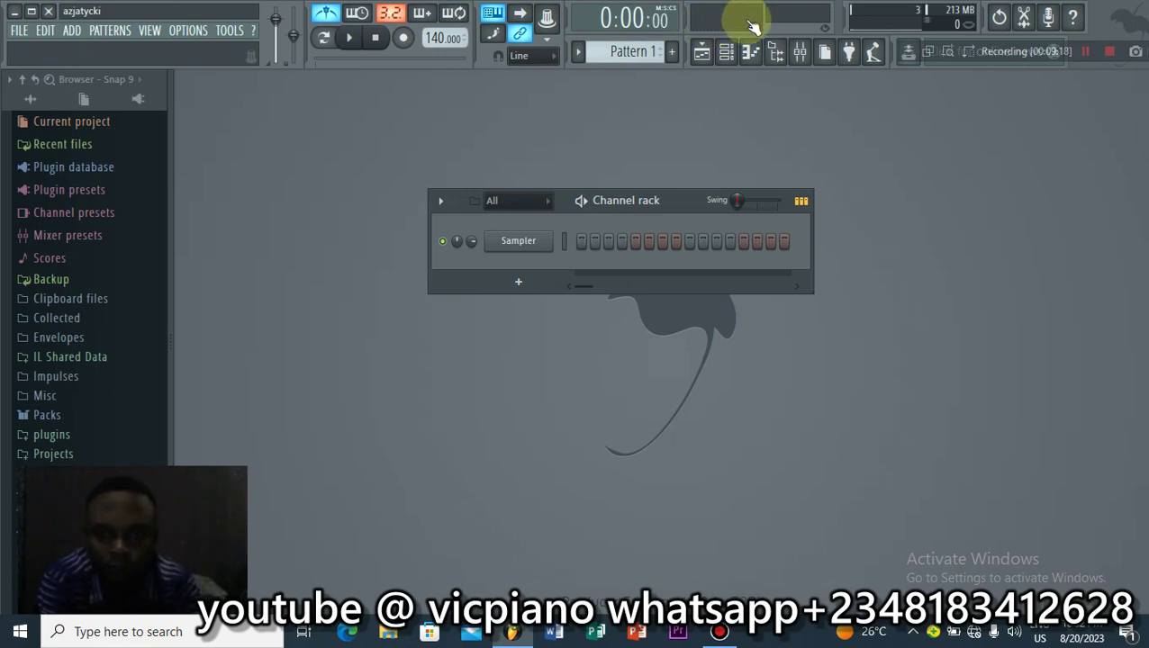
key(space)
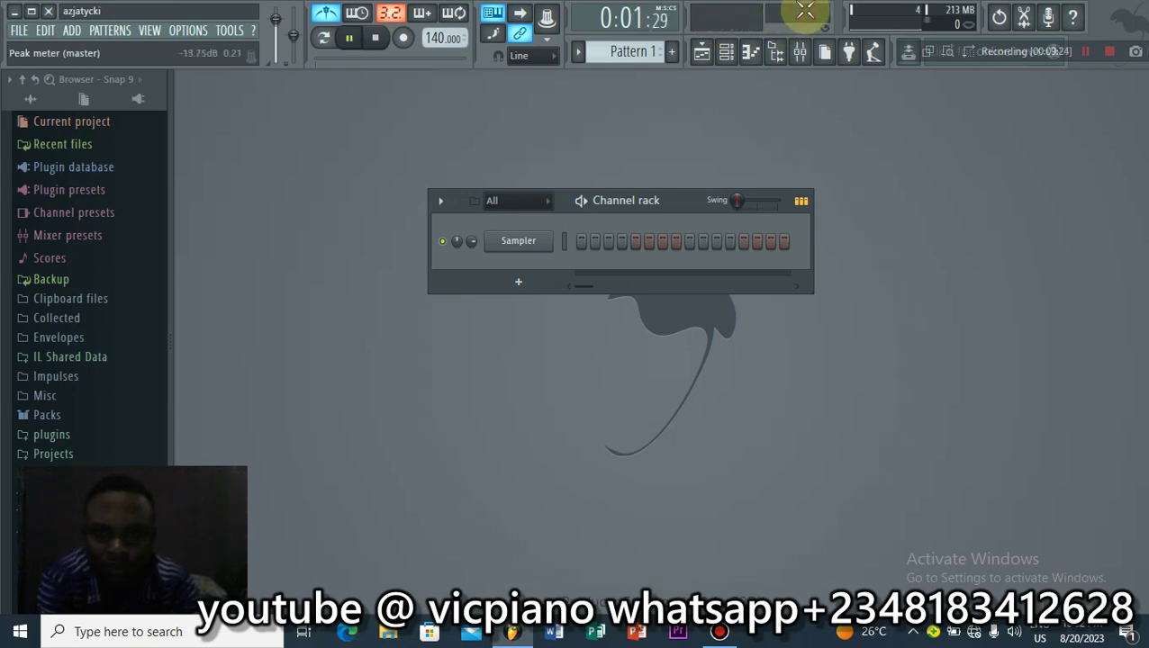
key(space)
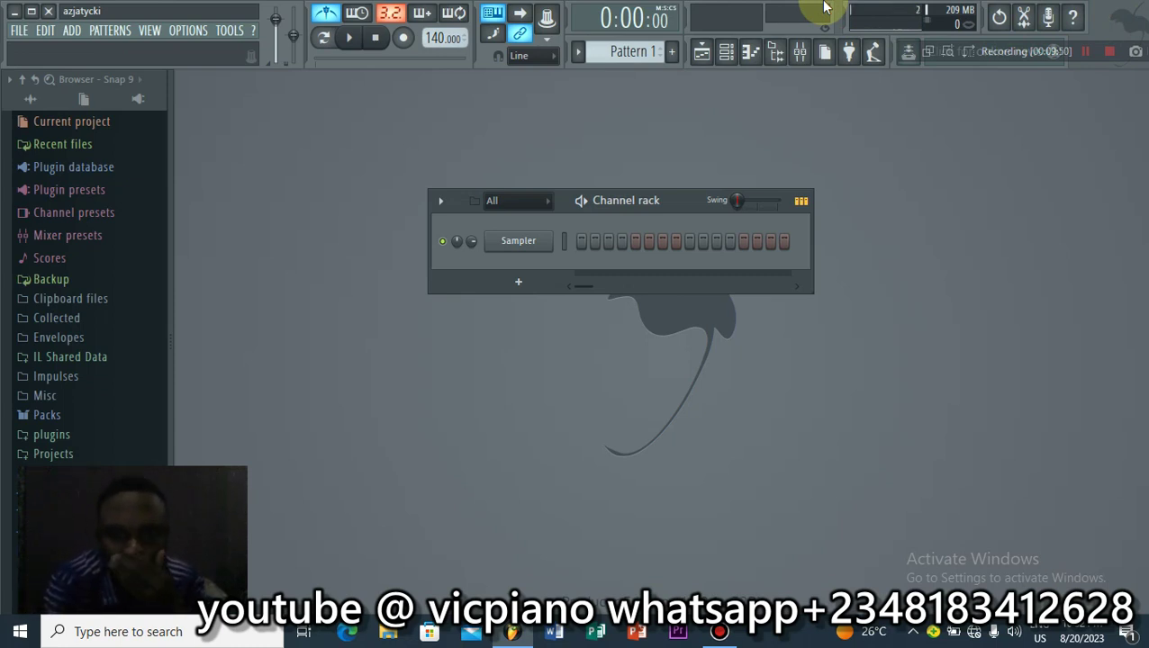
Step: Toggle the playlist, channel rack and piano roll views one after another, restoring each to its original state
click(699, 54)
click(699, 55)
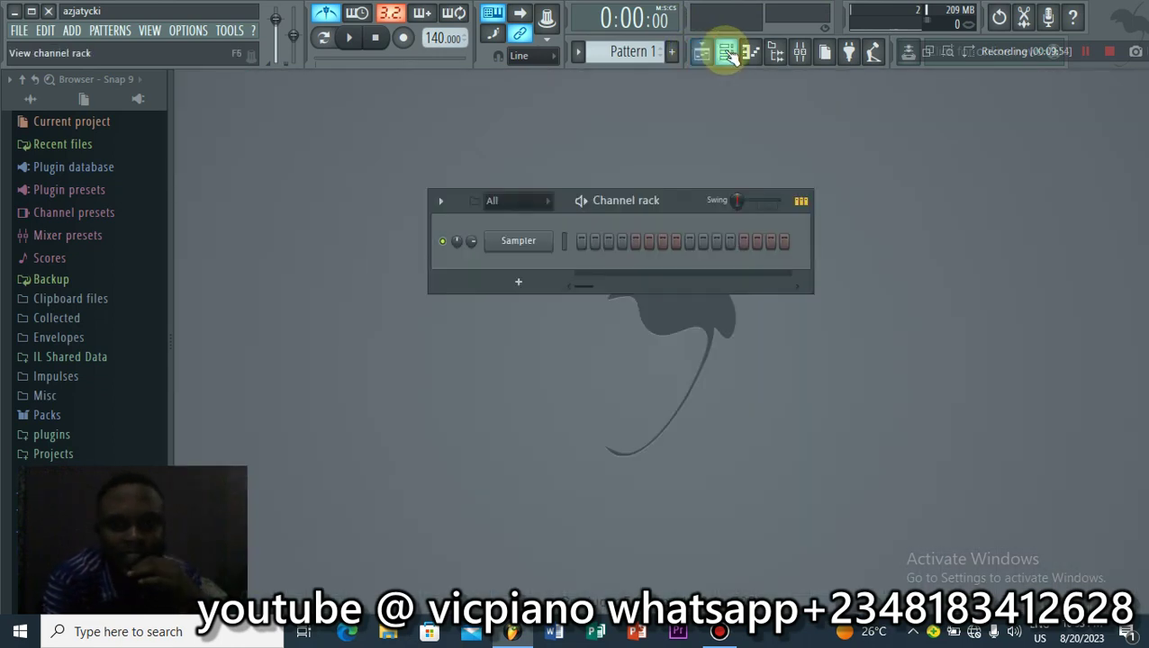
click(726, 52)
click(727, 55)
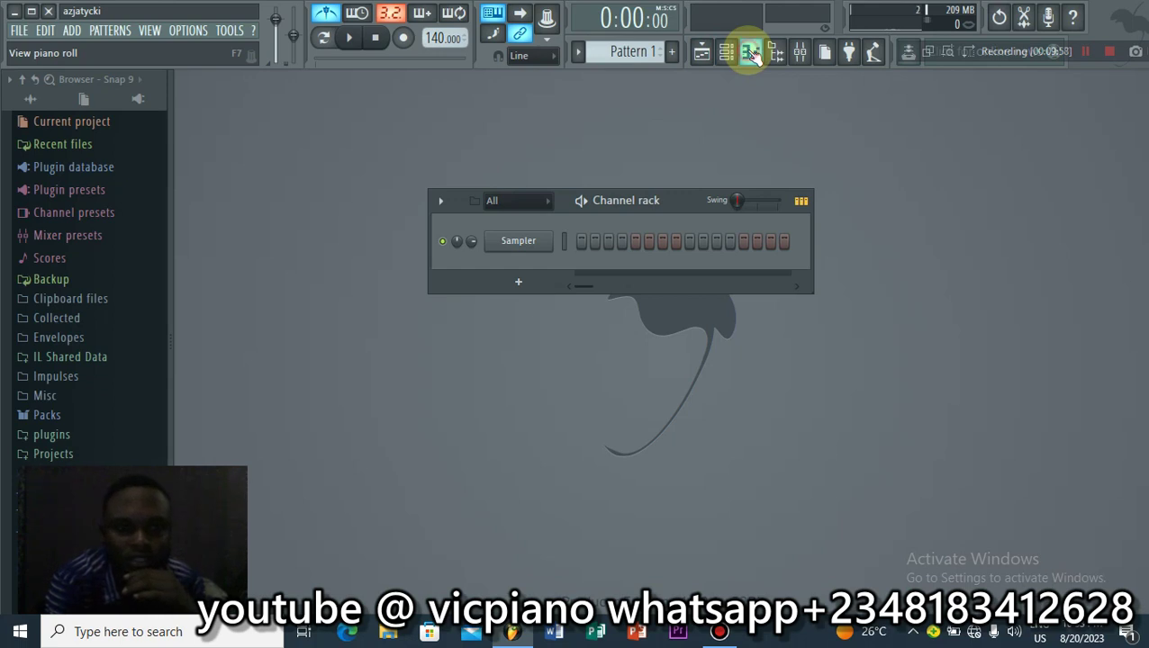
click(750, 53)
click(750, 52)
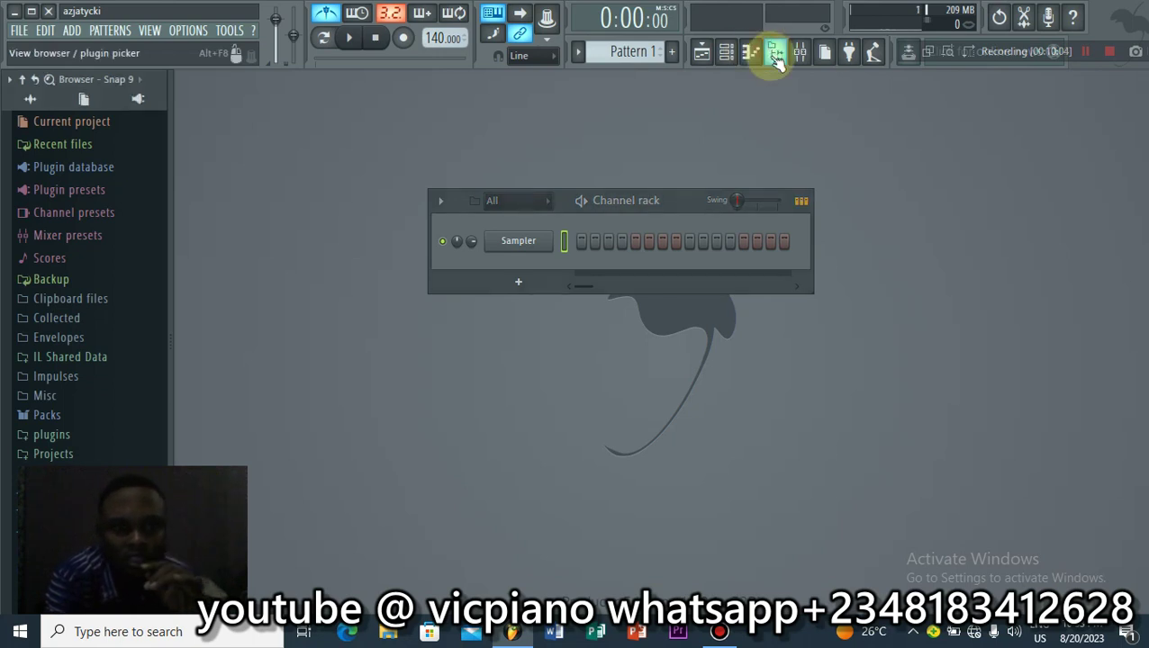
Step: Hide the browser, show it again and look over its folders
click(776, 56)
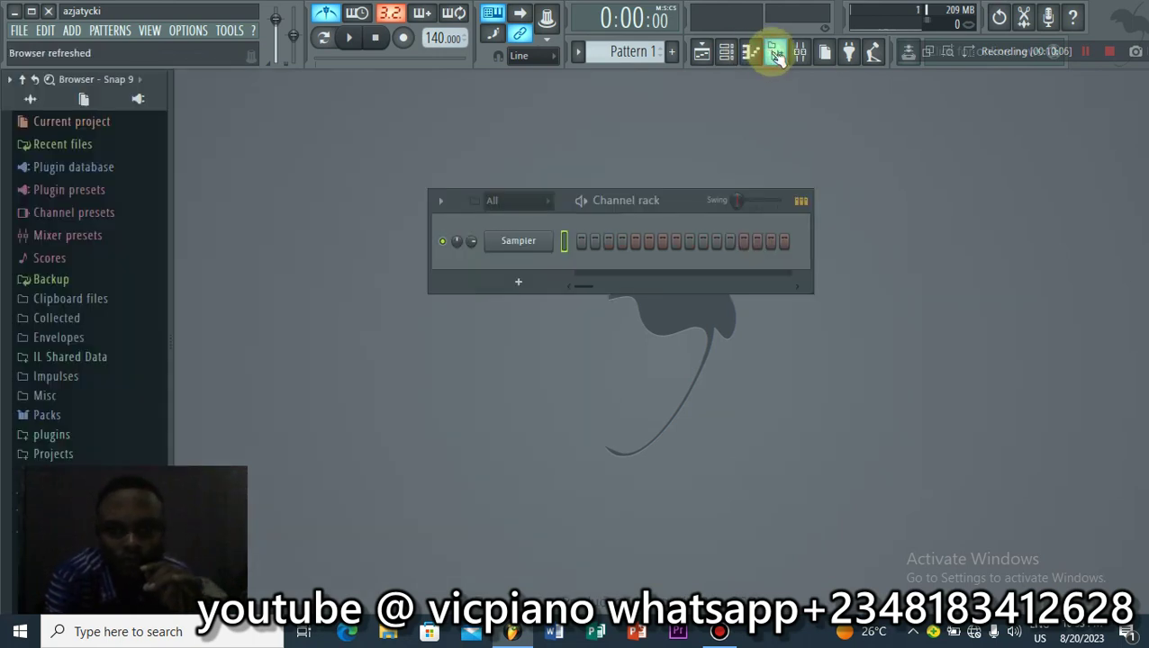
click(776, 56)
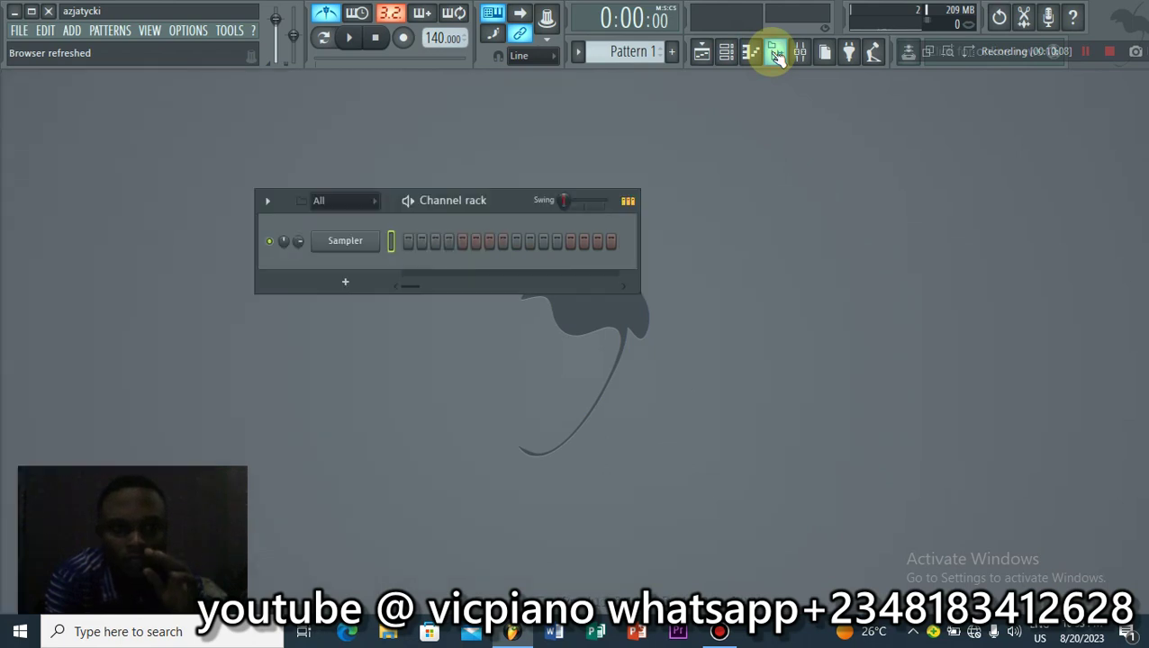
click(776, 56)
click(138, 99)
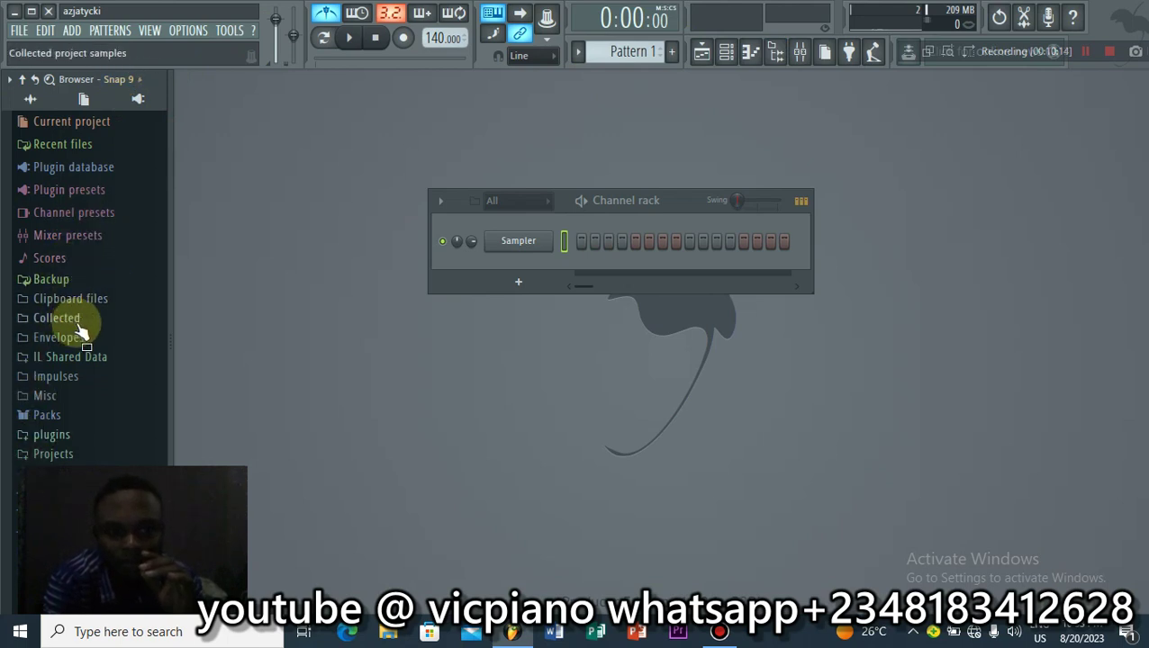
Step: View the mixer and the project picker, closing each one again
click(801, 53)
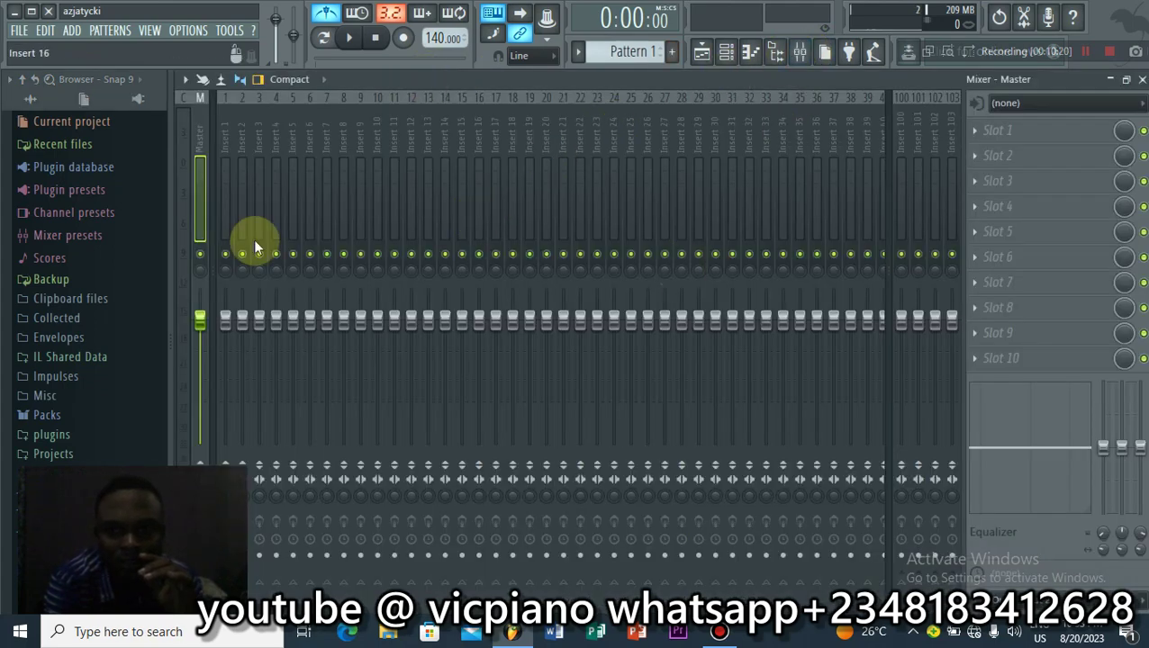
click(1141, 79)
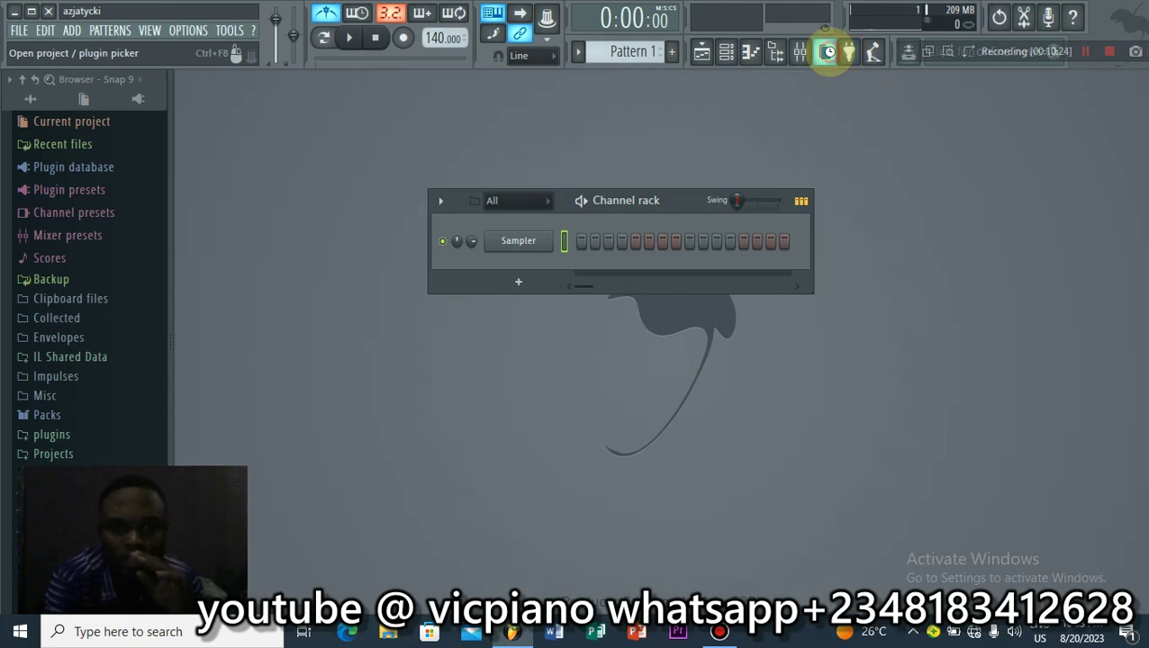
click(828, 52)
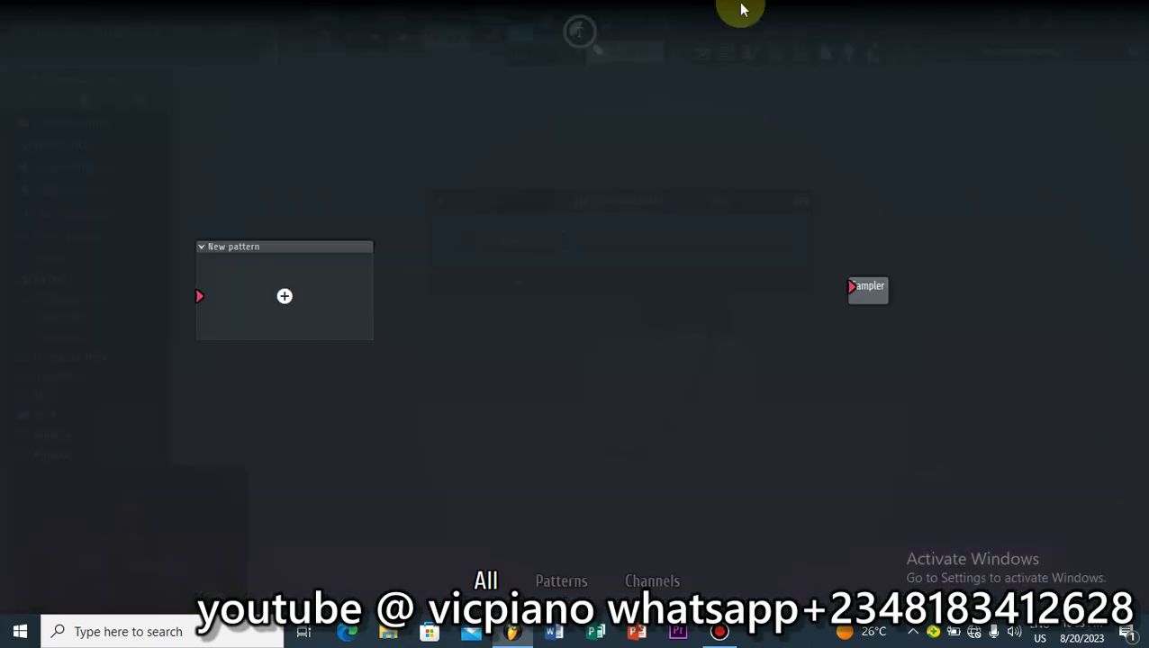
click(830, 54)
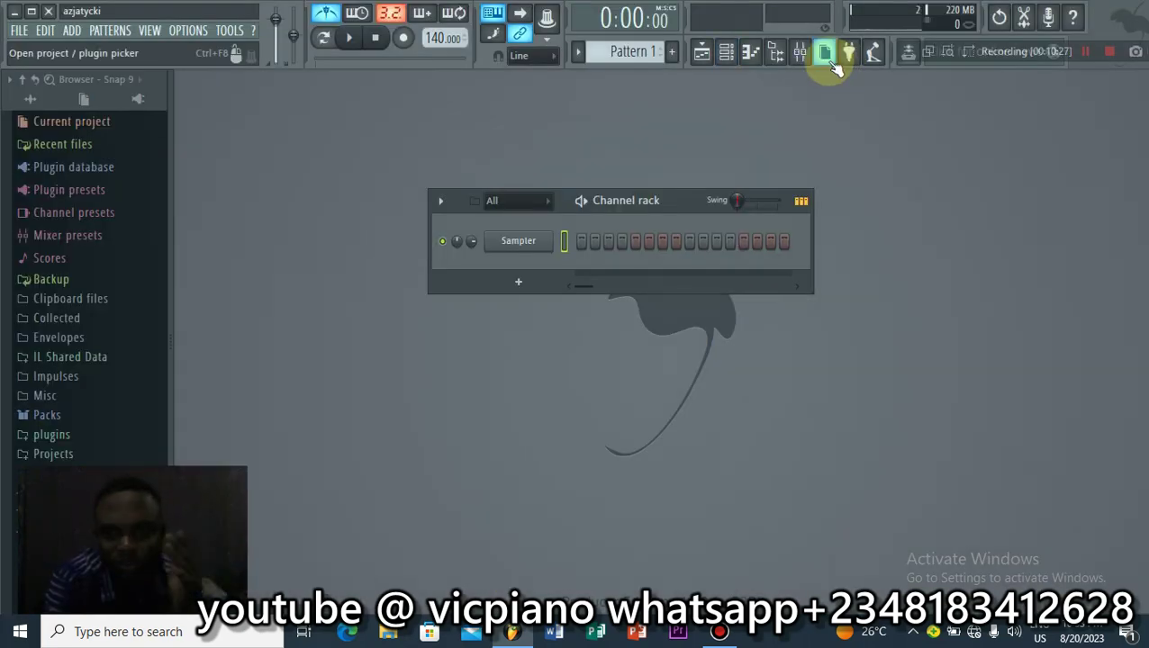
Step: View the plugin picker, filter it by the Controller and Patcher categories, return to all plugins, and close it
click(851, 52)
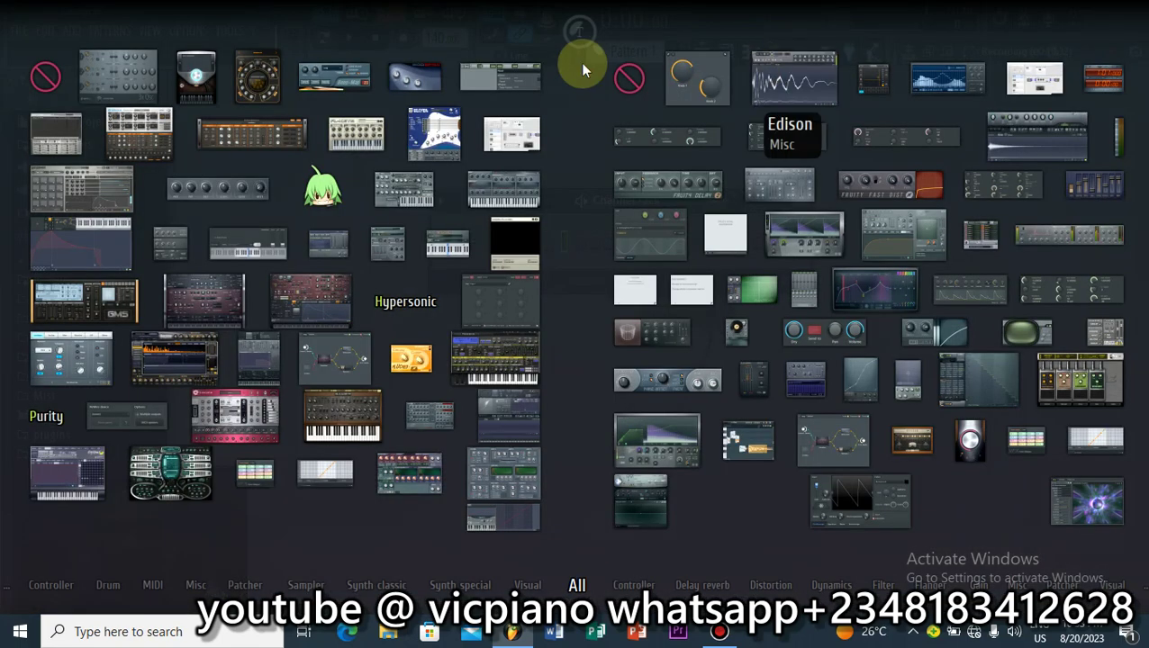
click(855, 51)
click(795, 49)
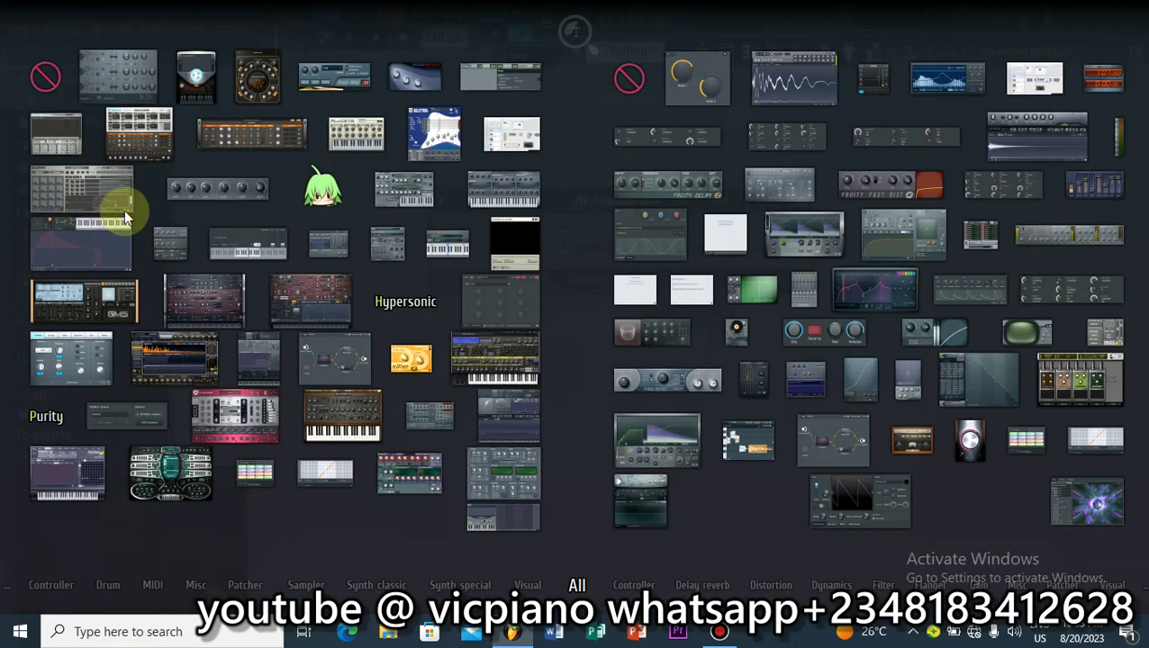
mouse_move(883, 576)
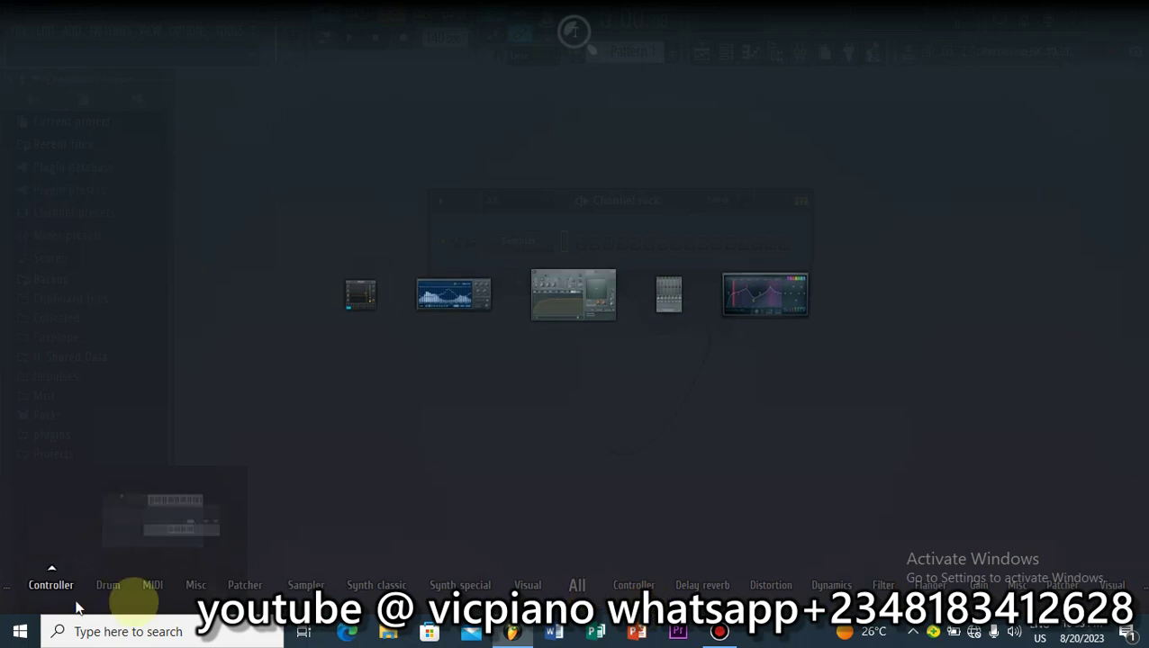
mouse_move(27, 591)
click(56, 578)
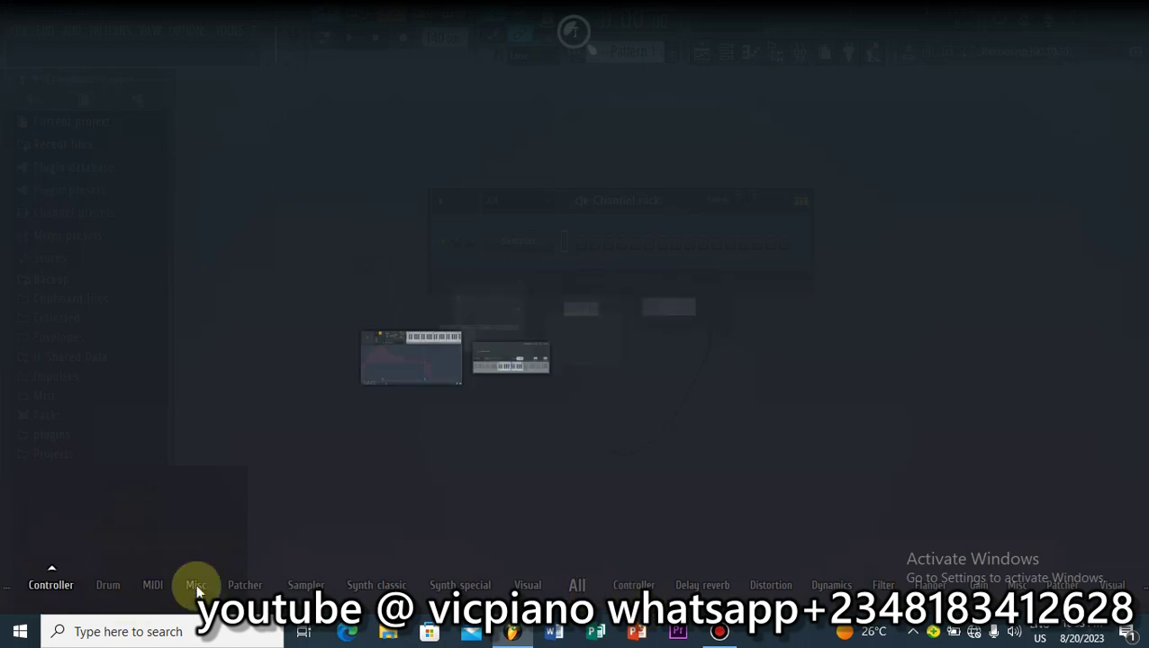
click(247, 585)
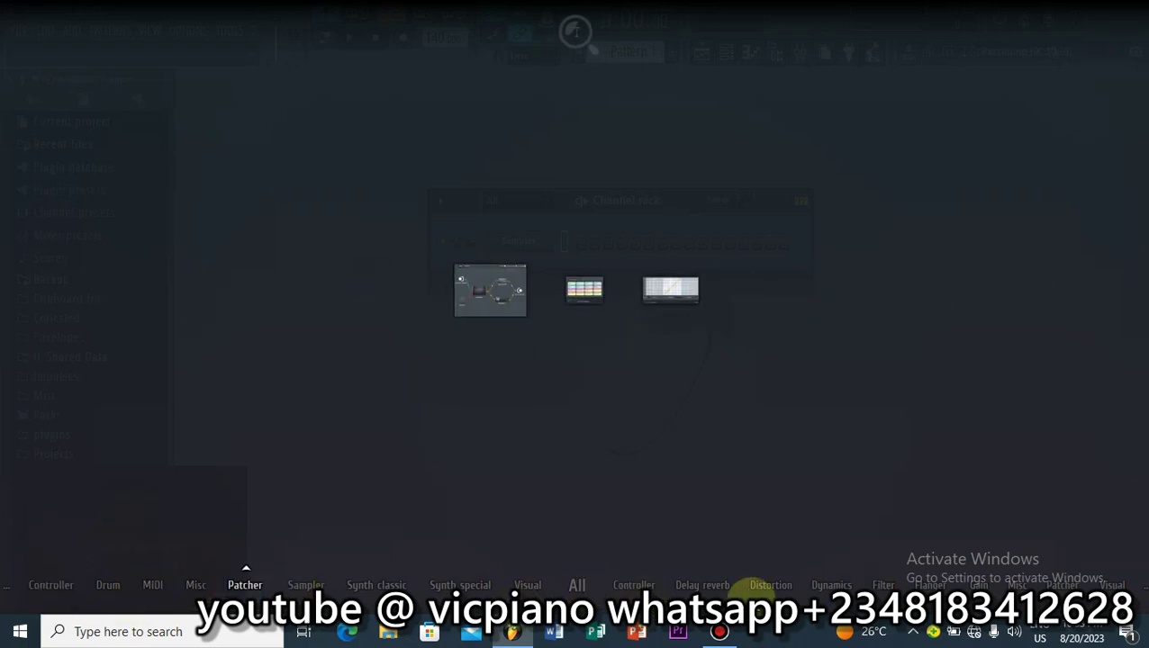
click(751, 587)
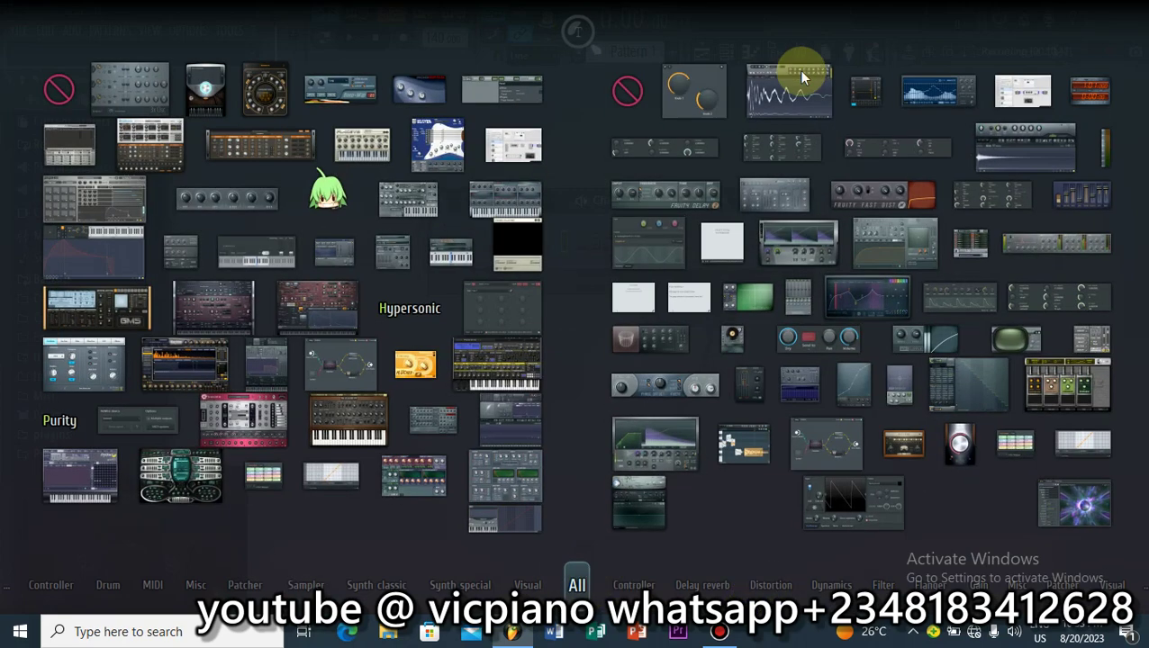
click(850, 51)
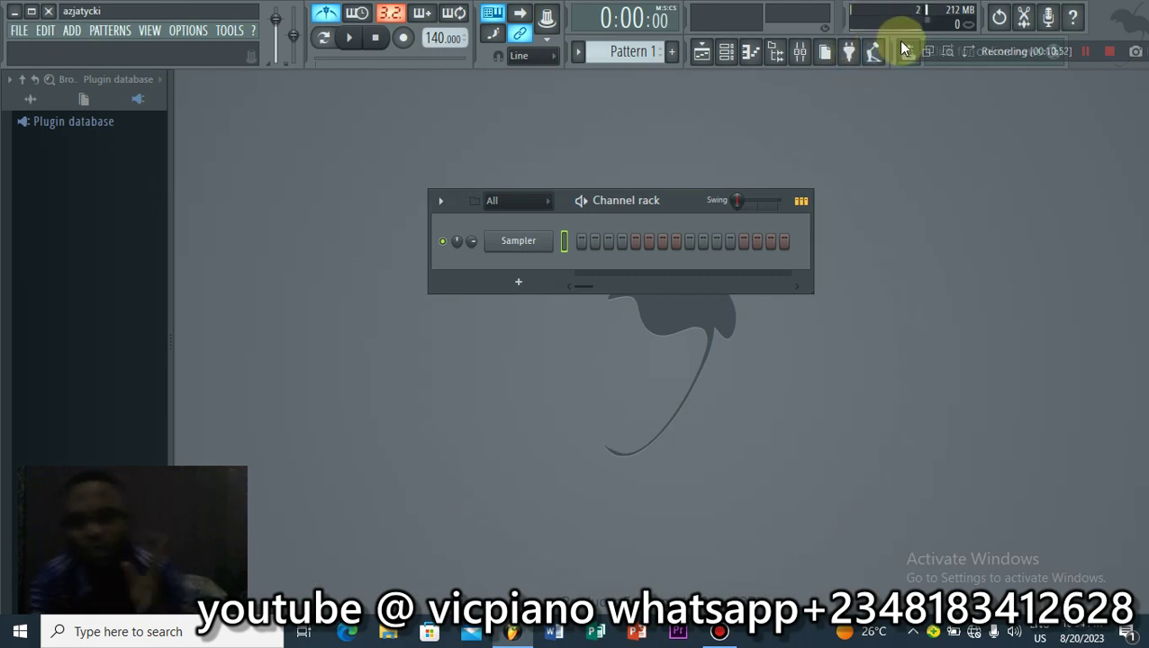
Step: Tap in a project tempo of 114 BPM with the tempo tapper, and close the tapper
click(873, 52)
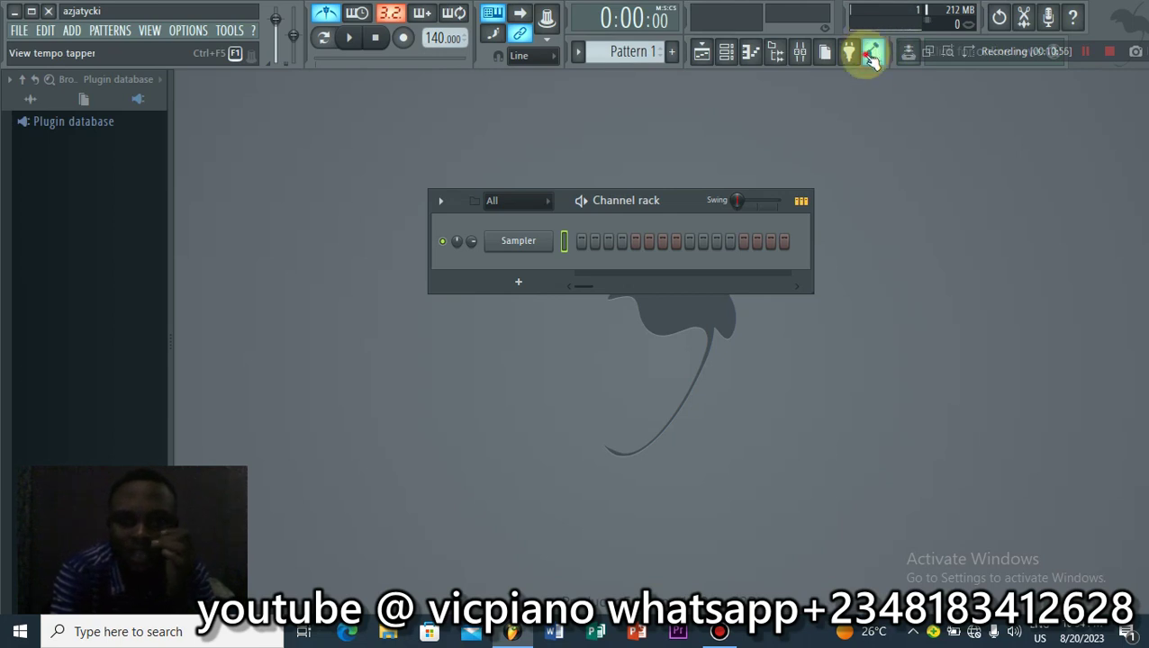
click(873, 53)
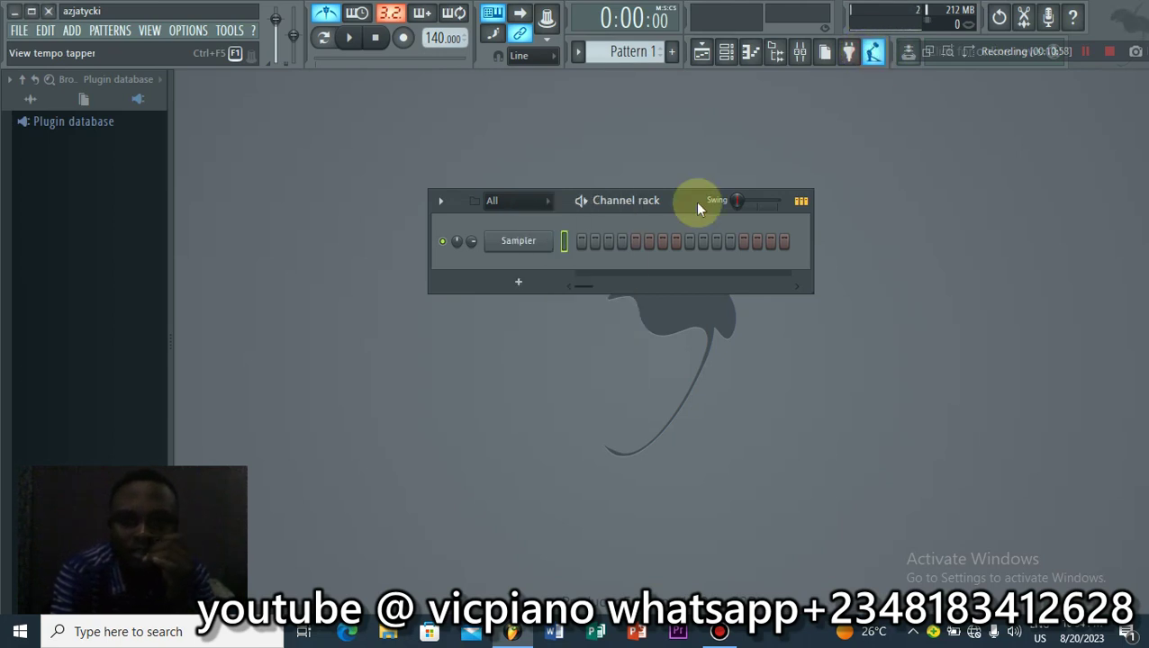
click(576, 268)
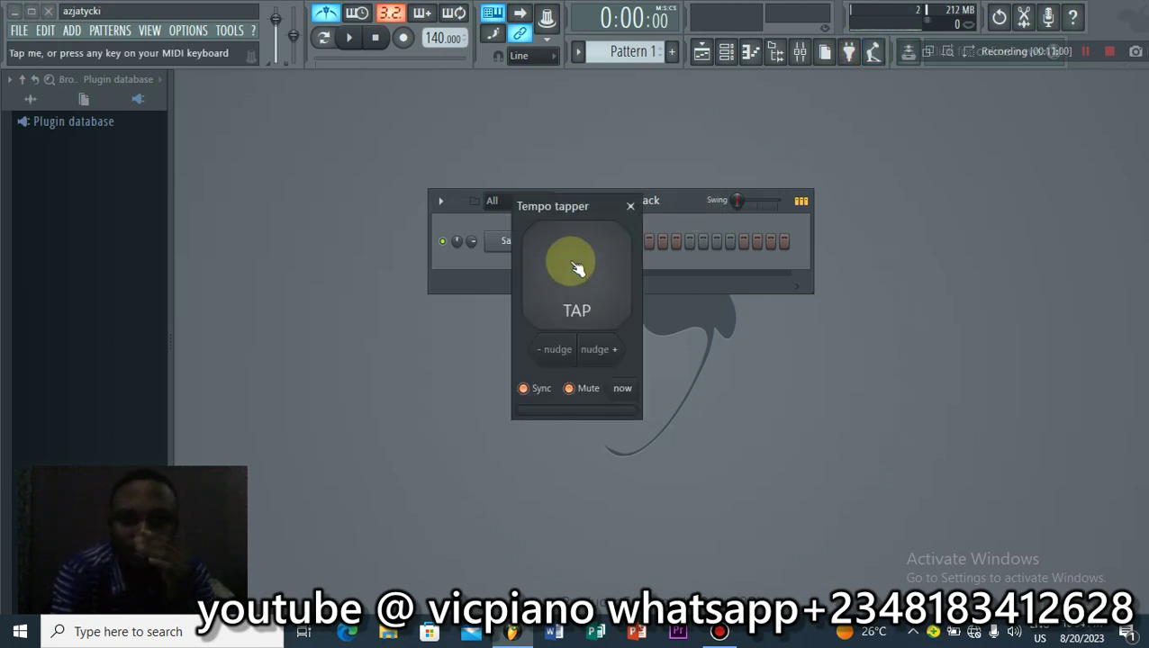
click(576, 268)
click(576, 267)
click(576, 267)
click(576, 267)
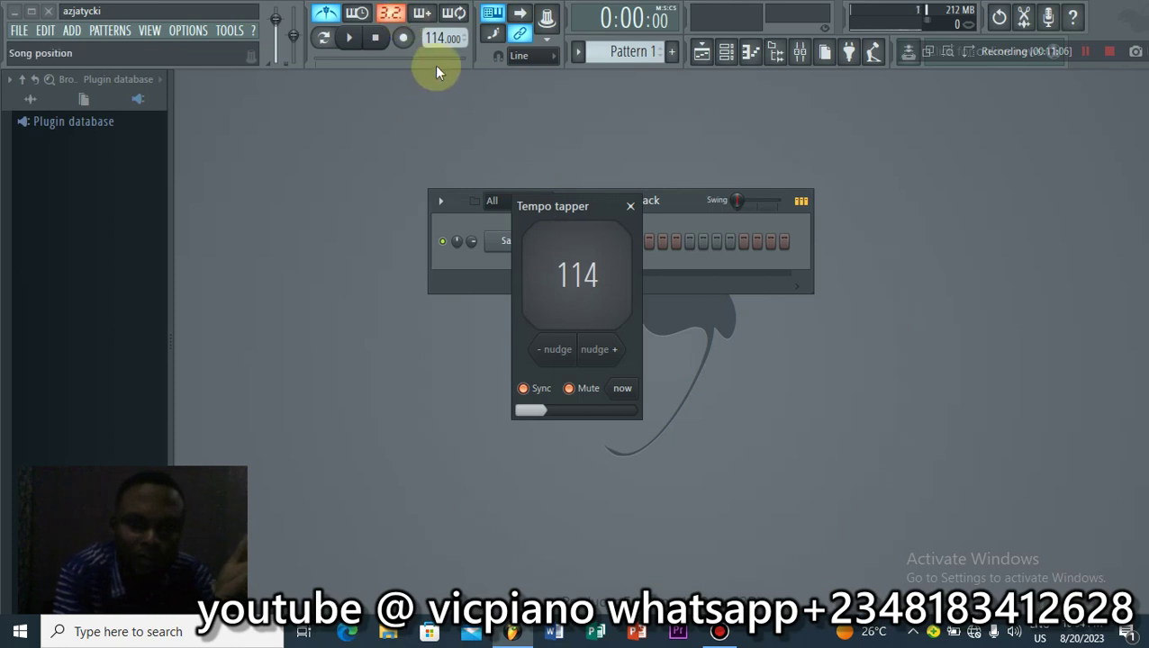
click(634, 210)
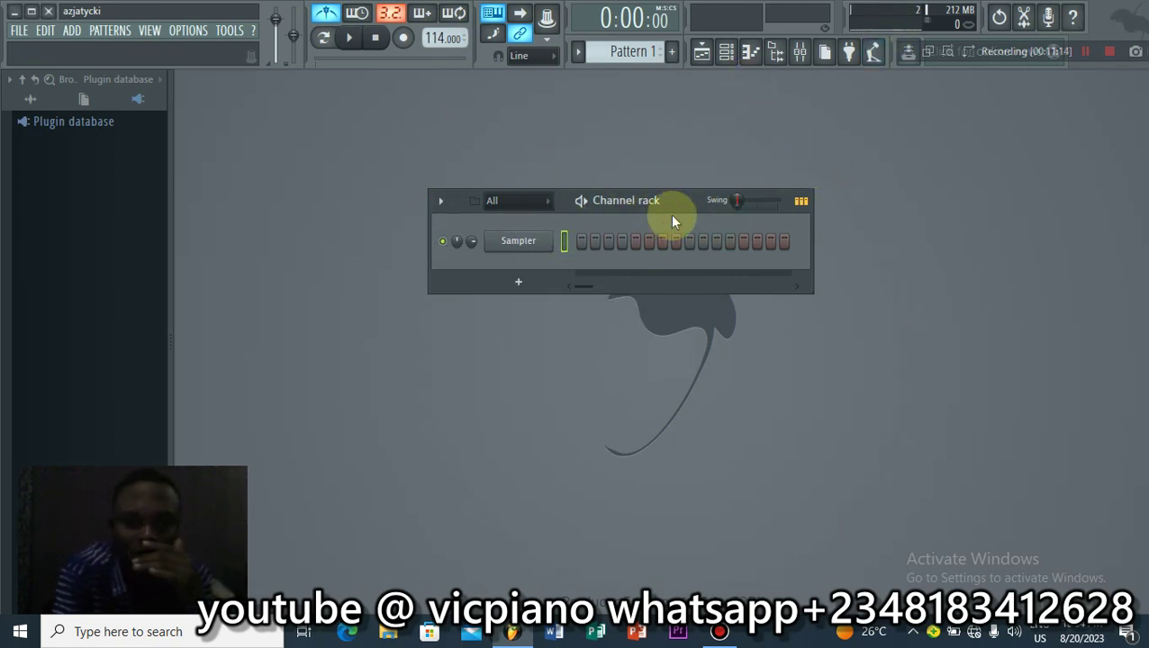
Step: Show all content in the browser, collapse the Cymbals folder under Drums, and look over the remaining folders
click(440, 200)
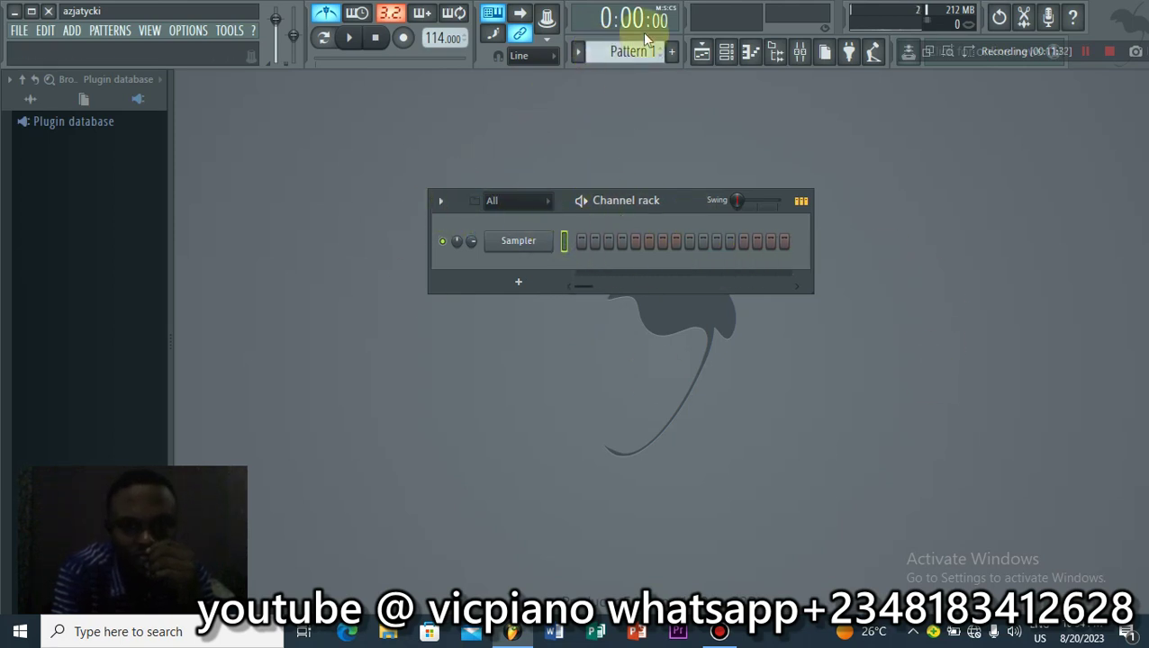
click(31, 99)
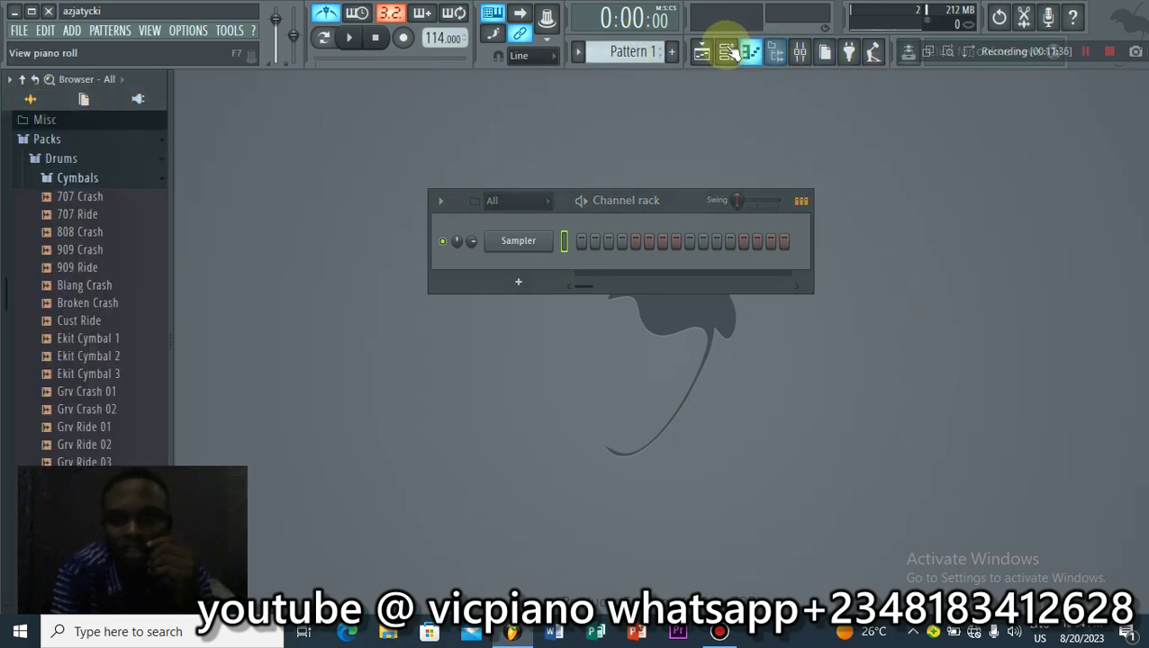
click(79, 178)
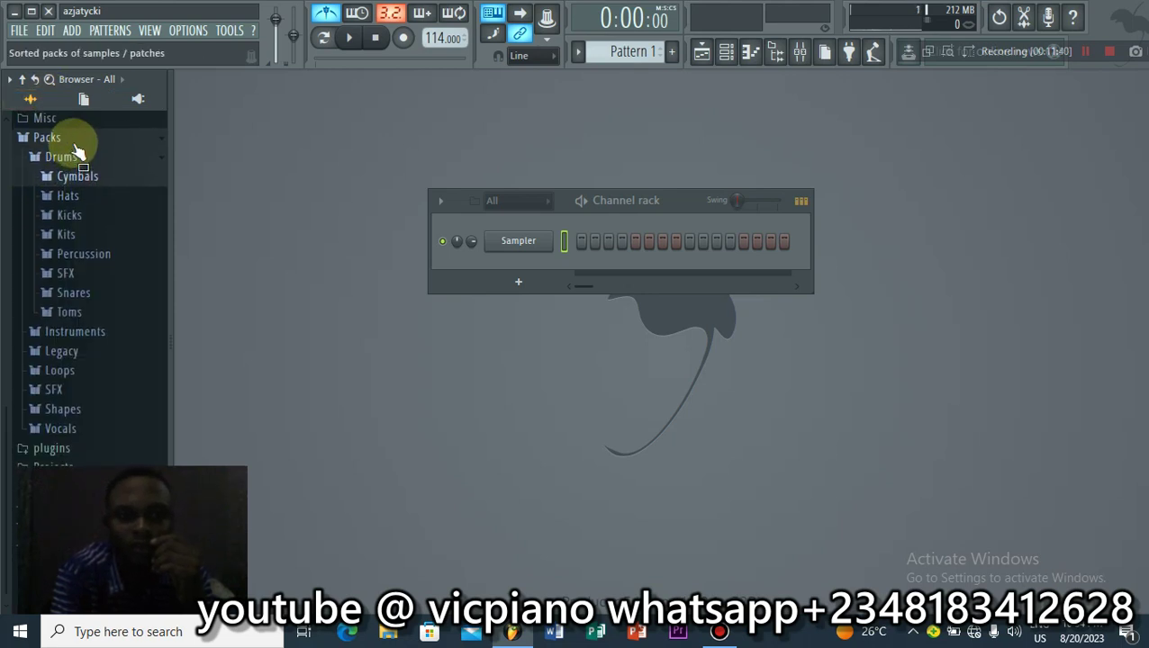
scroll(77, 151, up, 6)
scroll(73, 141, down, 6)
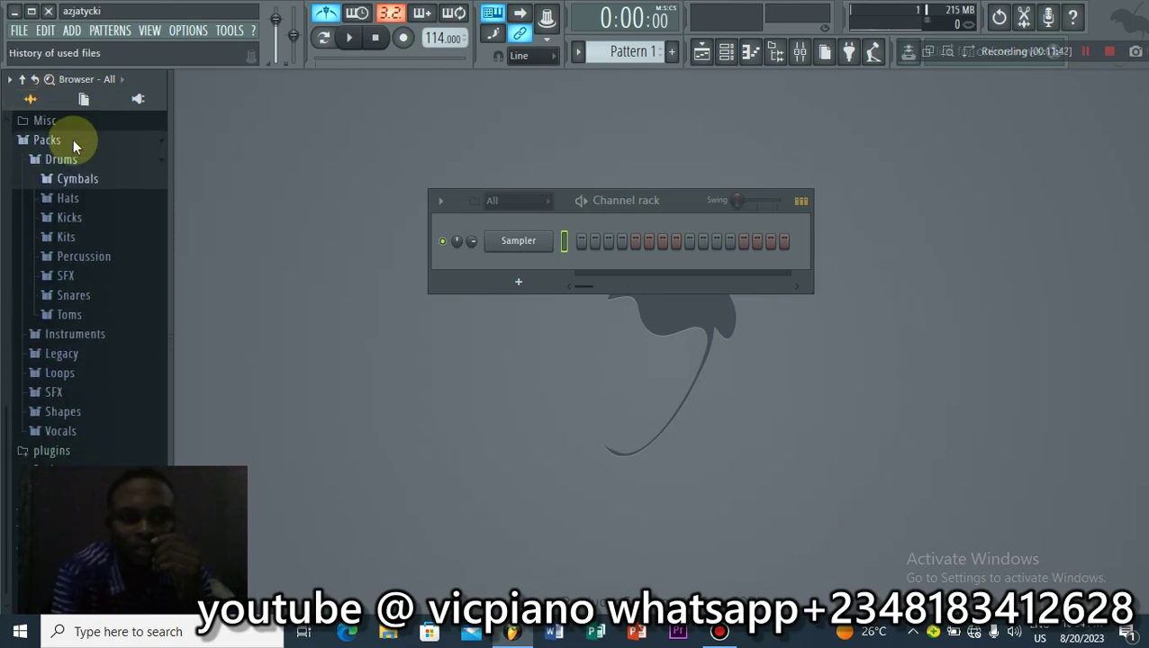
scroll(73, 137, up, 6)
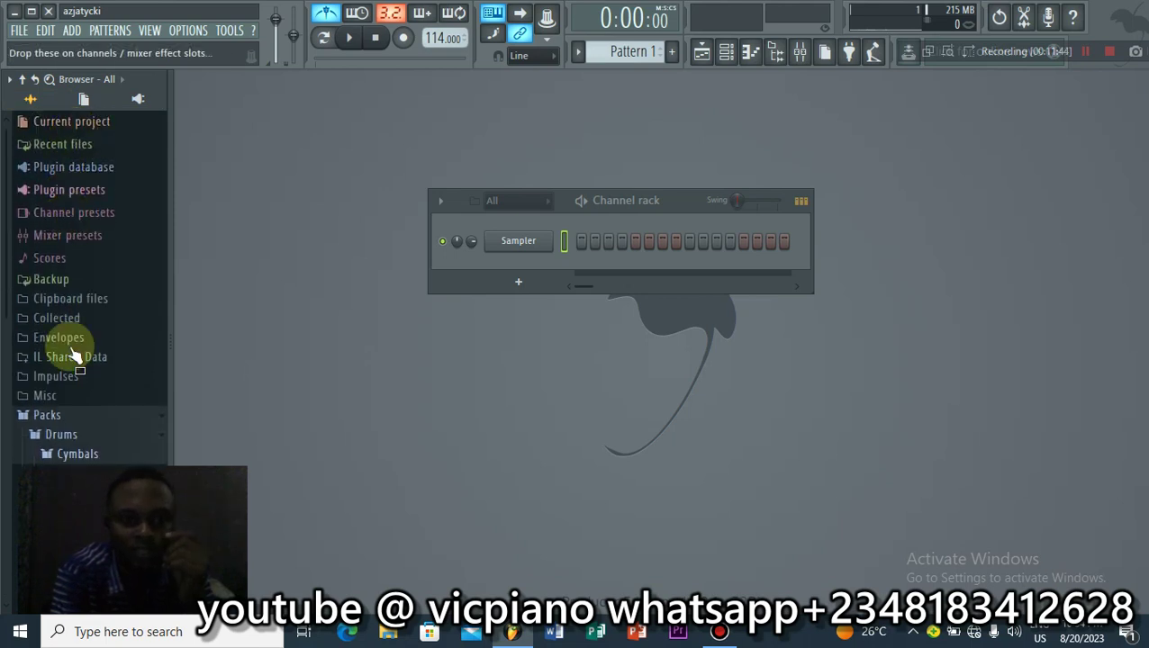
scroll(81, 268, down, 6)
scroll(82, 269, up, 5)
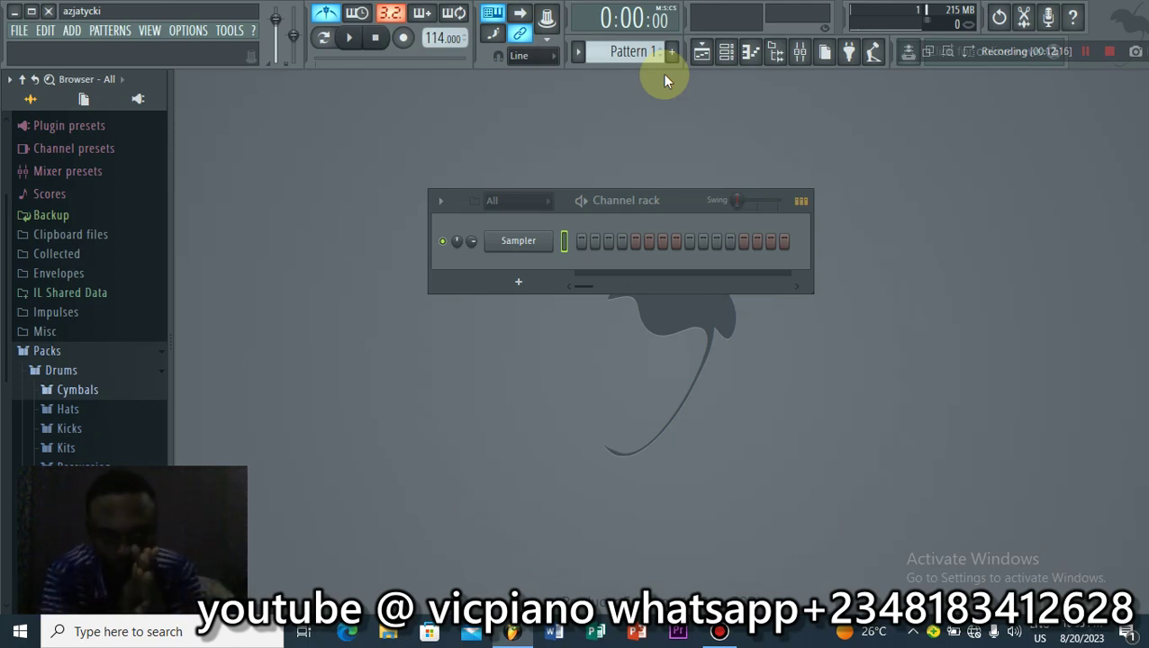
Step: Minimize and restore the program window, and start closing the program but cancel at the save confirmation
click(19, 12)
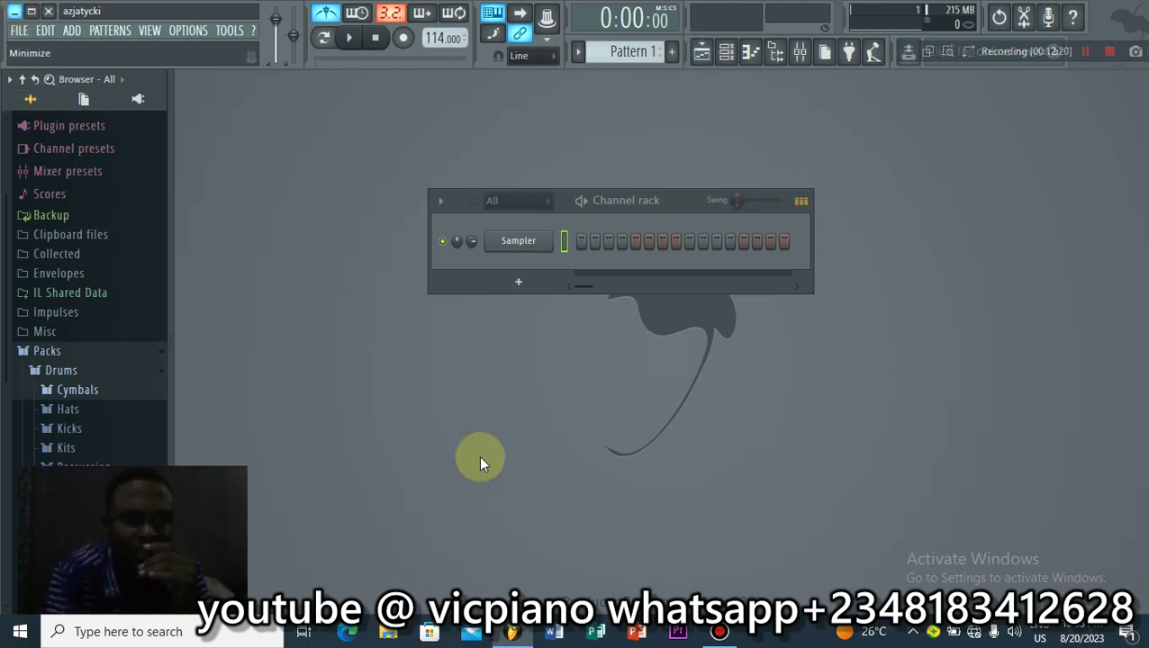
click(510, 634)
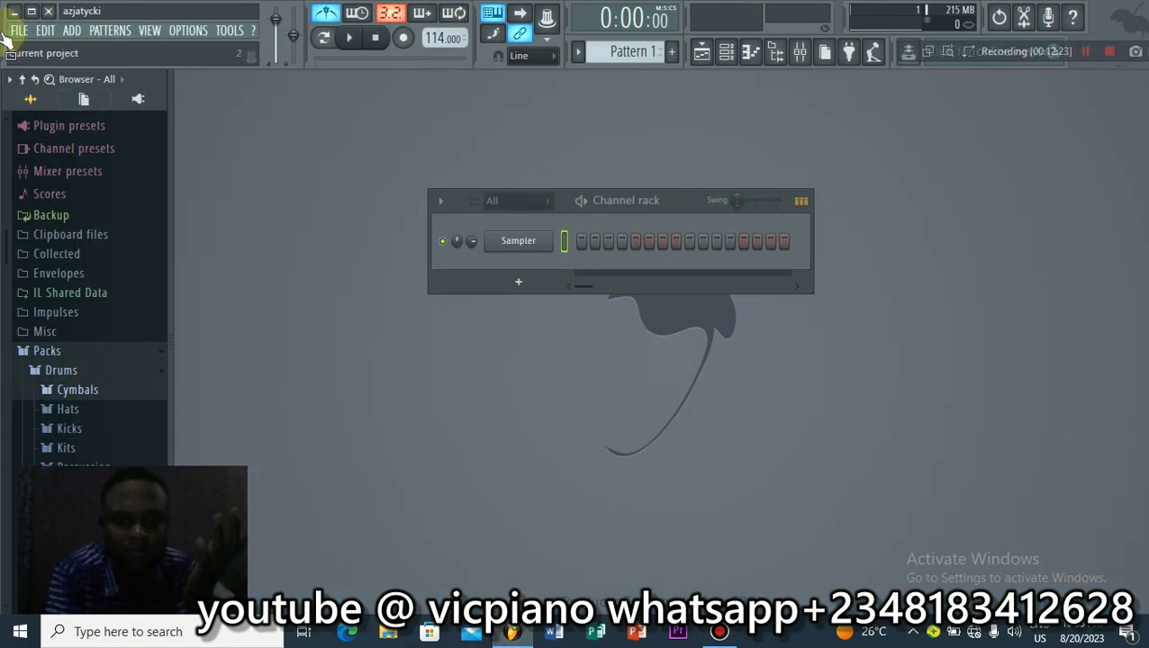
click(50, 12)
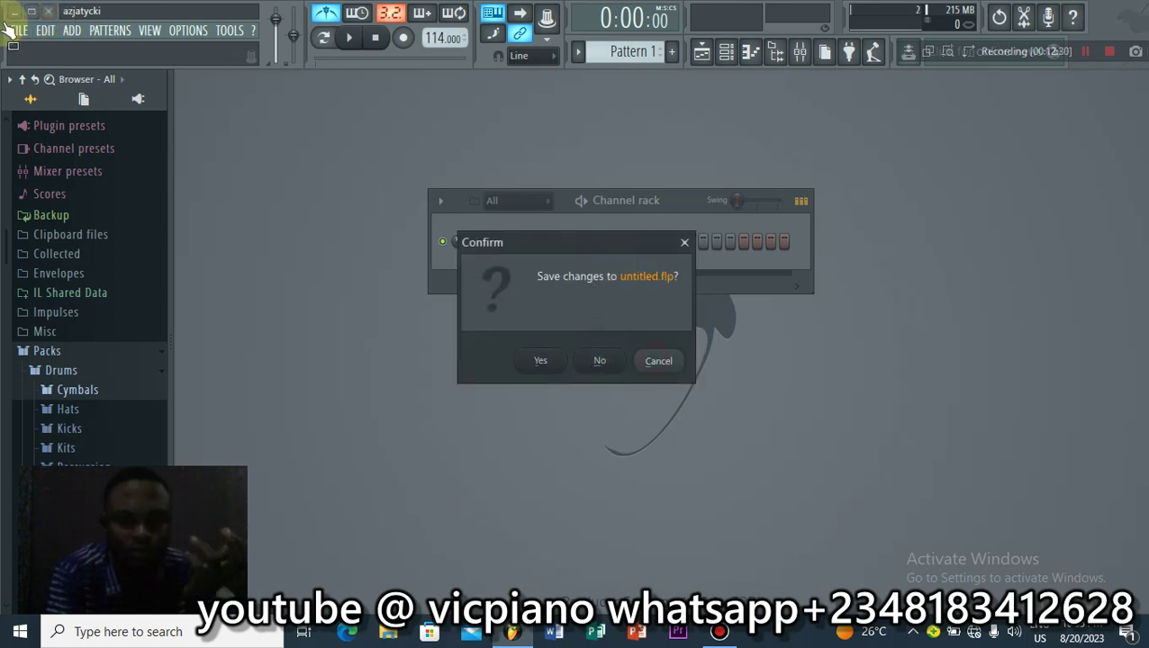
click(658, 360)
Step: Look over the available file, channel and effect adding, pattern and option commands without choosing any
click(17, 32)
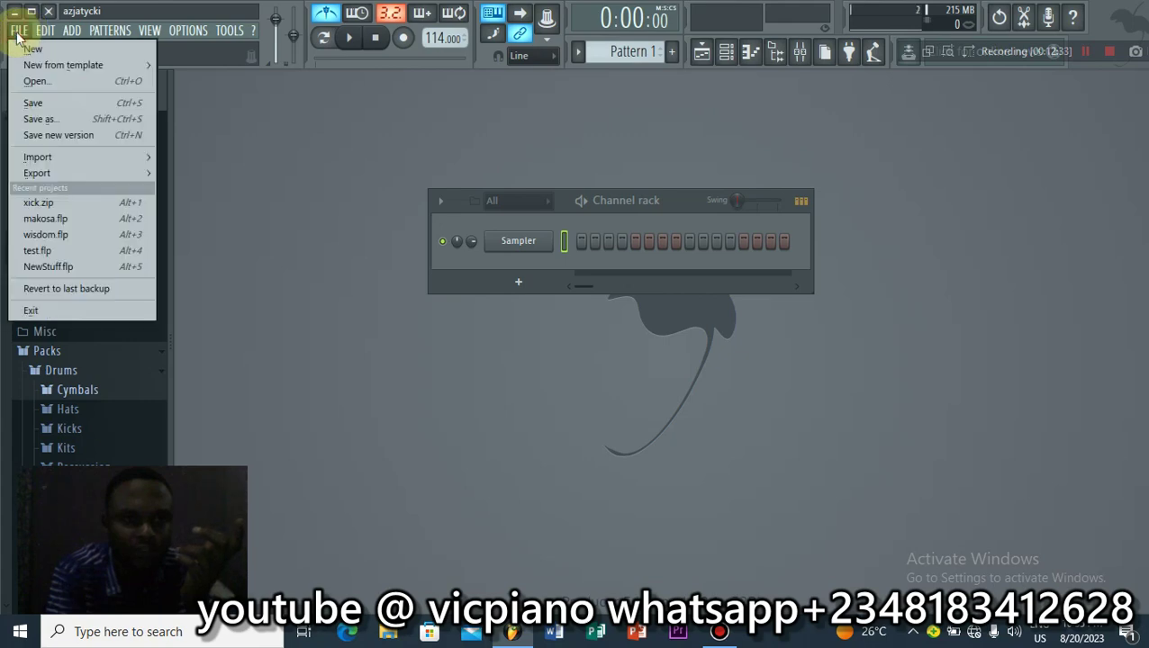
click(71, 33)
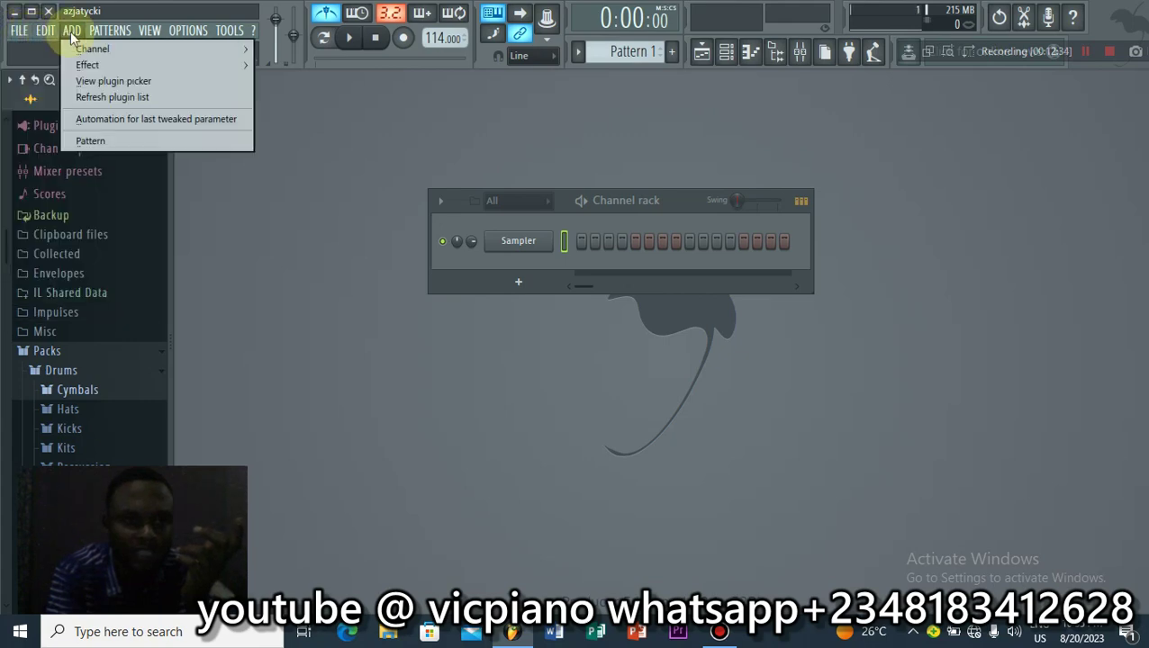
mouse_move(81, 51)
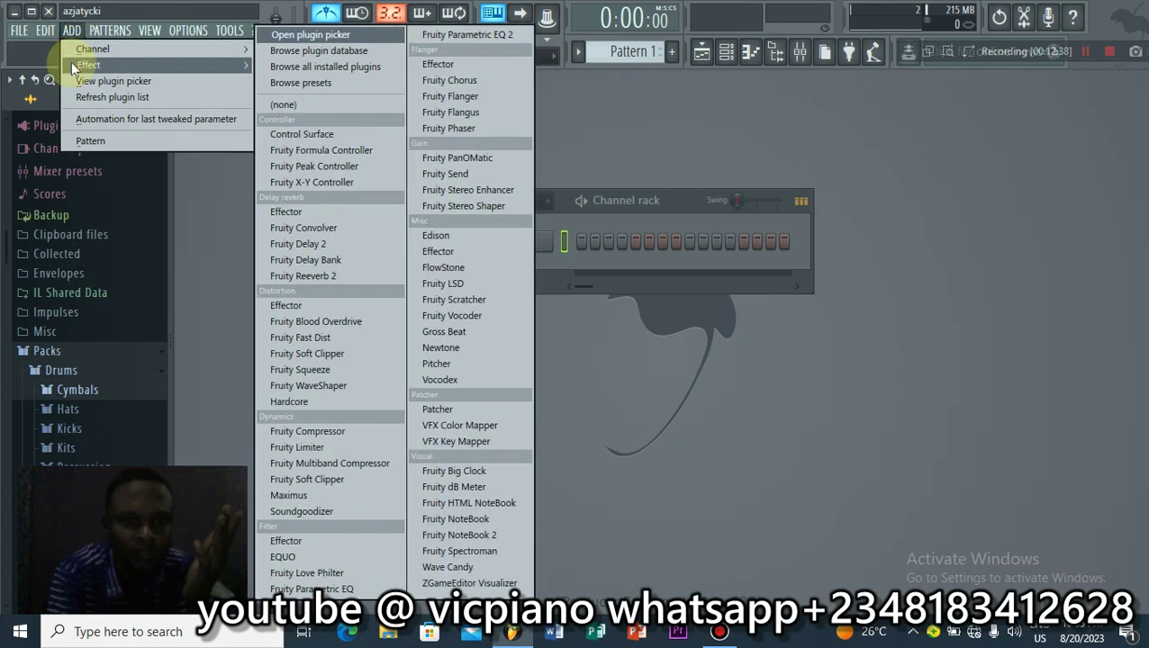
click(113, 31)
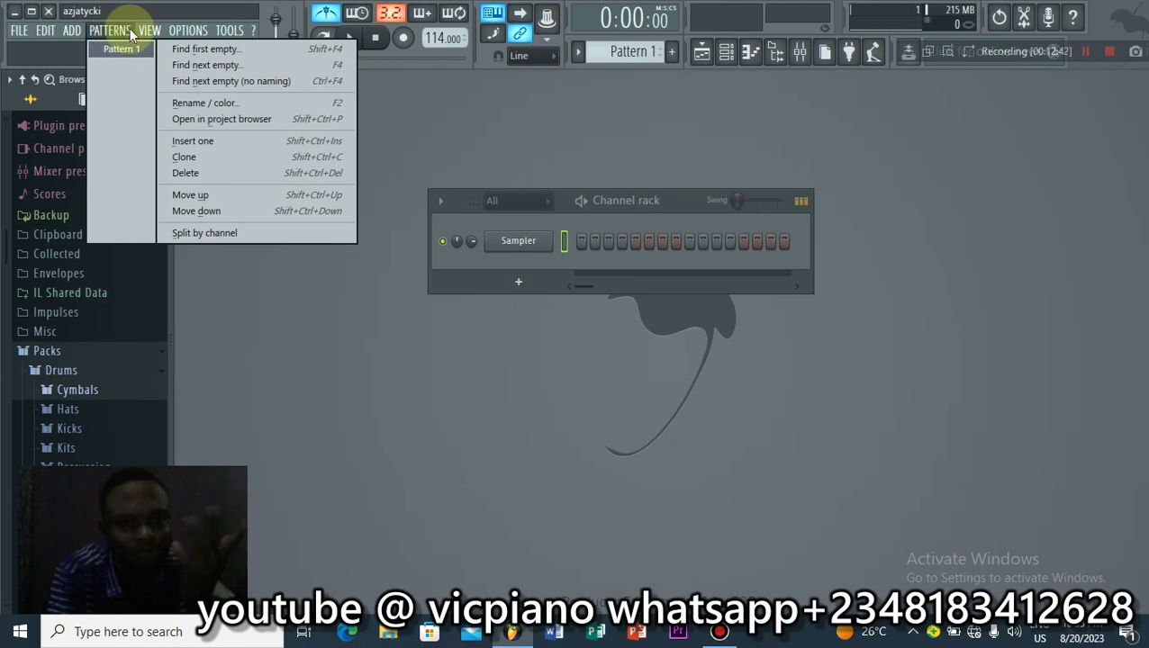
mouse_move(148, 34)
mouse_move(191, 32)
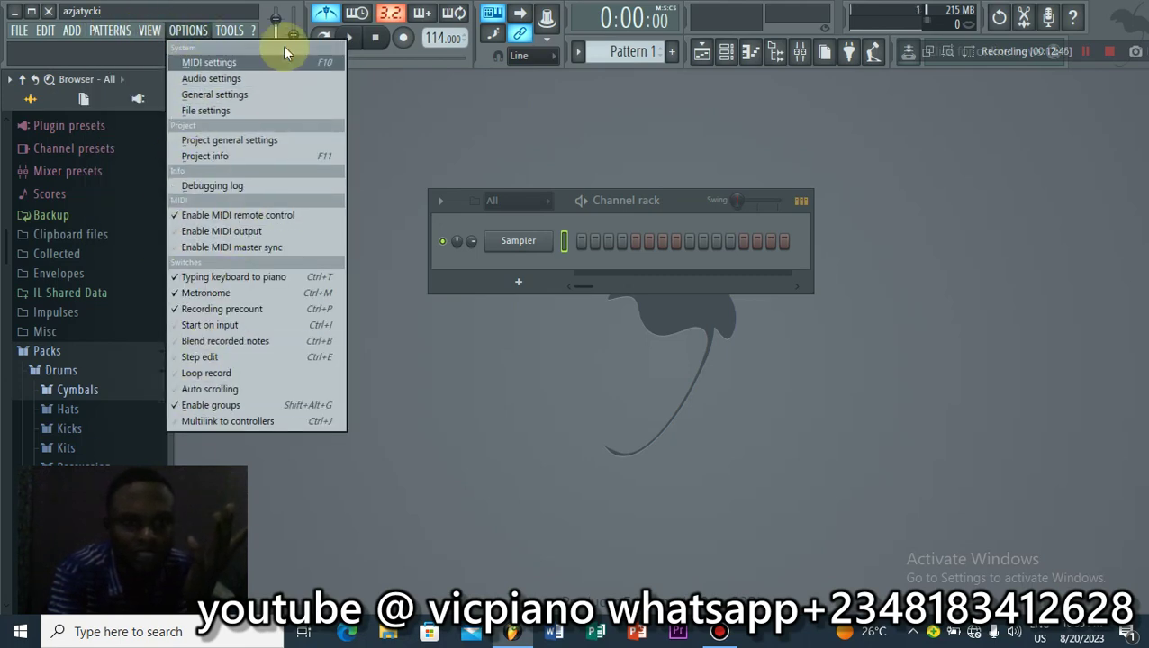
mouse_move(239, 36)
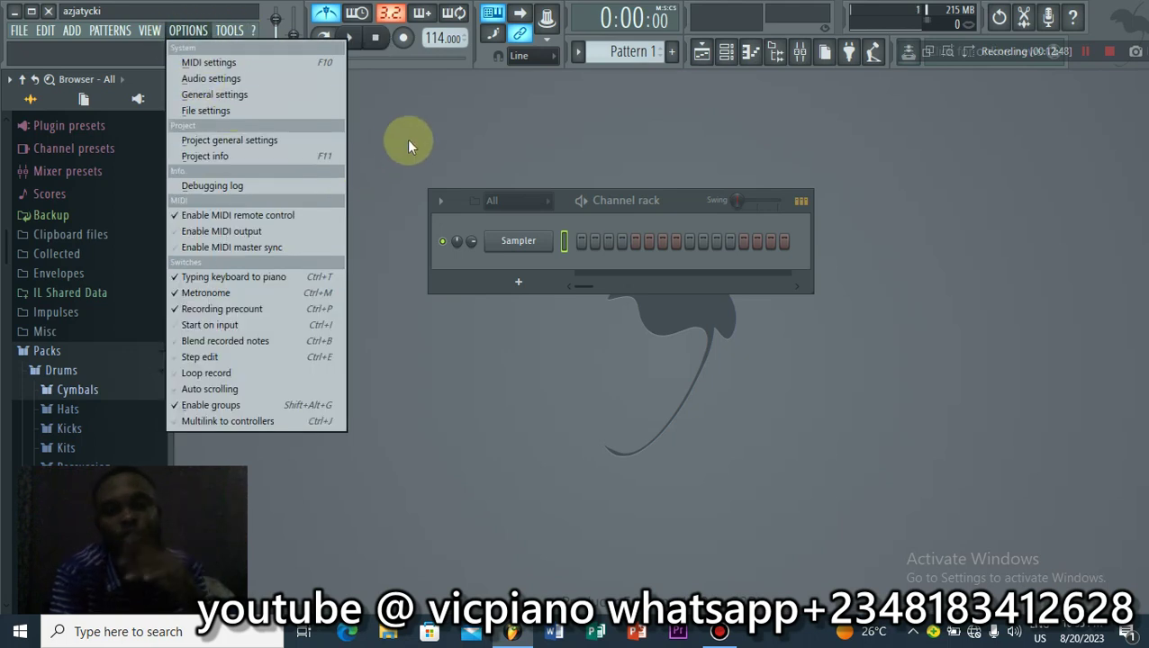
click(410, 141)
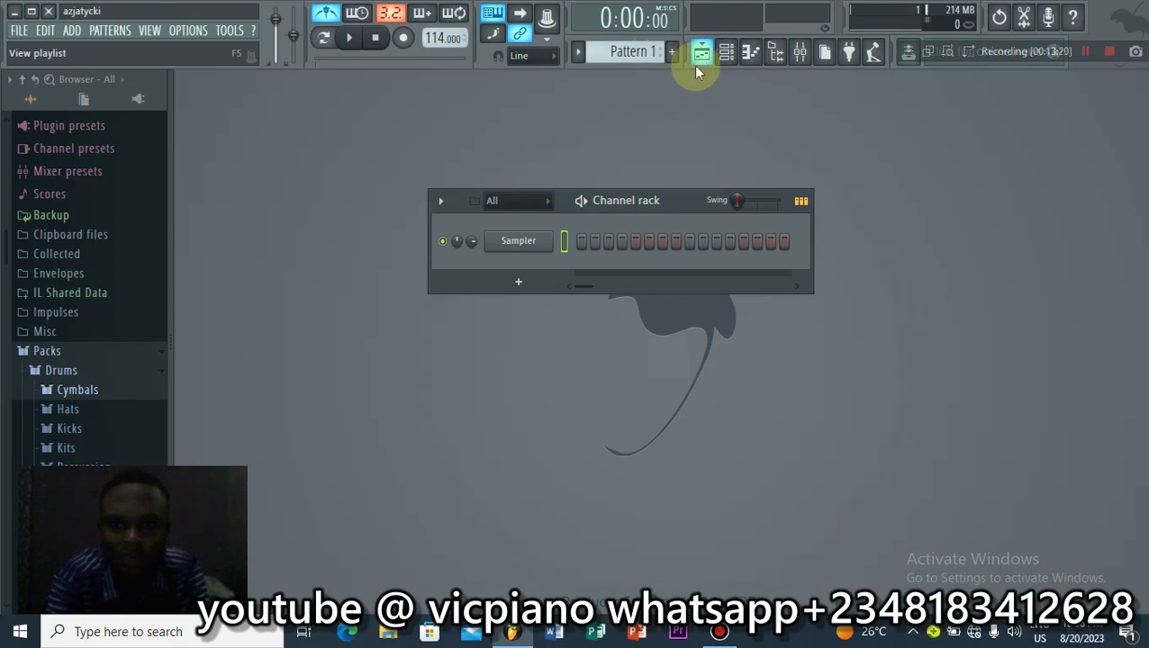
Step: Move the channel rack slightly higher in the workspace and look over the Minimal project templates without choosing one
drag(658, 211, 647, 177)
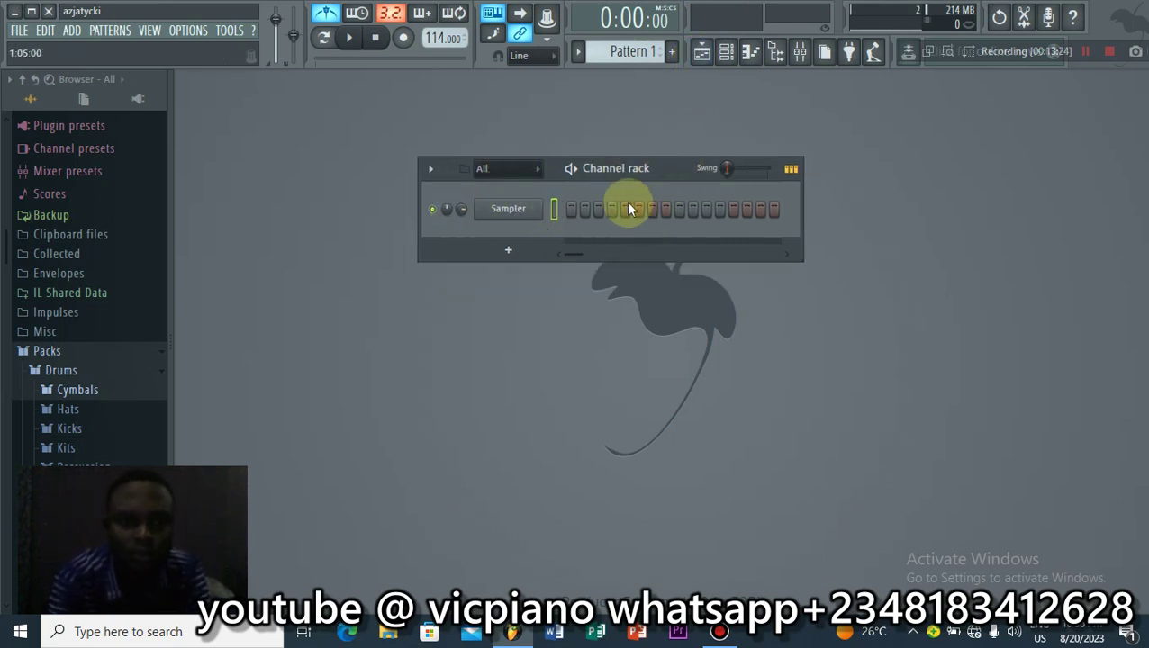
click(19, 32)
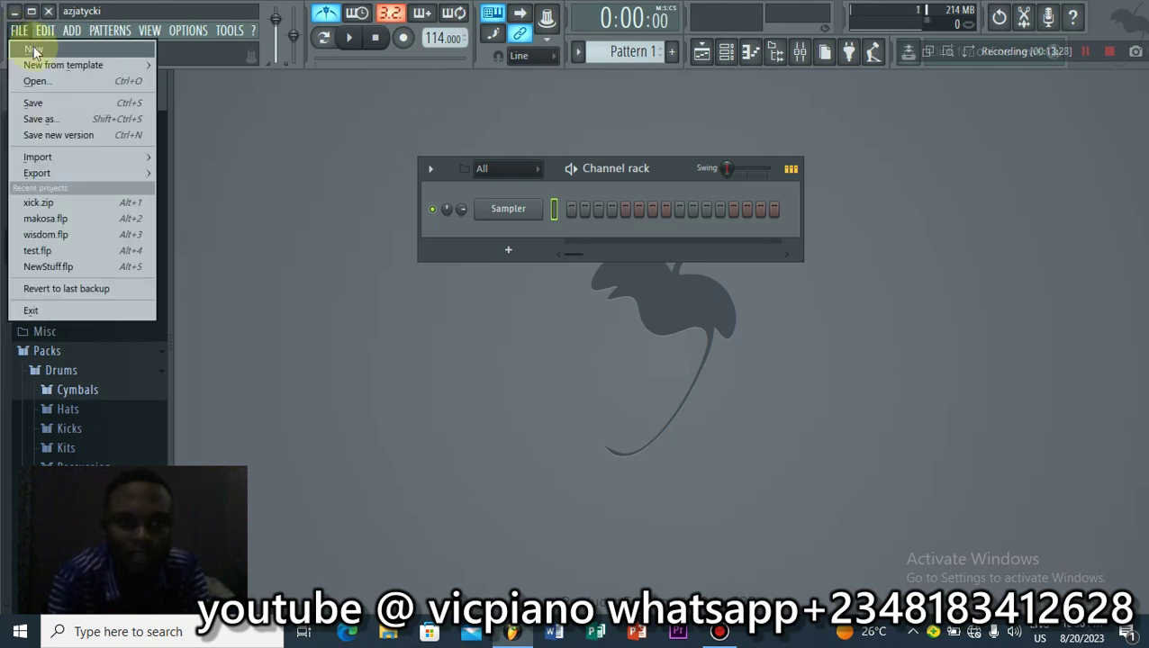
mouse_move(45, 63)
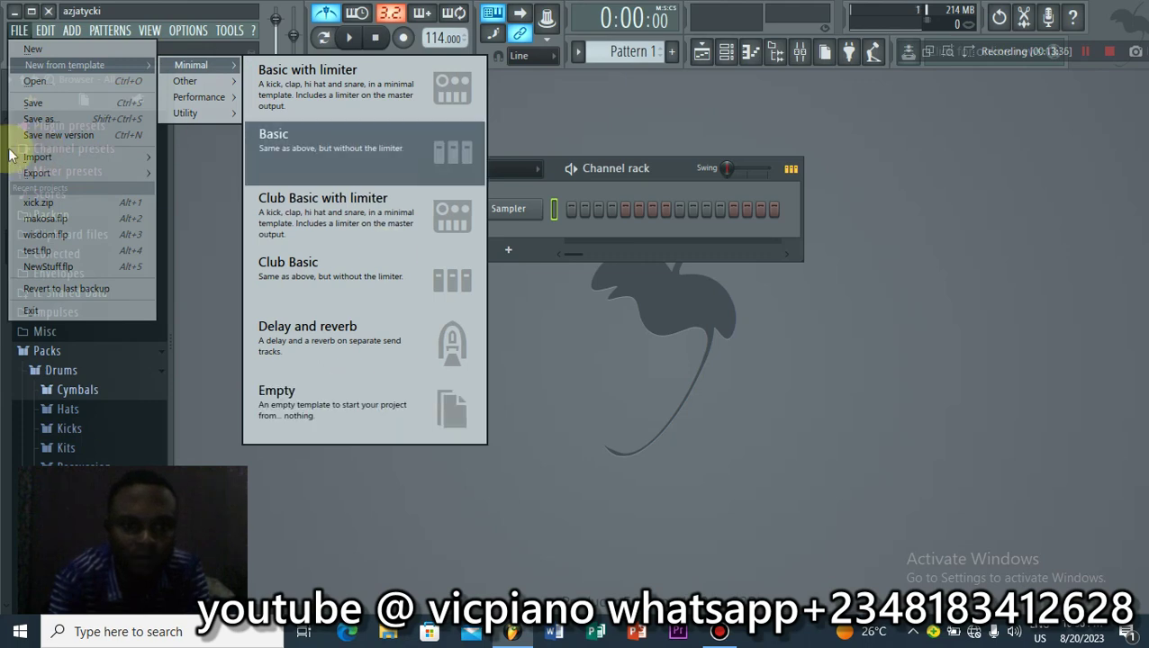
click(738, 359)
Step: Create a new project from the Empty template in the Minimal group, discarding the changes to the current project
click(22, 30)
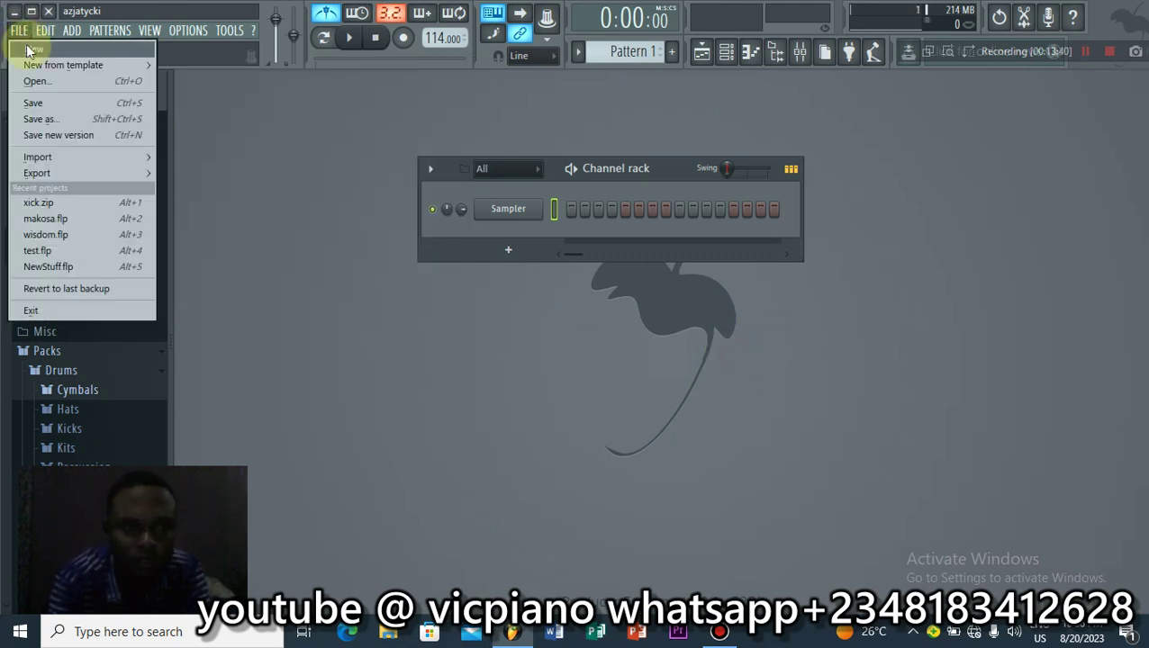
mouse_move(27, 65)
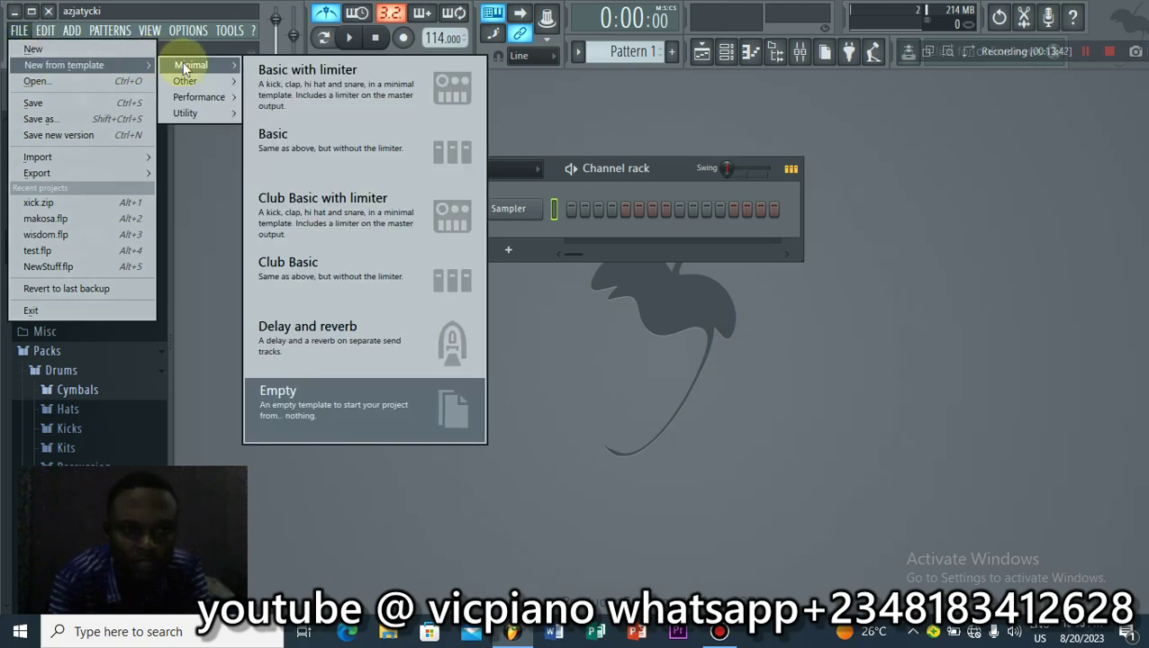
click(271, 406)
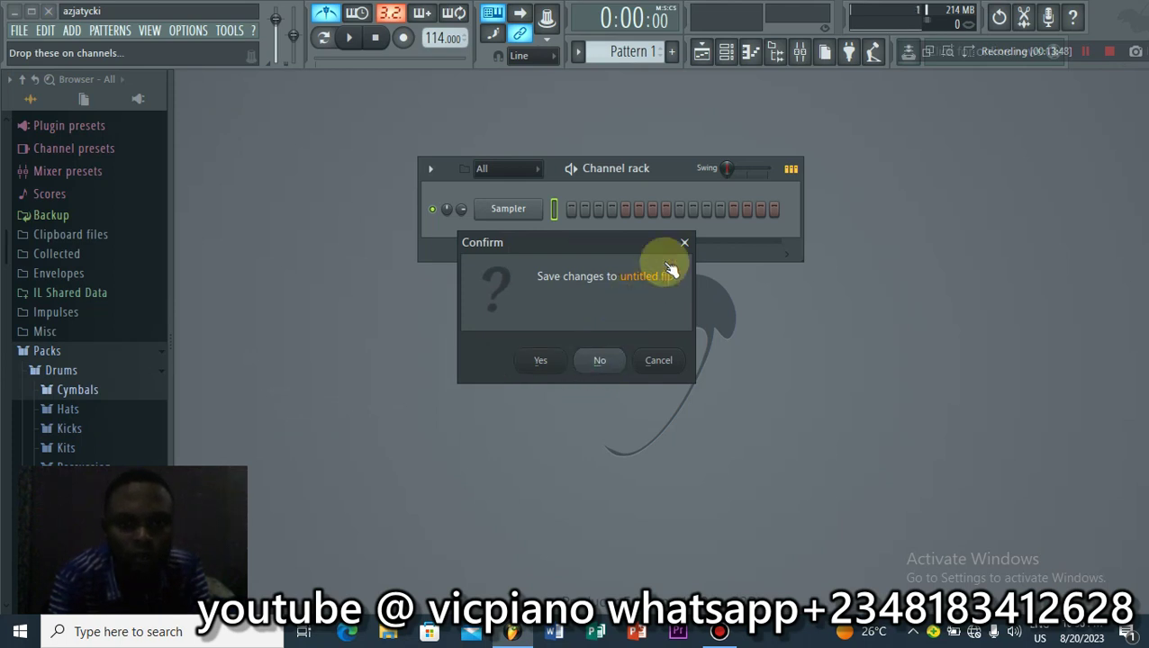
click(597, 360)
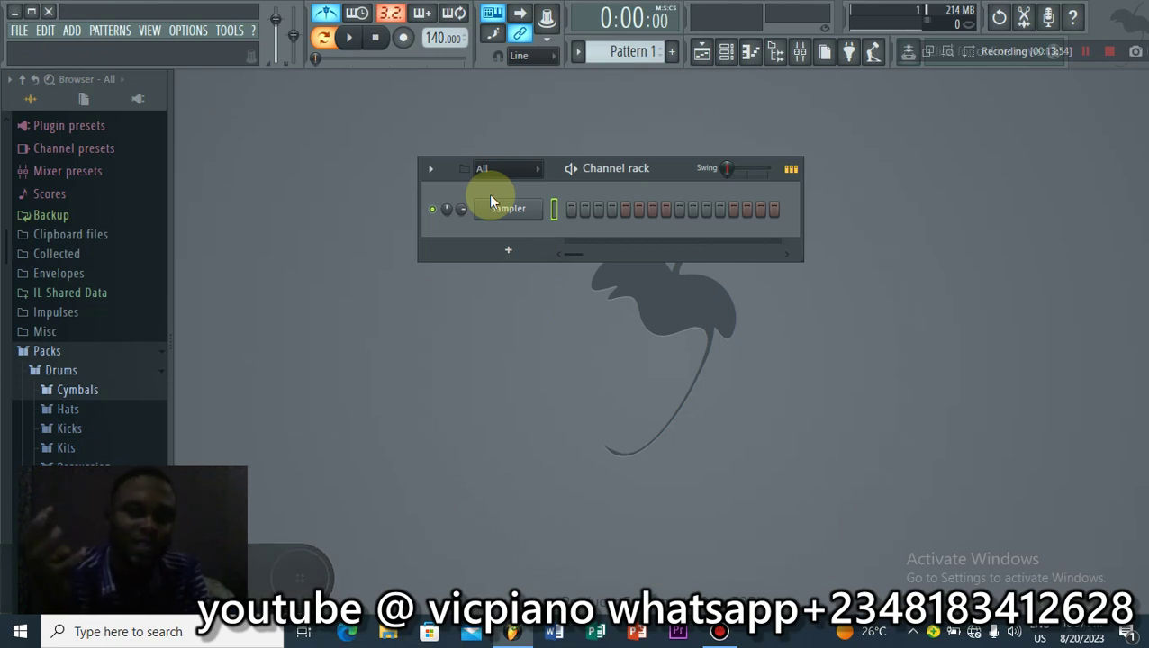
Step: Create a new project from the Basic template in the Minimal group
click(18, 29)
mouse_move(49, 65)
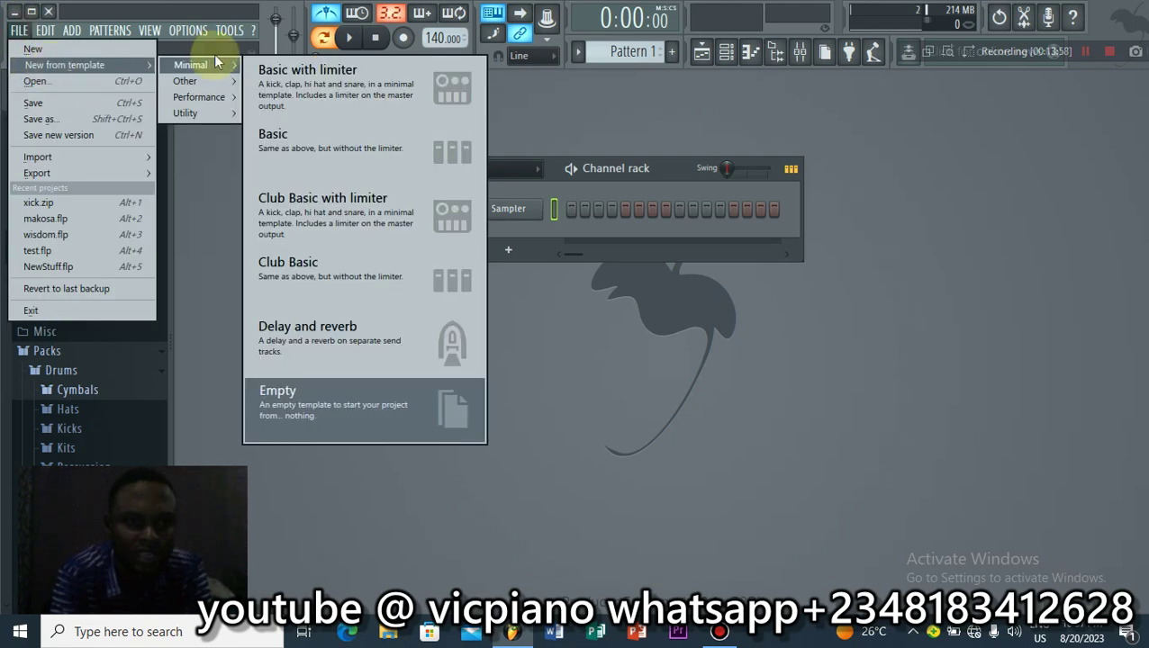
mouse_move(223, 80)
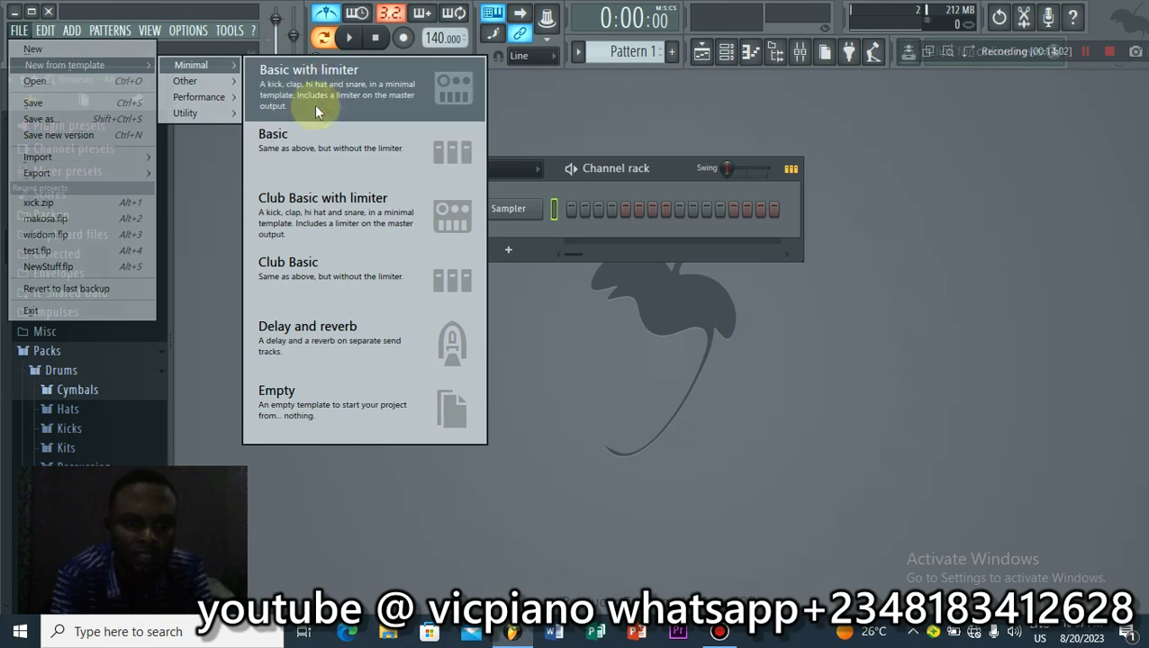
click(300, 144)
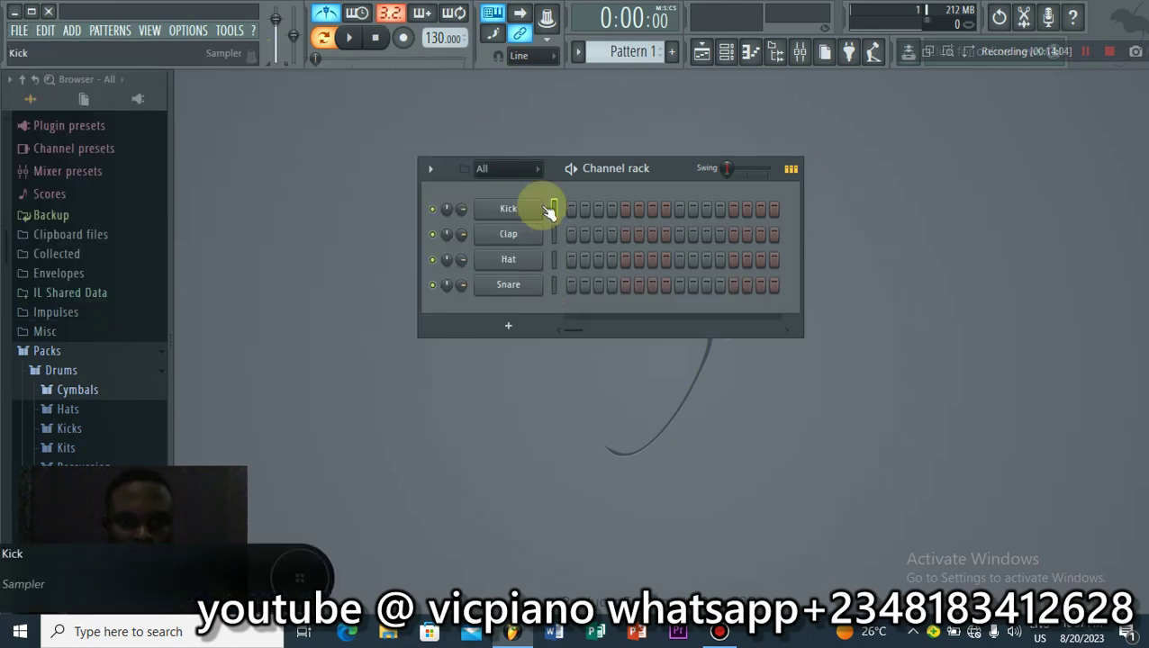
Step: Create a new project from the Empty template in the Minimal group in place of the Basic one
click(19, 31)
mouse_move(64, 65)
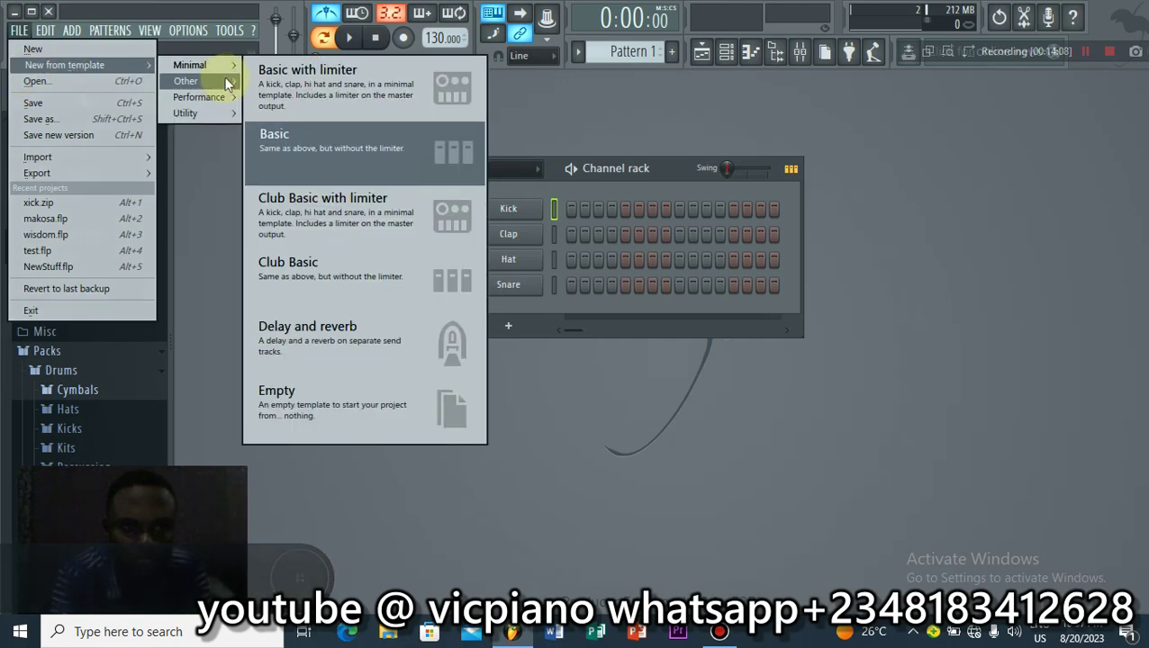
mouse_move(191, 65)
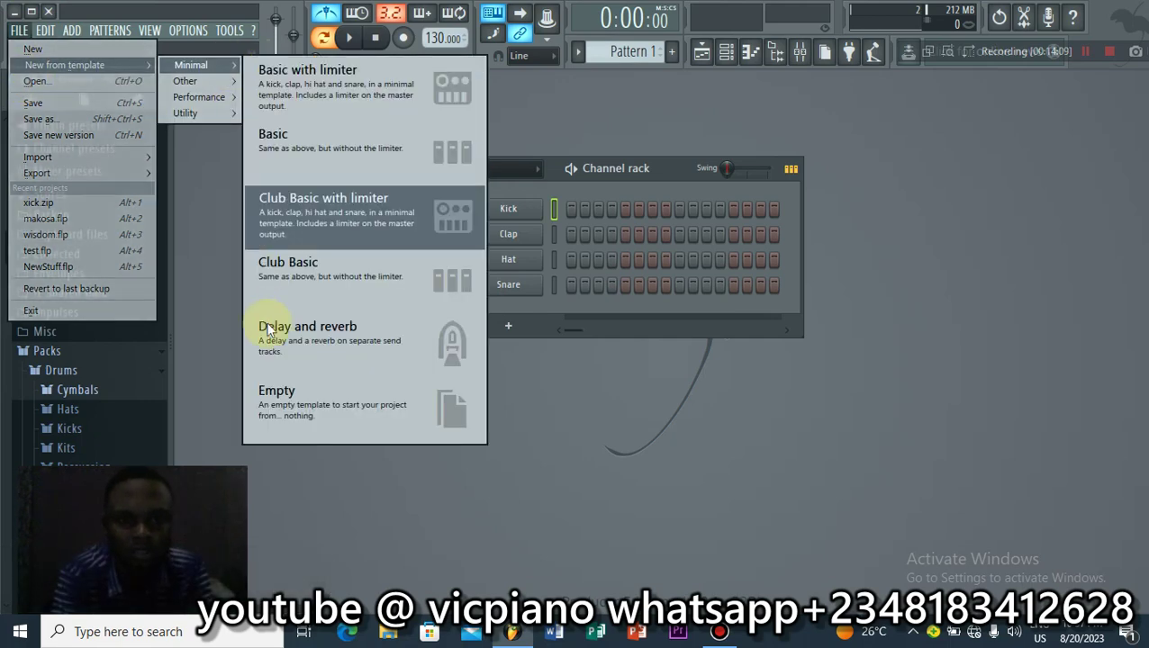
click(281, 397)
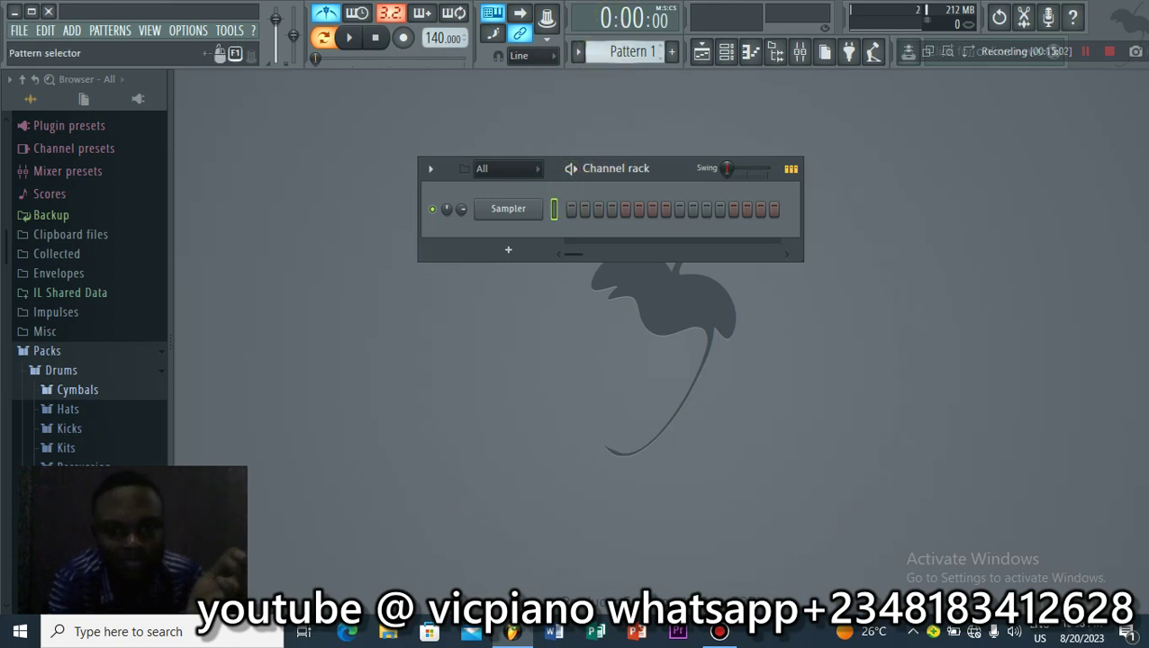
Step: Switch the selected pattern to Pattern 2 and back to Pattern 1, and hide and show the channel rack
scroll(610, 47, up, 1)
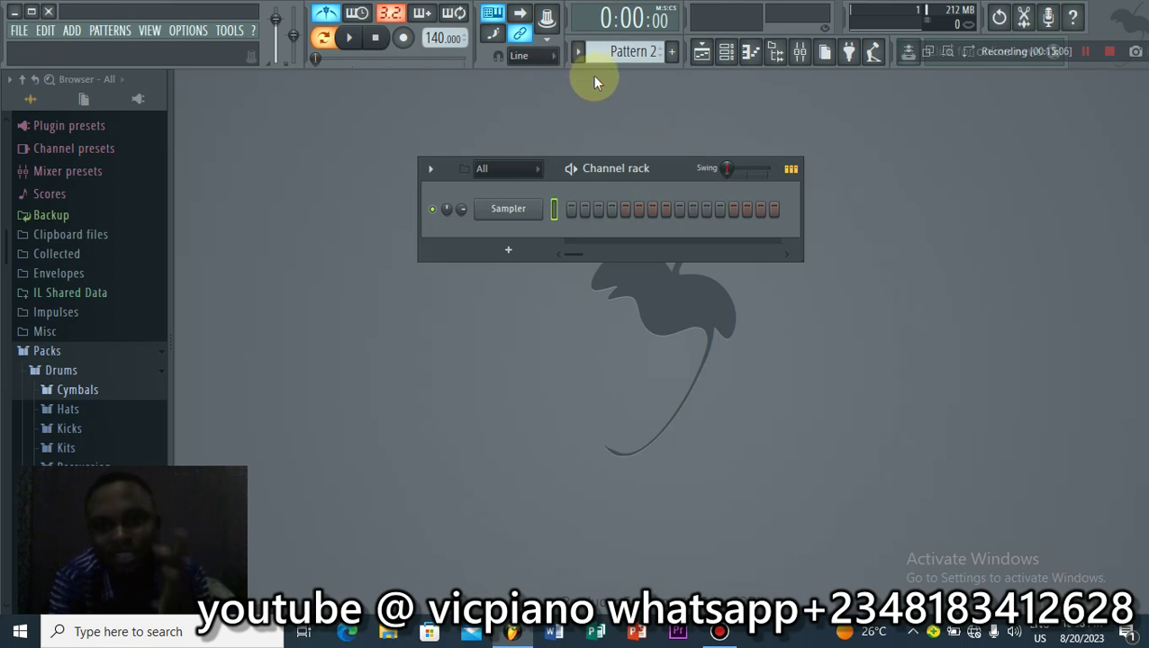
scroll(597, 52, down, 1)
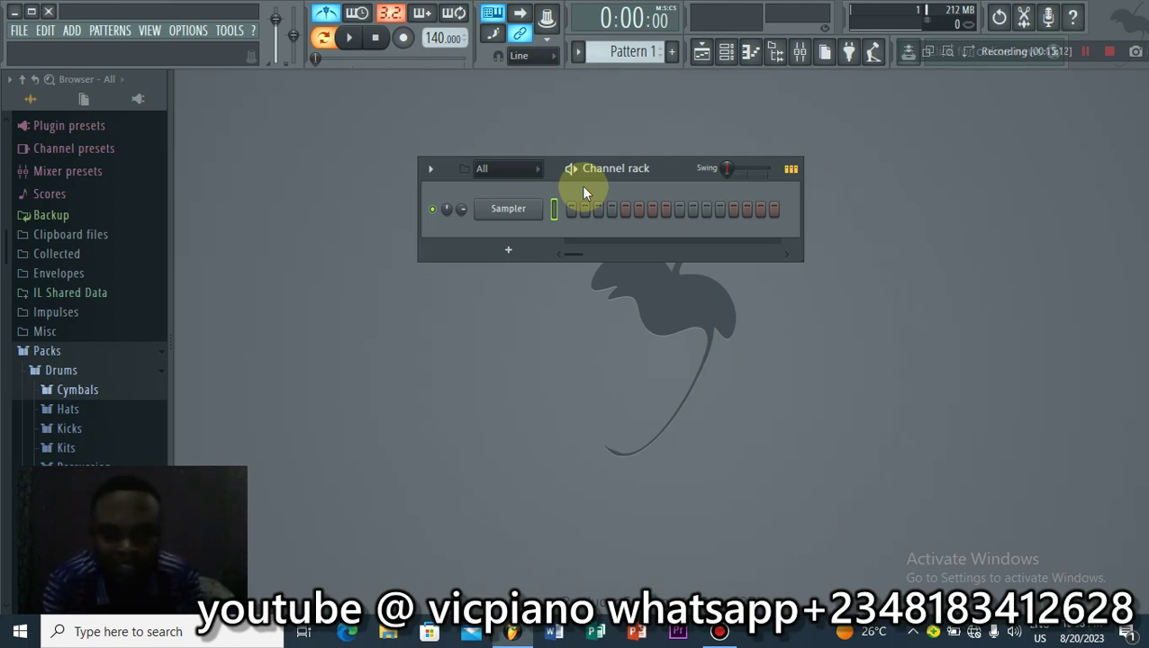
click(726, 52)
click(736, 51)
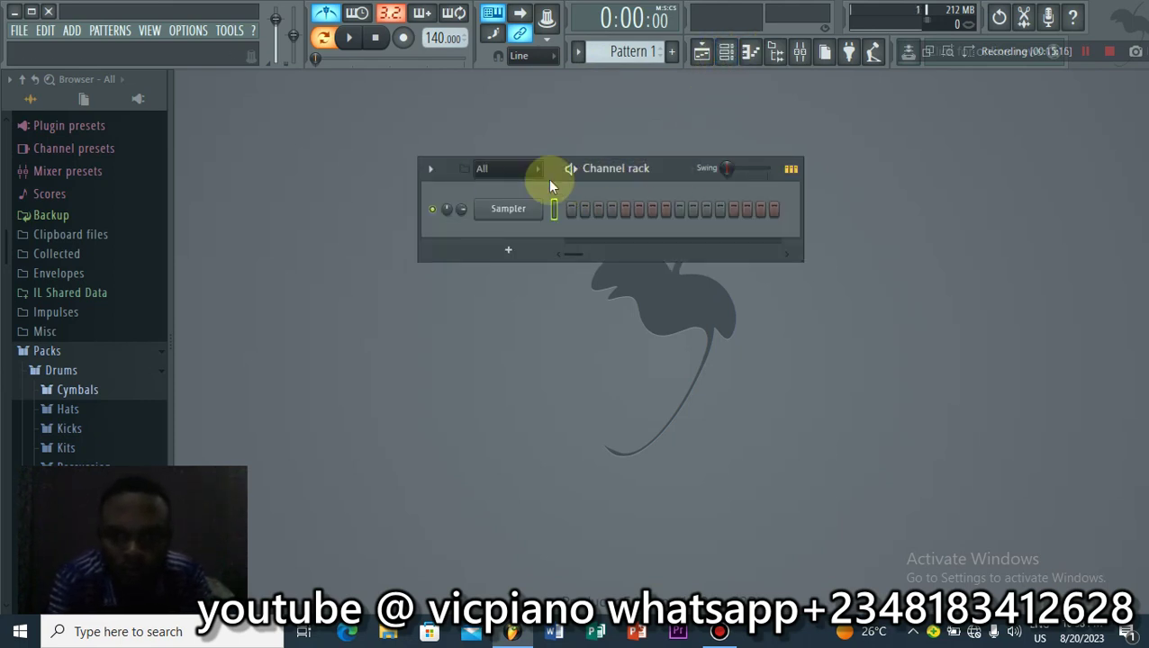
click(727, 53)
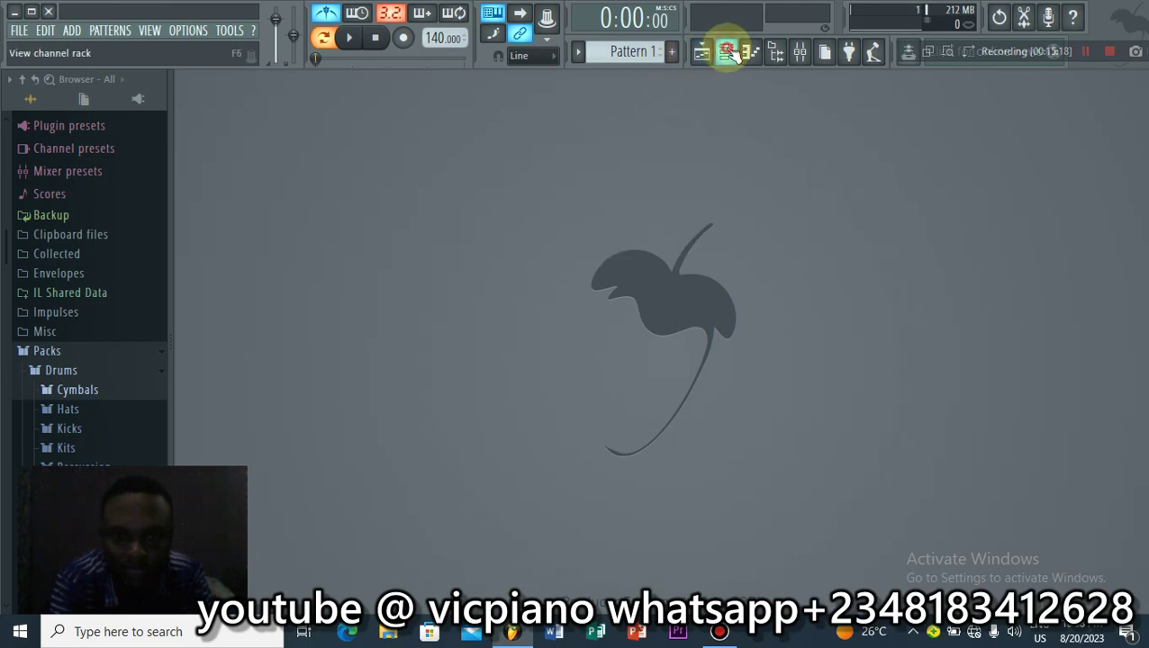
click(728, 54)
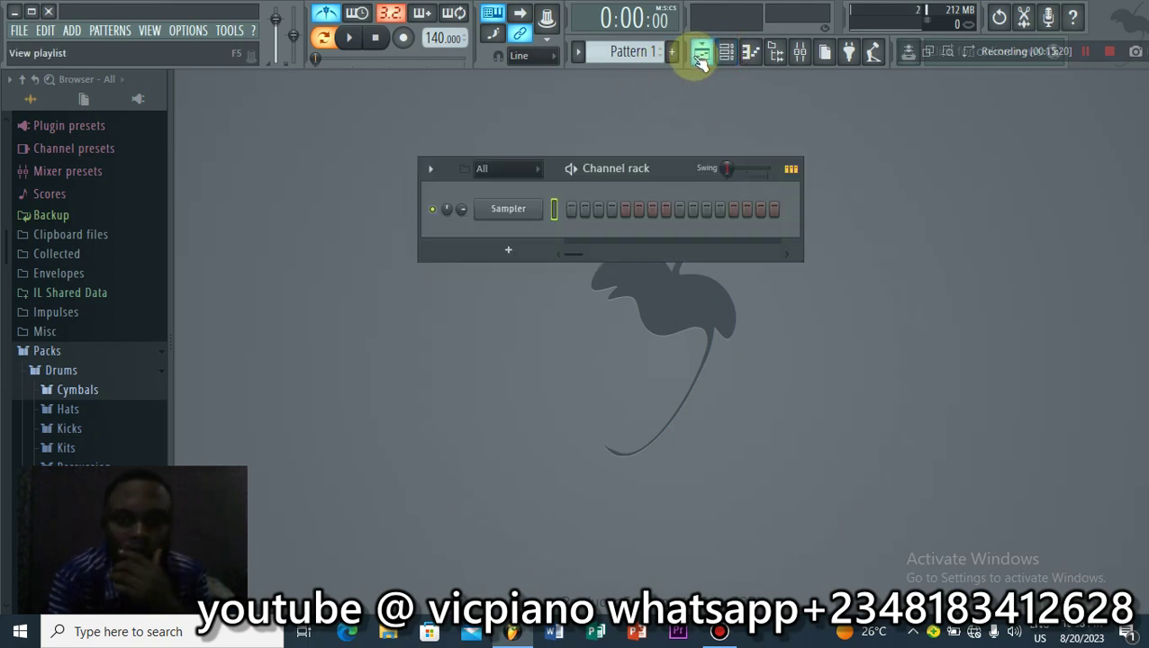
Step: Open the playlist, hide and show it again, and shrink its window before maximizing it again
click(702, 56)
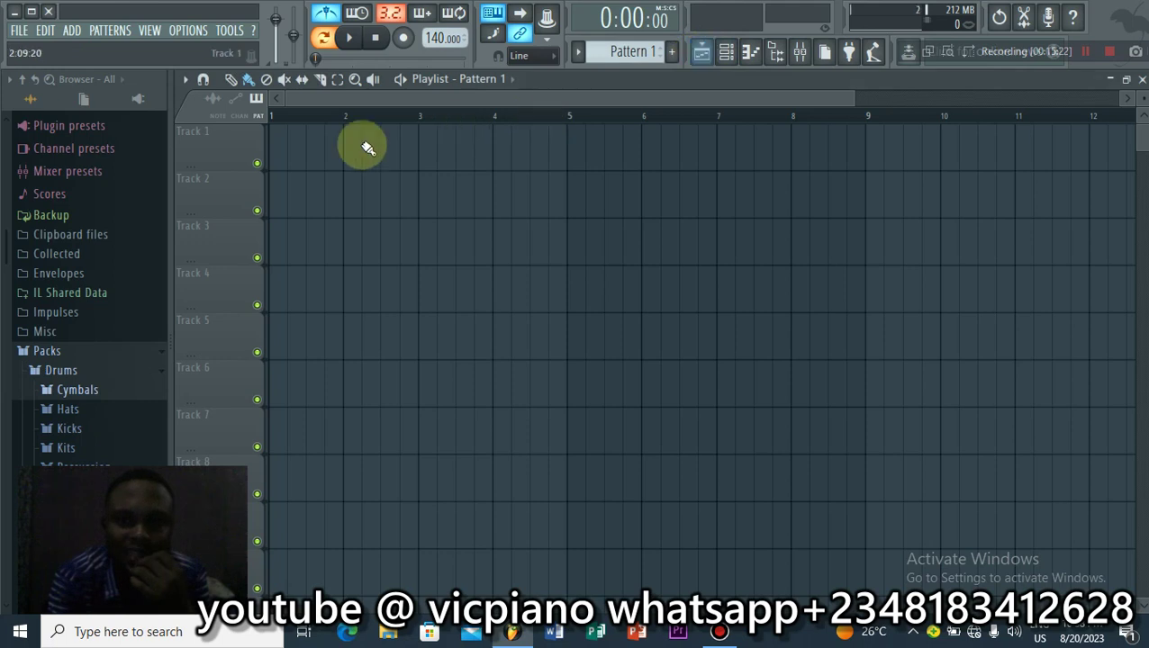
click(699, 56)
click(699, 56)
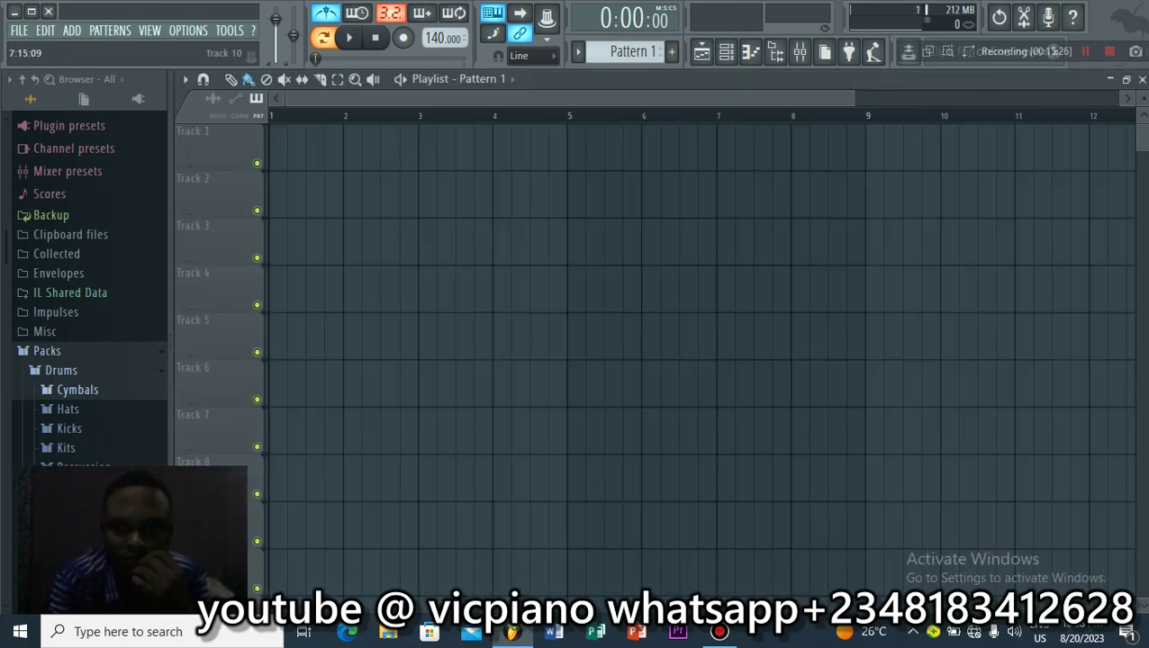
click(1126, 80)
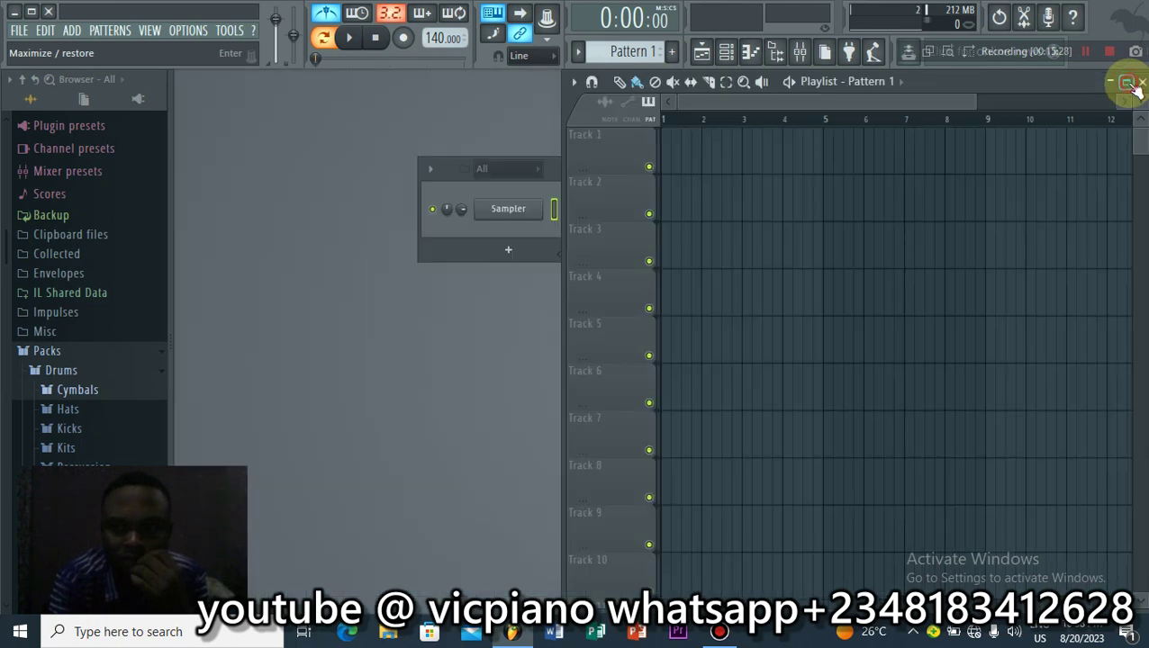
click(1127, 82)
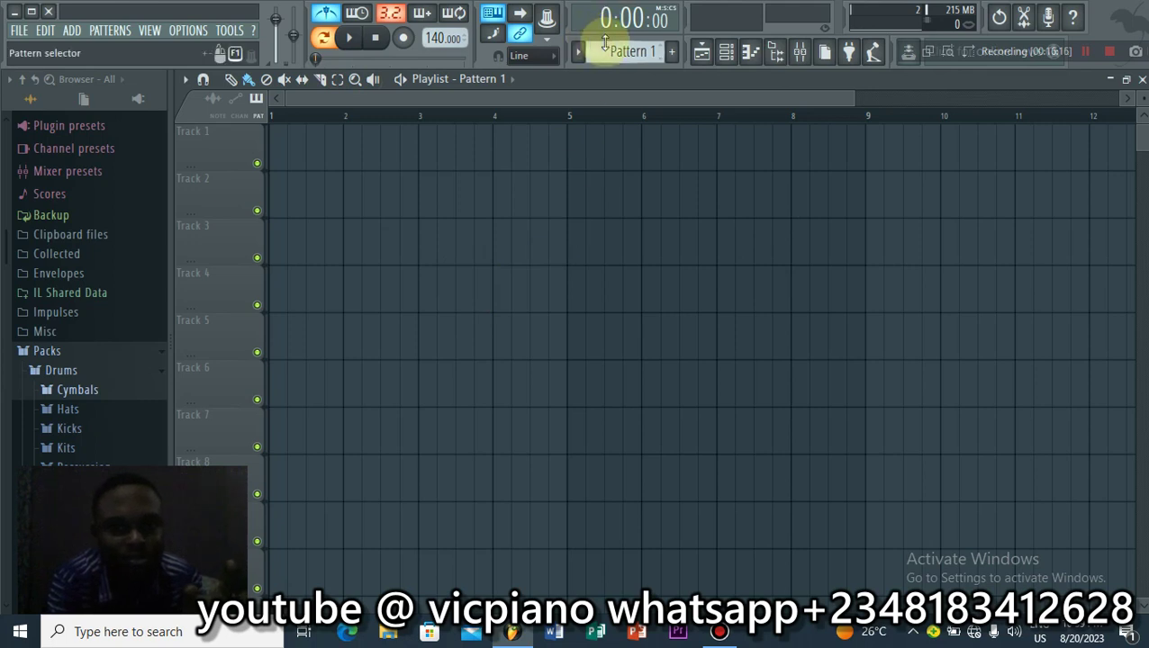
Step: Bring up the channel rack and the piano roll in turn over the playlist, and return to the playlist
mouse_move(598, 50)
mouse_down()
mouse_move(598, 27)
mouse_move(599, 50)
mouse_up()
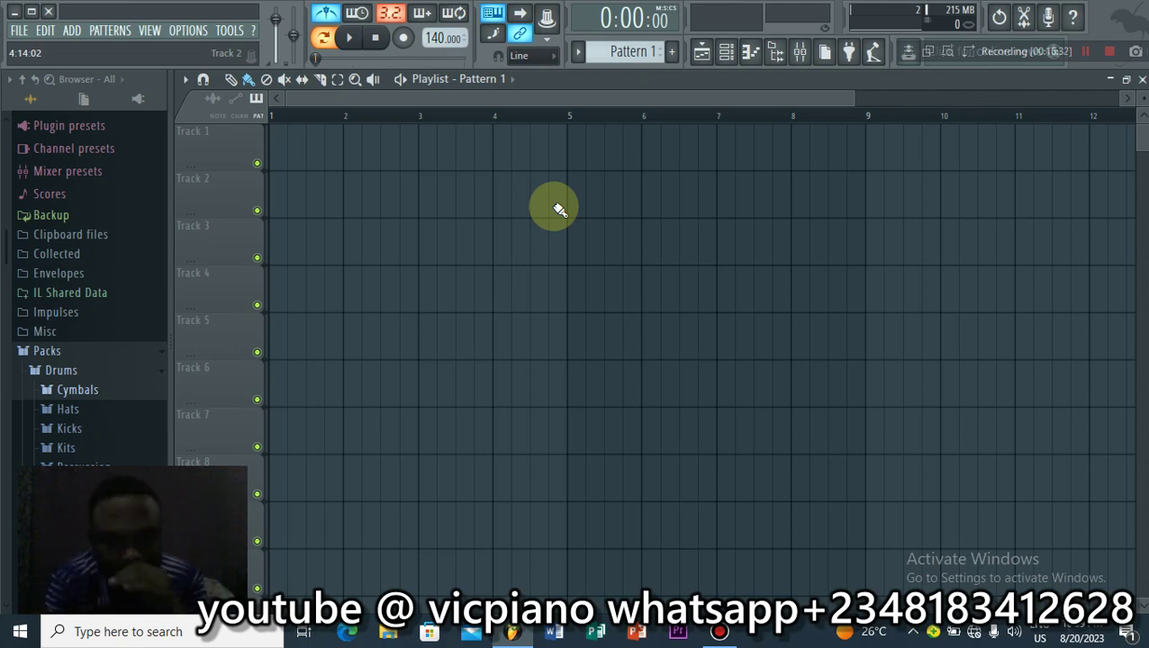
click(726, 51)
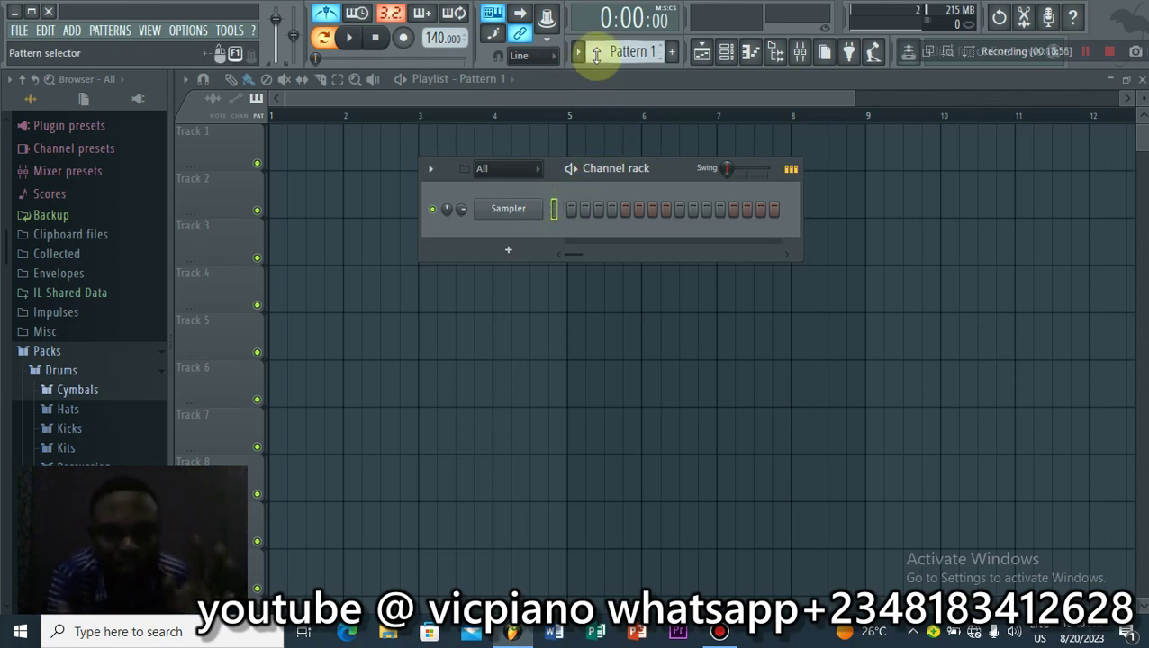
click(551, 97)
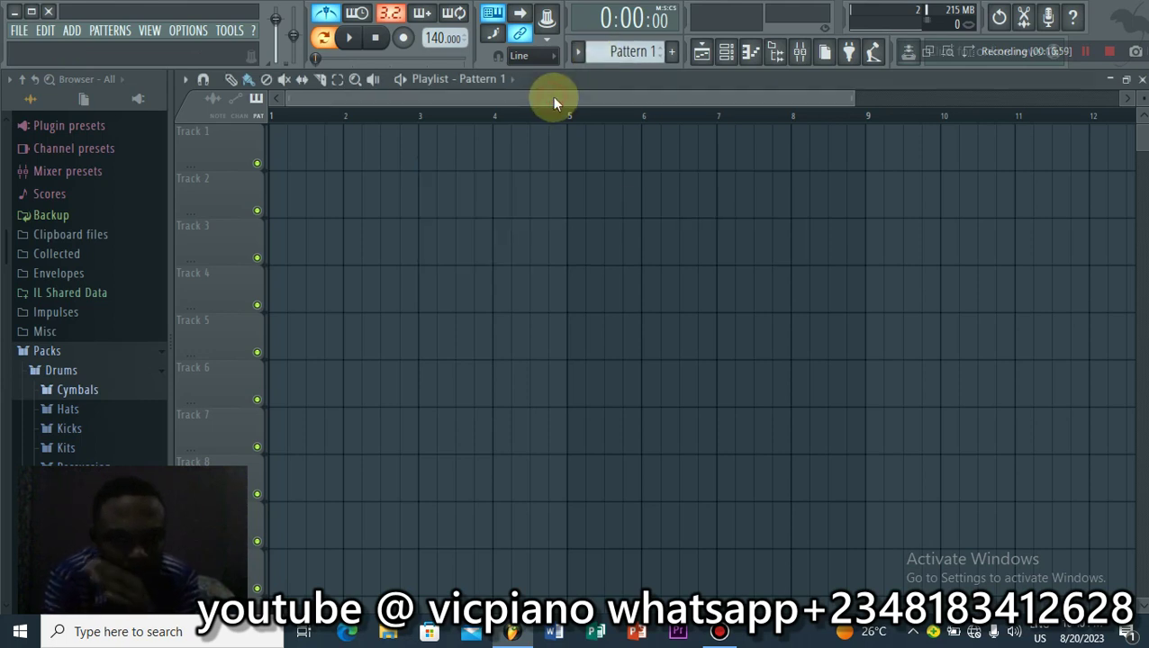
click(750, 54)
click(701, 52)
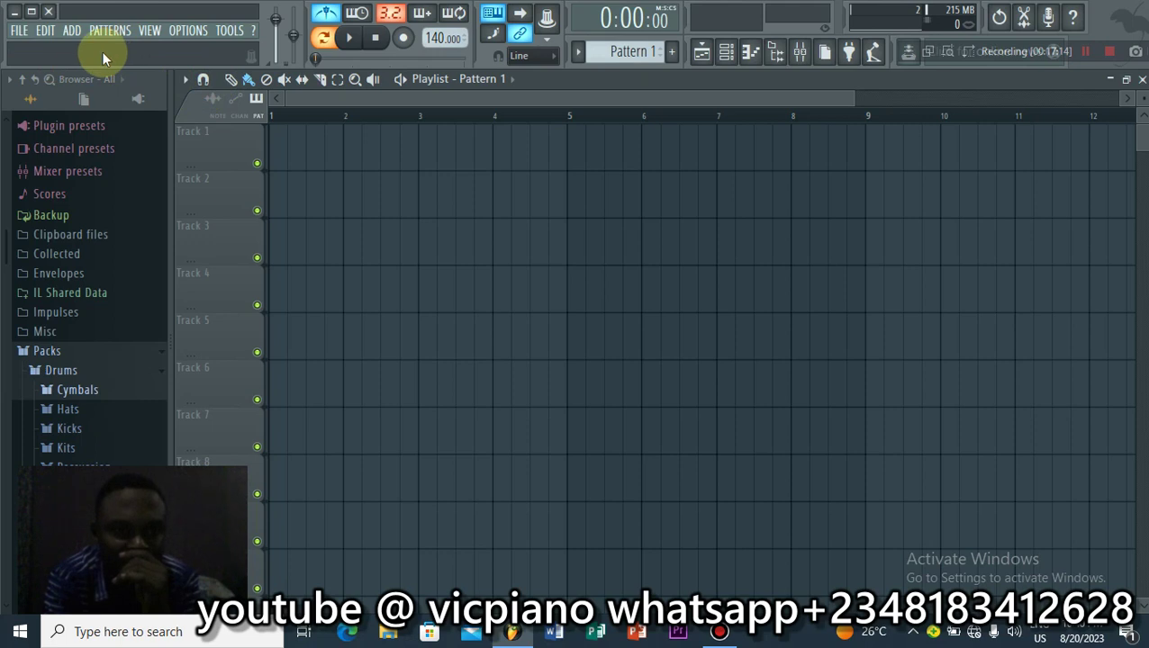
Step: Look over the playlist's snap to grid options without choosing one
click(202, 79)
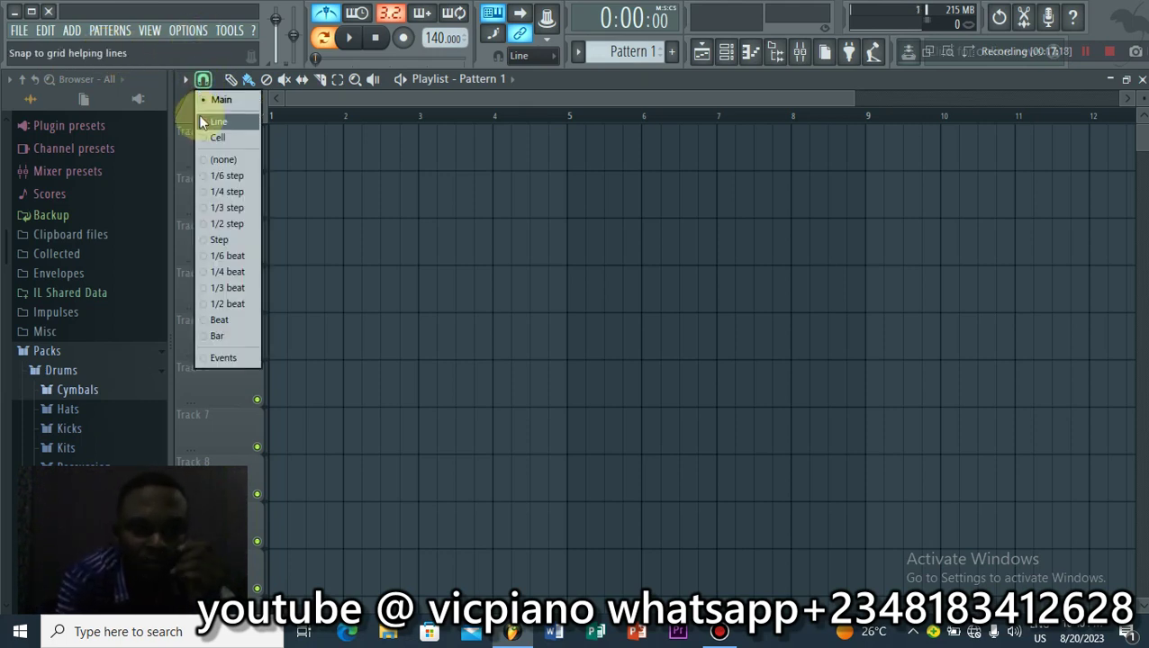
click(203, 80)
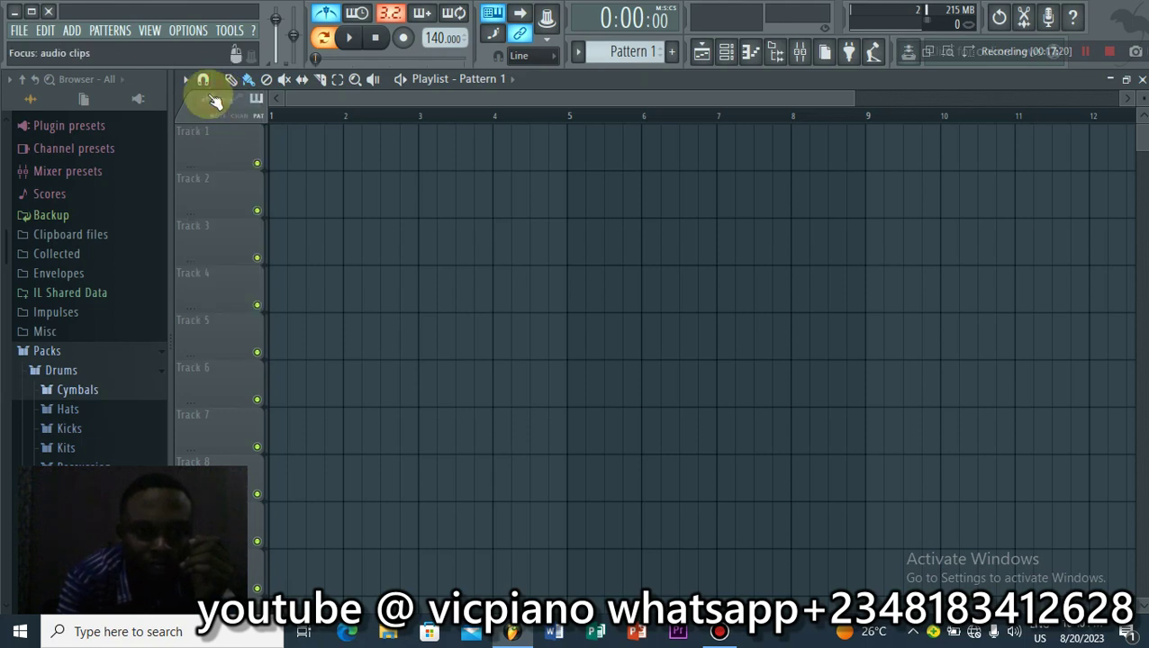
click(203, 81)
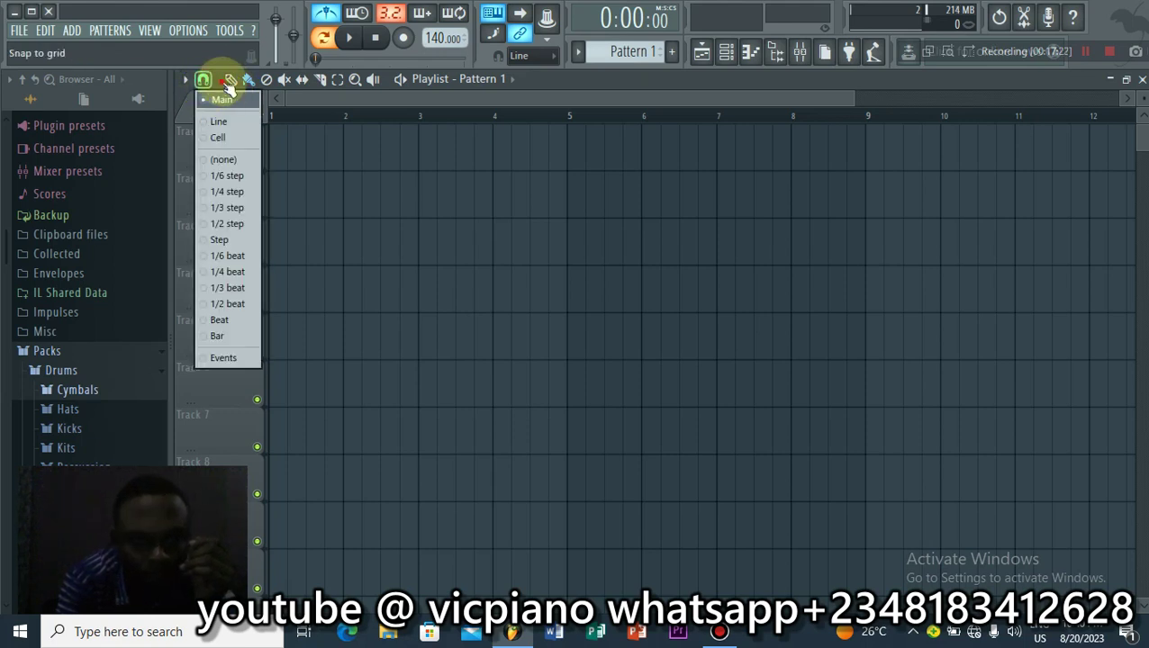
Step: Switch through the playlist's editing tools, including Delete, Mute, Slice and Zoom, and leave the Draw tool active
click(228, 81)
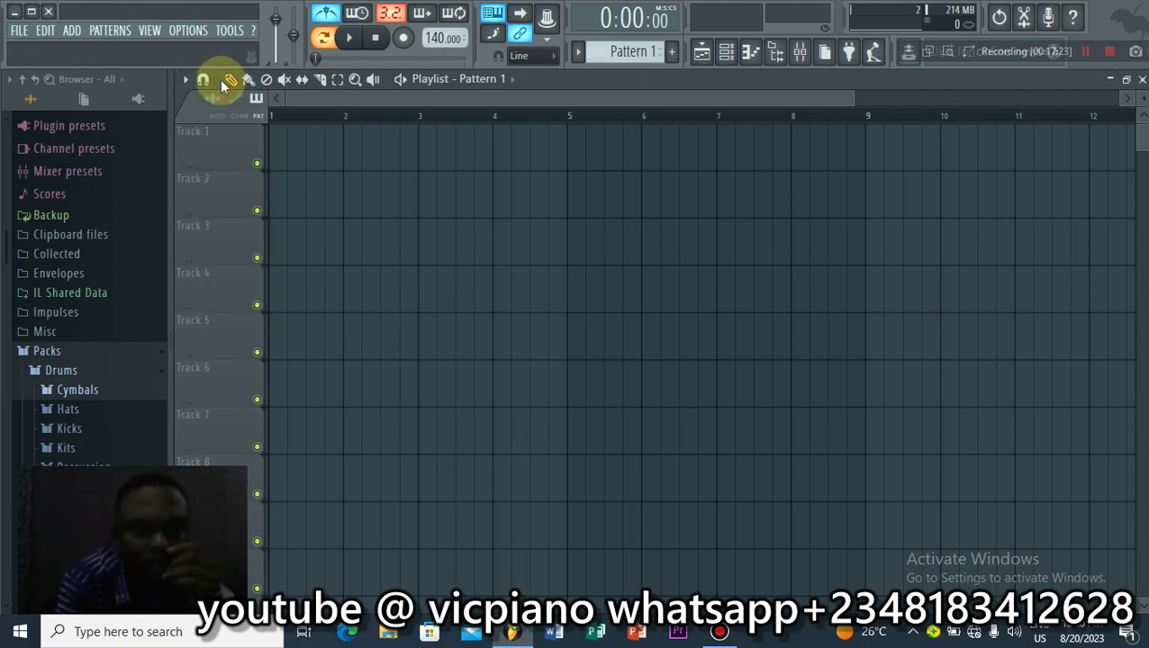
click(266, 80)
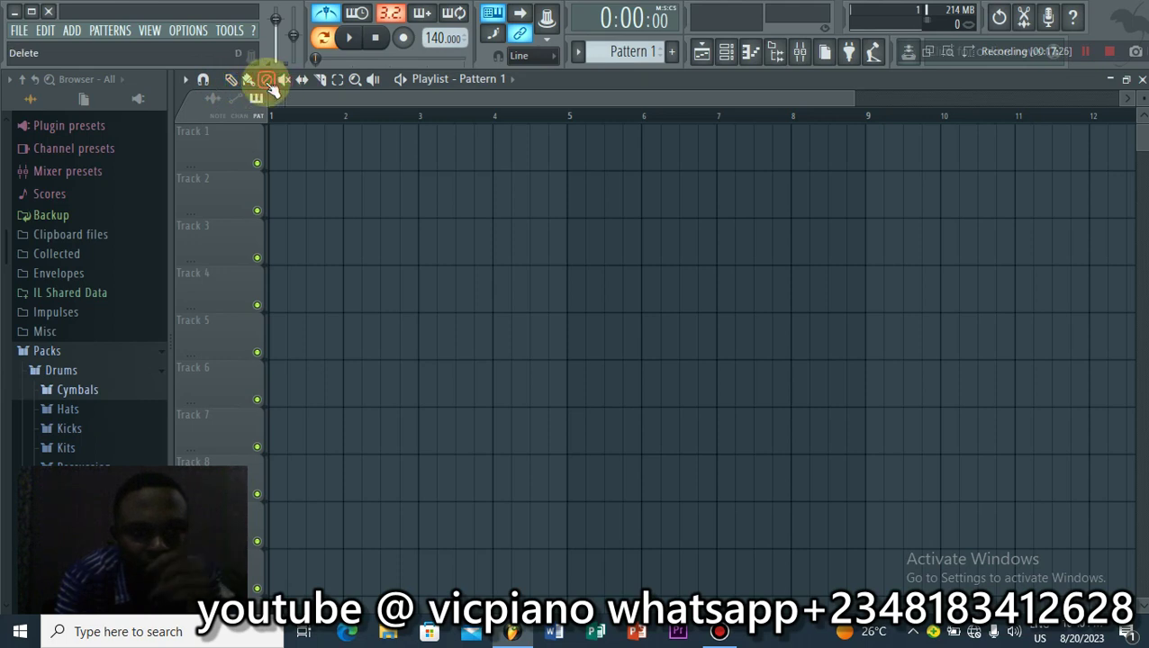
click(285, 84)
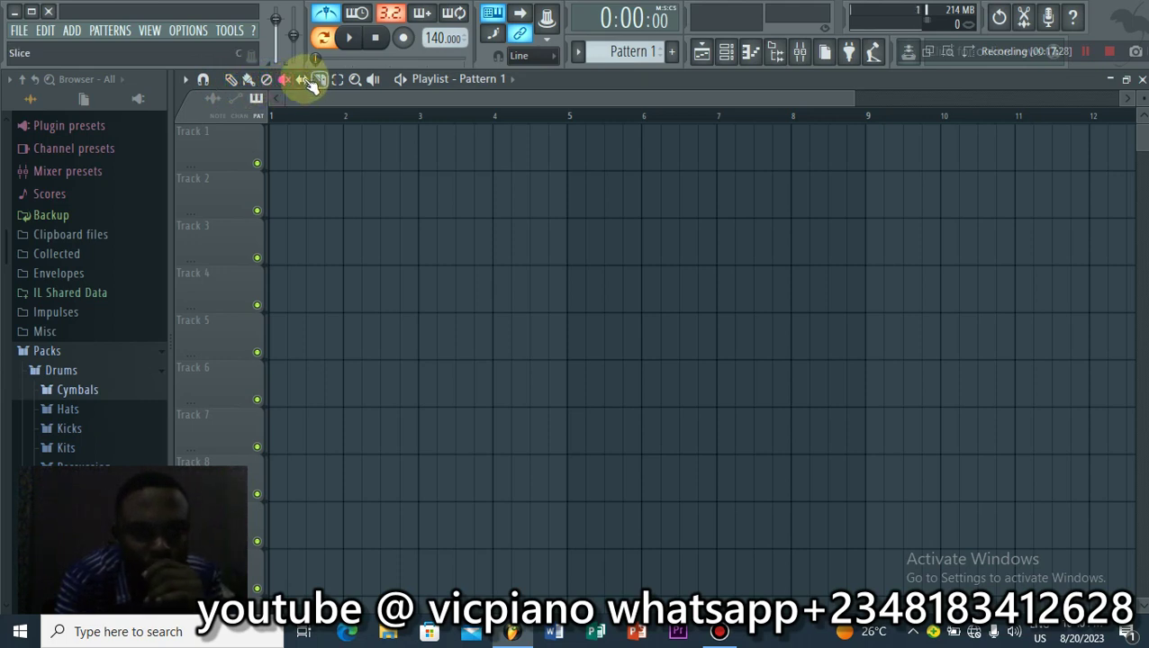
click(304, 81)
click(322, 80)
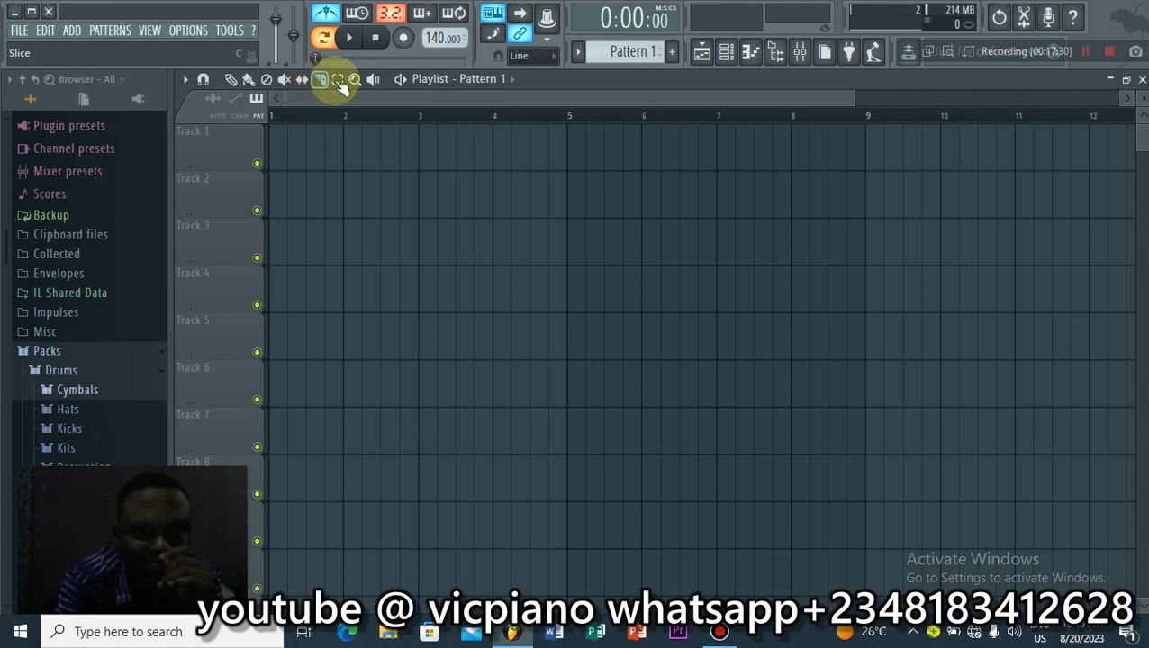
click(355, 80)
click(372, 80)
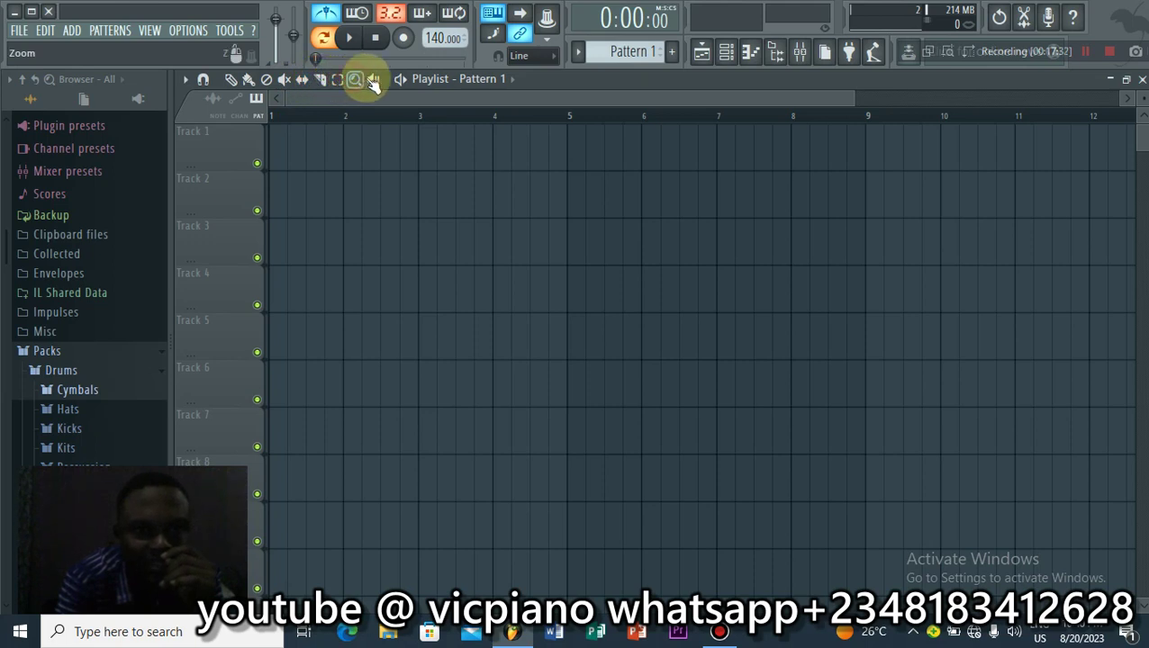
click(230, 80)
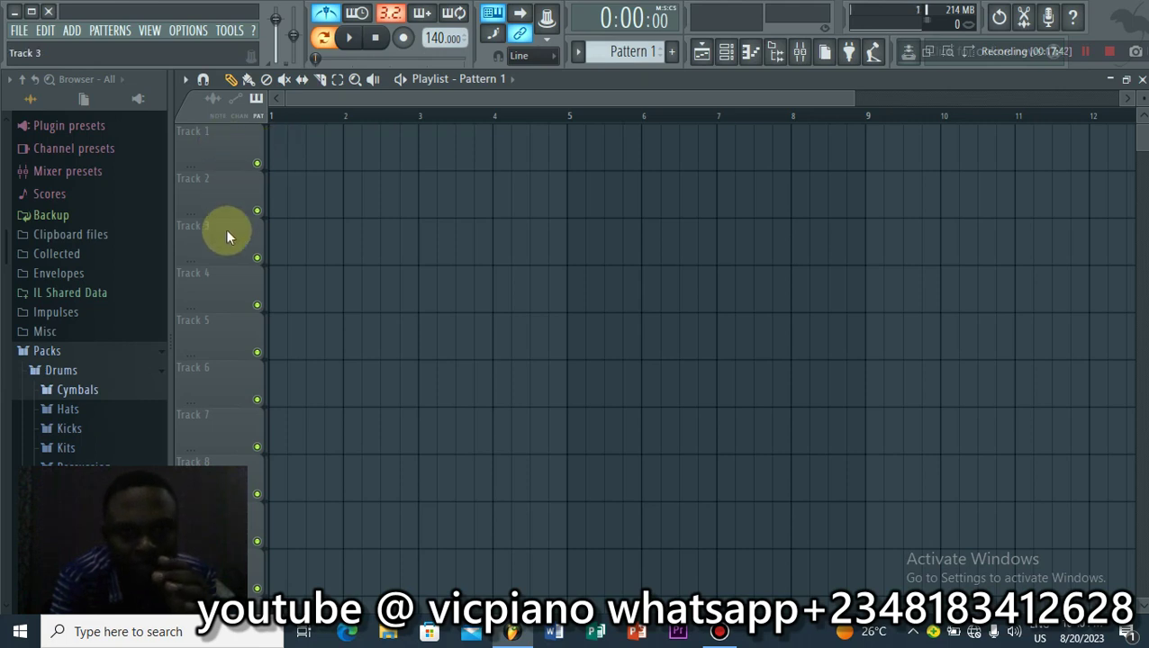
Step: Set the color of playlist Track 1 to a dark pink, without giving the track a new name
right_click(218, 149)
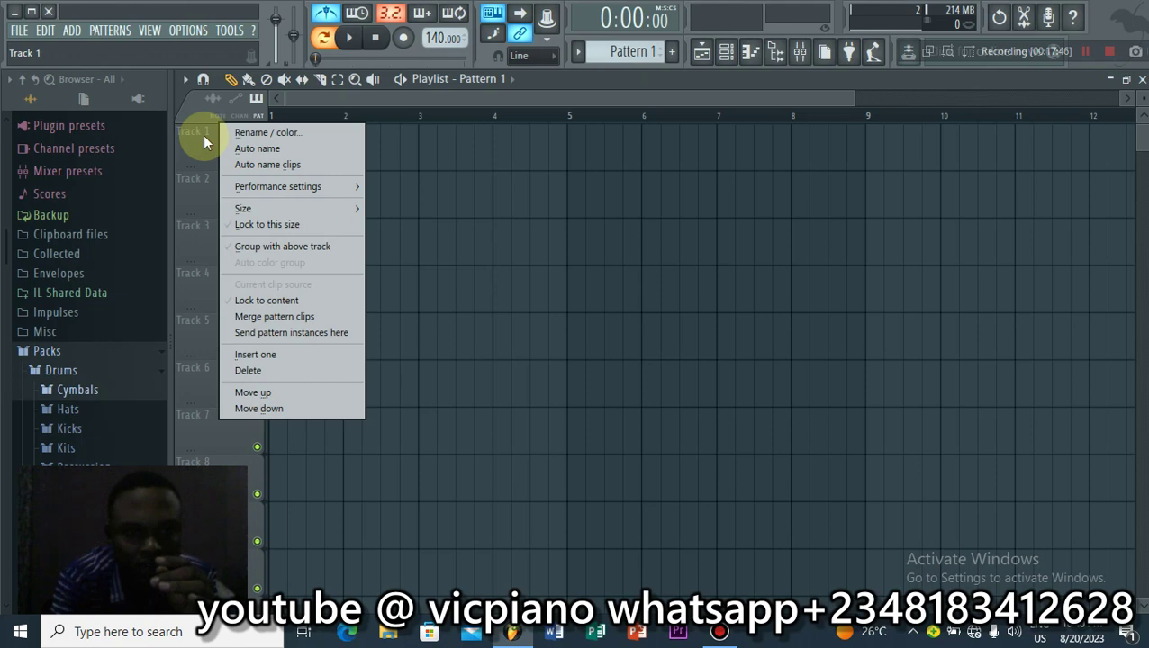
click(284, 132)
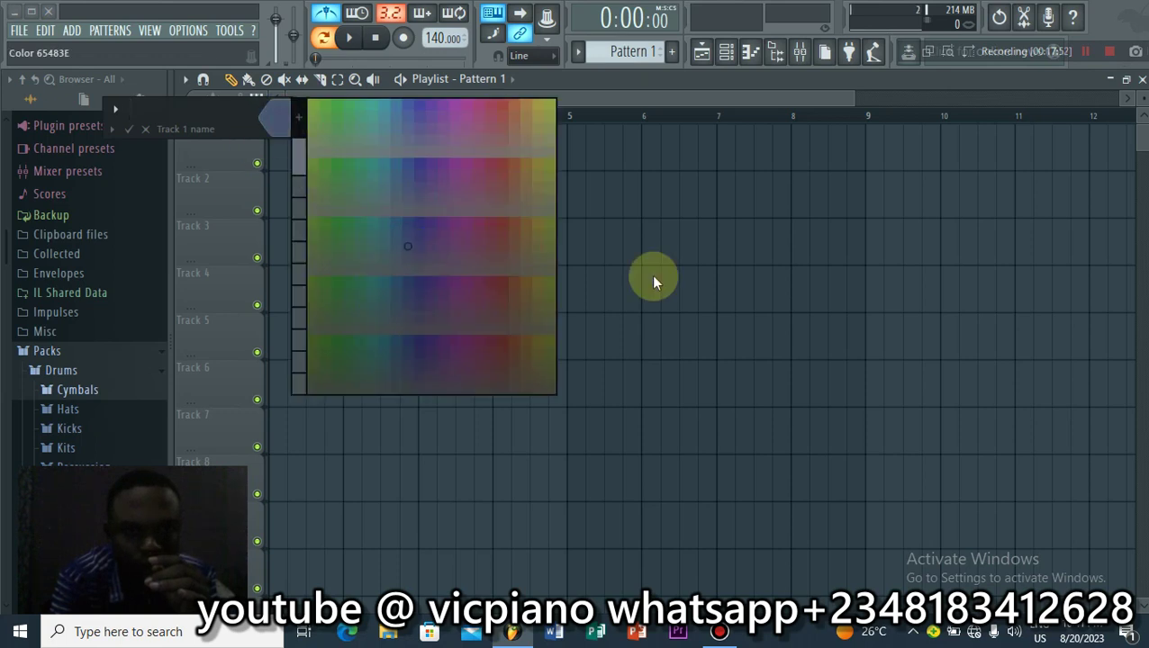
click(484, 235)
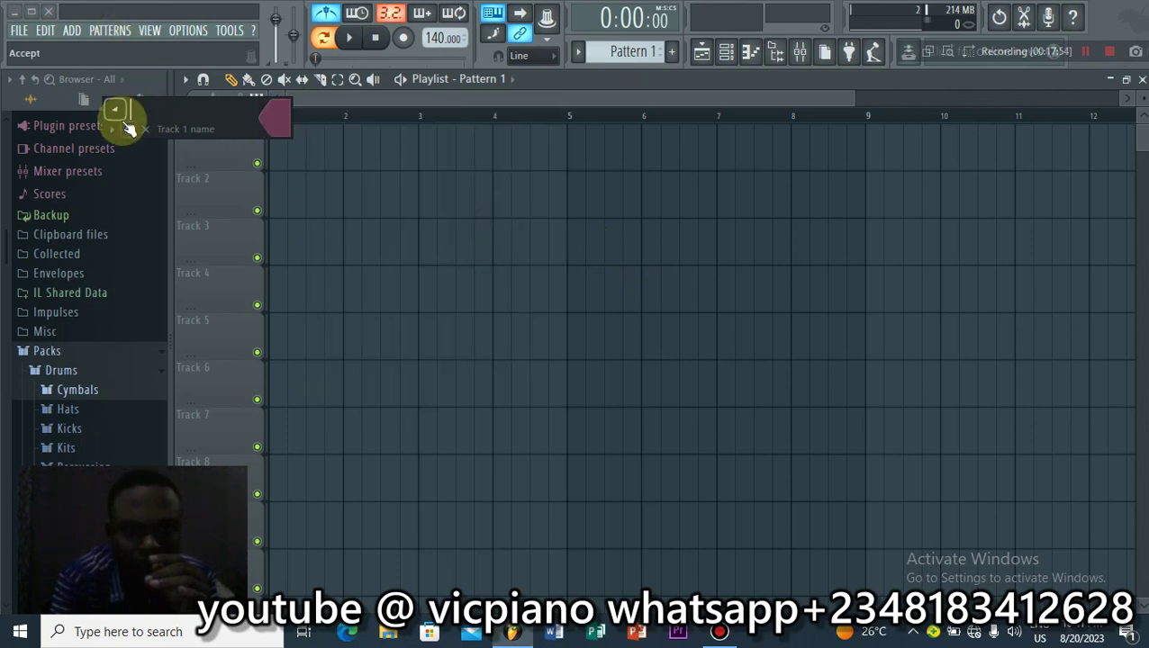
click(203, 151)
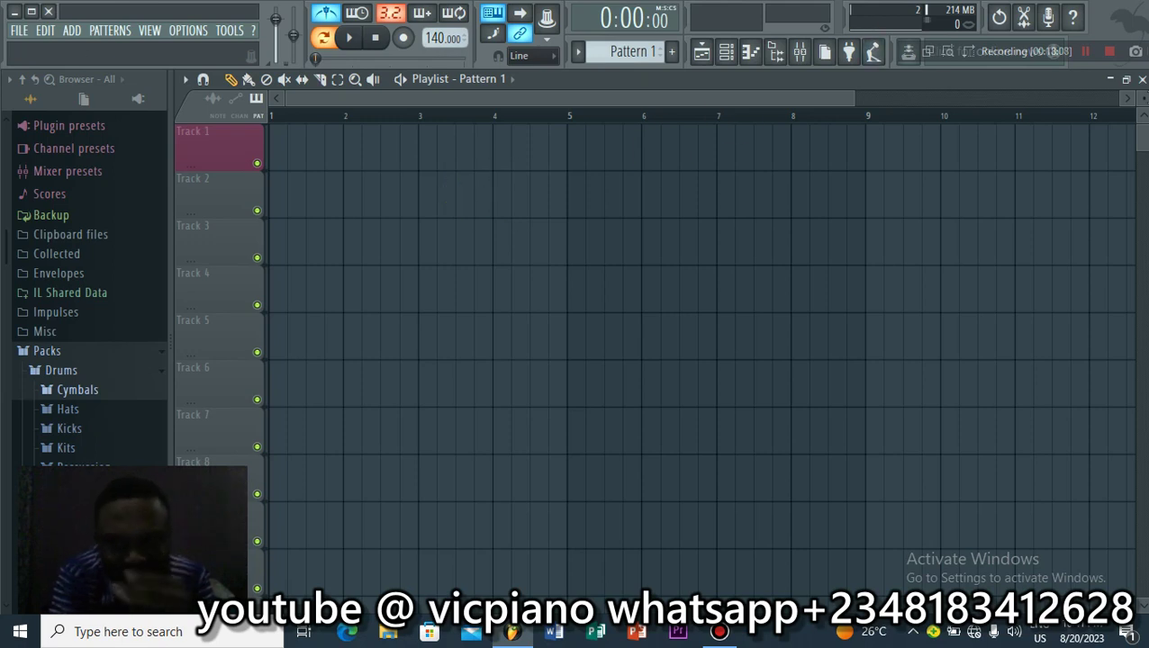
Step: Close the playlist and the piano roll, and reopen the piano roll for the Sampler channel
click(1140, 80)
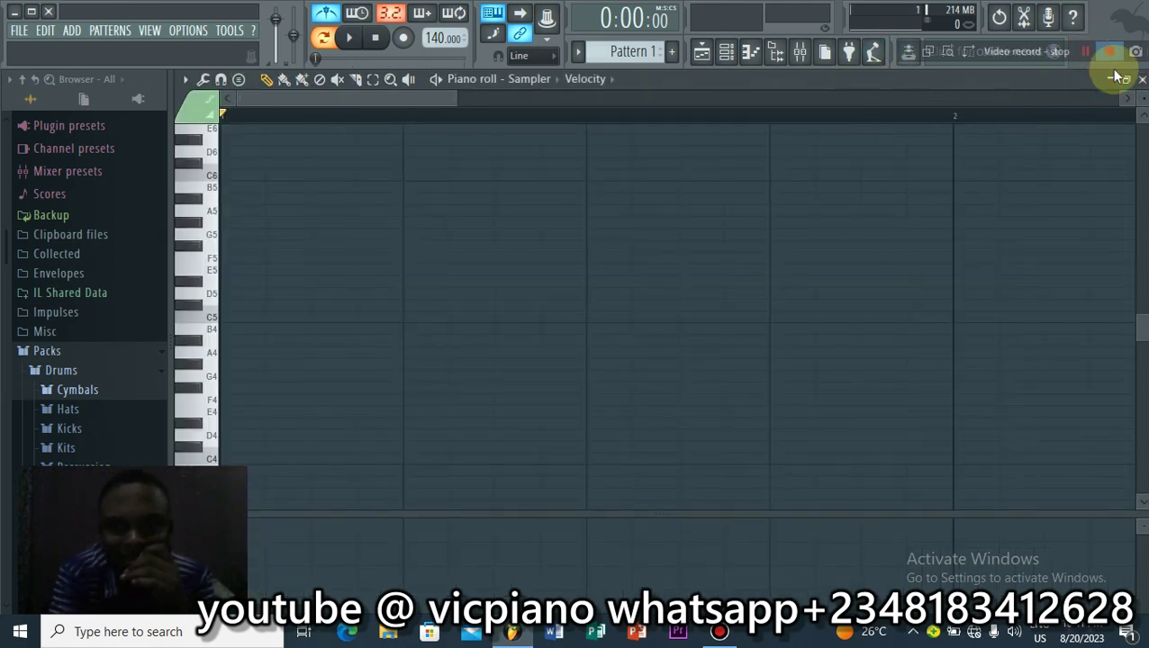
click(1140, 79)
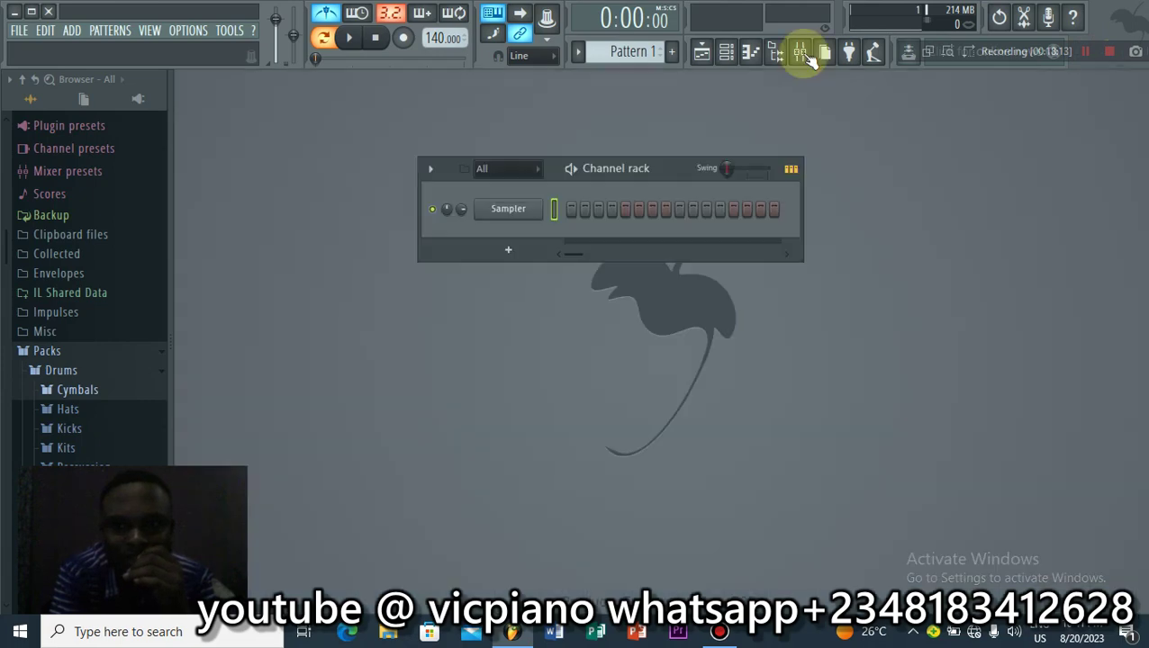
click(755, 56)
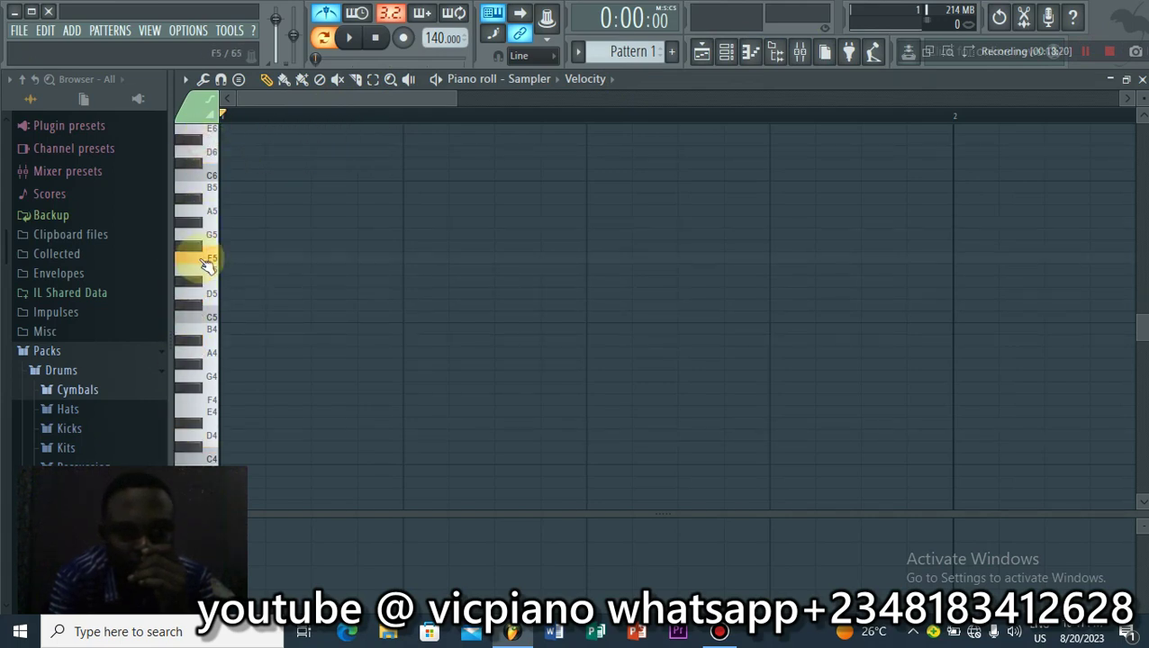
Step: Switch between the playlist and the Sampler's piano roll, examine the preview keys and zoom handle, and show the channel rack over it
click(702, 55)
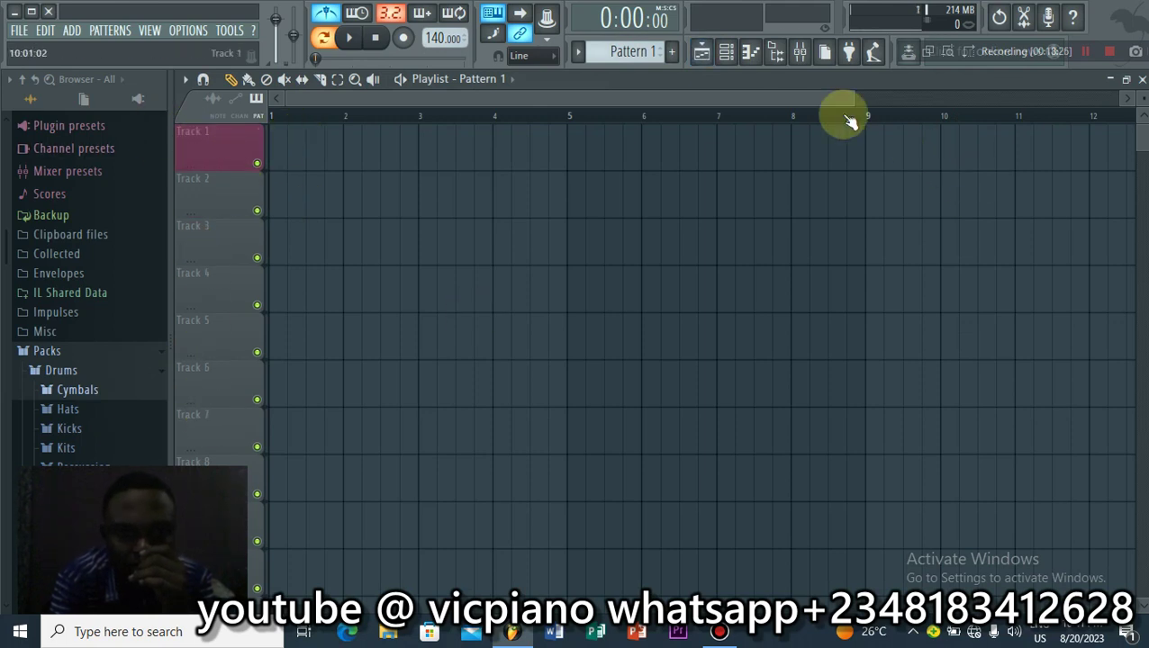
click(759, 58)
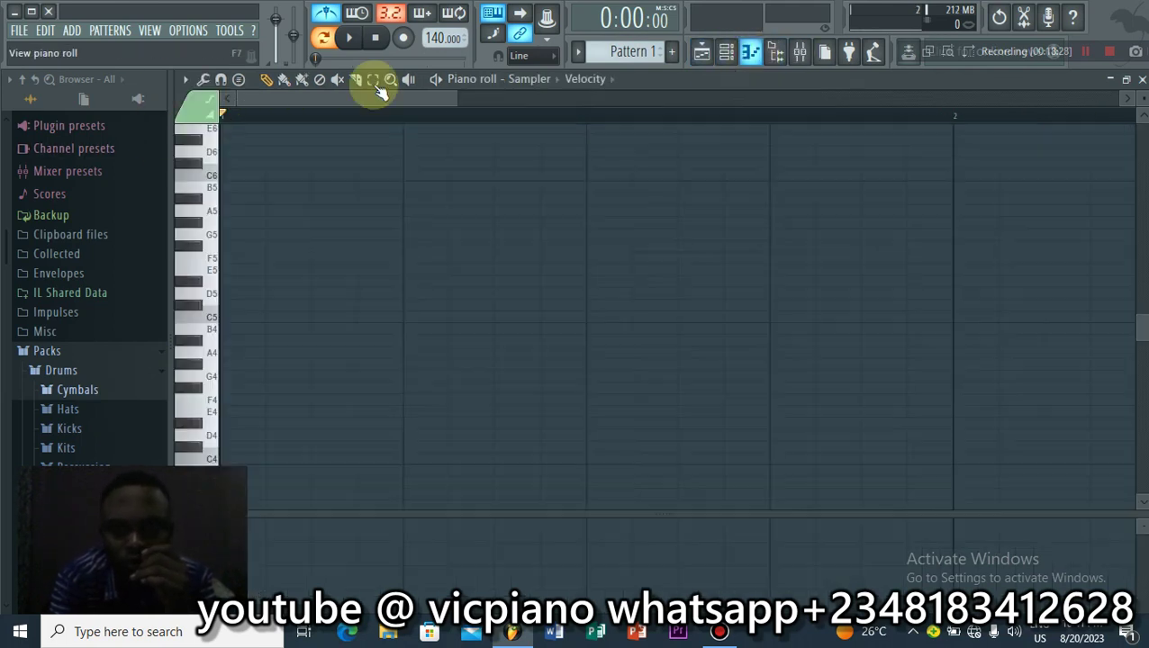
drag(205, 331, 205, 422)
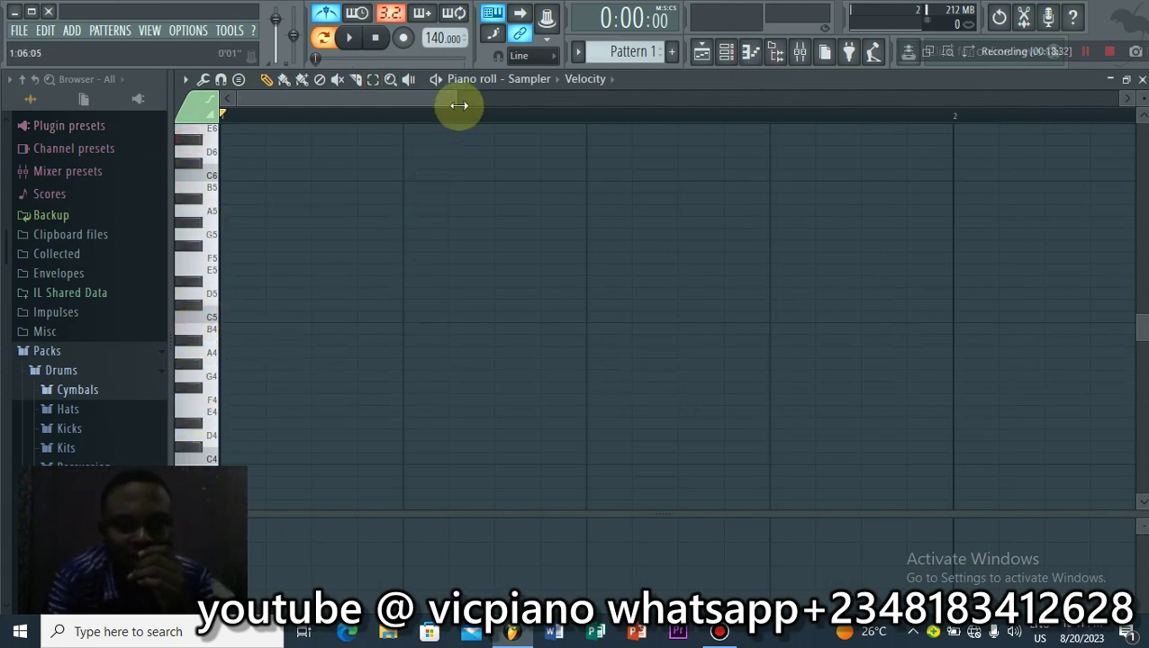
drag(459, 105, 430, 95)
click(750, 51)
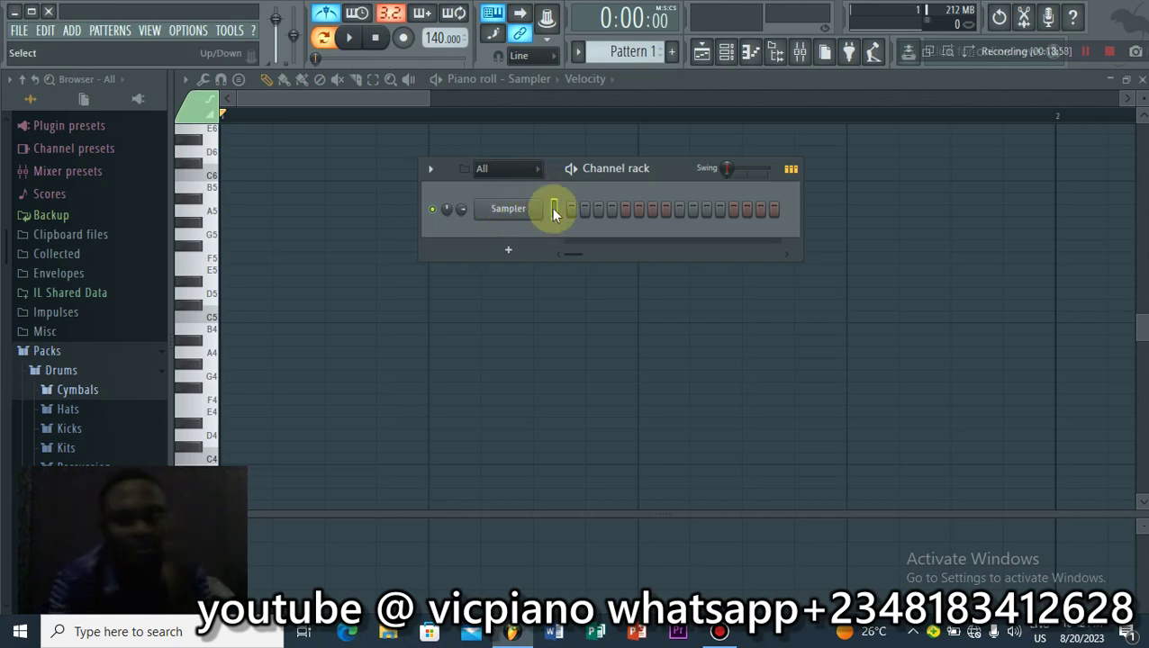
click(416, 105)
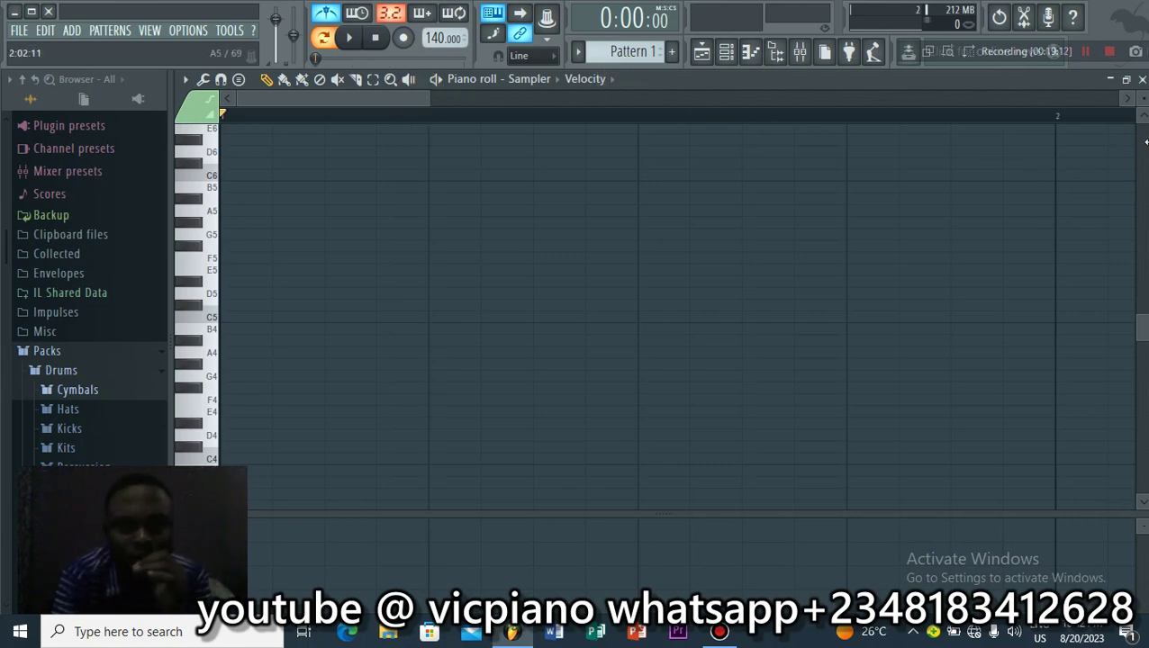
Step: Look at the piano roll's snap to grid setting and zoom the timeline out to show about five bars
click(219, 80)
click(239, 99)
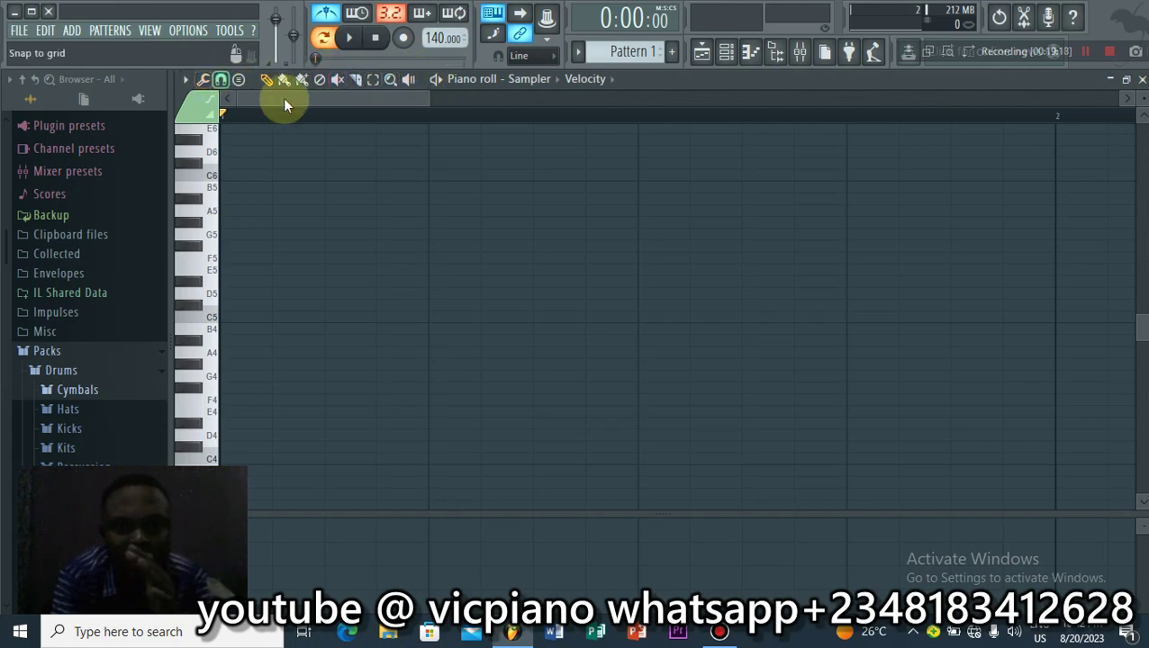
drag(429, 97, 1049, 90)
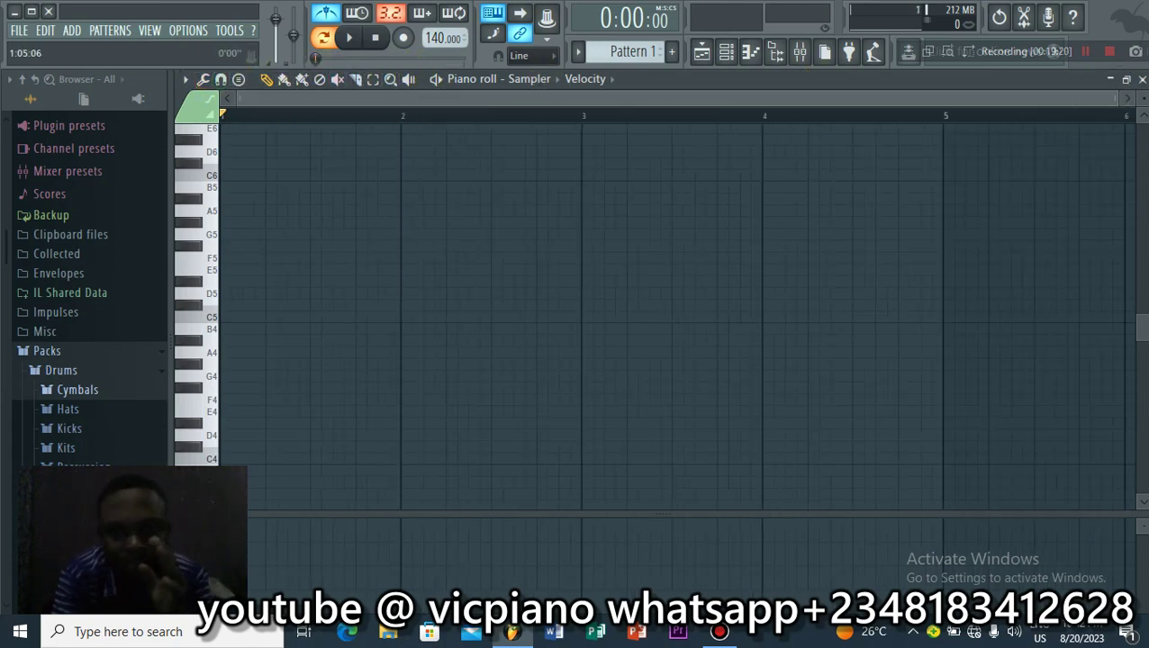
Step: Close the piano roll and the playlist, leaving only the channel rack open in the workspace
click(1109, 79)
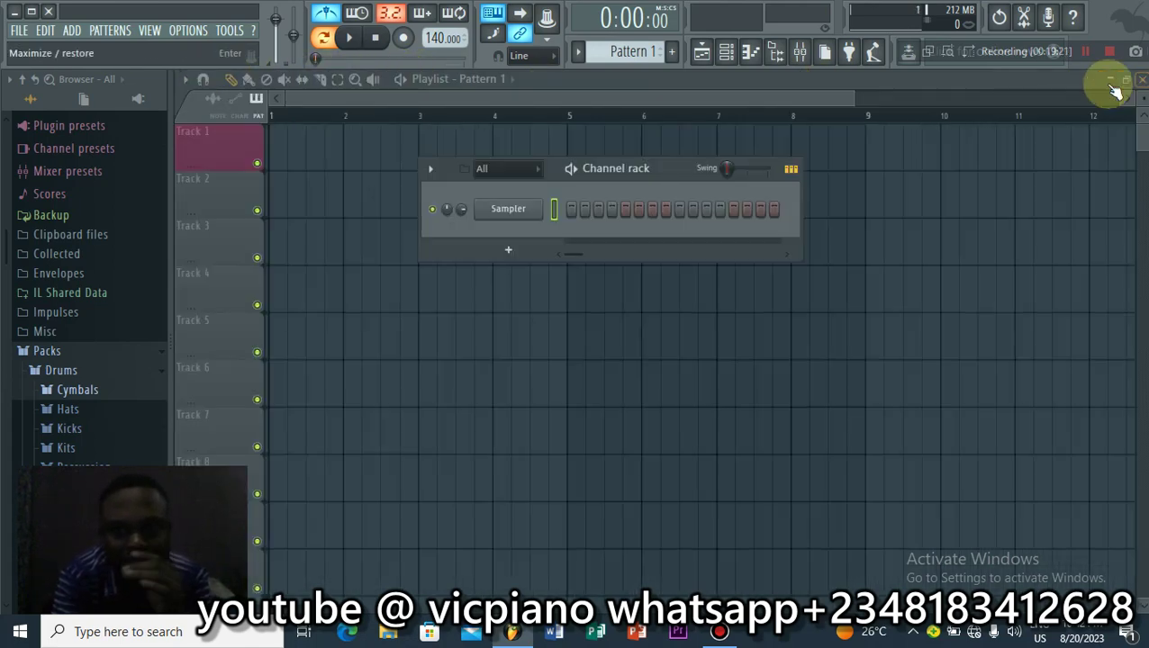
click(795, 97)
click(1140, 80)
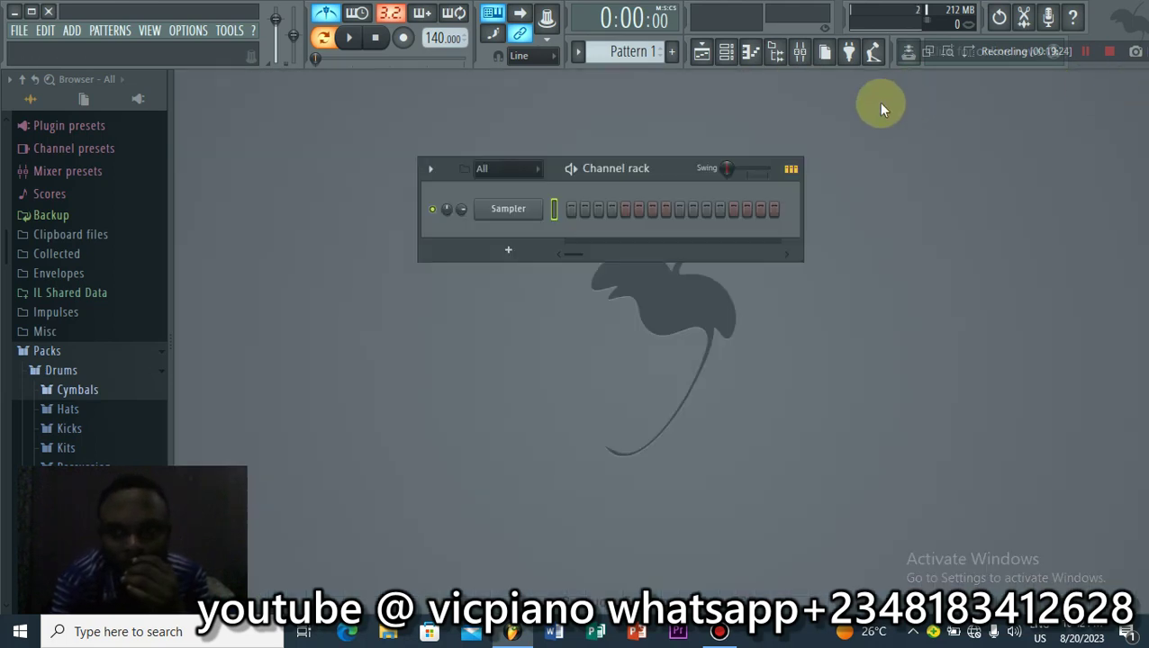
Step: Look through the browser's folder list and collapse the Packs folder
click(774, 54)
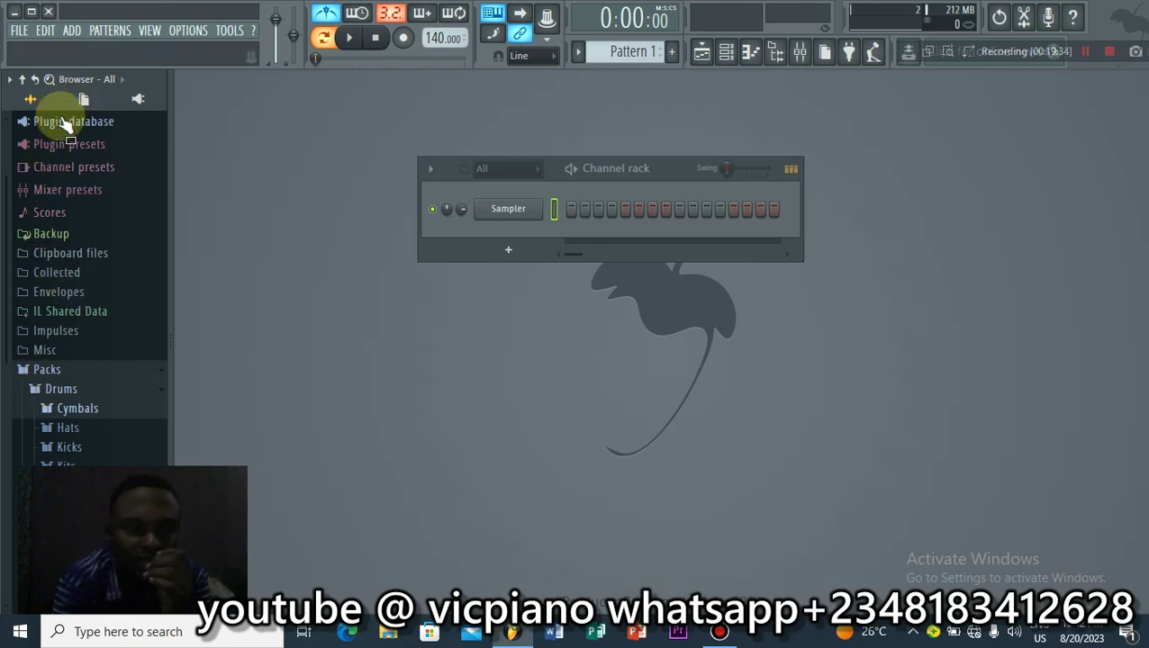
scroll(80, 236, down, 1)
scroll(72, 216, down, 1)
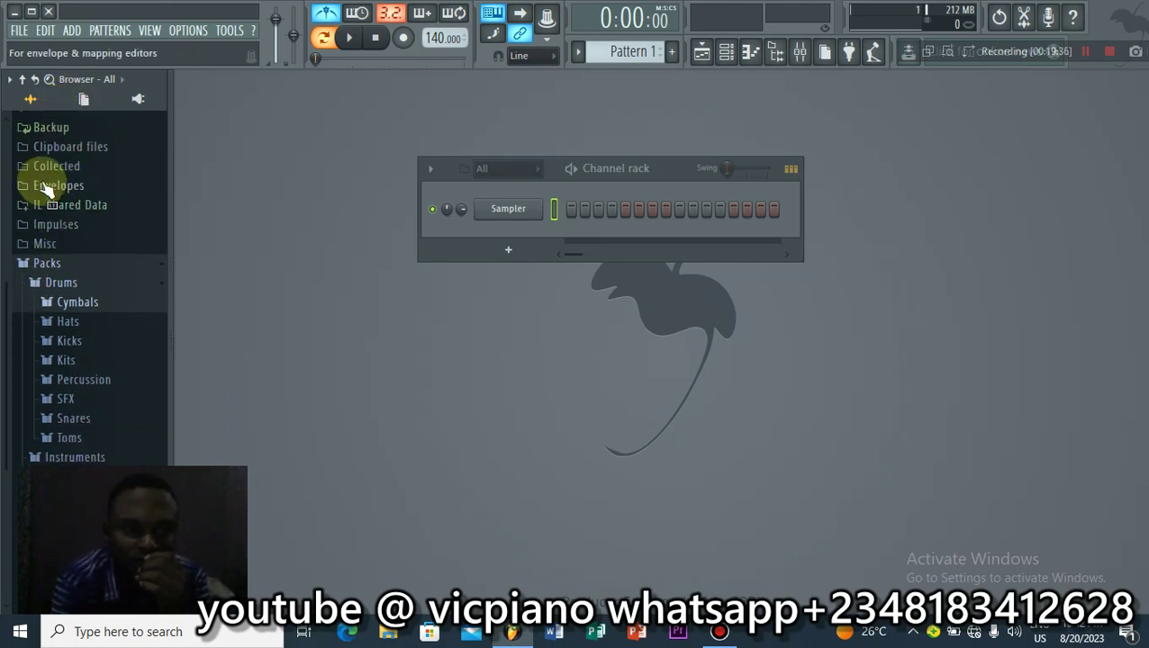
click(56, 261)
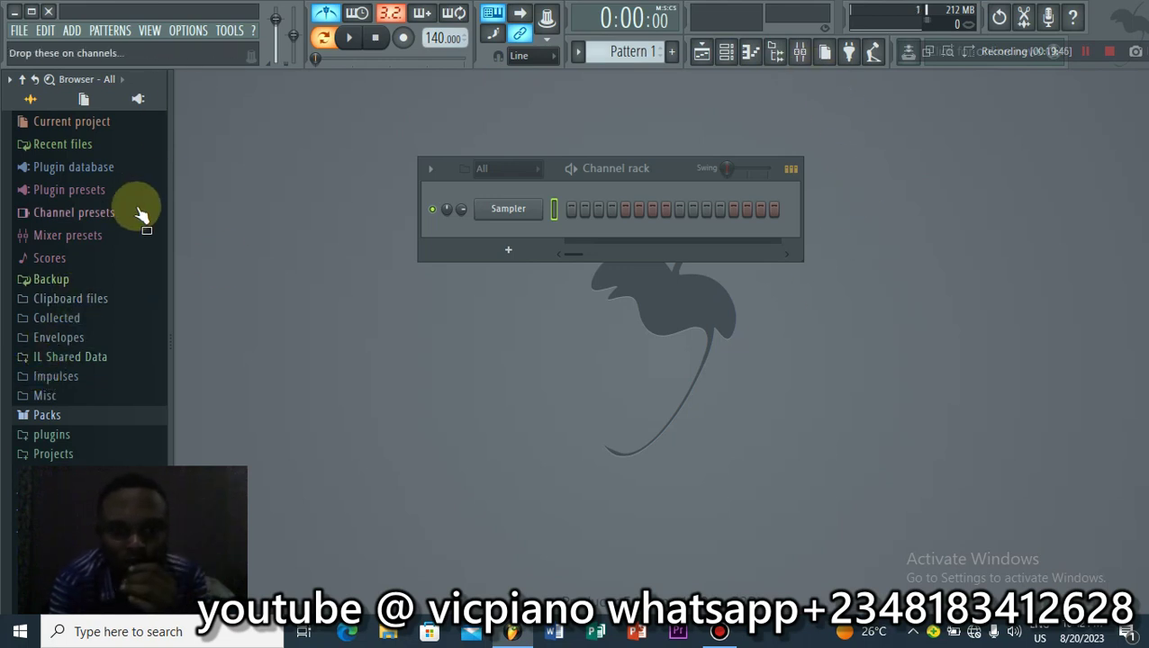
Step: View the project picker and the plugin picker, and return to the main workspace
click(822, 58)
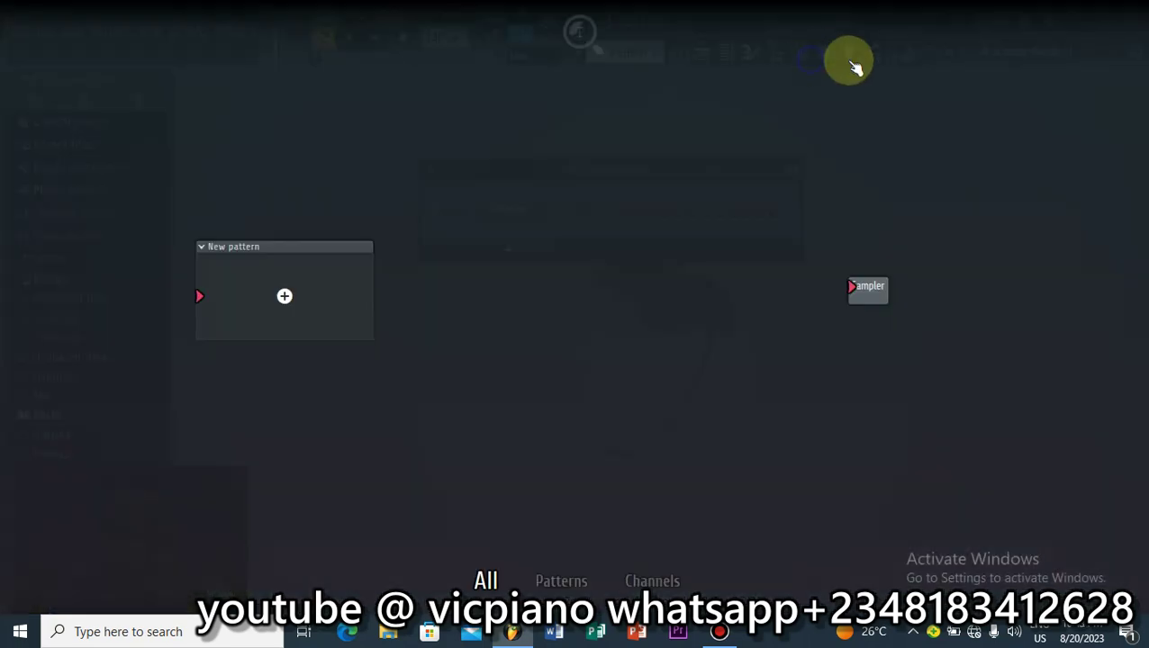
click(846, 54)
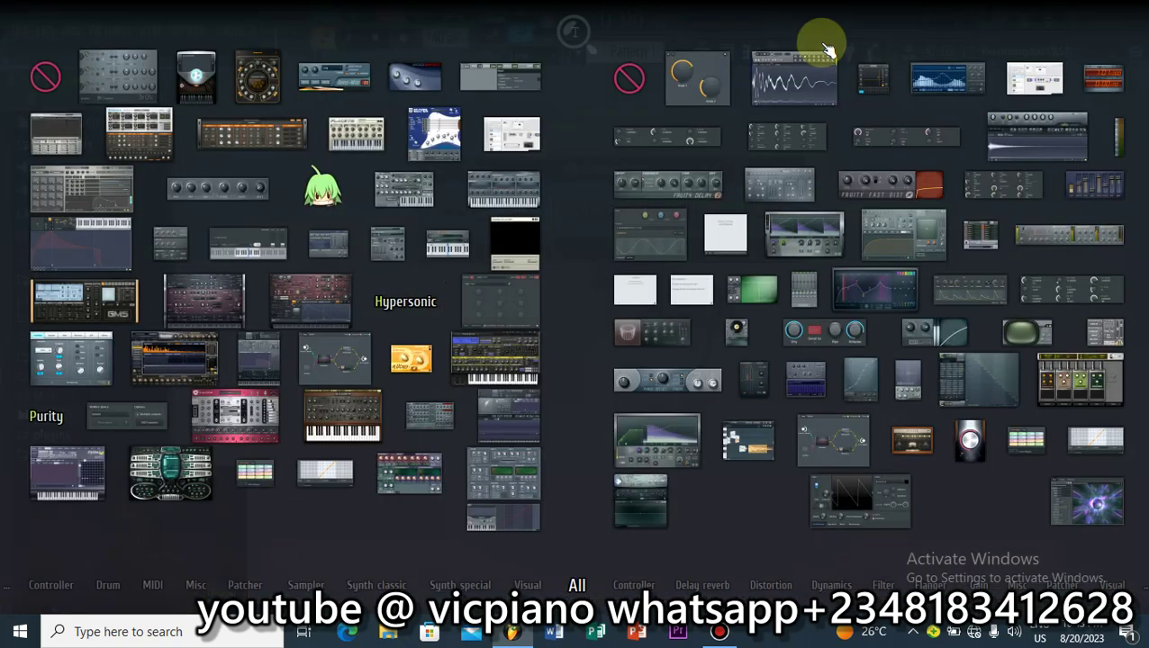
click(826, 49)
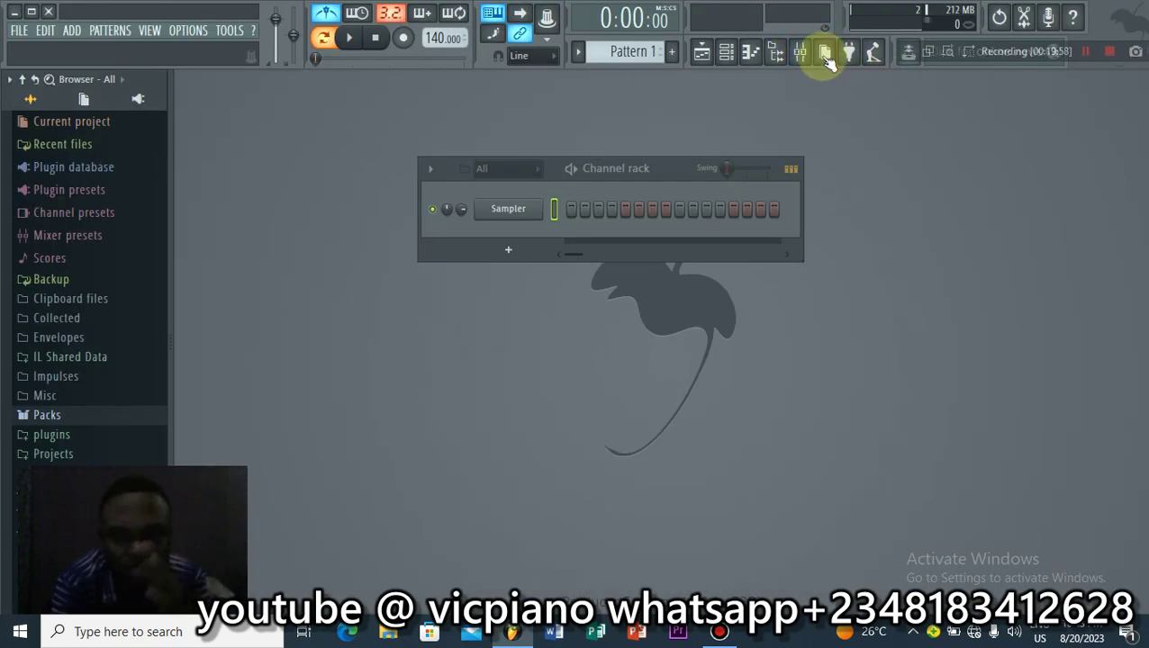
Step: Open the mixer, step through its insert tracks up to Insert 99 and partway back, and briefly show the channel rack
click(799, 51)
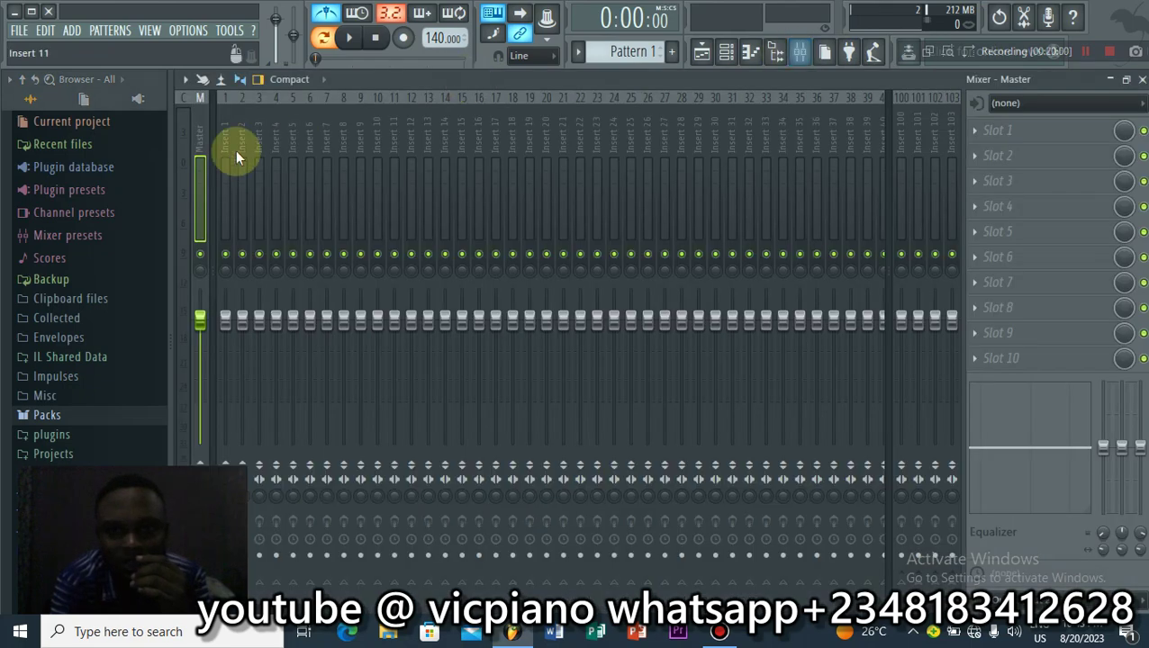
click(861, 143)
scroll(941, 142, down, 20)
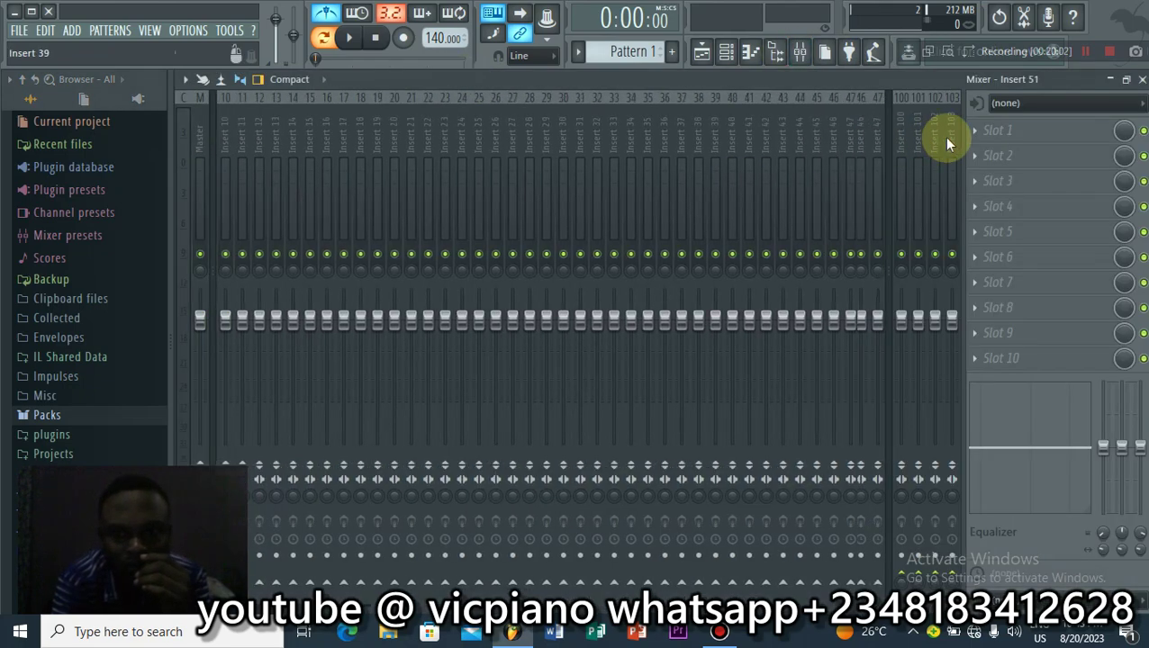
scroll(903, 122, down, 20)
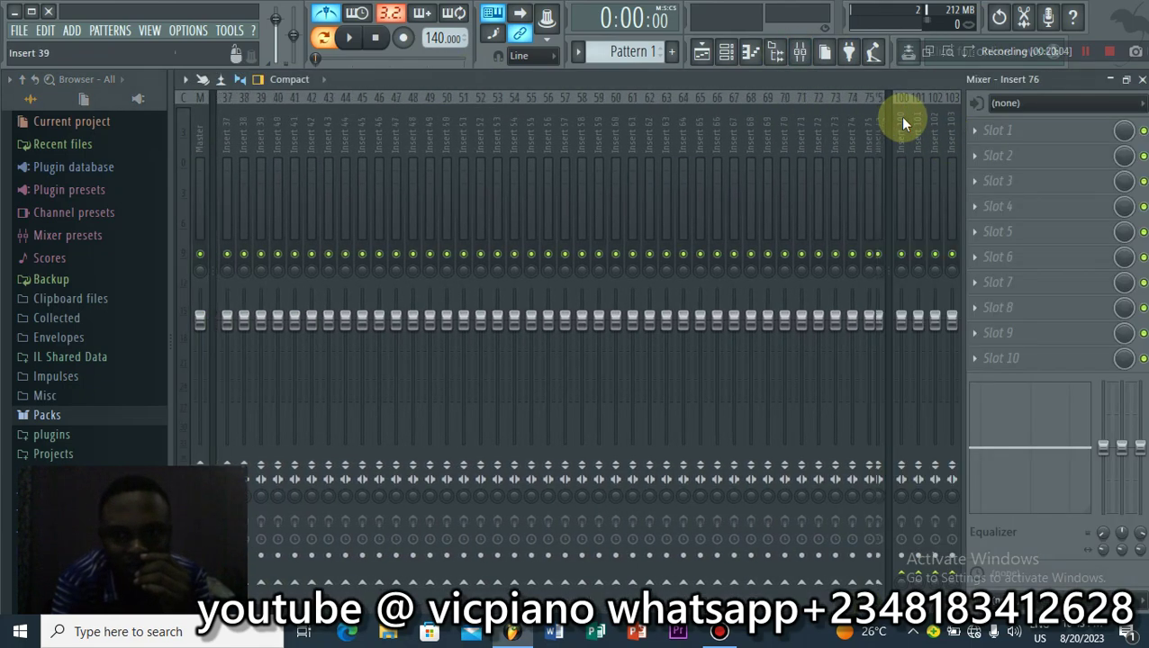
scroll(901, 119, down, 11)
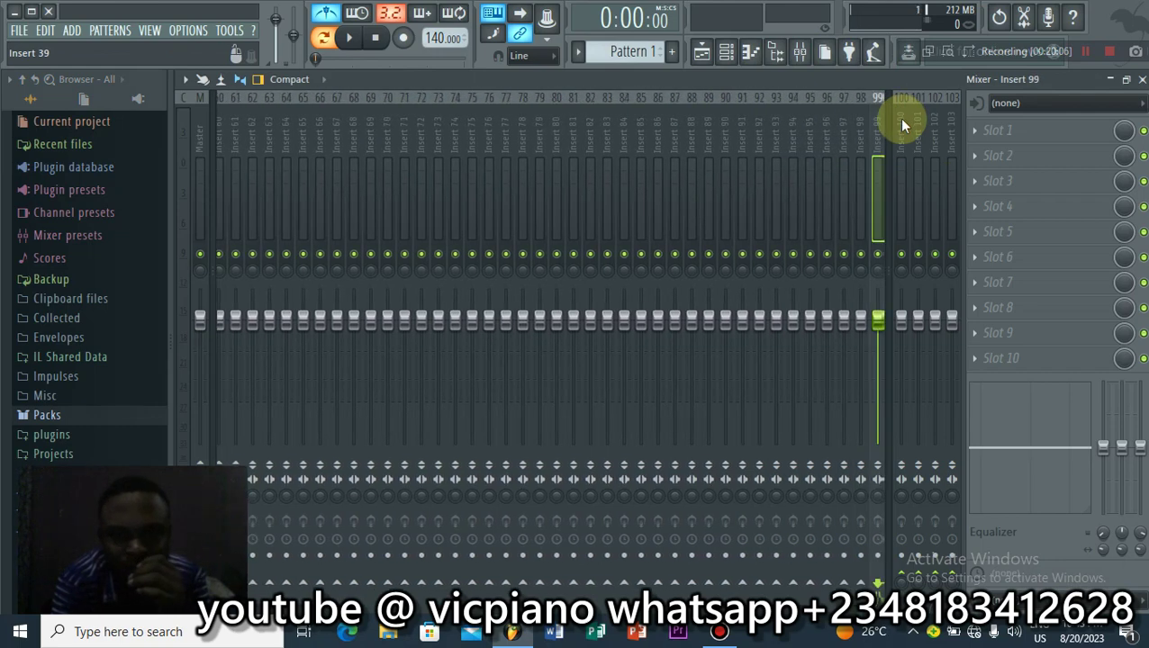
scroll(861, 126, up, 20)
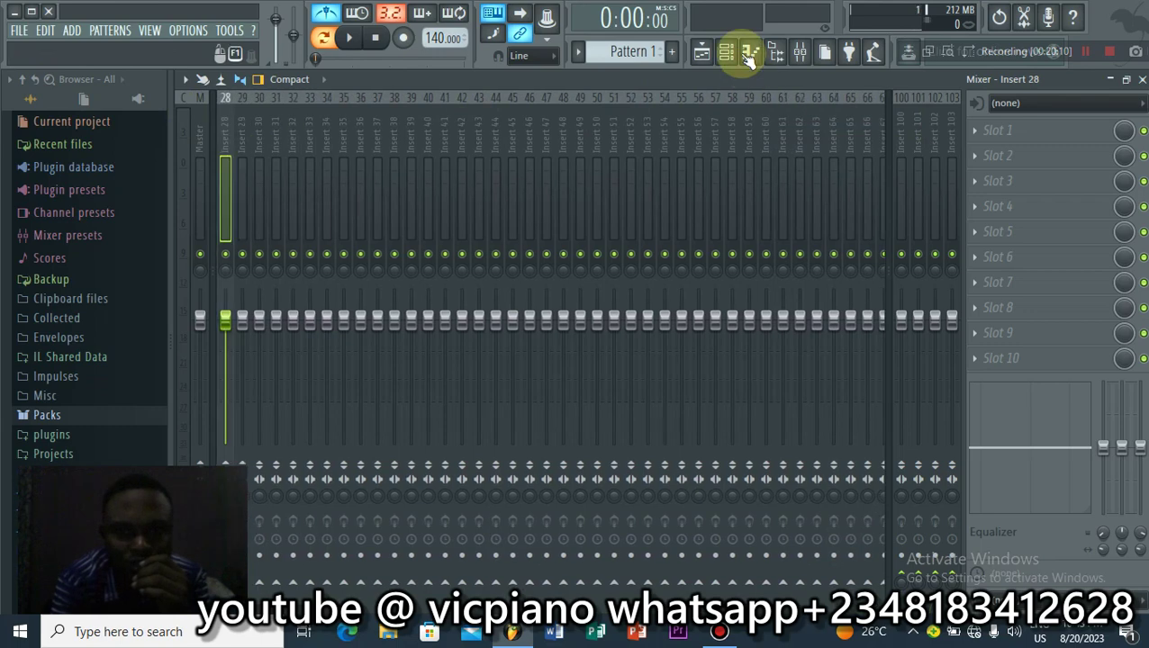
click(742, 52)
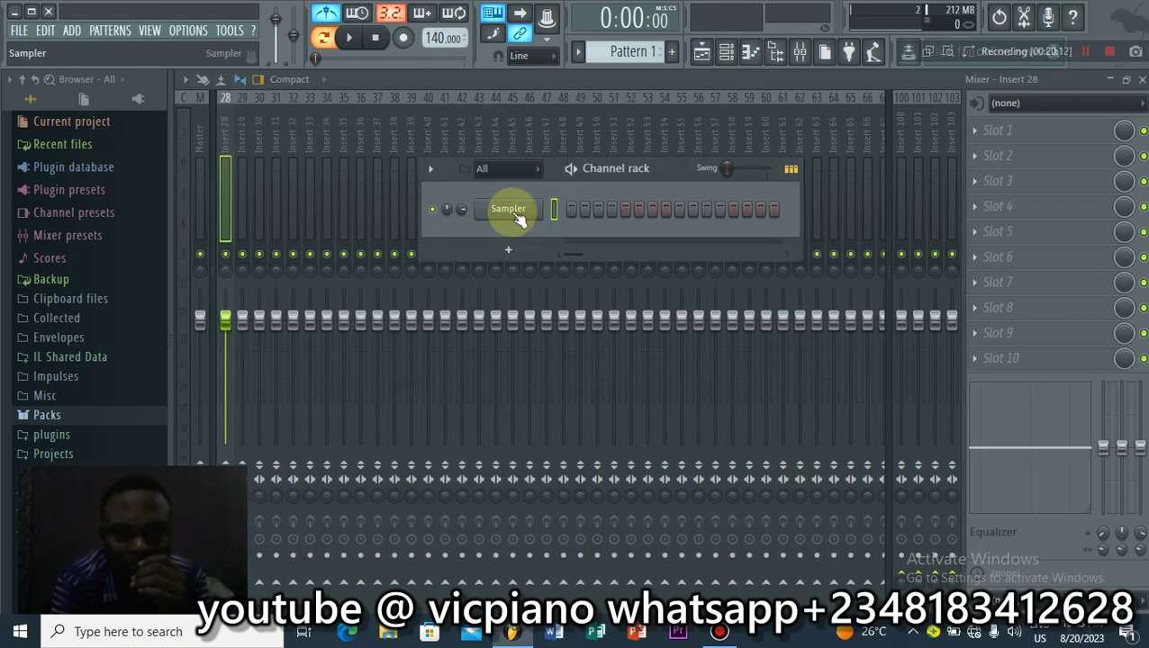
click(837, 167)
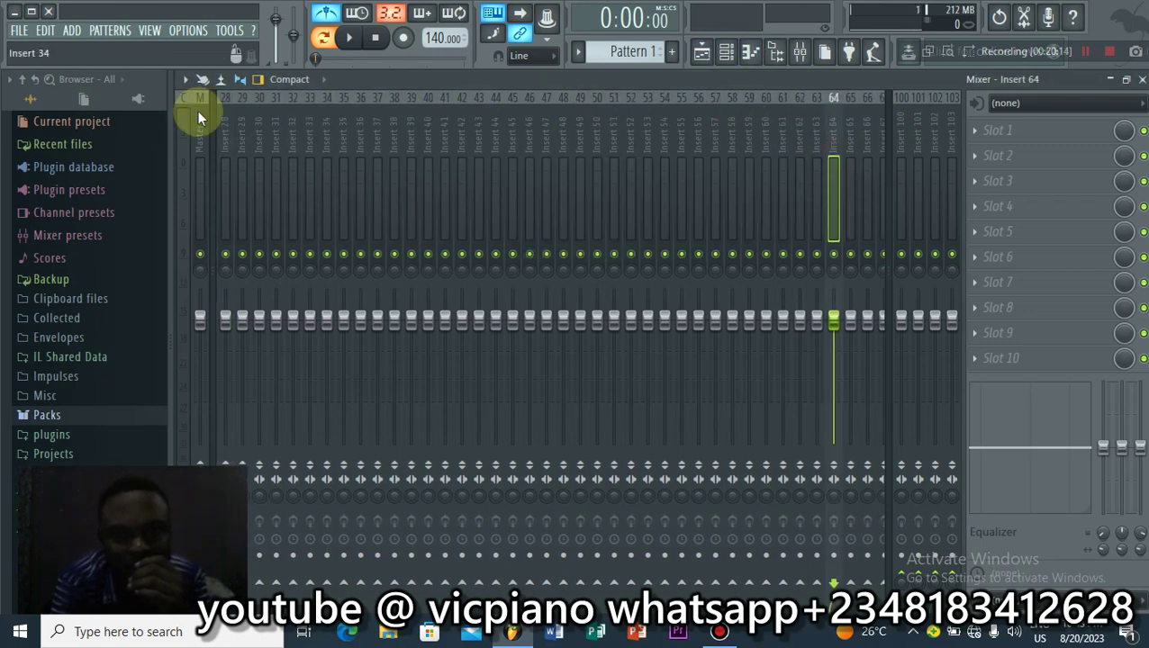
Step: Go back through the mixer's inserts to Insert 1, select the Master track and close the mixer
click(236, 108)
scroll(194, 106, up, 4)
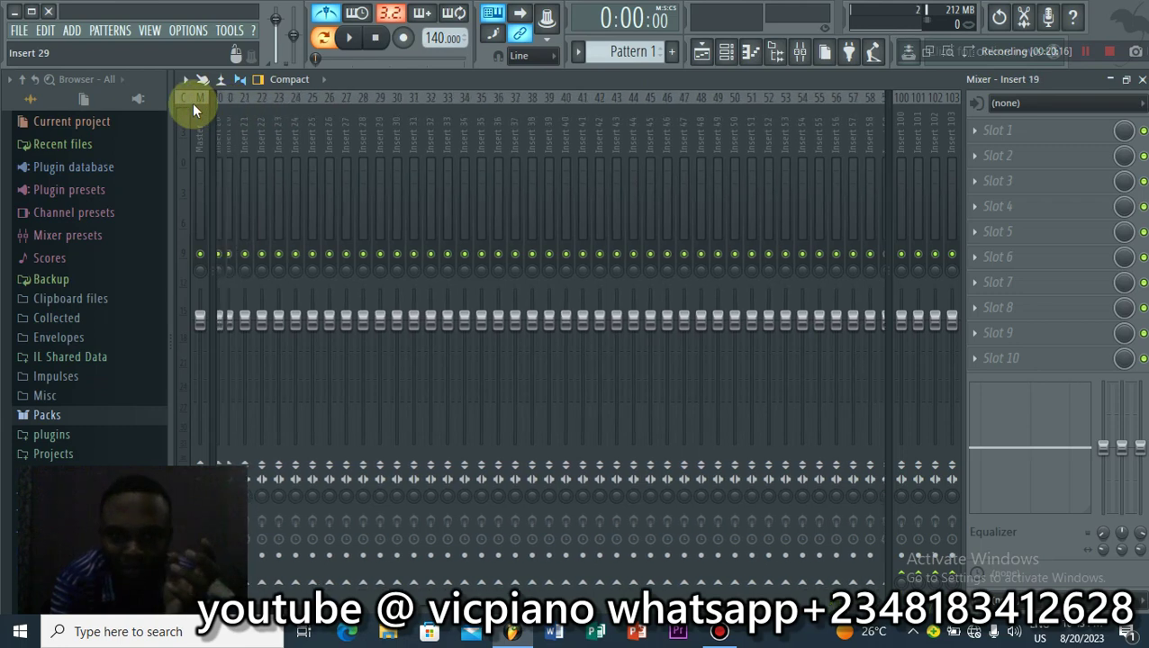
scroll(195, 108, up, 18)
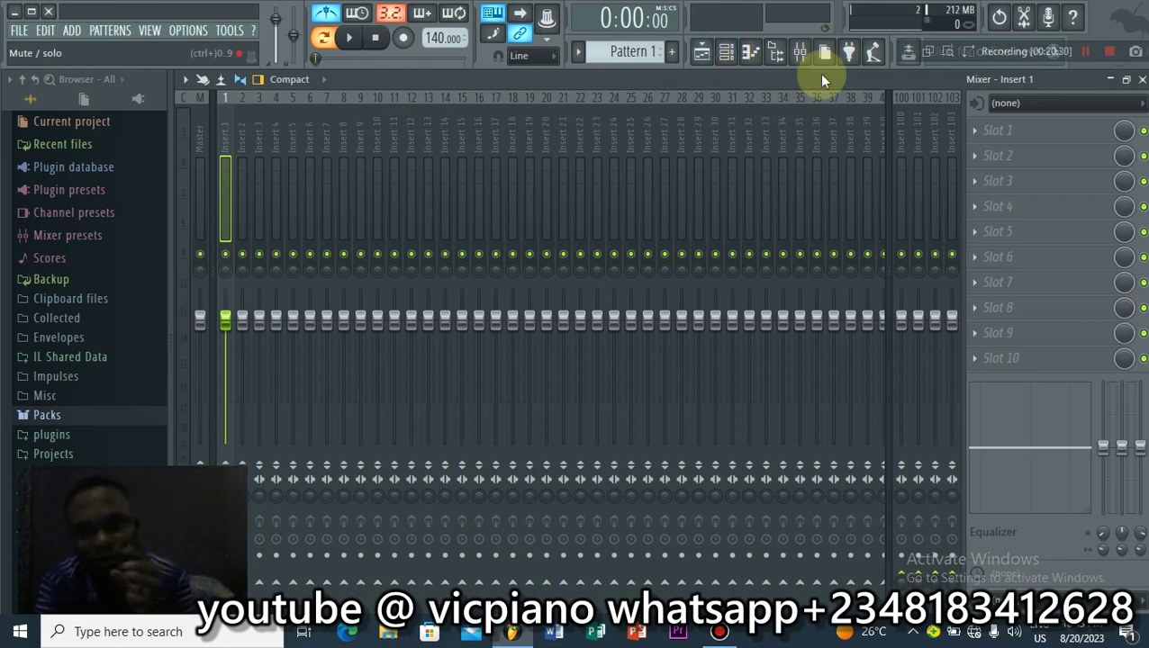
click(201, 135)
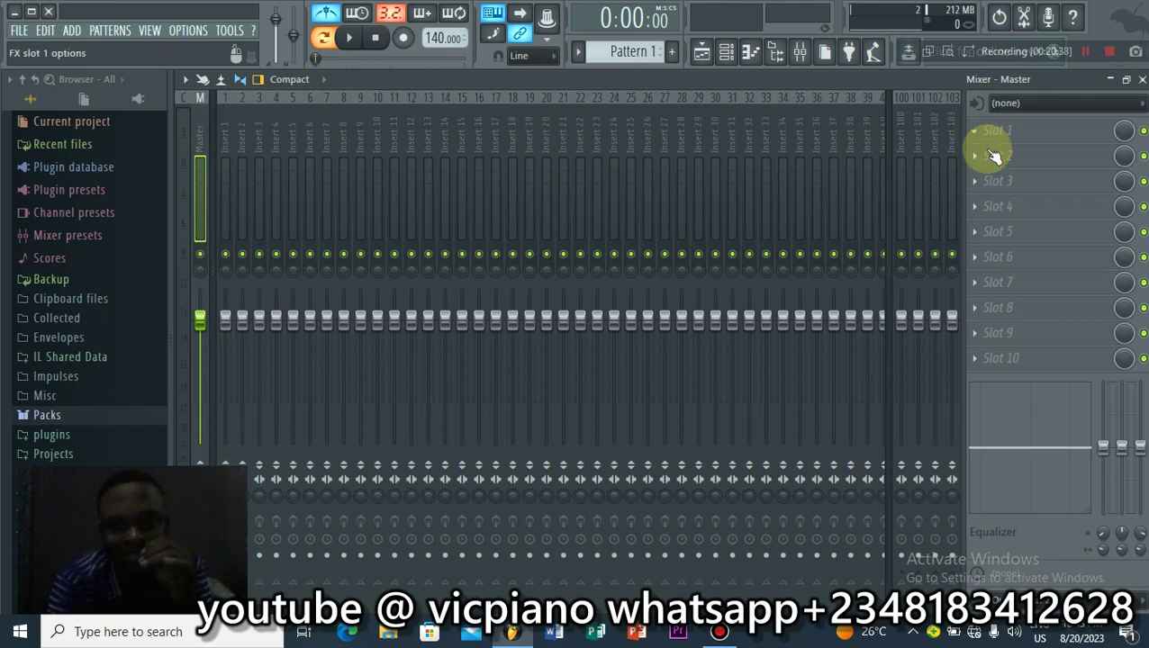
click(1141, 79)
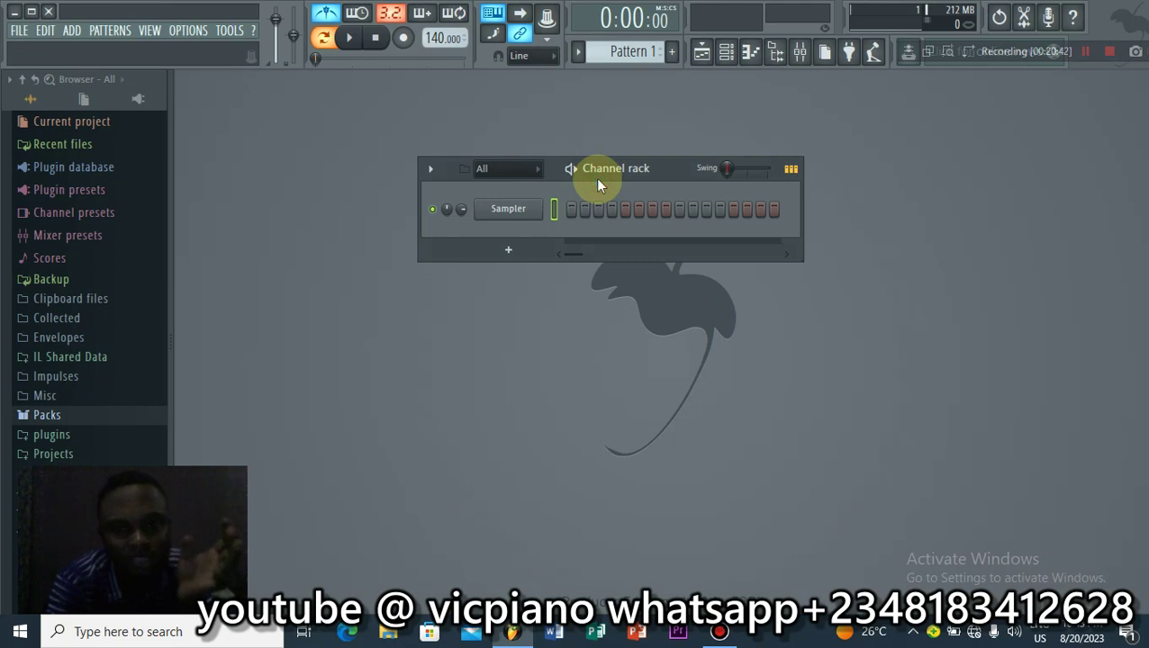
Step: Tap a project tempo of 66 BPM with the Tempo tapper and close it
click(873, 53)
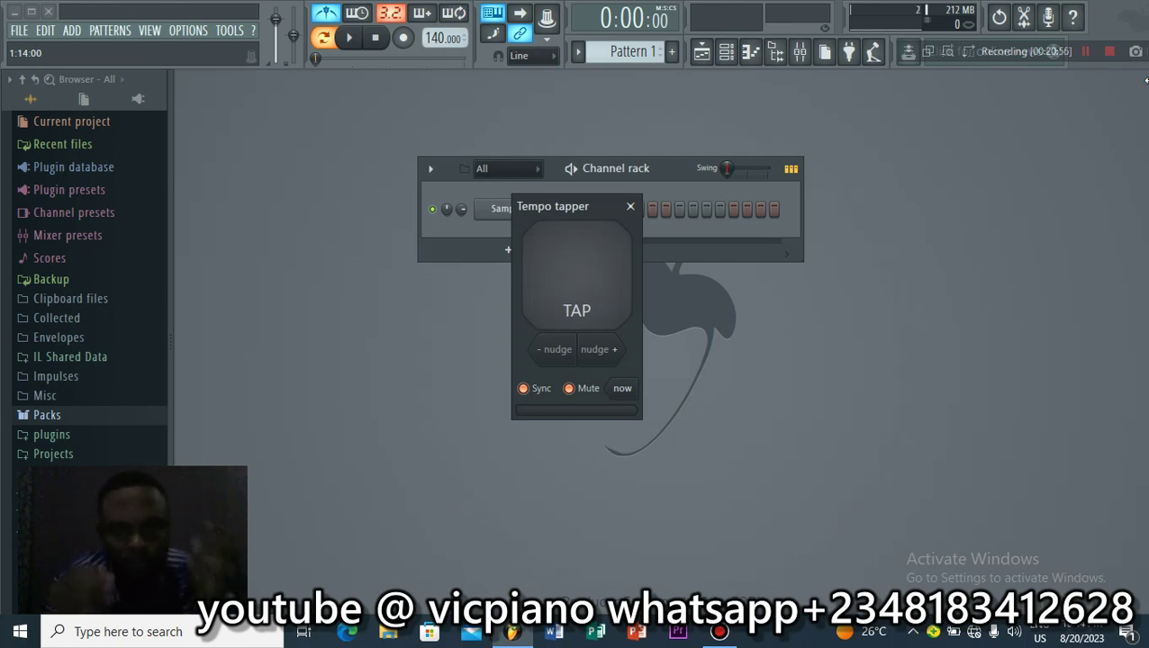
click(593, 263)
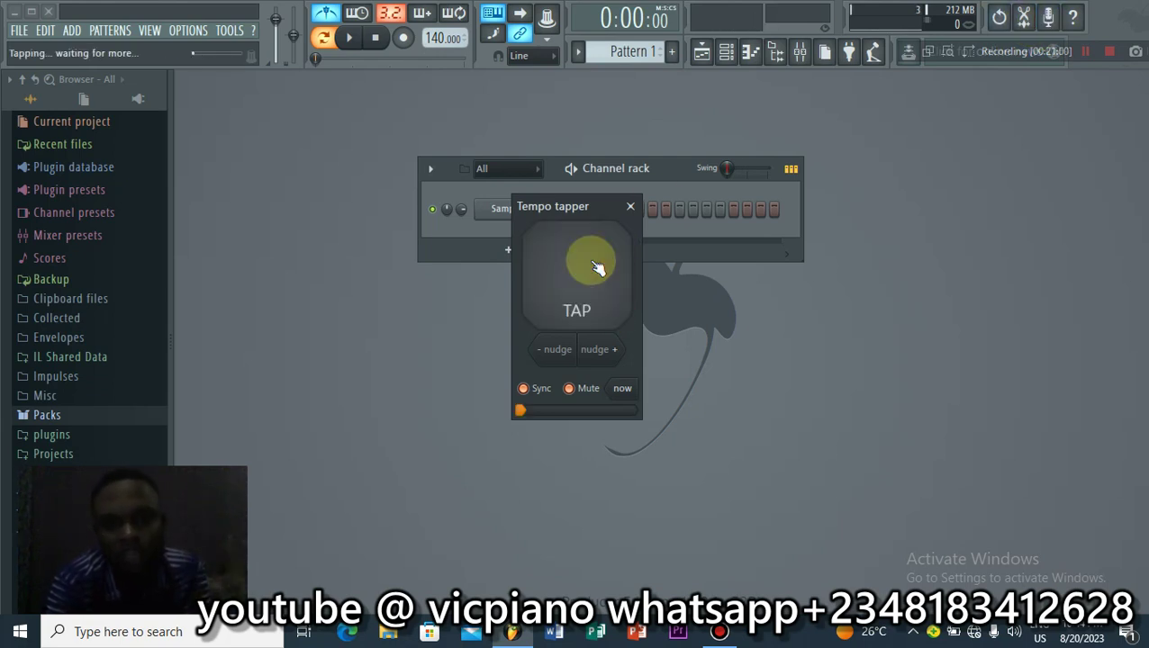
click(594, 264)
click(596, 266)
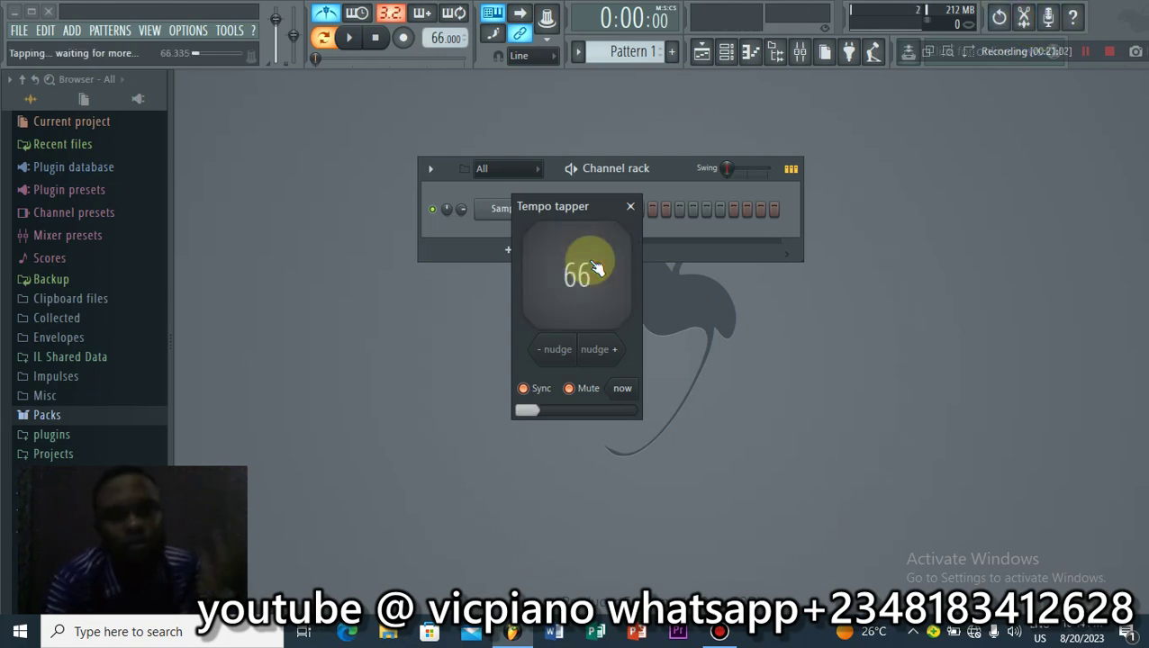
click(594, 267)
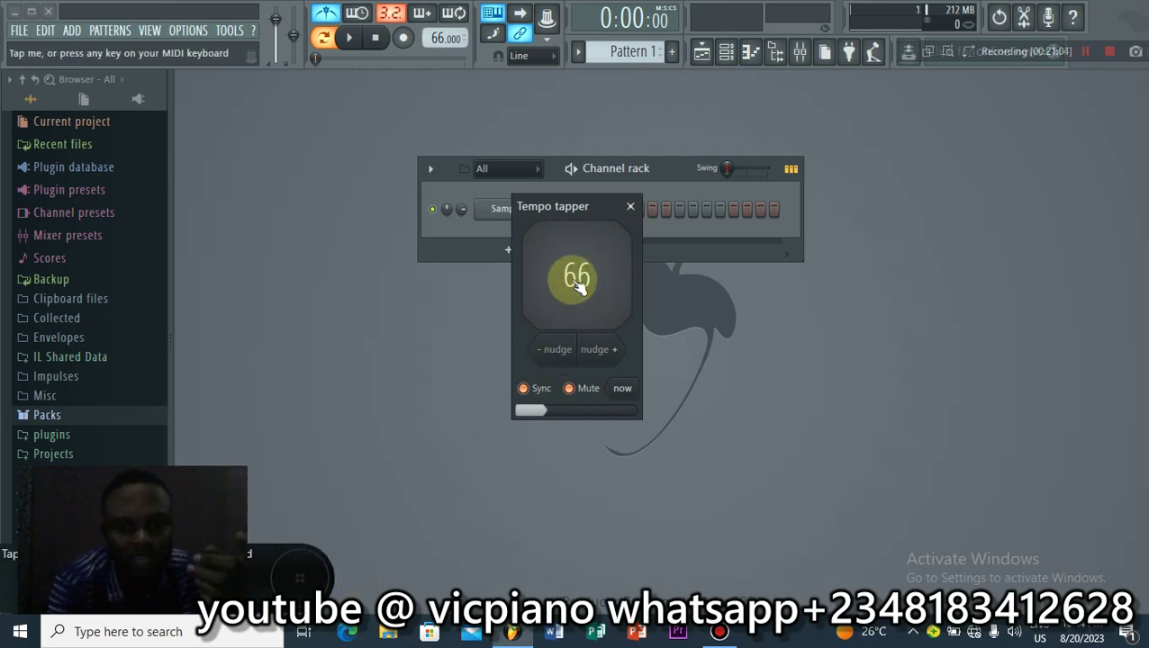
click(631, 207)
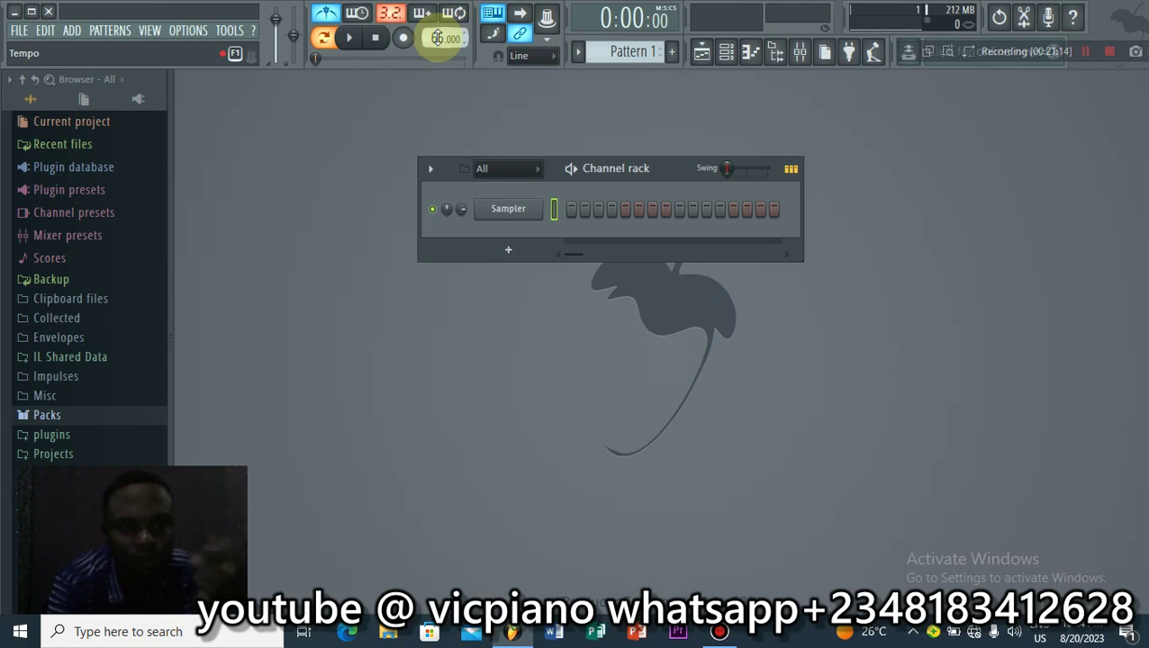
Step: Adjust the project tempo manually, play the pattern to hear it, set 78 BPM and stop playback
drag(445, 38, 445, 54)
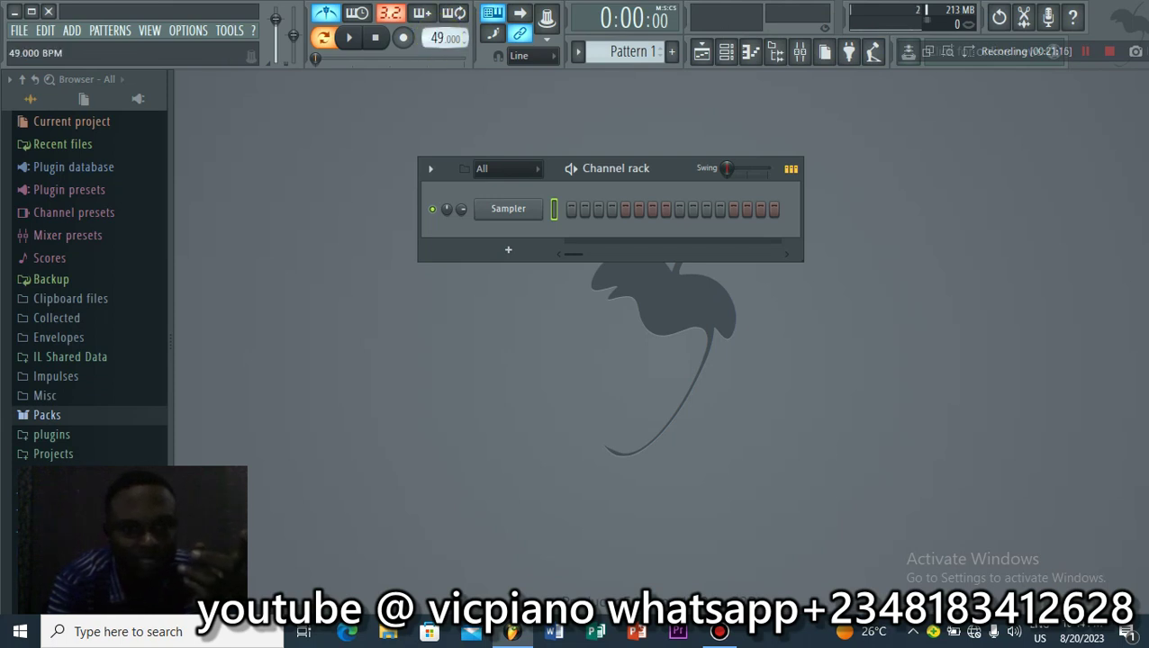
click(349, 37)
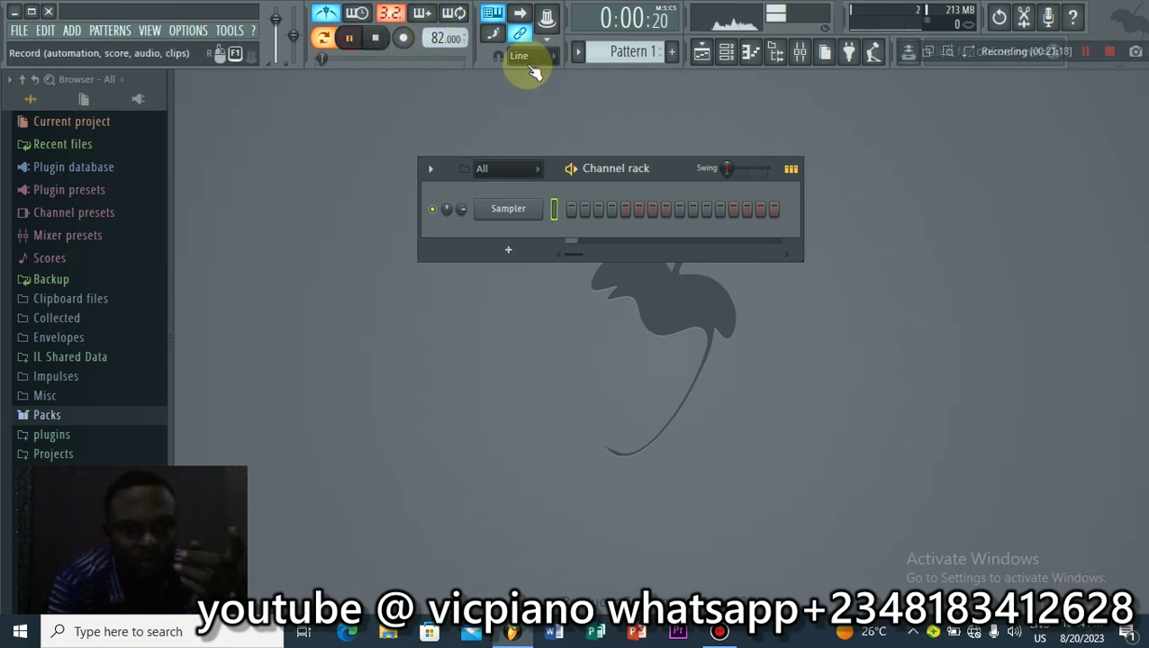
mouse_move(445, 38)
mouse_down()
mouse_move(445, 11)
mouse_move(444, 41)
mouse_up()
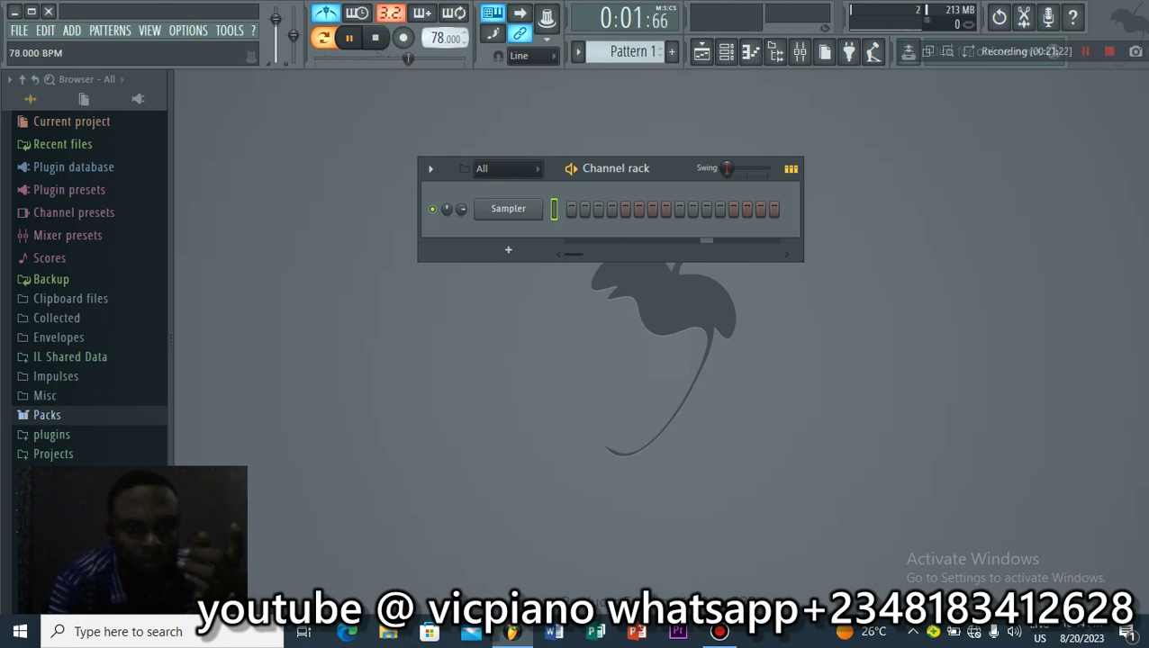
click(375, 37)
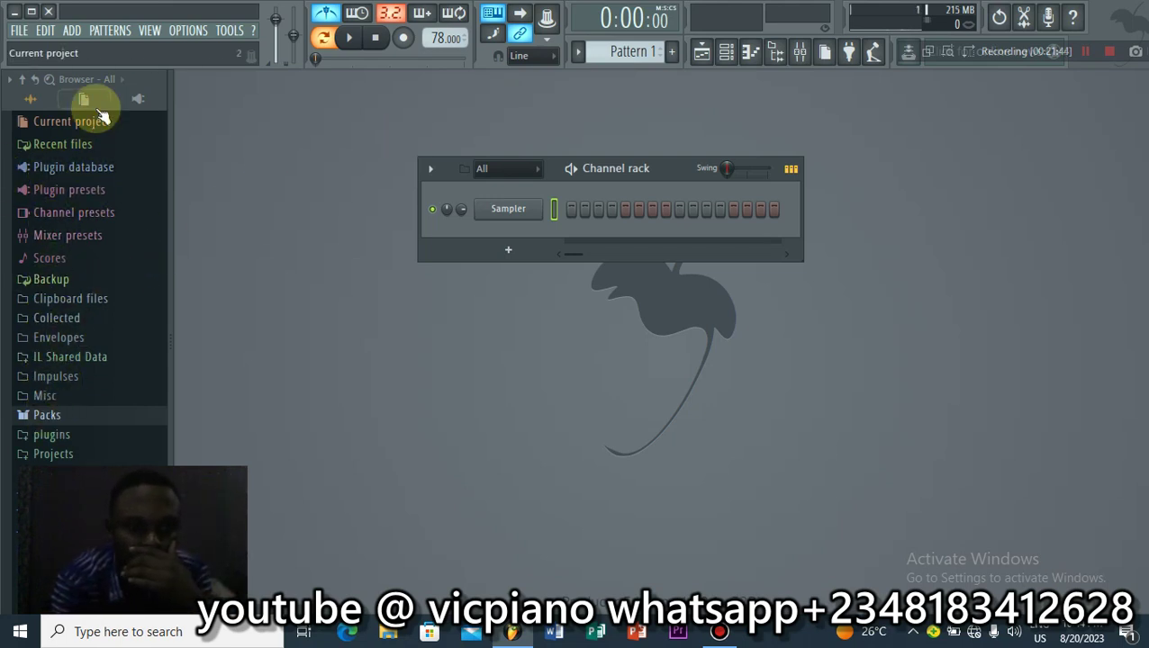
Step: Expand the Packs folder and its Drums subfolder in the browser to view the sample categories
click(45, 416)
click(53, 430)
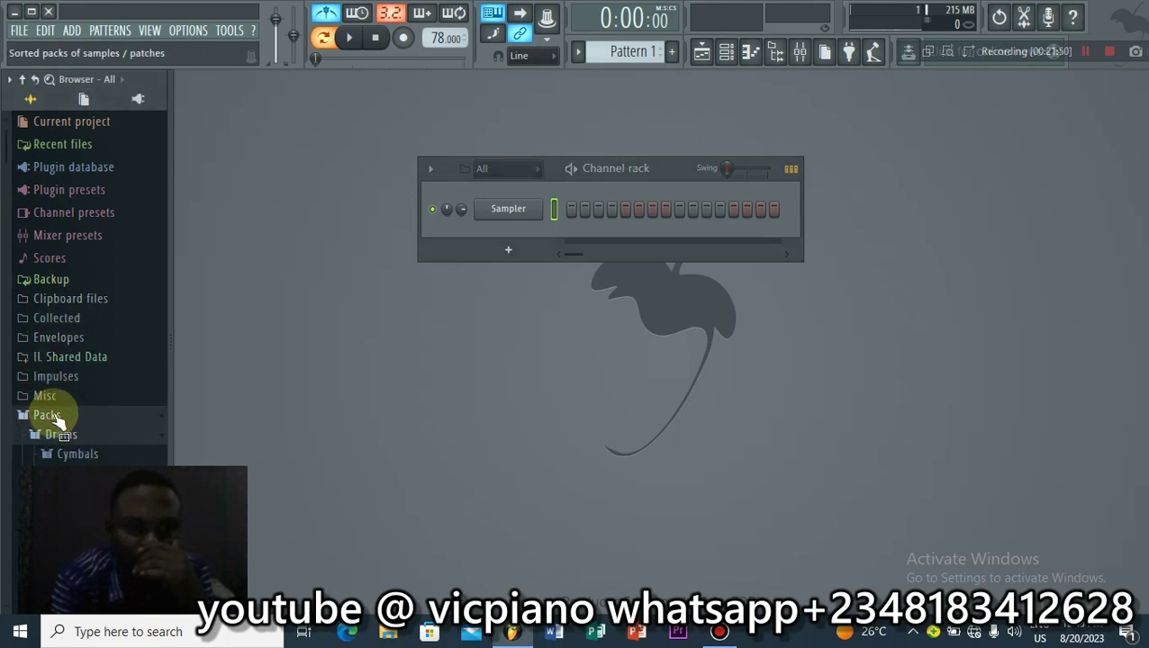
scroll(59, 334, up, 3)
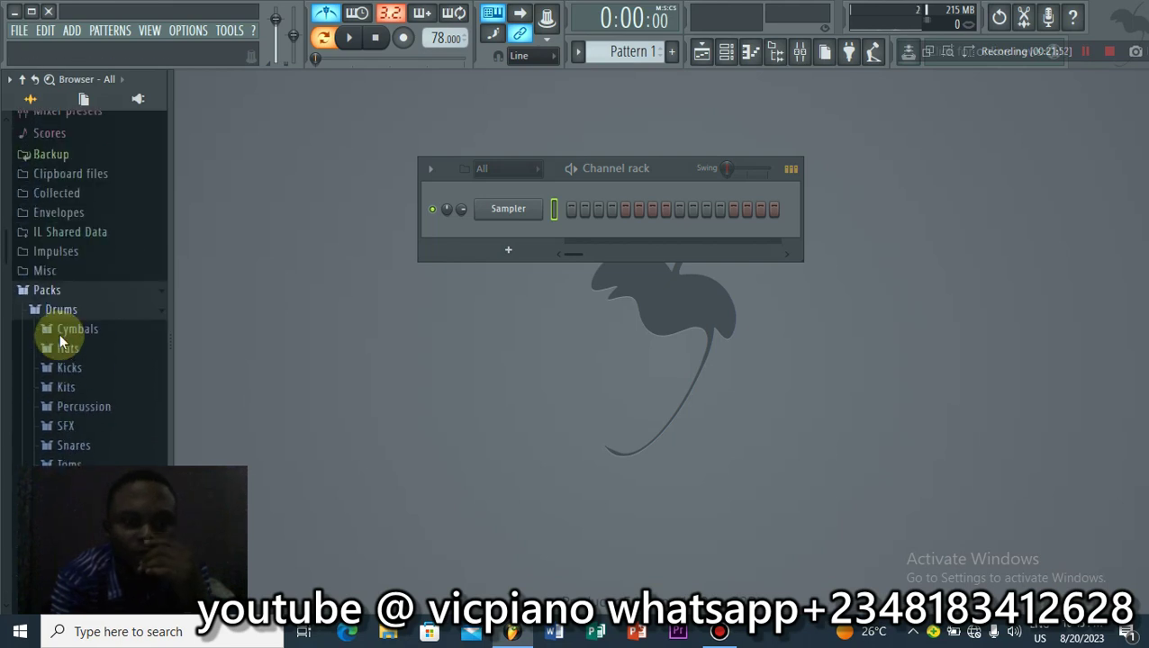
scroll(59, 334, down, 3)
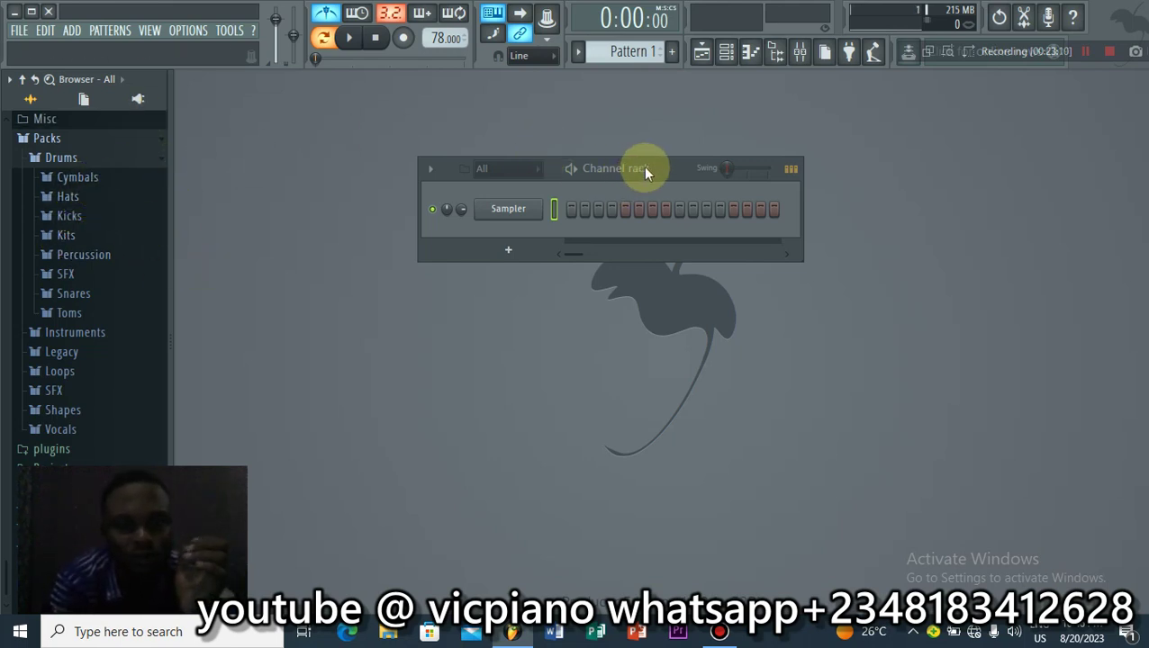
Step: Add an FL Keys channel to the channel rack and move its plugin window clear of the rack
click(522, 219)
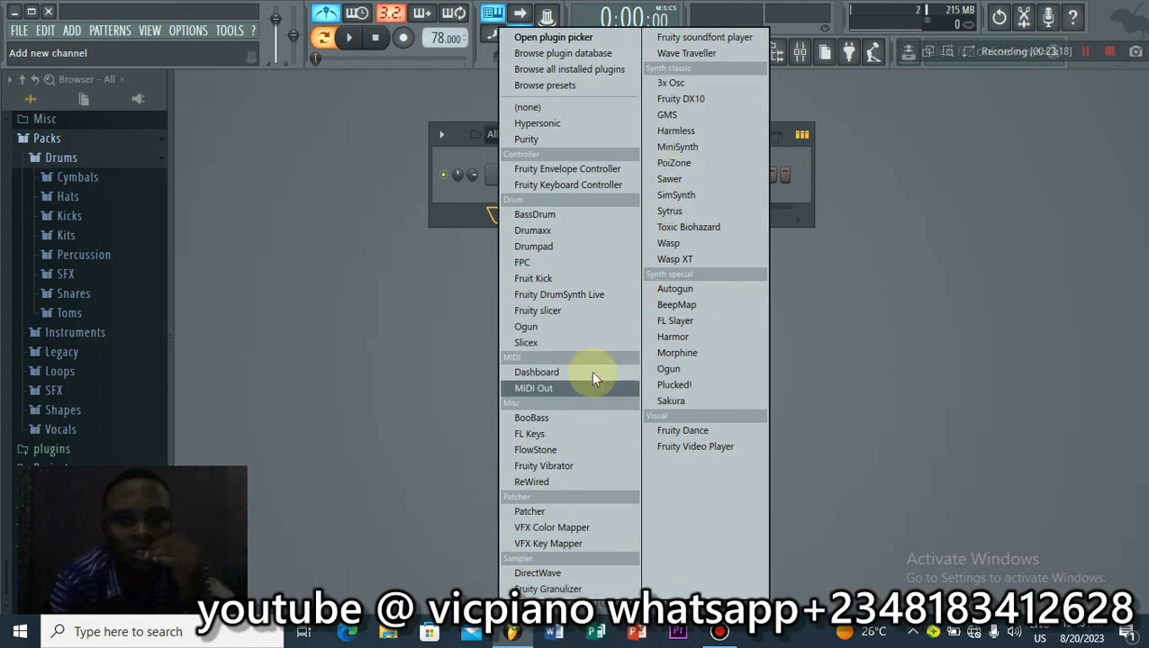
click(468, 162)
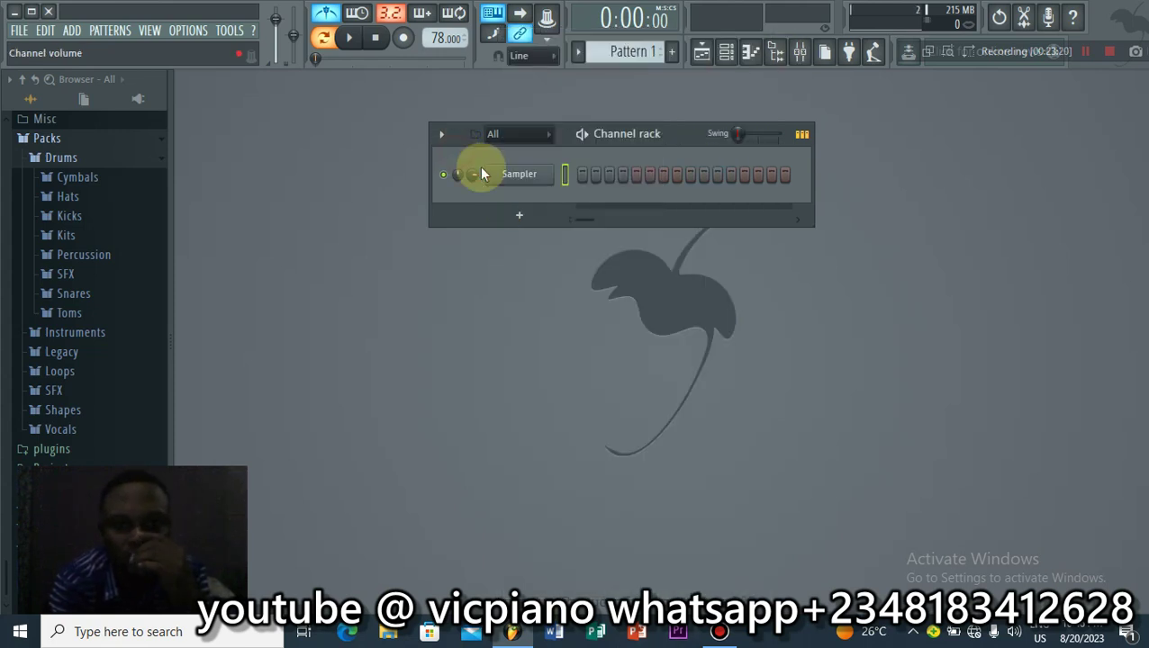
click(516, 217)
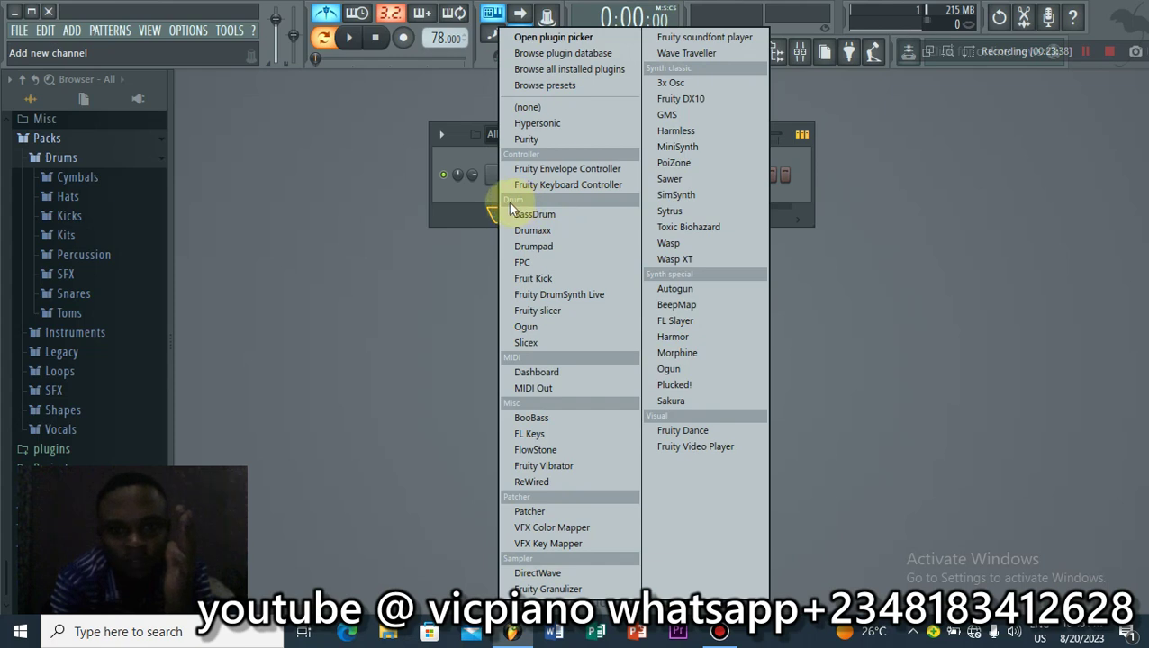
click(542, 435)
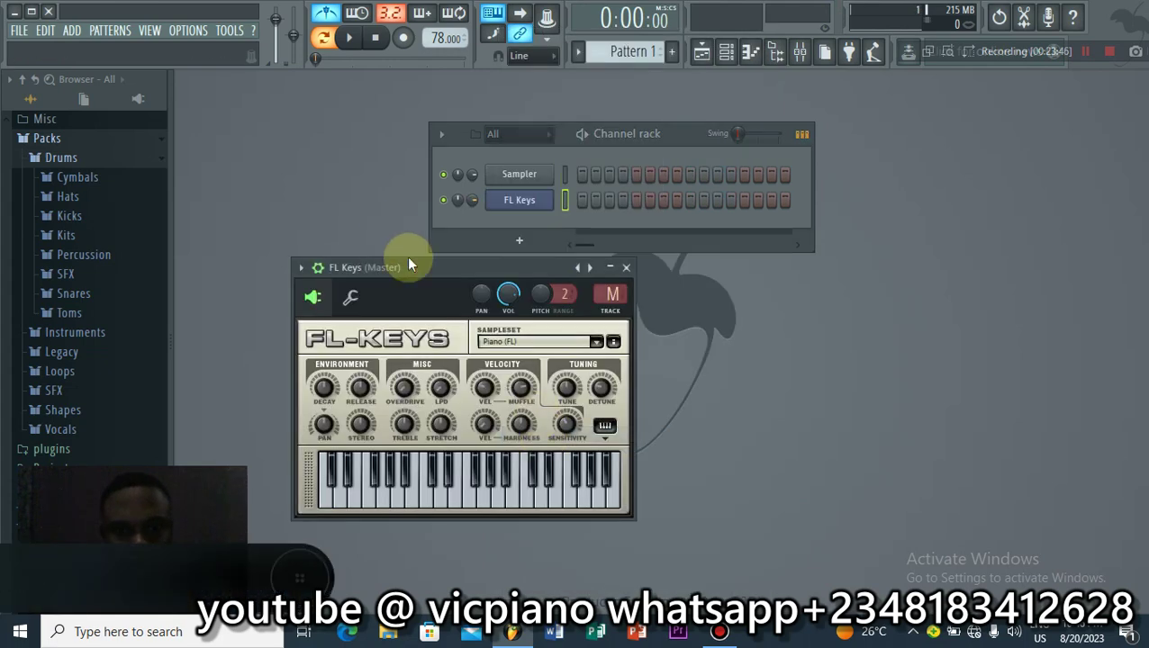
drag(413, 264, 943, 212)
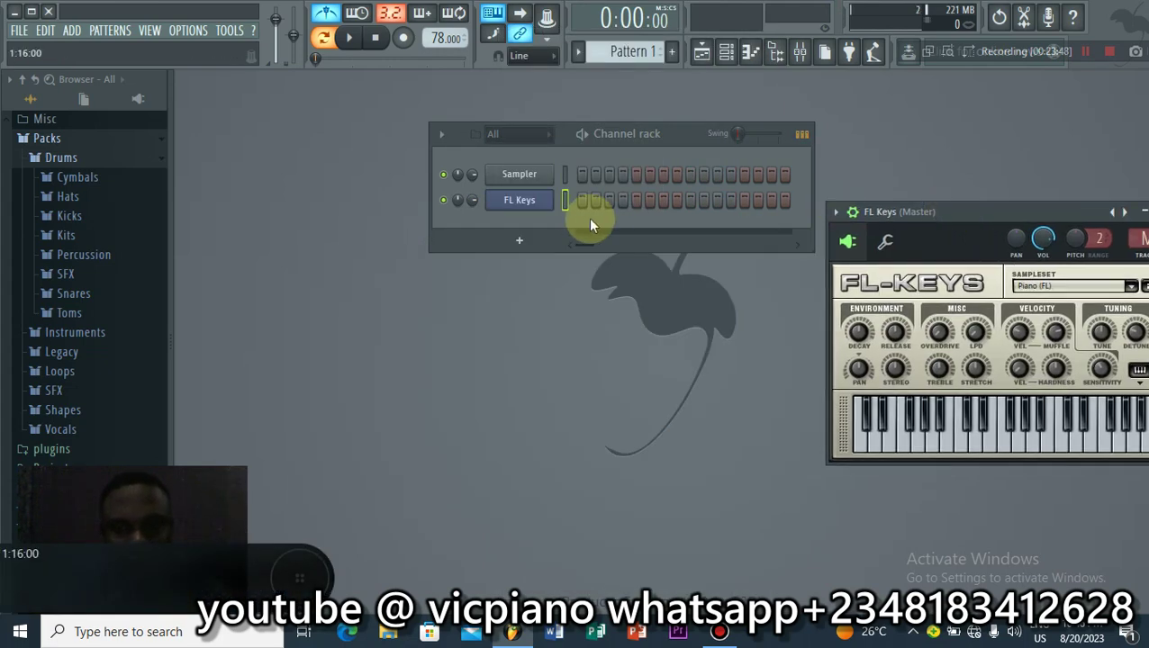
Step: Add a GMS synthesizer channel to the channel rack and move its window up so the whole plugin shows
click(515, 241)
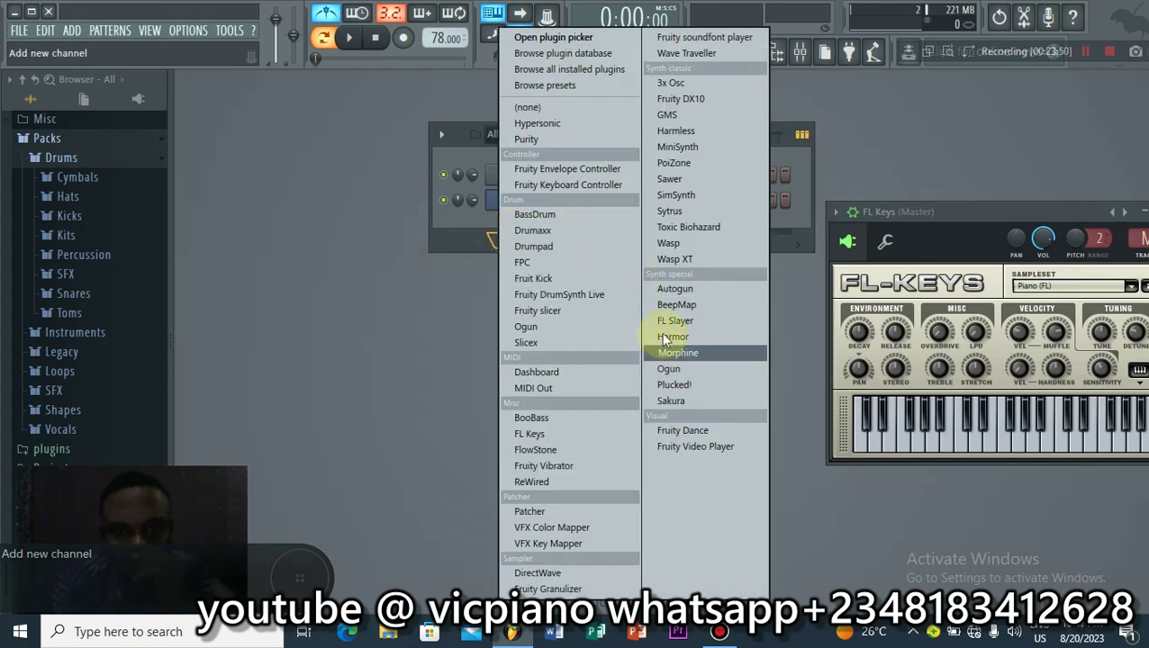
click(668, 117)
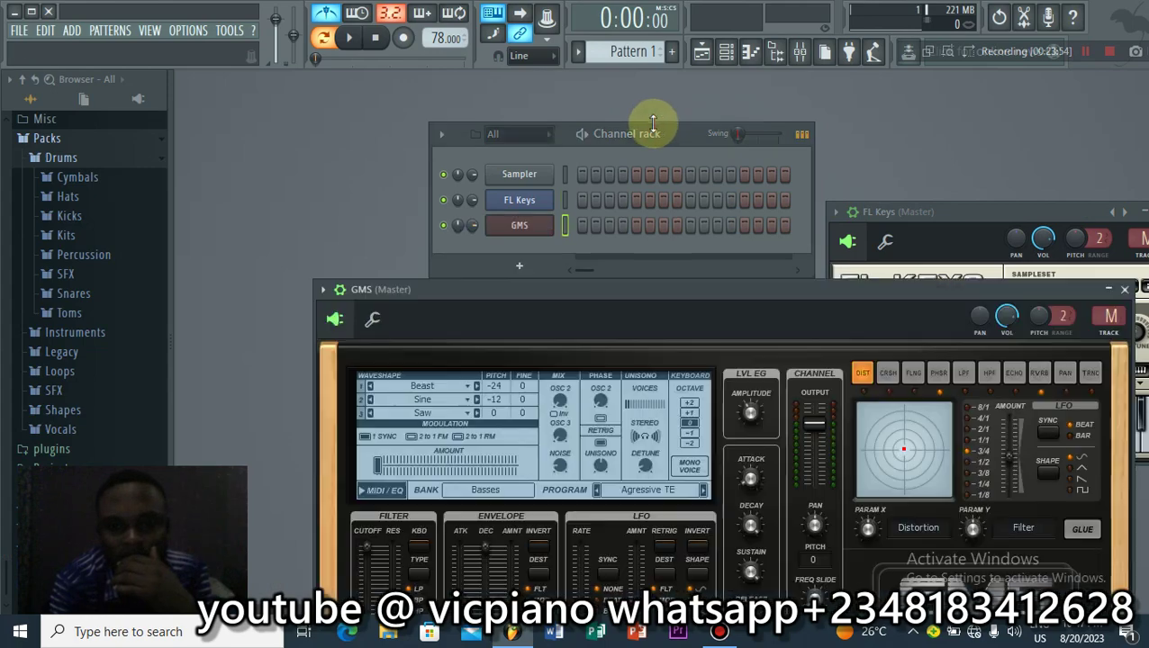
drag(594, 289, 562, 135)
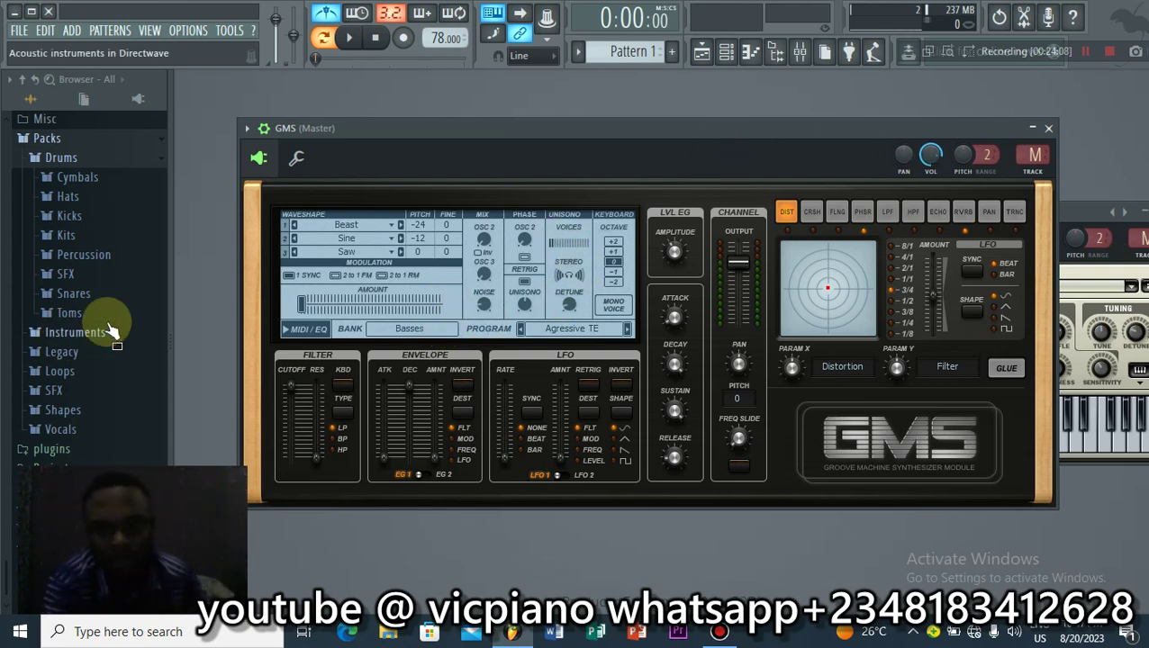
Step: Look through the program banks of the GMS presets library, return to Basses and close the library
click(407, 329)
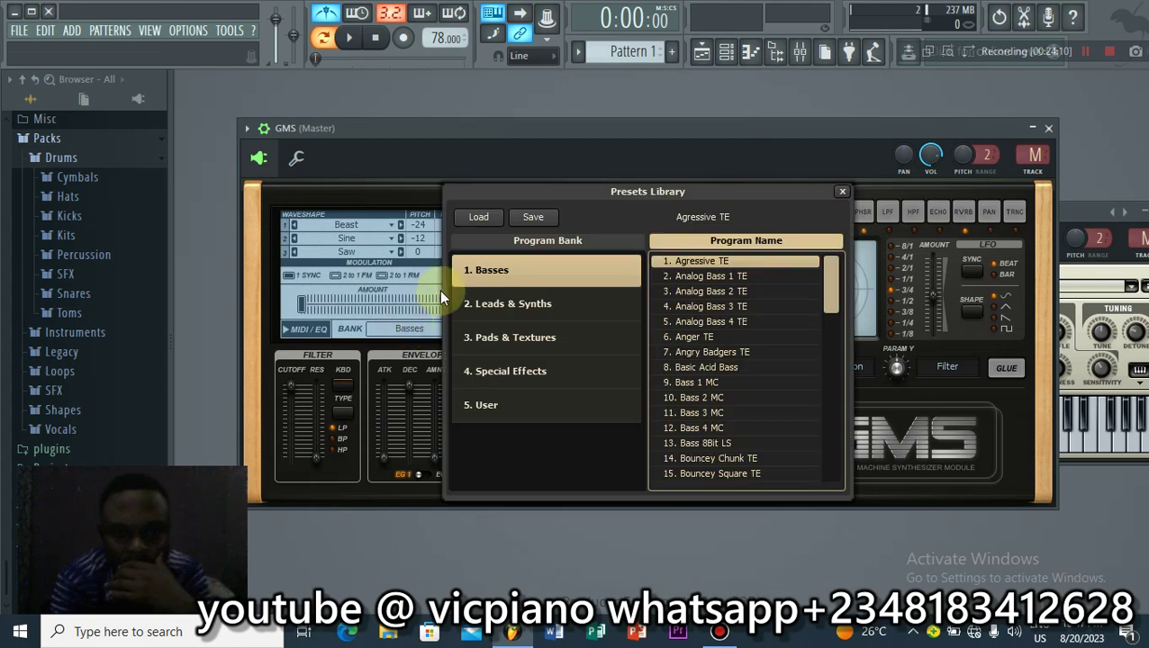
click(565, 306)
click(567, 339)
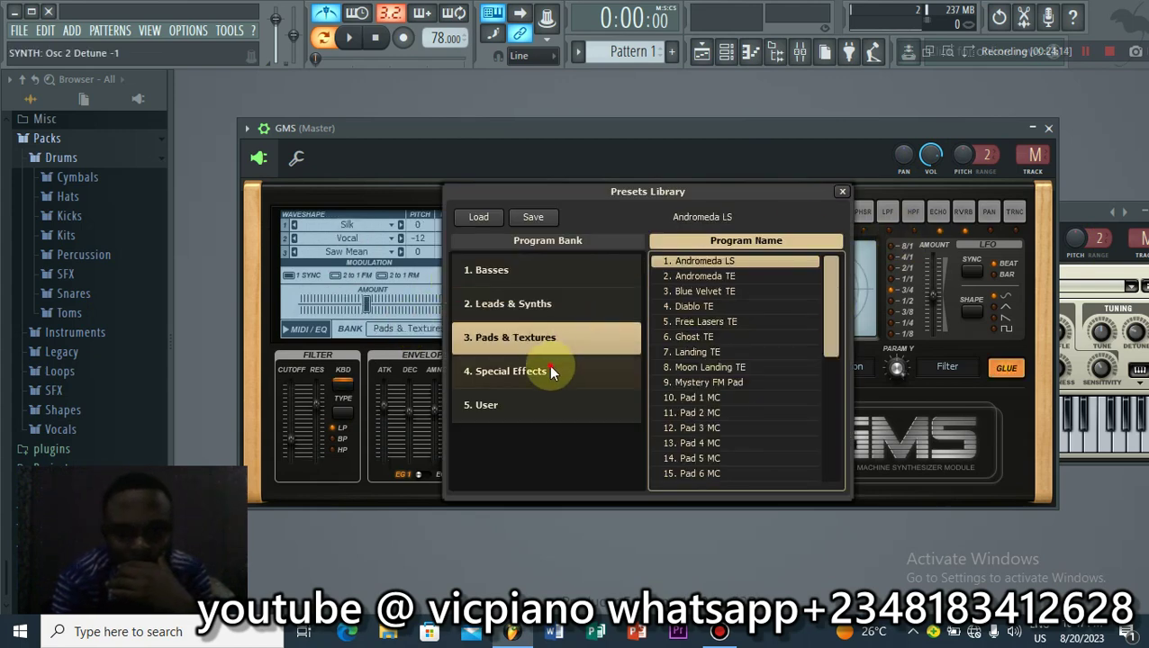
click(547, 373)
click(530, 403)
click(531, 337)
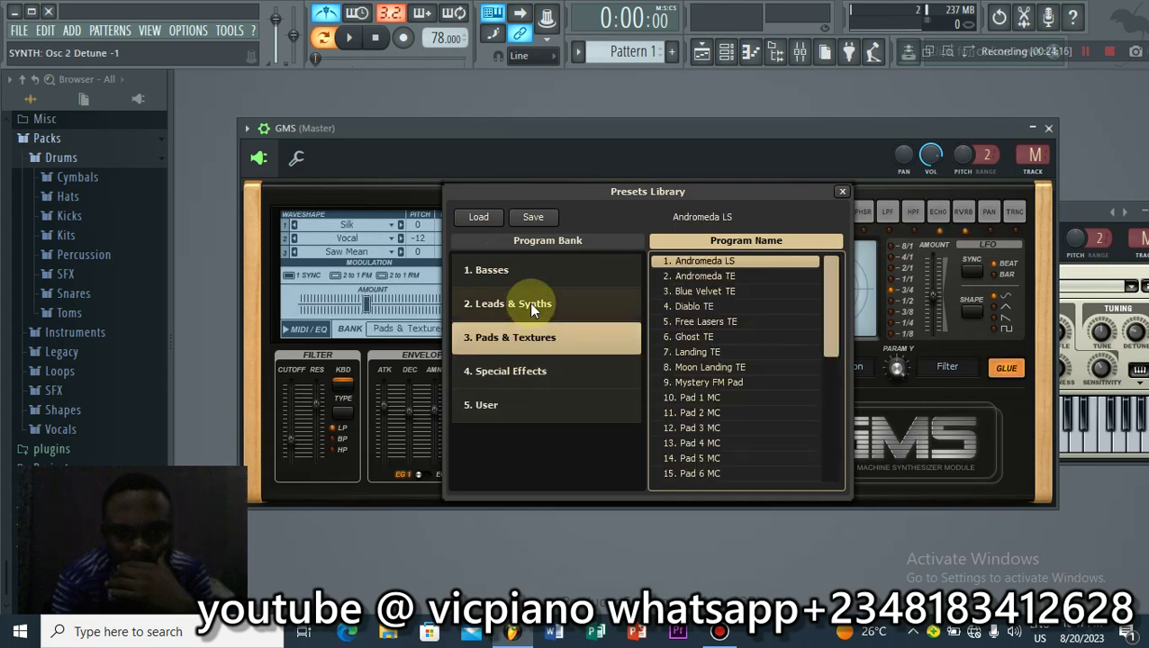
click(530, 305)
click(526, 274)
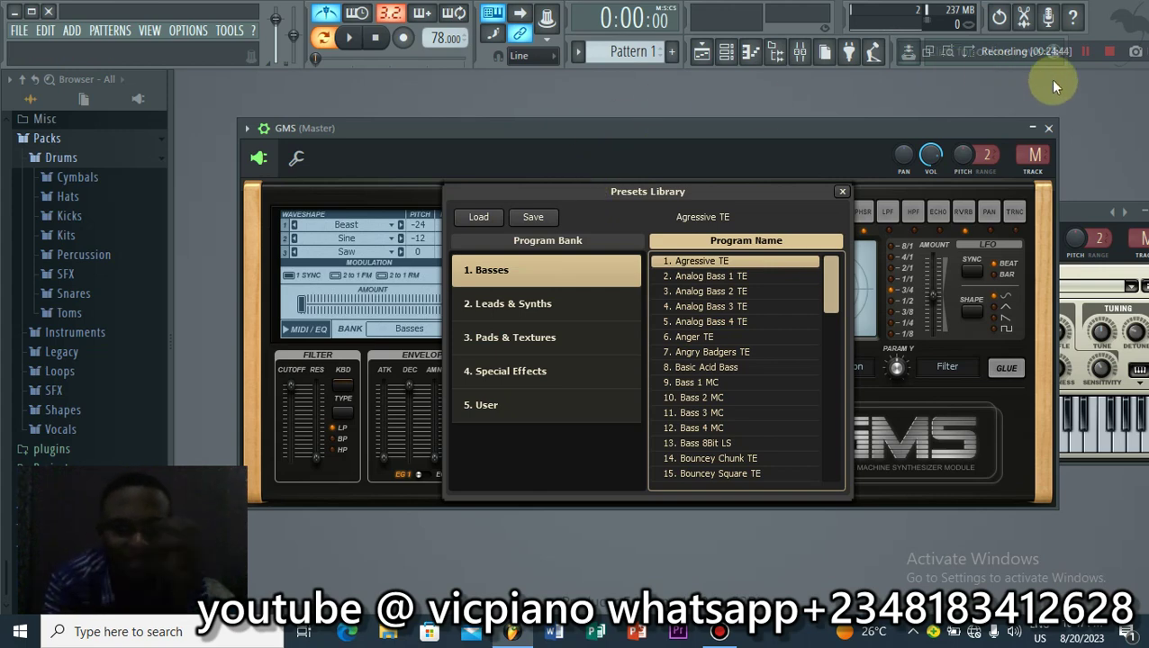
click(840, 192)
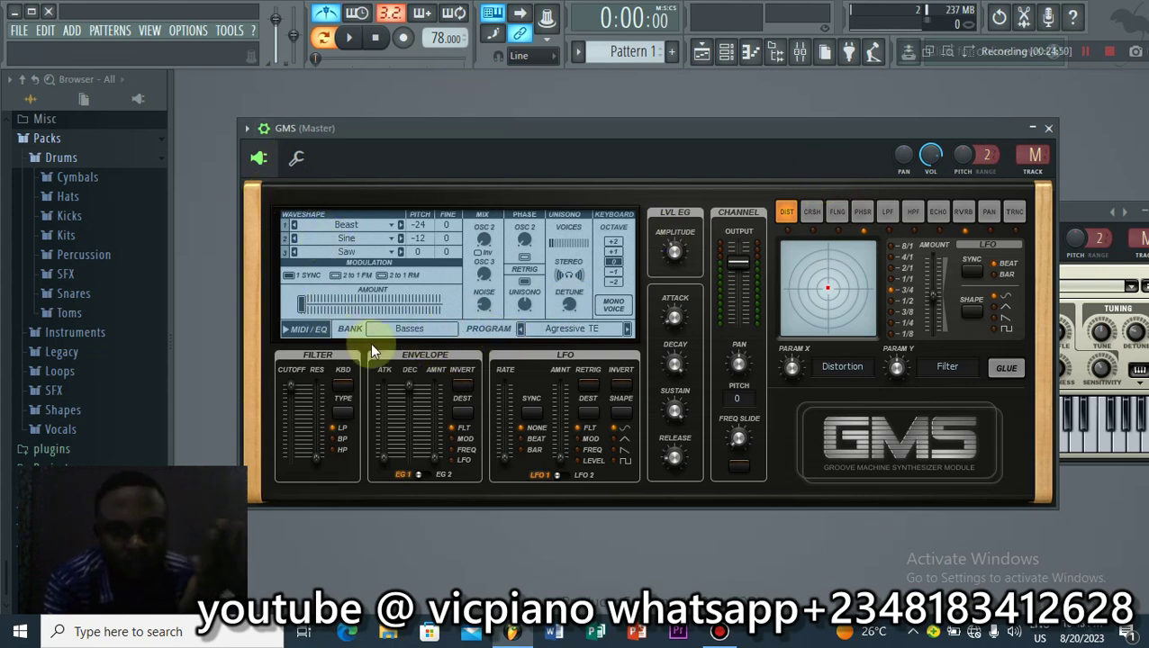
Step: Examine the preset commands among the GMS plugin options and reposition the GMS window slightly
click(247, 128)
mouse_move(270, 177)
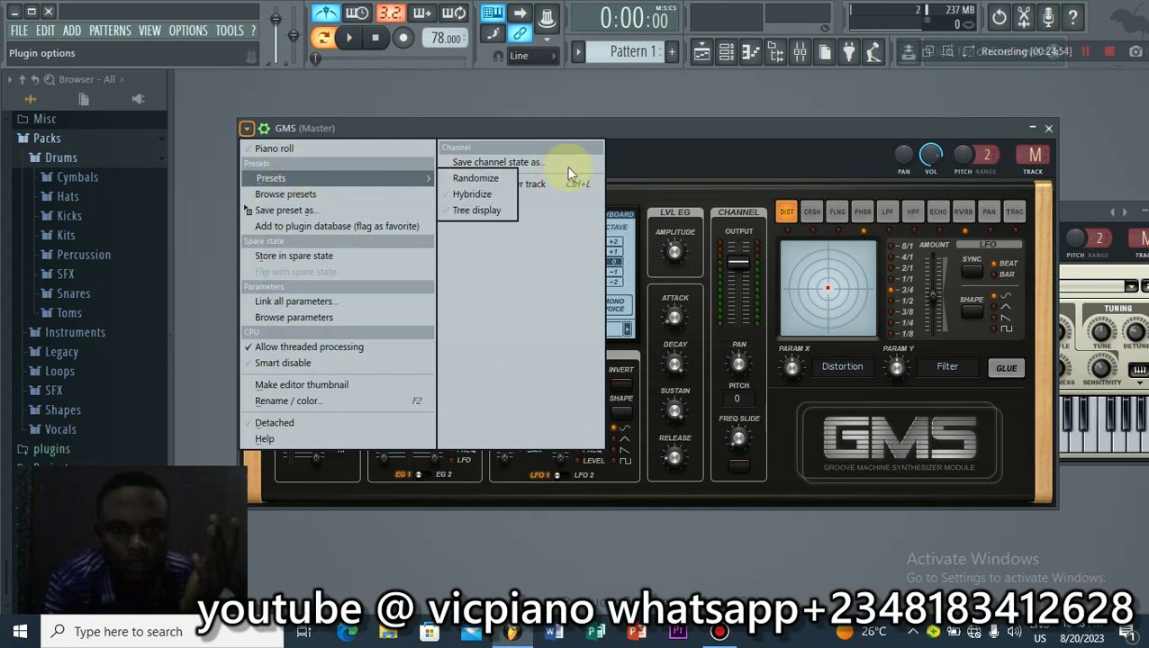
click(662, 137)
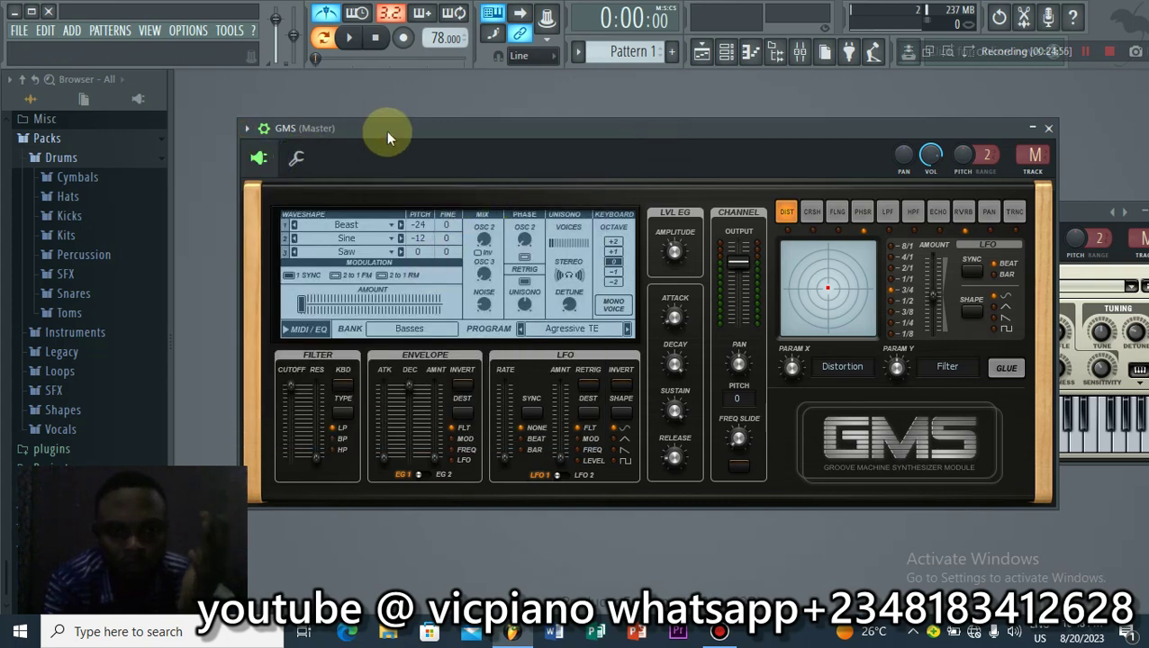
drag(440, 135, 413, 118)
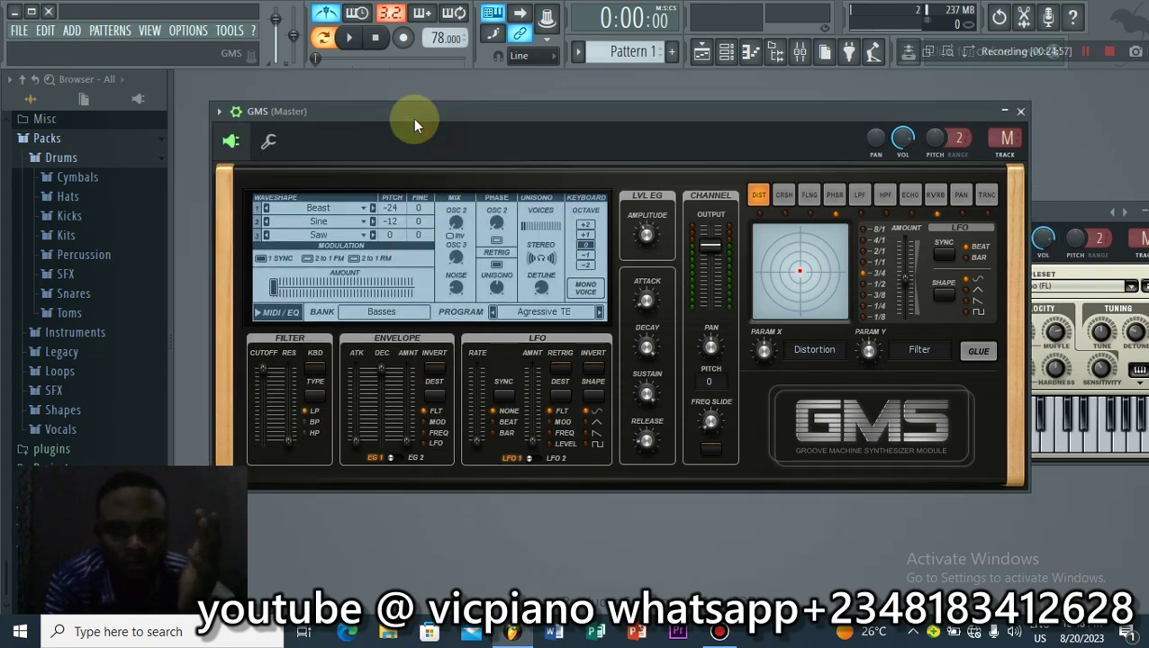
click(220, 111)
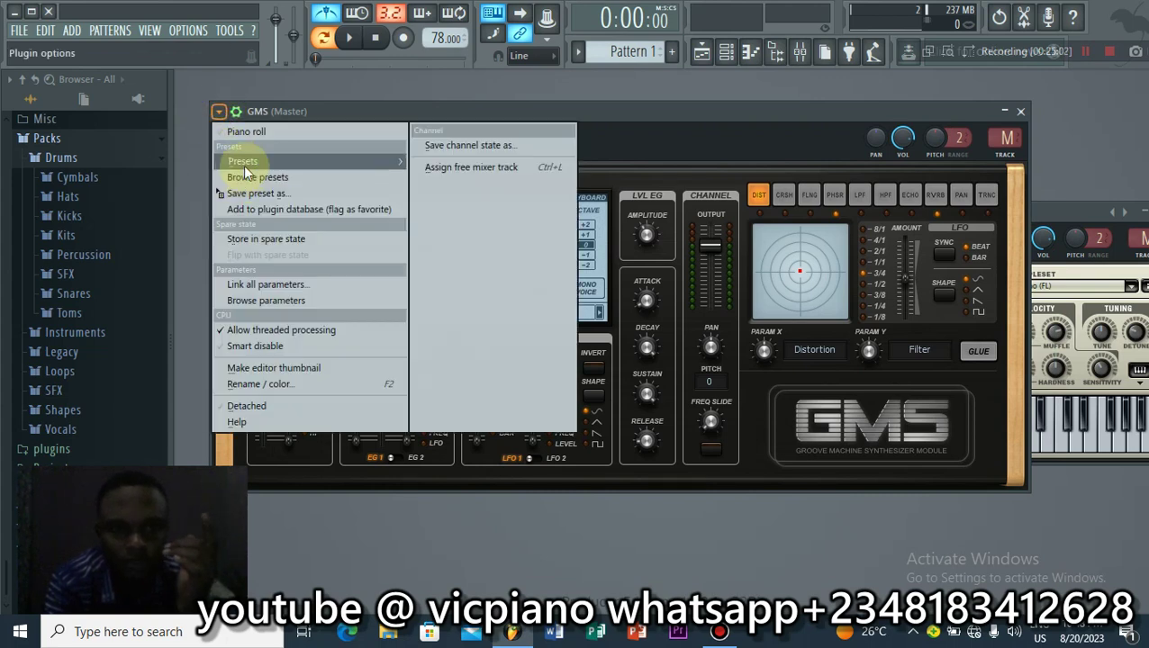
mouse_move(242, 161)
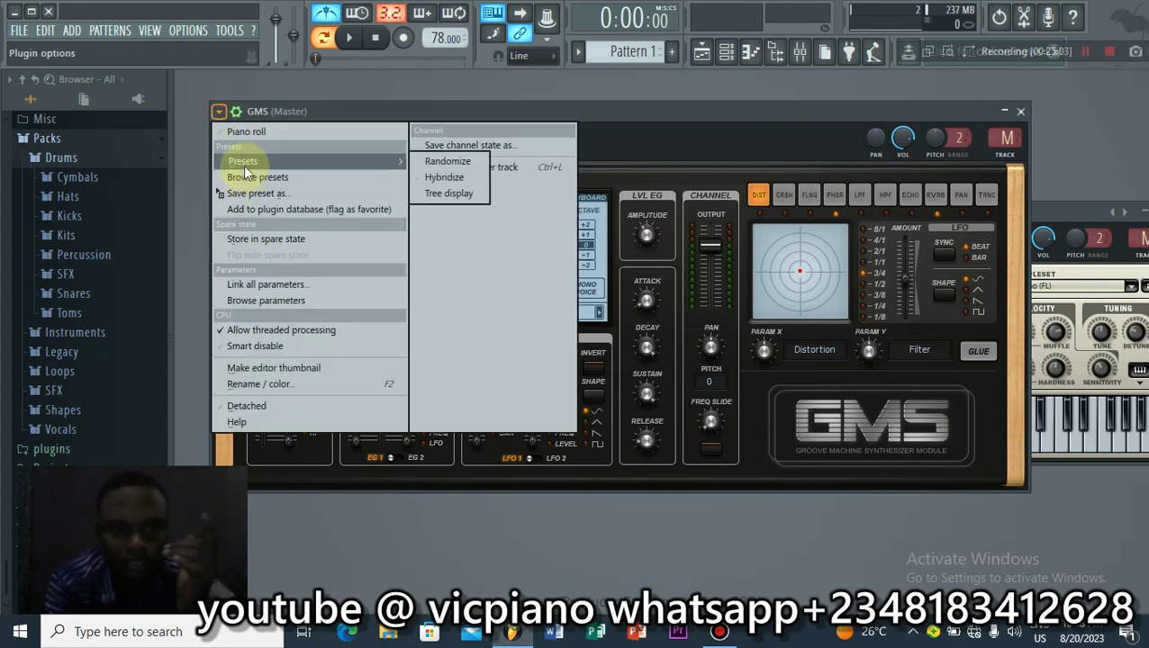
click(430, 167)
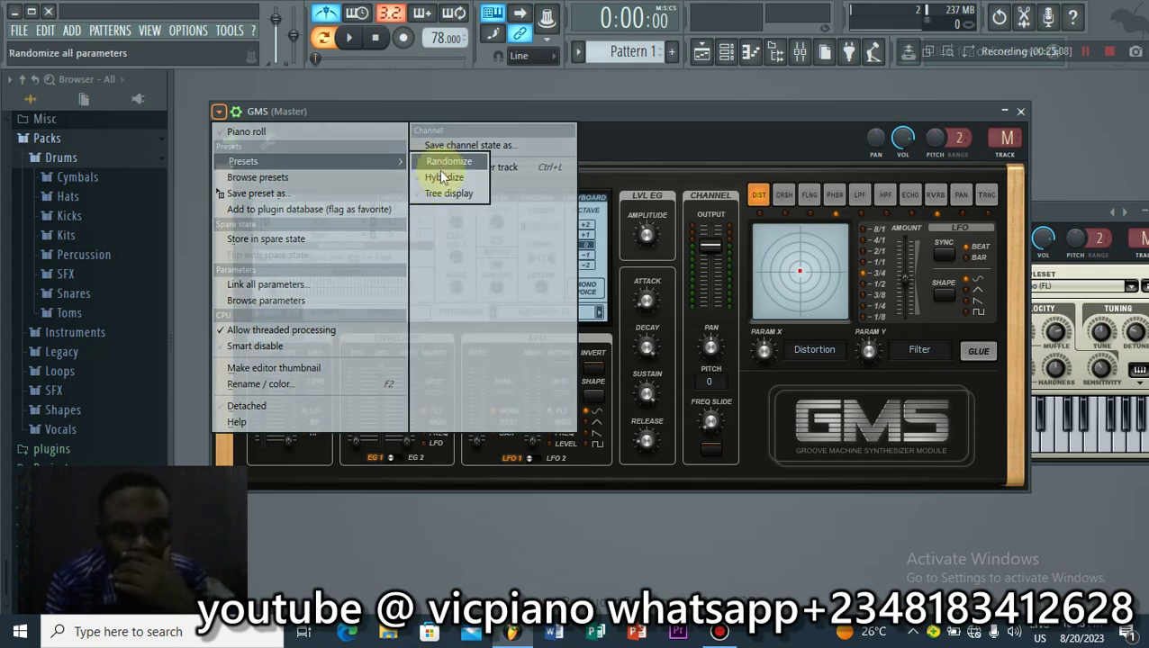
click(593, 109)
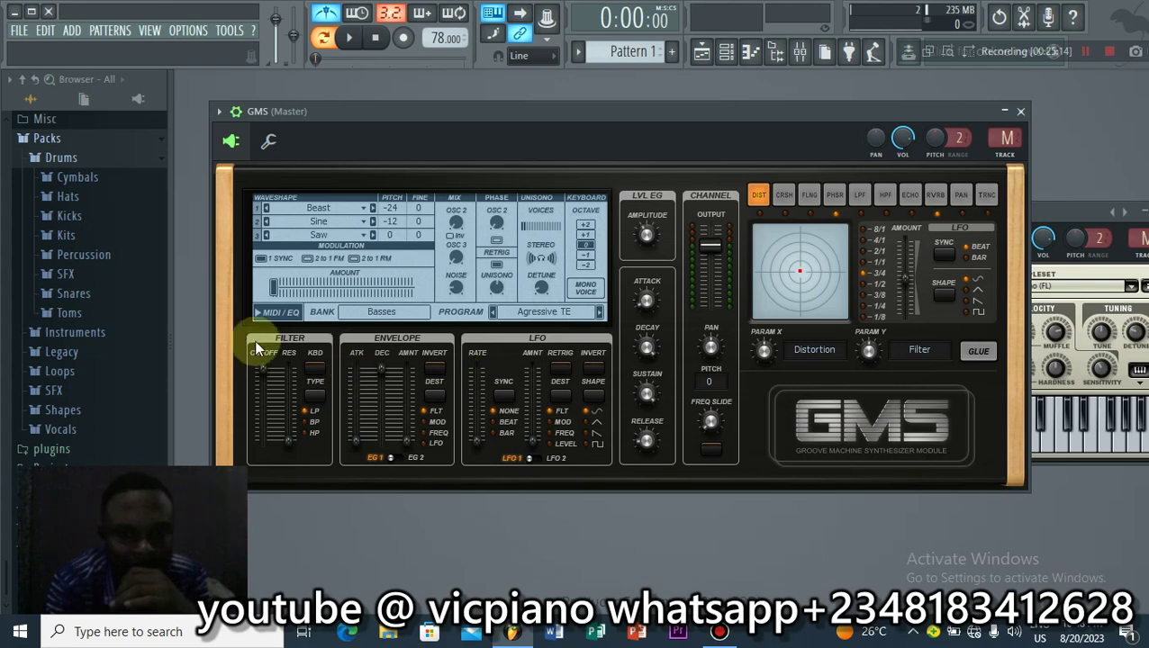
Step: Audition the GMS presets Bass 8Bit LS and Cosmic Seans LS, load Pad 7 MC from Pads & Textures and close GMS
click(382, 313)
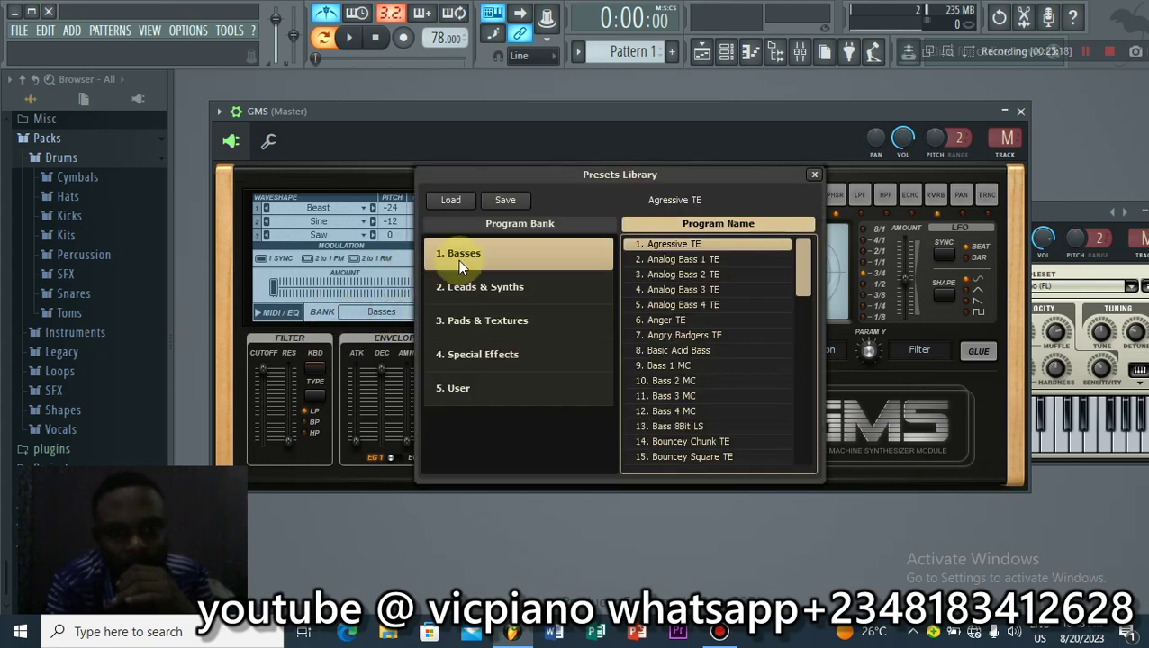
scroll(697, 292, down, 1)
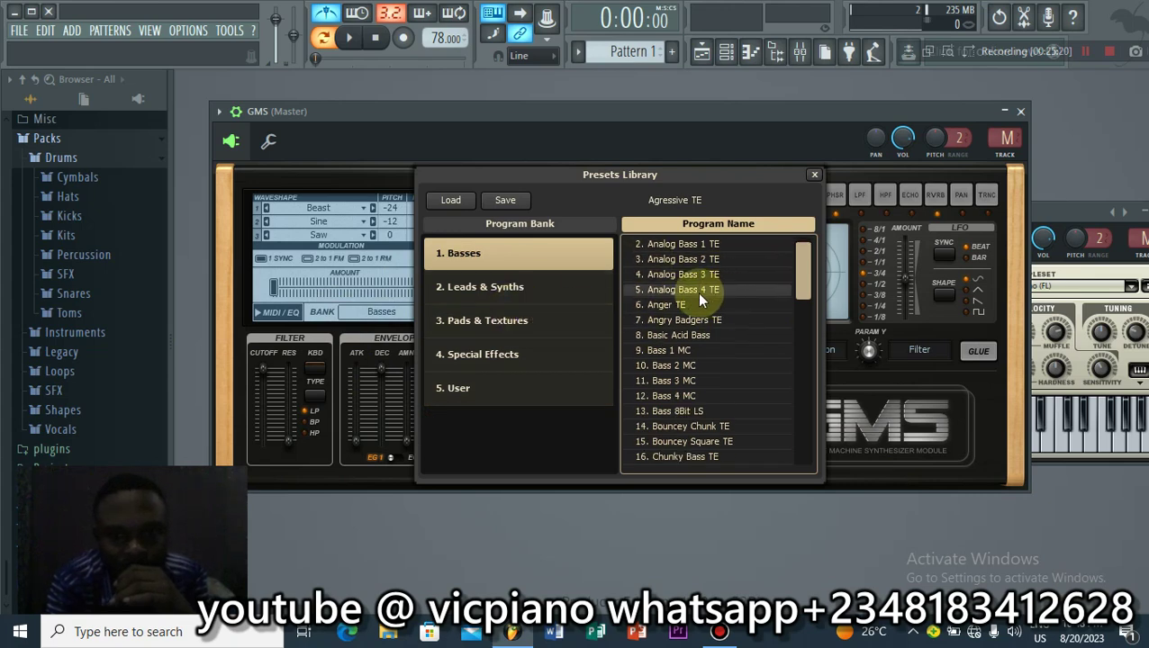
scroll(697, 292, down, 8)
click(684, 290)
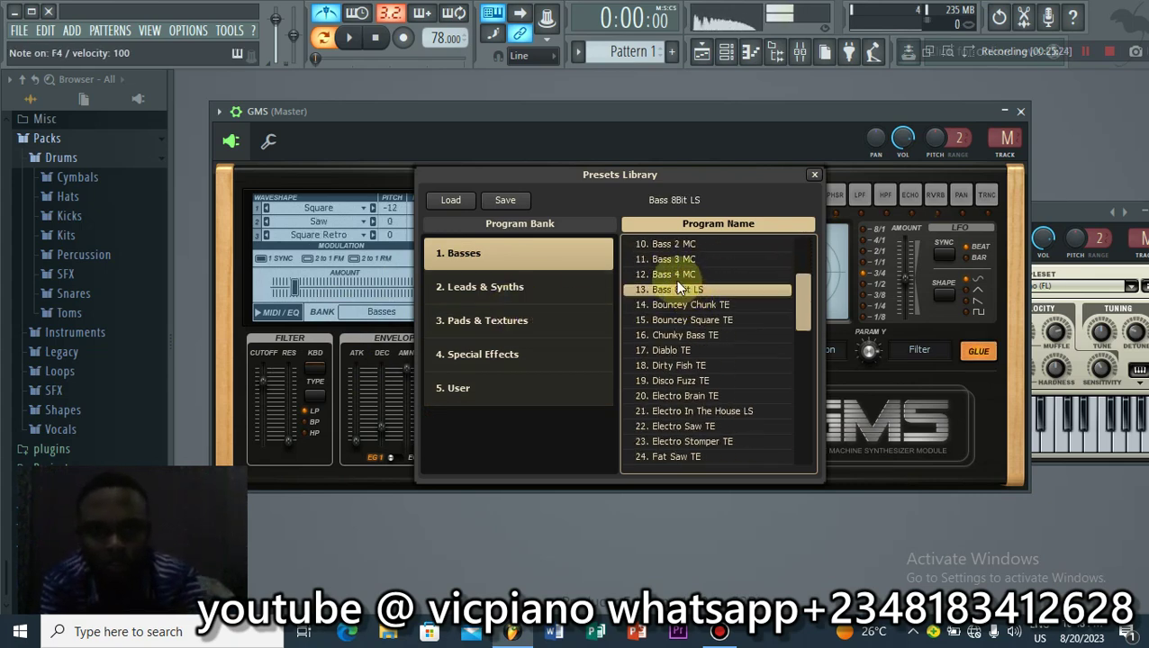
click(526, 287)
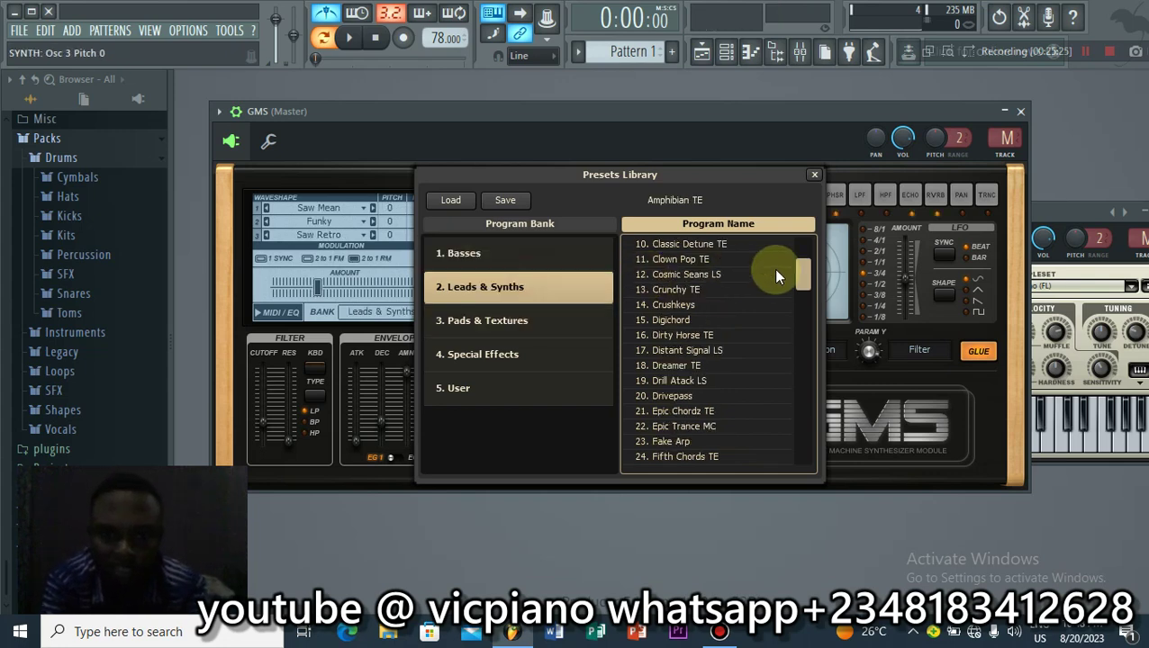
click(717, 274)
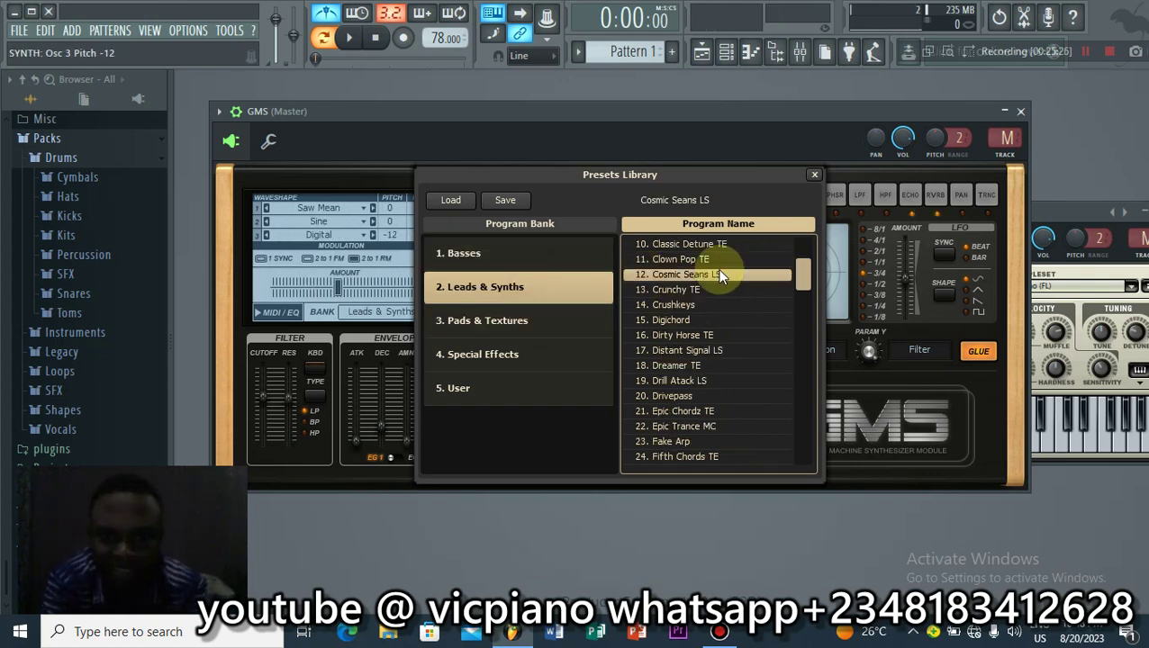
click(540, 324)
click(667, 333)
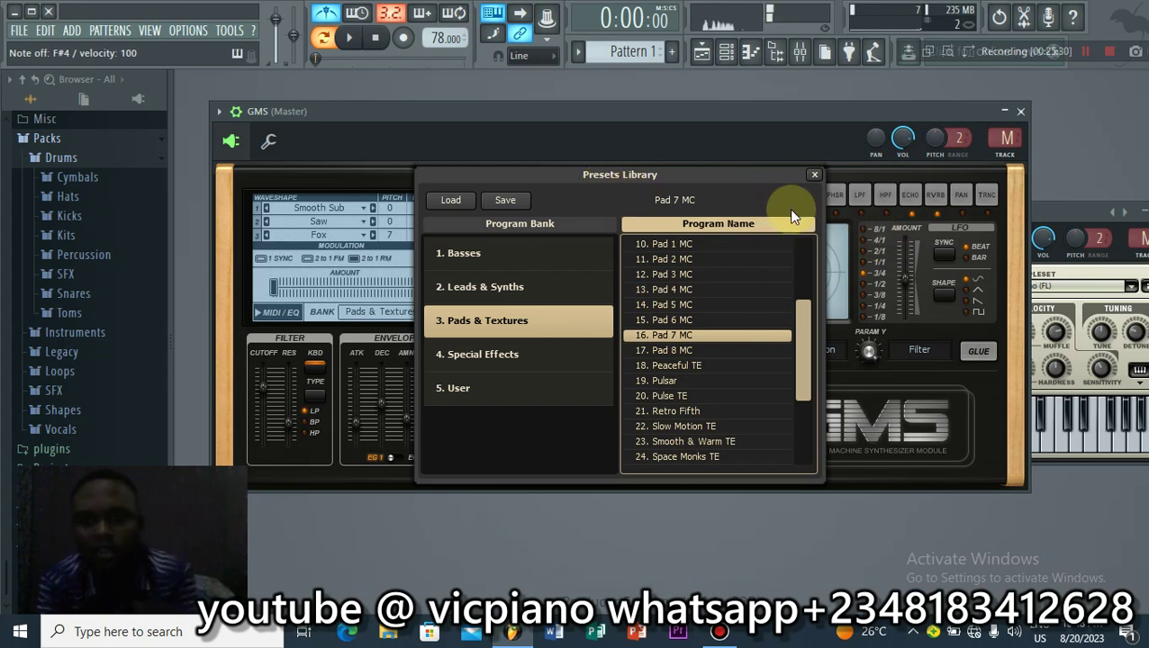
click(1016, 112)
Step: Load the Compressed Piano preset in FL Keys, play some notes and close the plugin
drag(972, 207, 585, 209)
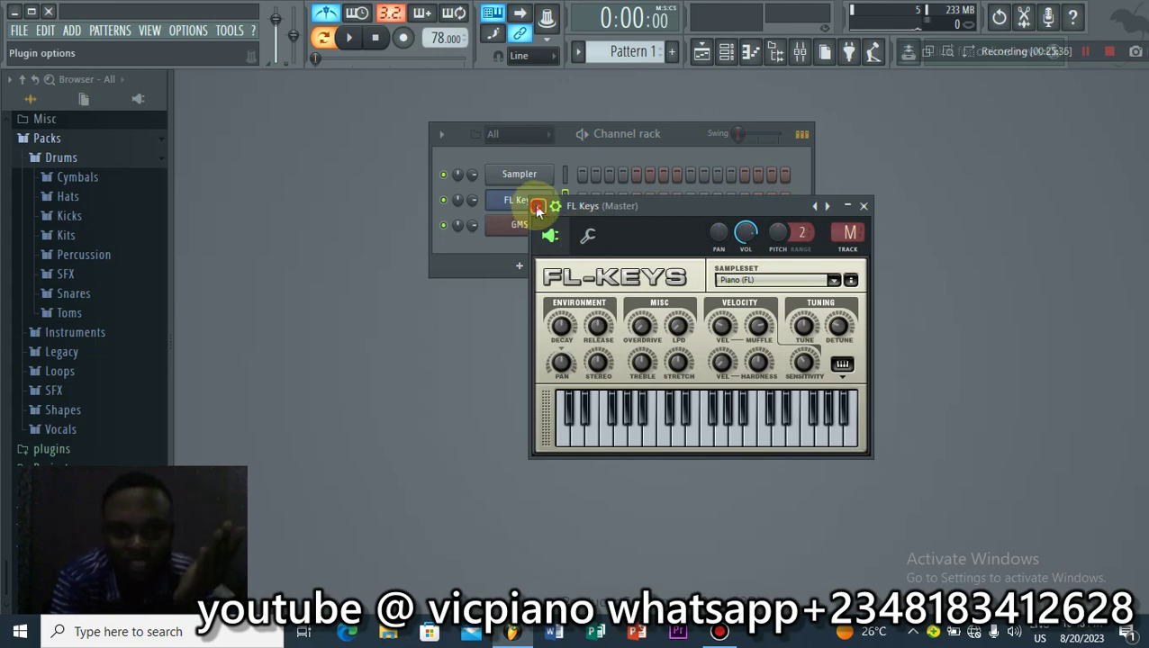
click(537, 207)
mouse_move(558, 256)
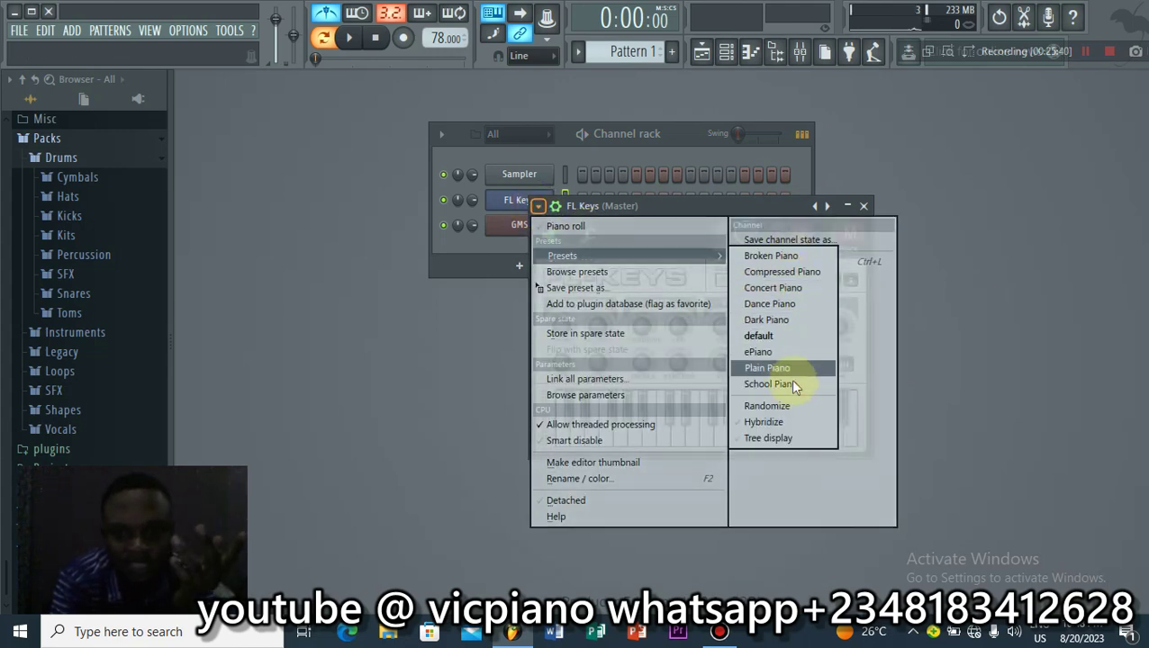
click(792, 272)
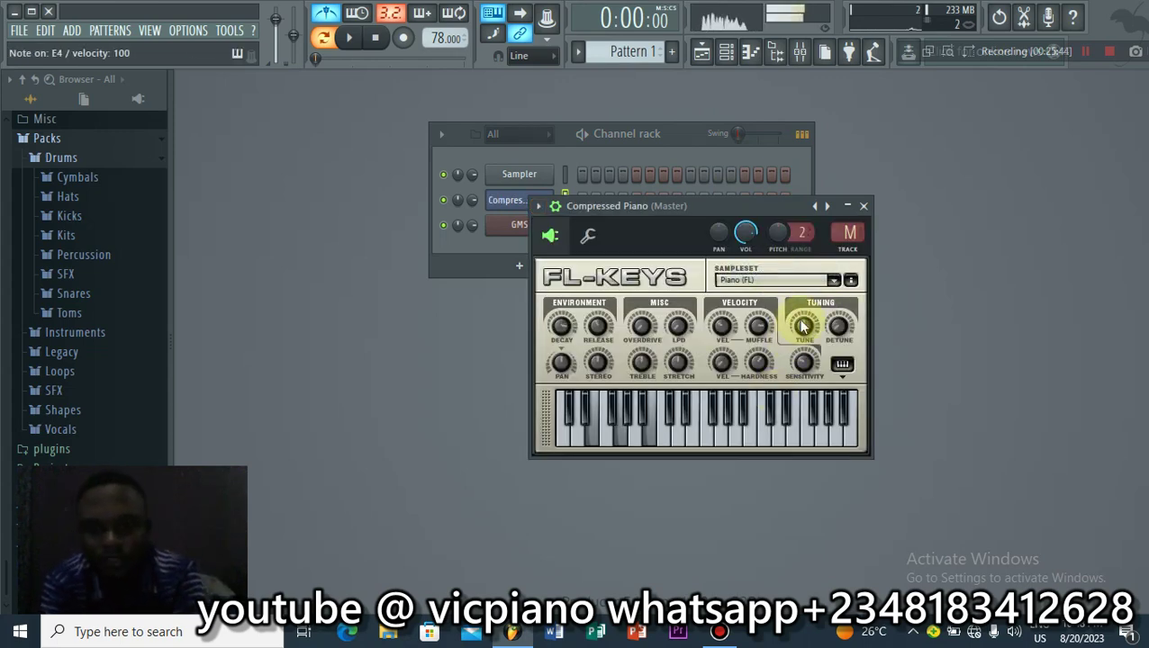
click(863, 206)
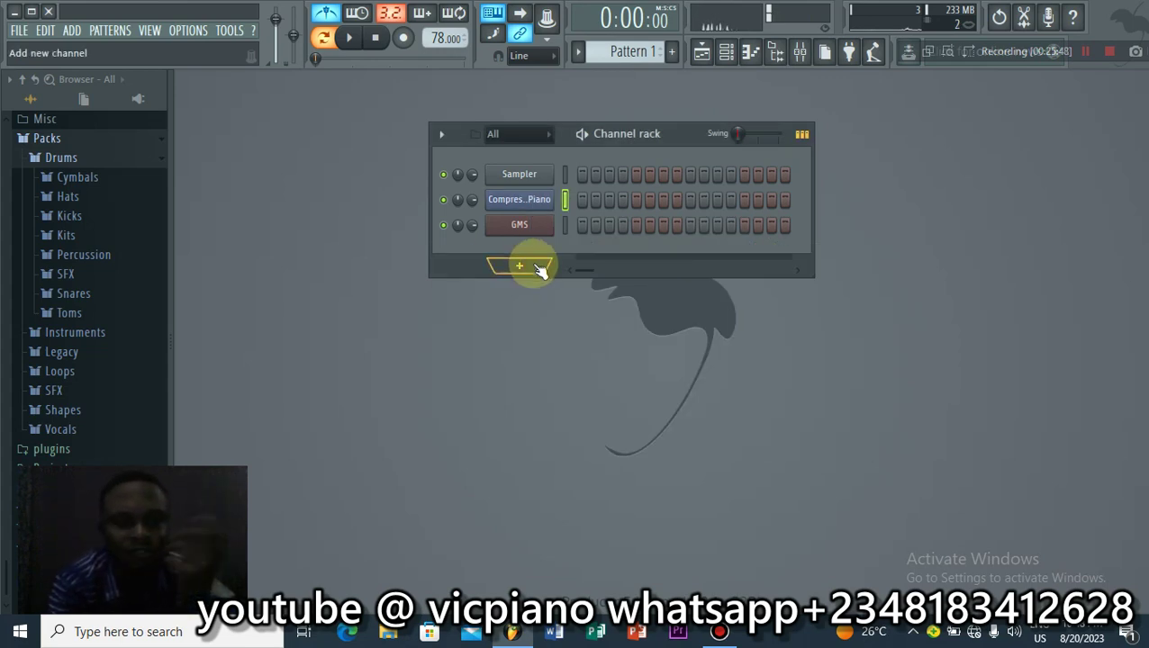
Step: Add a Harmless synth channel to the channel rack
click(534, 267)
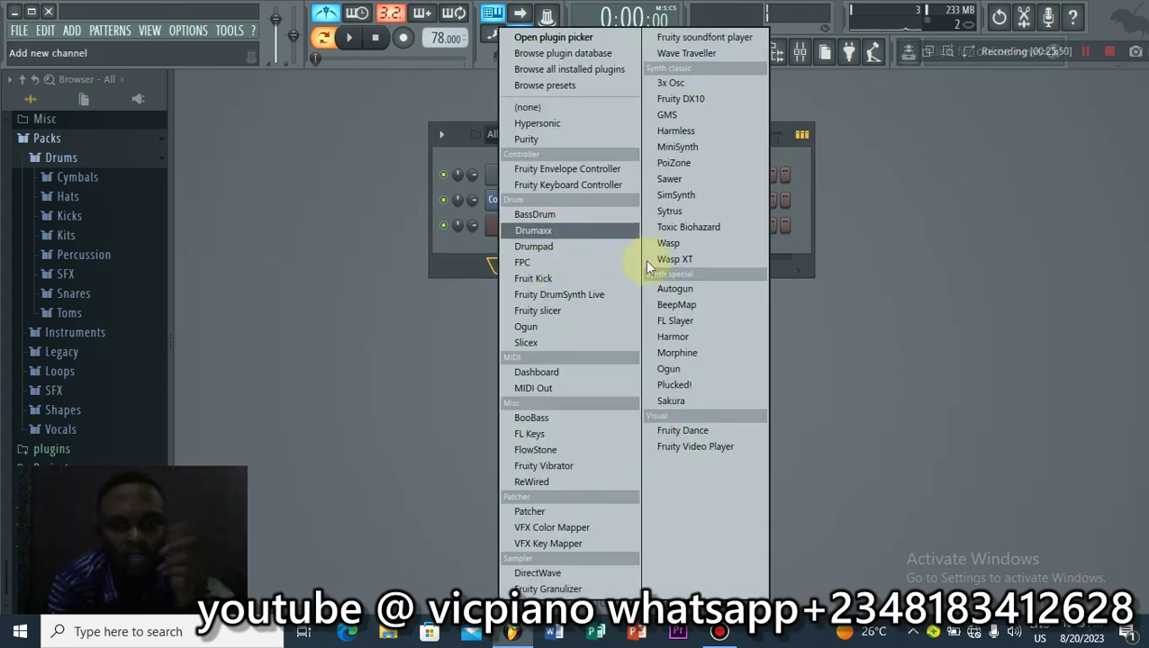
click(666, 130)
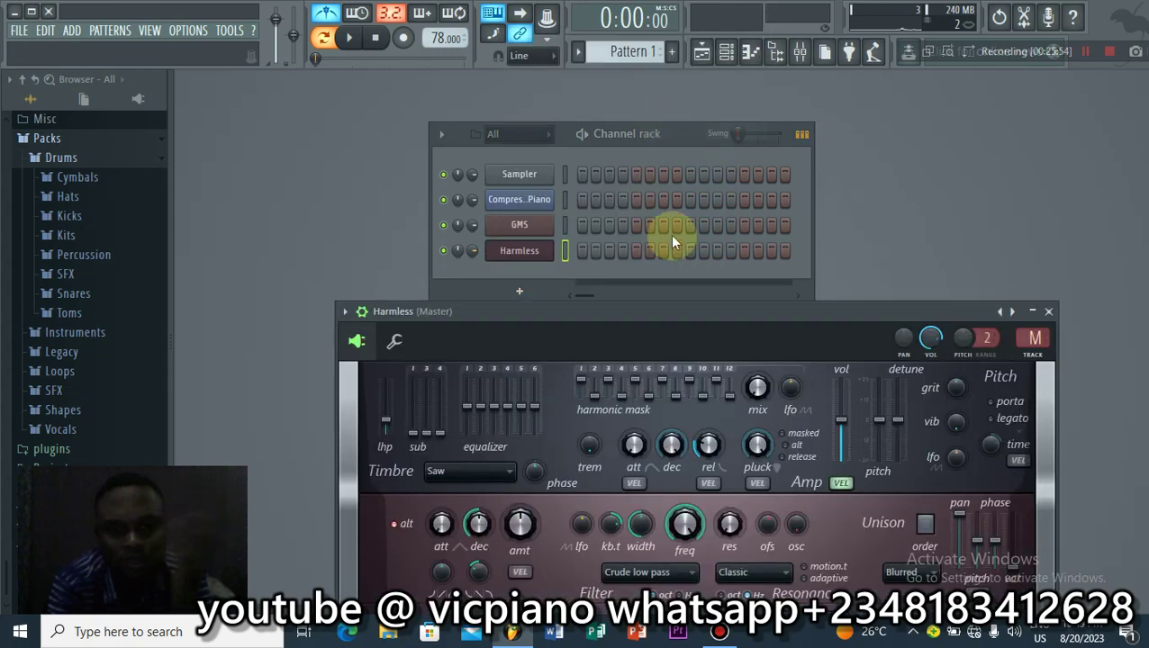
Step: Reposition the Harmless window, look through its list of presets without loading one, and close the plugin
click(669, 307)
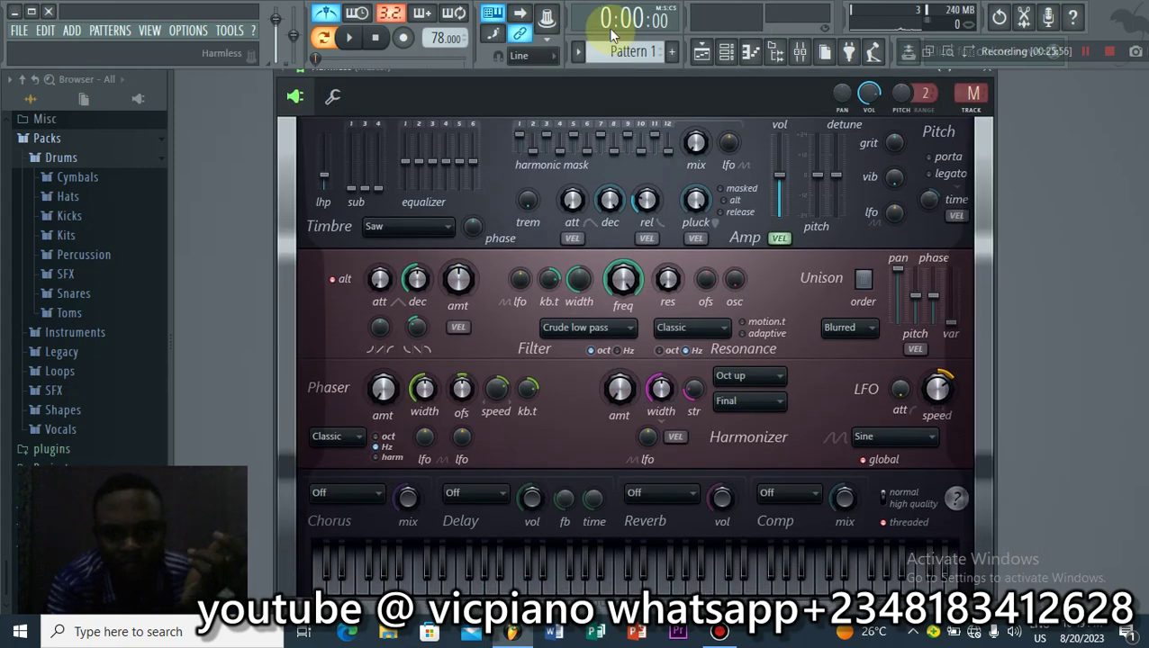
drag(534, 69, 598, 141)
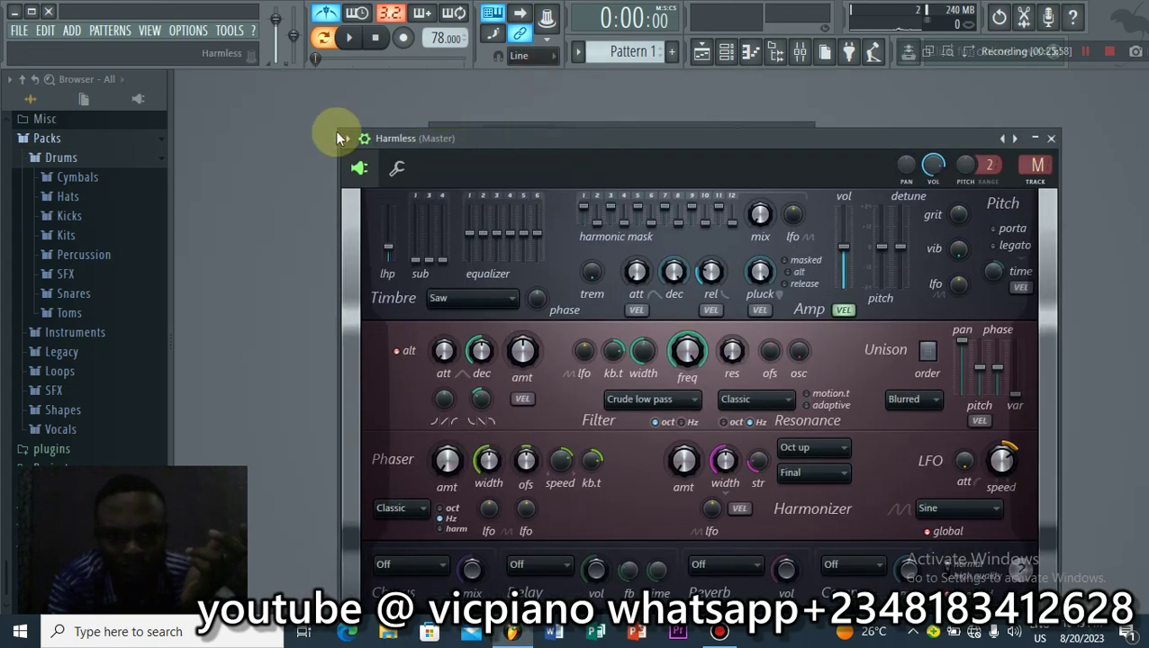
click(349, 140)
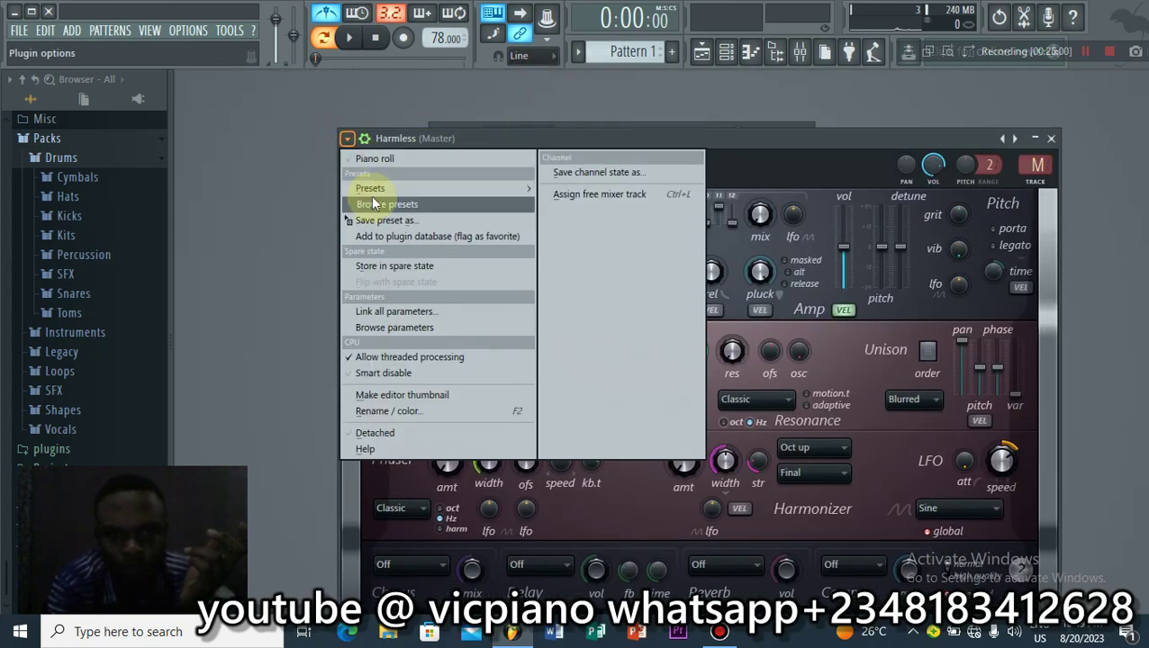
mouse_move(372, 189)
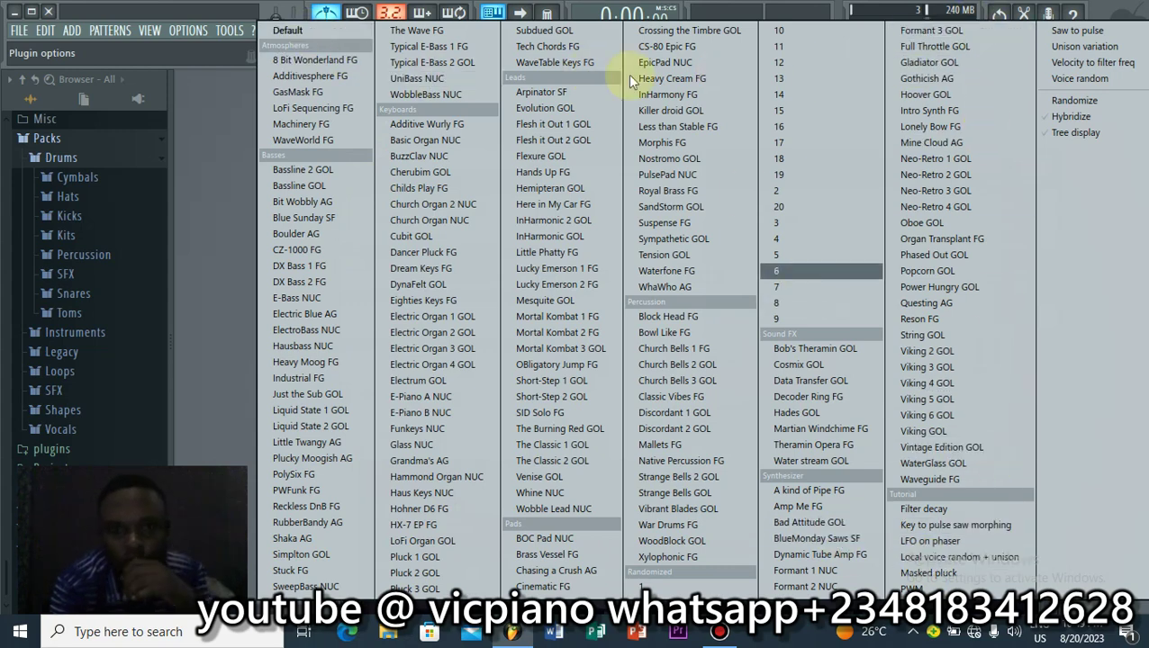
click(212, 188)
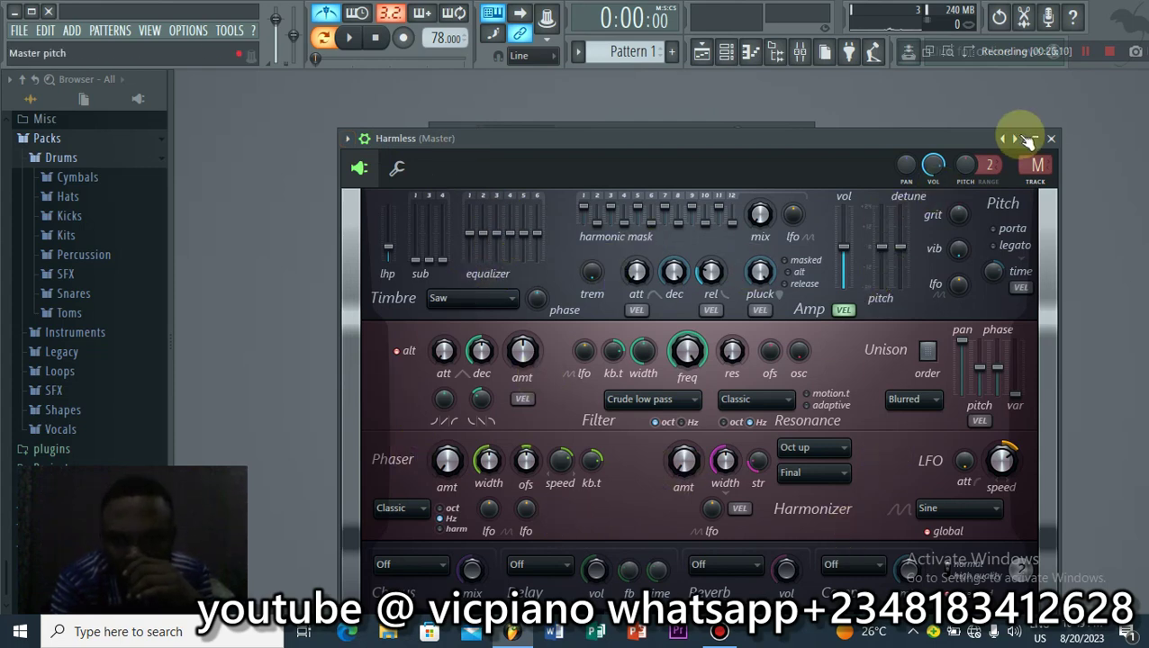
click(1052, 139)
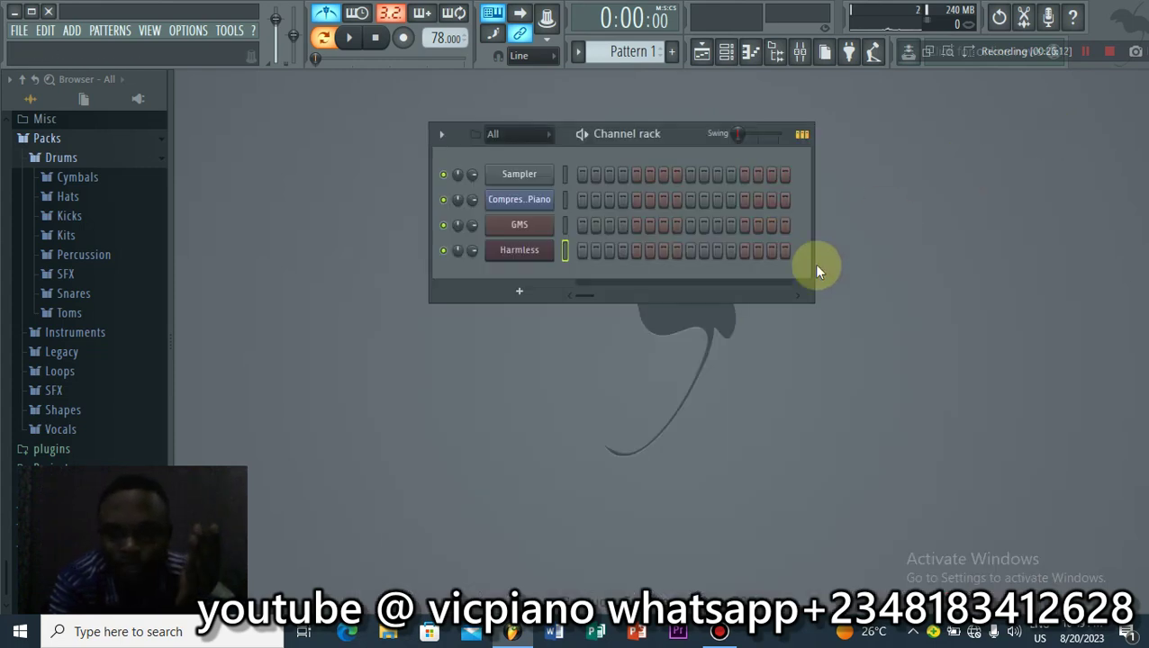
Step: Add a Sytrus synth channel to the channel rack, glance at its presets and close the plugin window
click(538, 289)
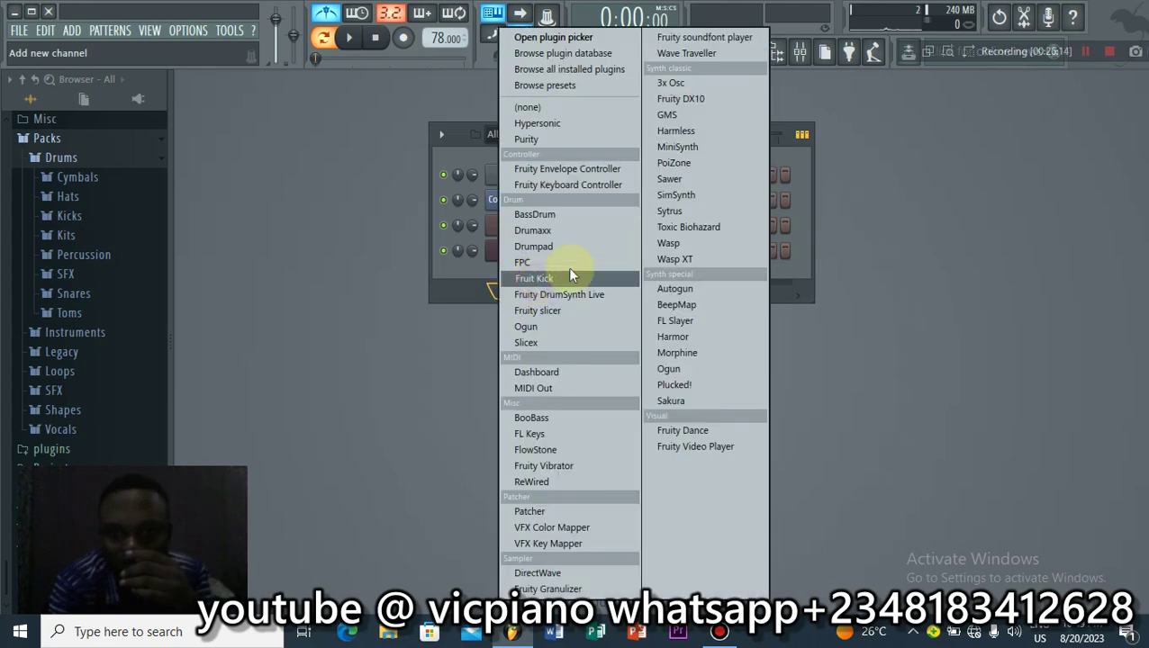
click(665, 214)
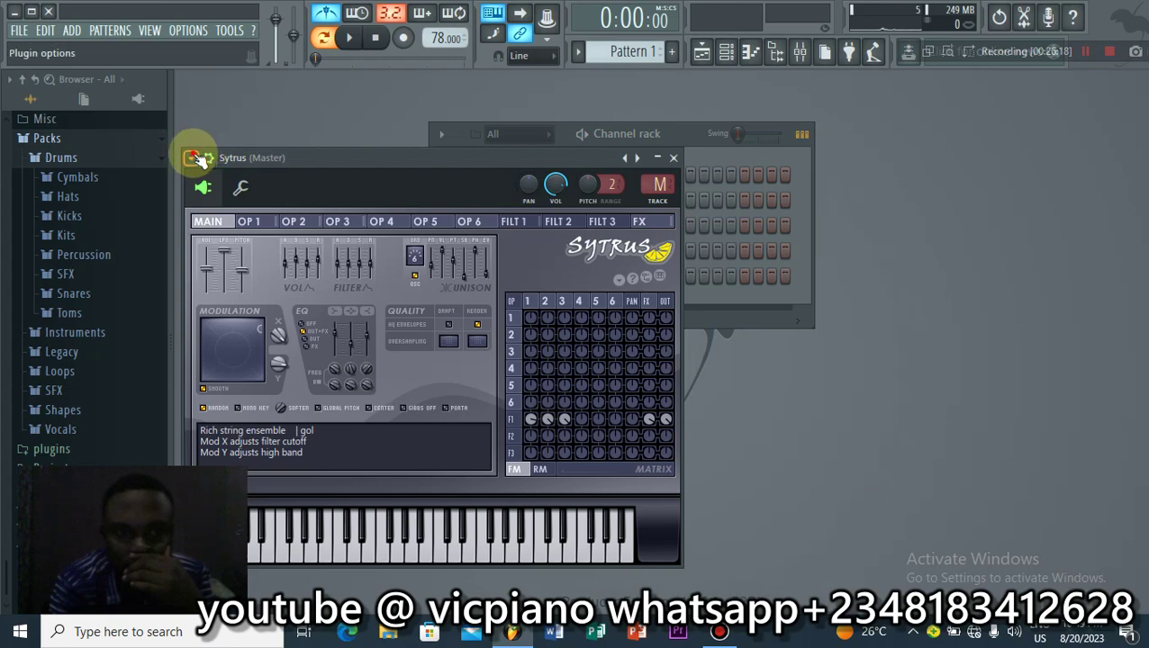
click(193, 158)
mouse_move(198, 208)
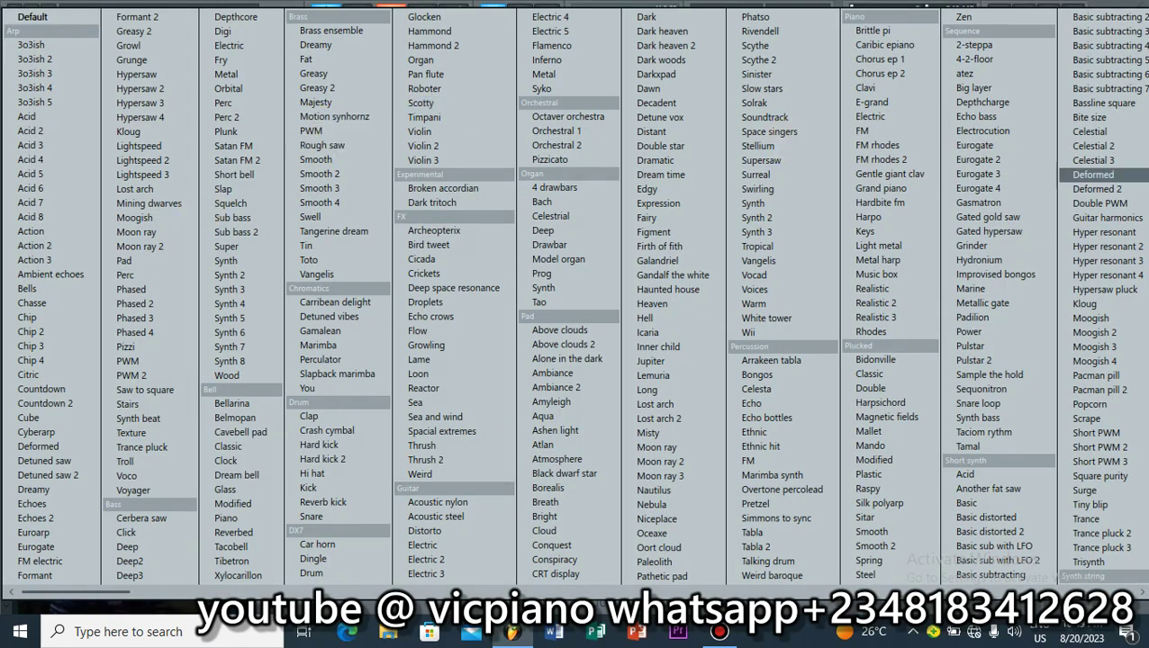
click(56, 8)
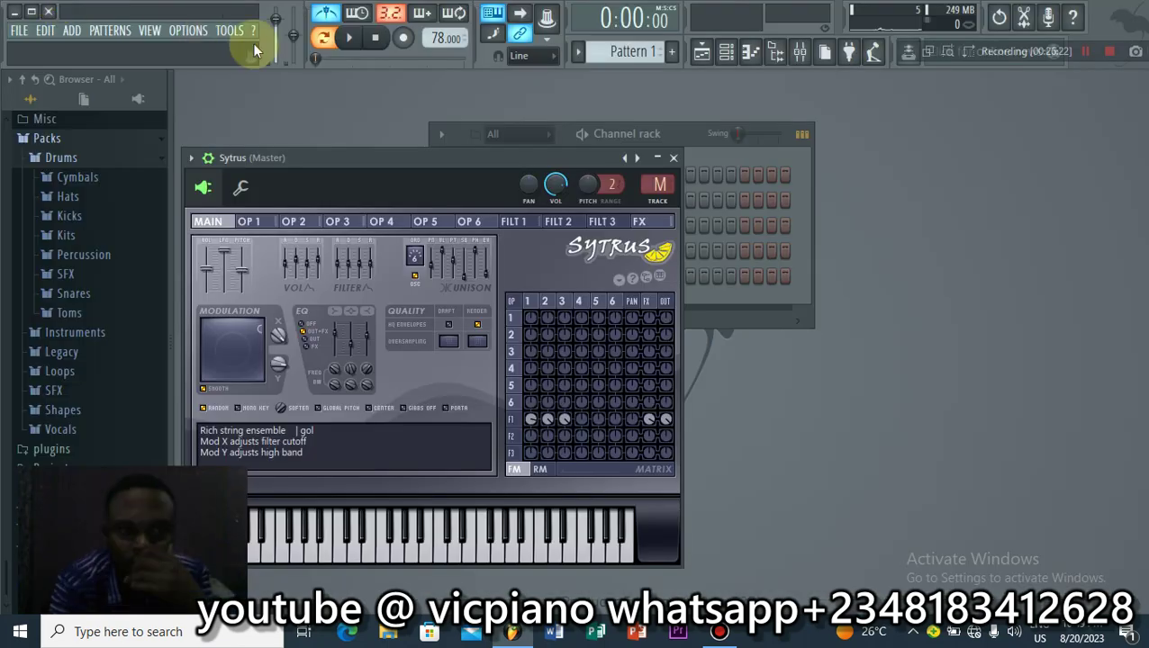
click(674, 158)
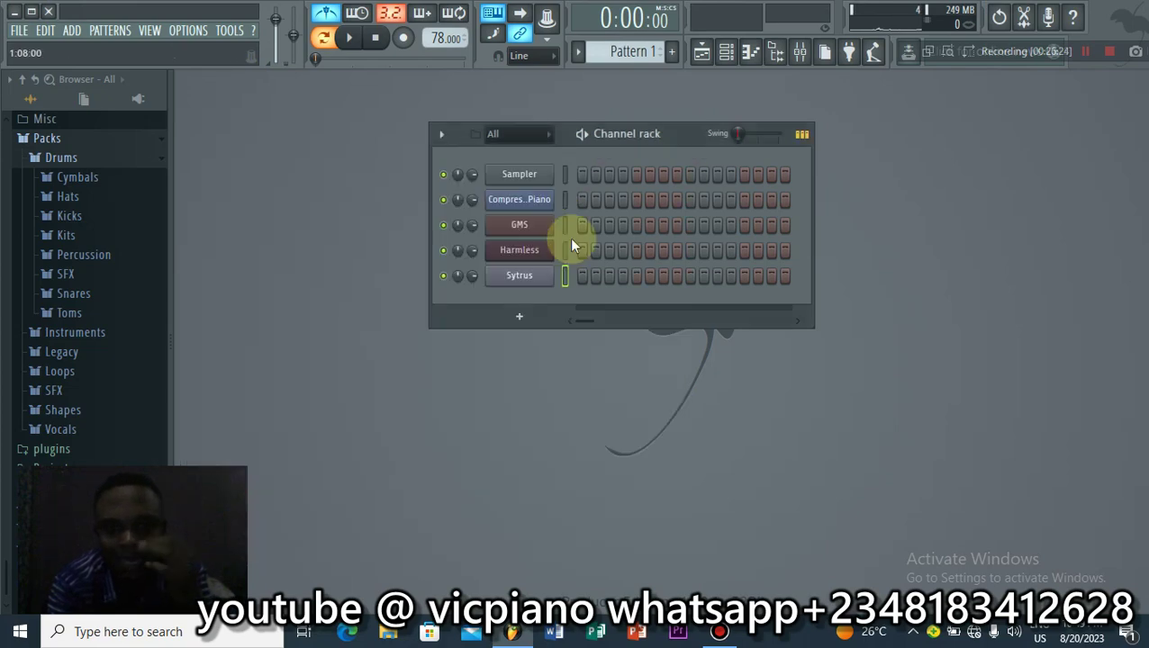
Step: Reopen Sytrus from the channel rack, examine its full preset list and close the plugin again
click(522, 273)
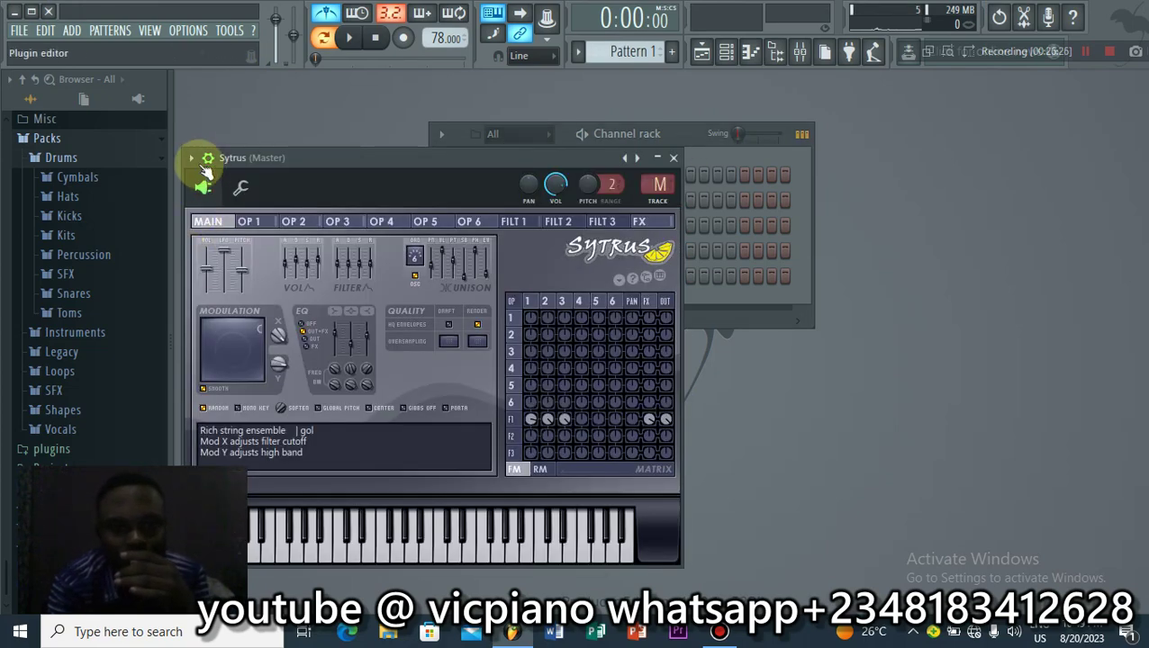
click(205, 159)
mouse_move(212, 178)
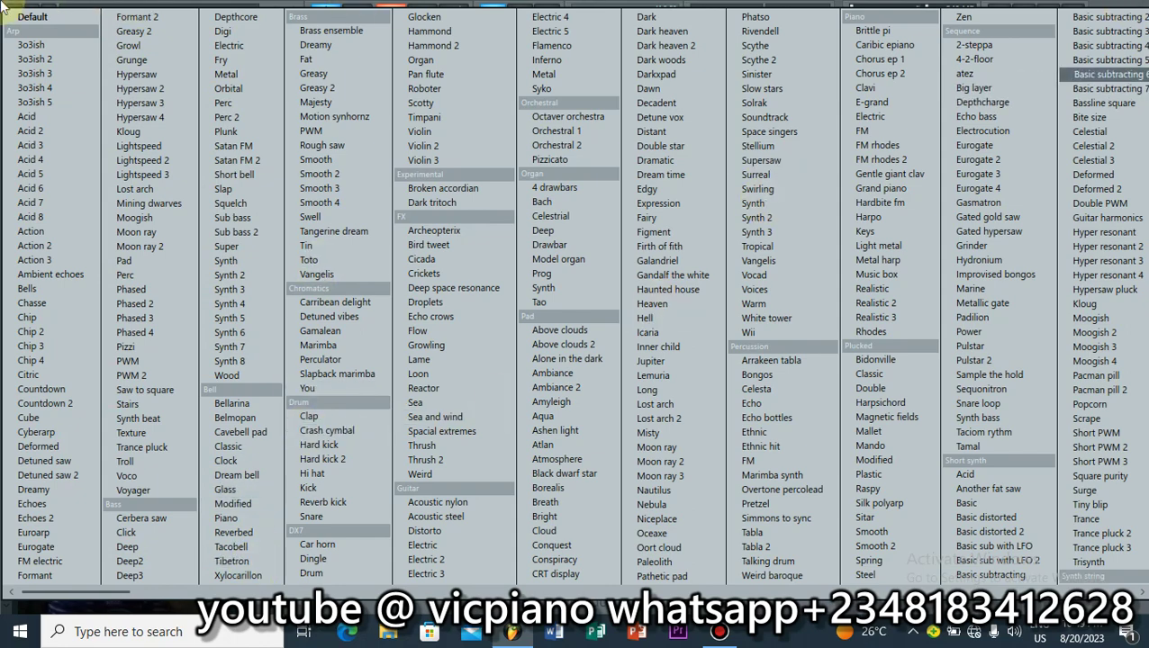
key(Escape)
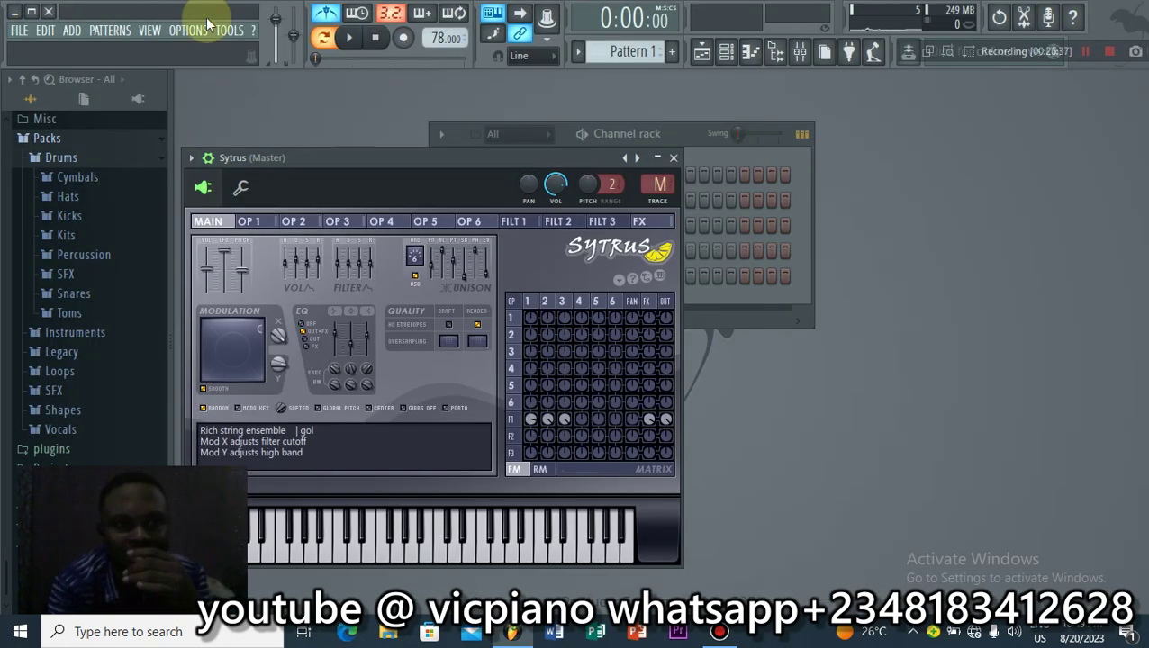
click(672, 159)
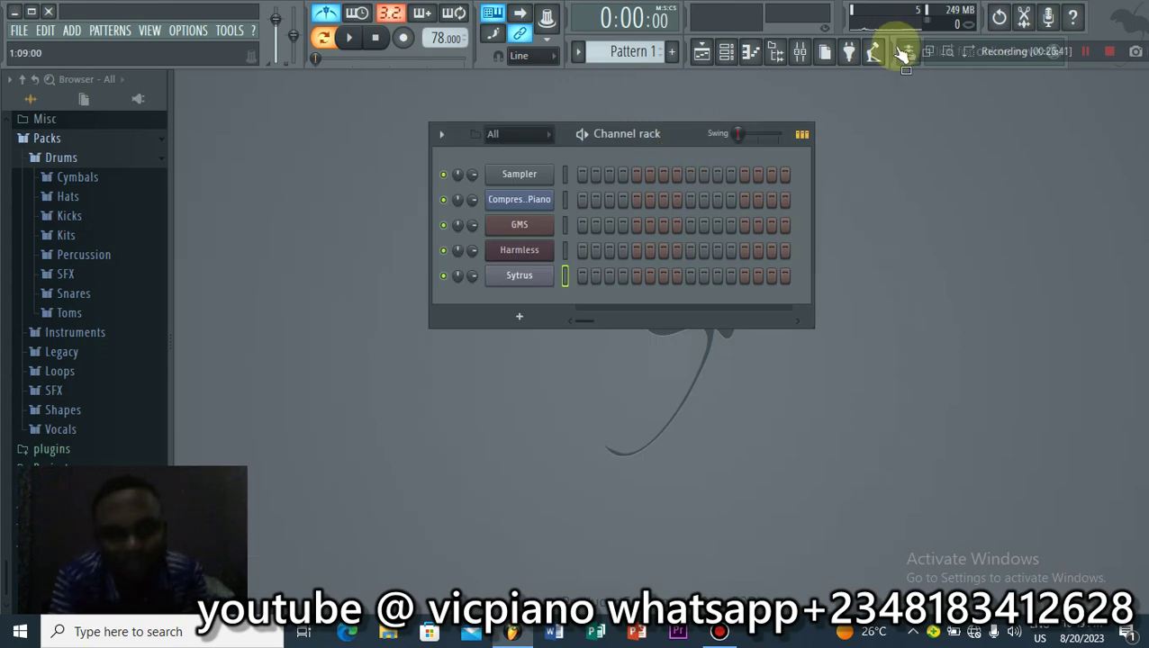
Step: Peek into the Cymbals folder, then collapse and re-expand Packs in the browser to view its drum subfolders
click(78, 178)
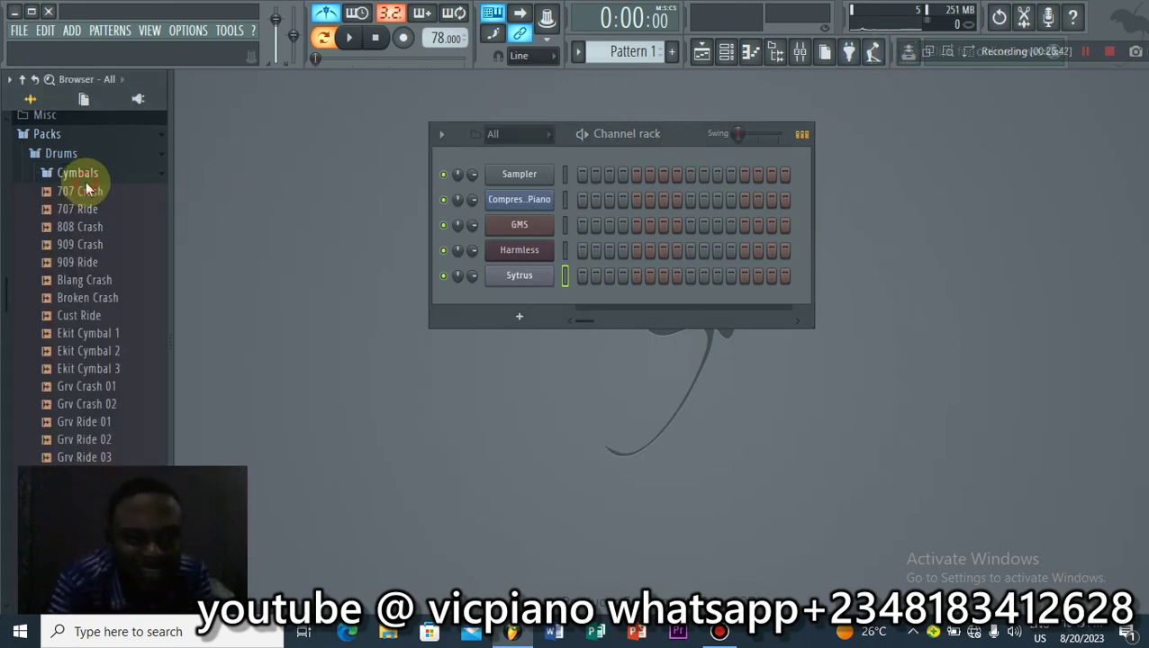
click(90, 180)
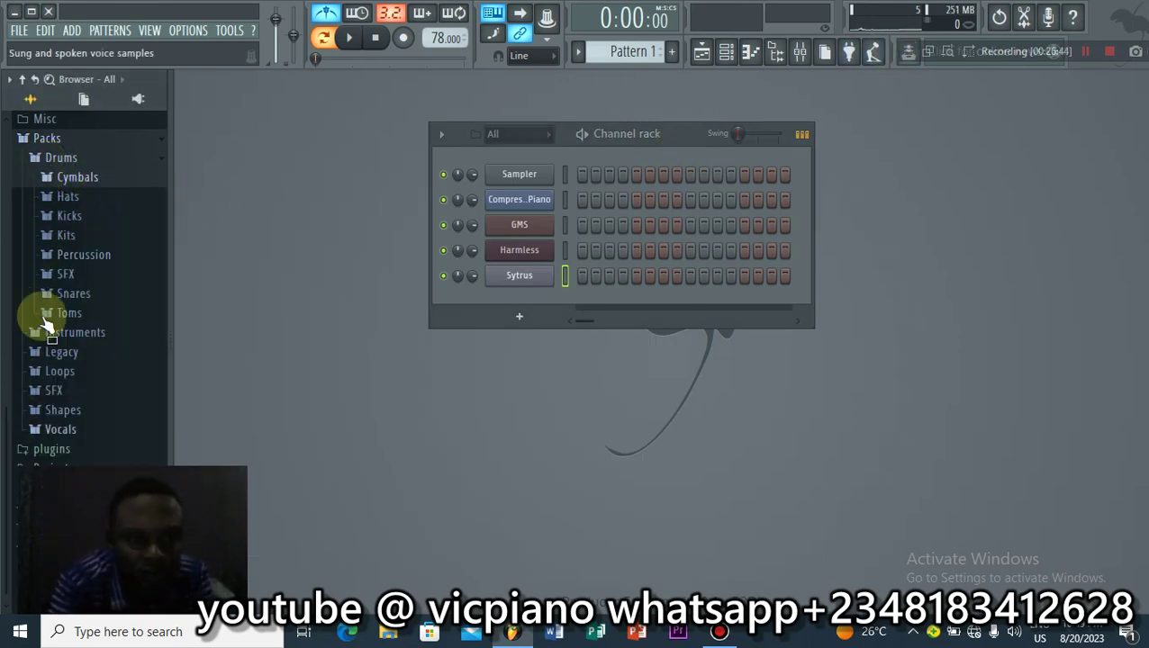
click(49, 141)
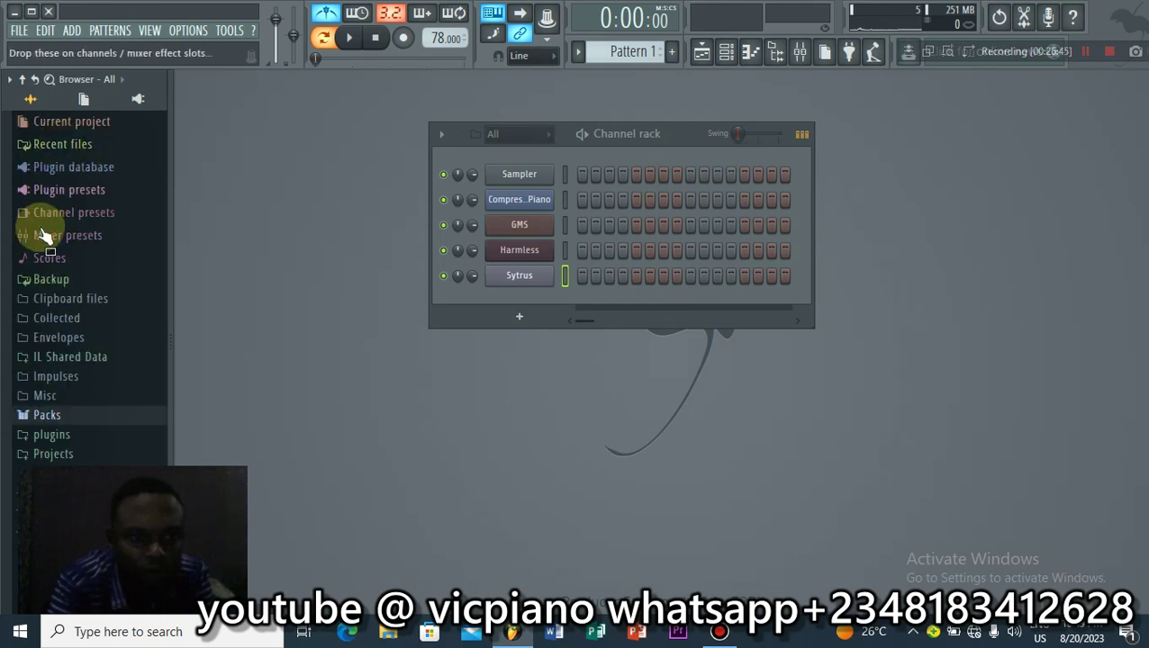
click(49, 416)
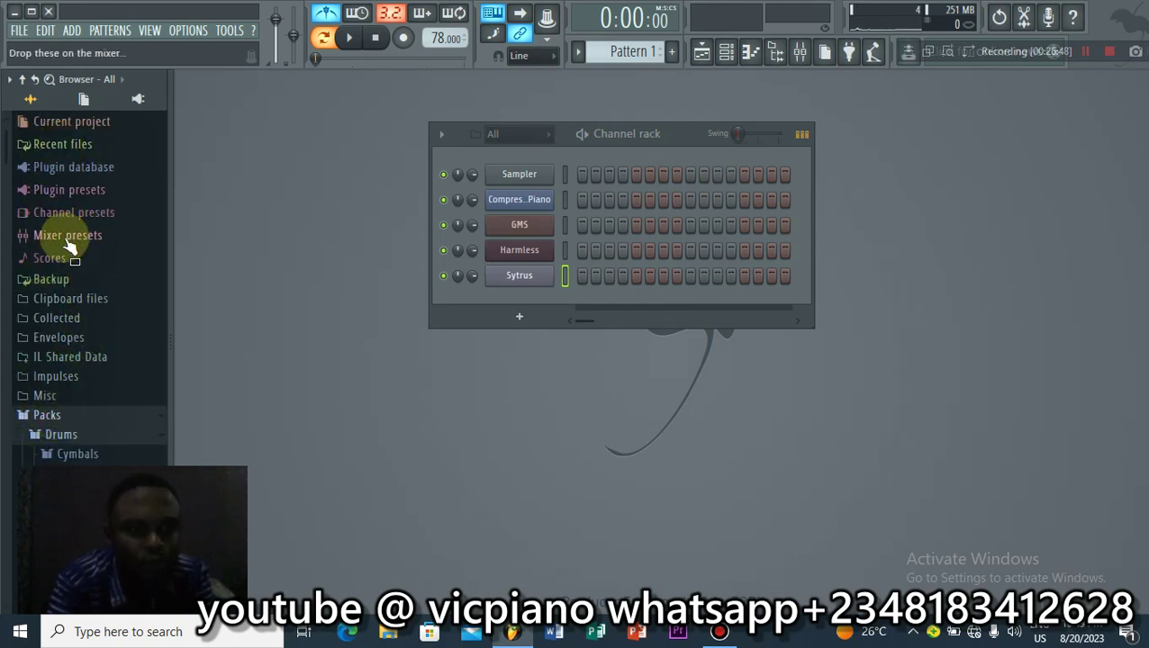
scroll(63, 284, down, 3)
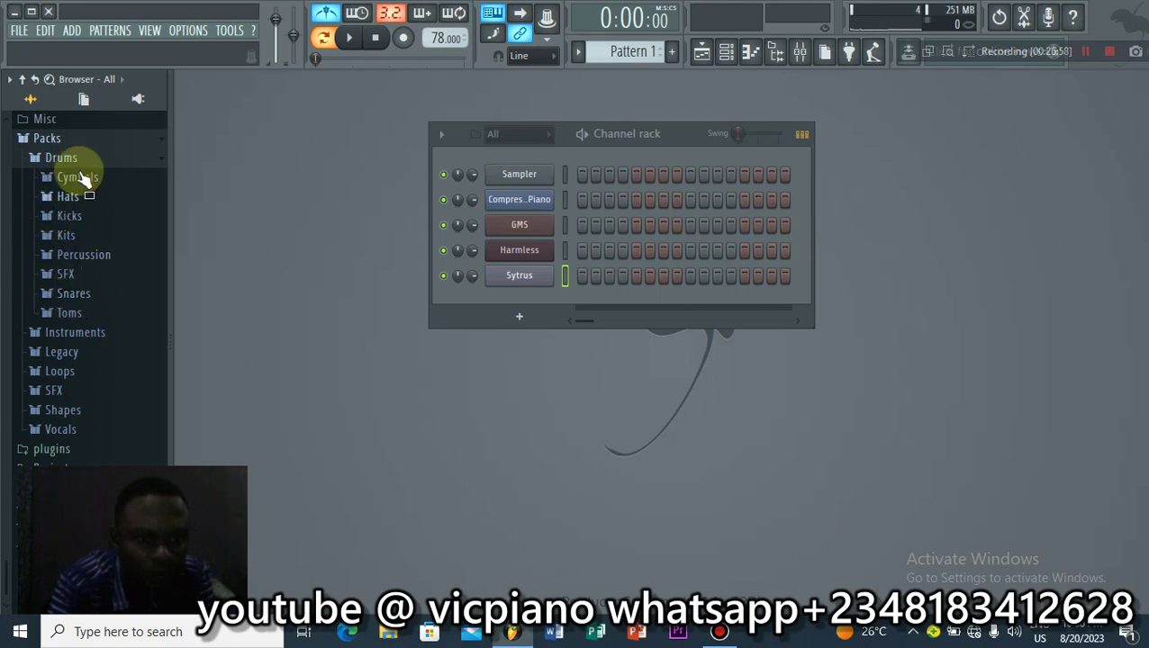
Step: Audition the 808 Crash and 909 Crash samples in the Cymbals folder, look through the remaining cymbals and collapse the folder
click(81, 177)
click(83, 227)
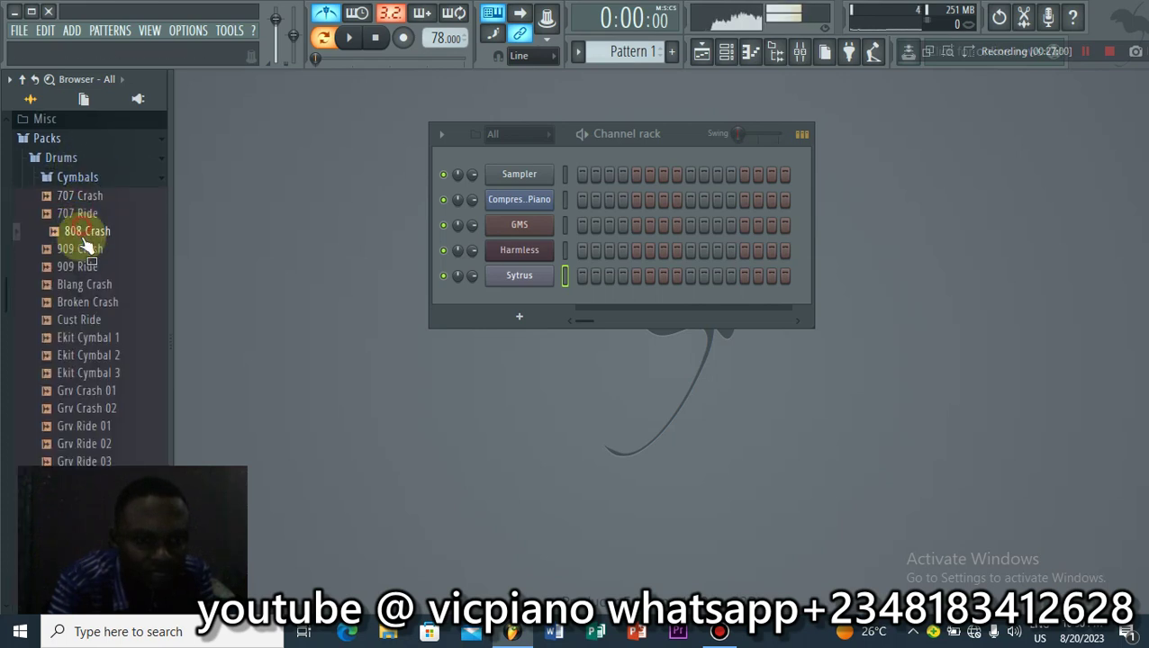
click(83, 245)
scroll(78, 263, down, 2)
scroll(78, 263, down, 5)
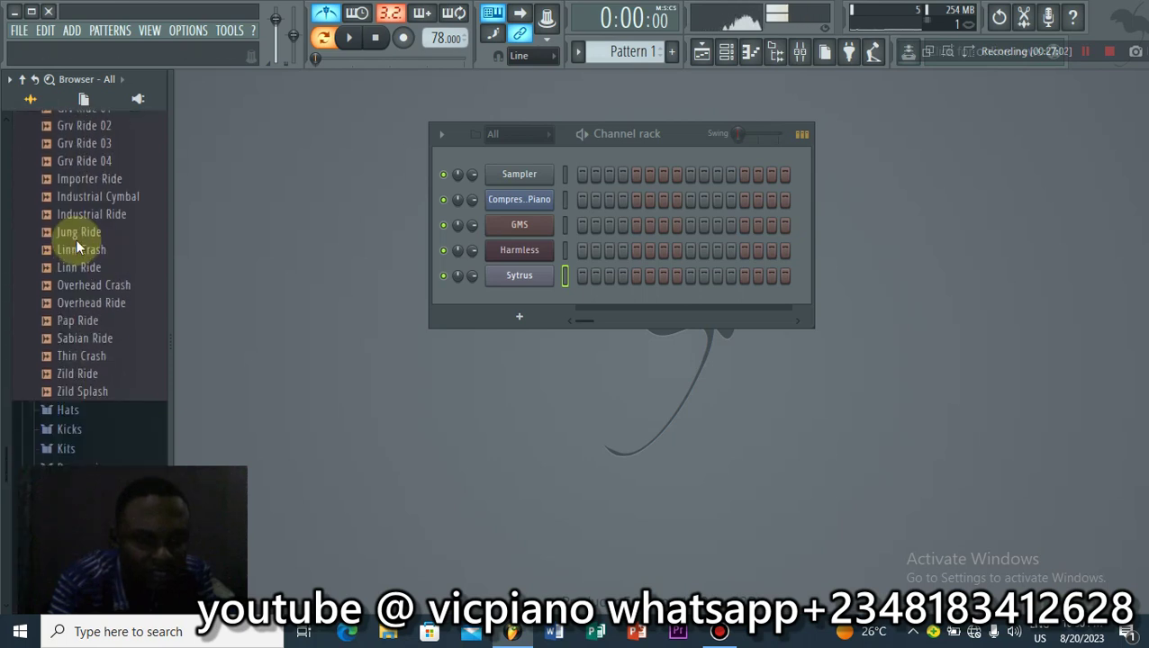
scroll(105, 372, up, 10)
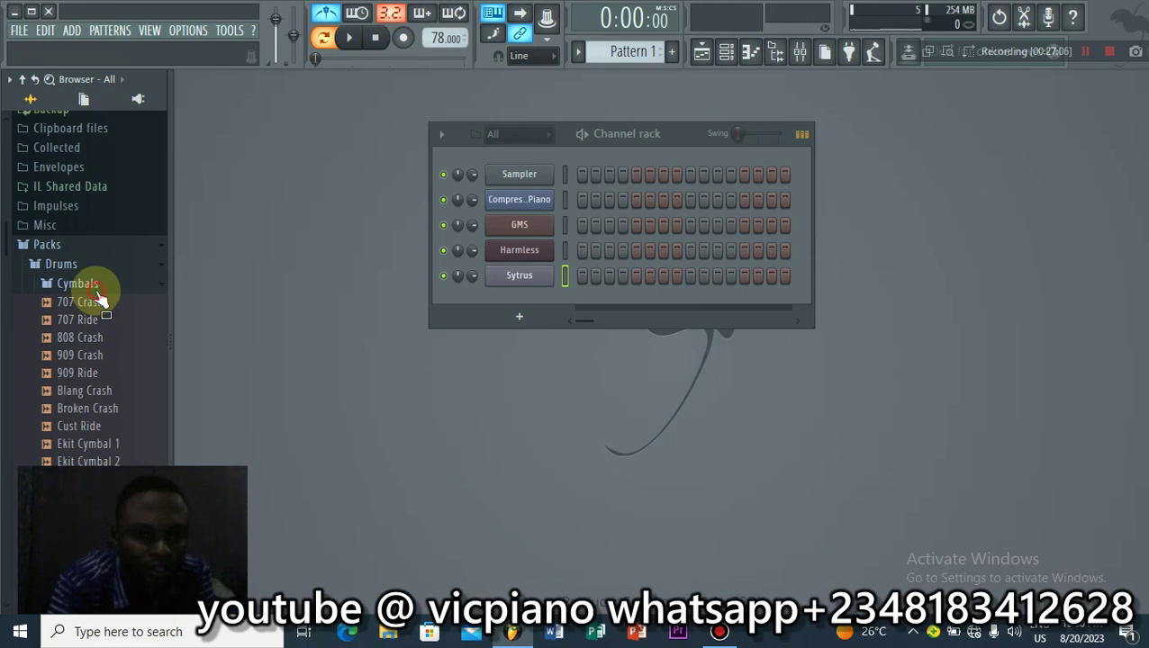
click(93, 288)
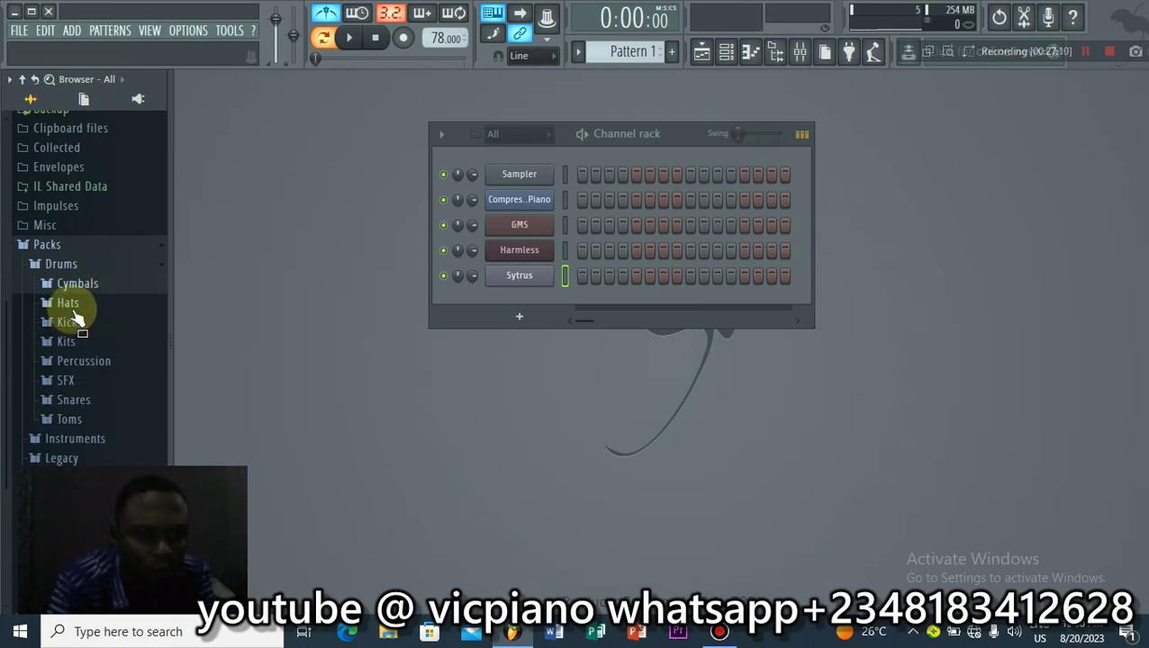
Step: Audition the 909 CH 2, 909 OH, AMX CH 2 and Bracke CH 1 samples in the Hats folder and collapse it
click(70, 306)
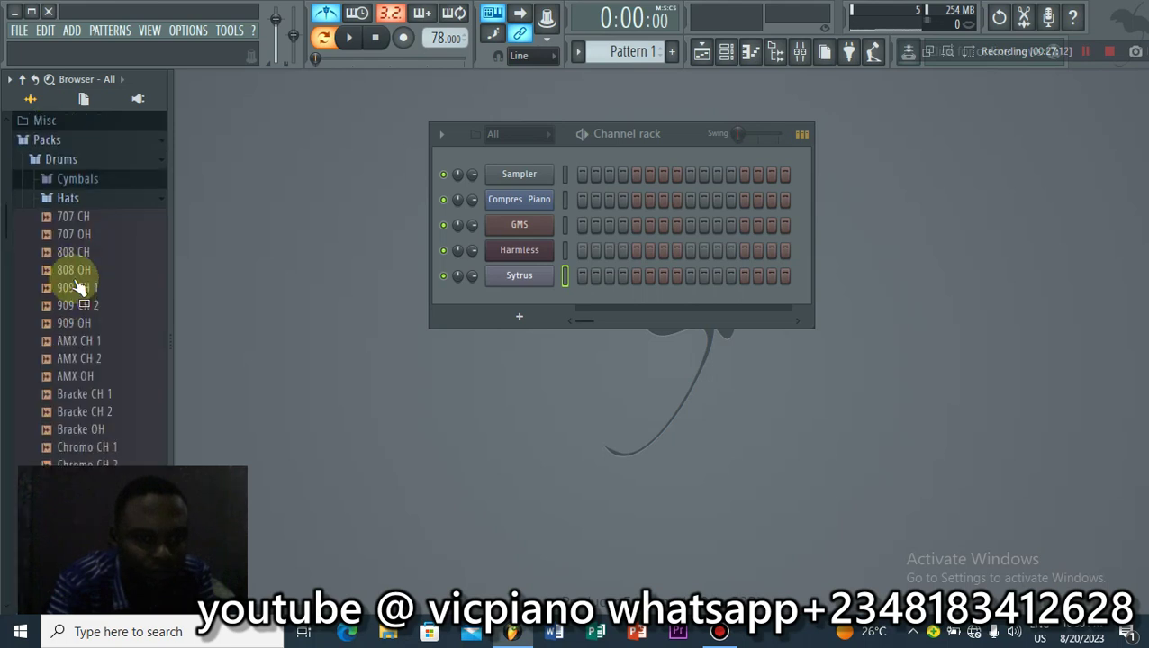
click(84, 303)
click(82, 321)
click(81, 356)
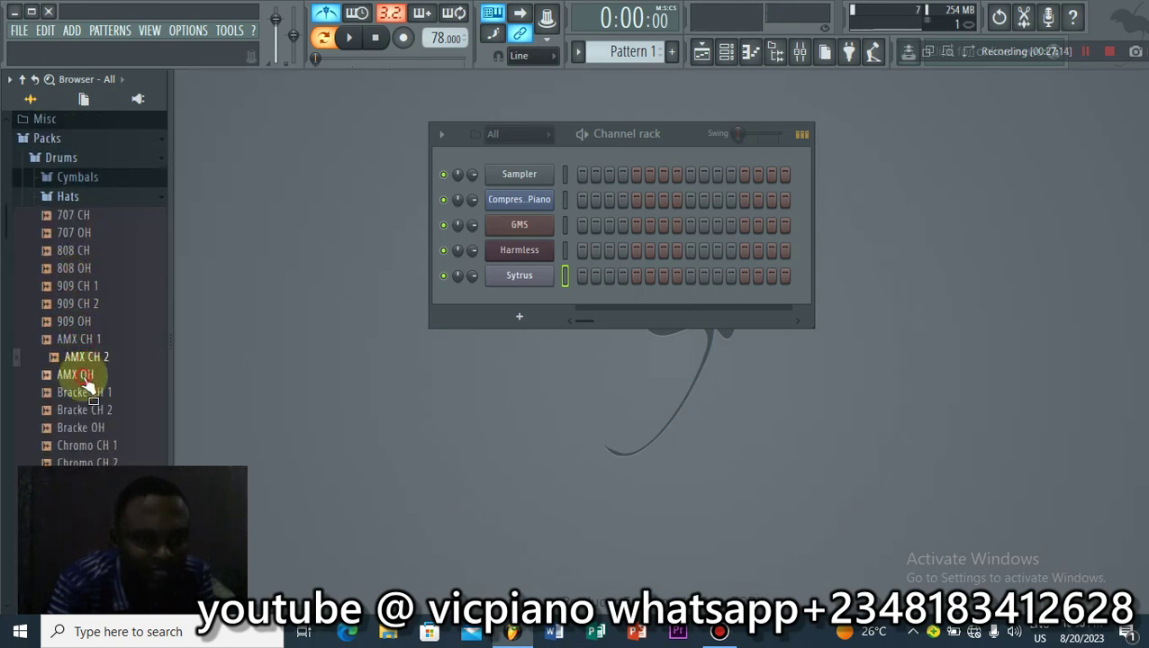
click(83, 391)
click(65, 199)
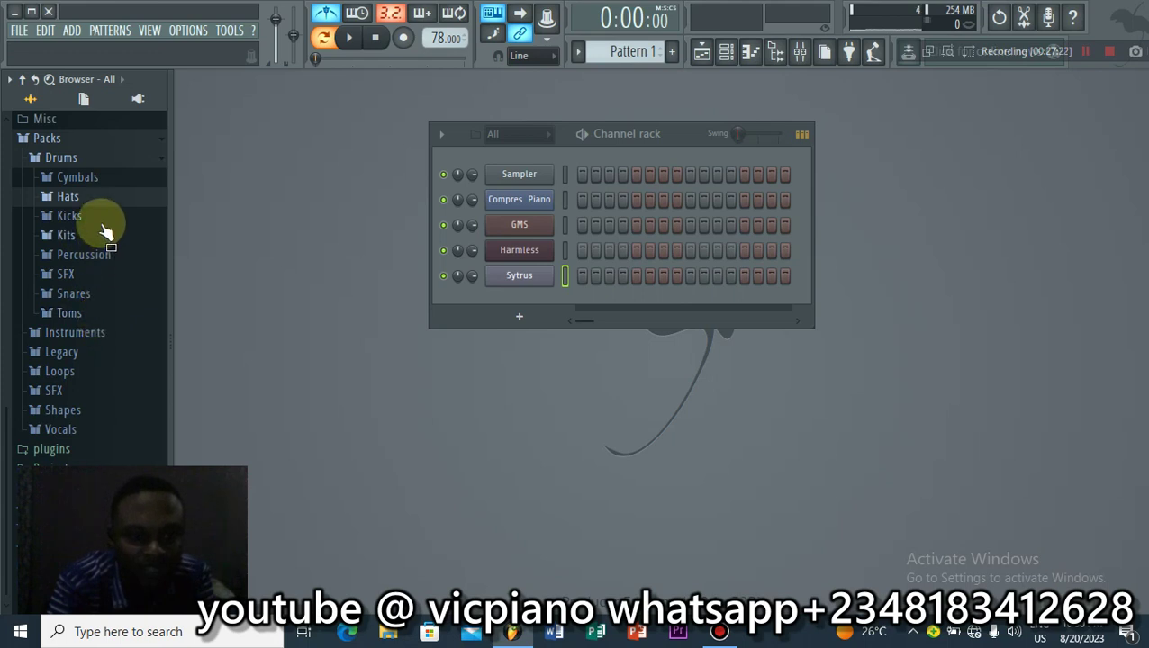
Step: Expand the plugins folder in the browser down to the Drums subfolder of BATTERY 4
click(77, 450)
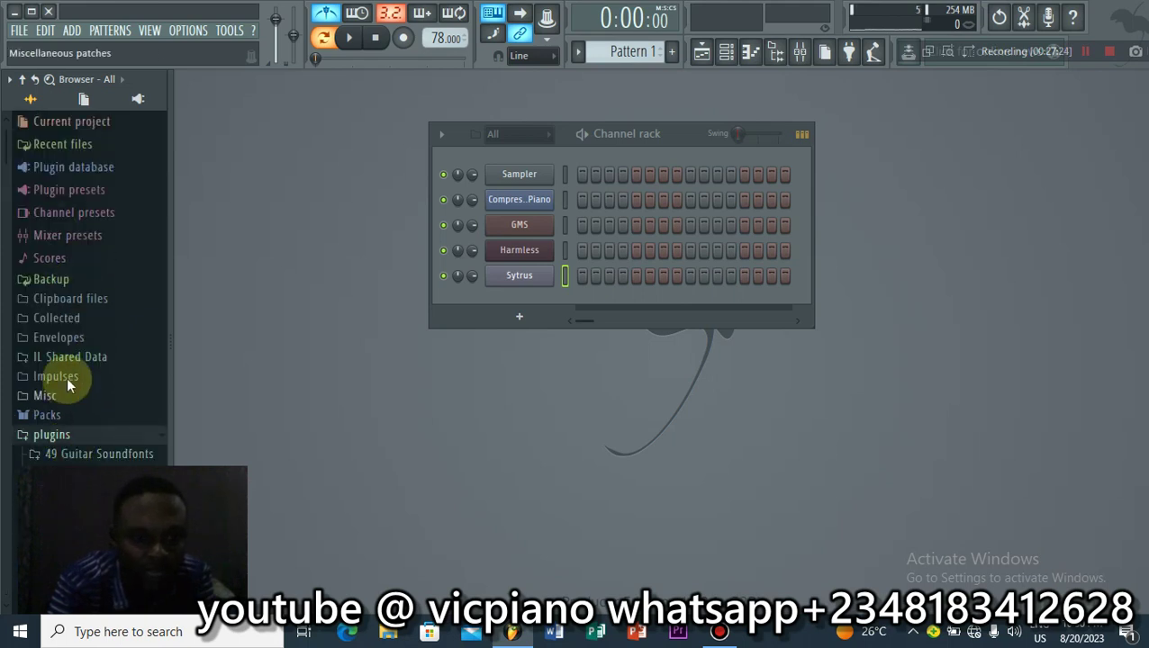
scroll(67, 377, down, 3)
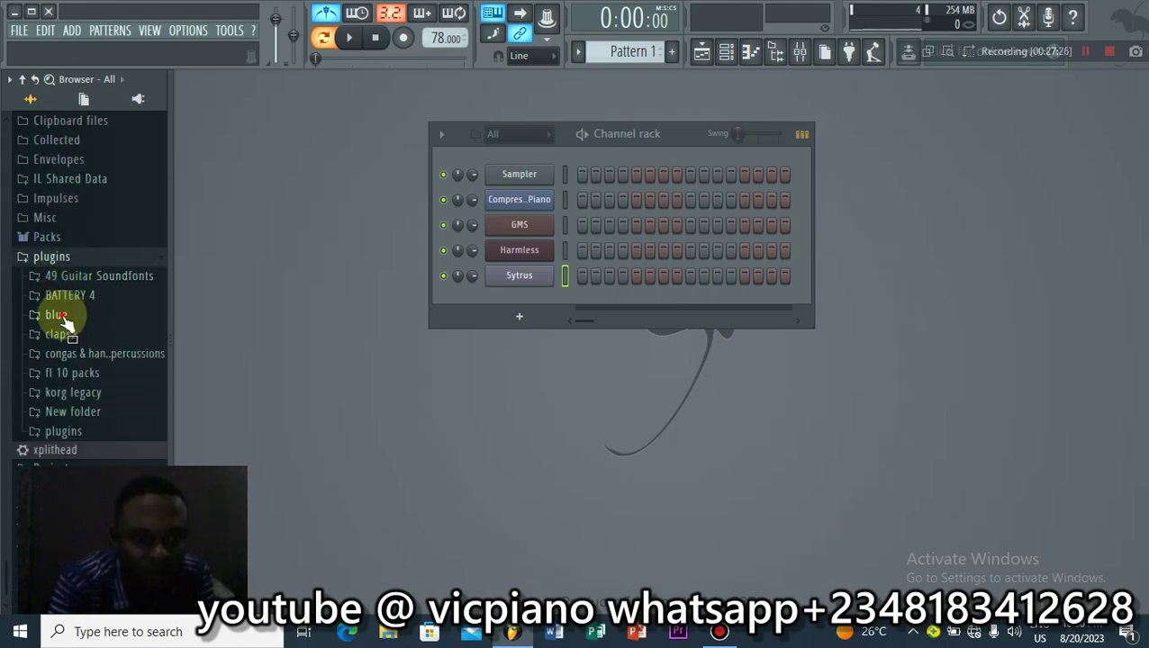
click(61, 316)
click(63, 297)
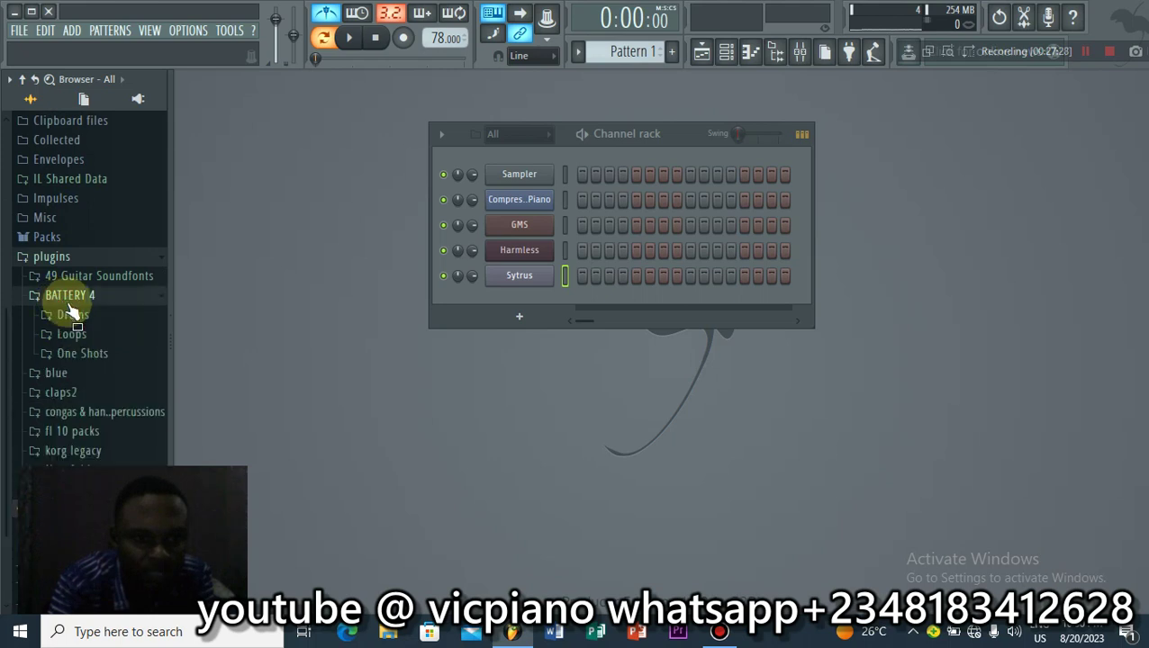
click(72, 313)
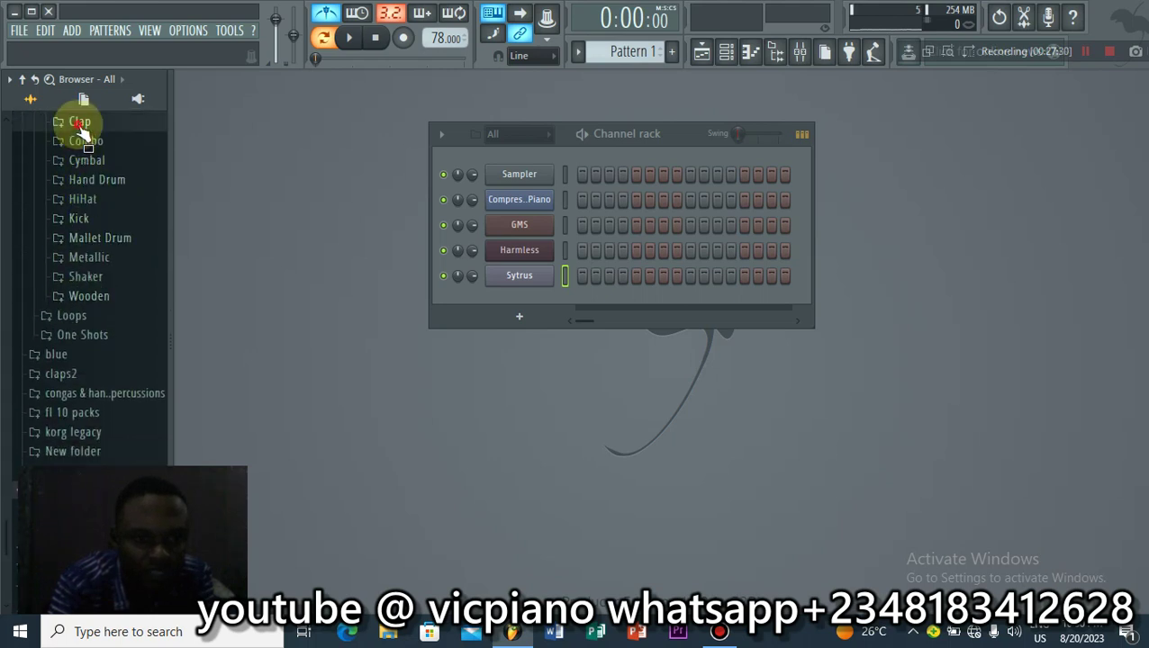
Step: Open the Clap folder in the BATTERY 4 drums and look through its samples to the end
click(79, 125)
scroll(78, 125, down, 10)
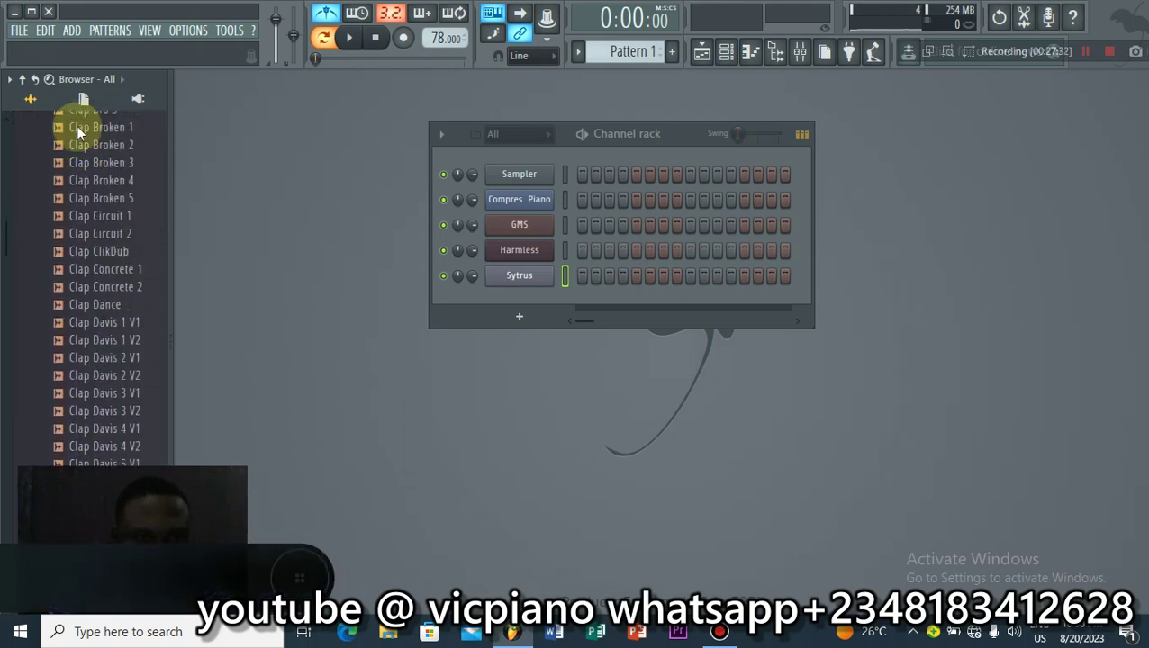
scroll(76, 128, down, 15)
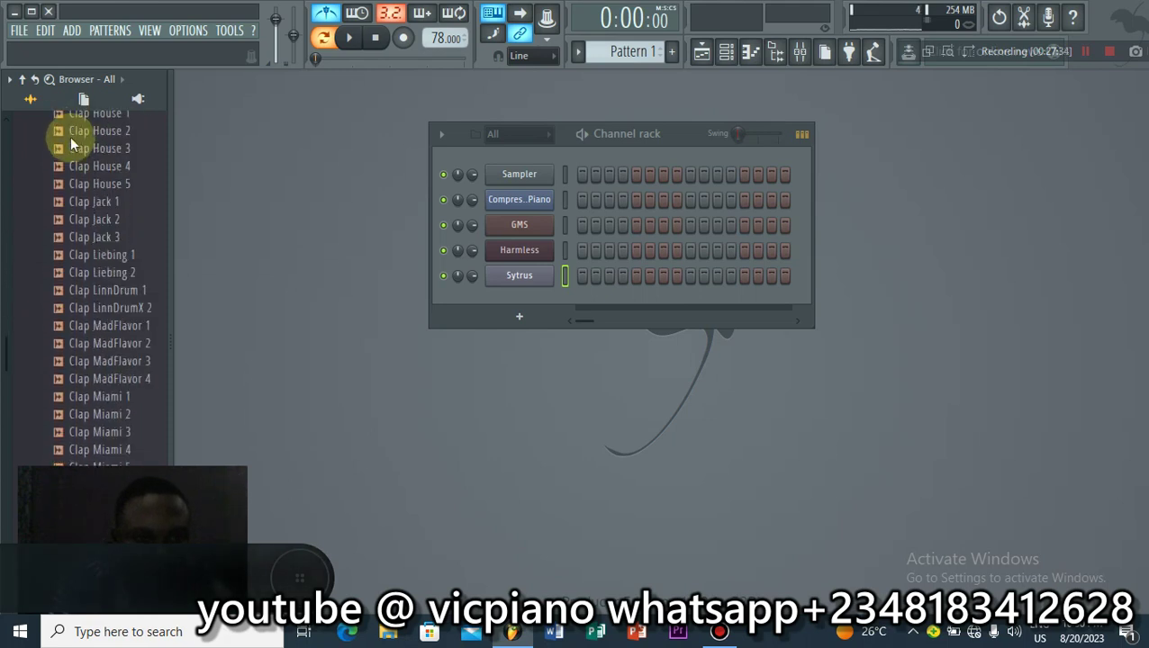
scroll(70, 138, down, 15)
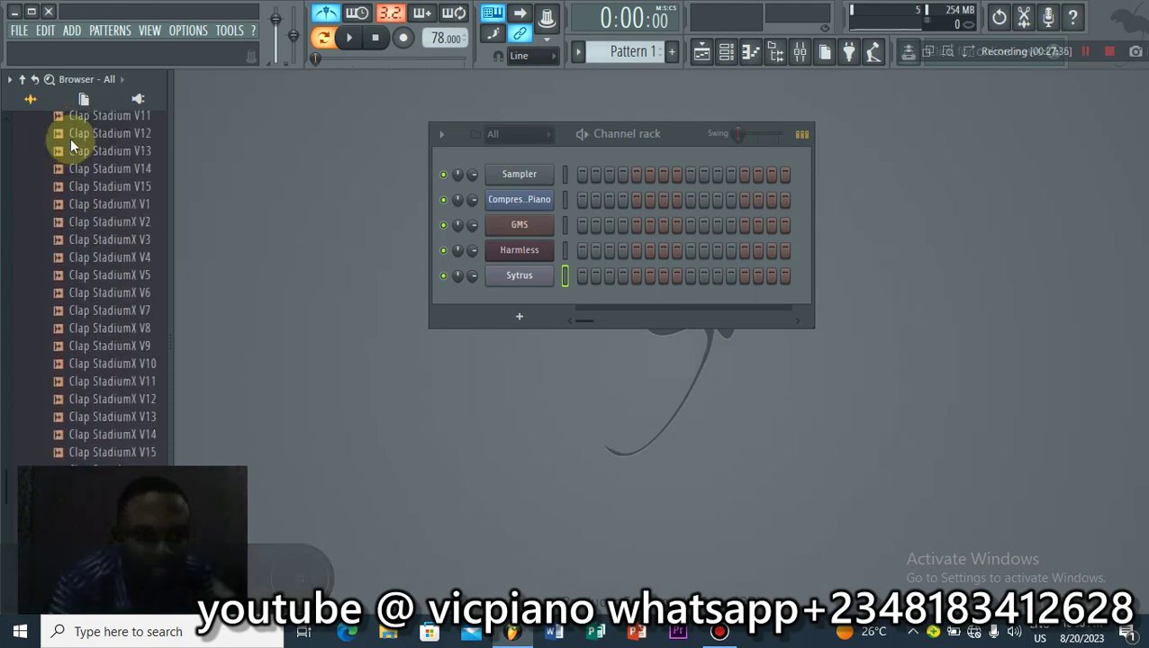
scroll(72, 145, down, 20)
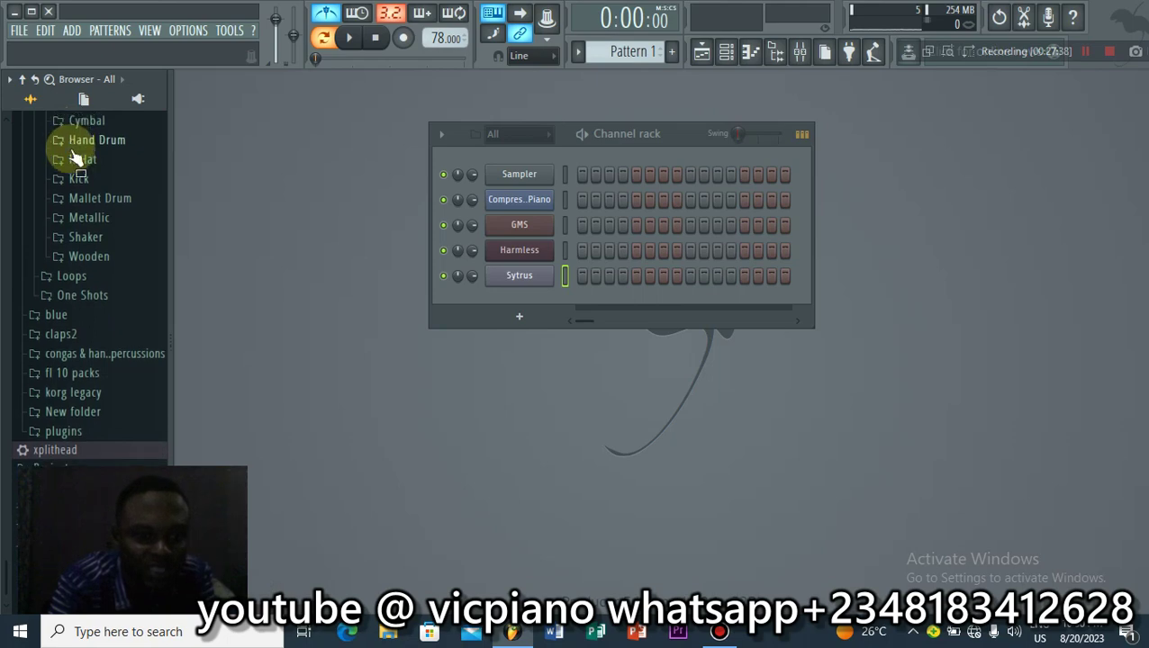
Step: Return to the start of the Clap samples and collapse the Clap folder and the parent plugins folder in the browser
scroll(78, 158, up, 20)
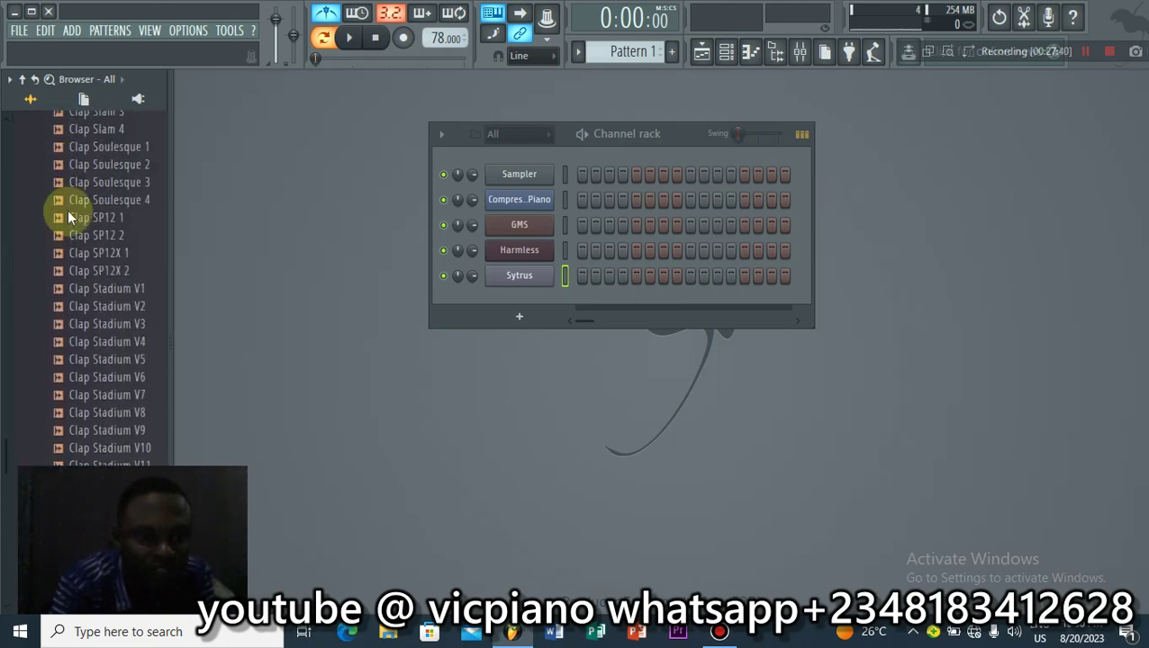
scroll(67, 216, up, 20)
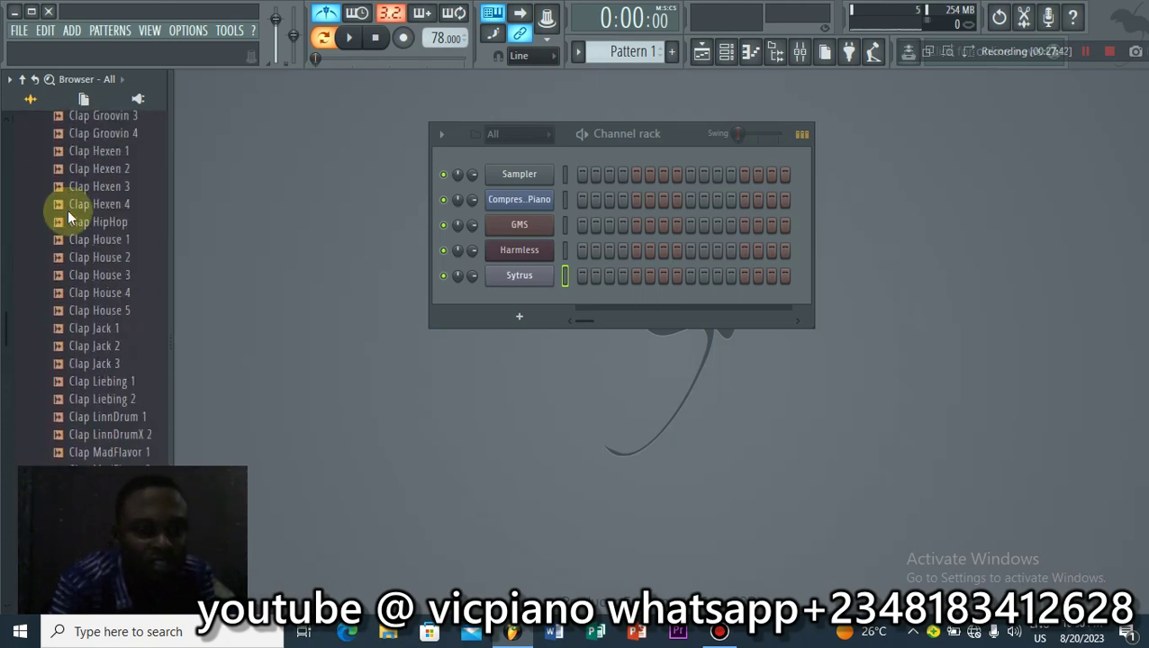
scroll(68, 216, up, 20)
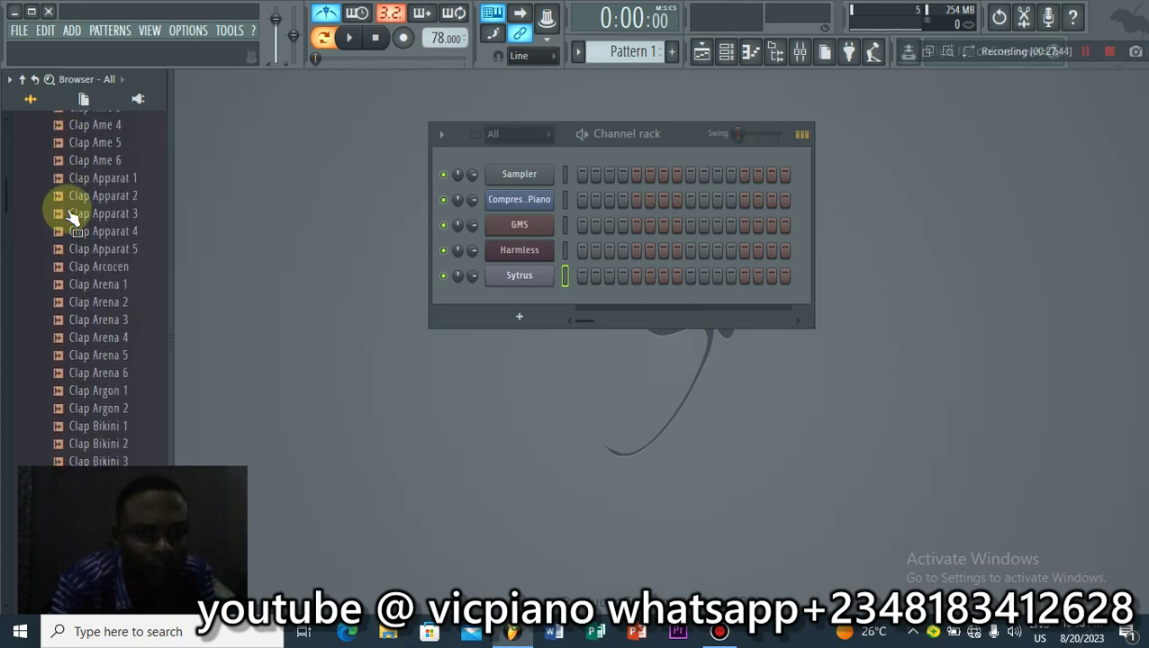
scroll(70, 213, up, 20)
scroll(67, 212, down, 12)
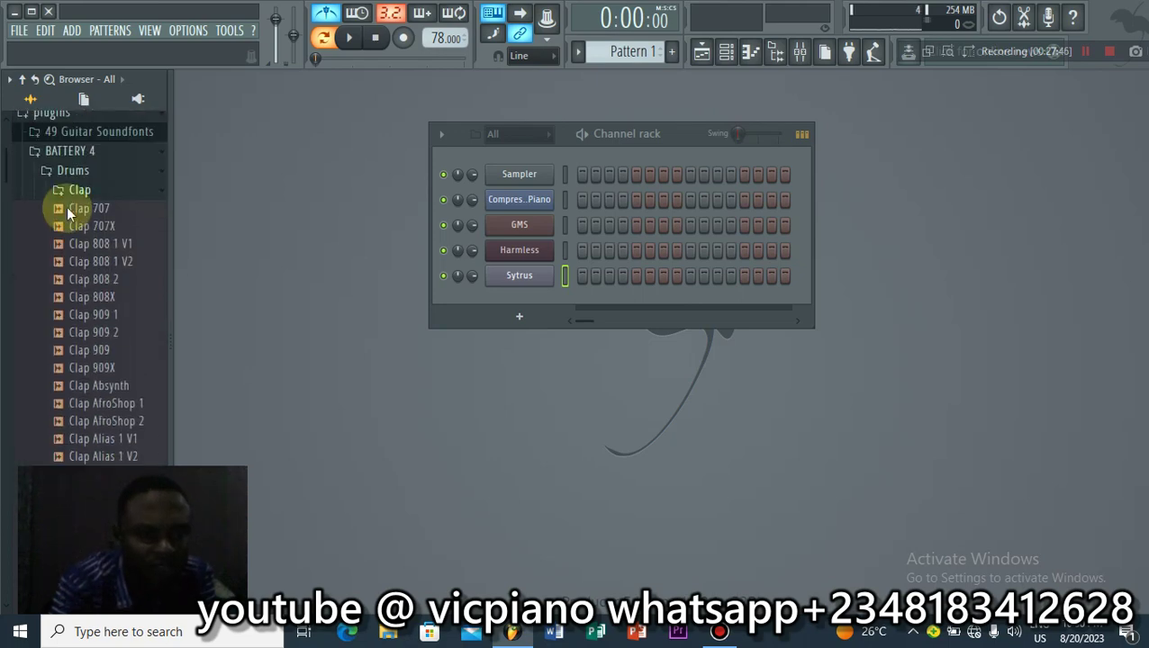
scroll(67, 210, up, 1)
drag(68, 208, 69, 206)
click(65, 198)
scroll(70, 235, up, 5)
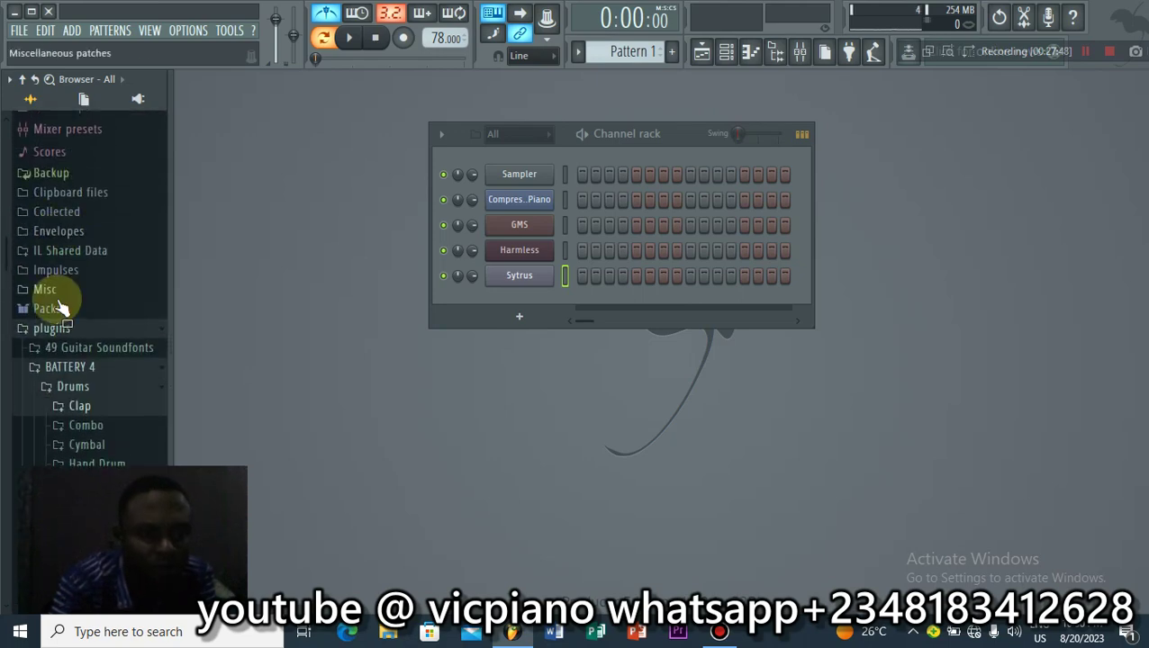
click(45, 332)
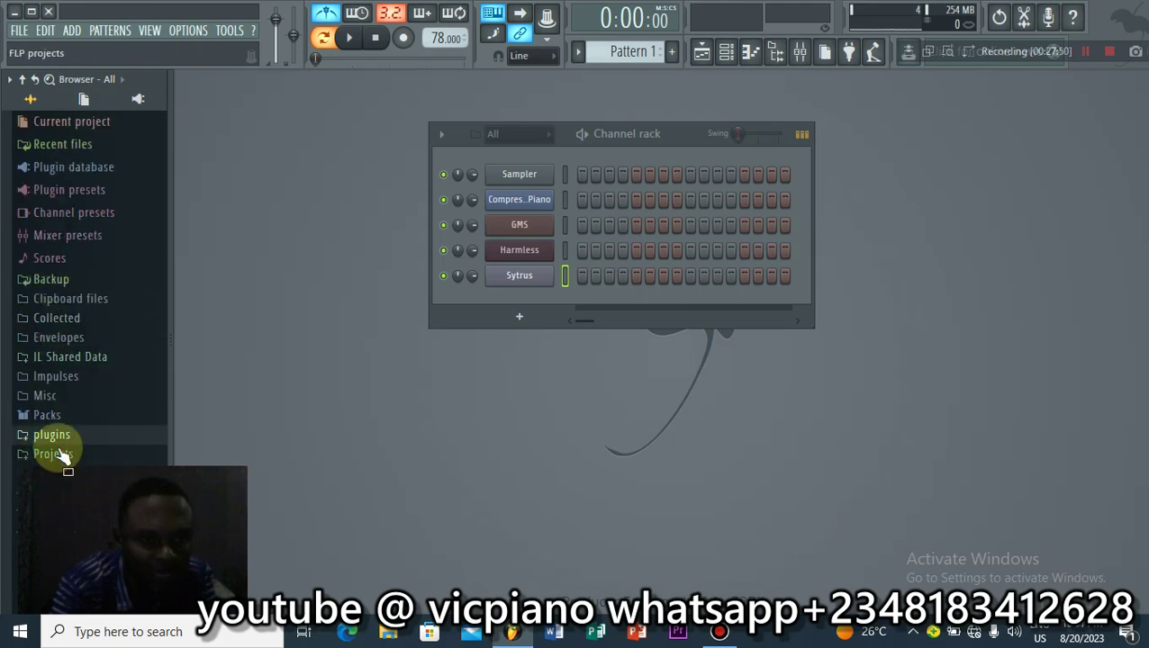
Step: Expand Packs, audition the Alma, Bracke, Ekit and Filtered Kick samples in the drum Kicks folder, and collapse Kicks
click(47, 416)
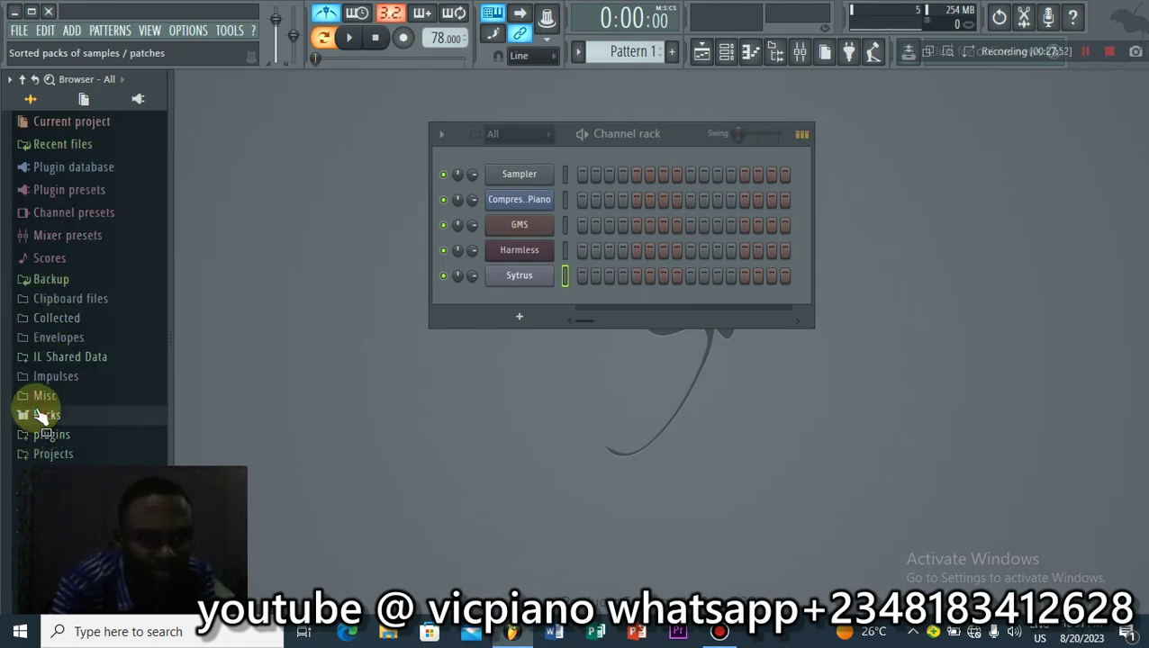
scroll(70, 261, down, 3)
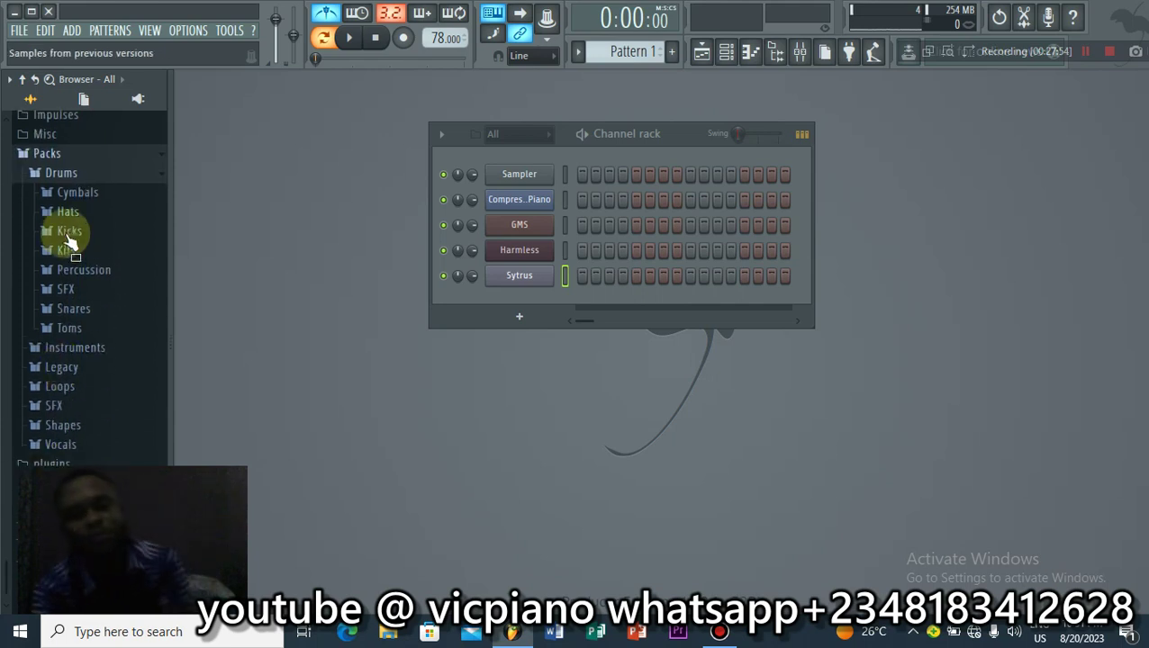
click(69, 217)
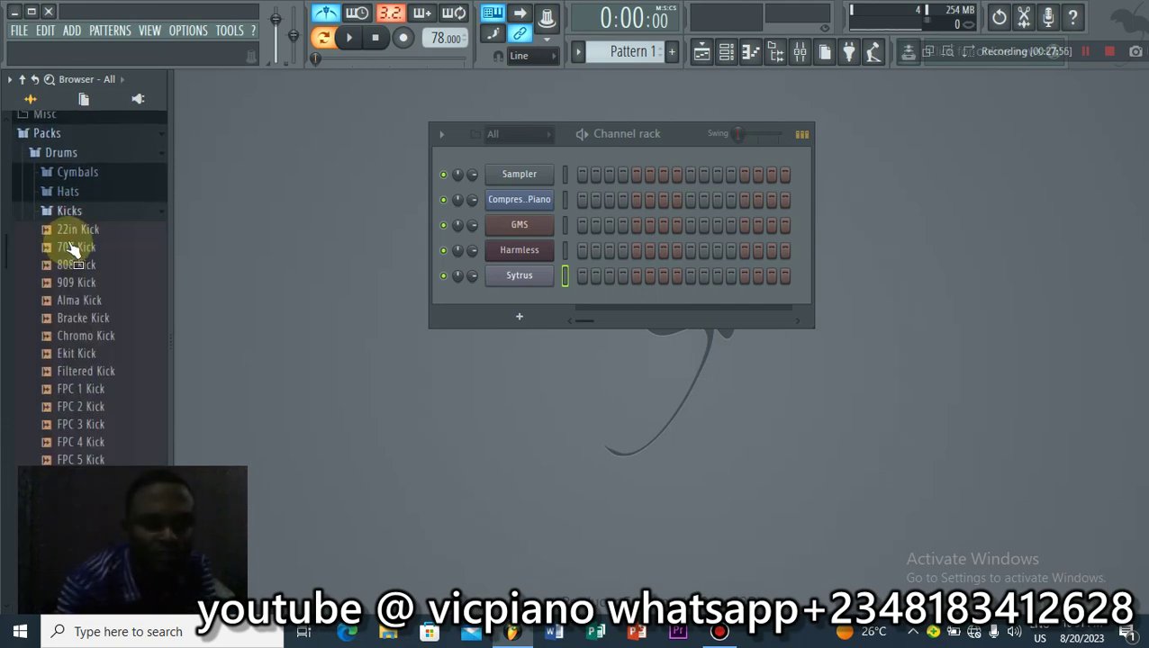
click(70, 307)
click(71, 324)
click(71, 359)
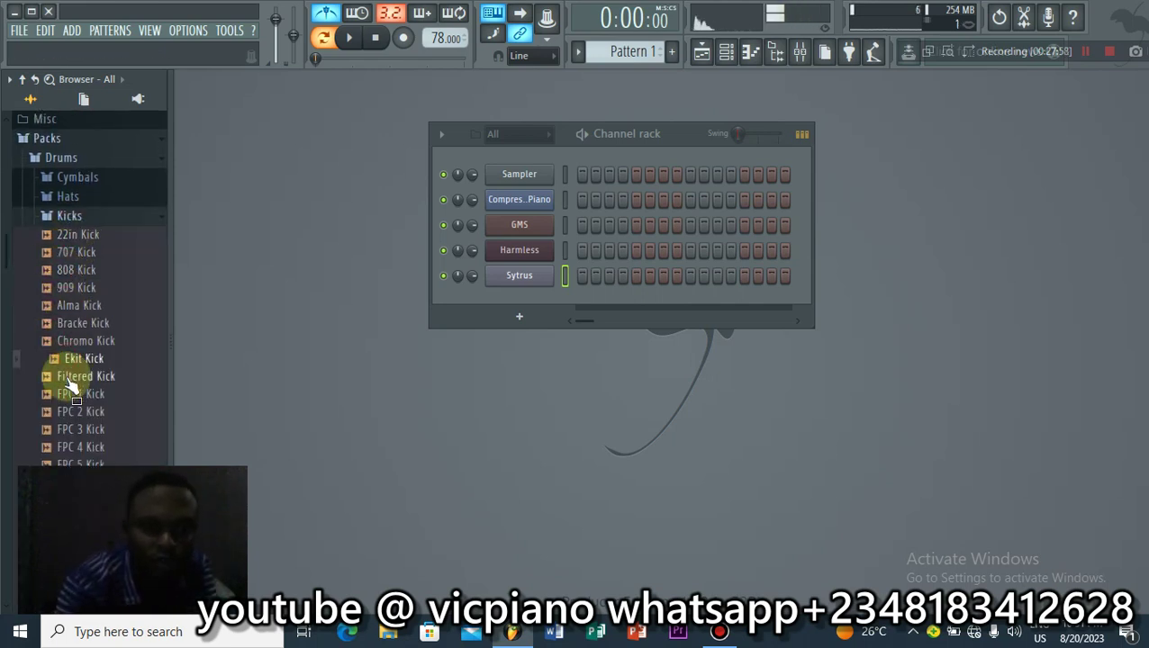
click(72, 375)
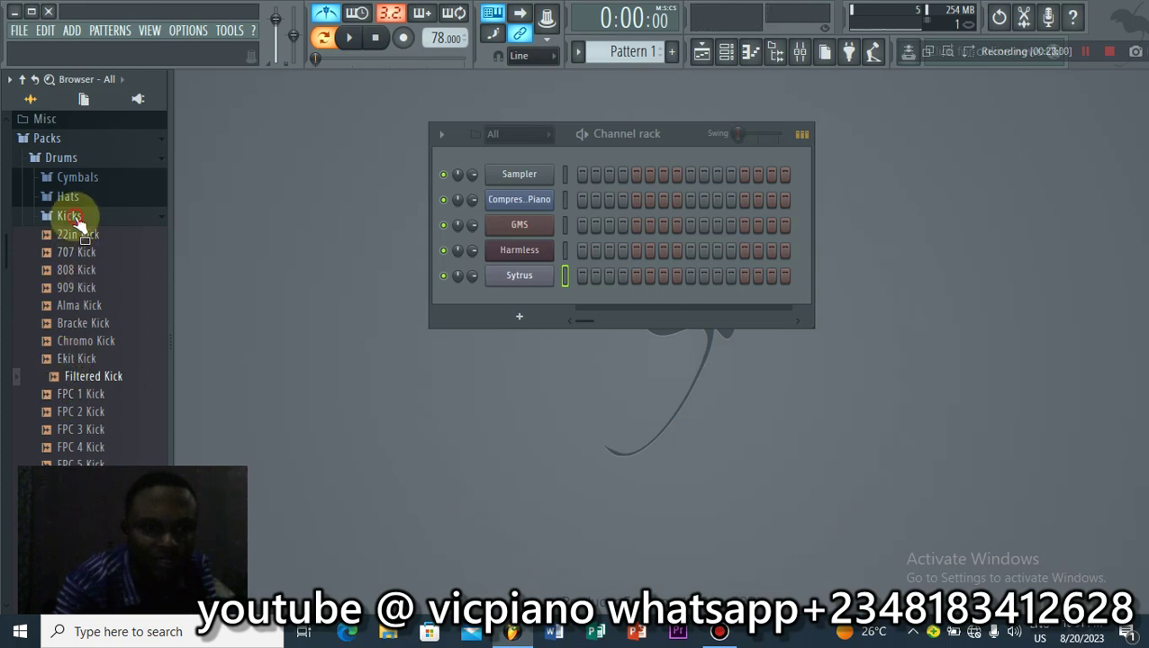
click(70, 217)
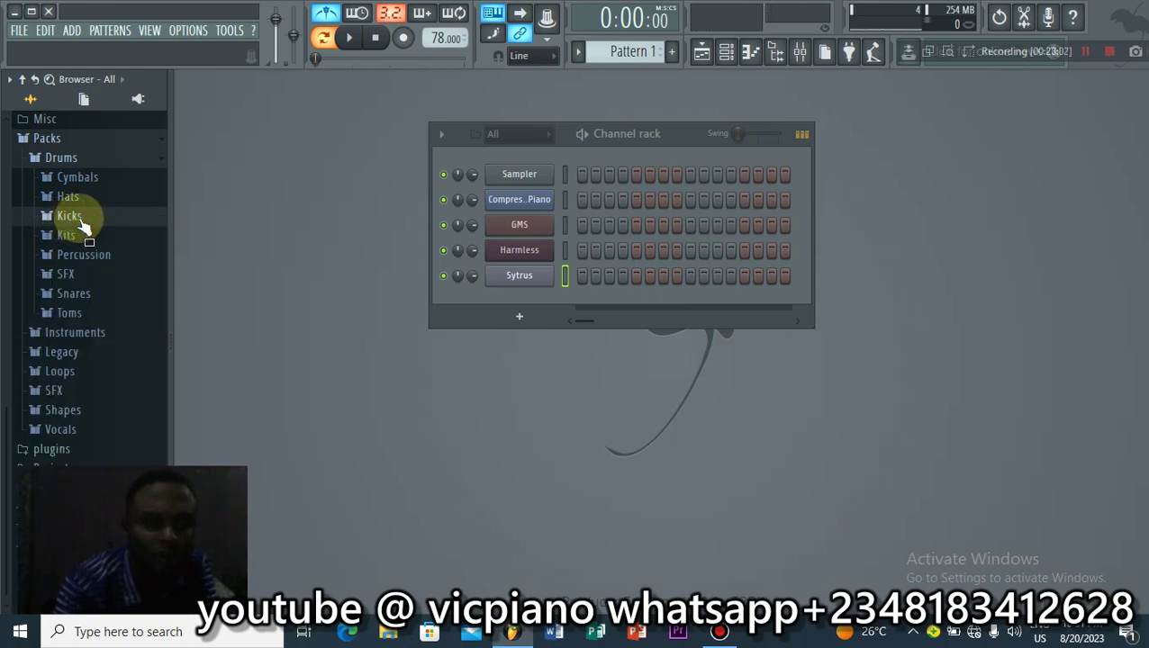
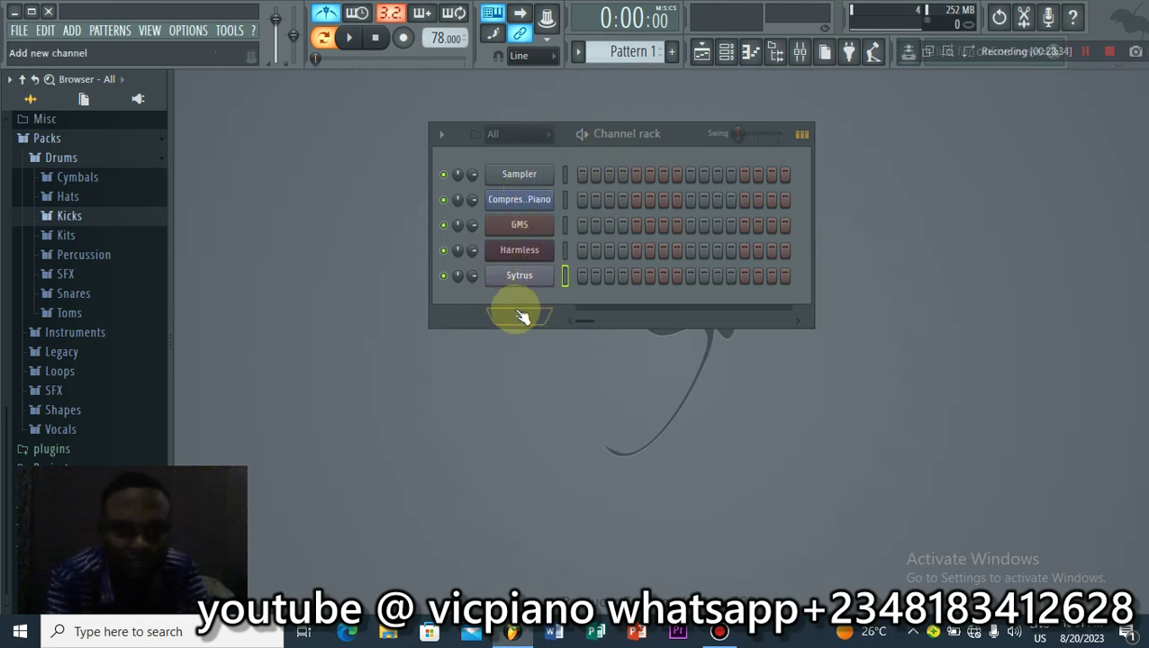
Step: Load Fruity parametric EQ 2 into Slot 1 of the mixer's Master track, adjust its band 7 and close the plugin window
click(628, 144)
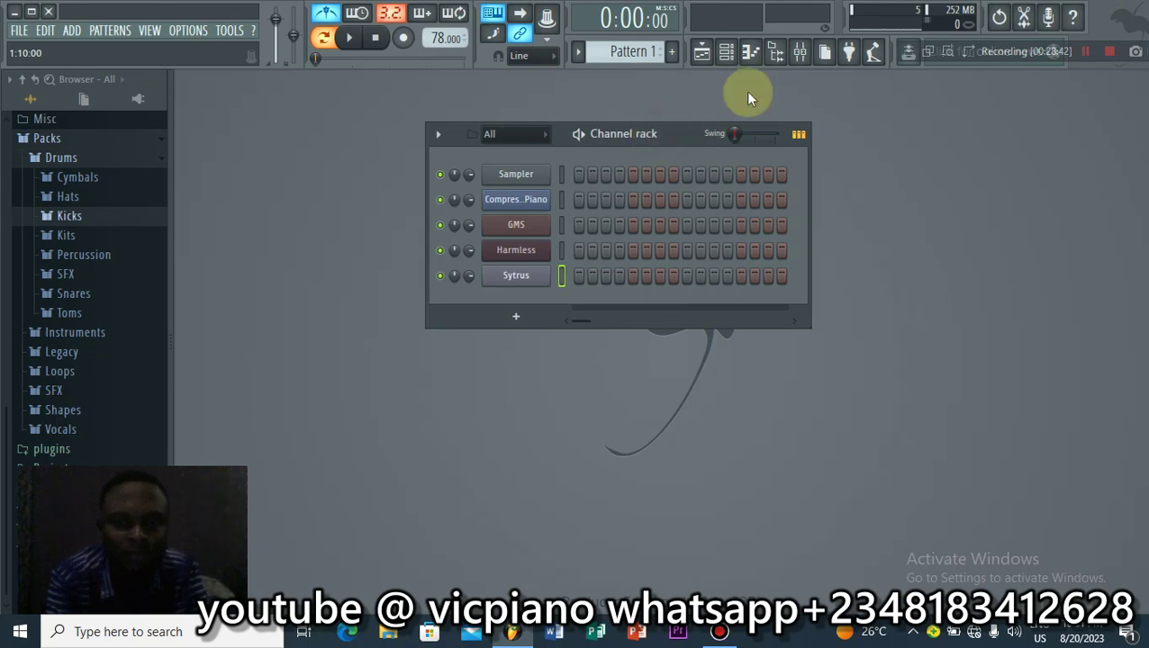
click(799, 51)
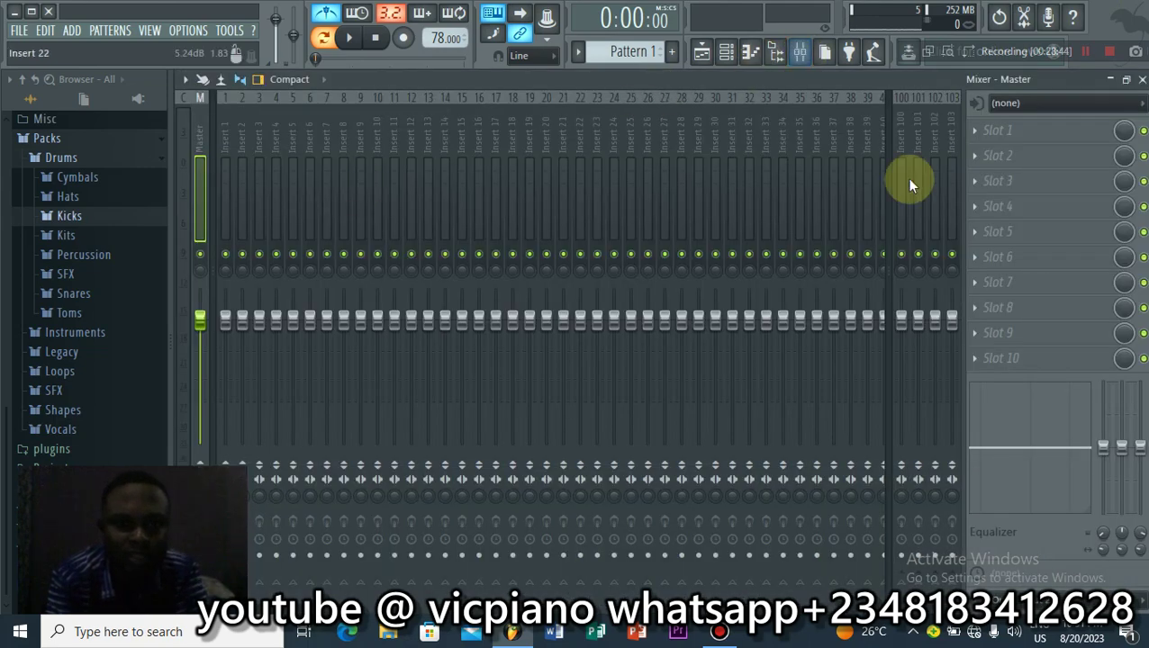
click(991, 135)
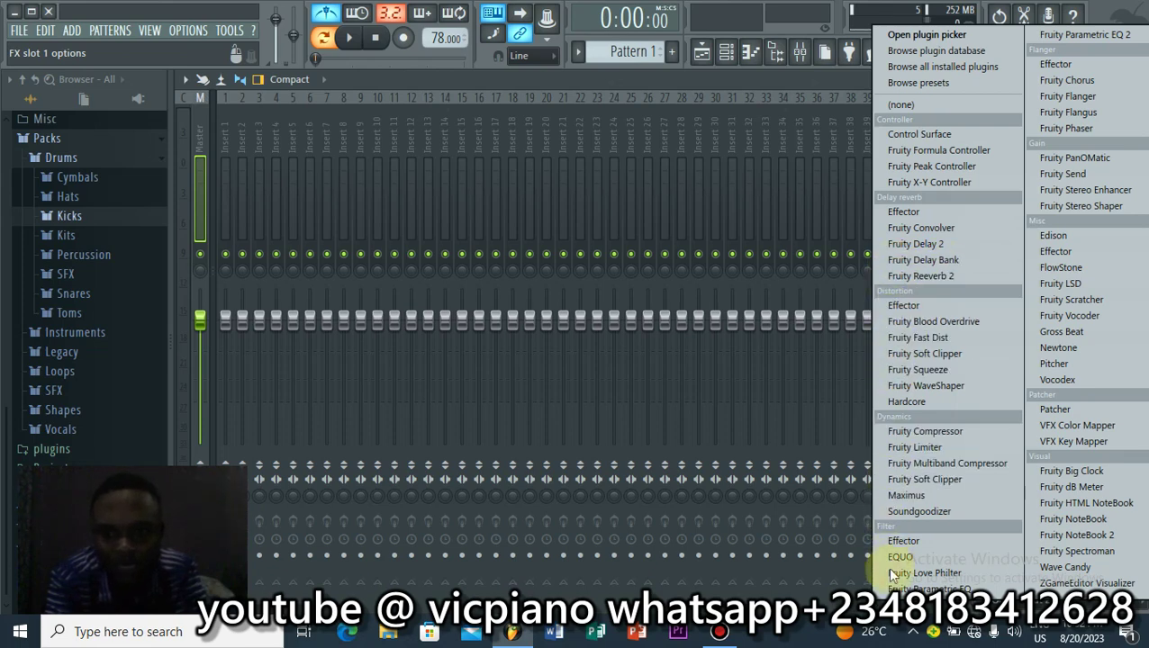
click(1044, 38)
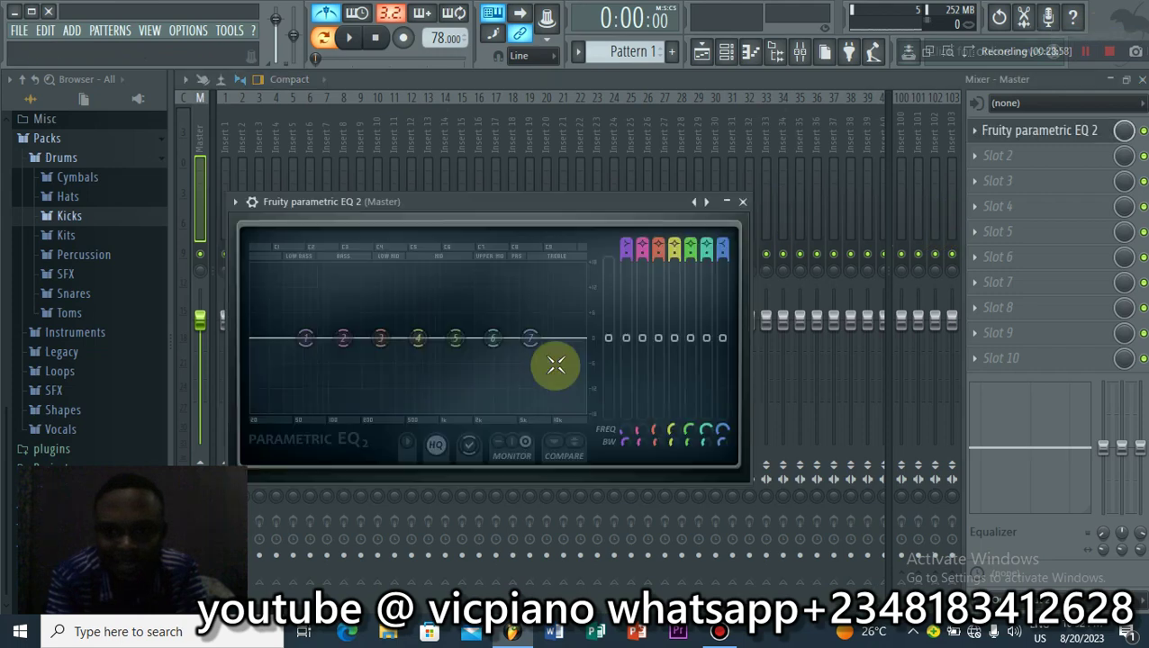
drag(531, 339, 568, 357)
click(726, 201)
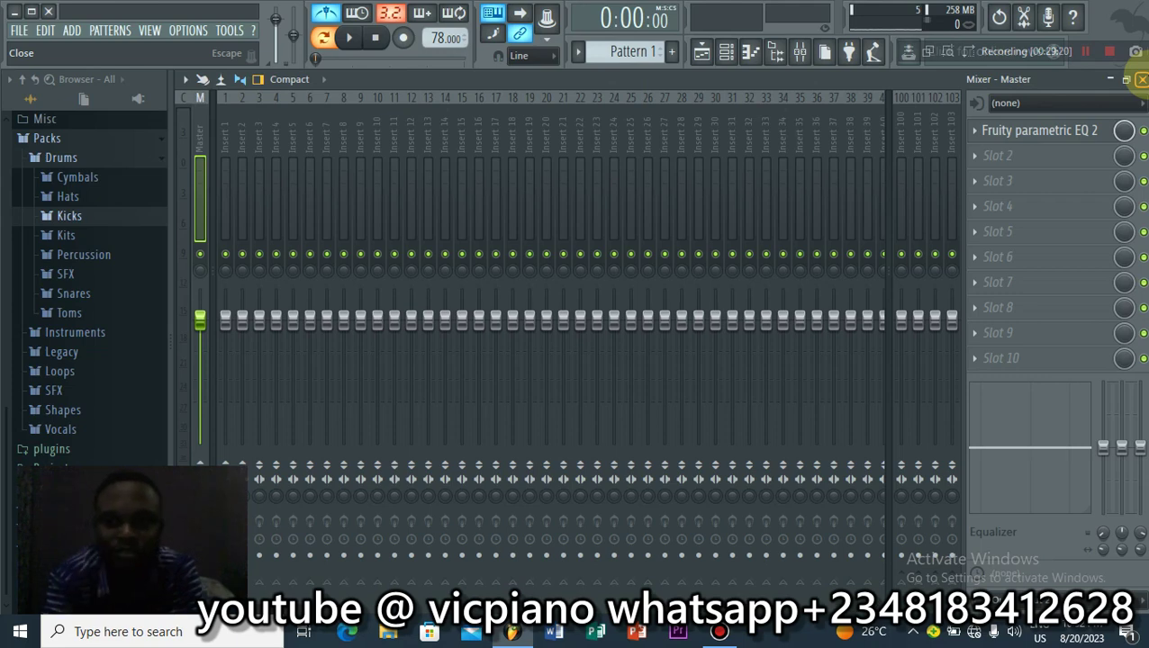
Step: Look through the effects offered for Slot 2 of the Master track and close the mixer
click(981, 158)
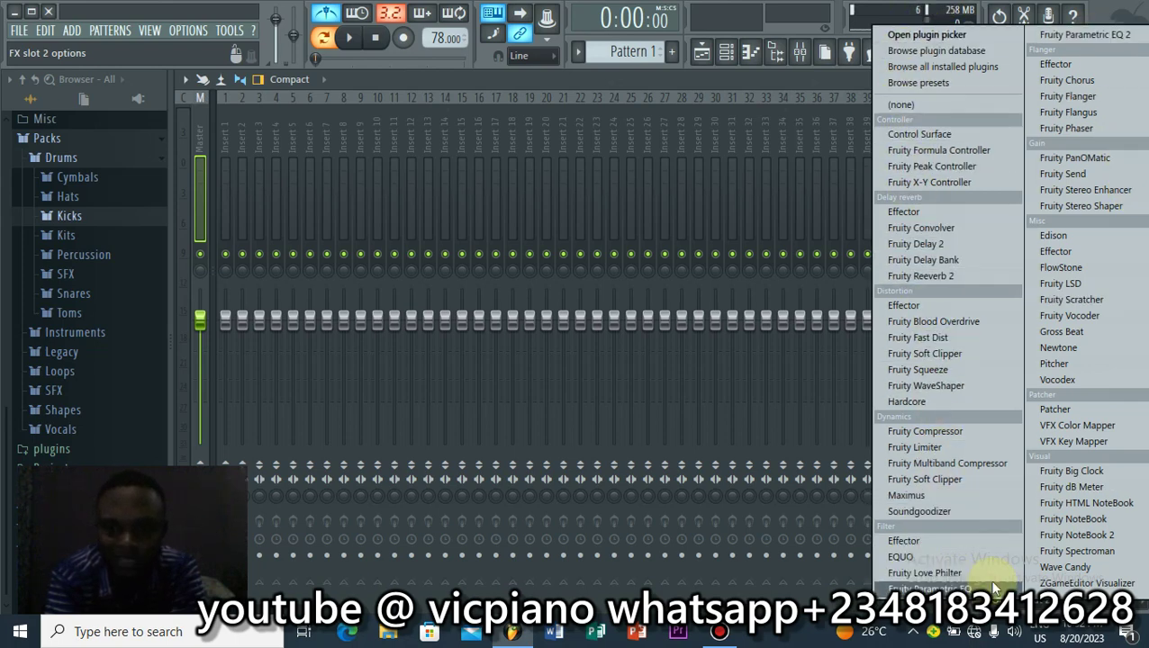
click(1085, 35)
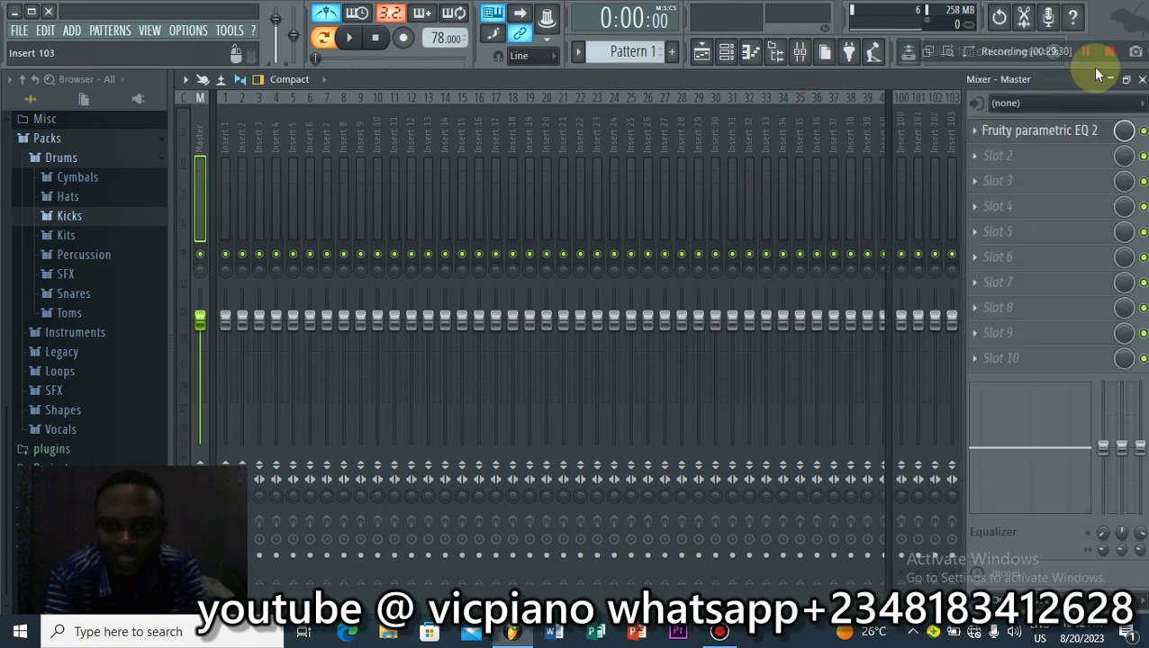
click(1142, 79)
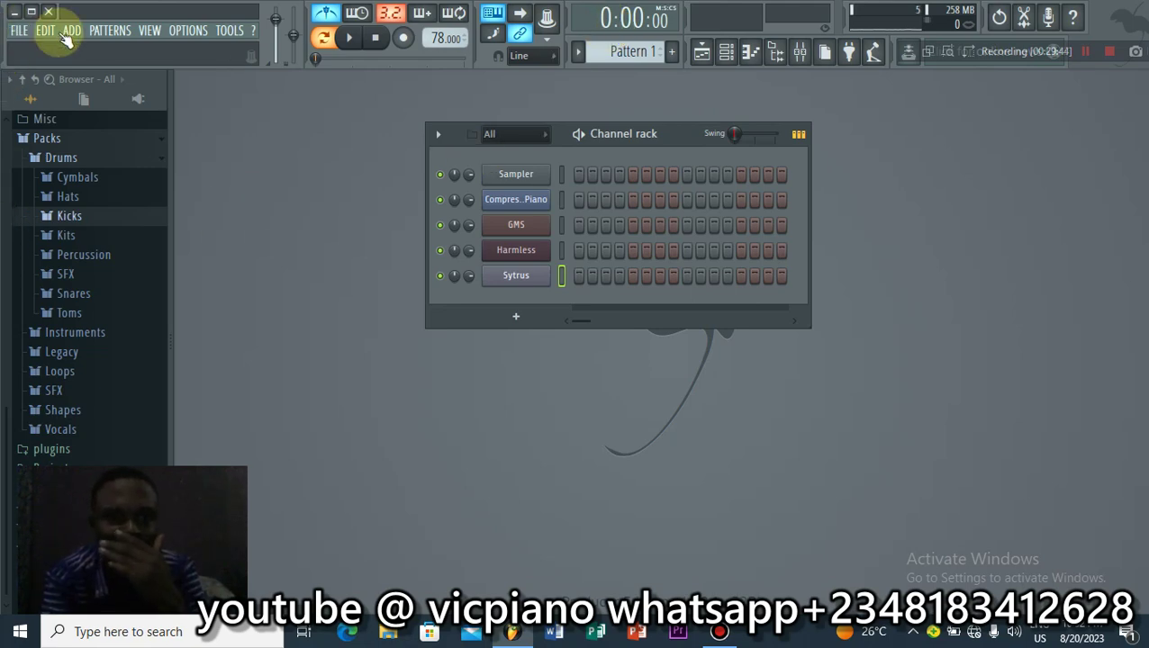
Step: Open the audio settings and look through the installed audio devices without changing the selection
click(197, 36)
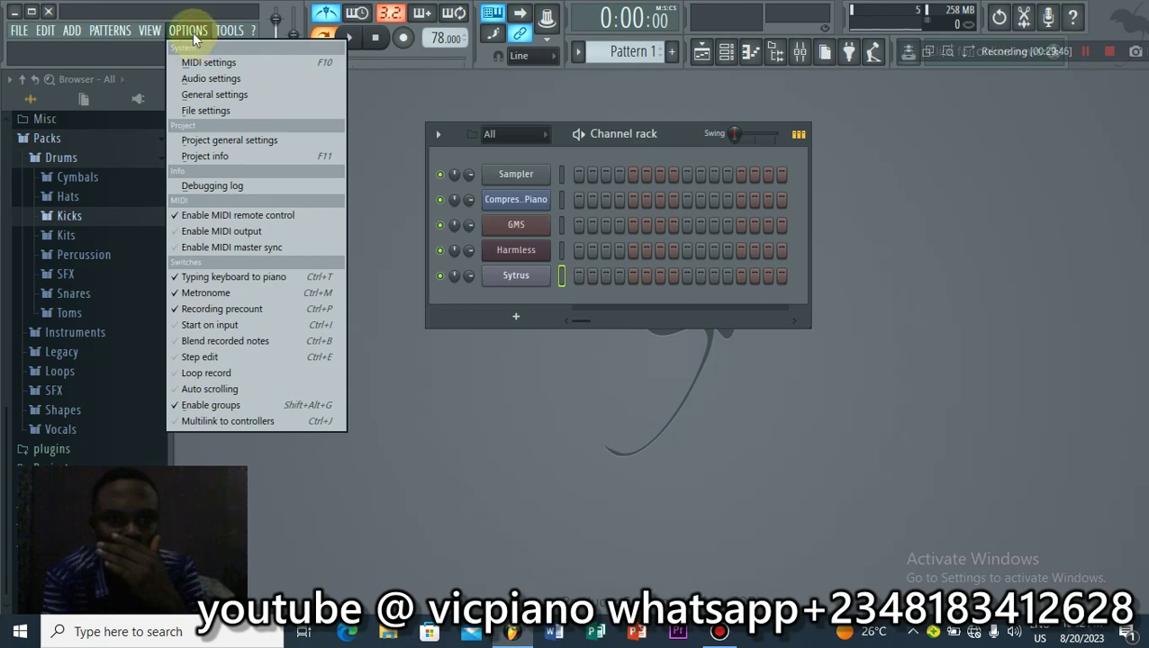
click(212, 79)
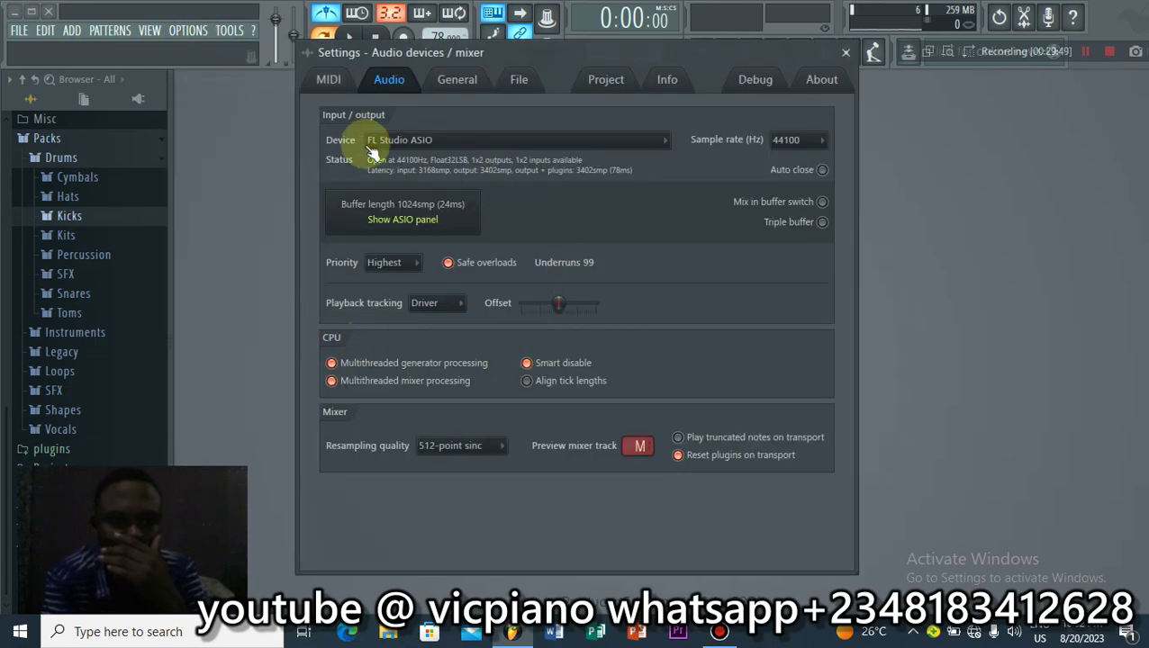
click(435, 141)
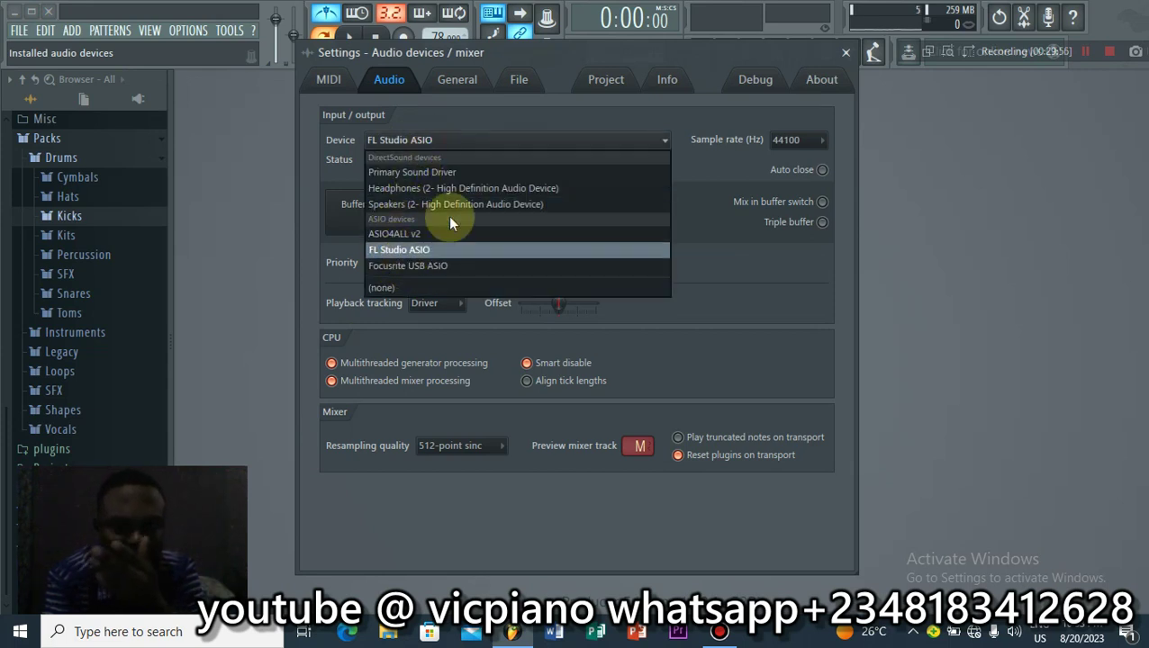
click(473, 118)
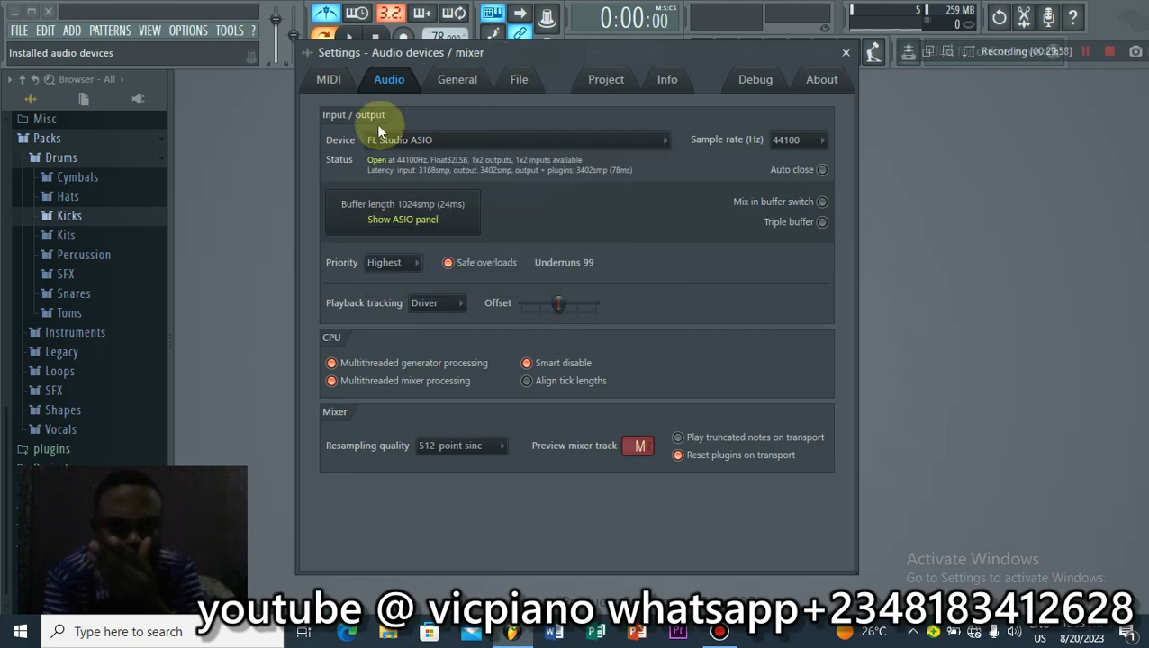
Step: Look over the MIDI, General, File and Project settings pages and return to the audio settings
click(329, 81)
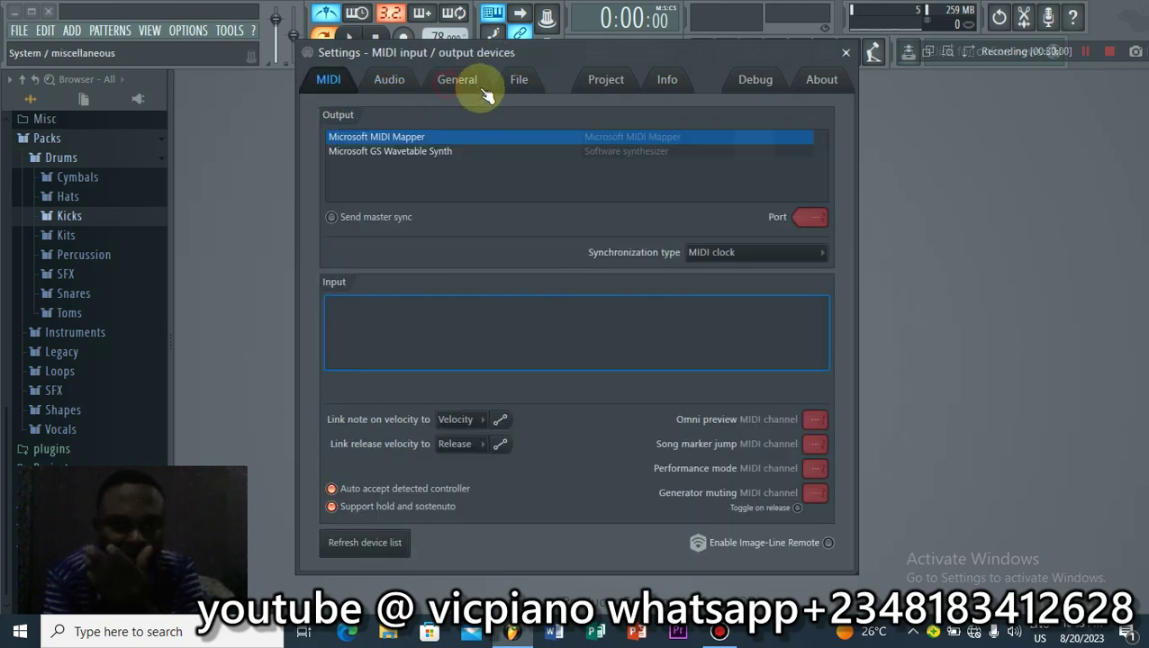
click(463, 81)
click(524, 83)
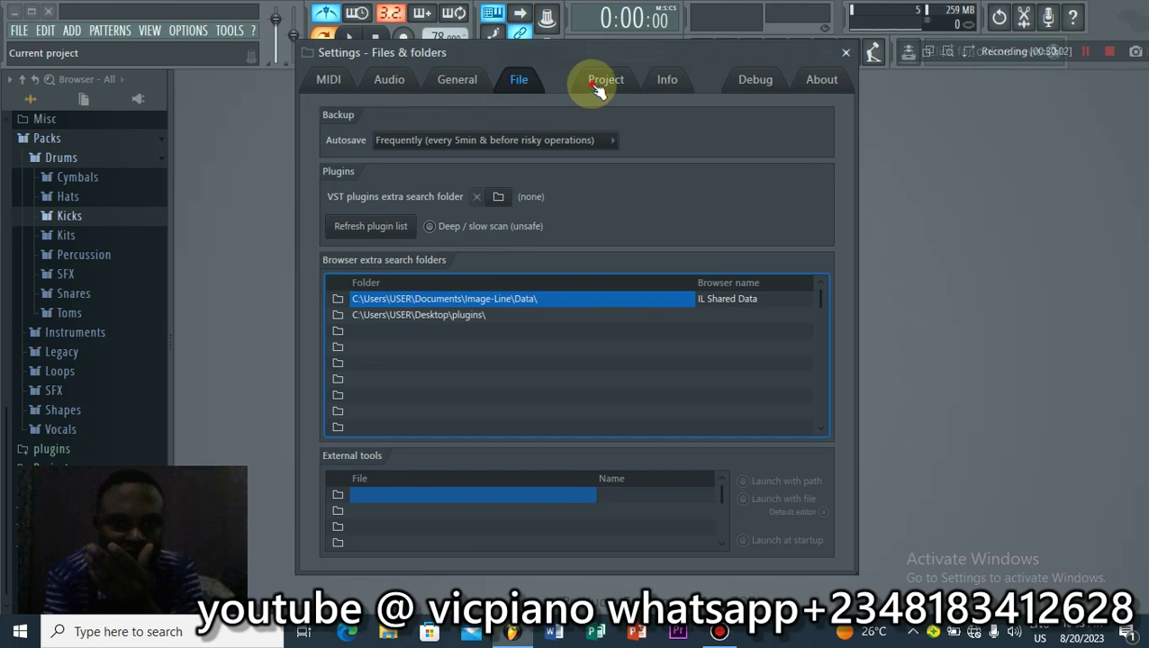
click(601, 83)
click(387, 81)
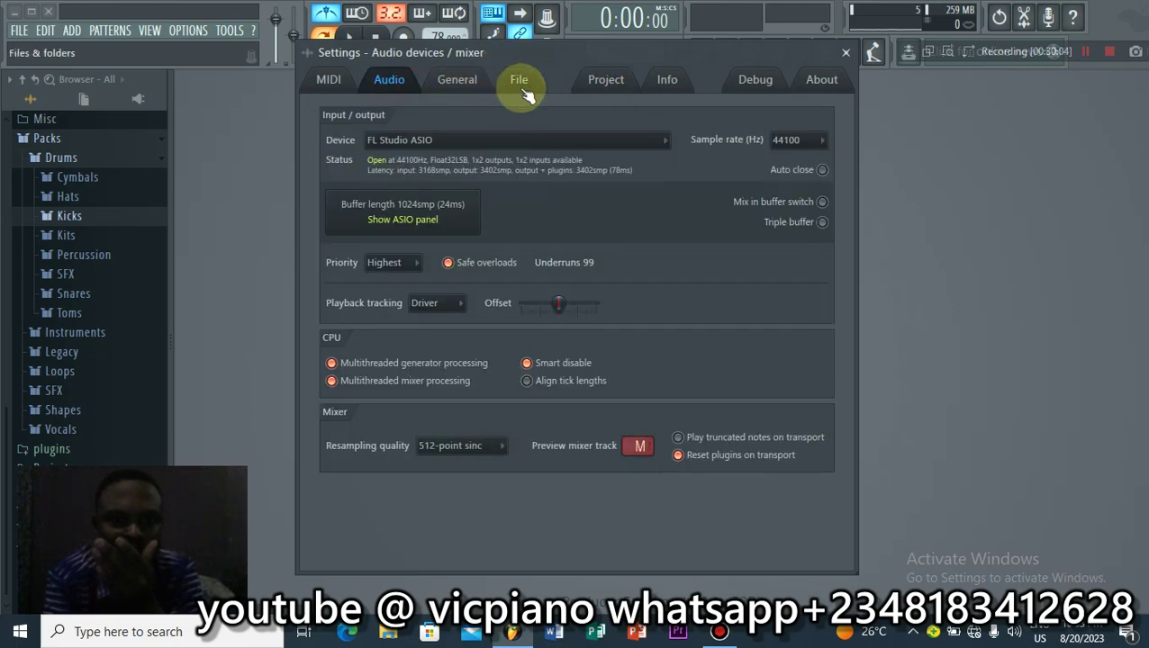
Step: Review the Autosave choices in the file settings, keep Frequently (every 5min & before risky operations), and close the settings
click(524, 90)
click(467, 141)
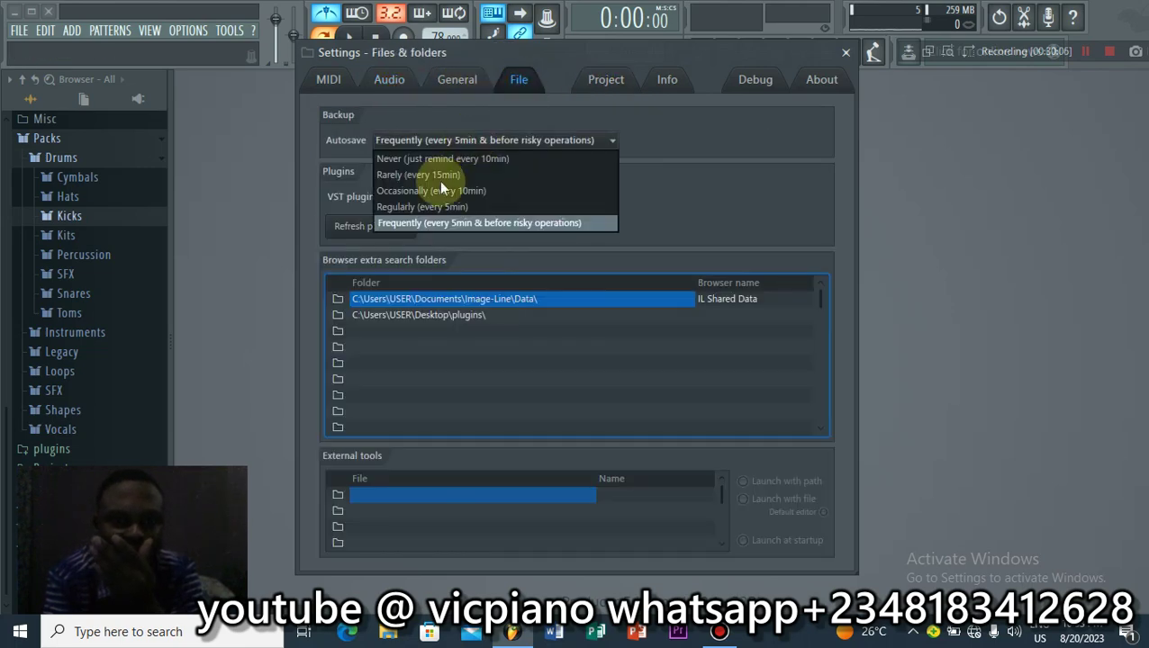
click(397, 223)
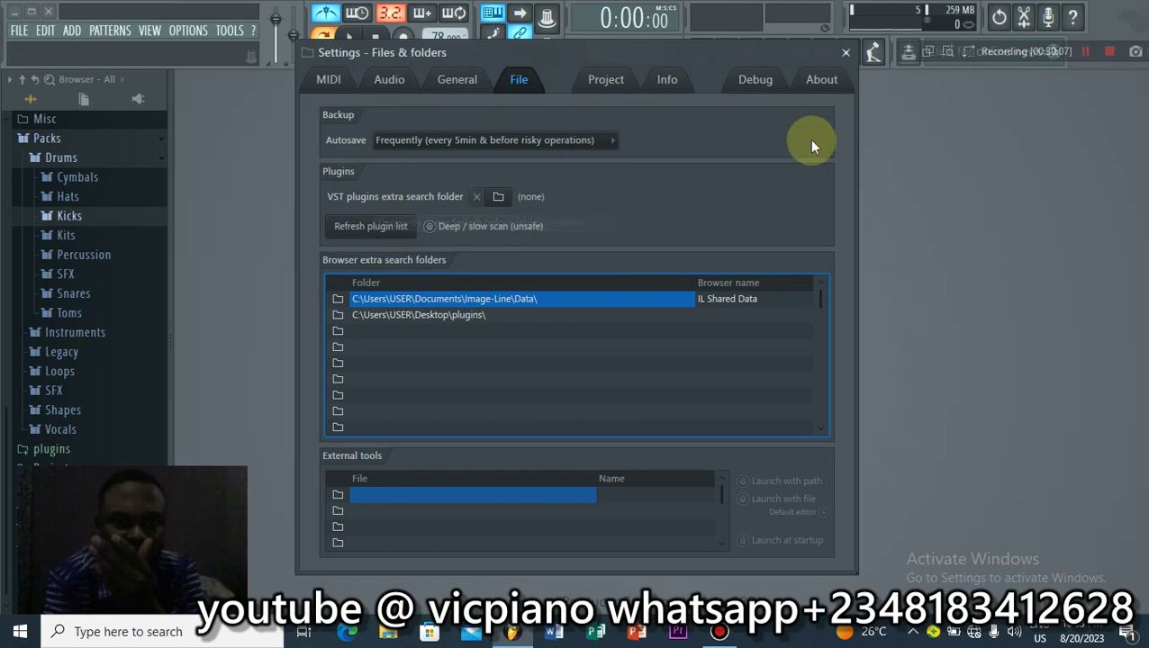
click(844, 53)
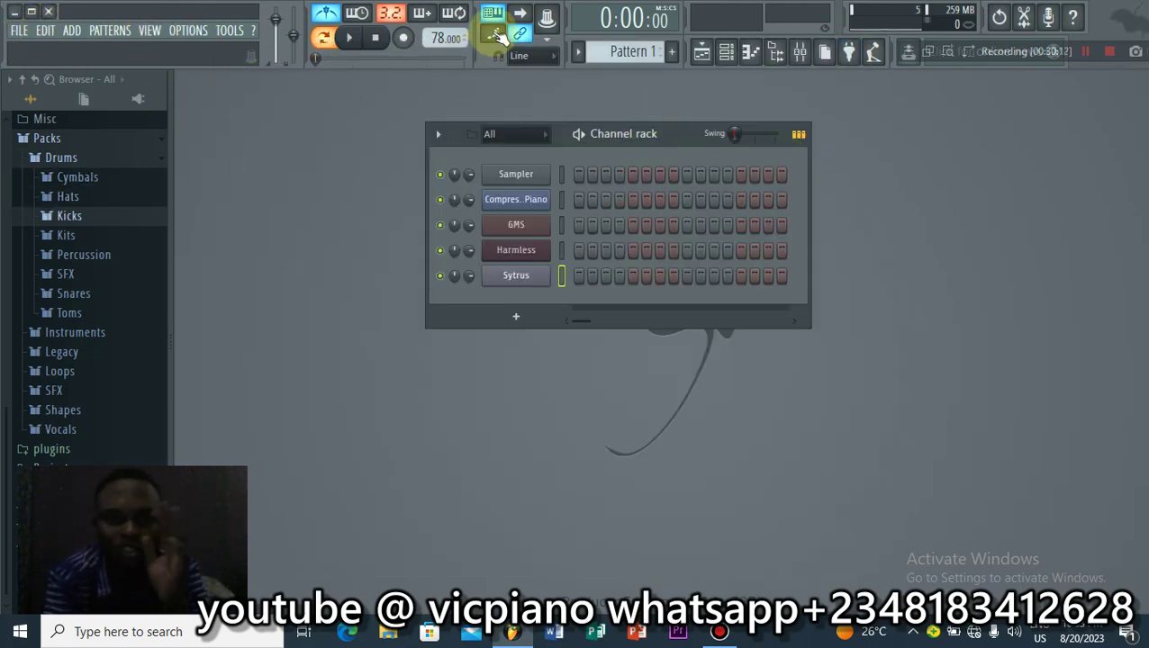
Step: Look over the project's export formats, including Wave file, and leave without exporting
click(20, 33)
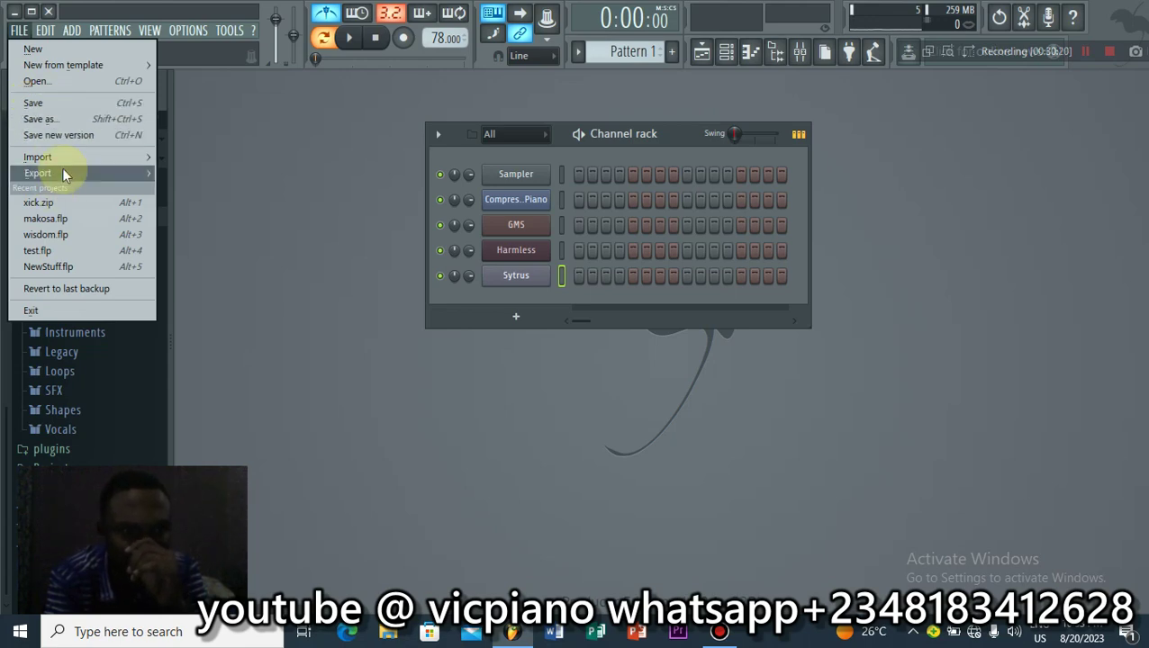
mouse_move(63, 171)
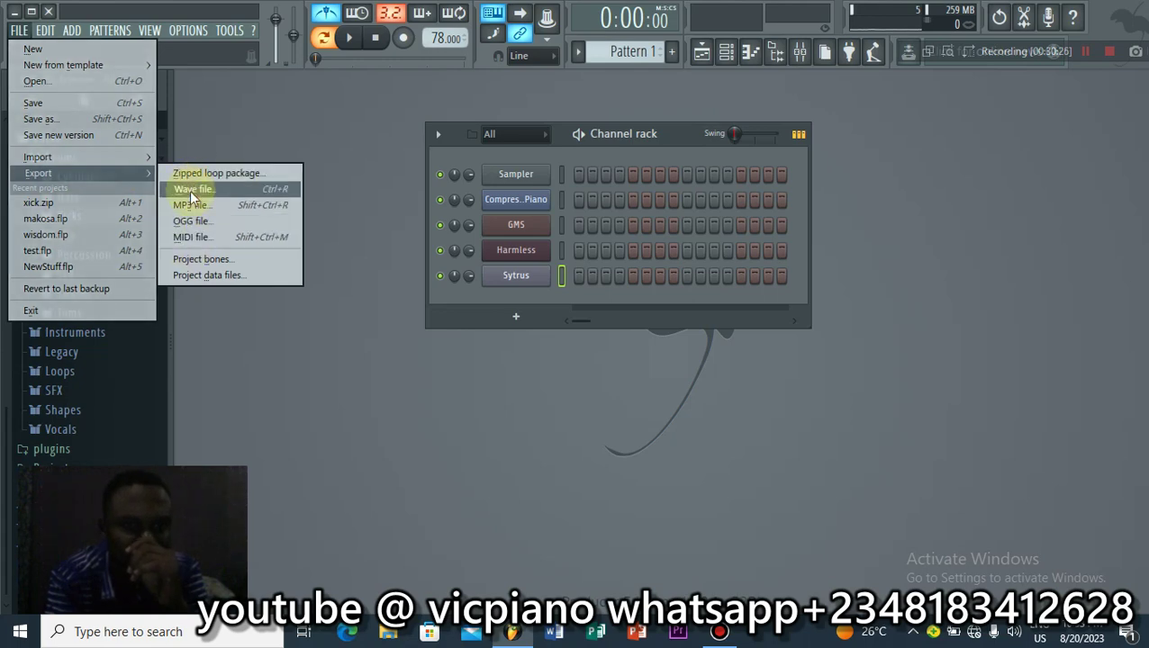
click(611, 140)
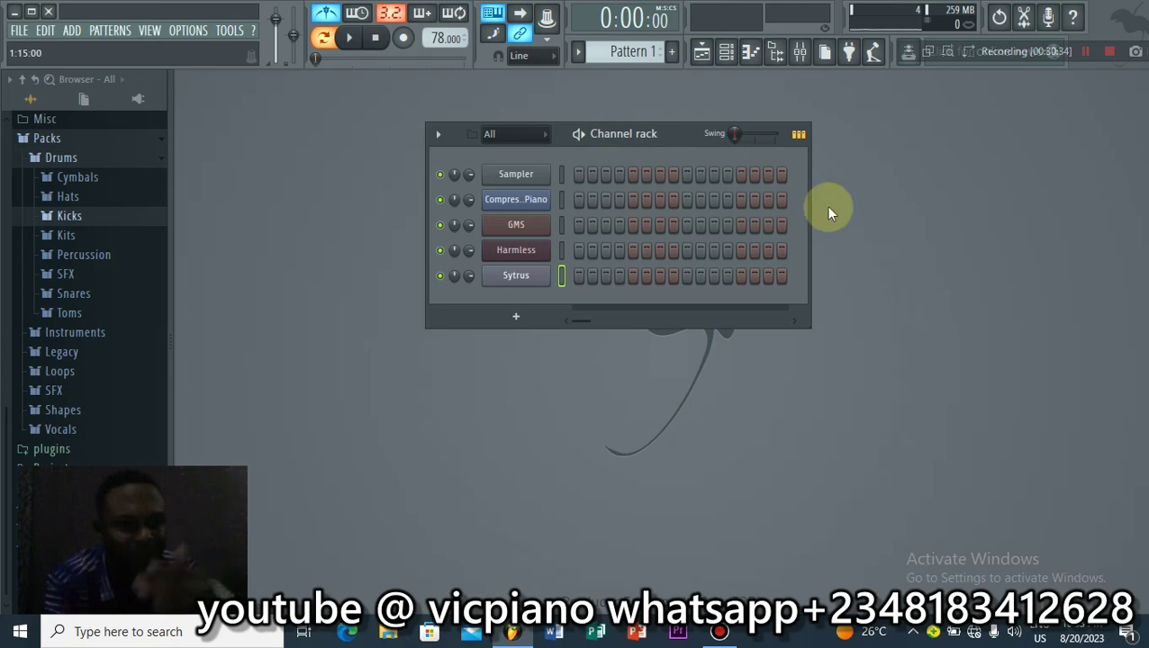
Step: View the Save As dialog for the project and cancel it, and look over the export formats down to MP3 file
click(19, 30)
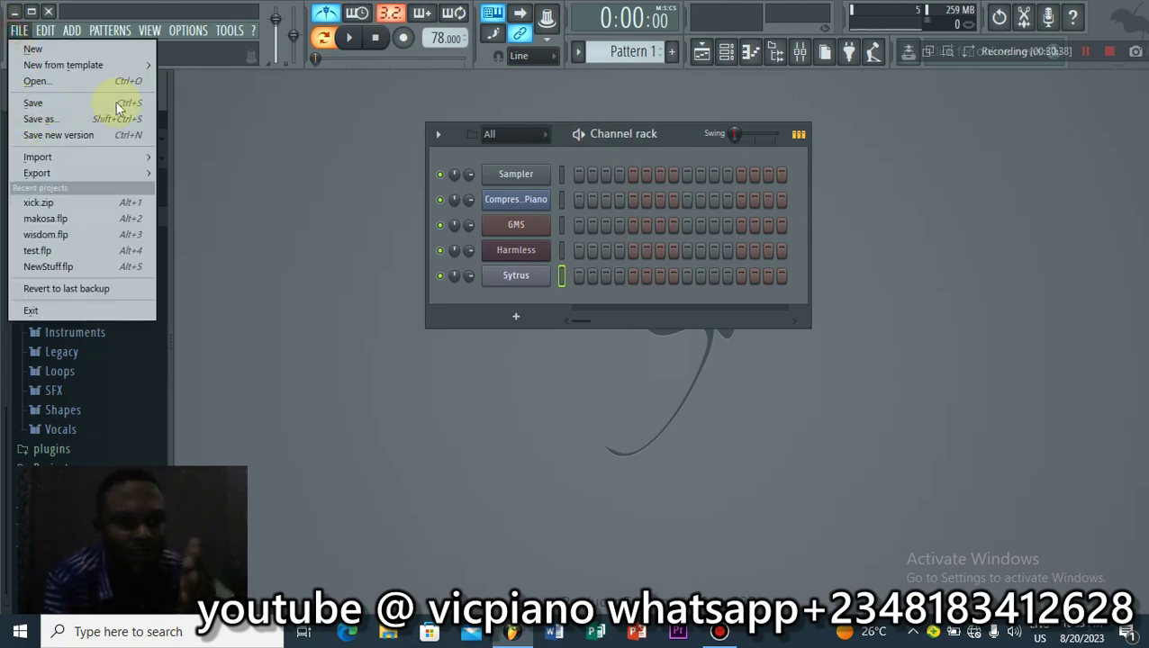
click(257, 233)
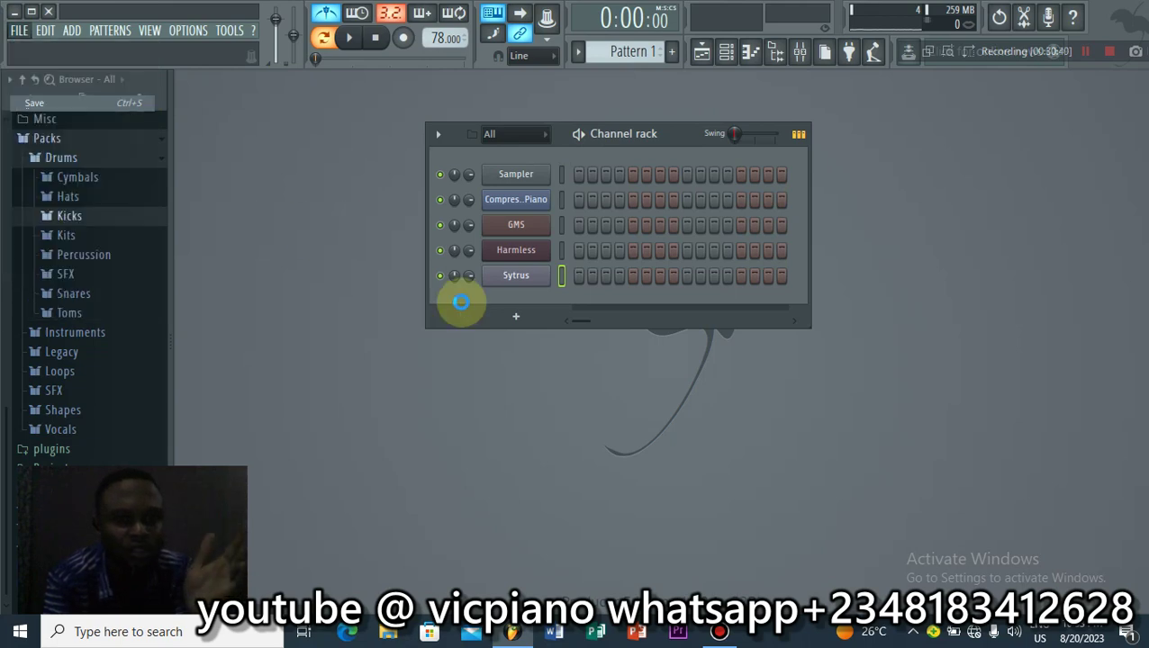
key(ctrl+shift+s)
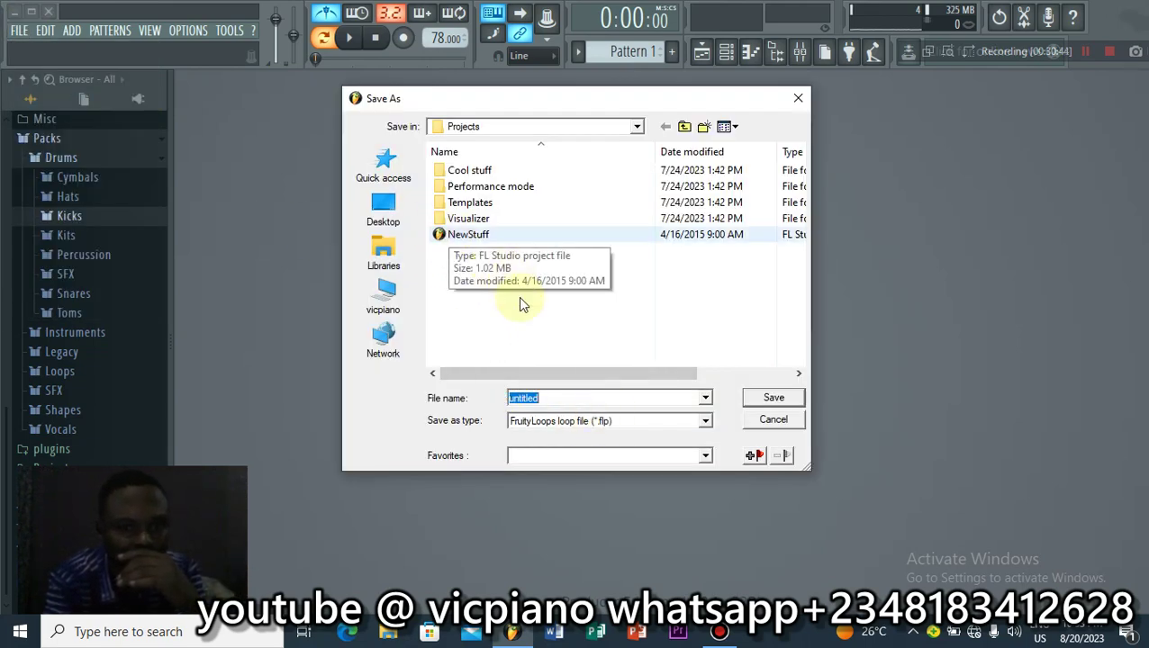
click(774, 420)
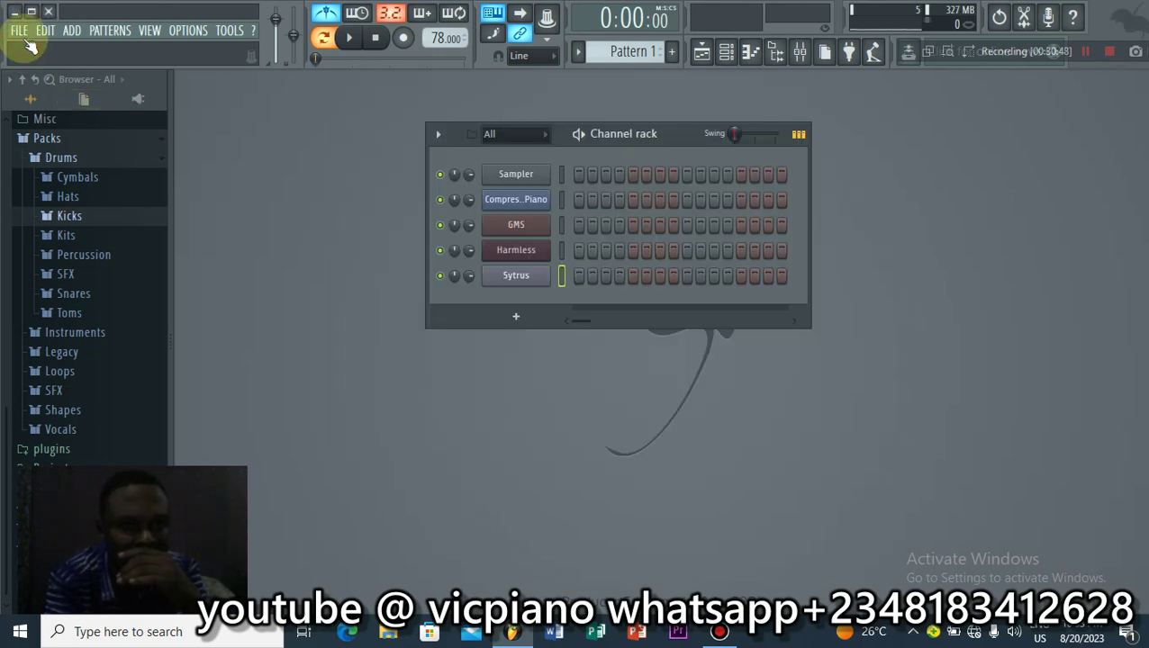
click(20, 31)
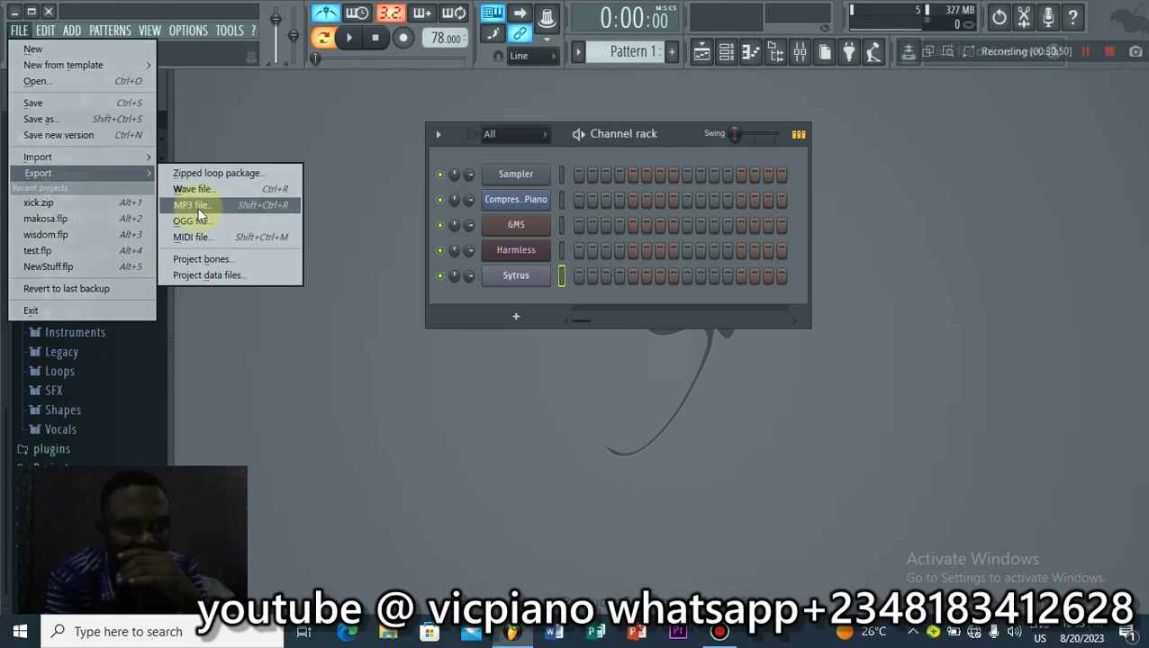
click(673, 135)
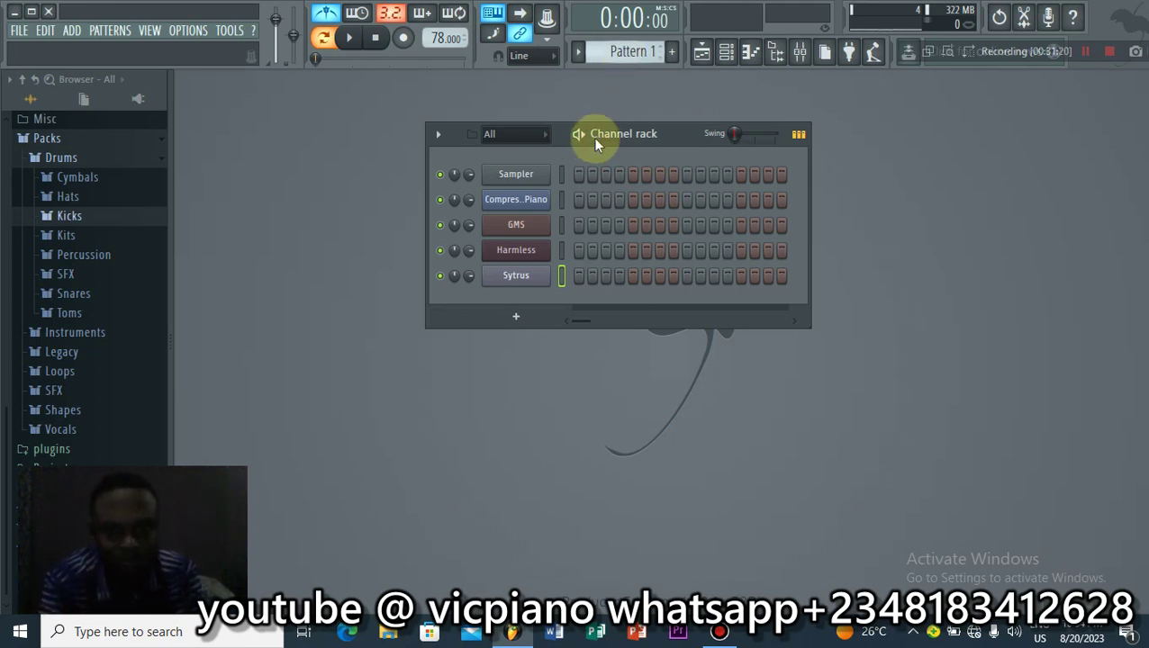
Step: Show the playlist and channel rack windows and close them again to leave the workspace clear
click(702, 54)
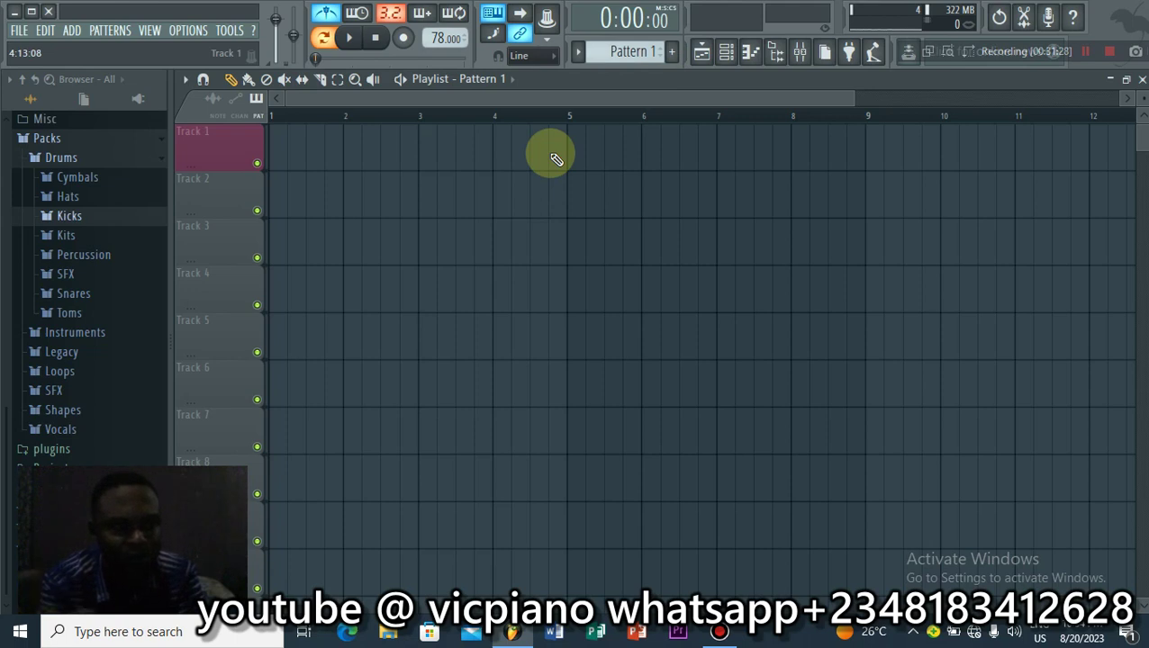
click(726, 52)
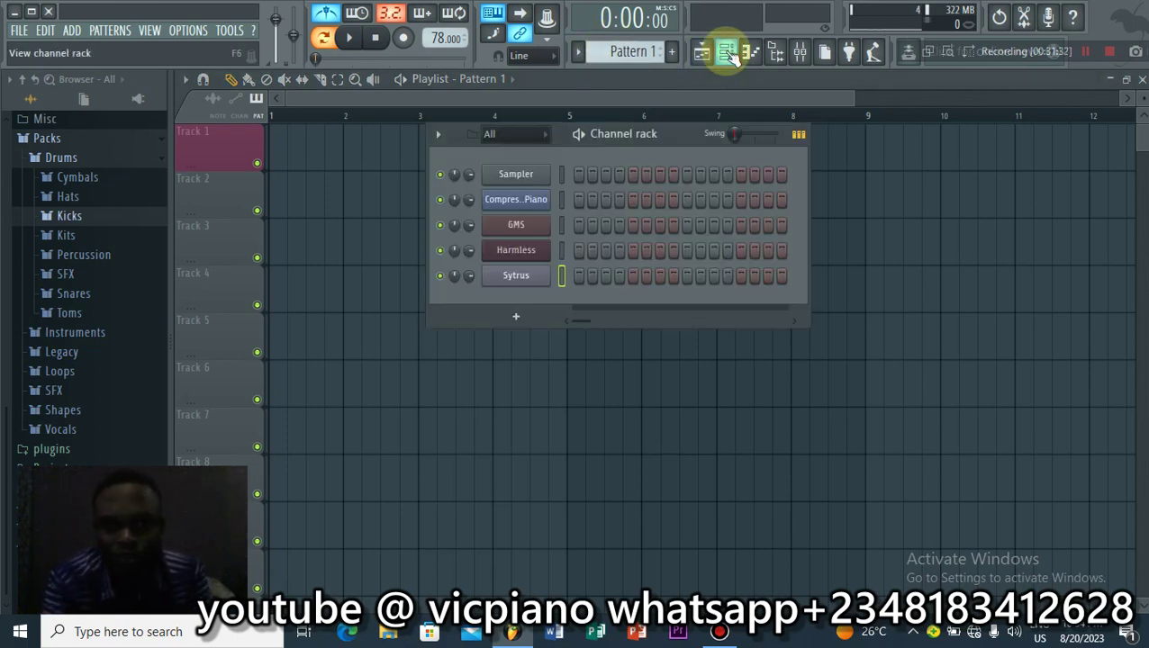
click(743, 54)
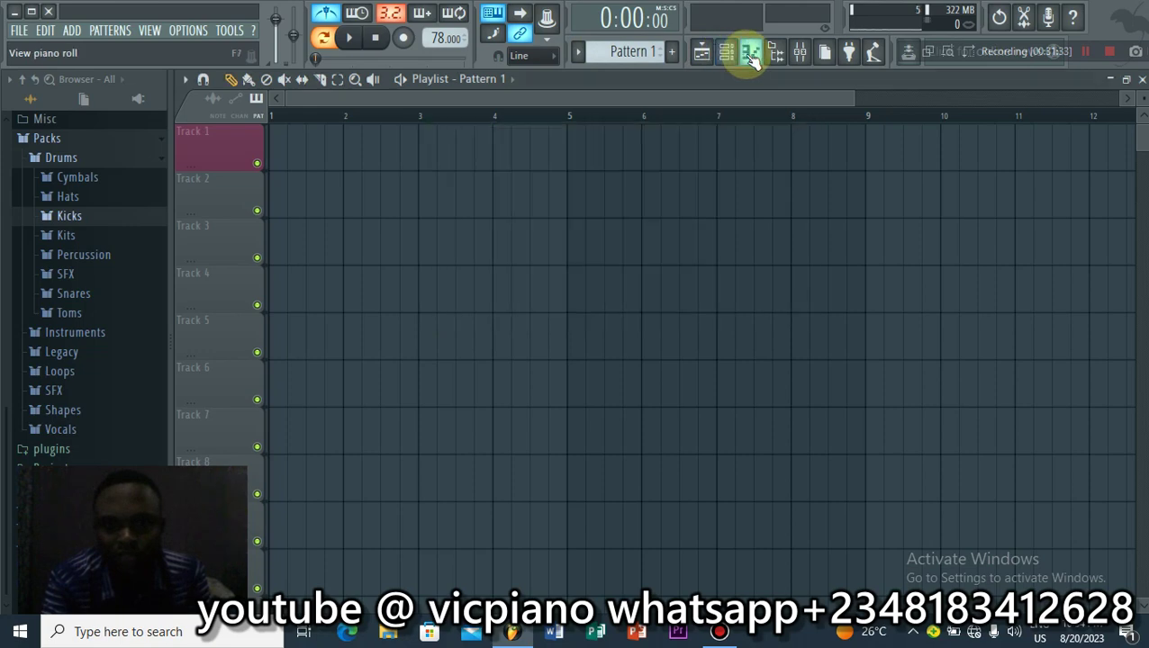
click(702, 52)
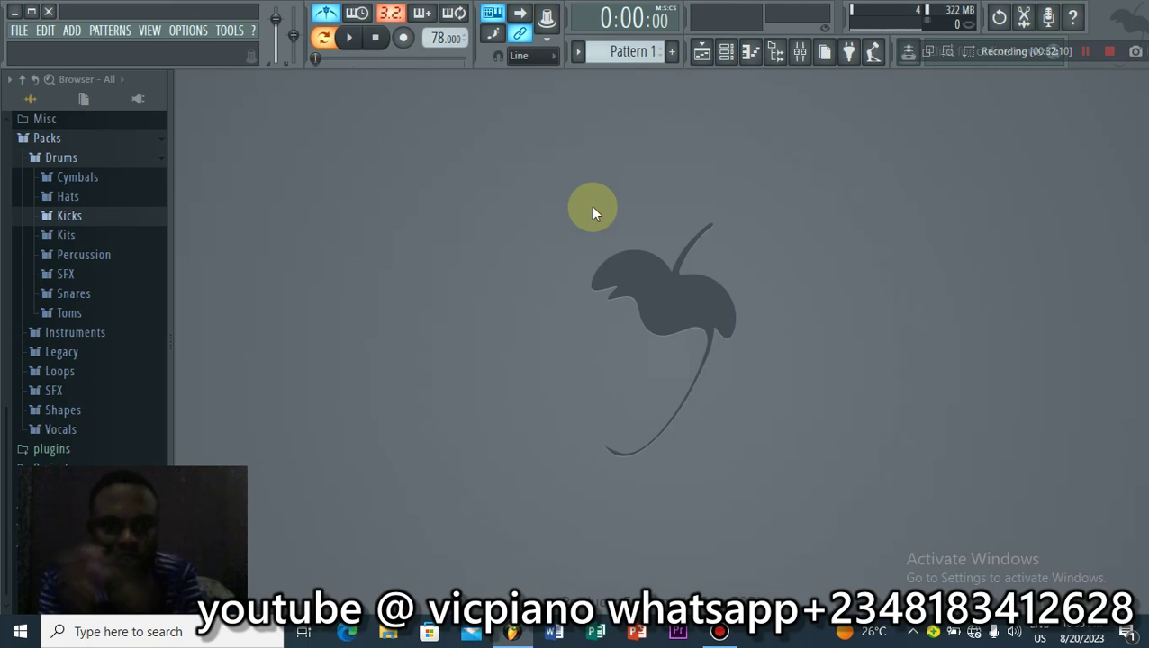
Step: Tap a project tempo of 126 BPM with the tempo tapper and close it
click(873, 54)
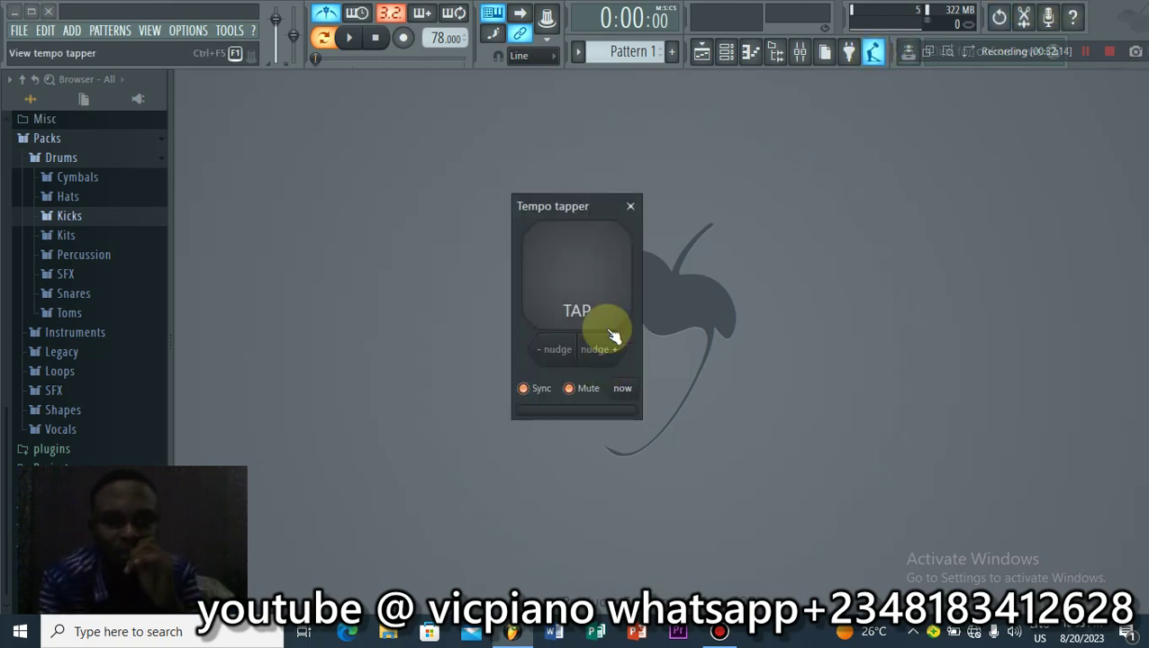
click(608, 289)
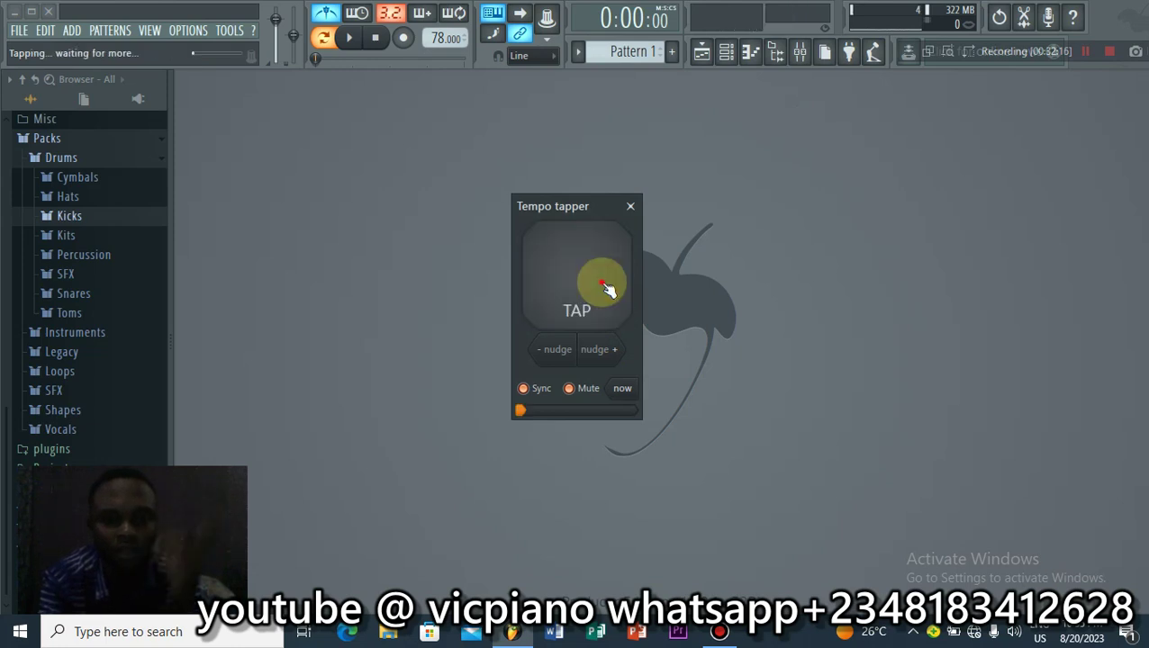
click(607, 289)
click(607, 288)
click(607, 289)
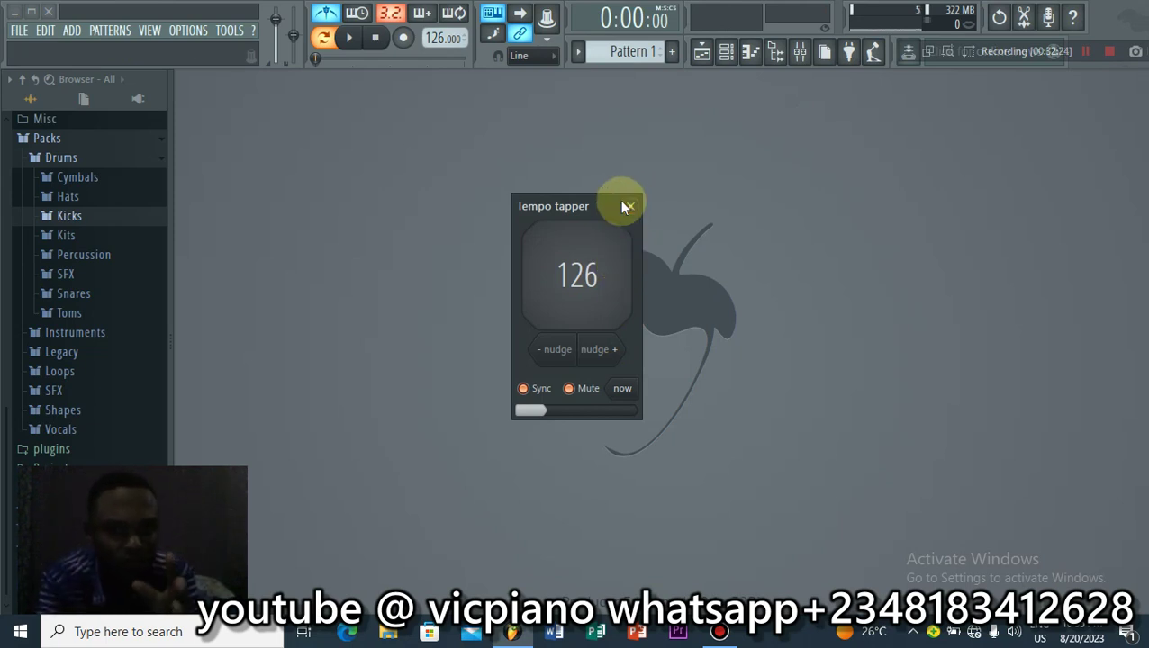
key(Escape)
Step: Play the metronome briefly, stop playback, and set the project tempo to 78 BPM
click(348, 37)
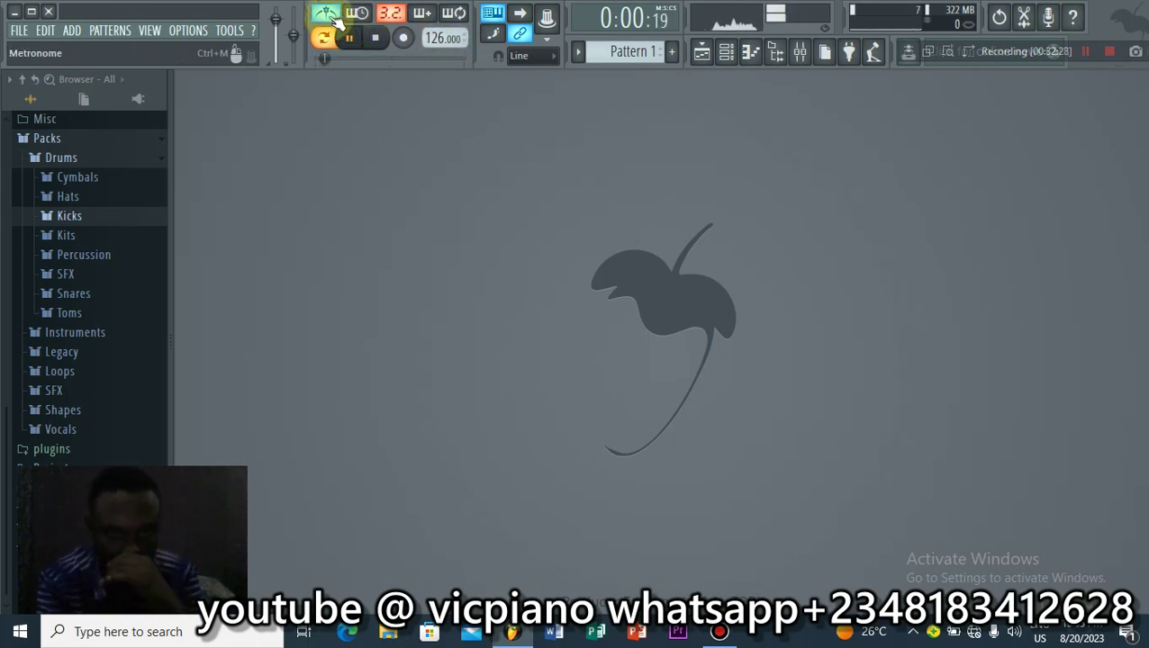
click(376, 38)
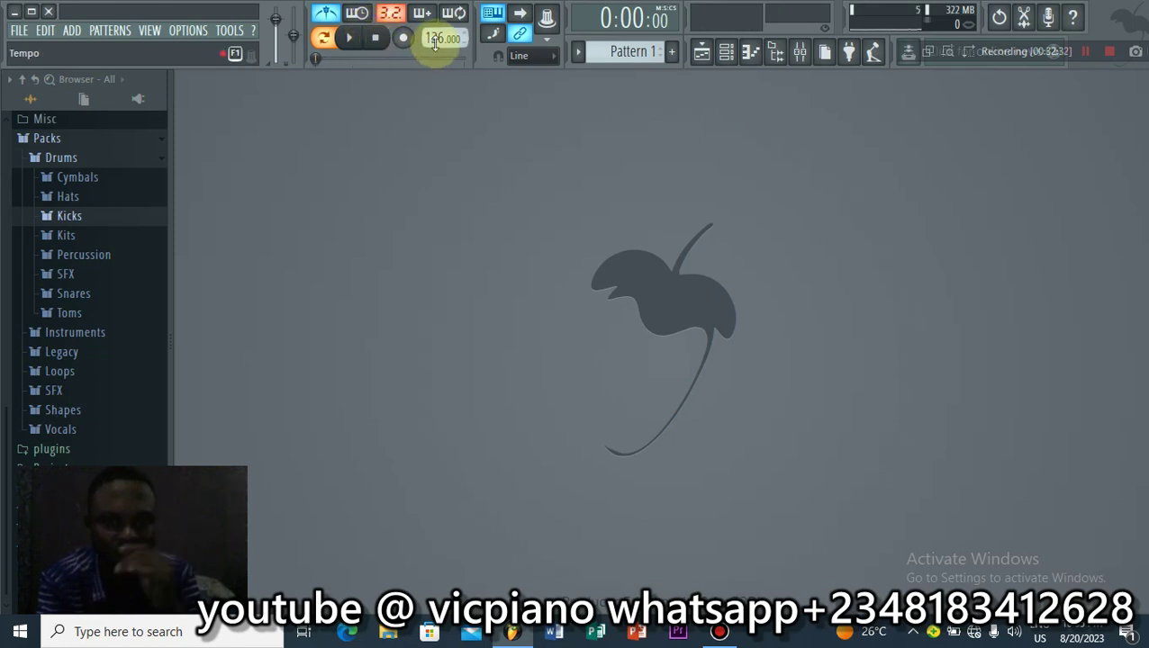
drag(442, 38, 441, 139)
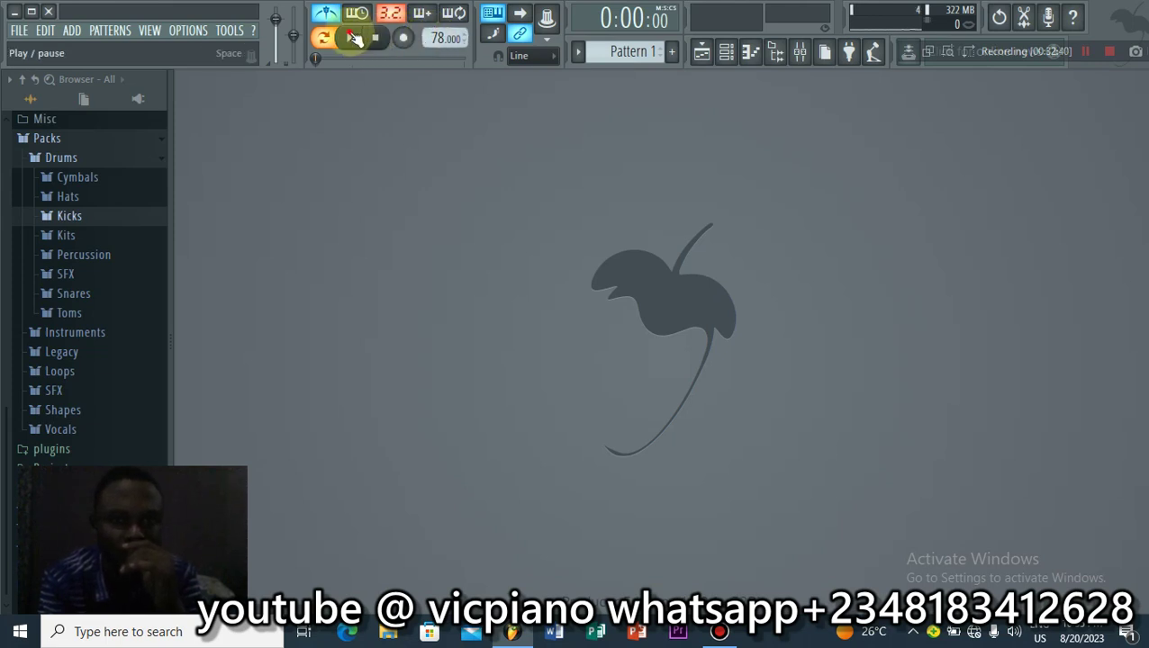
Step: Start playback with the metronome, raise the project tempo to 120 BPM, and stop playback
click(349, 37)
drag(436, 38, 436, 5)
scroll(441, 37, up, 2)
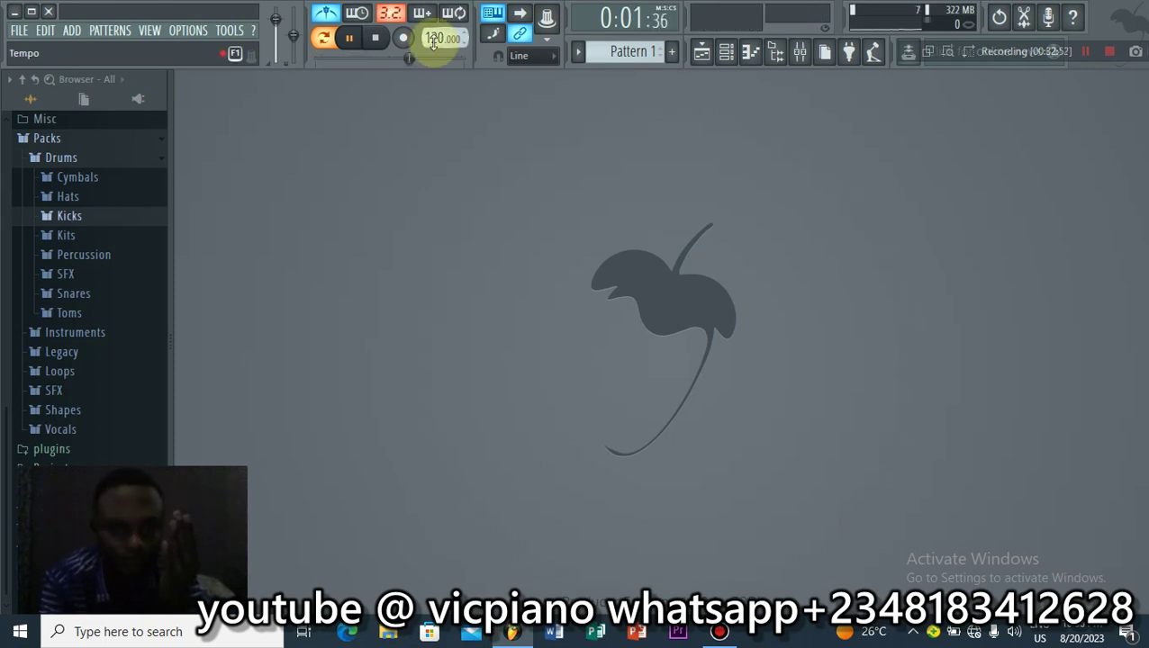
click(375, 37)
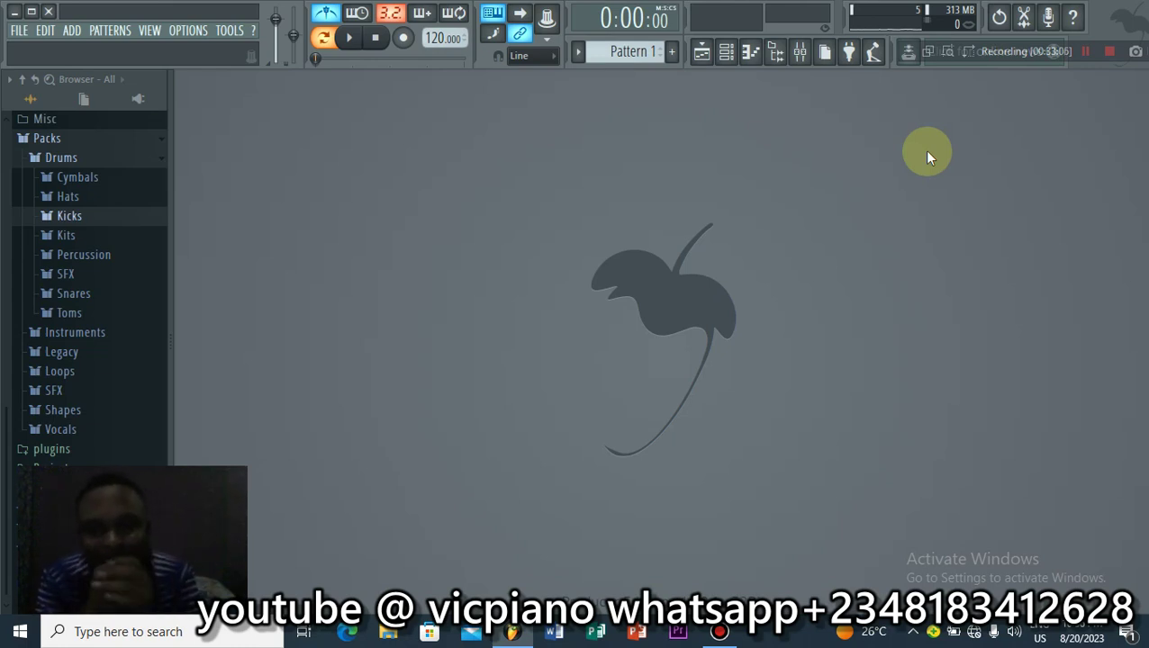
Step: Set the main snap to 1/4 beat and return it to Line
click(552, 60)
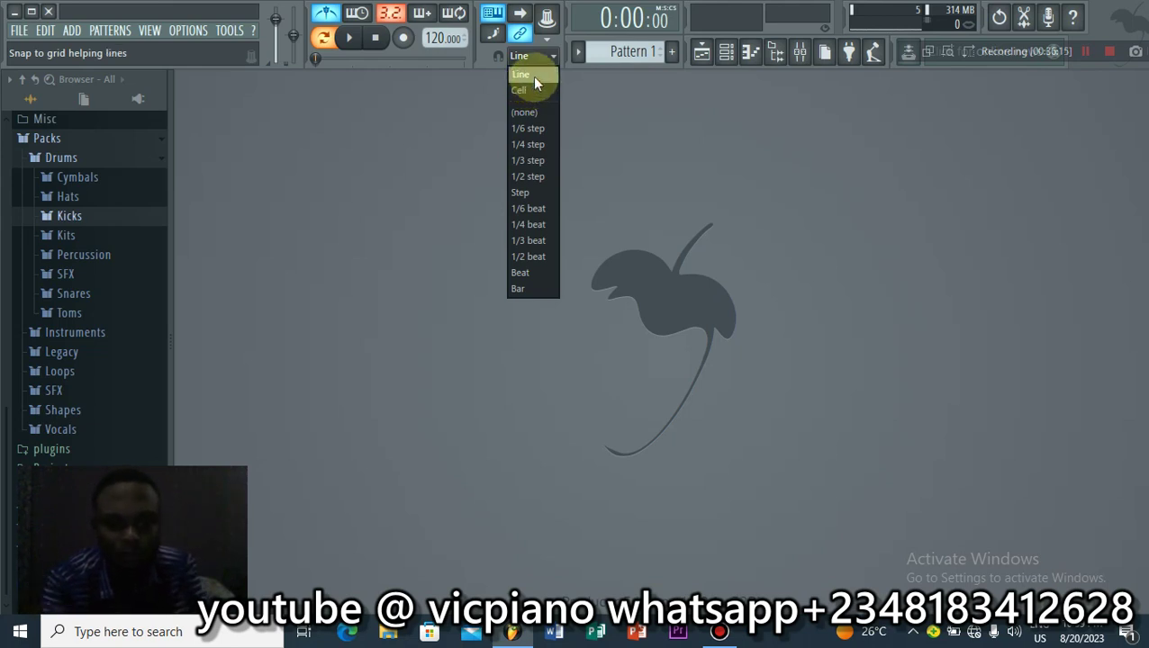
click(533, 224)
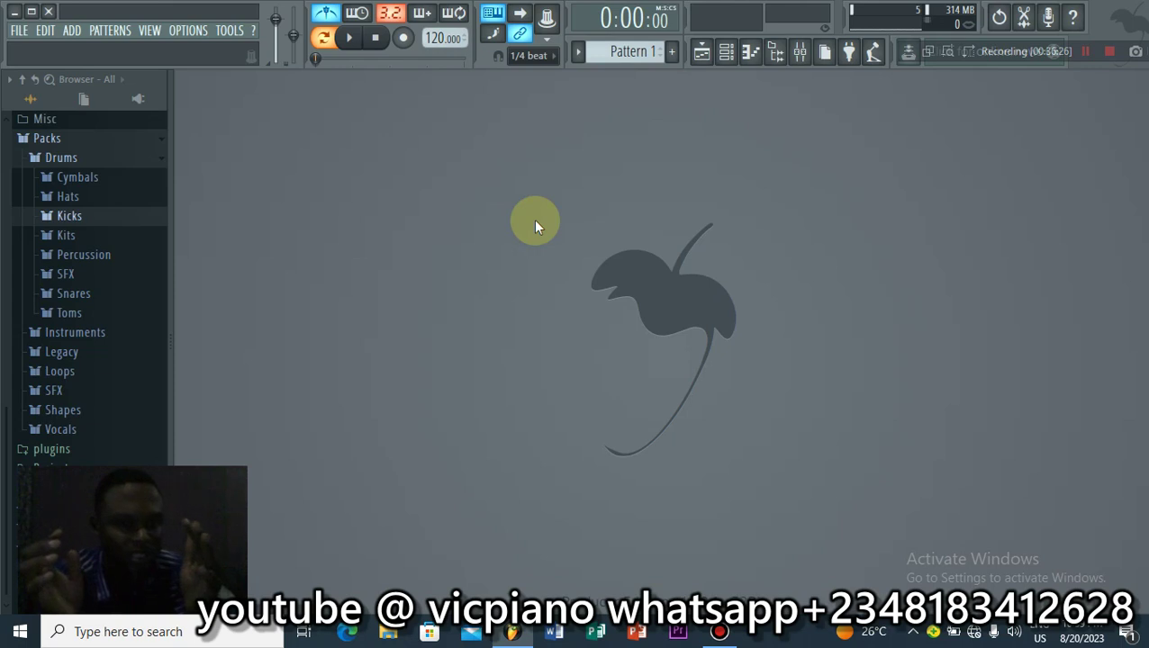
click(535, 57)
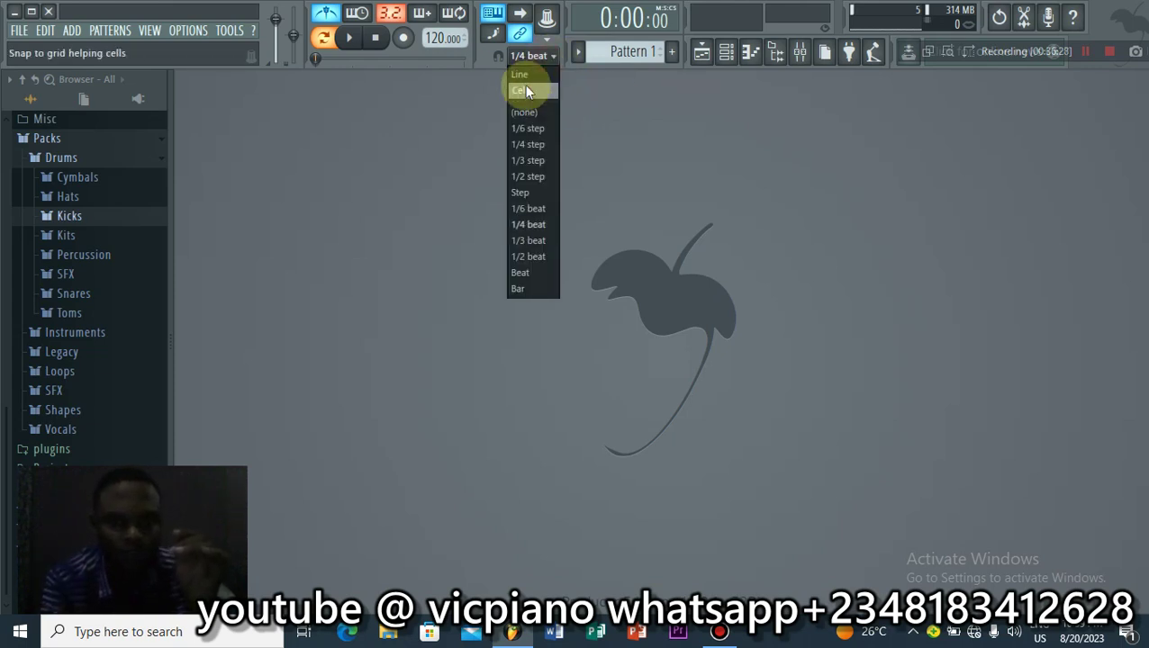
click(525, 75)
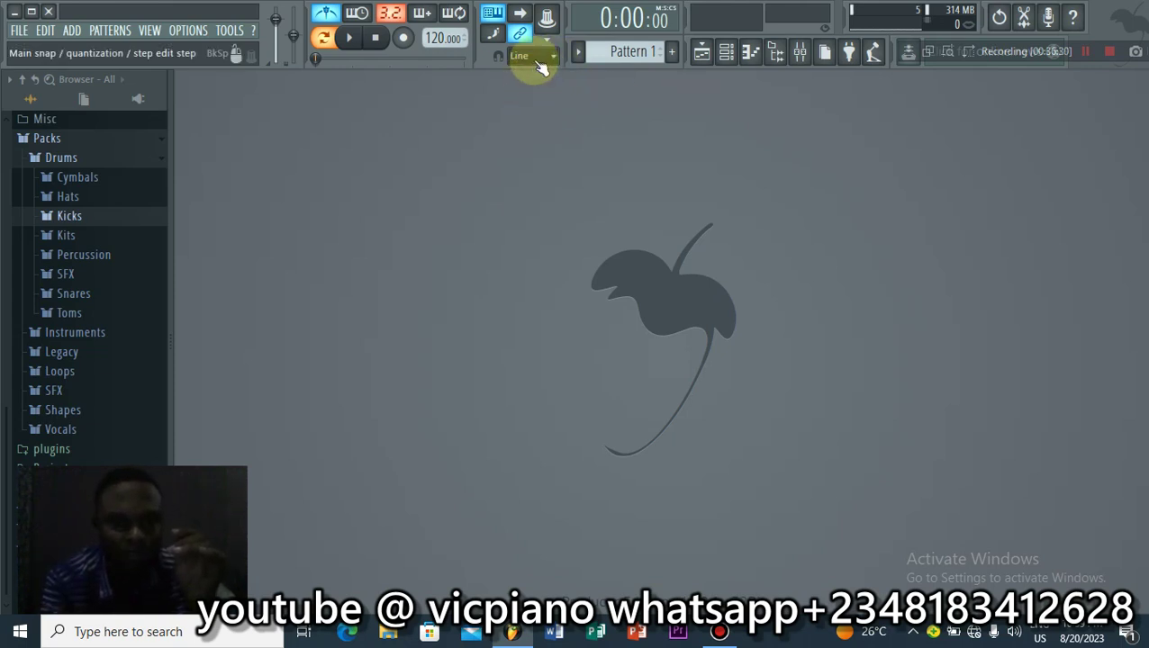
Step: Try the Bar option for the main snap and settle on 1/4 beat
click(537, 61)
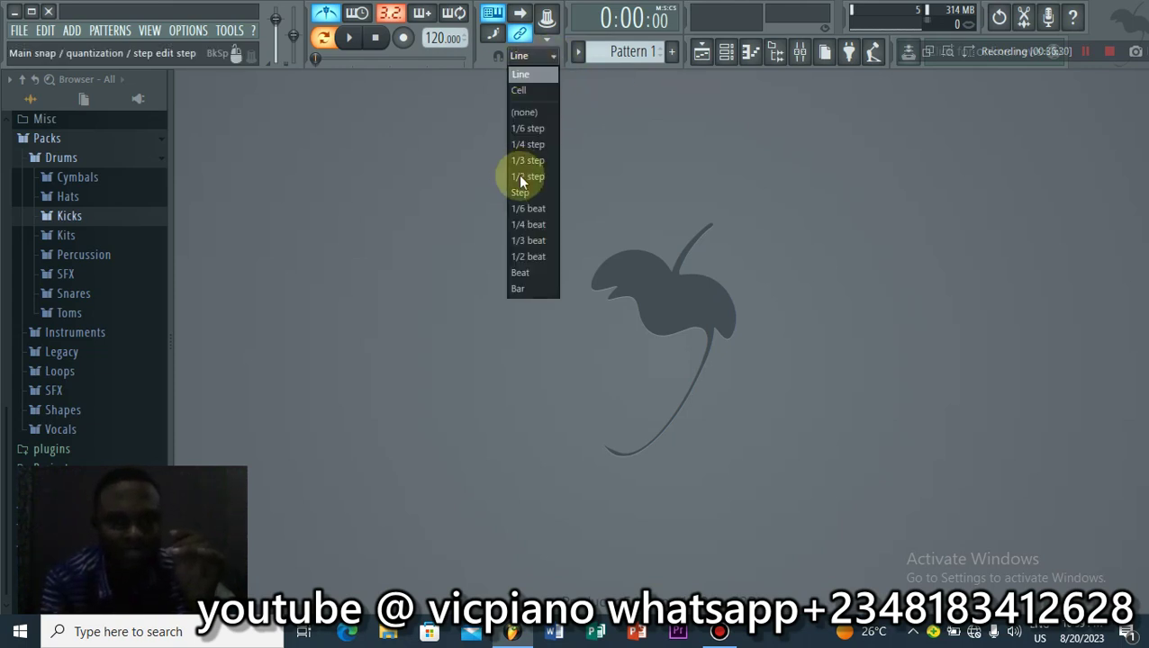
click(536, 290)
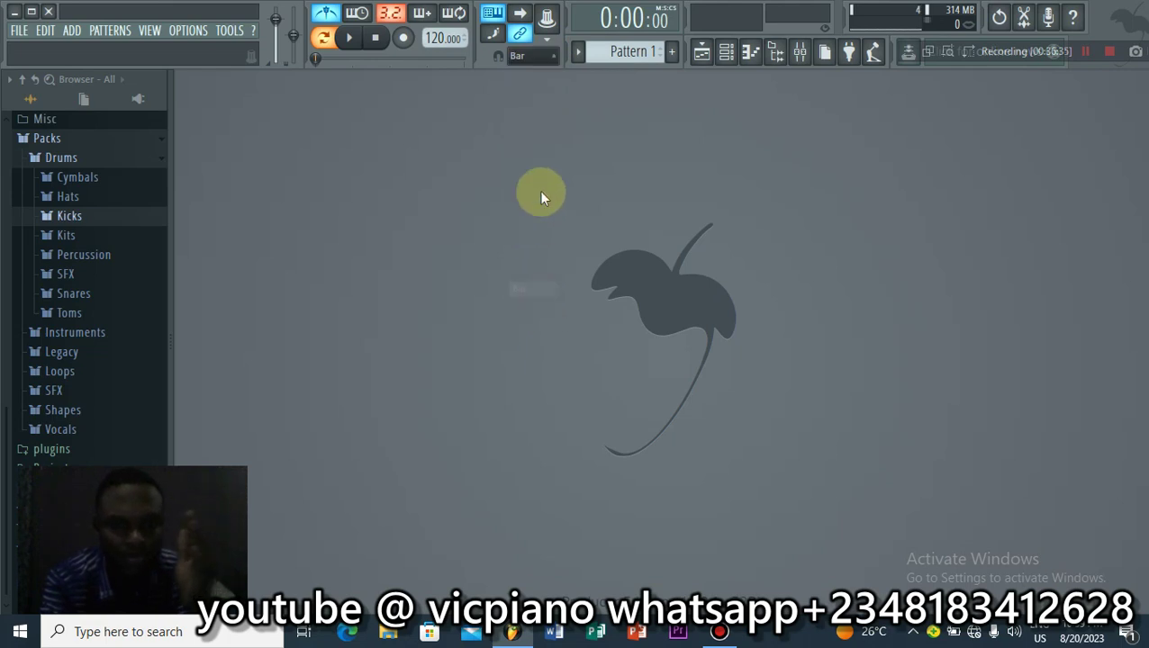
click(531, 61)
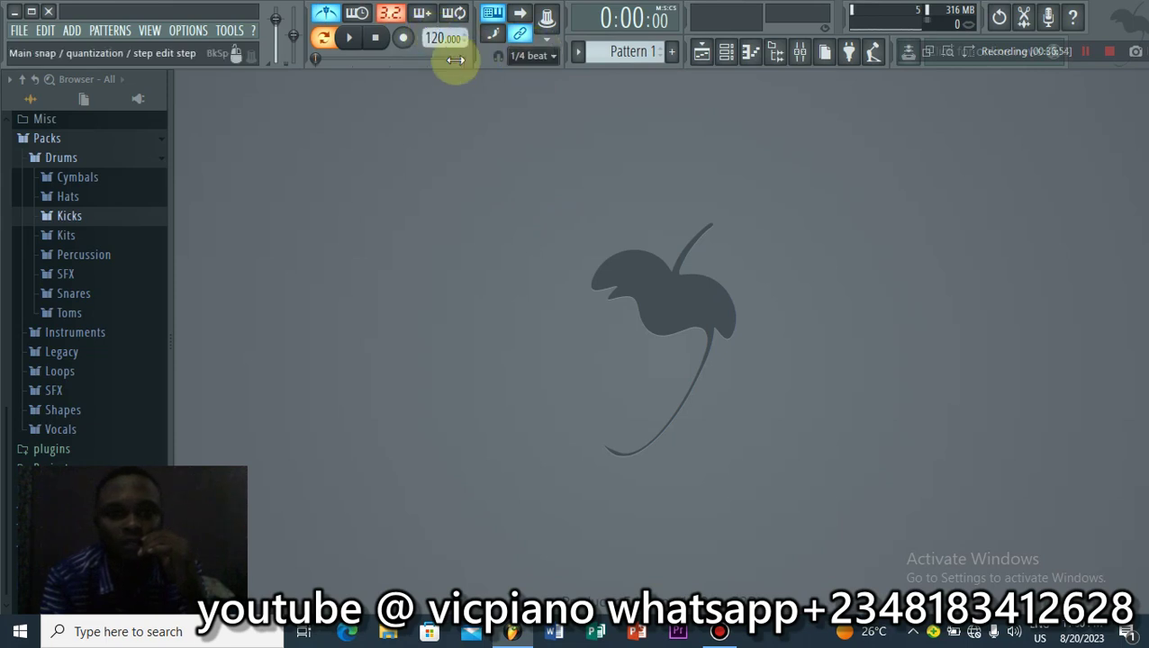
Step: Show the channel rack and delete the Compressed Piano channel, confirming the deletion
click(727, 52)
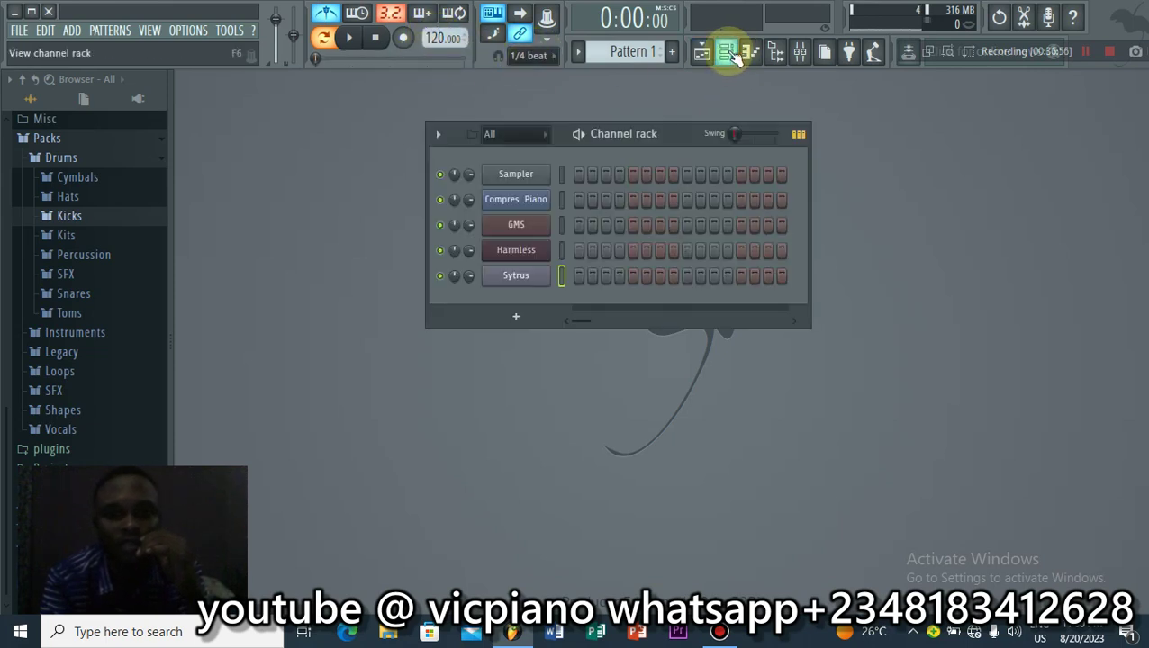
right_click(540, 200)
click(579, 265)
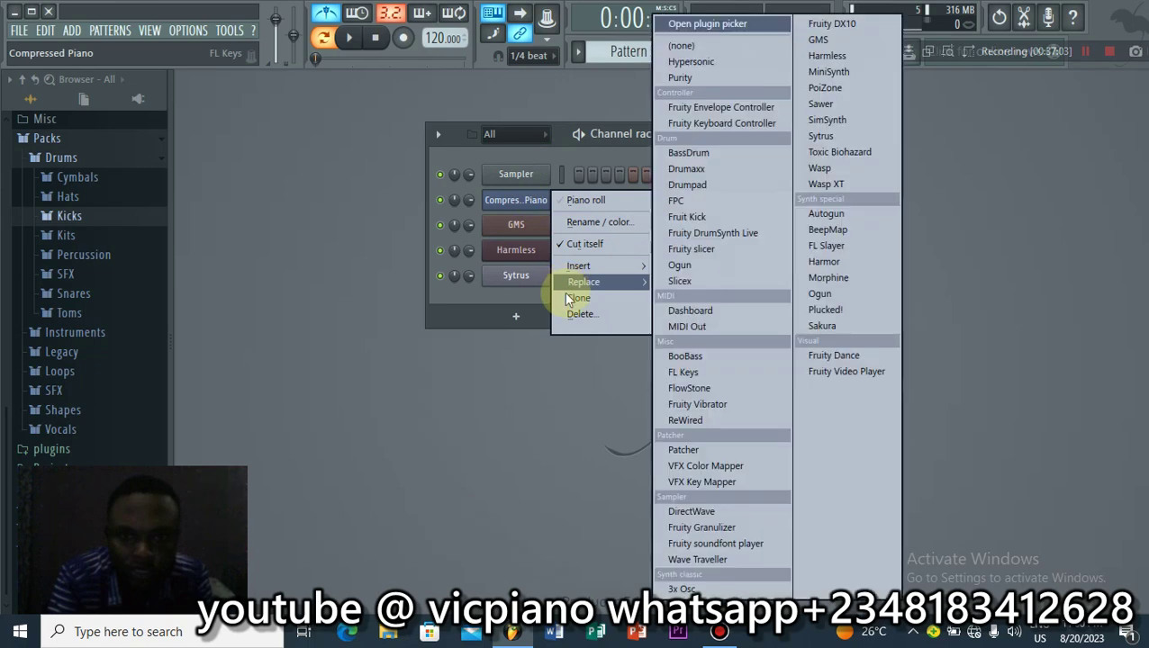
click(510, 195)
right_click(513, 199)
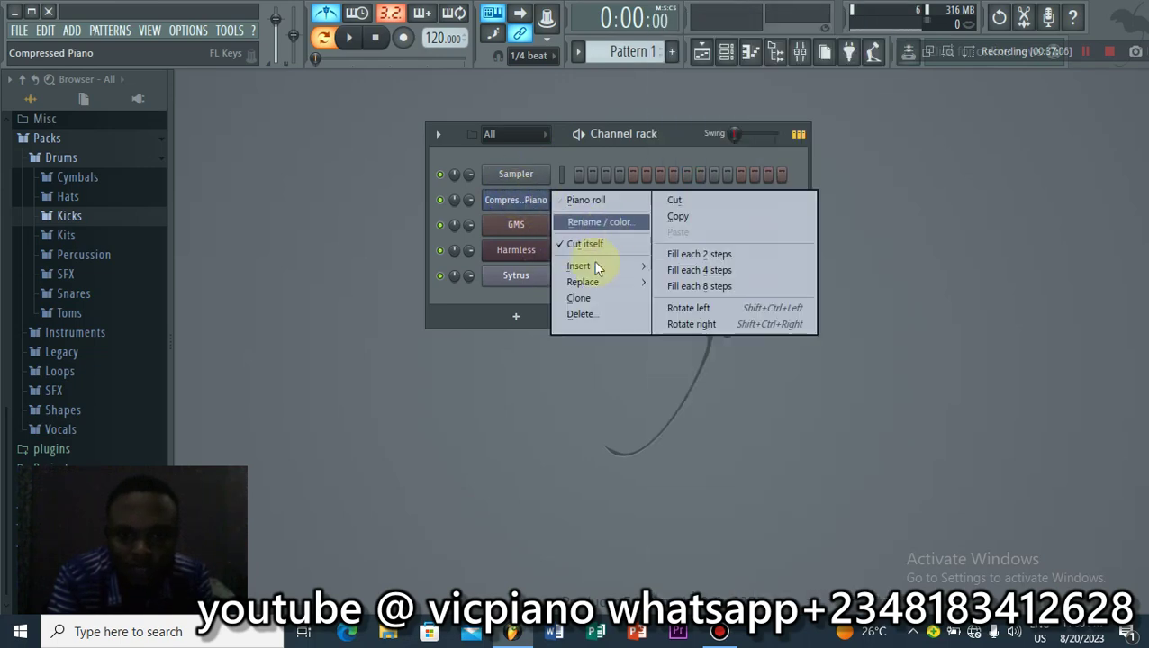
click(583, 314)
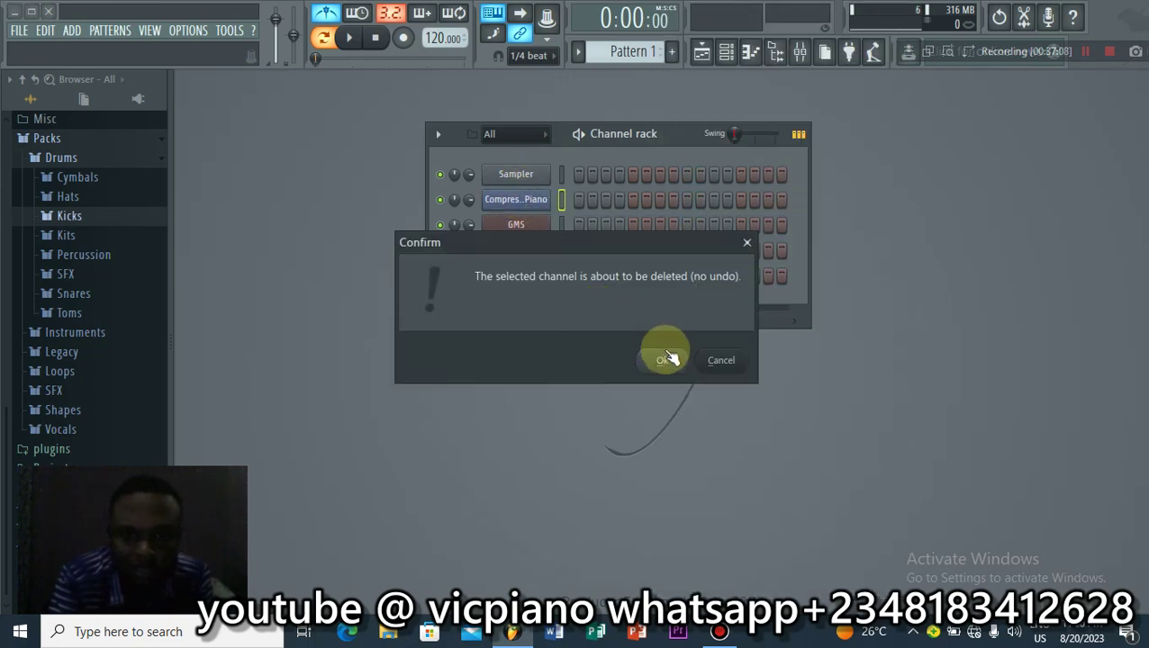
click(665, 359)
Step: Create a new project from the minimal Empty template and set its tempo to 120 BPM
right_click(515, 200)
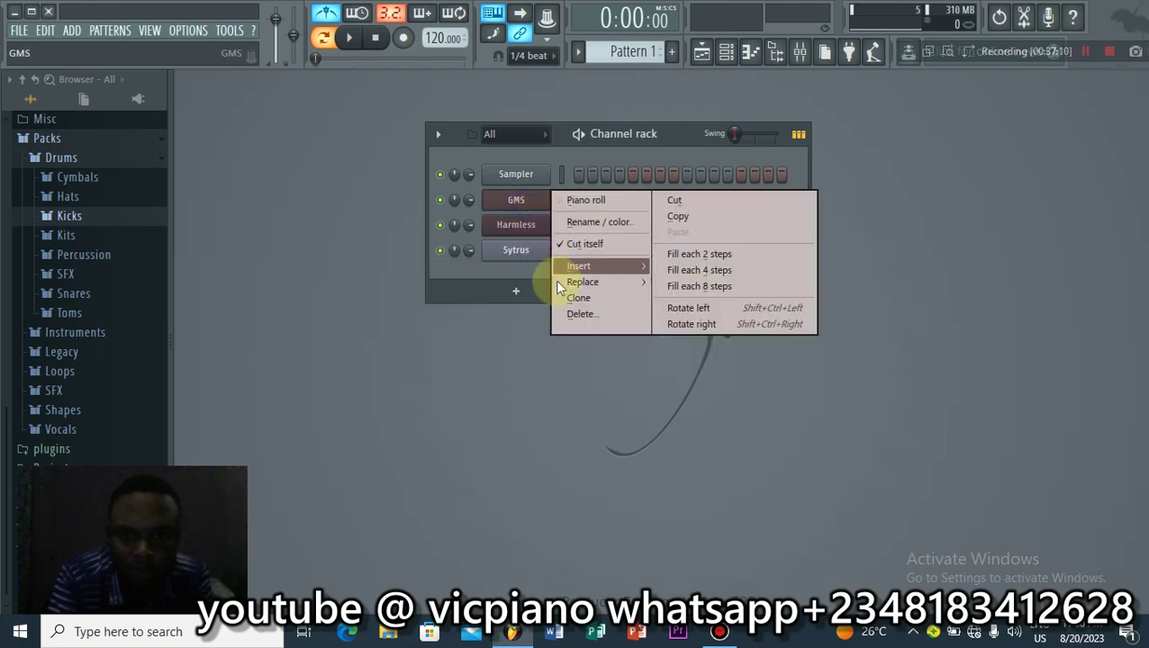
click(20, 31)
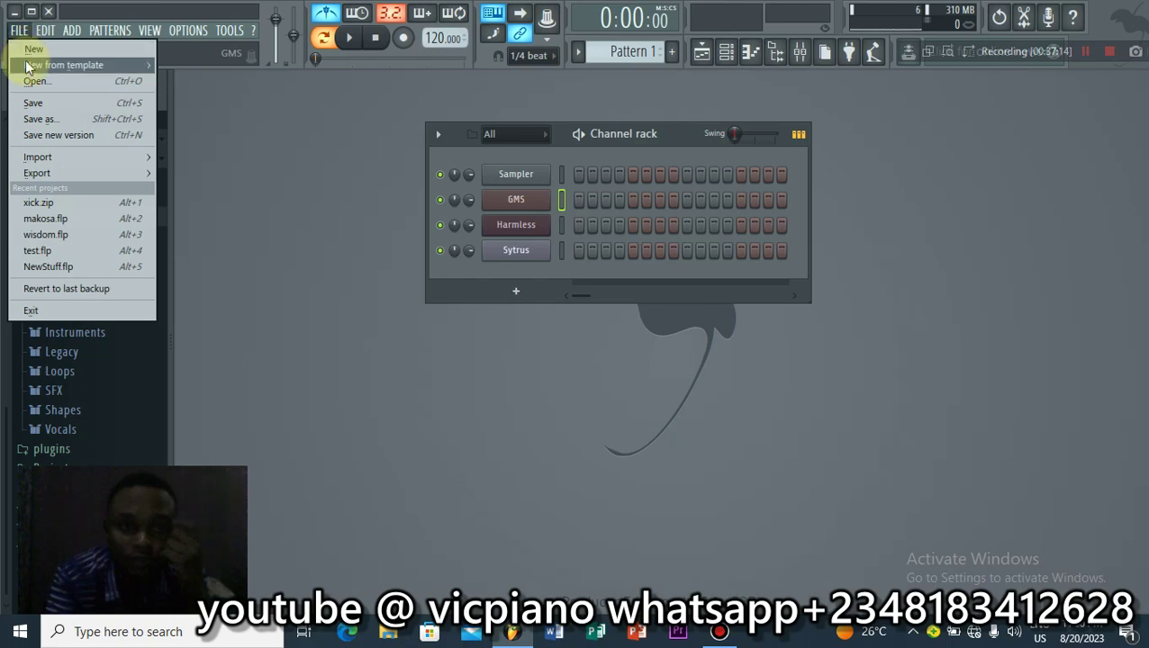
mouse_move(63, 65)
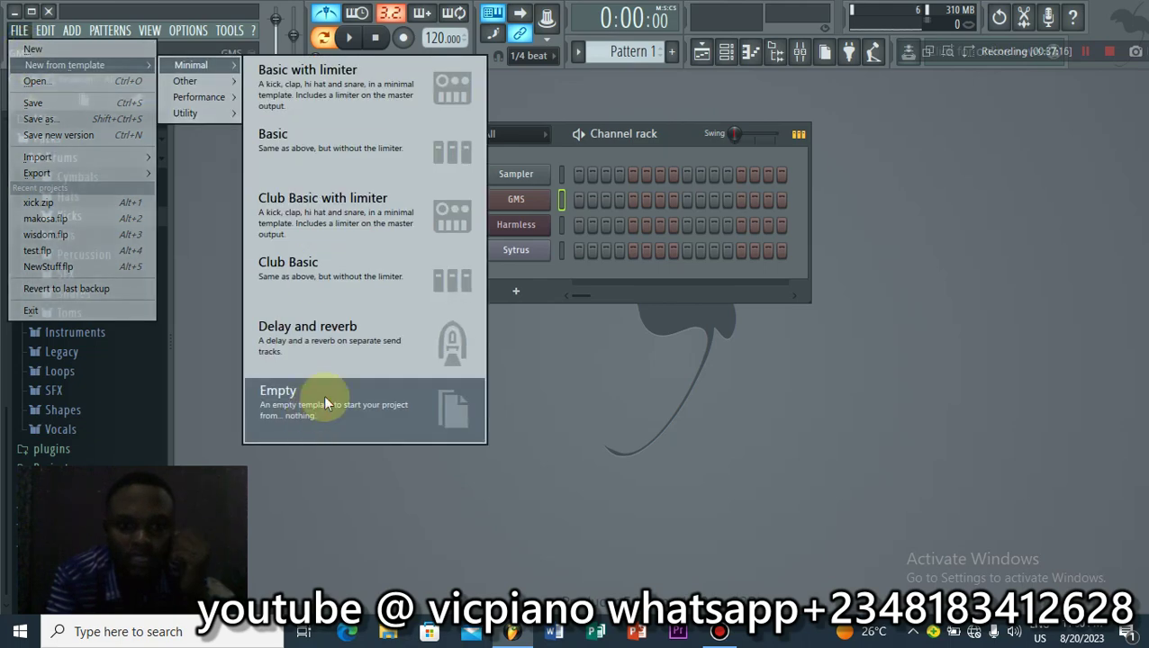
click(324, 400)
click(600, 362)
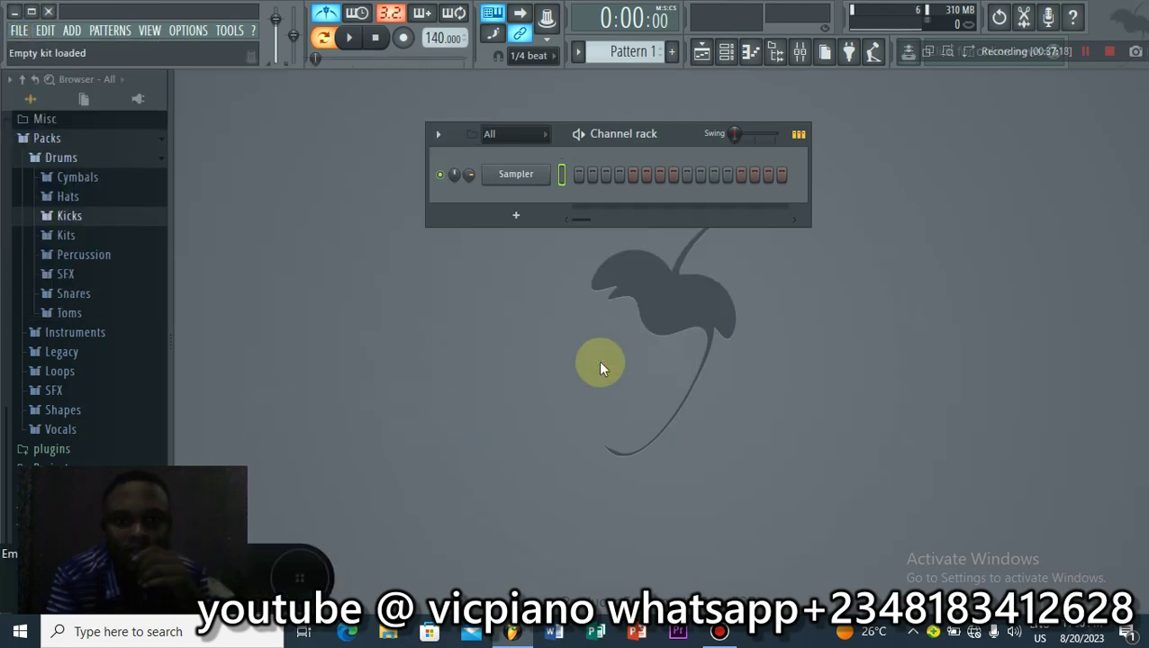
mouse_move(441, 38)
mouse_down()
mouse_move(441, 54)
mouse_move(441, 40)
mouse_up()
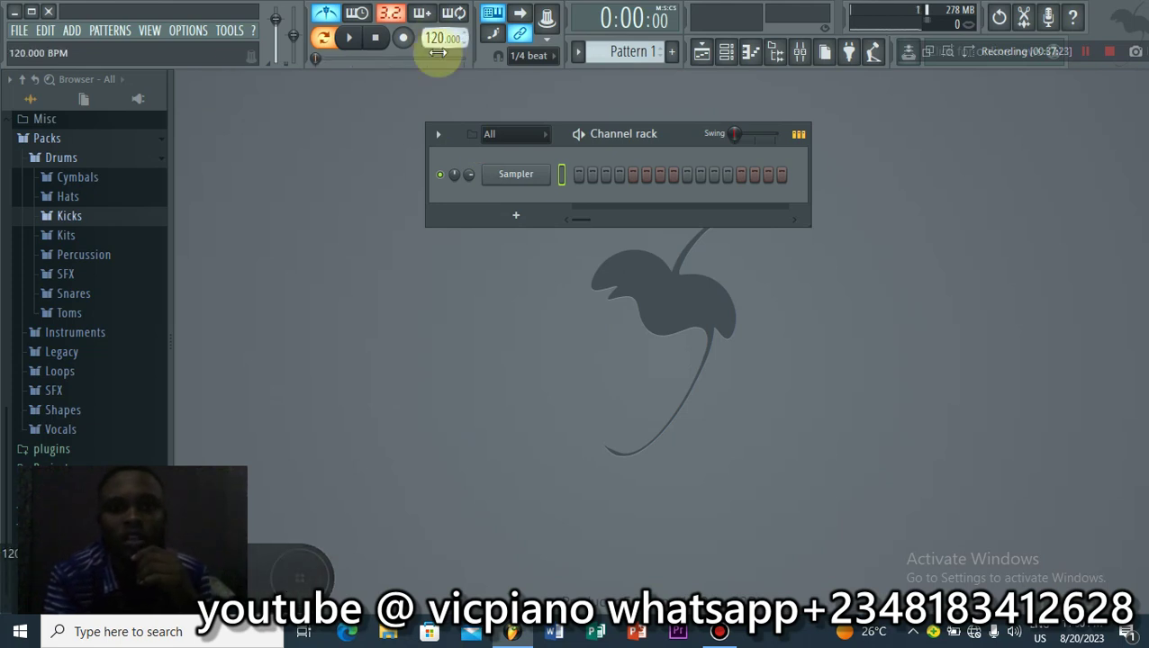
Step: Open the Sampler channel's settings and arrange that window just below the channel rack
click(522, 176)
drag(585, 134, 558, 99)
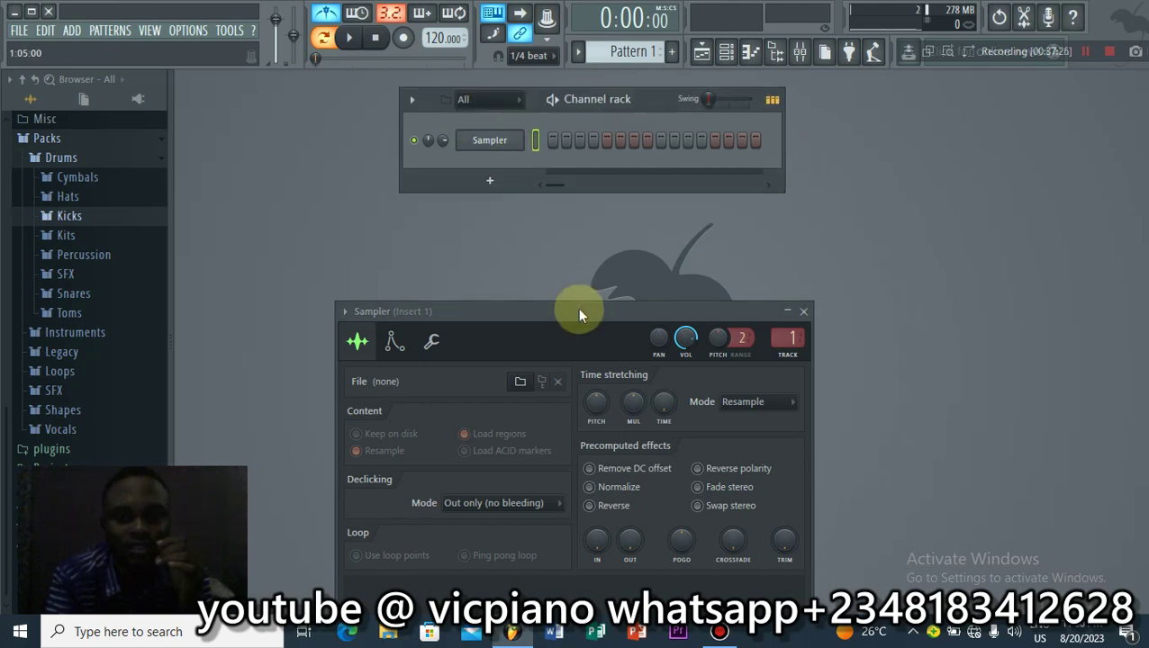
drag(577, 307, 600, 205)
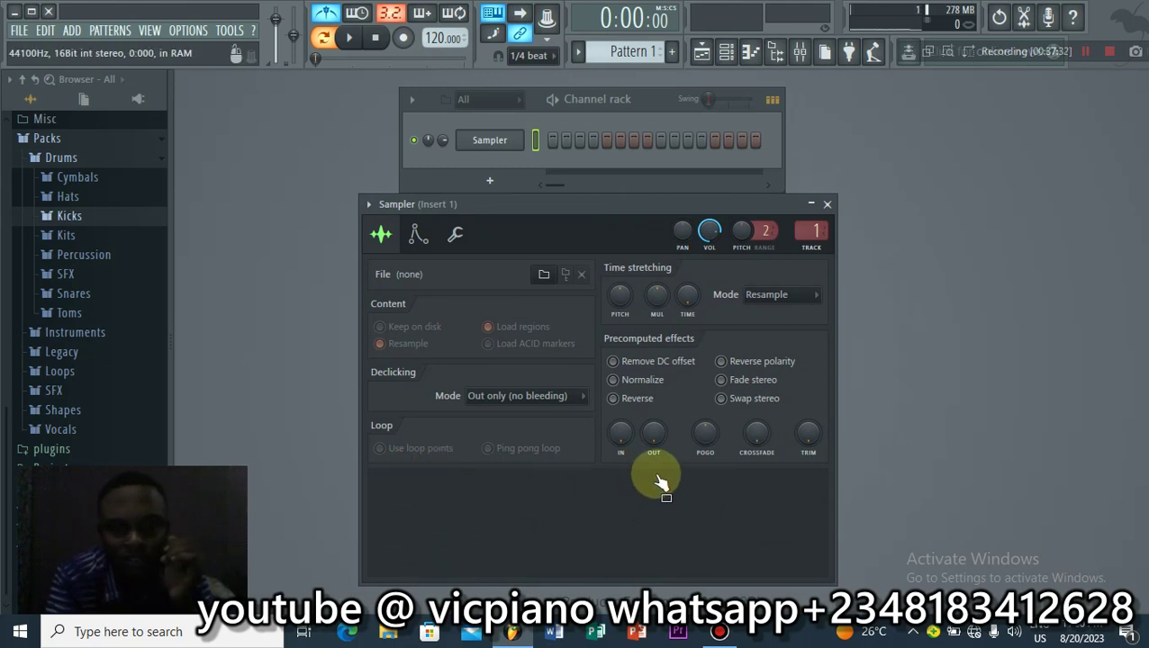
Step: Load the 707 Kick sample from the Drums pack's Kicks folder into the empty Sampler channel
click(599, 520)
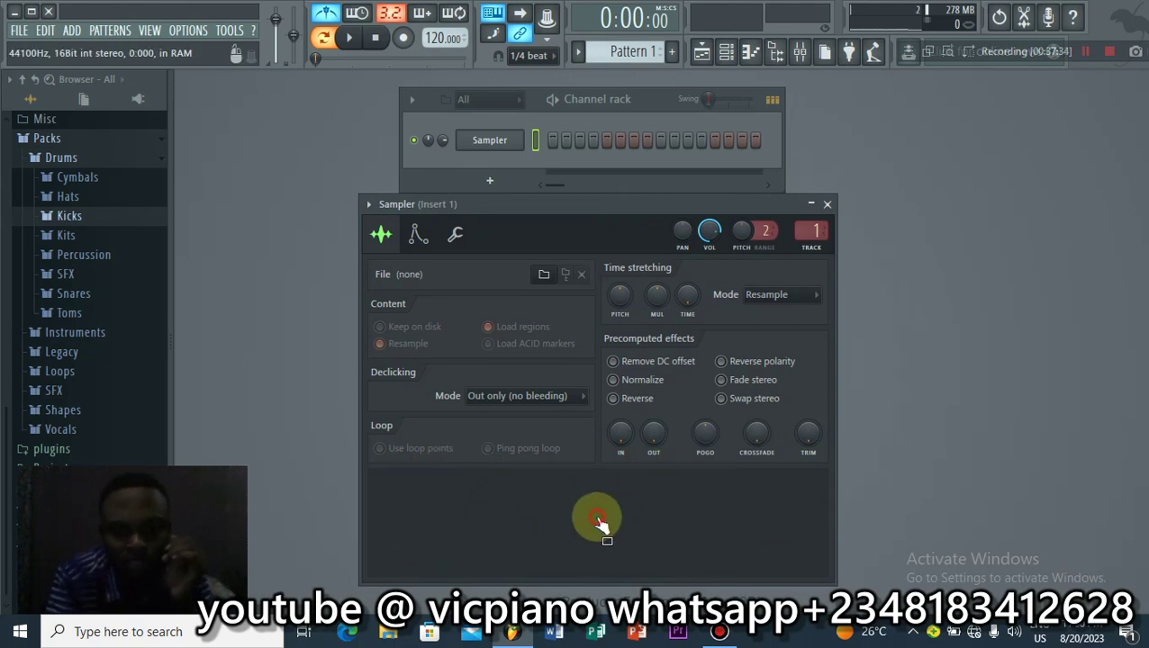
click(117, 210)
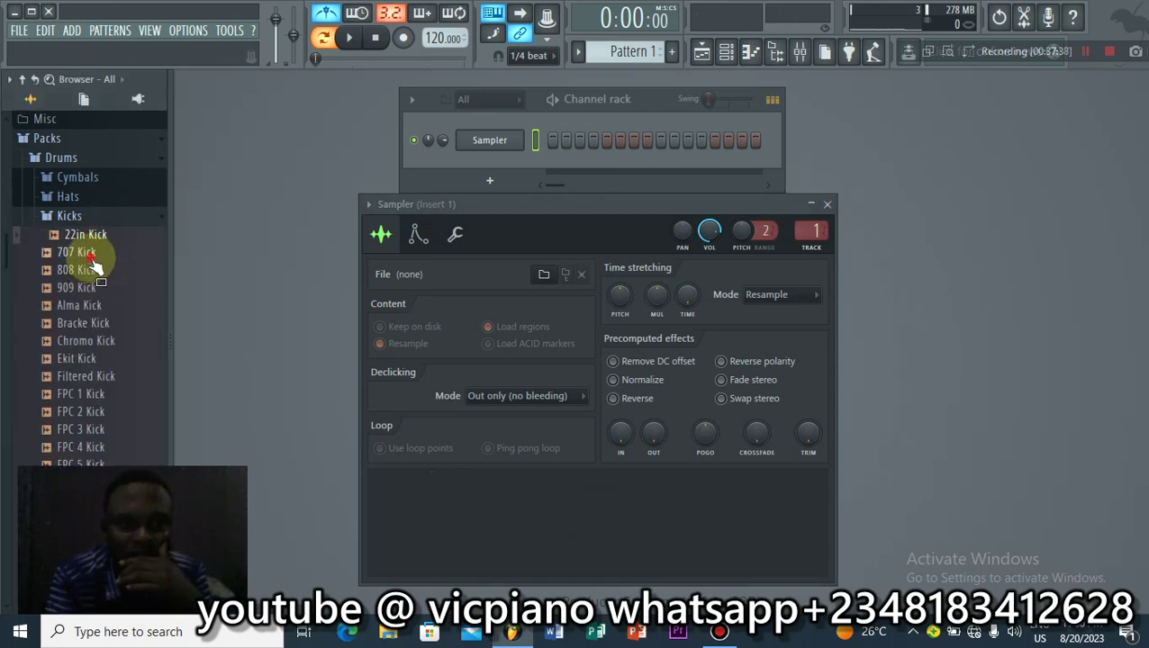
drag(84, 253, 493, 144)
Step: Add the 707 Kick sample to the channel rack again as two extra channels
drag(85, 256, 451, 157)
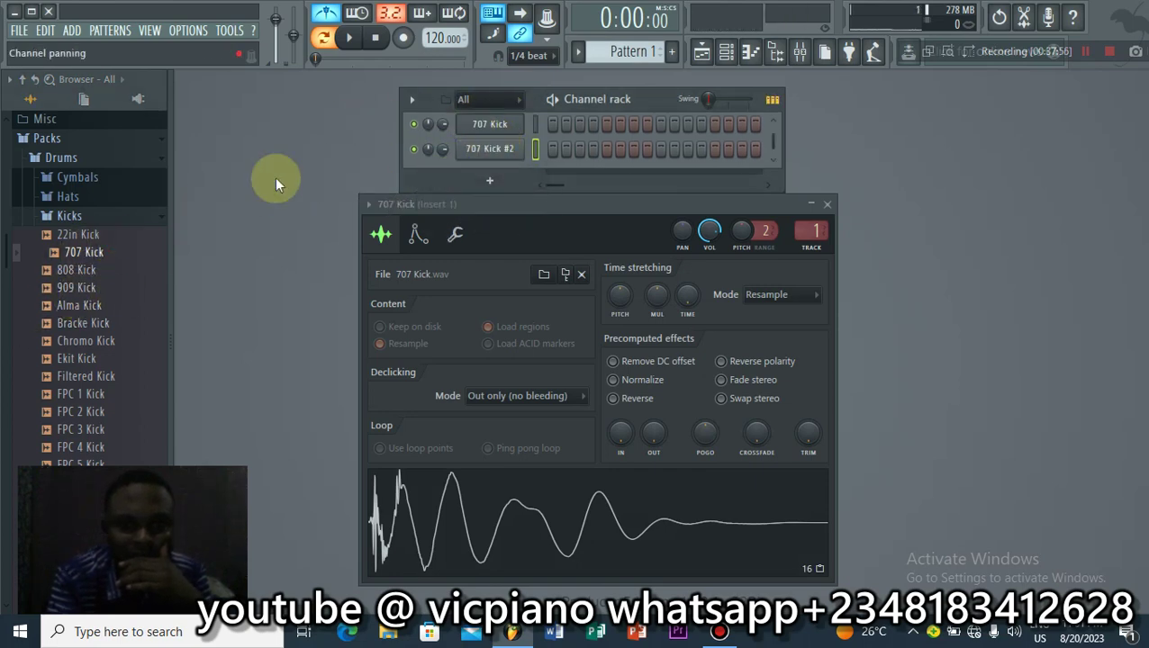
drag(76, 255, 475, 151)
drag(72, 252, 459, 135)
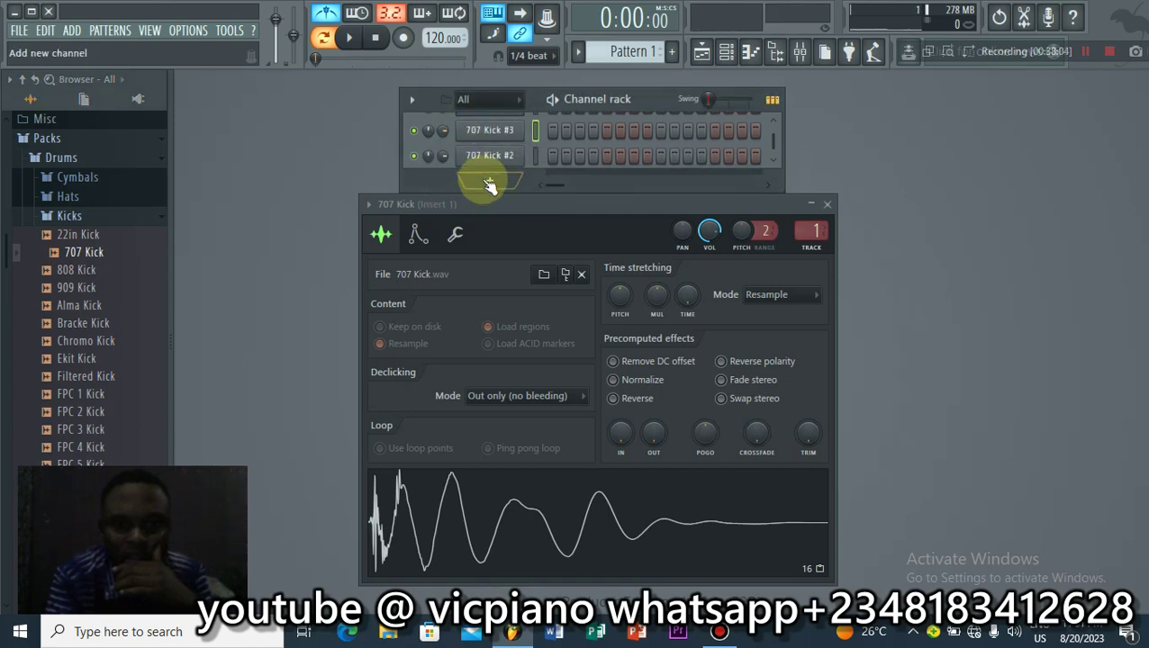
Step: Delete the duplicate channels 707 Kick #2 and 707 Kick #3, confirming each deletion
right_click(487, 155)
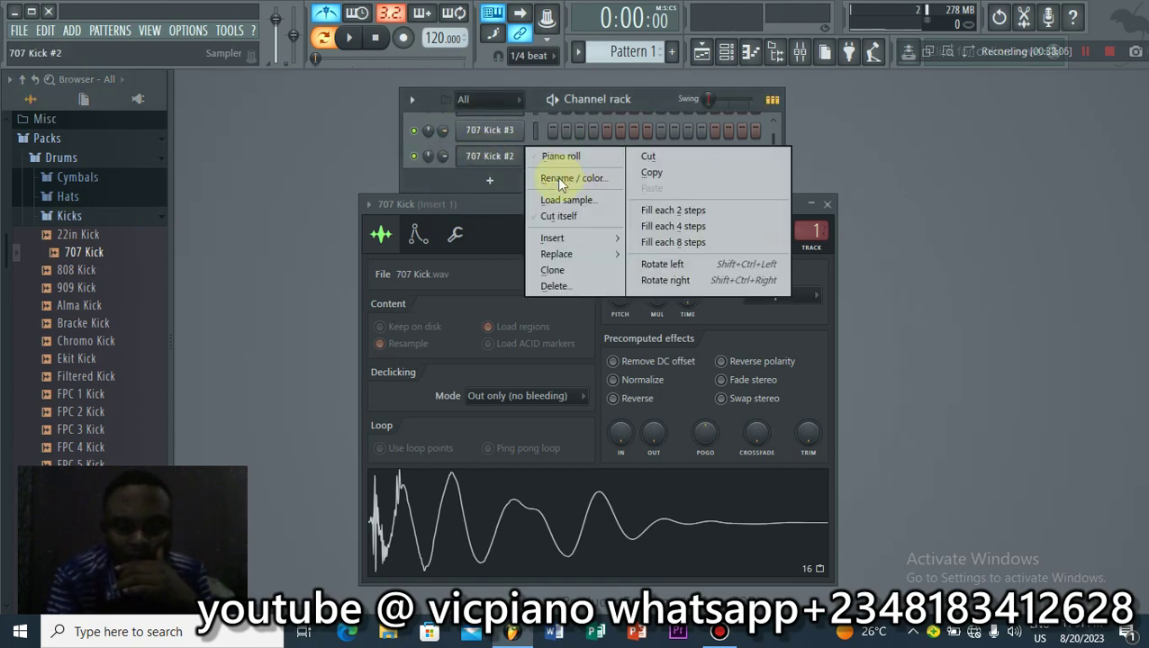
click(560, 285)
click(657, 356)
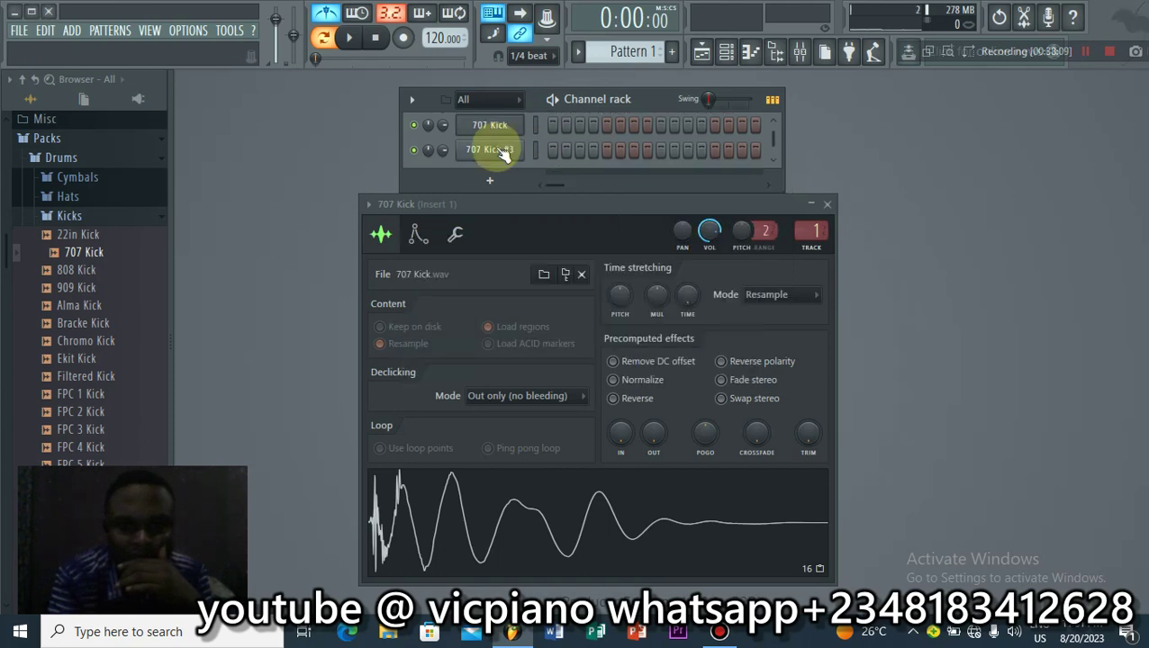
right_click(489, 156)
click(568, 285)
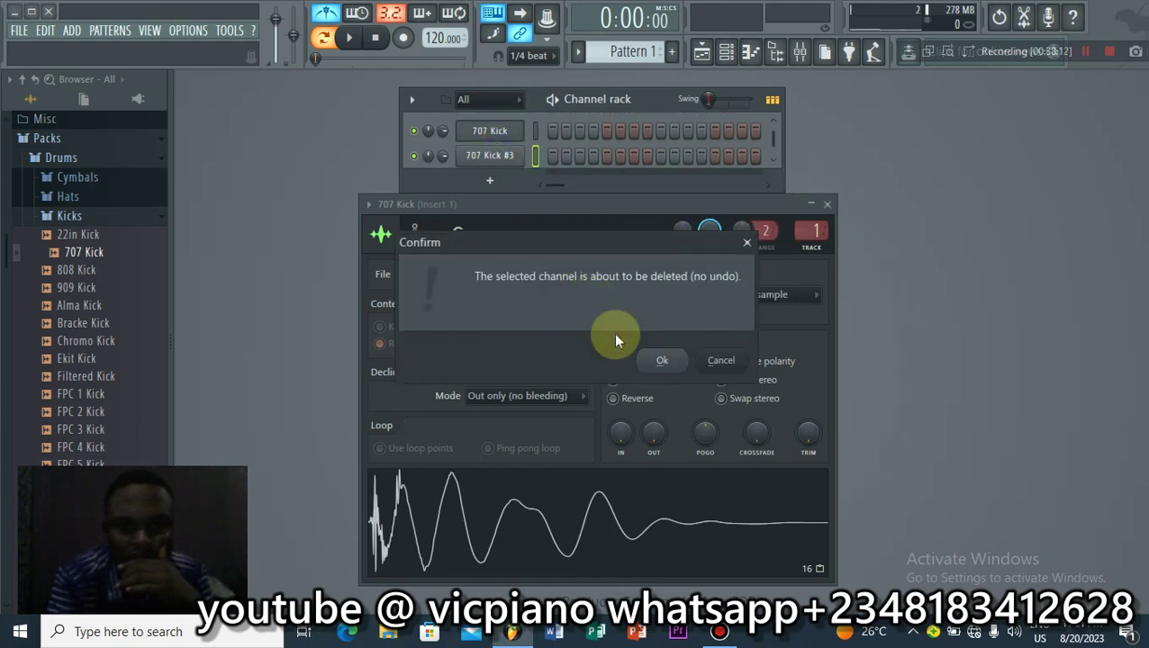
click(660, 359)
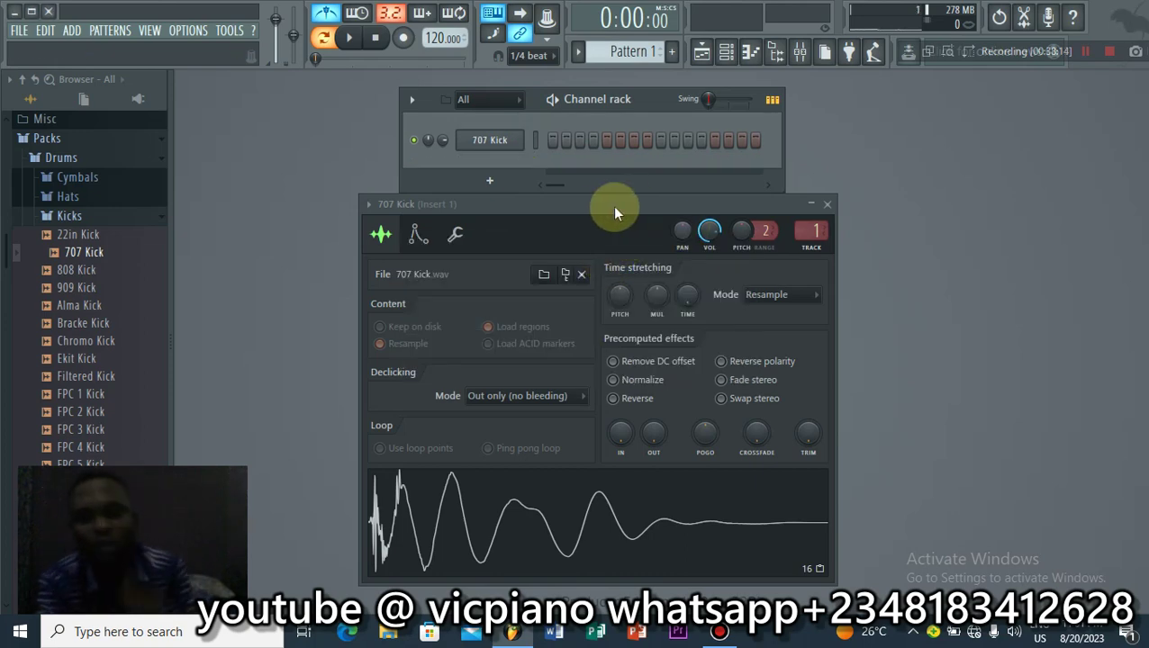
Step: Preview the 707 Kick sample several times from its channel and its waveform display
click(491, 144)
click(494, 151)
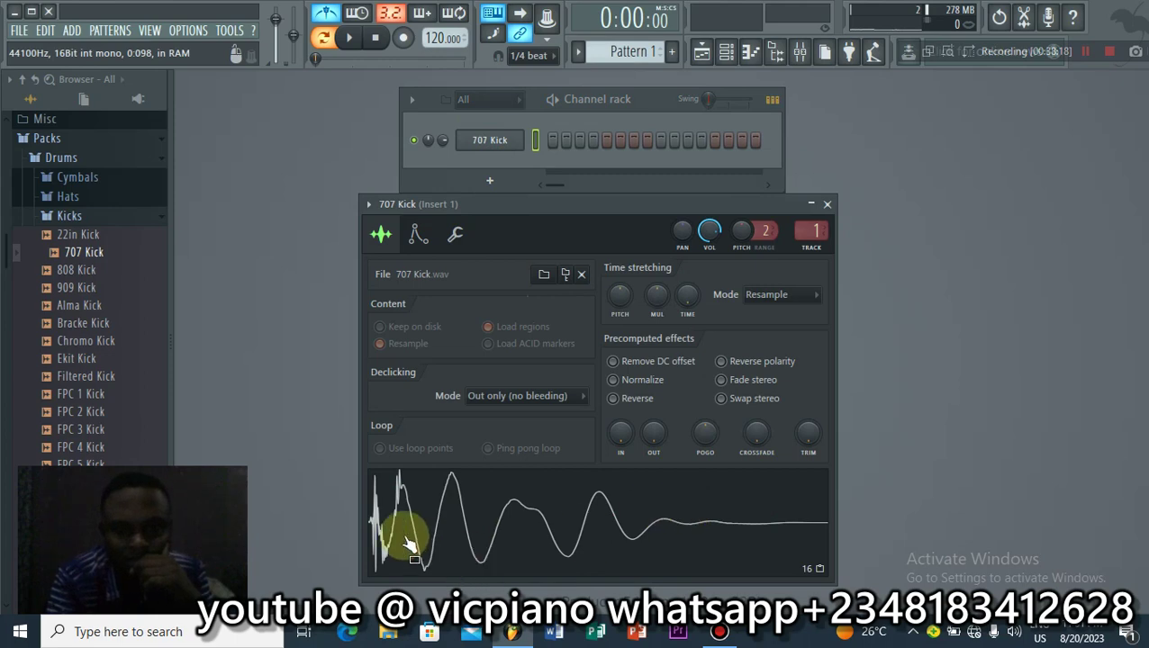
click(620, 531)
click(621, 536)
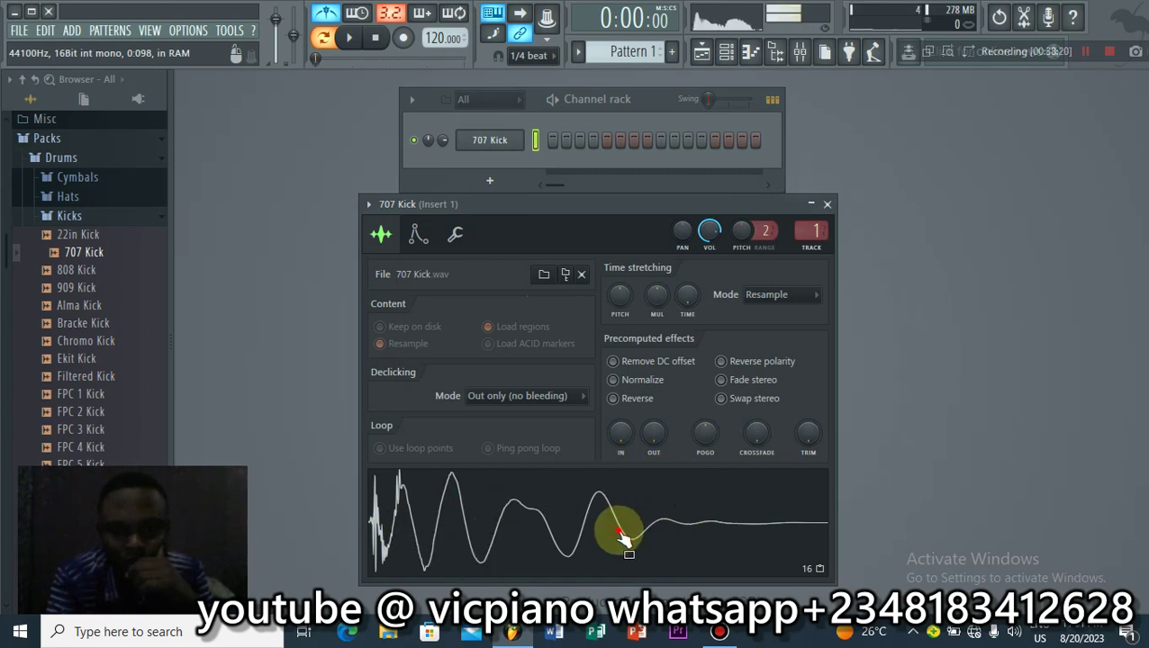
click(621, 535)
click(621, 536)
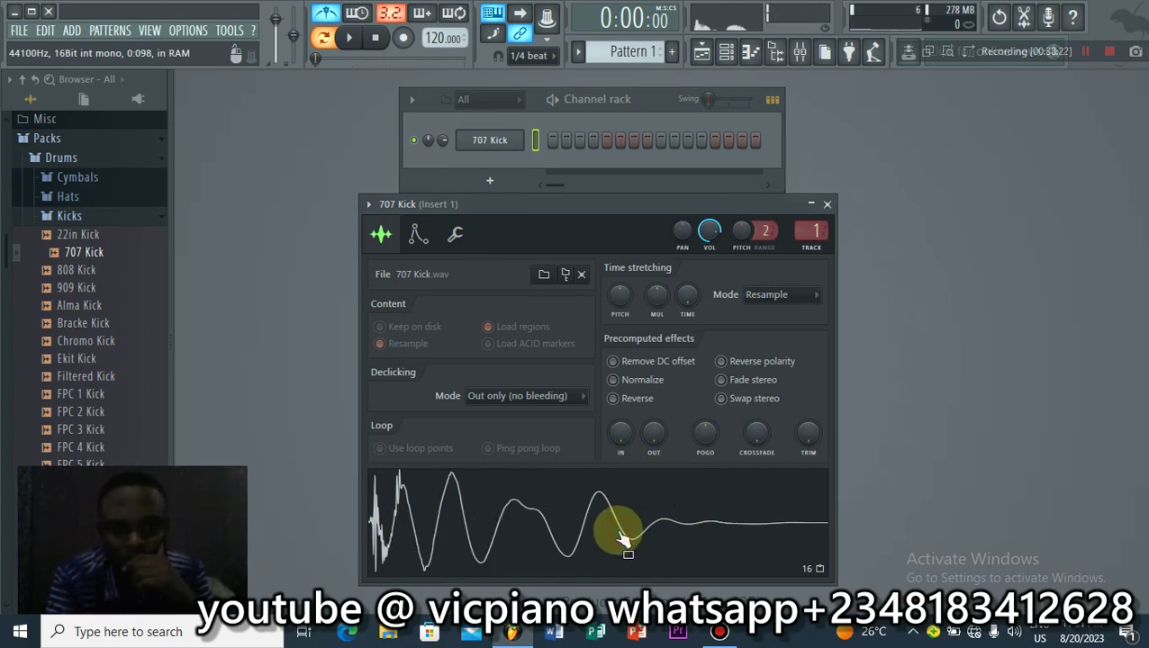
click(619, 533)
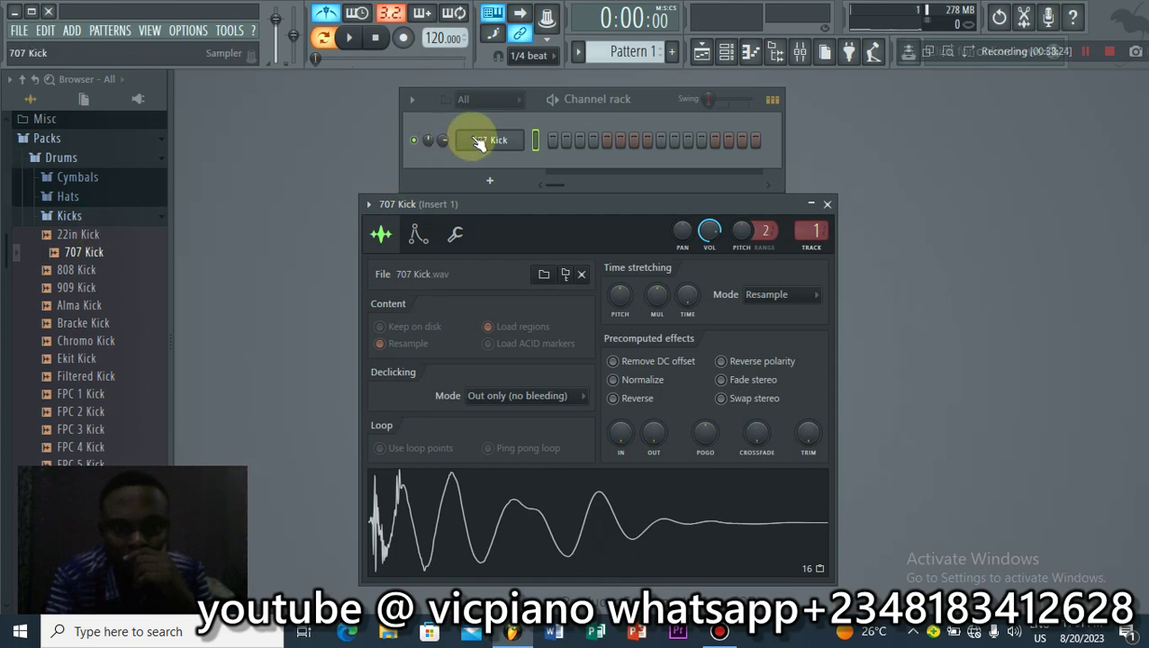
Step: Collapse the Kicks folder in the browser and close the 707 Kick channel settings
click(160, 221)
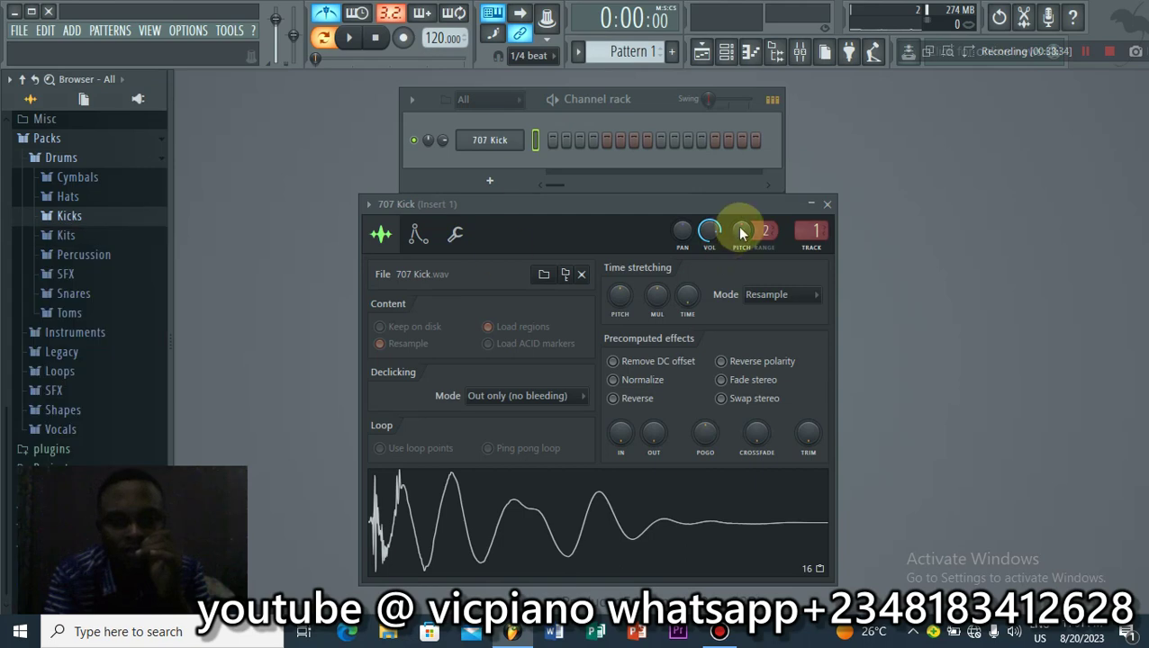
click(827, 204)
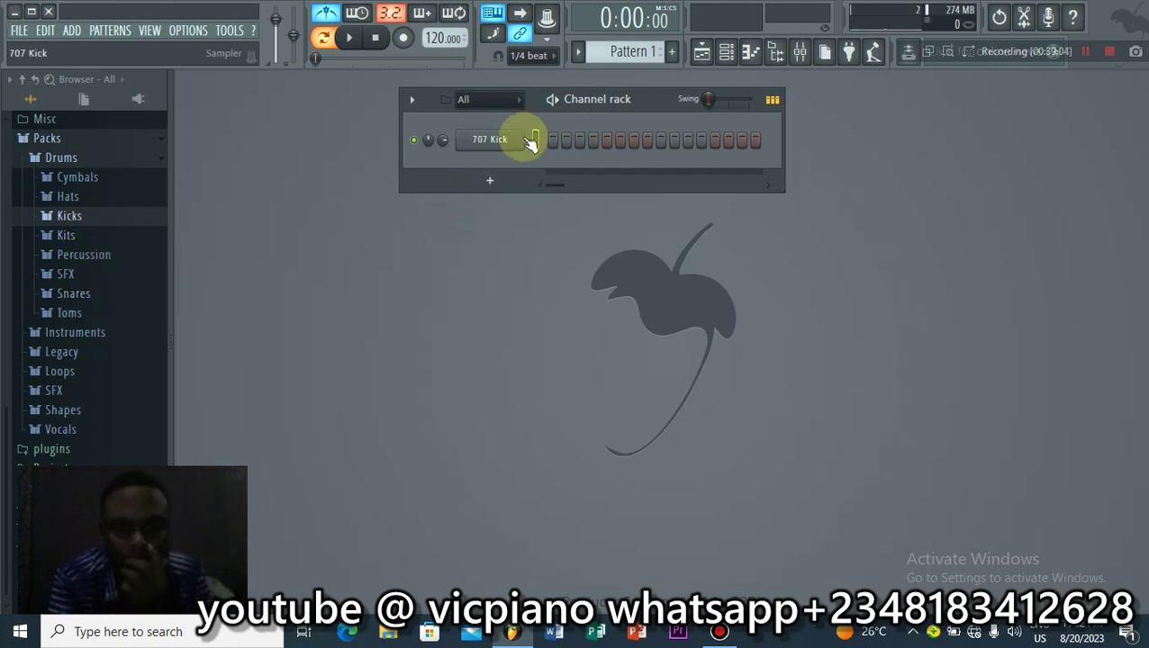
drag(531, 144, 75, 145)
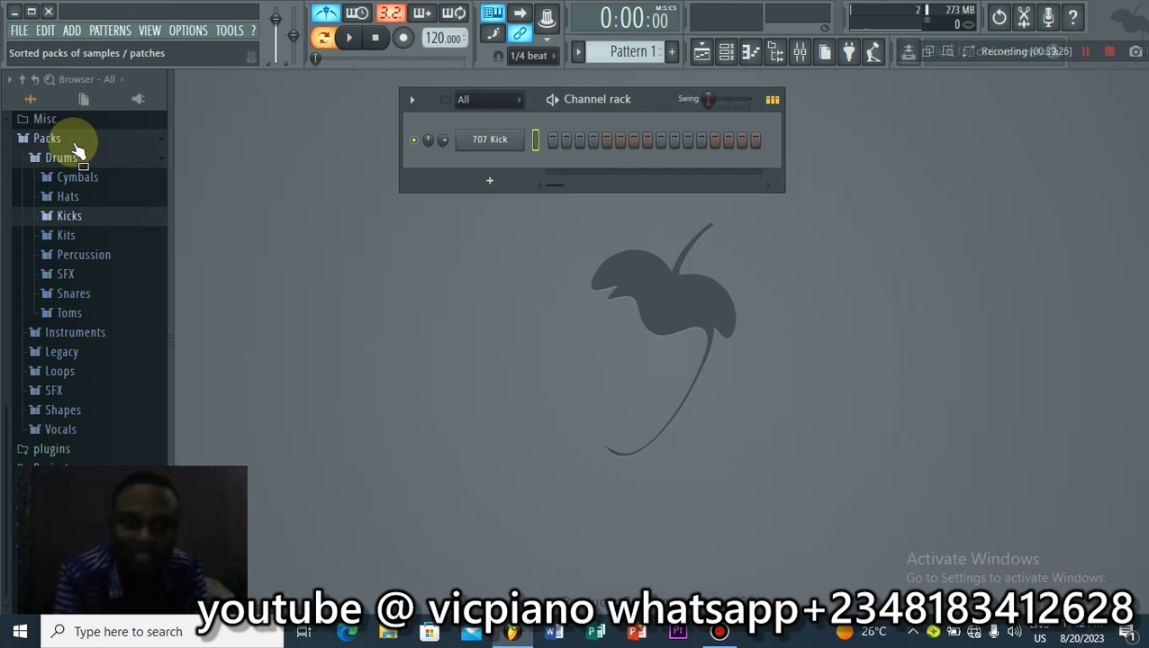
Step: Add the 808 CH sample from the Hats folder as a new channel above 707 Kick and collapse the folder
click(76, 206)
drag(75, 228, 454, 118)
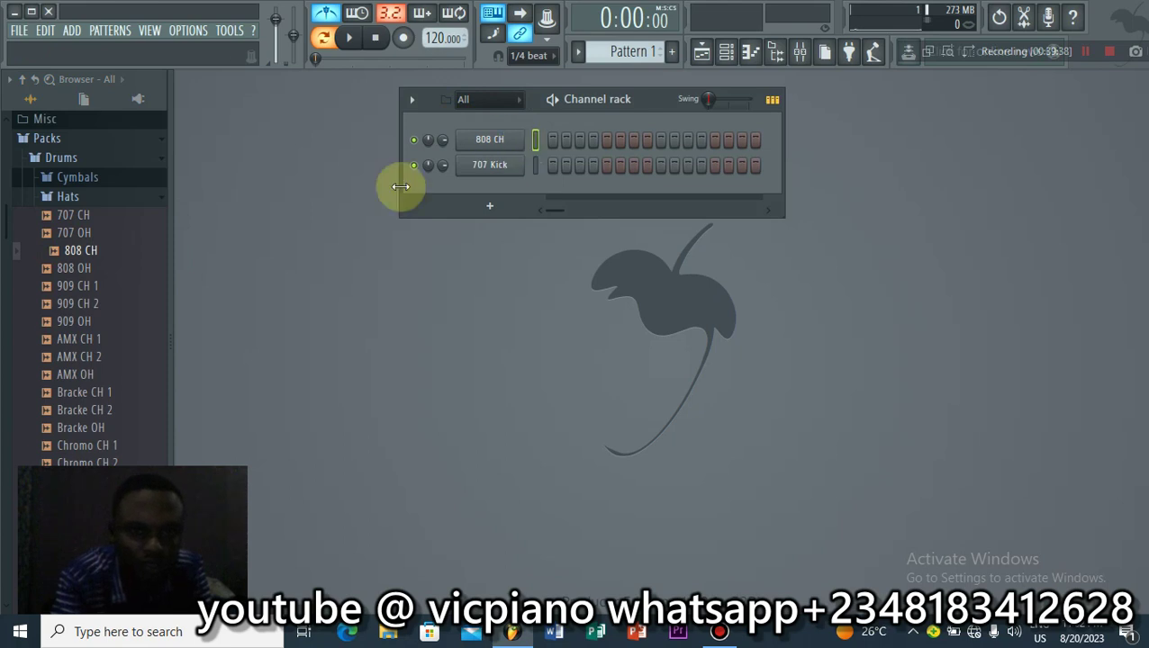
click(104, 199)
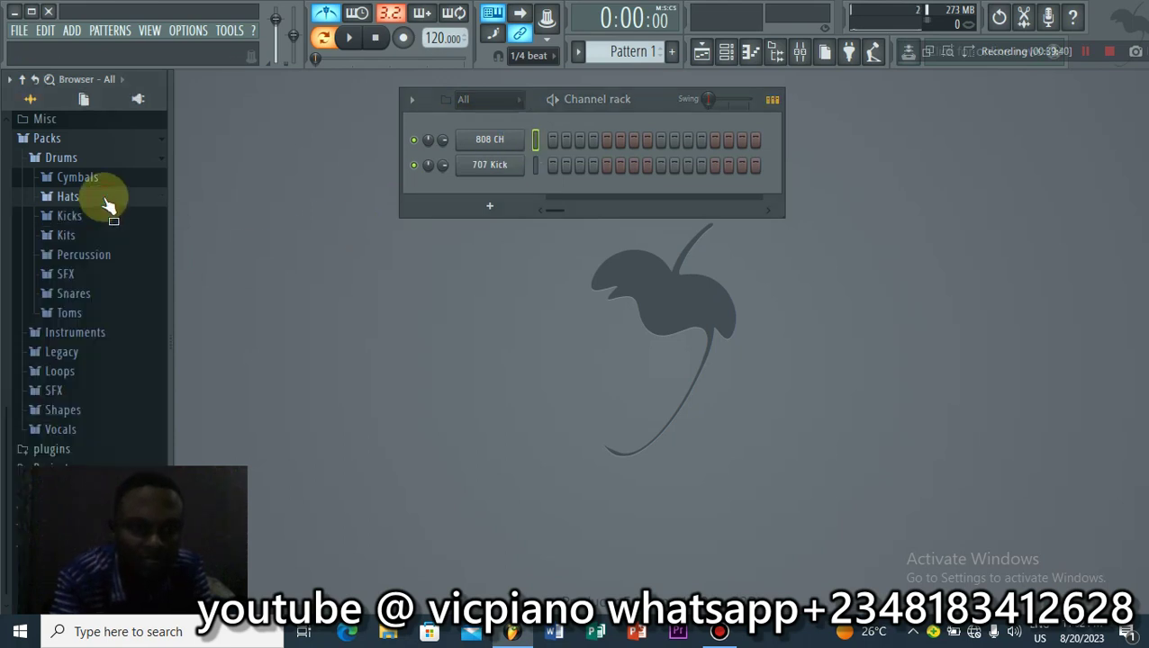
Step: Add the 909 Clap sample from the Percussion folder as a new channel below 707 Kick and collapse the folder
click(81, 256)
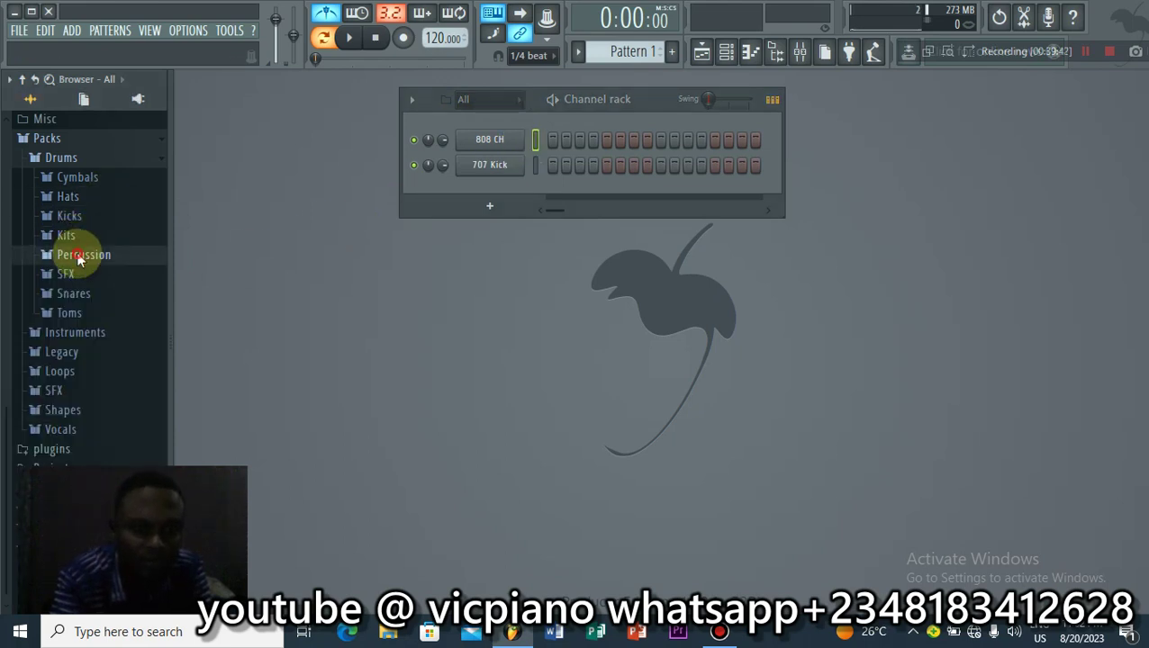
scroll(83, 261, down, 5)
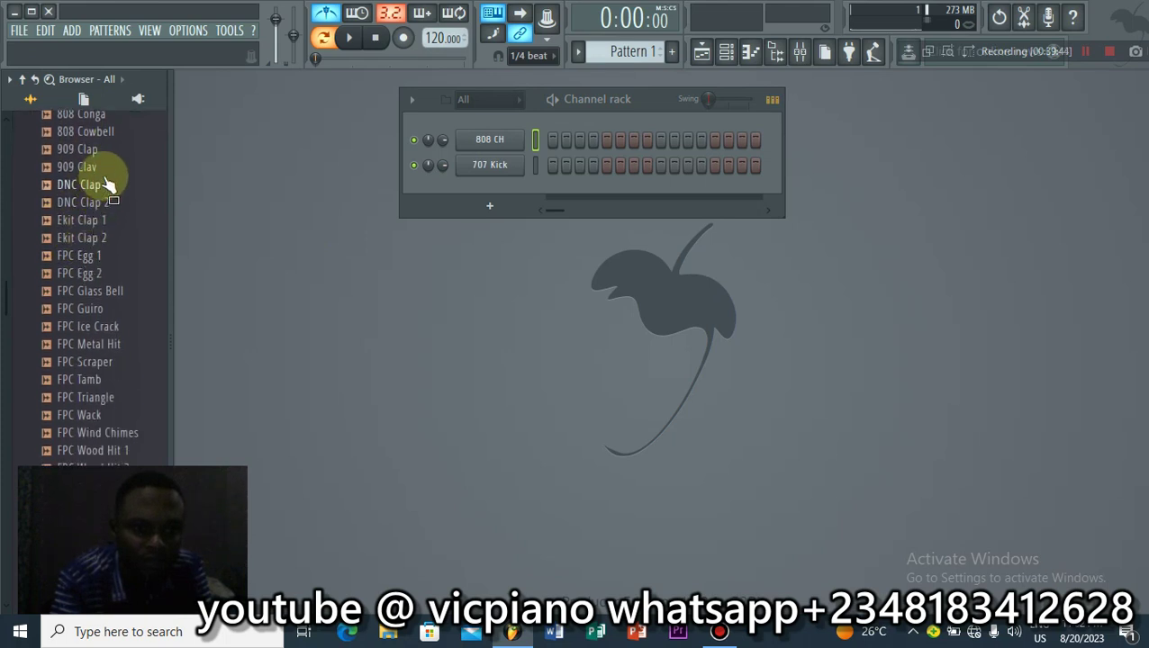
scroll(76, 178, up, 3)
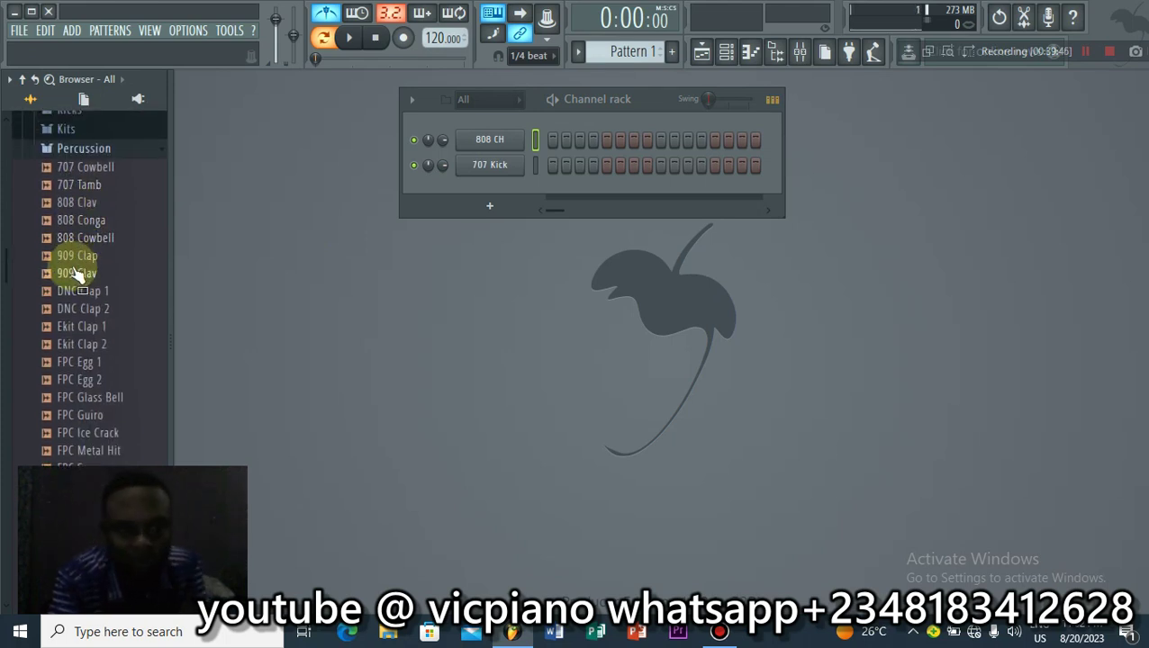
drag(76, 258, 430, 173)
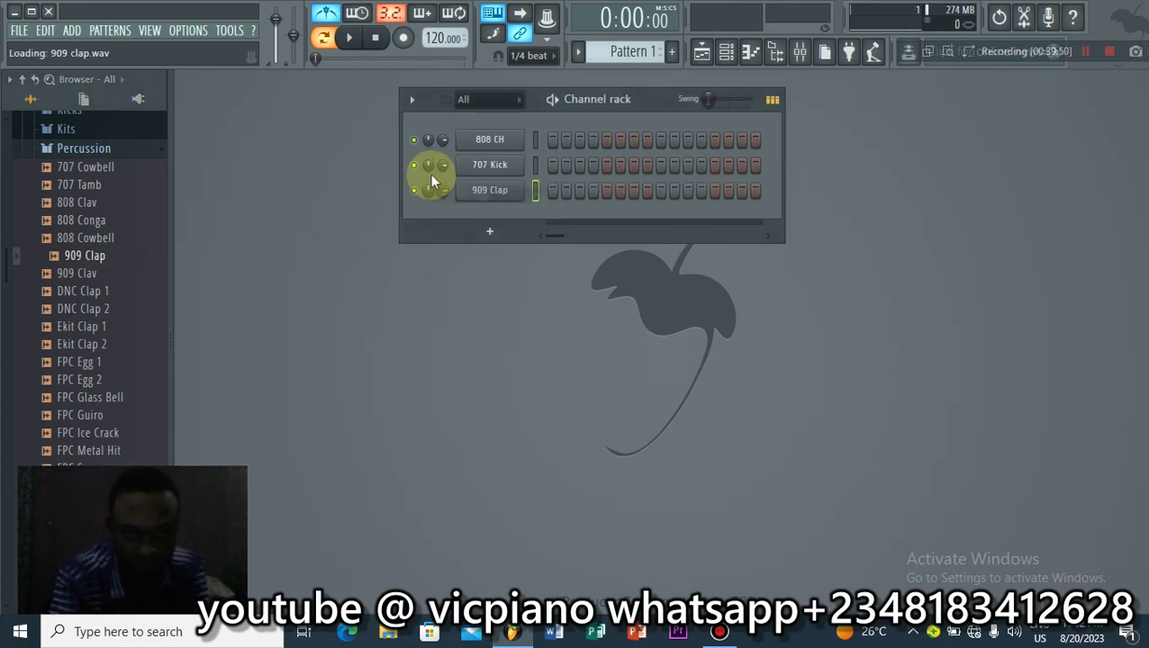
click(84, 149)
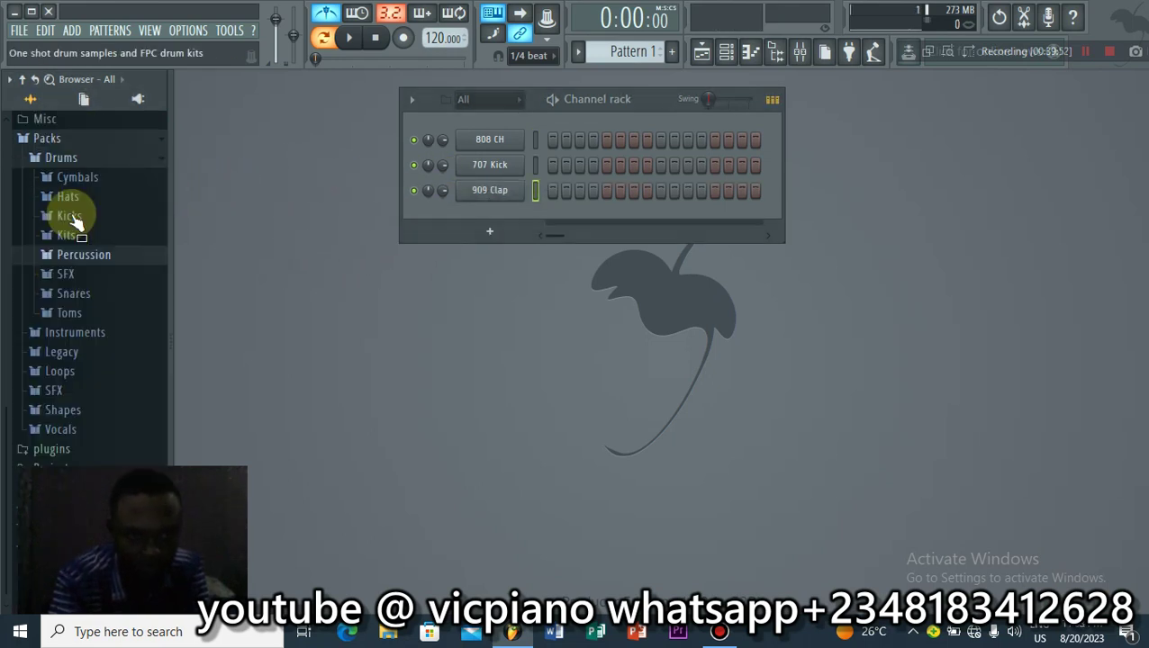
Step: Audition samples in the Snares folder and add FPC Rim as a new channel below 909 Clap
click(85, 297)
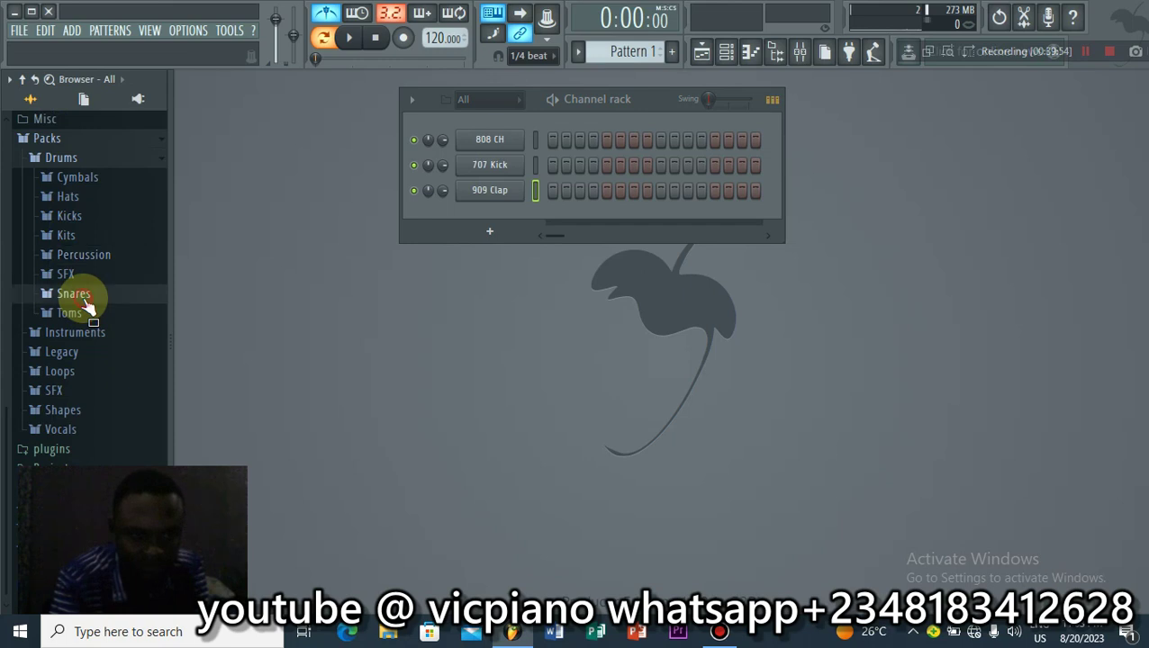
scroll(88, 306, down, 4)
click(87, 297)
scroll(90, 324, down, 2)
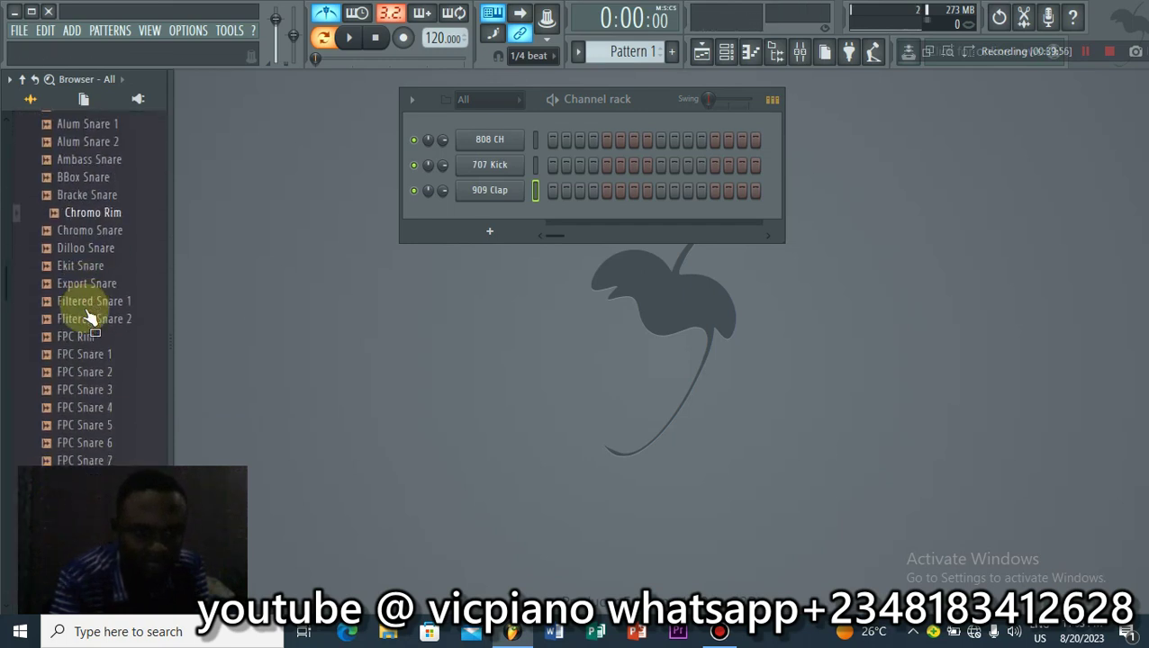
click(80, 313)
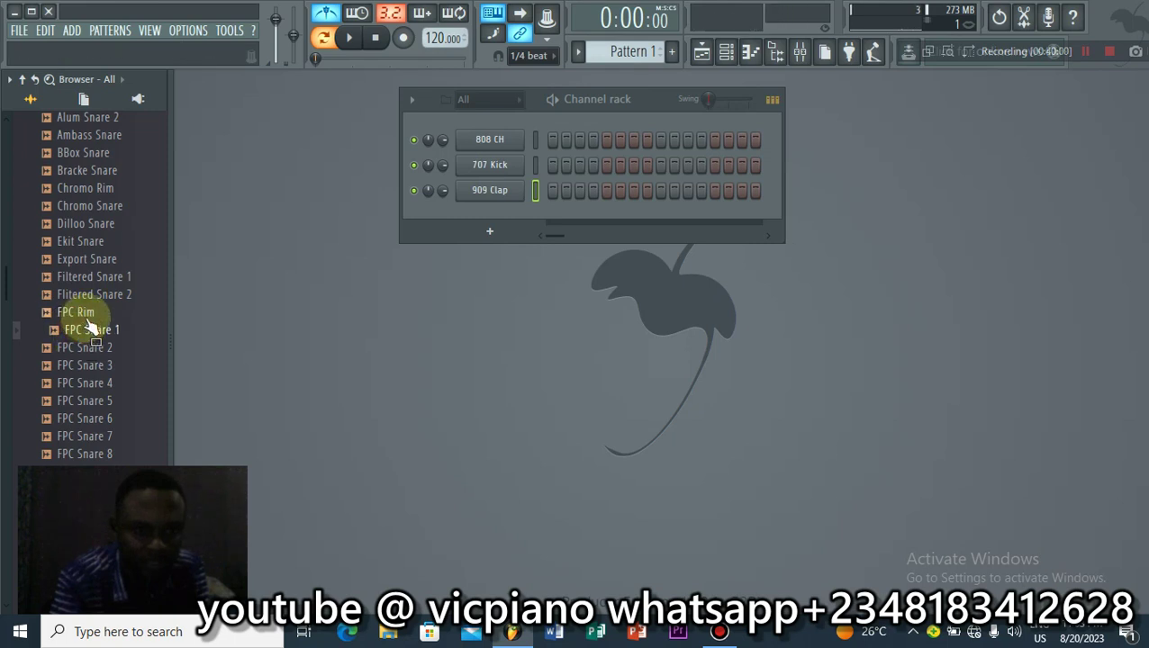
click(89, 317)
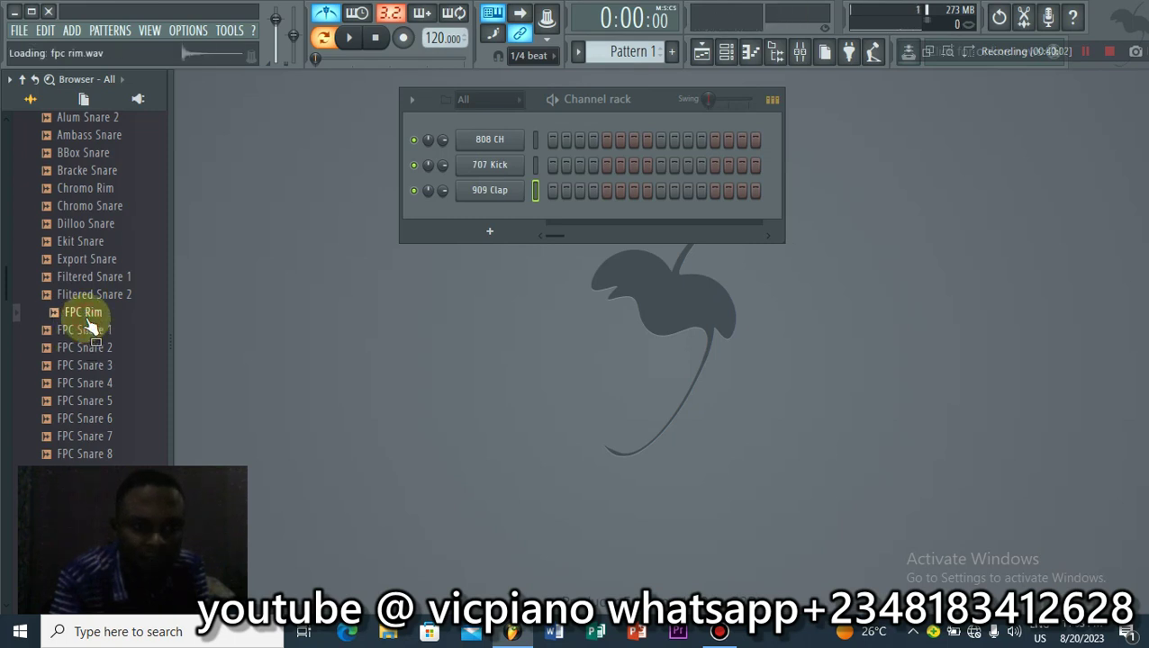
drag(89, 324, 475, 210)
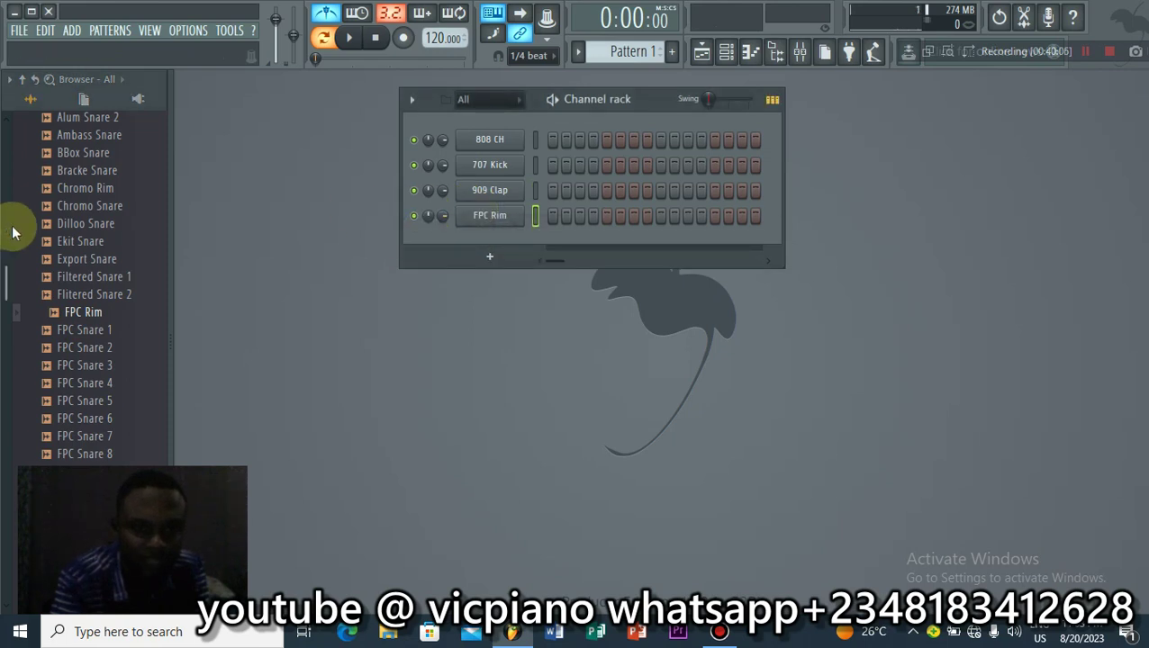
Step: Collapse the Snares folder in the browser
scroll(13, 225, up, 5)
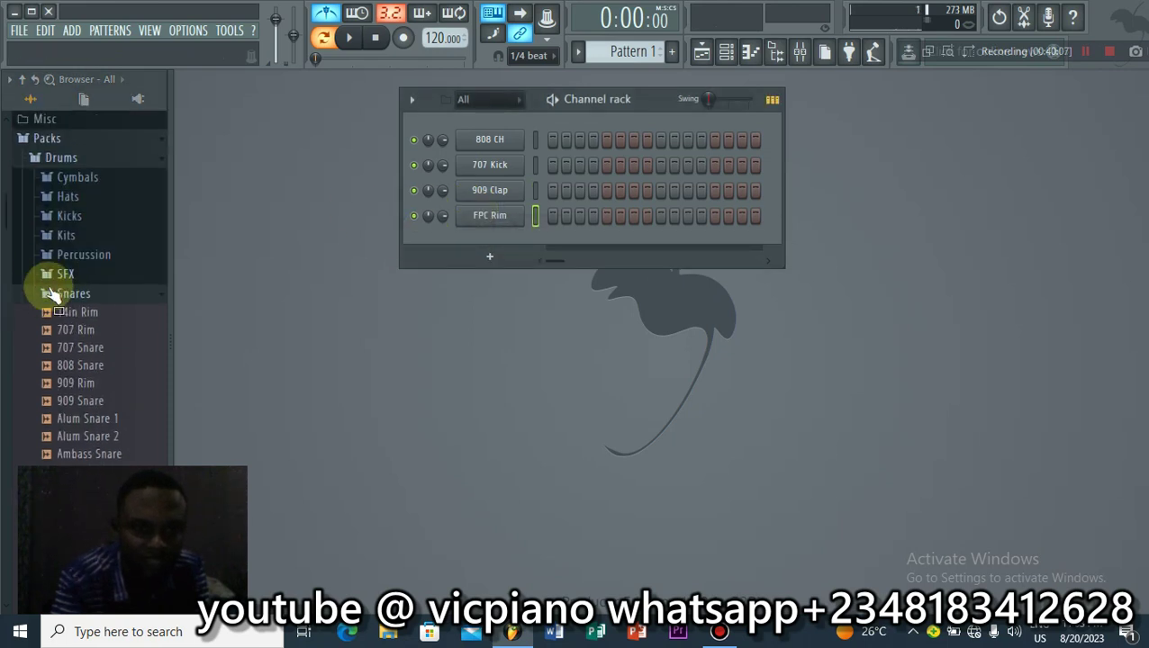
click(160, 297)
click(158, 294)
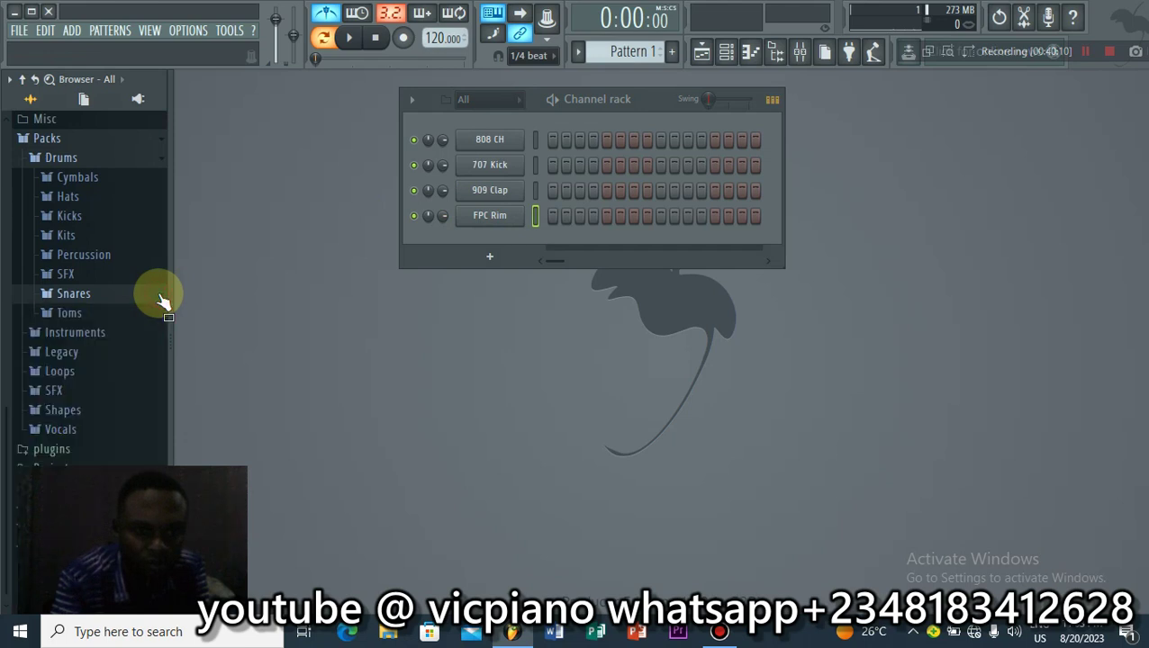
click(159, 293)
click(162, 297)
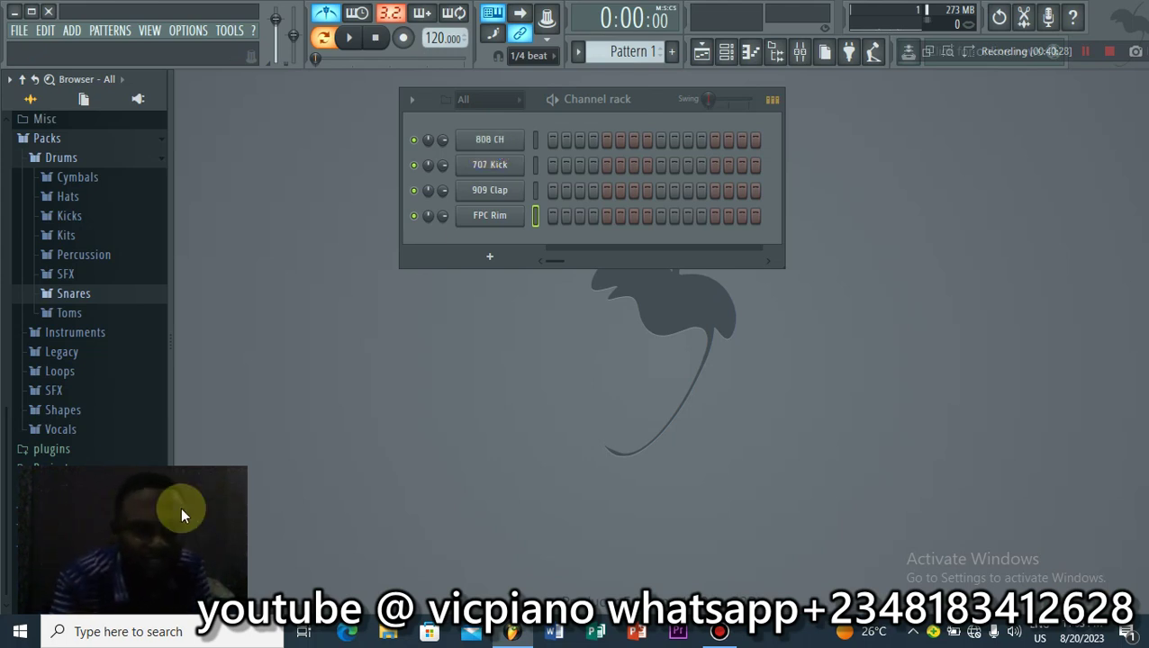
Step: Look through the samples in the Percussion folder and collapse it again
click(108, 256)
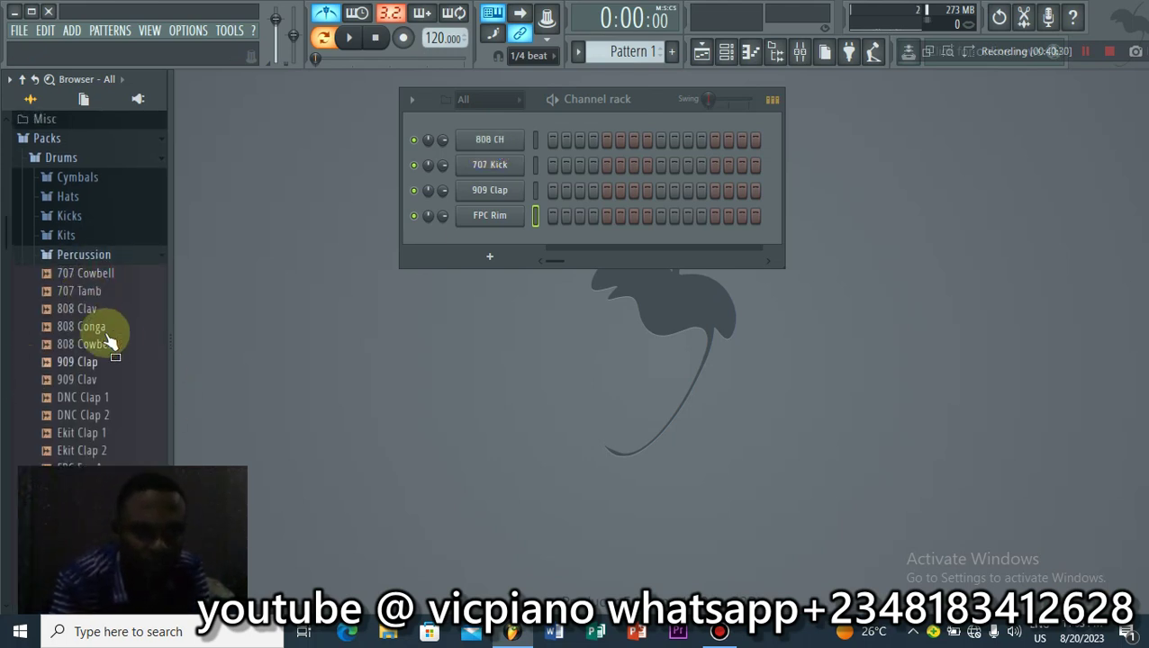
scroll(113, 345, down, 1)
scroll(117, 339, down, 5)
scroll(117, 340, up, 5)
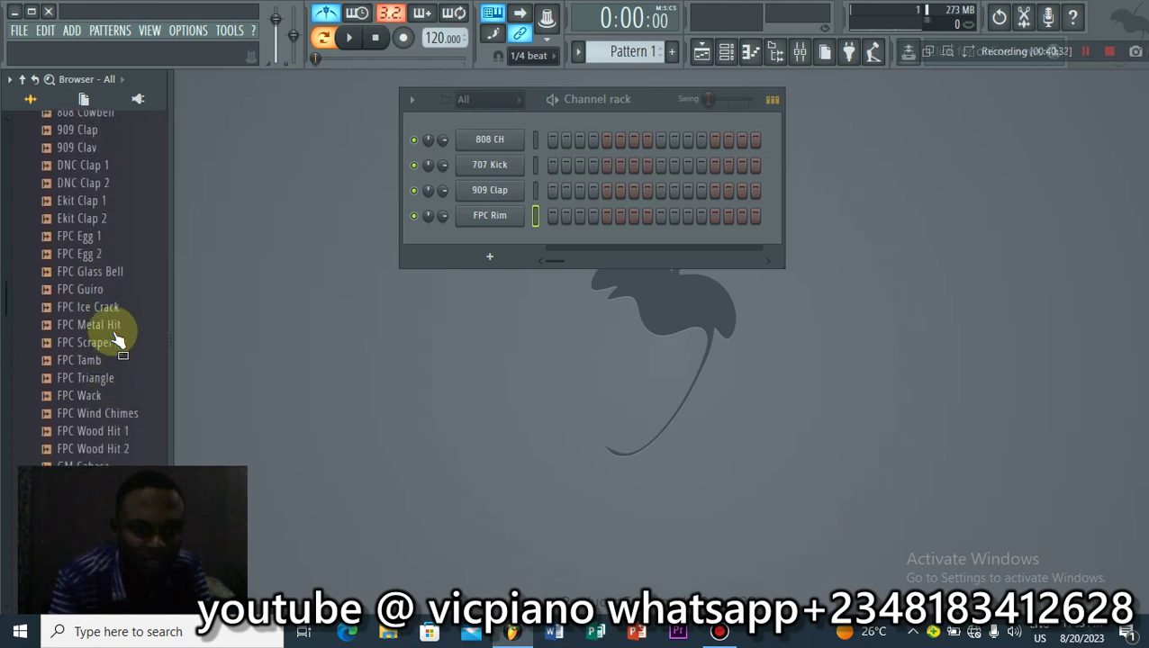
scroll(115, 335, up, 2)
click(158, 257)
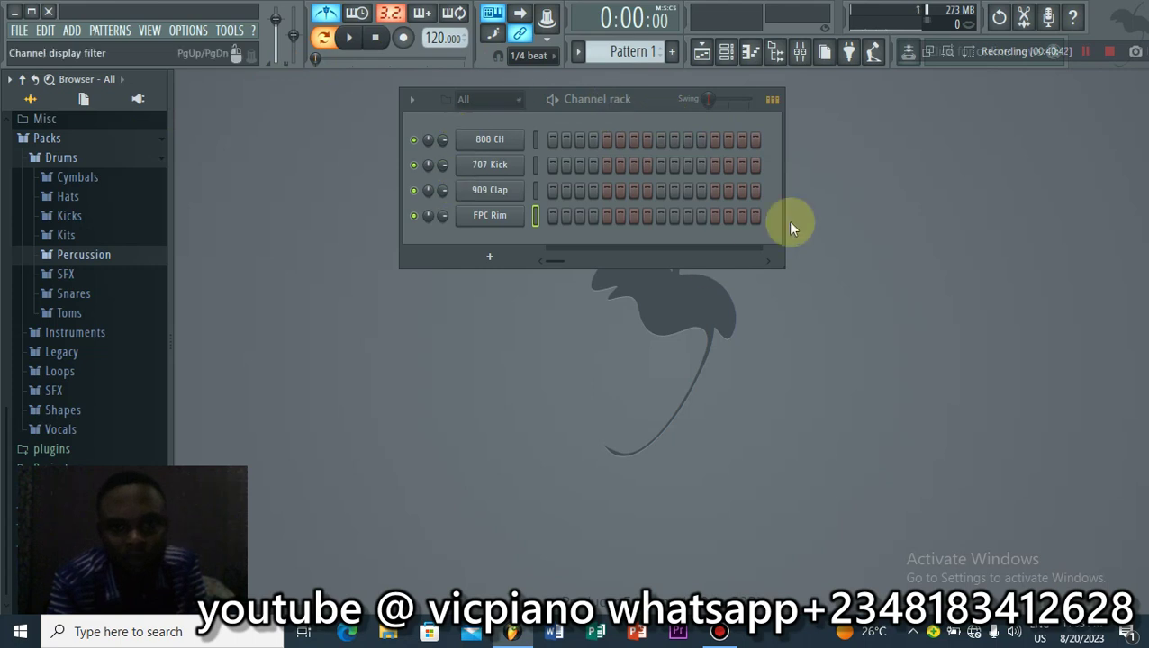
Step: Browse the available patterns up to Pattern 4 and return to Pattern 1
click(629, 117)
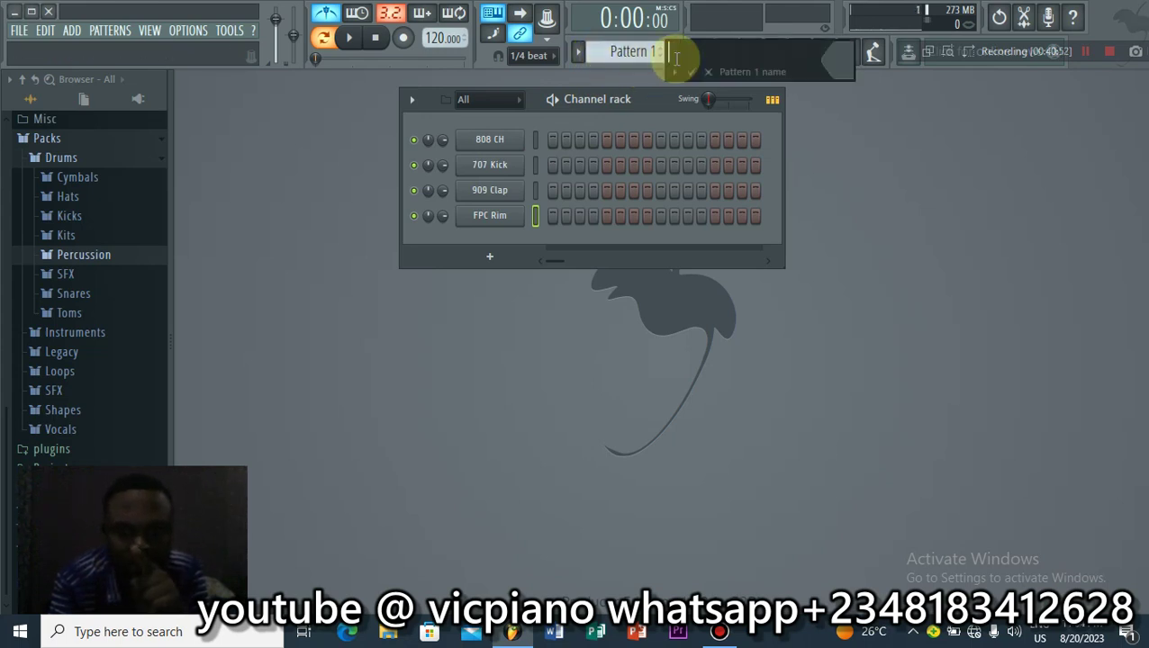
click(673, 53)
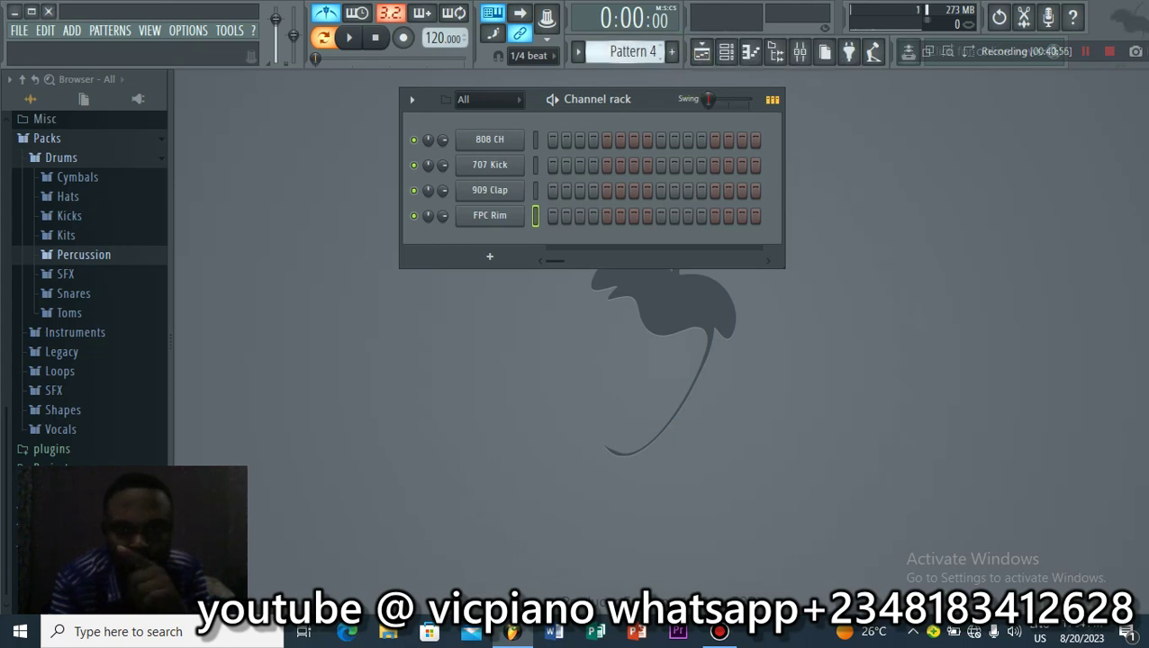
scroll(631, 51, up, 1)
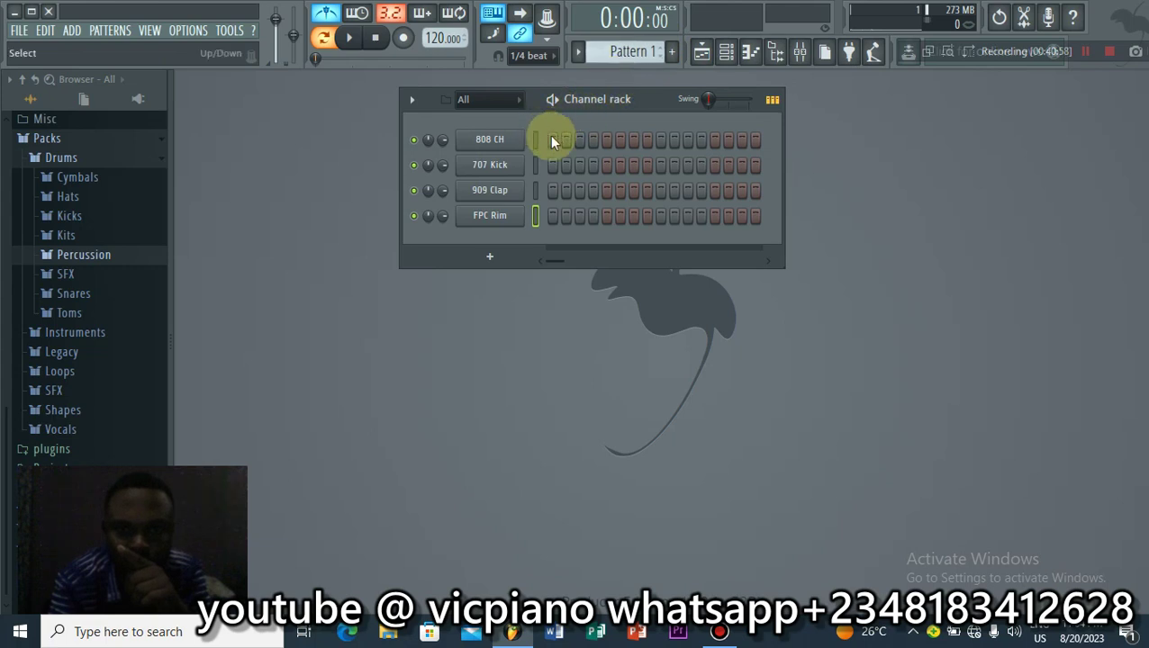
Step: Fill all 16 steps of the 808 CH channel in Pattern 1 and play it back briefly
drag(552, 140, 783, 161)
key(space)
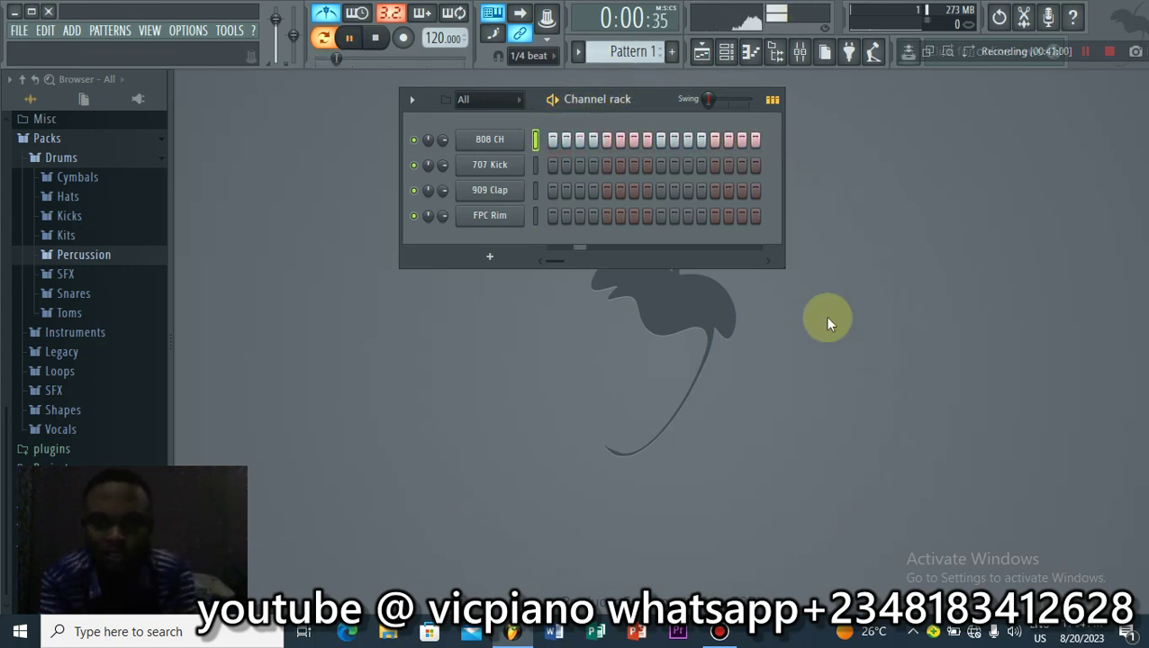
key(space)
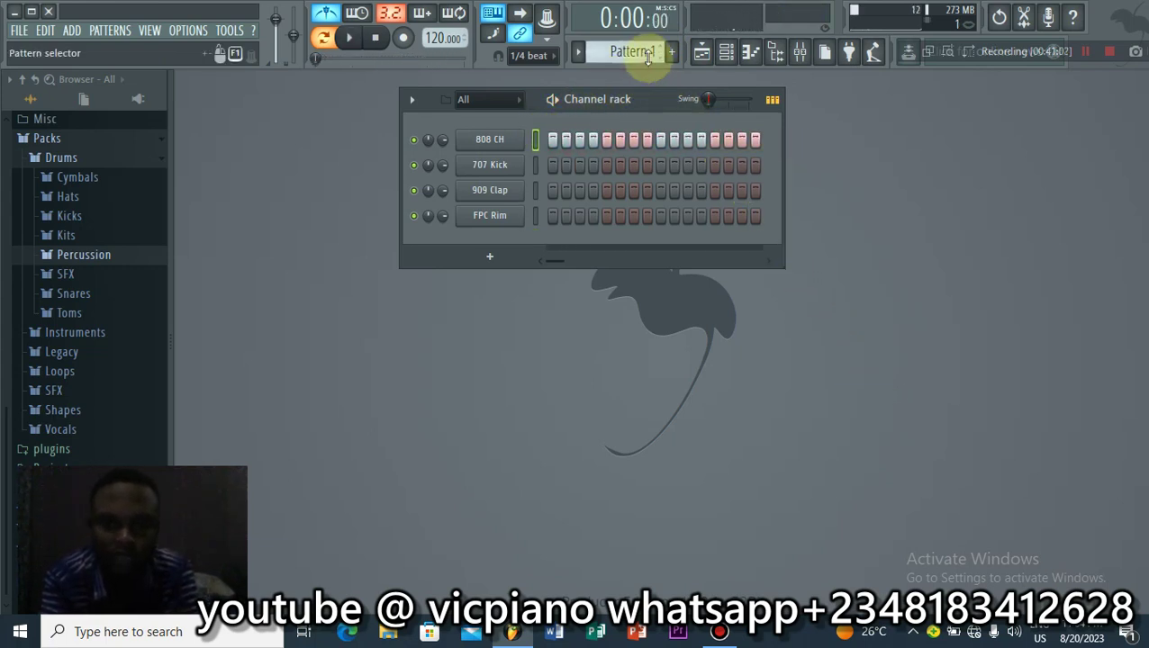
Step: Switch to Pattern 2 and back to Pattern 1 for comparison, and clear all 808 CH steps
scroll(630, 51, down, 1)
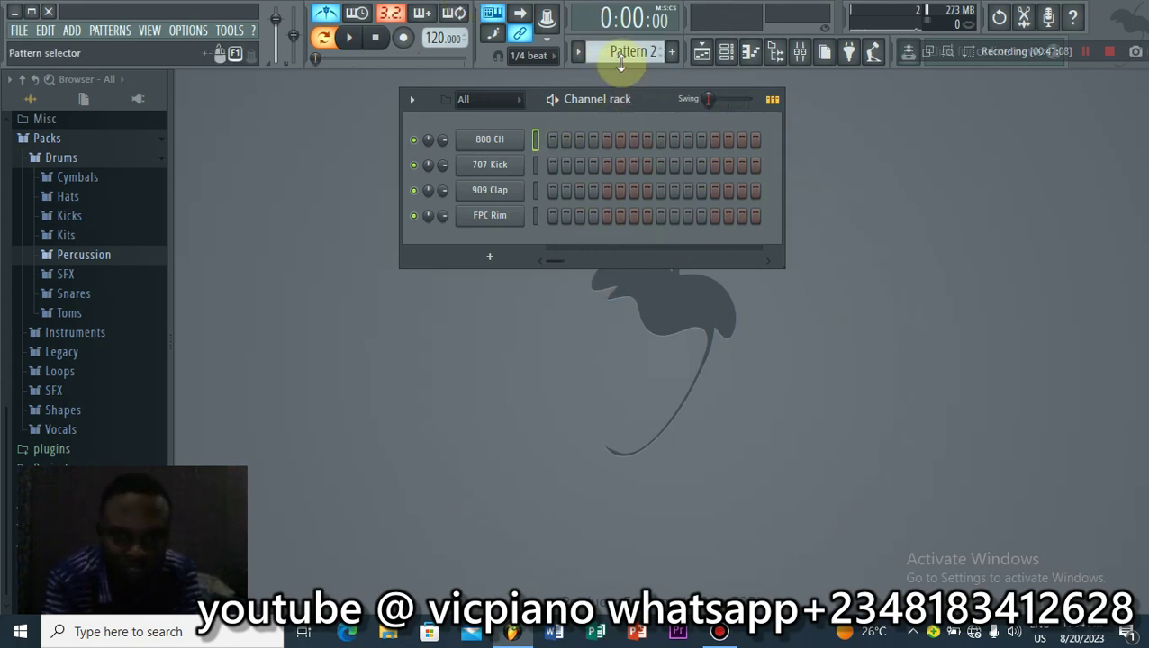
scroll(620, 52, up, 1)
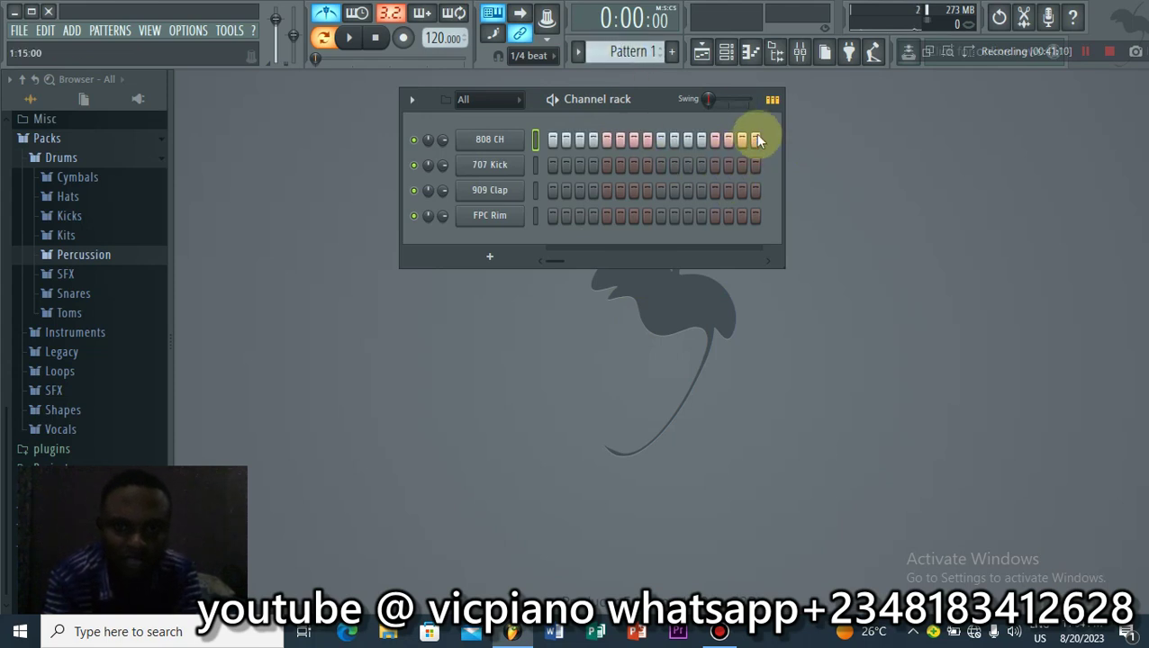
drag(754, 138, 556, 138)
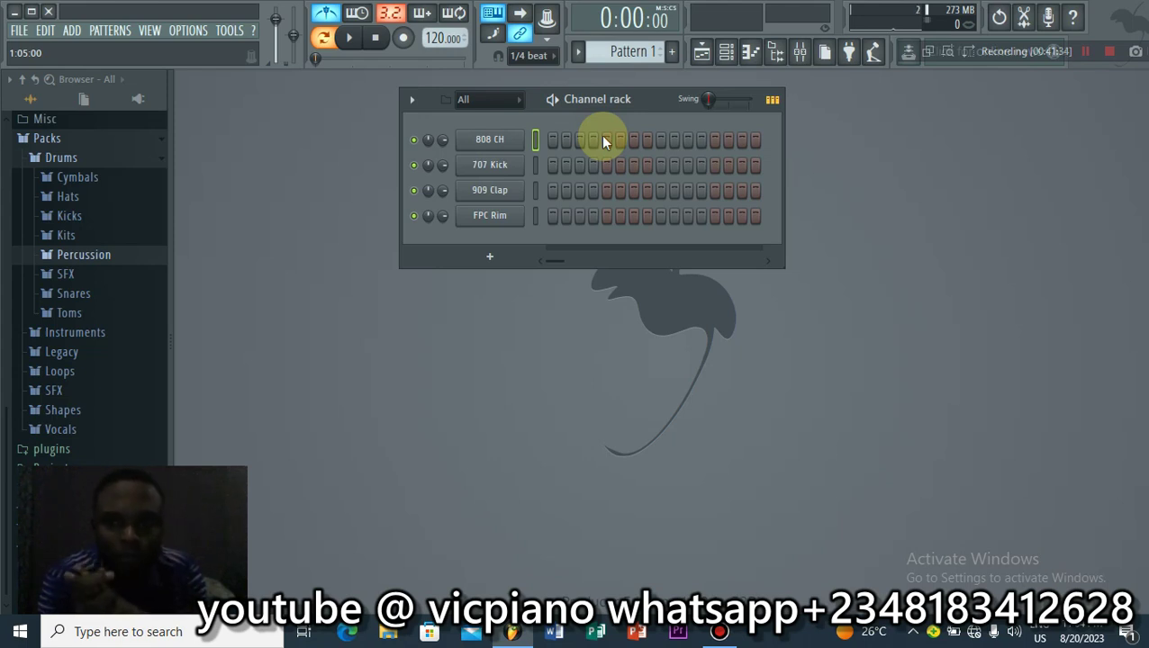
Step: Play Pattern 1 while placing a 909 Clap hit on step 1, and stop playback
click(357, 40)
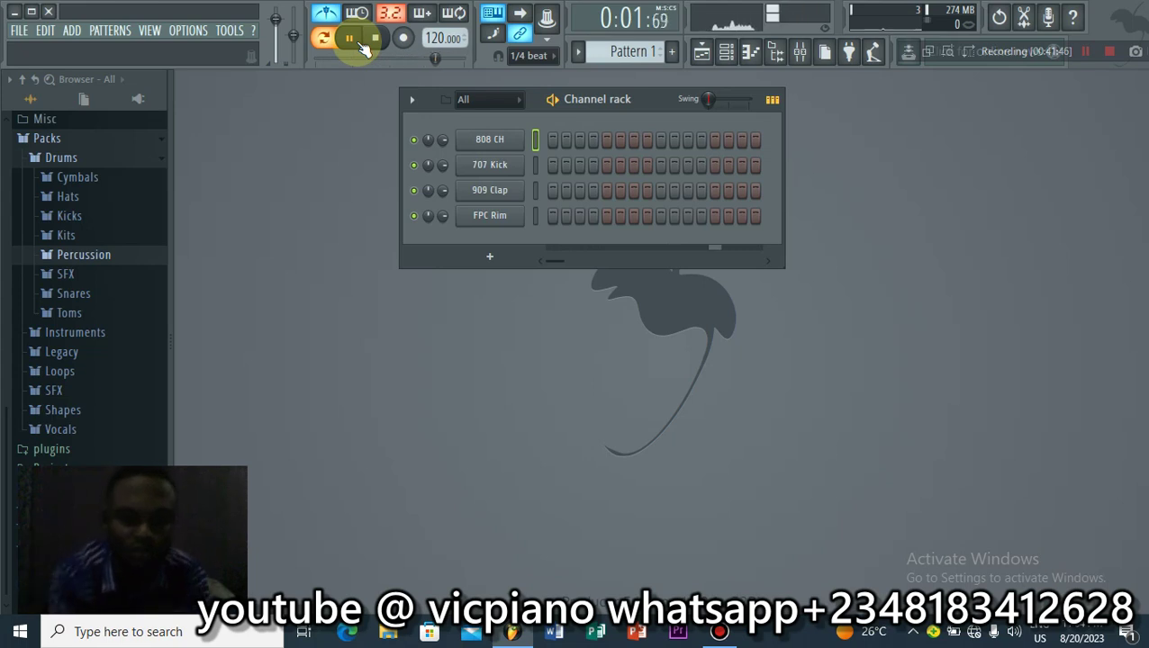
click(536, 189)
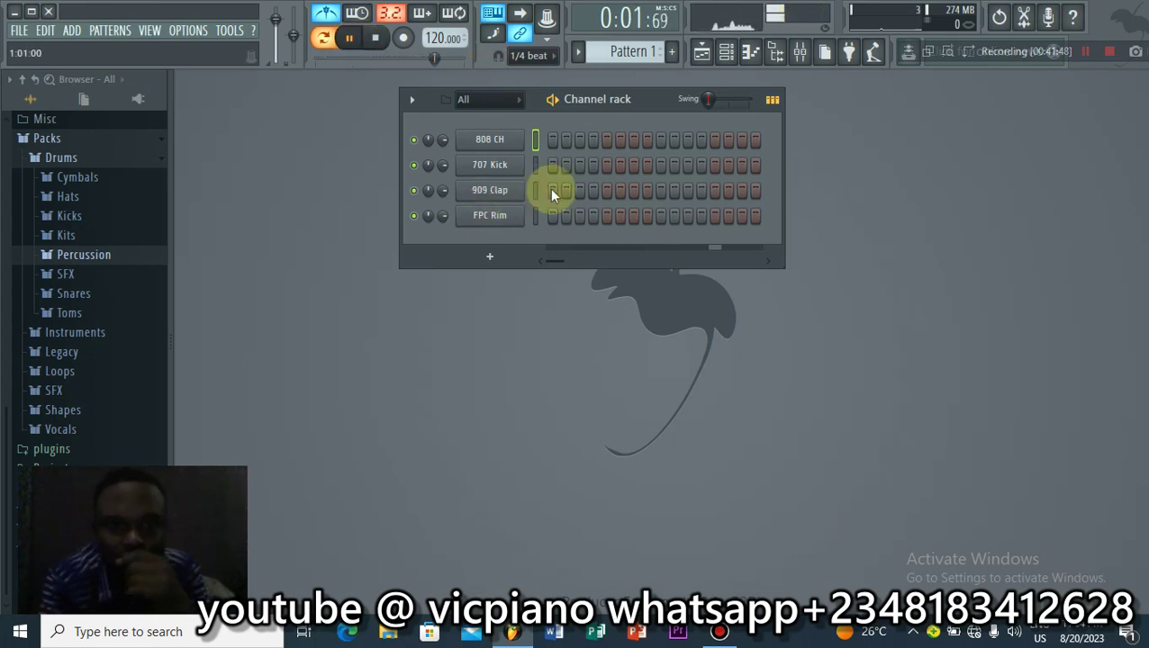
key(space)
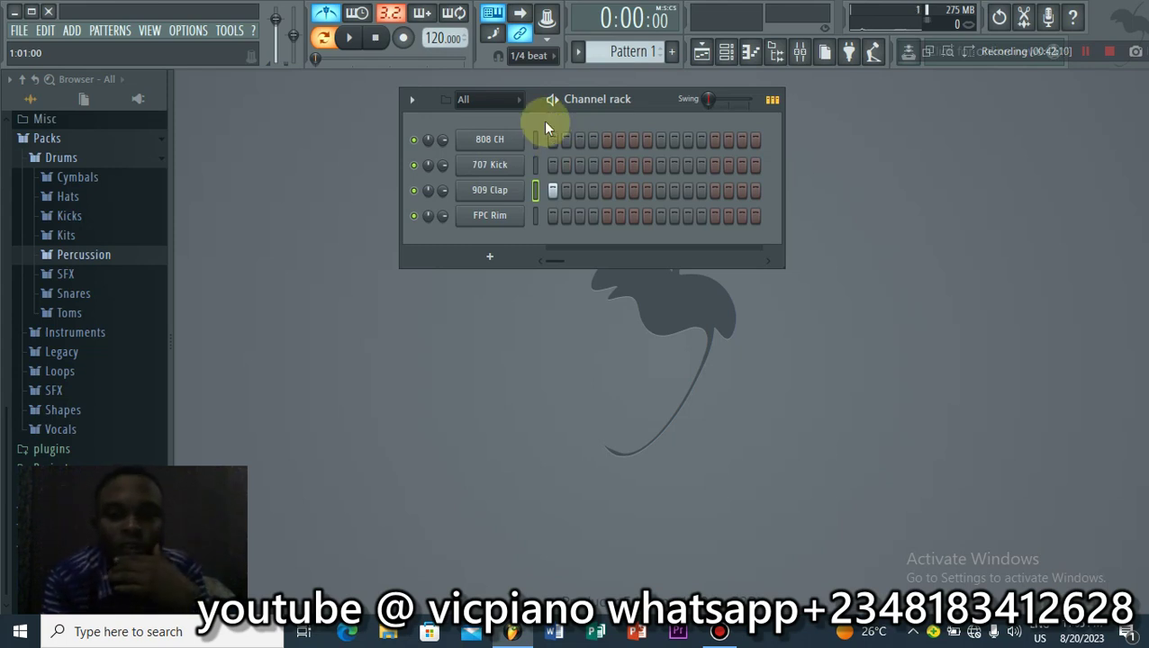
Step: Switch the main snap to 1/3 beat and set it back to 1/4 beat
click(531, 55)
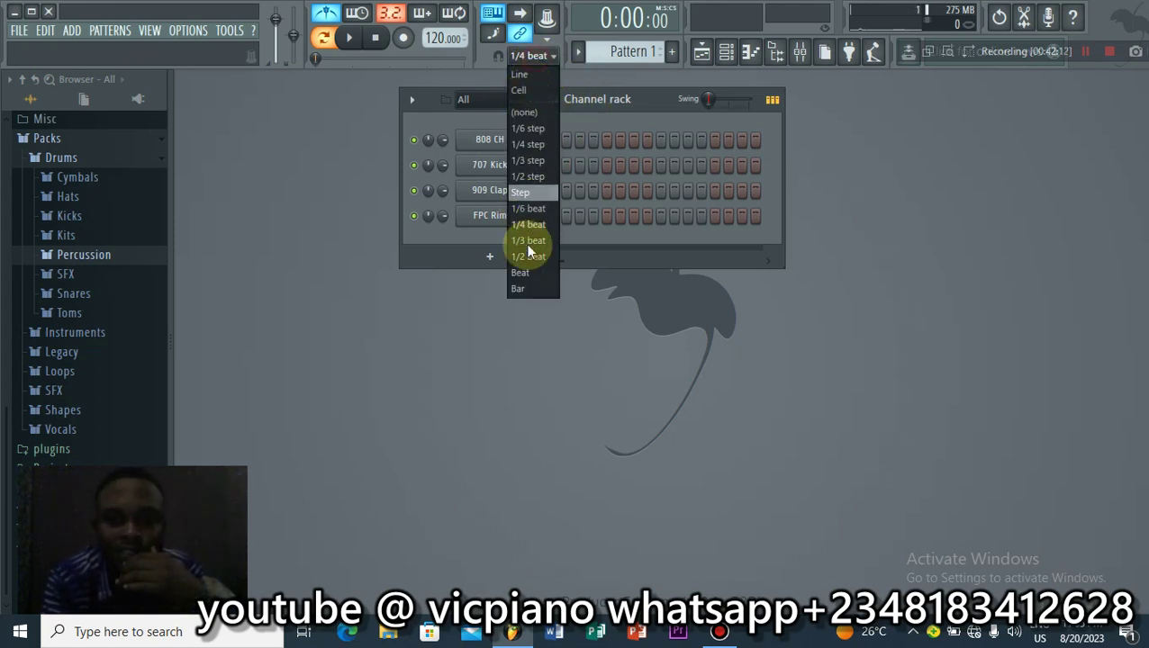
click(528, 245)
click(531, 56)
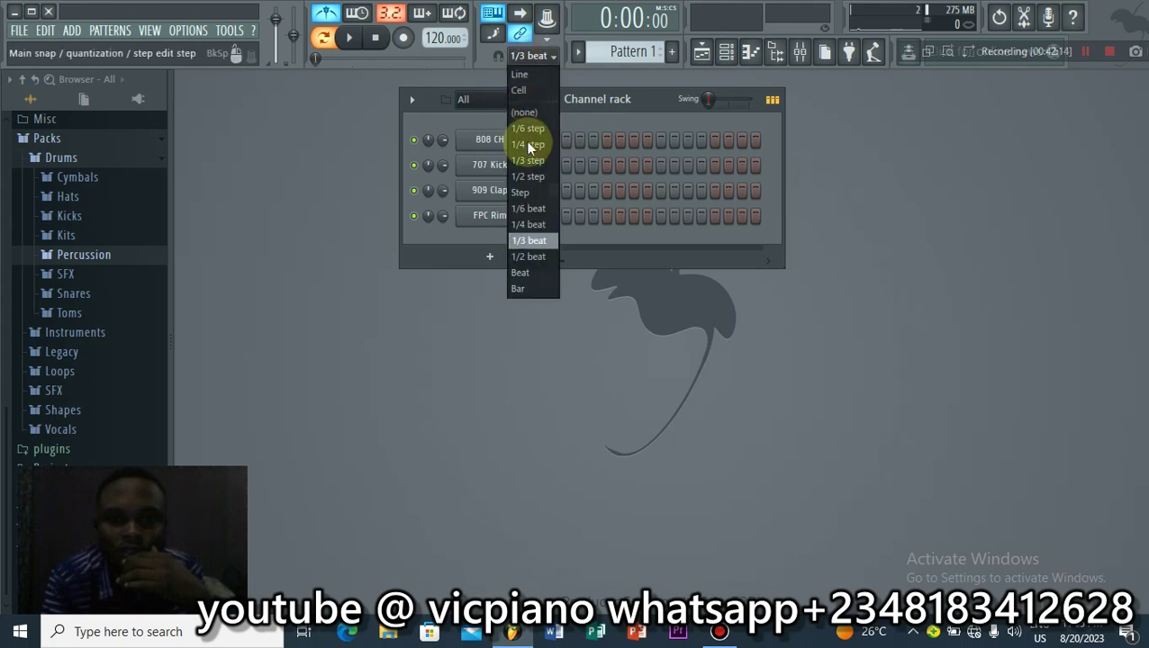
click(526, 225)
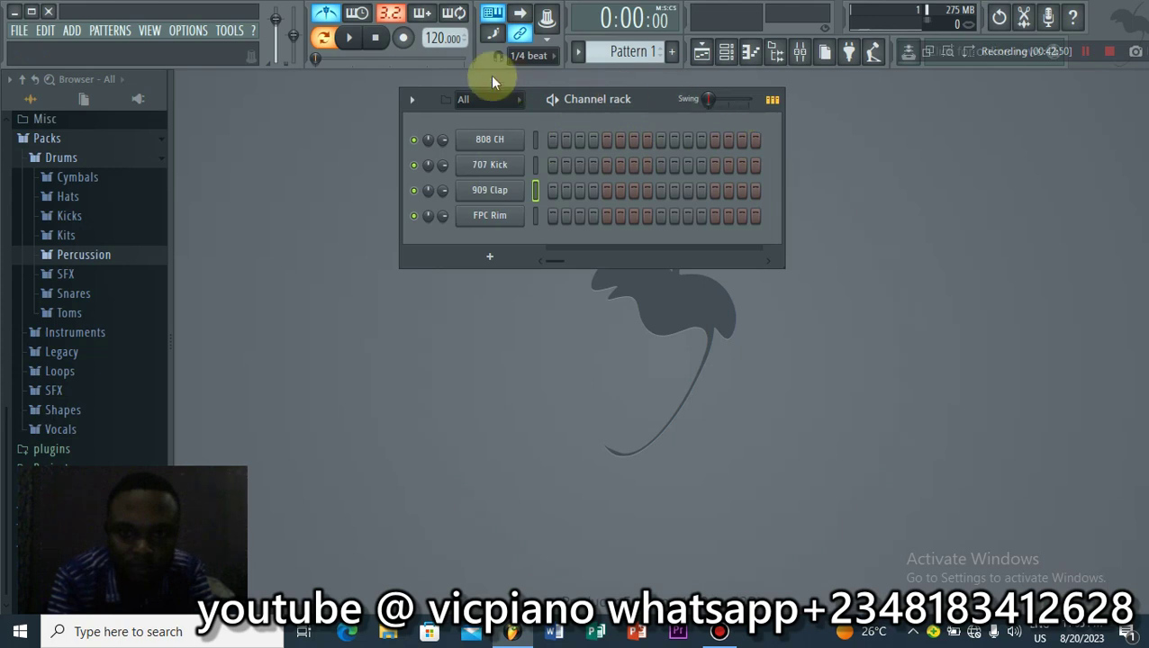
Step: Play the empty Pattern 1 briefly and review the main snap options, keeping 1/4 beat
click(351, 38)
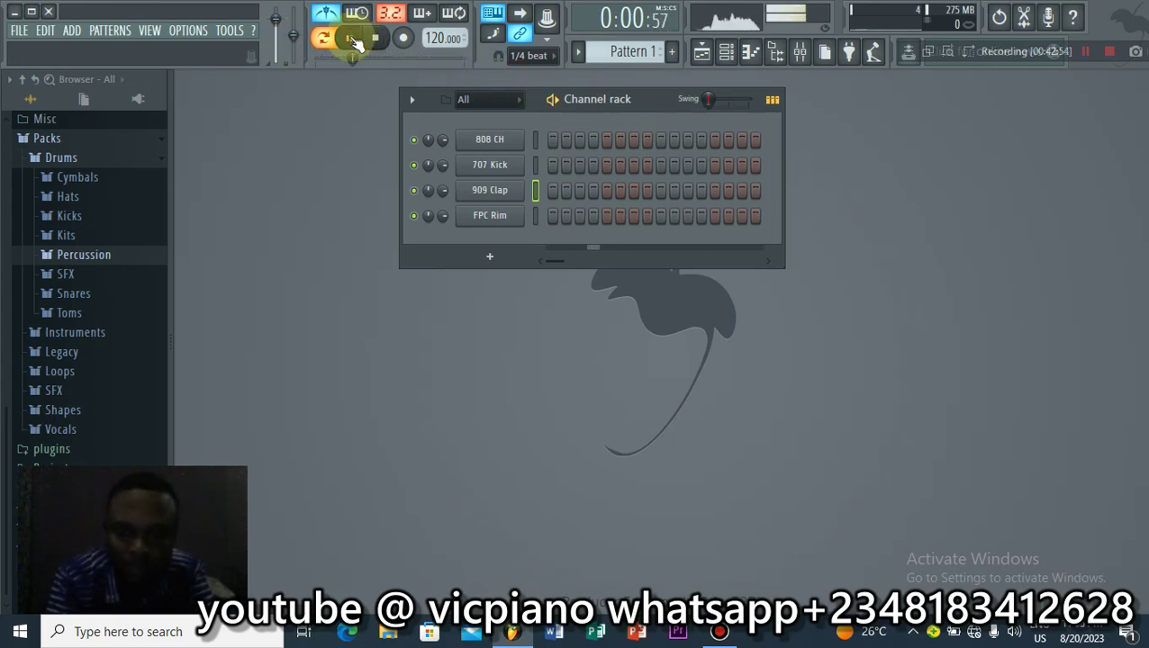
key(space)
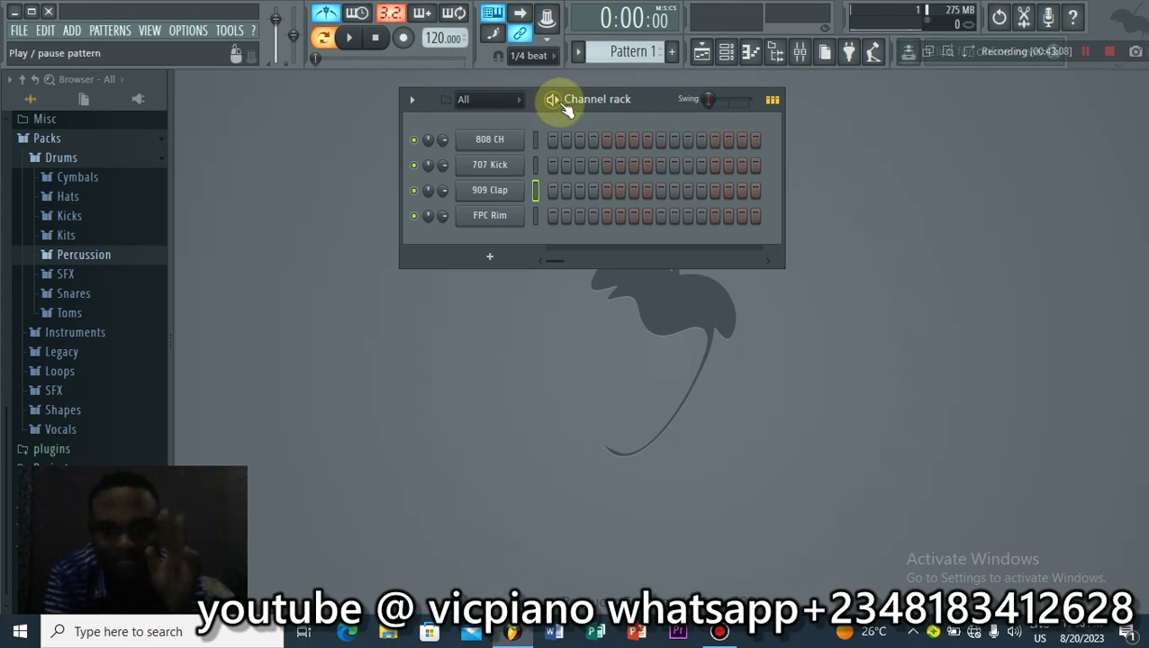
click(529, 55)
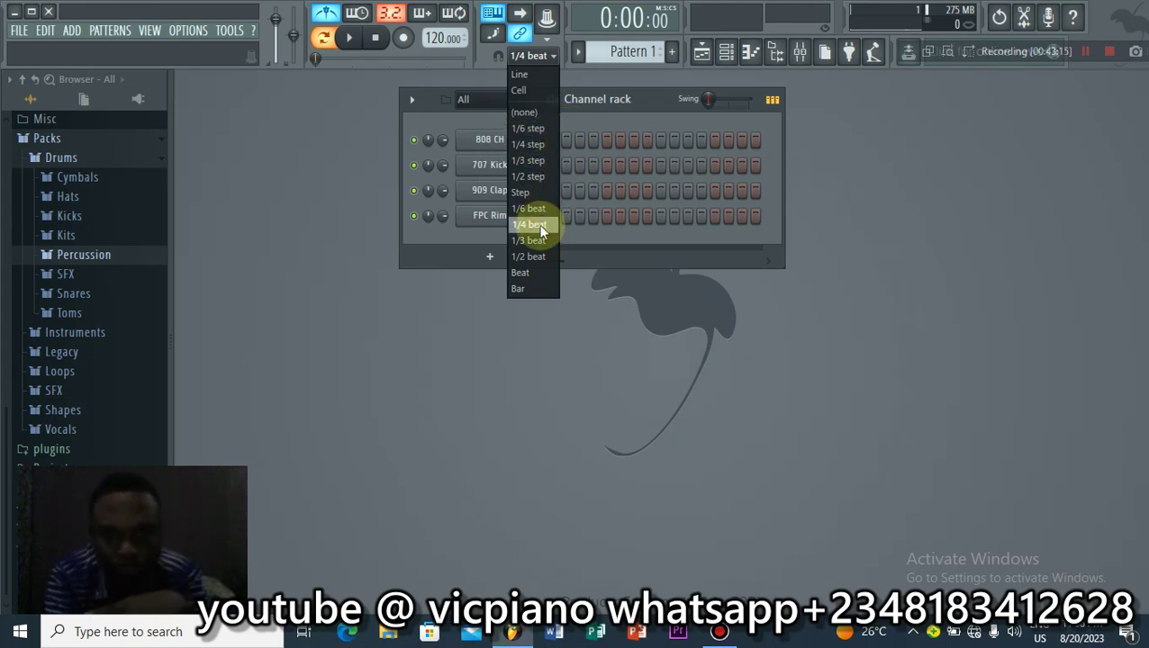
click(590, 131)
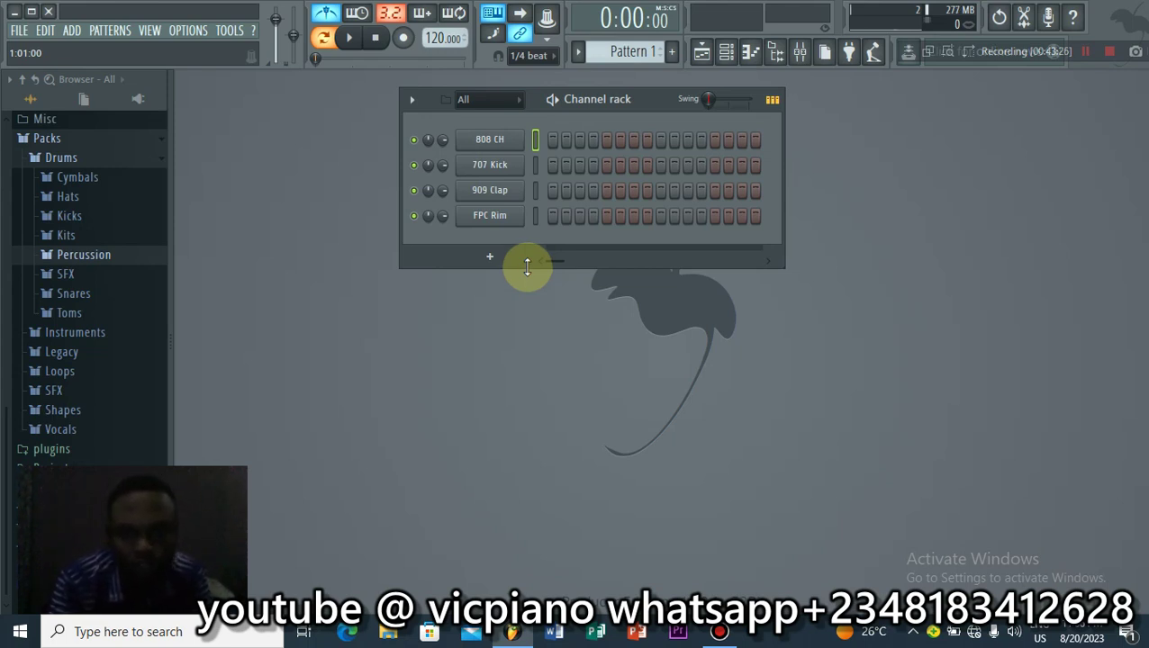
Step: Place 707 Kick hits on steps 1, 5, 9 and 13 of Pattern 1 and play it back
click(552, 165)
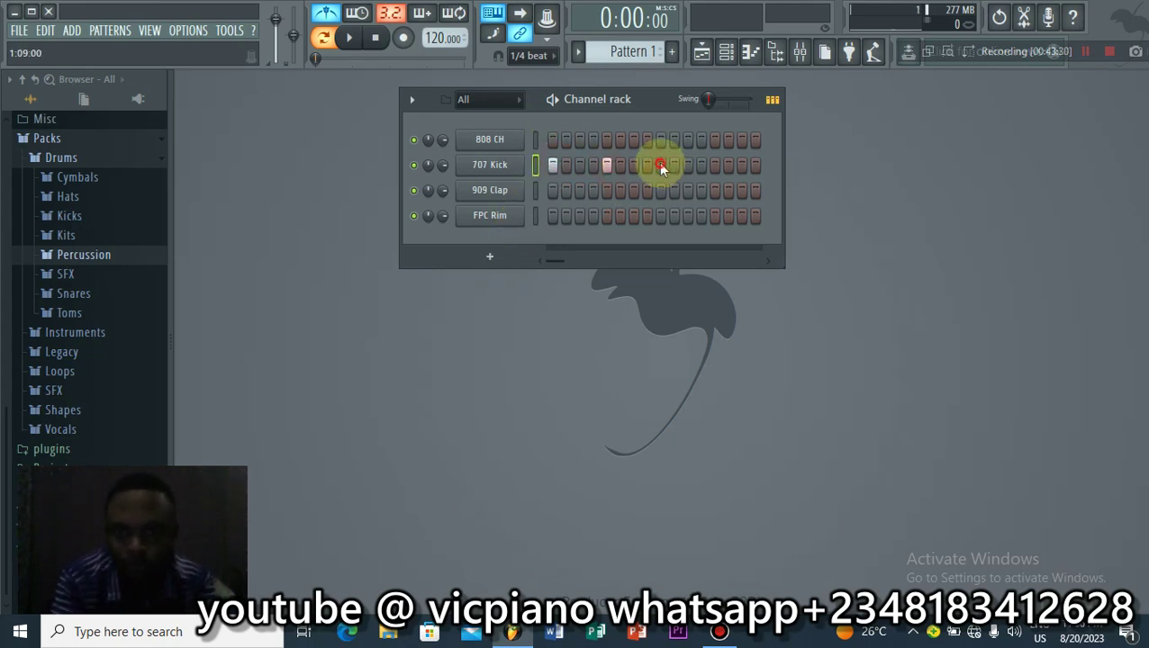
key(space)
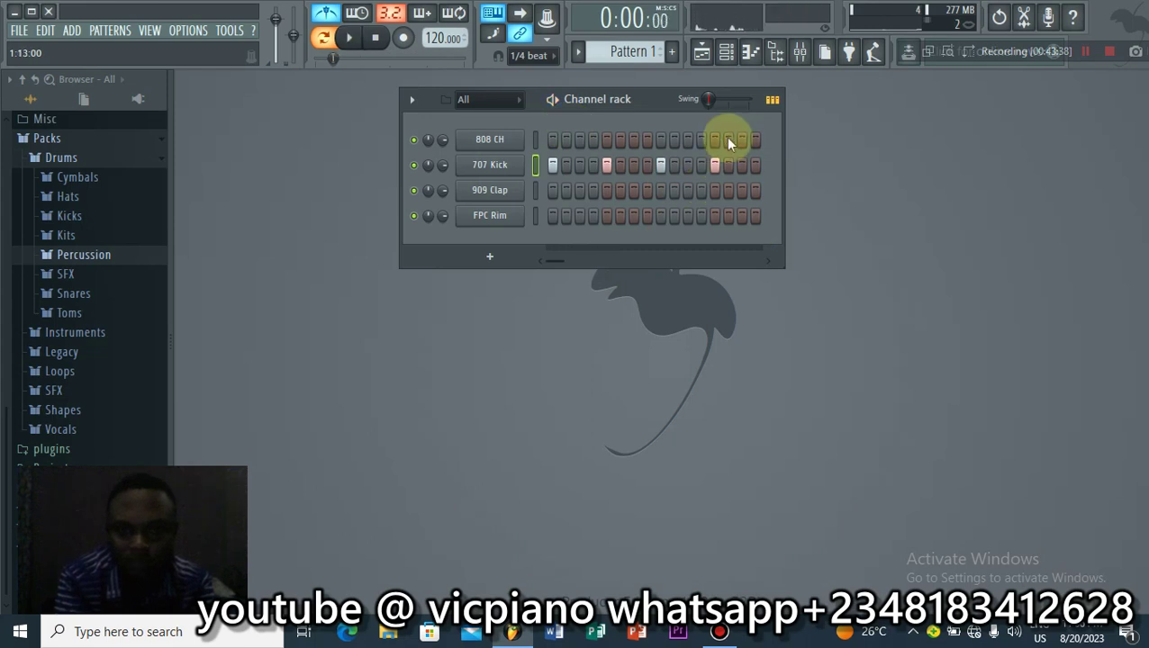
key(space)
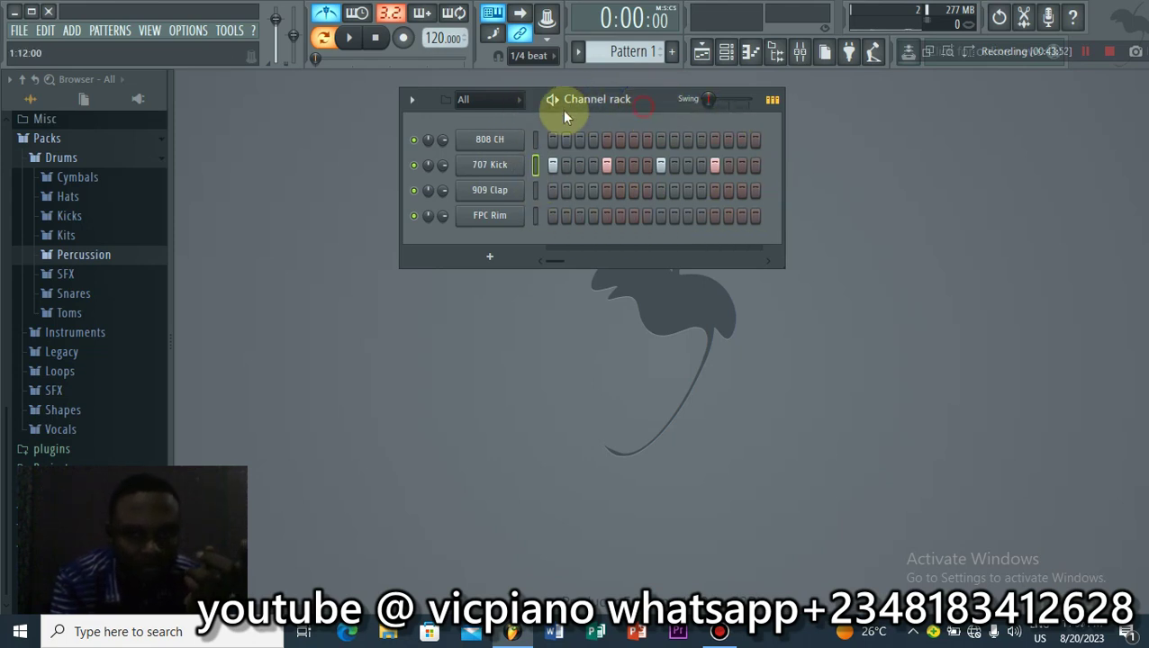
Step: Reposition the Channel rack and widen it to show 48 steps per channel
drag(564, 115, 460, 121)
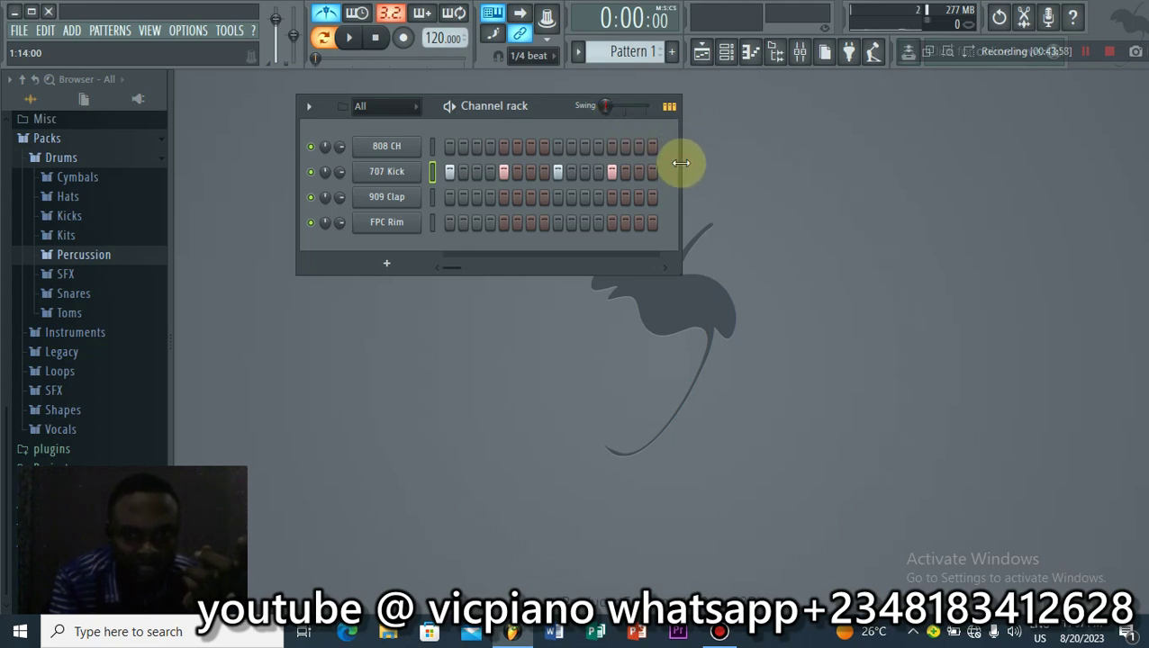
drag(682, 163, 1090, 64)
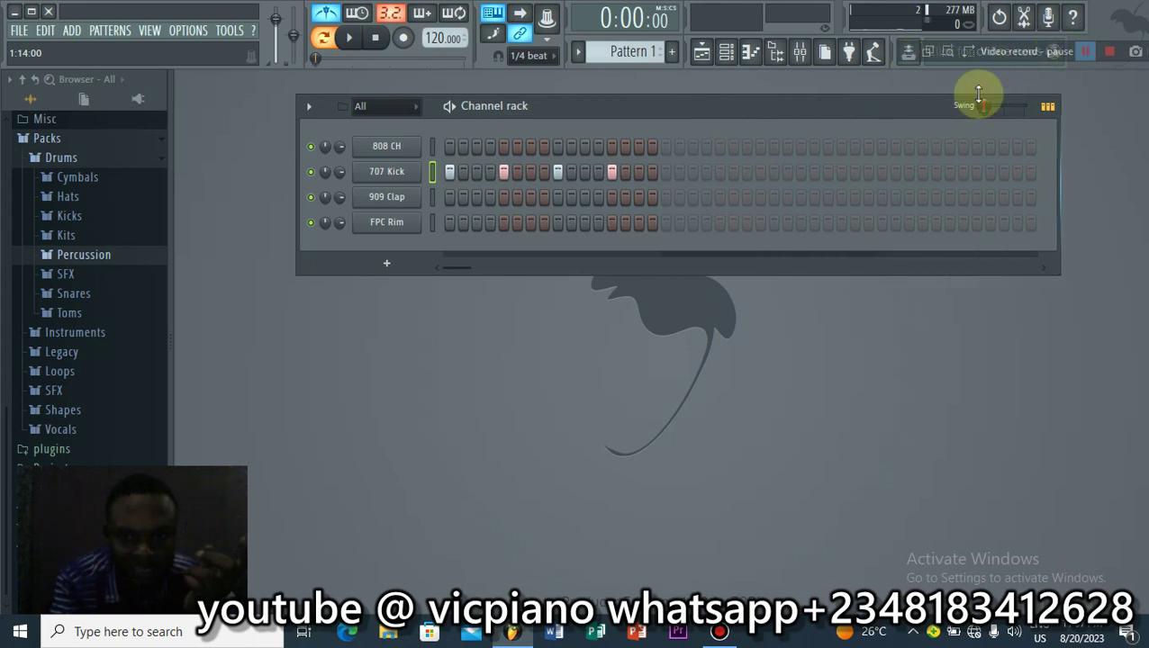
drag(841, 107, 665, 102)
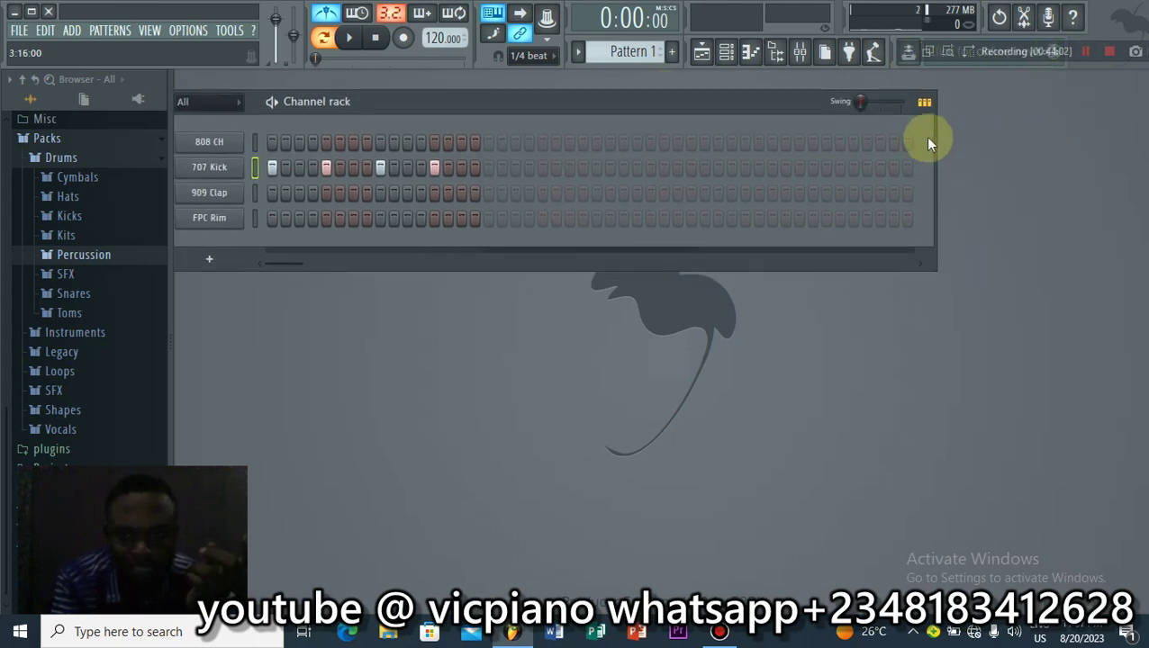
drag(937, 142, 1088, 144)
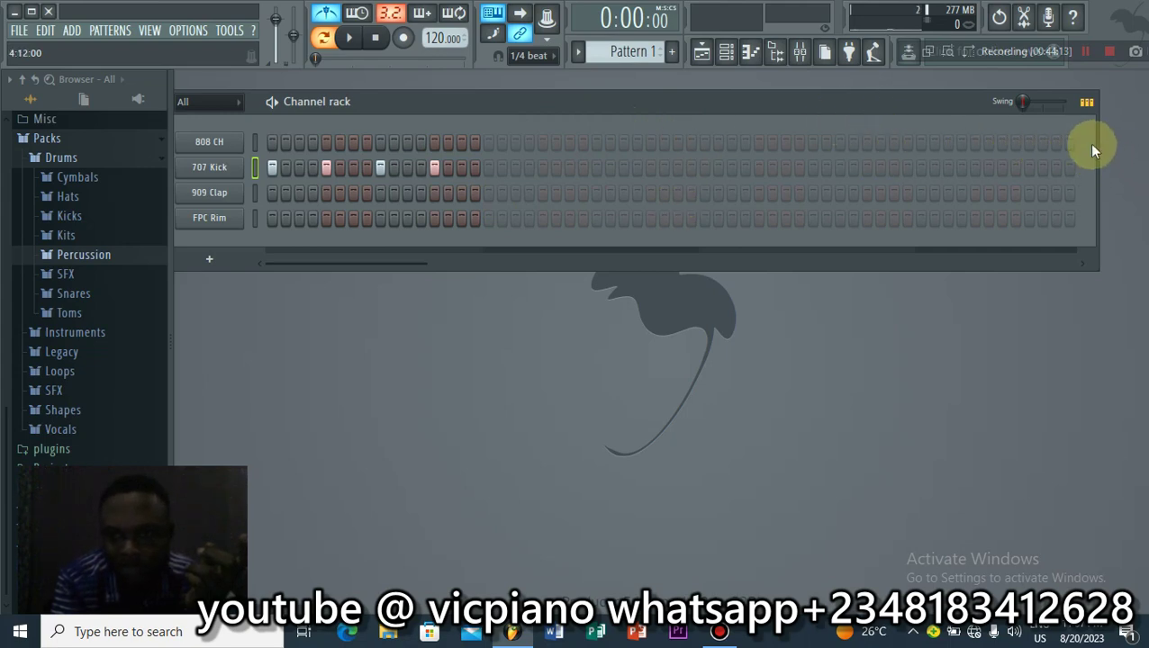
drag(1097, 141, 936, 142)
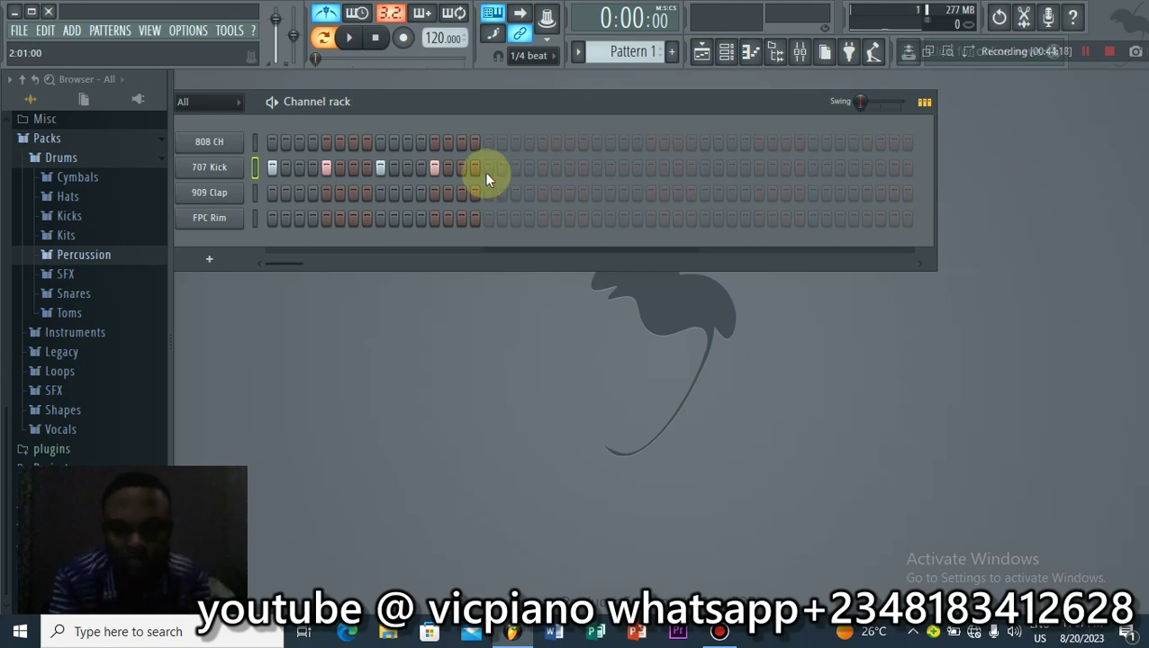
Step: Extend the 707 Kick into the second bar with hits on steps 17, 21, 23, 24 and 29, auditioning the pattern
key(space)
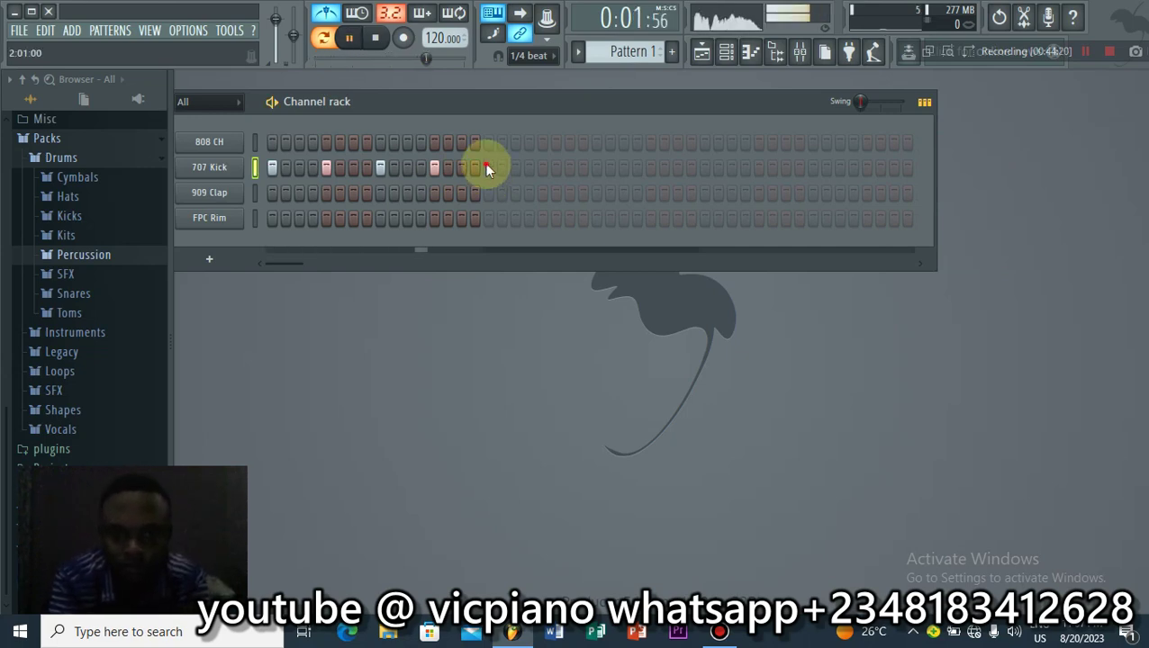
click(487, 168)
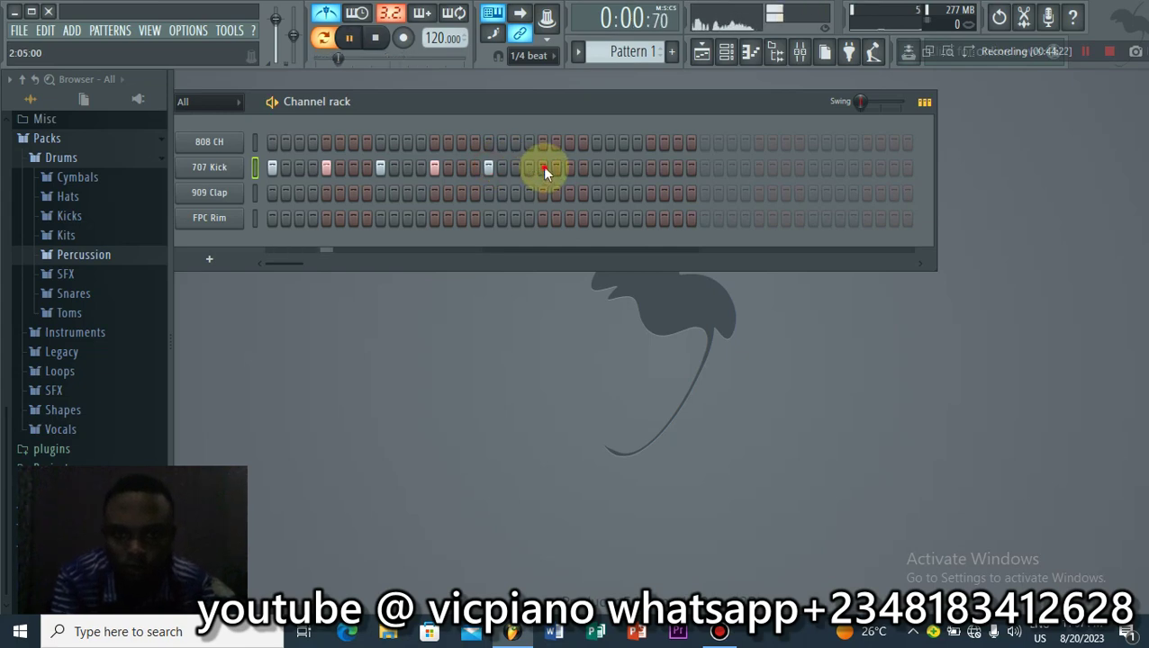
click(541, 168)
click(581, 168)
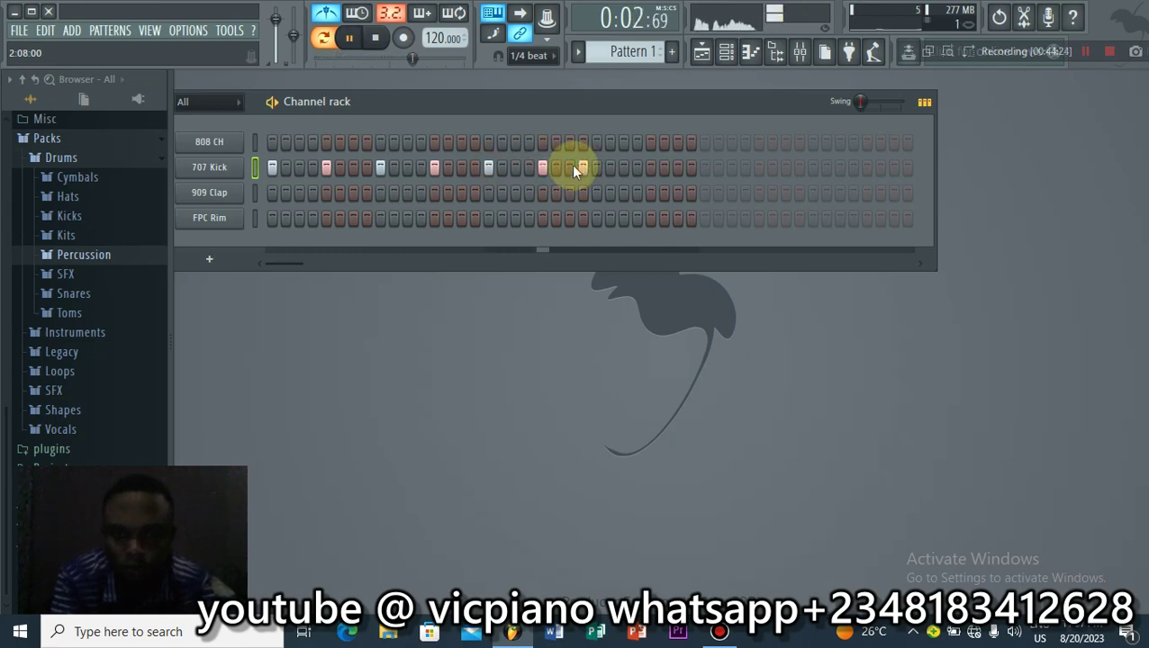
click(580, 167)
key(space)
click(569, 167)
click(581, 168)
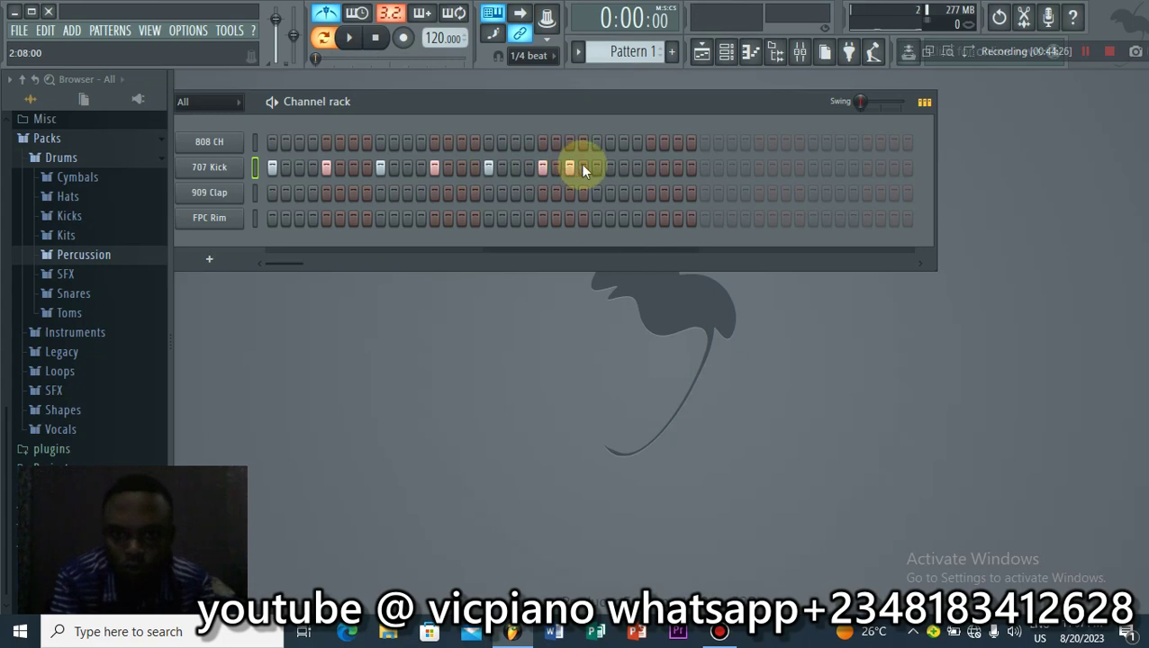
key(space)
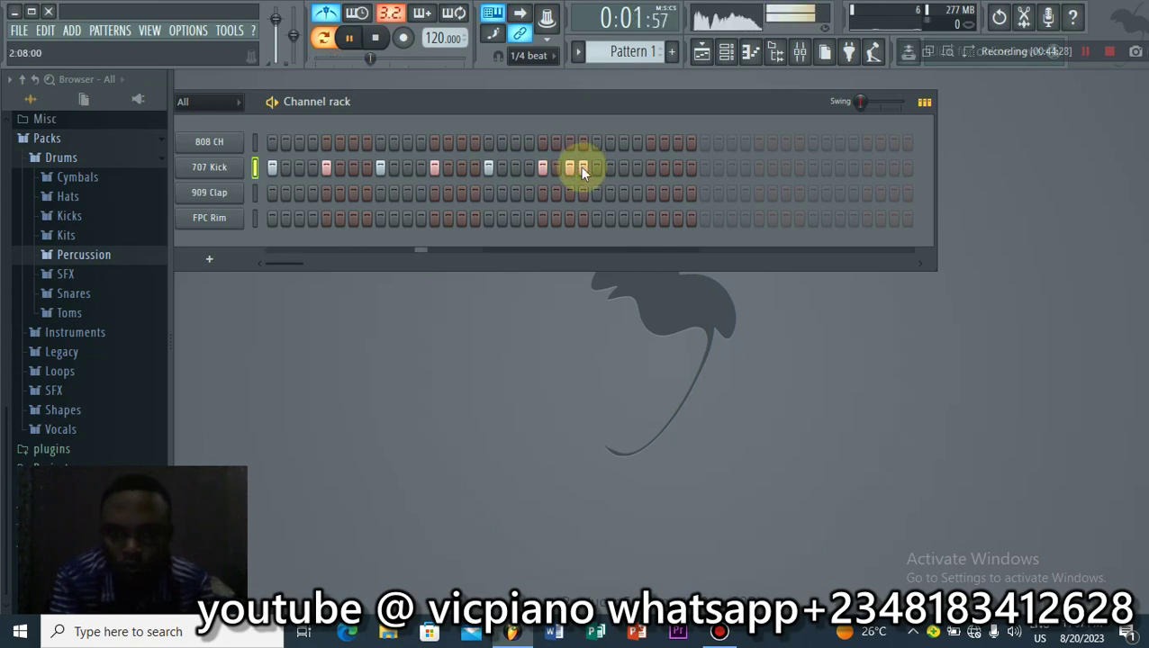
click(649, 168)
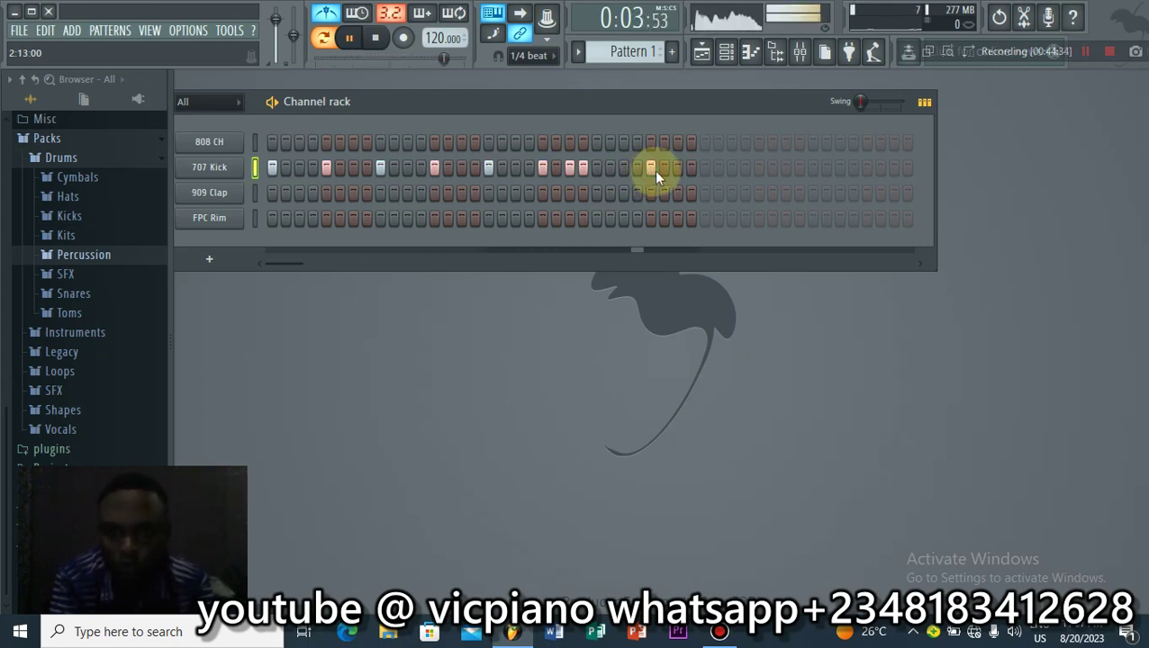
key(space)
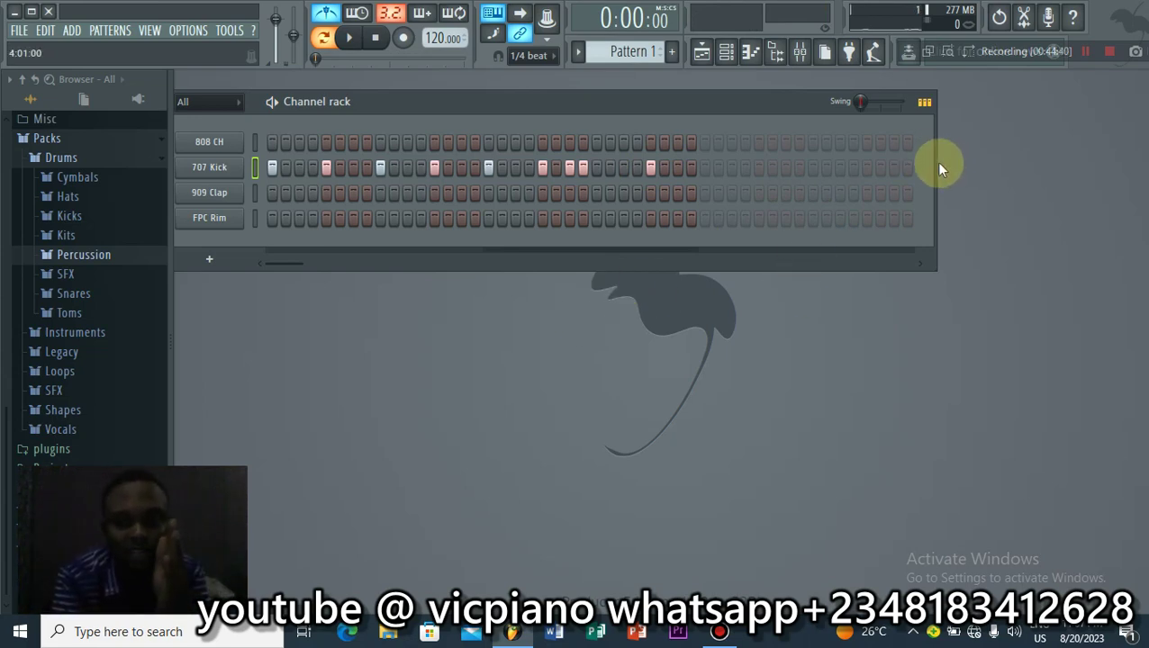
Step: Clear all 707 Kick steps in both bars and resize the Channel rack to 16 steps per channel
drag(938, 162, 504, 194)
drag(345, 101, 607, 129)
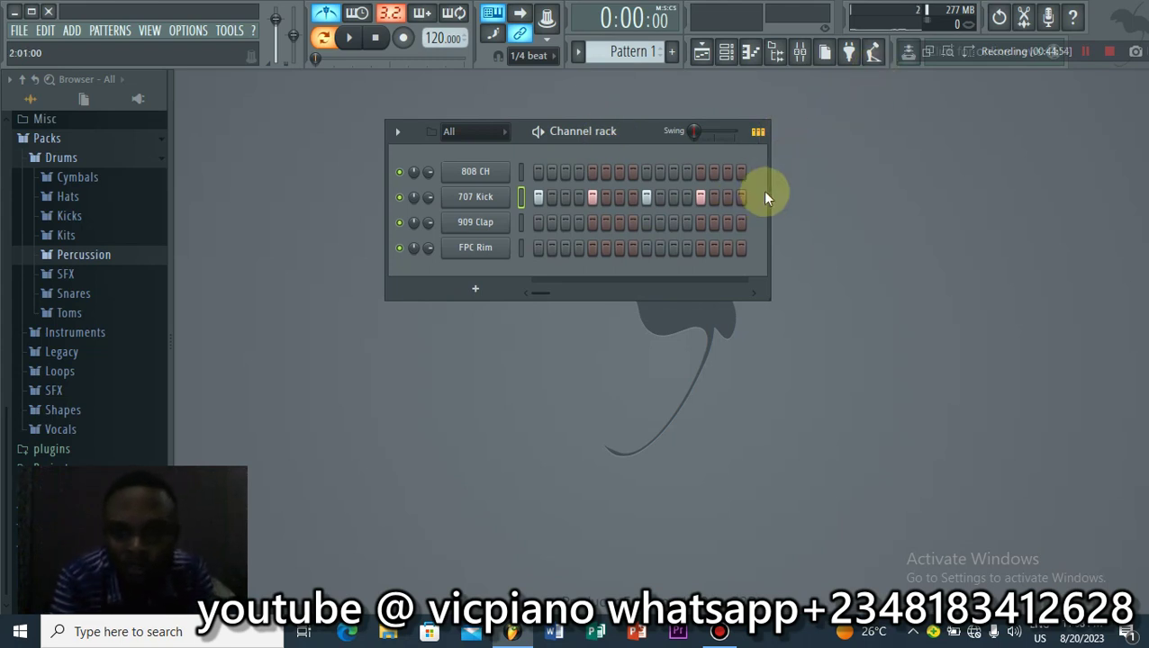
drag(767, 191, 1093, 216)
right_click(918, 198)
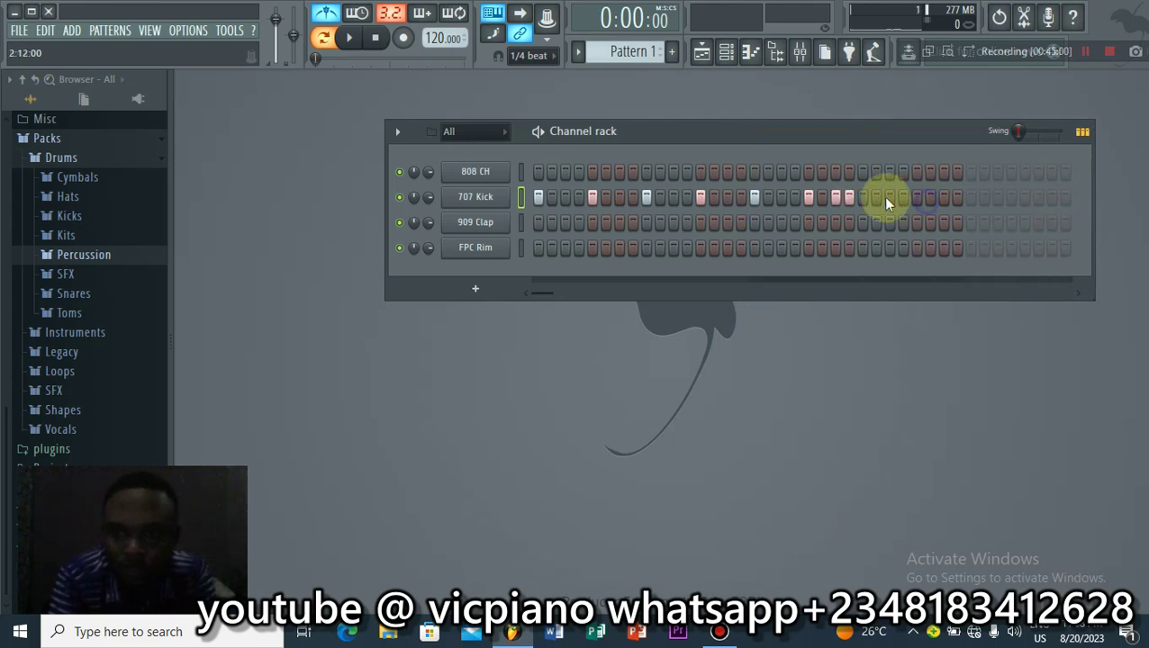
right_click(849, 197)
right_click(835, 197)
right_click(808, 197)
right_click(755, 197)
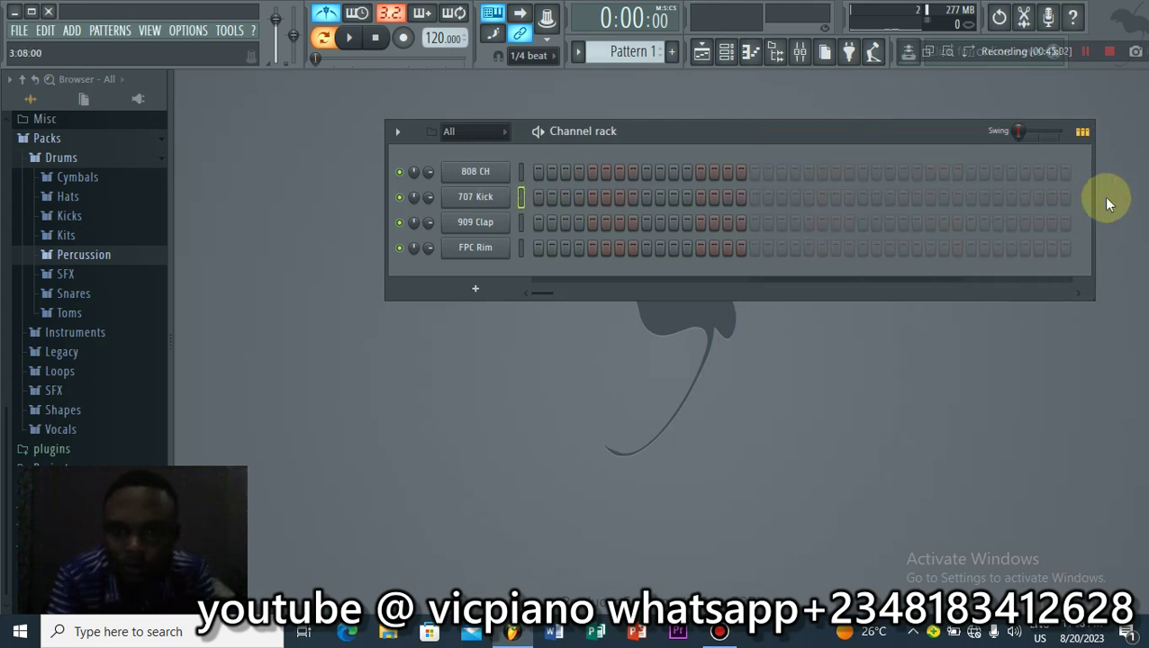
drag(1089, 175, 764, 121)
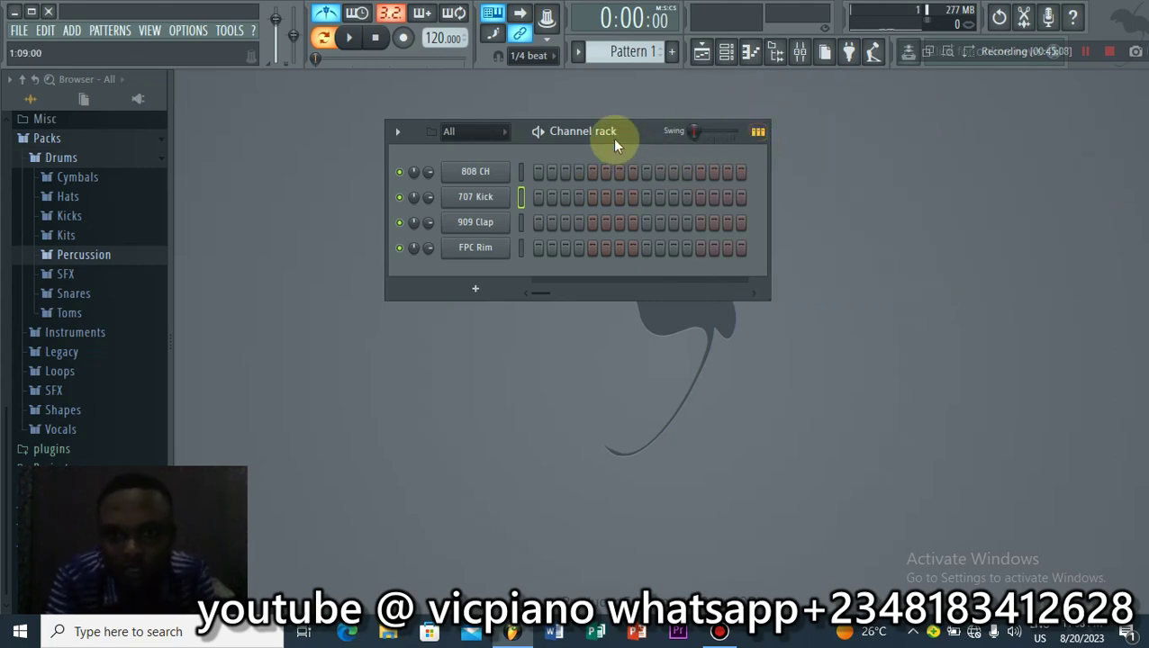
drag(614, 141, 568, 131)
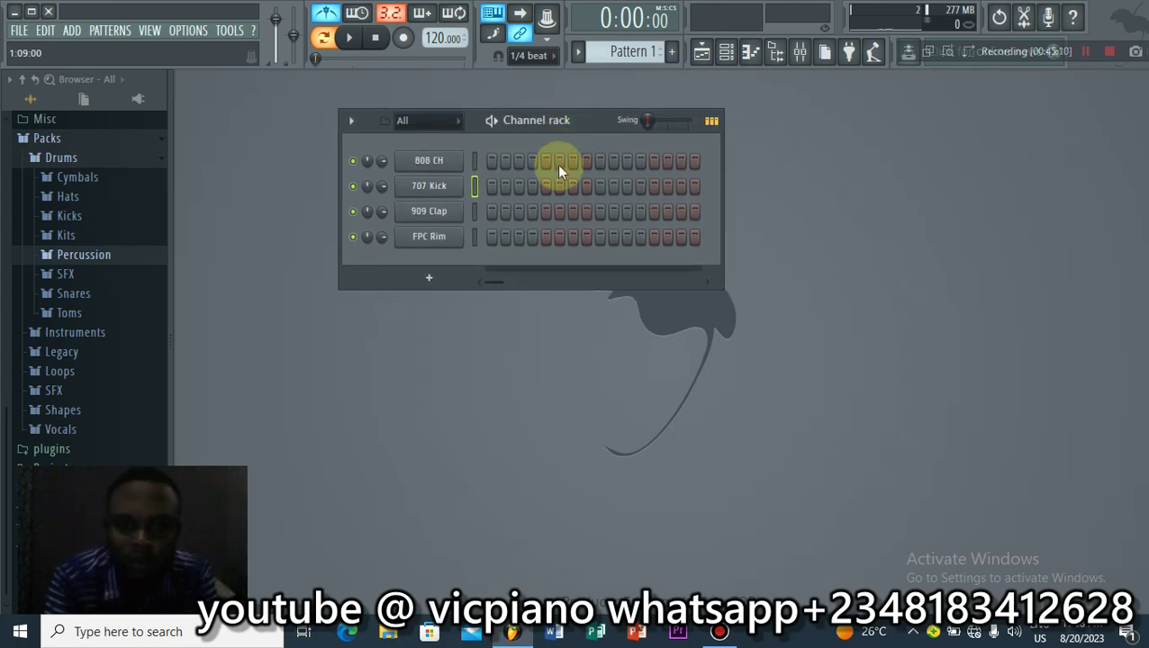
Step: Place 909 Clap hits on steps 1 and 4 of Pattern 1, auditioning the pattern while choosing their positions
click(351, 39)
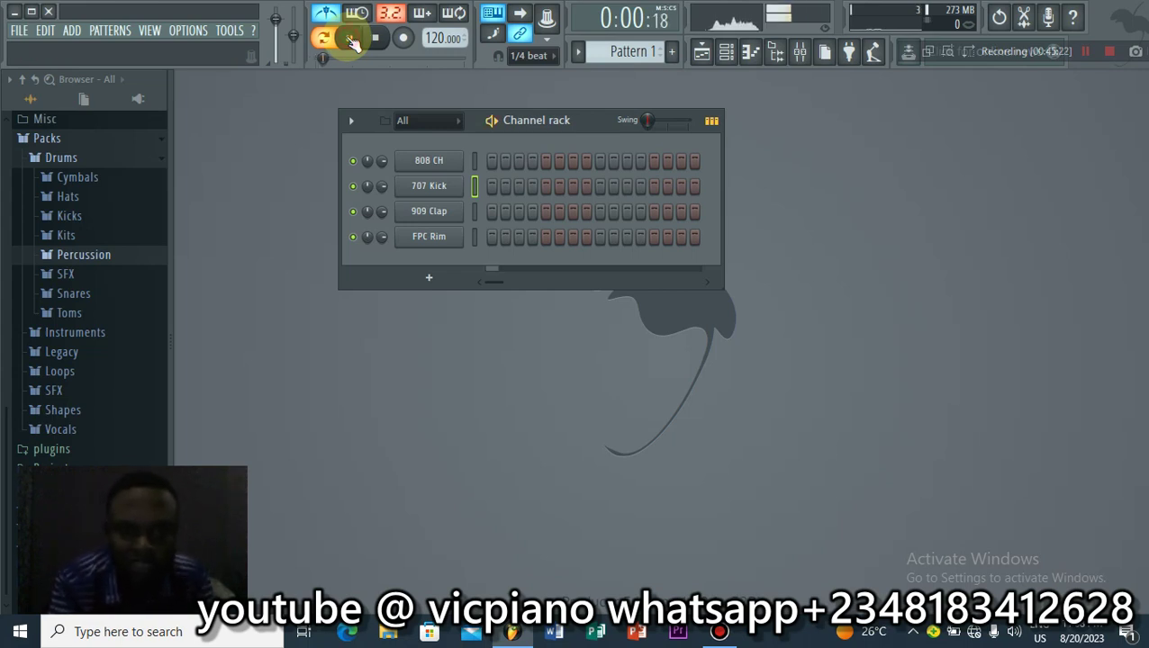
key(space)
click(493, 213)
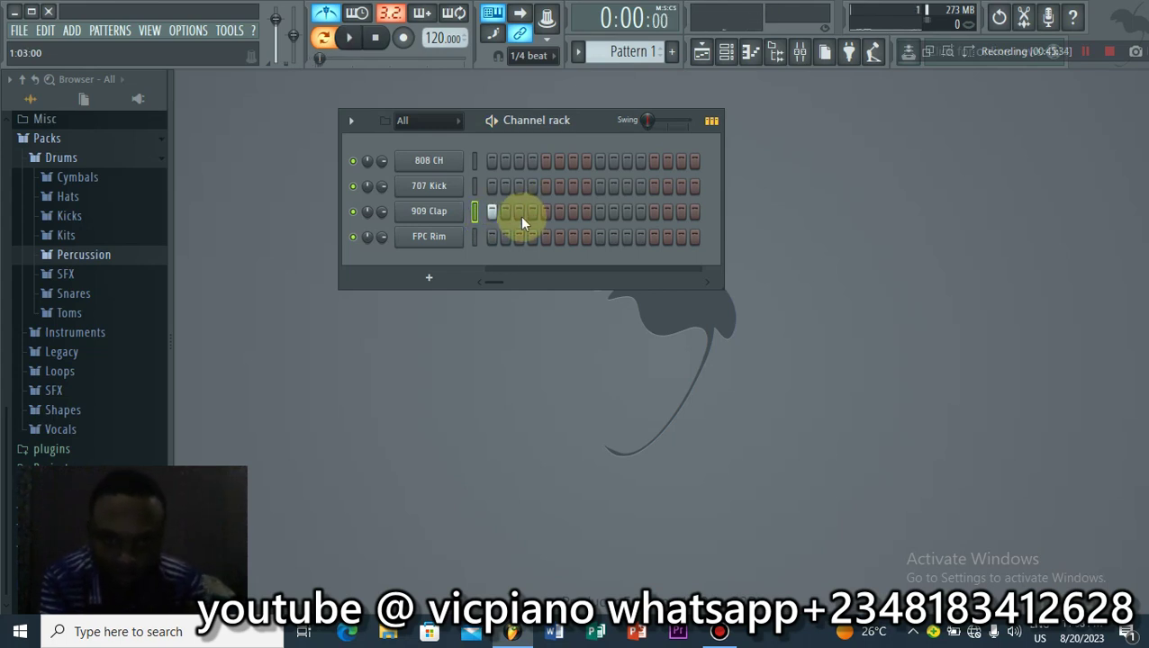
key(space)
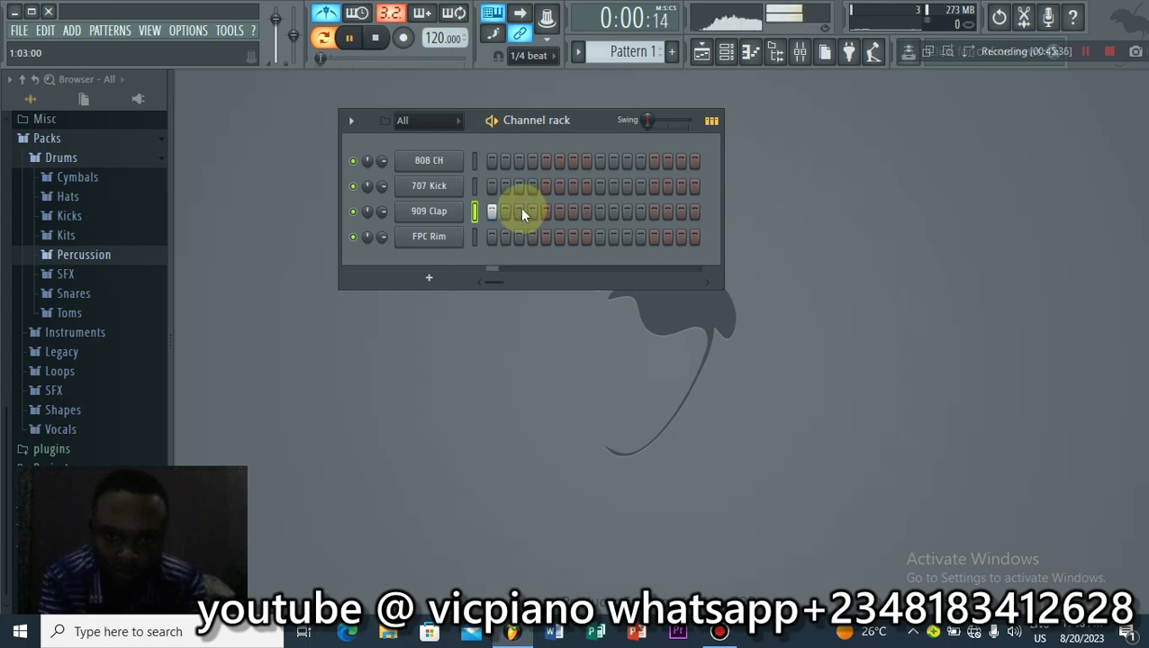
click(519, 211)
key(space)
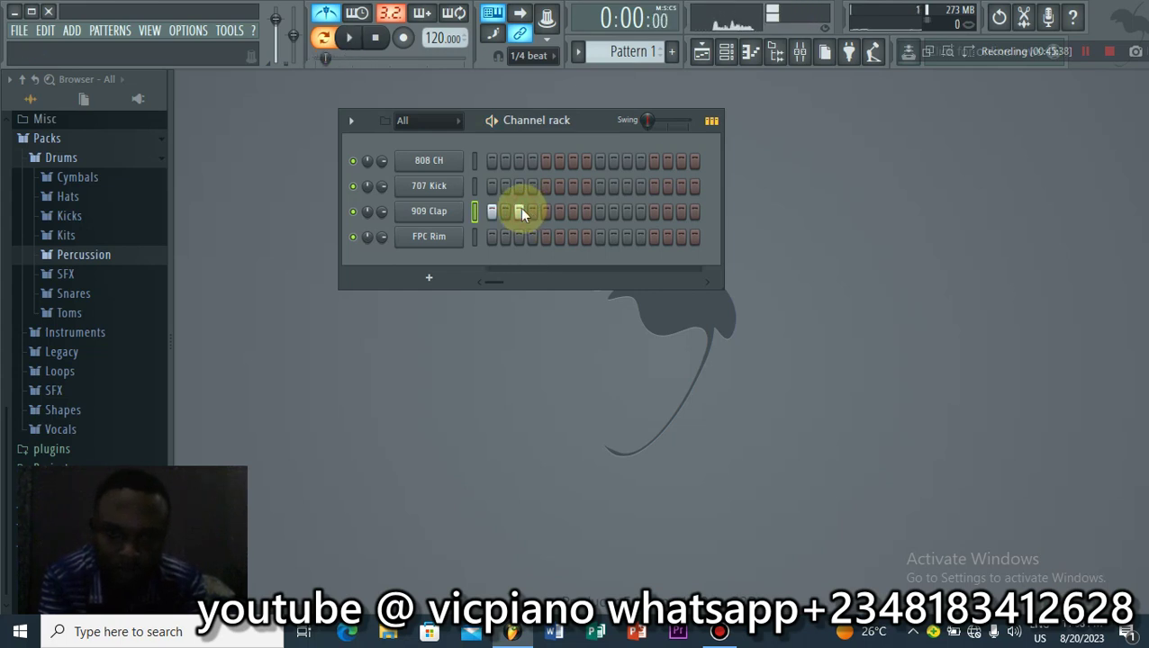
click(520, 210)
click(531, 210)
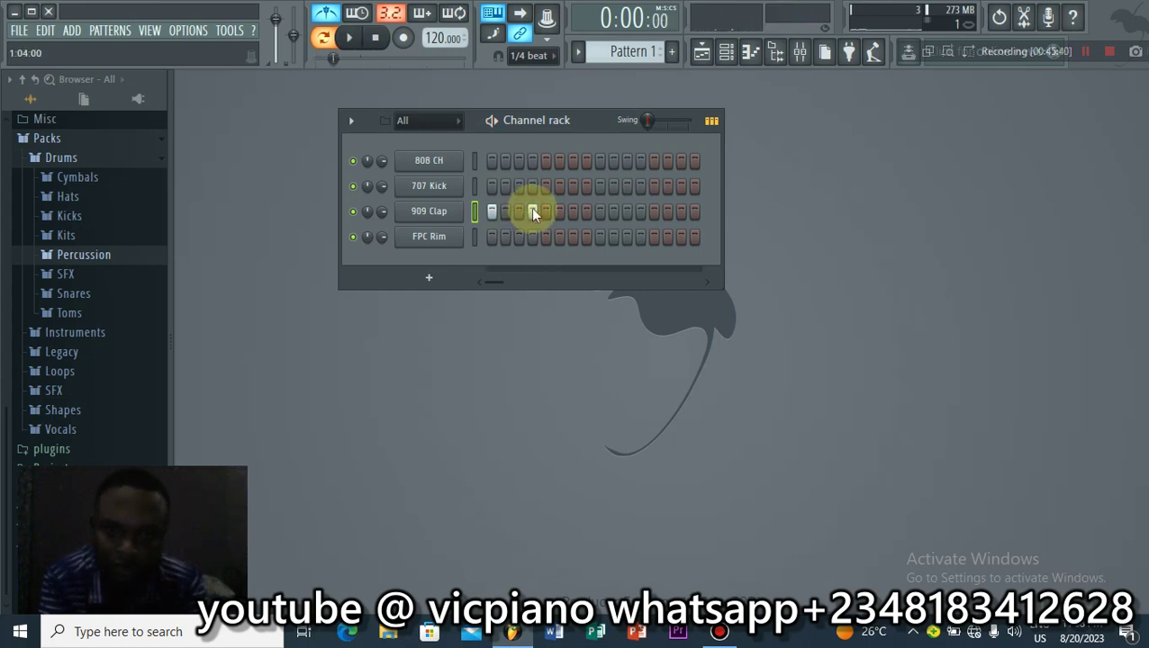
key(space)
key(space)
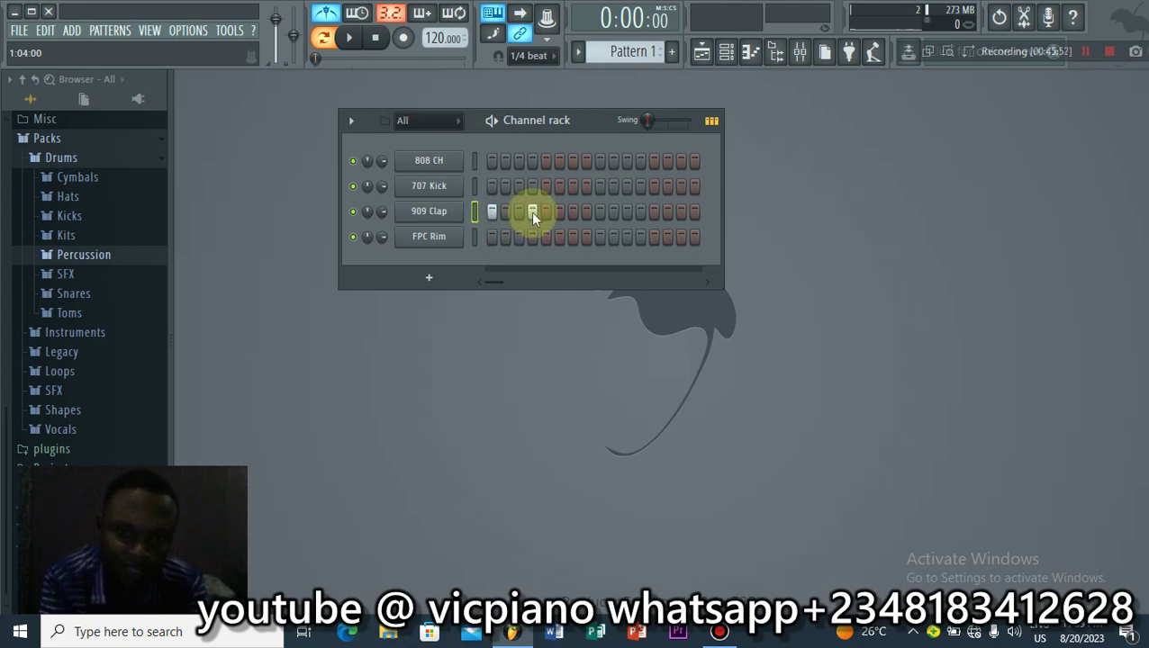
Step: Add 909 Clap hits on steps 7, 11 and 13 and play the pattern back
click(532, 211)
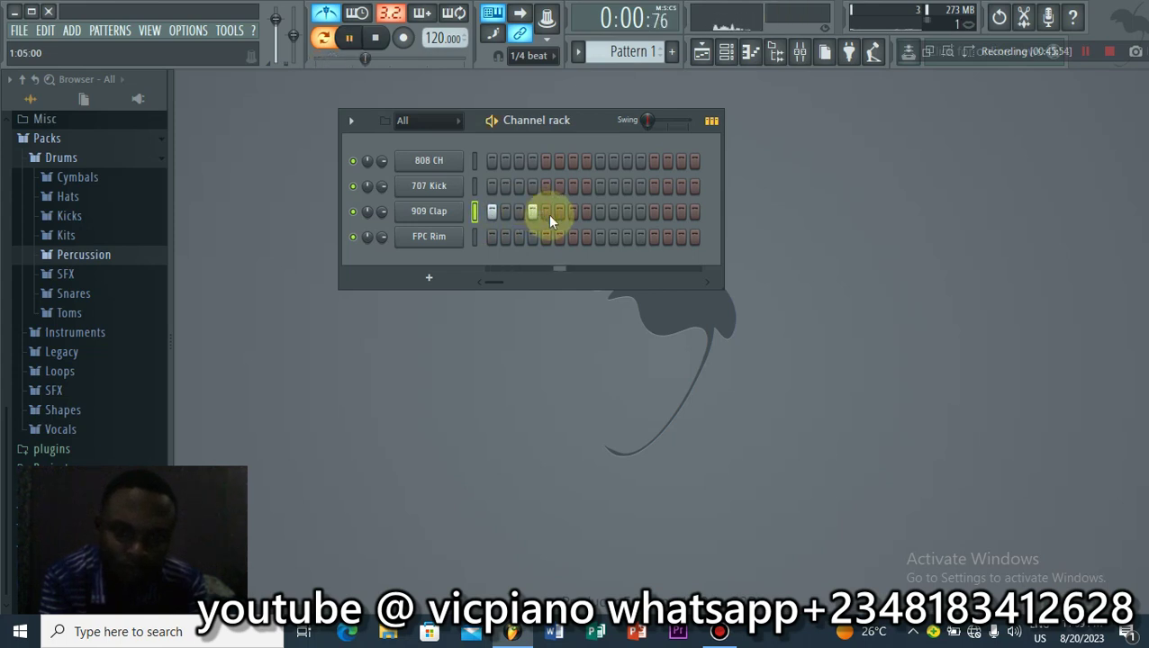
key(space)
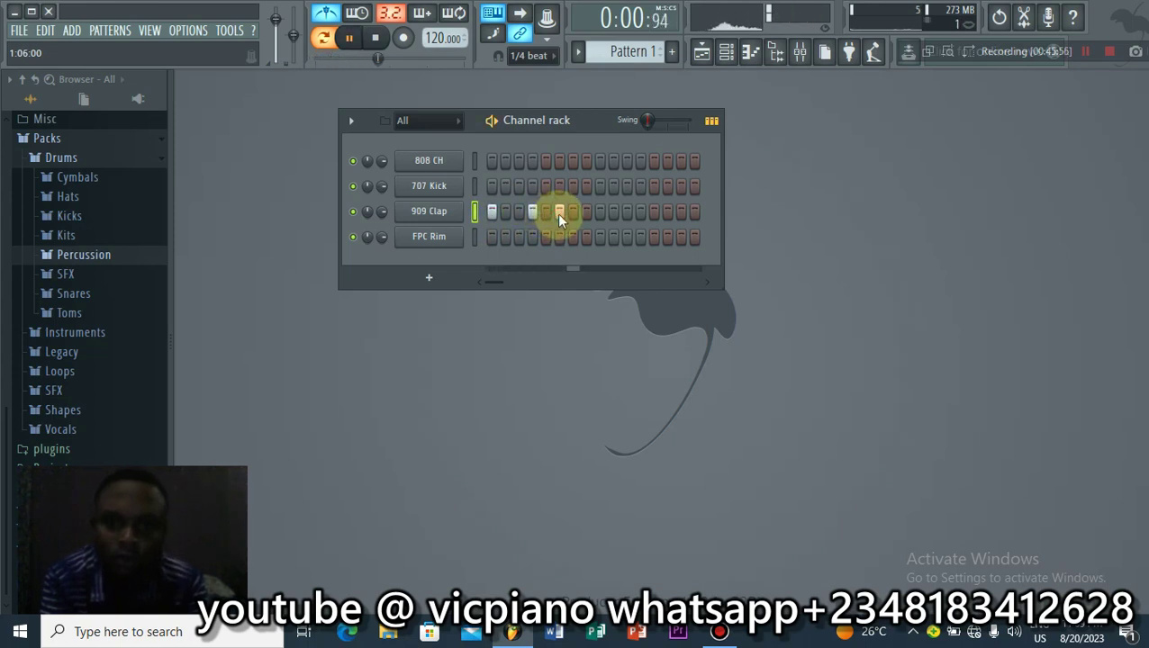
key(space)
click(571, 212)
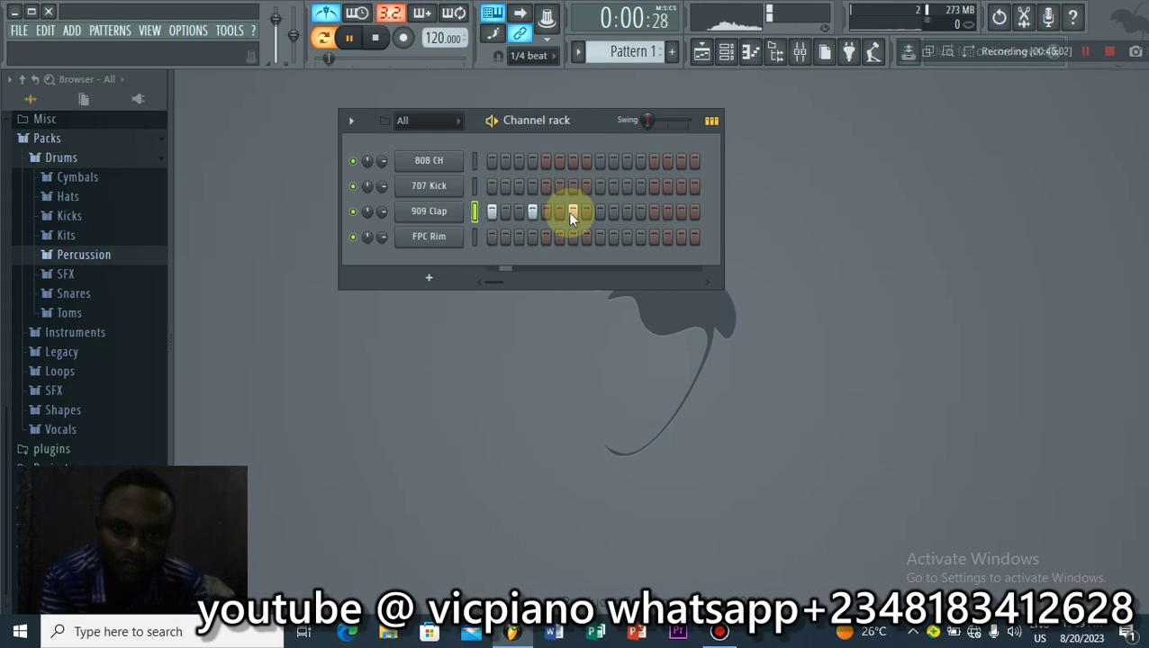
click(626, 211)
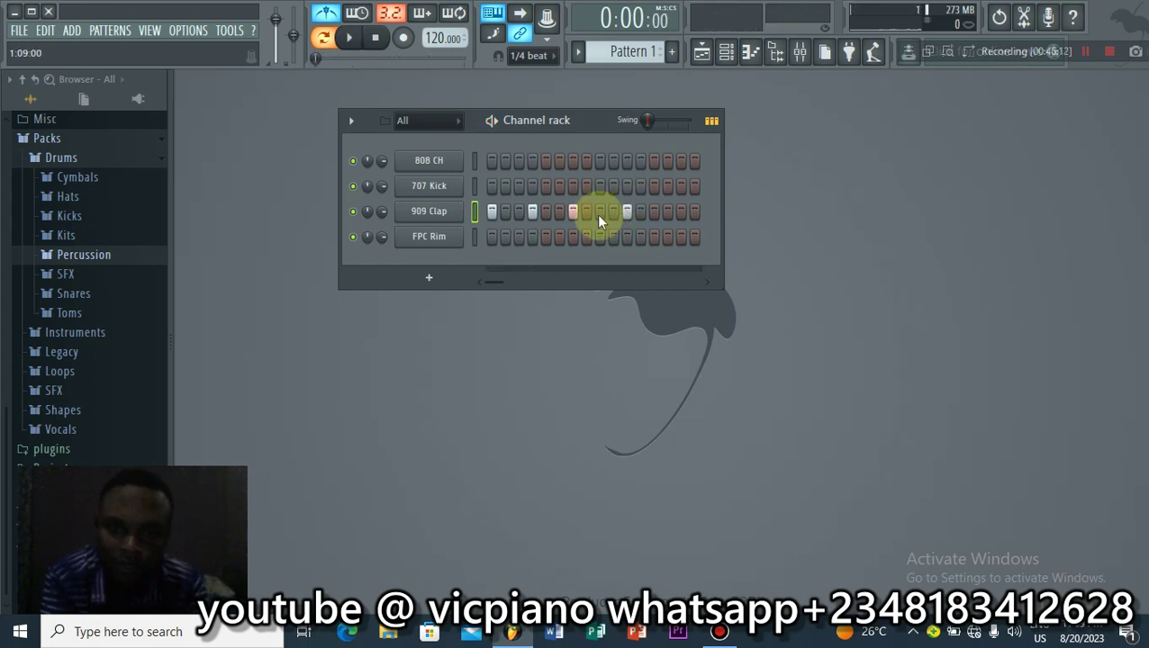
click(654, 211)
key(space)
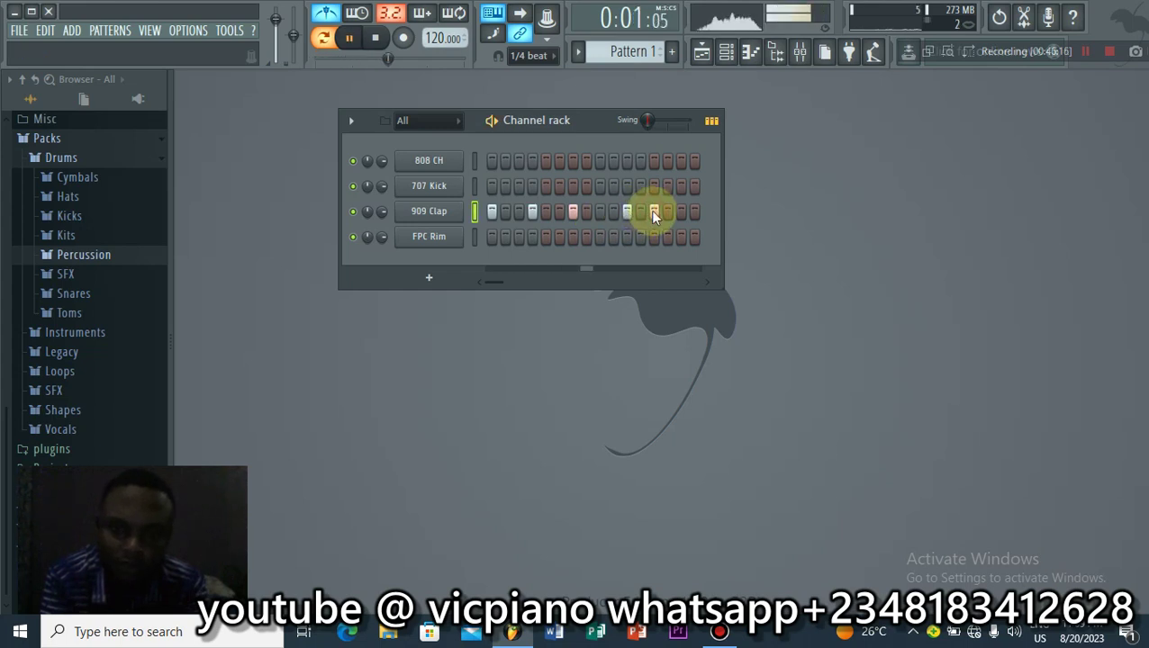
key(space)
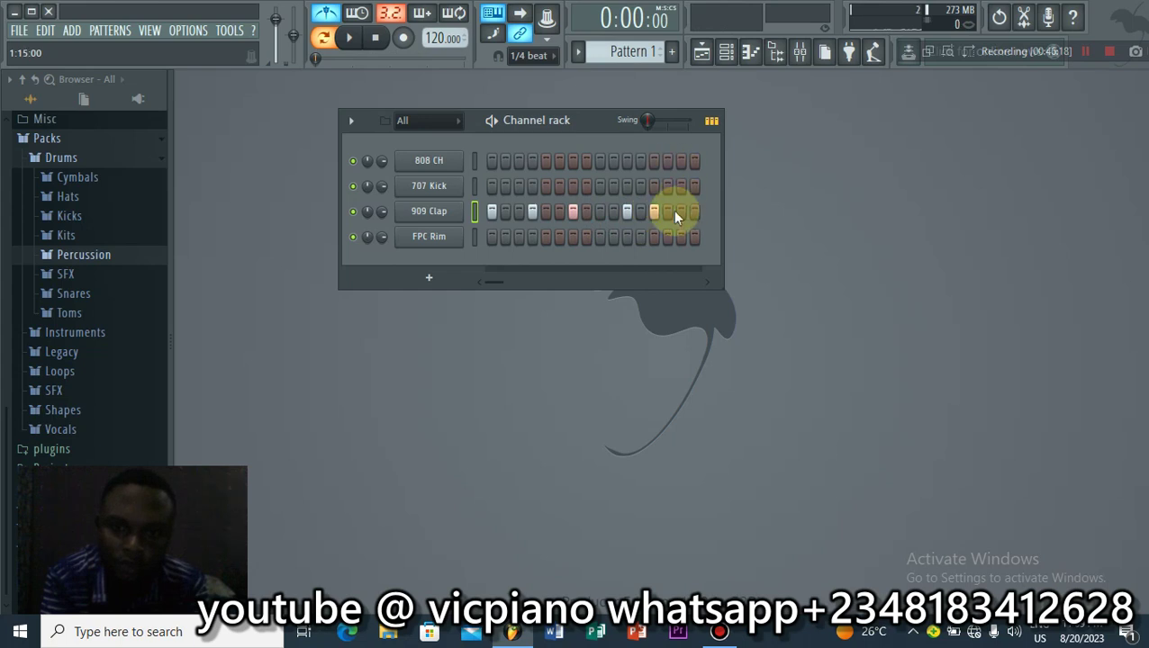
click(505, 185)
click(546, 186)
click(601, 186)
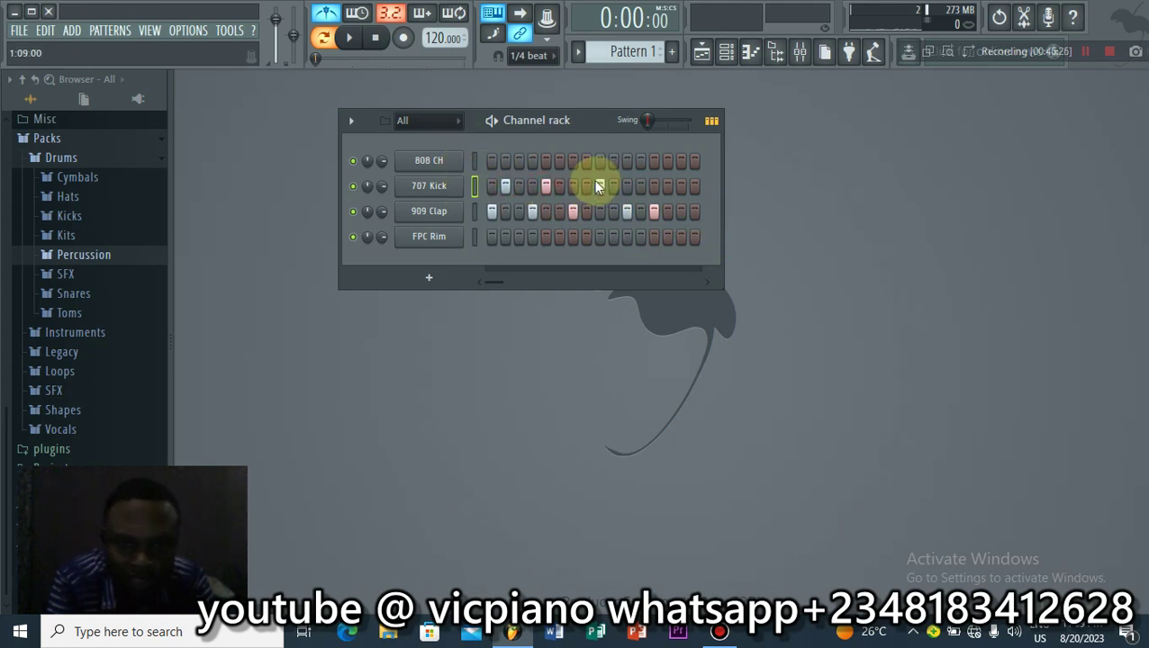
click(572, 186)
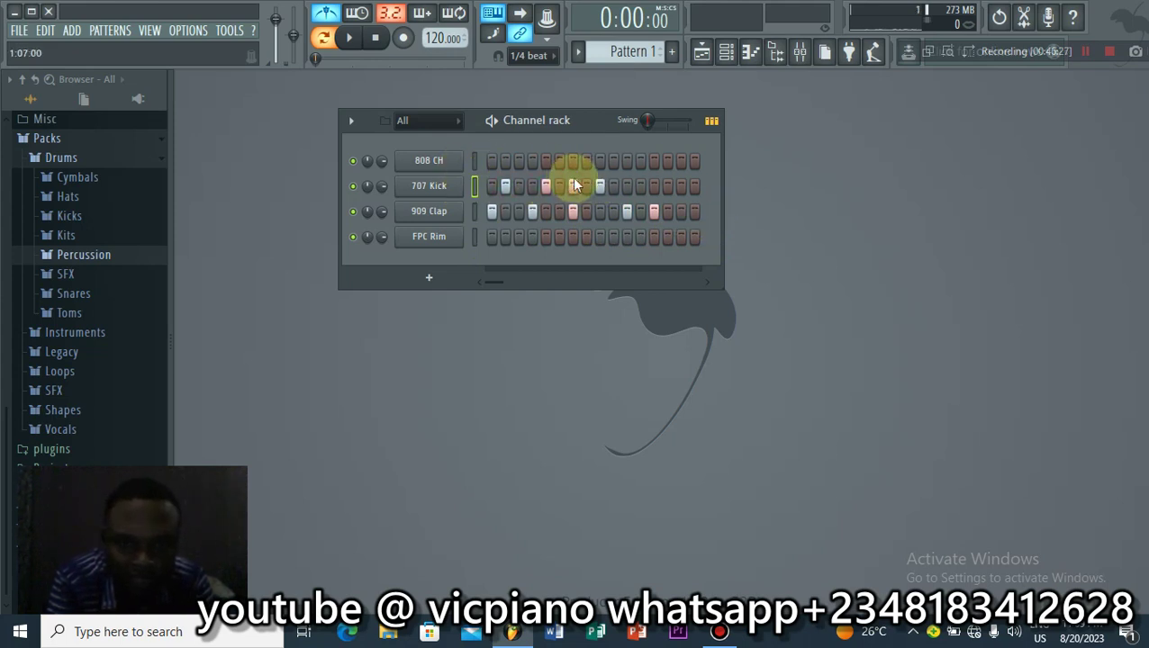
click(508, 185)
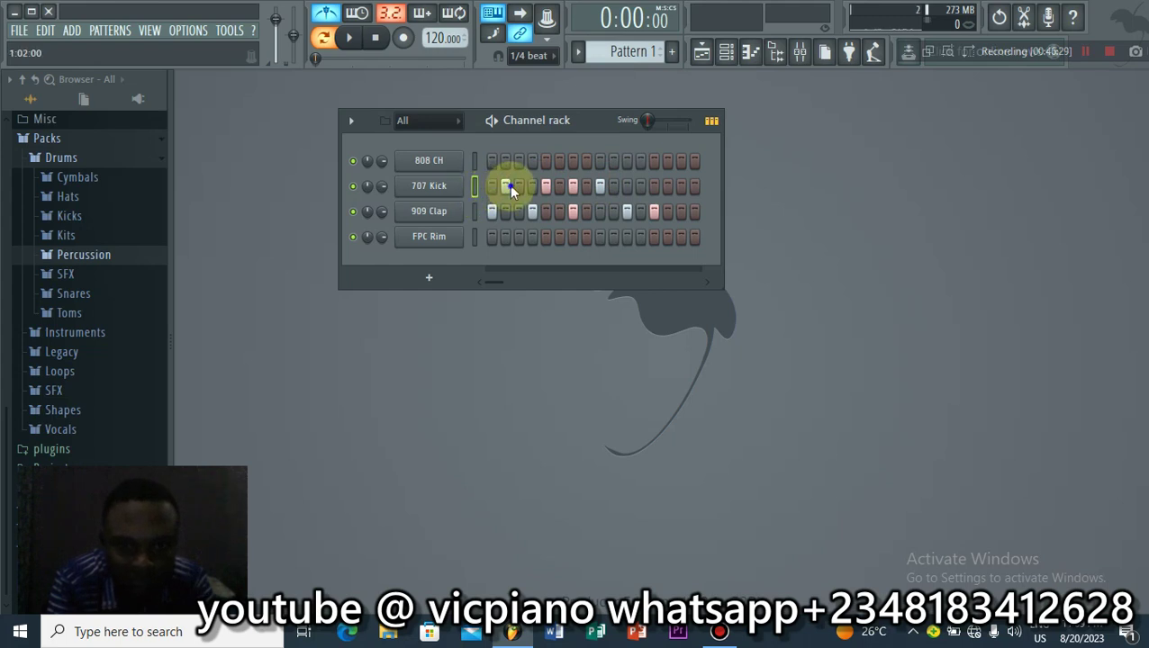
right_click(651, 211)
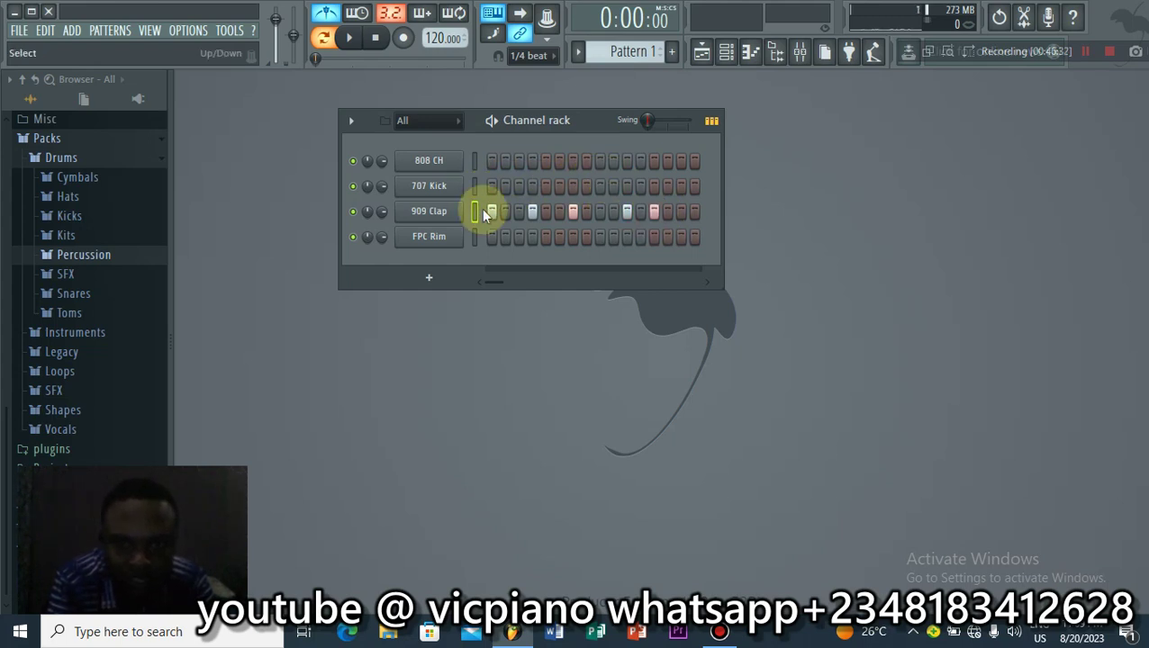
Step: Play back Pattern 1 to check the 909 Clap rhythm on its own
click(640, 211)
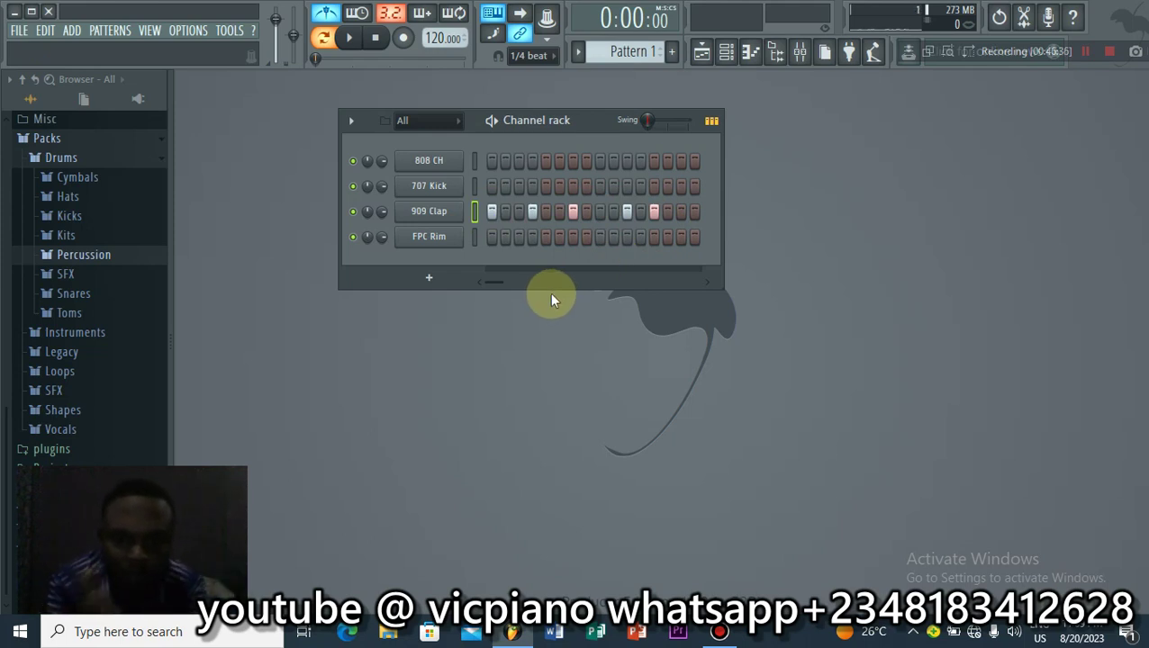
click(506, 211)
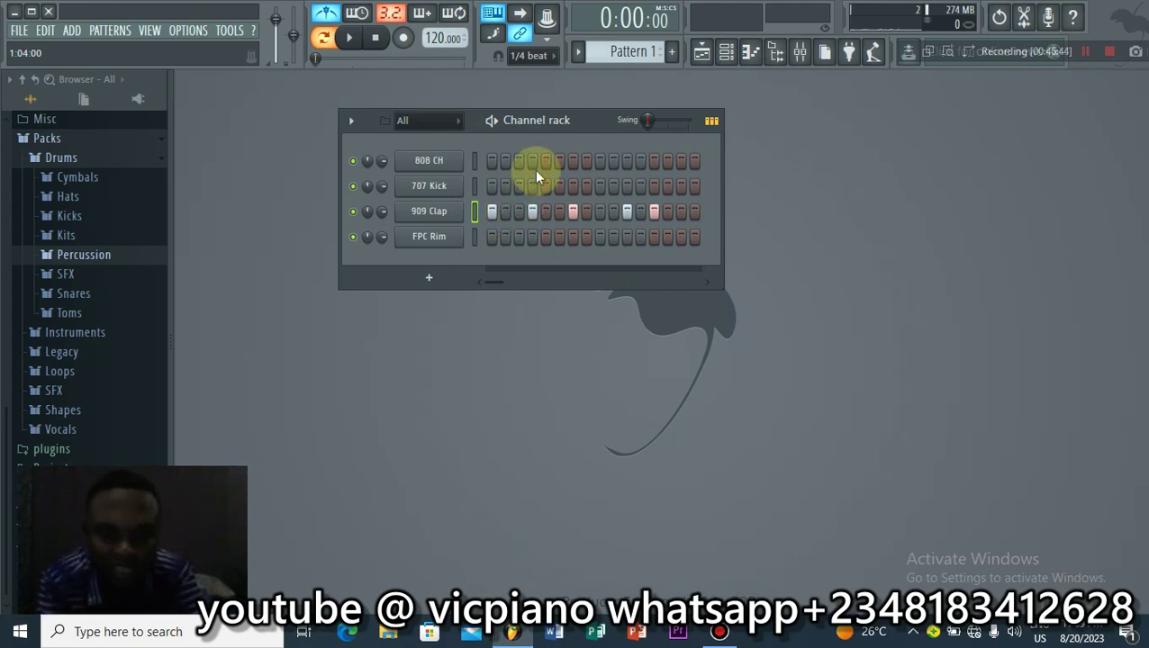
key(space)
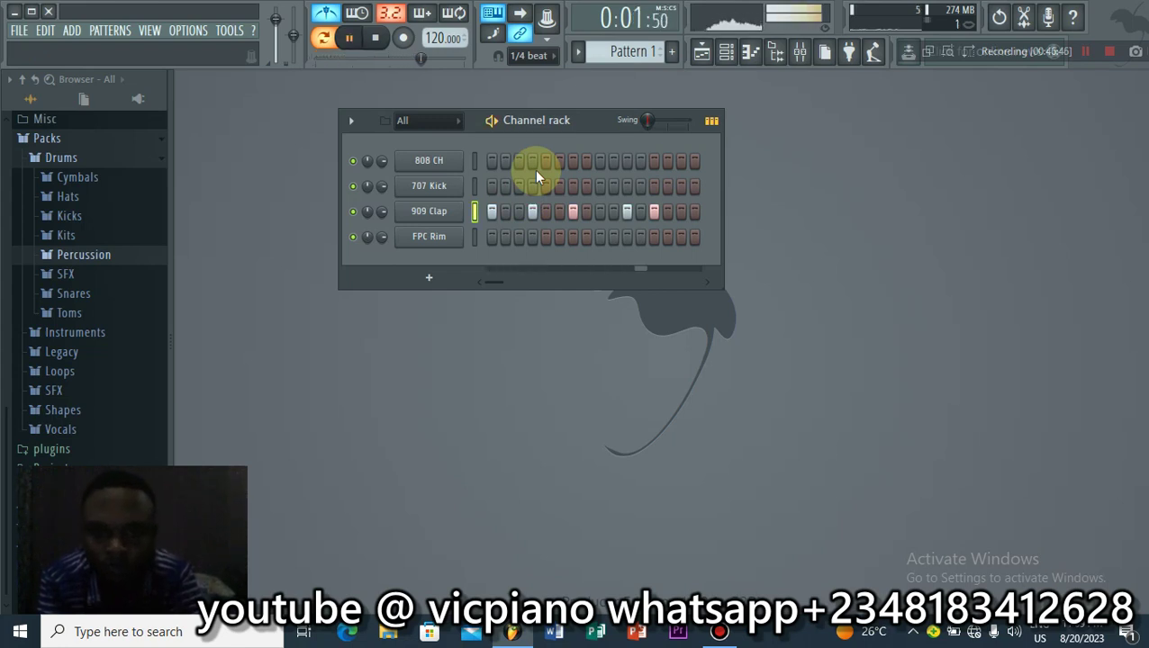
key(space)
Step: Open the 909 Clap channel settings and increase the sample's quick fade out to shorten the clap's tail
click(432, 211)
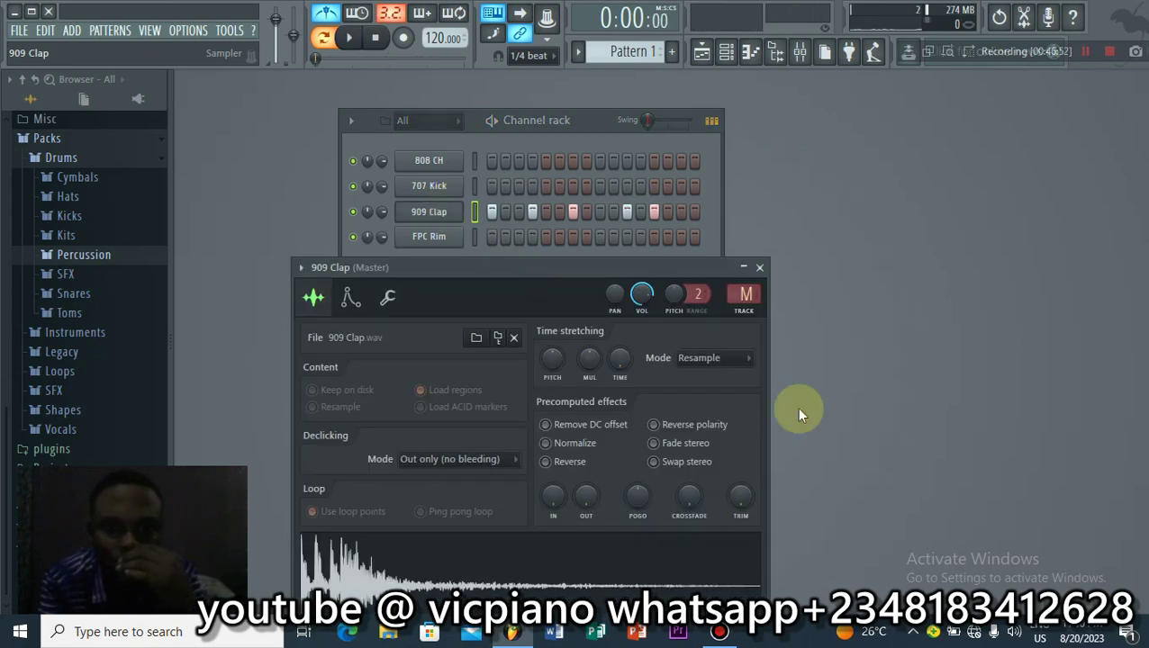
click(418, 218)
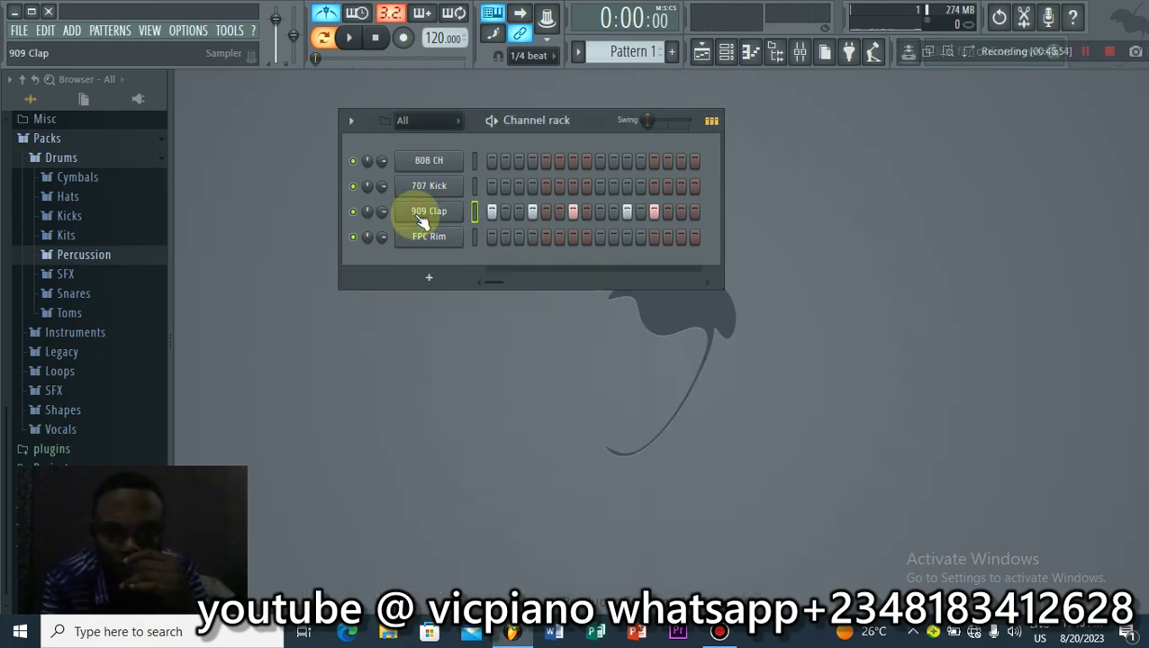
click(421, 221)
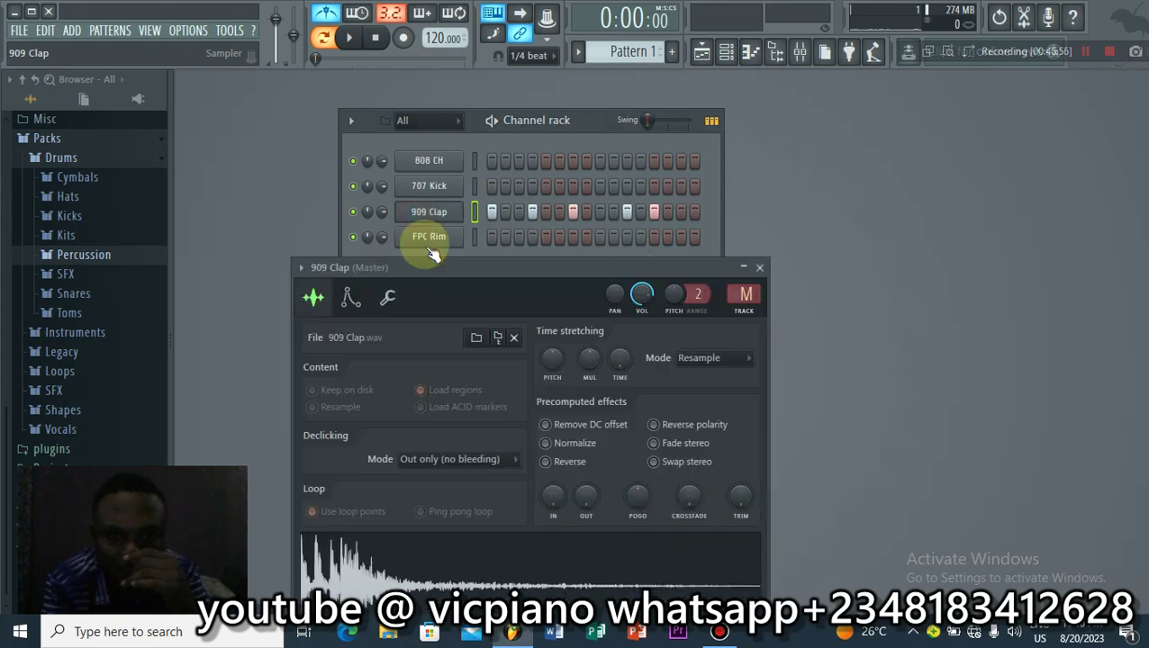
click(428, 212)
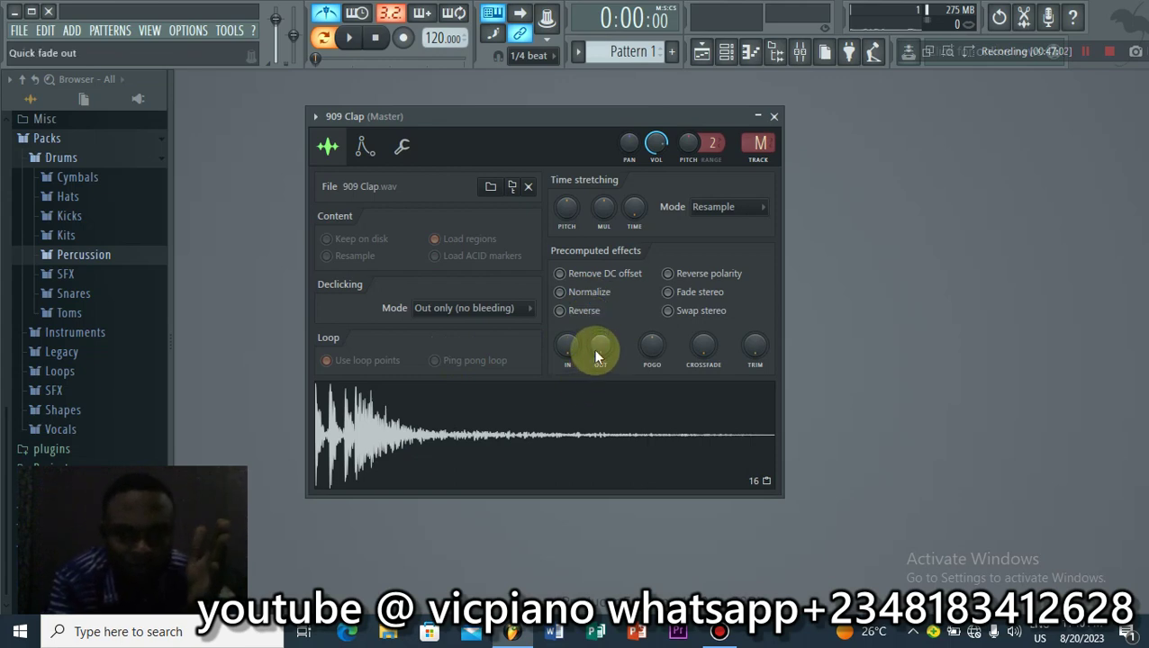
drag(595, 357, 595, 278)
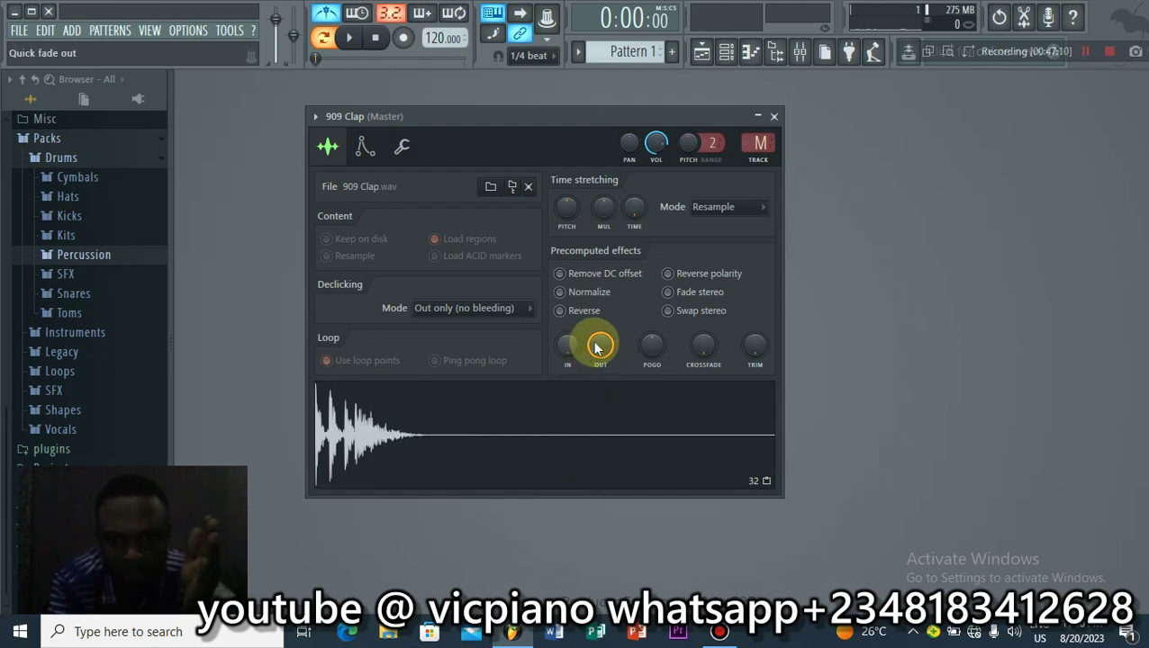
drag(598, 348, 571, 451)
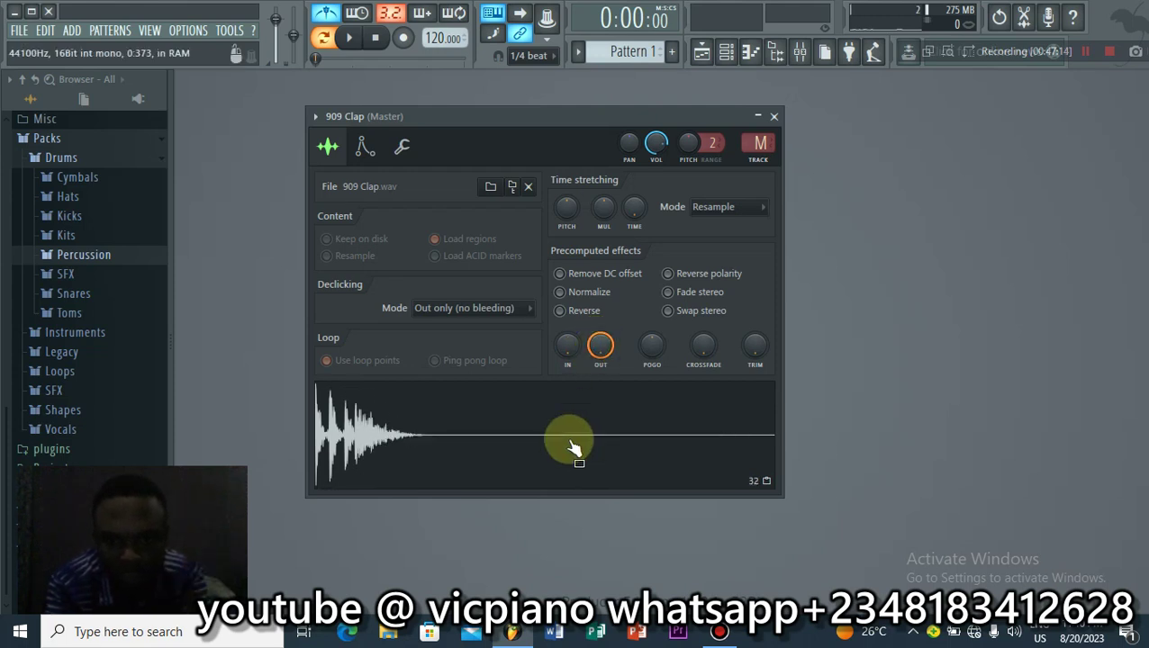
Step: Audition the pattern with the shortened clap and close the 909 Clap channel settings
key(space)
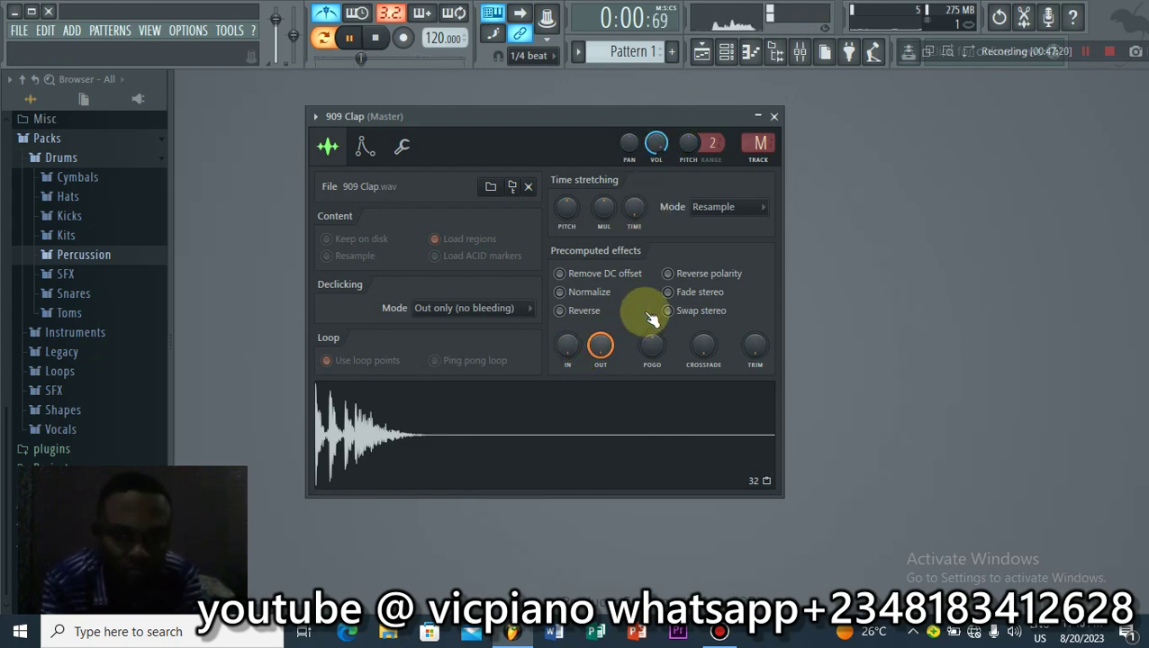
click(773, 116)
key(space)
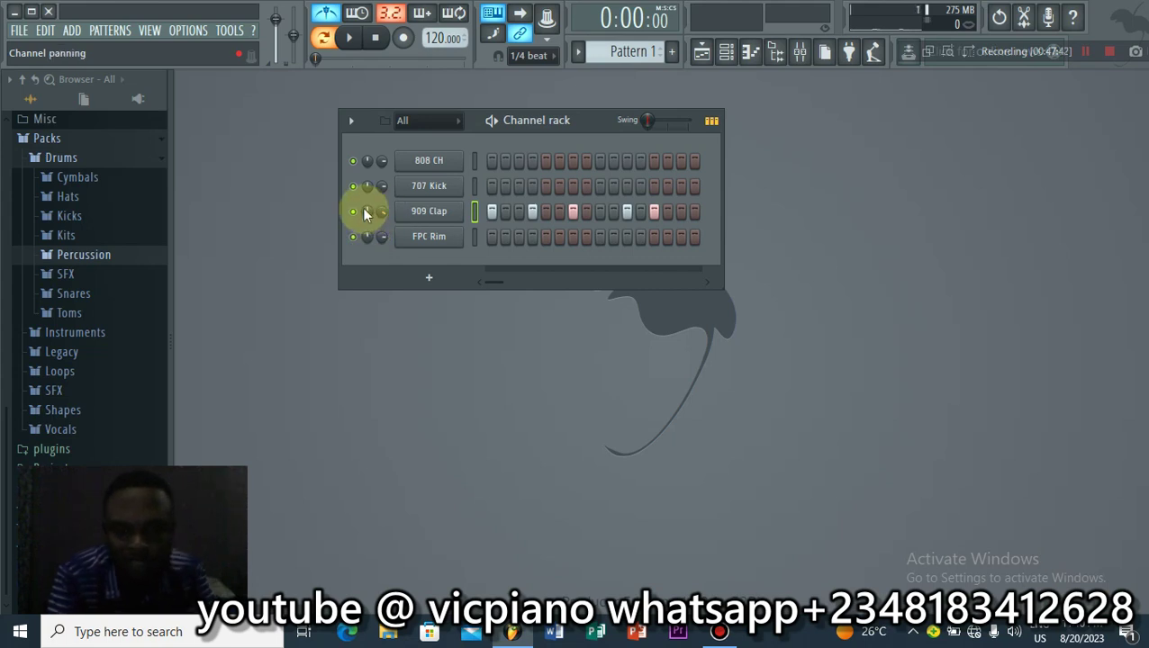
Step: Try panning the 909 Clap up to 100% right, auditioning the pattern, and reset the channel panning
drag(364, 213, 364, 297)
key(space)
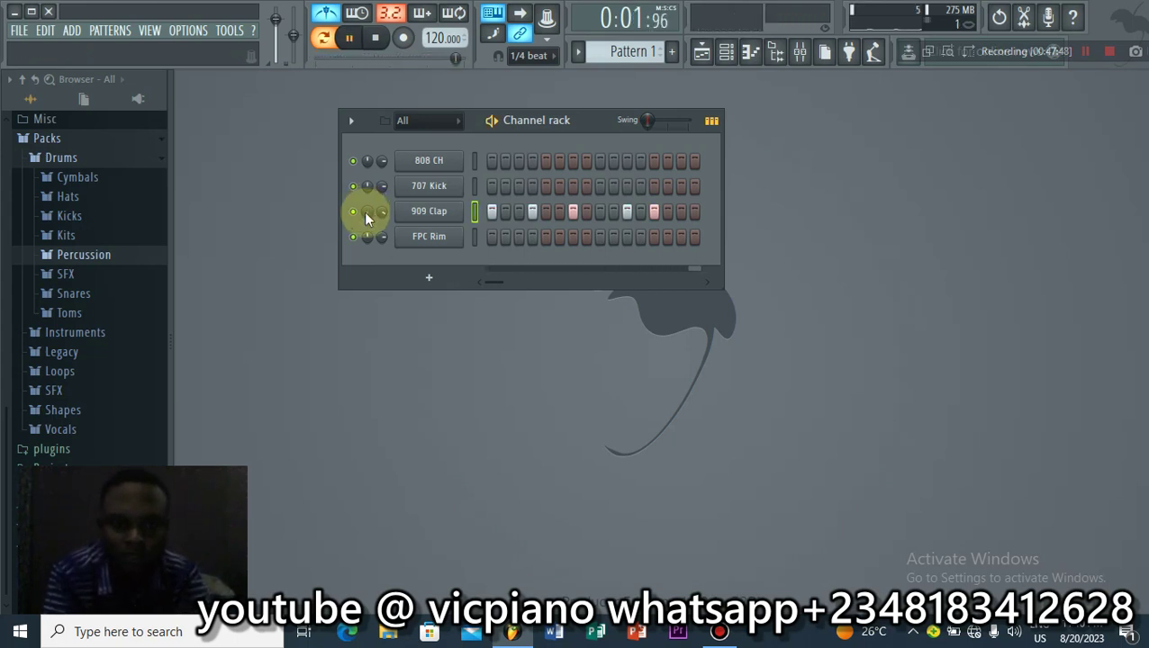
key(space)
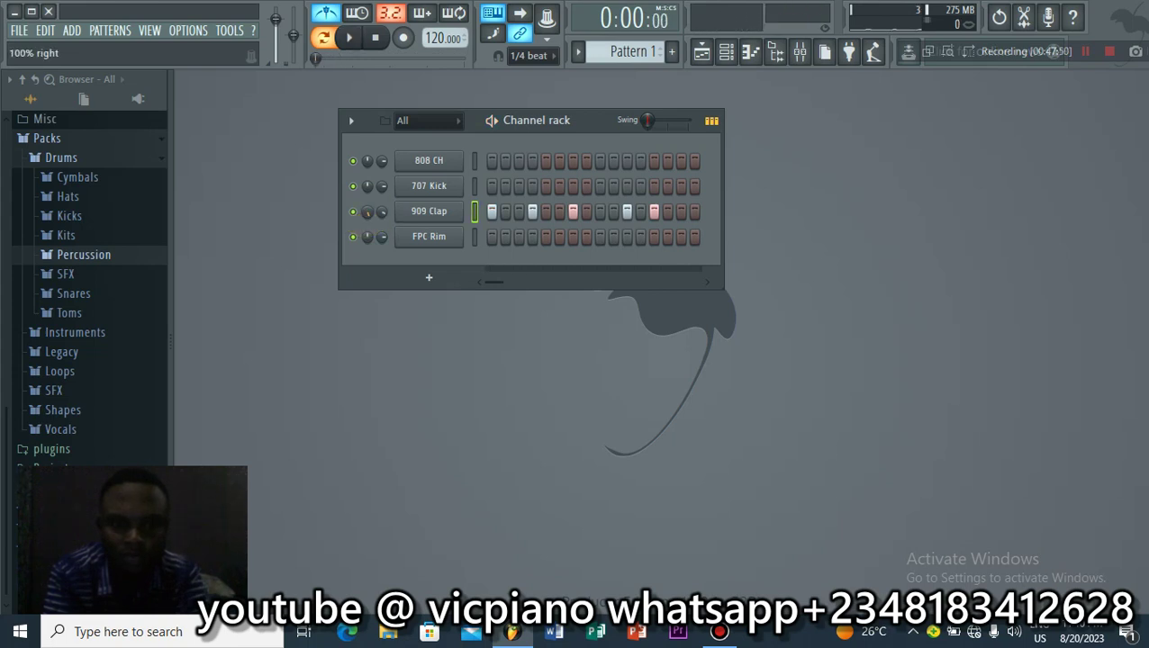
key(space)
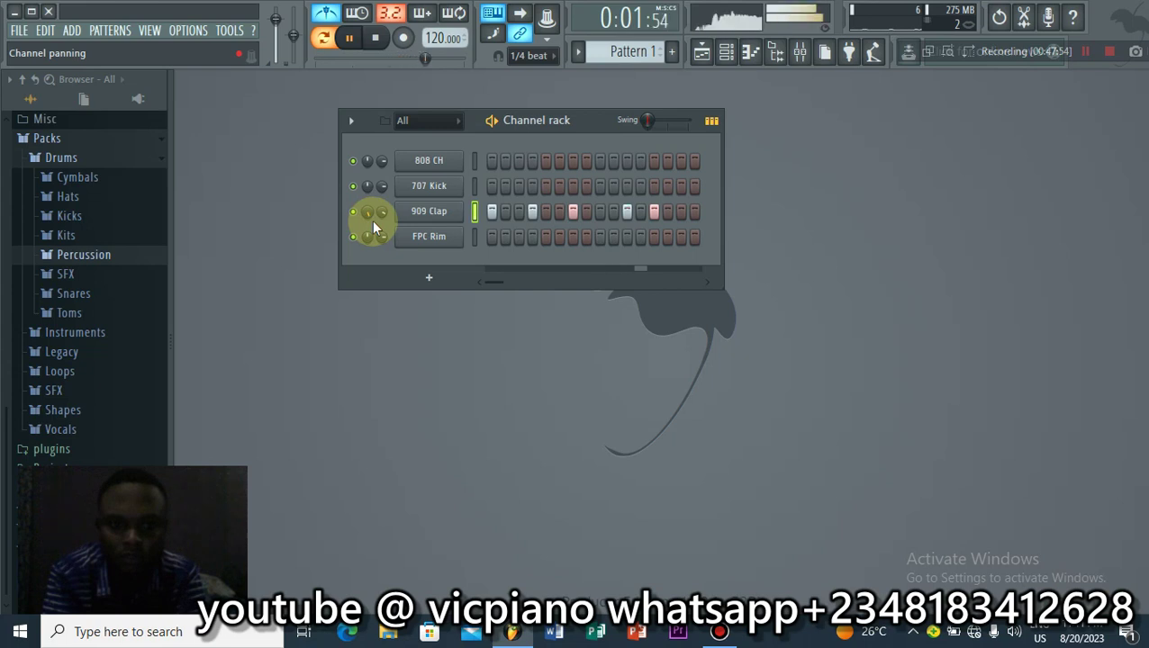
key(space)
right_click(368, 216)
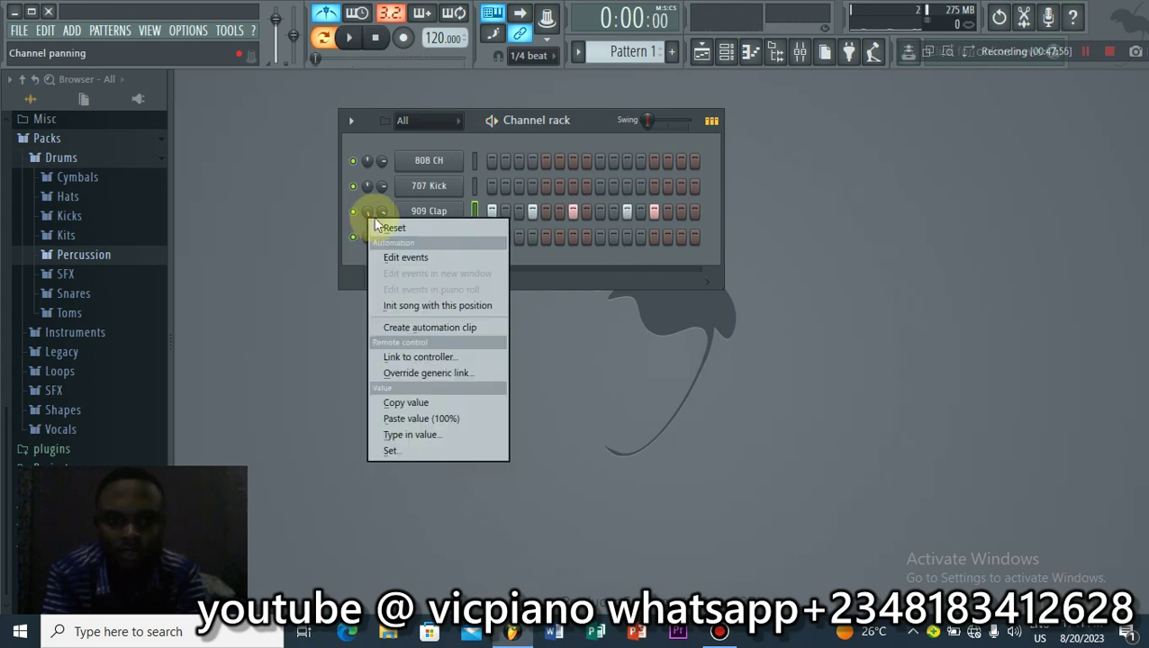
click(378, 226)
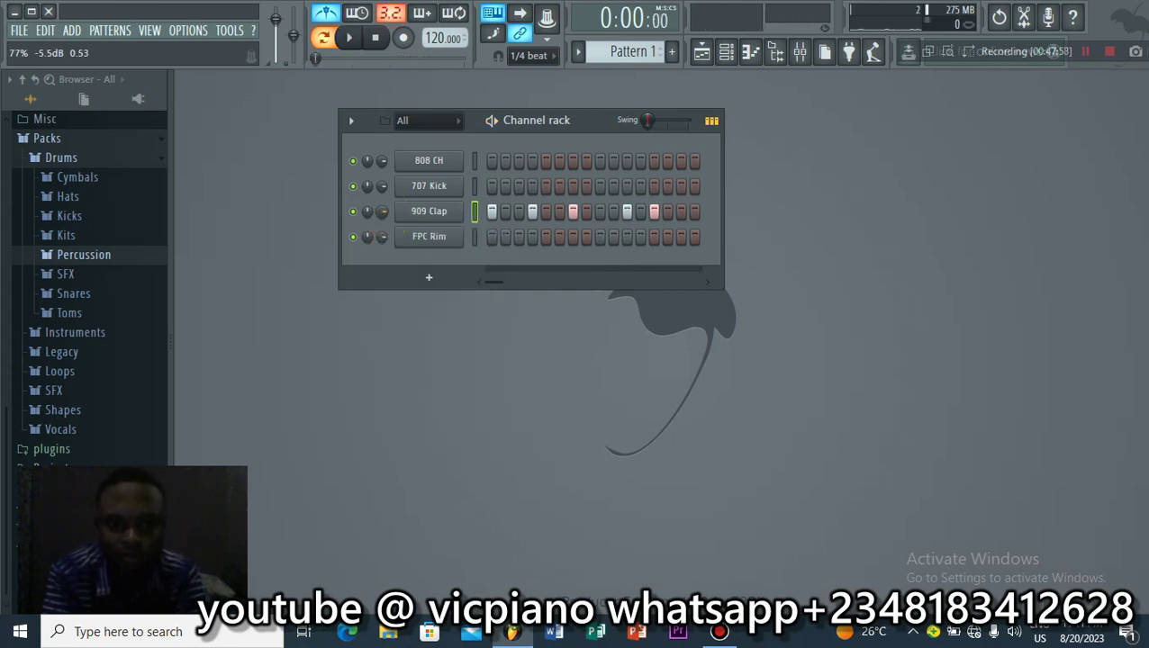
Step: Try different 909 Clap channel volumes during playback and reset the channel volume
key(space)
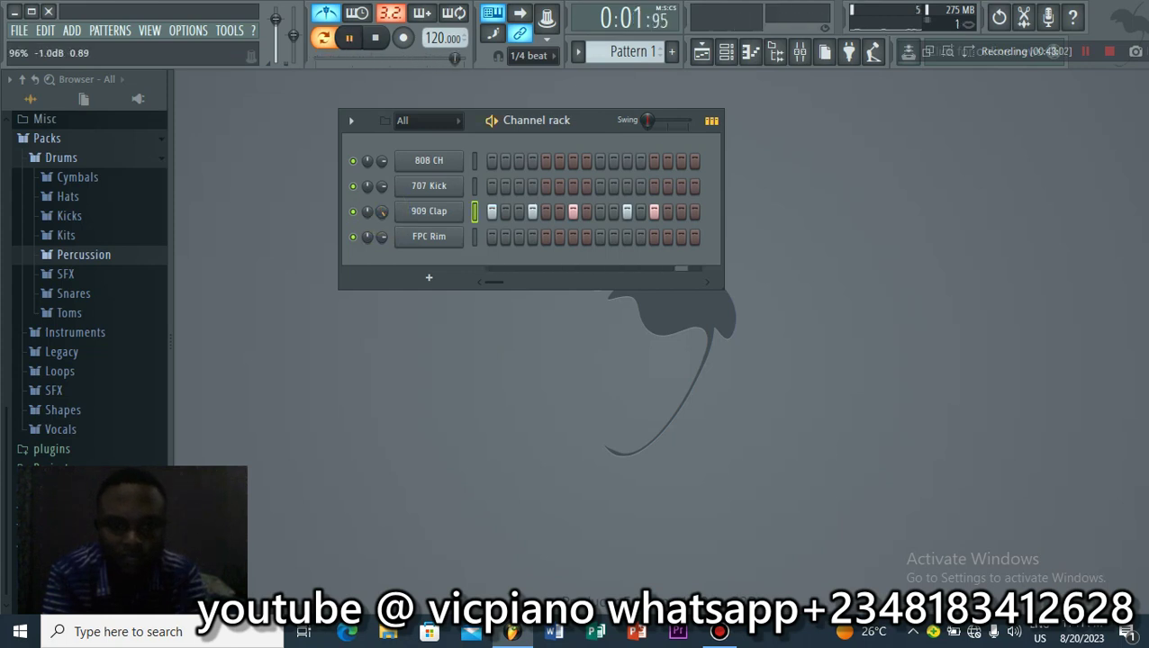
key(space)
right_click(377, 213)
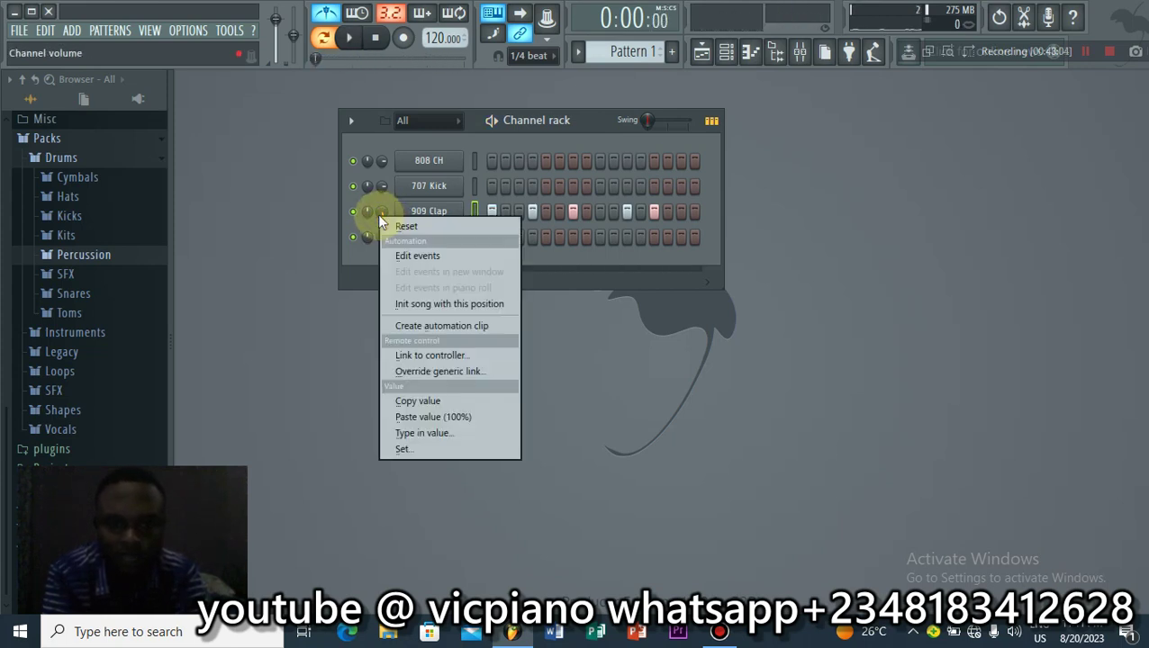
click(382, 225)
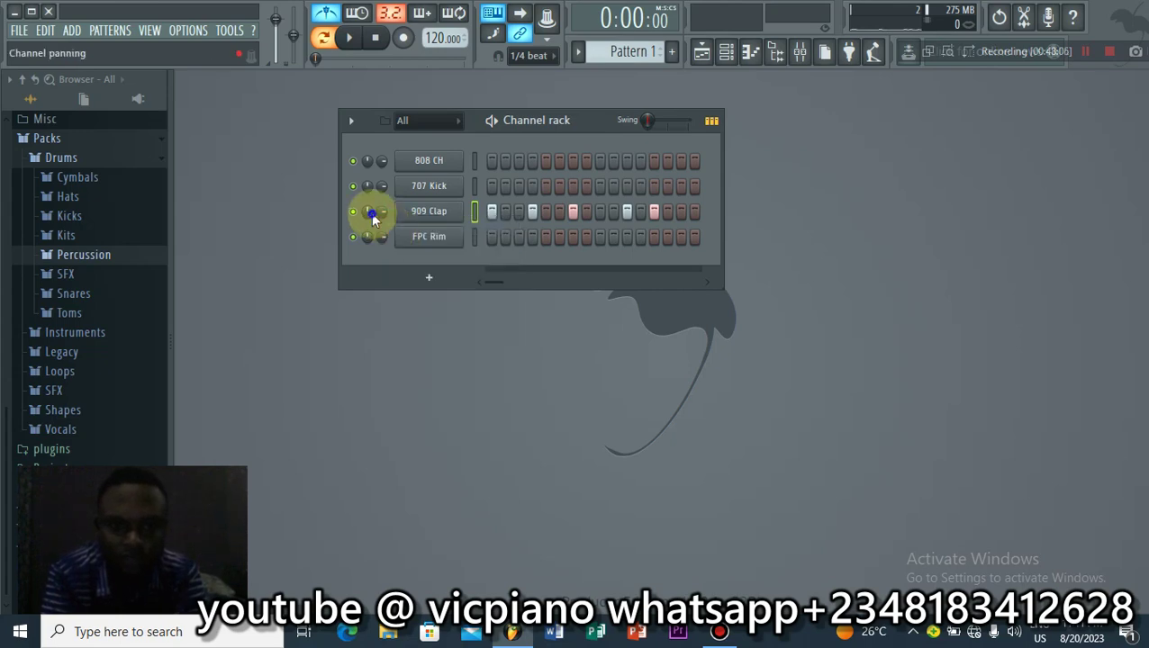
Step: Reset the 909 Clap channel's panning and toggle the channel's mute
right_click(374, 216)
click(382, 225)
click(354, 215)
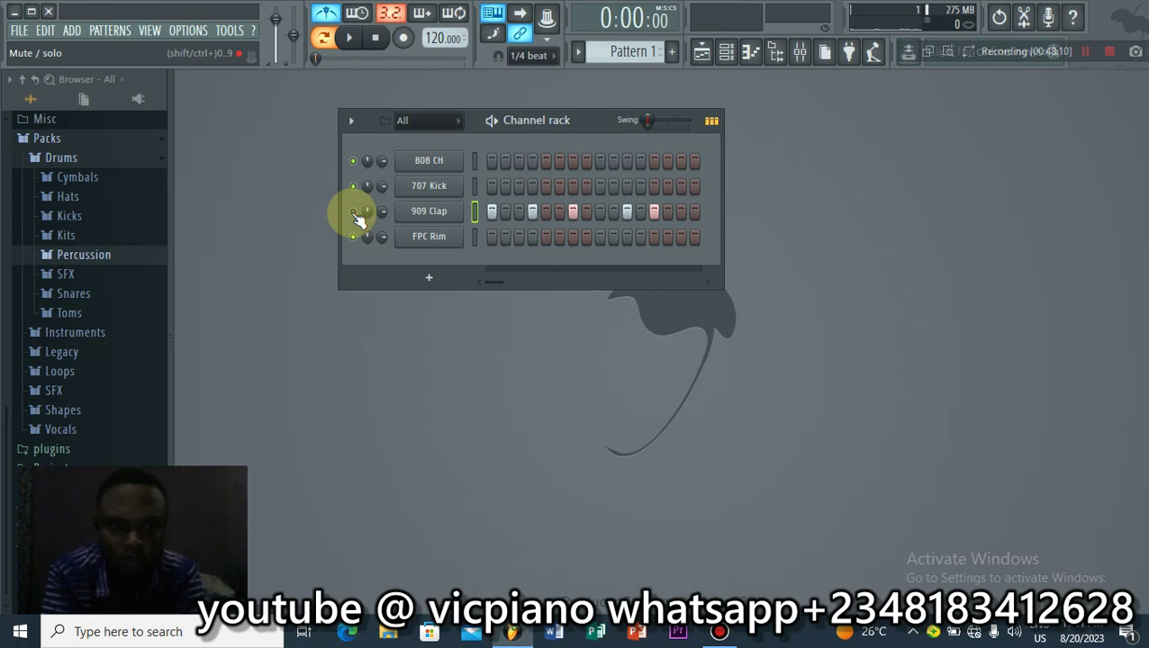
Step: Audition the clap-only pattern twice, stopping playback after each pass
key(space)
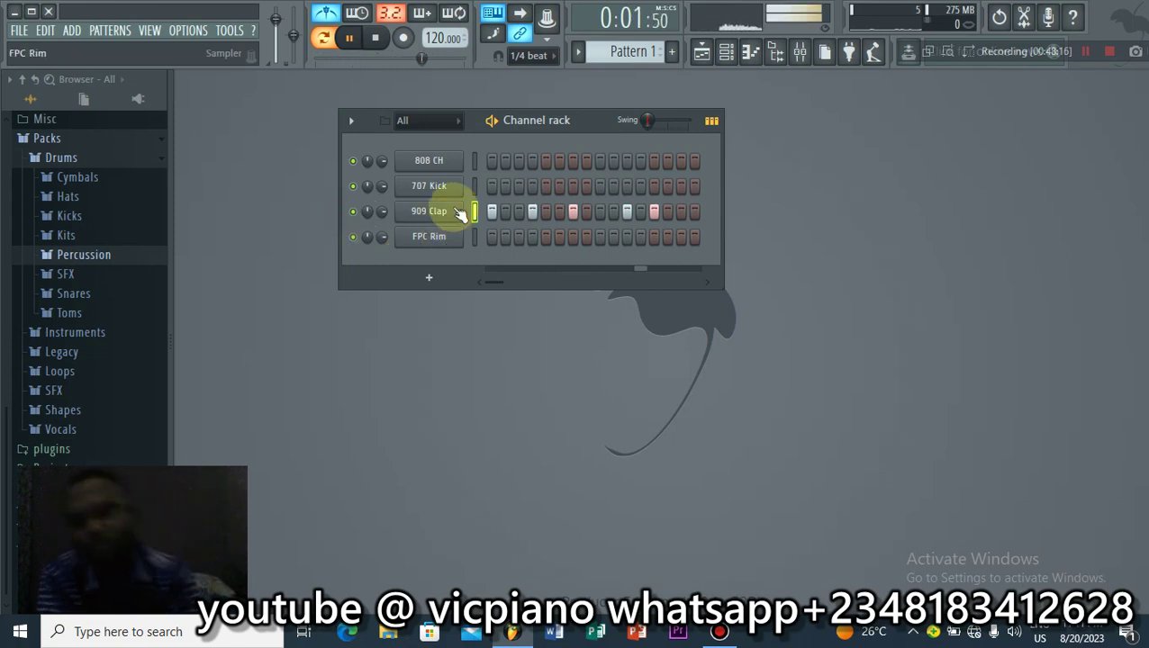
key(space)
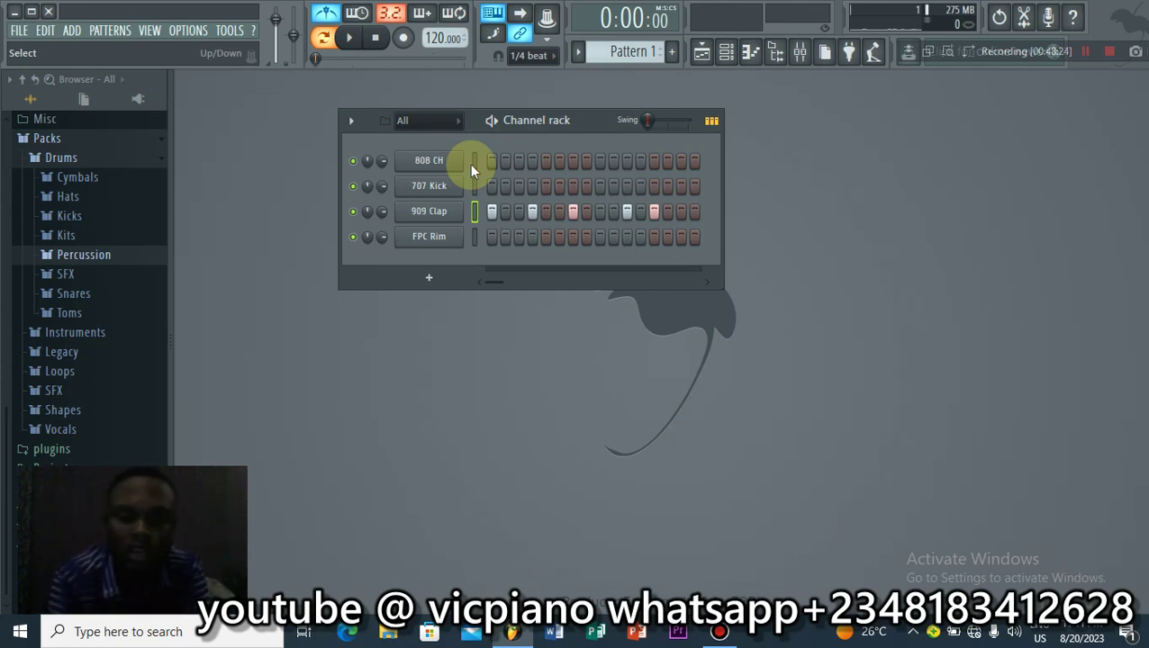
key(space)
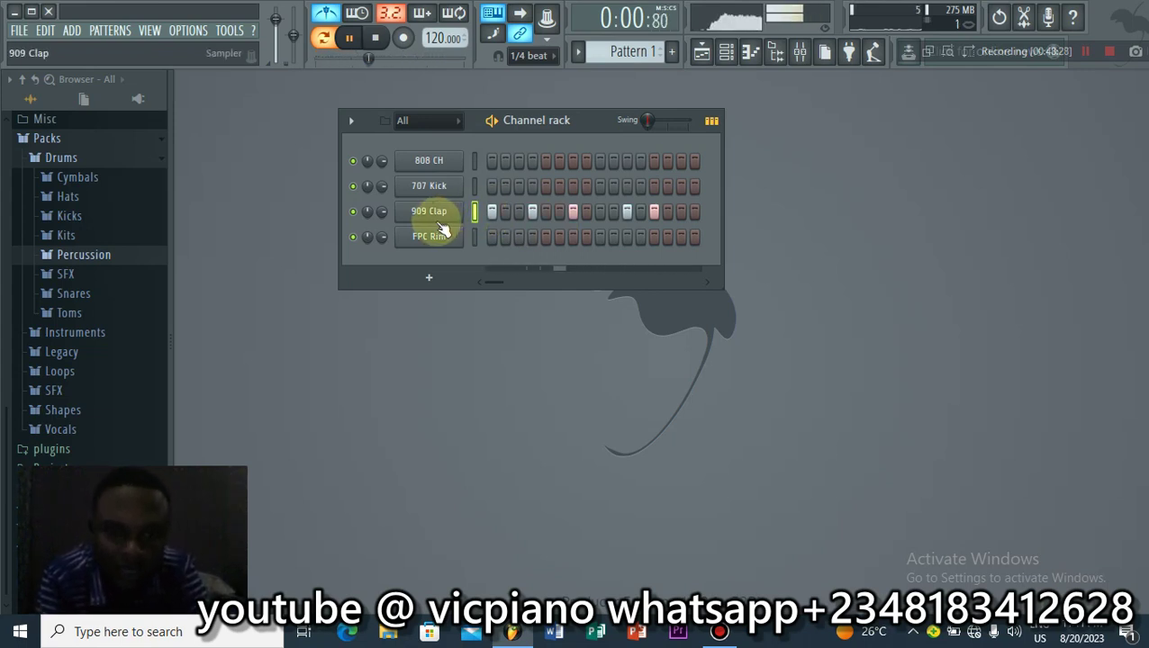
key(space)
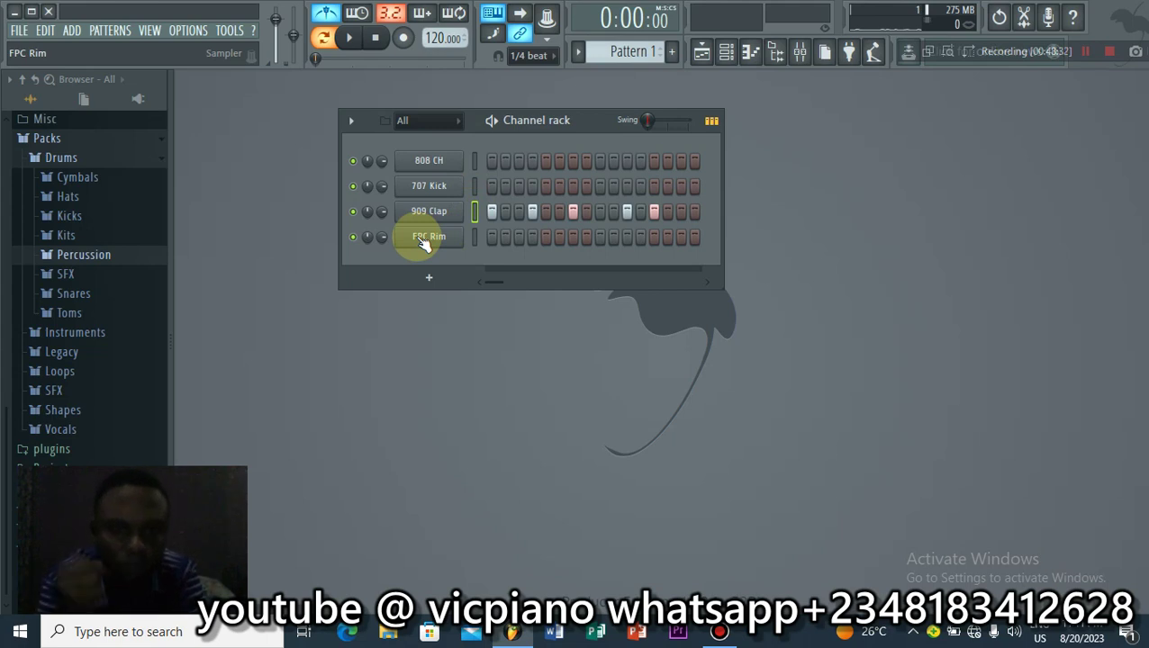
Step: Place 707 Kick hits on steps 1, 5, 9 and 13, and audition them with the clap
click(490, 187)
click(655, 185)
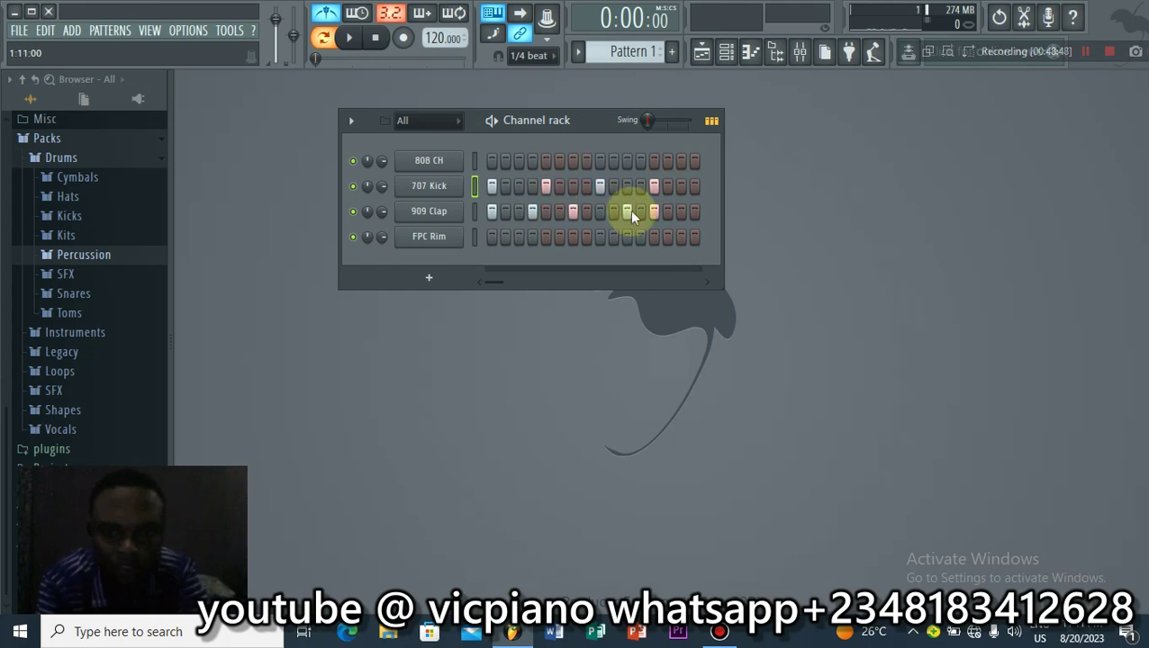
key(space)
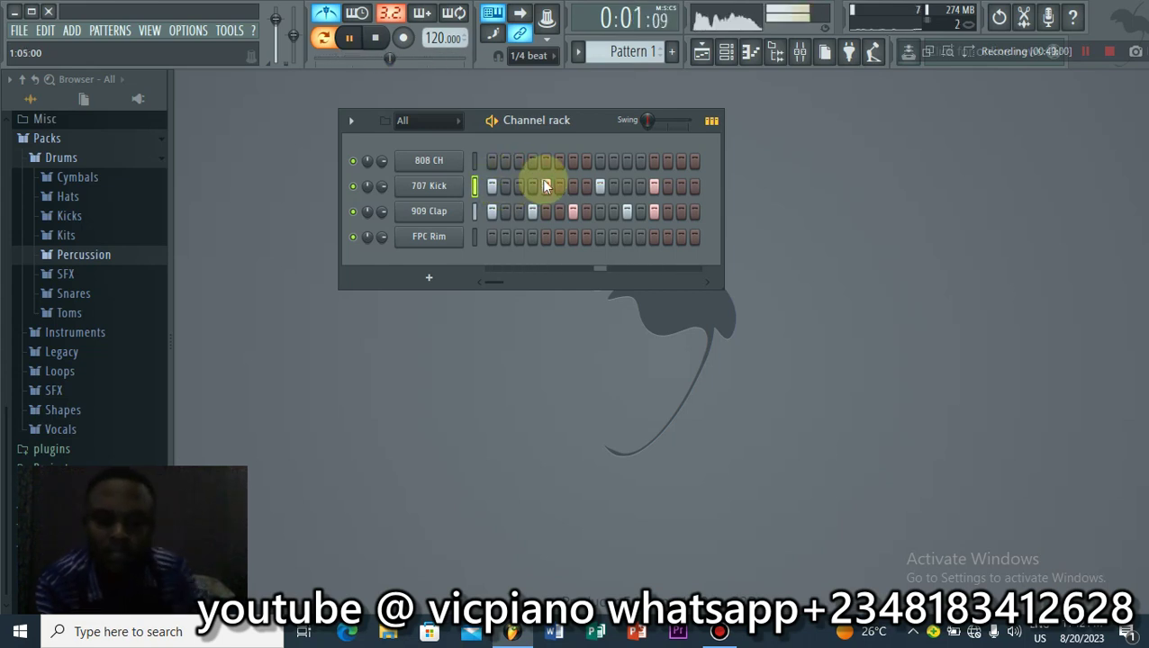
key(space)
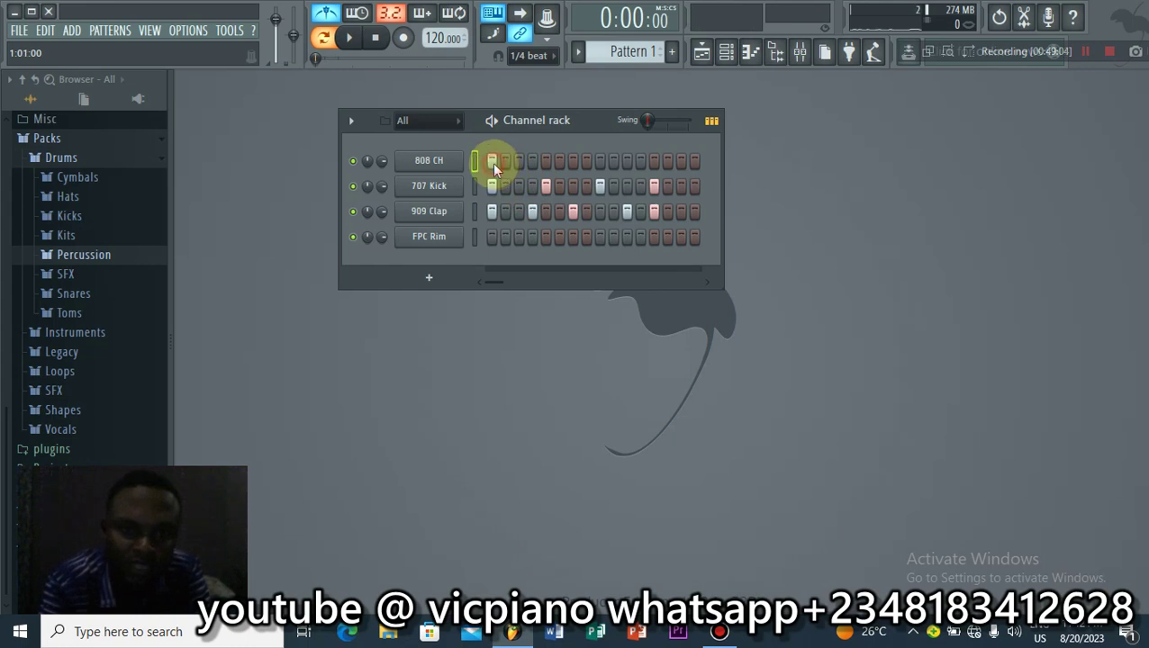
Step: Place 808 CH hits on steps 1, 3, 4, 5, 7, 8, 9, 11, 12, 13, 15 and 16, and audition the pattern
click(492, 162)
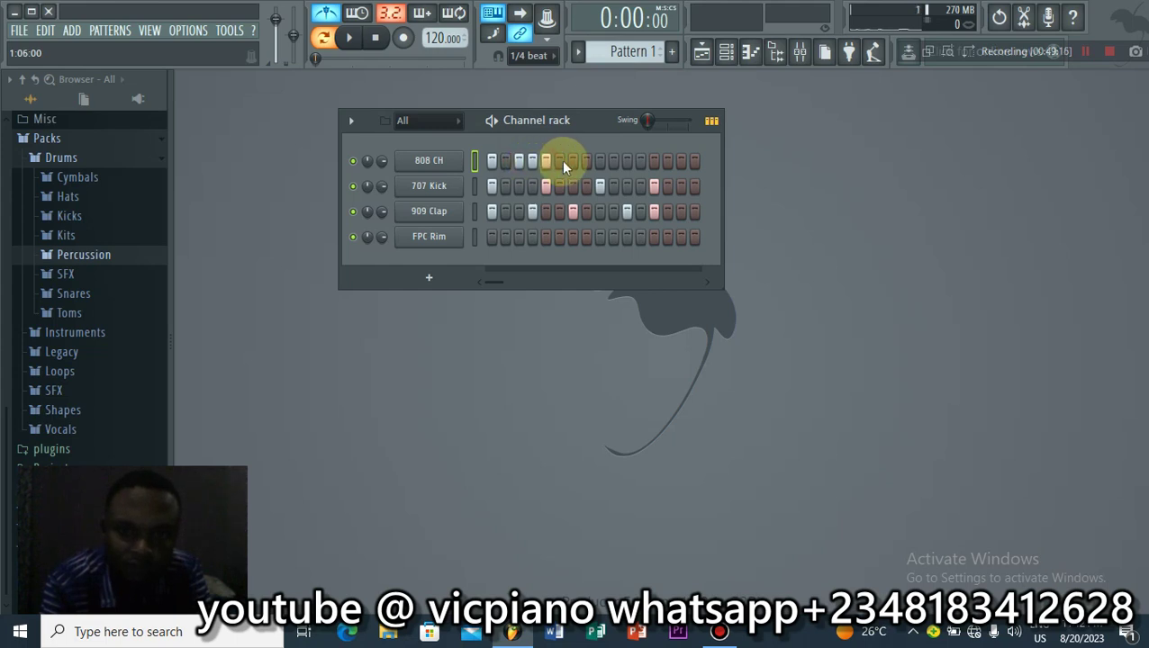
click(640, 161)
click(654, 161)
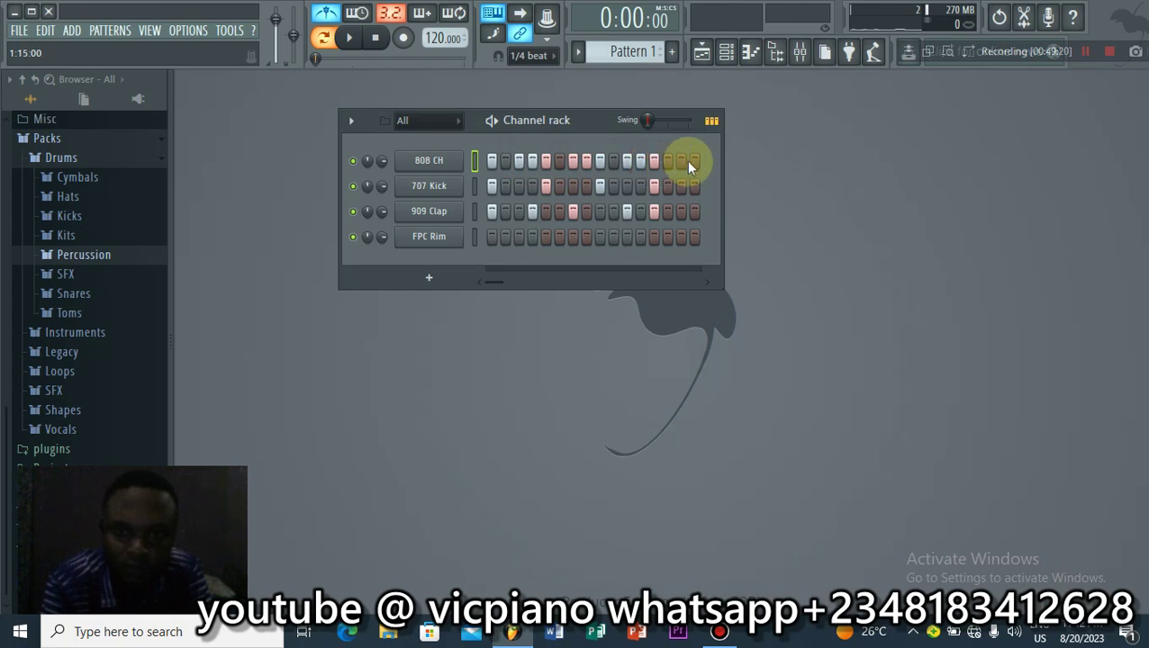
click(681, 162)
click(694, 162)
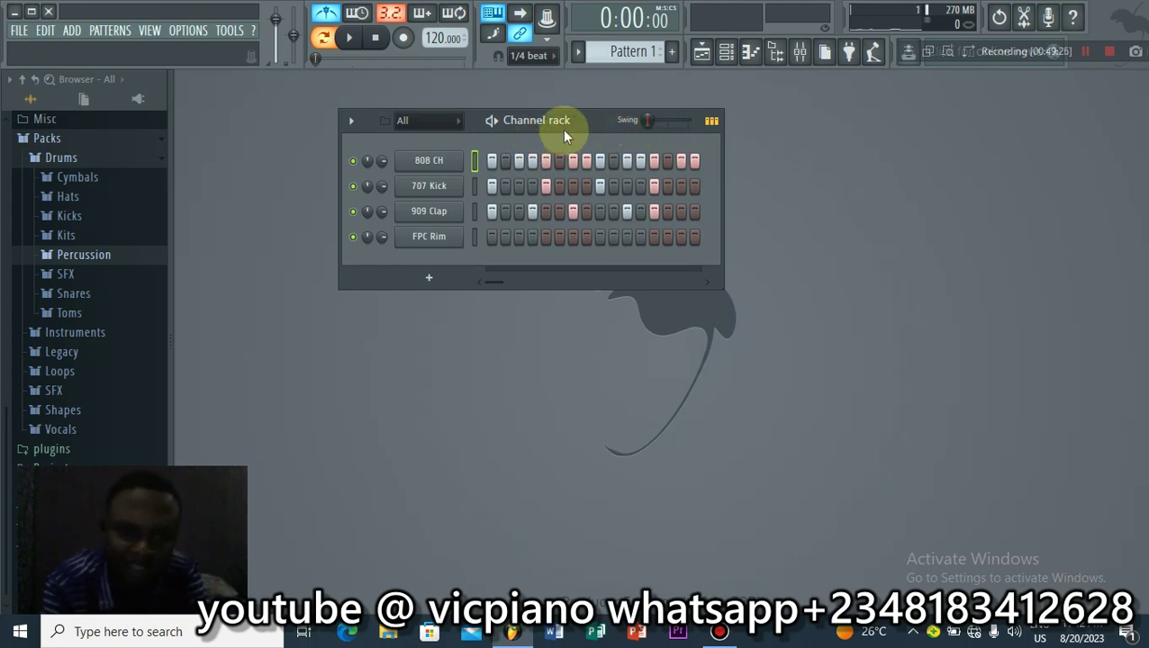
key(space)
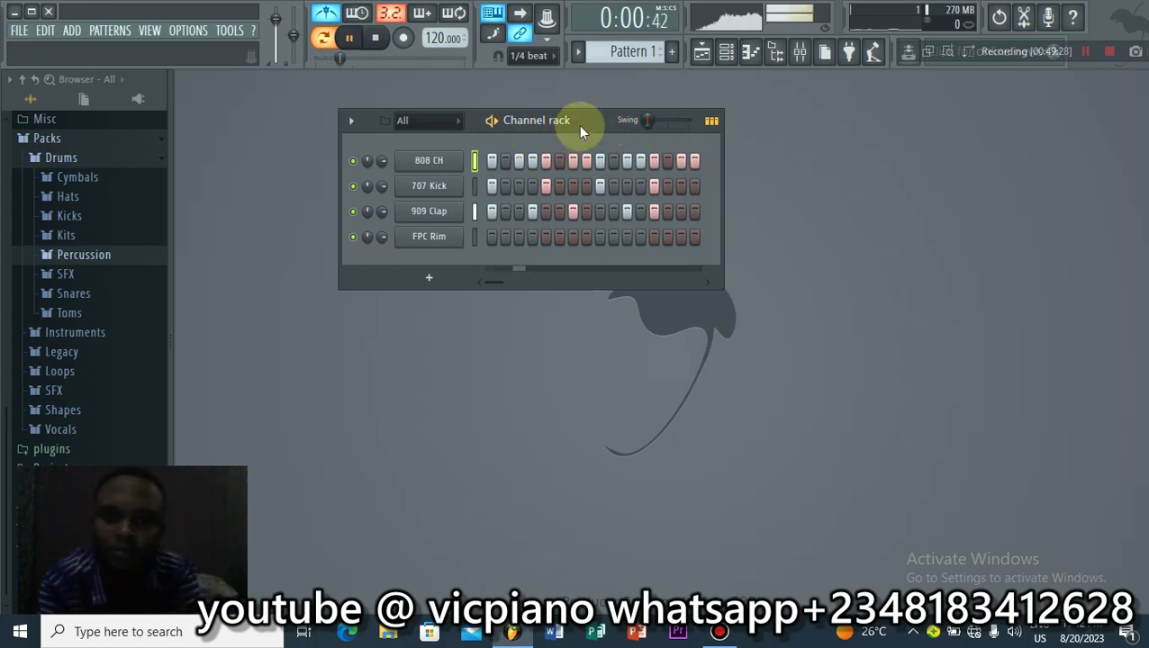
key(space)
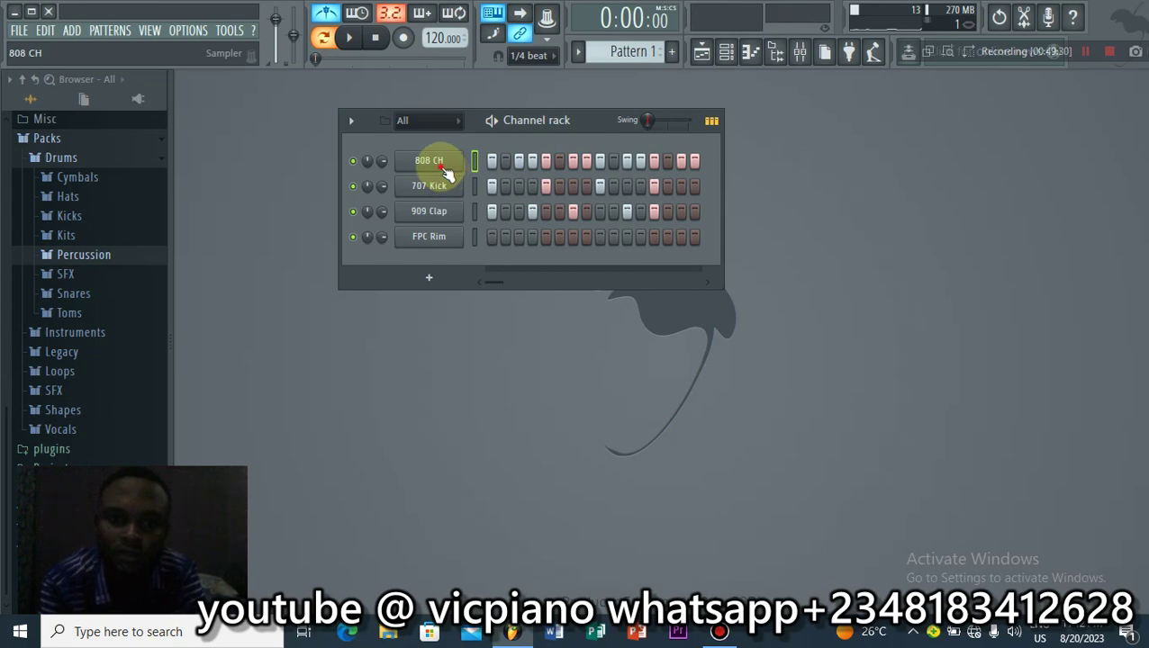
Step: Shorten the 808 CH sample's tail by raising its fade out to 81%, and close the channel settings
click(432, 162)
drag(504, 244, 469, 251)
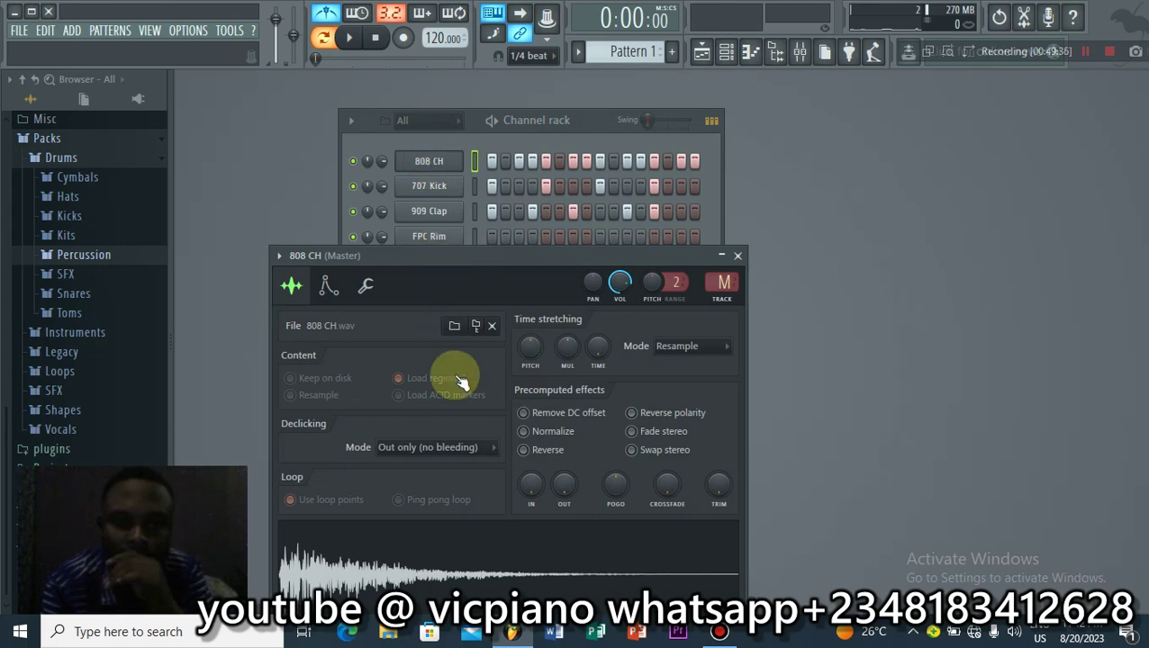
mouse_move(559, 487)
mouse_down()
mouse_move(559, 455)
mouse_move(563, 483)
mouse_up()
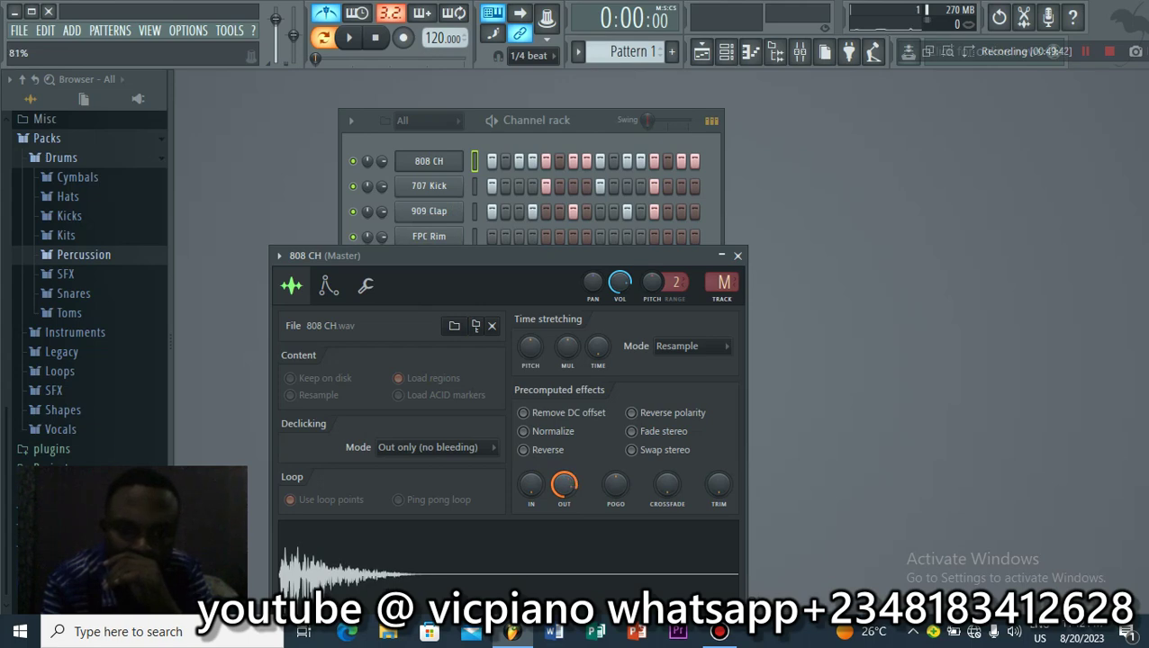
click(737, 256)
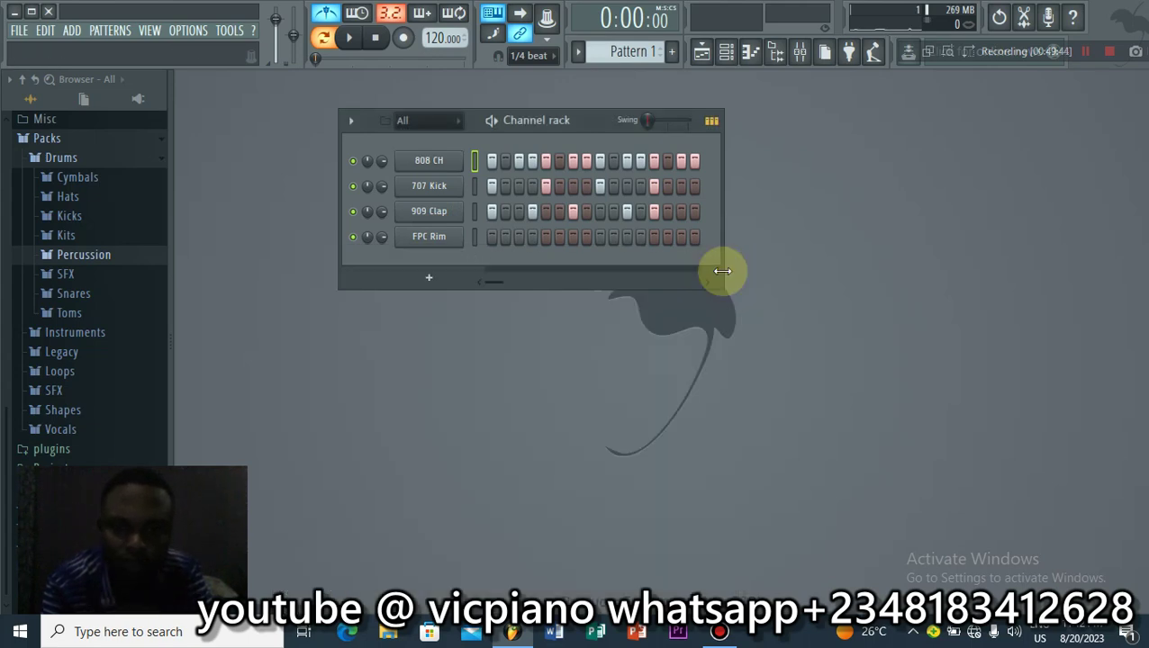
Step: Turn off the metronome and audition the pattern while adjusting the 808 CH channel volume
click(331, 13)
key(space)
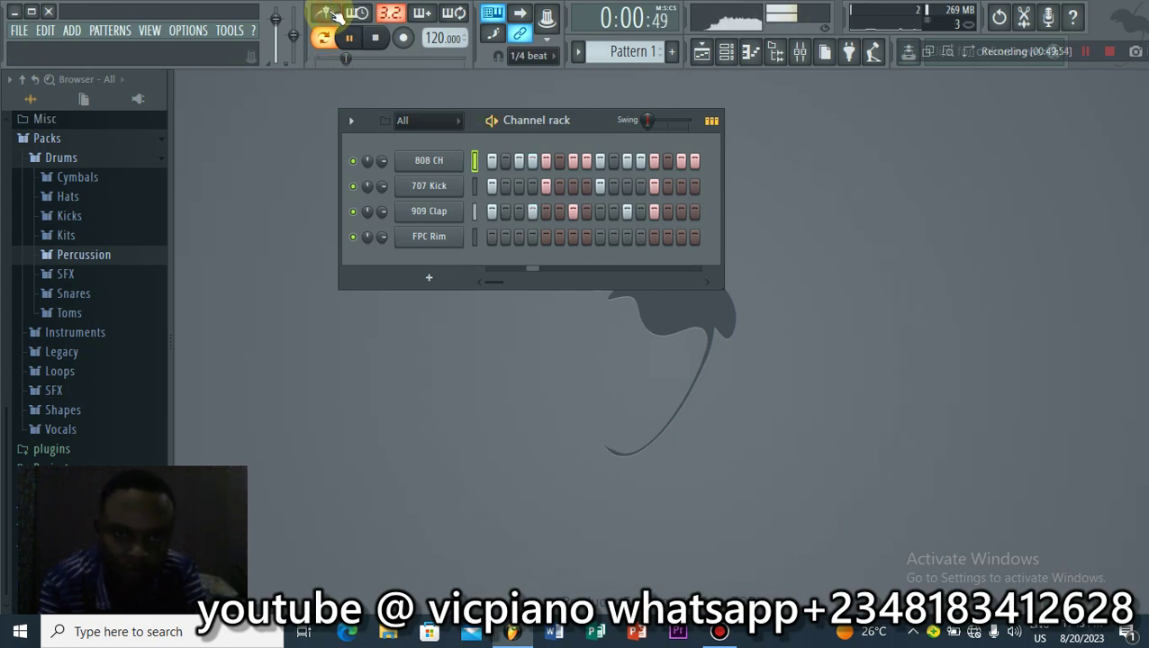
key(space)
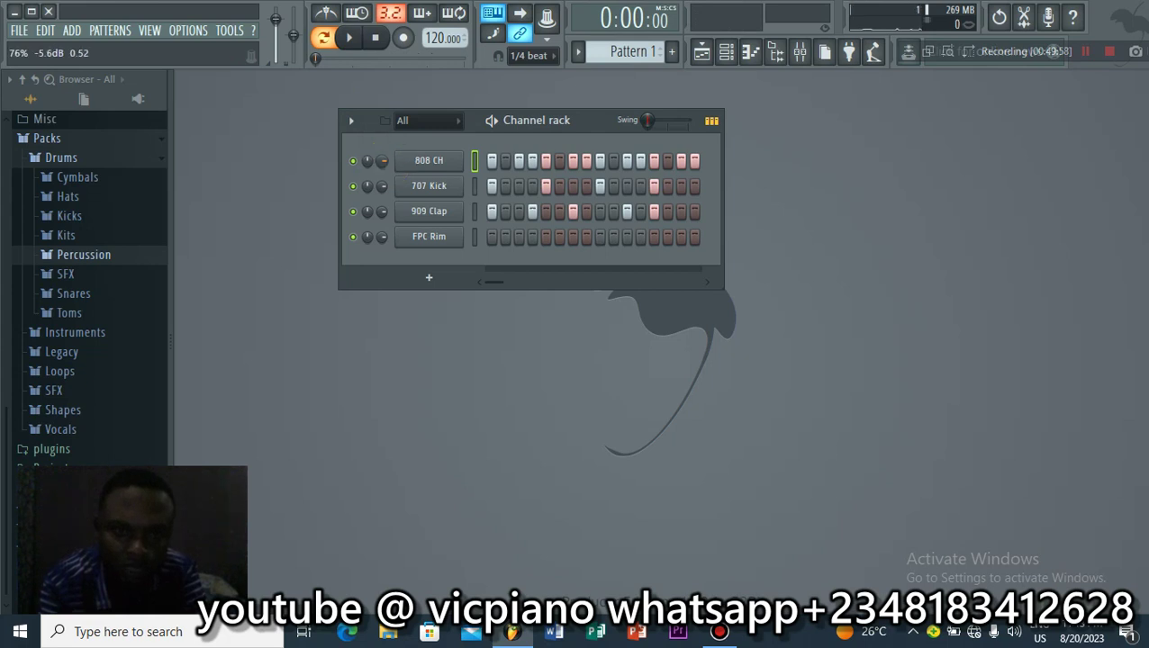
drag(382, 161, 385, 158)
key(space)
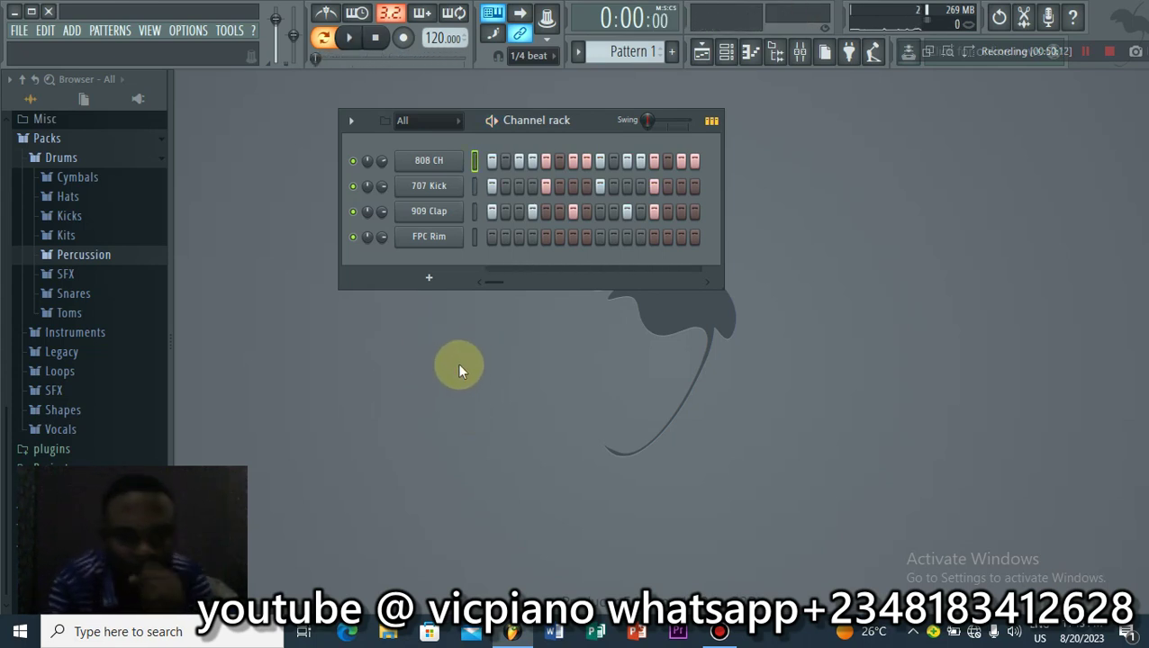
Step: Start saving the project and choose the beats folder in the Documents library as its location
click(23, 35)
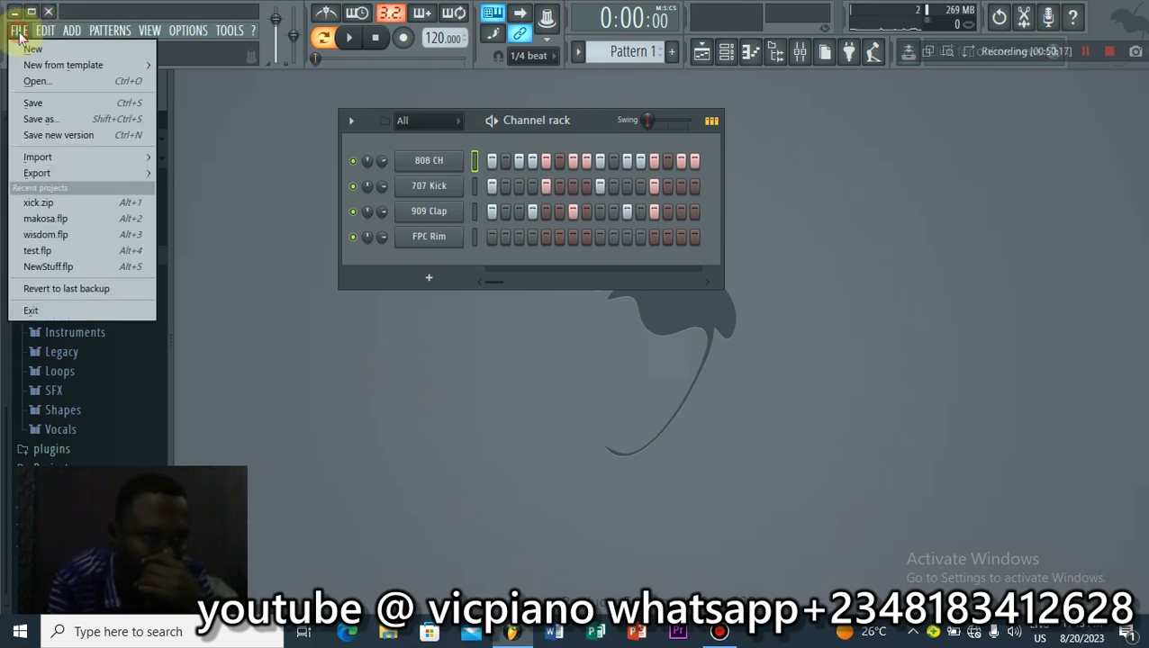
click(37, 101)
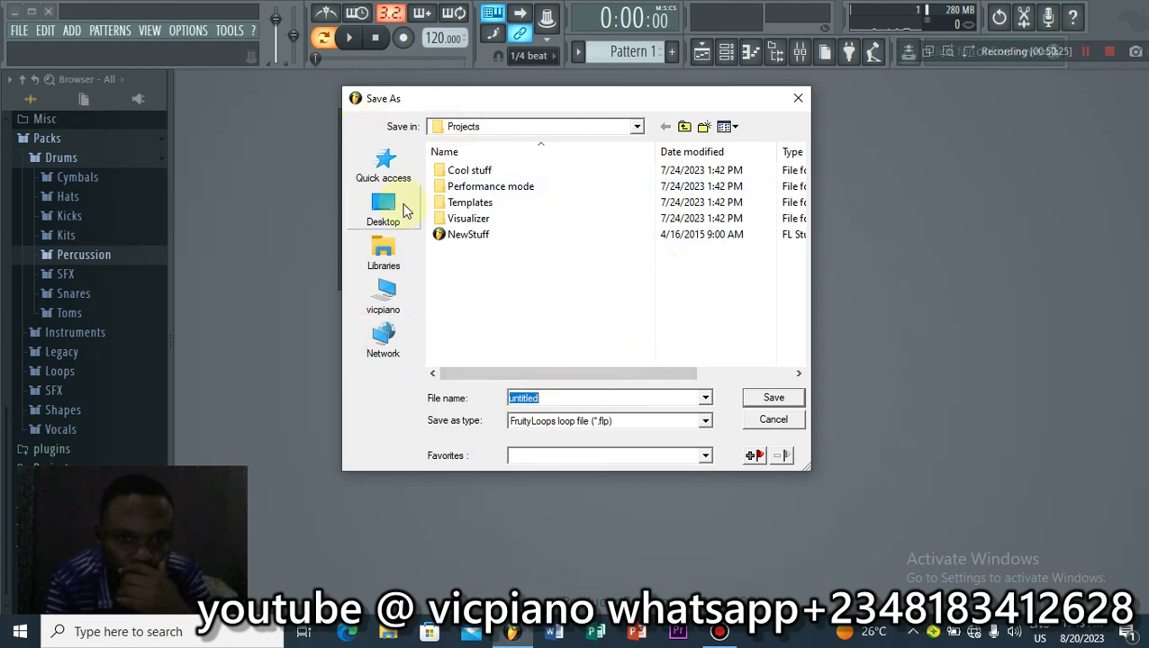
click(385, 257)
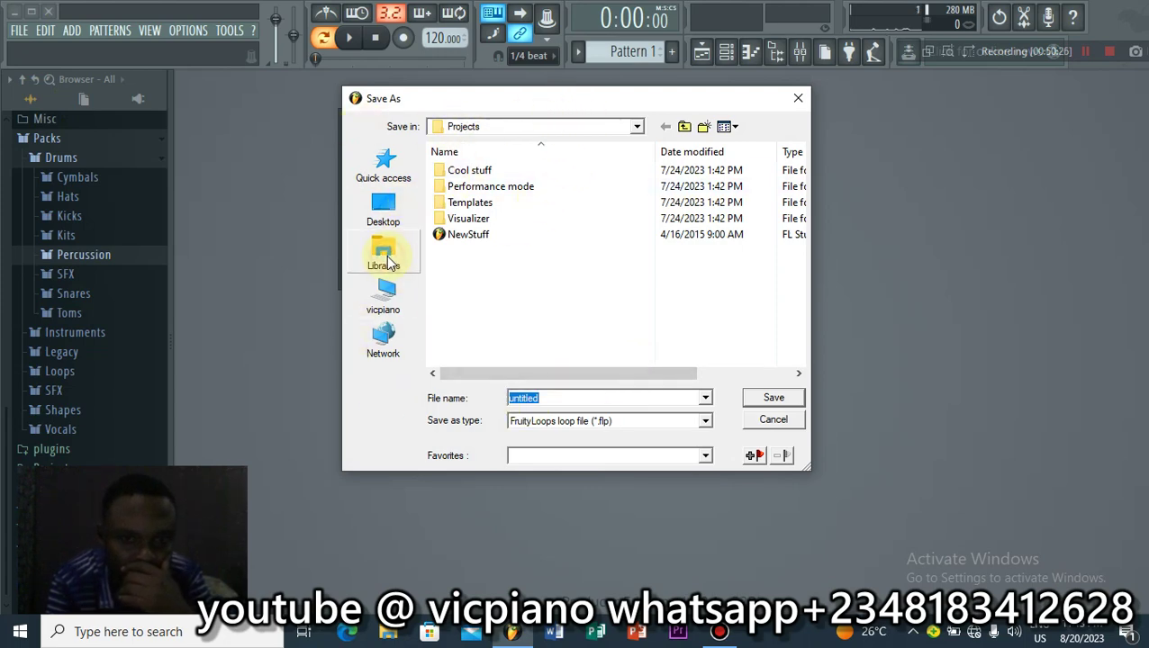
click(692, 174)
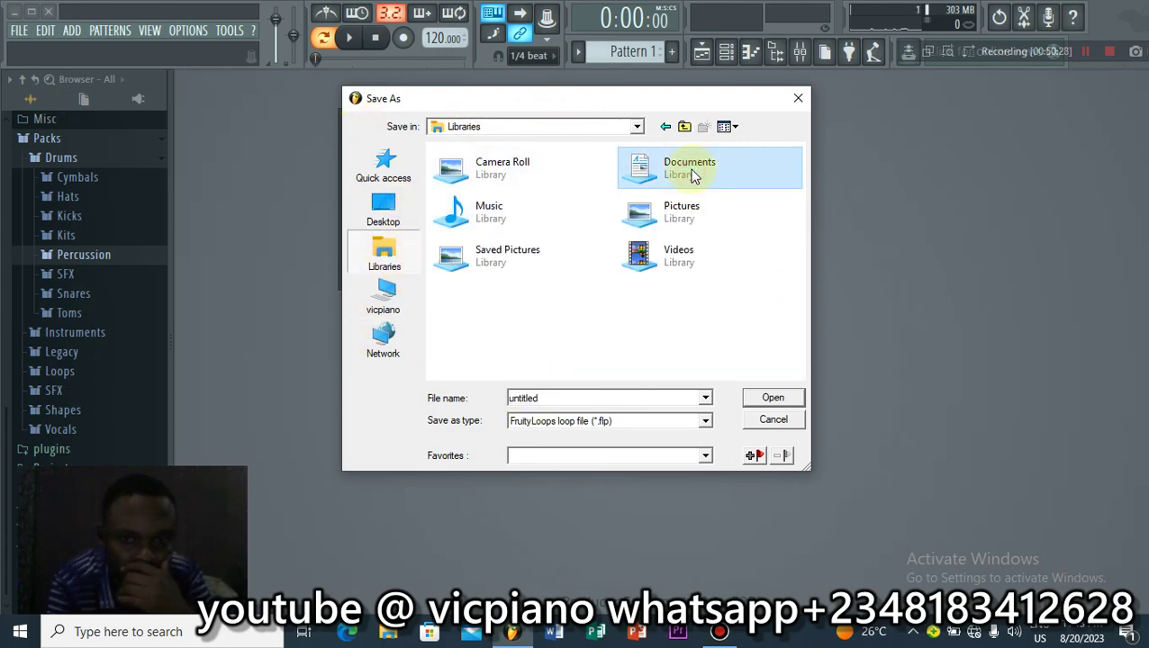
double_click(692, 173)
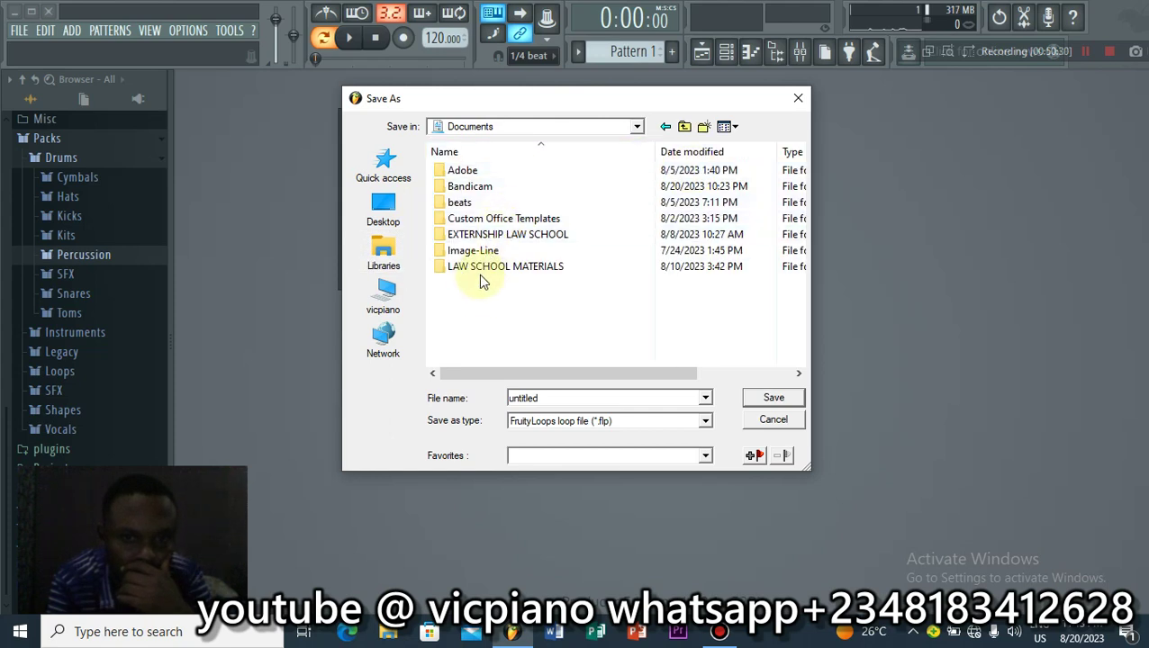
double_click(469, 206)
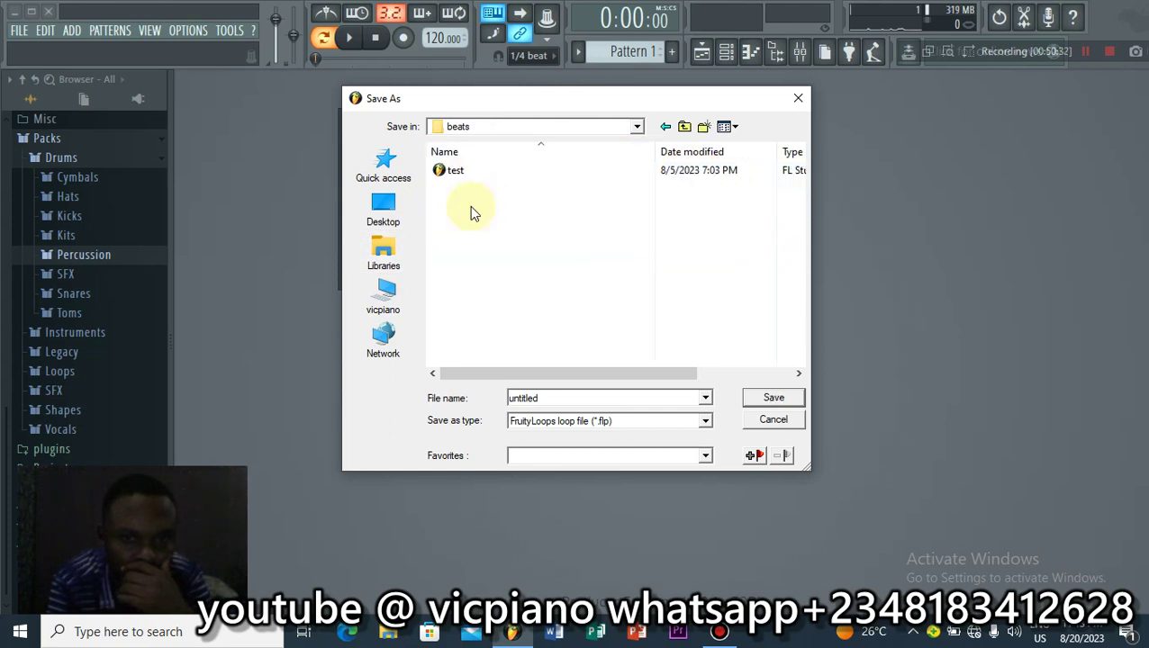
Step: Name the project file "fl studfio class", save it, and save the project once more
double_click(551, 397)
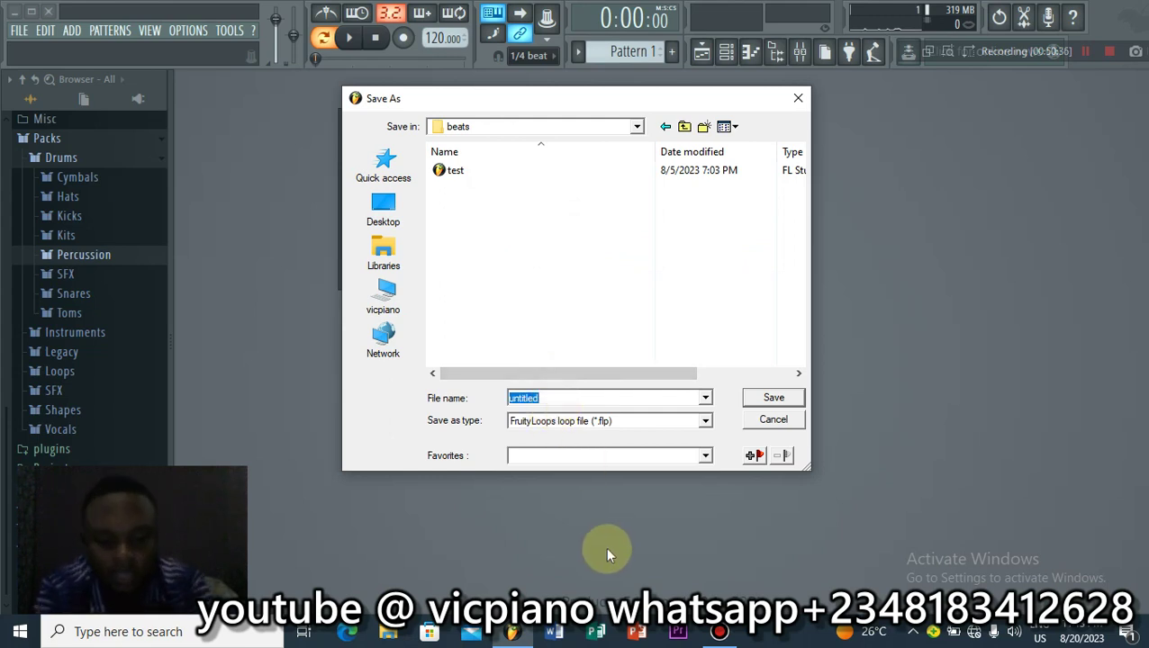
text(fl studfi)
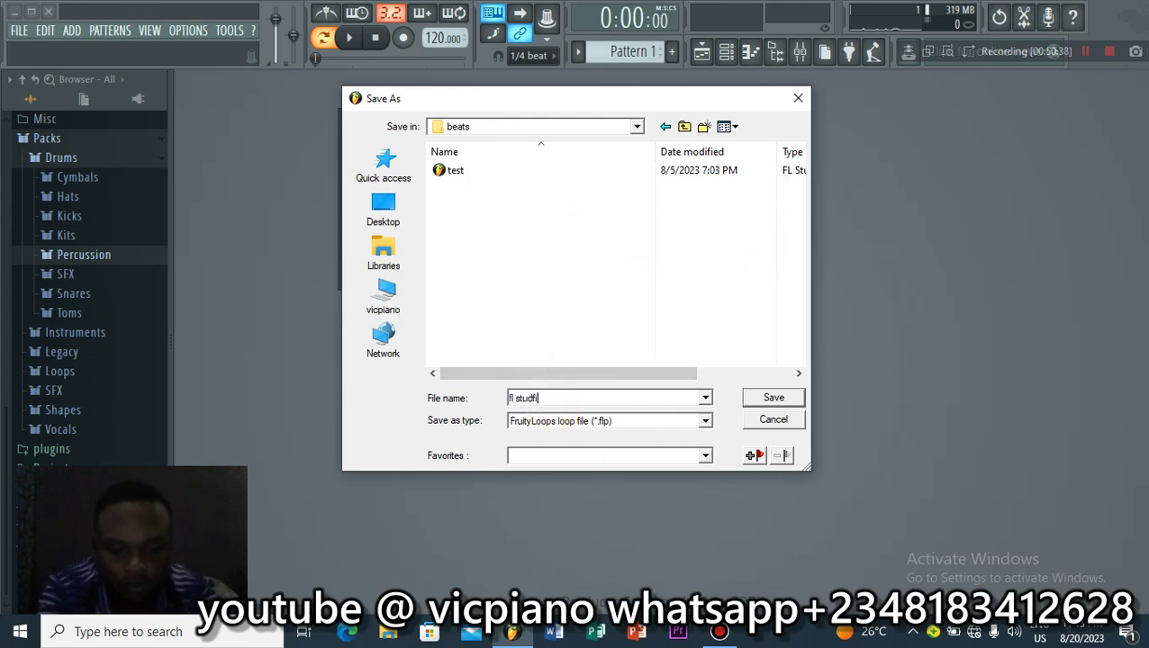
text(o class)
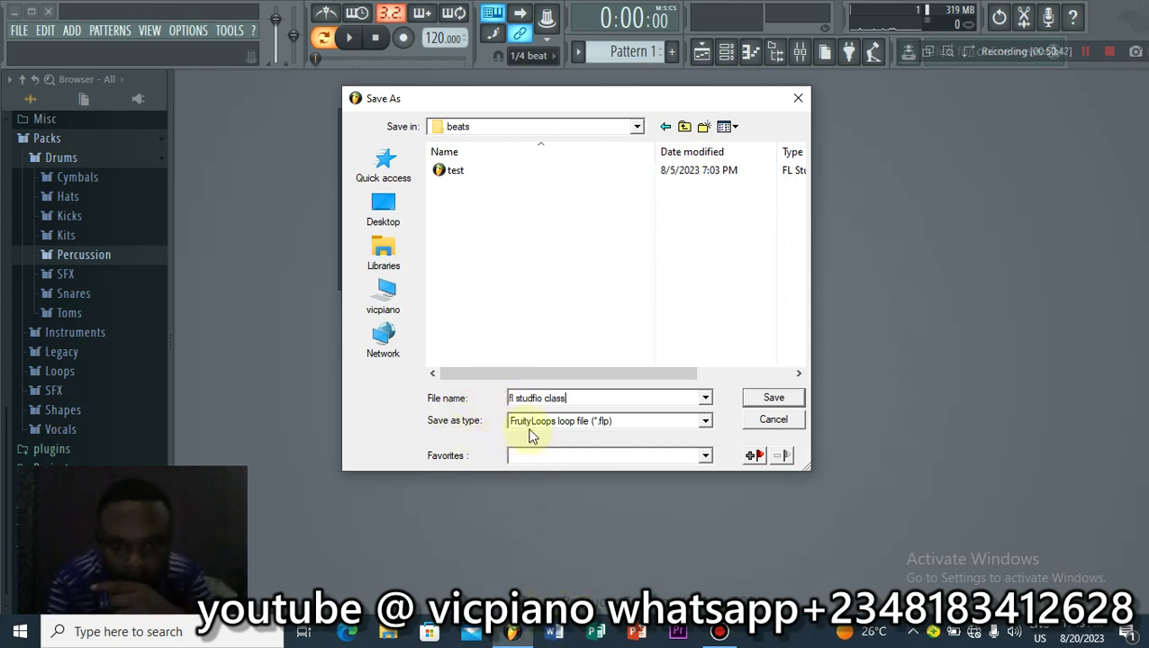
click(752, 399)
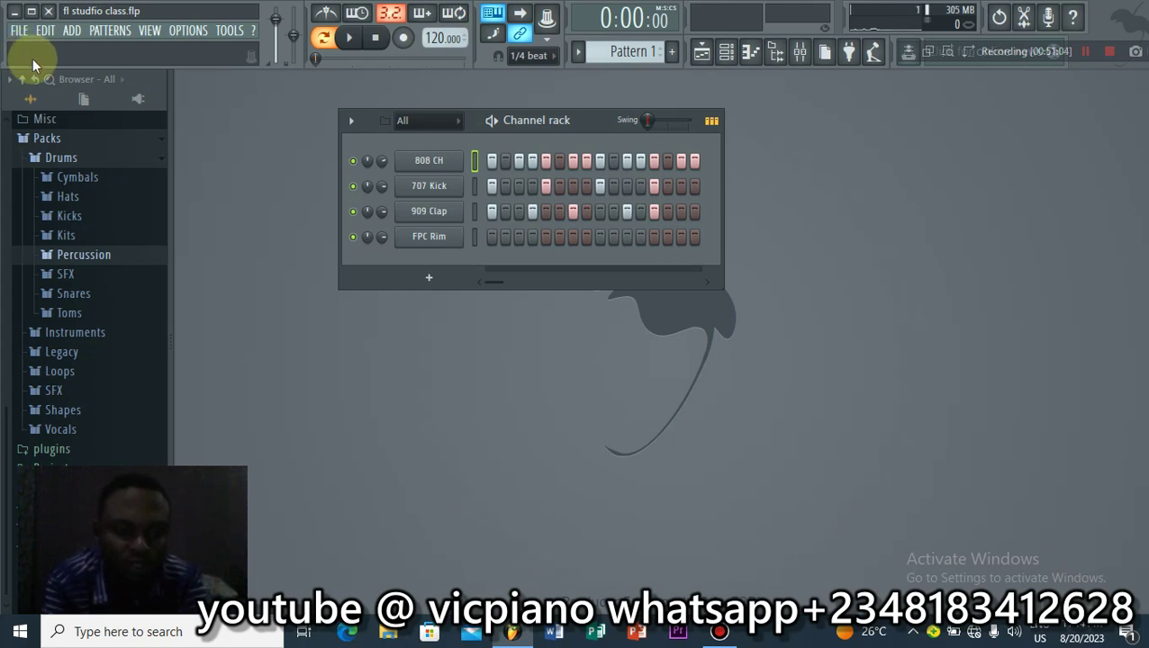
key(ctrl+s)
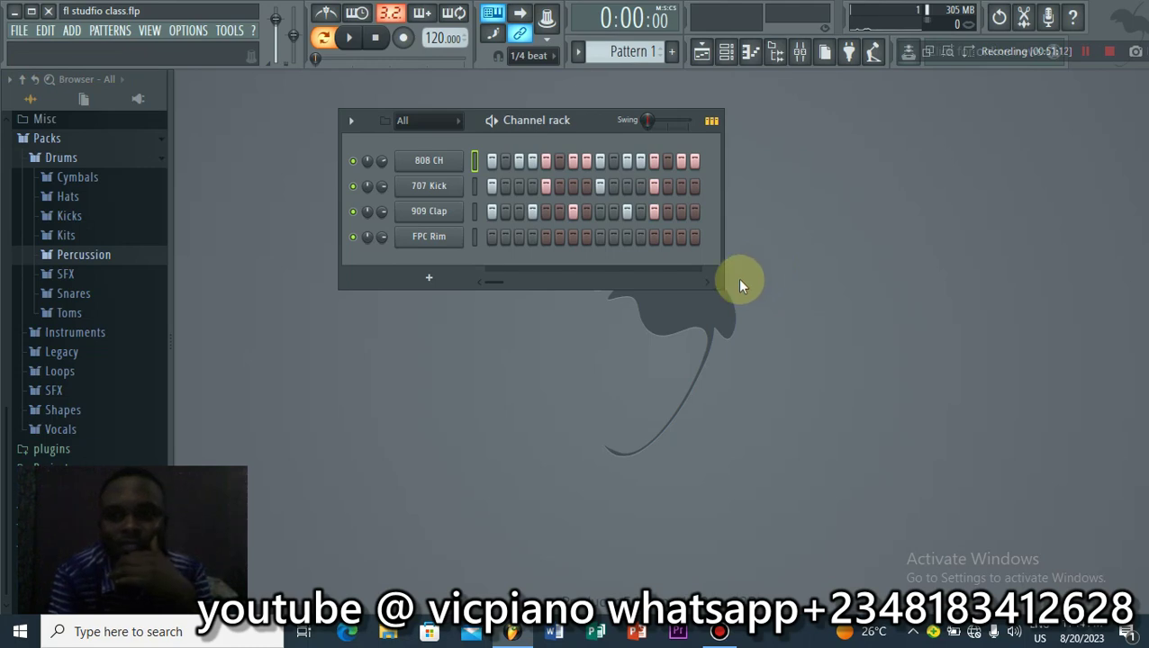
Step: Open the Files & folders settings to examine the Autosave backup option
click(17, 31)
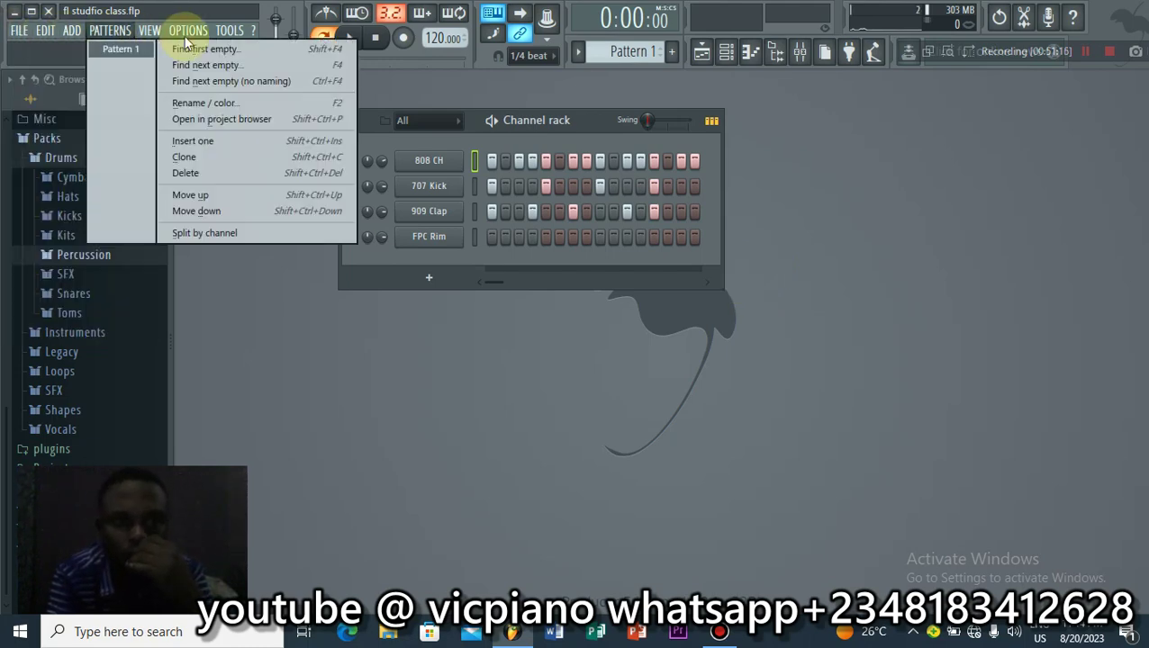
mouse_move(198, 36)
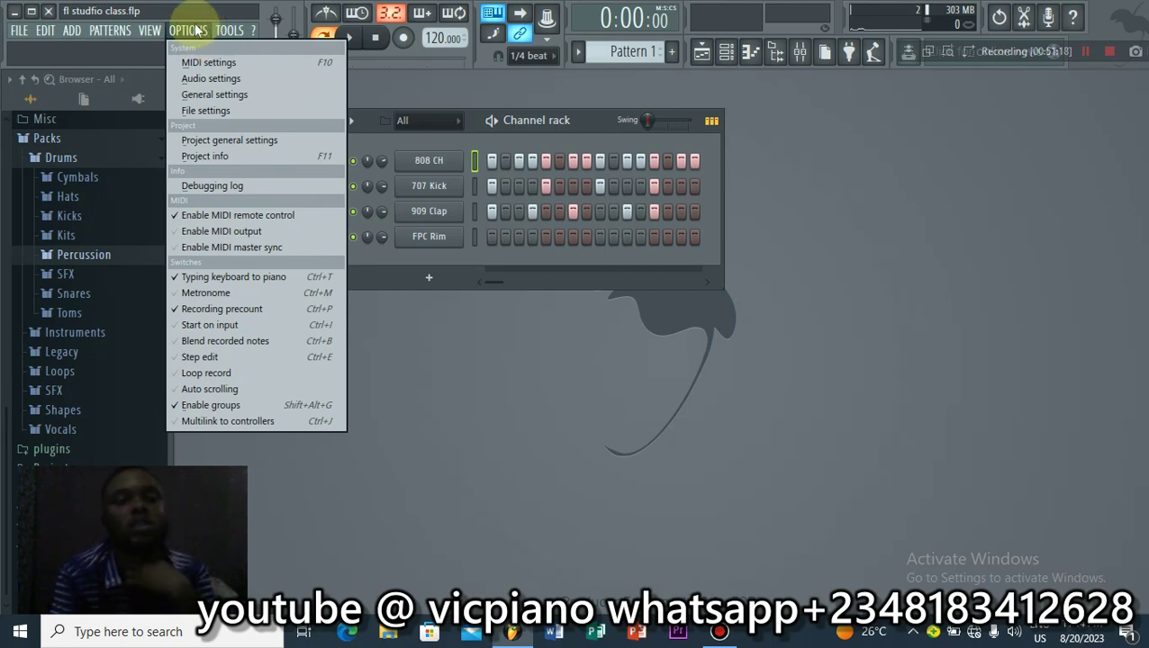
click(201, 113)
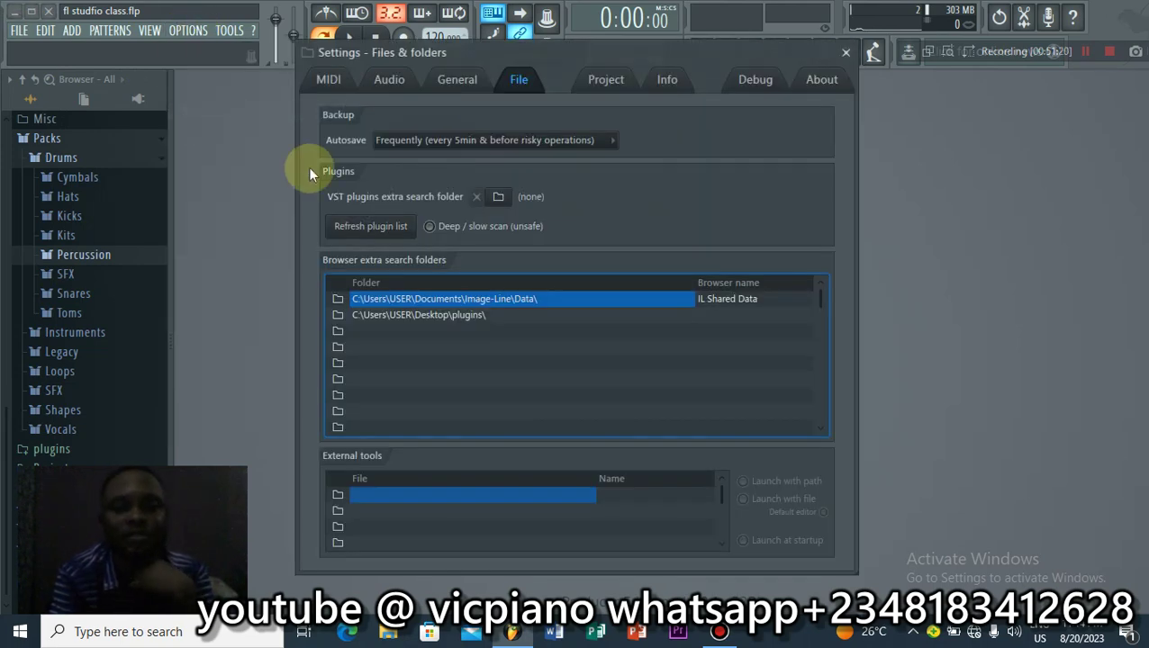
click(175, 34)
click(204, 110)
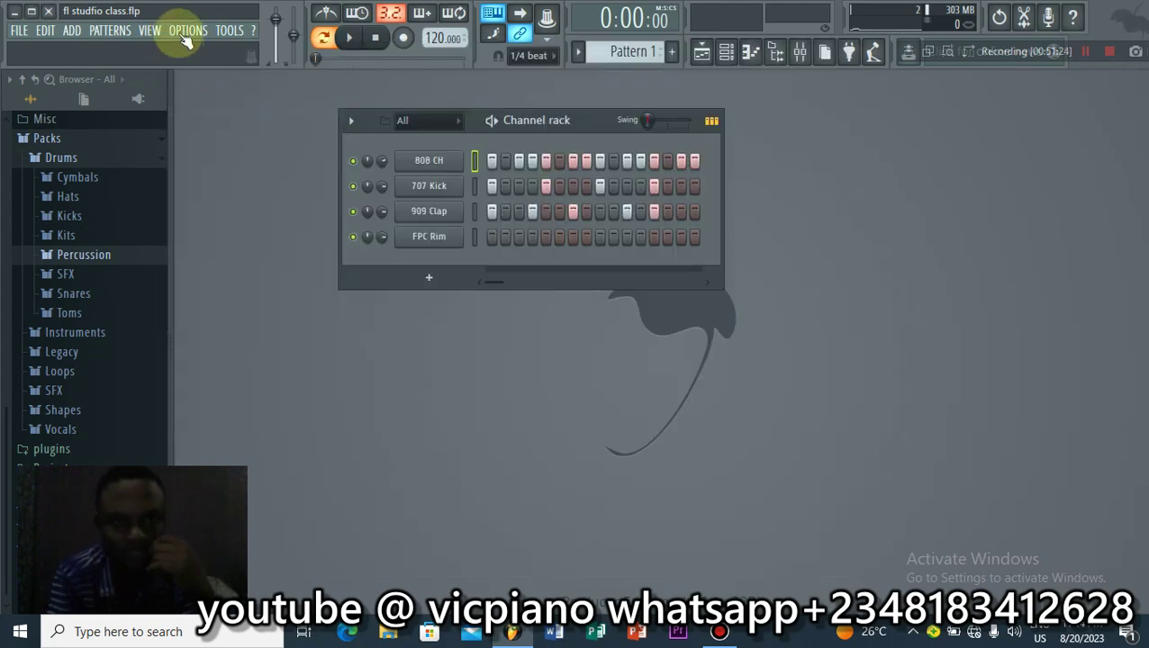
click(184, 34)
click(200, 109)
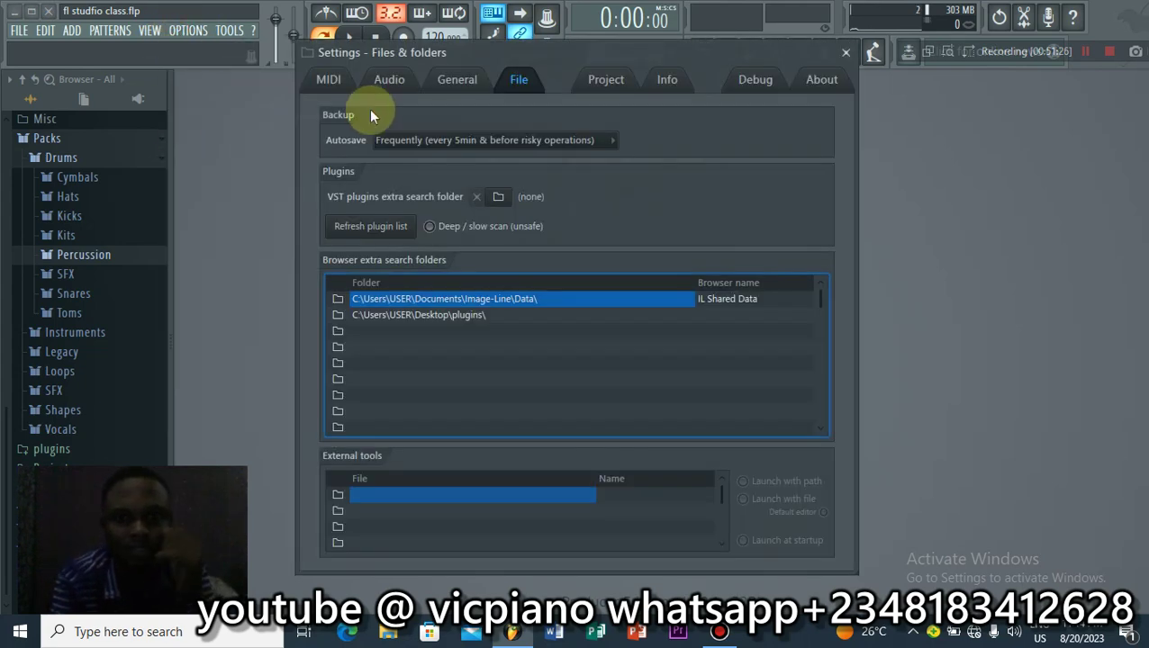
Step: Choose the Frequently (every 5min & before risky operations) autosave option and close the settings
click(411, 142)
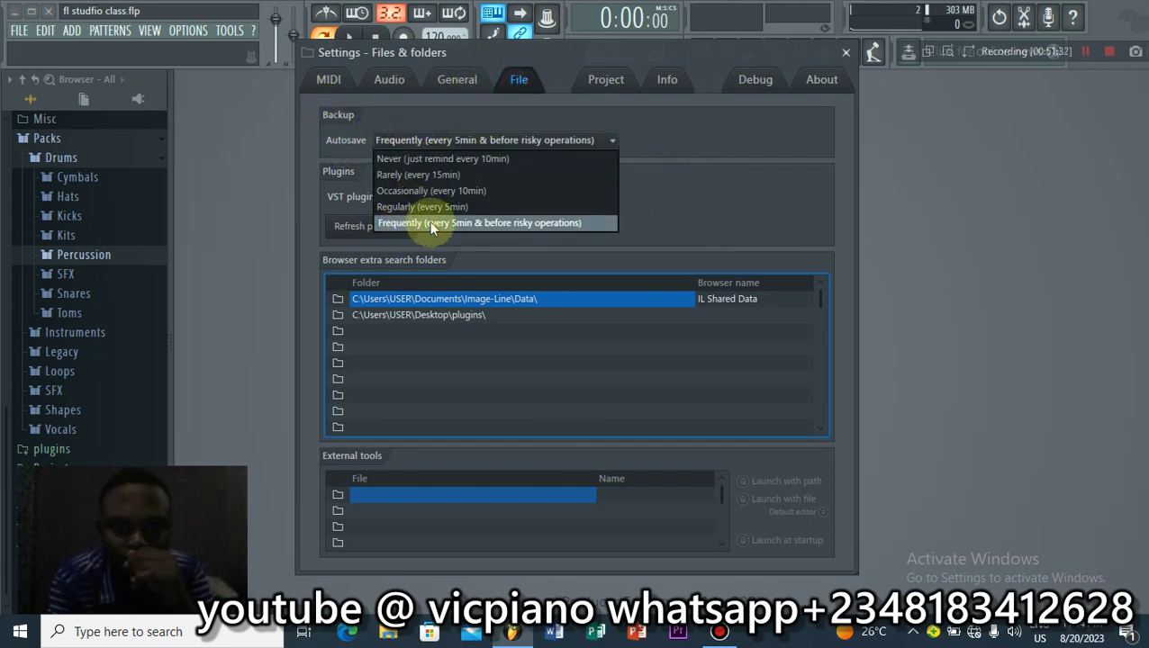
click(565, 224)
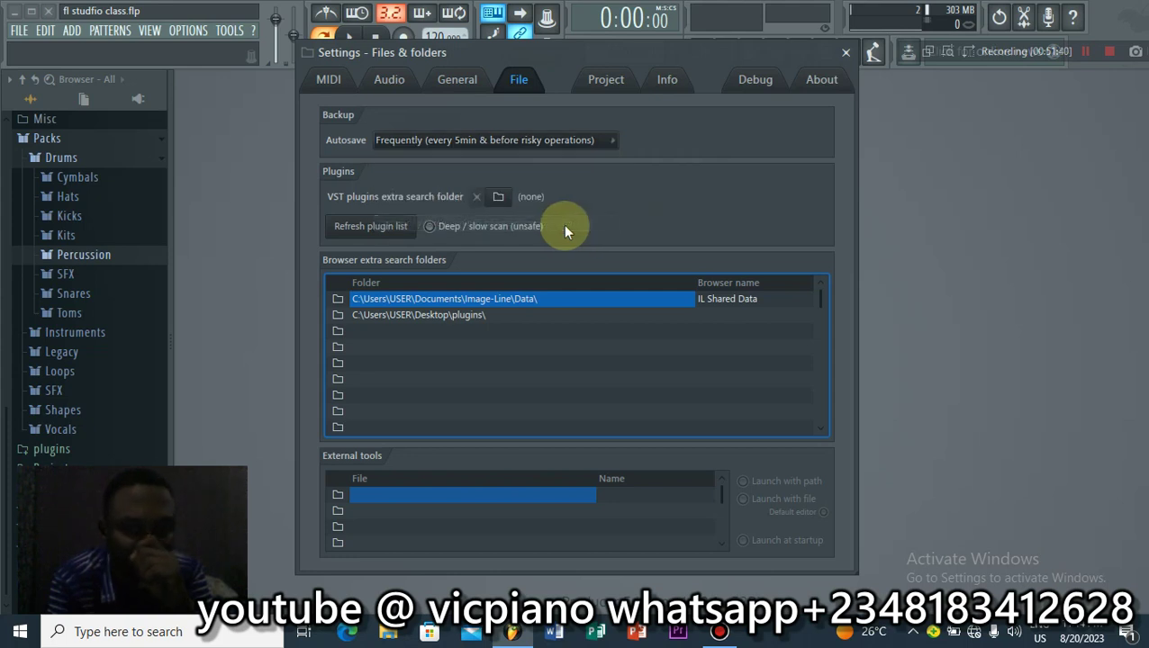
click(845, 53)
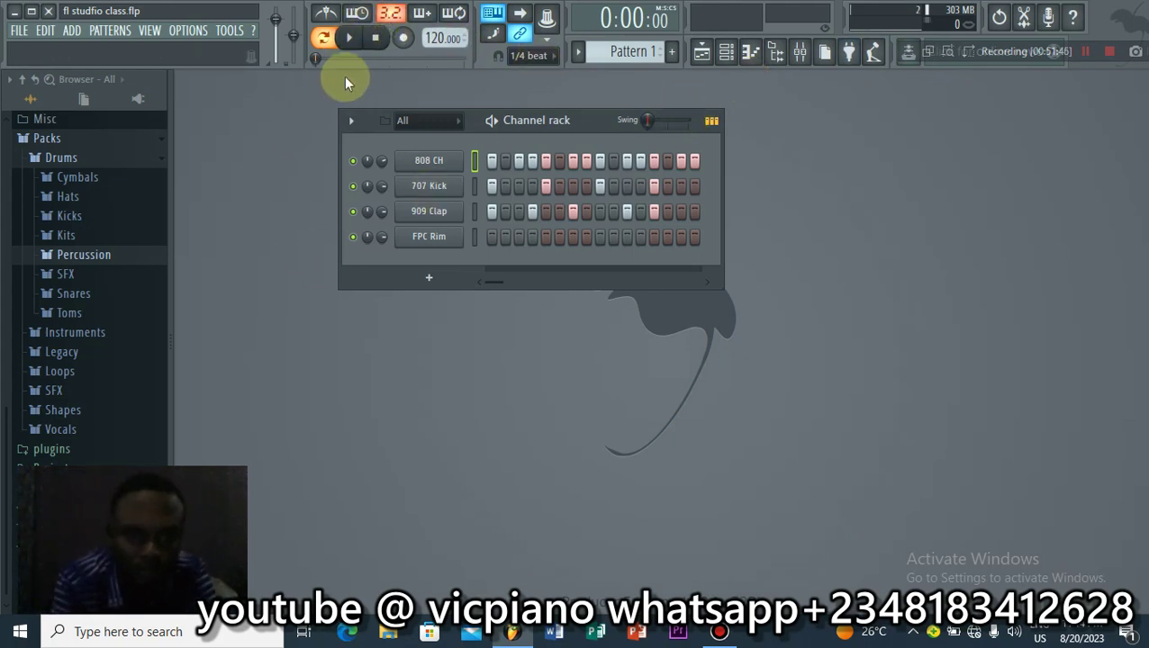
Step: Audition Pattern 1 while adjusting the 808 CH channel volume, and stop playback
click(351, 39)
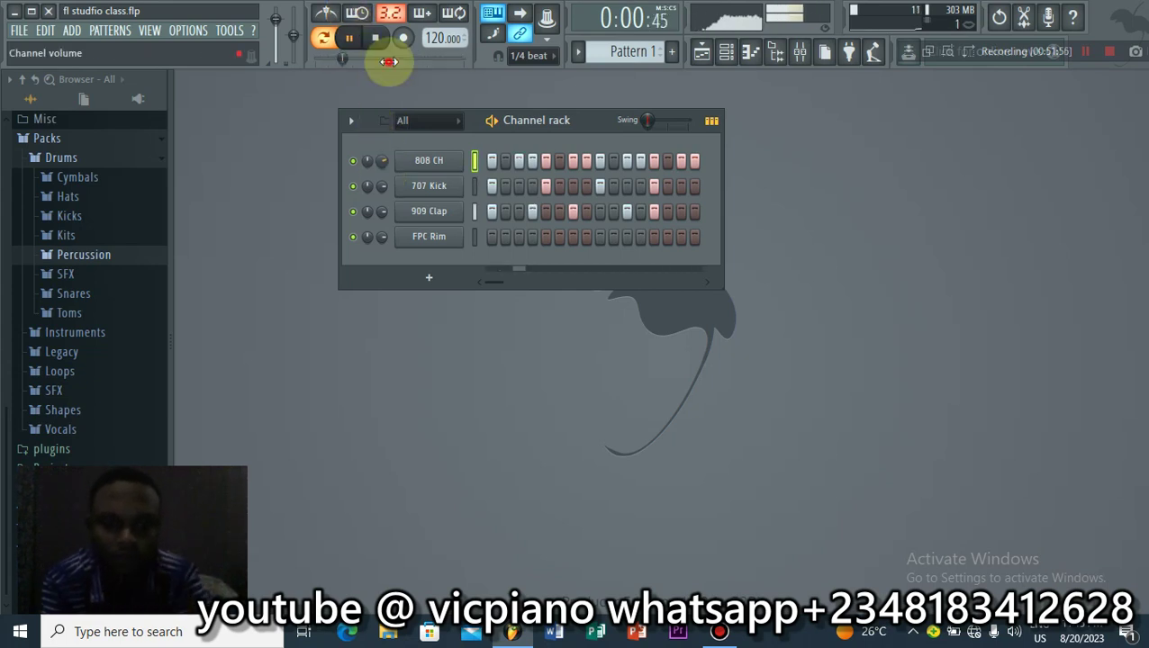
click(374, 37)
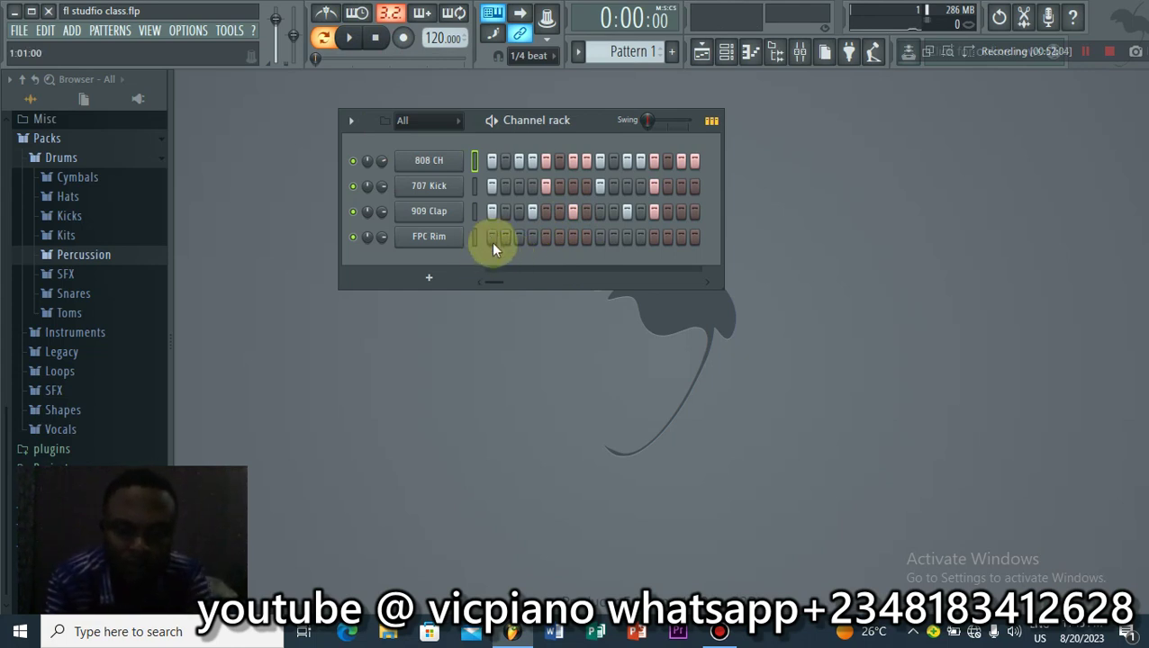
key(space)
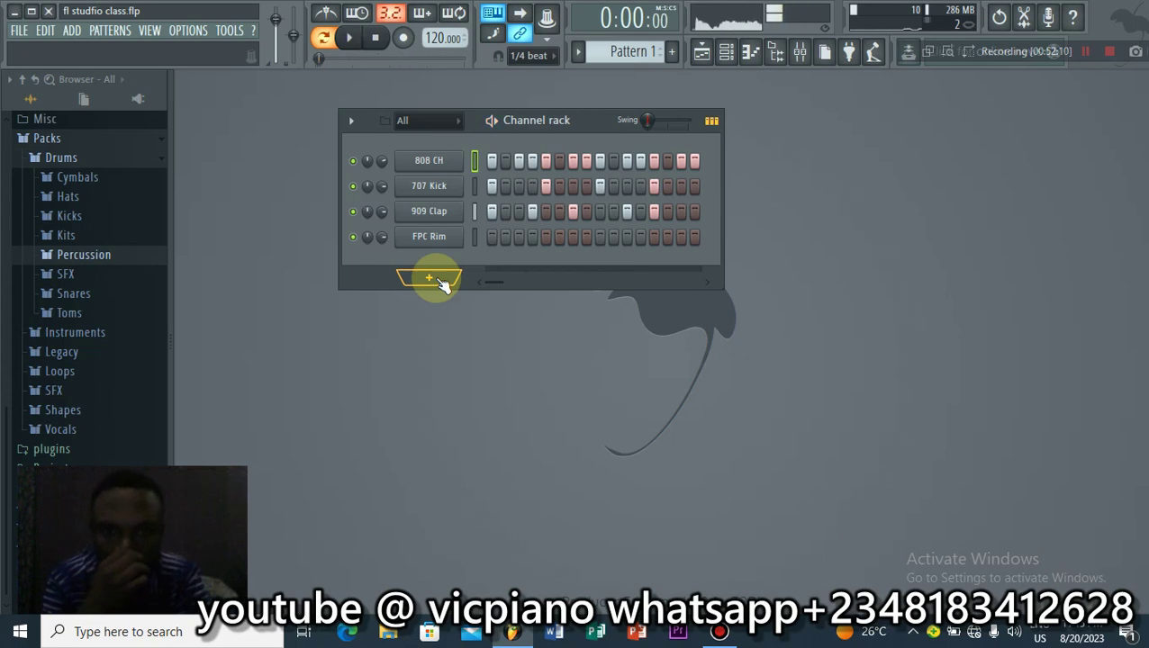
key(space)
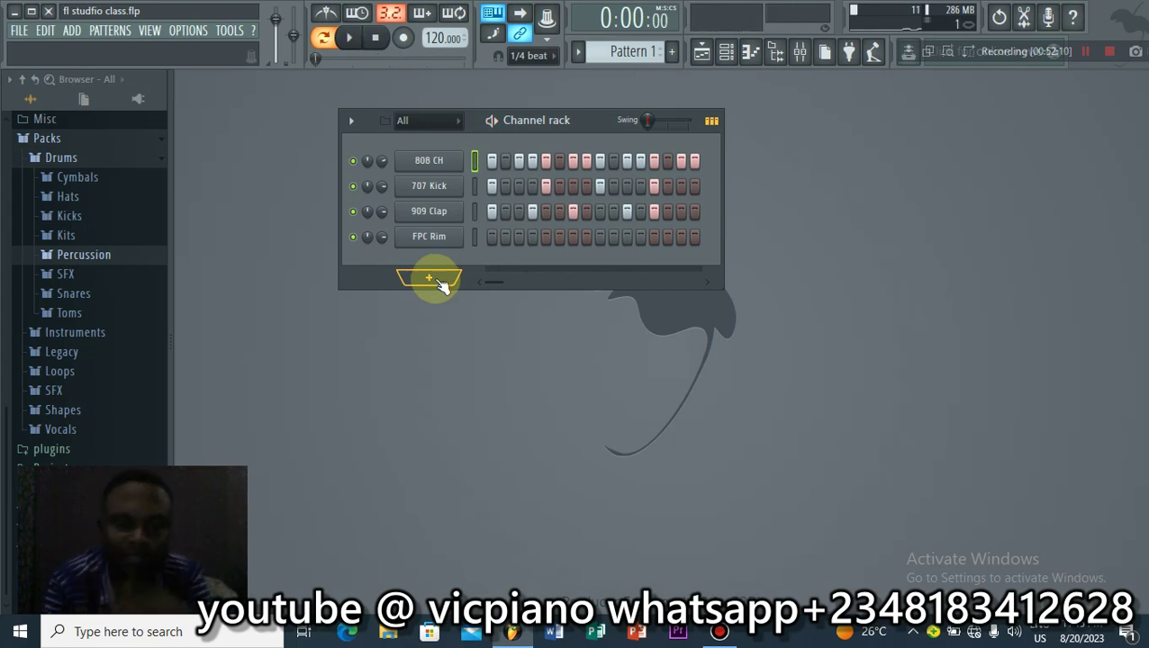
Step: Fill all 16 steps of the FPC Rim channel and play the pattern
click(489, 239)
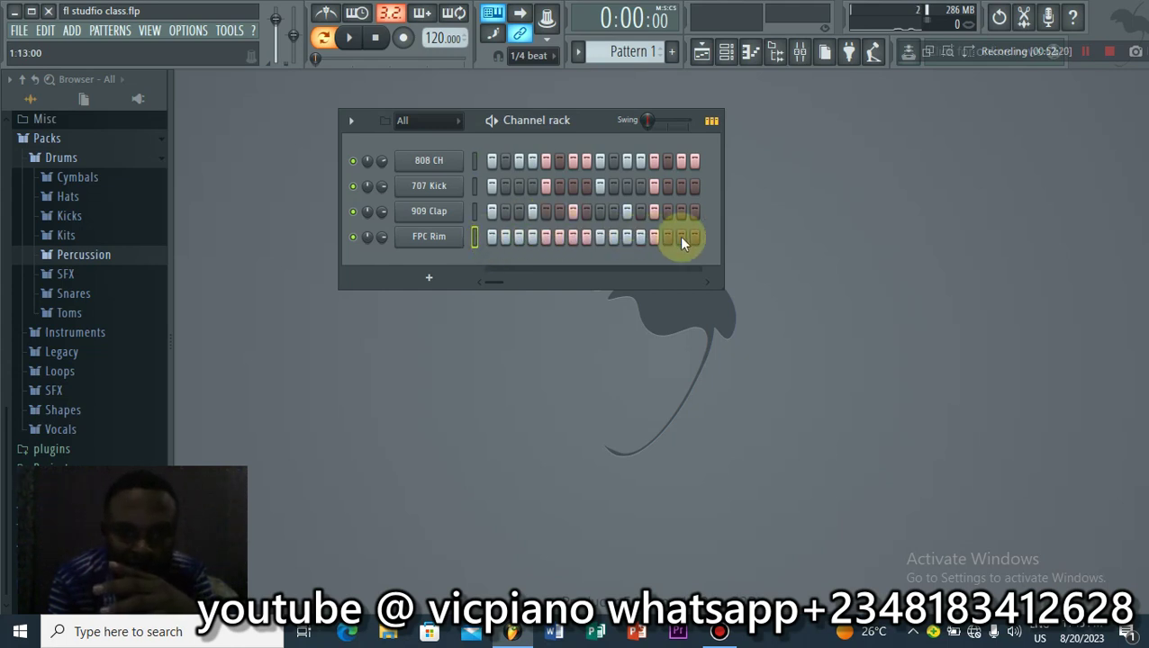
drag(667, 236, 689, 233)
key(space)
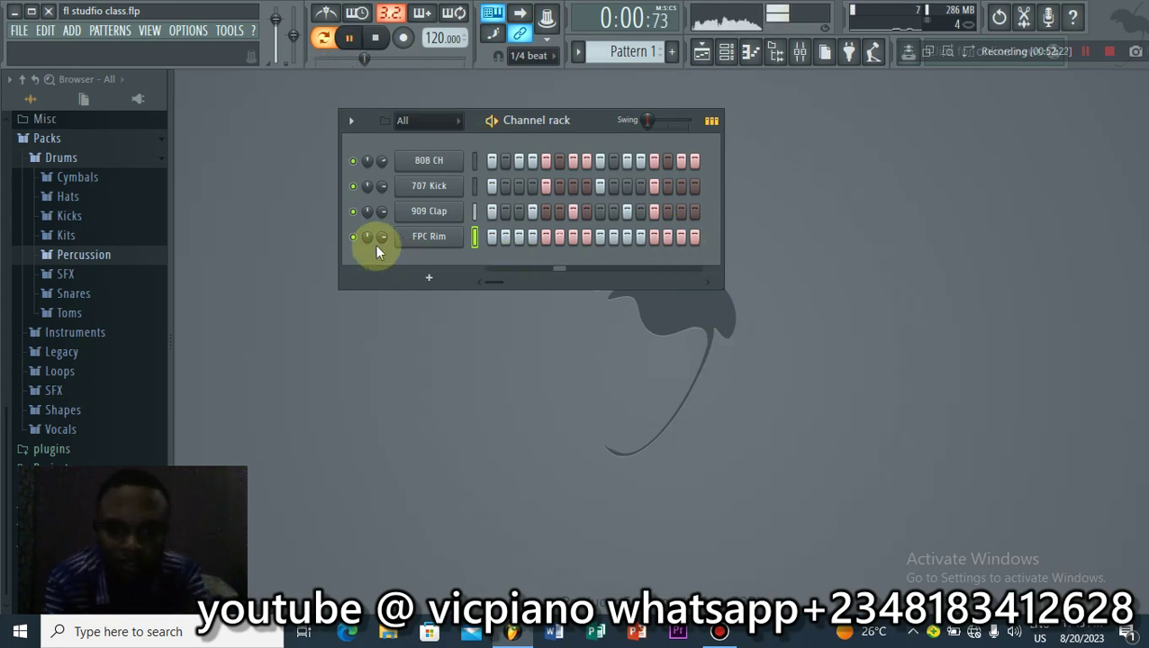
Step: Lower the FPC Rim channel volume to about 6% while auditioning the pattern
key(space)
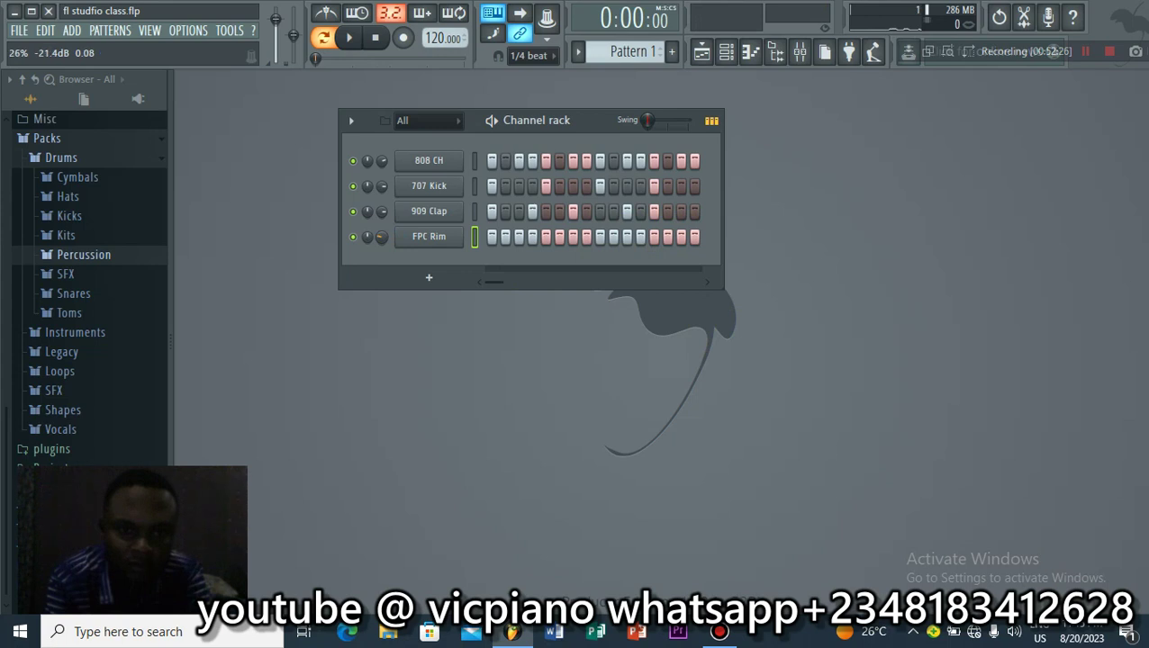
key(space)
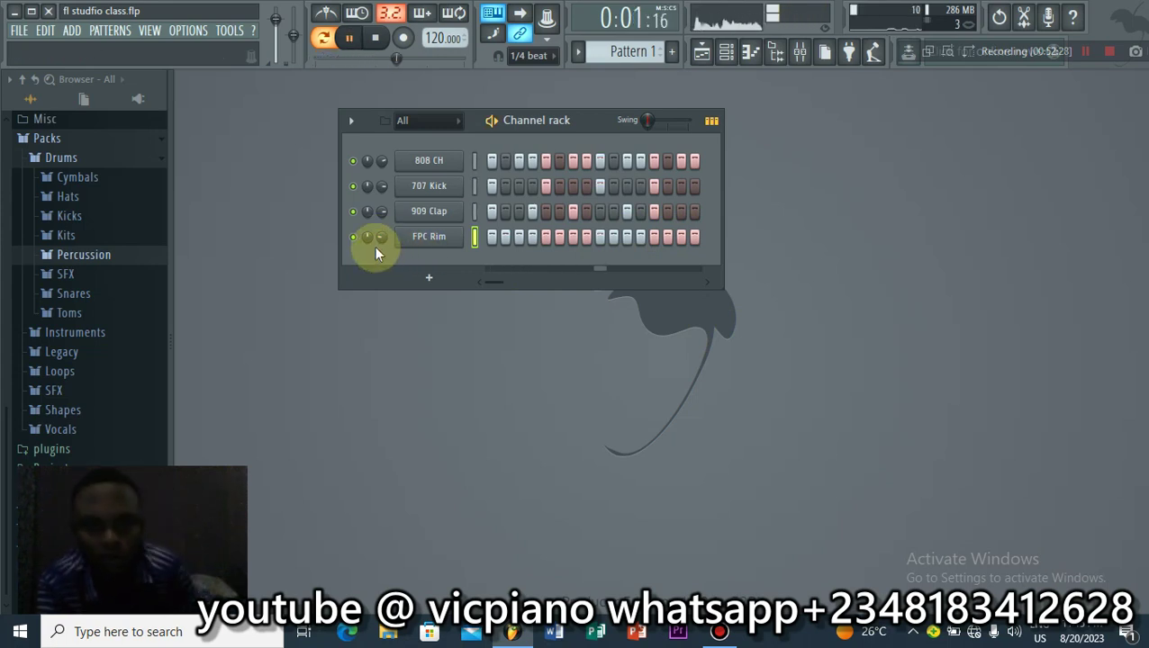
drag(380, 235, 380, 297)
key(space)
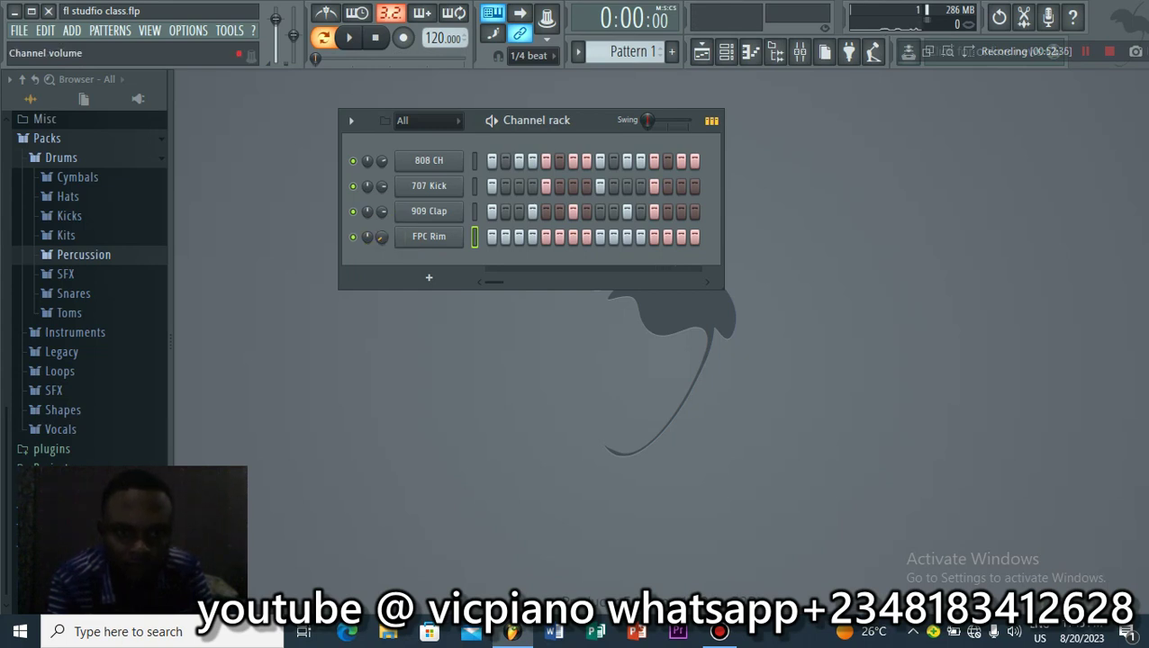
click(381, 236)
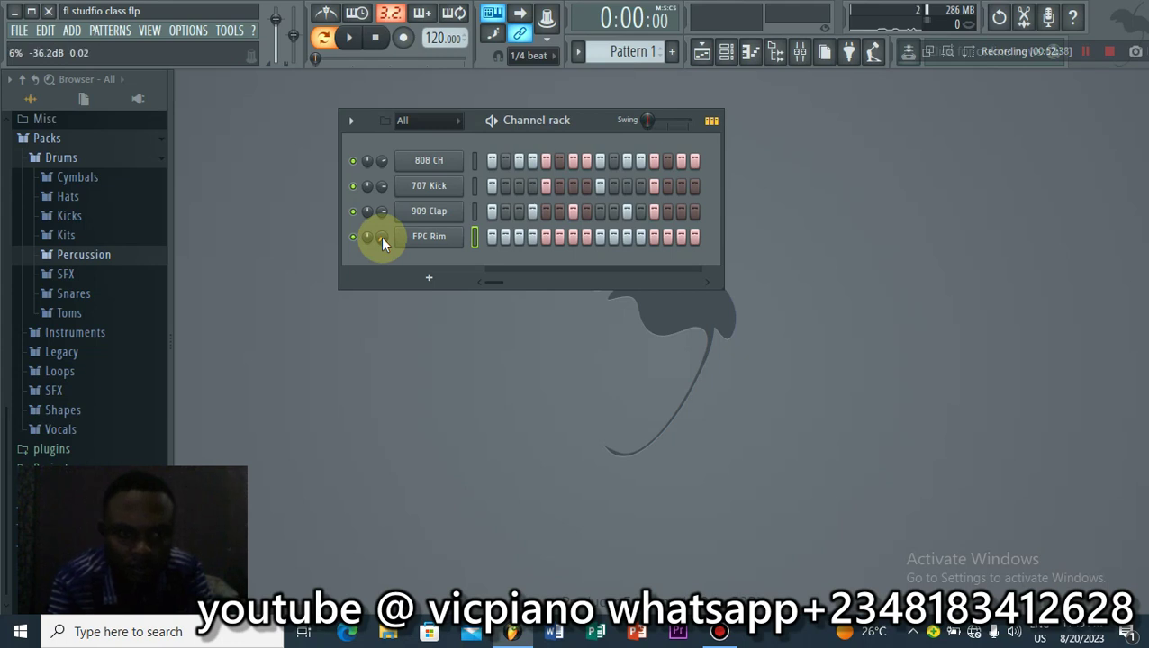
key(space)
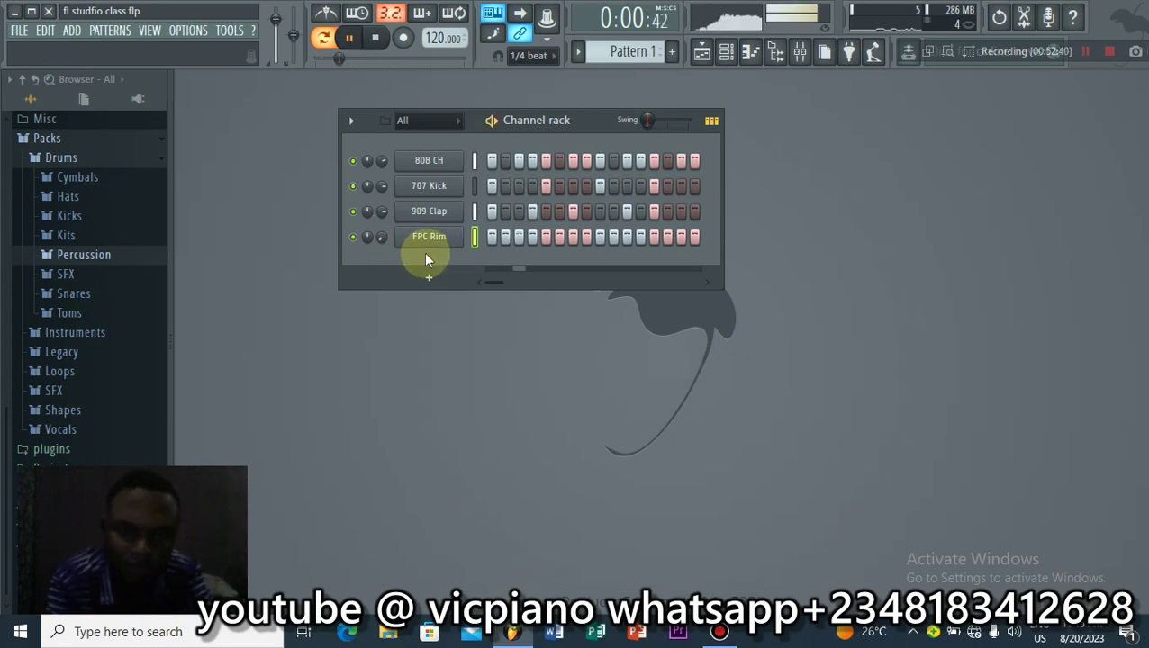
key(space)
Step: In the FPC Rim sampler settings, raise the fade Out and set the fade In to about 6%, and close them
click(425, 239)
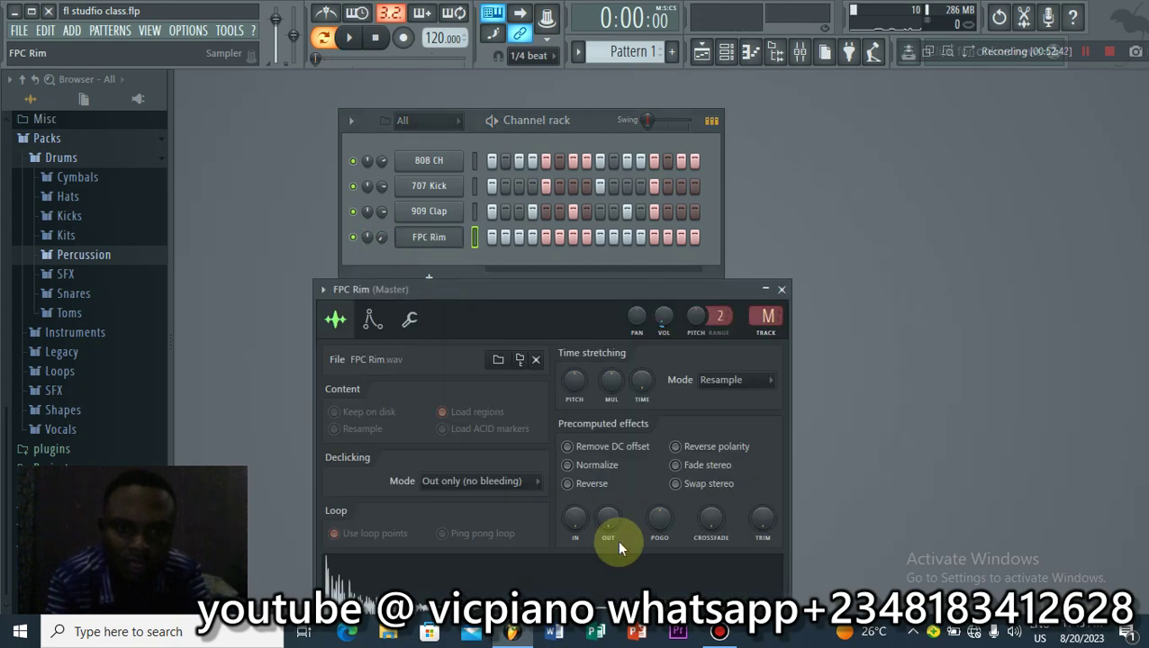
drag(538, 289, 474, 80)
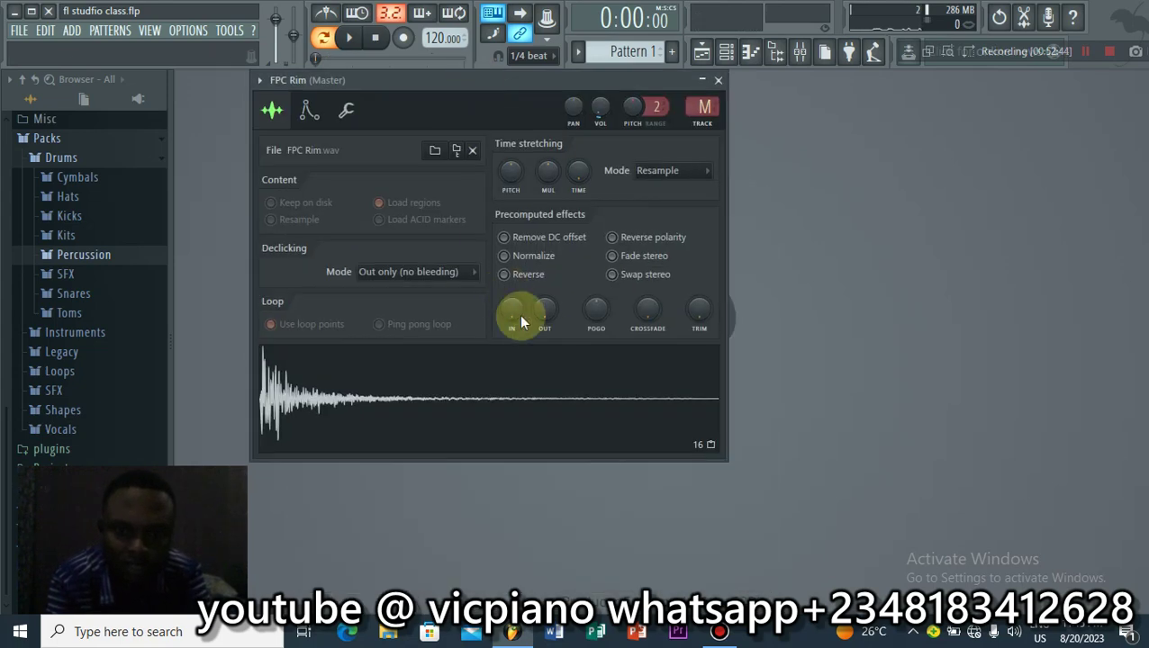
drag(544, 309, 544, 286)
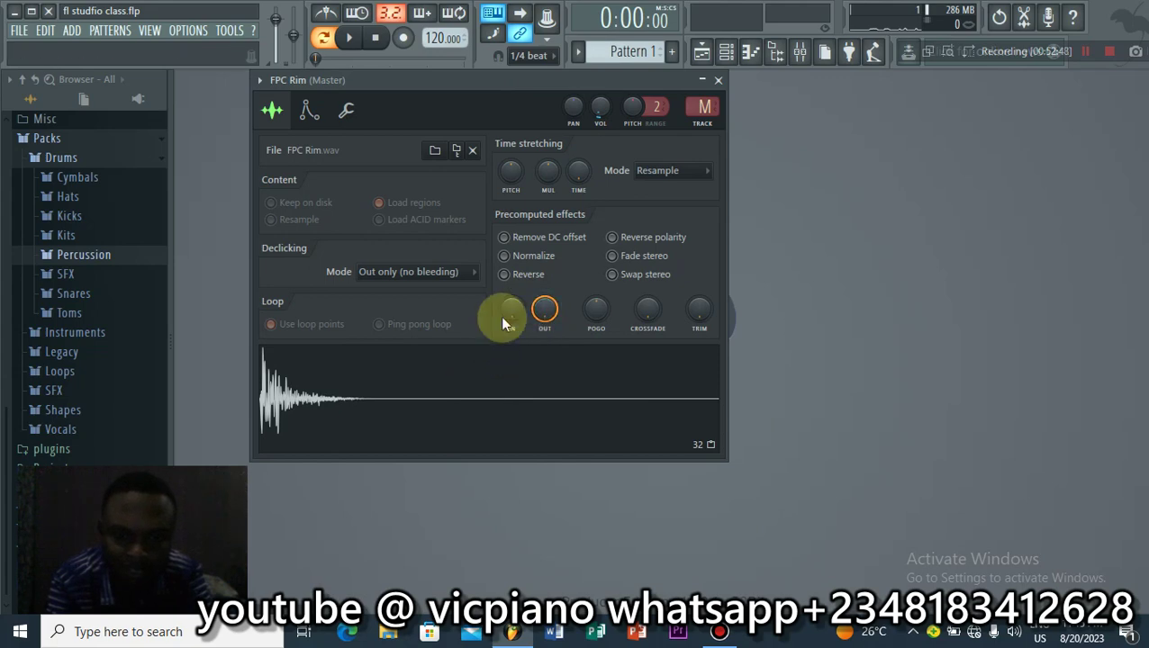
drag(510, 309, 511, 305)
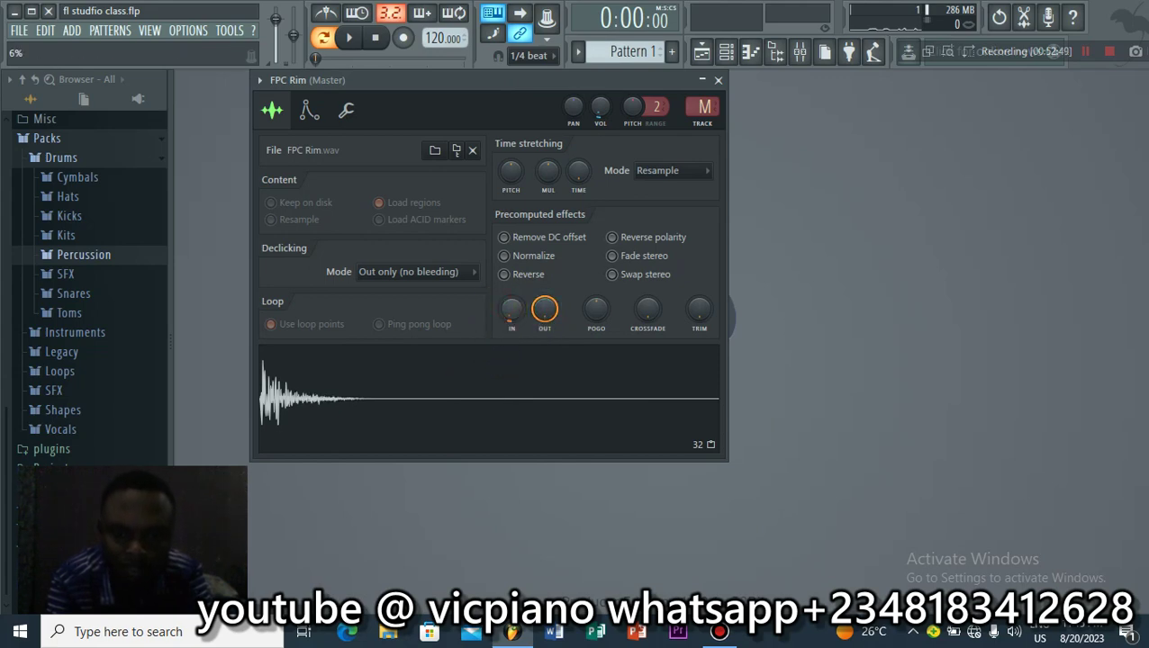
click(718, 80)
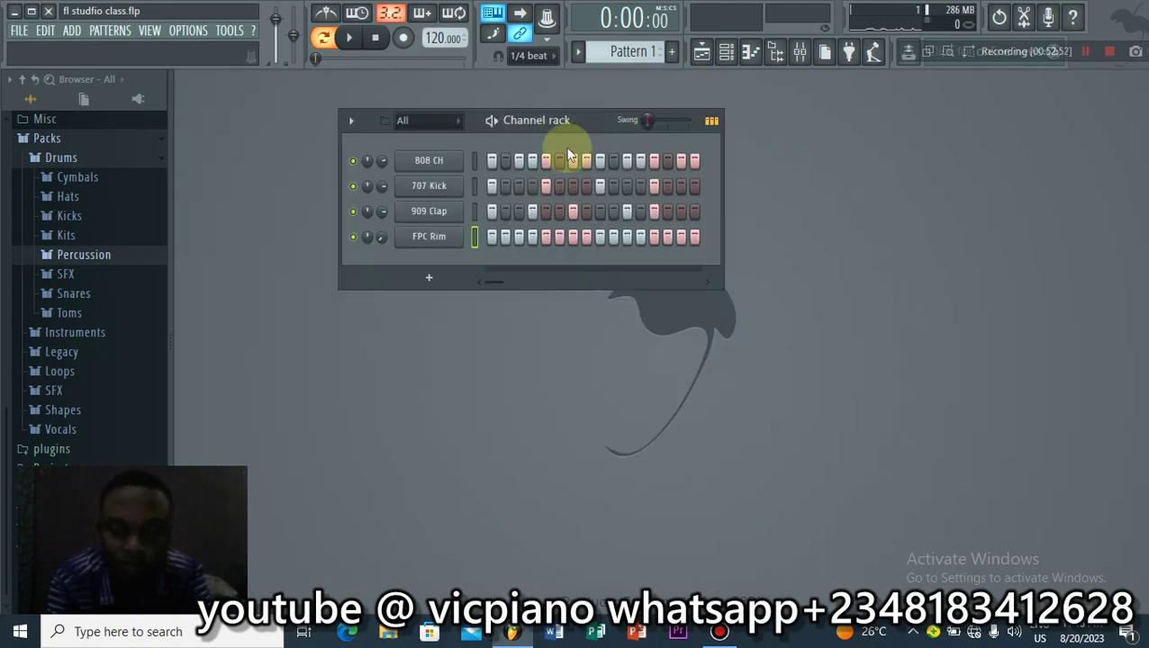
Step: Play the full drum pattern, save the project during playback, and stop it
key(space)
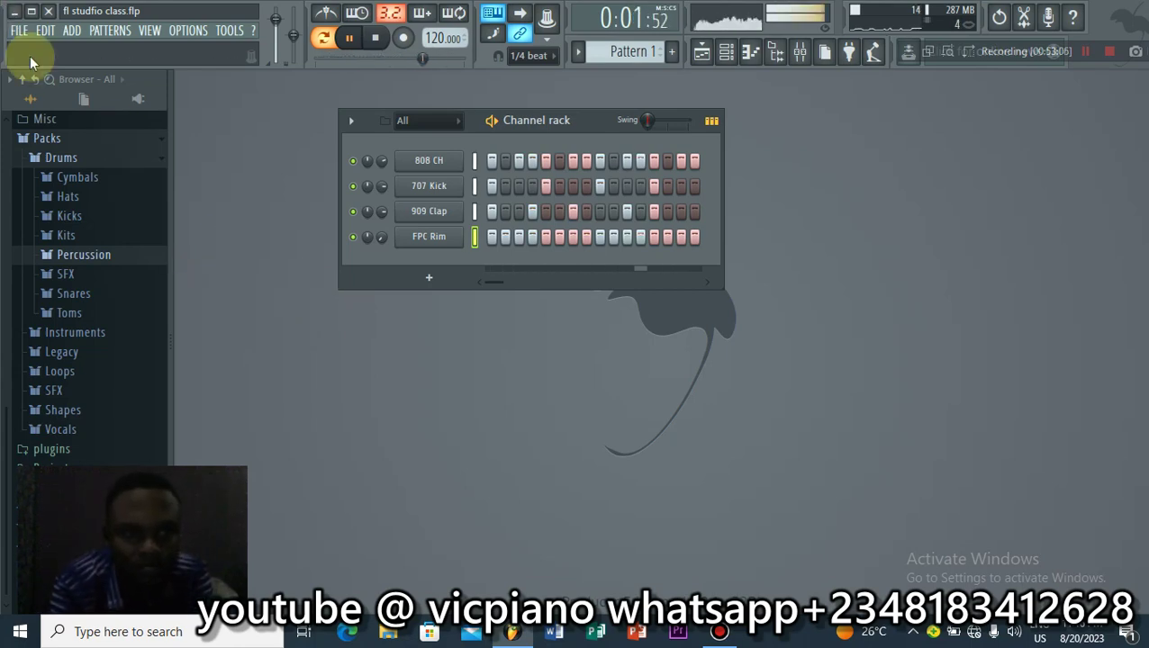
click(20, 30)
click(48, 99)
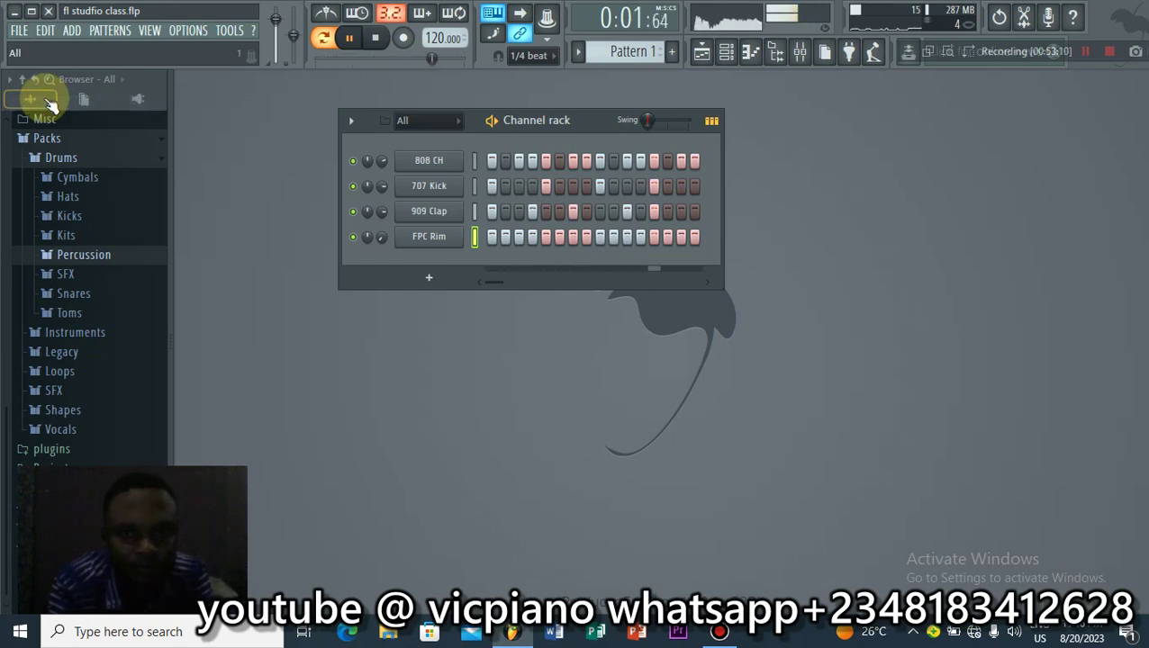
click(377, 40)
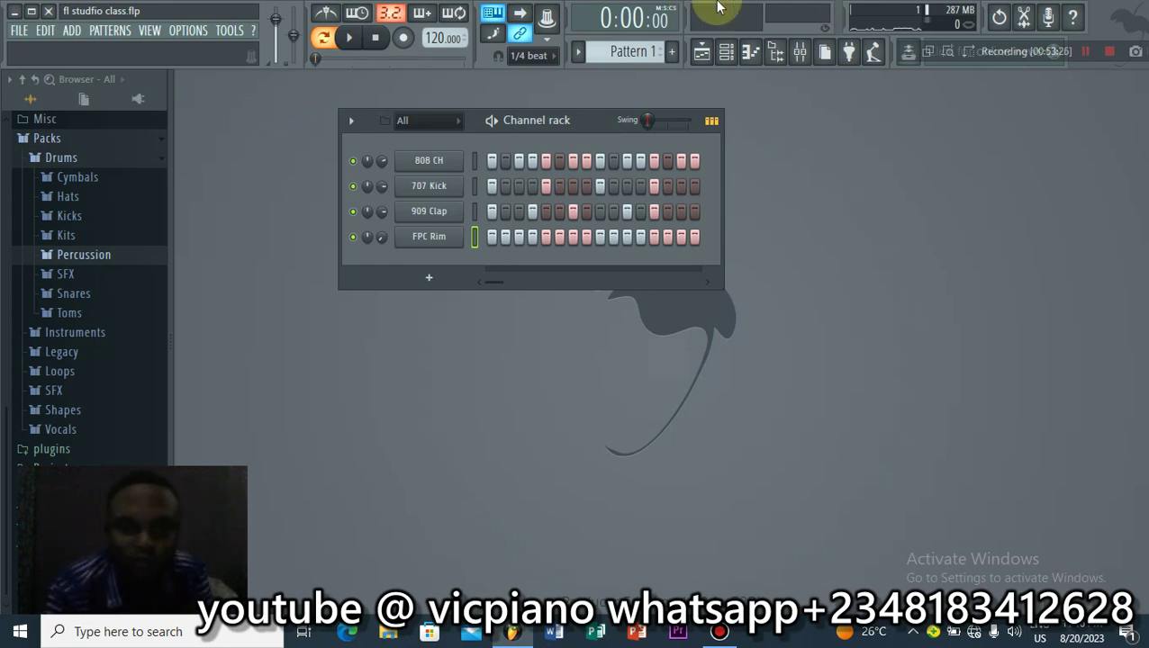
Step: Reposition the channel rack lower in the workspace and look briefly at Pattern 2 before returning to Pattern 1
click(538, 122)
drag(538, 121, 568, 143)
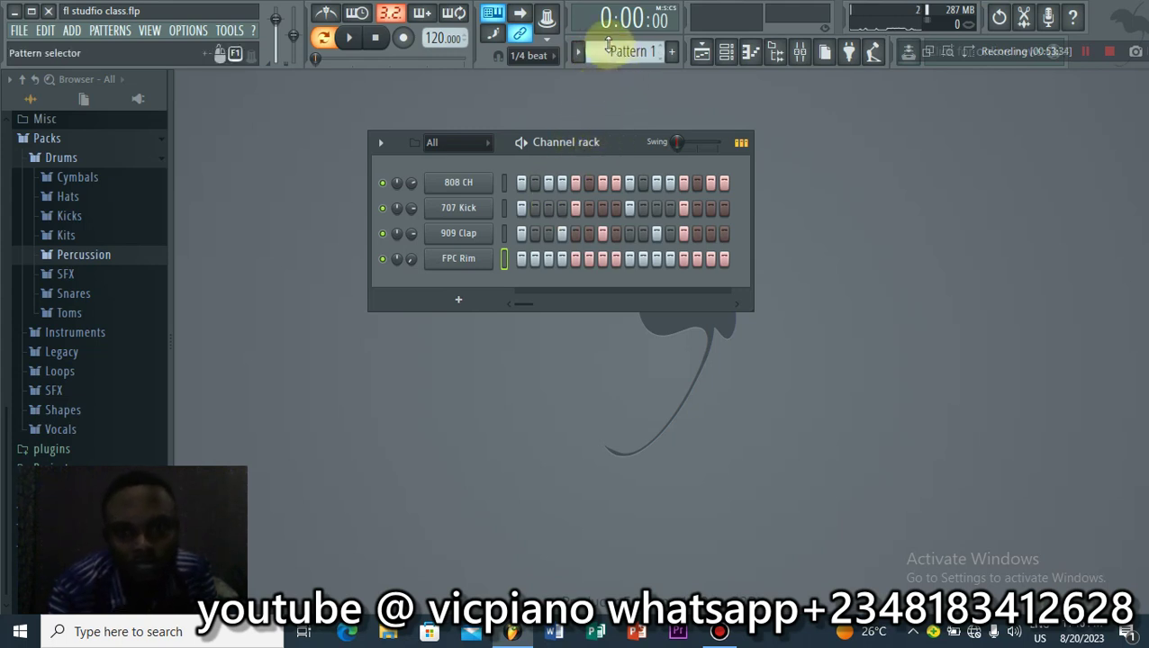
scroll(610, 47, down, 1)
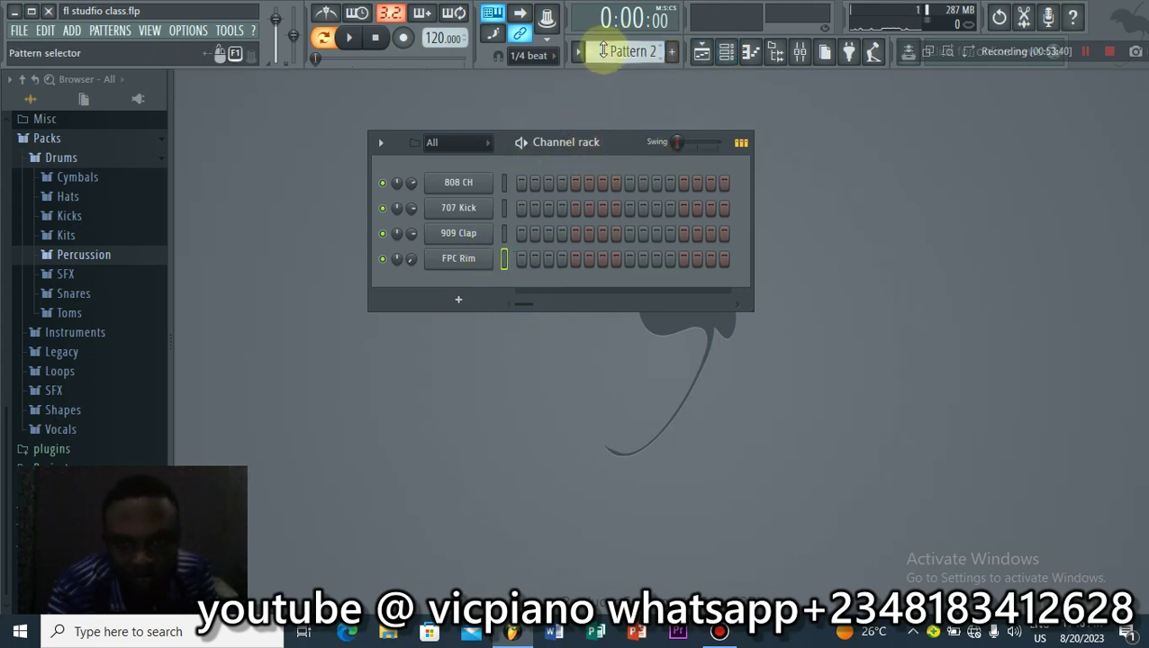
scroll(603, 49, up, 1)
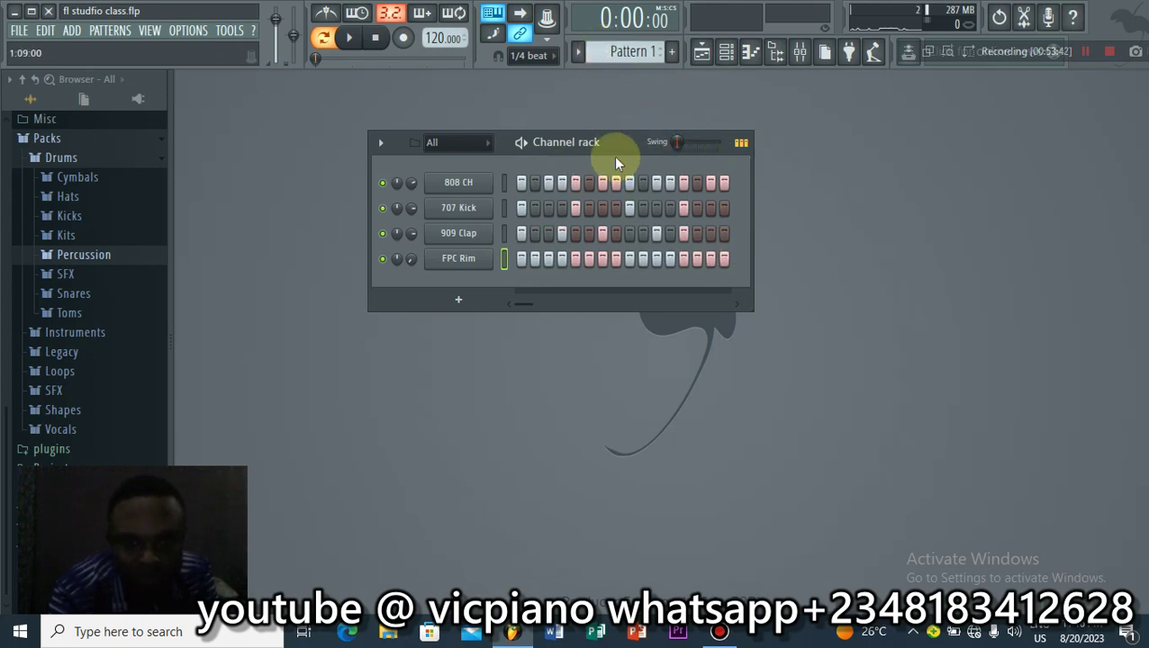
drag(624, 145, 619, 166)
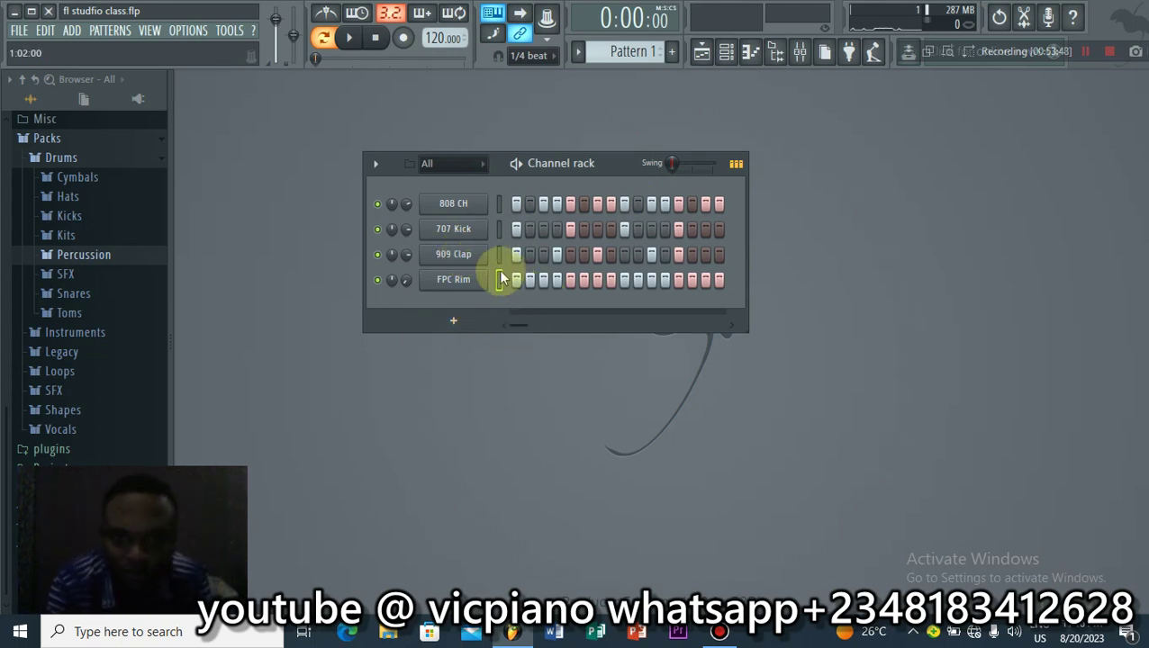
Step: Open the 808 CH channel's settings and show its notes in the Piano roll
click(441, 205)
click(441, 206)
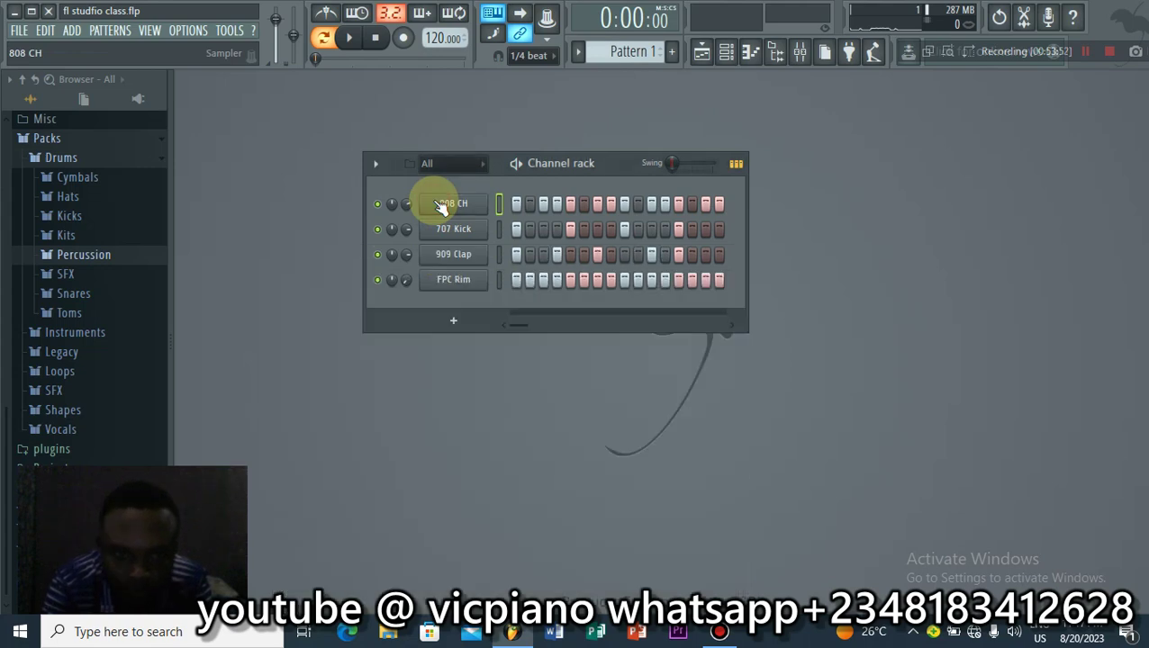
click(441, 202)
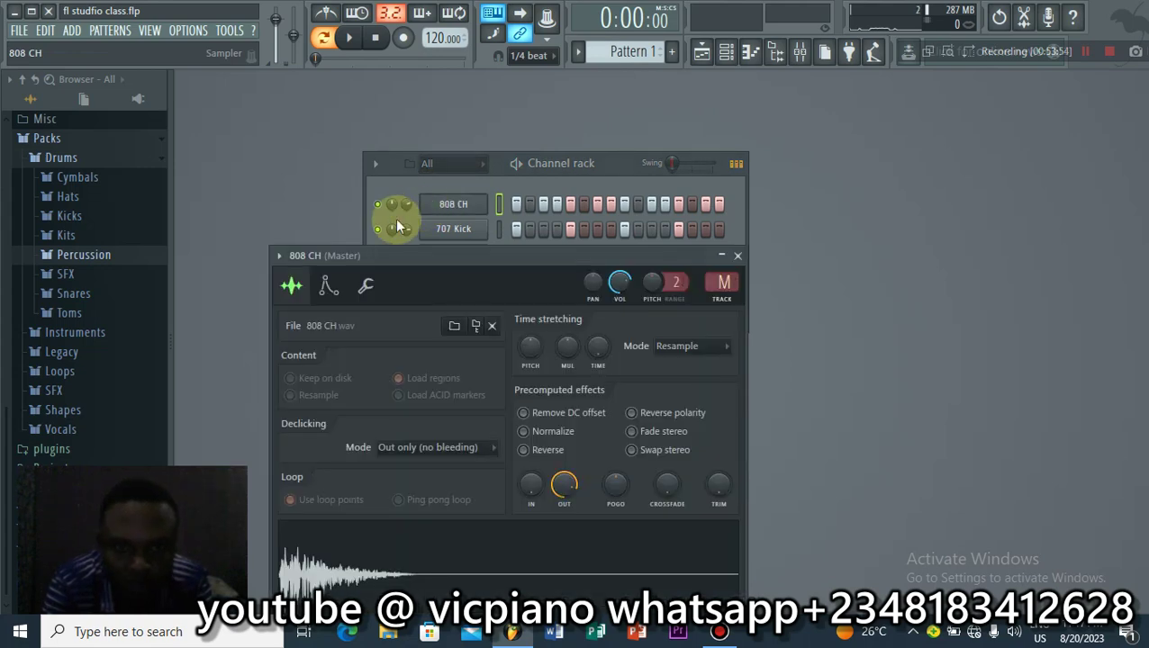
click(280, 256)
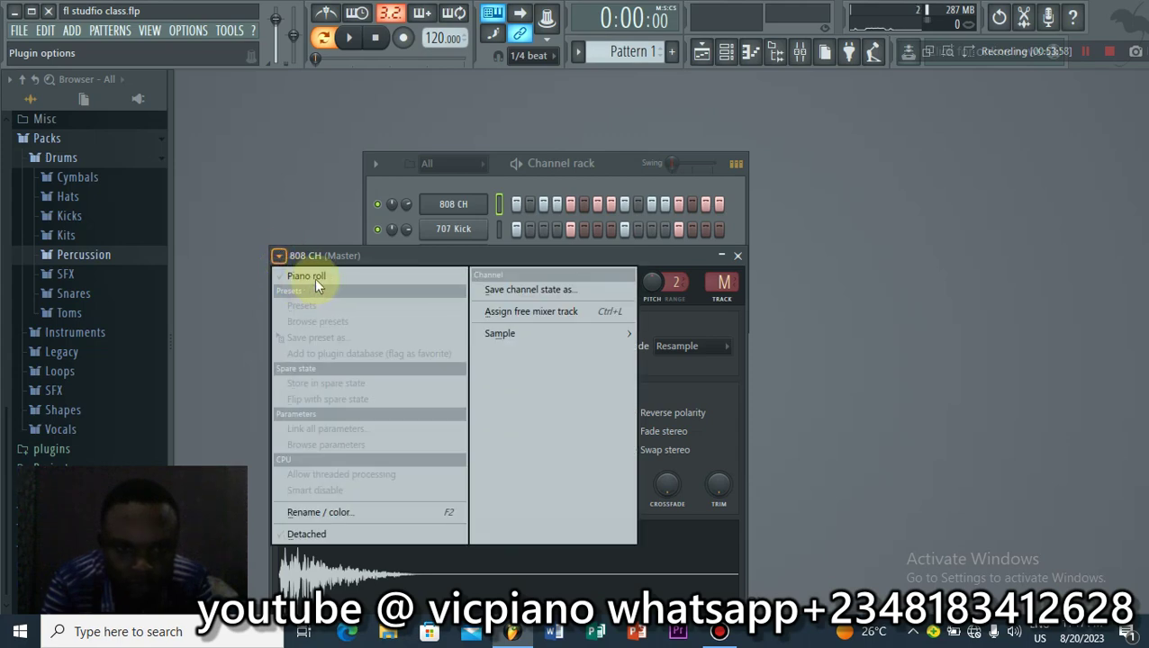
click(289, 278)
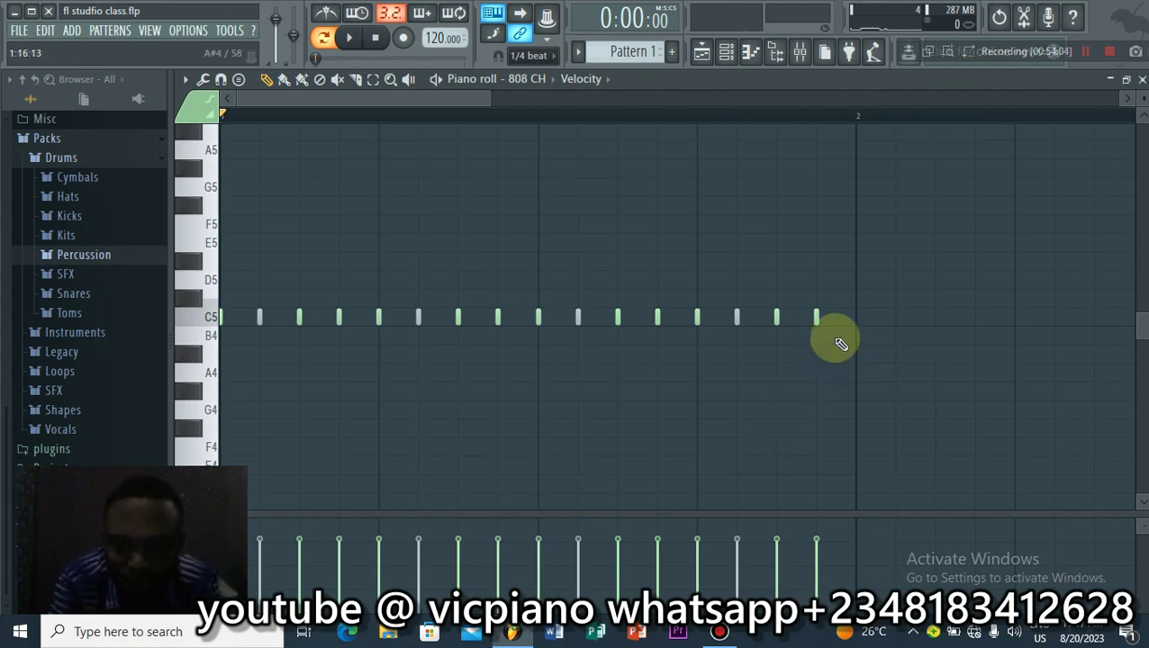
Step: Compare the 808 CH notes with the channel rack, delete the sixth C5 note, and audition the pattern with the Draw tool reselected
click(726, 63)
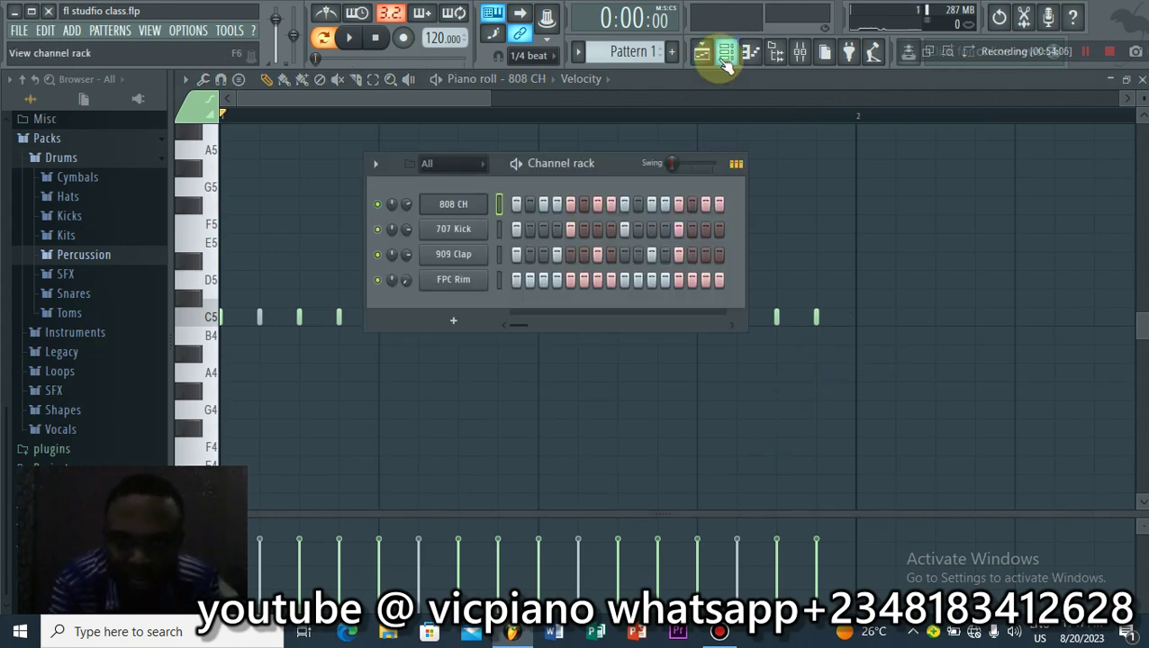
click(725, 63)
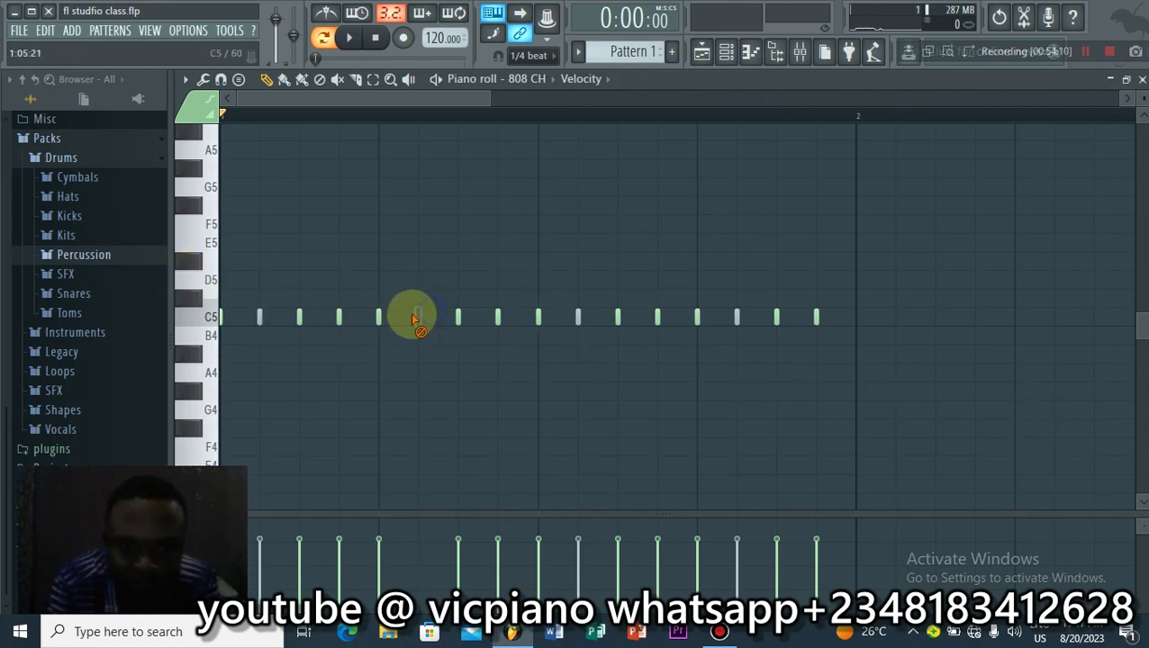
key(space)
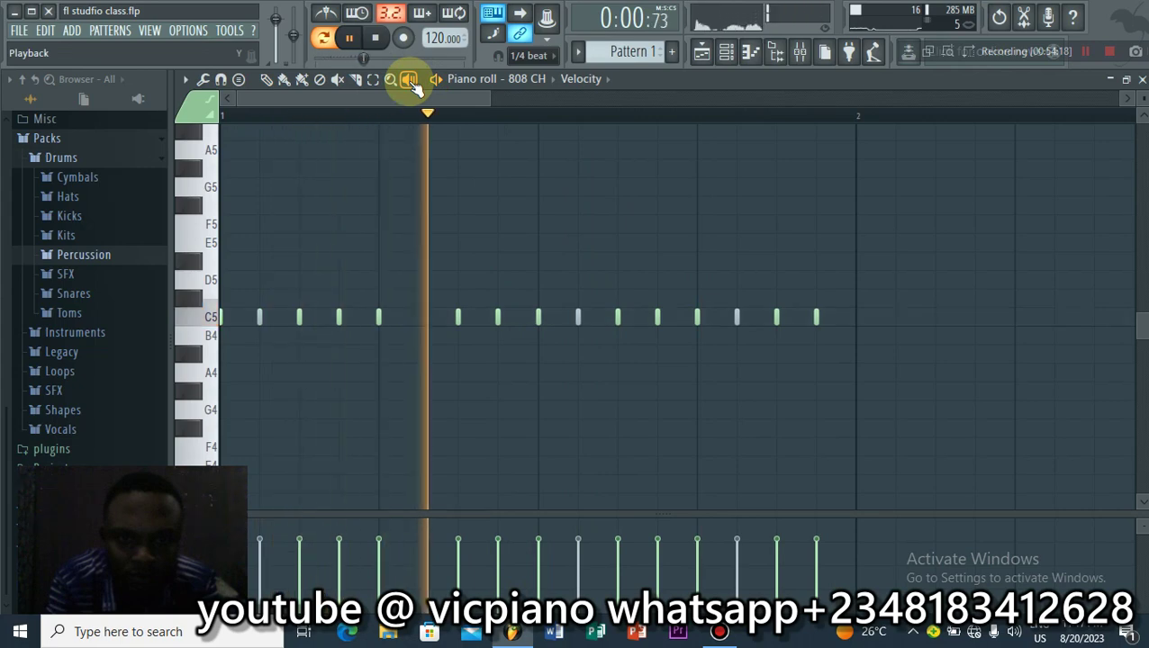
click(267, 79)
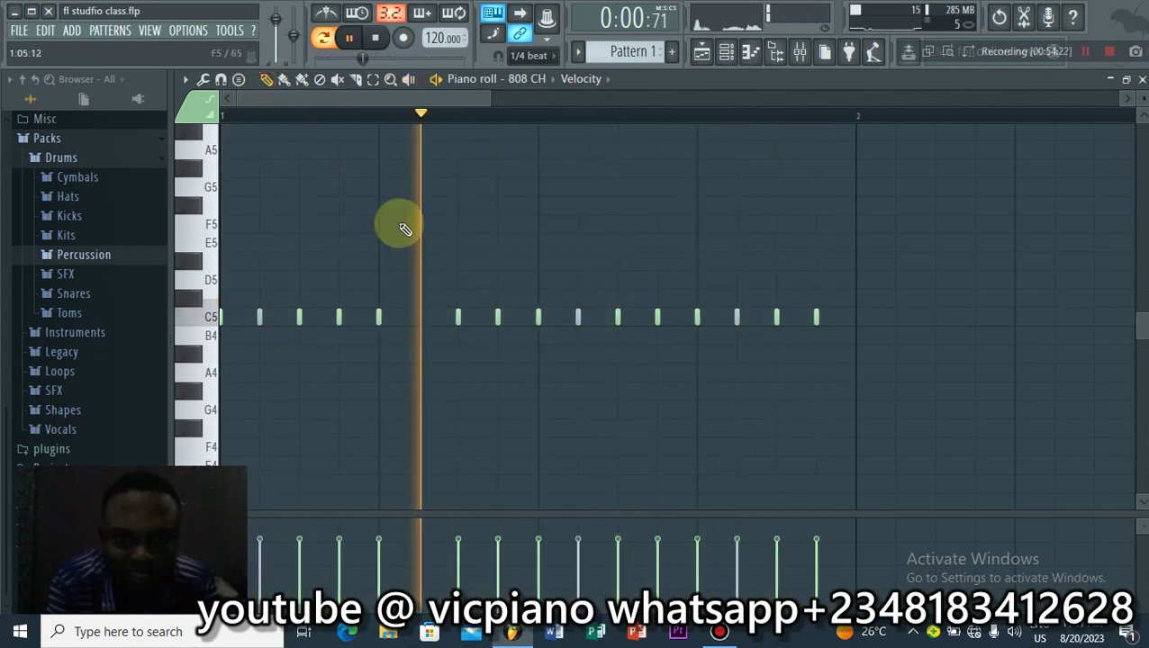
key(space)
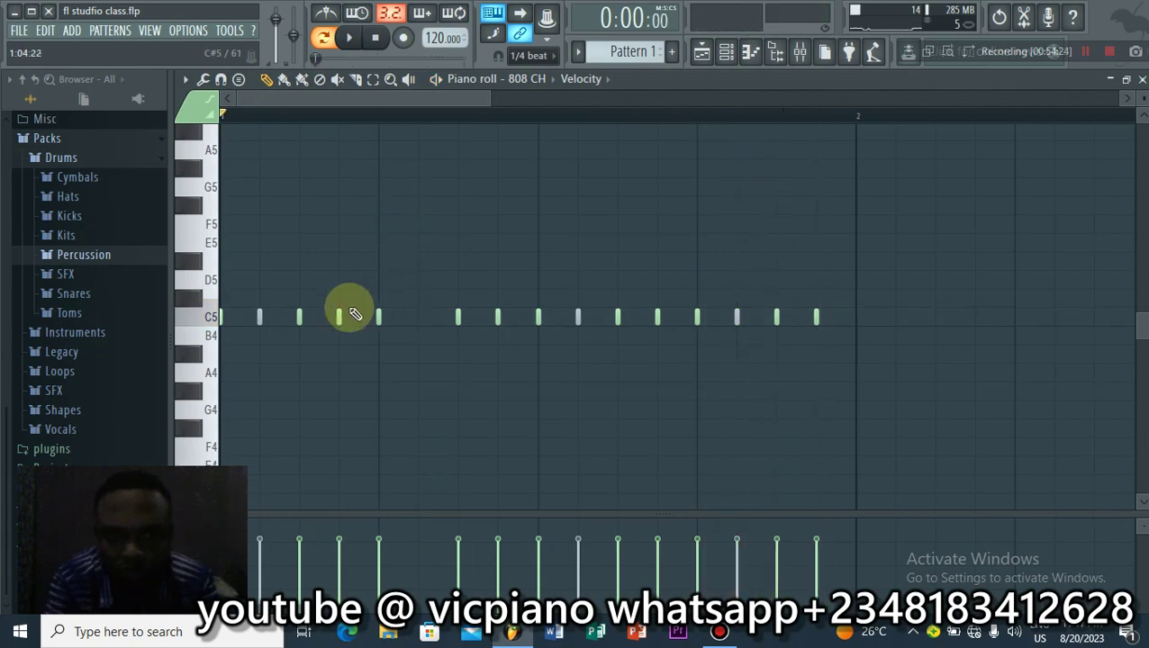
Step: Bring up the Channel rack and close the Playlist and Piano roll windows behind it
click(699, 56)
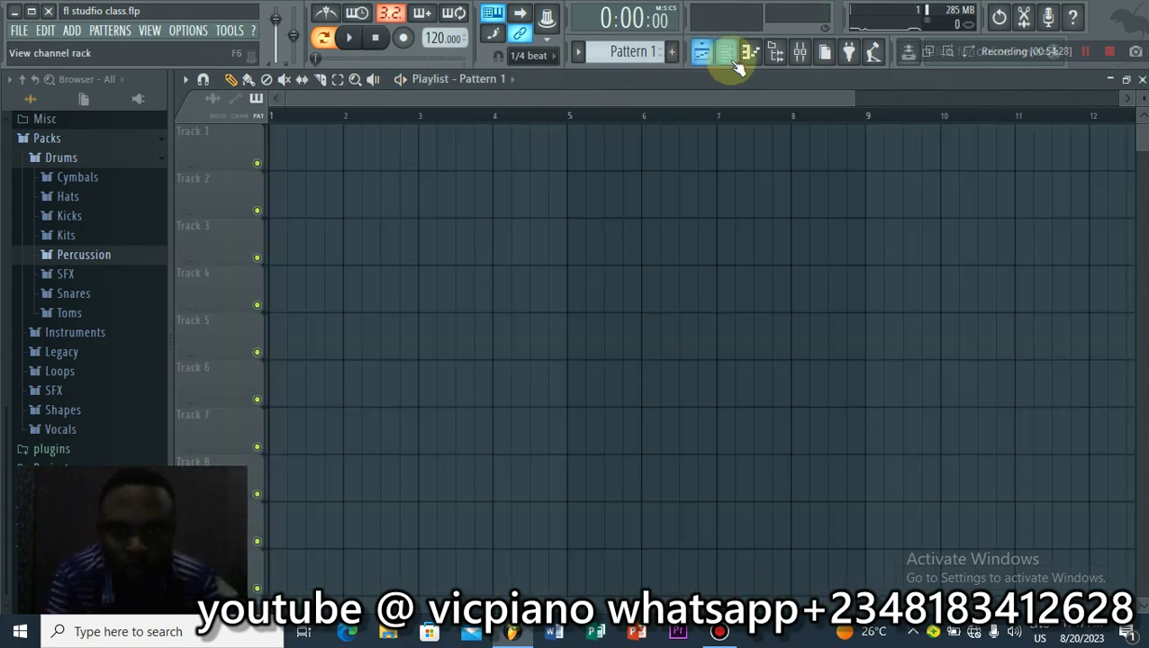
click(726, 54)
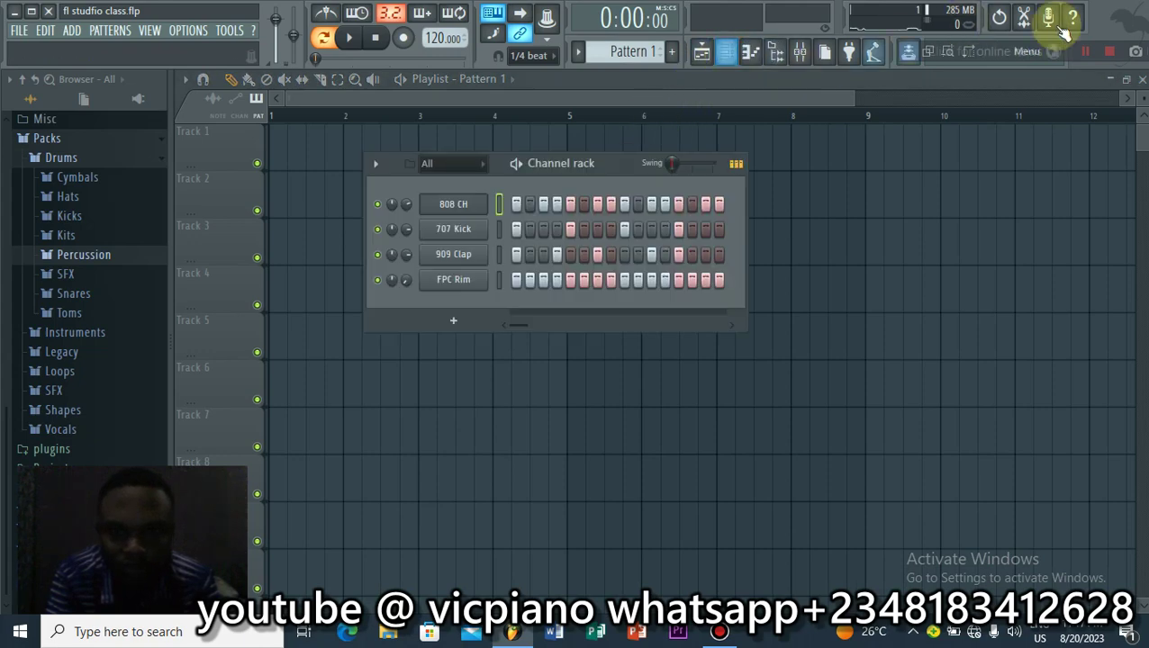
click(1141, 79)
click(1142, 79)
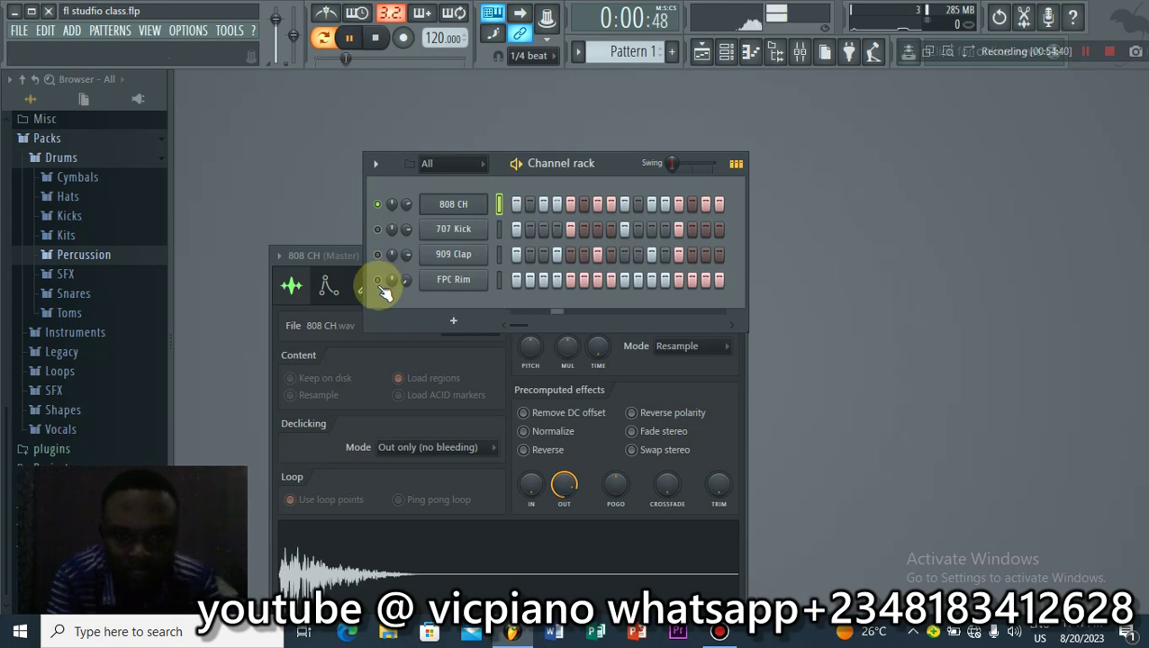
Step: Reopen the 808 CH notes in the Piano roll from the channel's settings and stop playback
click(438, 207)
click(438, 207)
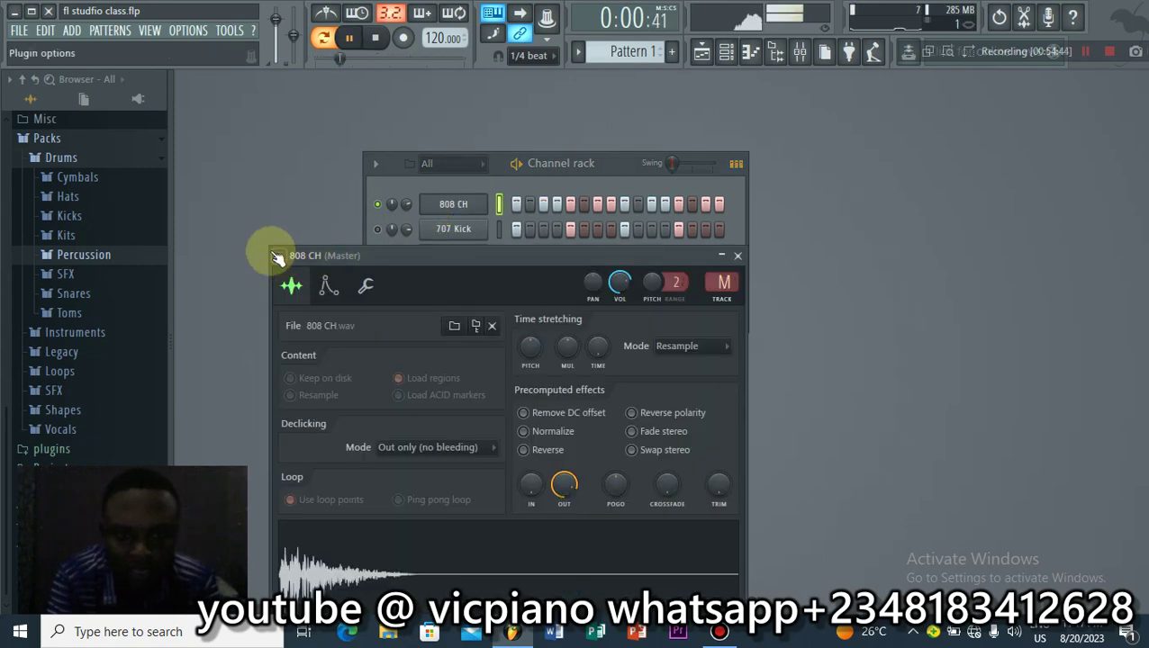
click(277, 258)
click(288, 282)
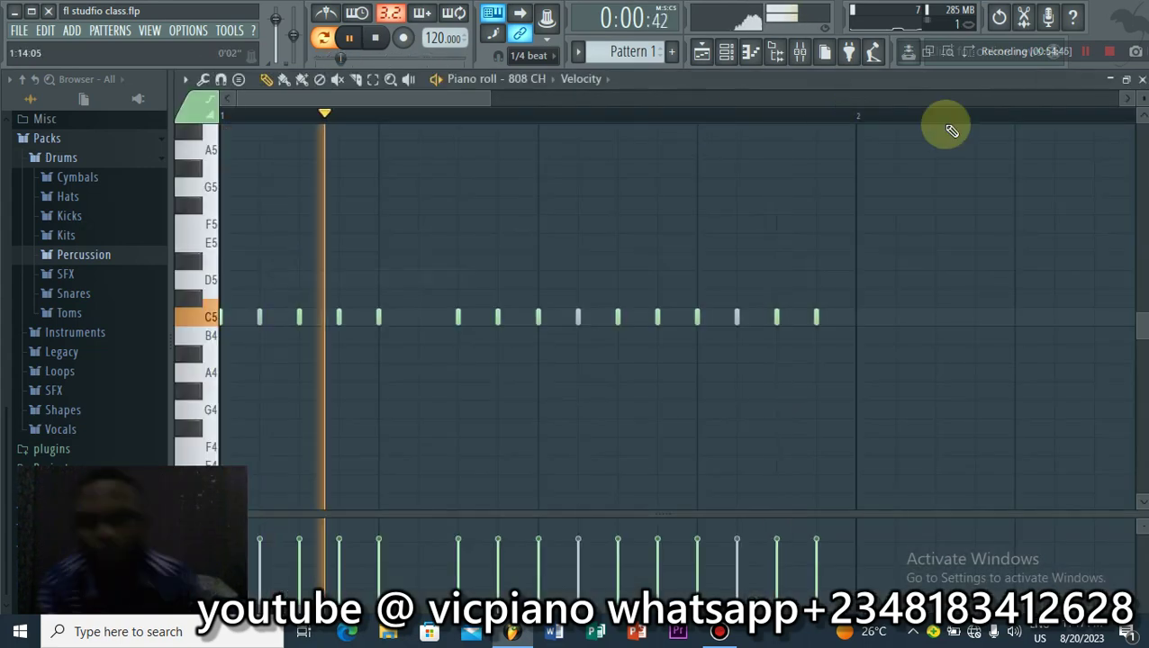
key(space)
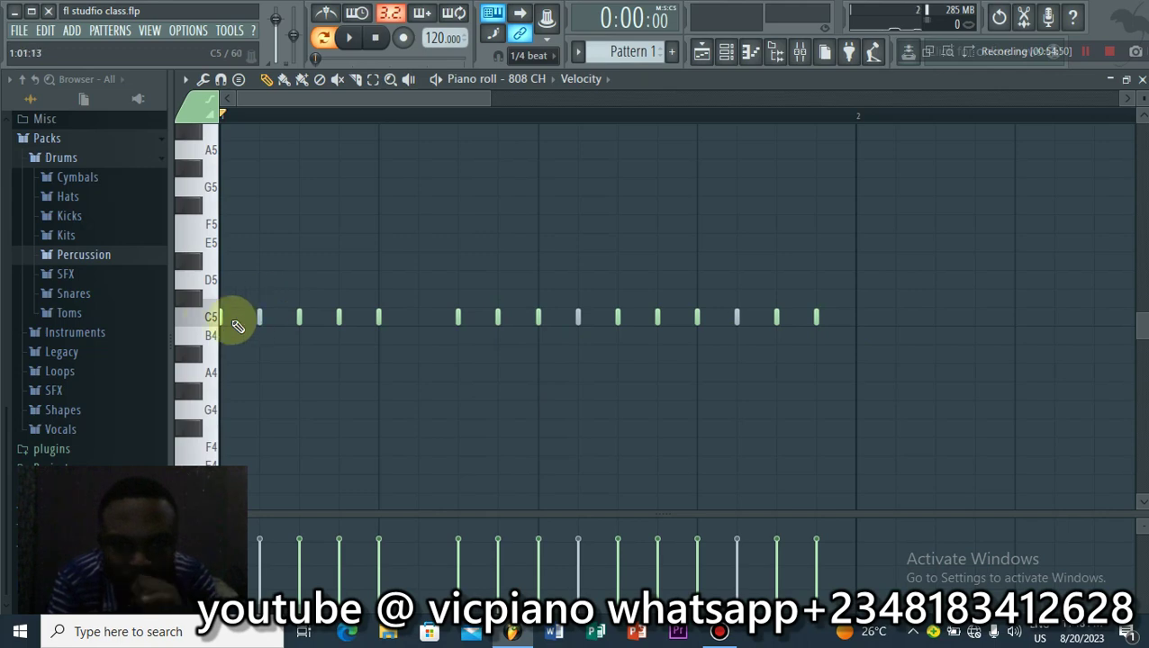
Step: Restore the sixth C5 note, then test deleting the fifth one and undo that deletion
drag(493, 94, 463, 97)
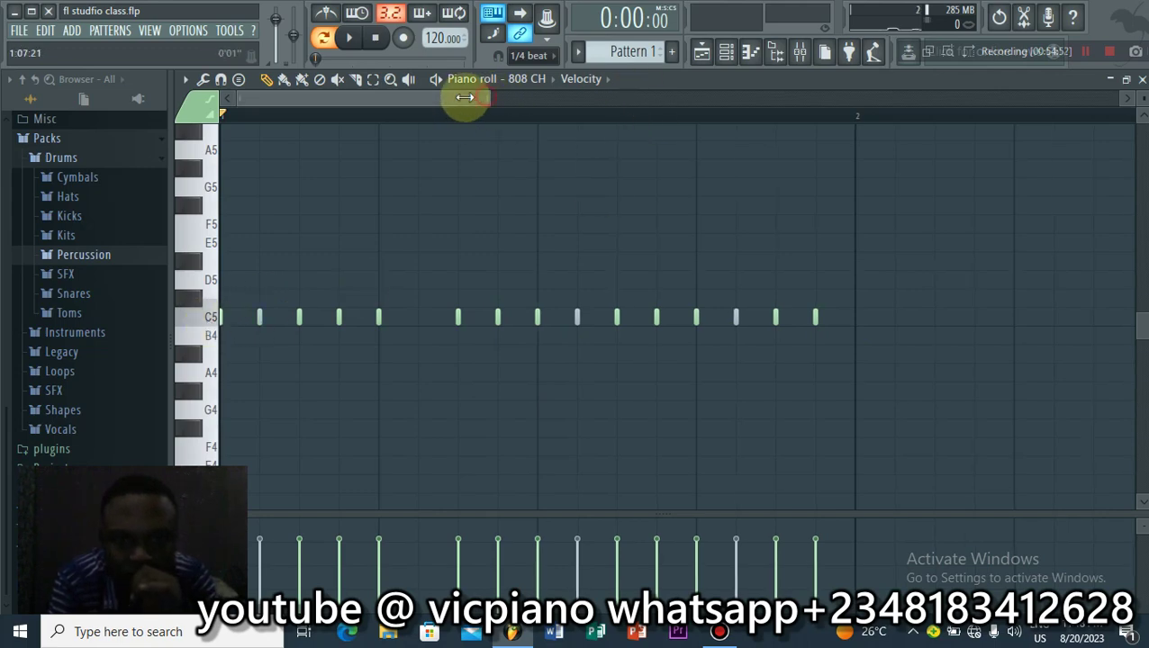
click(521, 56)
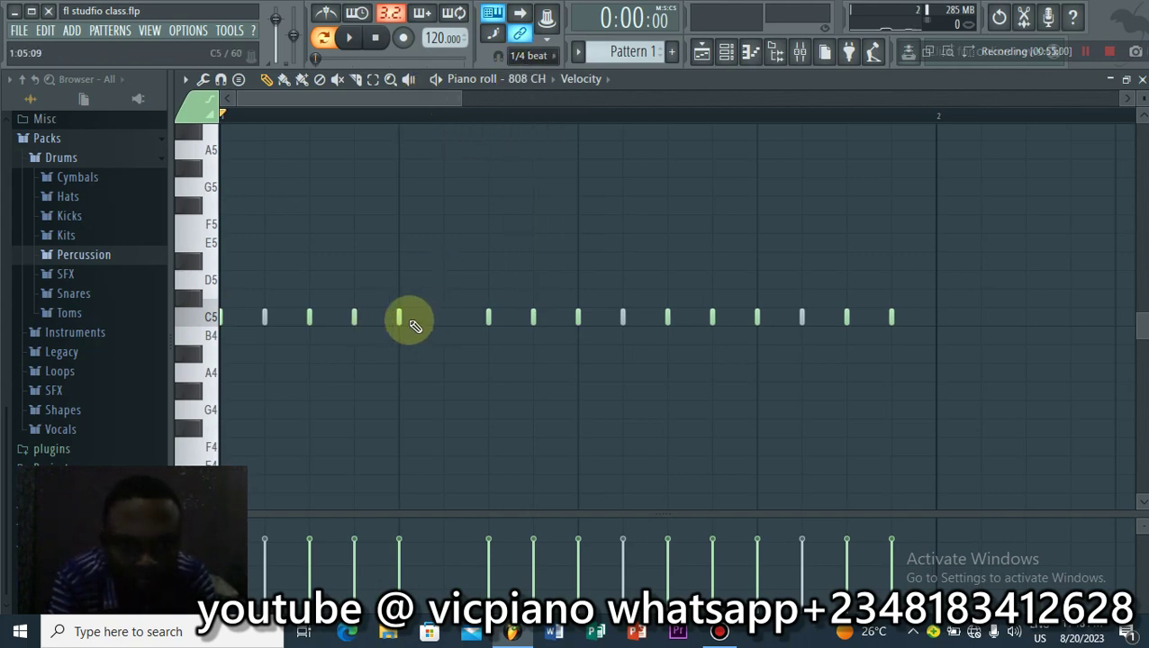
drag(397, 314, 352, 299)
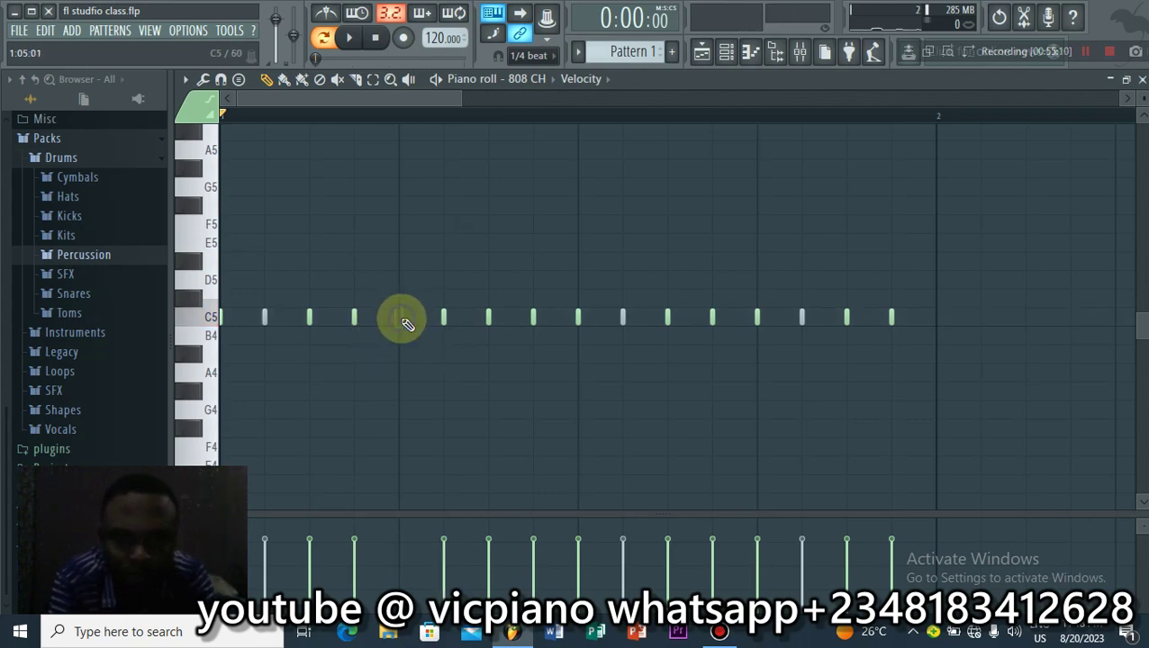
key(ctrl+z)
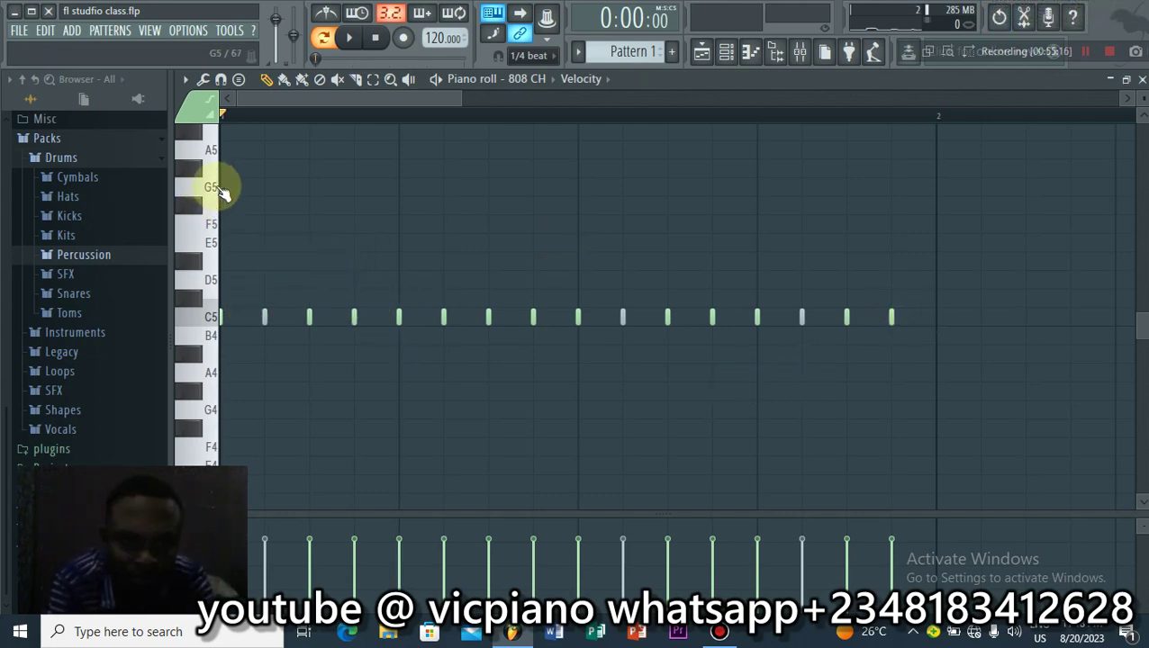
Step: Select all the C5 notes, move them down to F4, and audition the lower pitch
scroll(201, 270, down, 5)
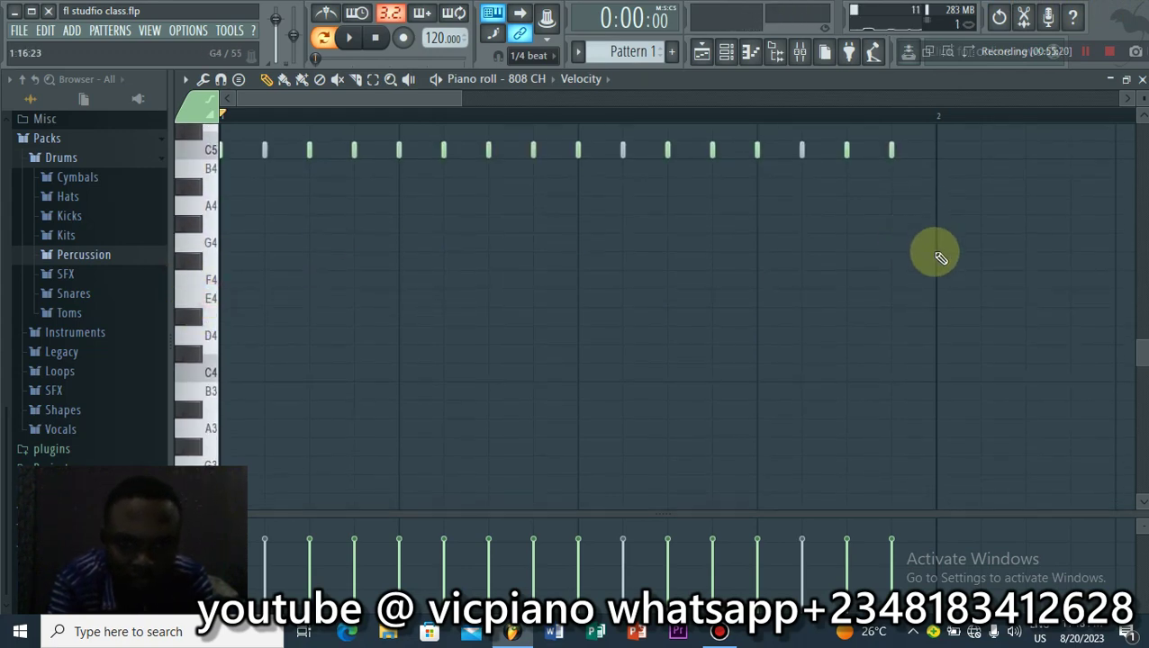
scroll(530, 103, up, 3)
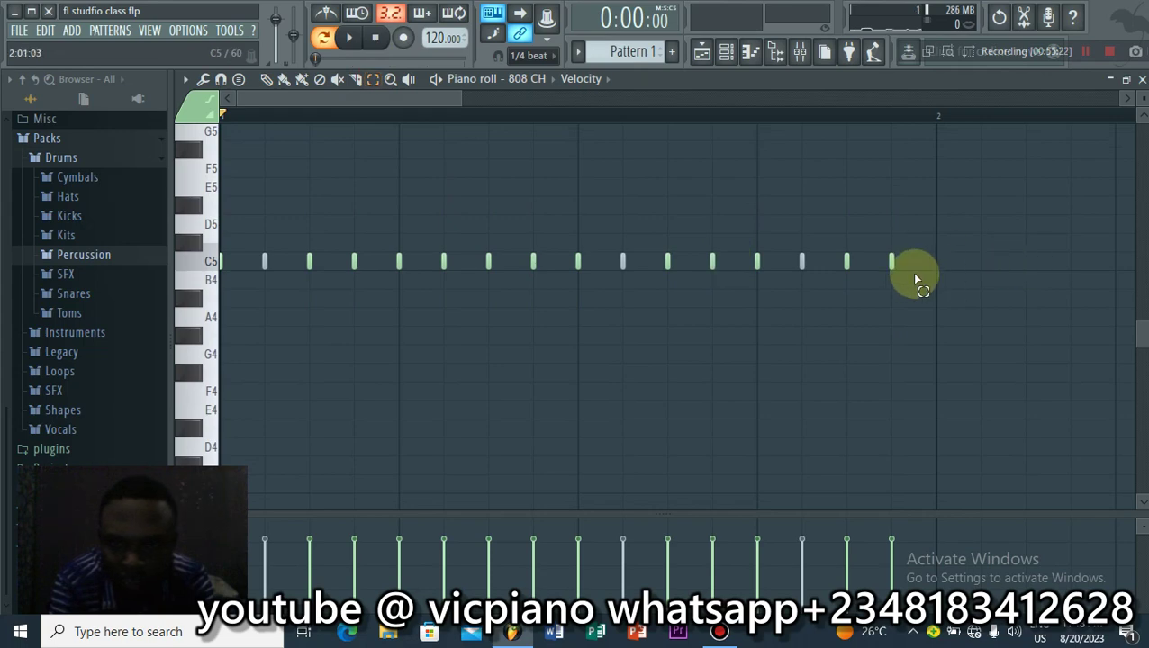
drag(916, 252, 263, 261)
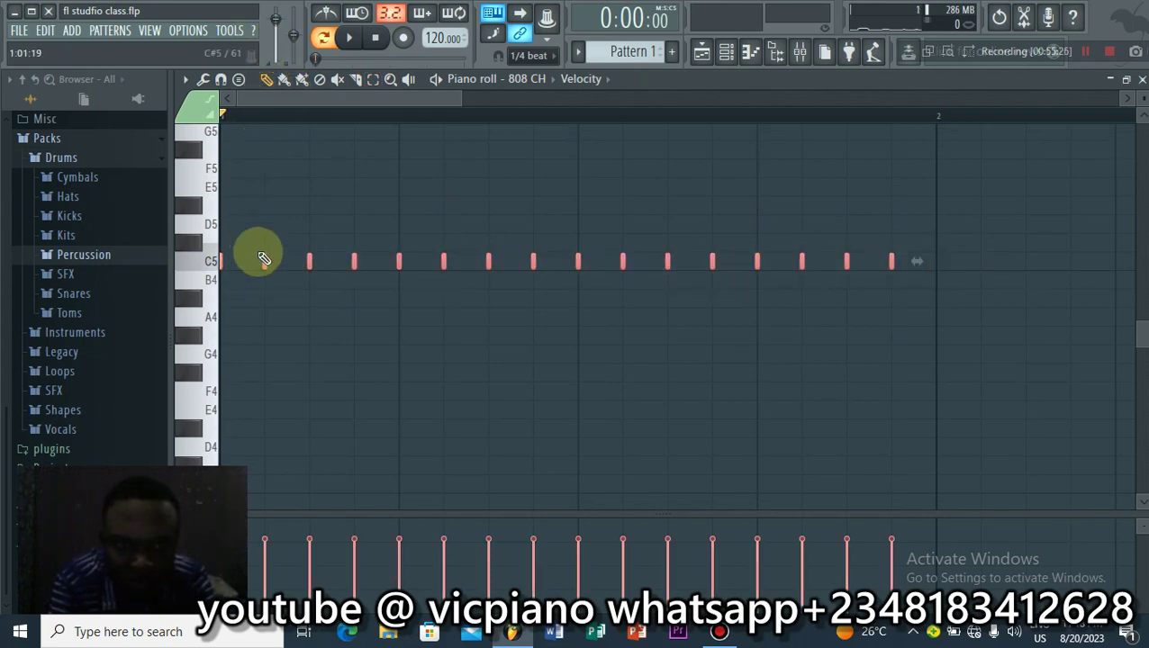
drag(263, 261, 257, 408)
key(space)
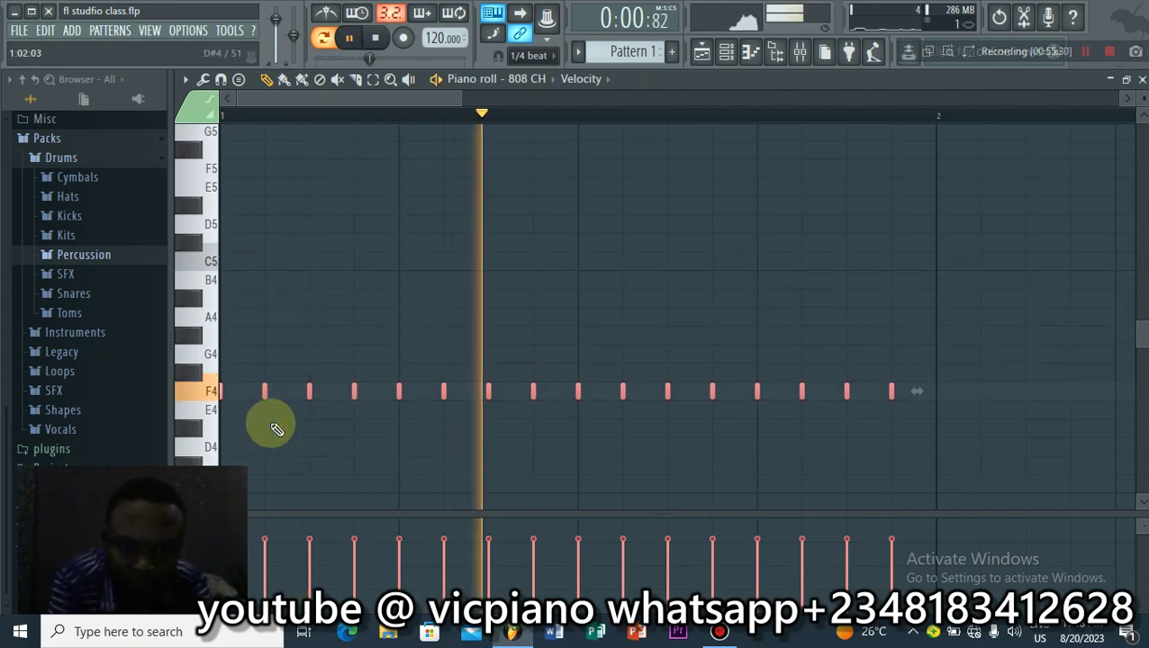
key(space)
Step: Move the selected notes down to C4, audition them, and return them to F4
drag(264, 389, 265, 486)
key(space)
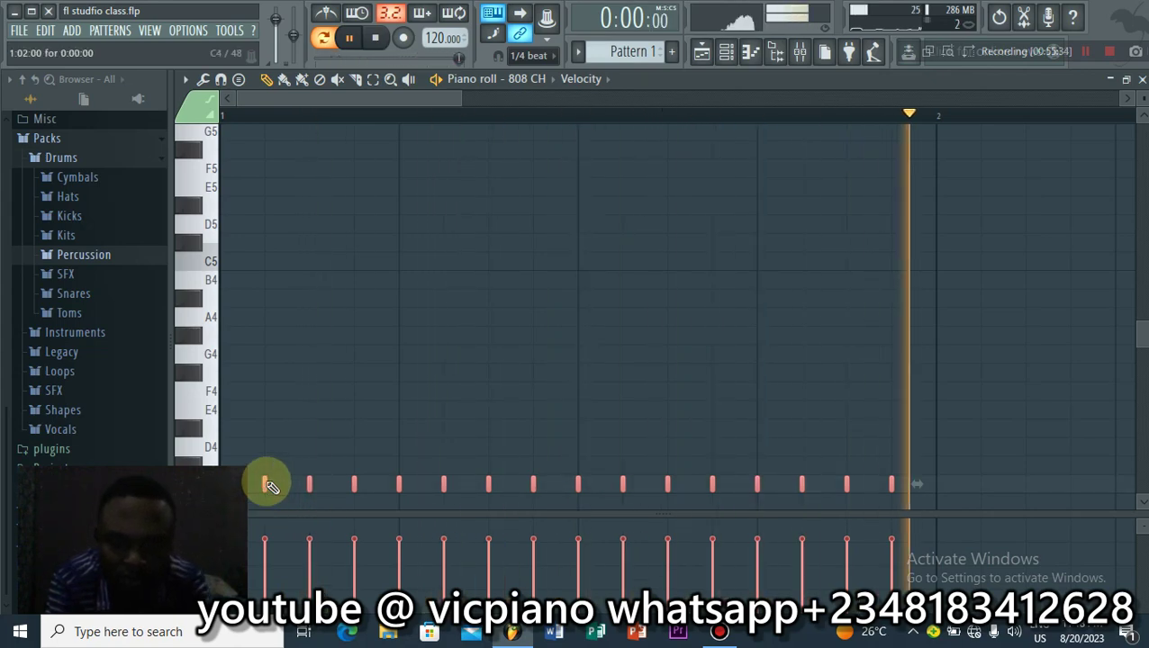
drag(264, 480, 264, 391)
key(space)
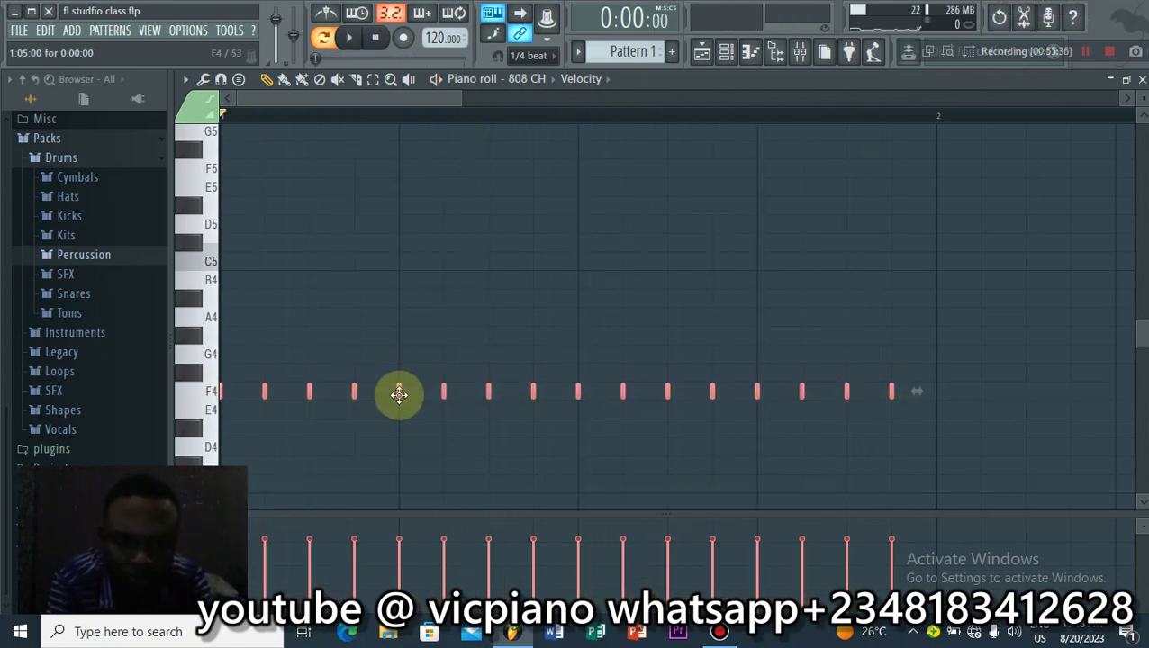
Step: Audition the F4 pattern, test it with the fourth note deleted, and undo the deletion
key(space)
key(space)
key(space)
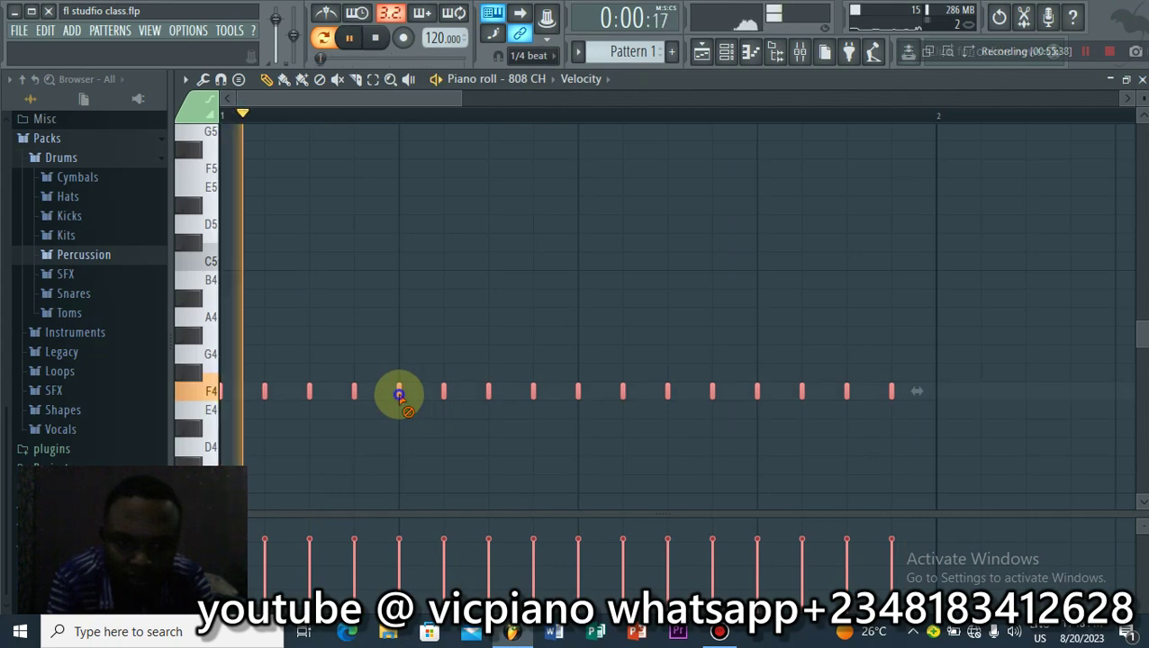
key(space)
click(399, 391)
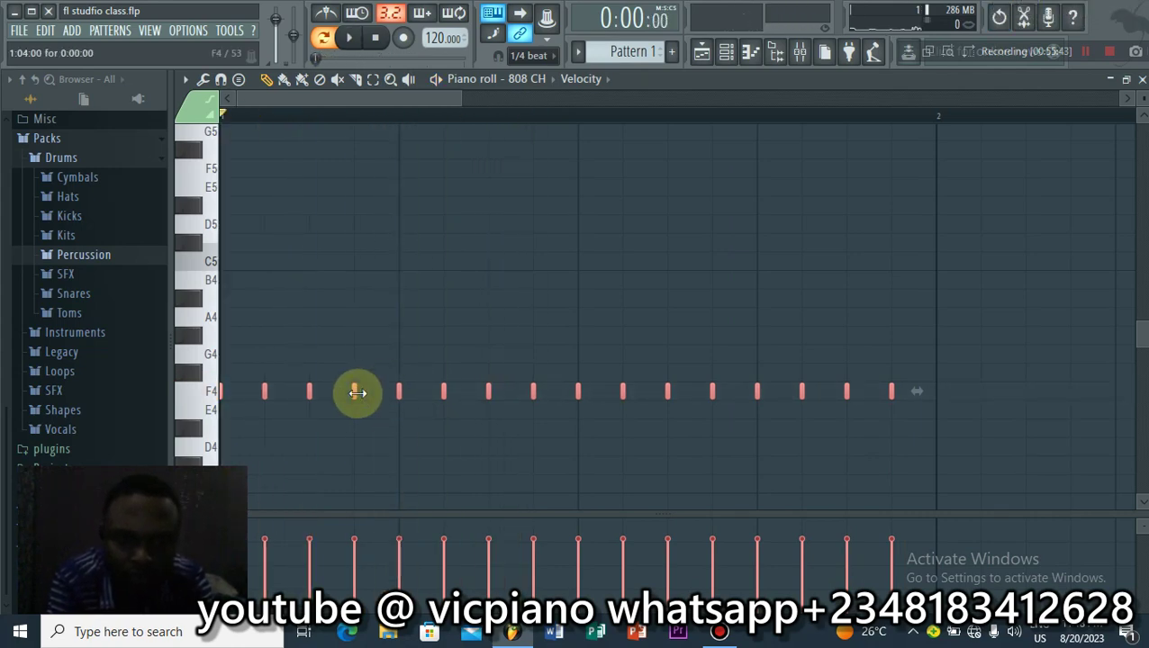
right_click(354, 391)
key(space)
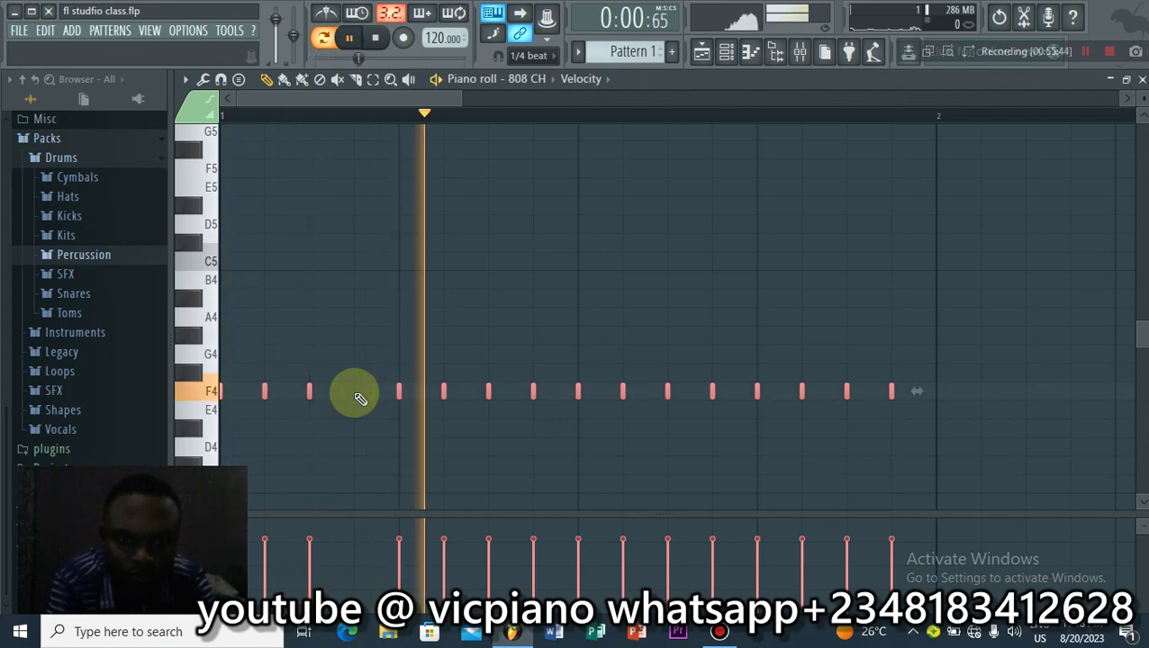
key(space)
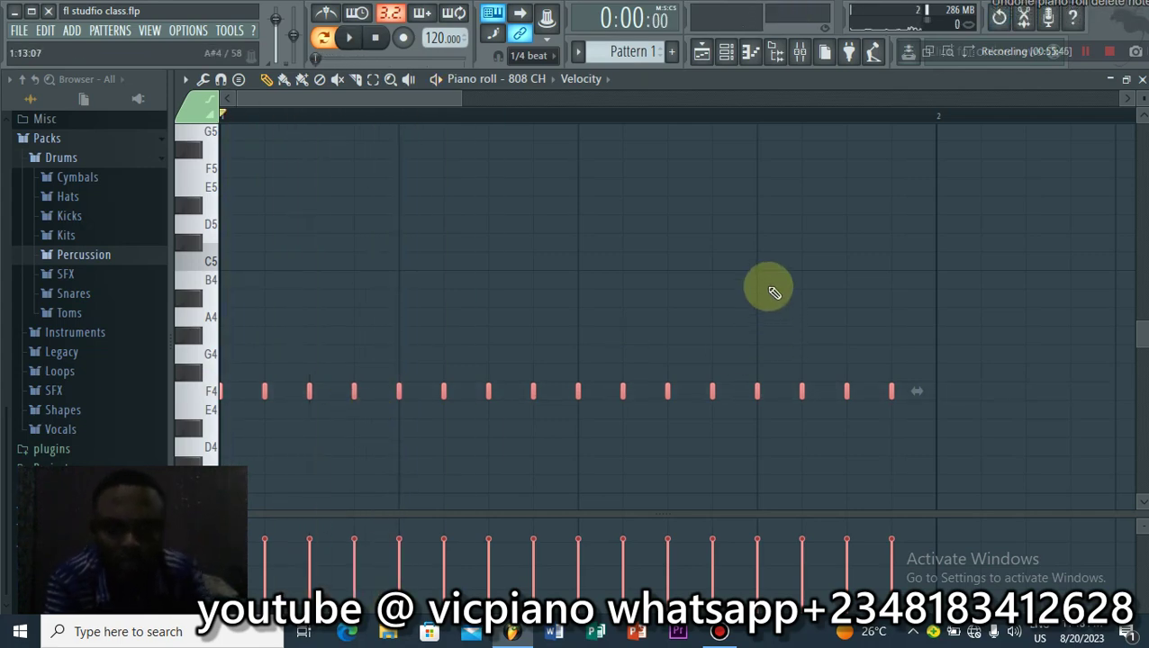
drag(895, 390, 956, 397)
key(ctrl+z)
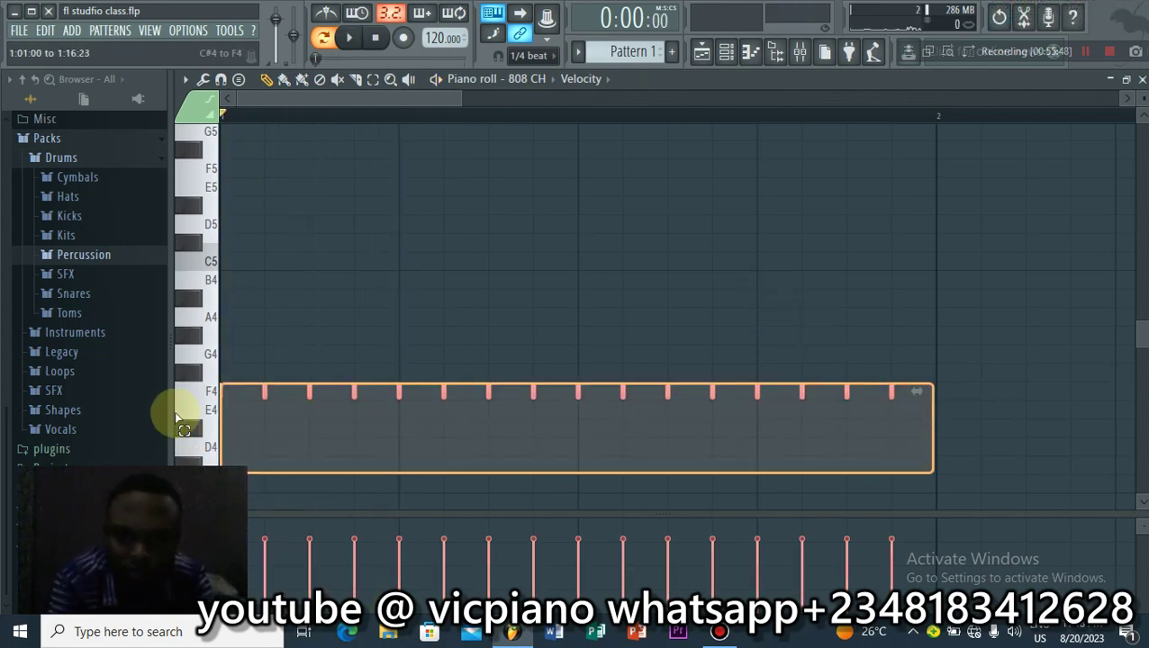
Step: Move all the selected notes back up to C5, audition them, and clear the selection
drag(307, 393, 289, 258)
key(space)
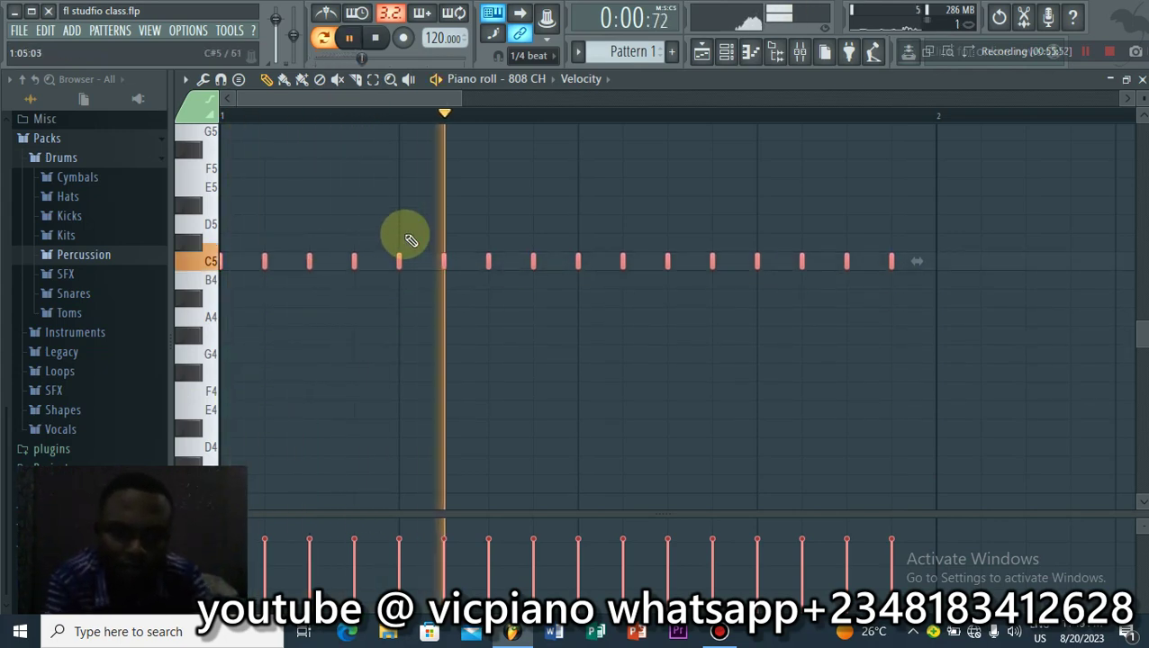
key(space)
click(409, 248)
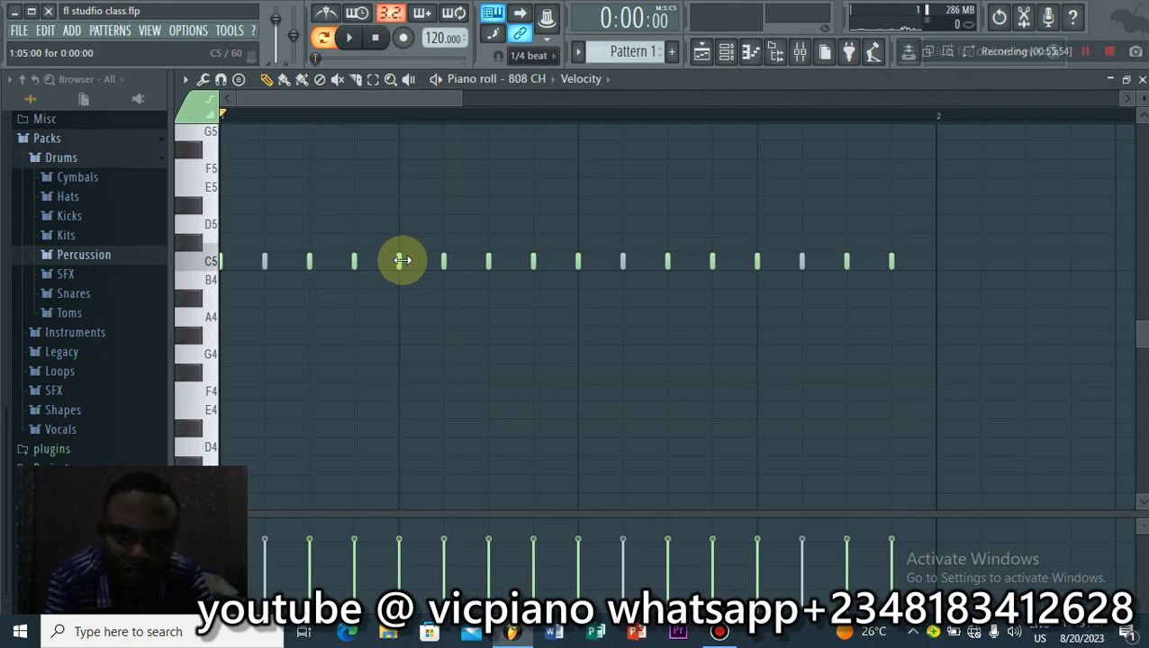
Step: Audition the full C5 row, delete its sixth note, and play the pattern again
key(space)
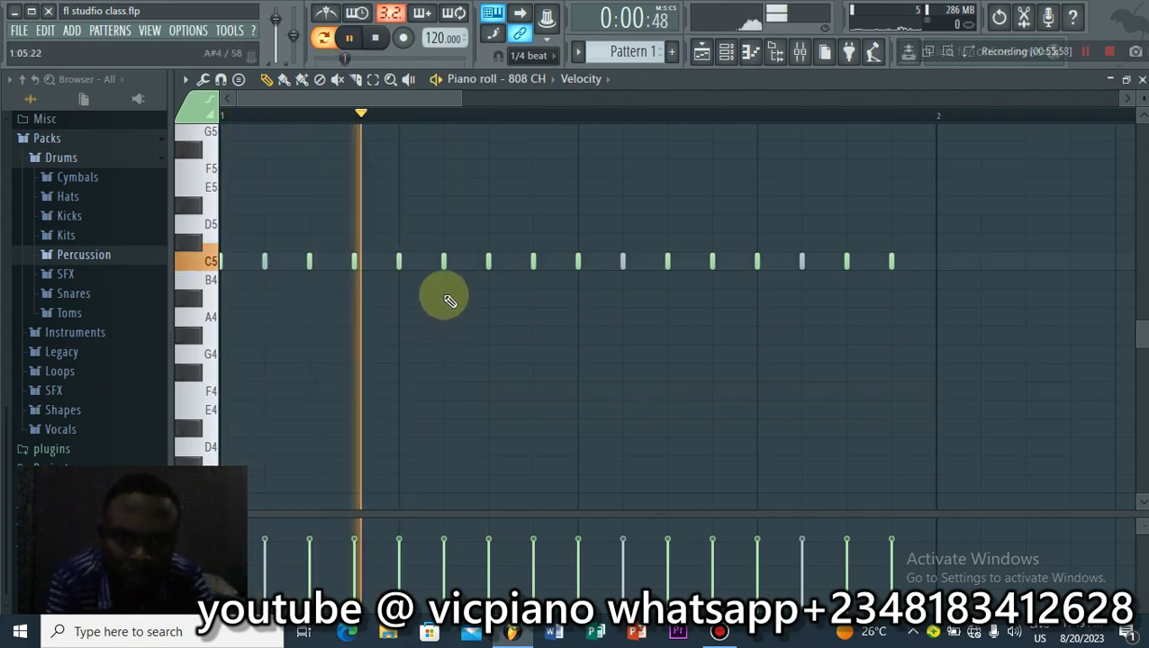
key(space)
key(space)
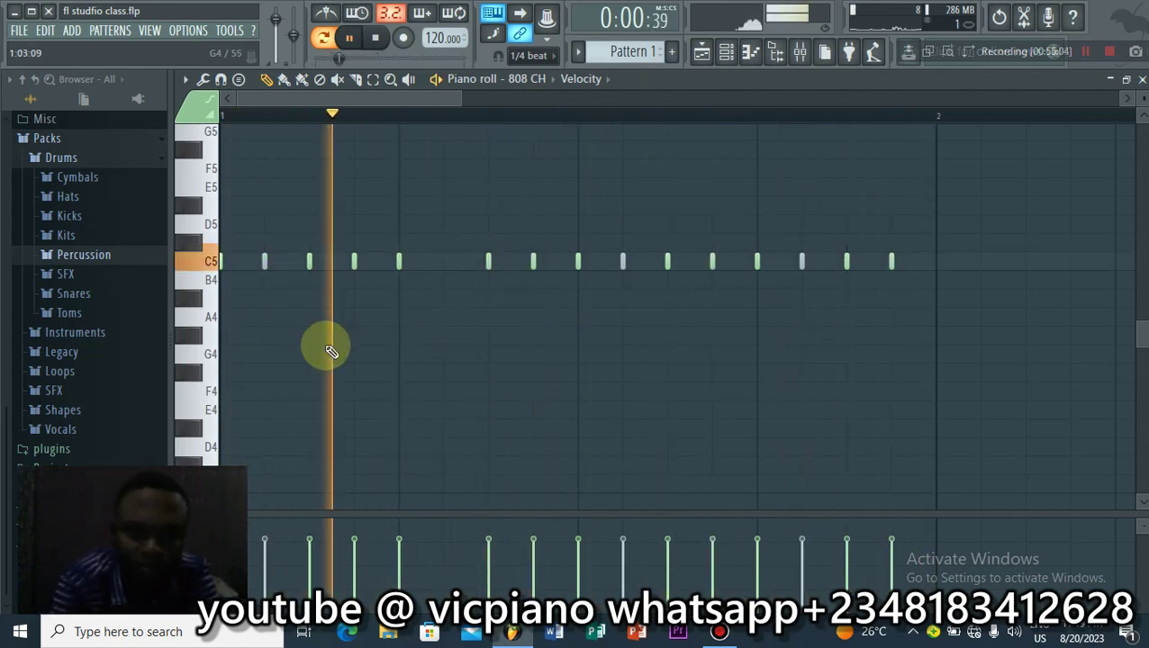
Step: Try the 1/4 step snap setting in the Piano roll, then switch the snap back to 1/4 beat
scroll(326, 342, up, 2)
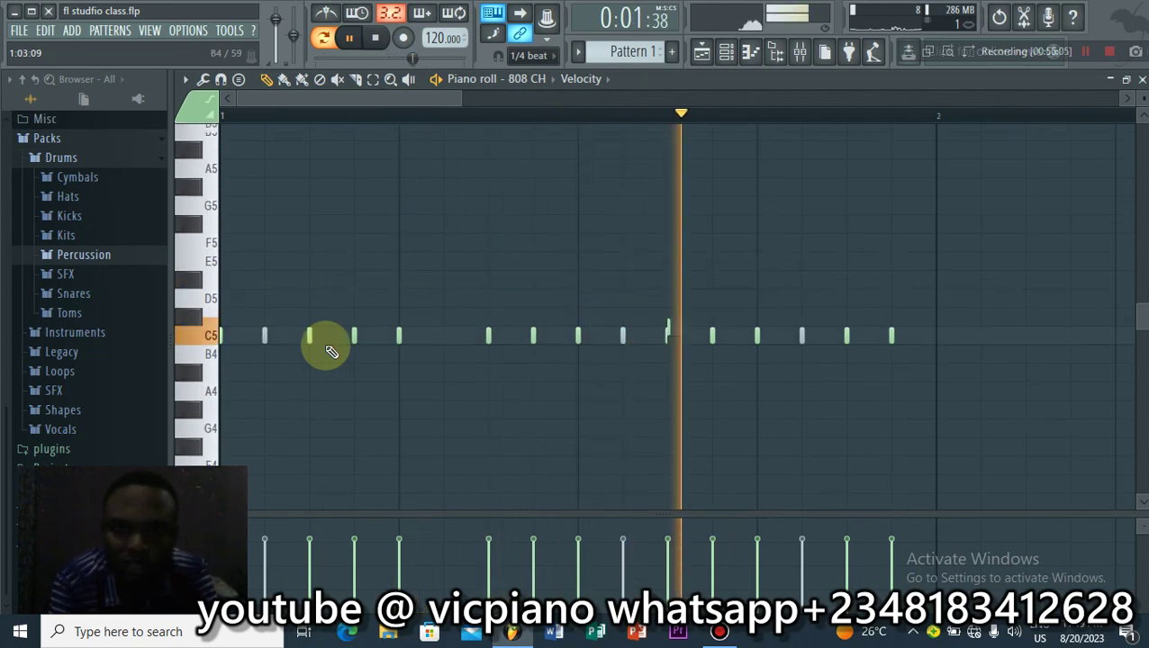
click(528, 55)
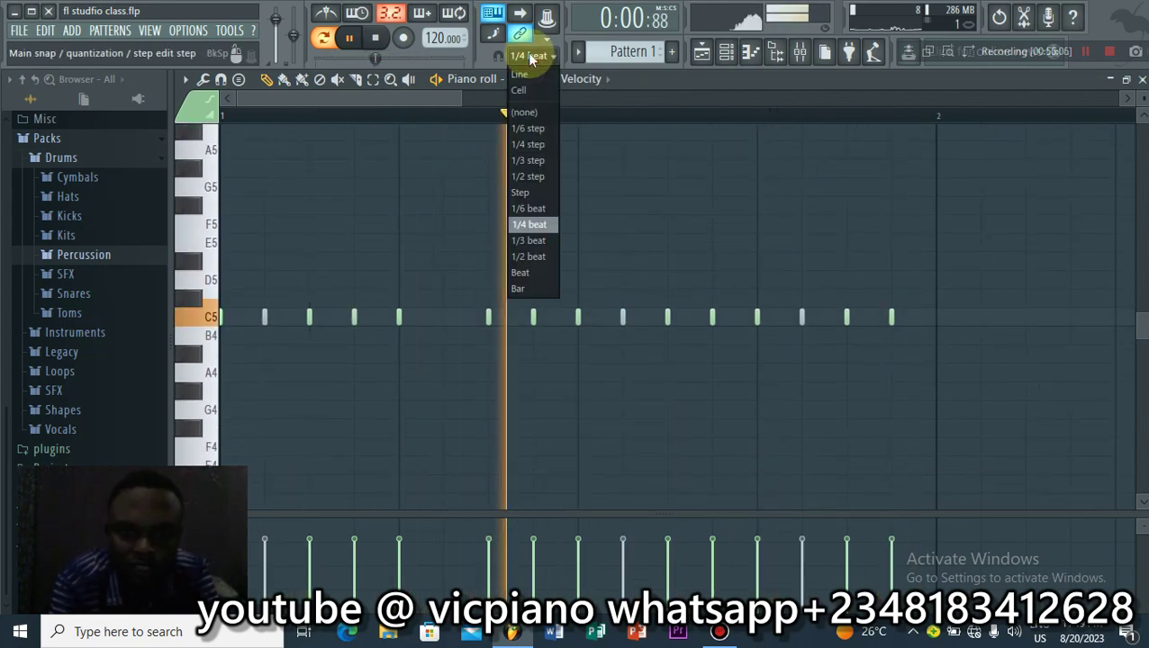
click(525, 146)
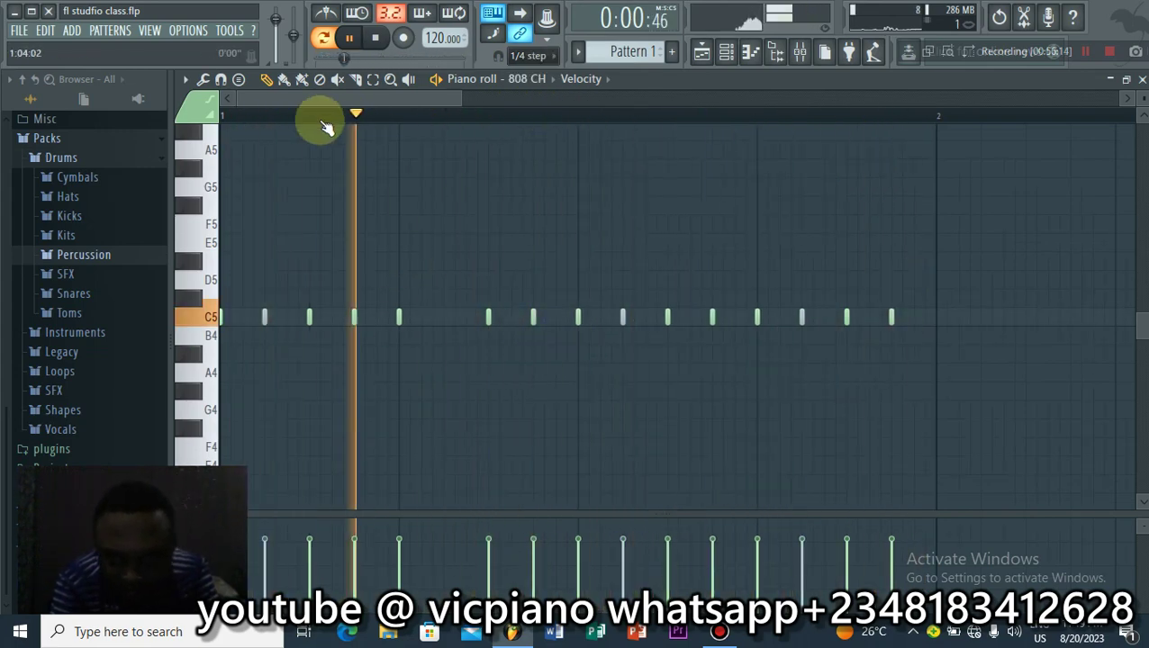
click(524, 56)
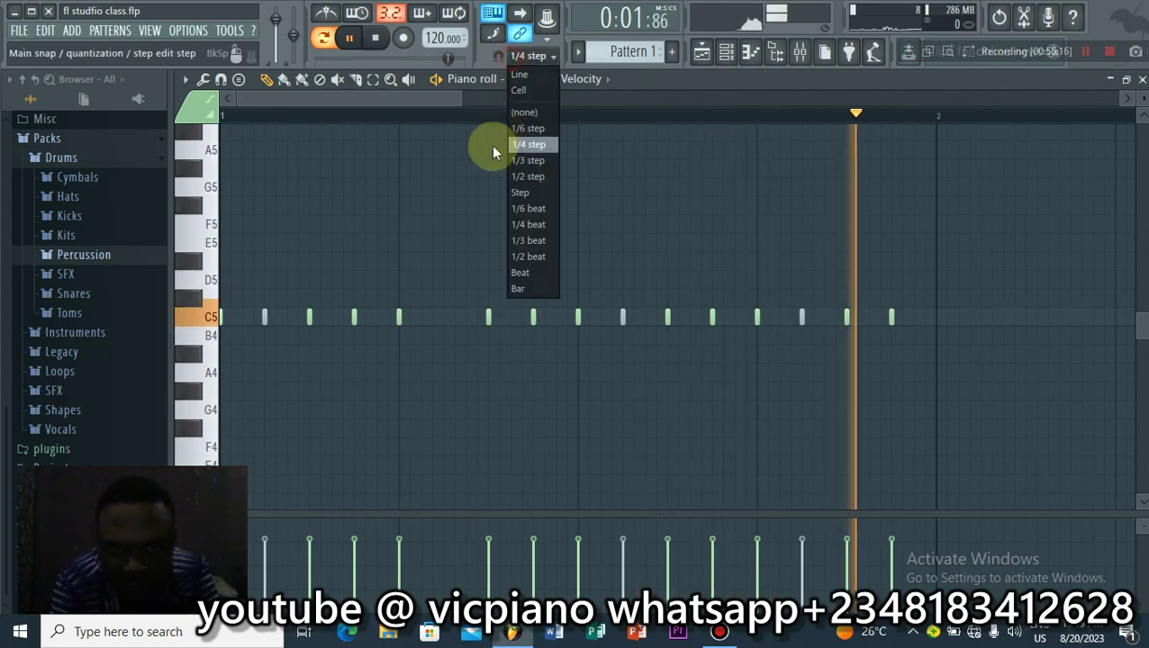
click(528, 224)
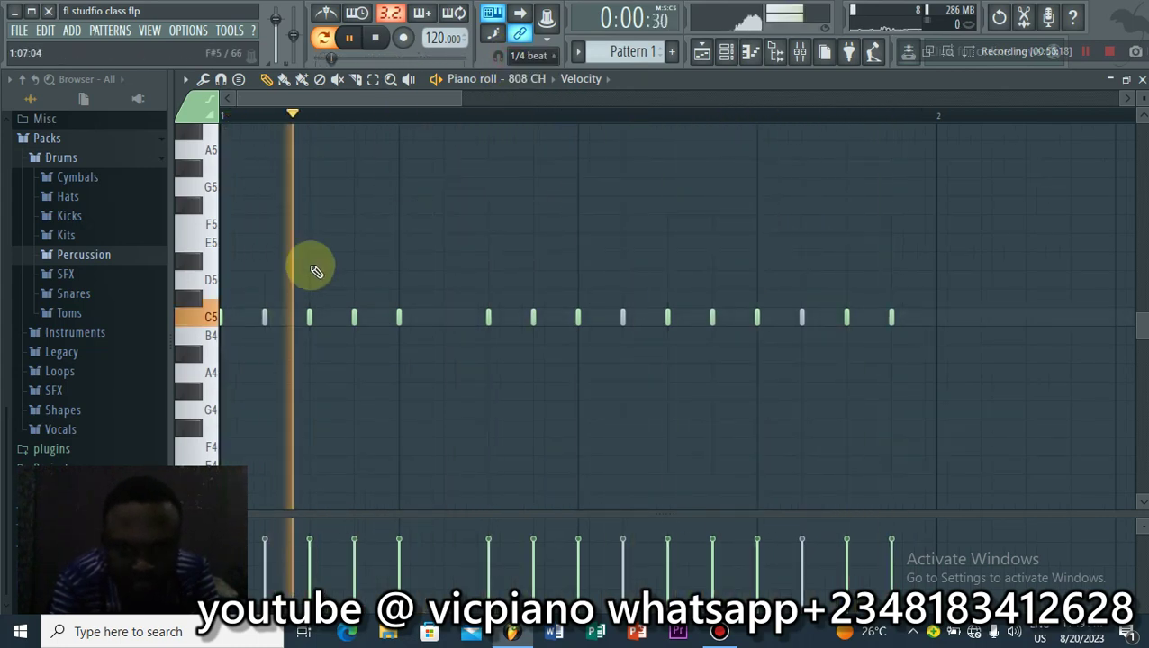
Step: Set the snap to 1/4 step and add a fast roll of three C5 notes between the second and third hi-hat hits
click(531, 56)
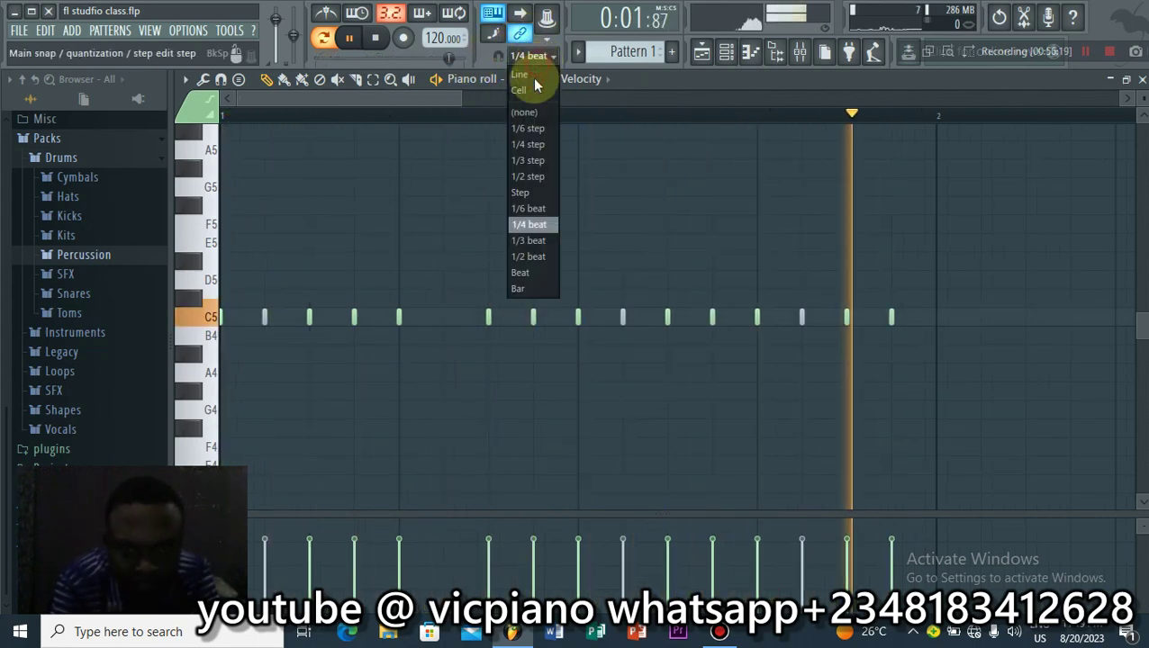
click(517, 146)
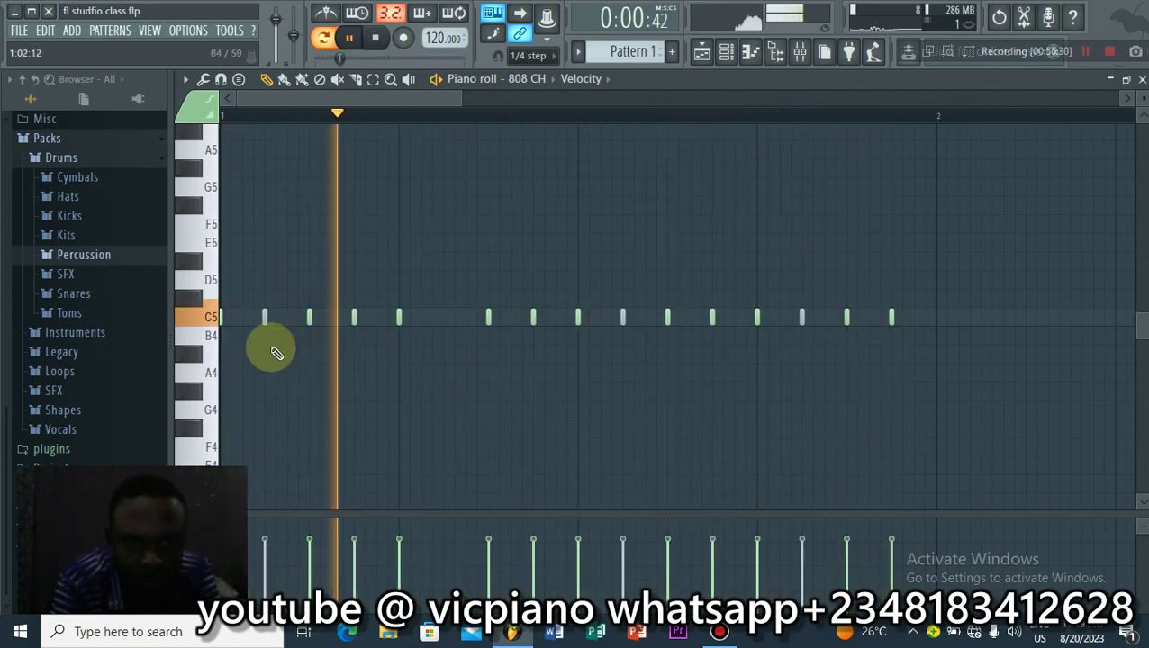
click(275, 317)
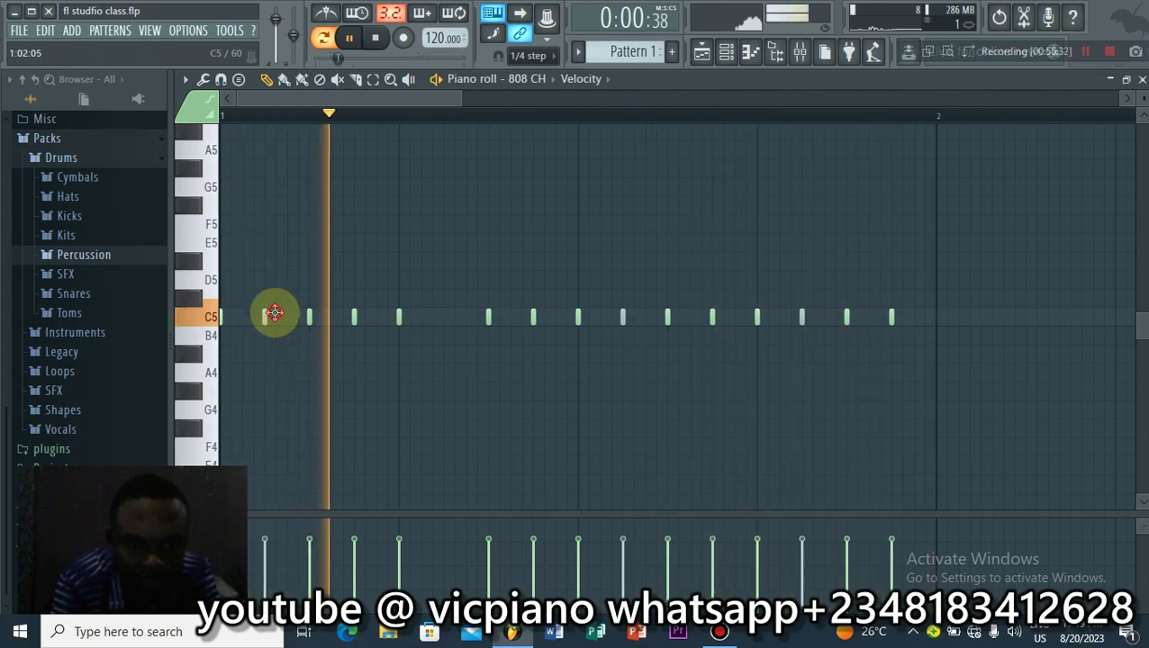
click(287, 316)
click(298, 317)
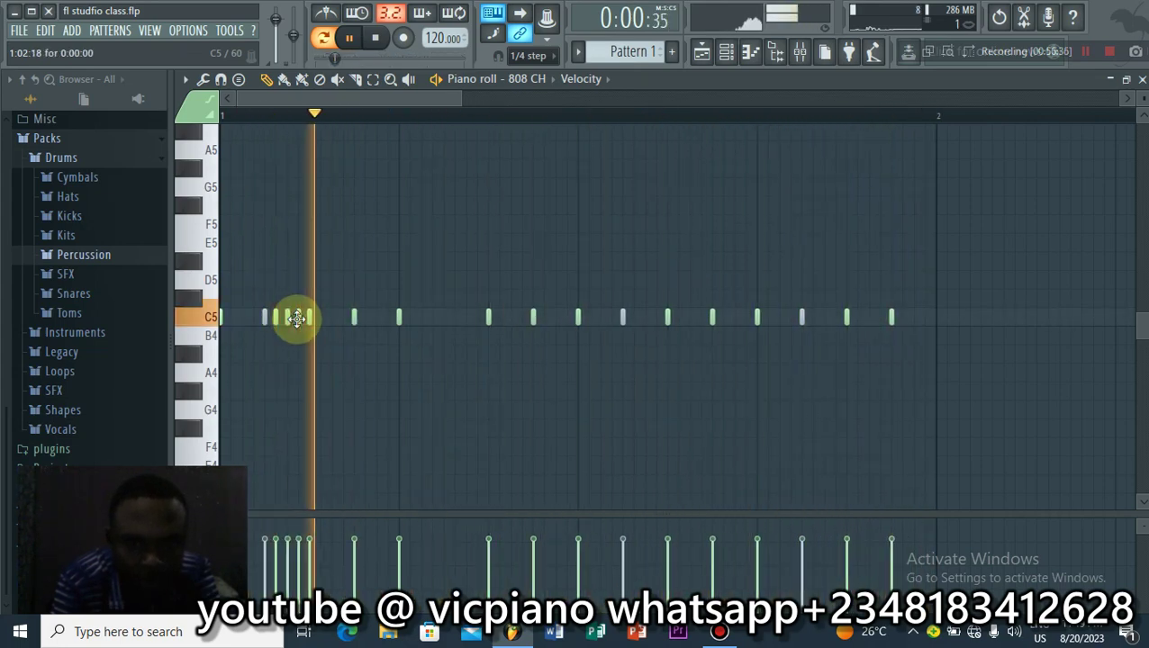
Step: Fill the gap at the sixth step with a C5 note, add two fast notes after the eighth hit, and stop playback
click(444, 317)
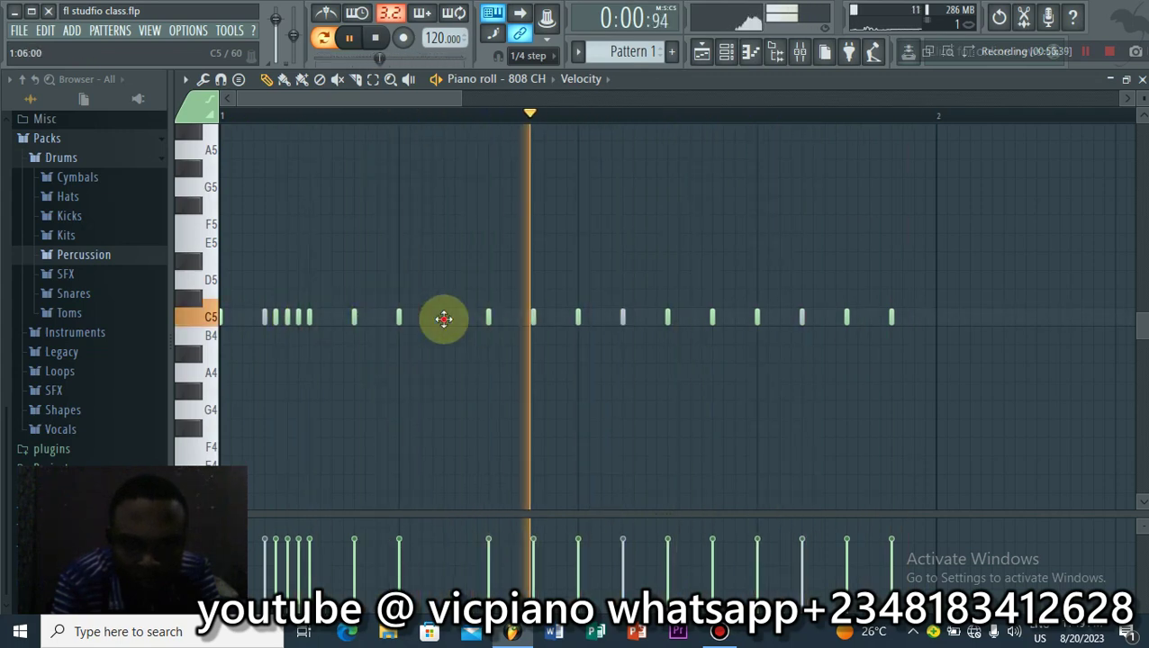
click(547, 317)
click(556, 317)
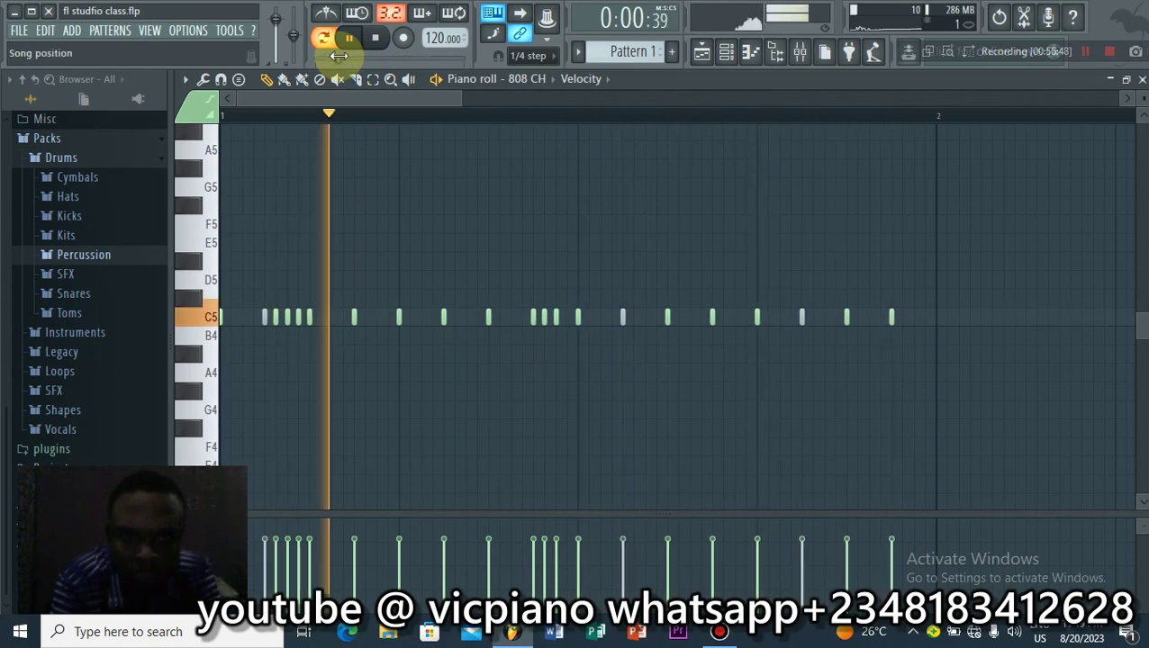
key(space)
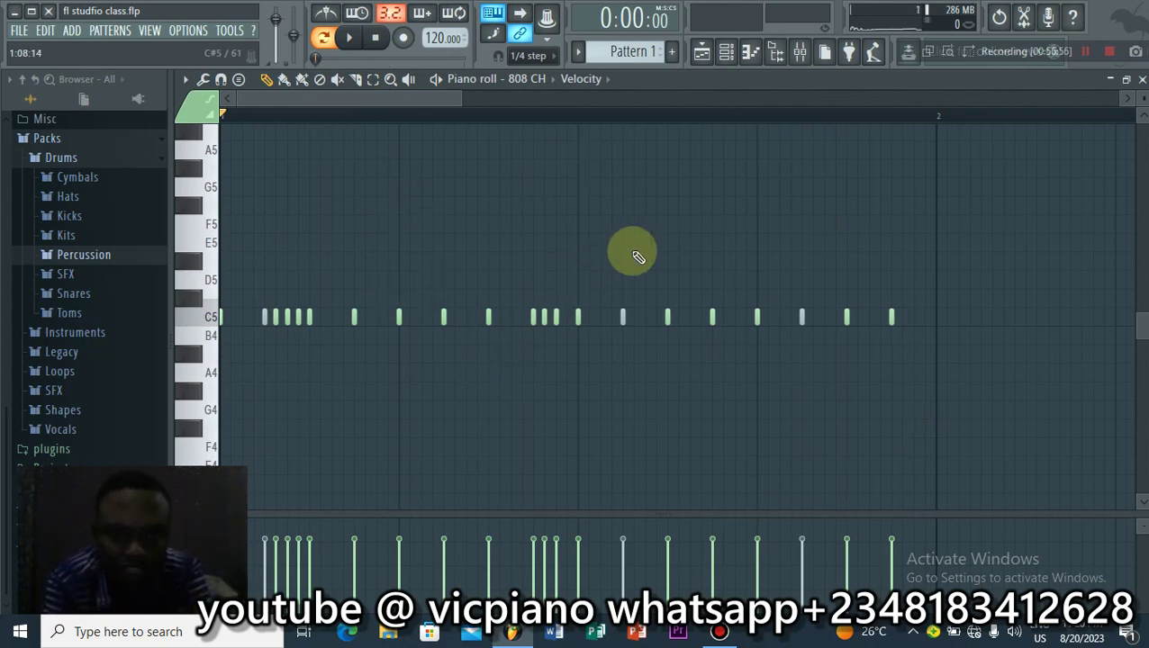
Step: Return to the Channel rack, enable the 707 Kick, 909 Clap and FPC Rim channels, and audition the full pattern
click(702, 52)
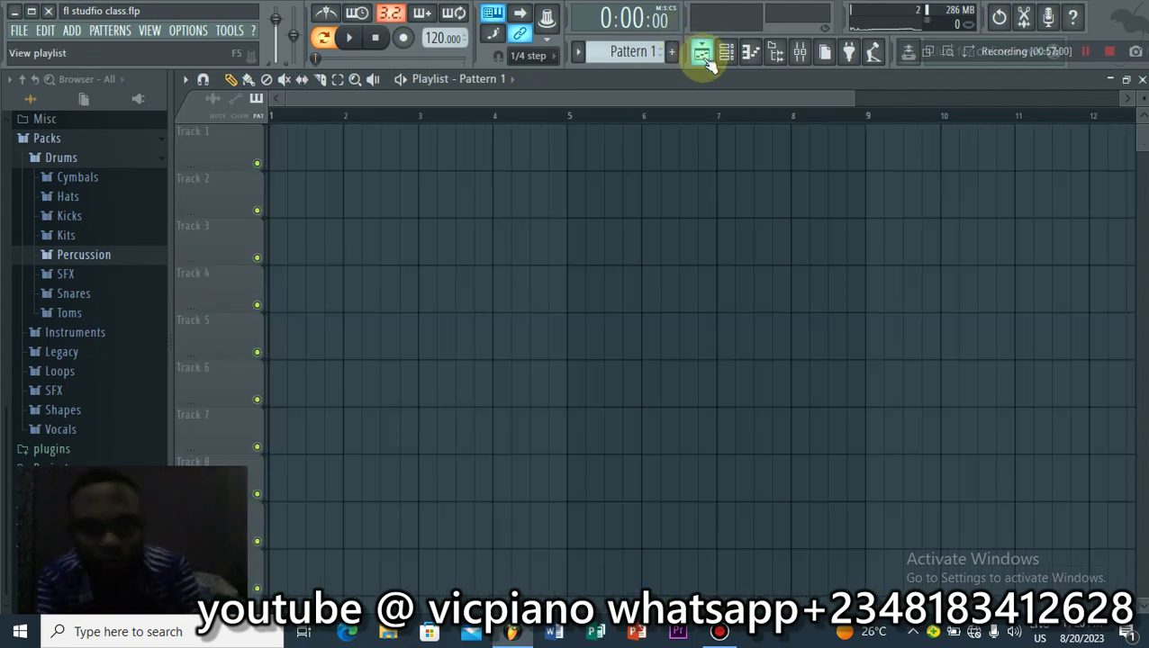
click(1140, 79)
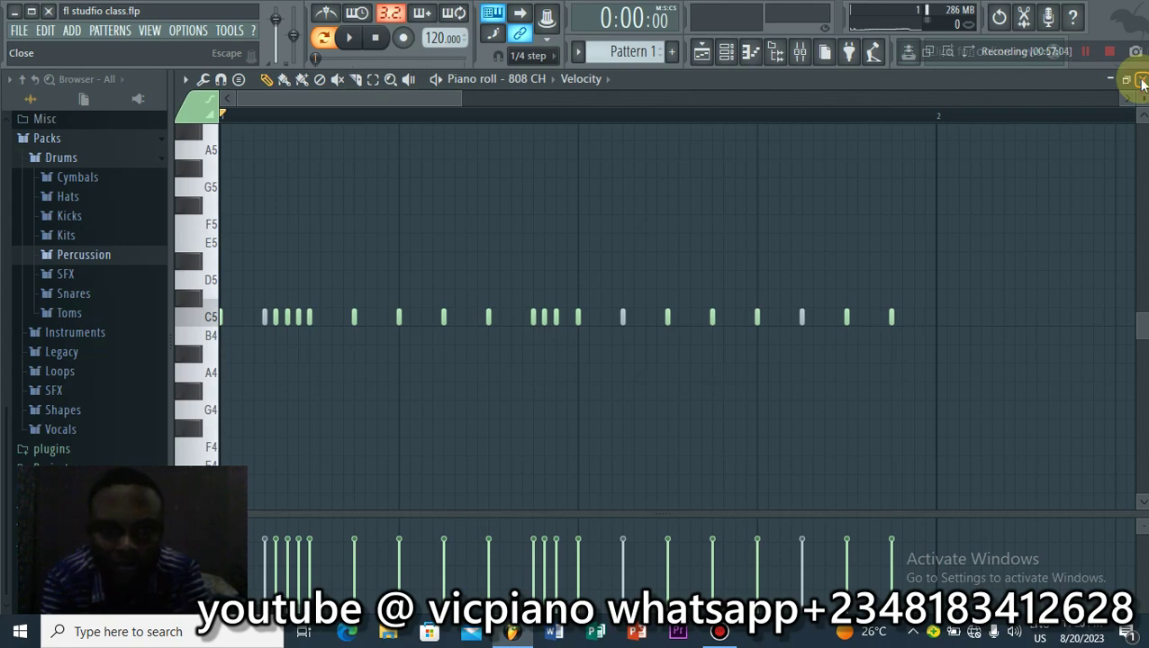
click(1140, 81)
click(738, 256)
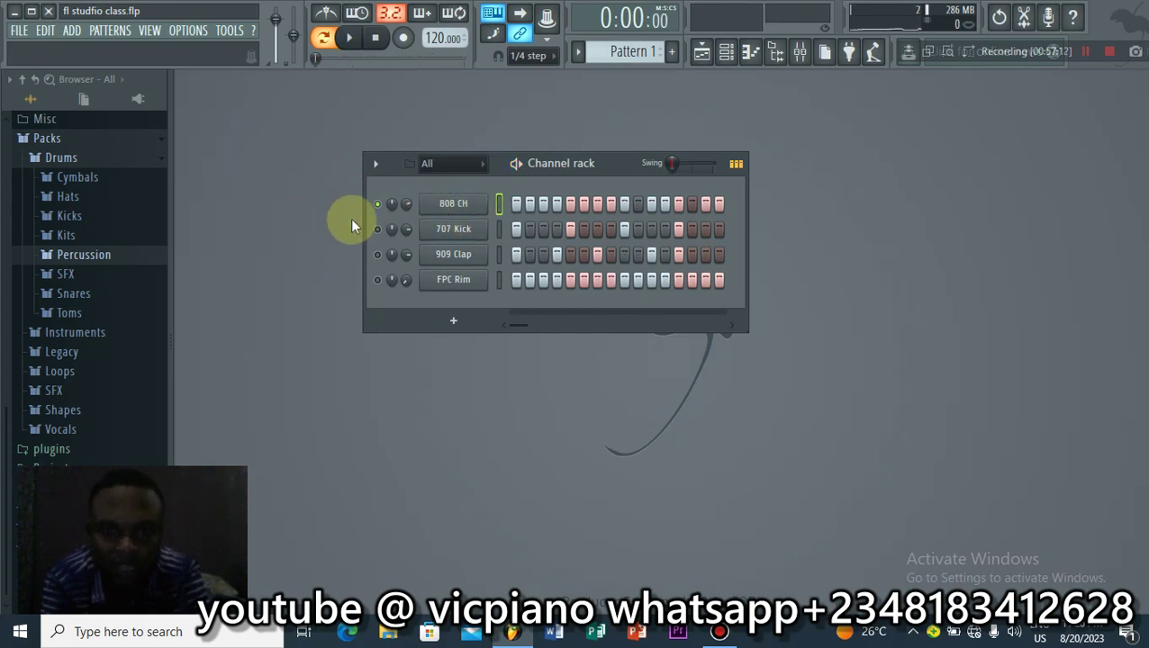
drag(376, 229, 379, 279)
key(space)
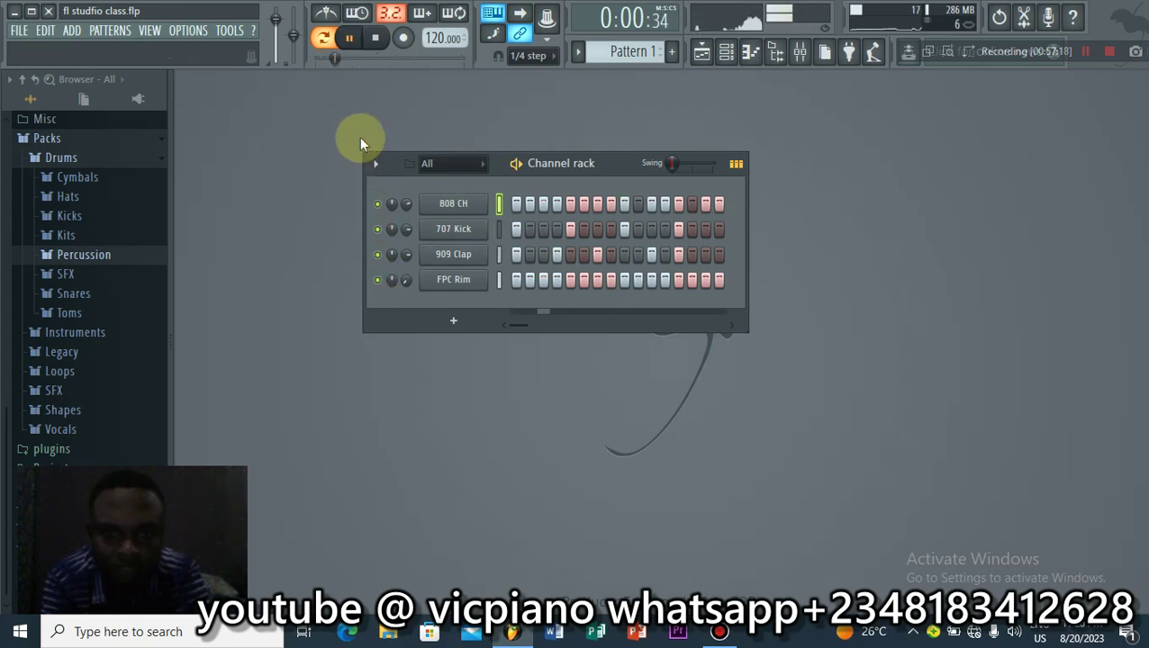
key(space)
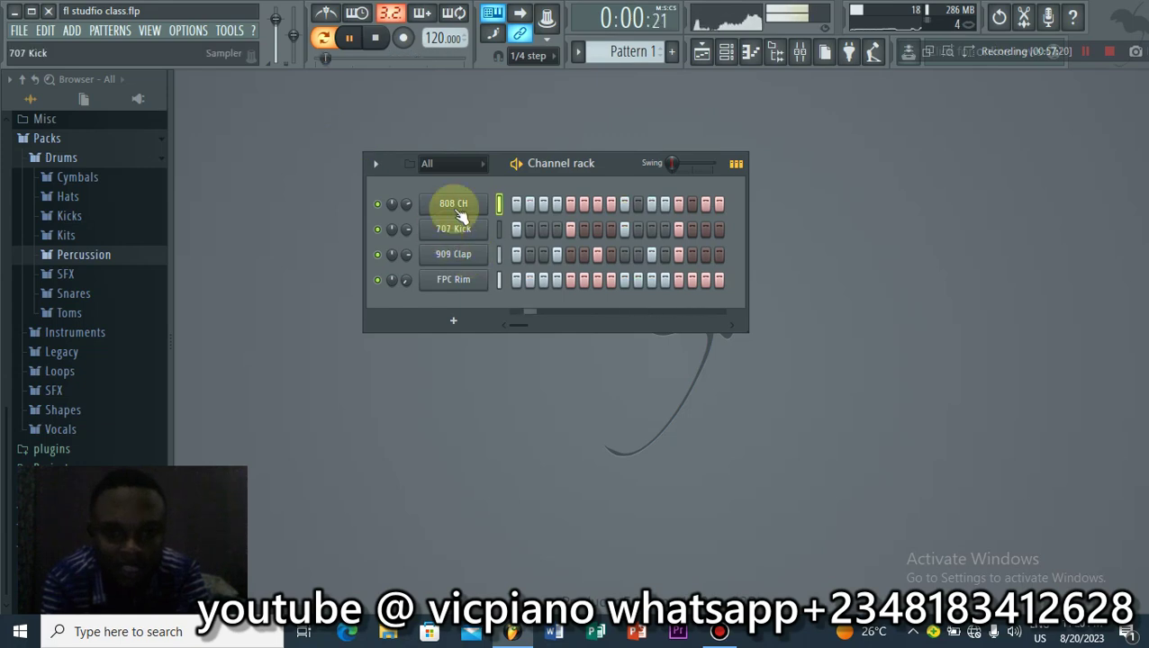
Step: Reopen the 808 CH Piano roll and delete the first fast roll together with the second hit
click(702, 54)
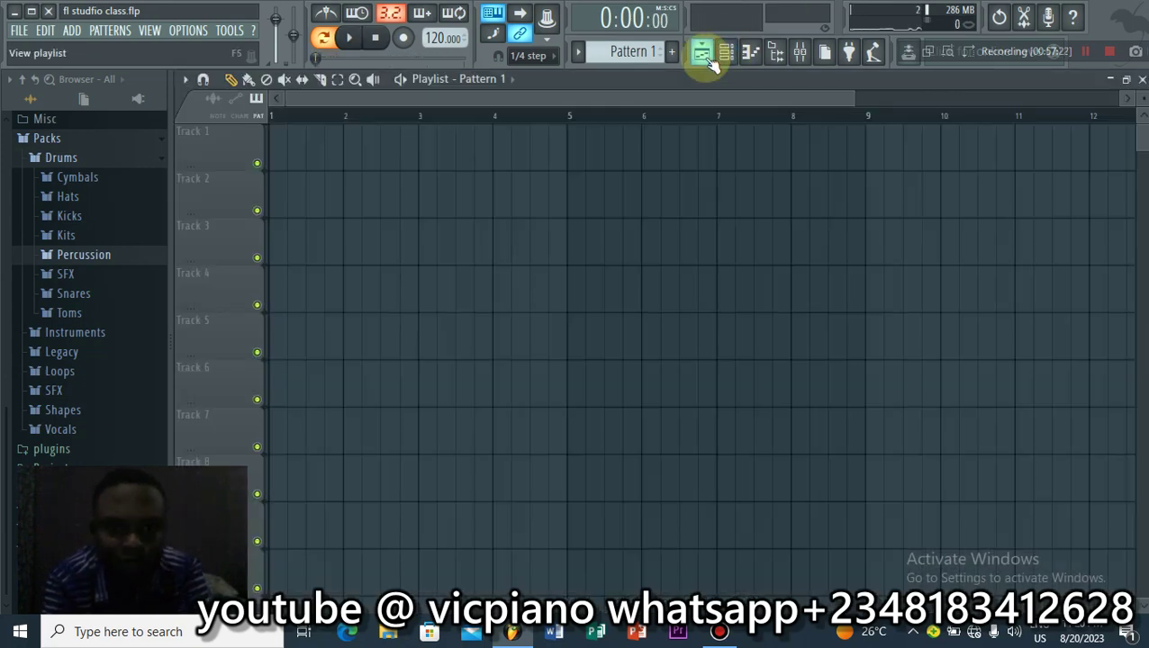
click(703, 55)
right_click(487, 198)
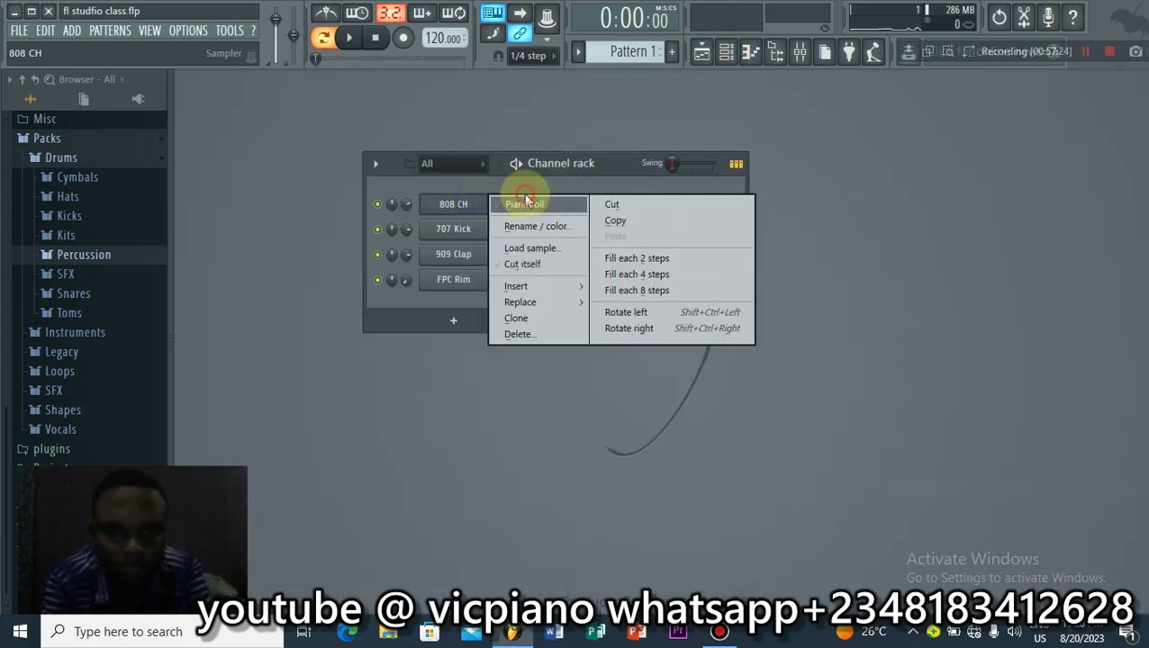
click(528, 207)
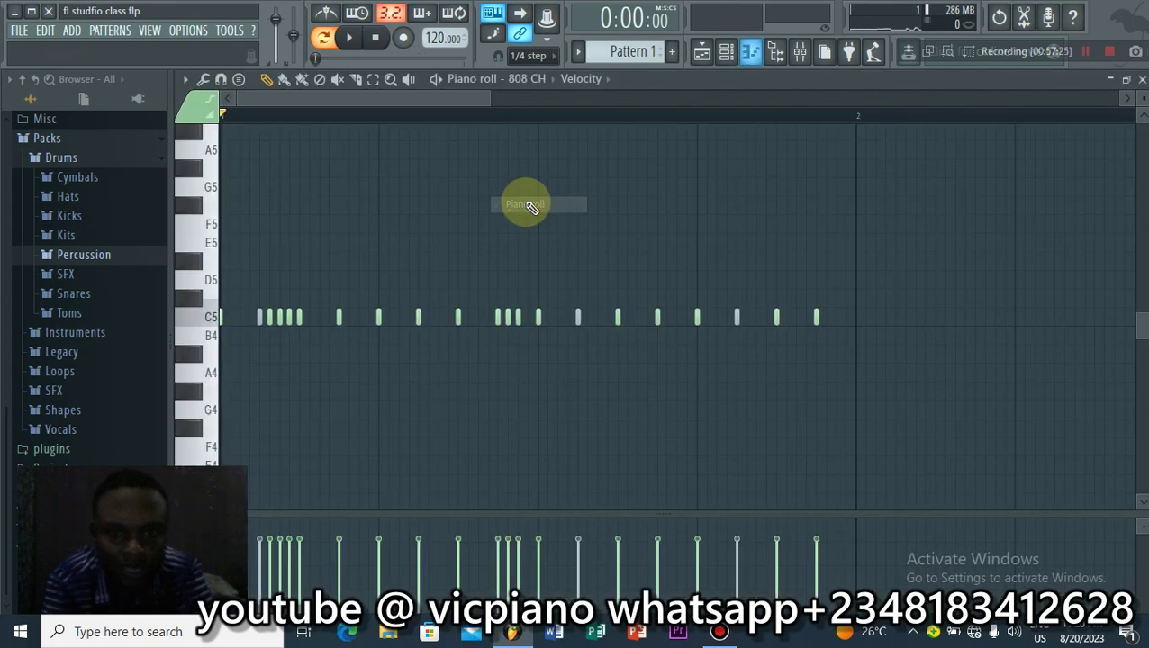
right_click(280, 328)
right_click(270, 329)
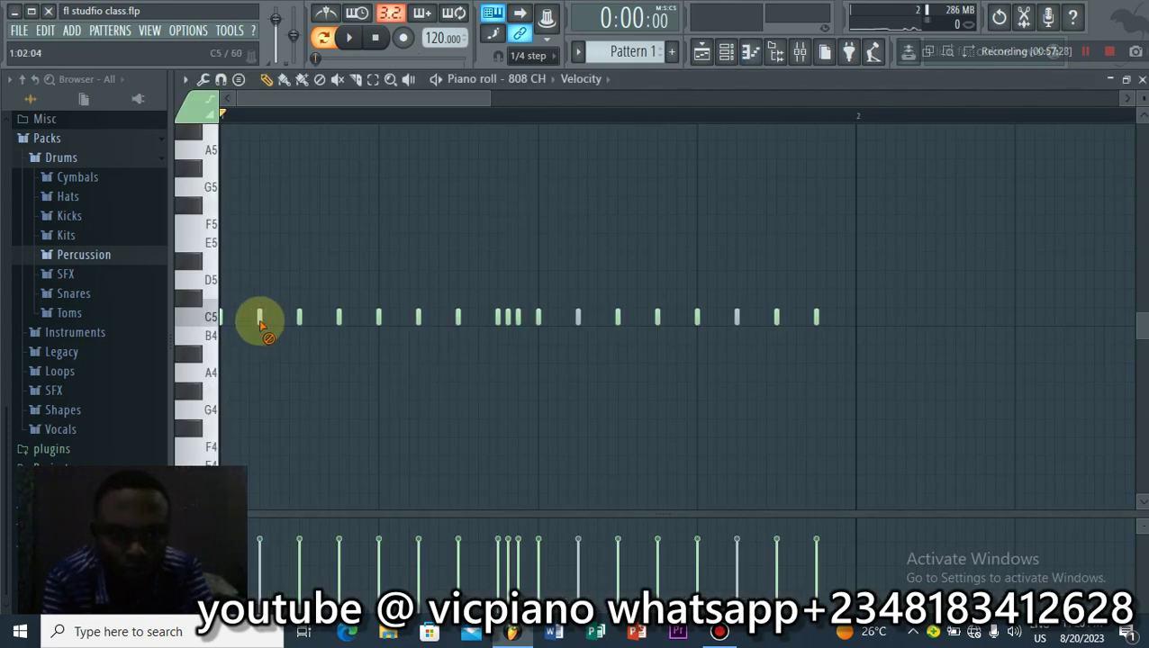
Step: Delete the second fast roll together with the eighth hit, and audition the 808 CH row
right_click(508, 321)
right_click(497, 321)
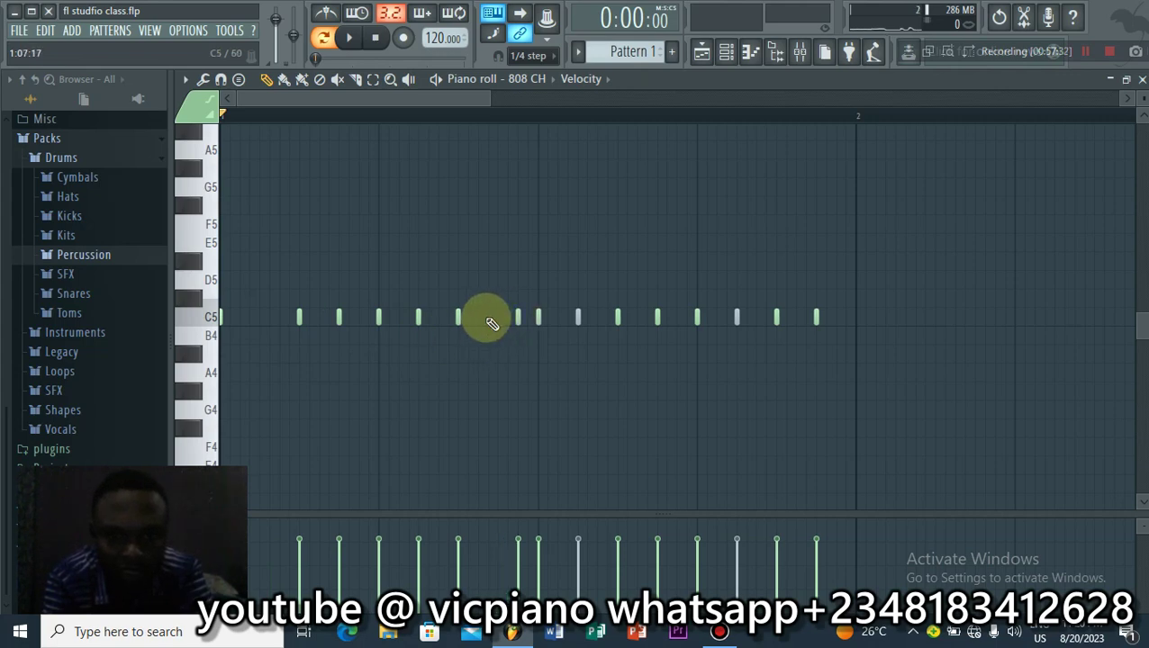
key(space)
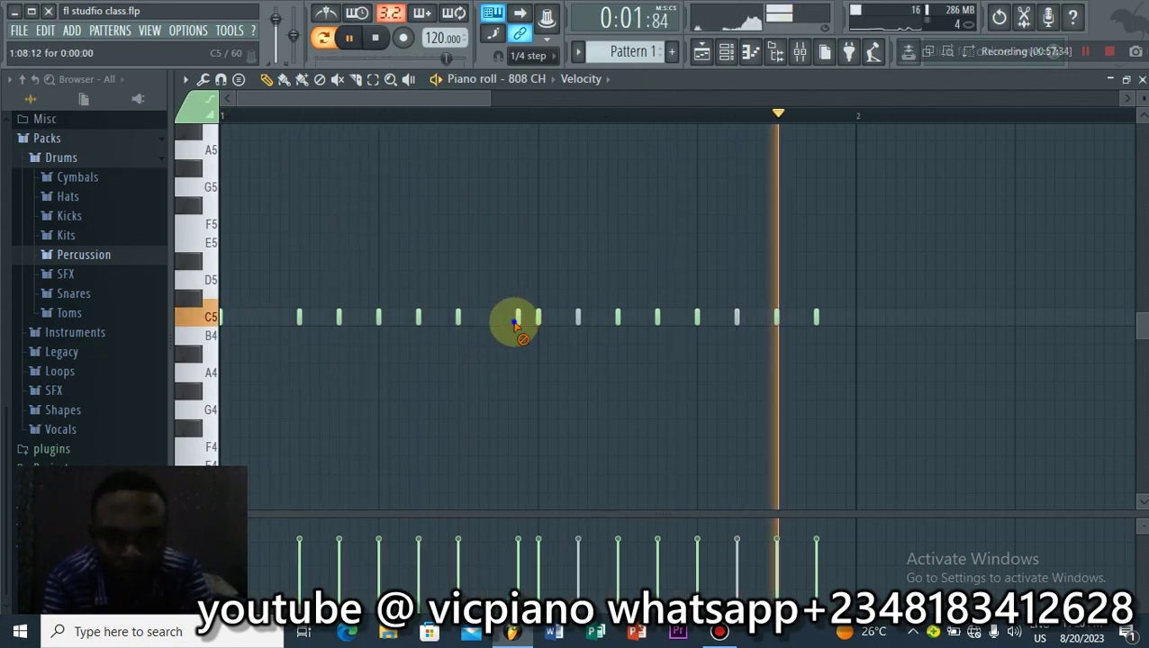
right_click(517, 321)
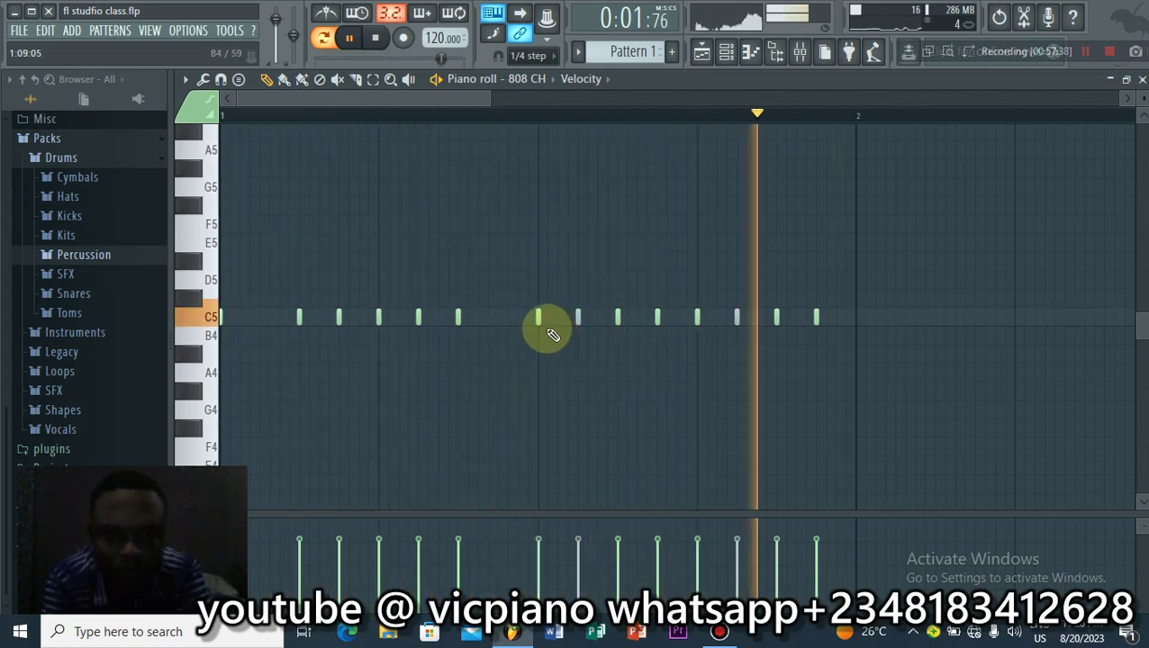
key(space)
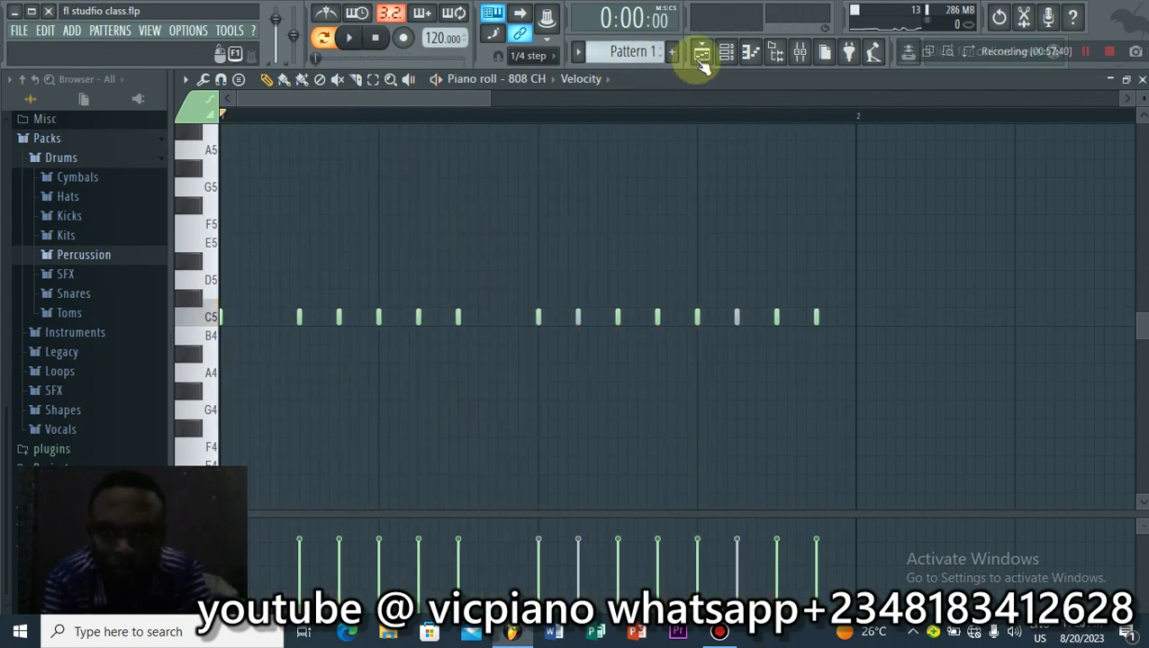
Step: Reopen the saved project fl studfio class.flp without keeping the changes, and audition its pattern
click(699, 52)
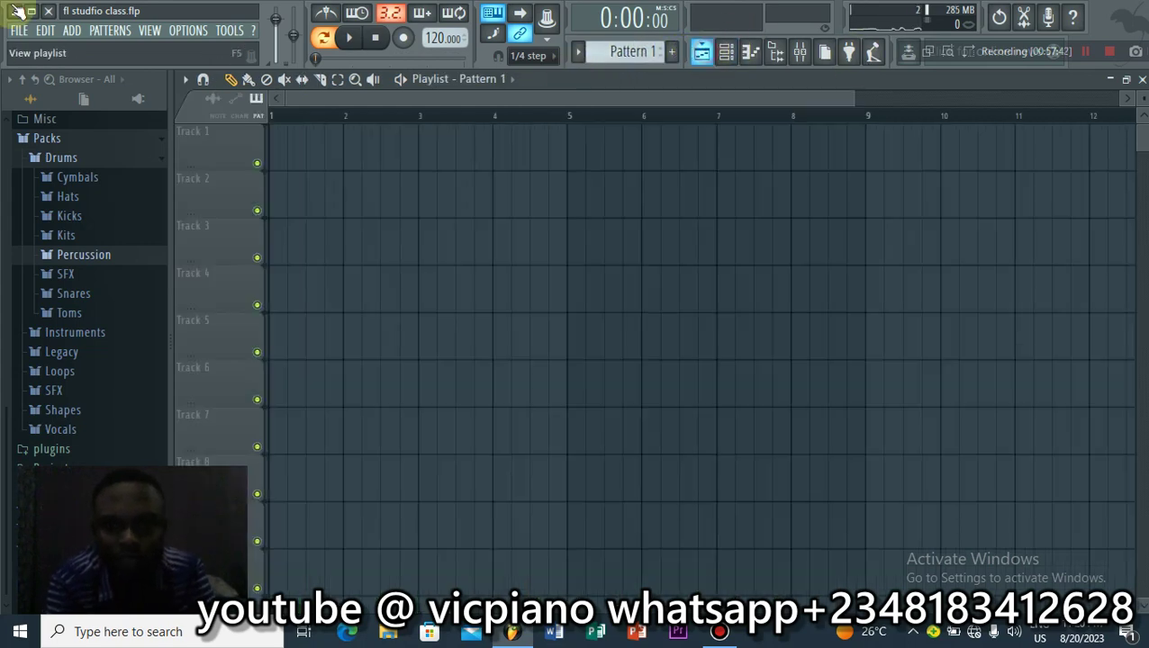
key(F5)
click(18, 29)
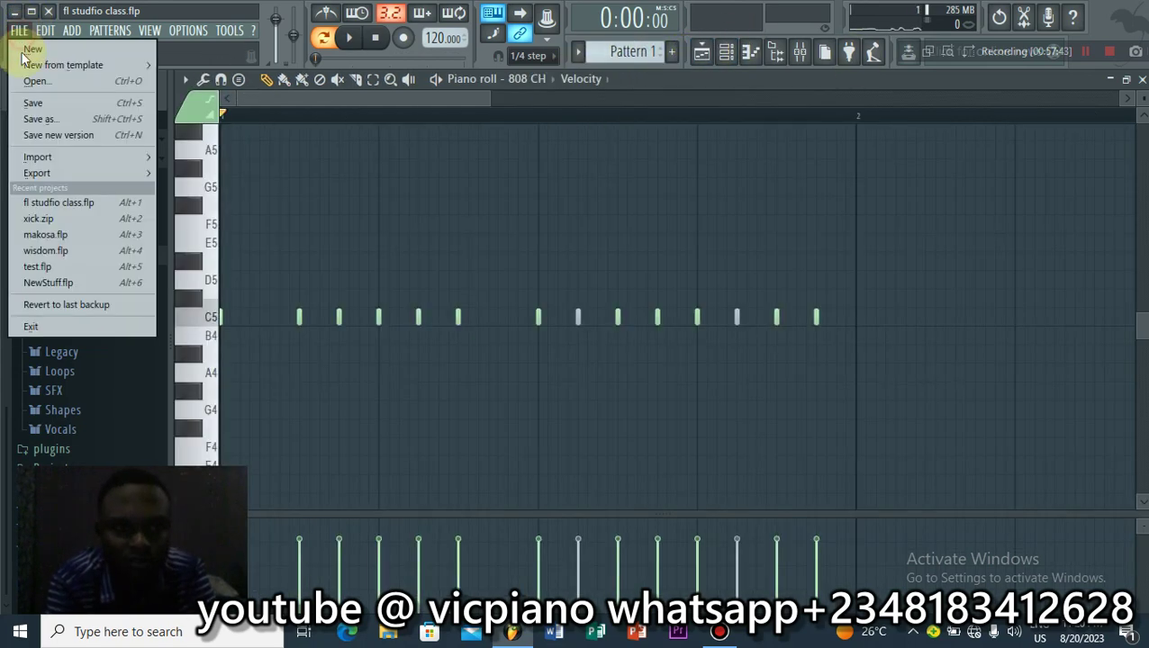
click(22, 206)
click(621, 361)
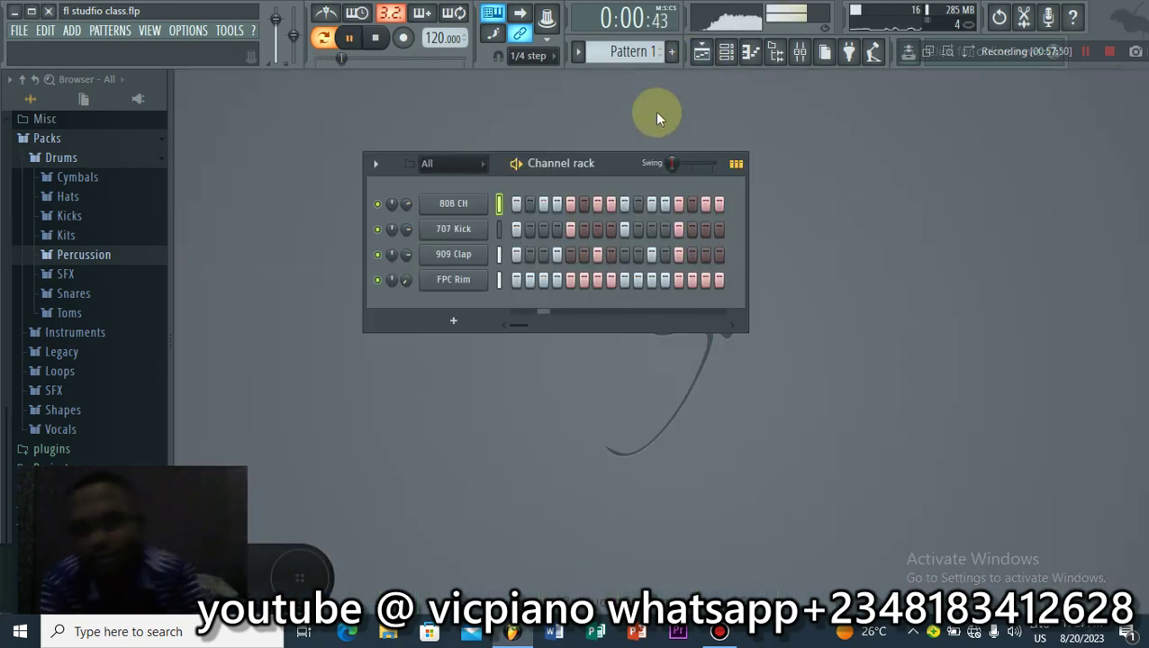
key(space)
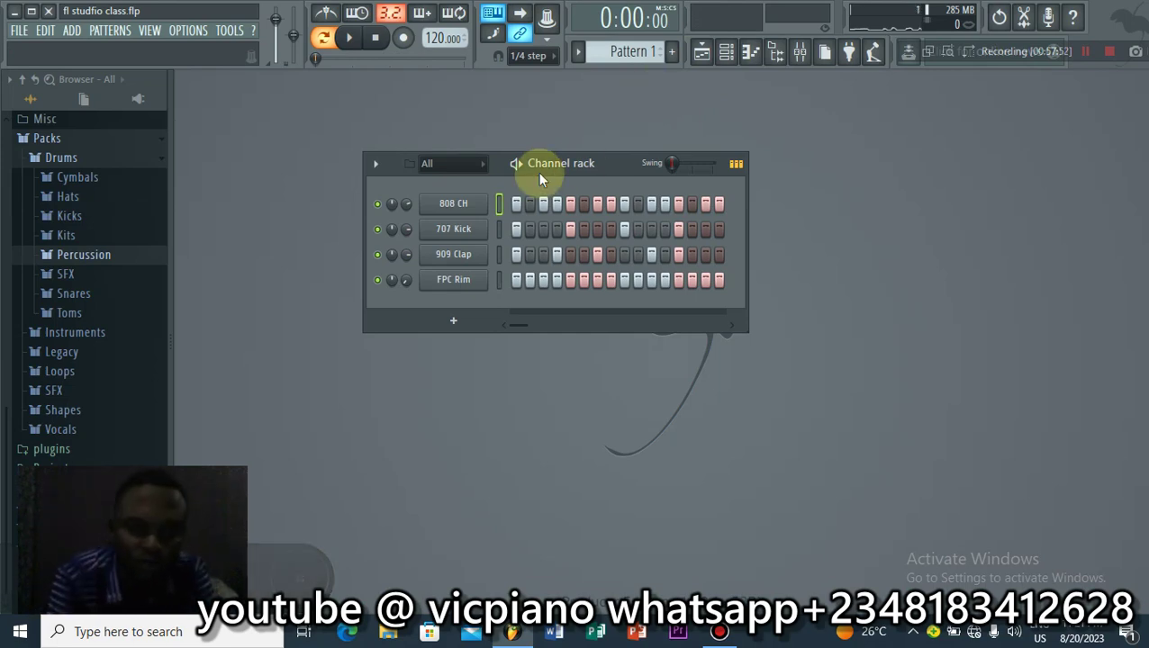
Step: Open the 707 Kick channel in the Piano roll and set the snap to 1/4 beat
right_click(467, 228)
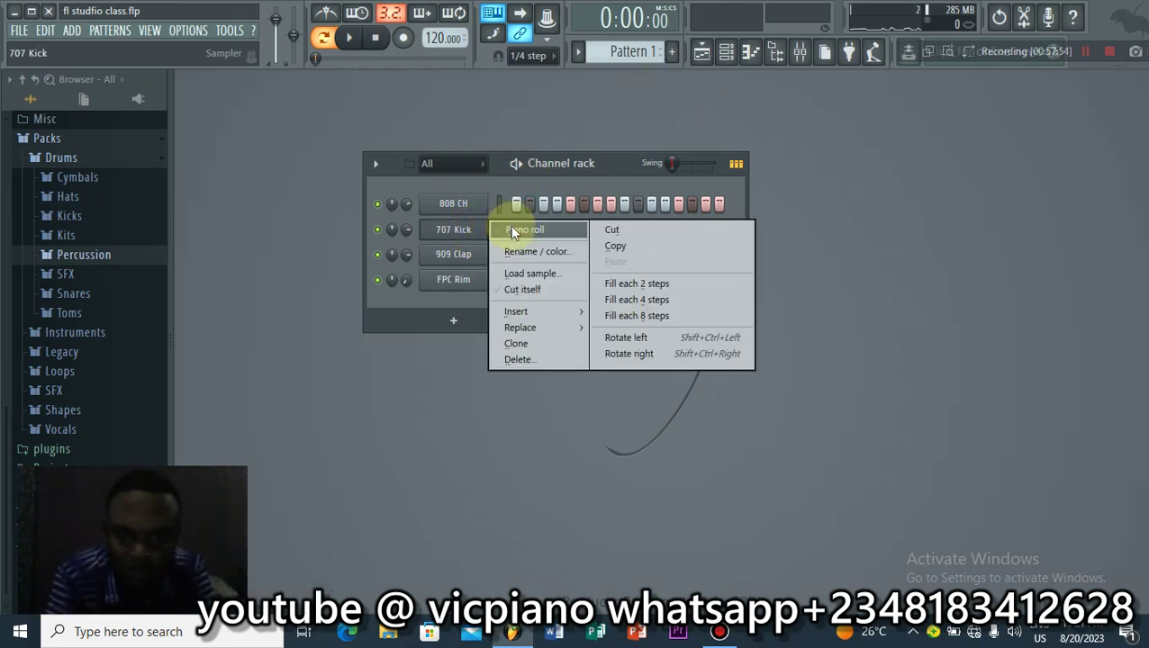
click(513, 232)
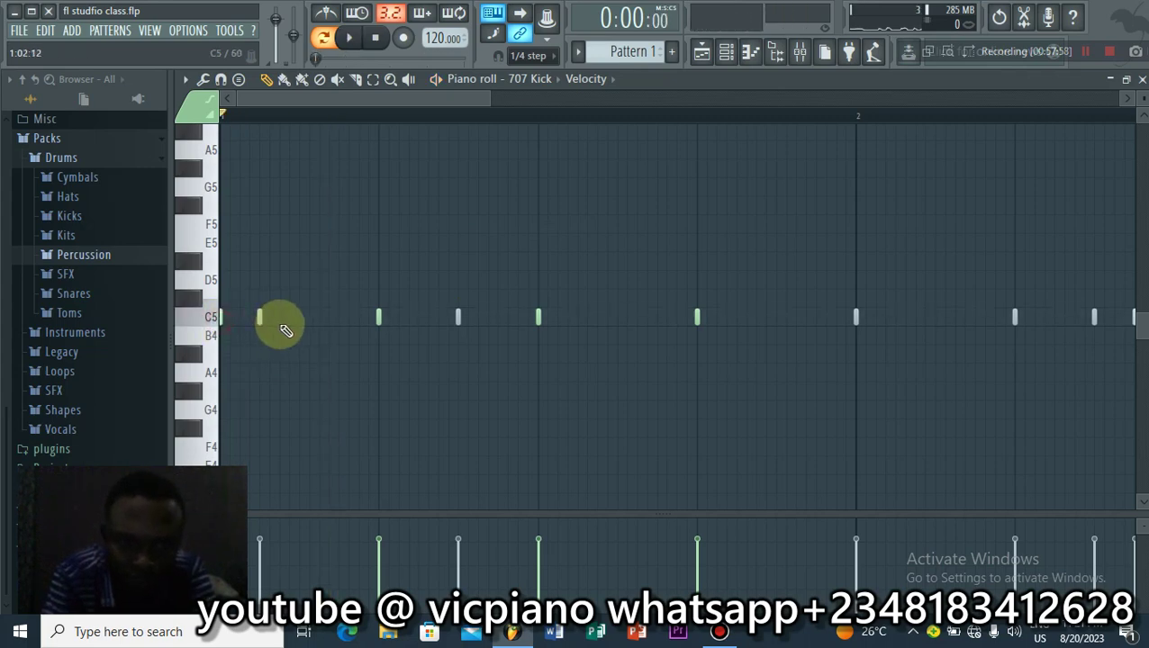
click(527, 55)
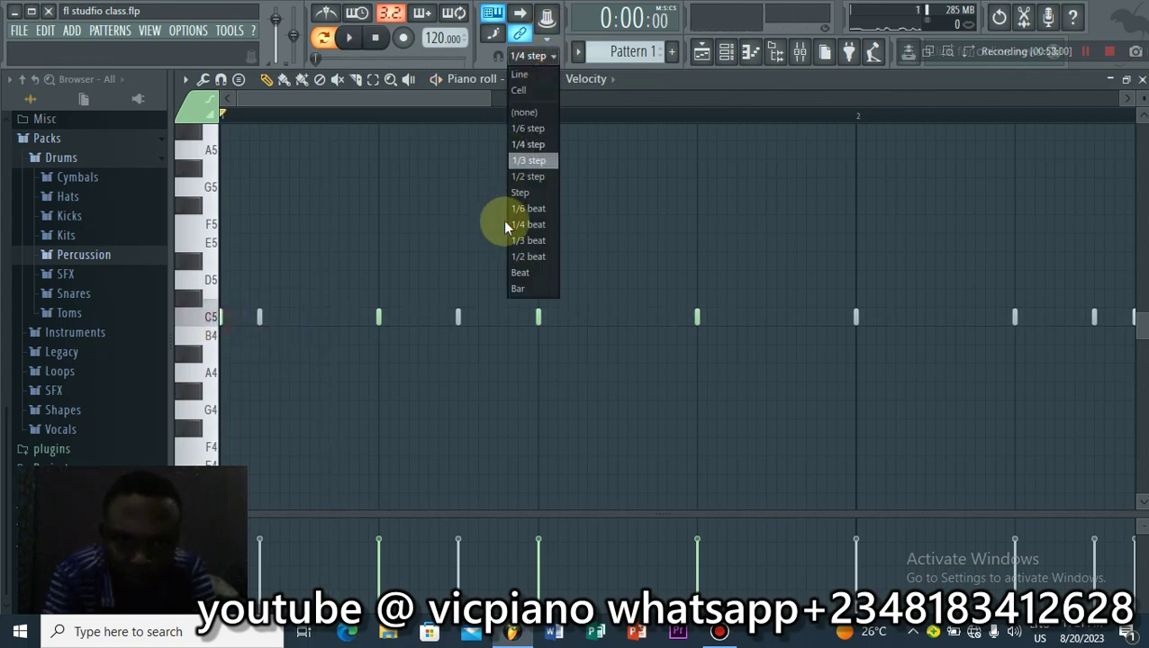
click(521, 224)
Step: Try extra C5 kick notes on the steps between the first two beats, audition them, and delete them again
click(299, 317)
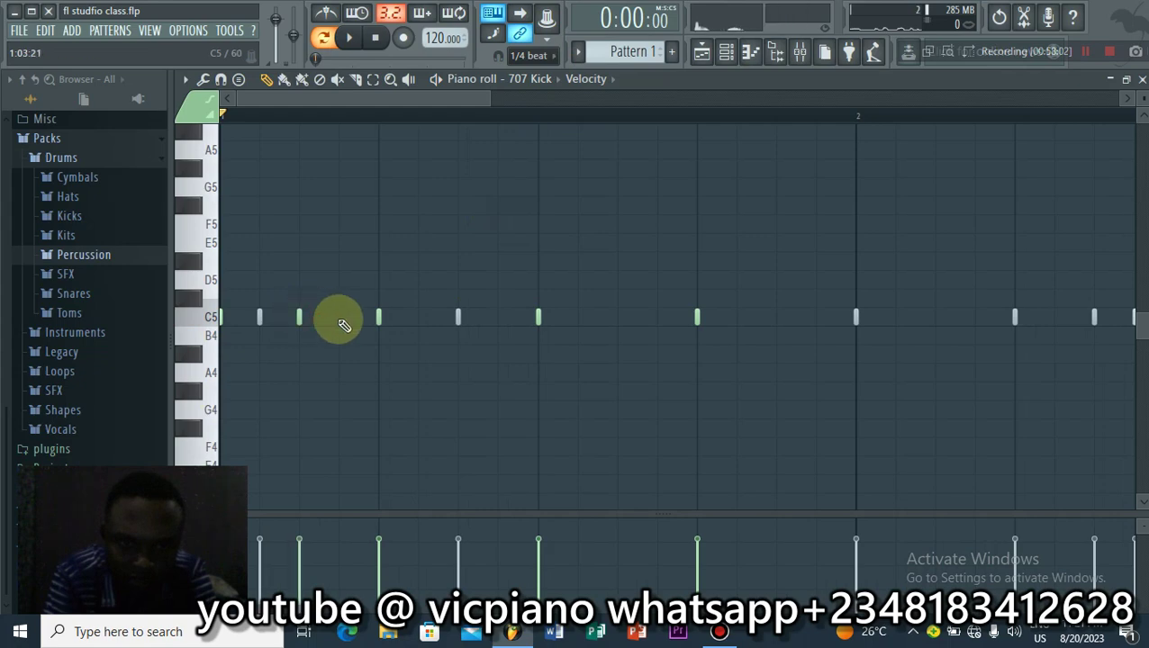
key(space)
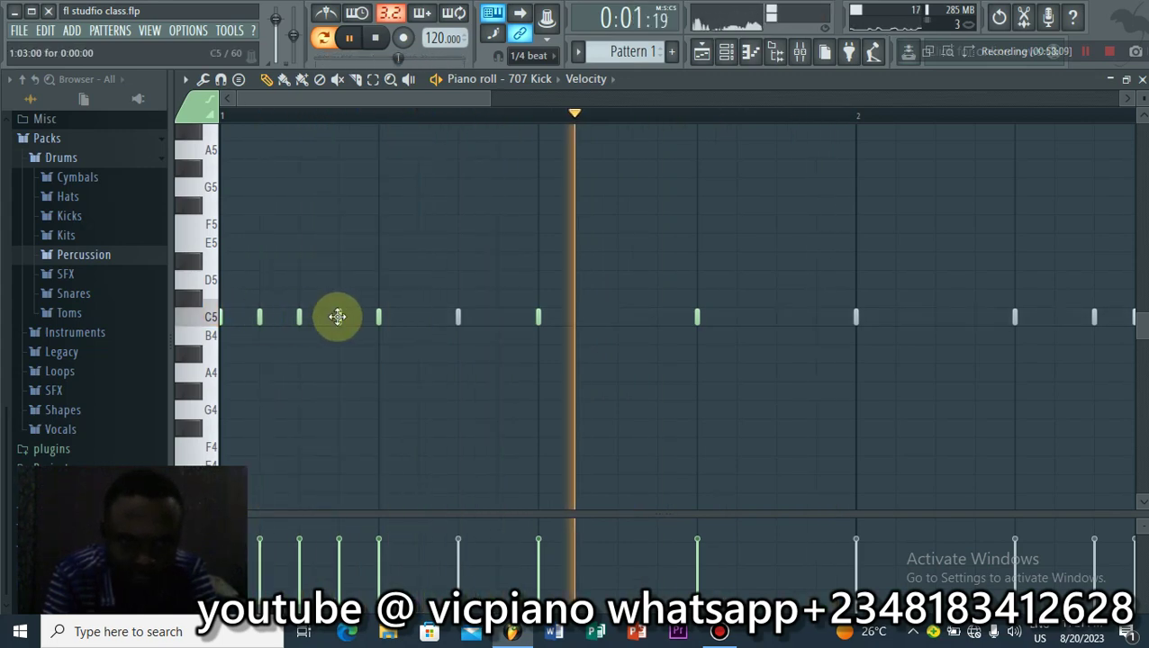
right_click(340, 316)
right_click(298, 316)
right_click(260, 316)
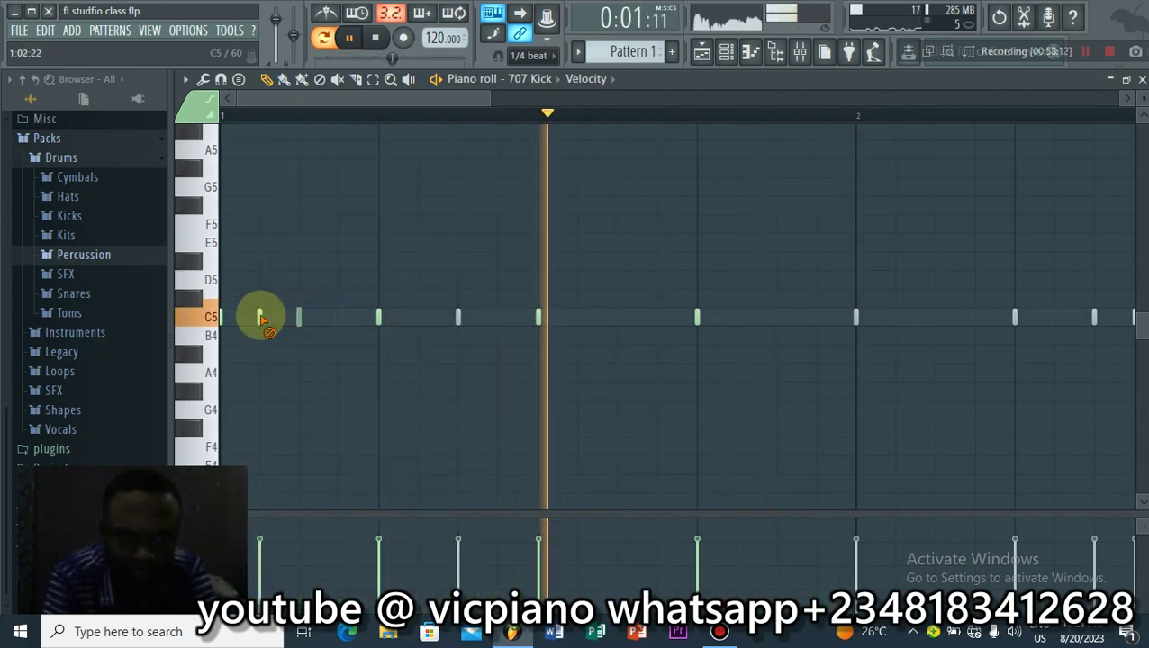
key(space)
Step: Bring back the Channel rack, close the Playlist and Piano roll, and audition the full drum pattern
click(725, 51)
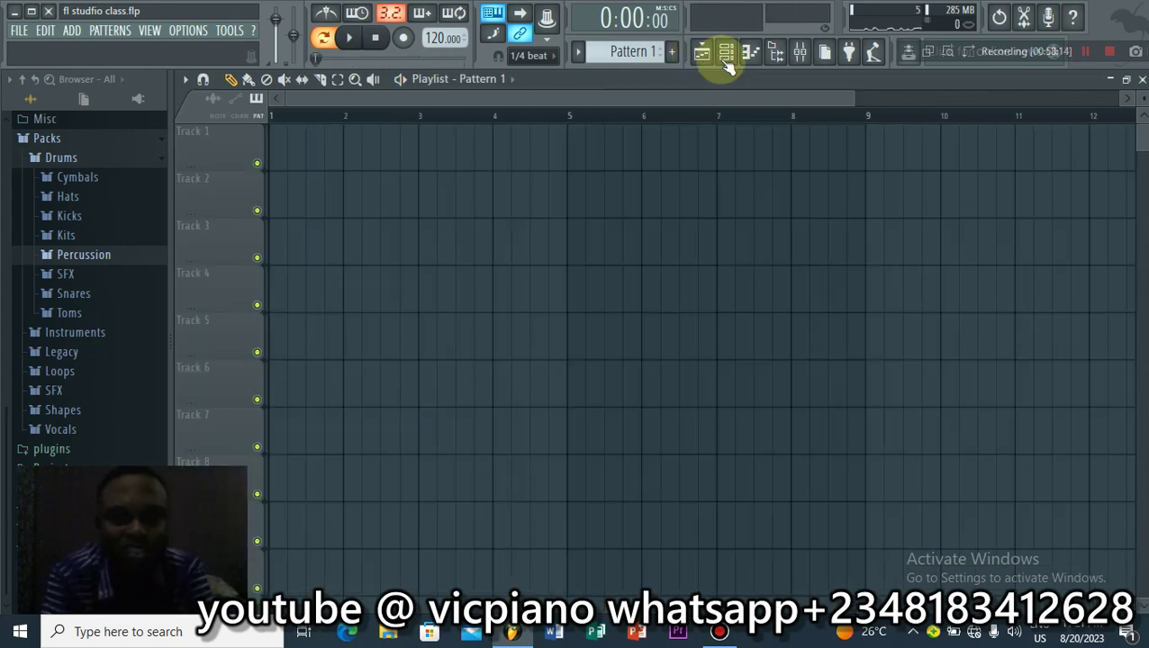
key(F6)
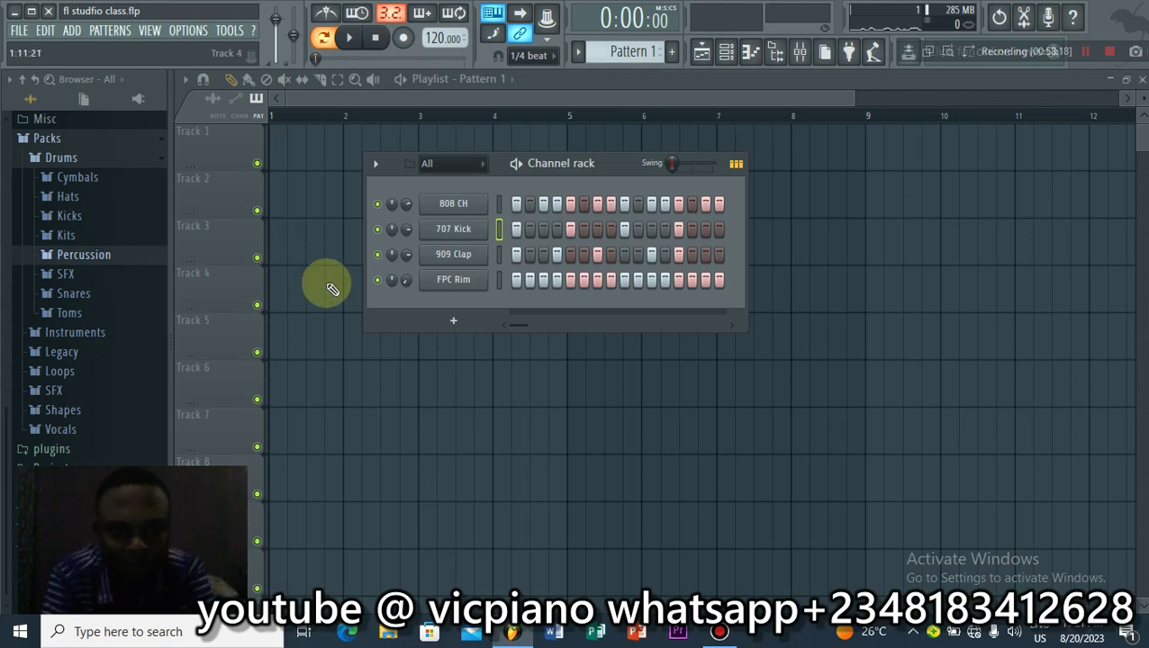
click(1141, 81)
click(1142, 81)
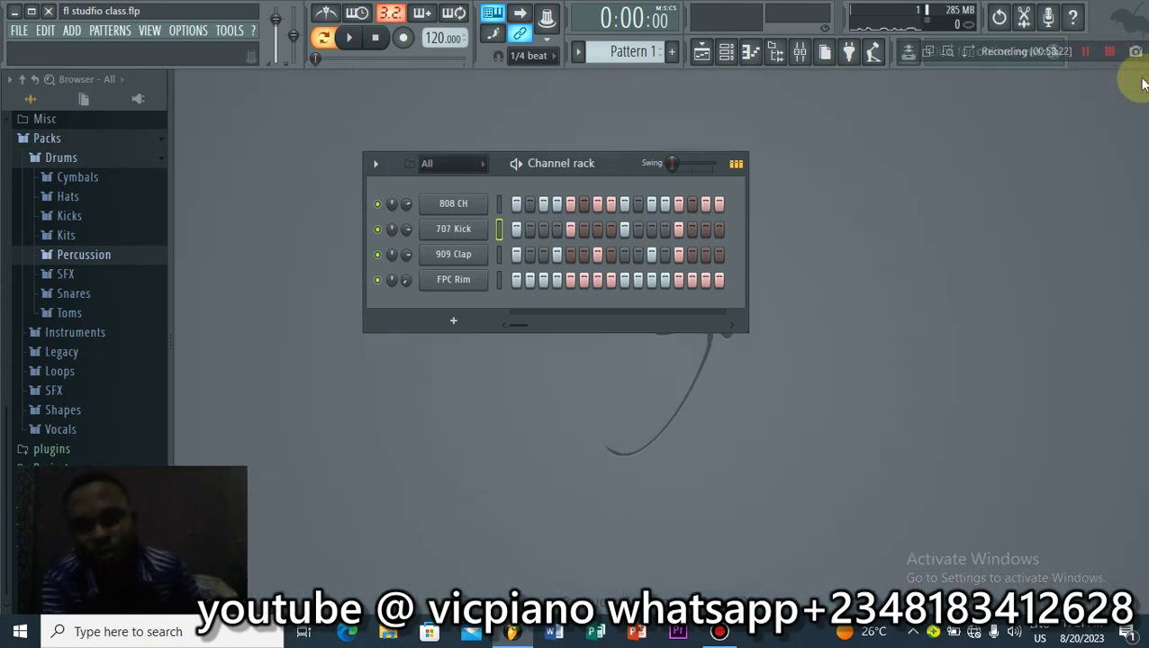
key(space)
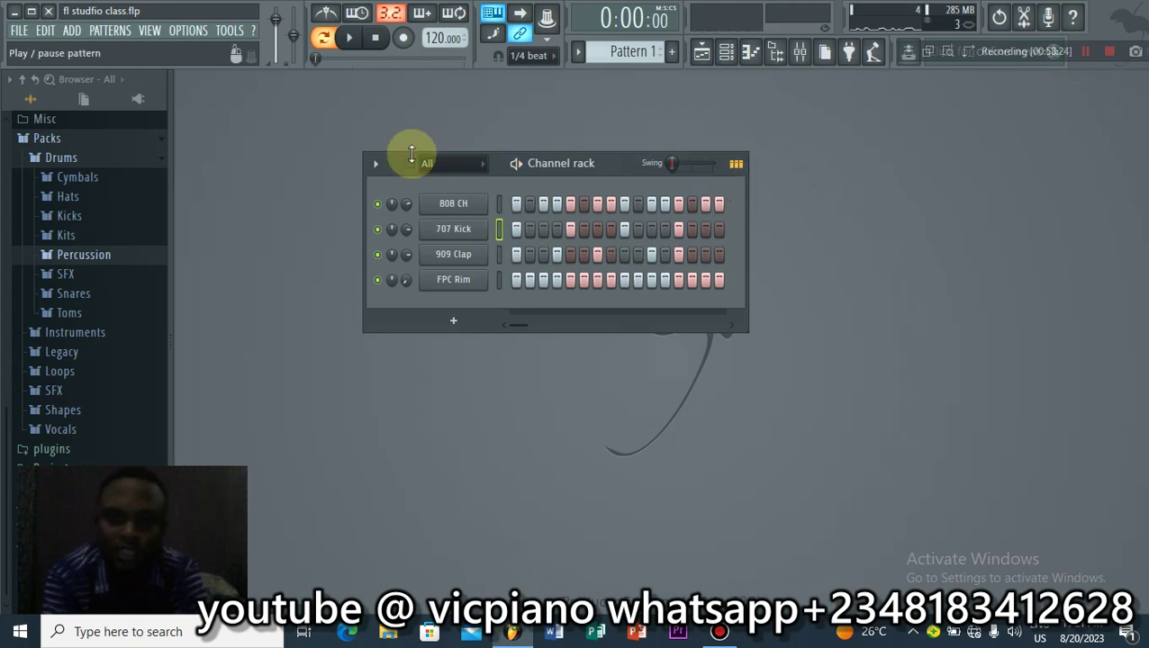
key(space)
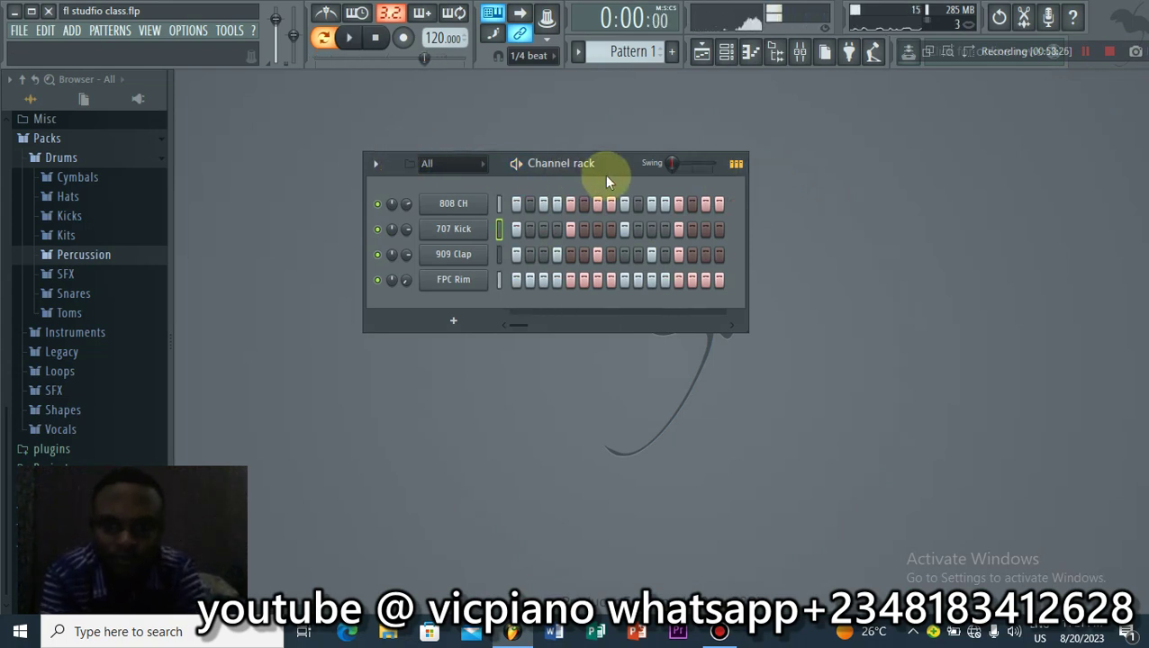
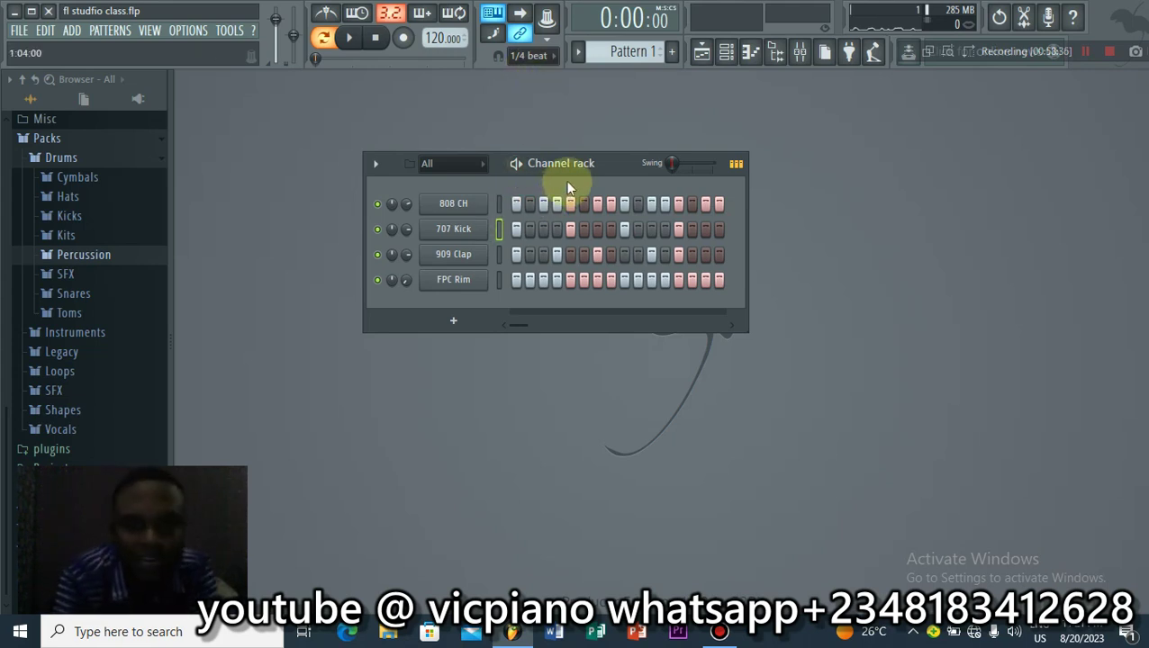
Step: Open the Playlist with the Channel rack moved slightly aside, and set the snap to Bar
drag(624, 173, 594, 173)
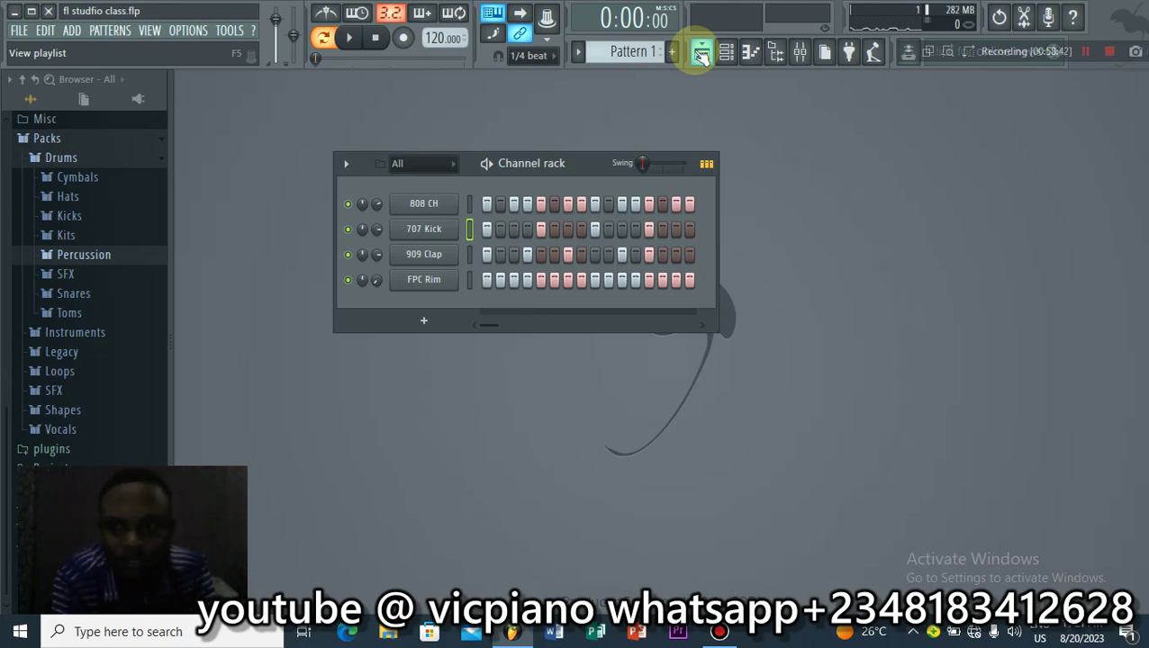
click(700, 55)
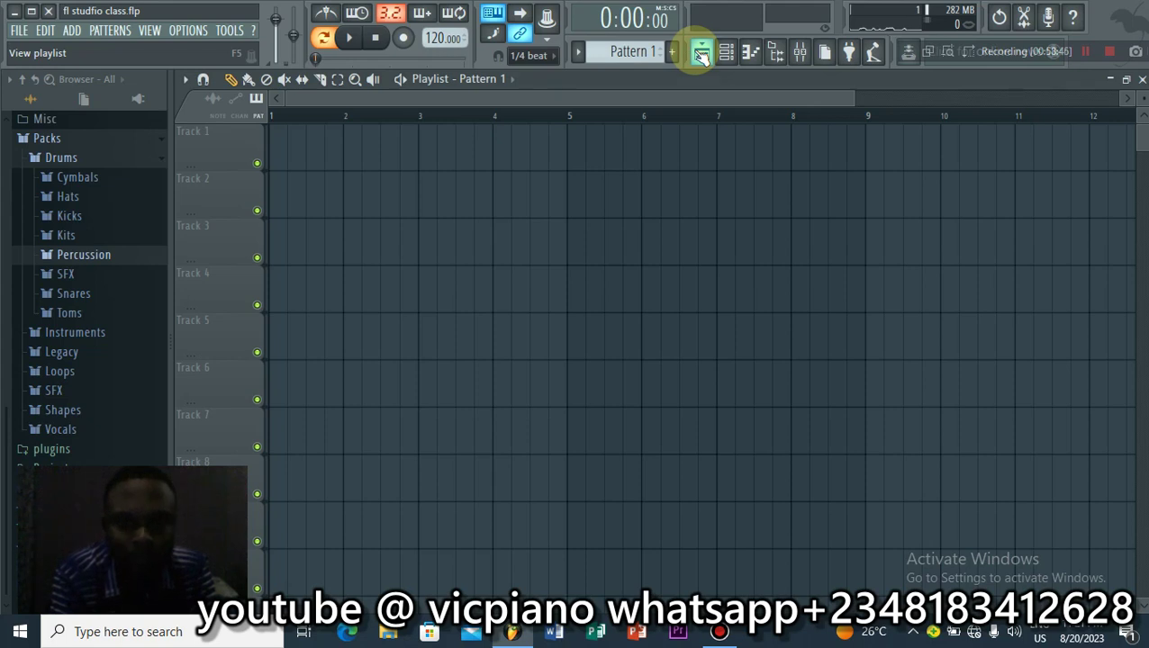
click(529, 58)
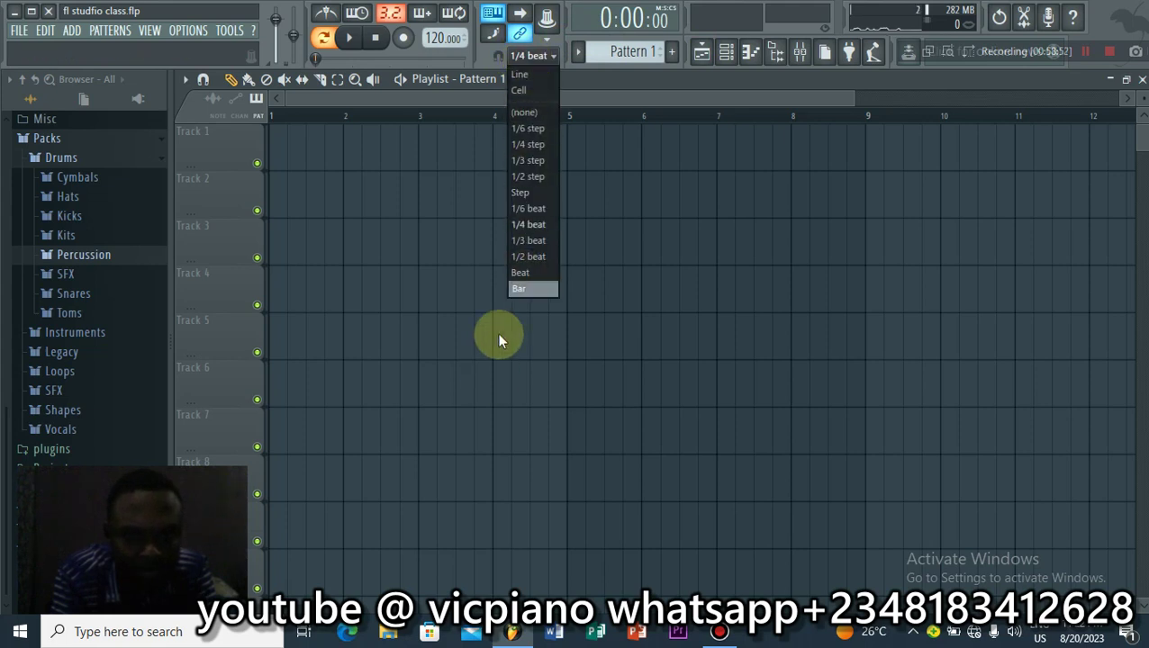
click(516, 294)
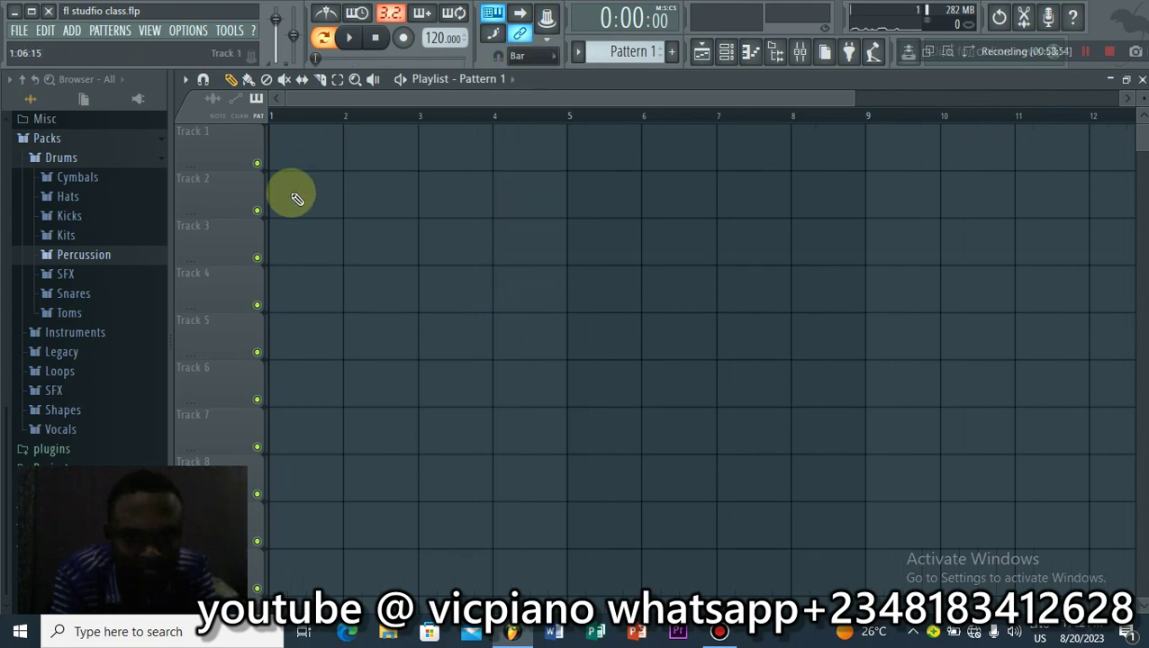
click(521, 57)
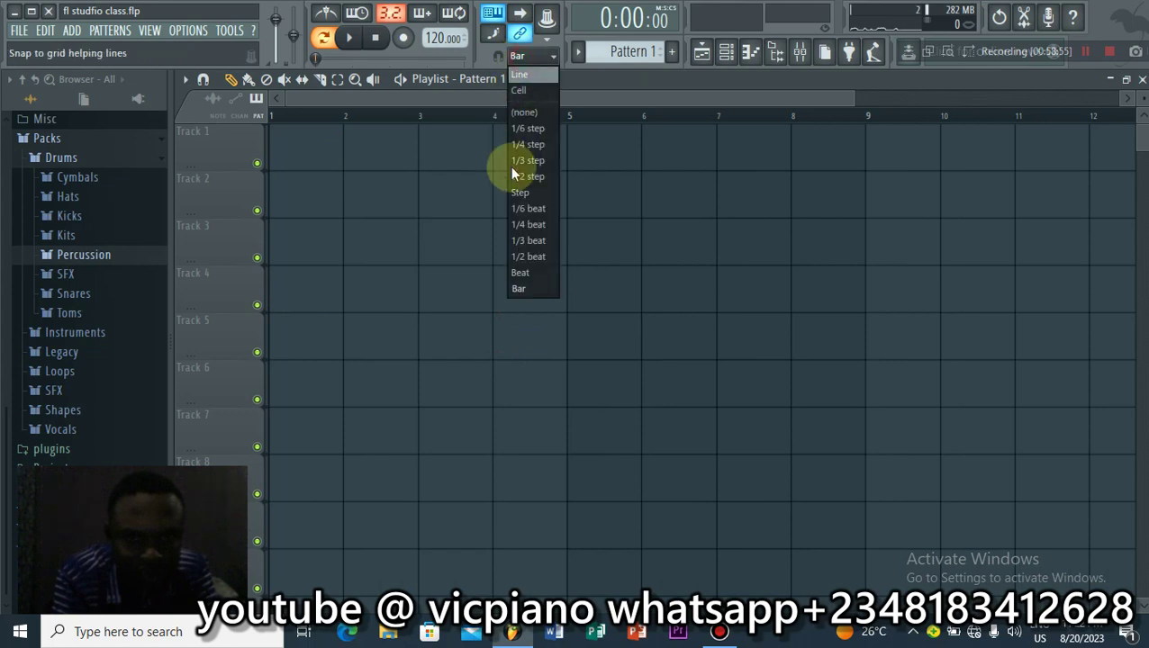
click(478, 101)
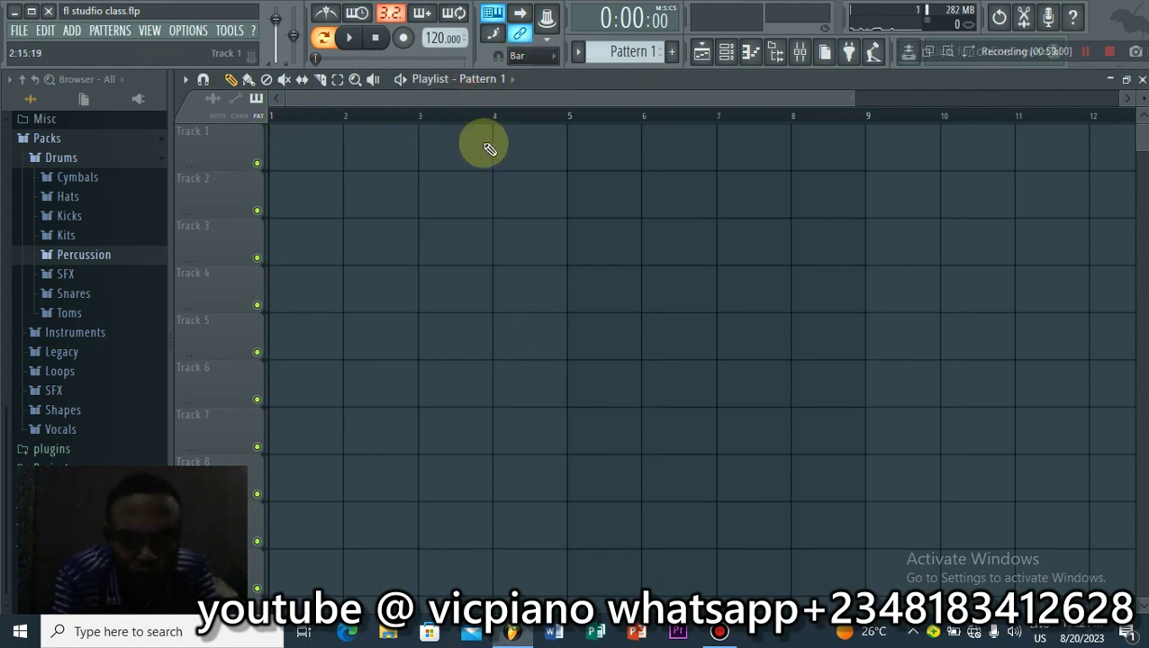
Step: Try the Beat, 1/4 beat and 1/3 beat snap settings on the Playlist grid
click(528, 55)
click(531, 272)
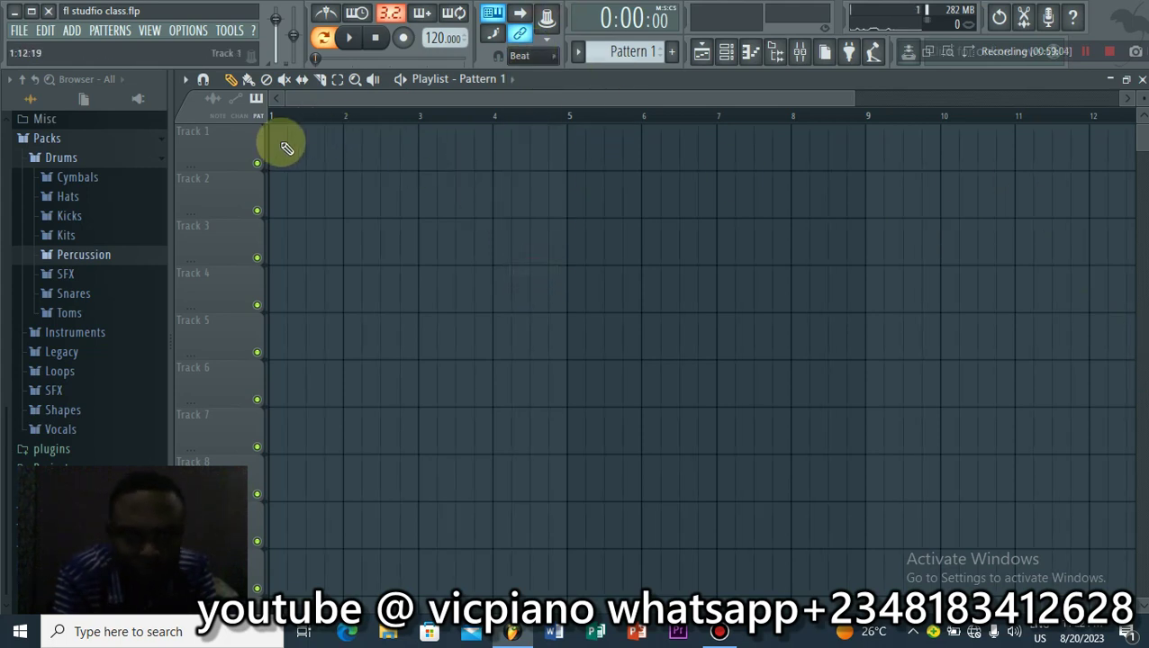
click(527, 55)
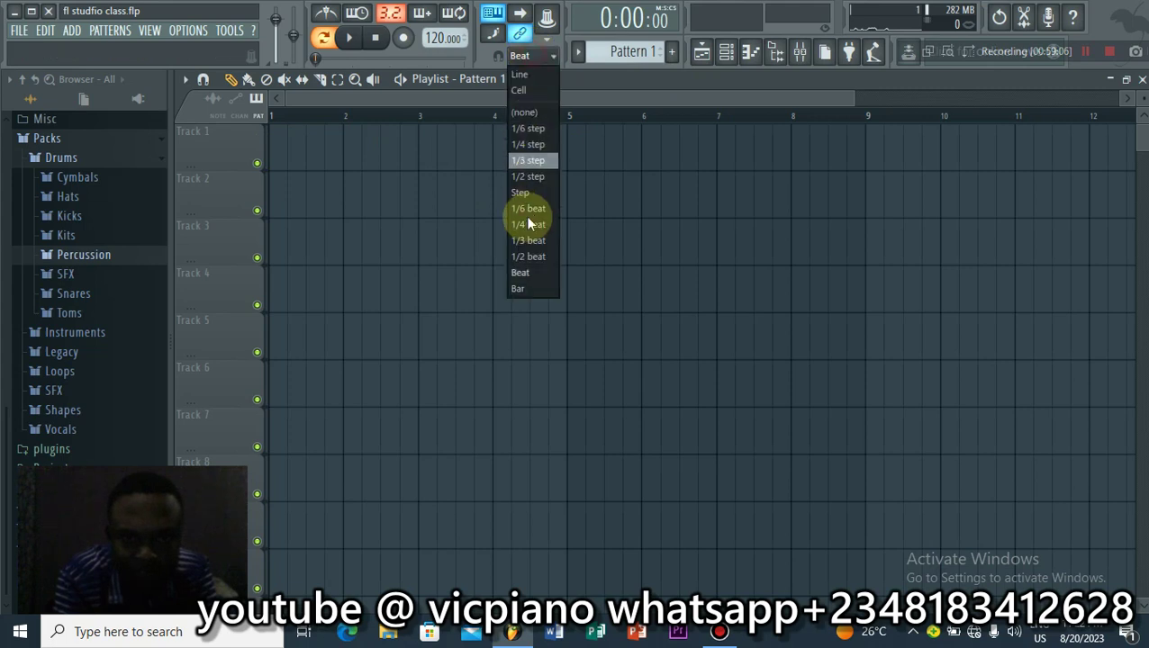
click(530, 225)
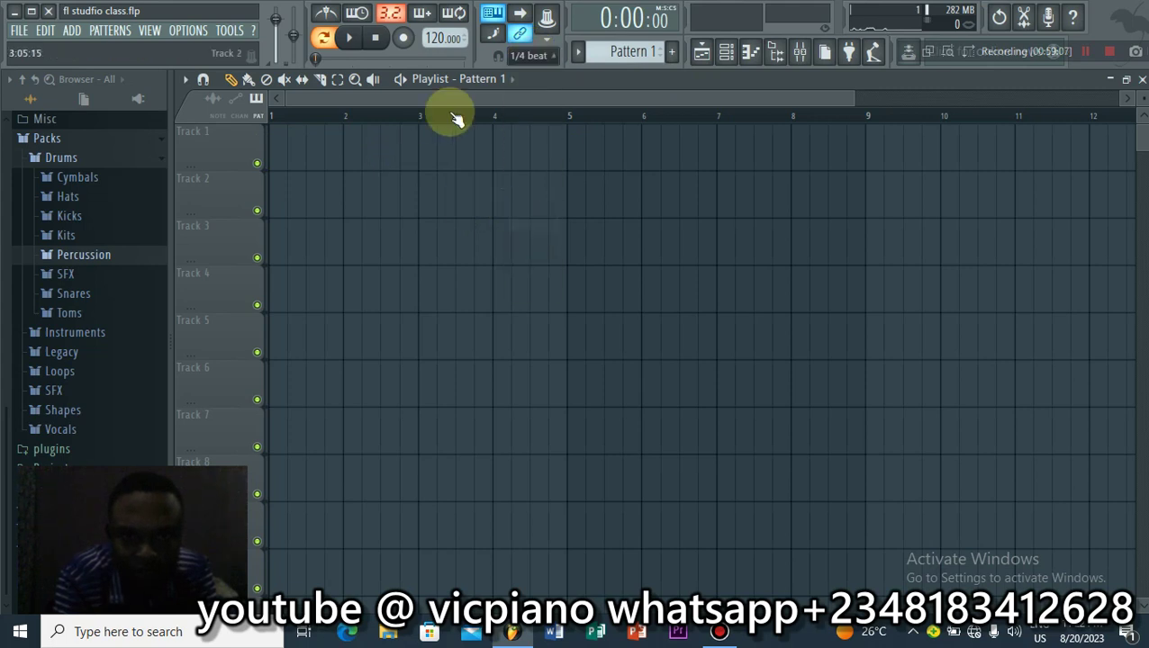
click(533, 56)
click(527, 240)
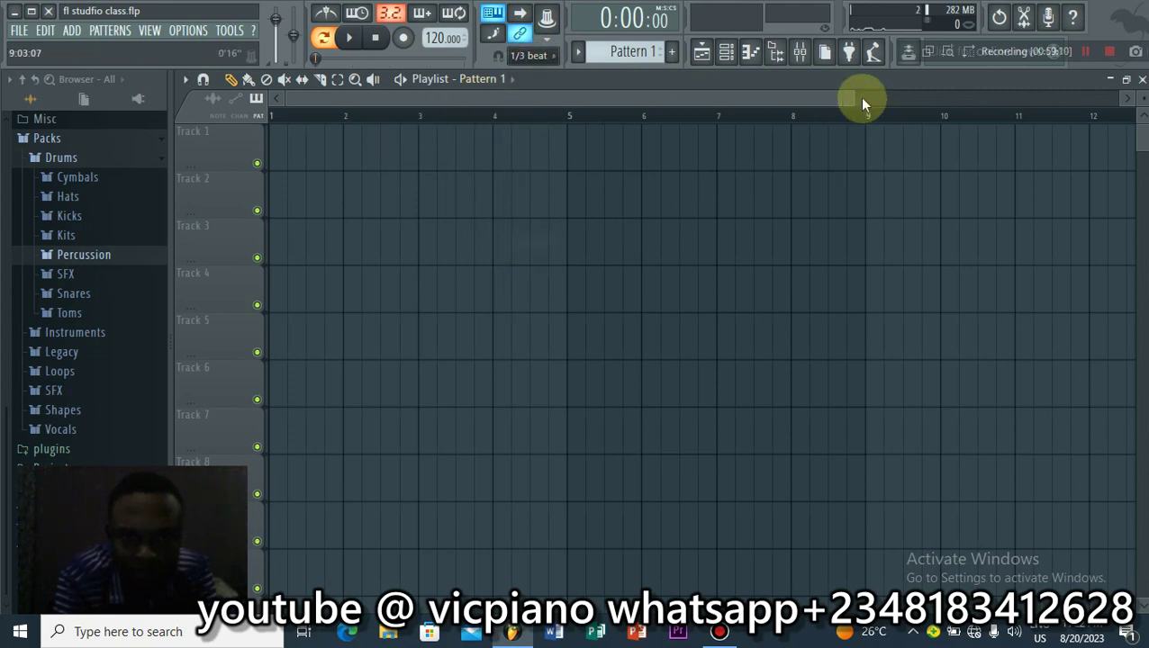
drag(590, 91, 450, 91)
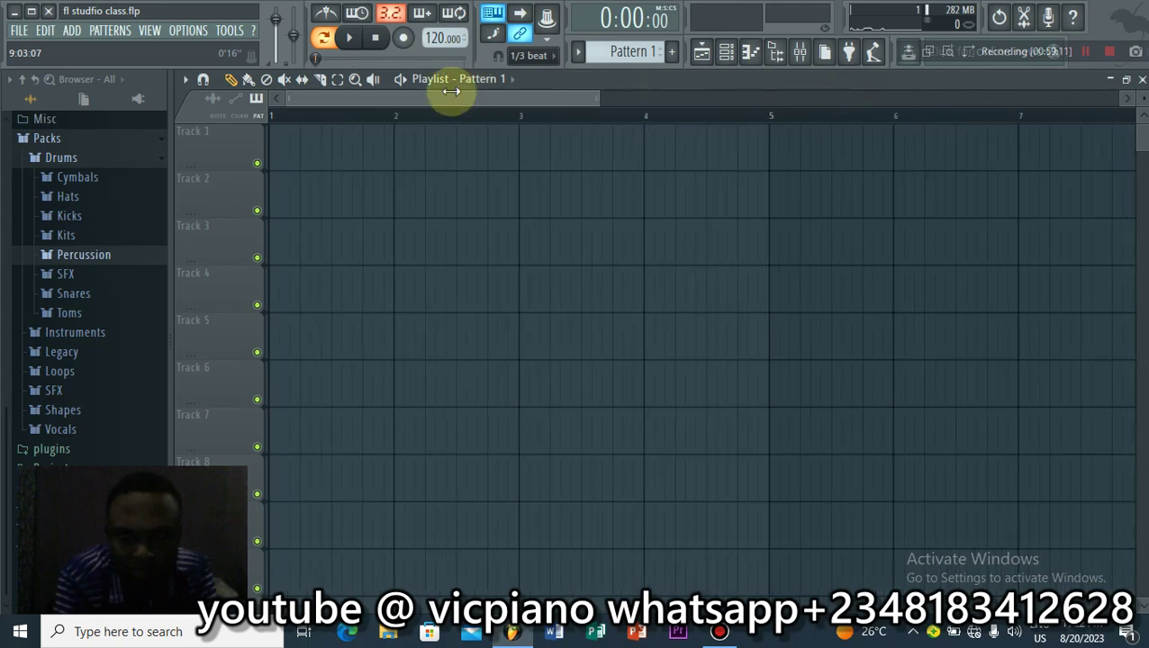
Step: Compare the 1/4 beat, 1/4 step, 1/2 beat and Bar snap settings on the Playlist grid, and return to 1/4 beat
click(531, 56)
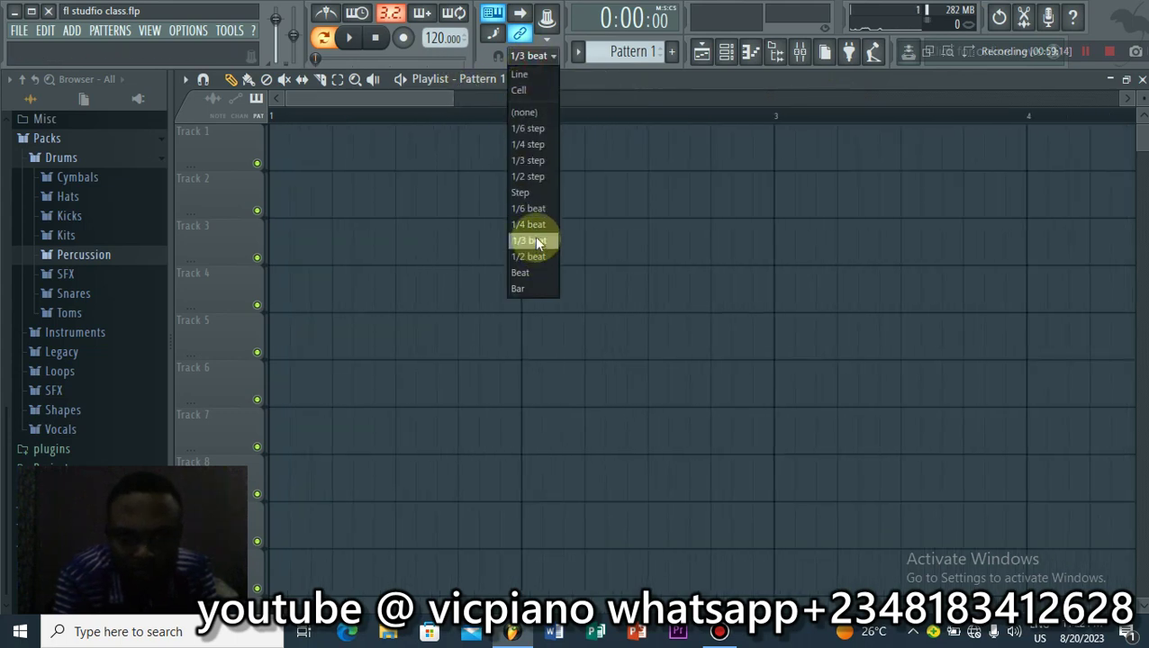
click(536, 225)
click(539, 56)
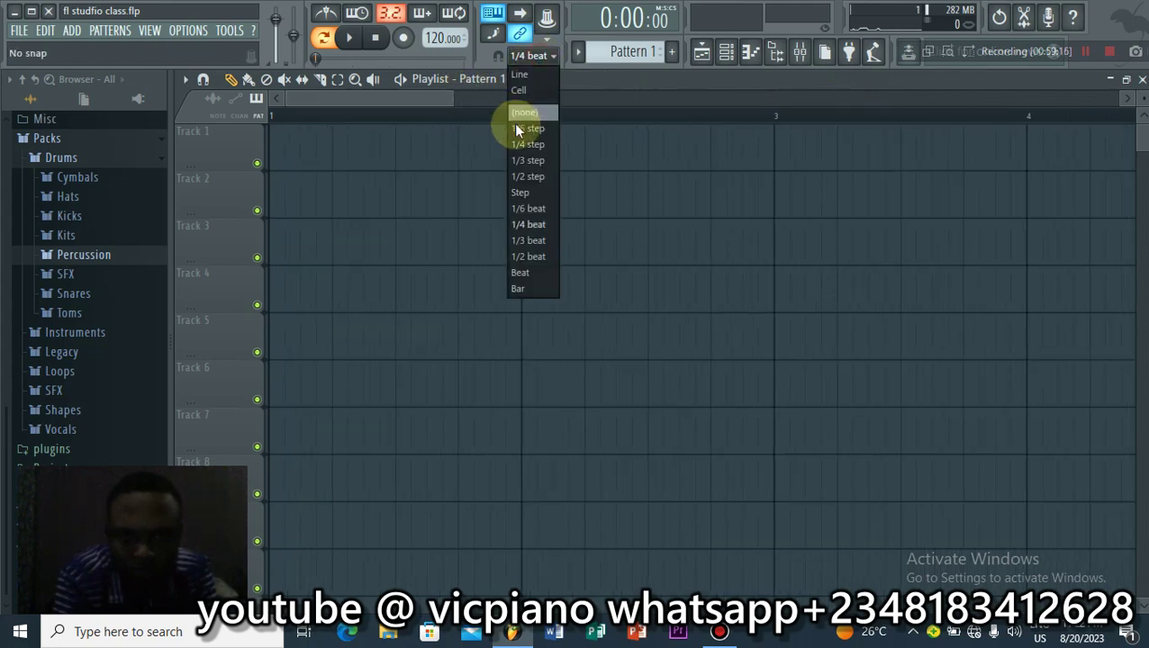
click(520, 146)
click(539, 58)
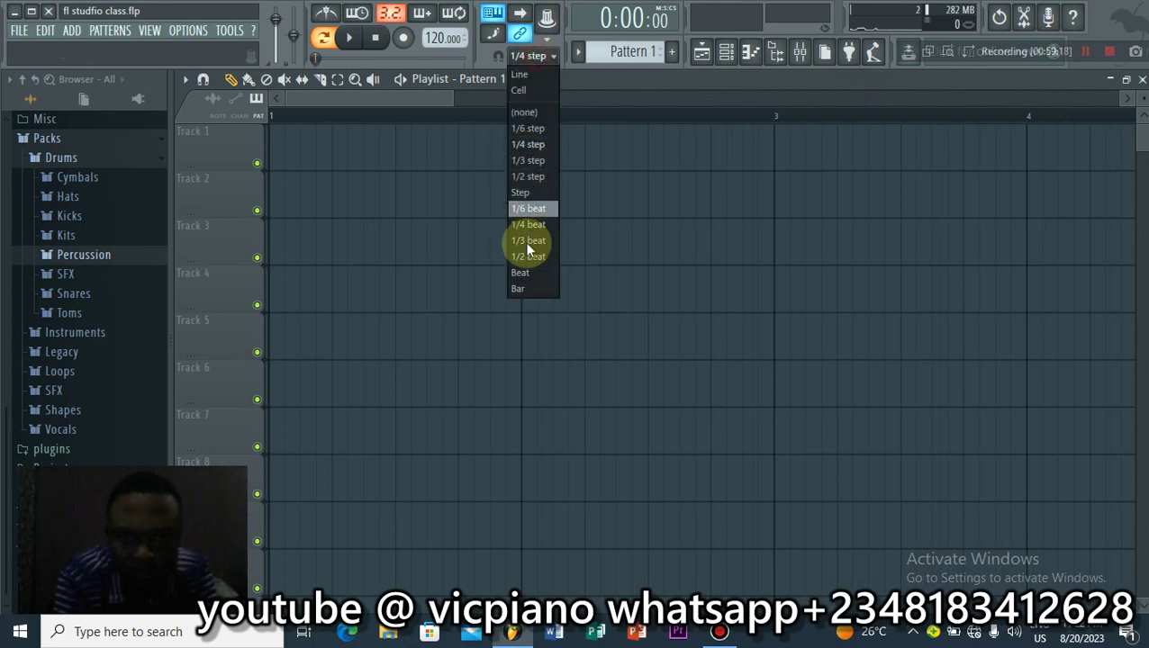
click(528, 257)
click(537, 57)
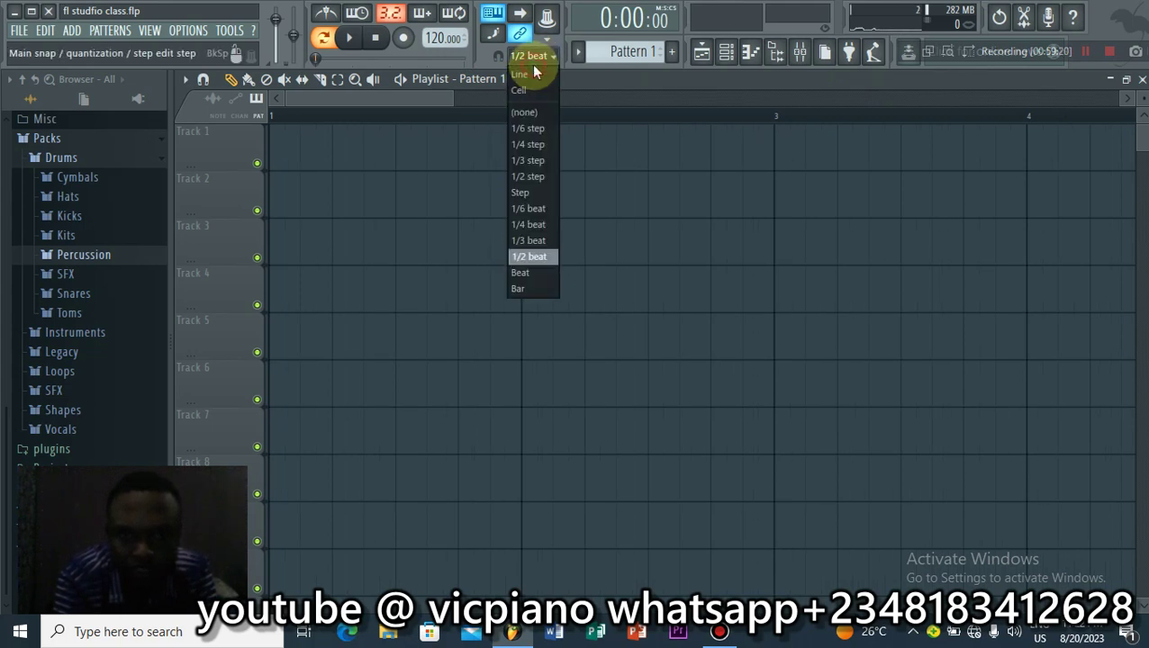
click(520, 288)
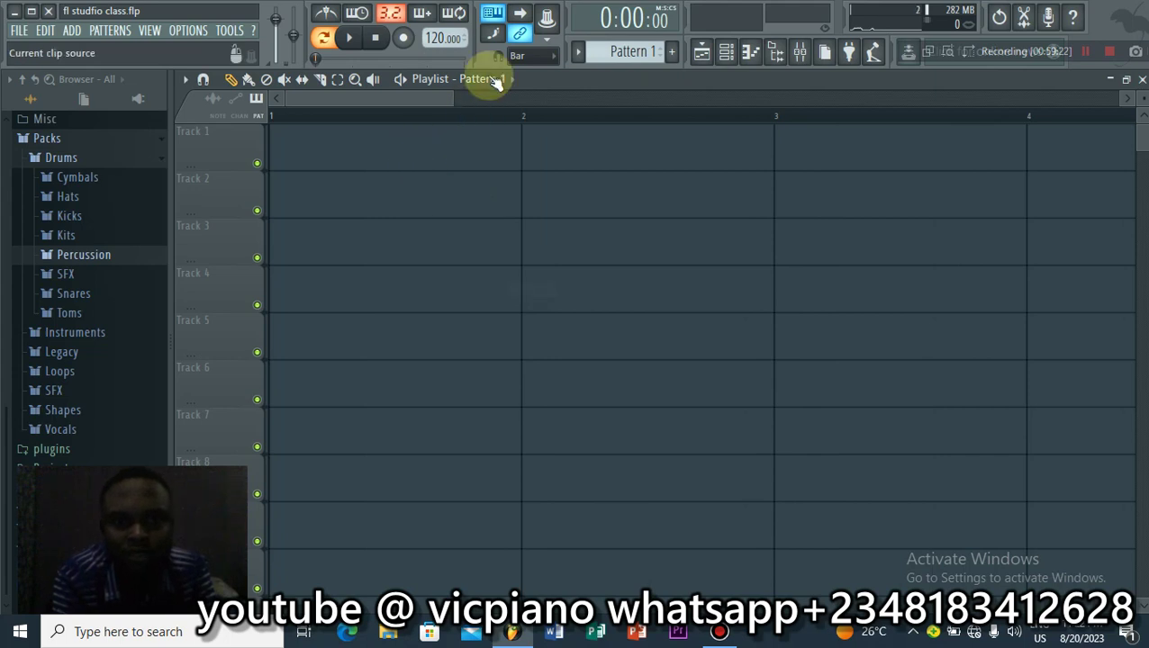
click(531, 56)
click(511, 224)
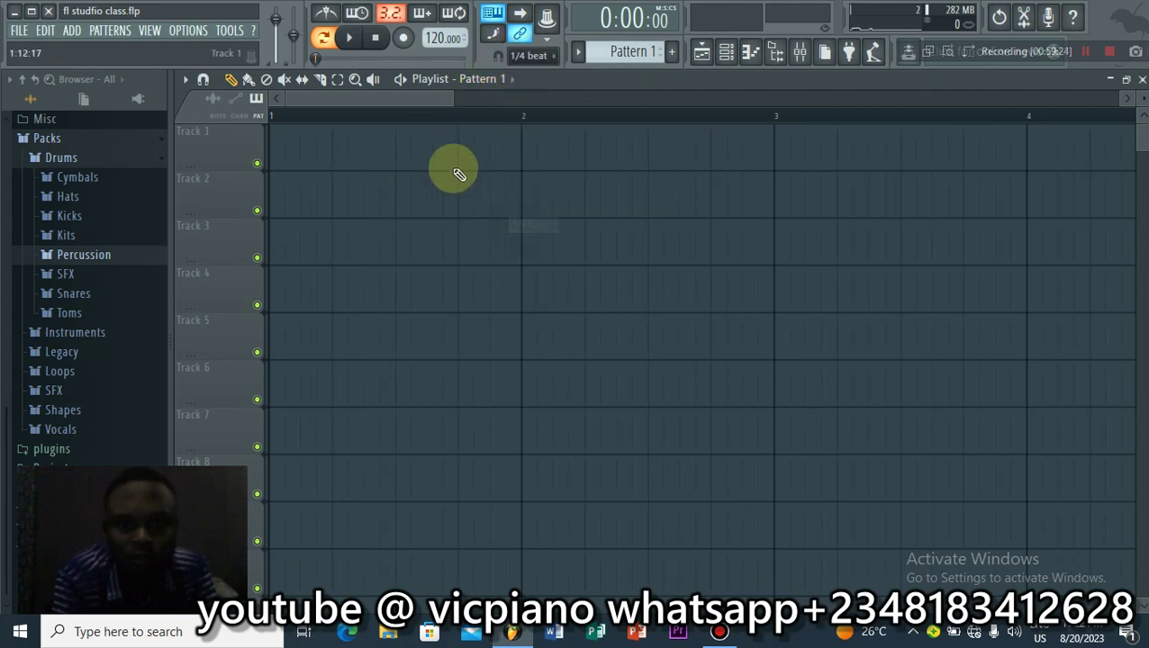
Step: Try placing a Pattern 1 clip partway through bar 1 and another partway through bar 2 on Track 1, deleting each one
click(389, 144)
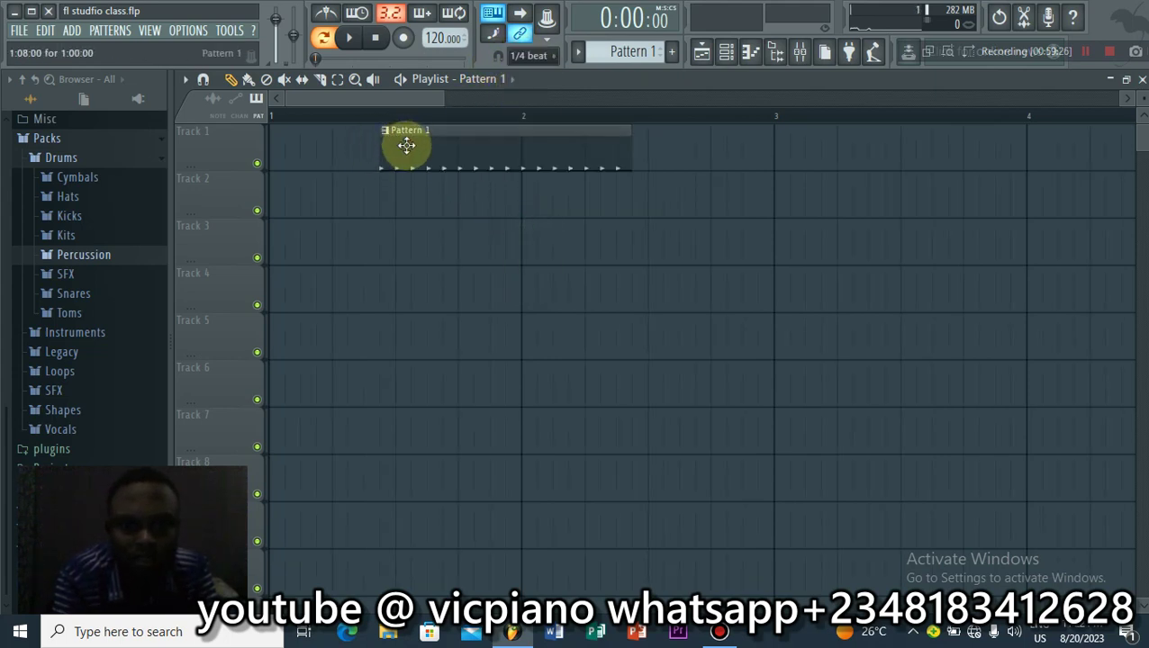
right_click(465, 153)
drag(508, 98, 747, 78)
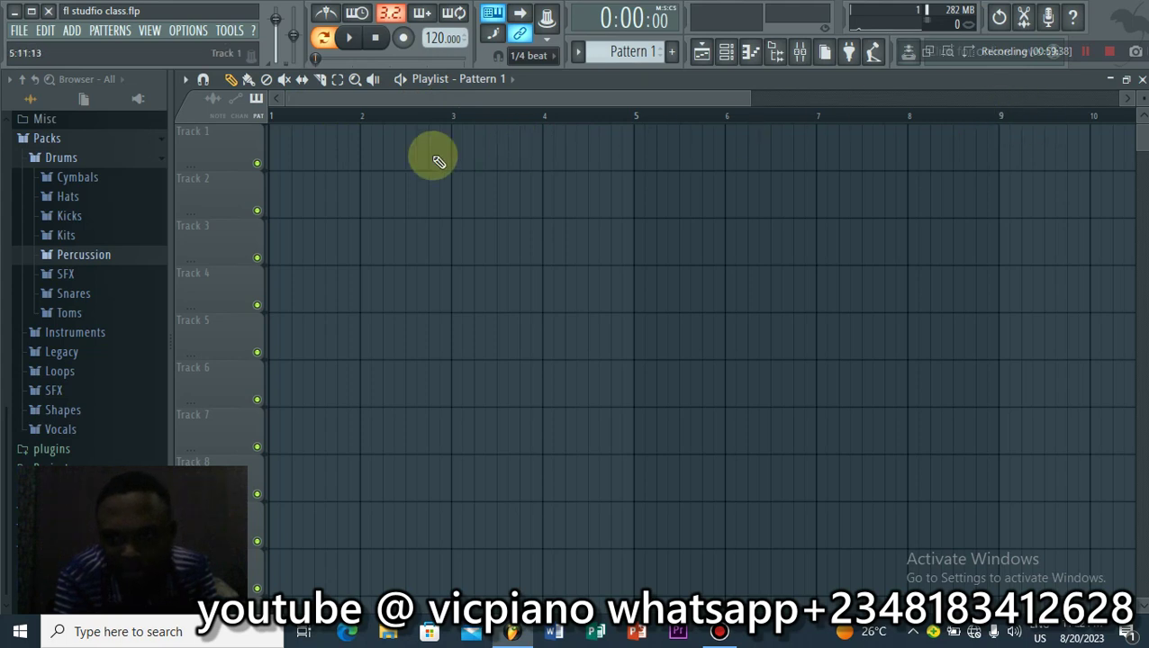
click(409, 144)
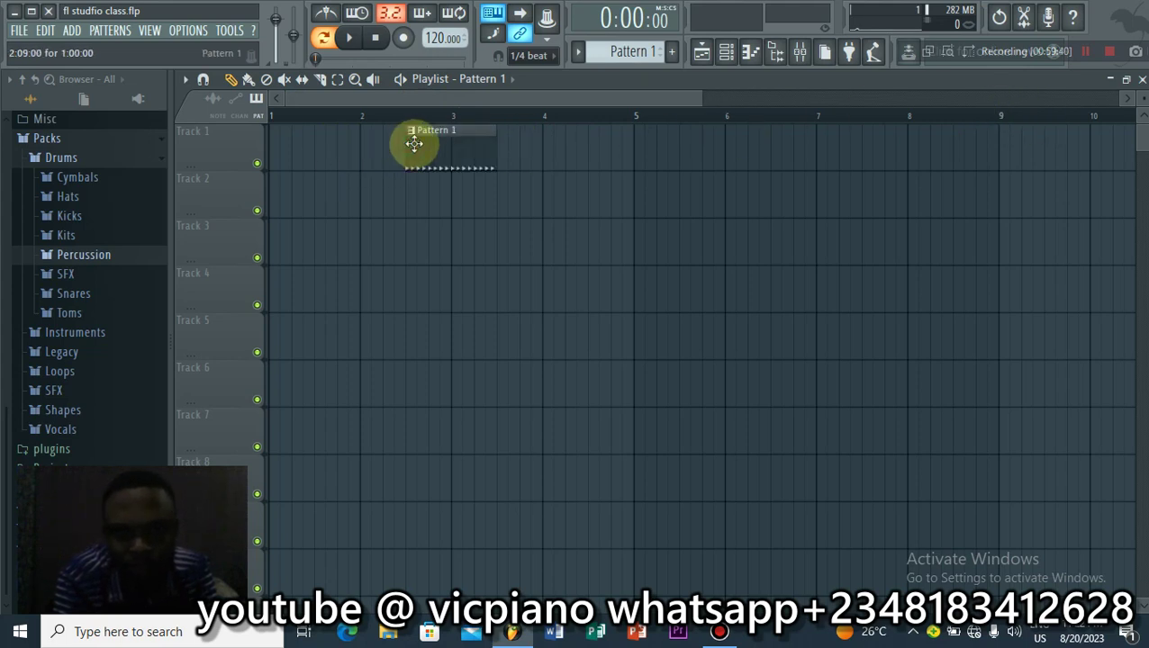
right_click(435, 149)
Step: Set the snap to Bar and place four consecutive Pattern 1 clips on Track 1, filling bars 1 to 4
click(550, 58)
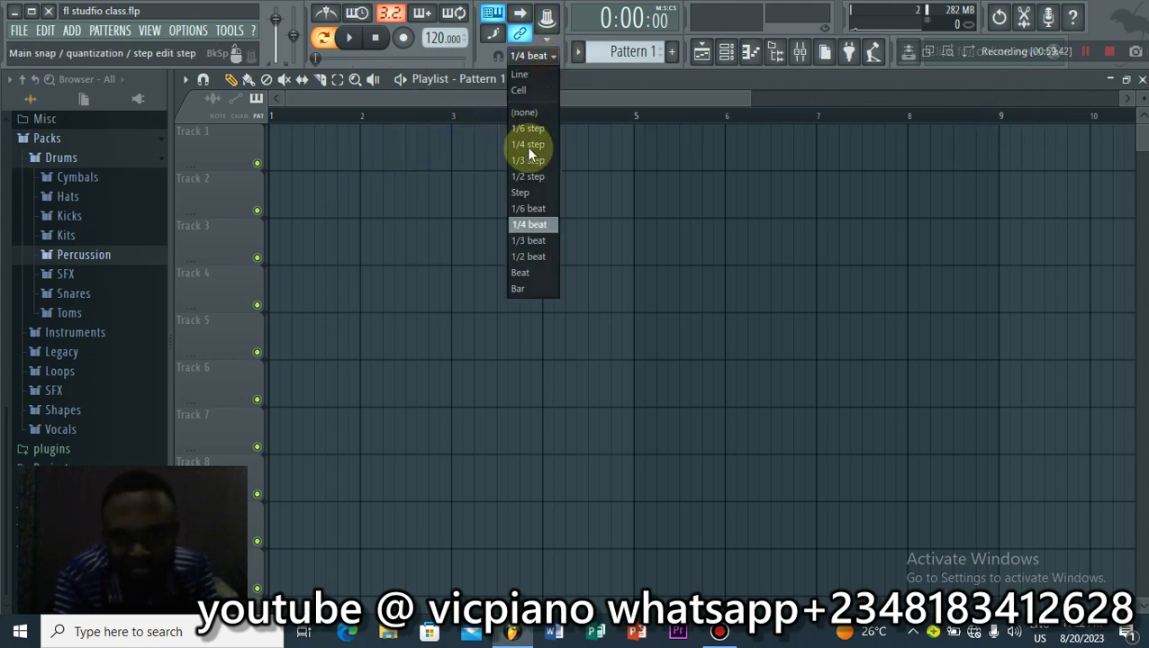
click(522, 288)
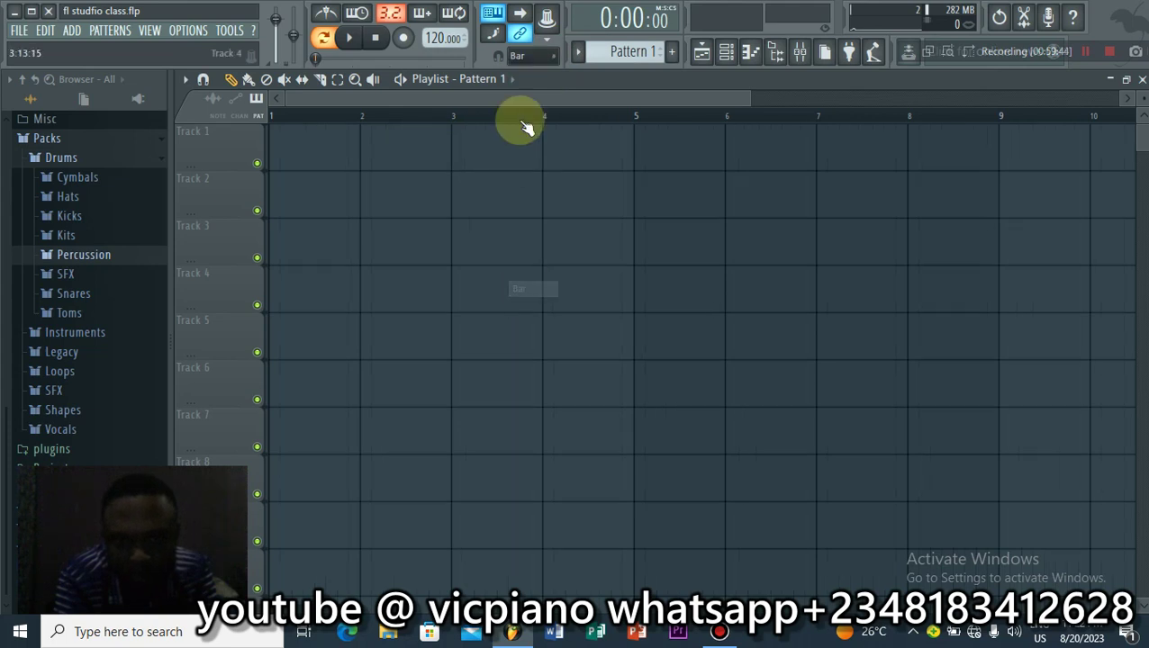
click(517, 55)
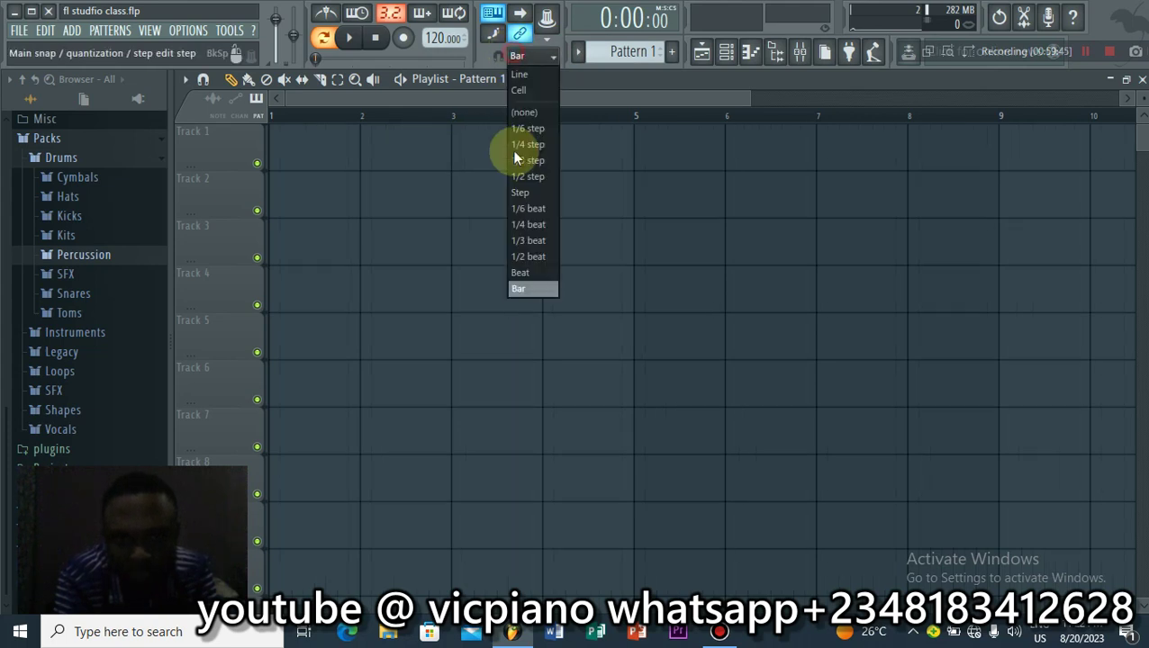
click(525, 288)
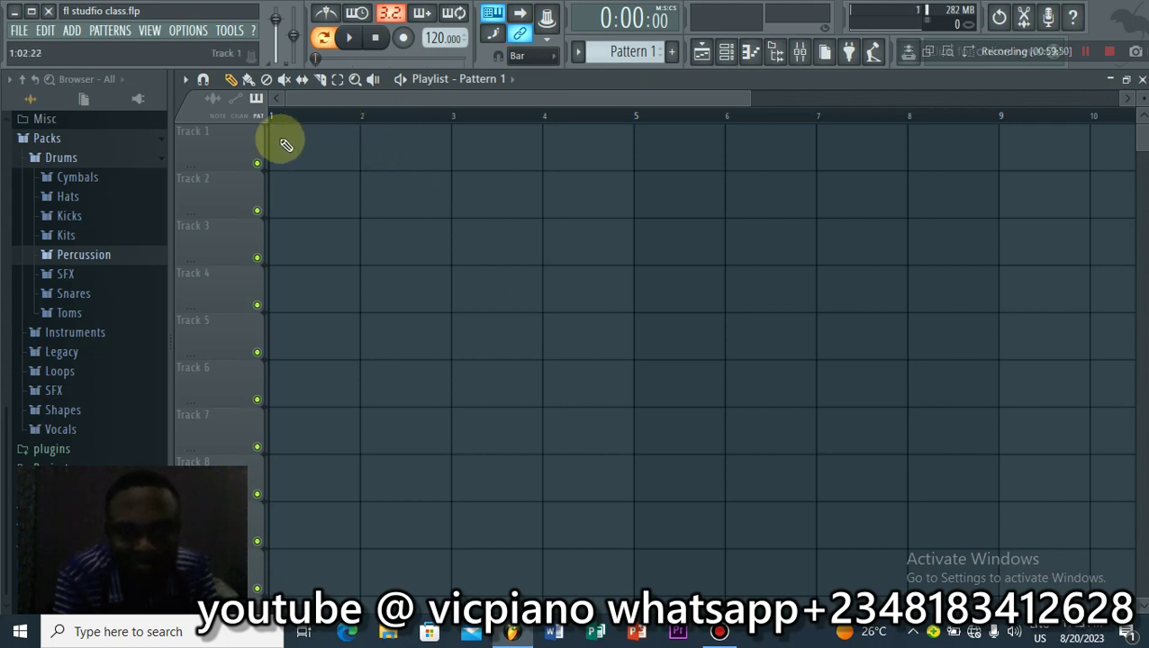
click(352, 149)
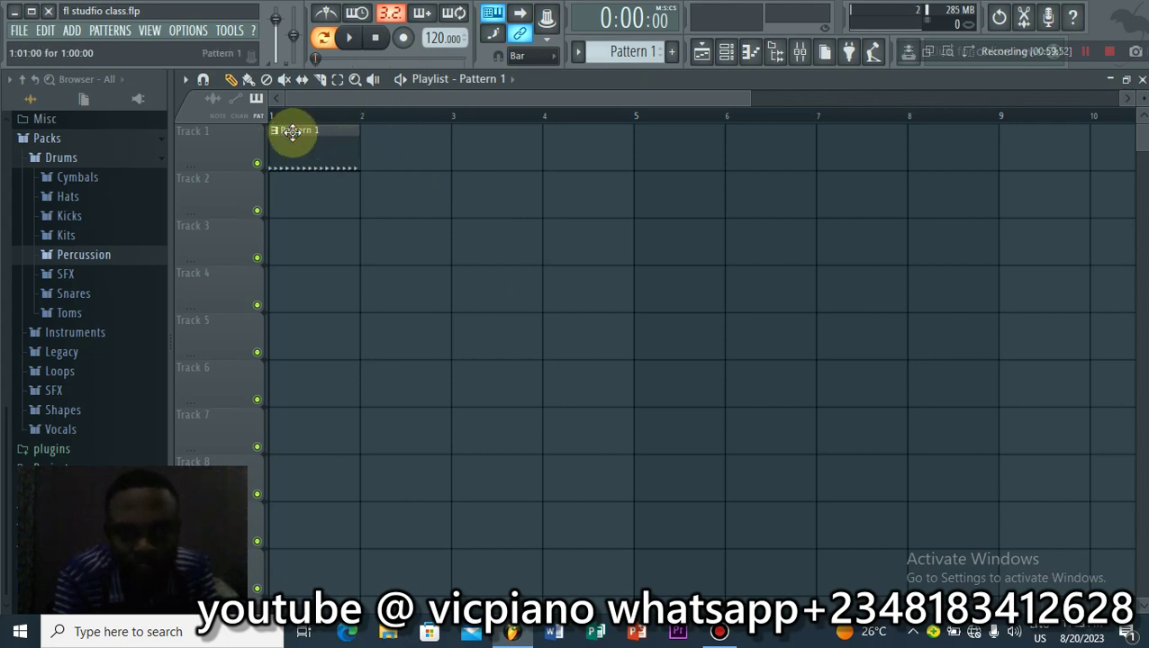
click(371, 149)
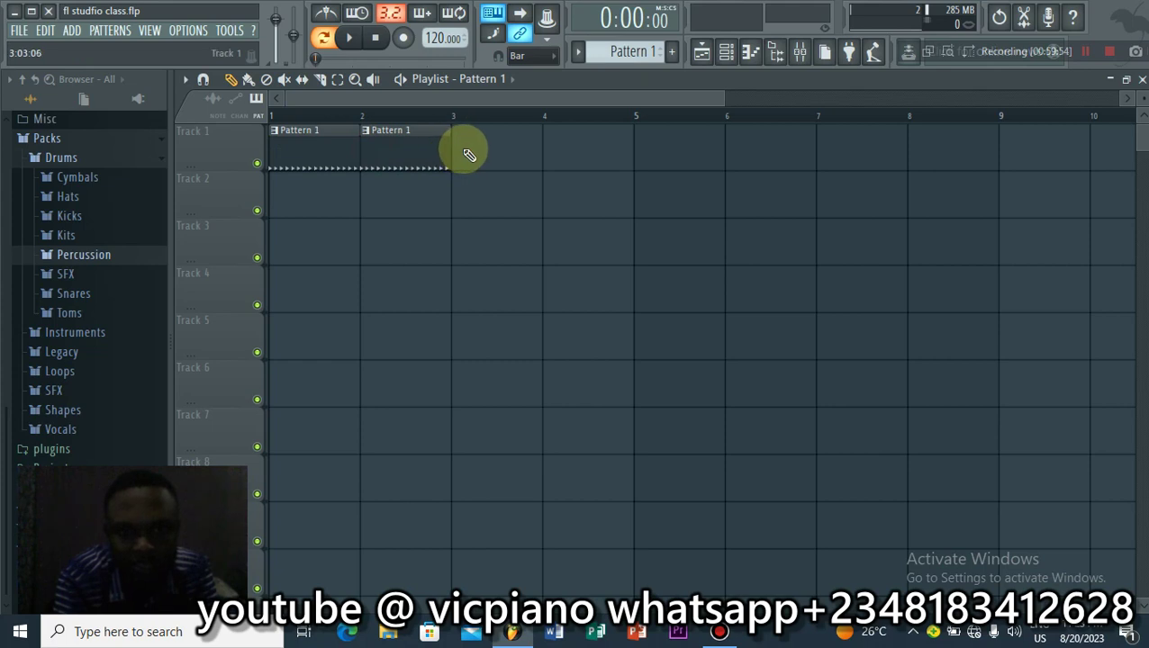
click(486, 146)
click(567, 144)
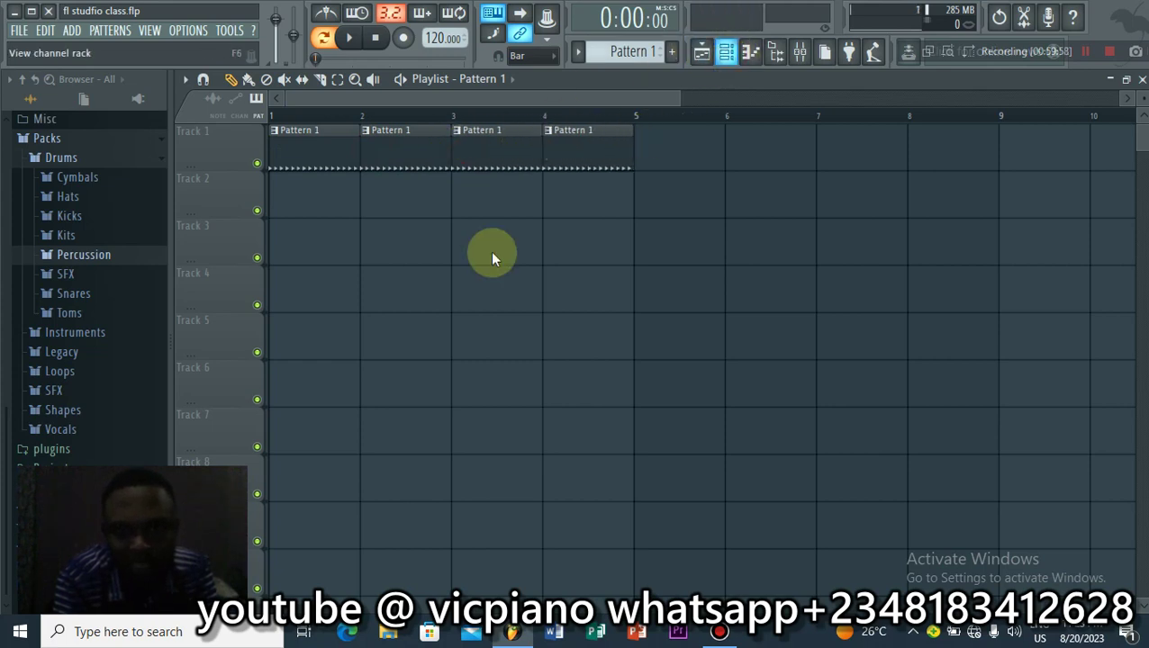
Step: Show the Channel rack over the Playlist to review the drum steps of Pattern 1, and hide it again
key(F6)
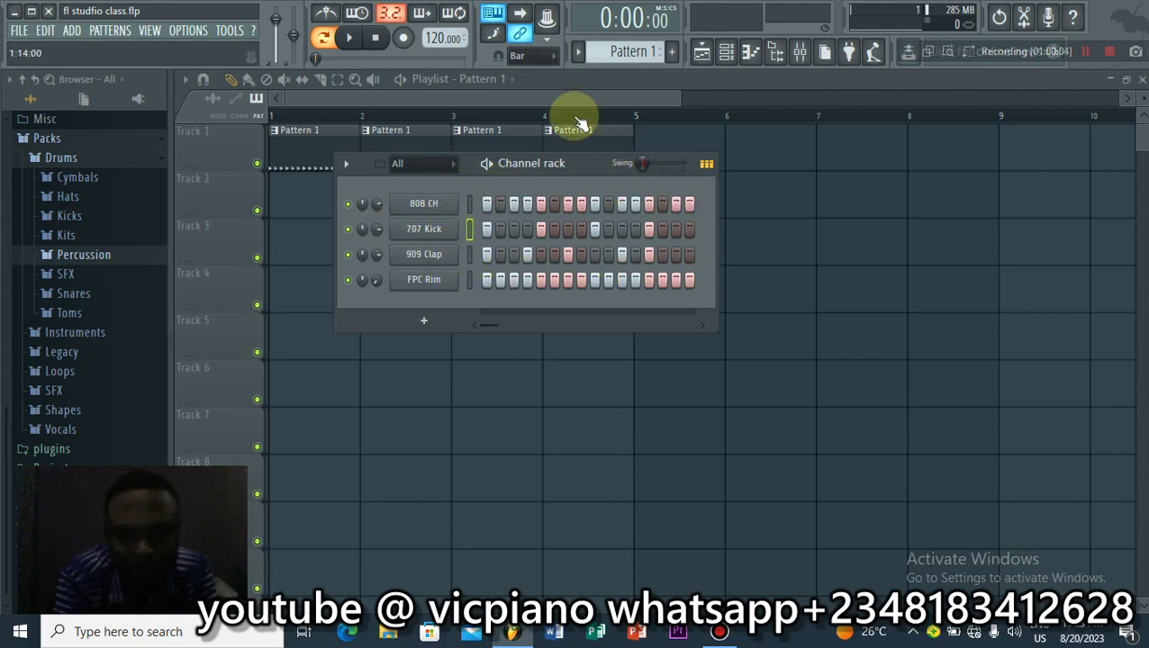
key(F6)
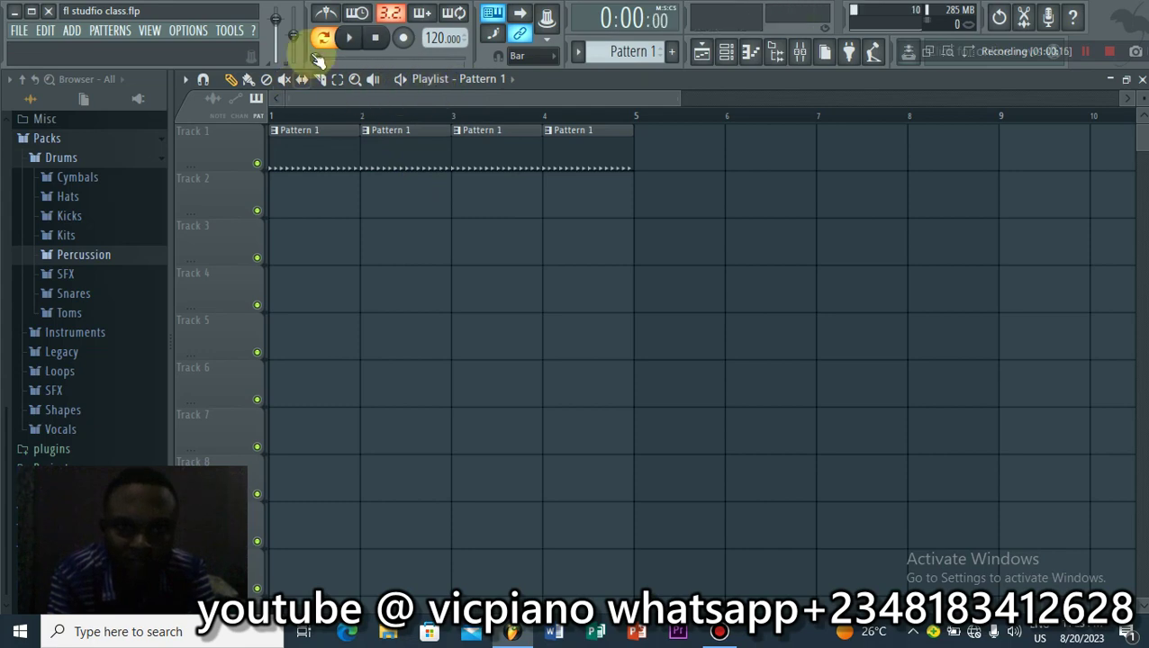
click(726, 52)
click(725, 51)
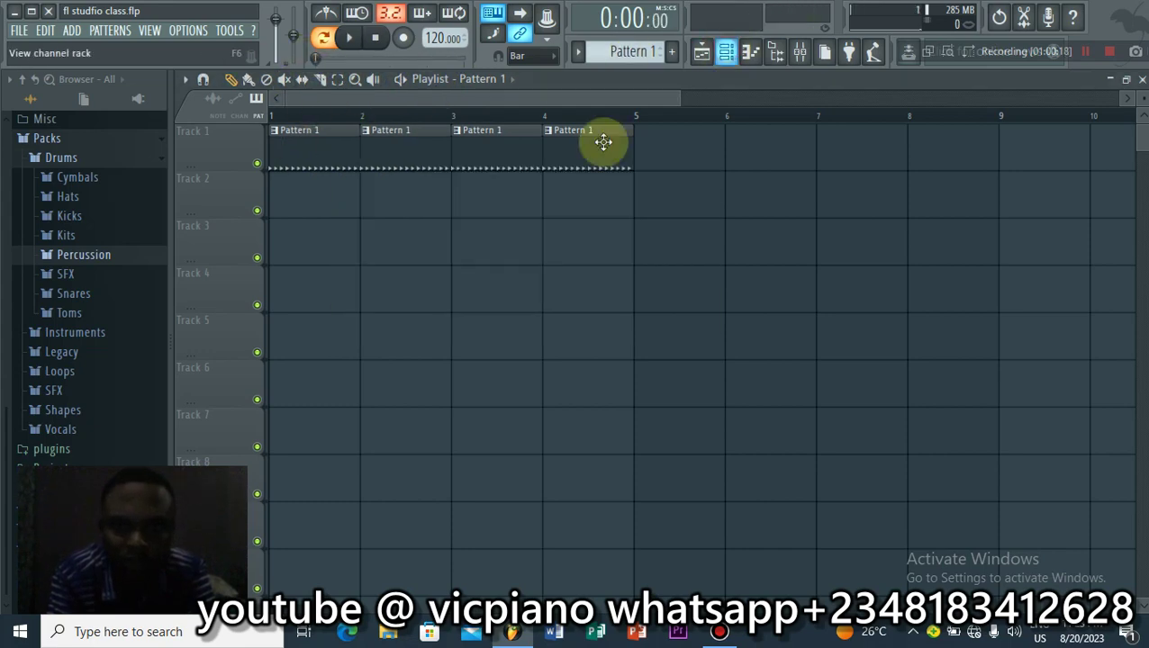
Step: Audition the Pattern 1 clips of the Playlist in song mode, and select the Playlist's Draw tool
key(F6)
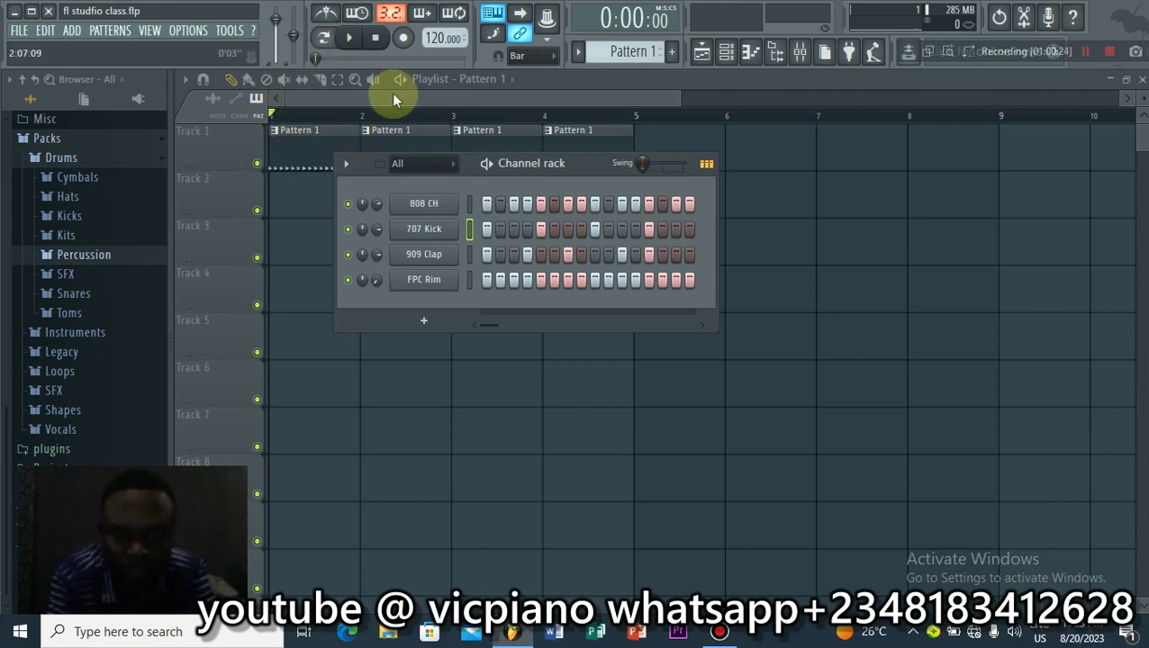
key(F6)
key(space)
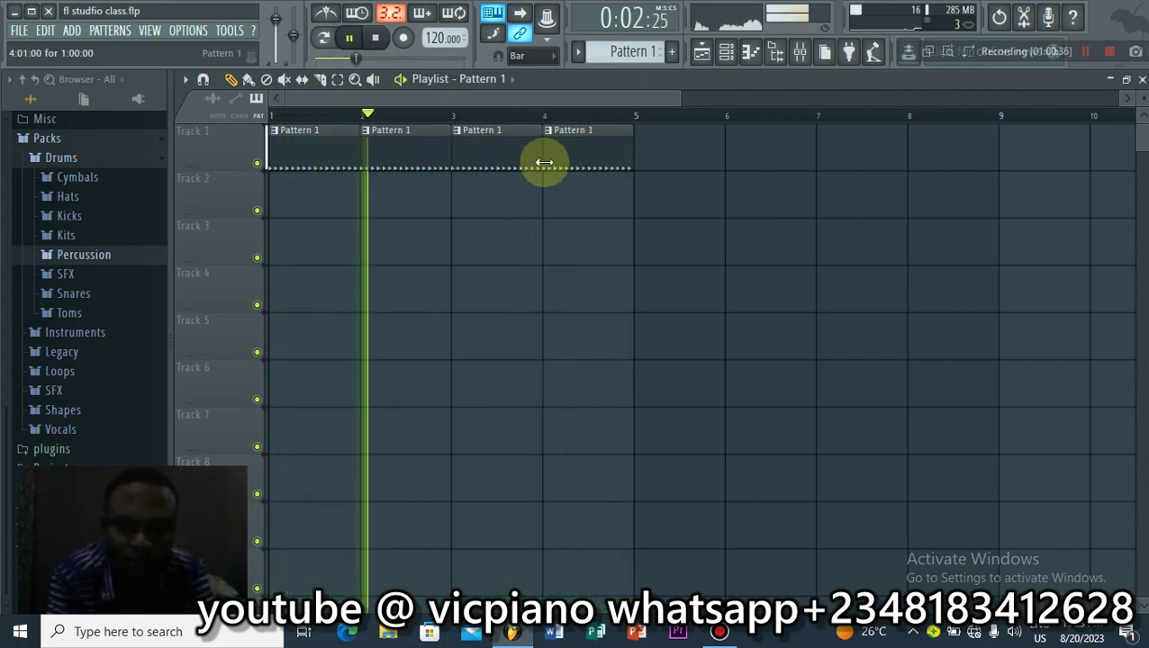
key(space)
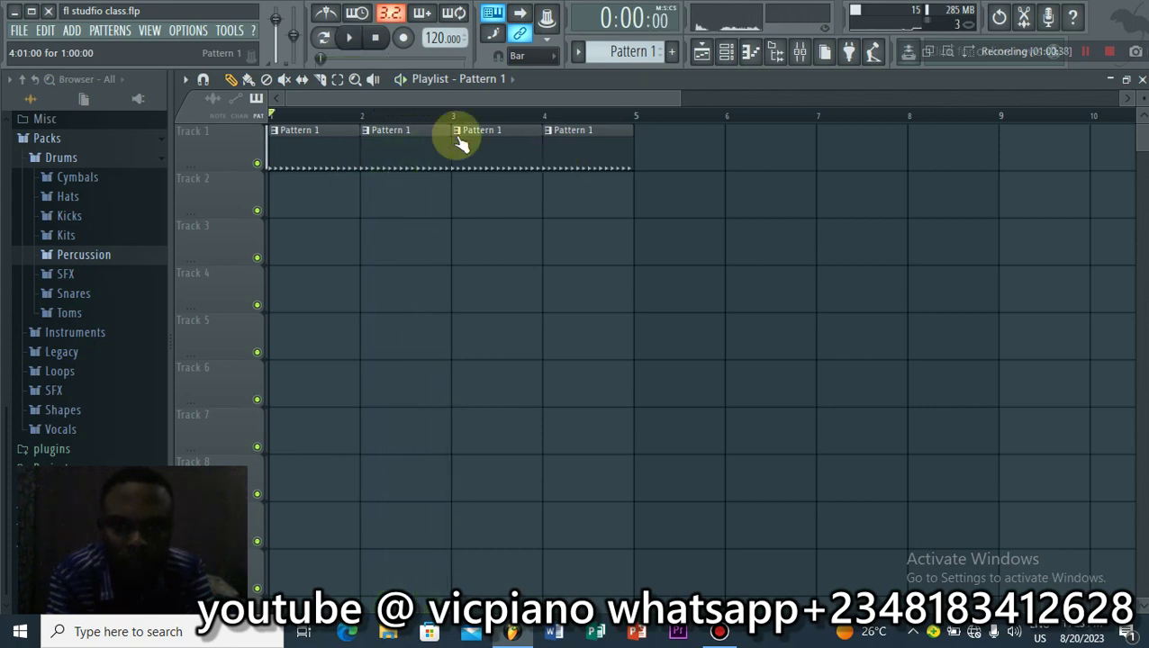
click(231, 80)
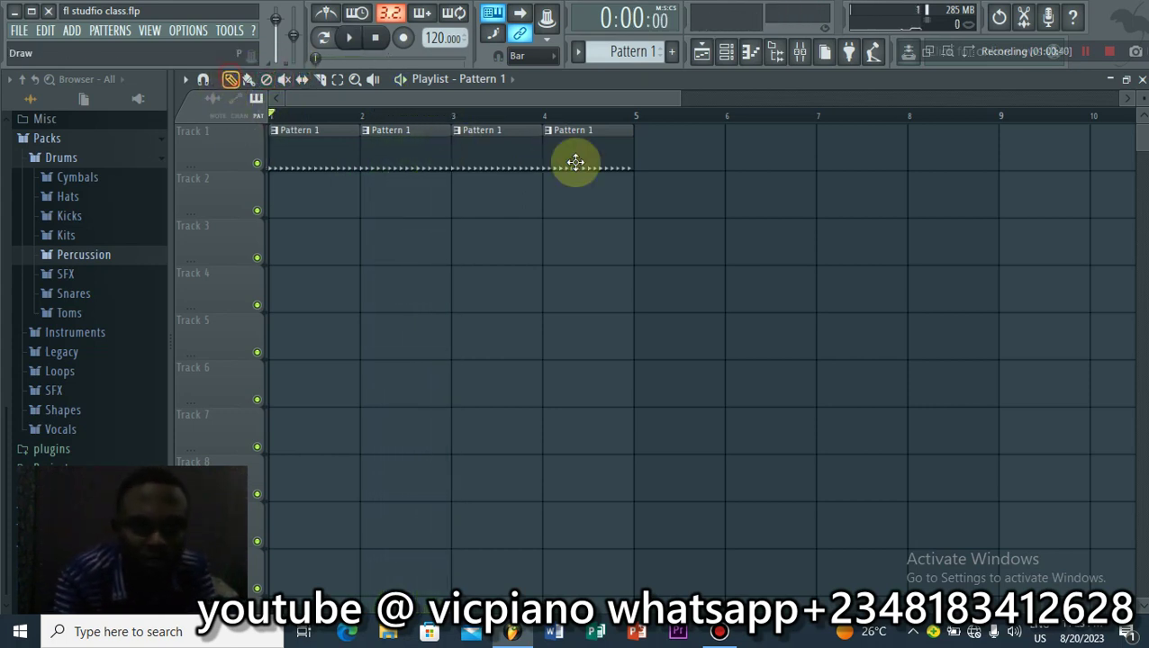
Step: Place Pattern 1 clips in bars 5 to 8 of Track 1 and play the arrangement
click(640, 132)
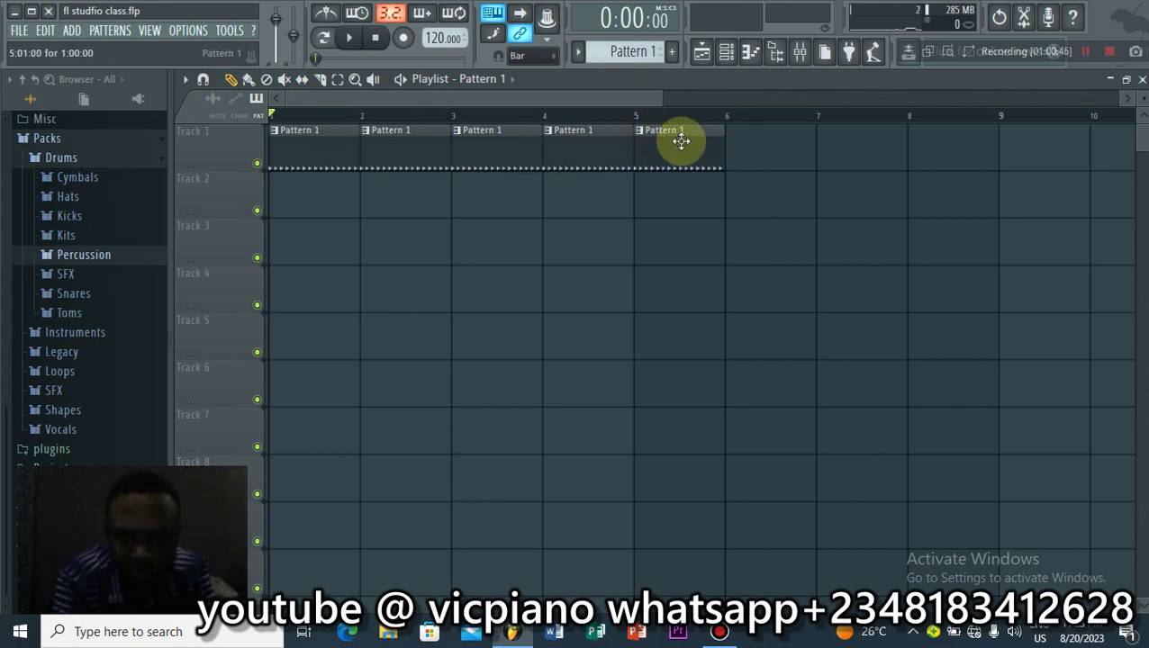
click(735, 134)
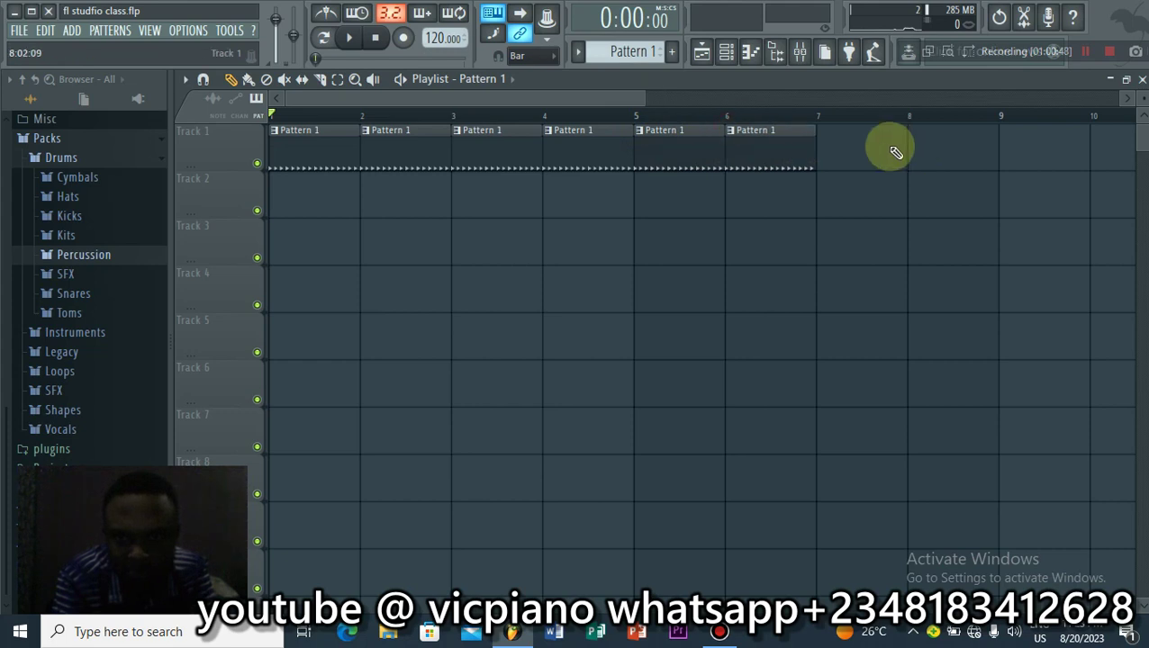
click(827, 137)
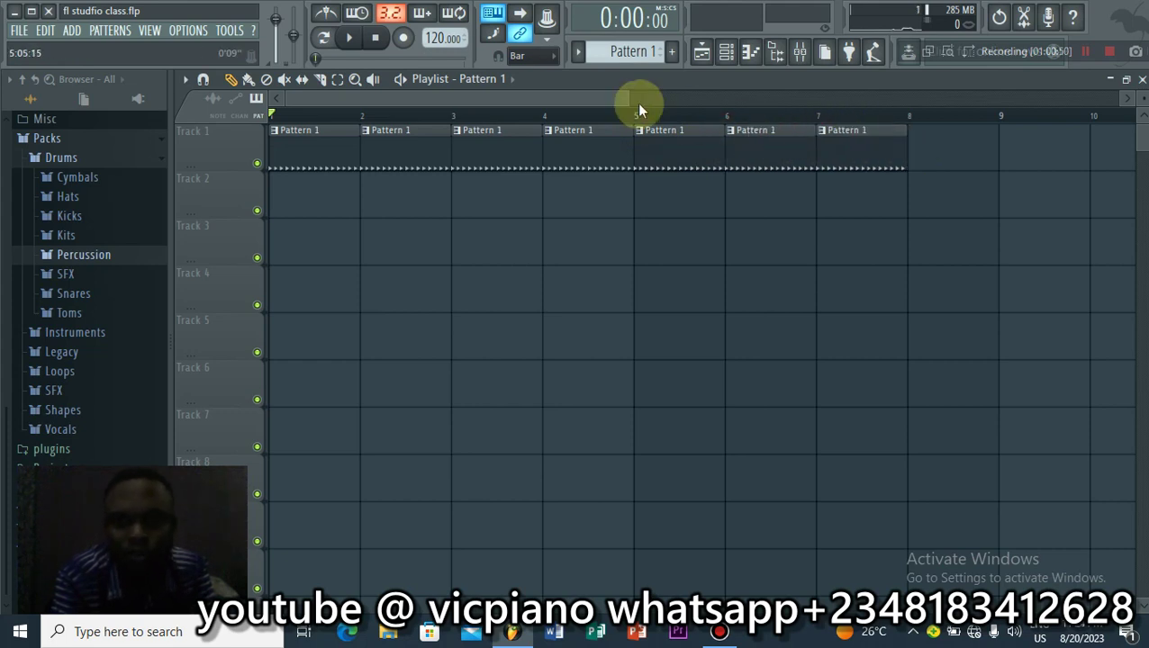
drag(630, 95, 1121, 108)
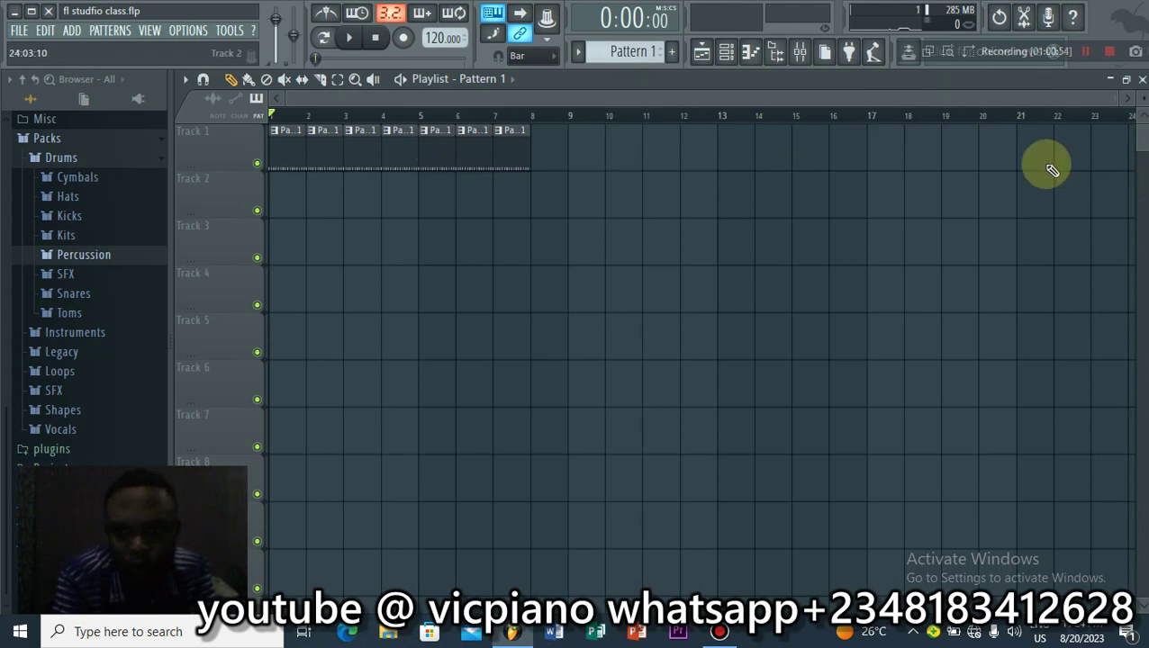
click(350, 41)
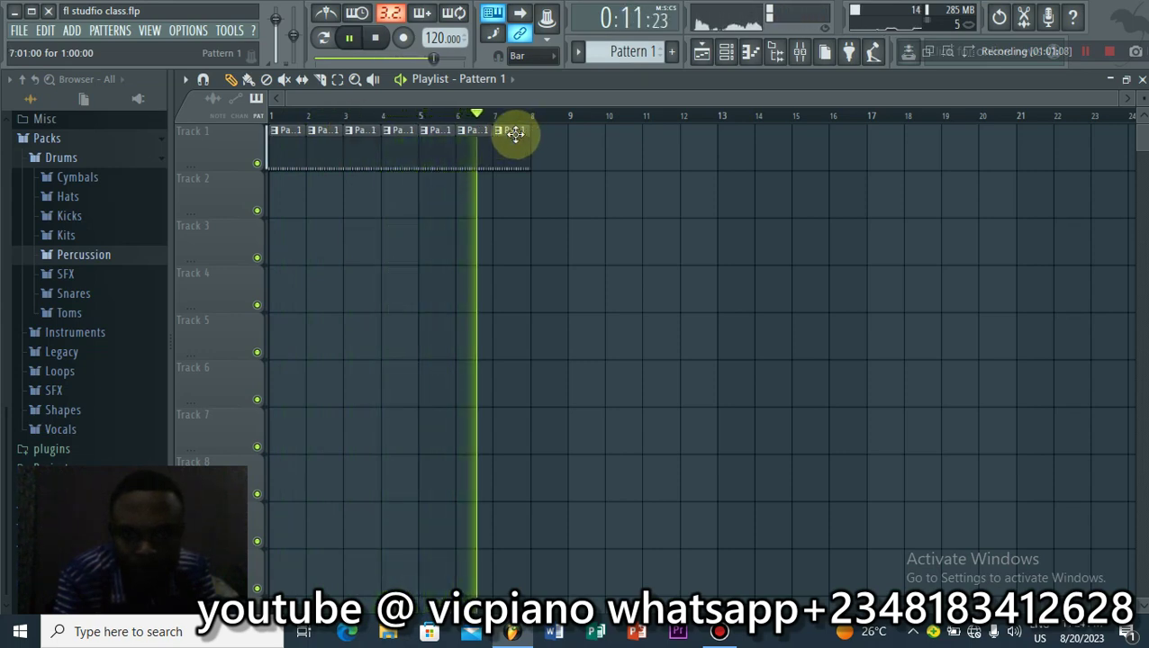
click(550, 155)
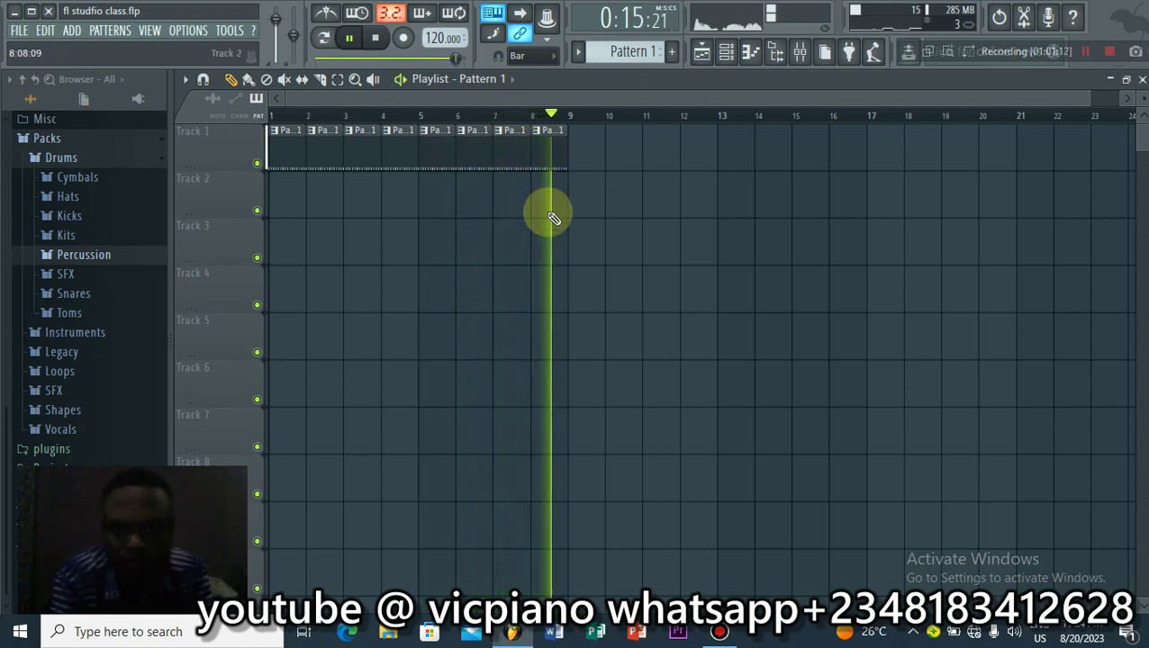
key(space)
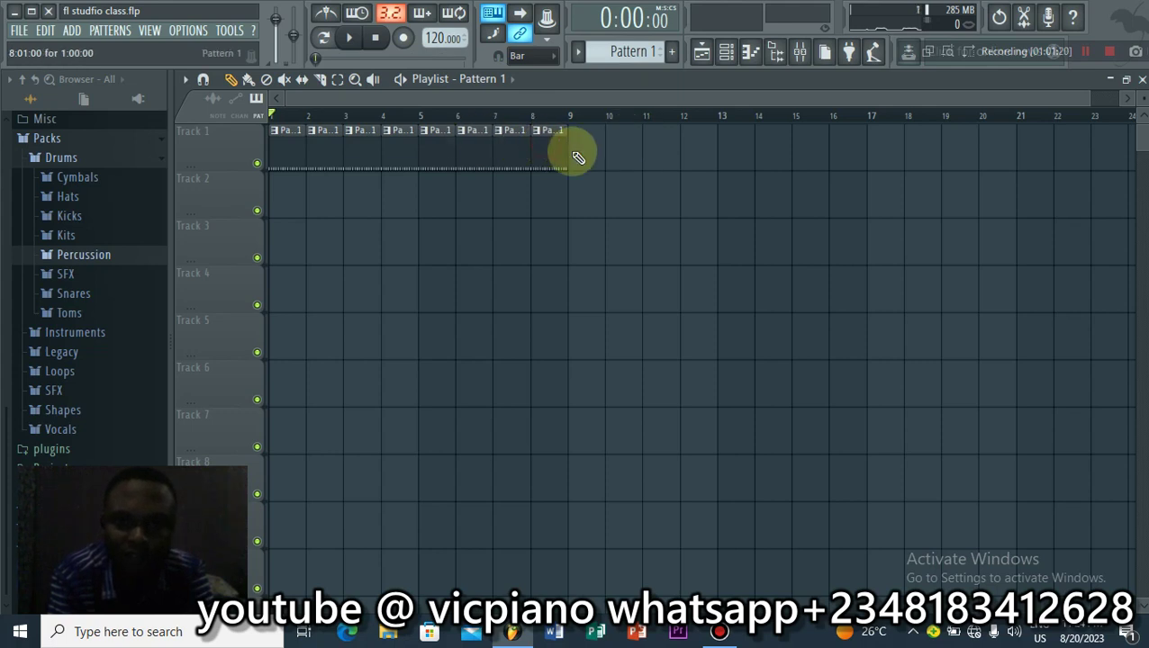
Step: Try extending the Pattern 1 clips to bar 17 on Track 1, and cut the row back to bars 1 to 8
mouse_move(580, 158)
mouse_down()
mouse_move(617, 148)
mouse_move(586, 150)
mouse_up()
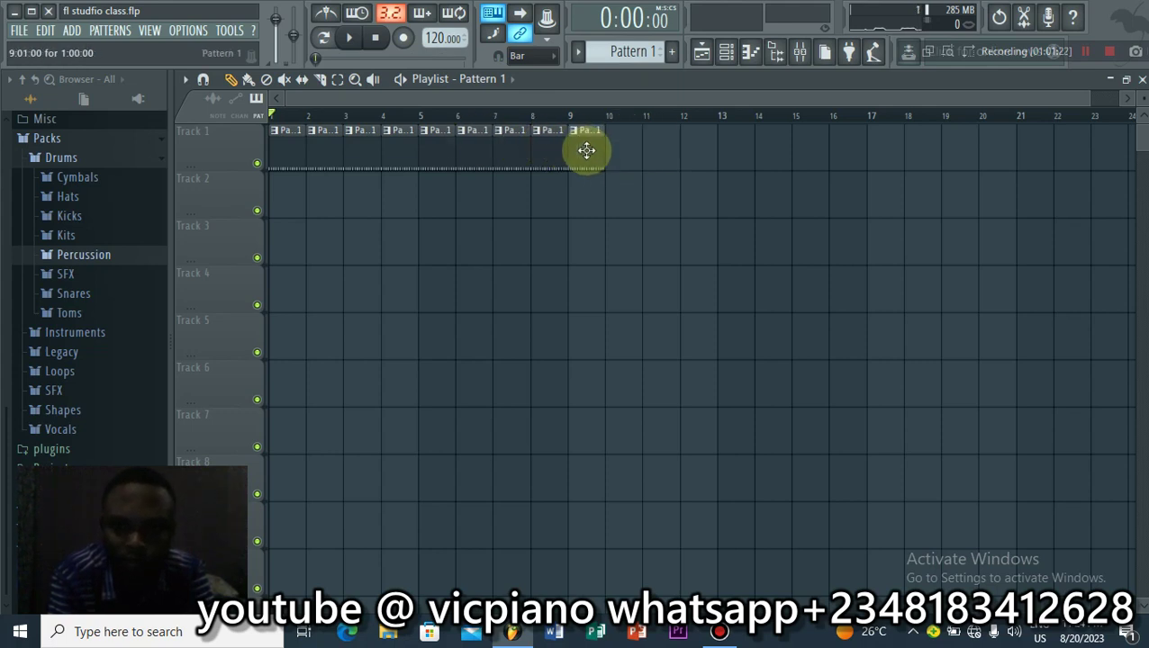
click(689, 140)
click(804, 137)
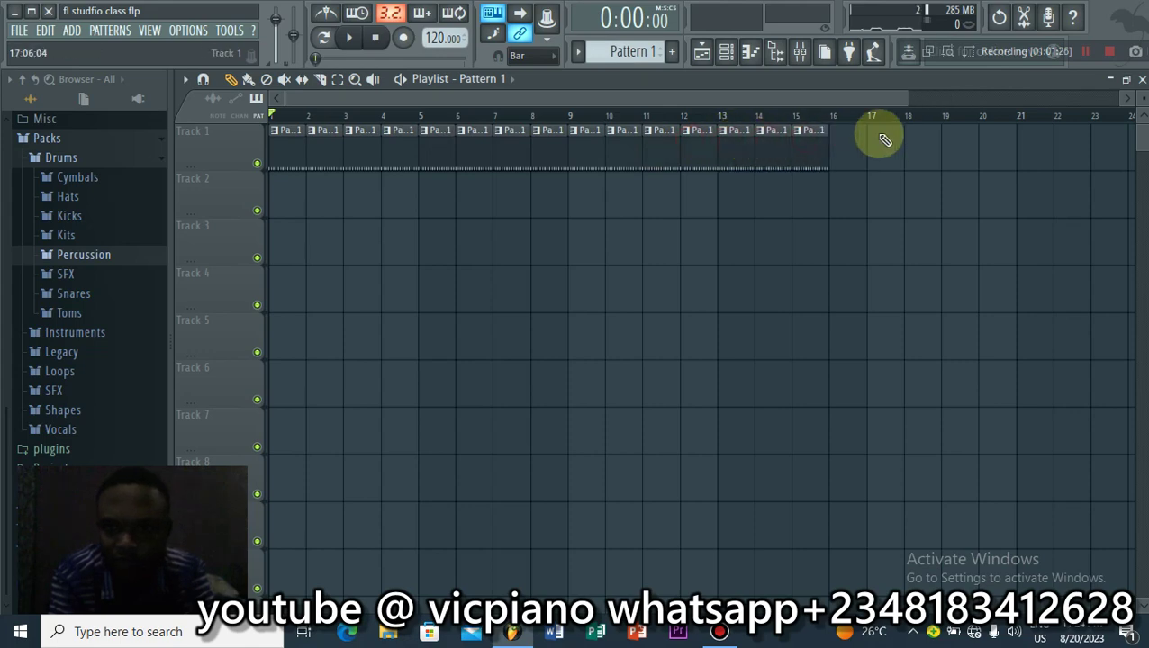
drag(850, 140, 886, 140)
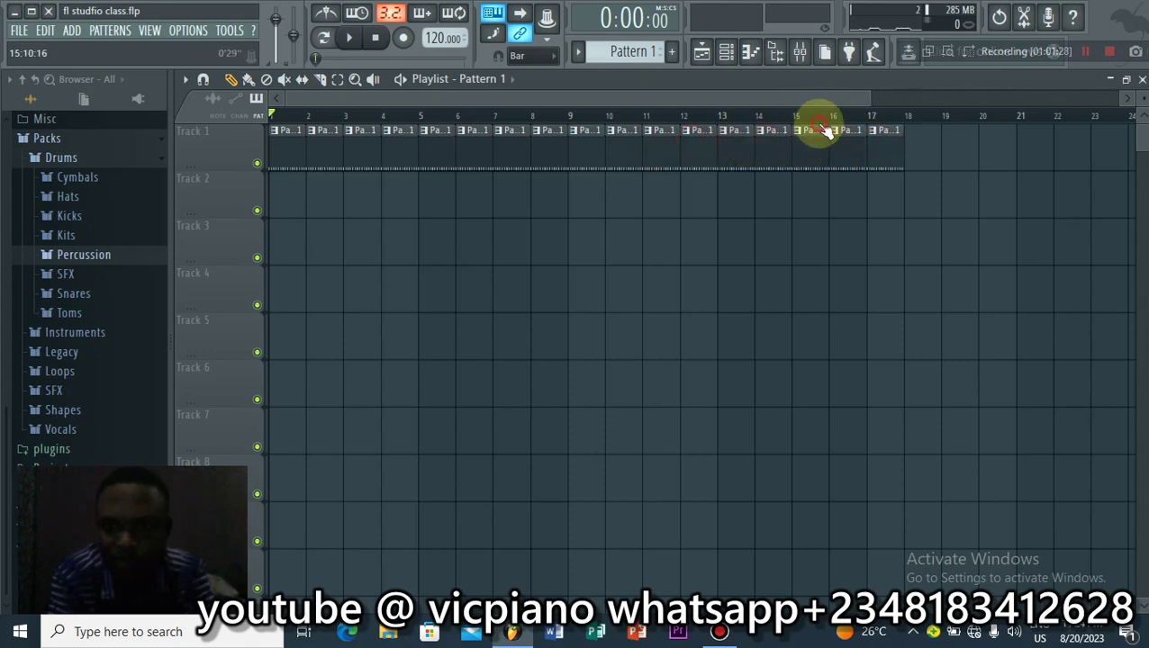
click(827, 117)
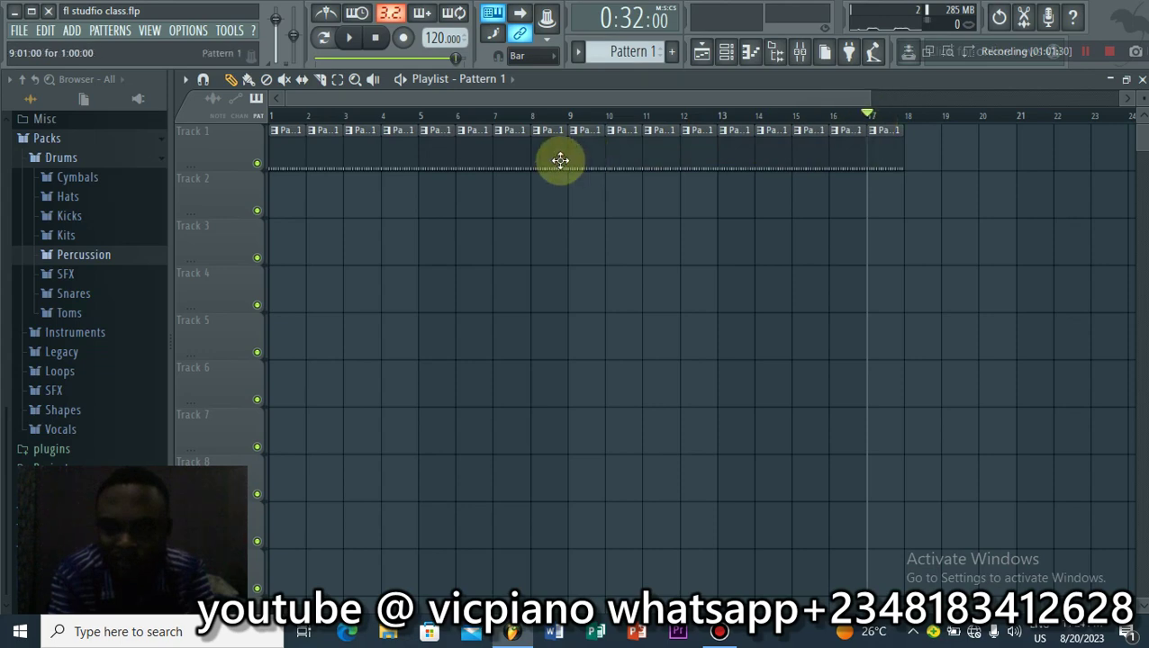
drag(902, 128, 565, 139)
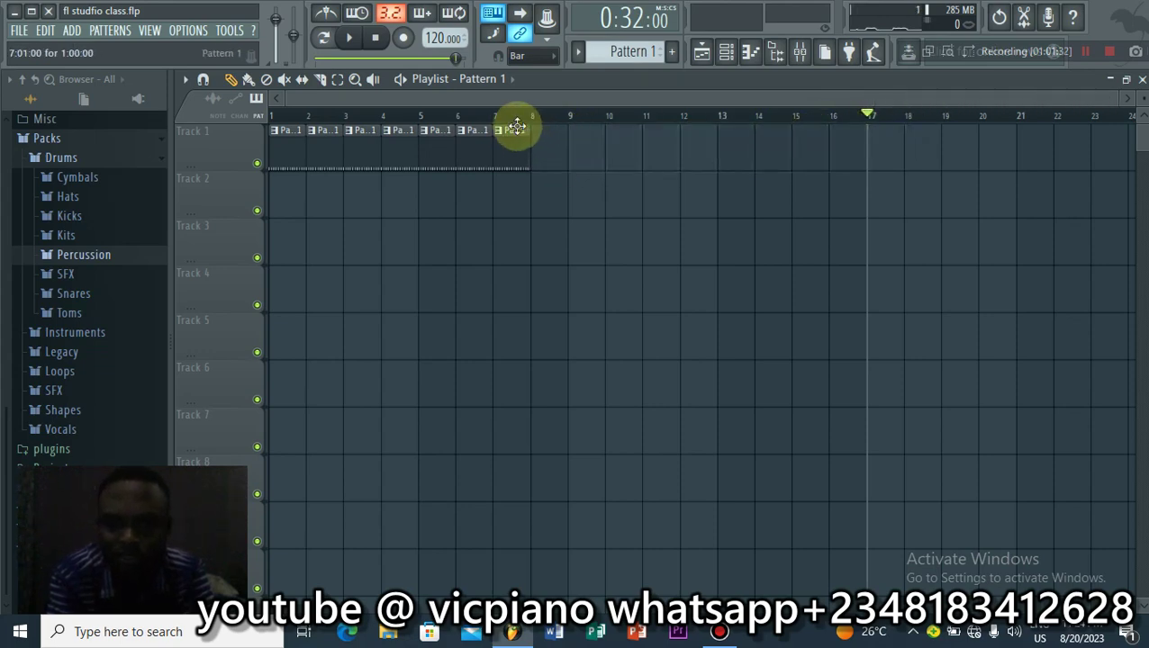
click(552, 151)
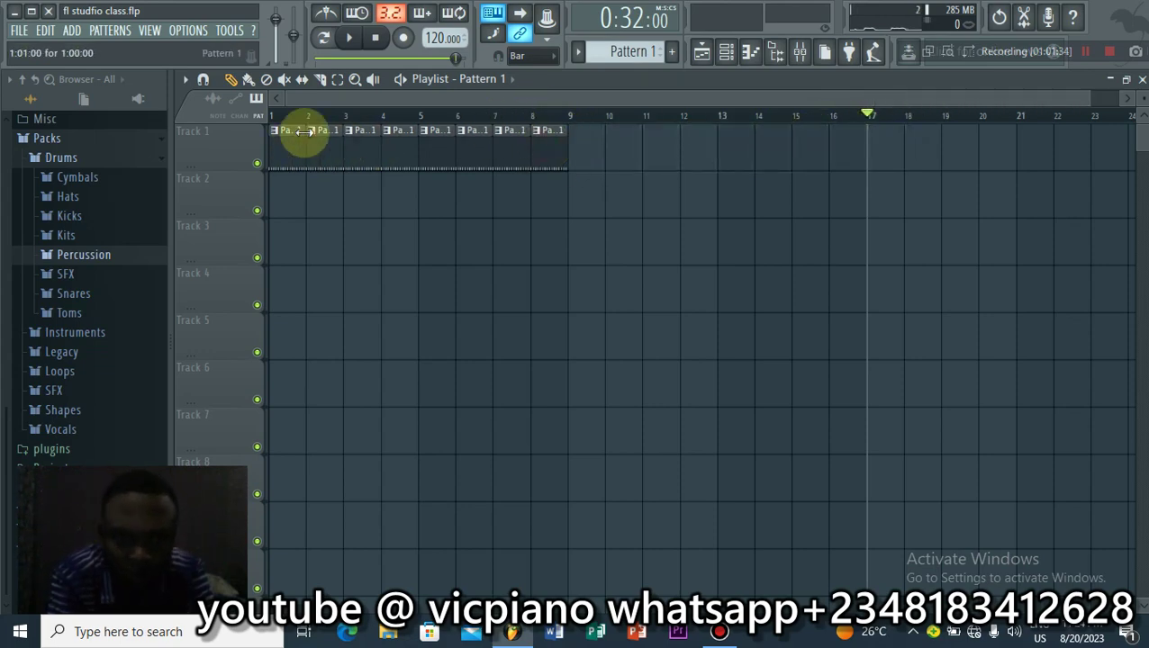
Step: Play the eight-bar arrangement in the Playlist and save the project while it runs
drag(1088, 97, 286, 97)
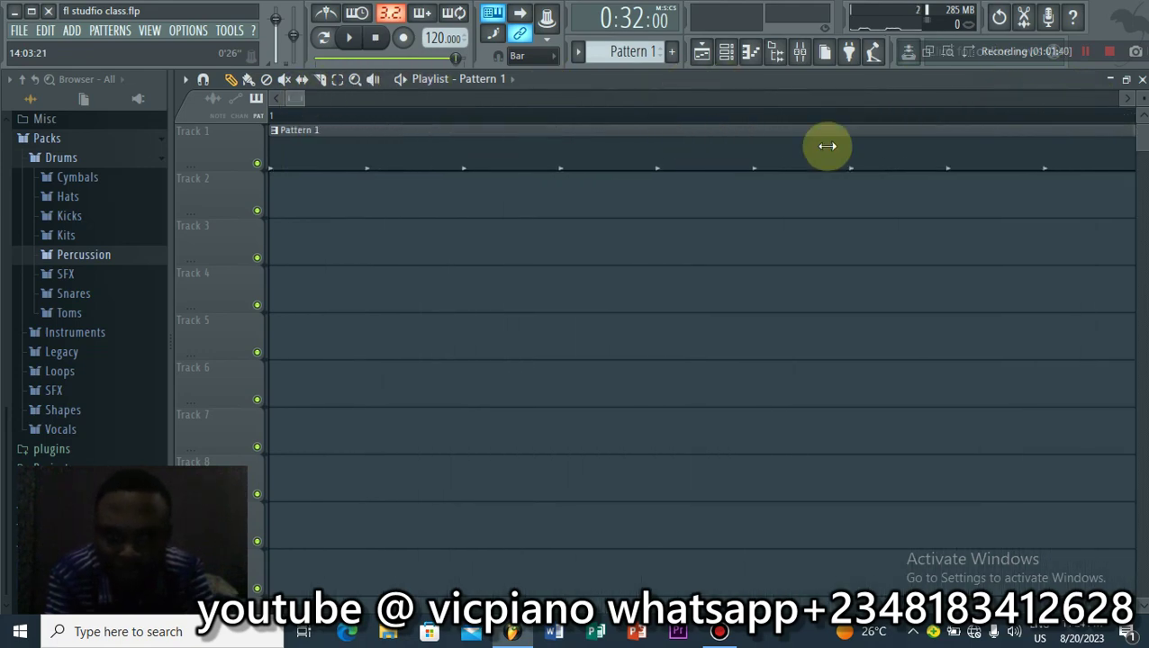
drag(826, 146, 775, 146)
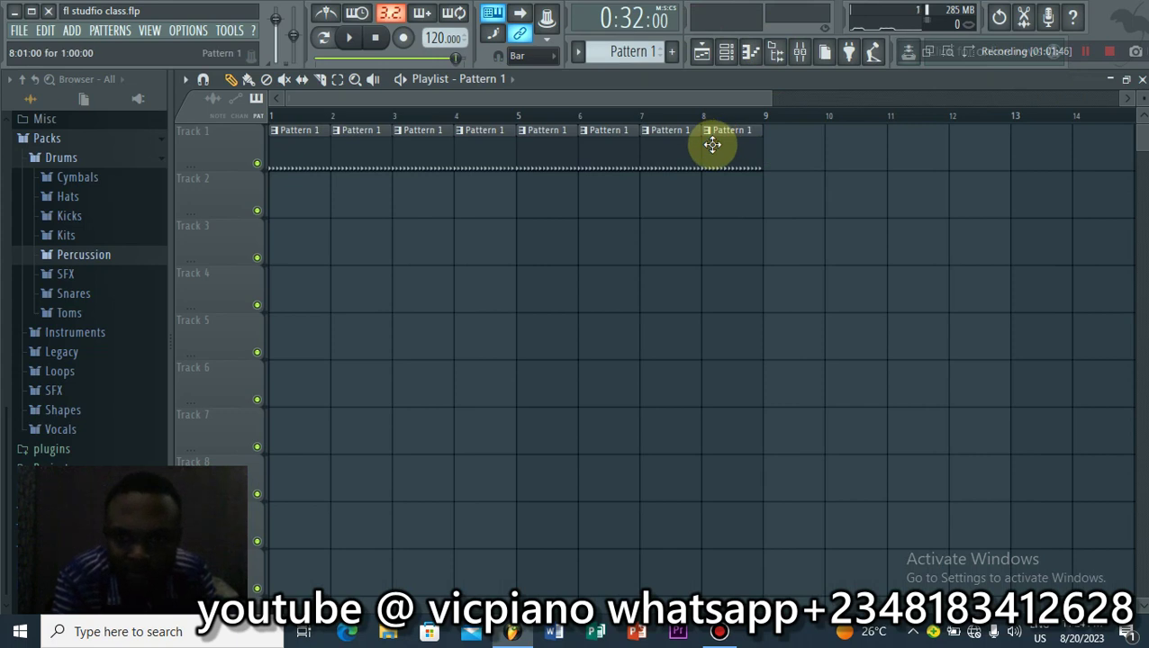
click(351, 38)
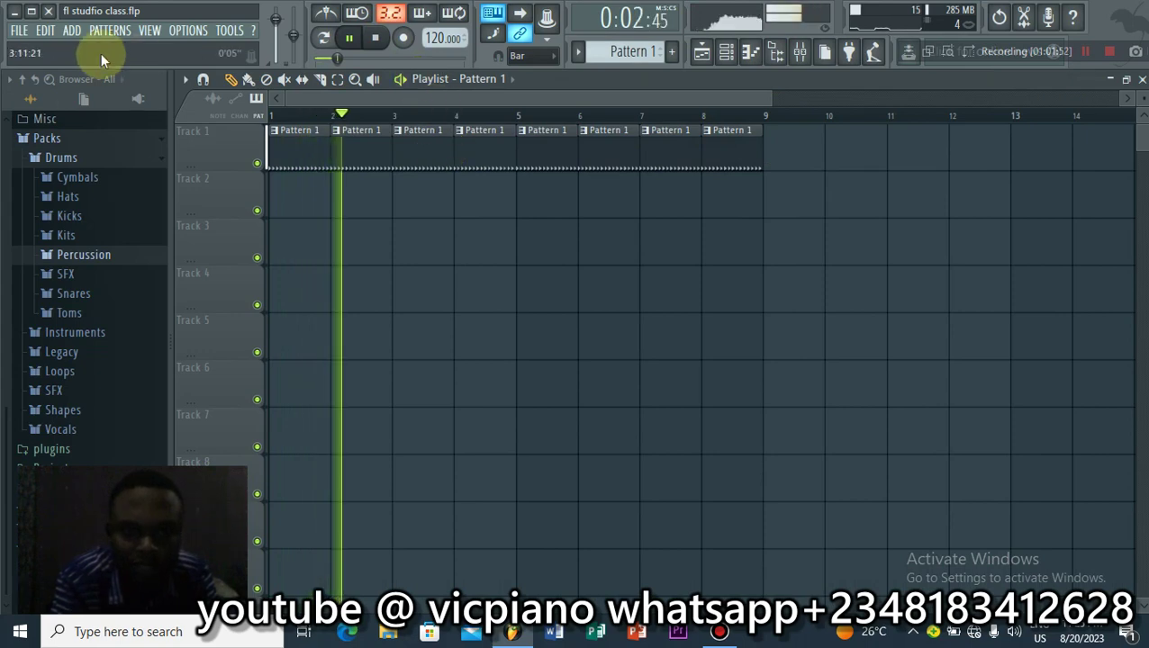
click(18, 34)
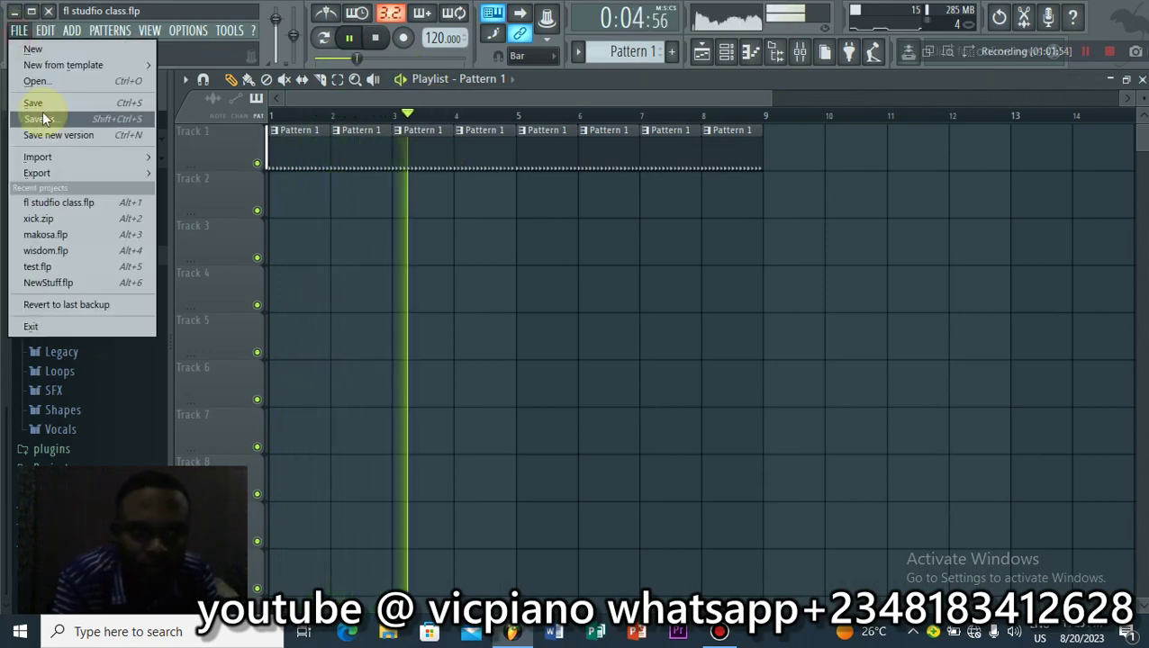
click(40, 100)
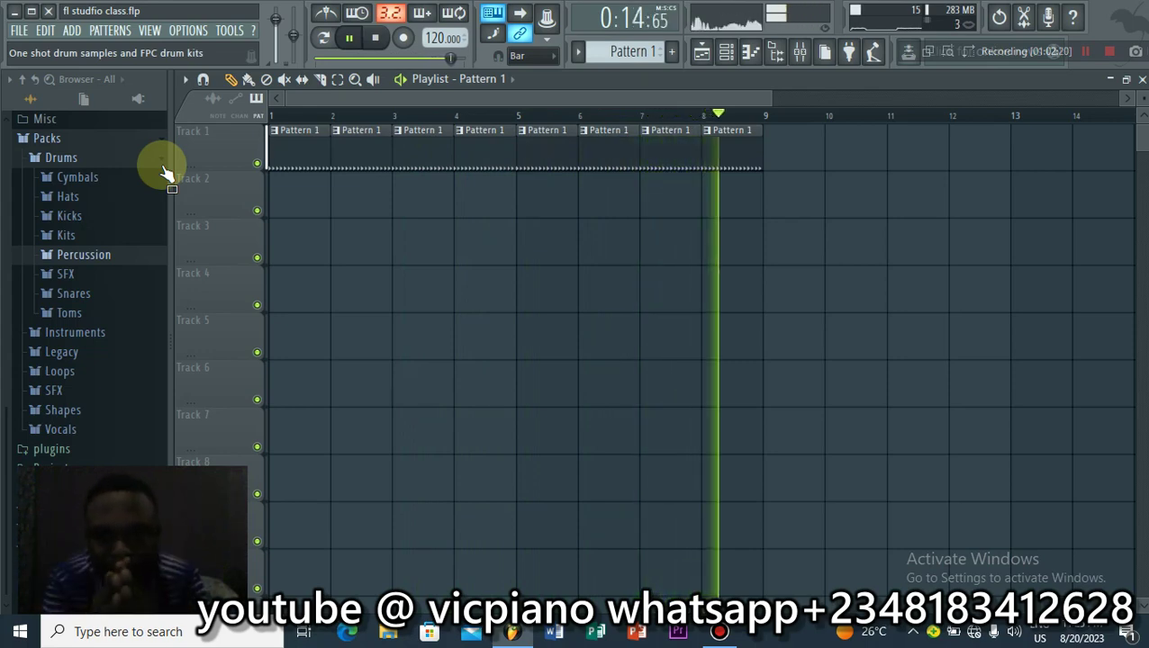
key(space)
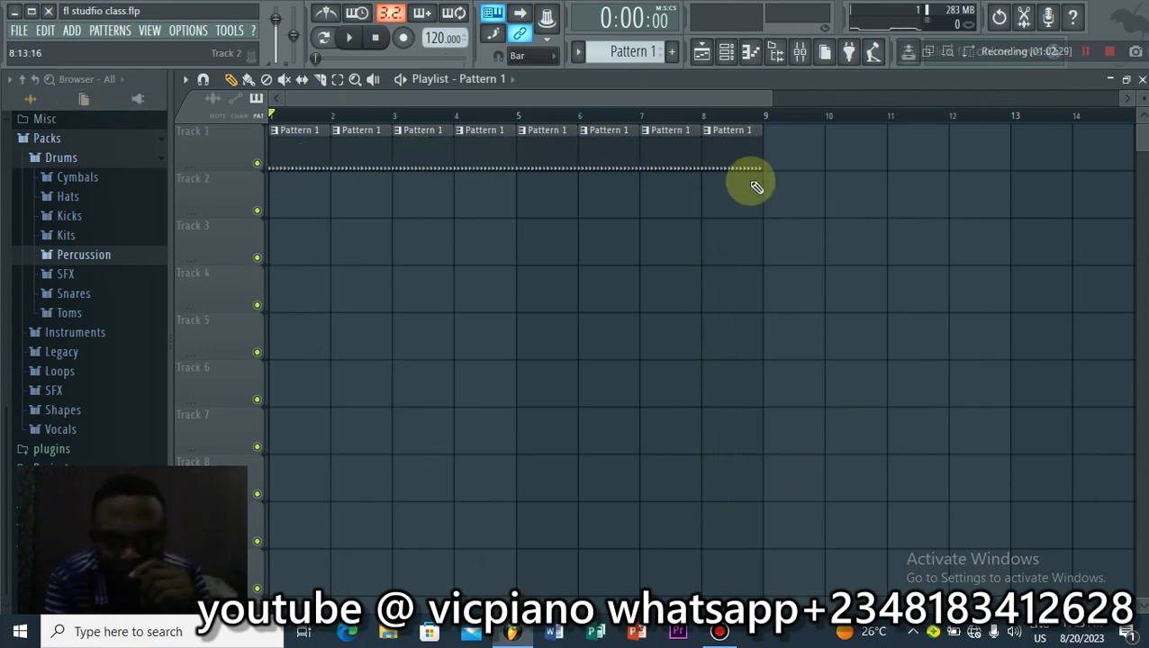
Step: Create Pattern 2 with its default name and place its clips in bars 1 to 3 of Track 3
click(701, 54)
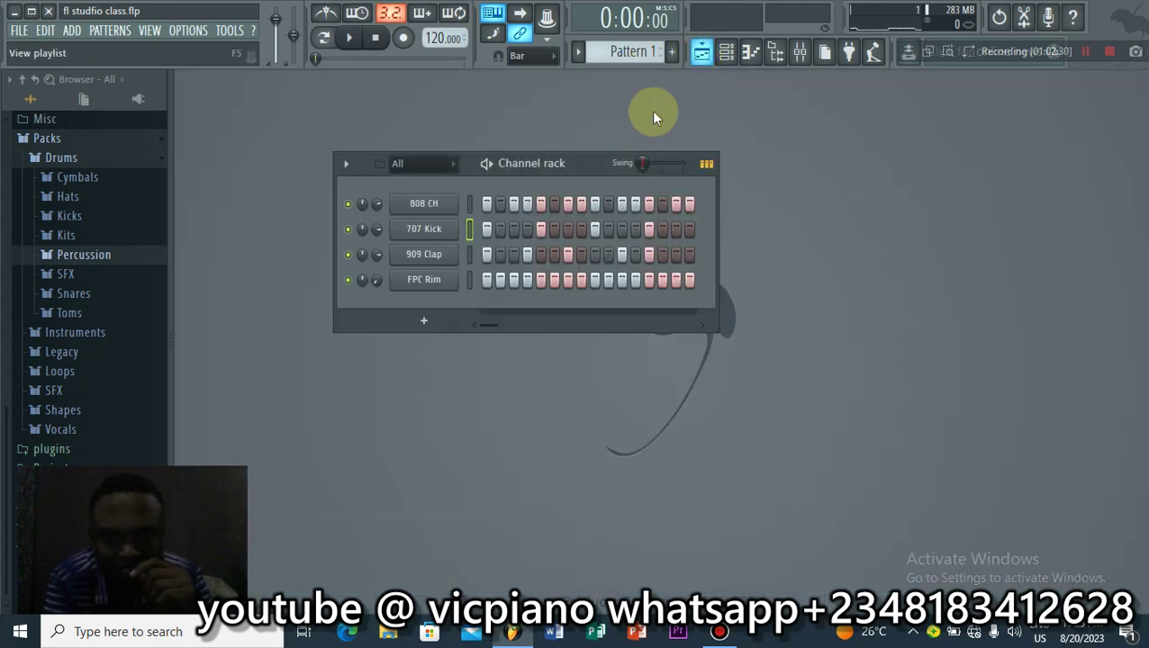
click(676, 54)
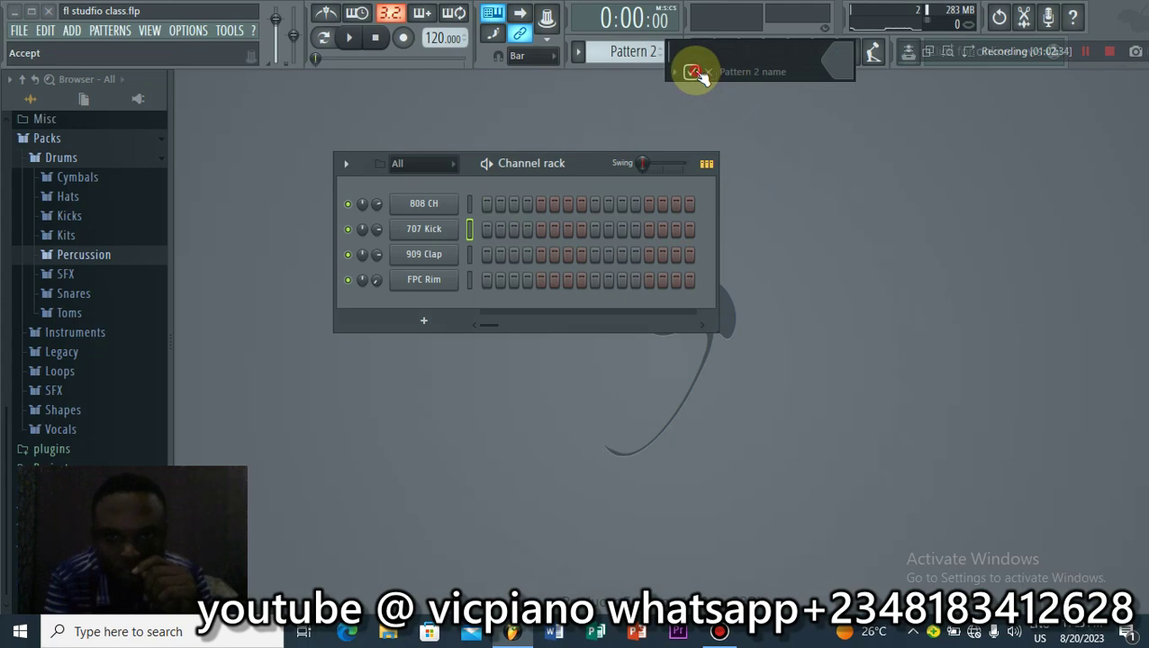
click(693, 72)
click(699, 52)
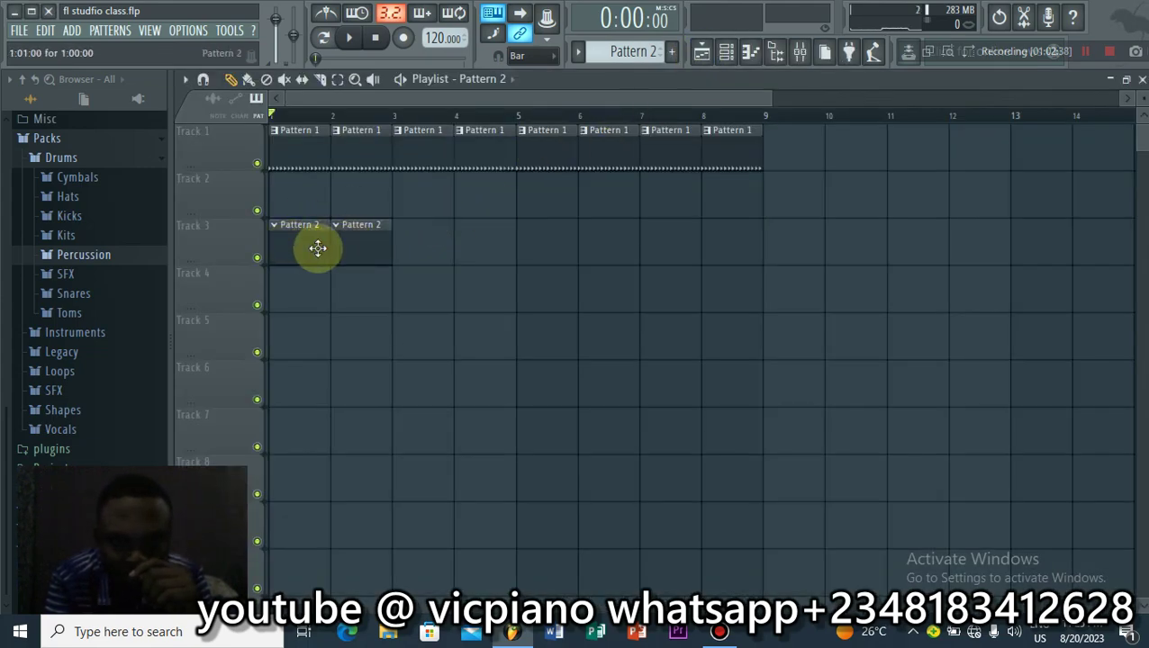
click(726, 52)
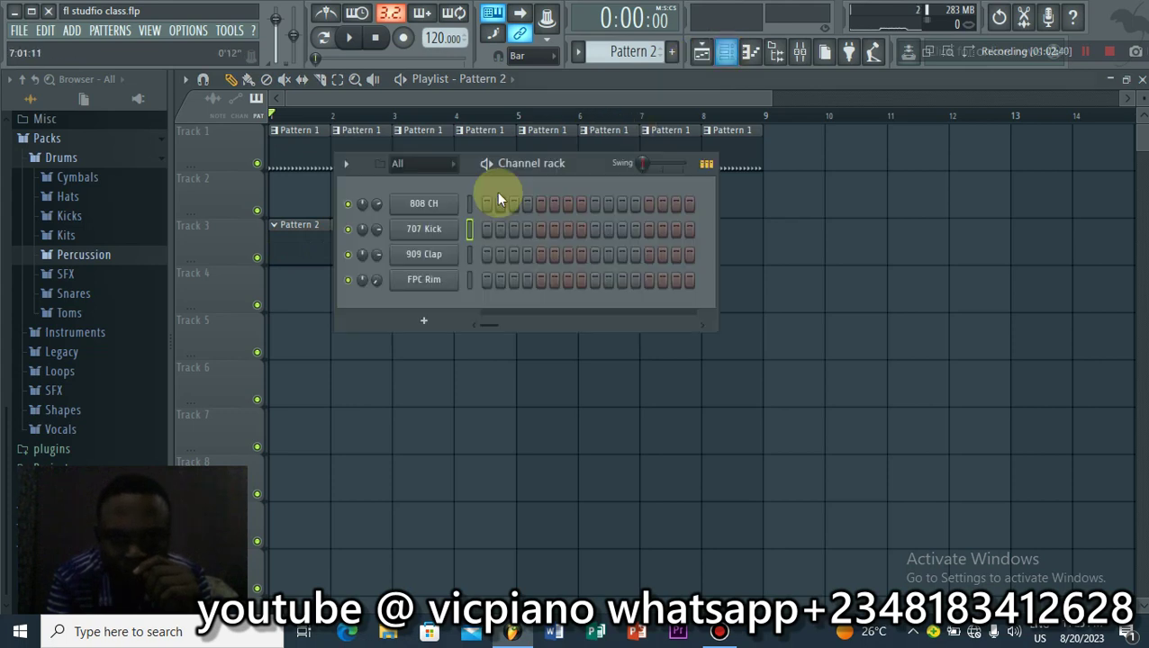
click(711, 55)
click(421, 241)
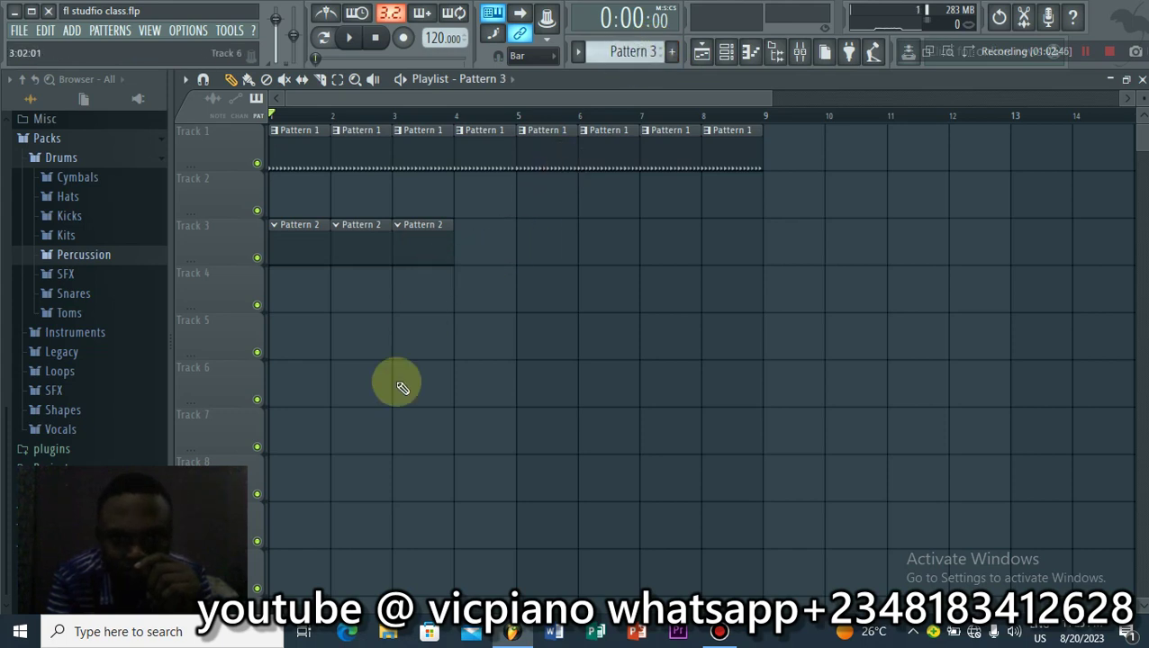
Step: Place Pattern 3 clips in bars 1 to 3 of Track 5, and delete all Pattern 2 and Pattern 3 clips
drag(291, 342, 513, 352)
right_click(547, 339)
right_click(297, 241)
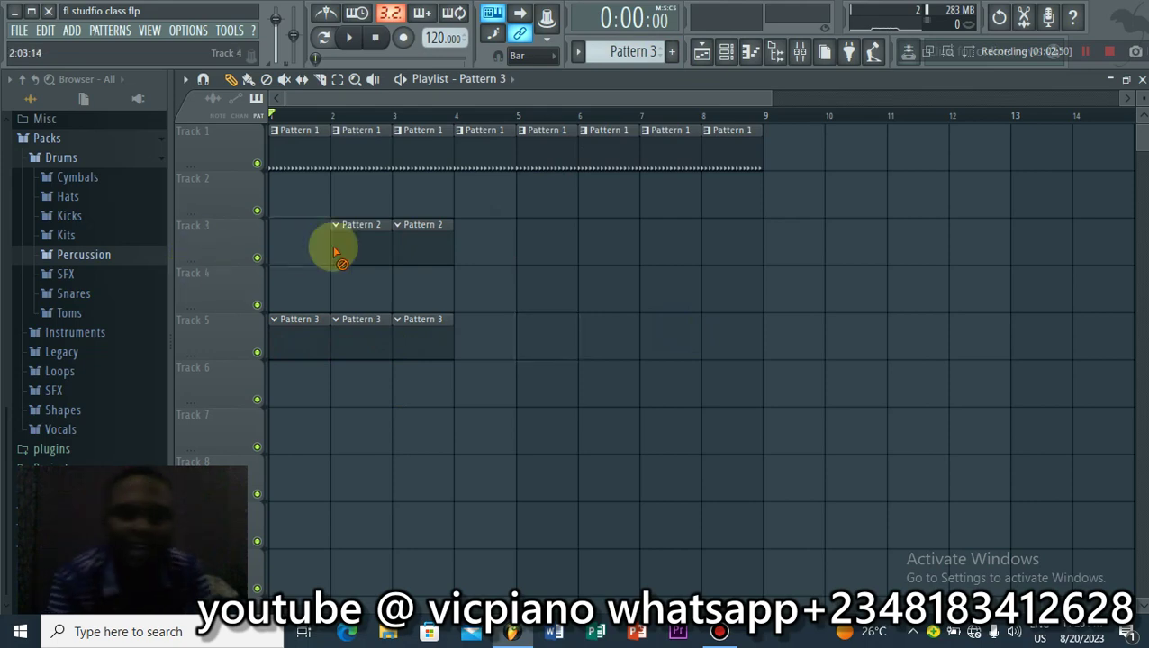
right_click(360, 241)
right_click(423, 241)
right_click(360, 340)
right_click(297, 340)
right_click(419, 342)
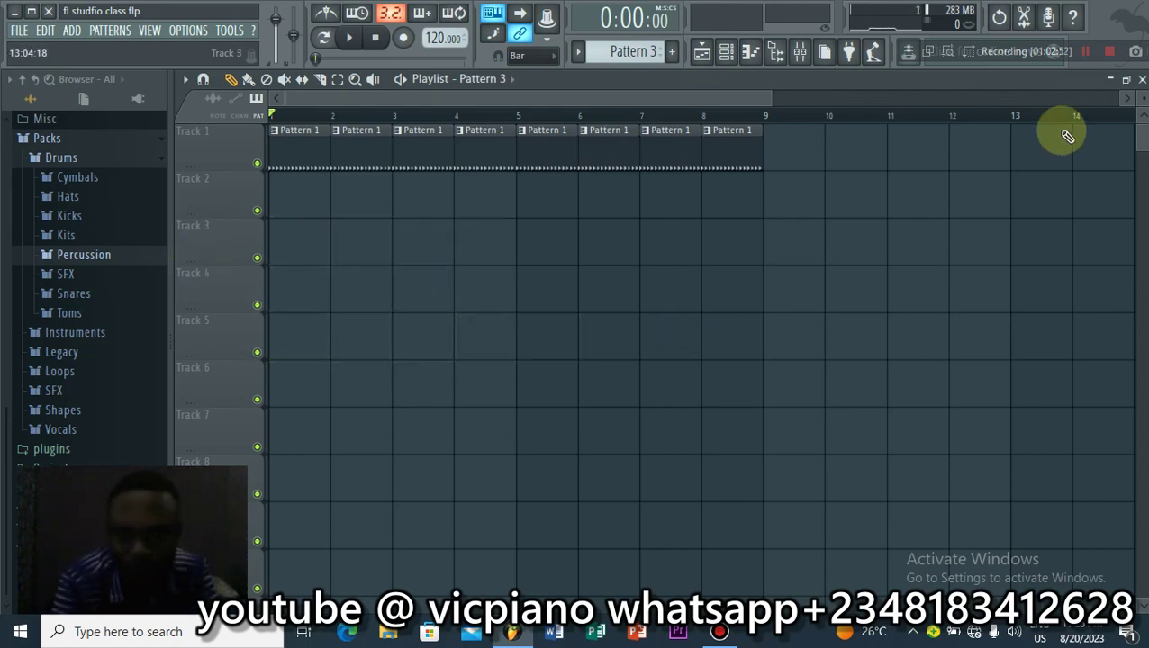
Step: Compare the Playlist with the Channel rack, playing Pattern 1 in pattern mode, and return to the Playlist
click(703, 52)
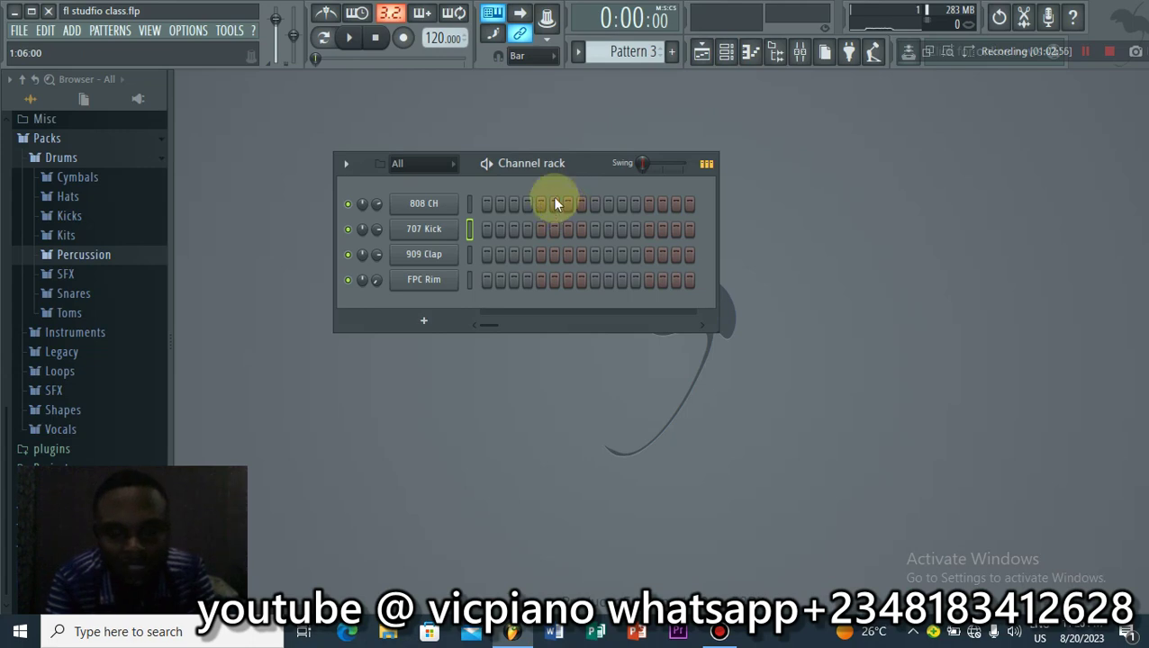
click(703, 52)
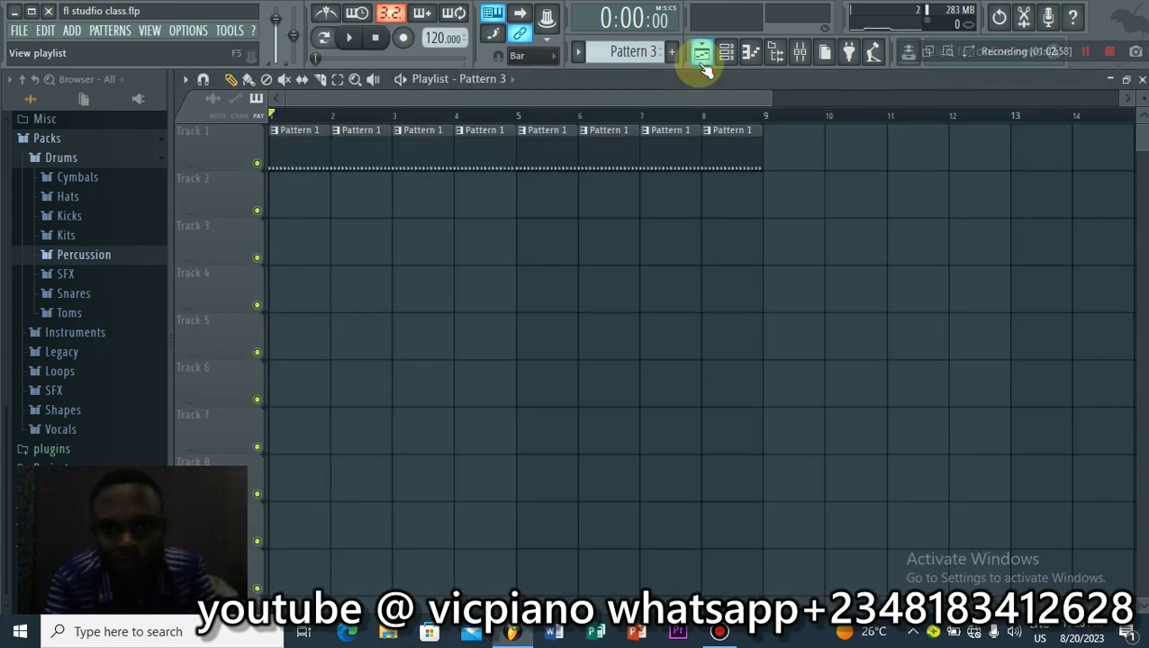
click(702, 65)
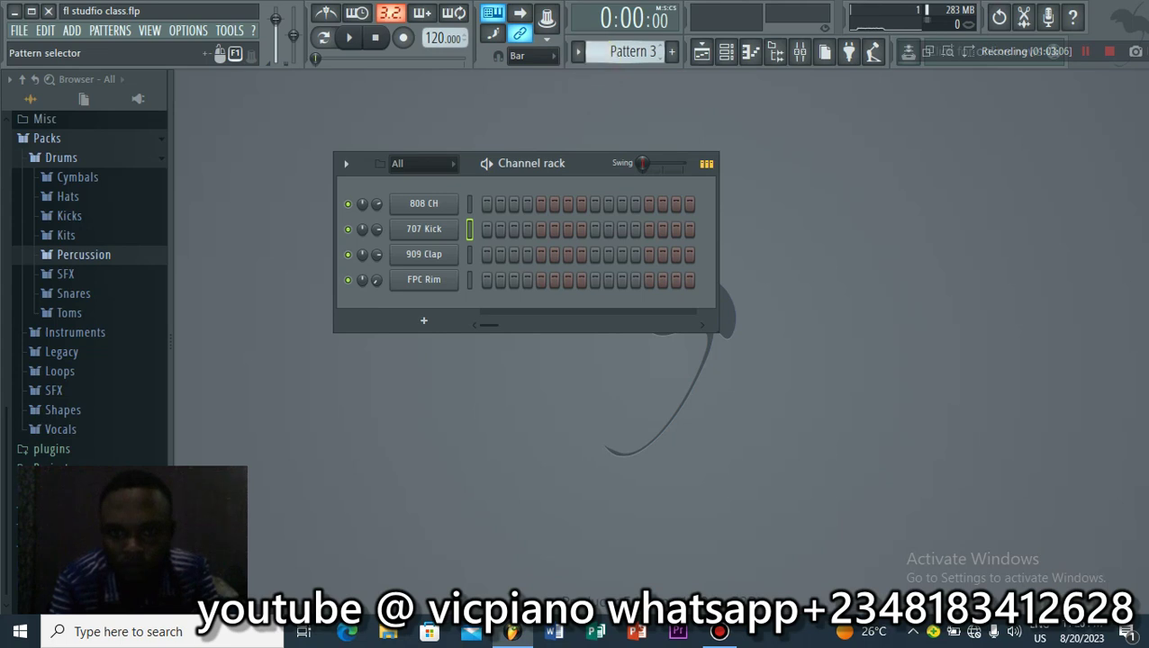
key(KP_Subtract)
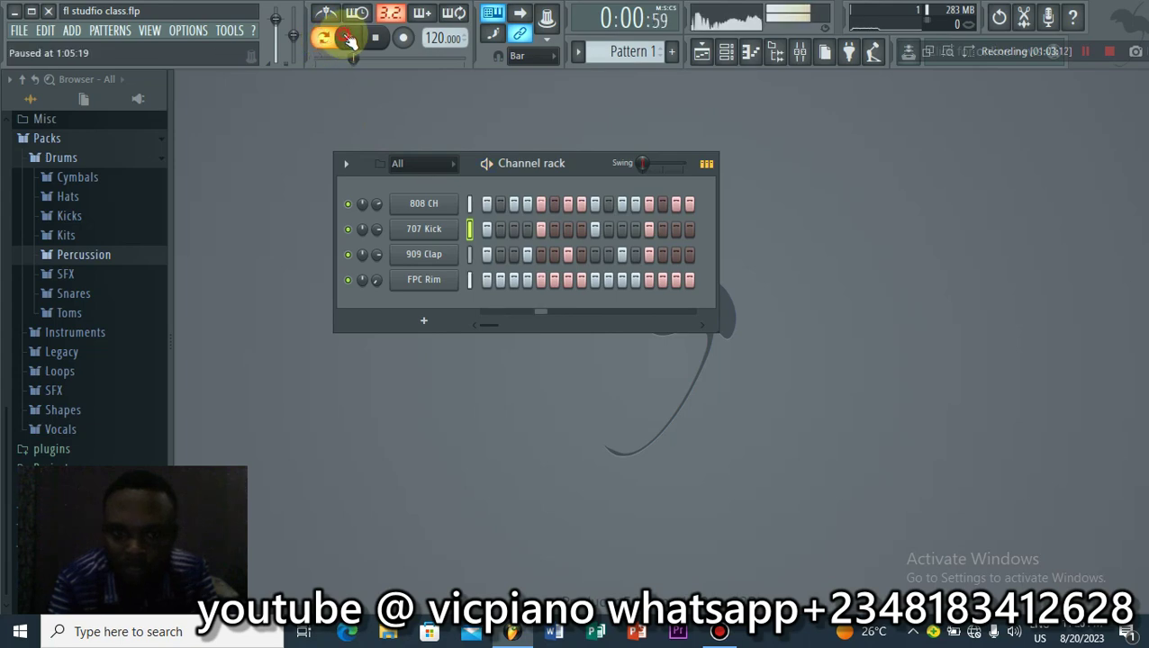
click(701, 53)
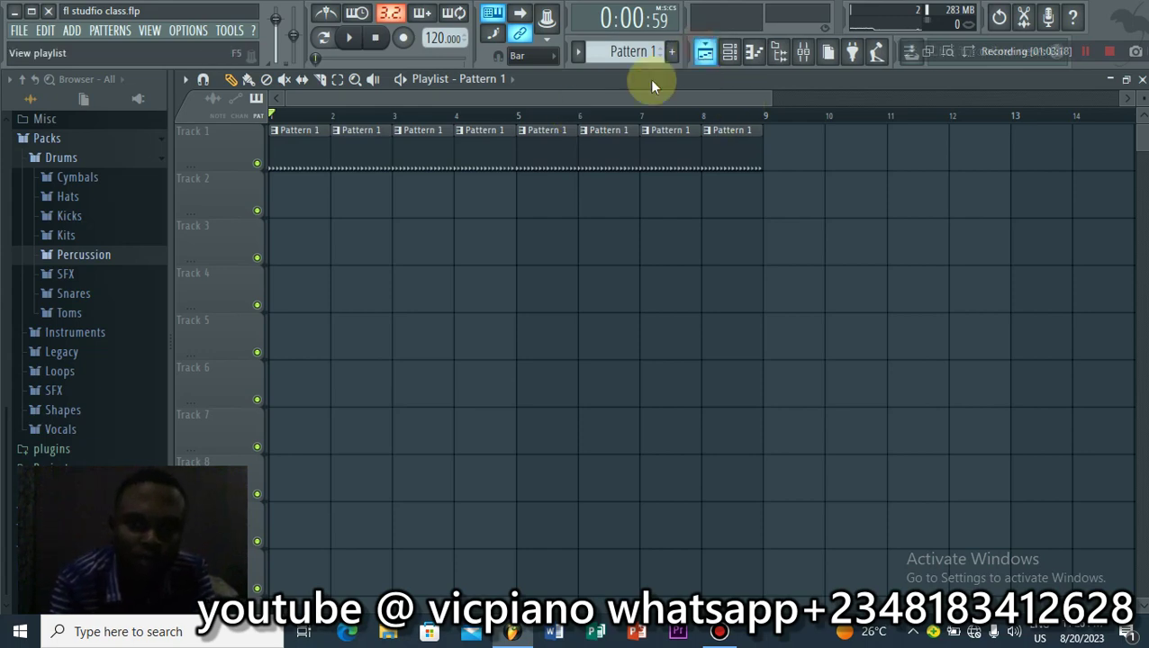
key(F5)
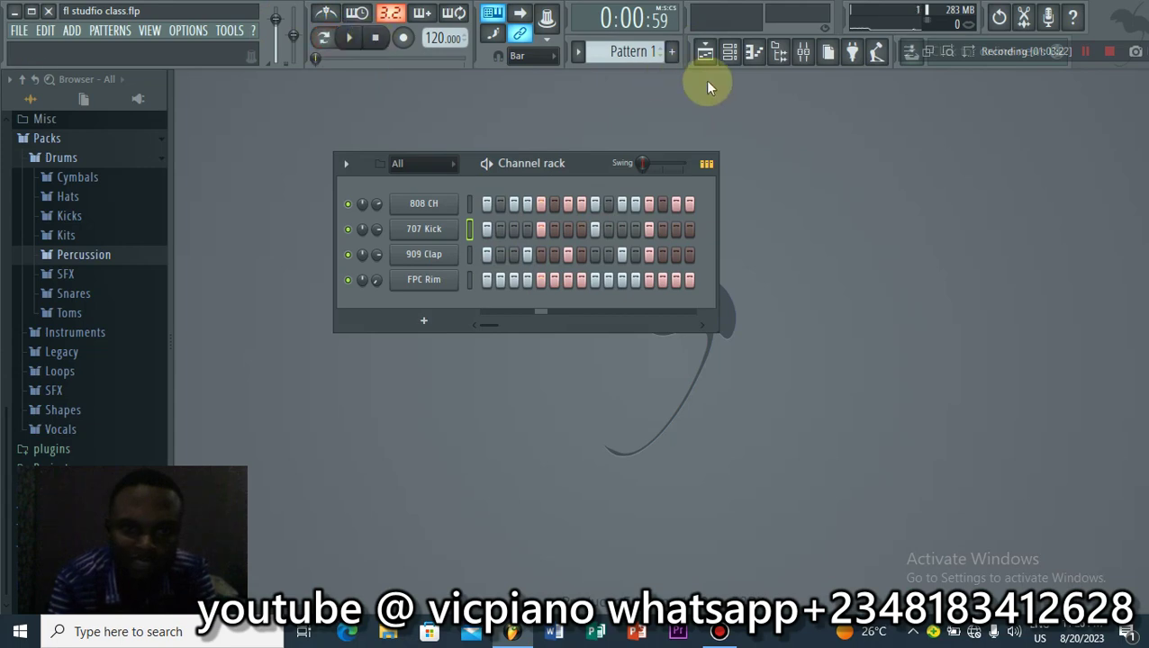
click(703, 54)
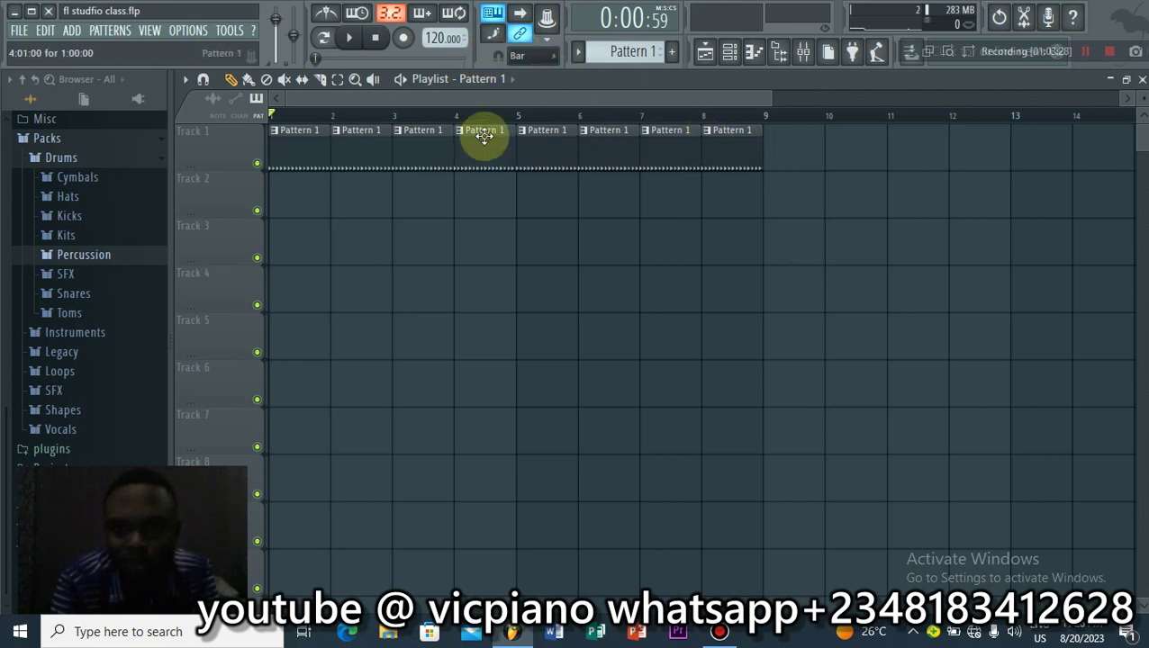
Step: Set the snap to 1/4 beat and move the Playlist's playhead close to the end of bar 8
click(549, 57)
click(528, 224)
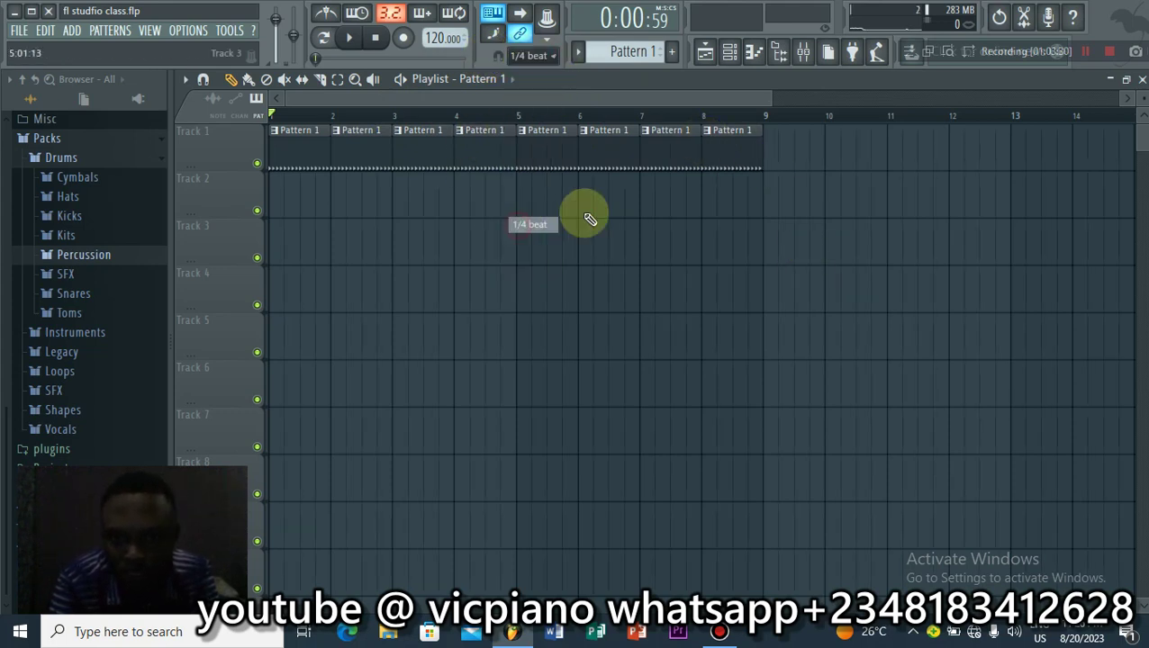
drag(694, 117, 760, 118)
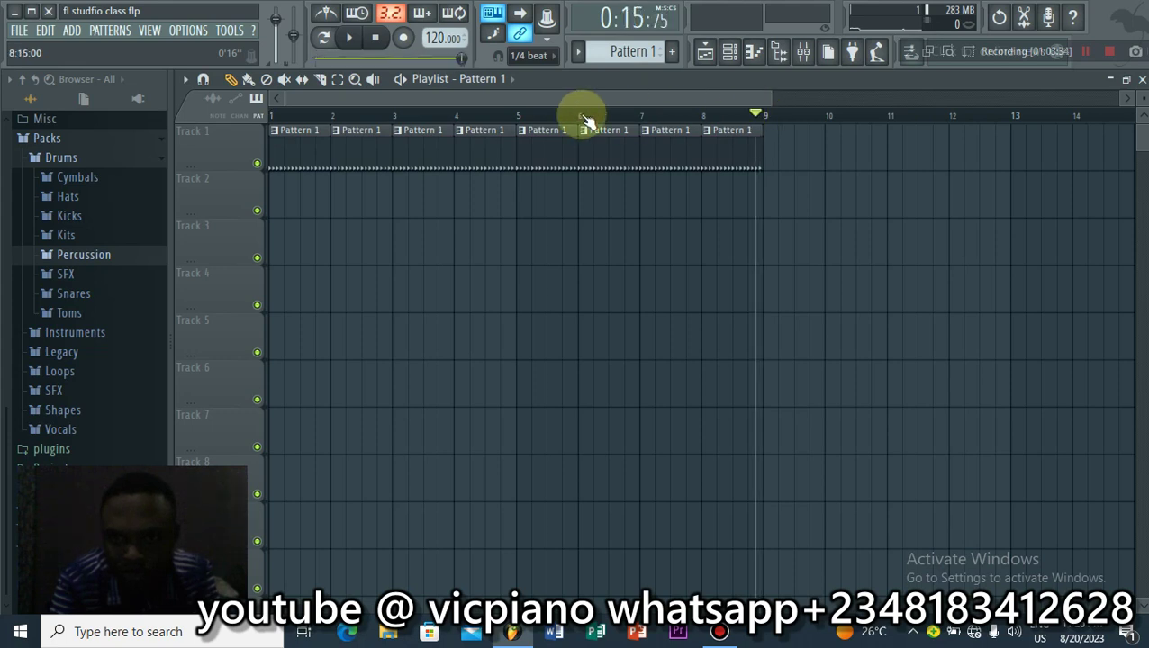
Step: Return the Playlist's playhead to the start of bar 1 and save the project under its existing name
drag(584, 118, 274, 118)
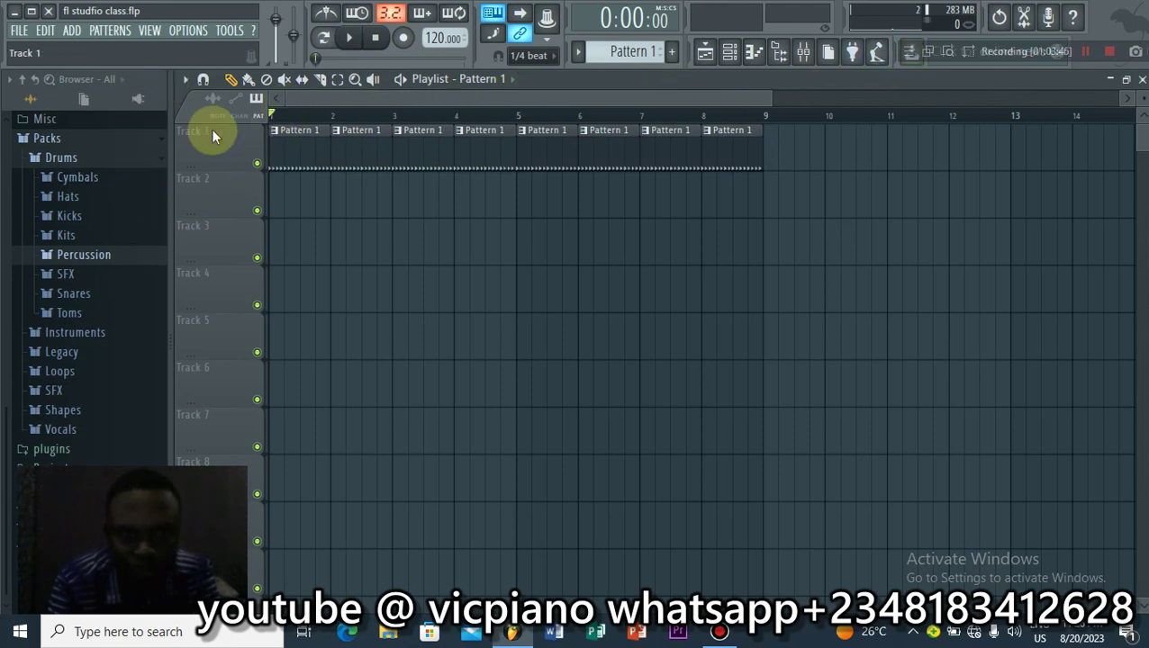
click(20, 32)
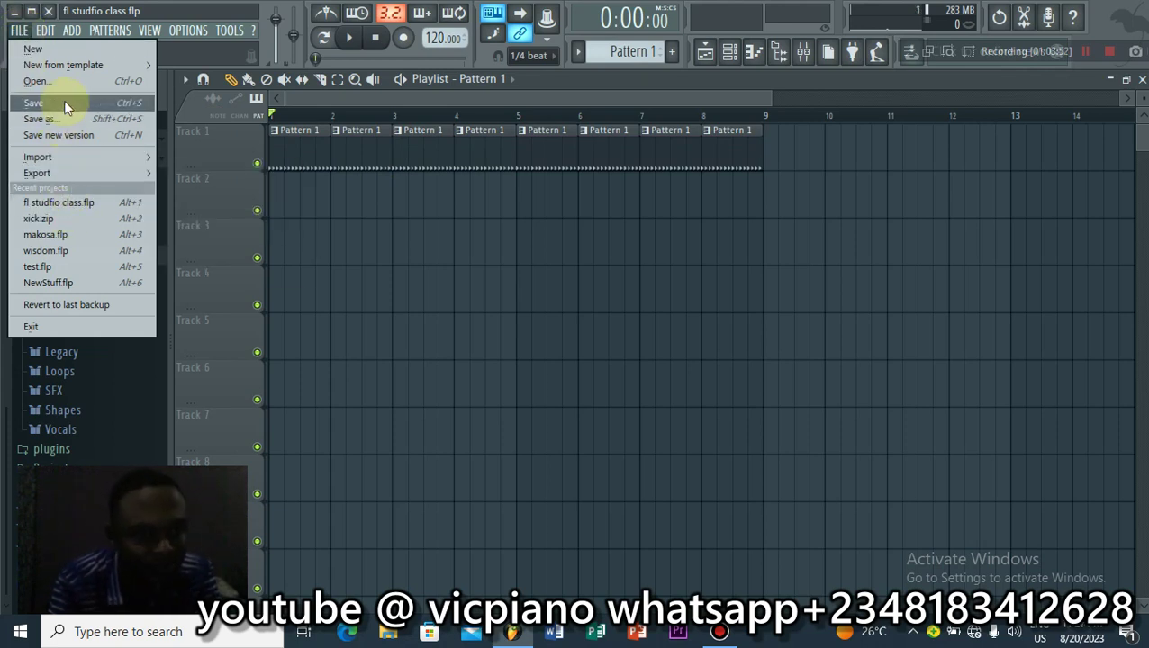
click(40, 102)
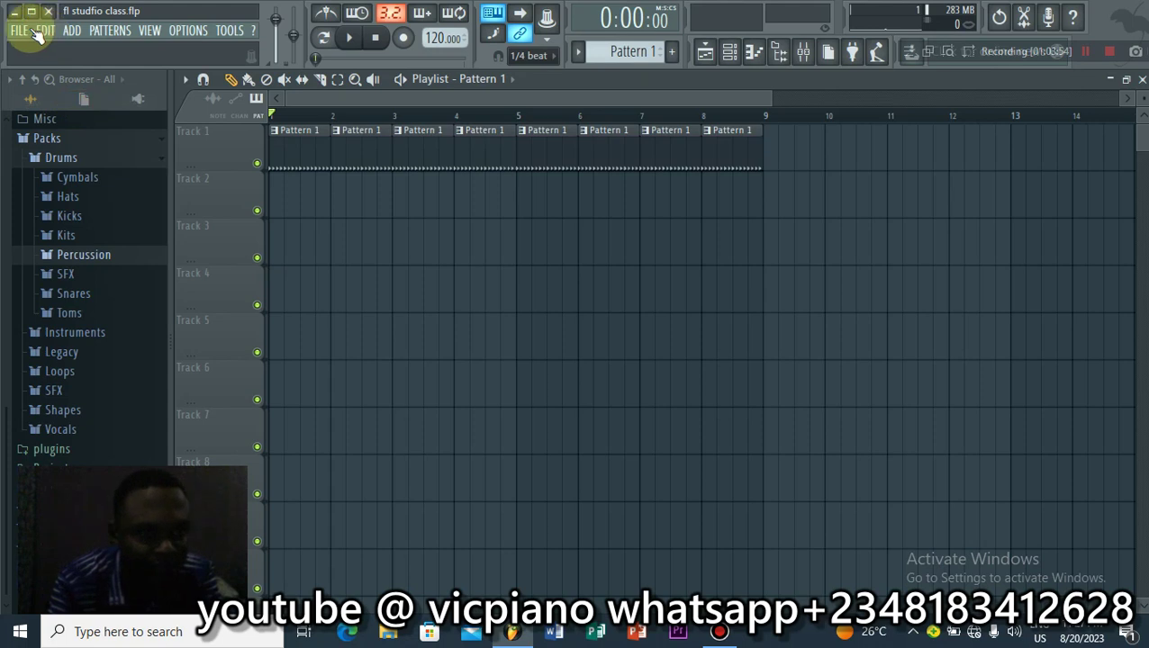
click(22, 31)
mouse_move(38, 173)
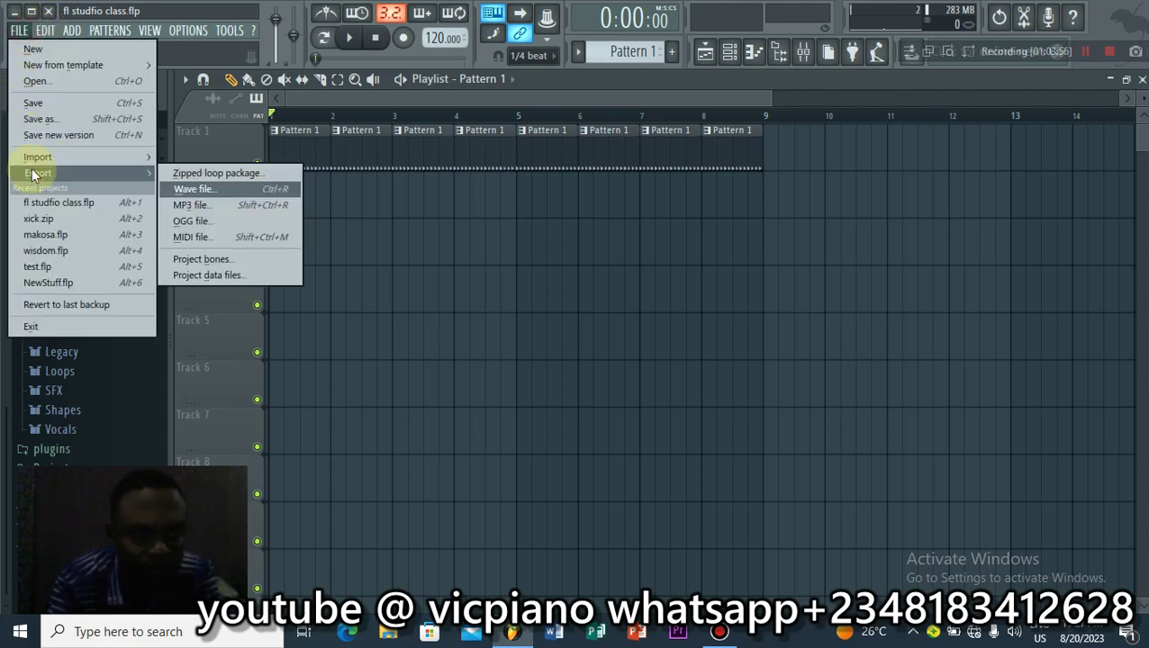
click(410, 102)
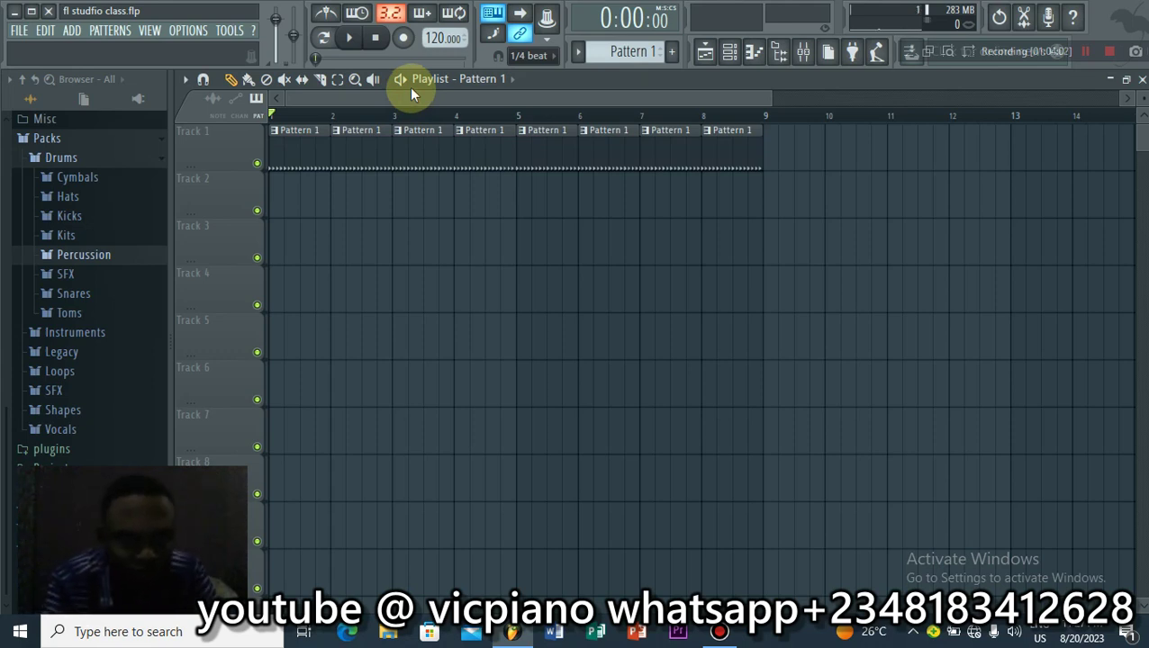
Step: Export the full song as an MP3 named "fl studfio class" in the beats folder, using the preset render settings
click(19, 34)
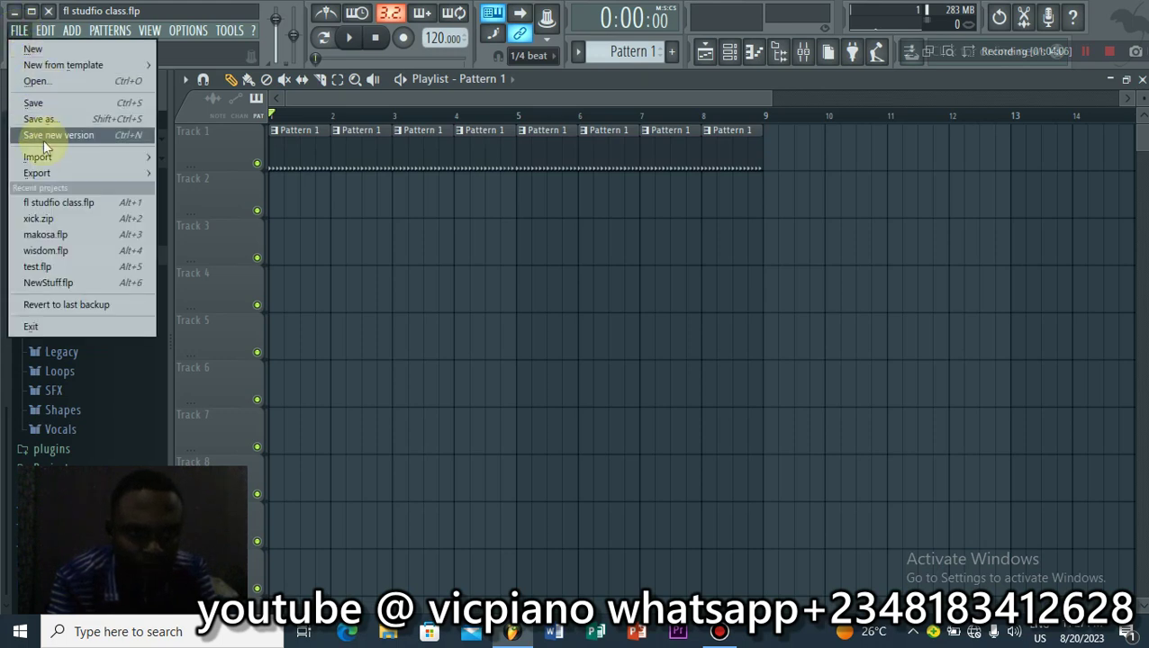
mouse_move(45, 172)
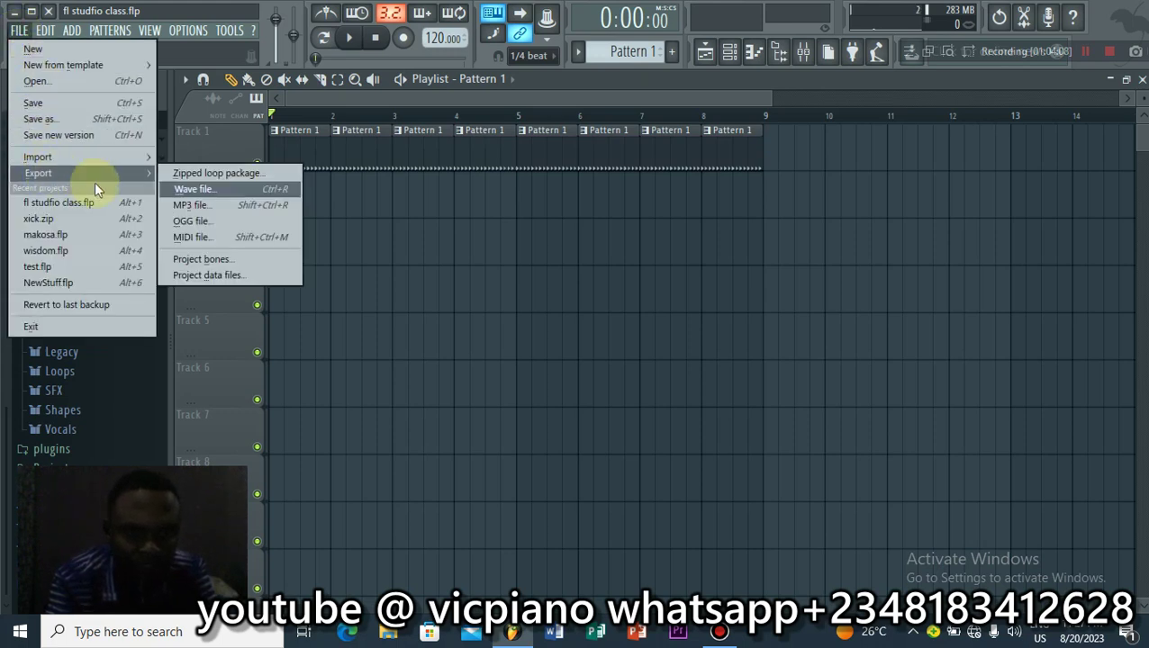
click(195, 205)
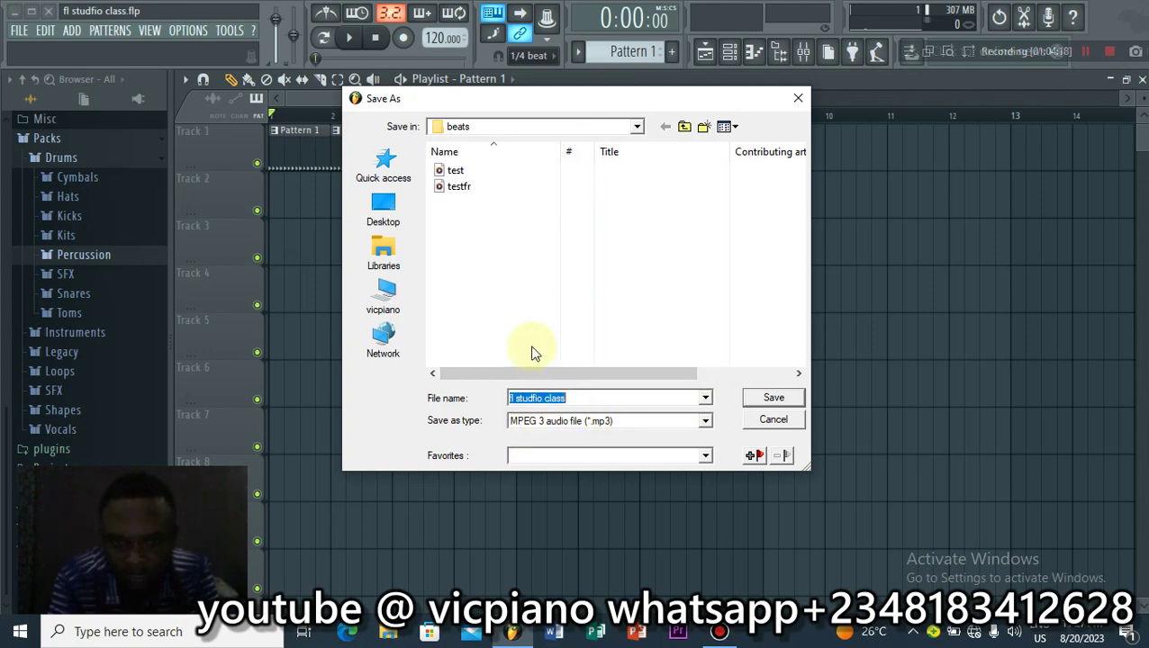
click(468, 261)
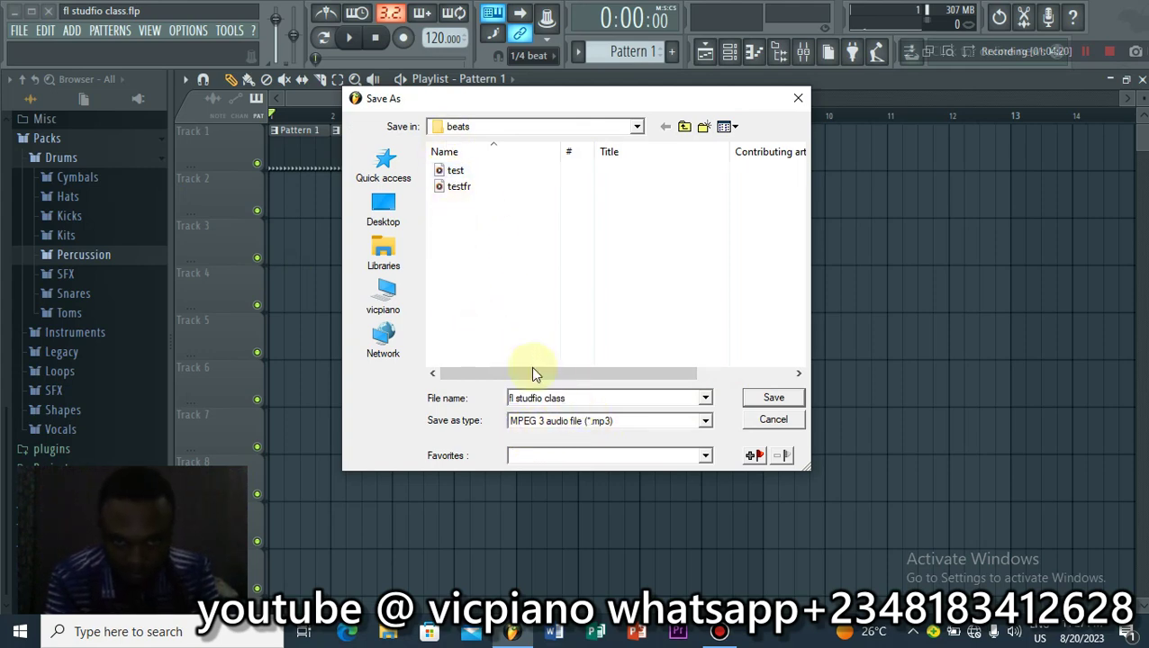
click(761, 397)
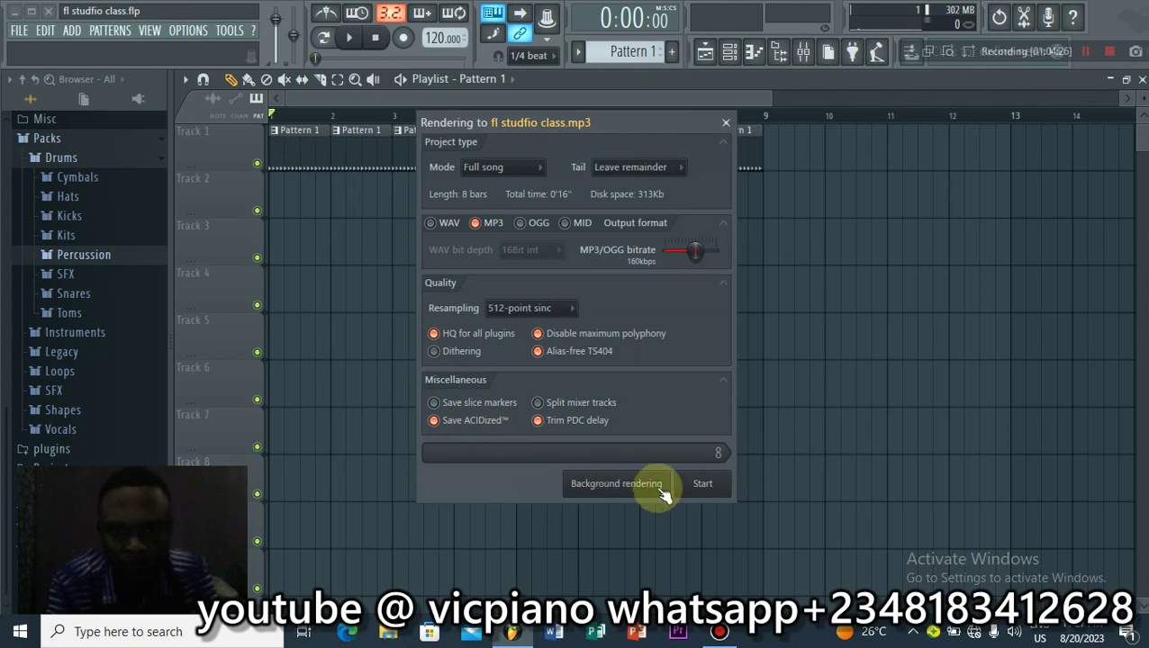
click(711, 487)
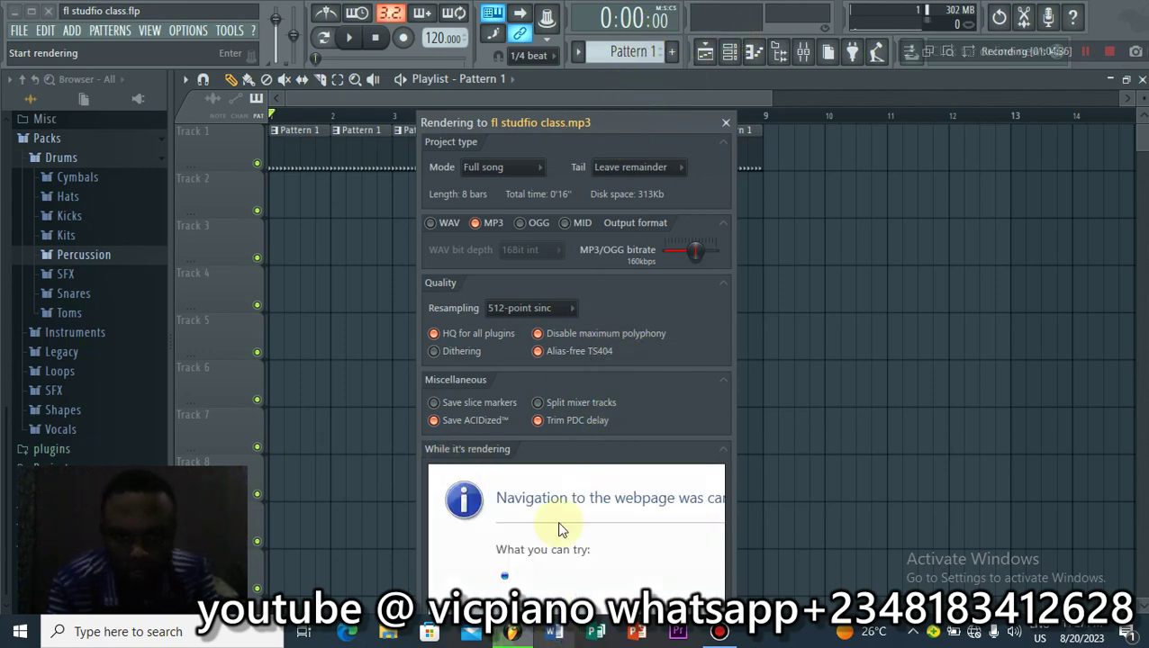
drag(658, 123, 633, 41)
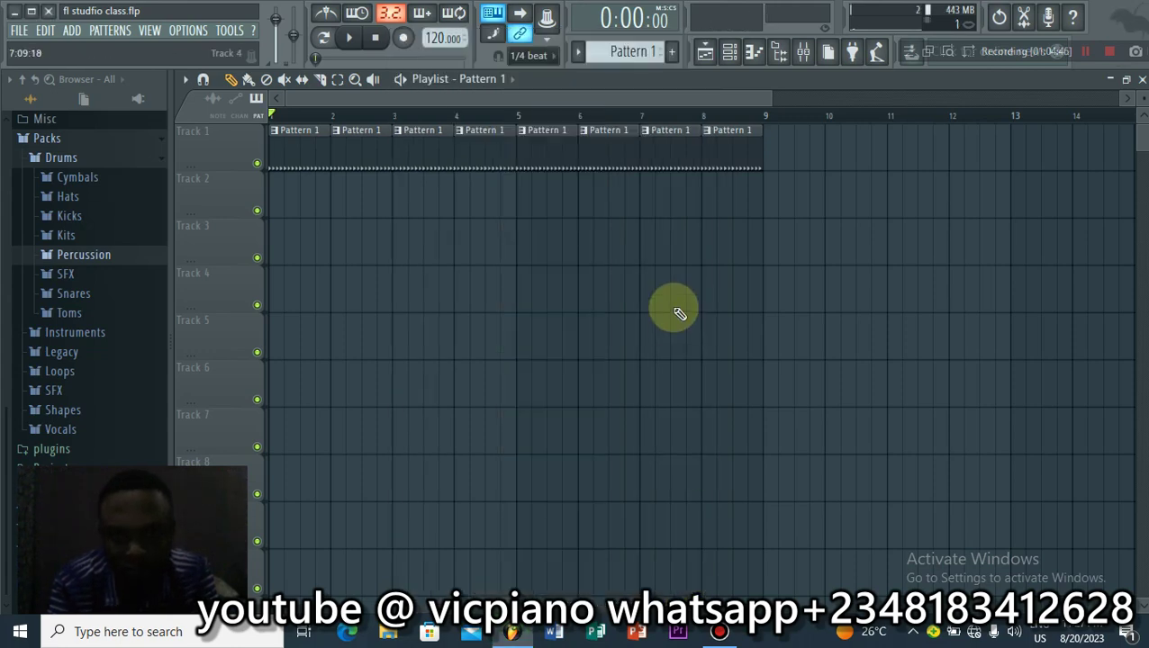
Step: Open the list of export formats for the project
click(19, 32)
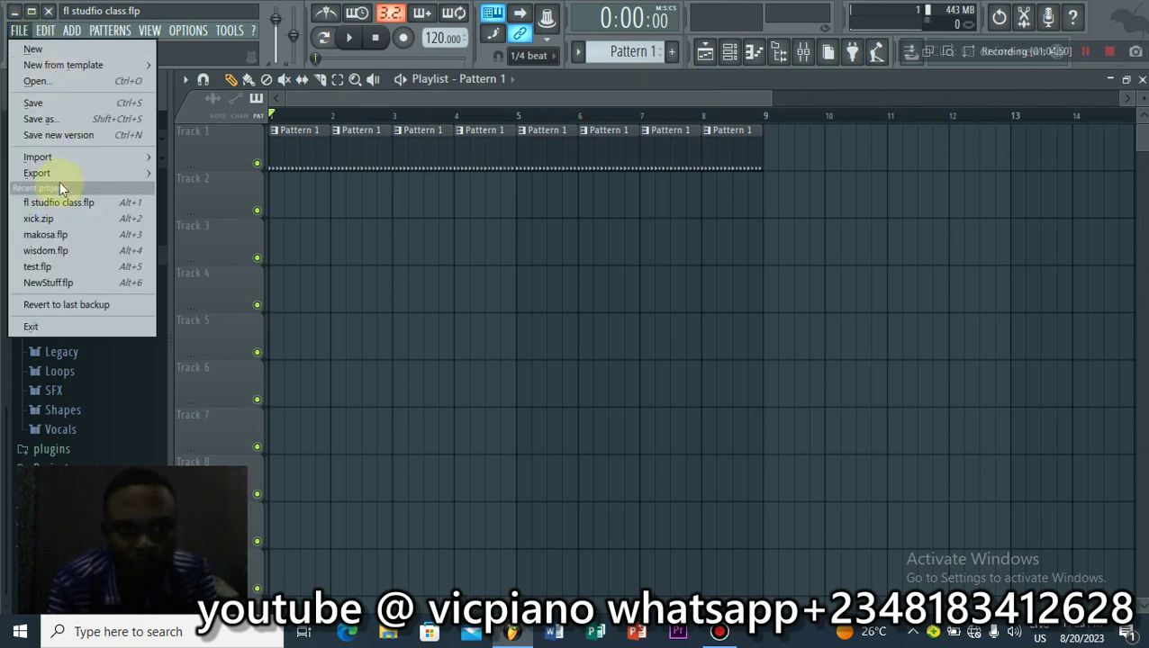
mouse_move(83, 179)
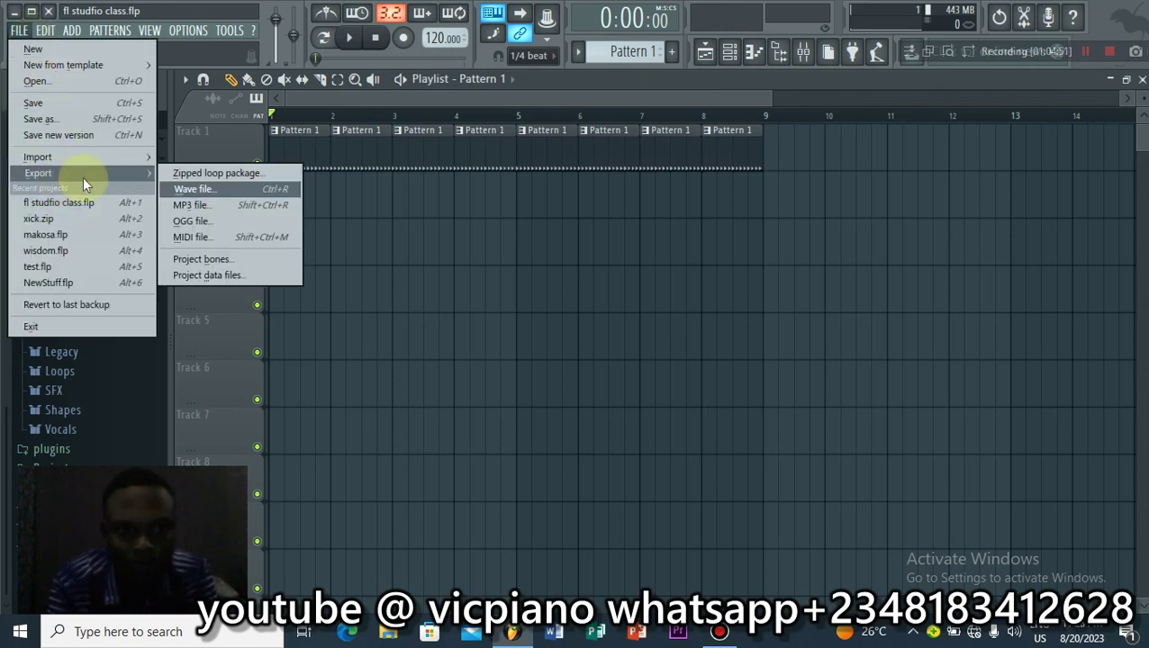
Step: Export the full song as the MP3 file fl studfio class in the beats folder, replacing the existing file, and close the playlist
click(188, 205)
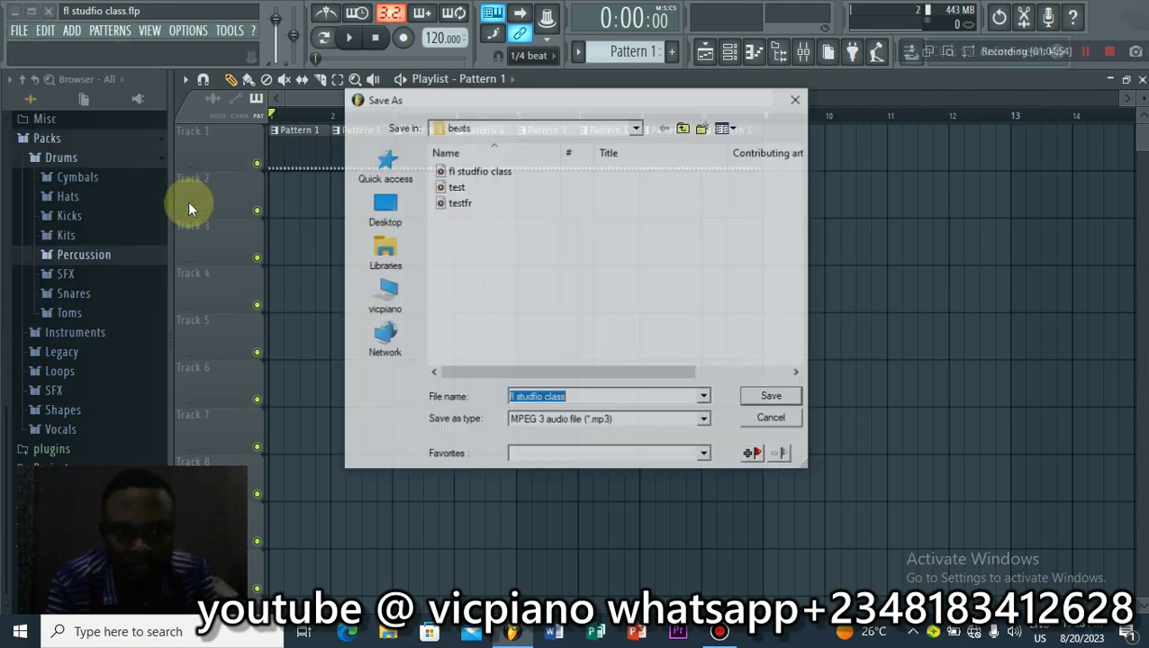
click(751, 402)
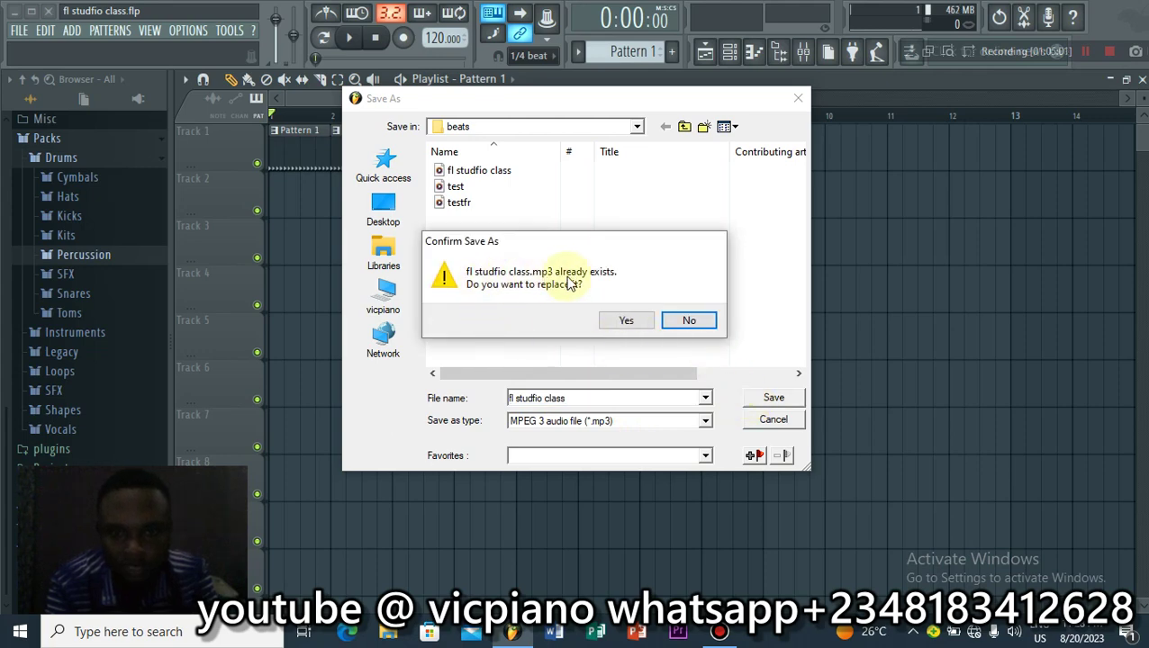
click(623, 320)
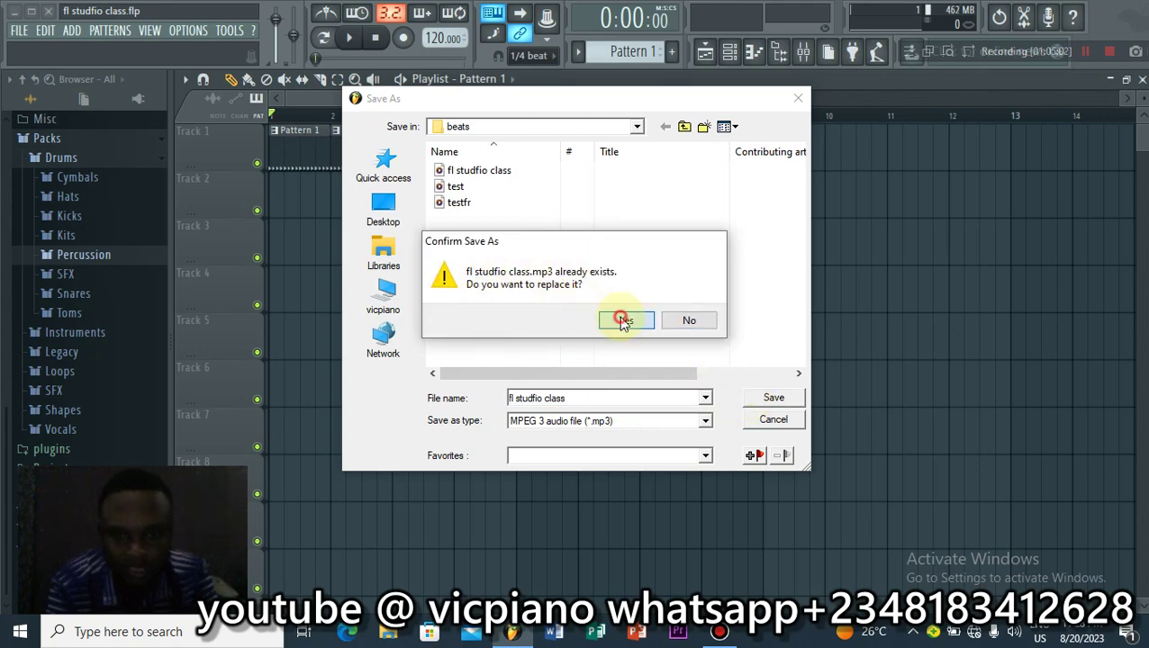
drag(587, 129, 554, 19)
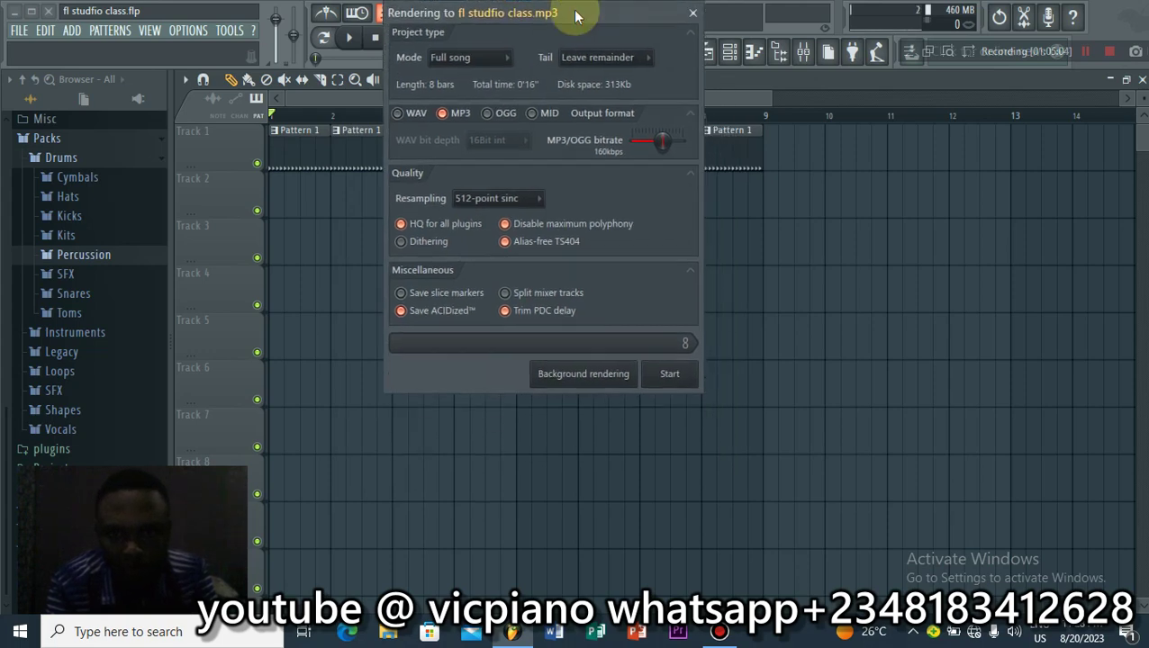
click(671, 376)
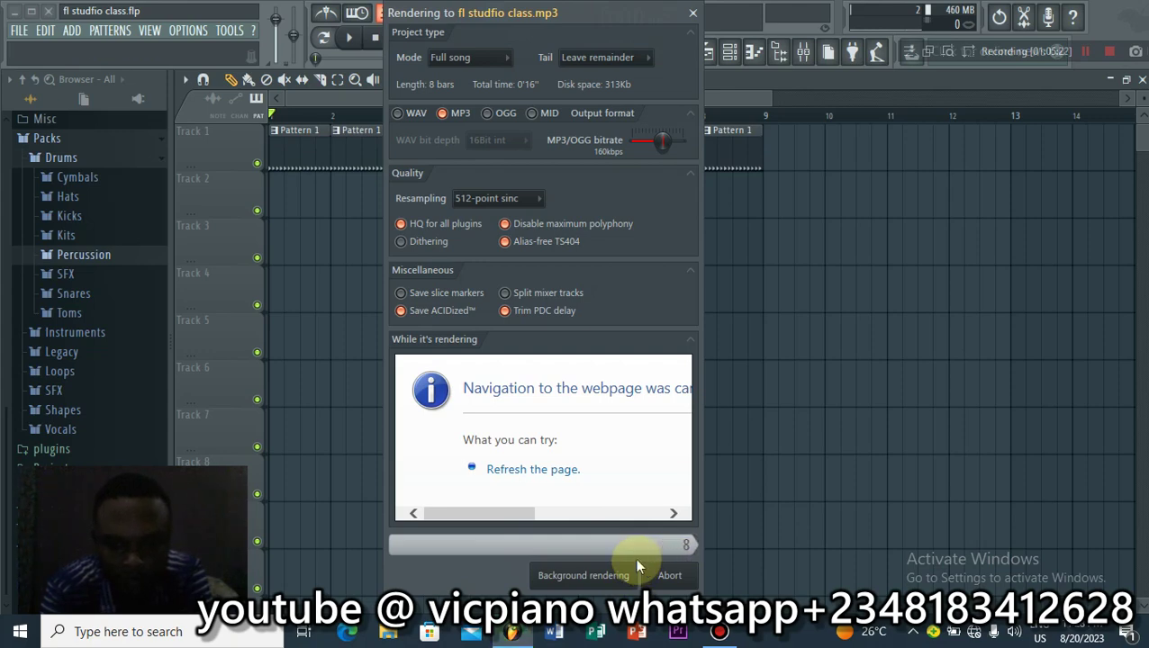
click(1140, 80)
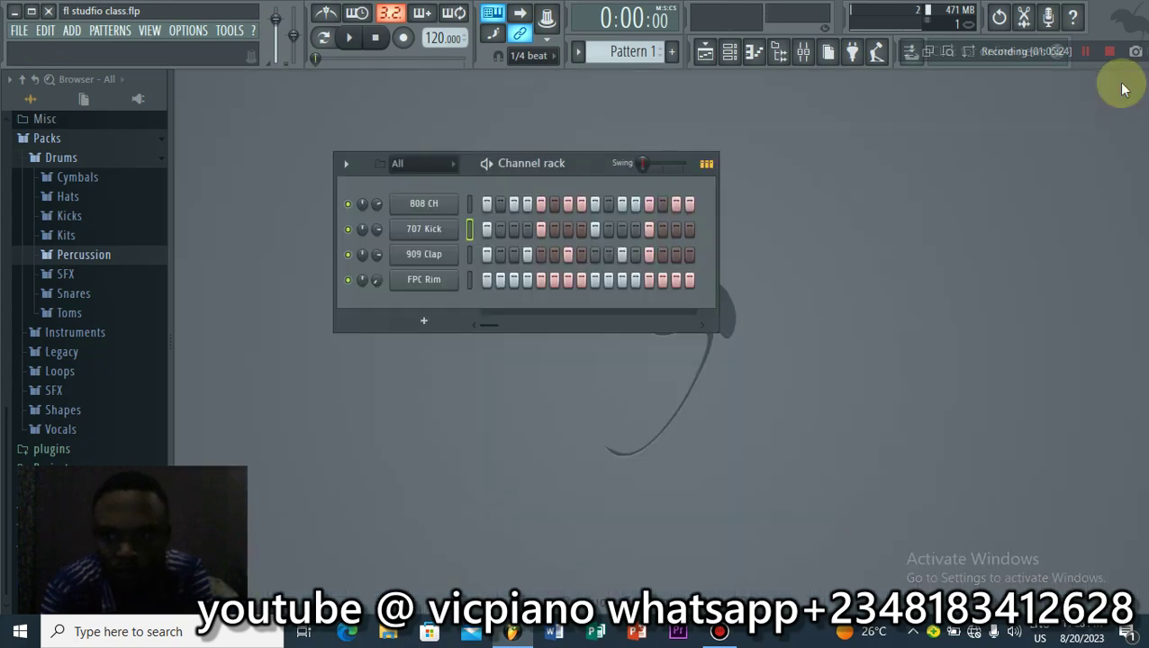
Step: Exit FL Studio and open the beats folder inside Documents in File Explorer
click(50, 12)
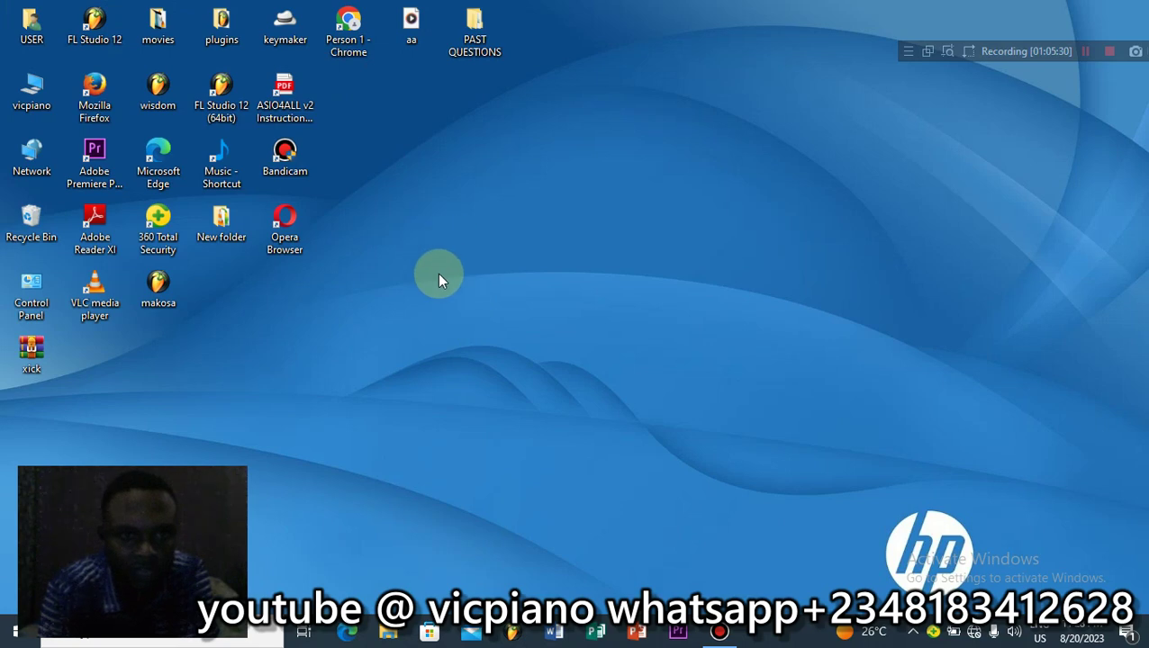
double_click(157, 25)
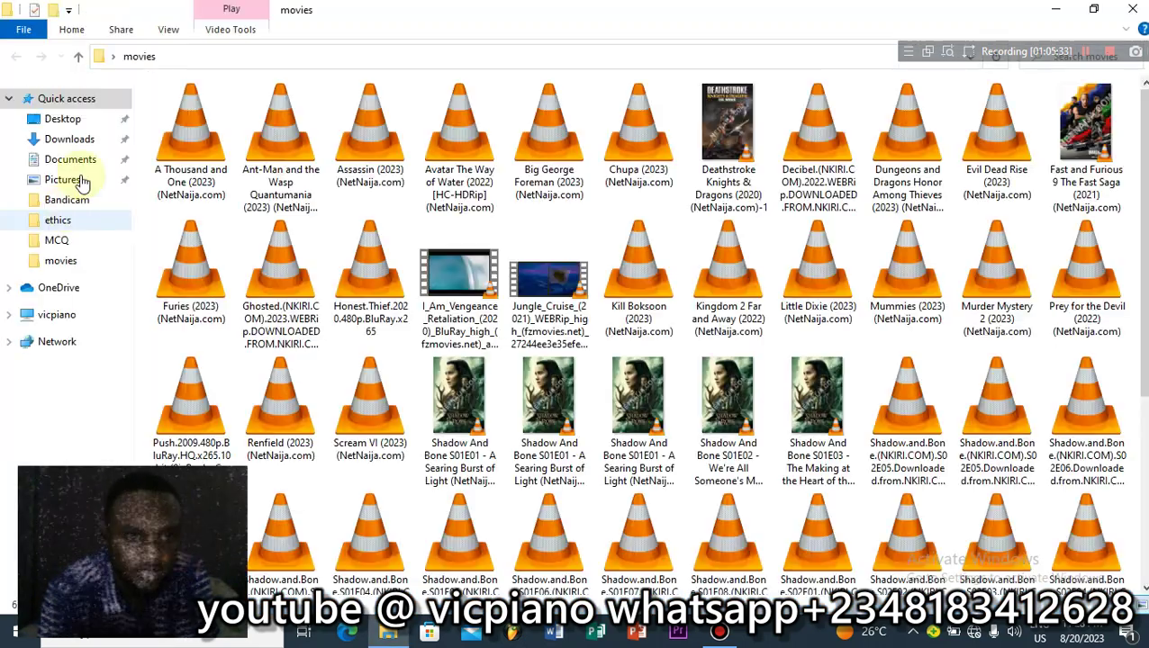
click(79, 165)
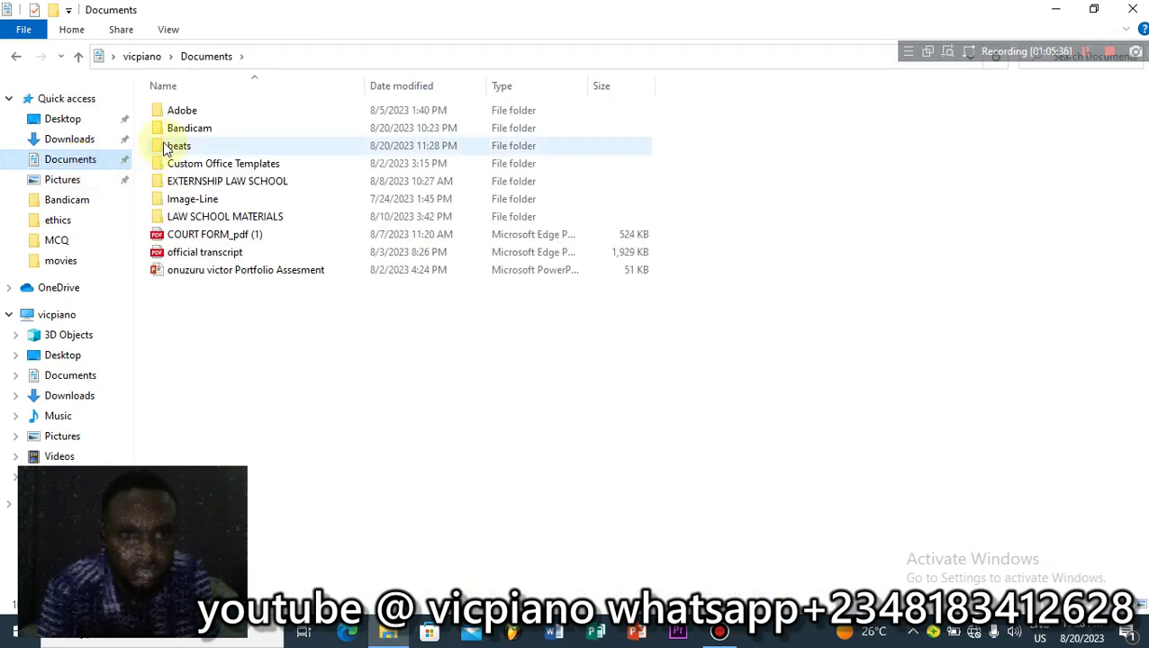
click(166, 148)
double_click(164, 147)
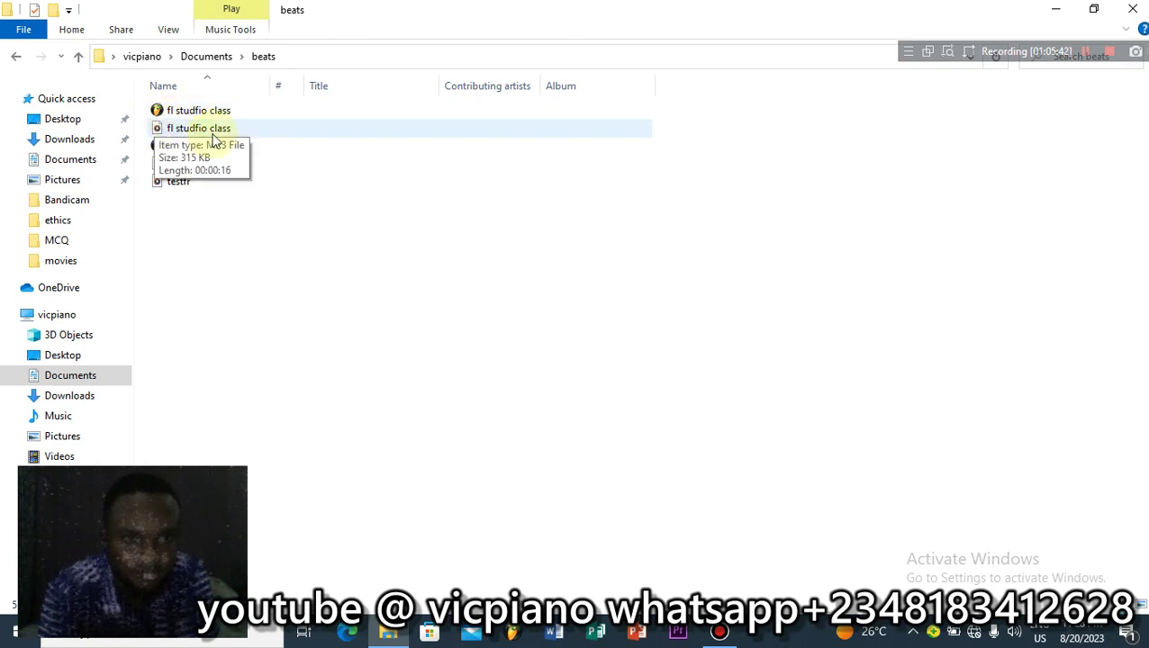
Step: Play the exported fl studfio class MP3 in Media Player, and close the player and the folder window
click(196, 130)
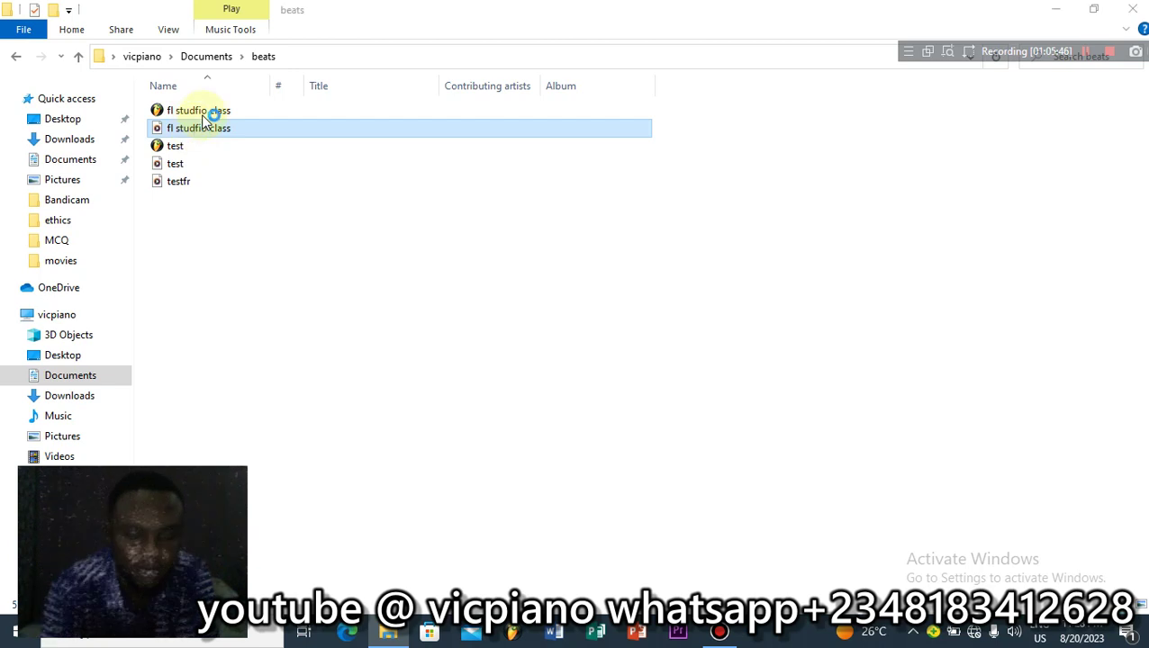
double_click(200, 114)
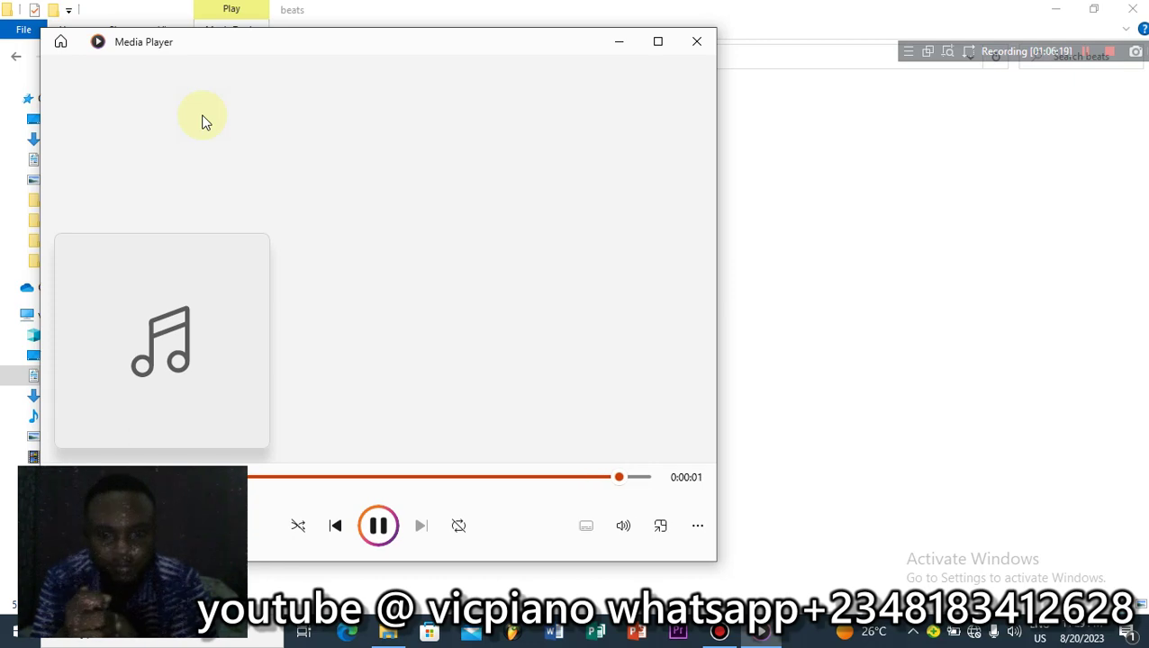
click(698, 43)
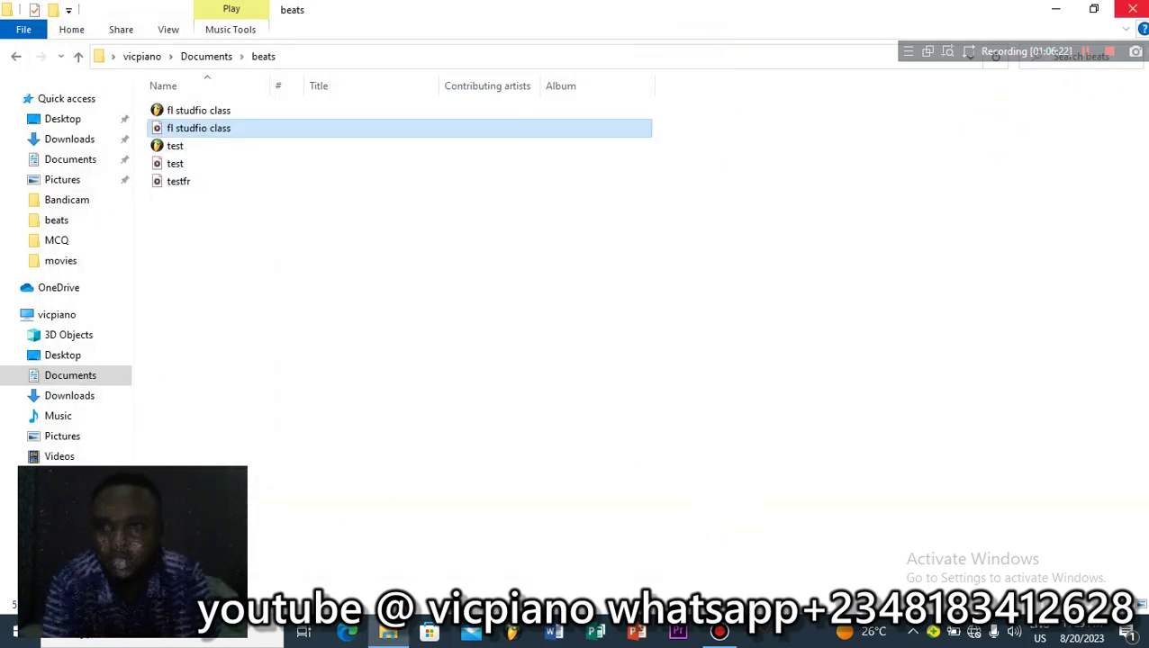
click(1129, 9)
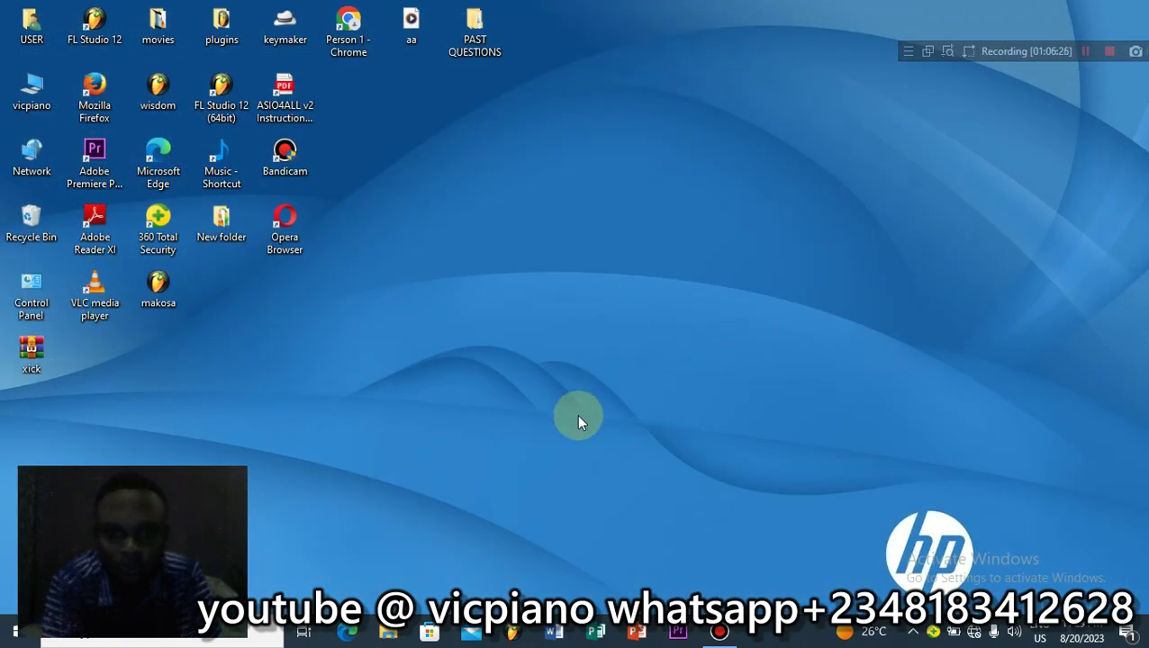
Step: Relaunch FL Studio and open the fl studfio class project from the beats folder in the Documents library
click(513, 632)
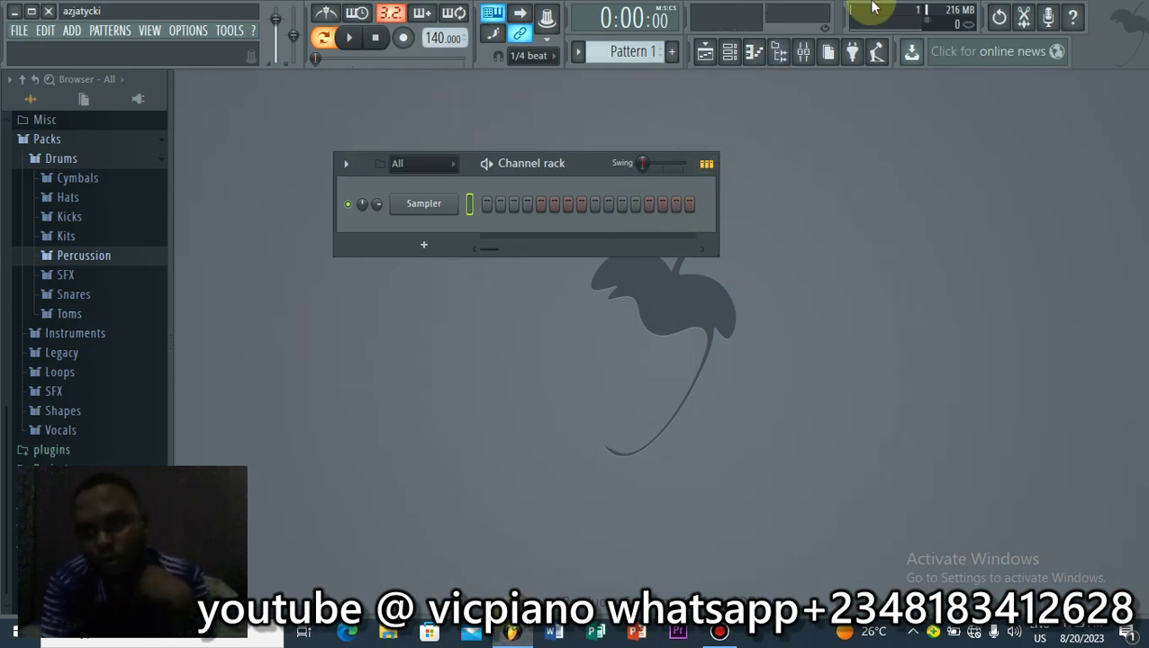
click(19, 30)
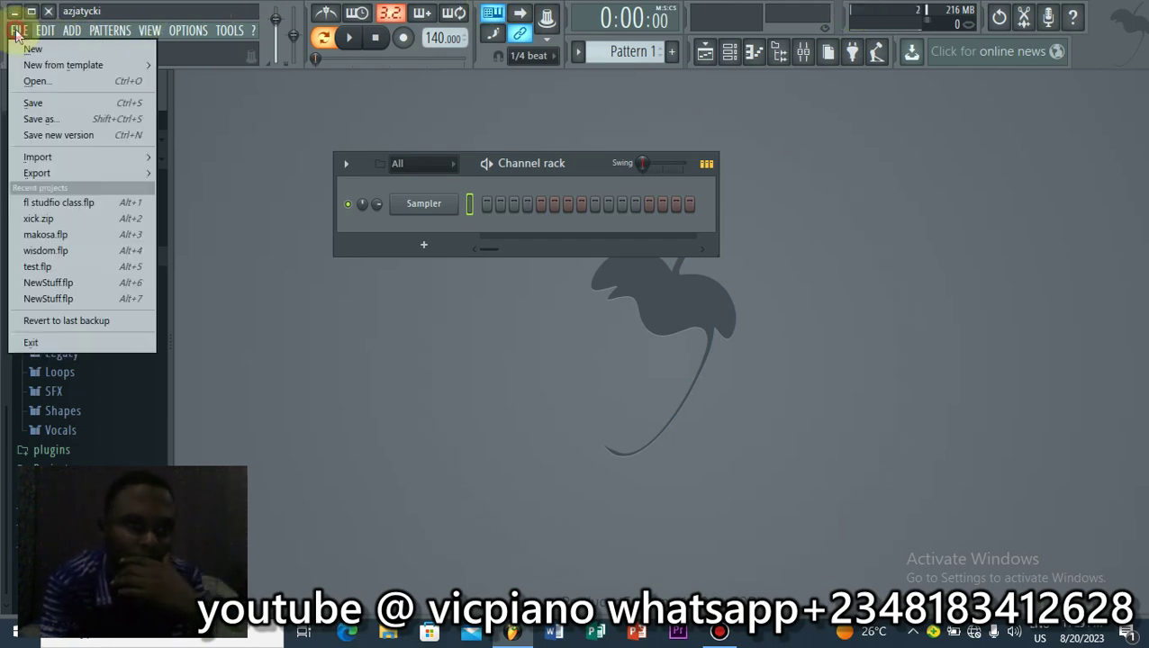
click(33, 83)
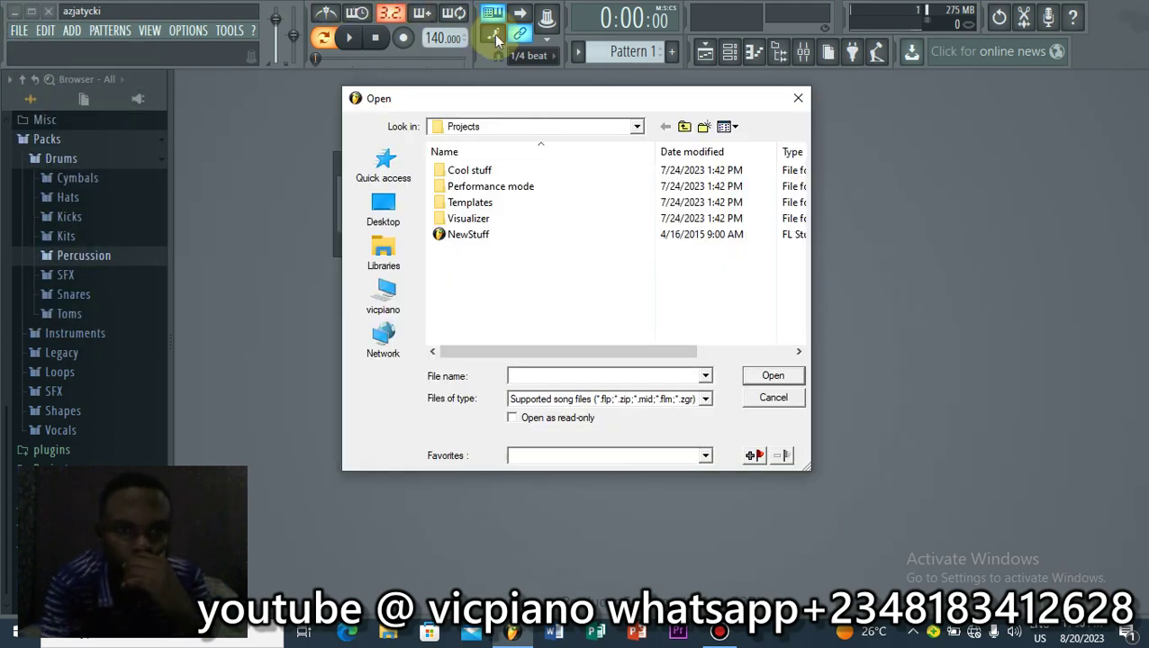
click(383, 257)
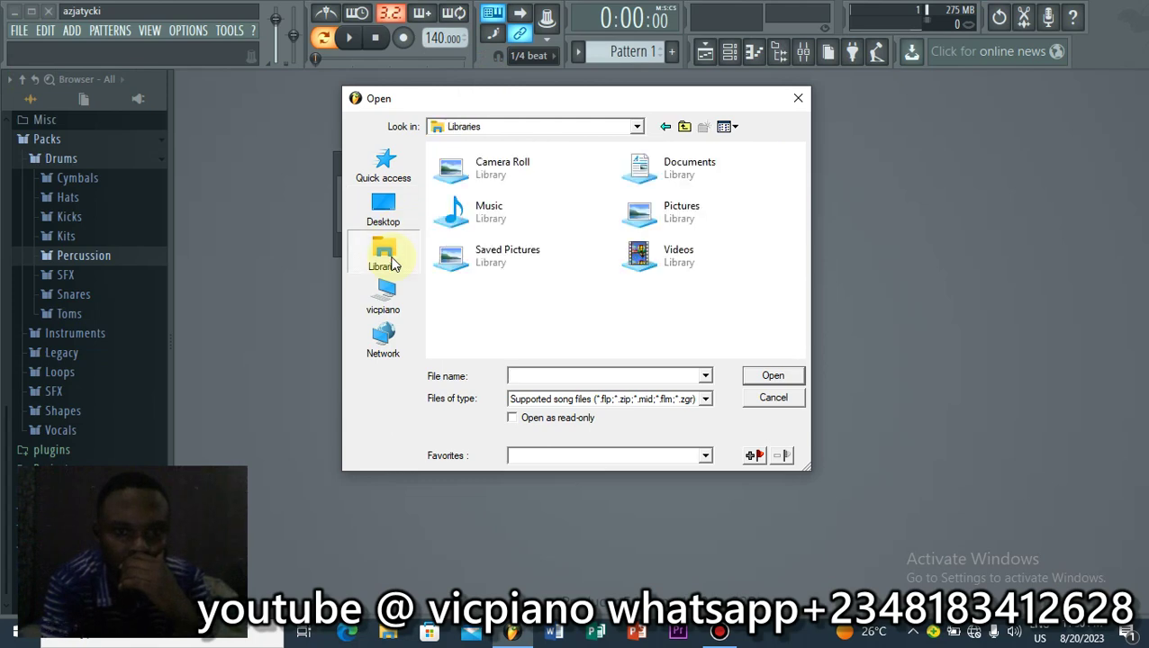
double_click(677, 176)
double_click(477, 204)
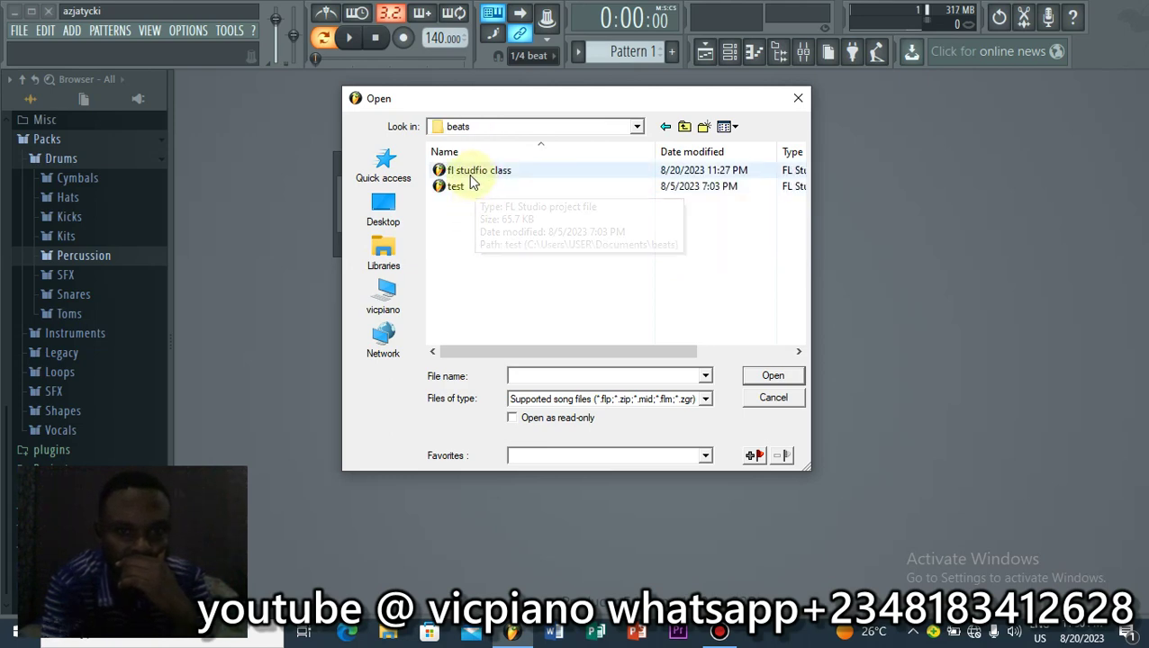
click(452, 179)
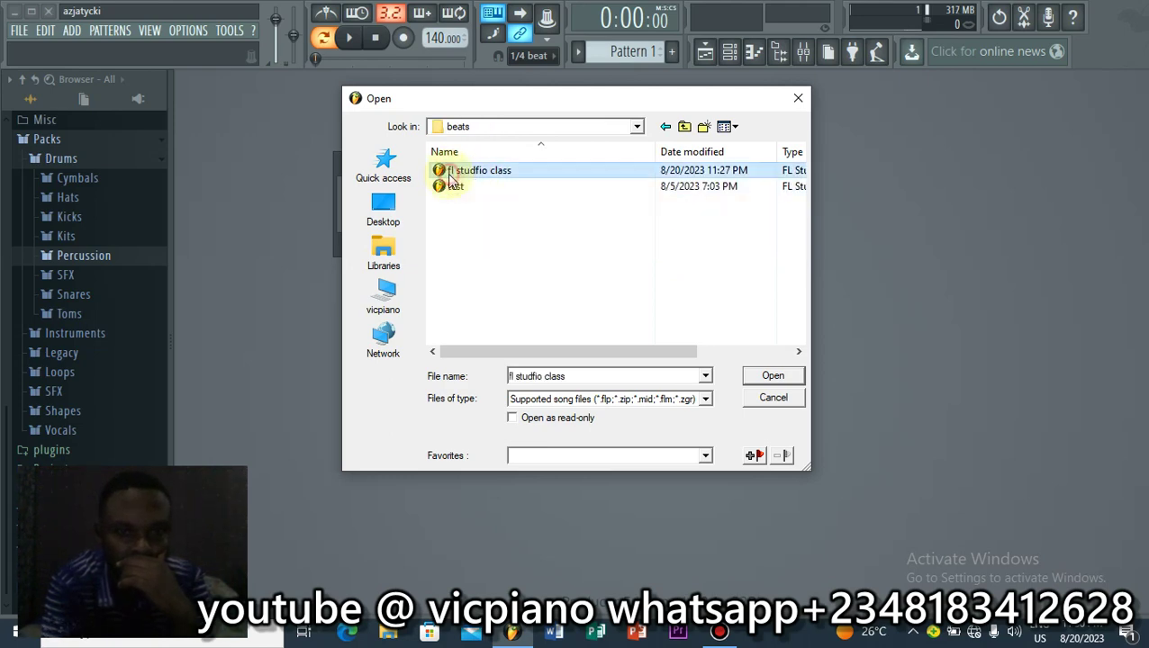
click(753, 378)
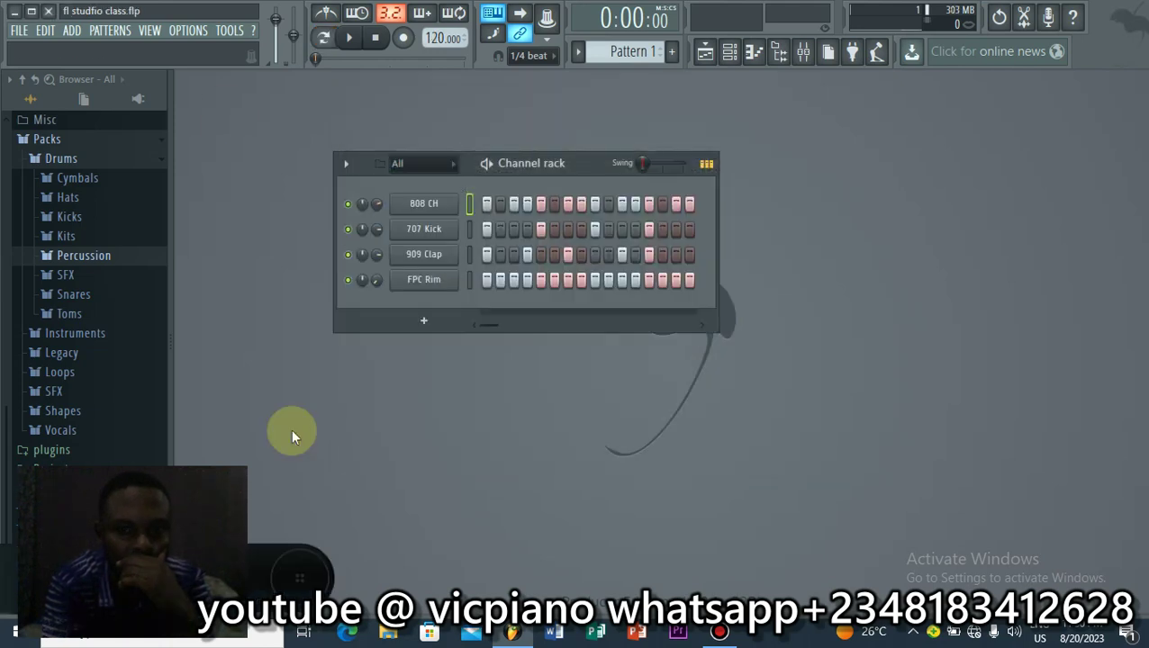
Step: Play the reopened song briefly and check its Pattern 1 clips in the playlist
click(348, 37)
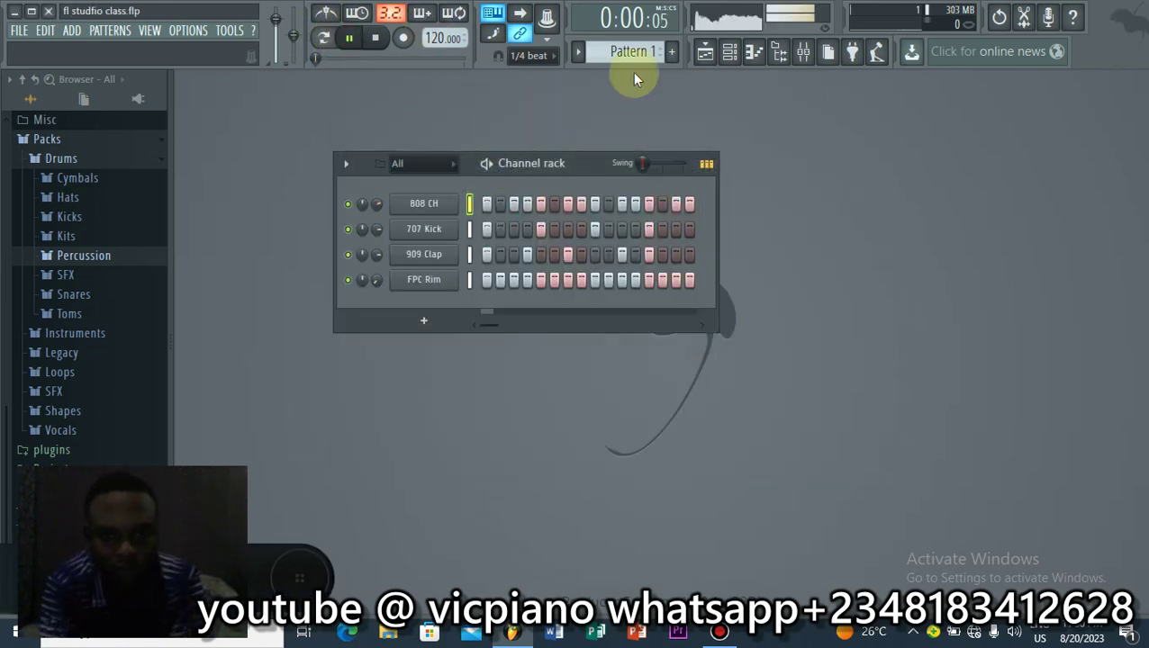
key(space)
click(703, 56)
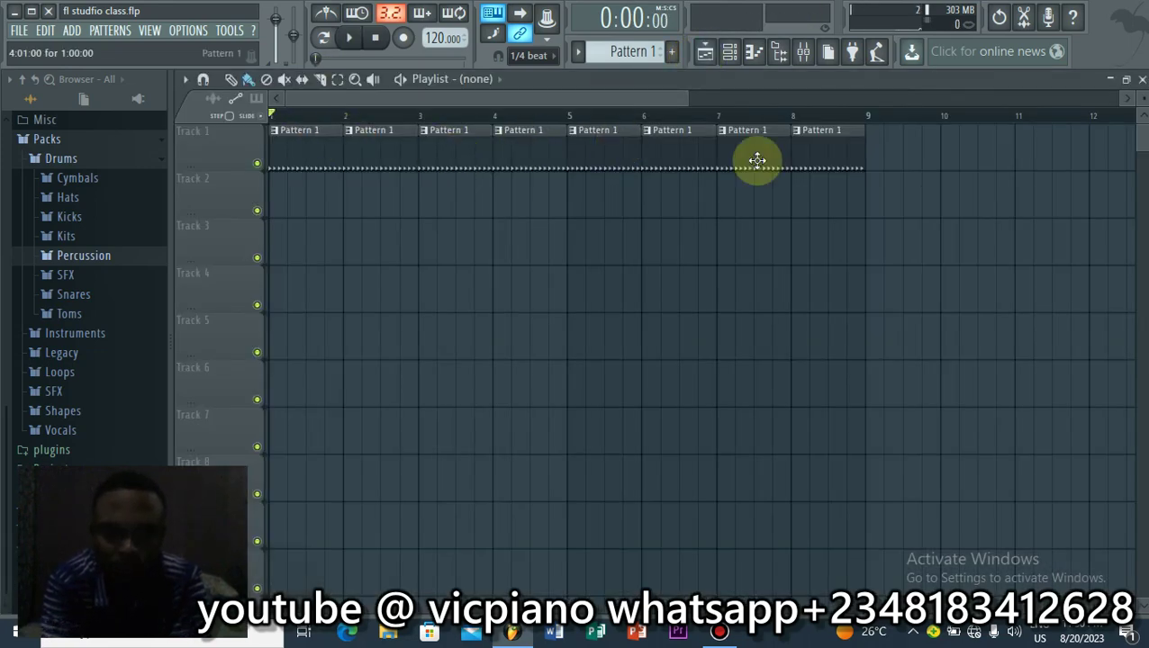
click(1140, 80)
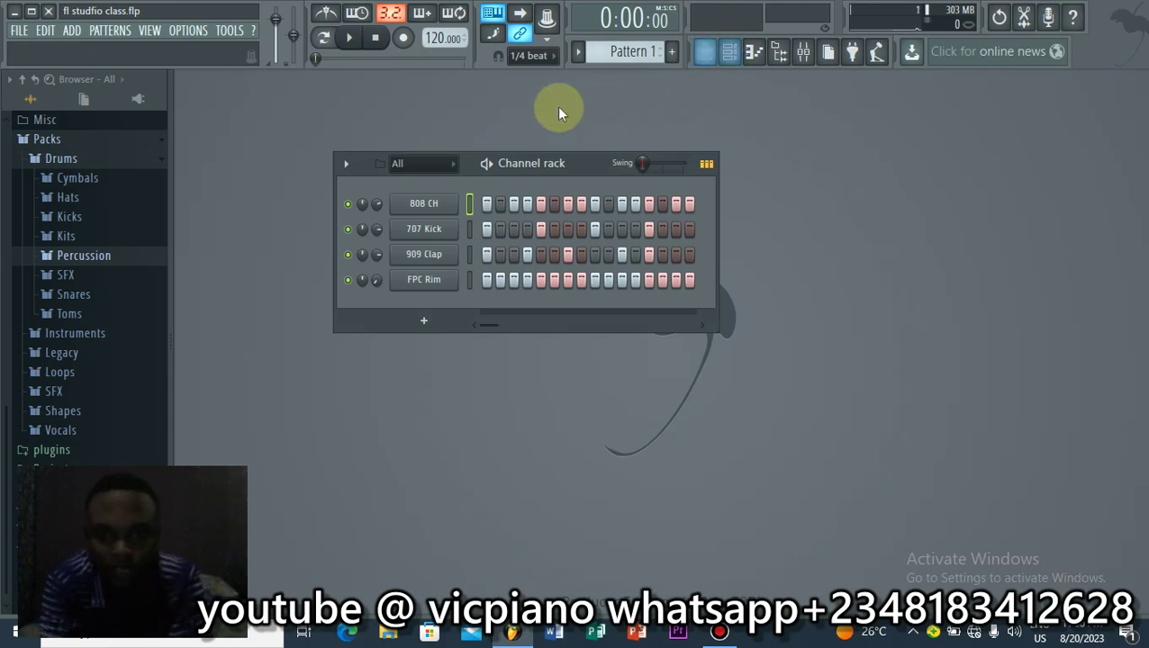
Step: Play the song briefly while switching to the empty Pattern 3, and reselect Pattern 1
key(space)
key(F4)
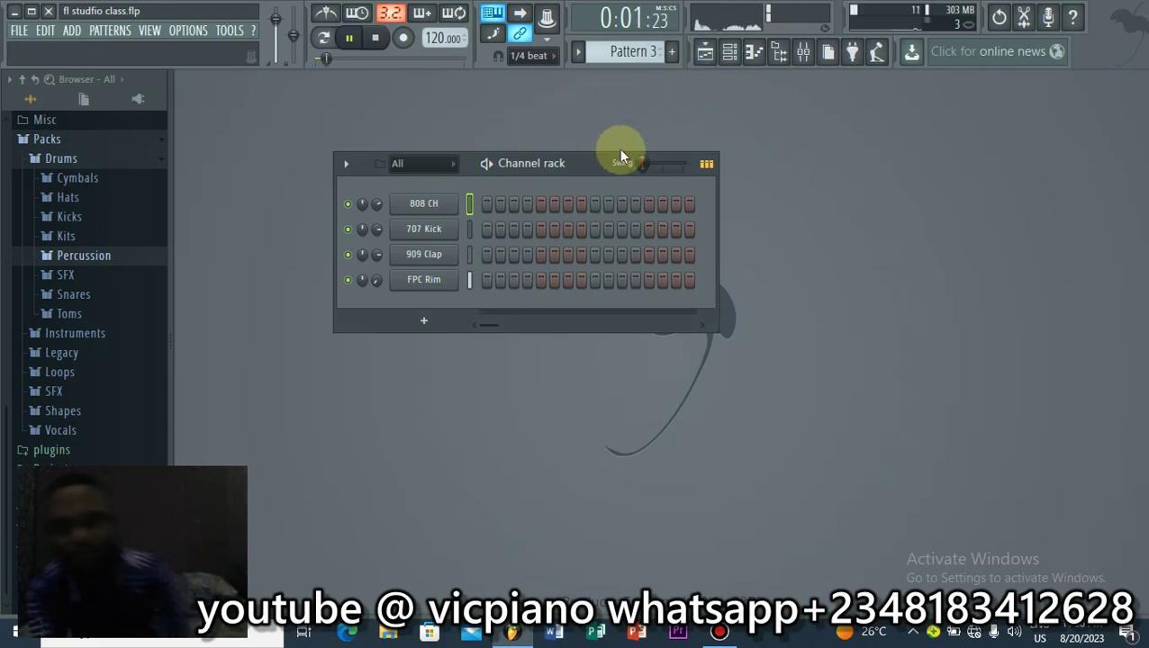
key(space)
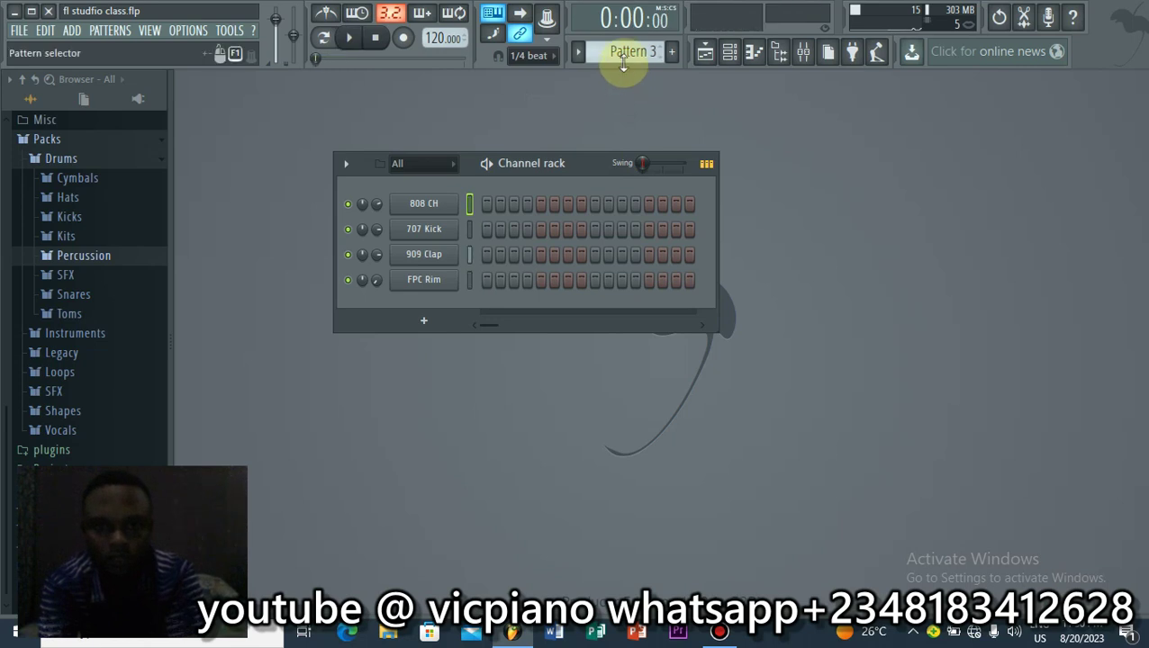
scroll(623, 51, up, 2)
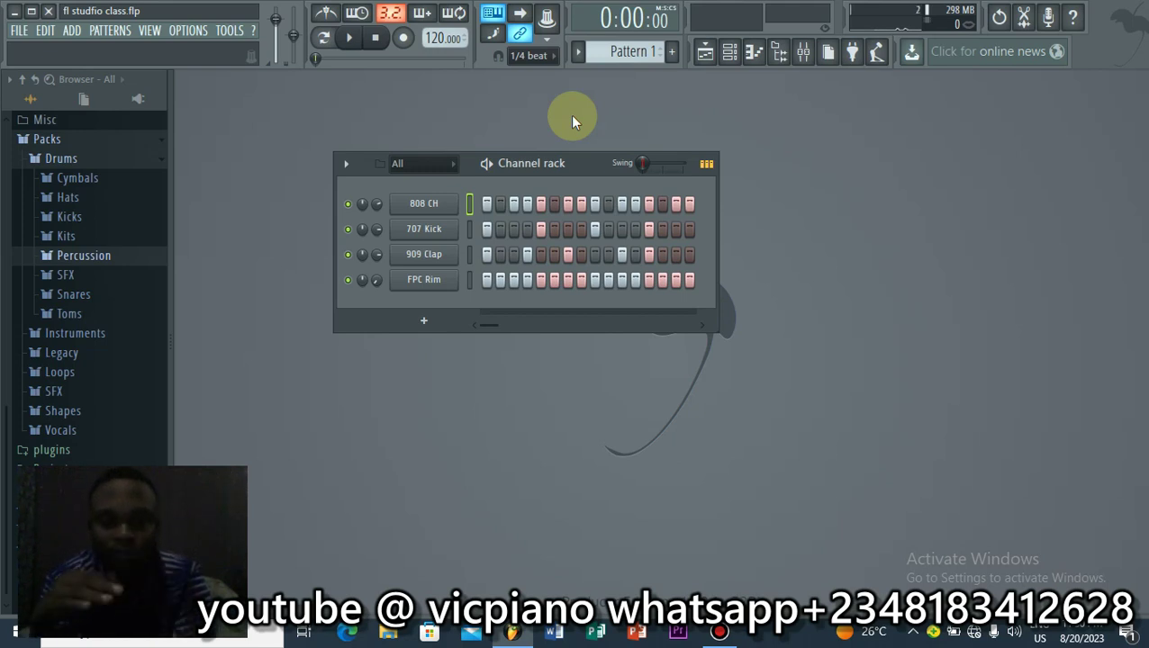
Step: Play the song with Pattern 1 selected twice, stopping playback each time
key(space)
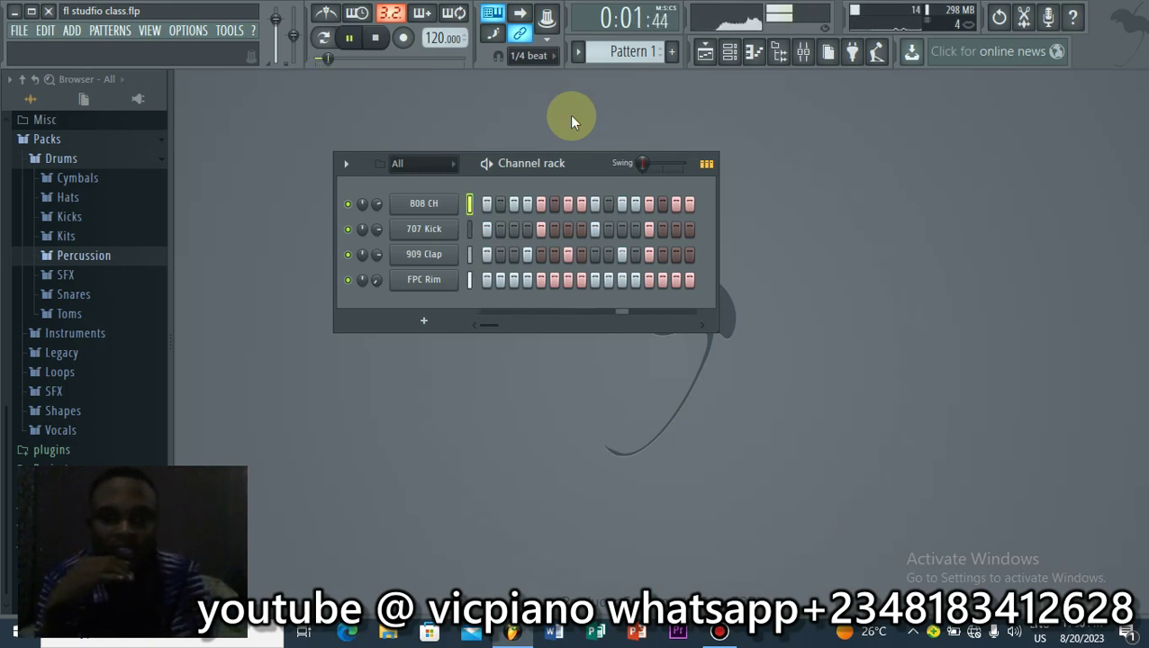
key(space)
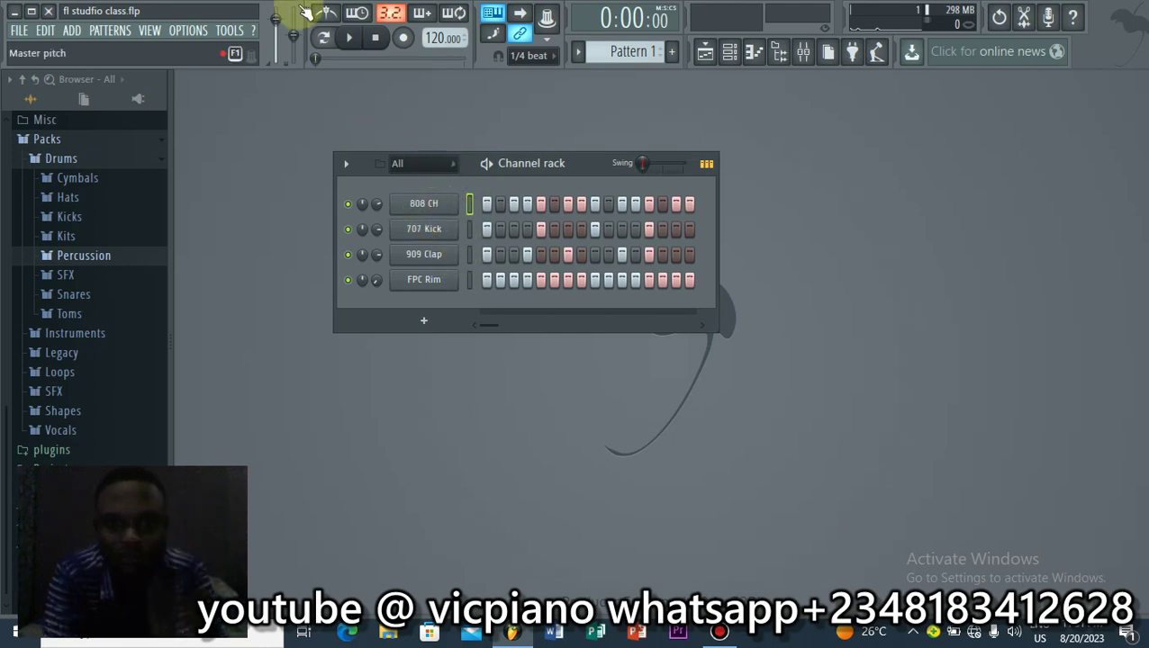
click(348, 38)
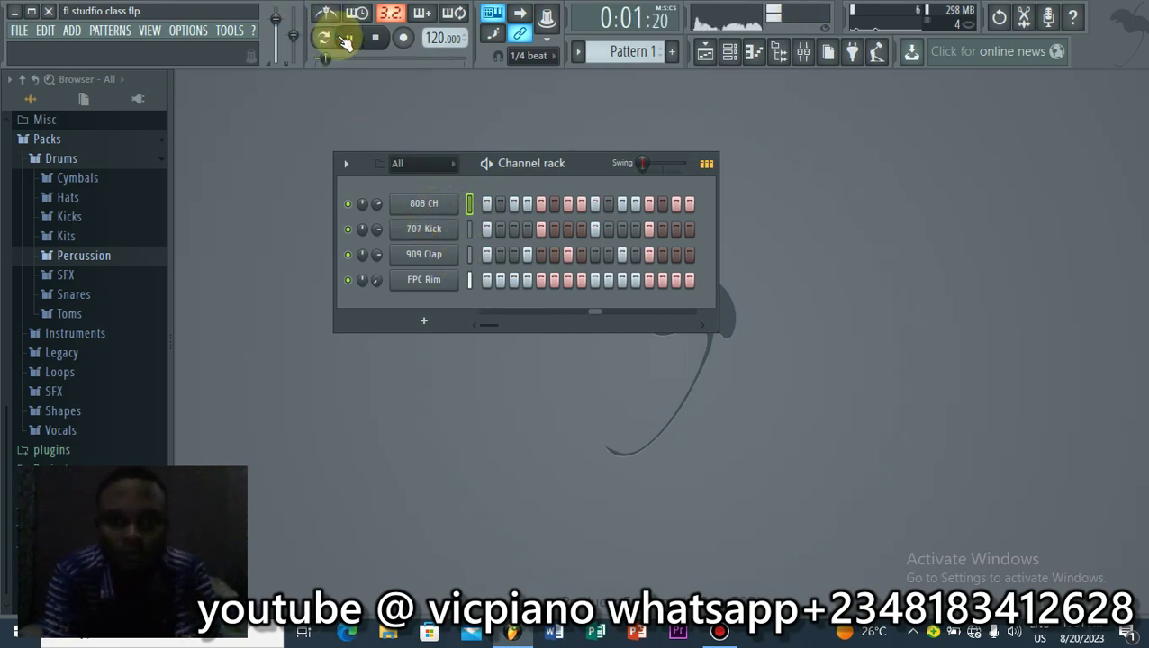
key(space)
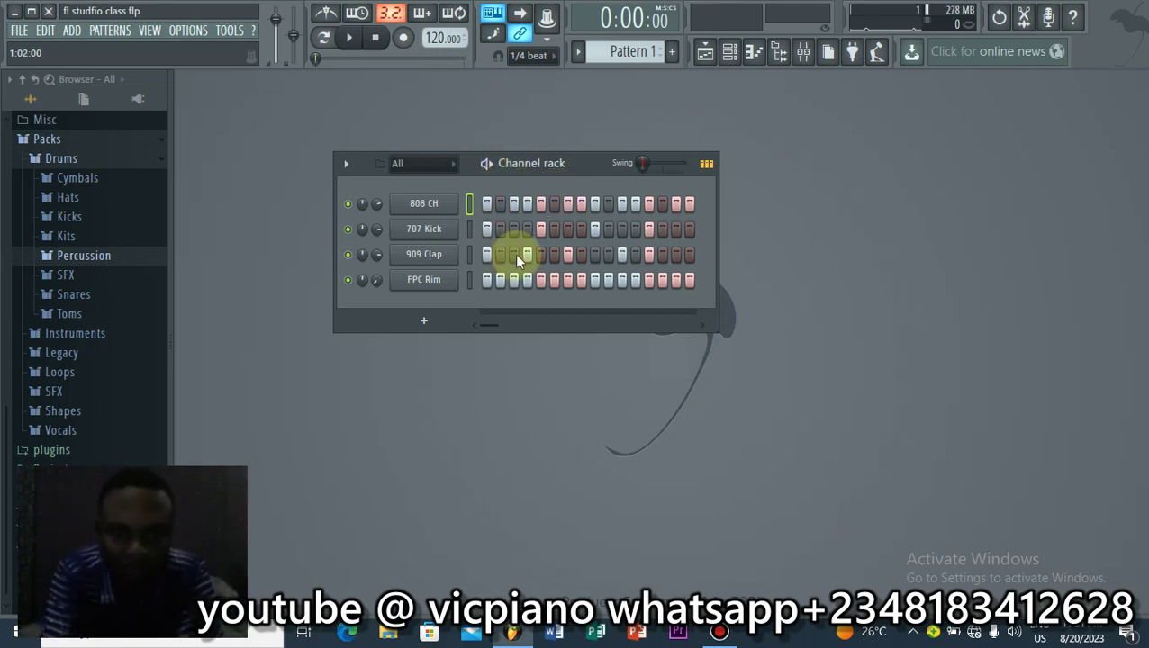
Step: Add 909 Clap hits on steps 3, 9, 10, 14 and 15 while the song plays
key(space)
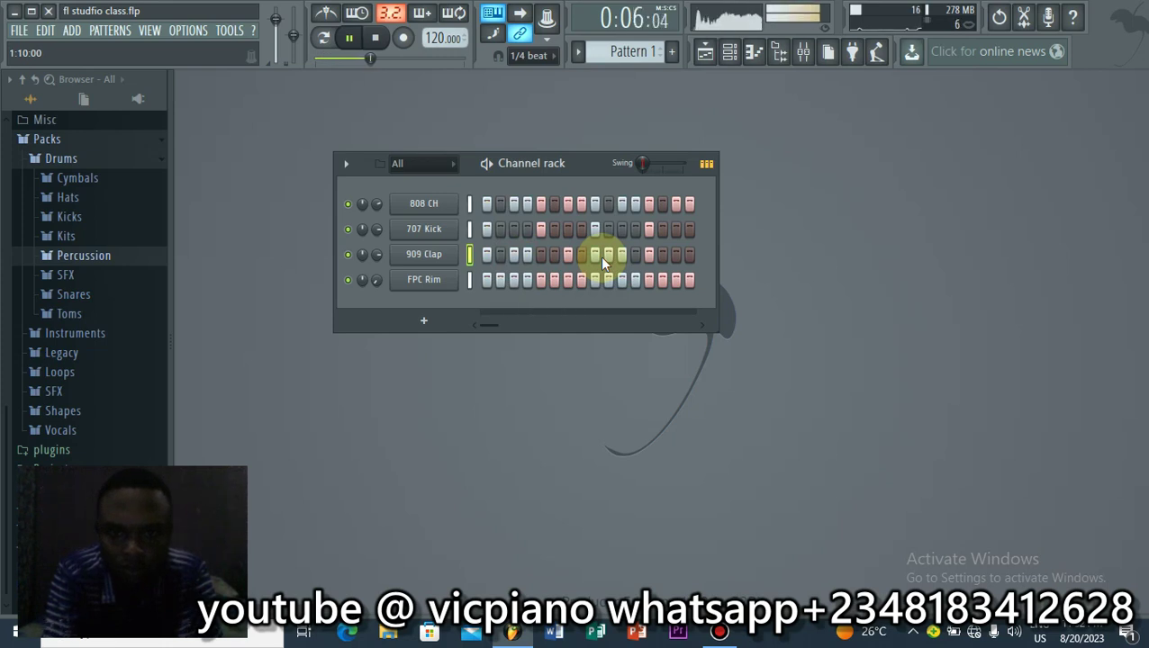
click(648, 254)
click(671, 257)
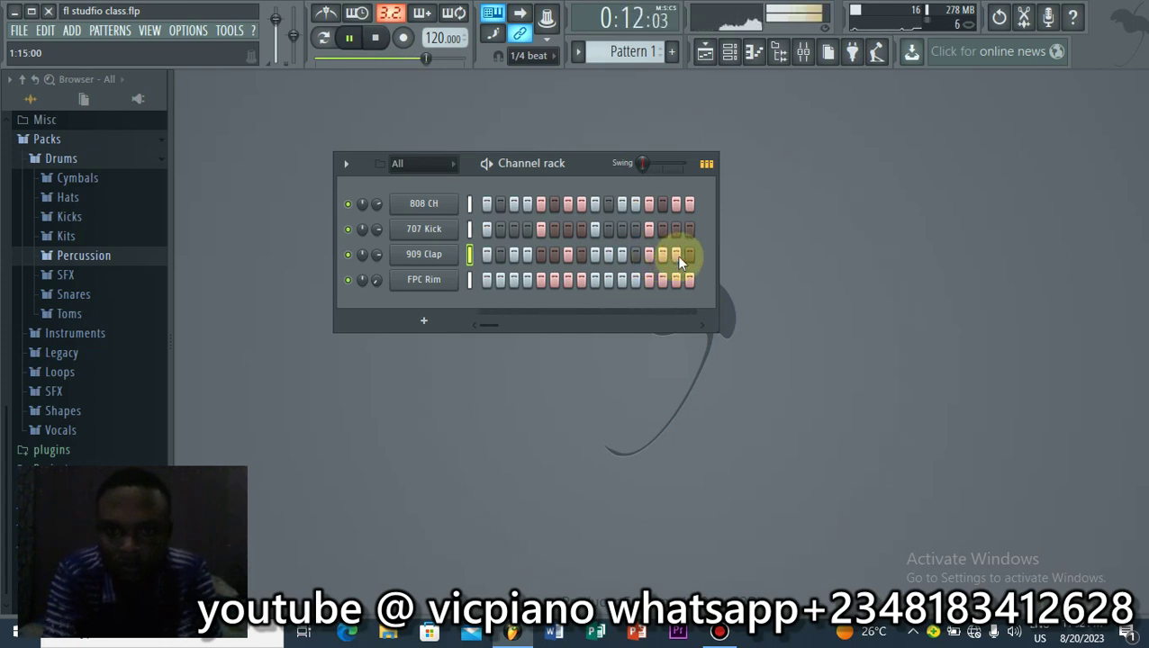
Step: Rework the 909 Clap row so hits fall on steps 1, 4, 7, 11 and 13, and play the song to hear it
key(space)
click(567, 254)
click(527, 253)
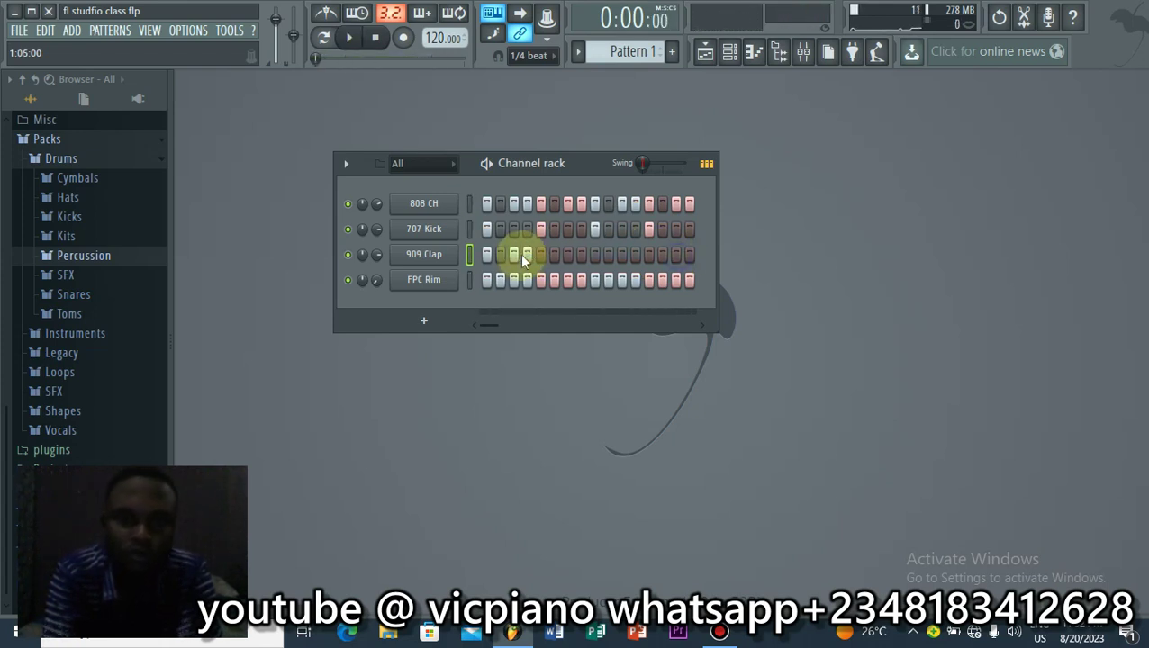
key(space)
click(514, 254)
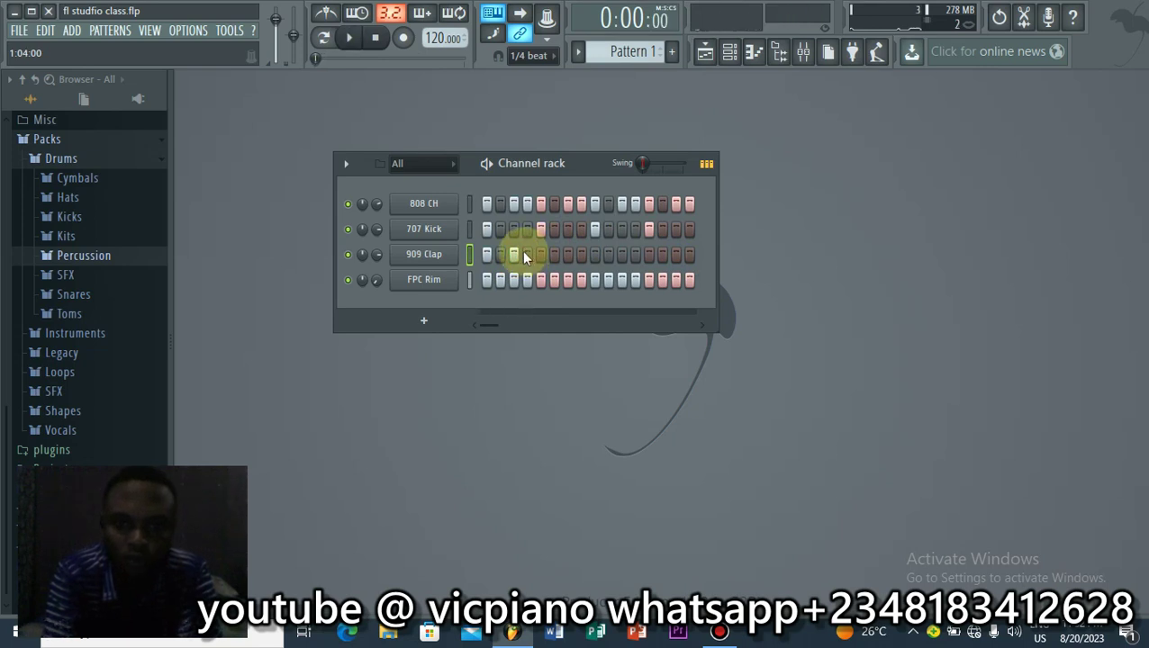
click(528, 254)
click(567, 254)
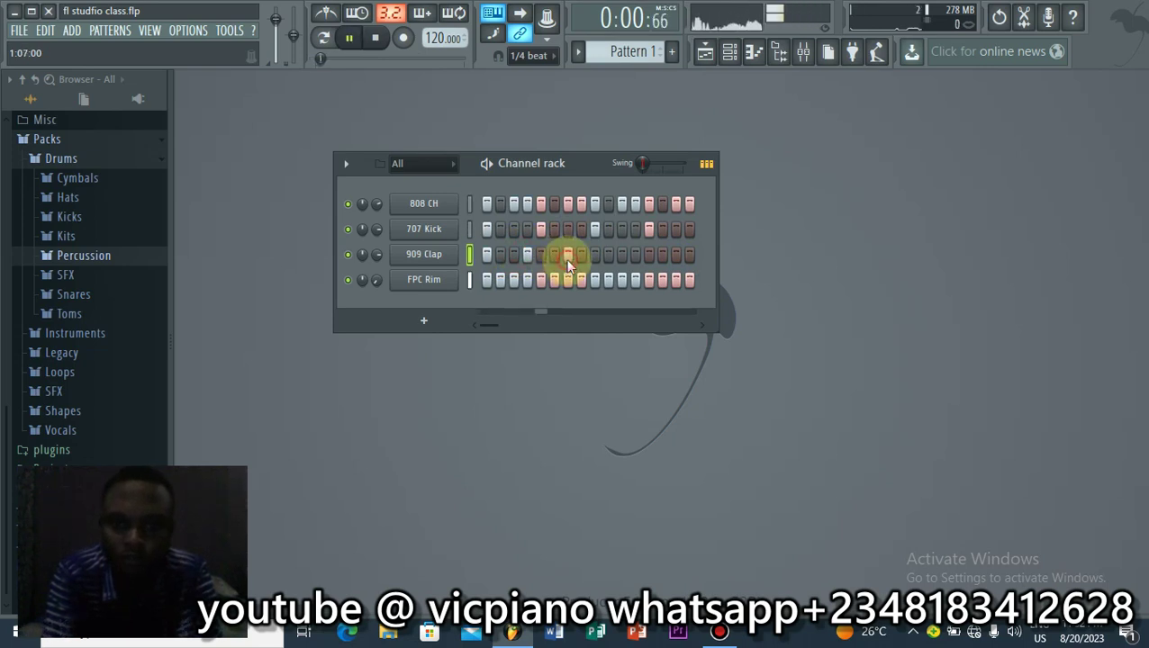
click(621, 254)
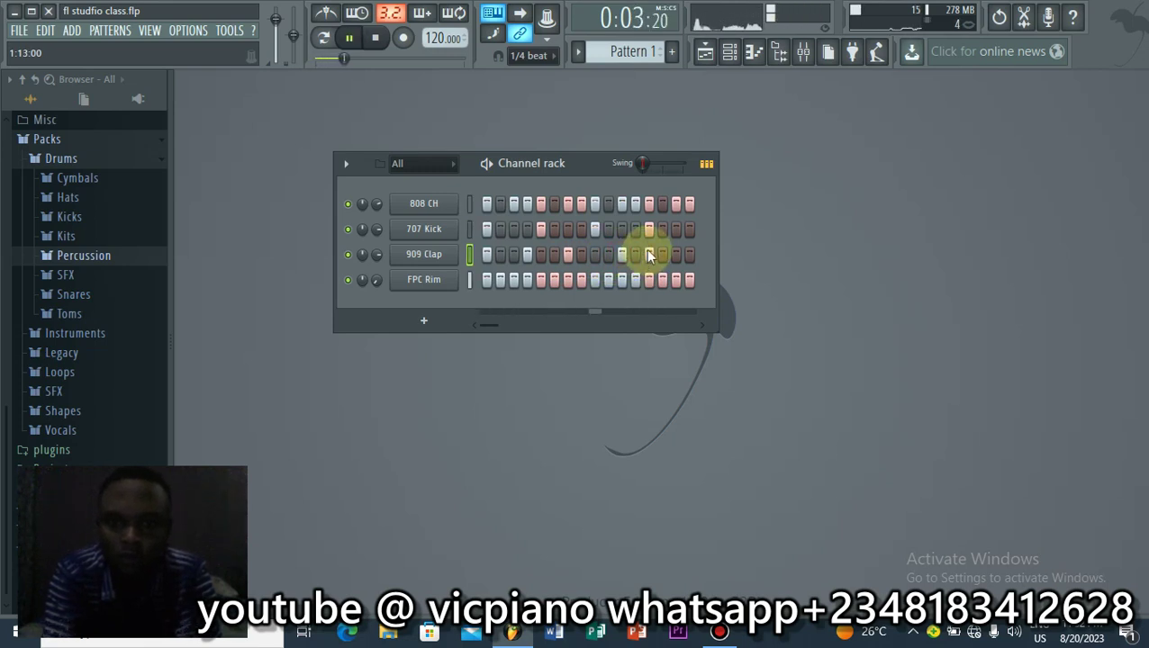
key(space)
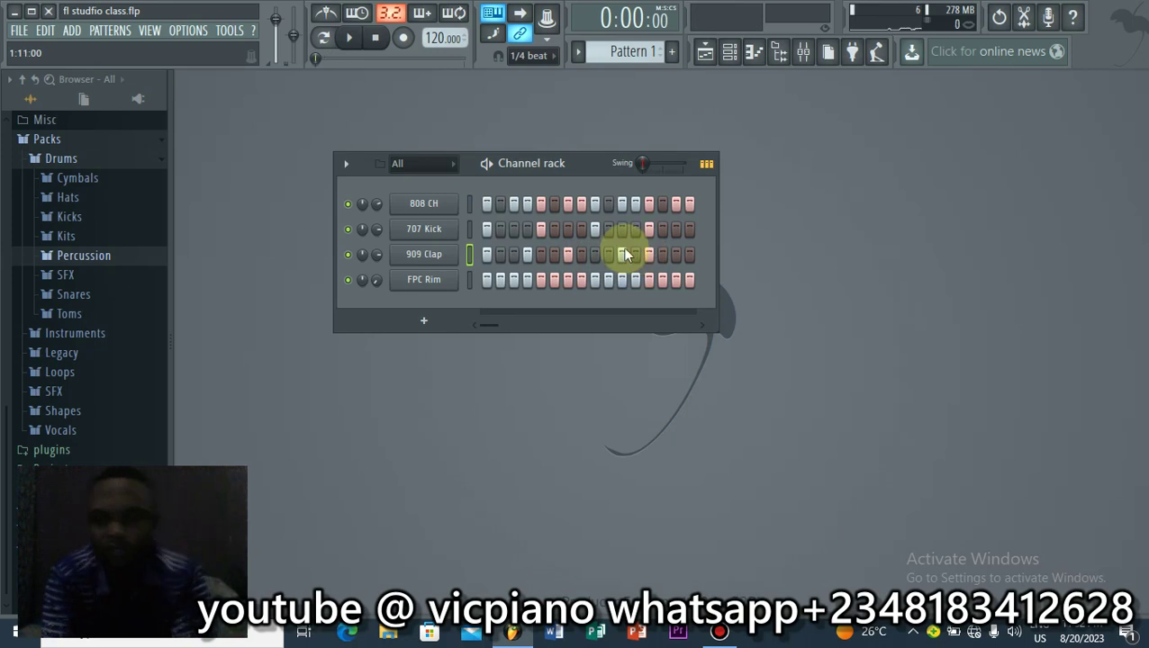
Step: Try extra 707 Kick hits on steps 3, 4 and 6 while playing the song, and stop playback
click(513, 228)
key(space)
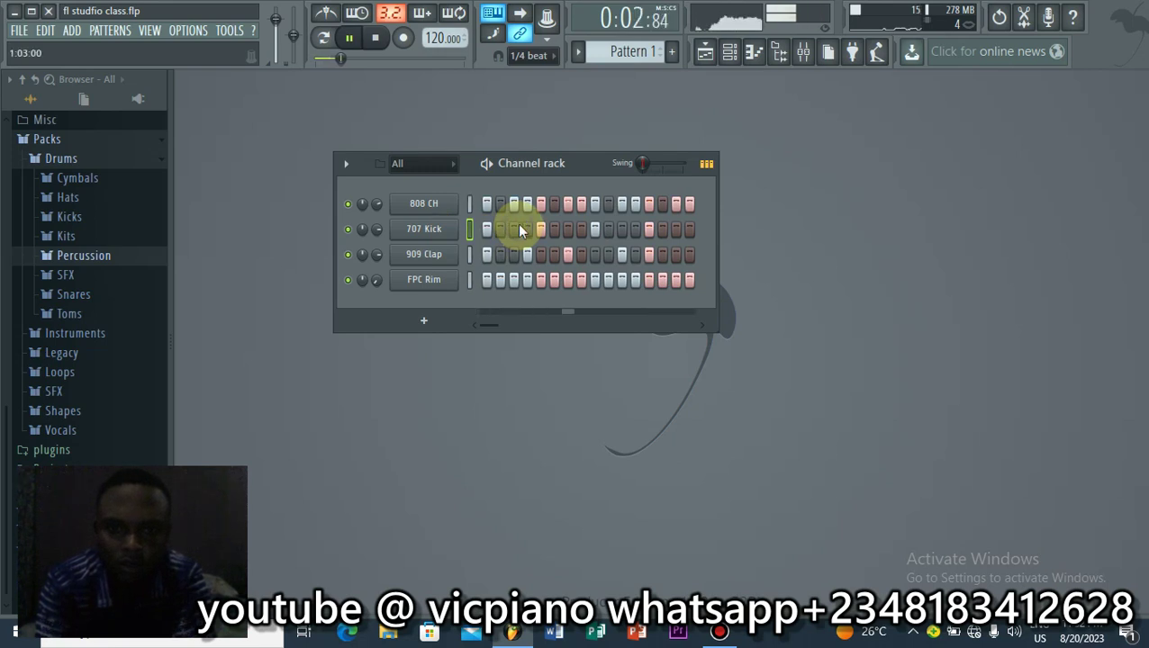
click(528, 229)
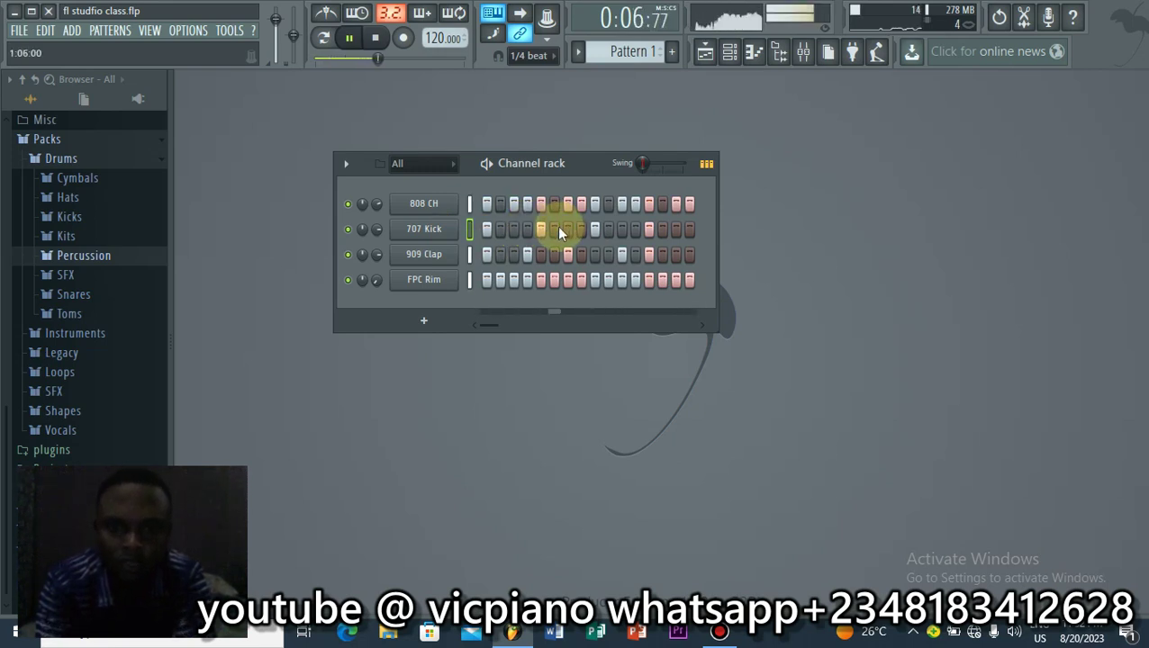
mouse_move(557, 228)
mouse_down()
mouse_move(576, 236)
mouse_move(549, 230)
mouse_up()
key(space)
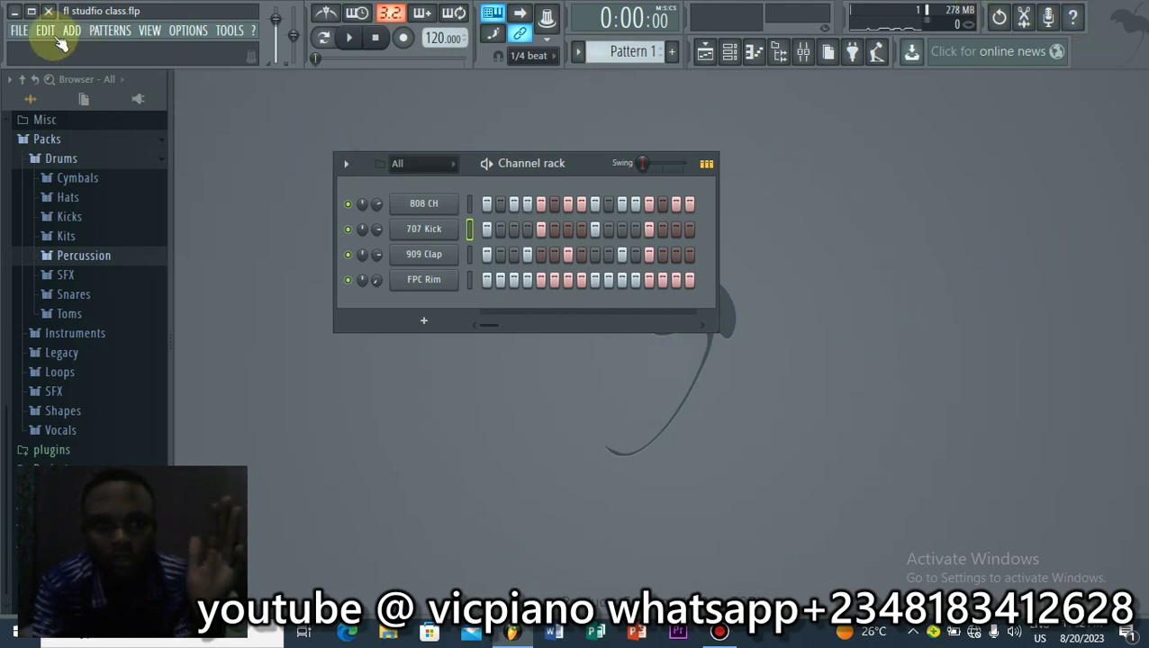
Step: Minimise and restore the project window, and play the song to review the reworked beat before stopping it
click(15, 12)
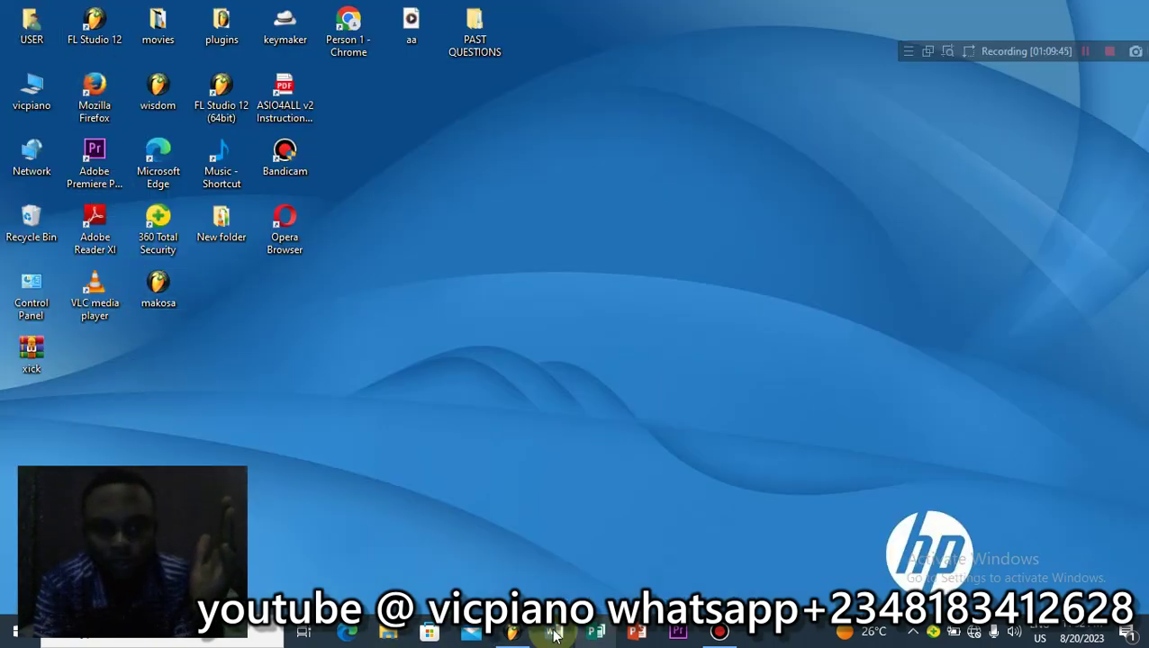
click(513, 633)
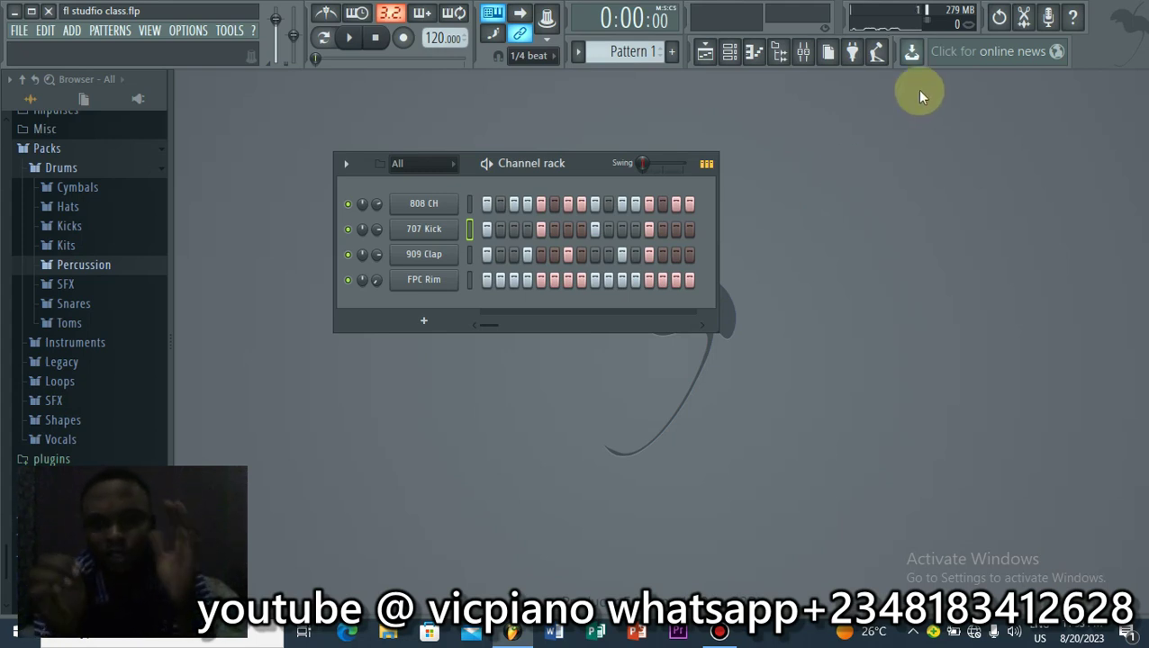
click(348, 41)
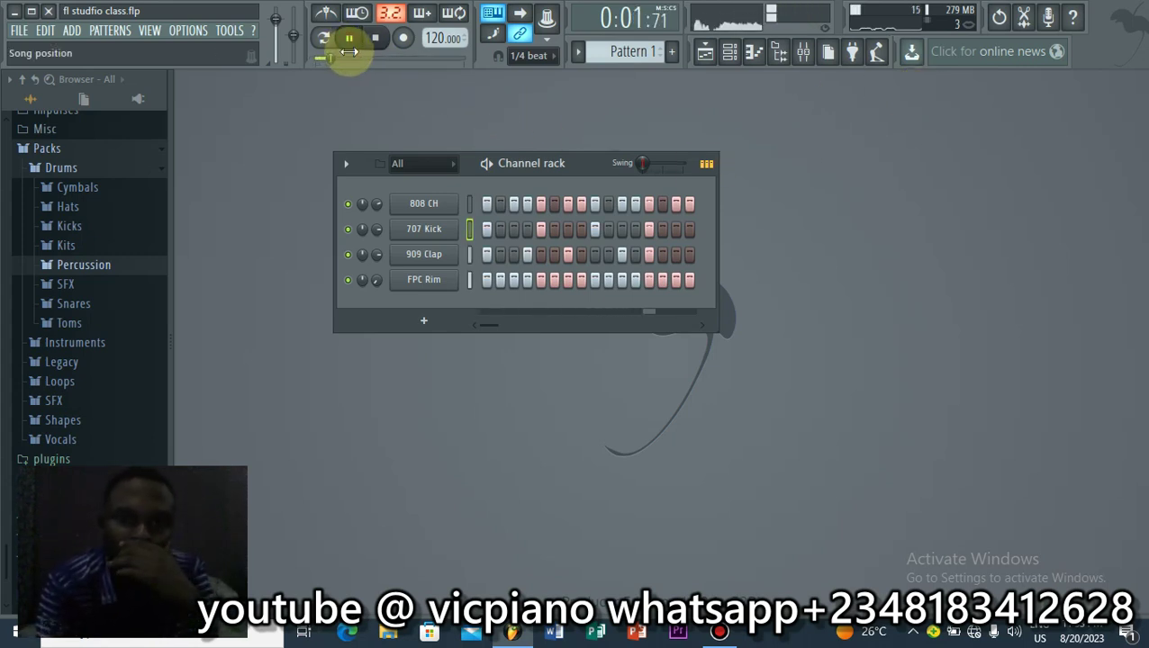
click(375, 38)
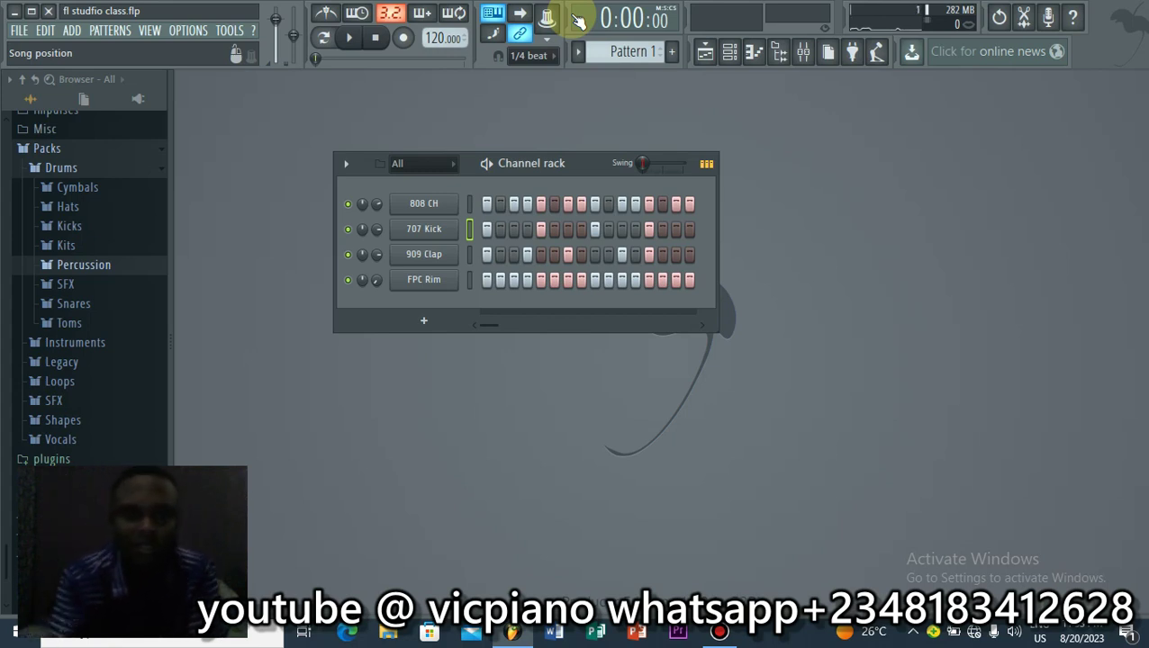
Step: Add an FL Keys piano channel and place its window beside the channel rack
click(426, 323)
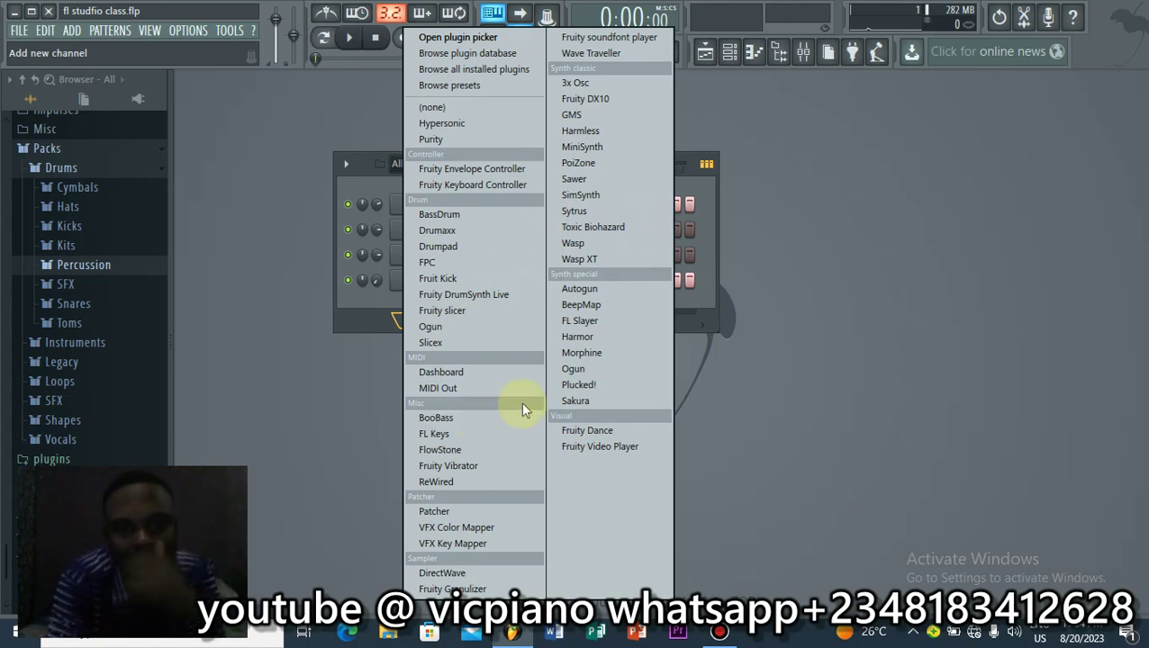
click(428, 436)
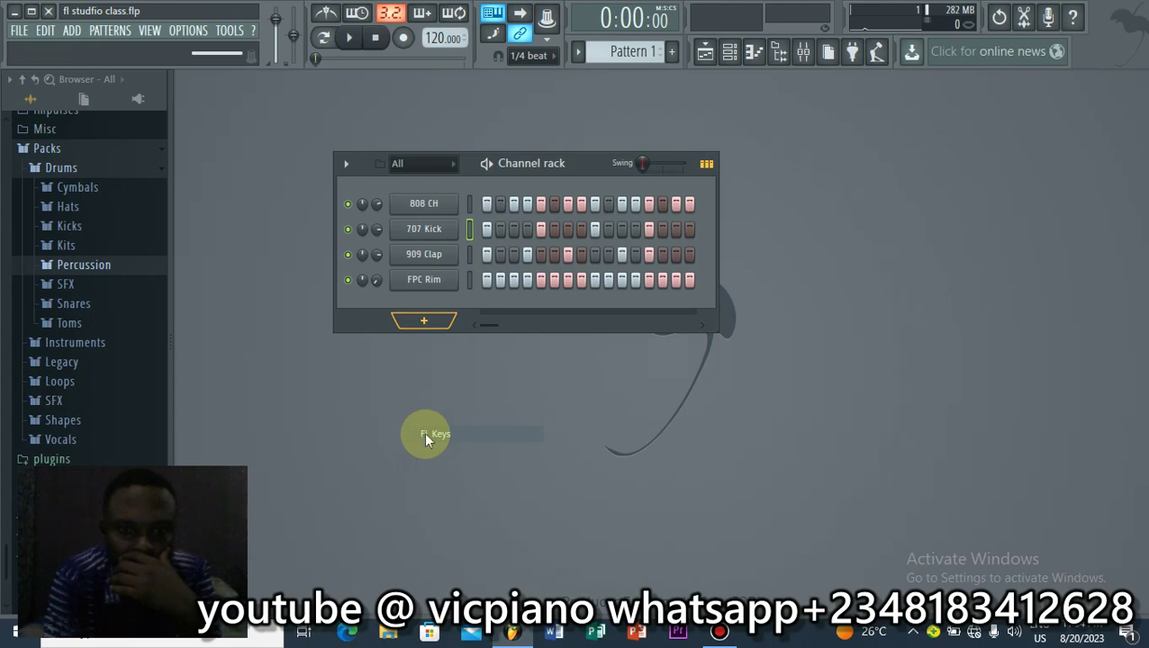
drag(351, 205, 777, 161)
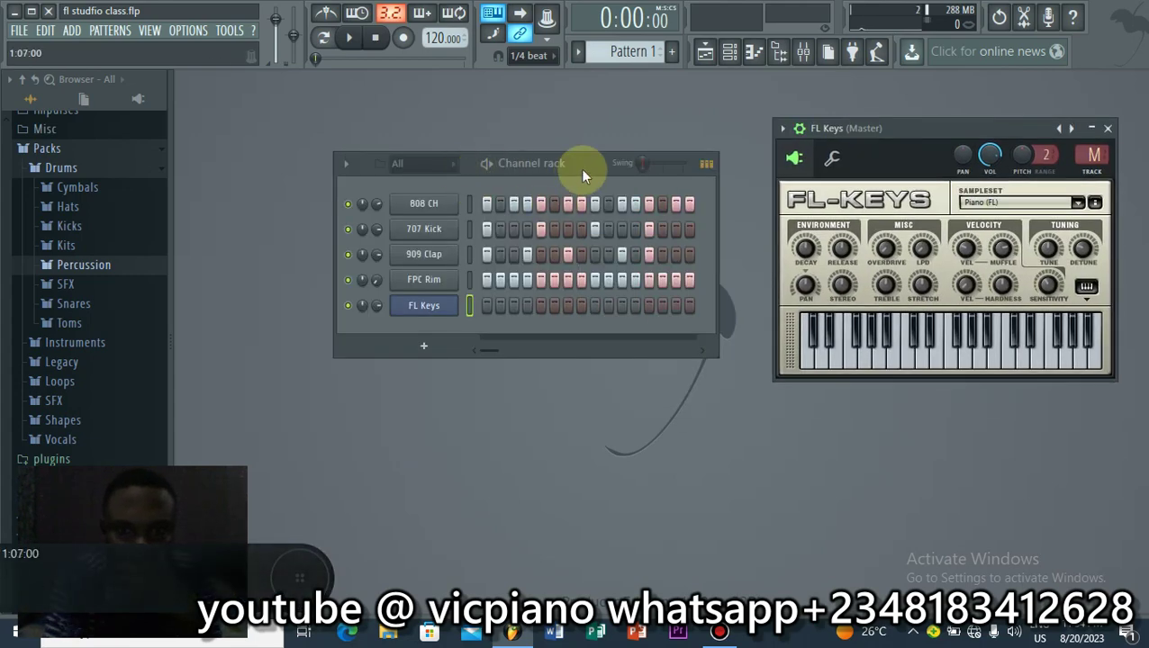
drag(579, 167, 570, 159)
drag(850, 126, 835, 123)
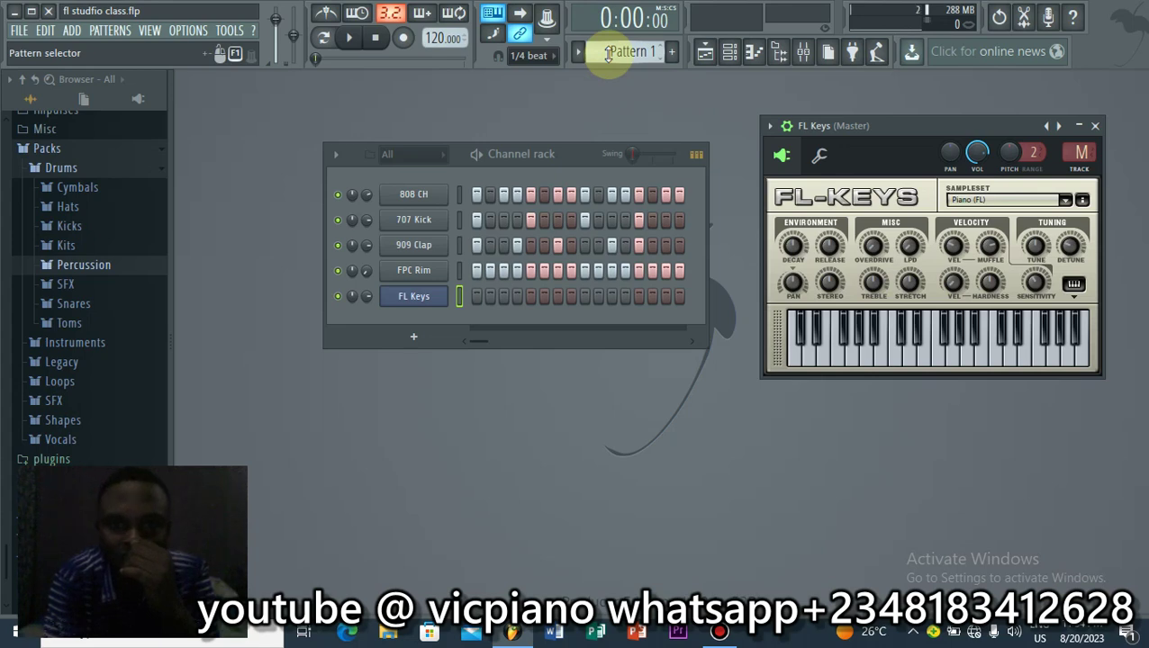
Step: Check the playlist, select the empty Pattern 2 and sound a few notes on the FL Keys keyboard
scroll(609, 52, down, 1)
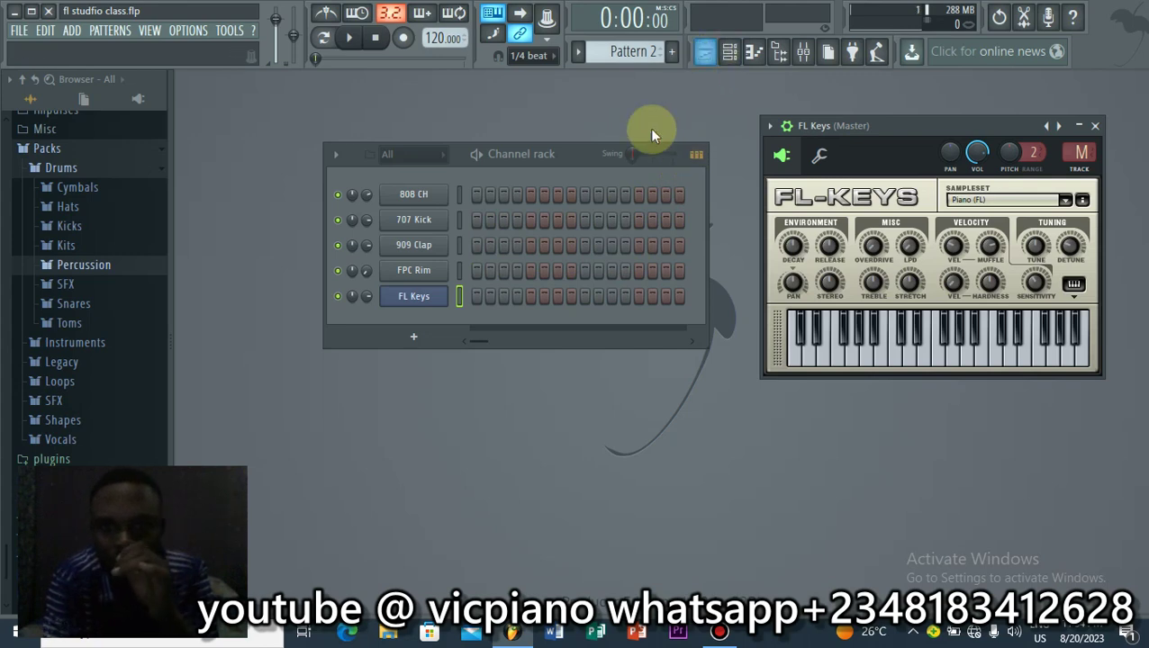
click(705, 52)
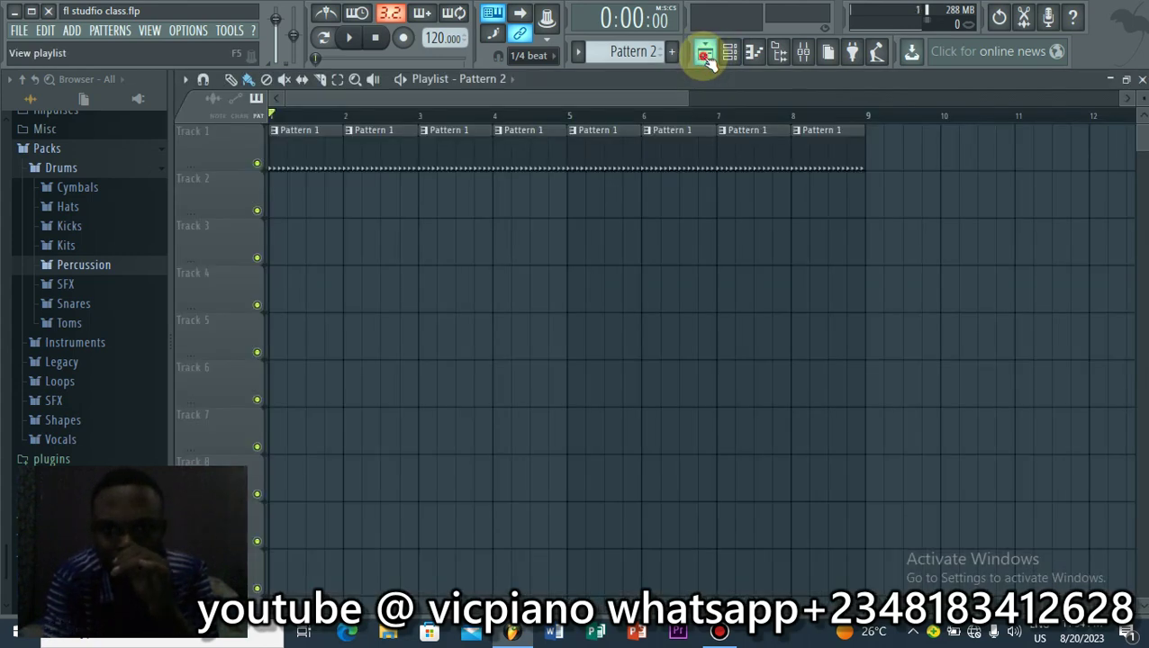
click(705, 53)
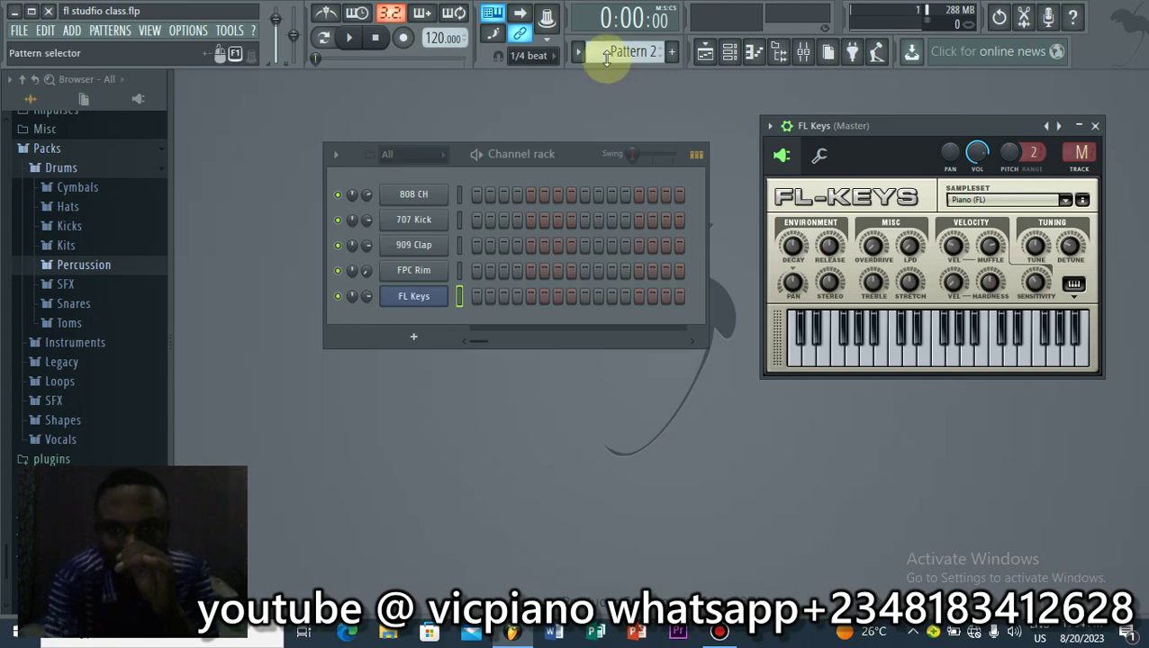
scroll(606, 52, down, 1)
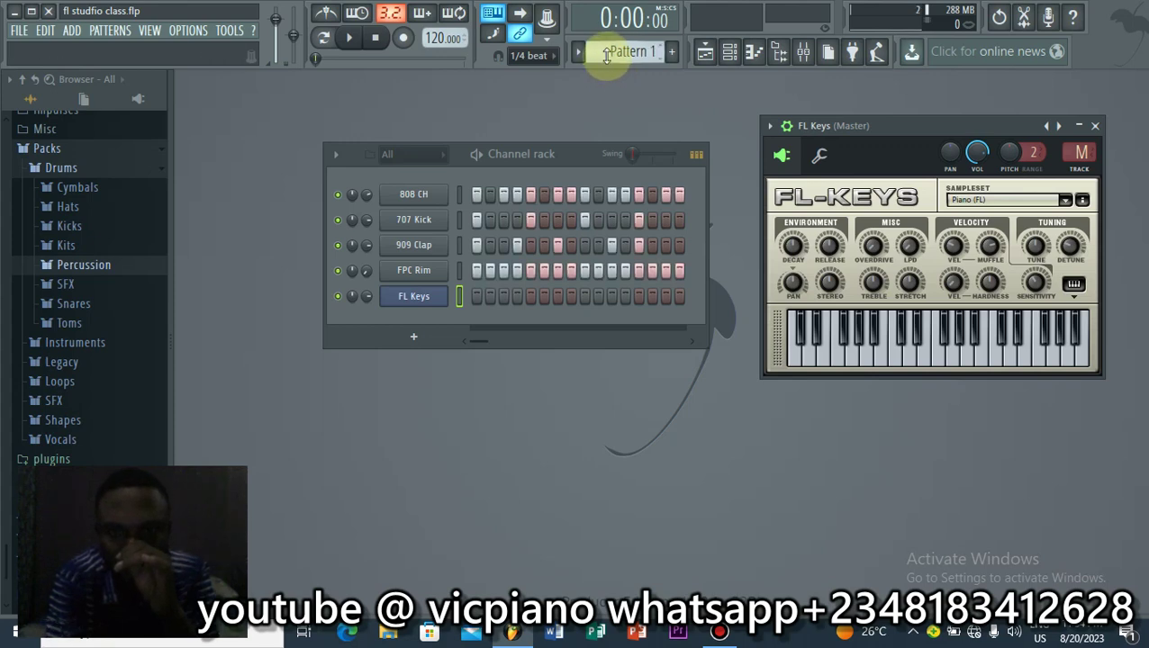
scroll(606, 52, up, 1)
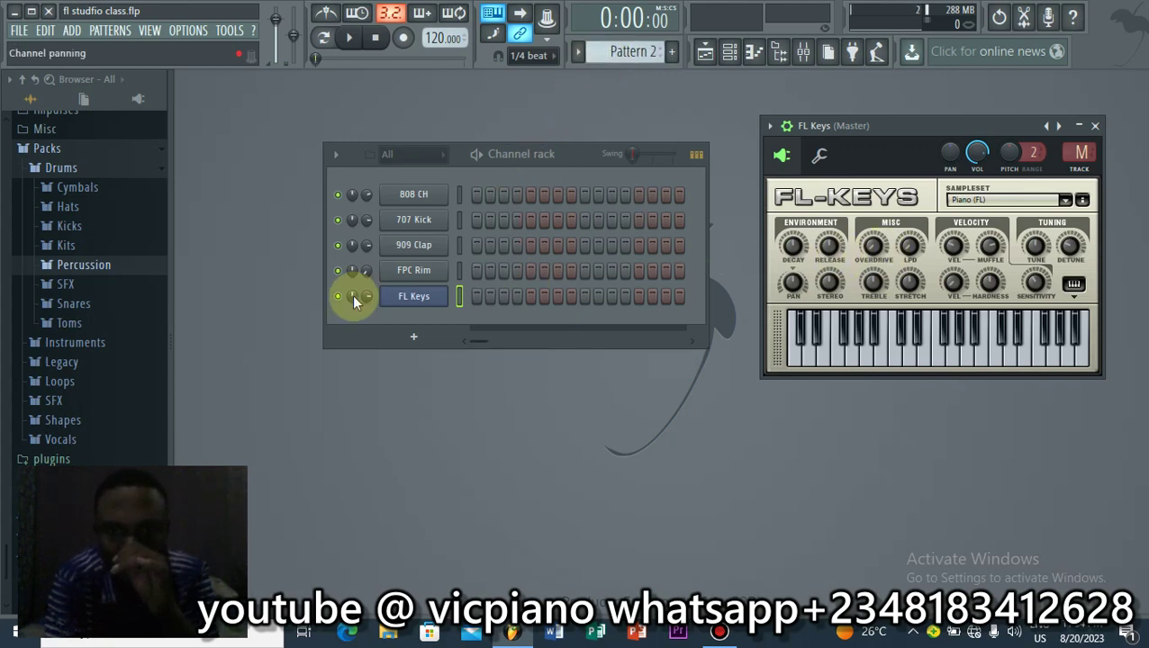
click(823, 358)
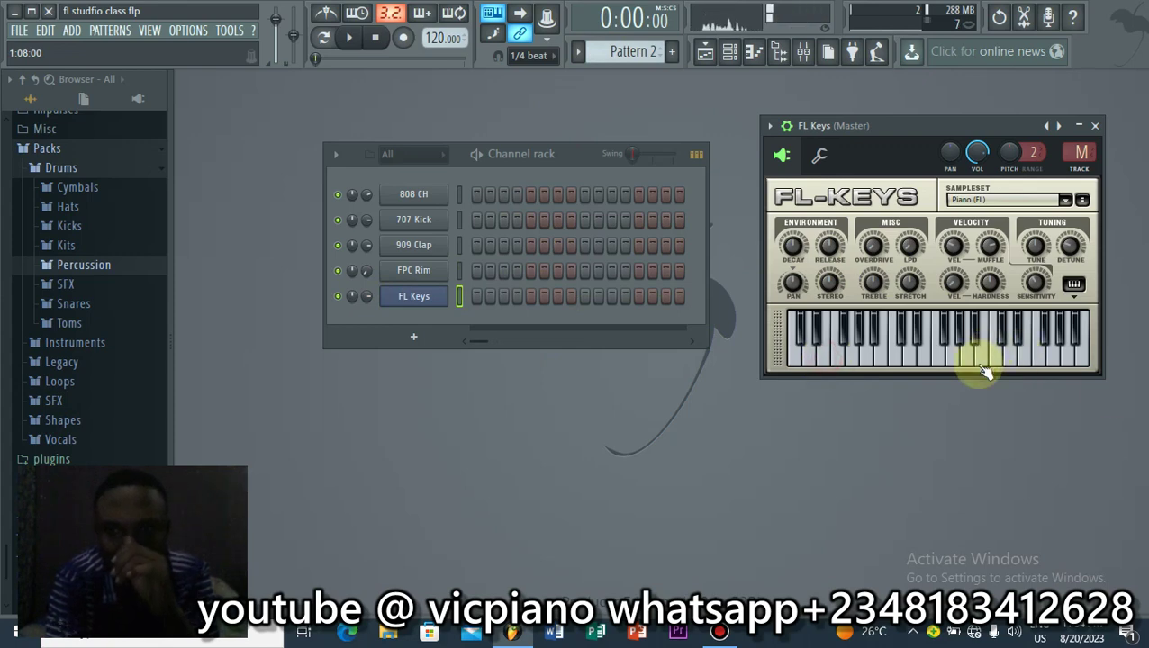
drag(985, 372, 842, 337)
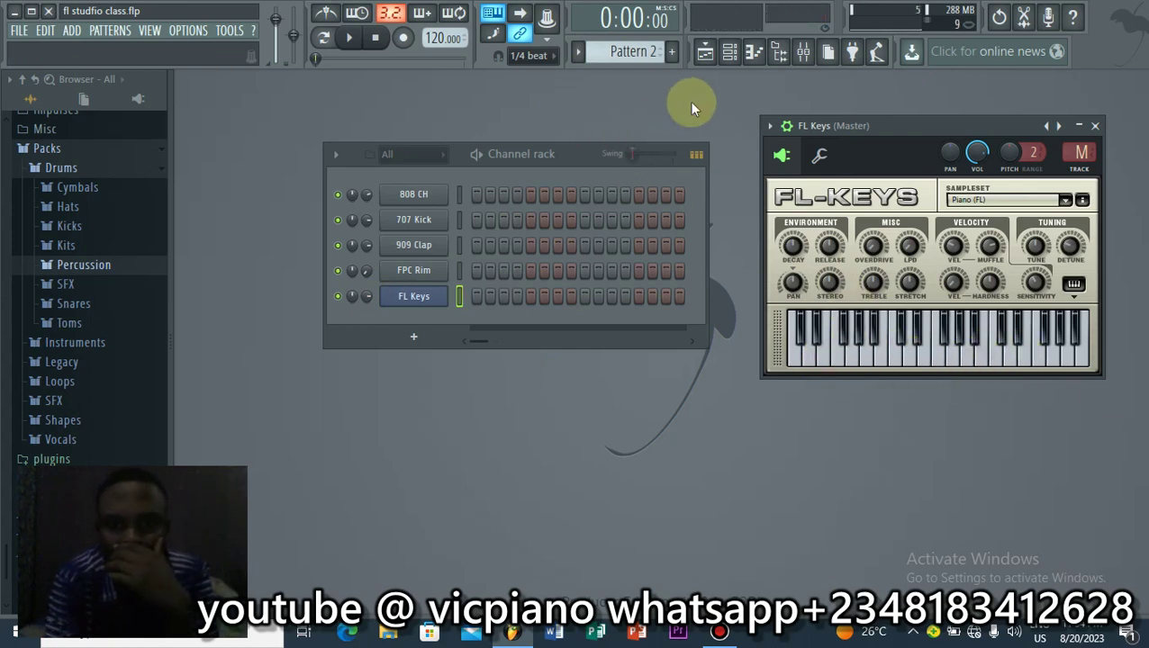
Step: Open the playlist and set its snap to Bar
click(706, 54)
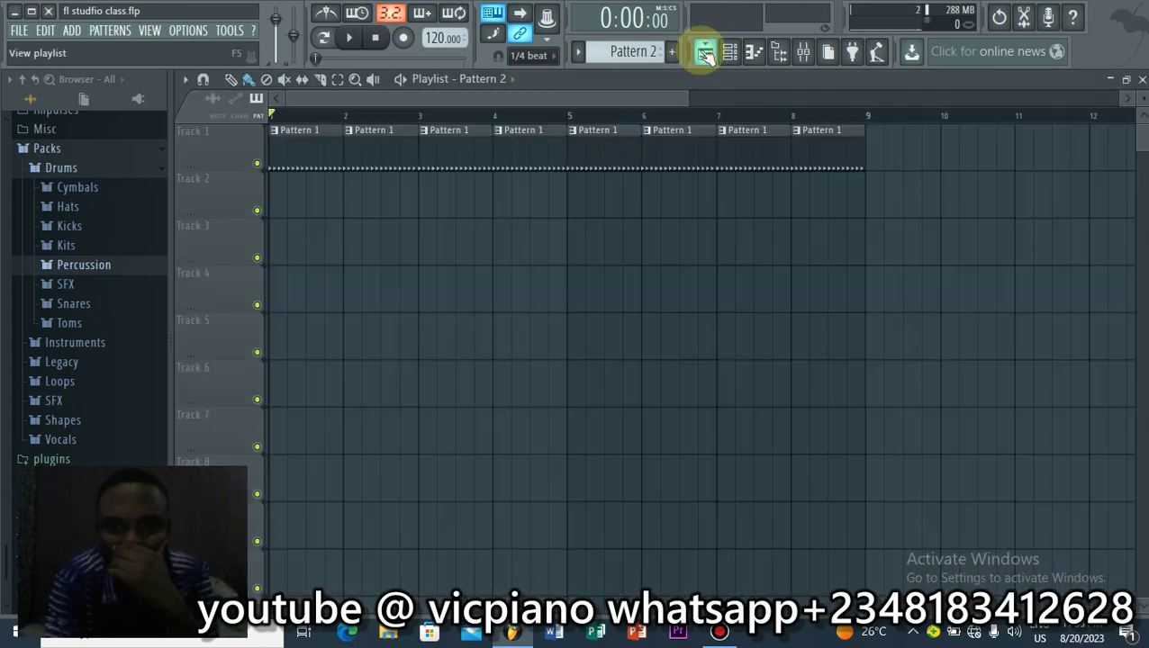
click(537, 65)
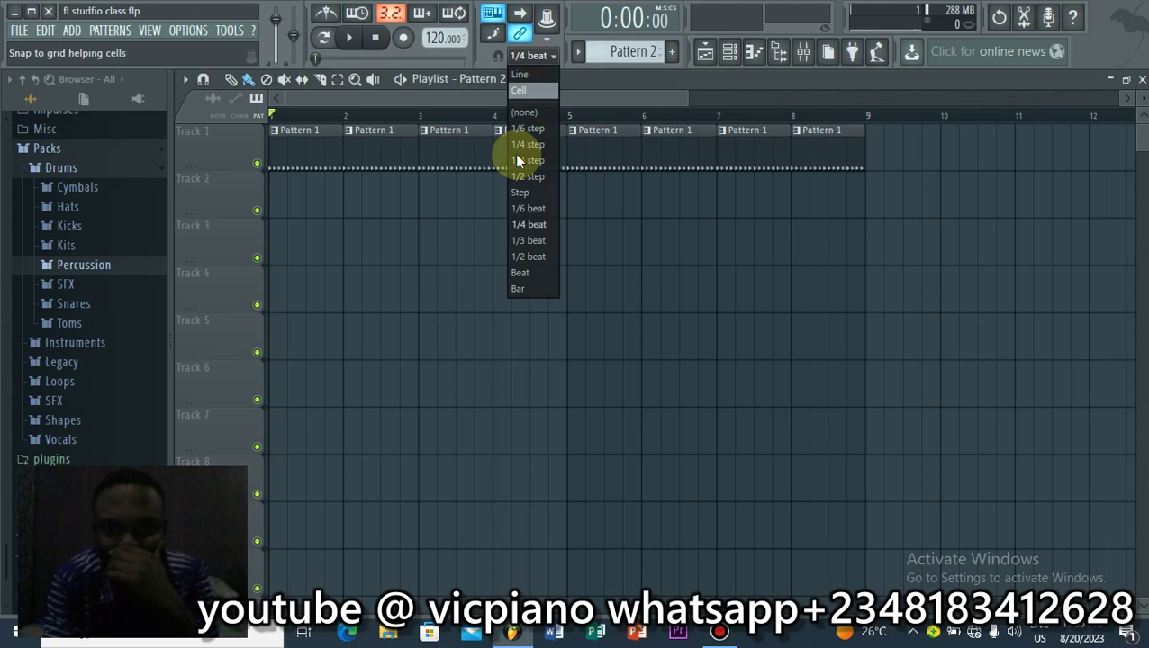
click(517, 287)
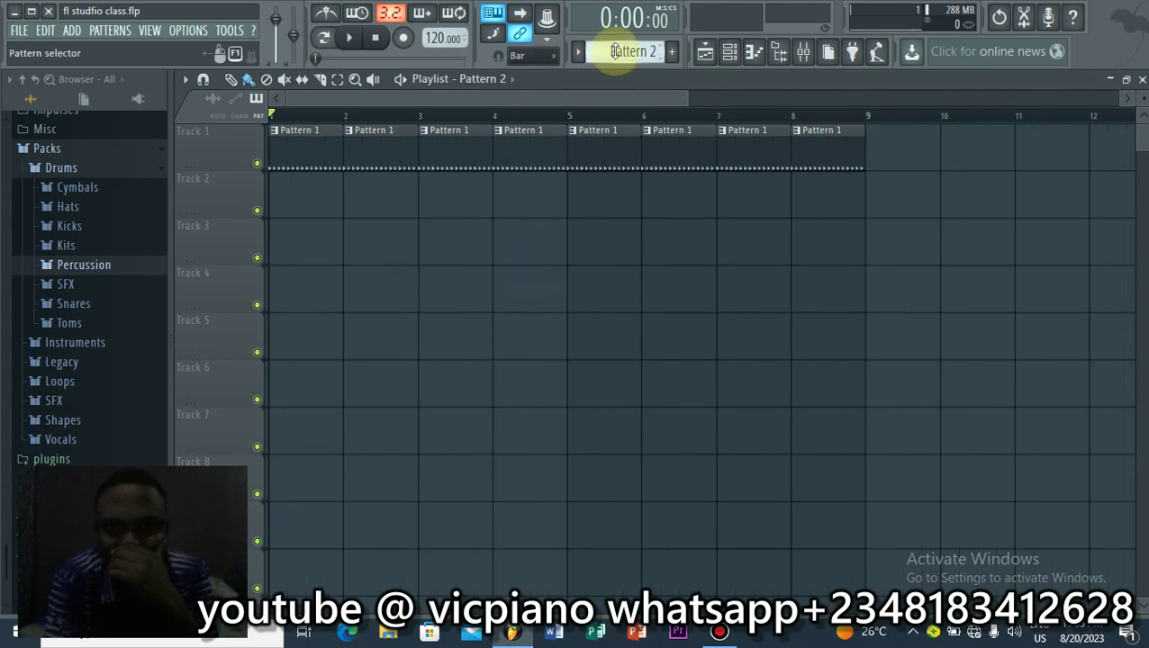
scroll(605, 54, up, 1)
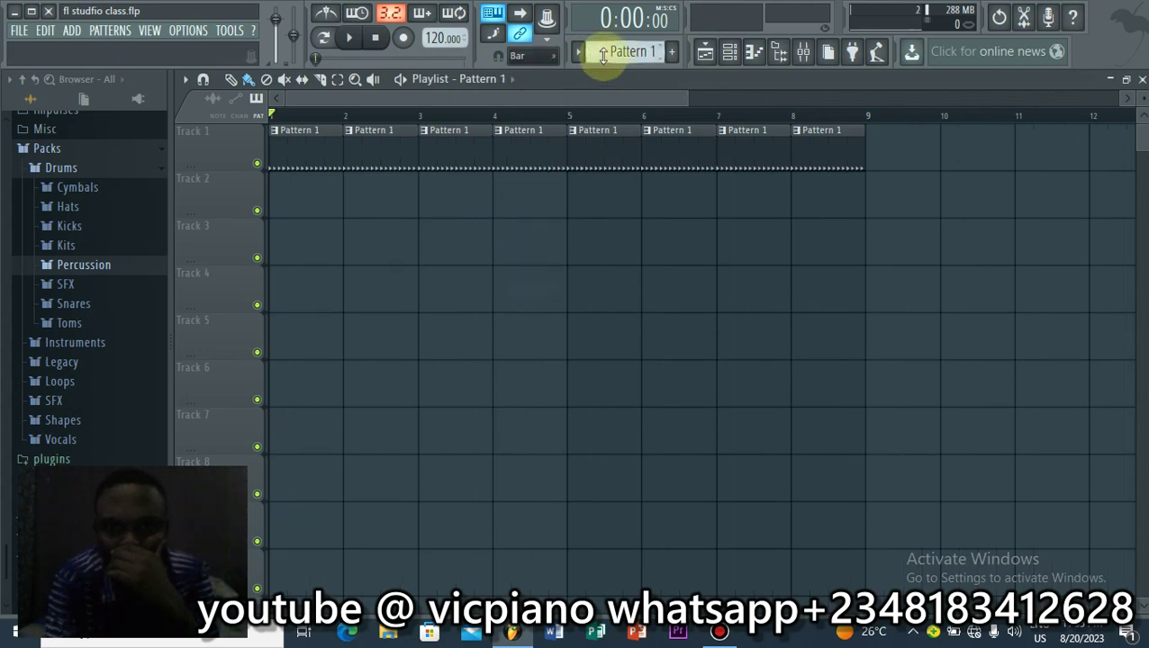
click(569, 190)
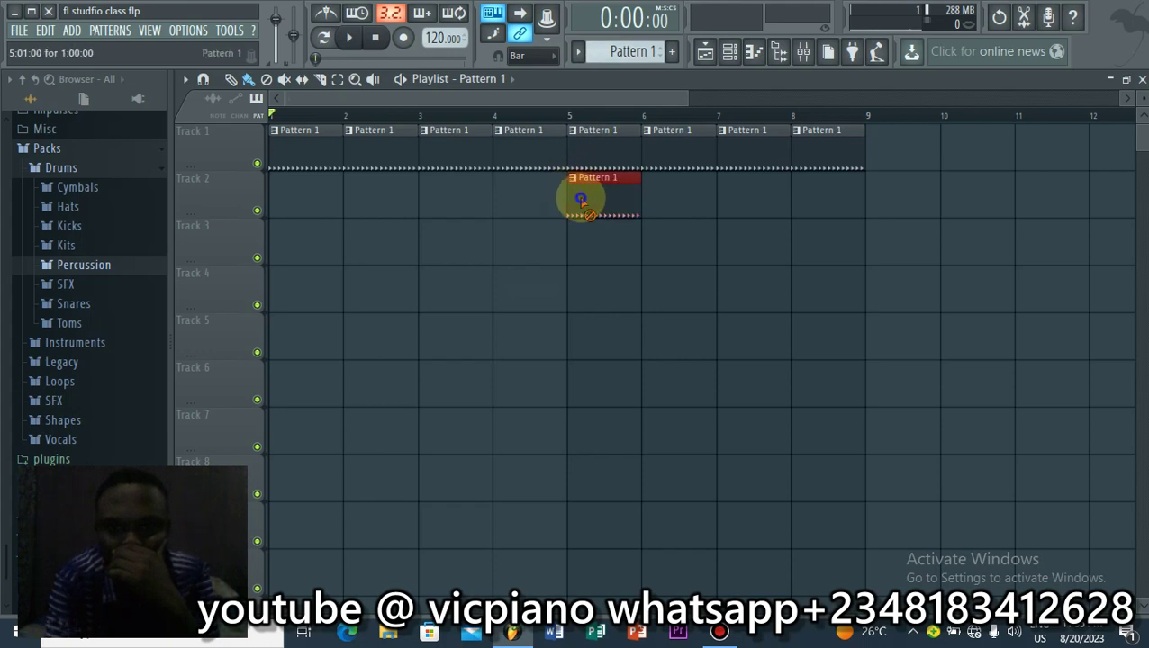
right_click(580, 200)
scroll(616, 60, down, 1)
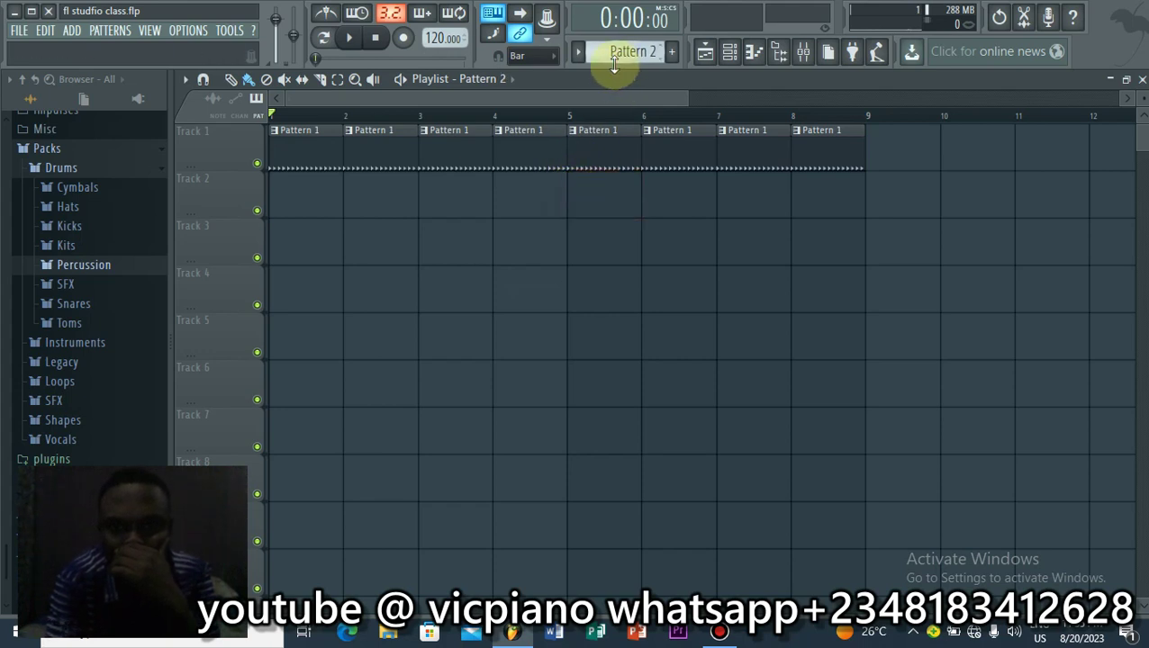
Step: Place a Pattern 2 clip at bar 1 of Track 3 in the playlist, and set the snap to 1/4 beat
double_click(578, 201)
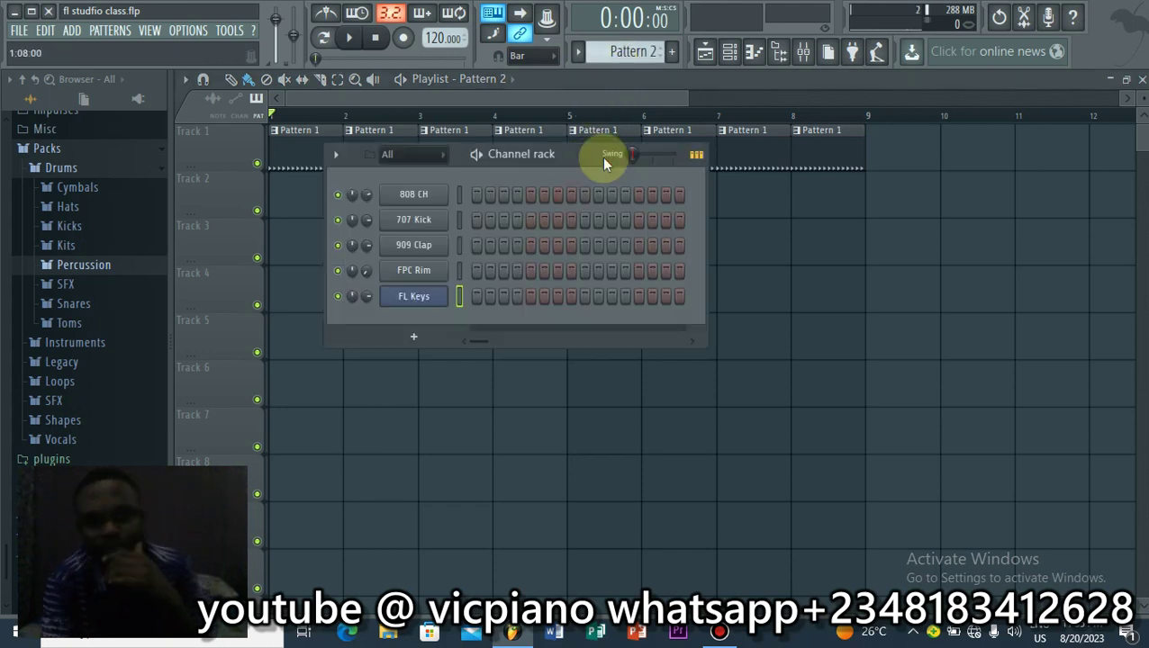
click(600, 90)
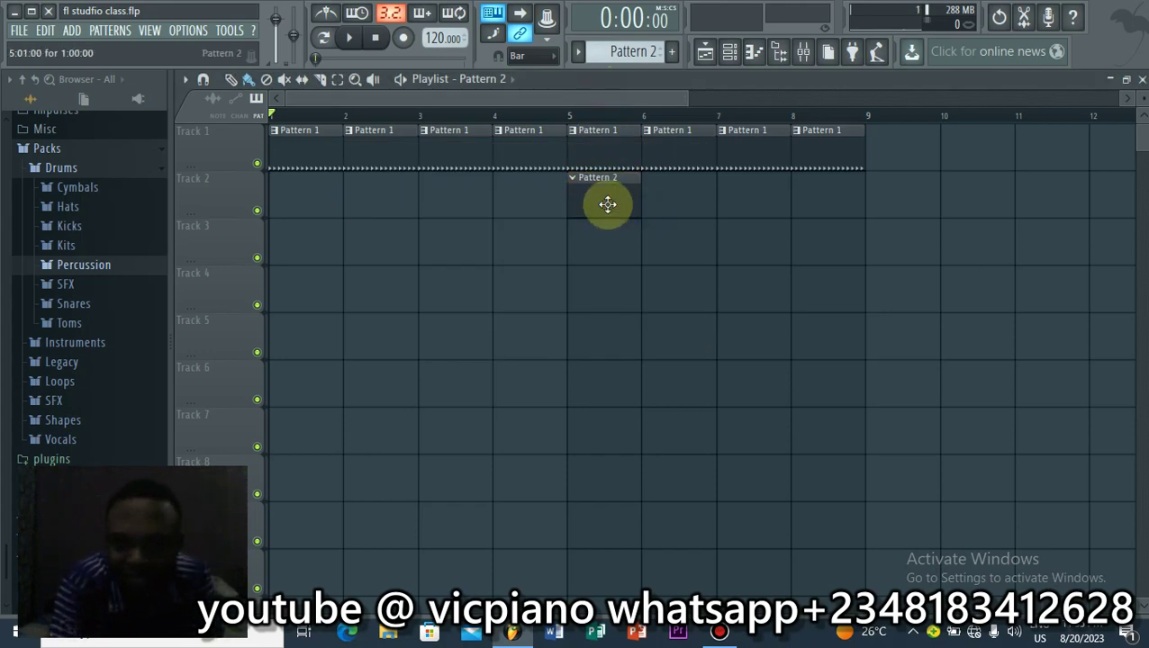
drag(598, 199, 597, 235)
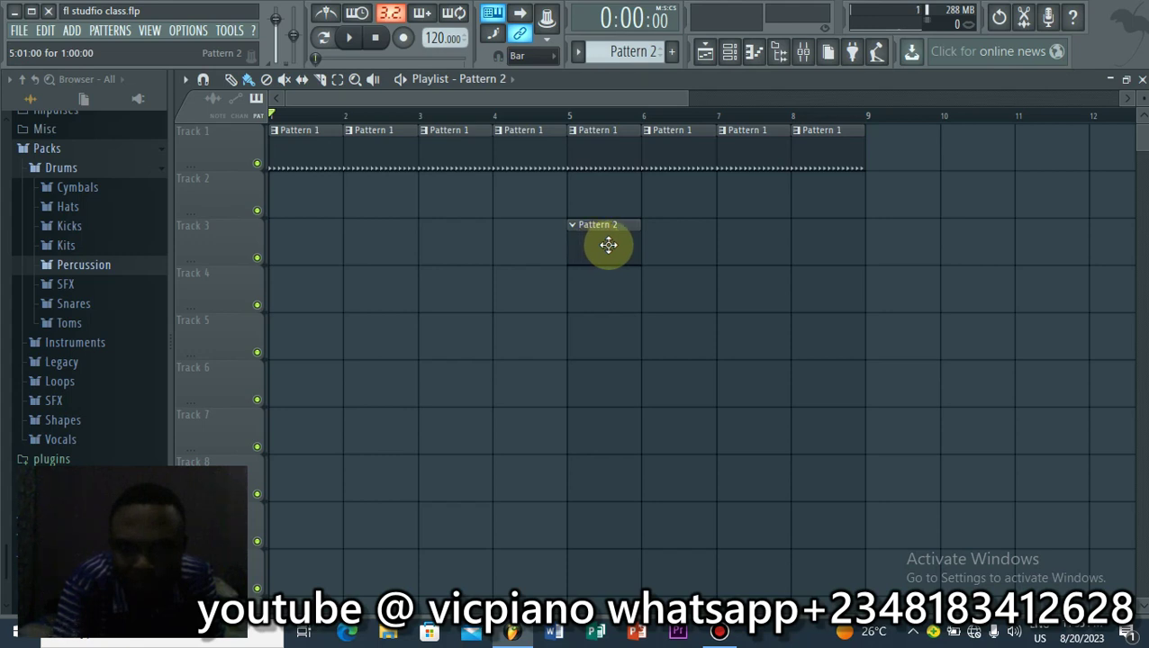
drag(607, 243, 295, 266)
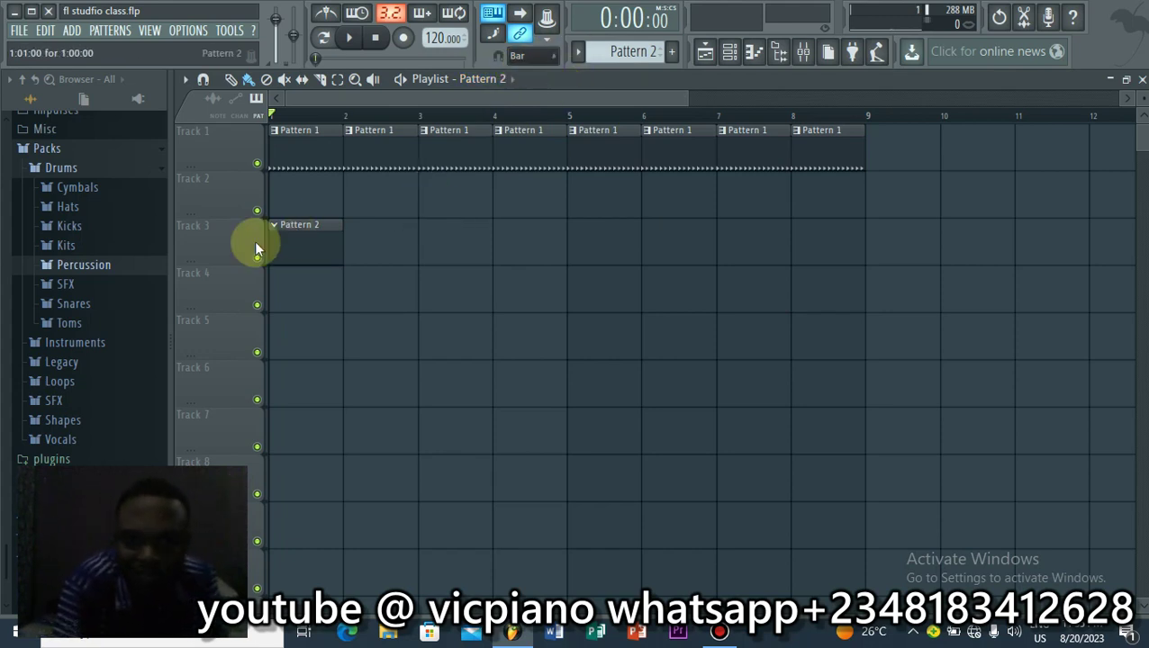
click(517, 58)
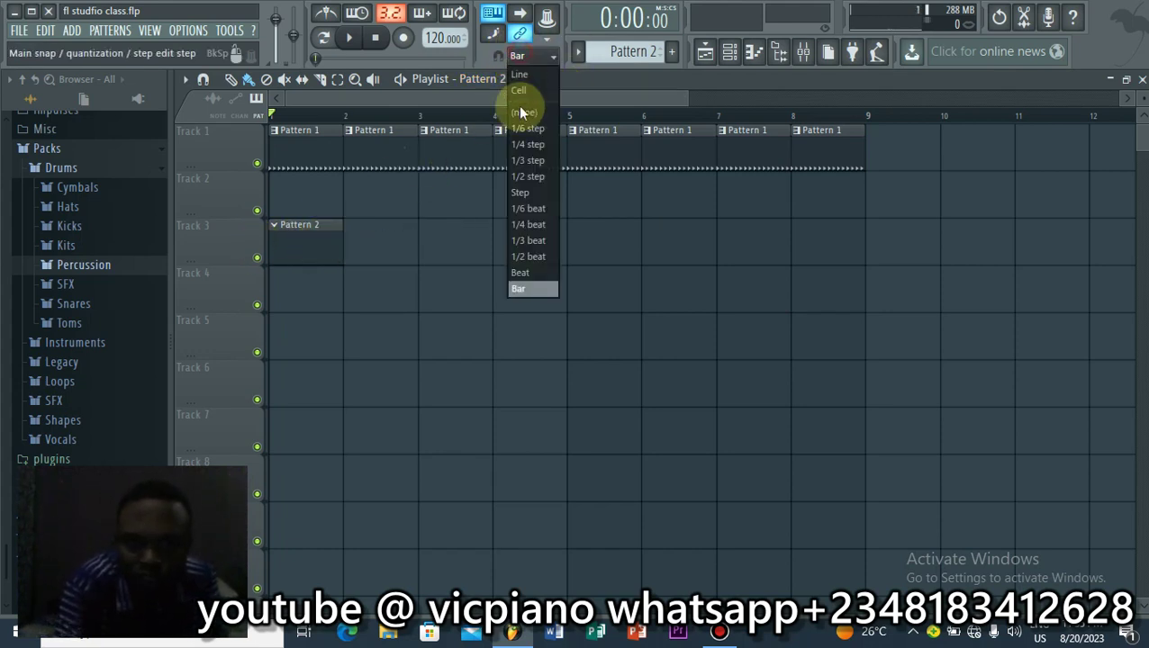
click(520, 224)
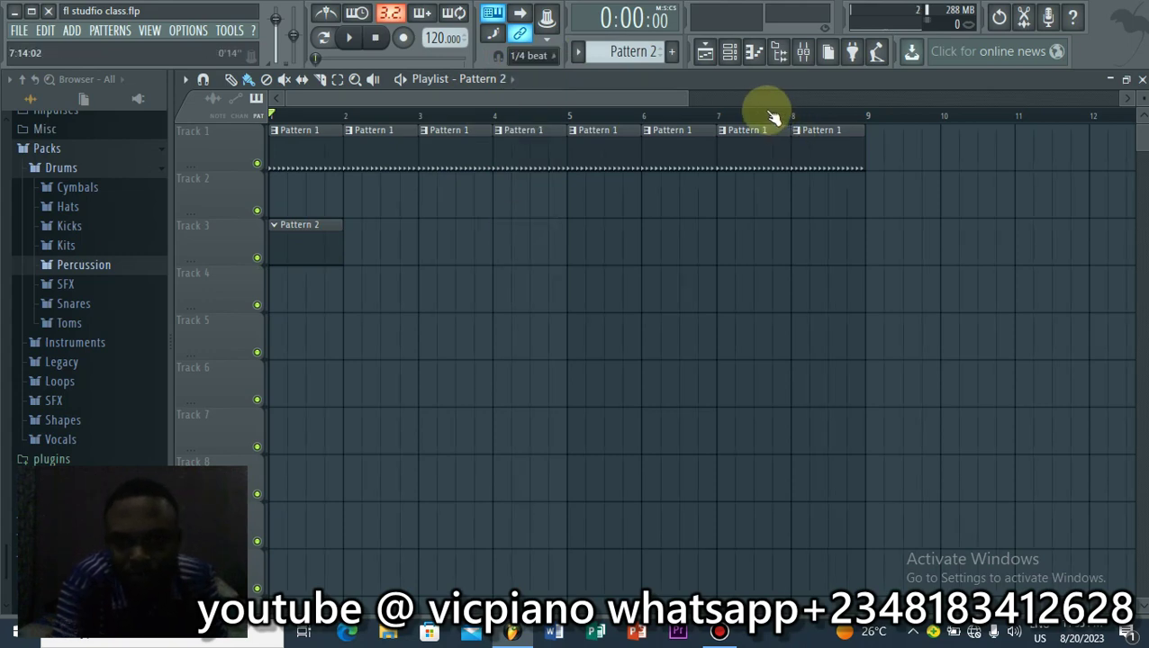
Step: Bring up the channel rack and open the piano roll of the FL Keys channel
click(730, 54)
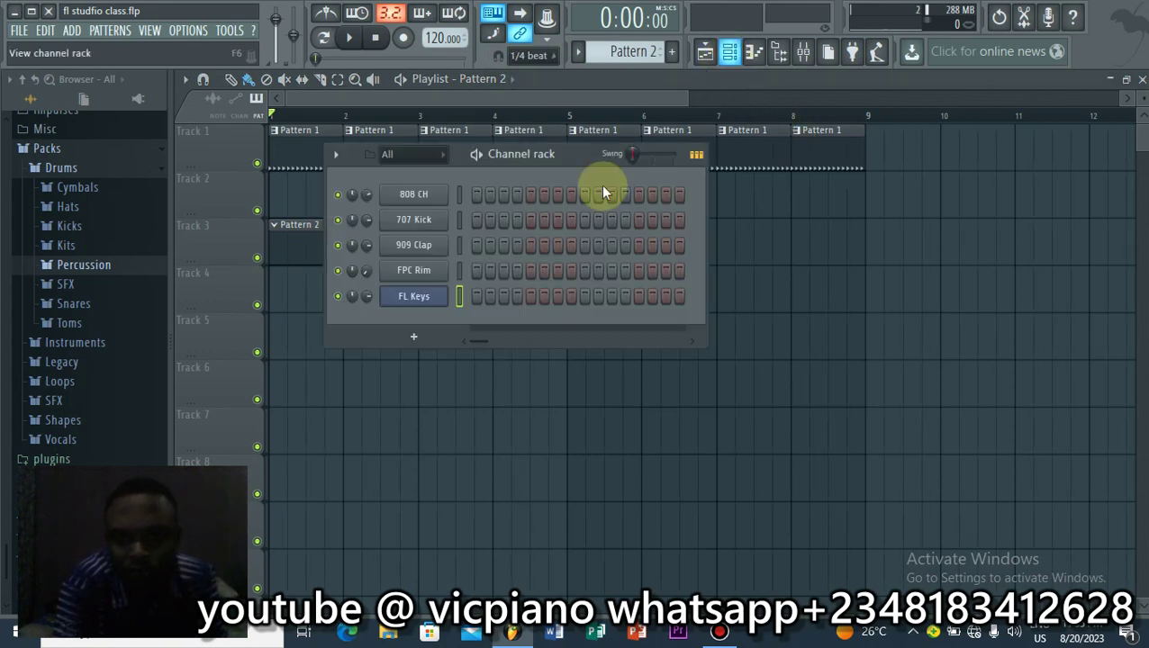
right_click(404, 297)
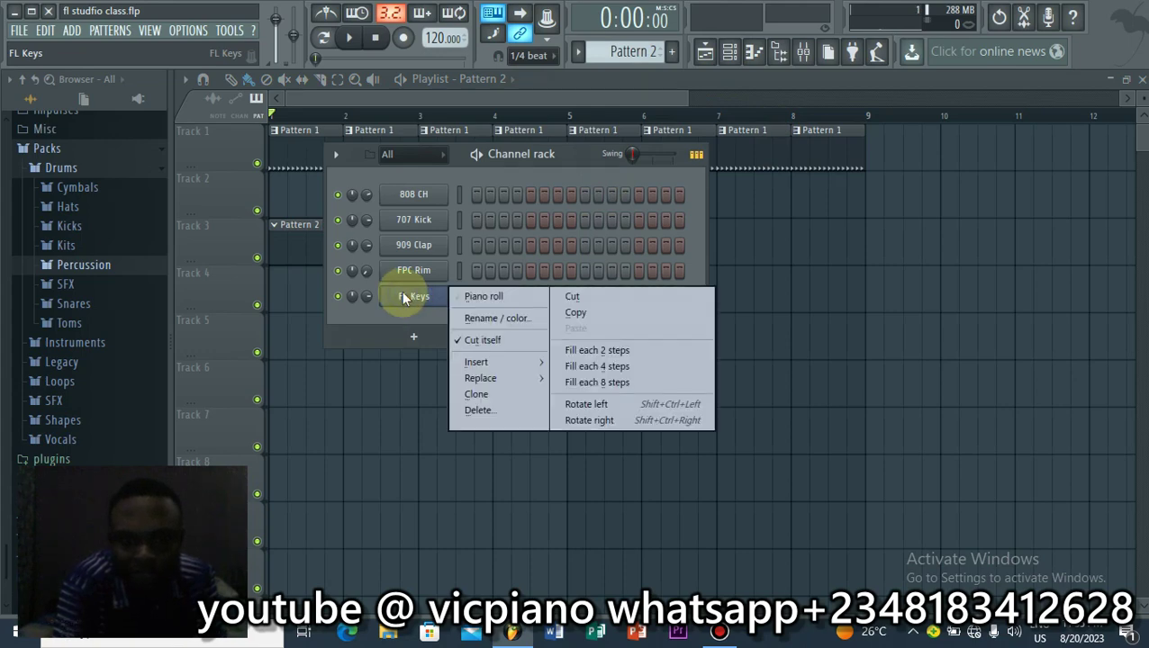
click(408, 298)
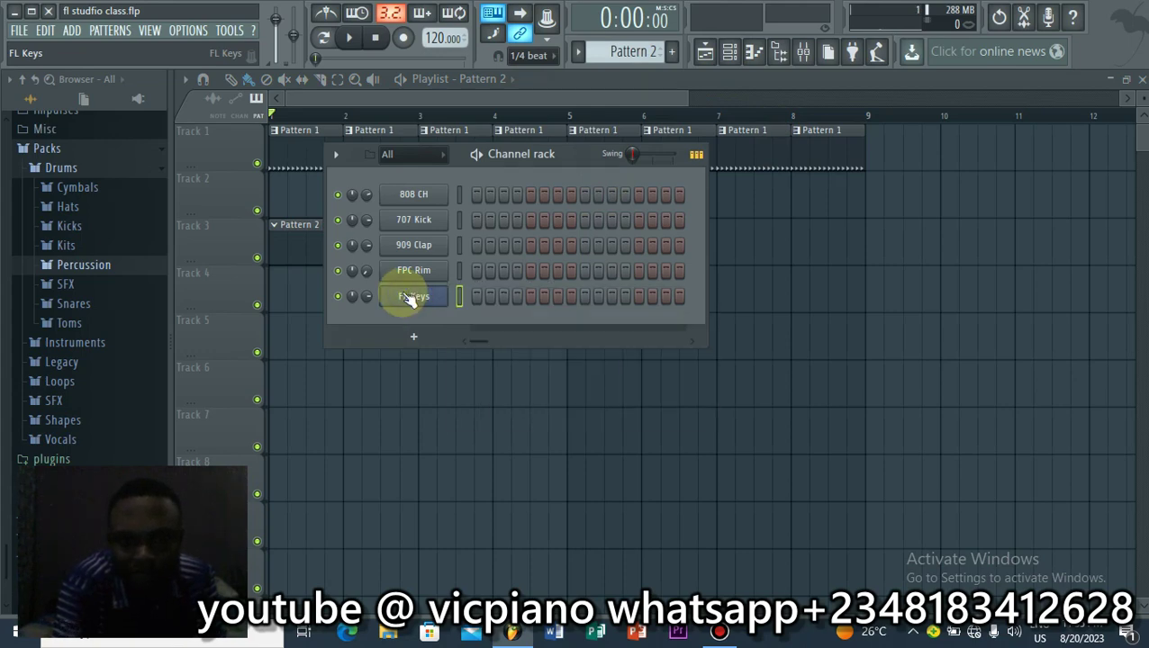
right_click(408, 299)
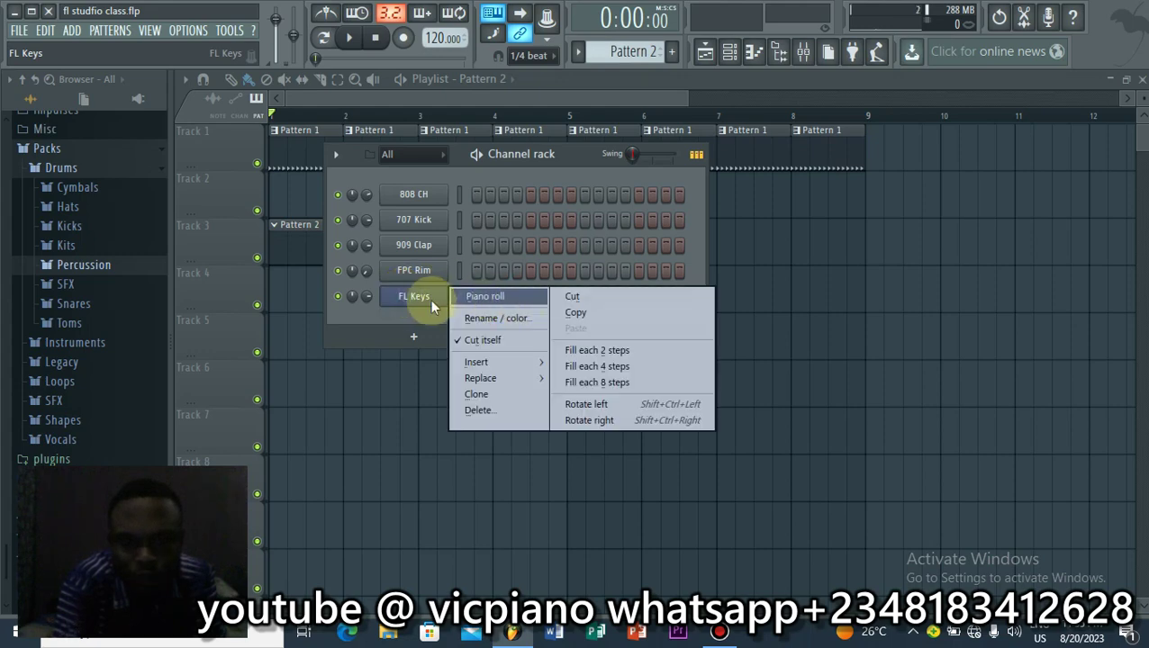
click(430, 299)
click(430, 299)
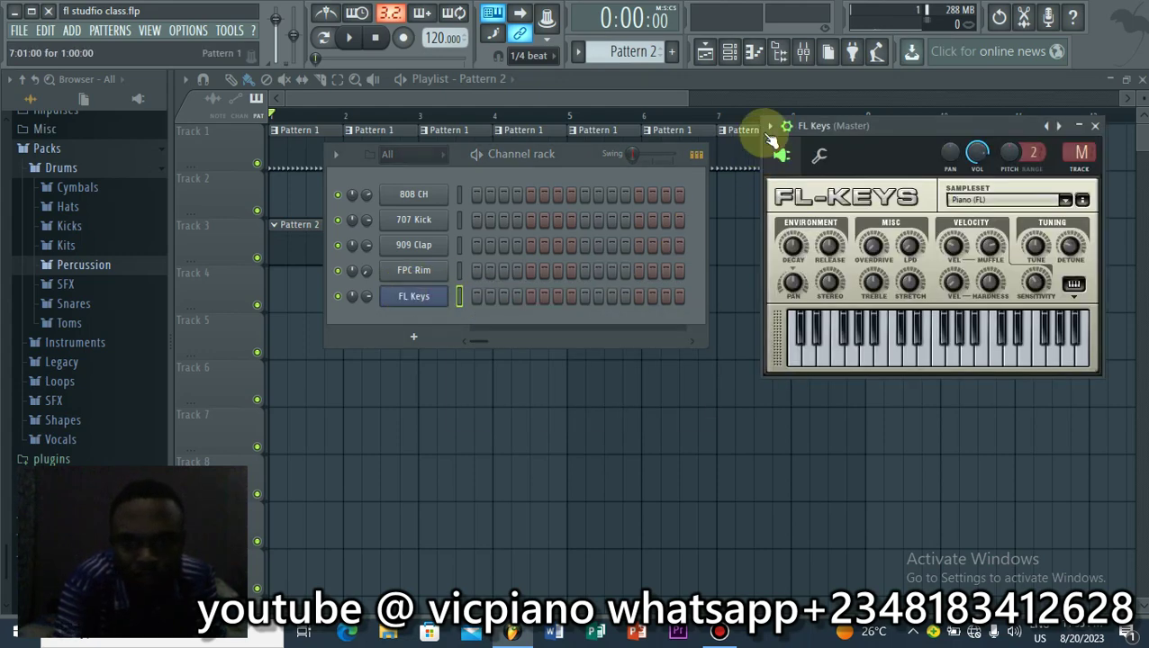
click(770, 126)
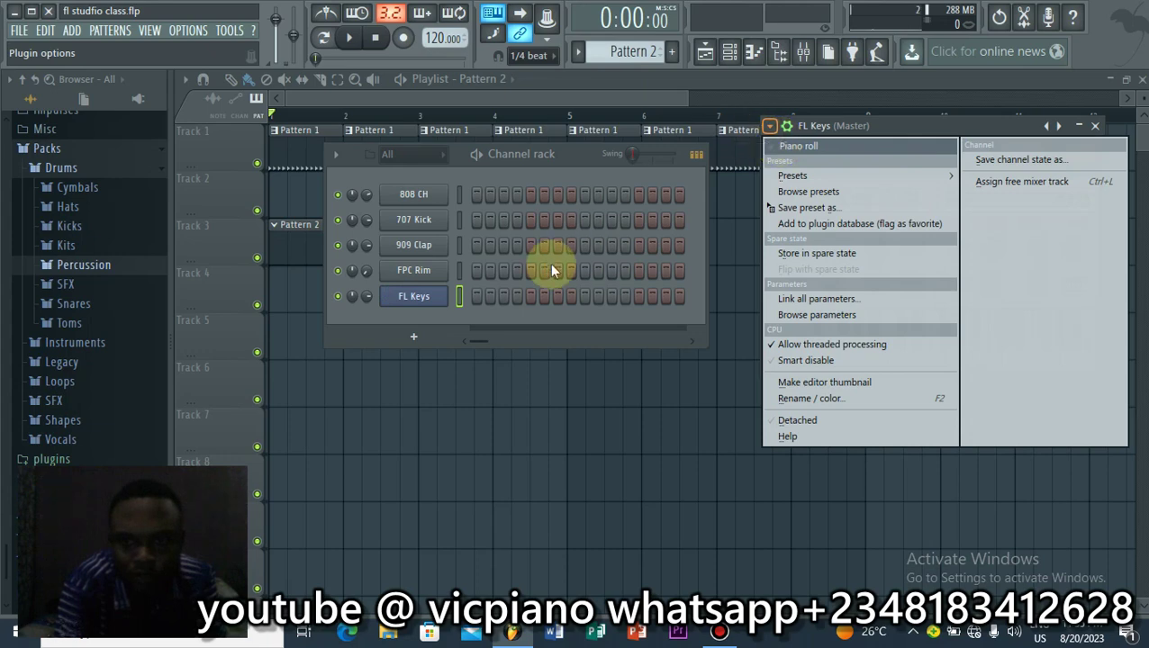
click(411, 299)
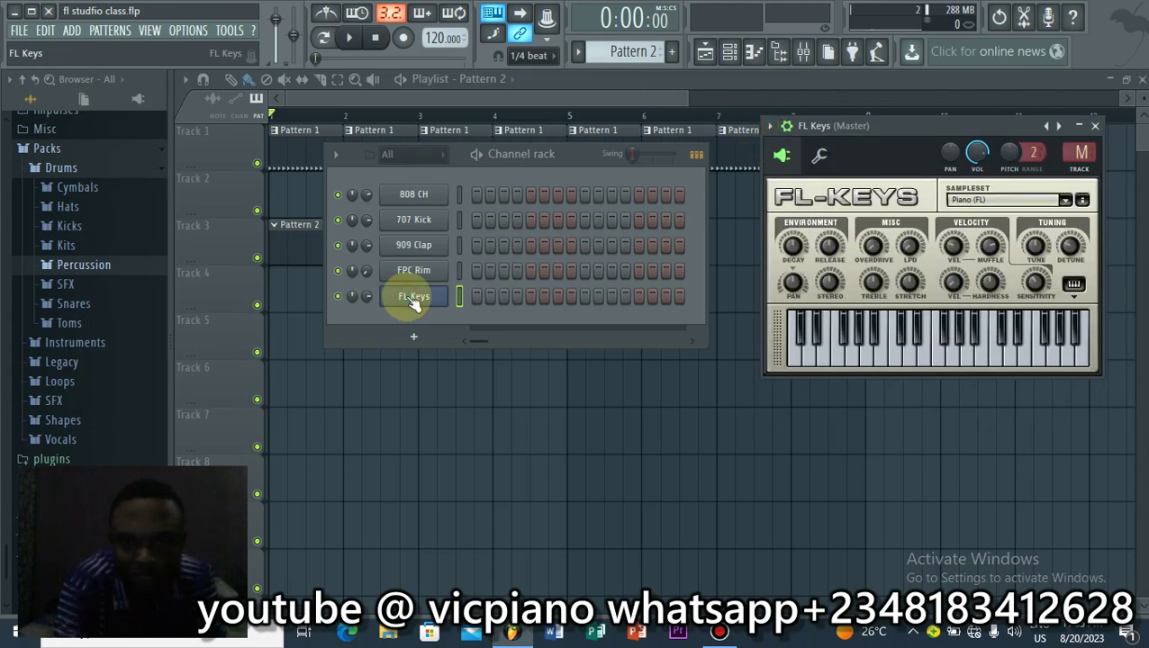
right_click(414, 301)
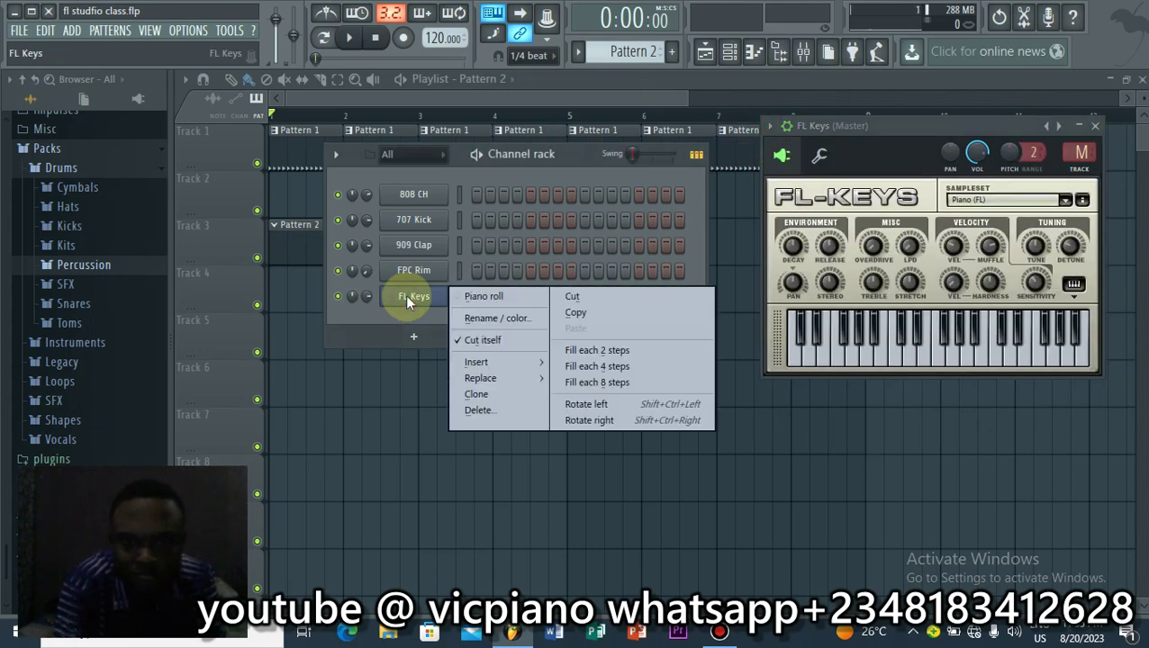
click(492, 301)
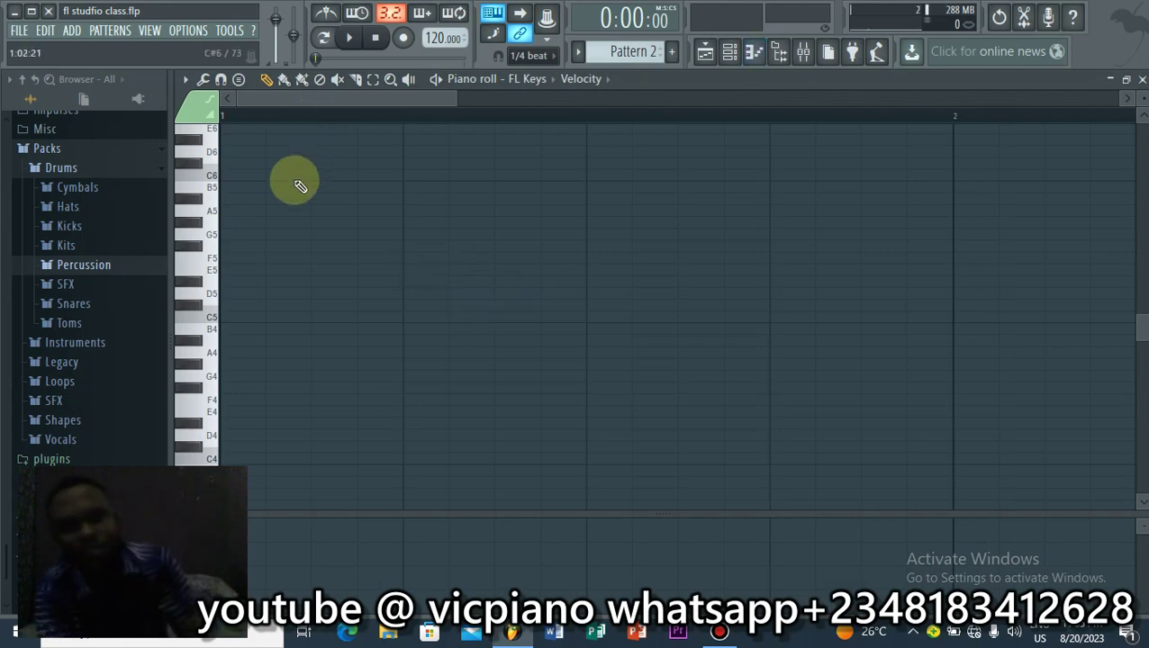
Step: Sound several keys across the lower octaves of the piano roll keyboard and play the arrangement briefly
drag(214, 219, 205, 328)
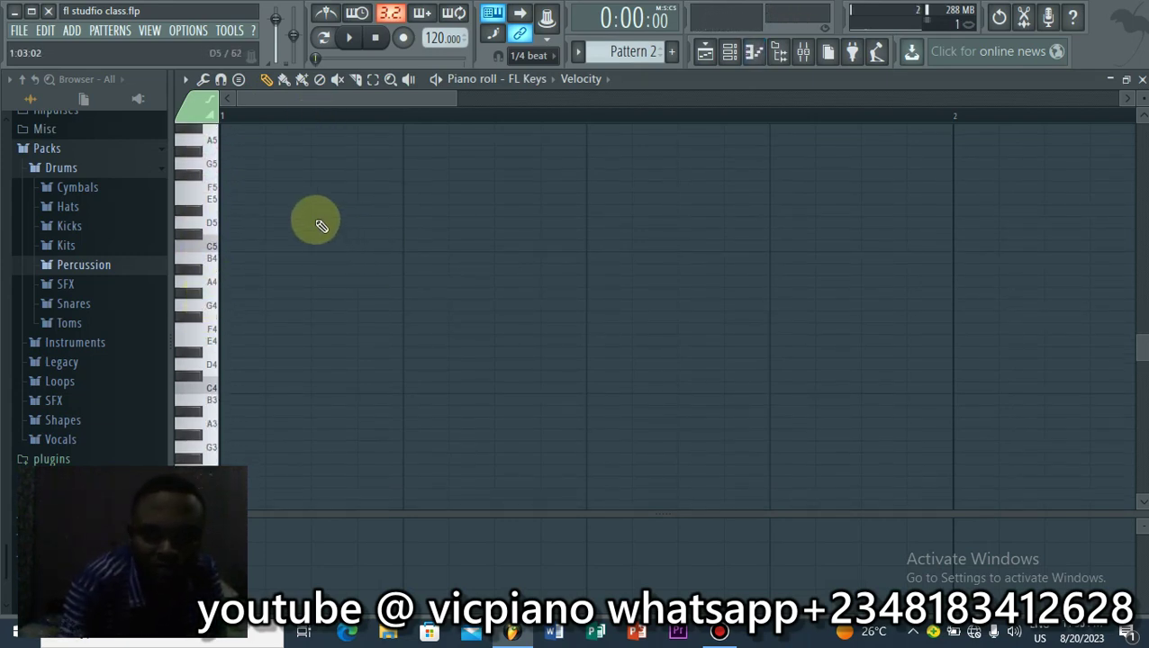
scroll(318, 223, down, 3)
scroll(297, 220, down, 2)
drag(211, 207, 288, 261)
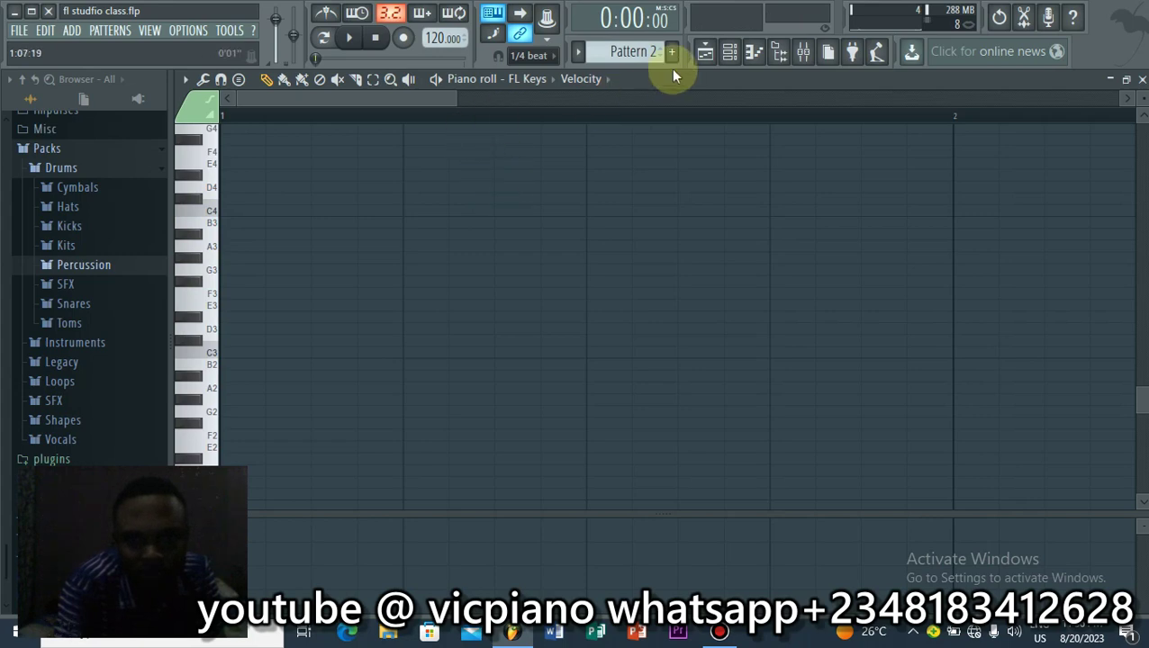
click(353, 39)
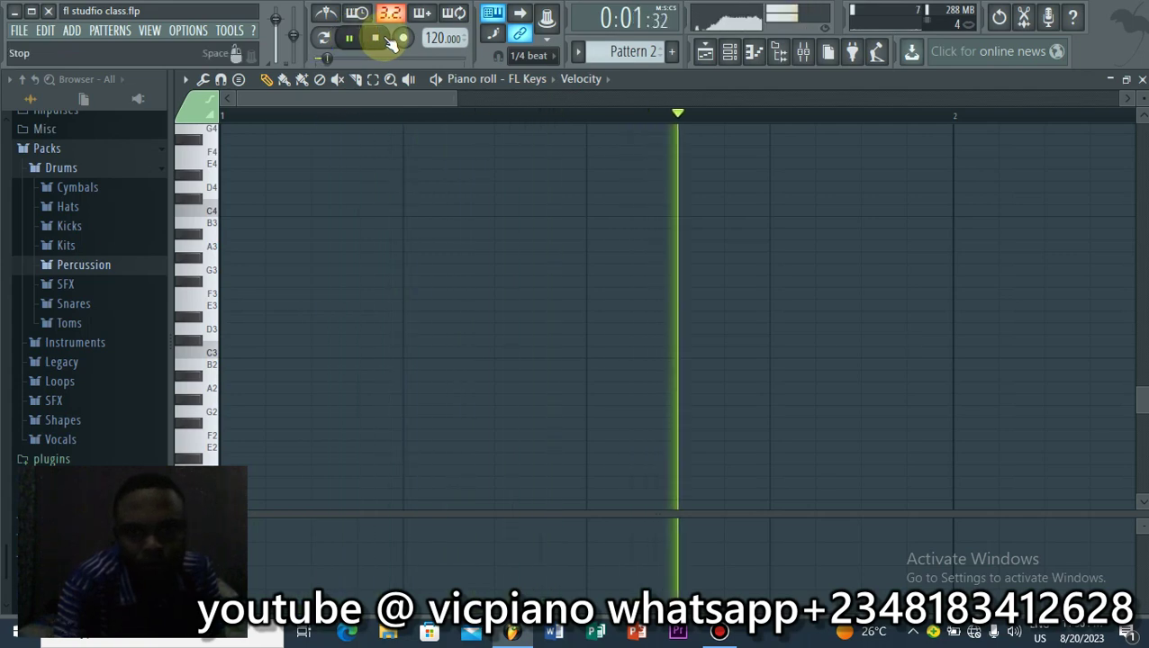
click(392, 41)
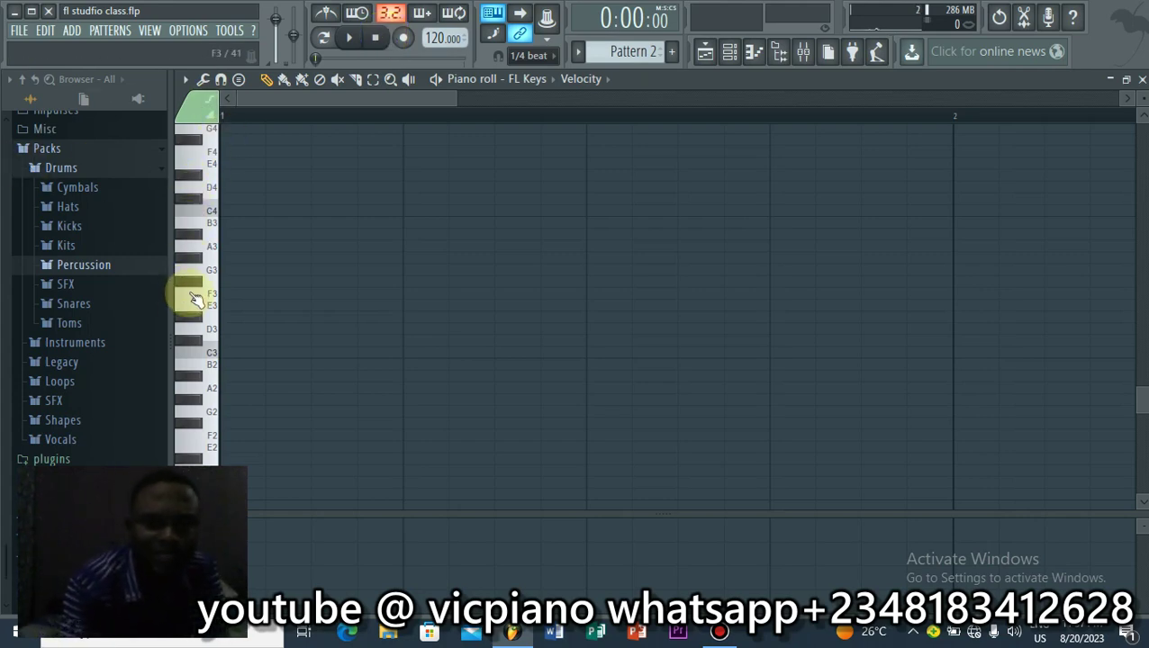
scroll(196, 299, down, 3)
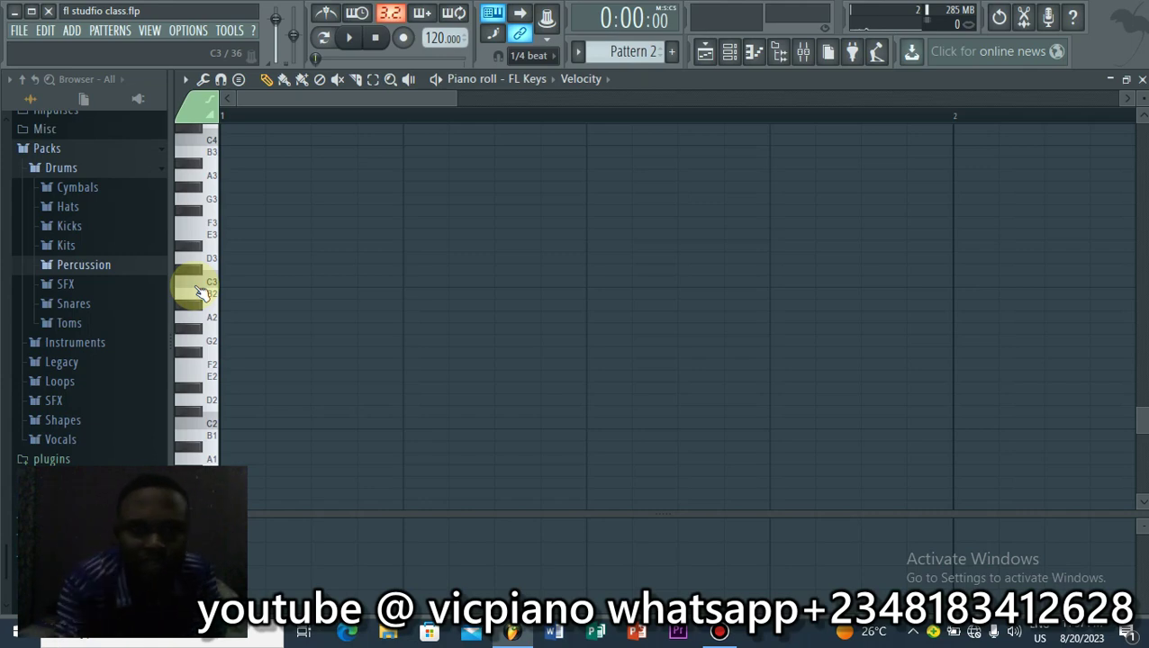
click(216, 354)
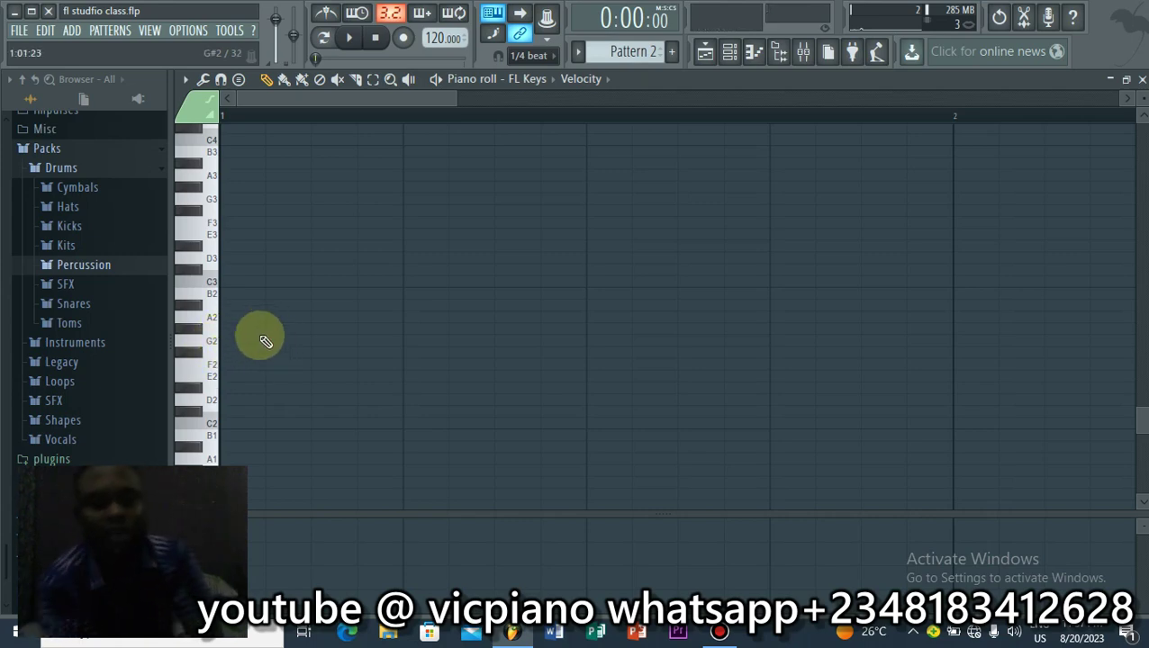
Step: Look through the piano roll's Tools commands and Stamp chord presets without choosing one
click(186, 79)
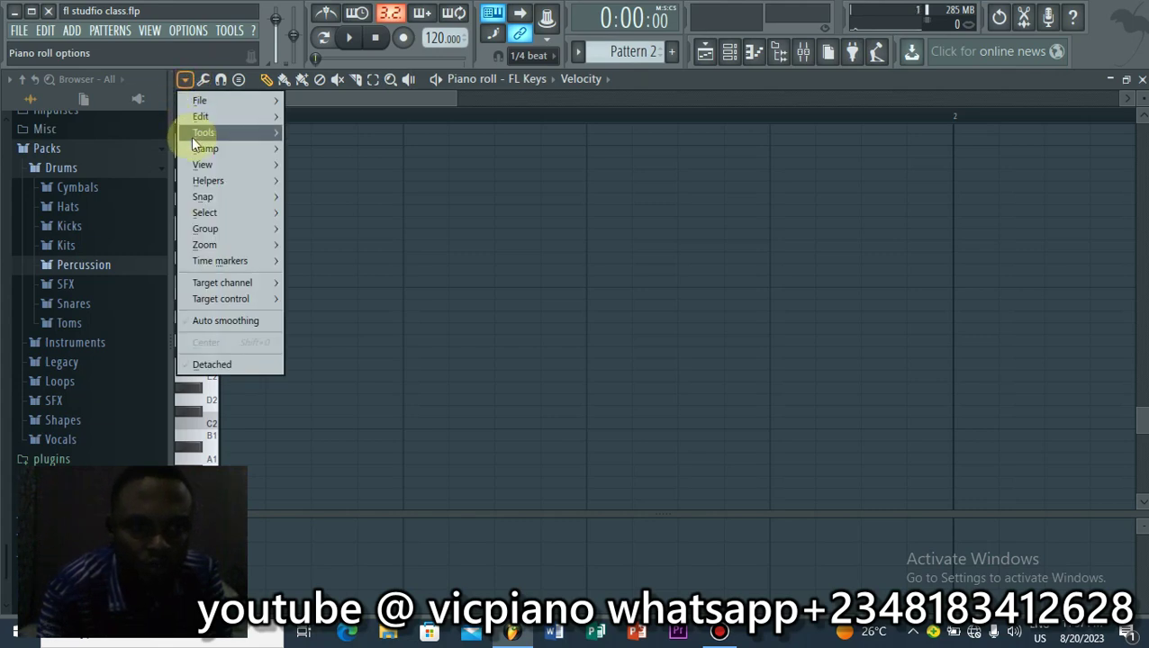
mouse_move(193, 139)
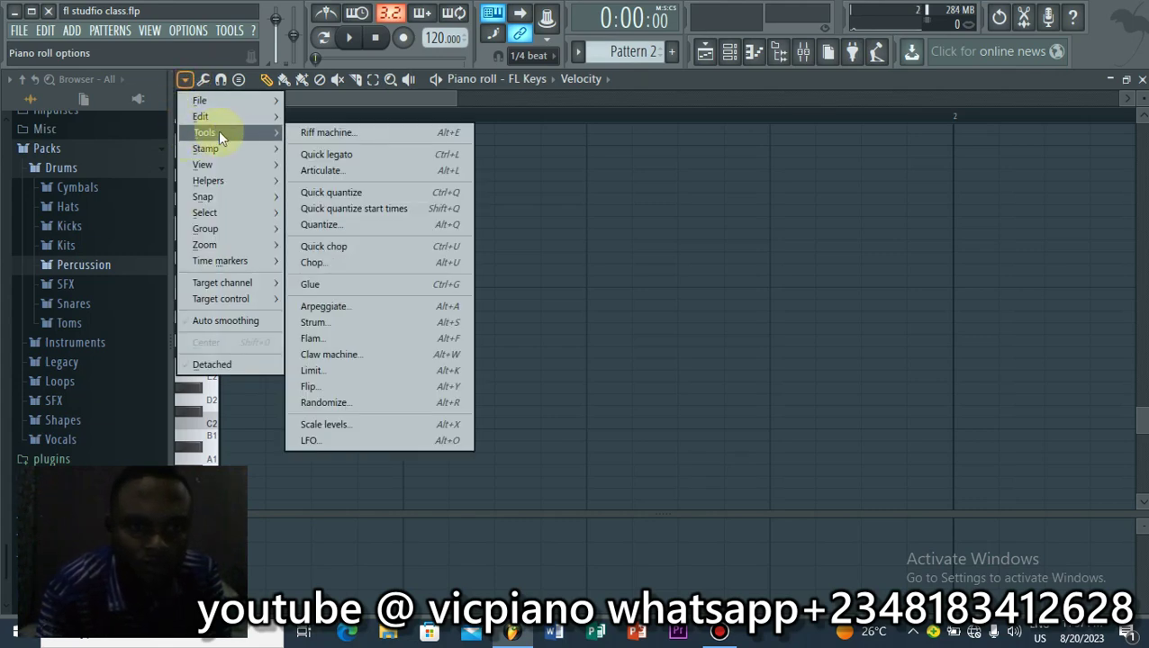
mouse_move(204, 104)
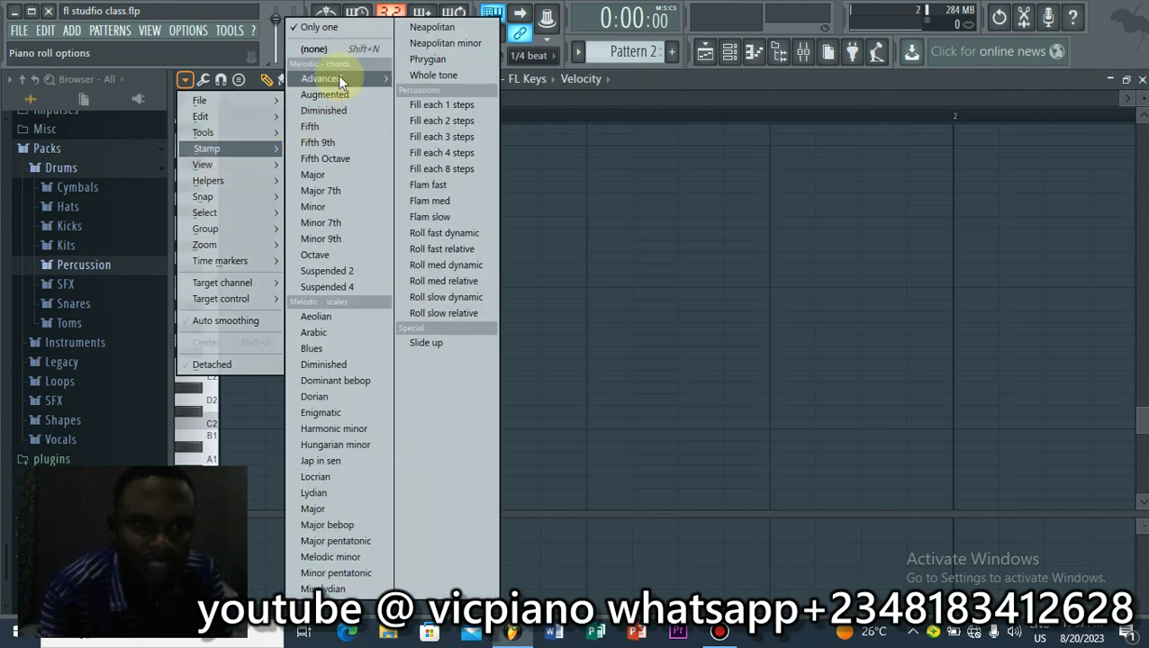
mouse_move(326, 78)
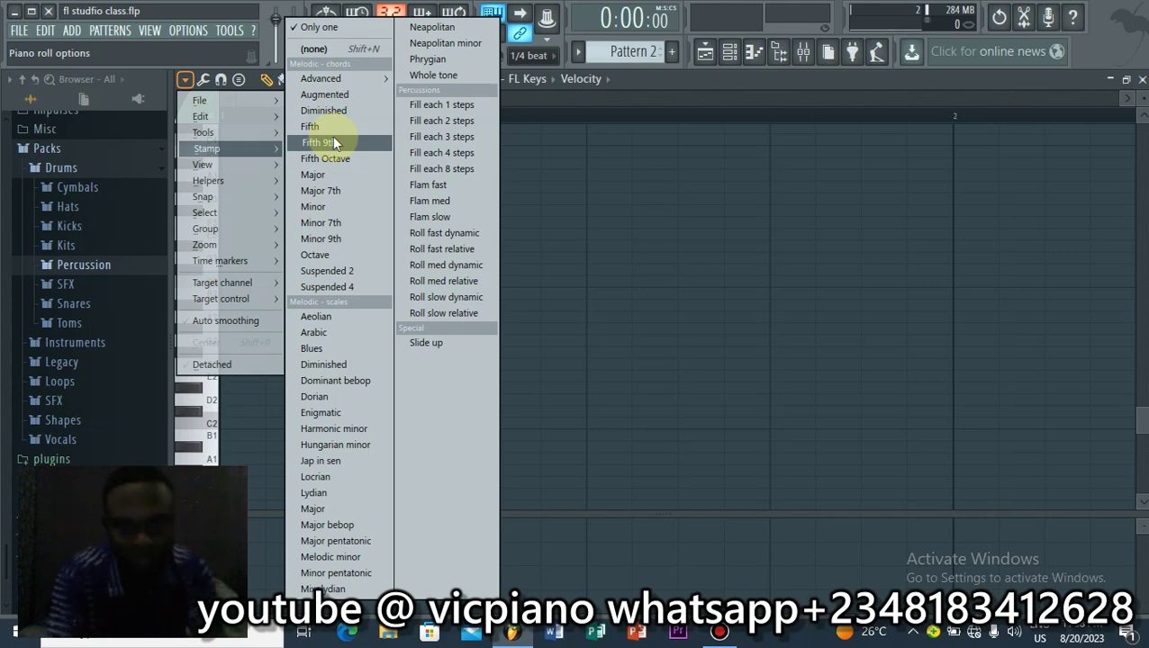
click(649, 77)
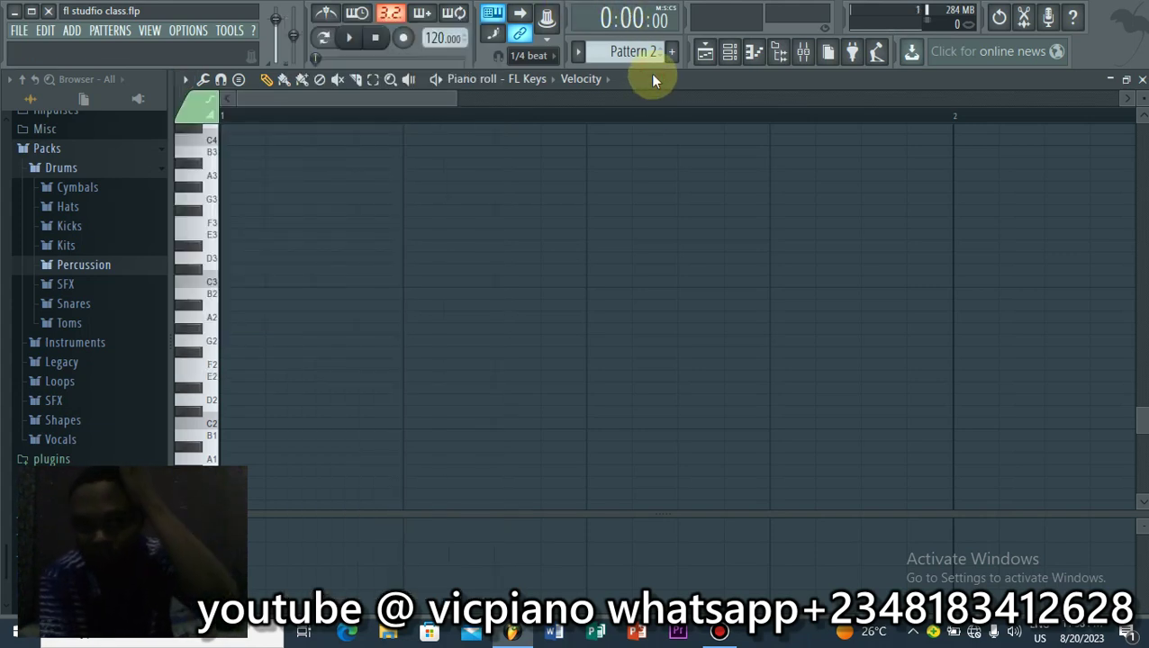
Step: Play the song briefly, and audition the notes D3, F3 and A3 on the piano roll keyboard
click(353, 40)
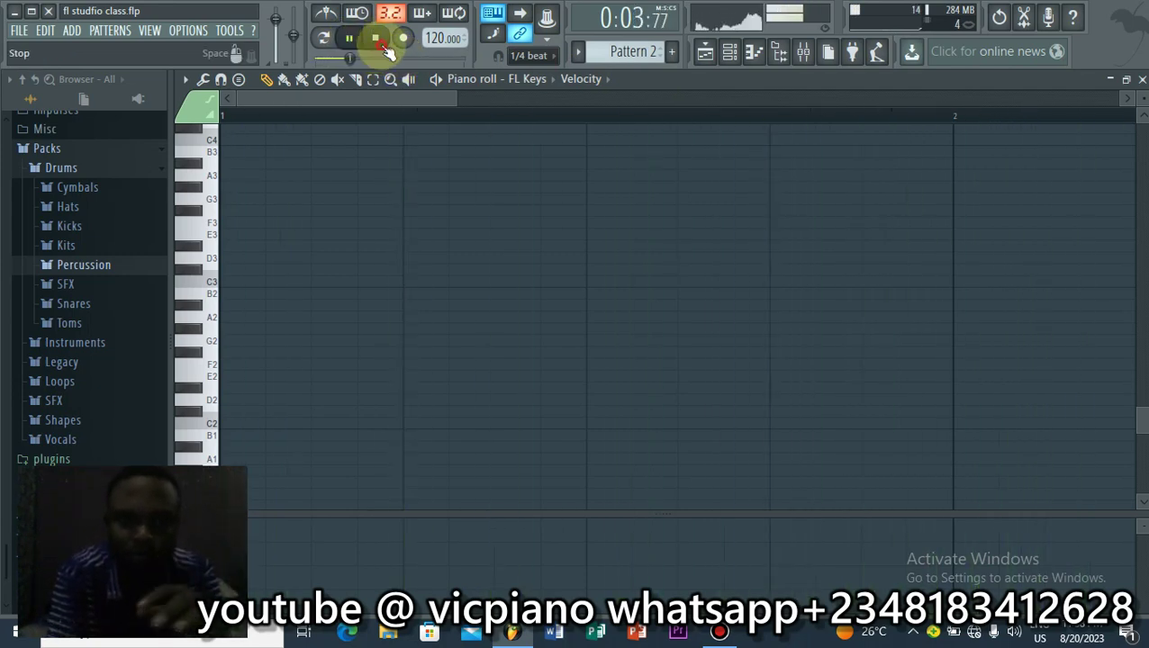
click(385, 49)
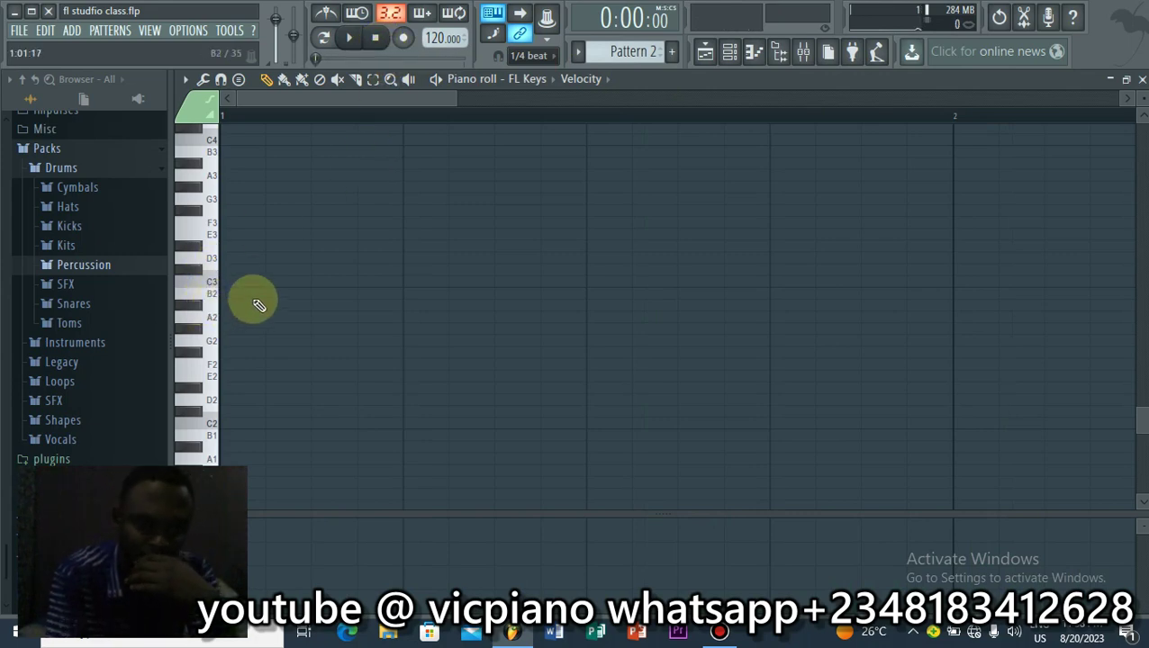
scroll(241, 286, up, 2)
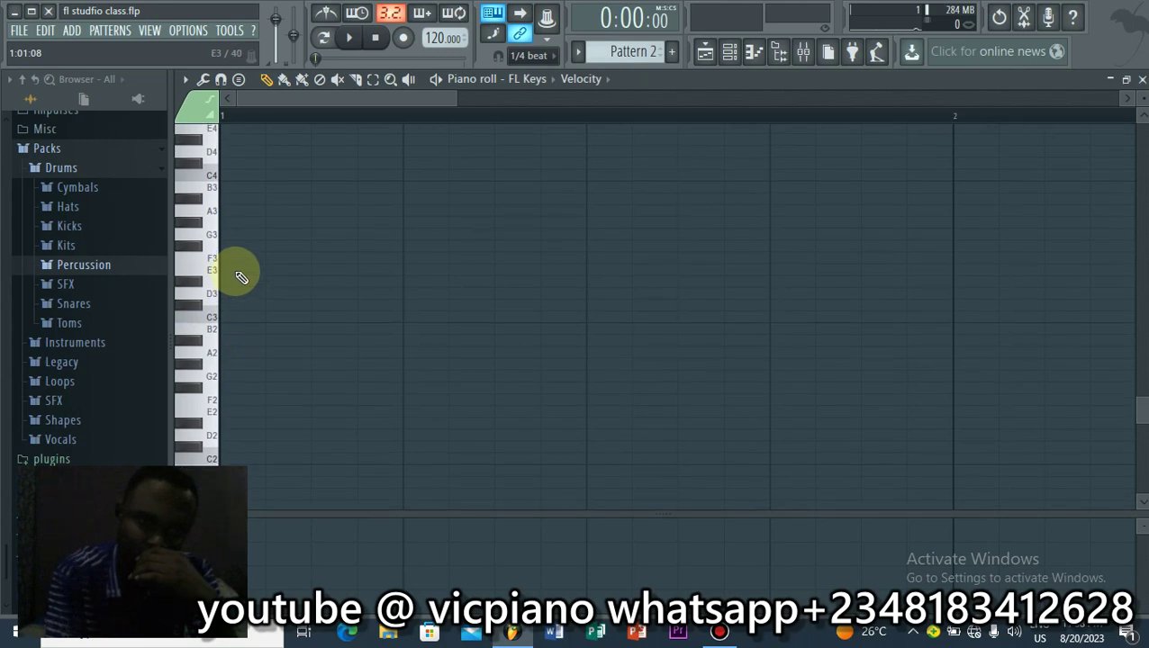
click(206, 290)
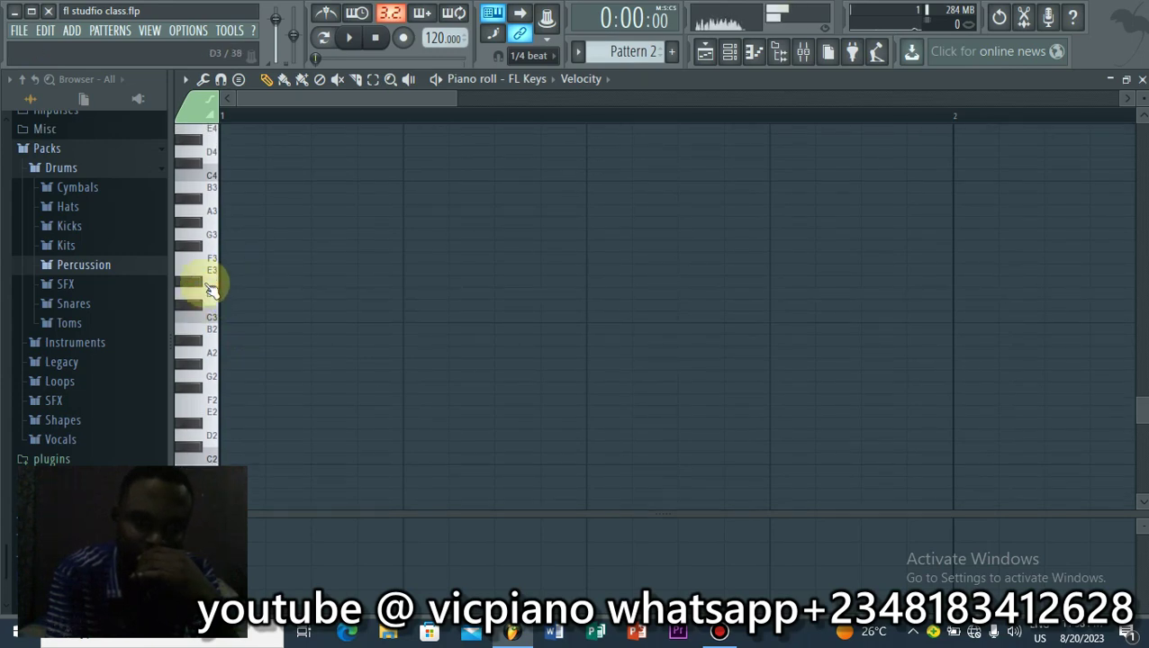
click(216, 261)
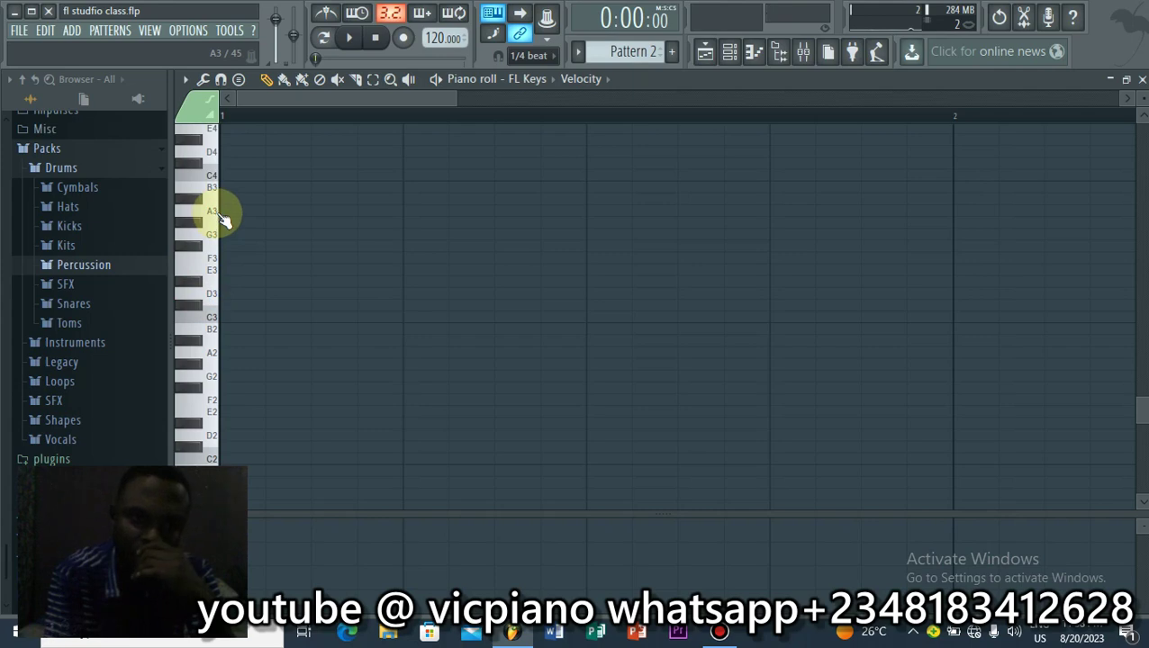
click(224, 218)
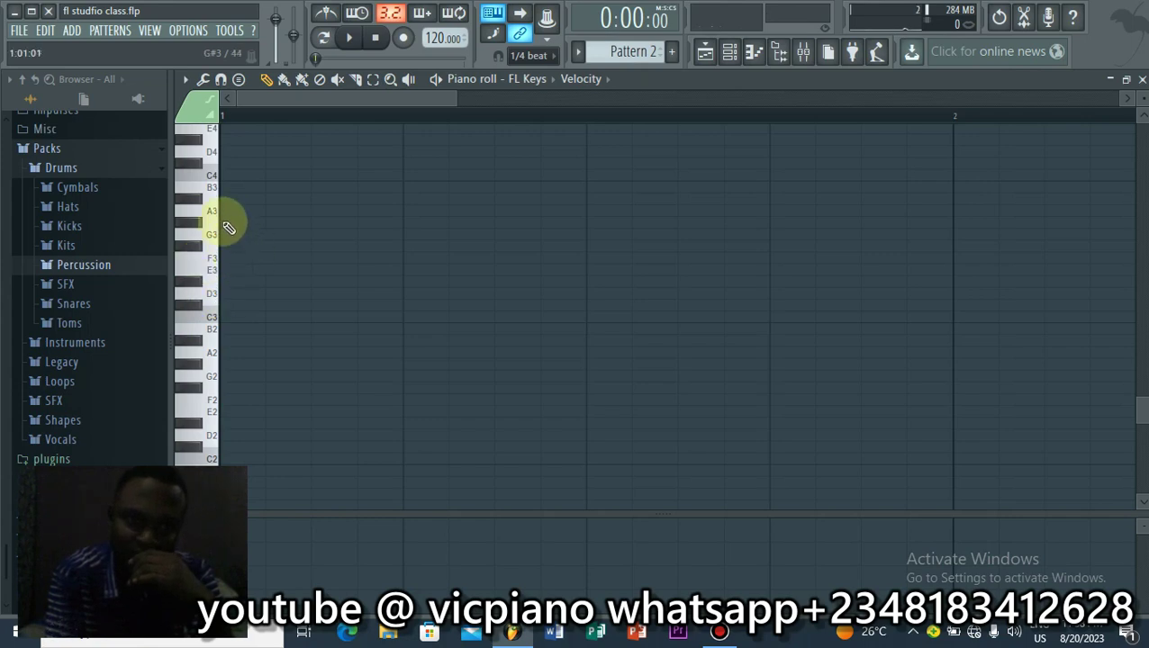
Step: Draw a chord of D3, F3 and A3 at the start of bar 1, each note two steps long, and play the song
scroll(205, 311, up, 3)
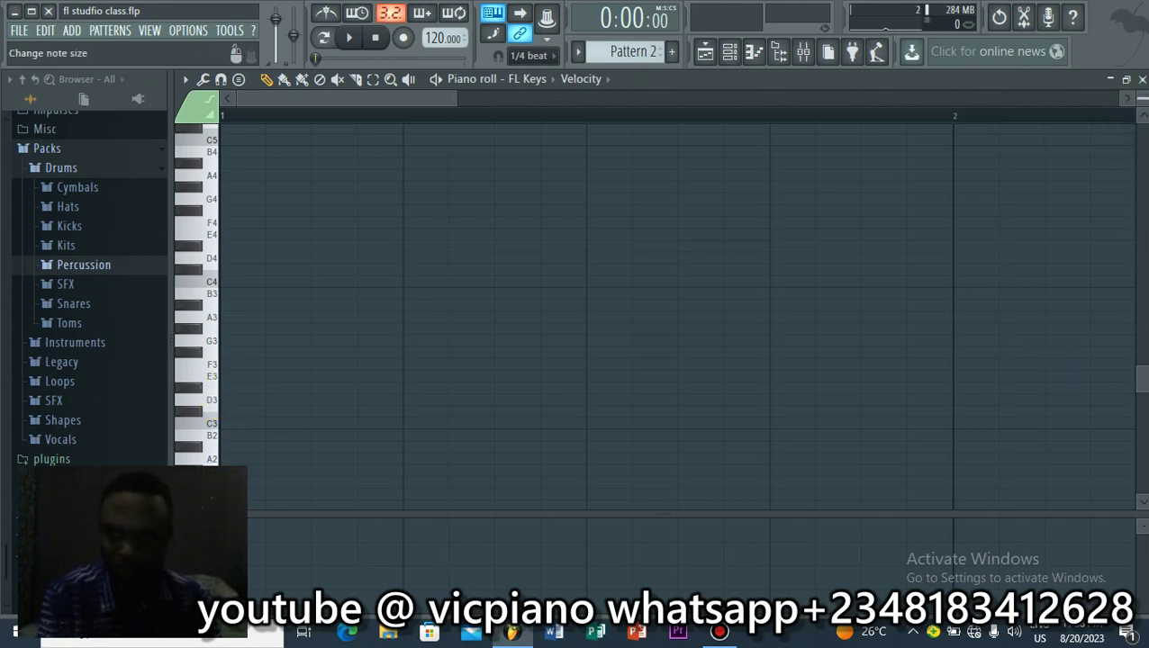
mouse_move(1138, 97)
mouse_down()
mouse_move(1138, 119)
mouse_move(1138, 99)
mouse_up()
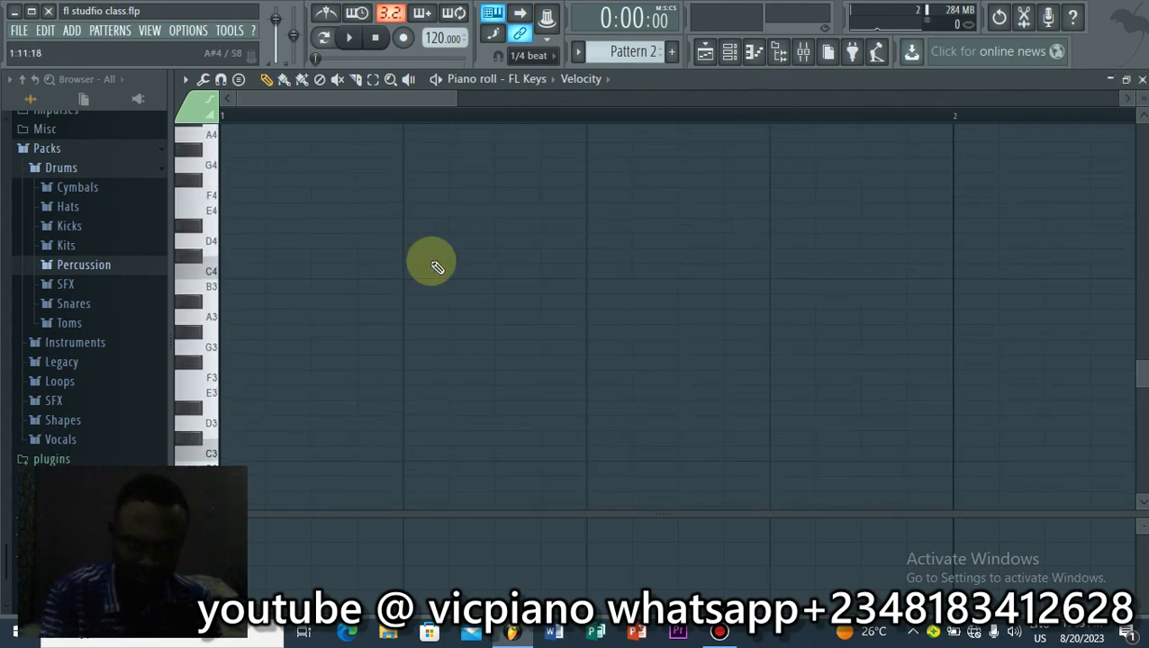
scroll(277, 334, down, 3)
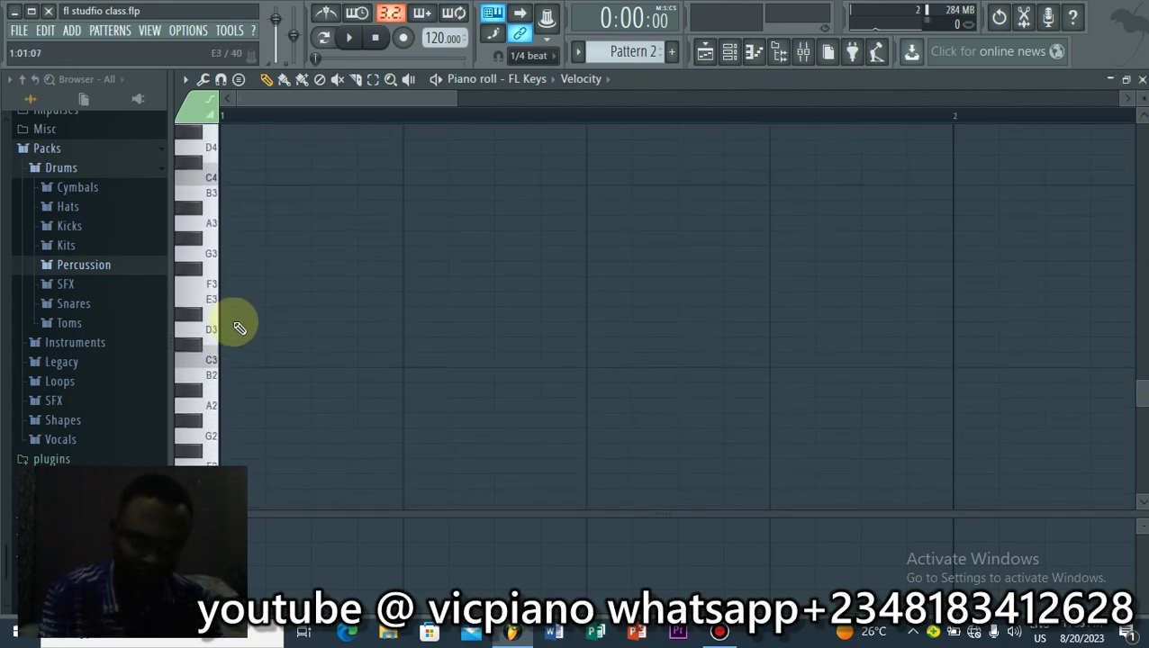
click(216, 335)
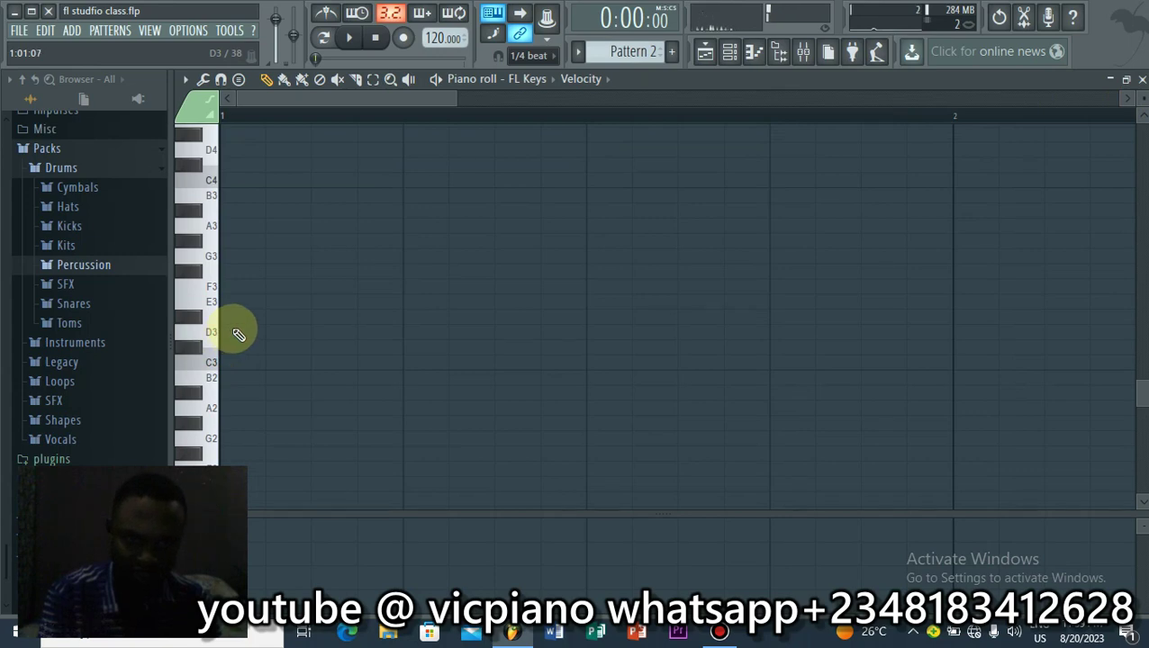
click(238, 335)
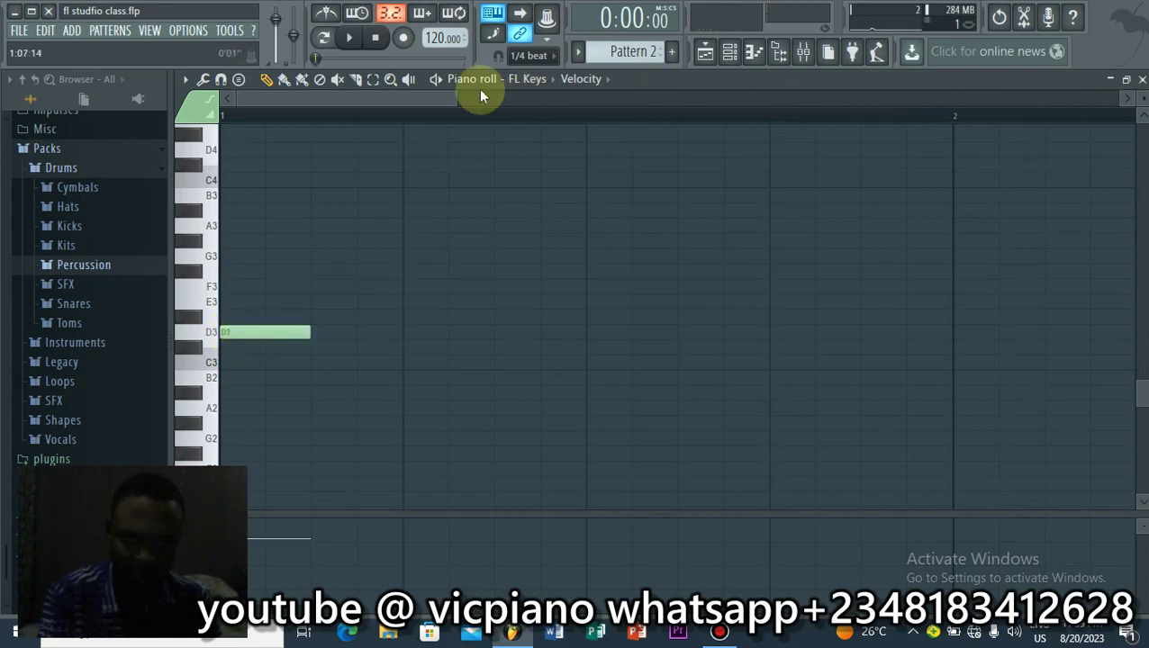
scroll(246, 347, up, 3)
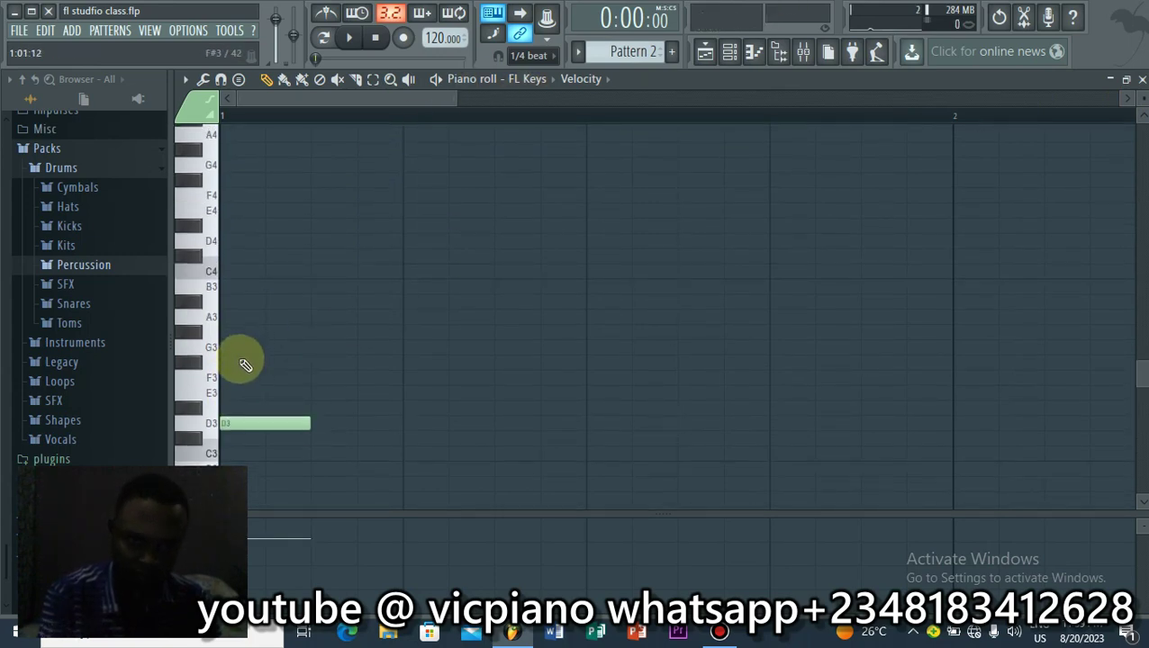
click(232, 377)
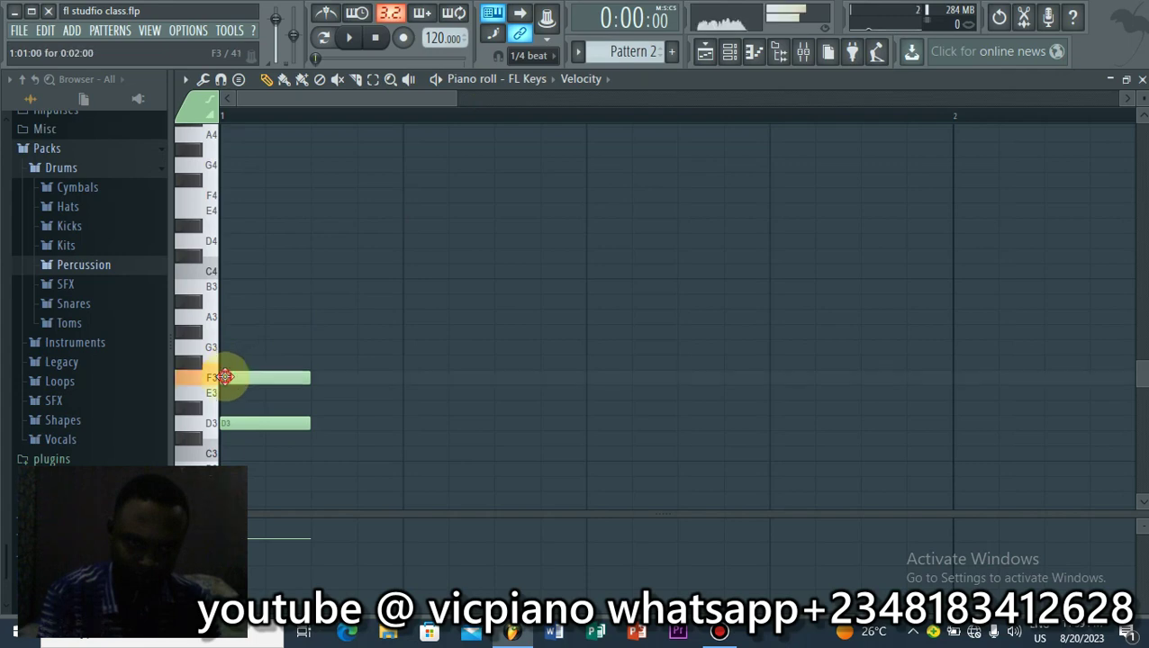
click(237, 319)
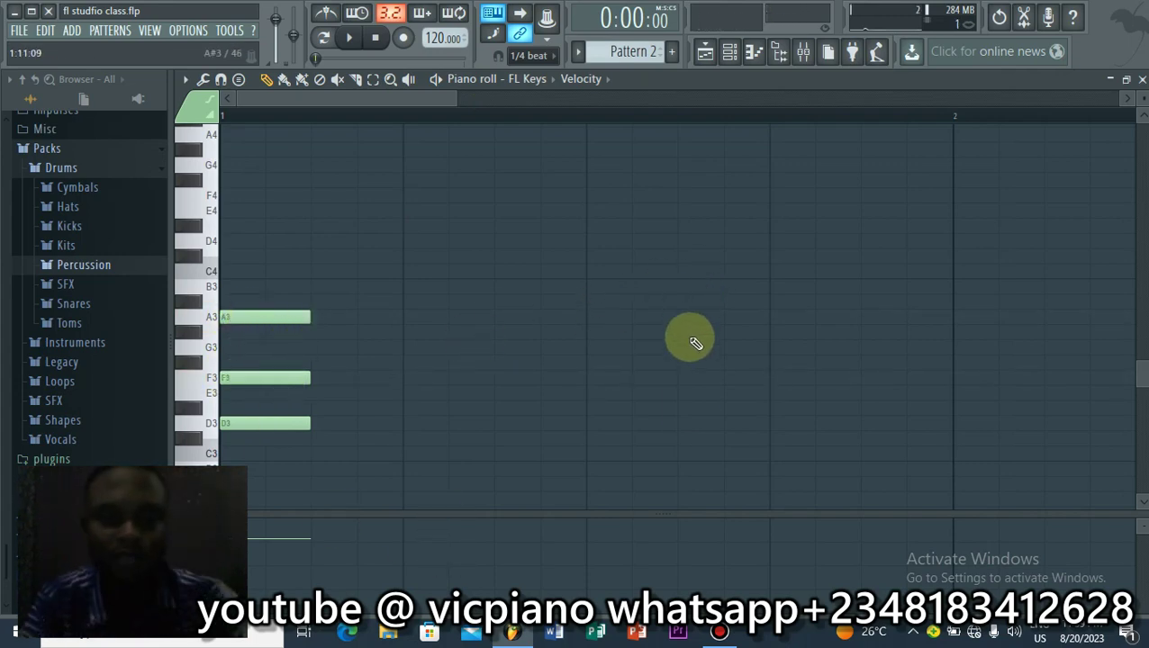
key(space)
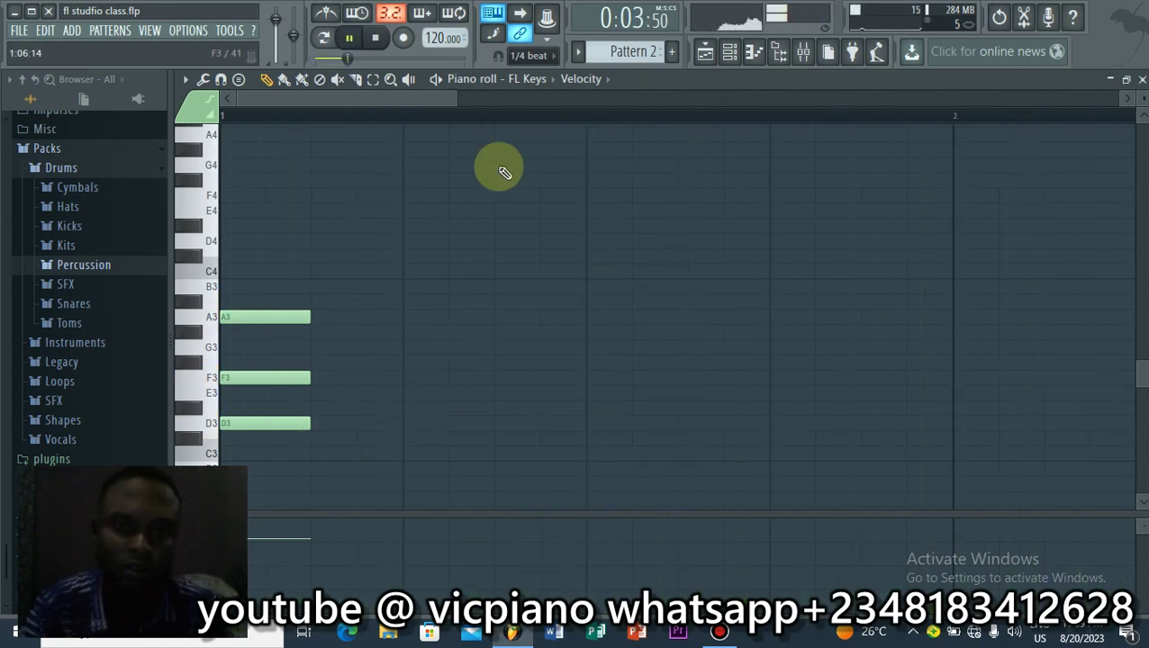
Step: Stop playback, show the playlist and play the arrangement briefly
key(space)
click(704, 54)
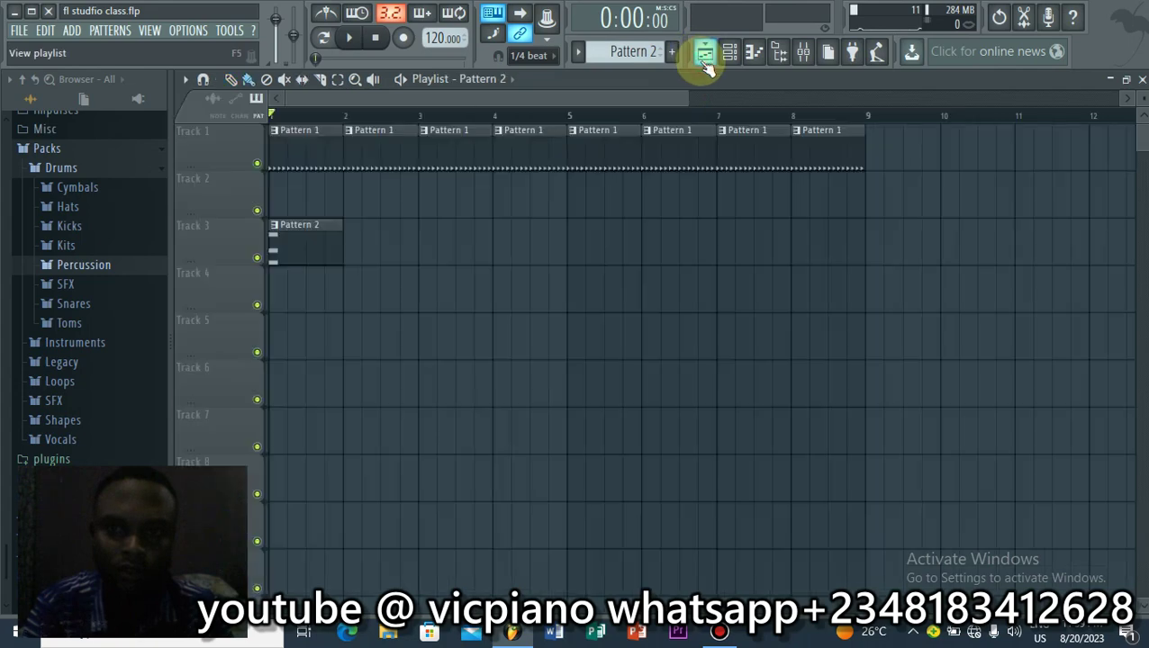
key(space)
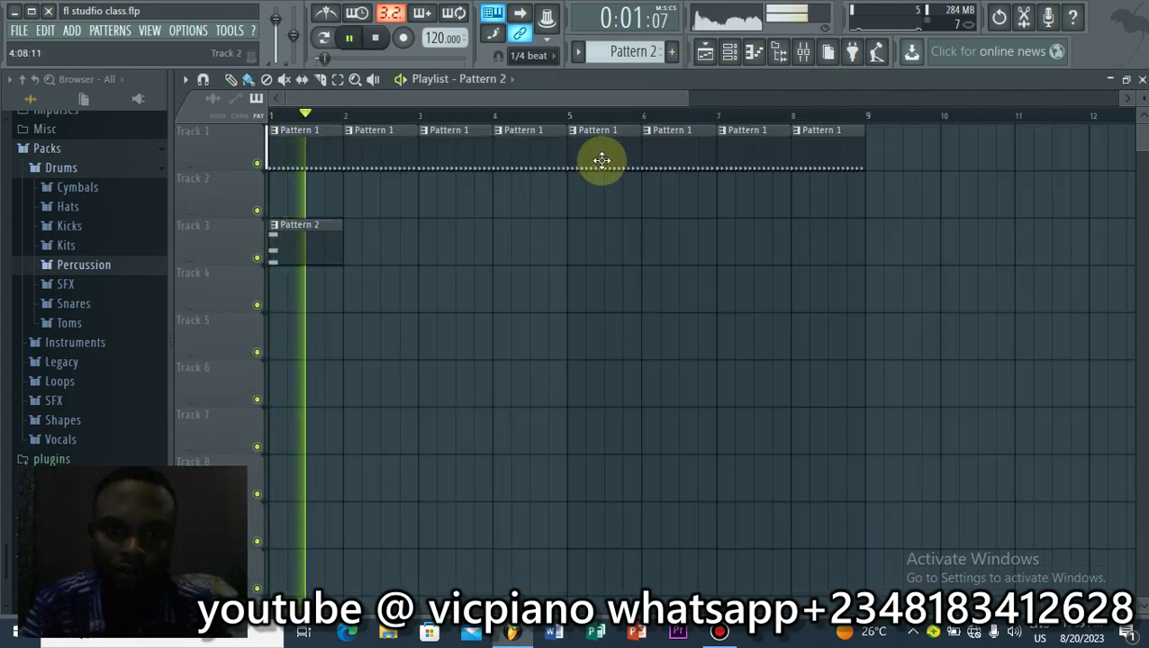
key(space)
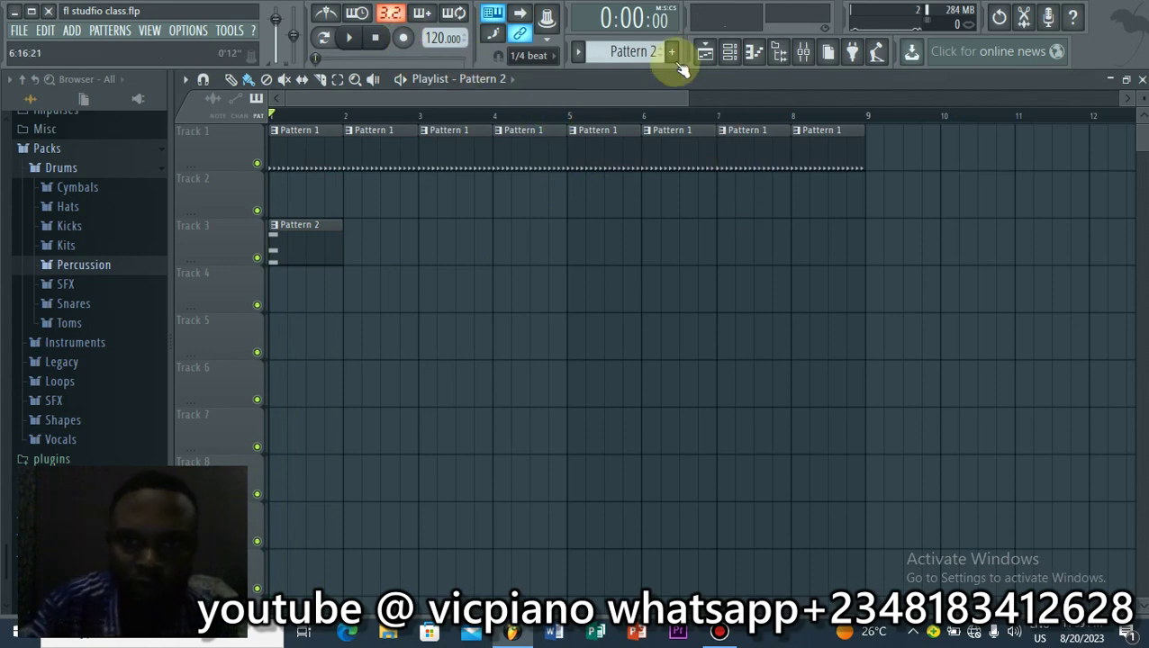
Step: Switch playback to pattern mode with the metronome on, play Pattern 2 and open the FL Keys piano roll from the channel rack
click(729, 51)
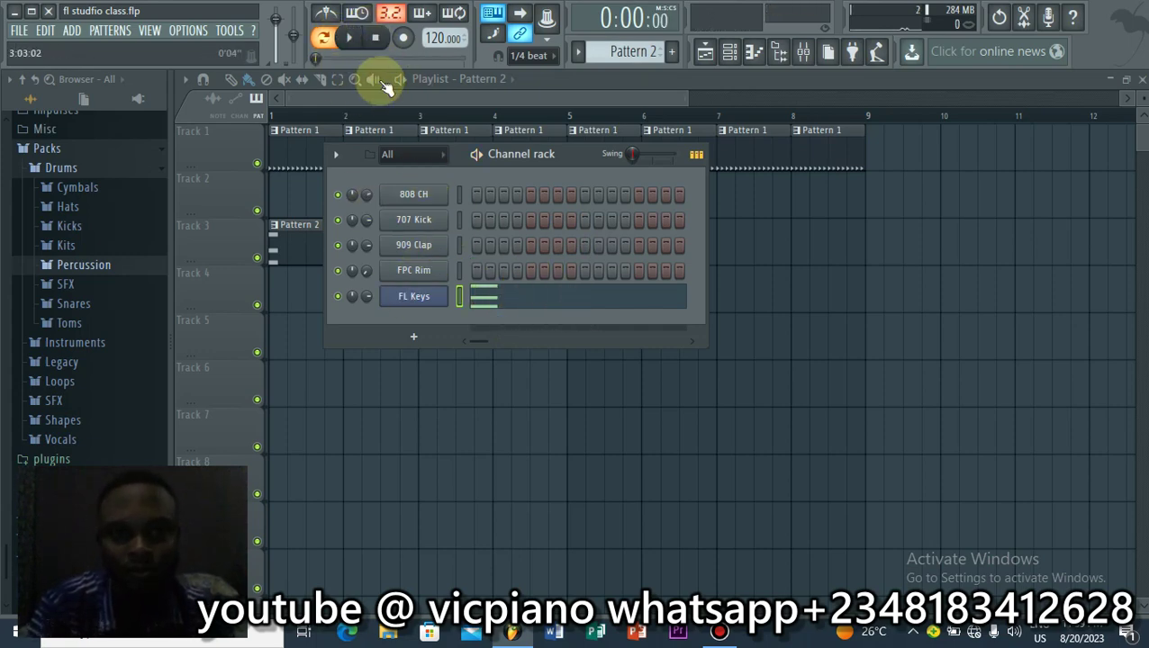
click(326, 37)
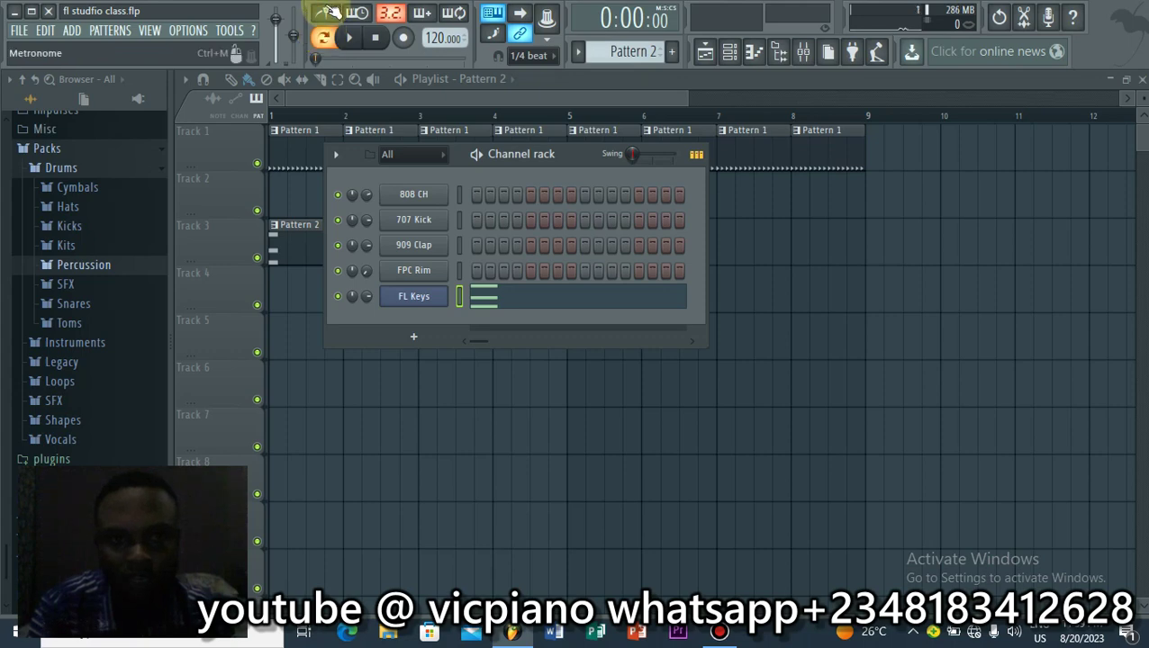
key(space)
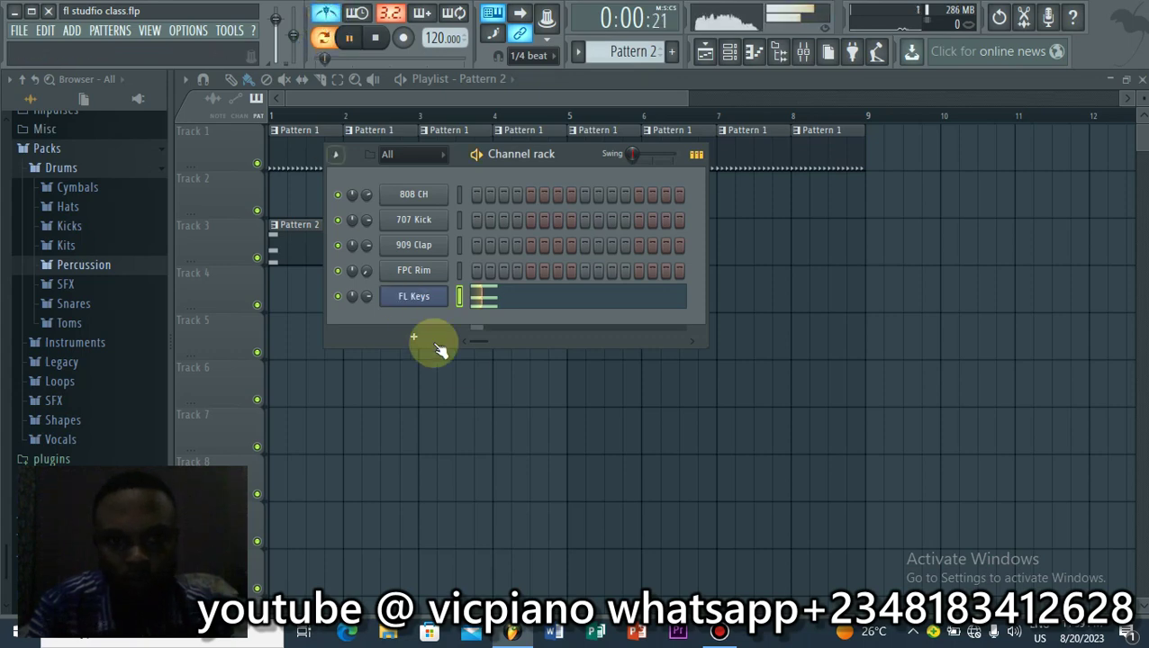
click(538, 307)
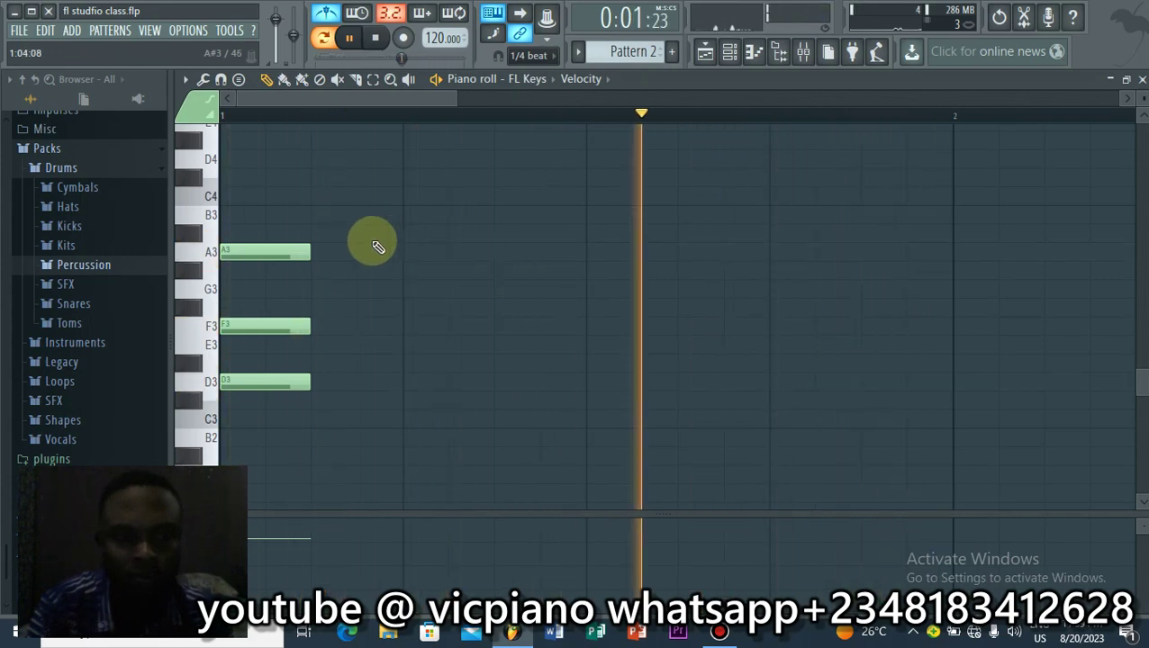
key(space)
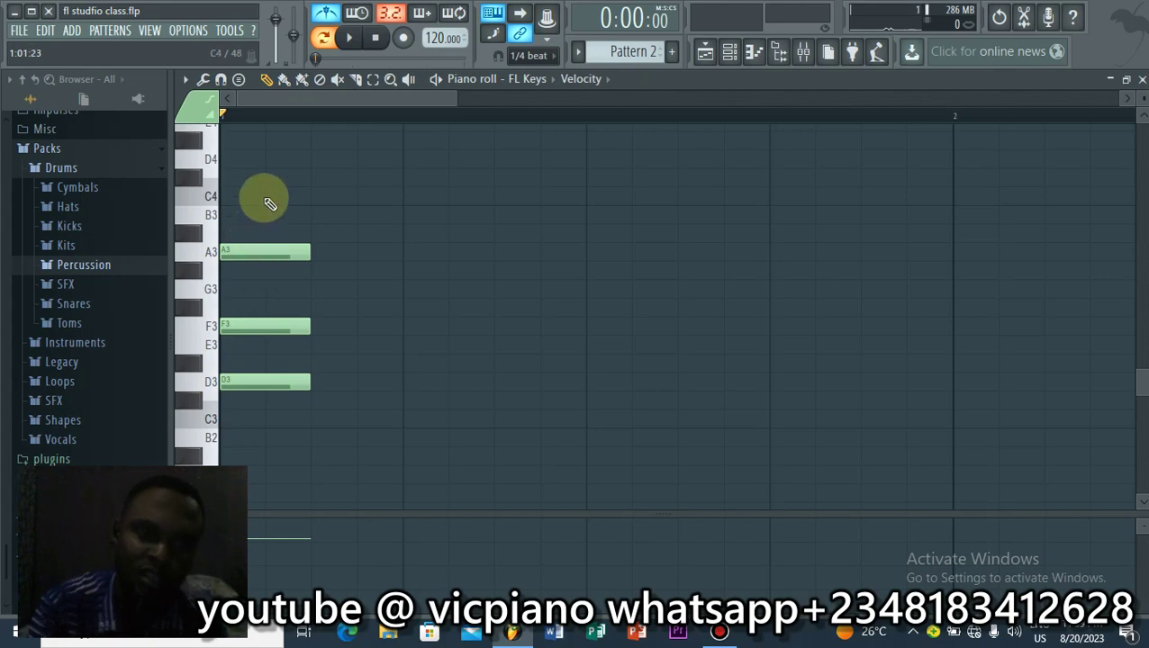
click(374, 79)
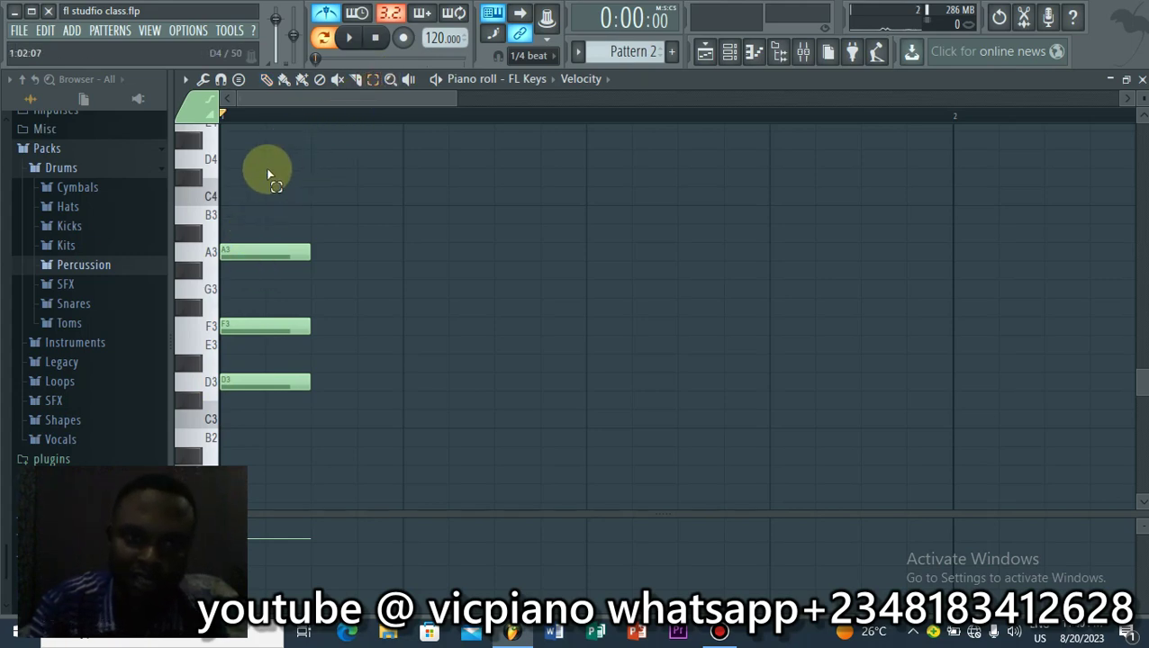
drag(264, 171, 200, 463)
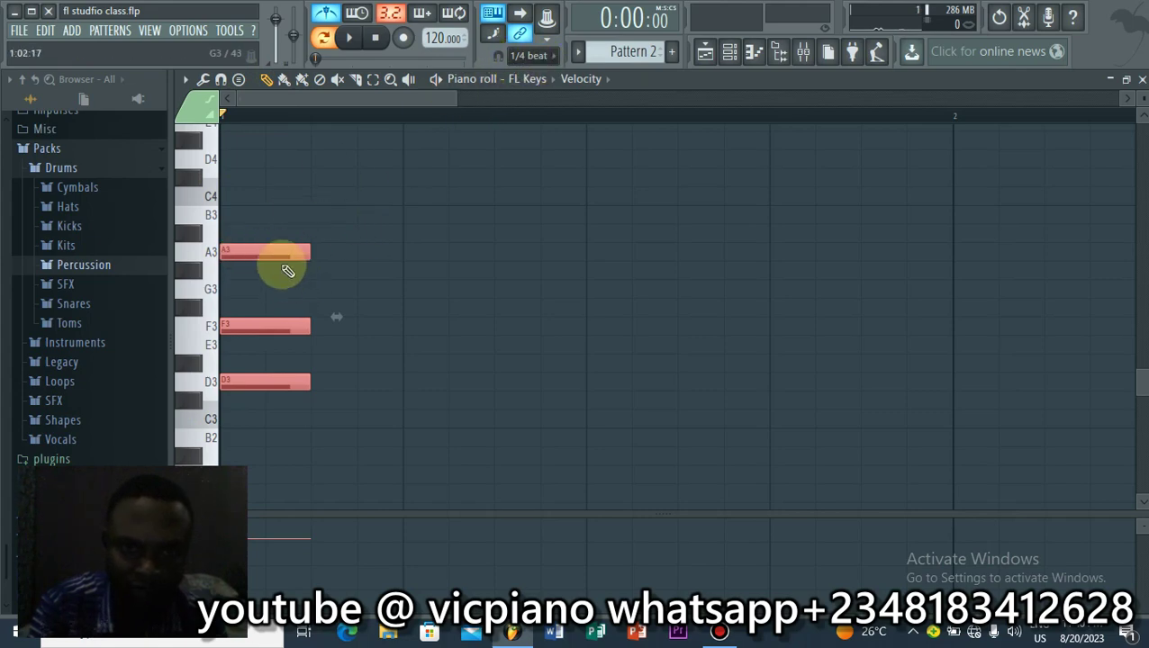
mouse_move(266, 251)
mouse_down()
mouse_move(310, 253)
mouse_move(273, 252)
mouse_up()
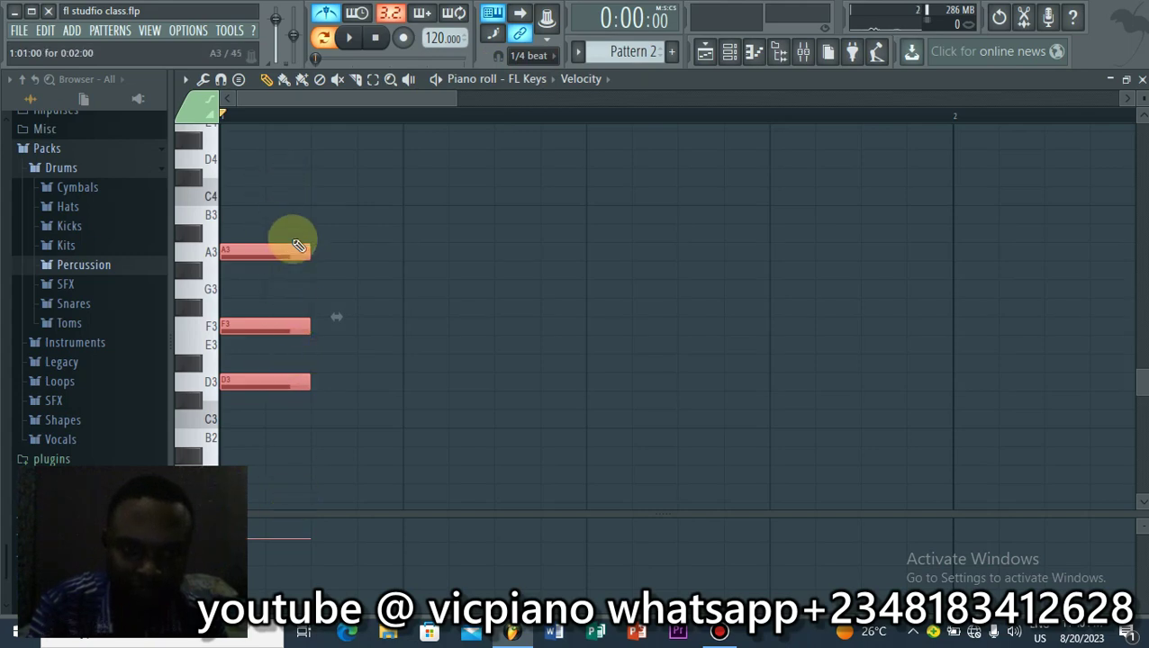
click(300, 231)
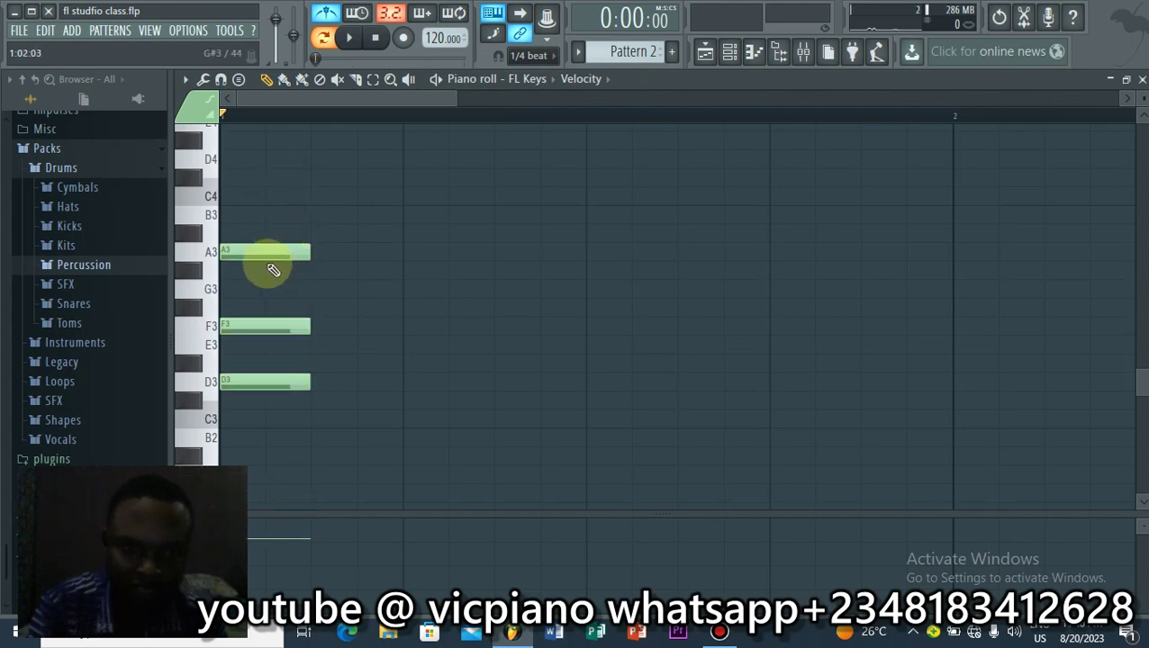
mouse_move(263, 252)
mouse_down()
mouse_move(244, 253)
mouse_move(302, 254)
mouse_move(251, 238)
mouse_up()
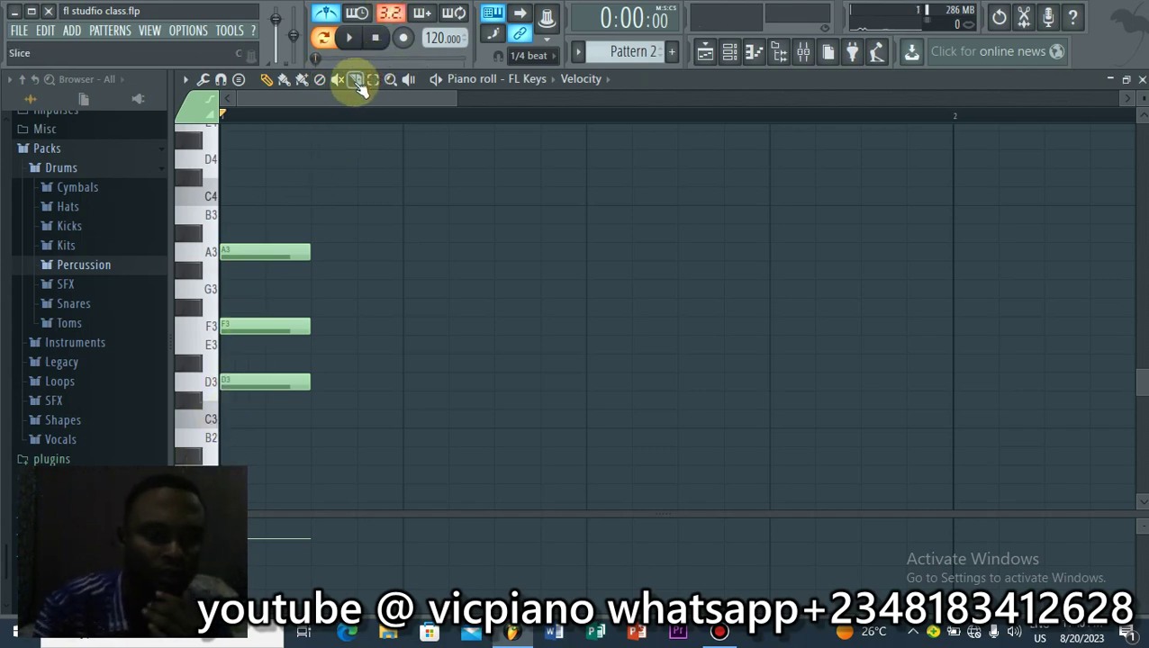
Step: Select the D3, F3 and A3 notes together, move them one step later to step 2, and play the pattern
key(t)
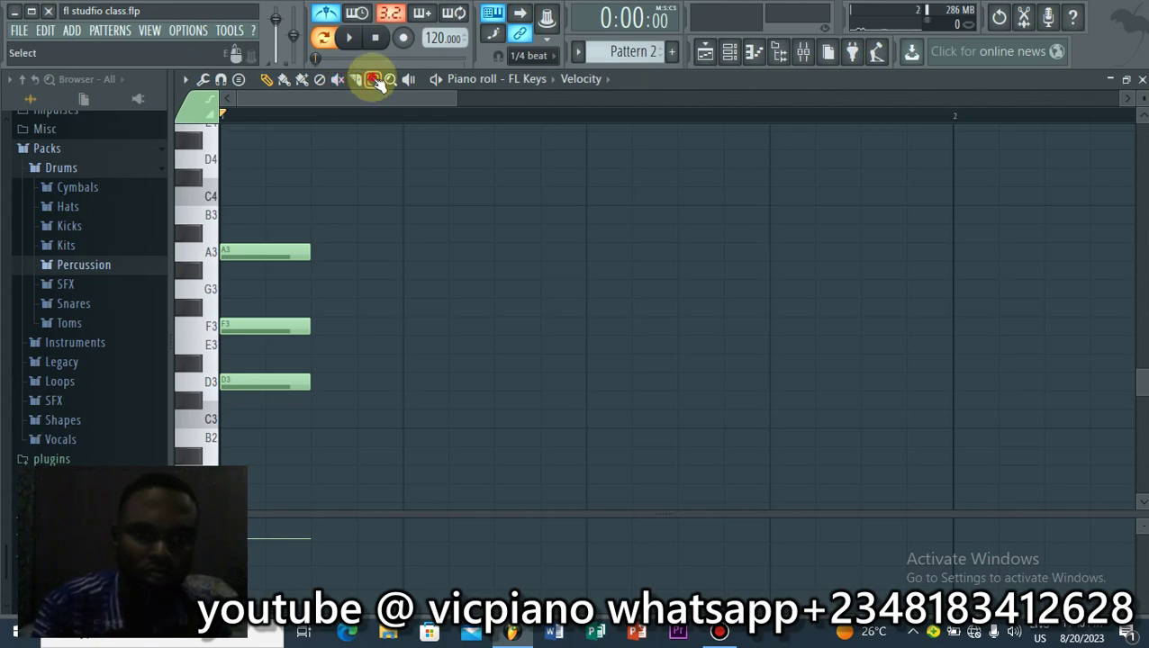
drag(257, 189, 257, 444)
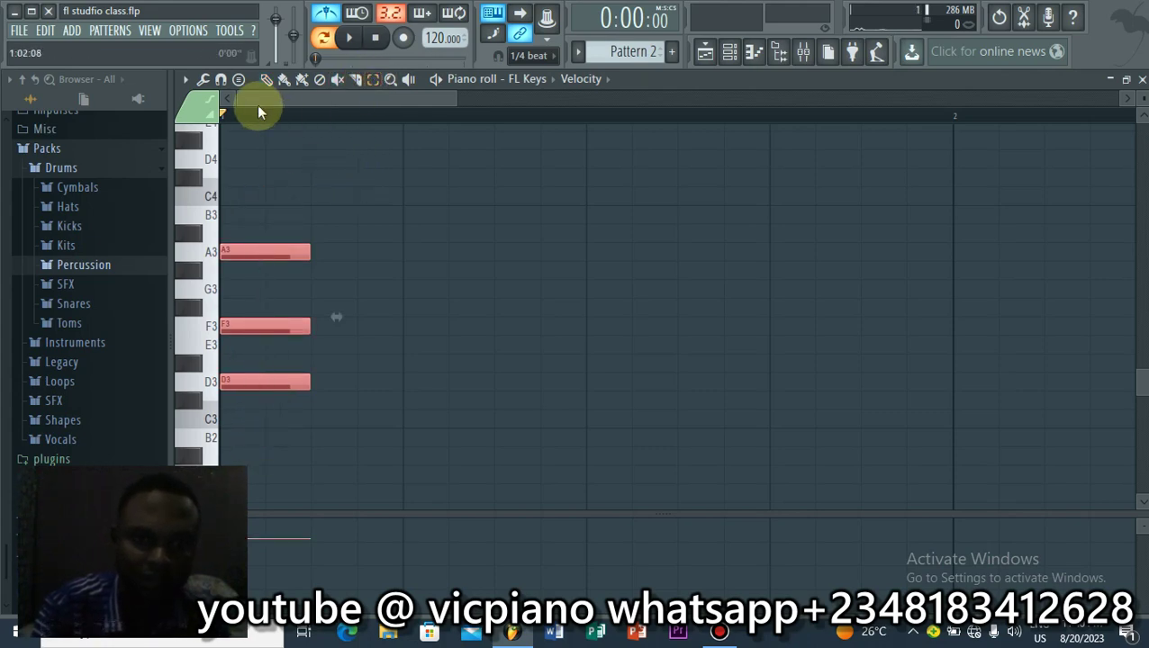
click(268, 80)
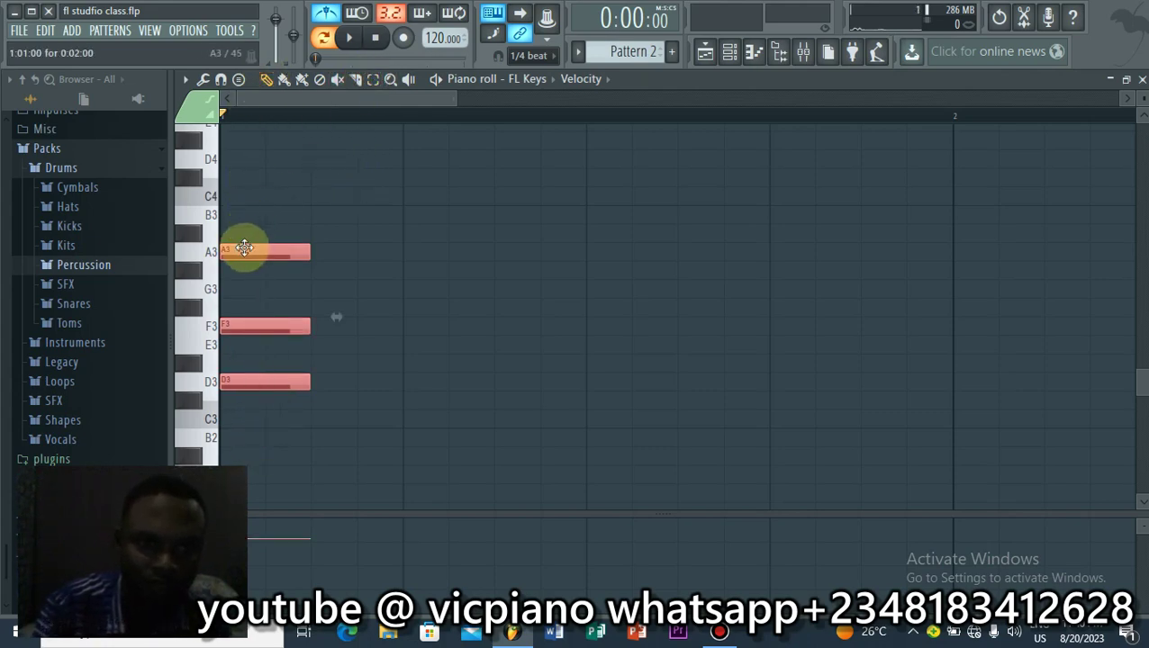
drag(244, 249, 294, 242)
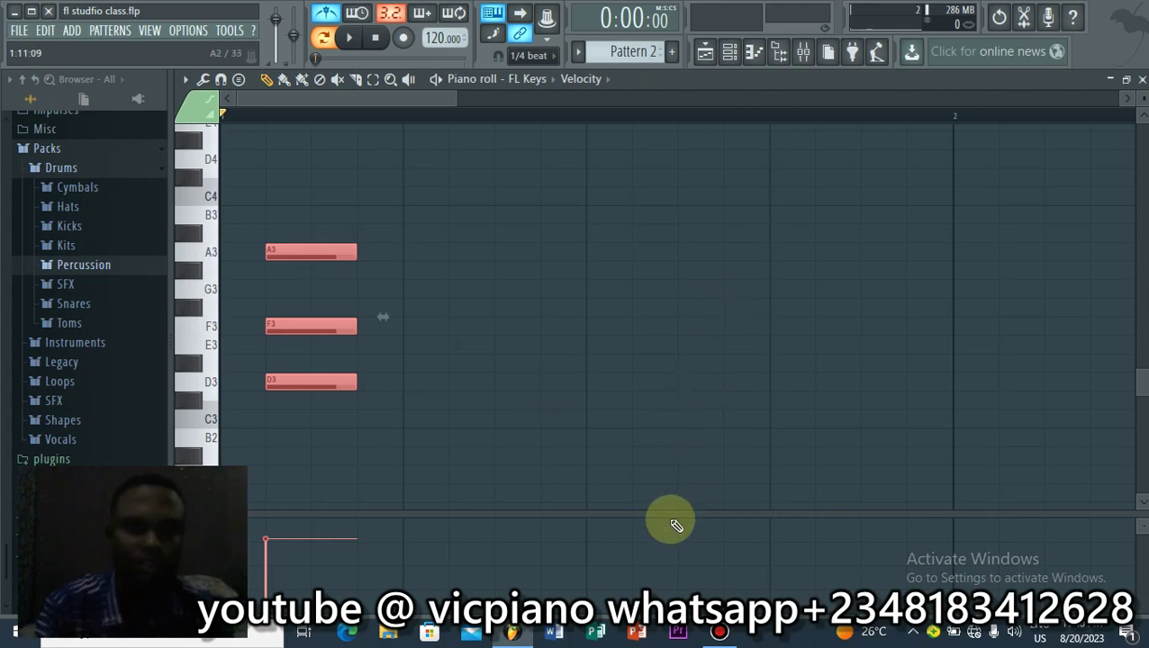
key(space)
key(space)
key(space)
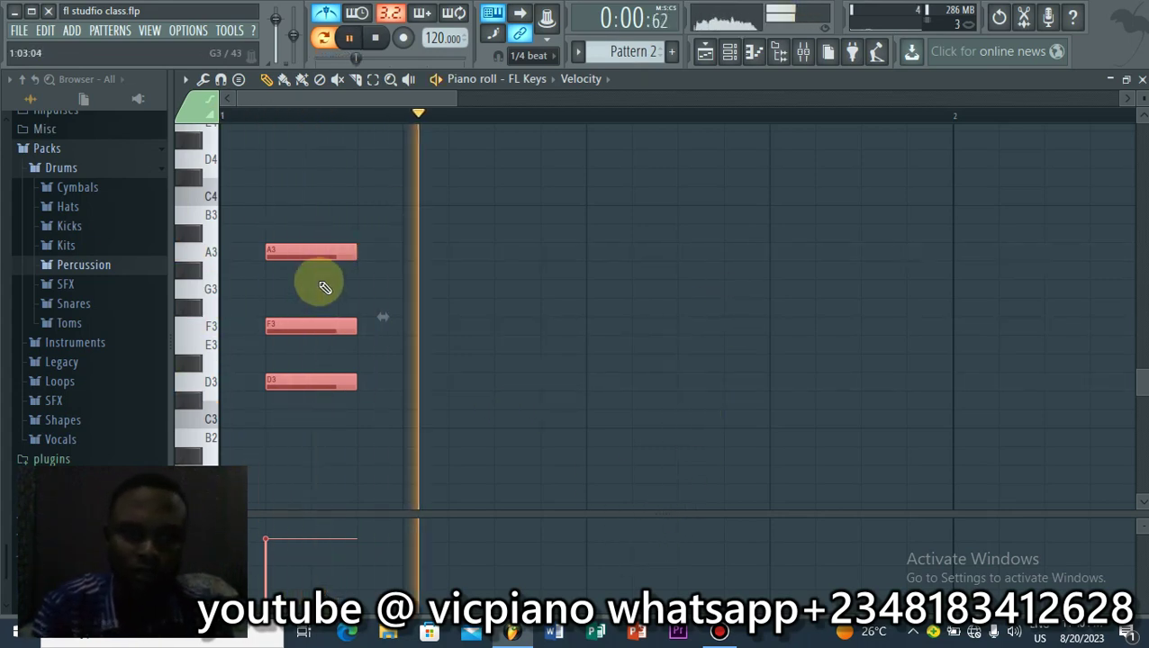
Step: Move the selected chord one more step later to start at step 3, and play the pattern
key(space)
drag(289, 250, 335, 249)
key(space)
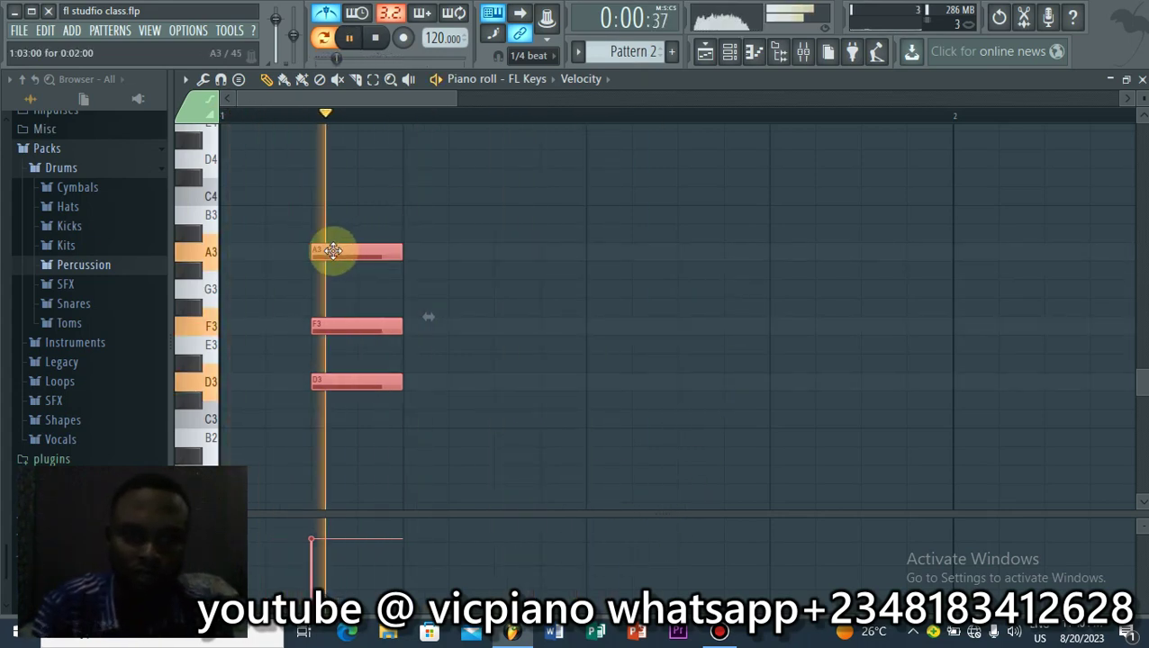
key(space)
key(space)
key(space)
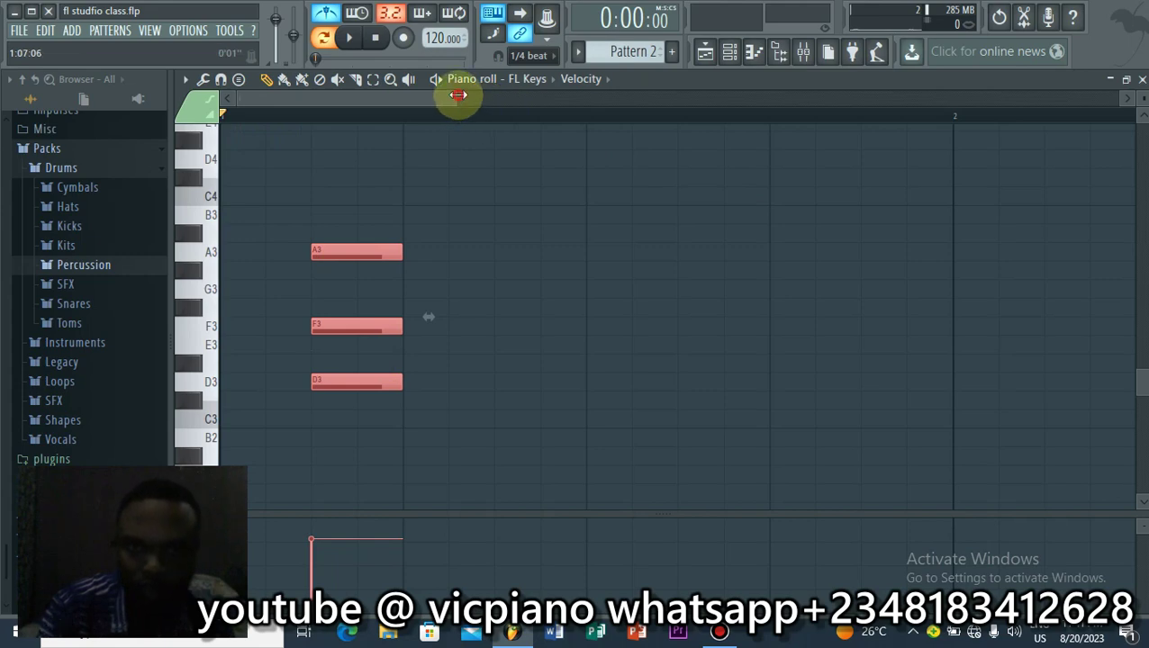
Step: Lengthen the three selected chord notes together to the start of bar 2, and play the pattern
scroll(458, 95, up, 2)
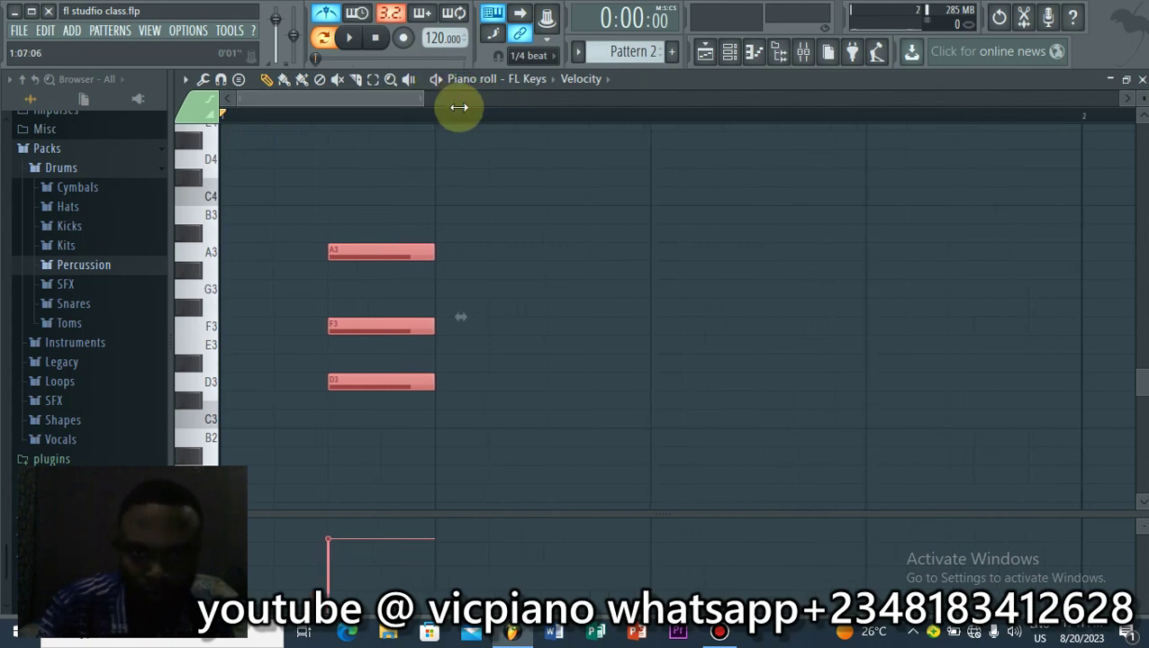
scroll(458, 107, down, 2)
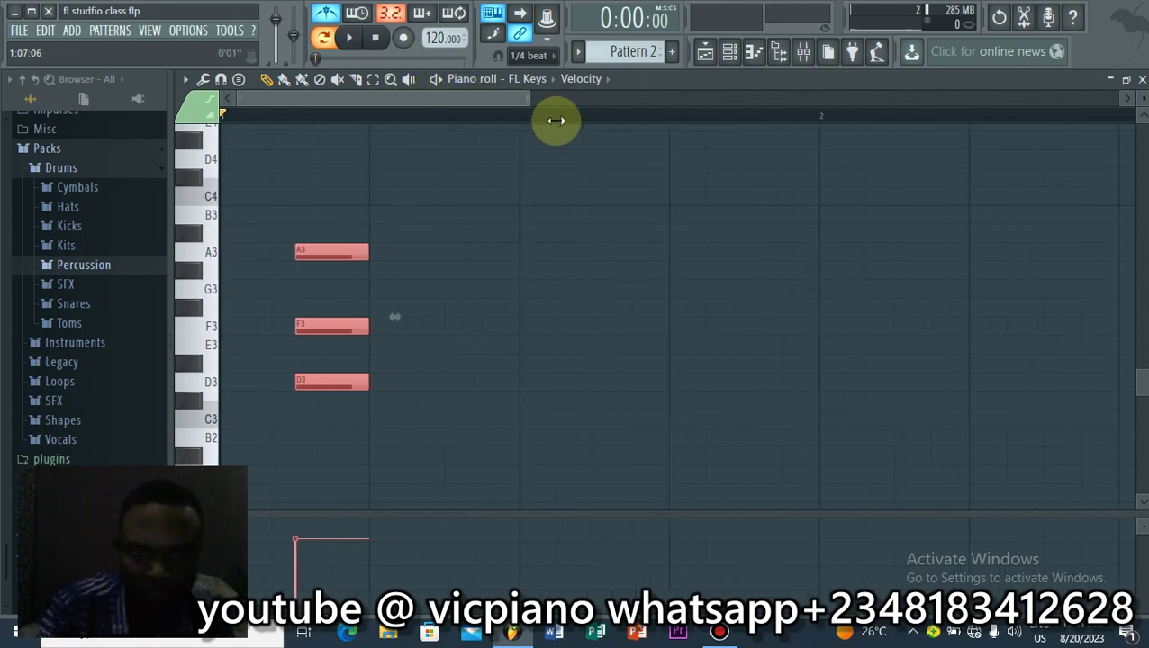
drag(555, 120, 540, 95)
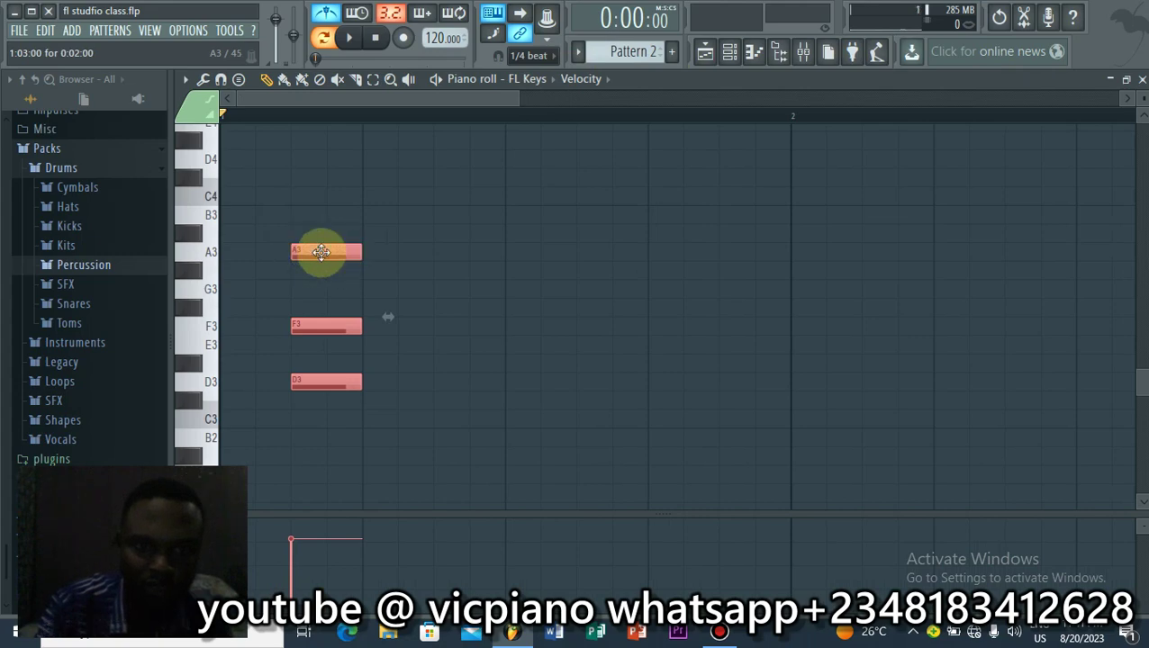
mouse_move(314, 250)
mouse_down()
mouse_move(348, 246)
mouse_move(311, 248)
mouse_up()
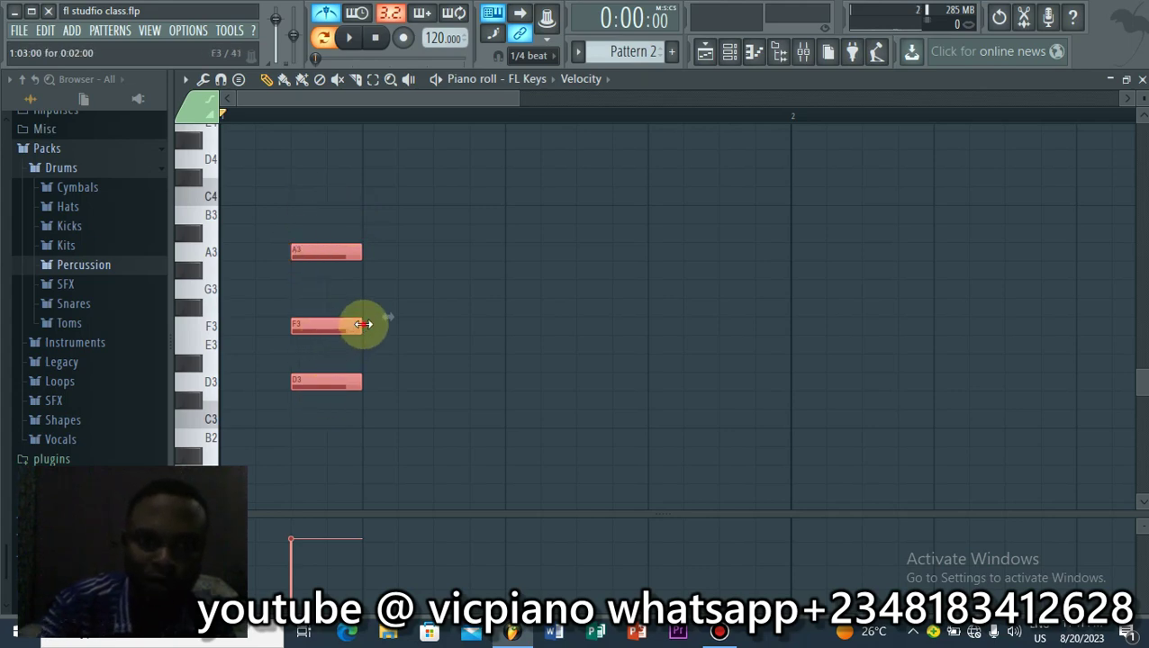
drag(363, 324, 802, 271)
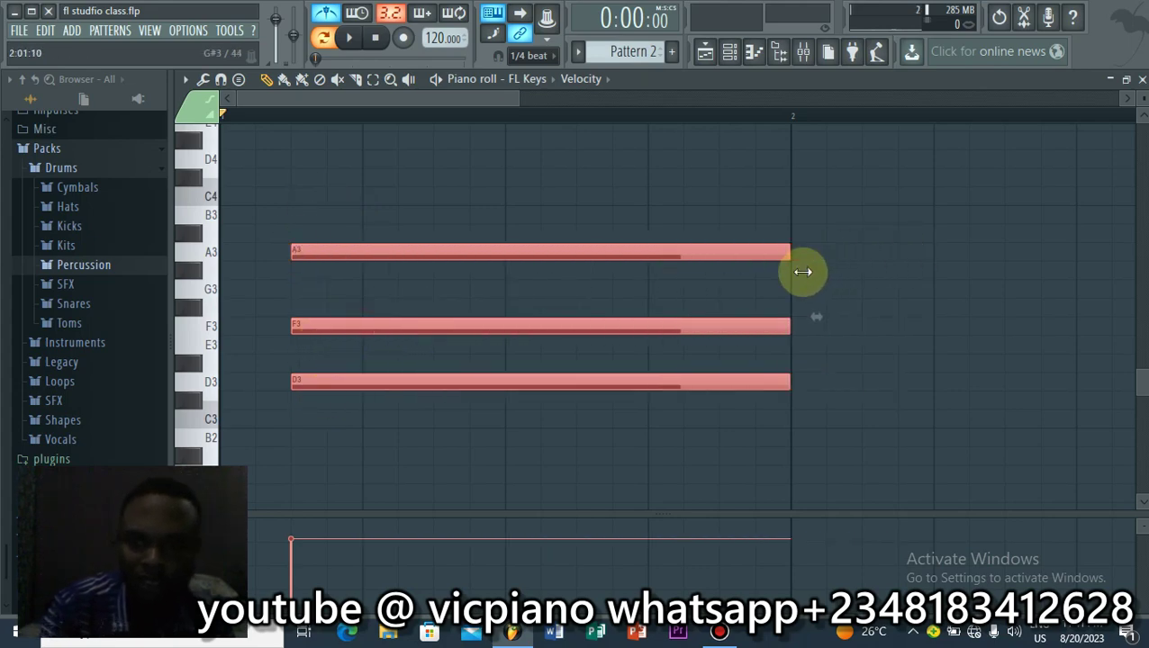
key(space)
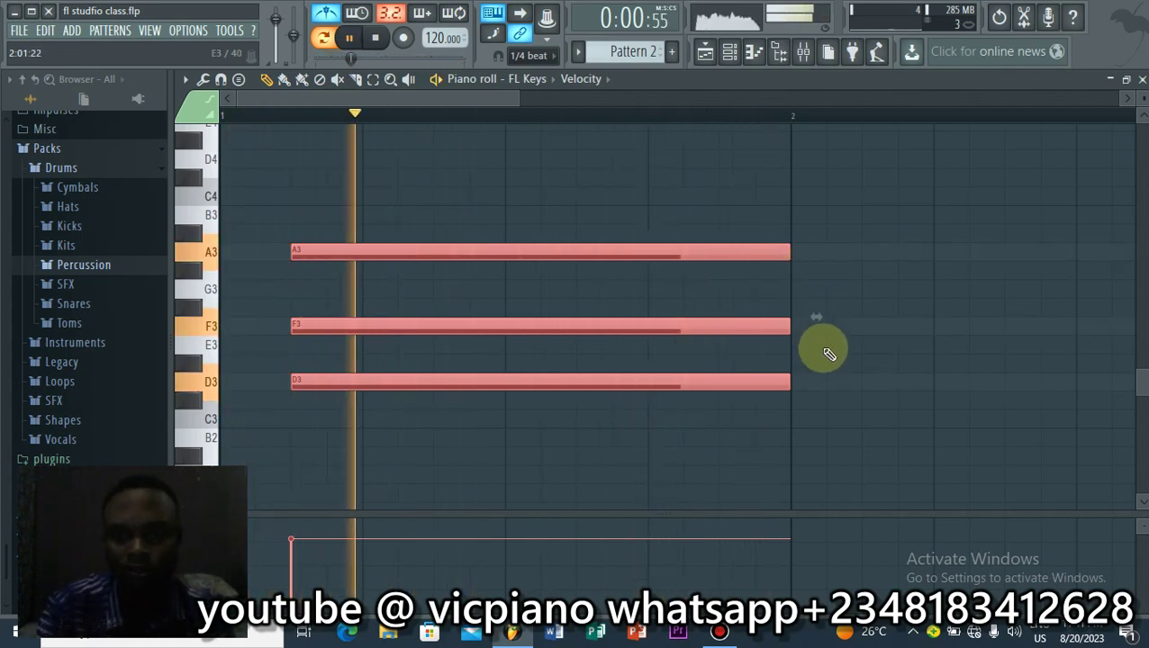
key(space)
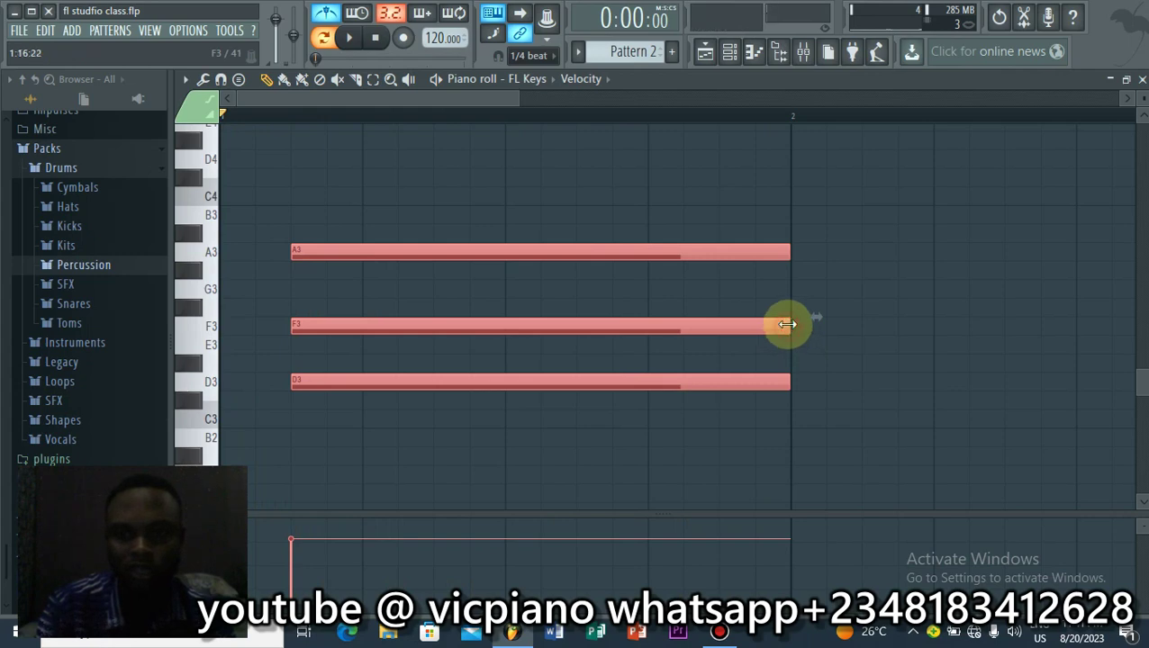
Step: Shorten the three selected chord notes to one step each, undoing the extra lengthening tried after that
drag(778, 324, 311, 288)
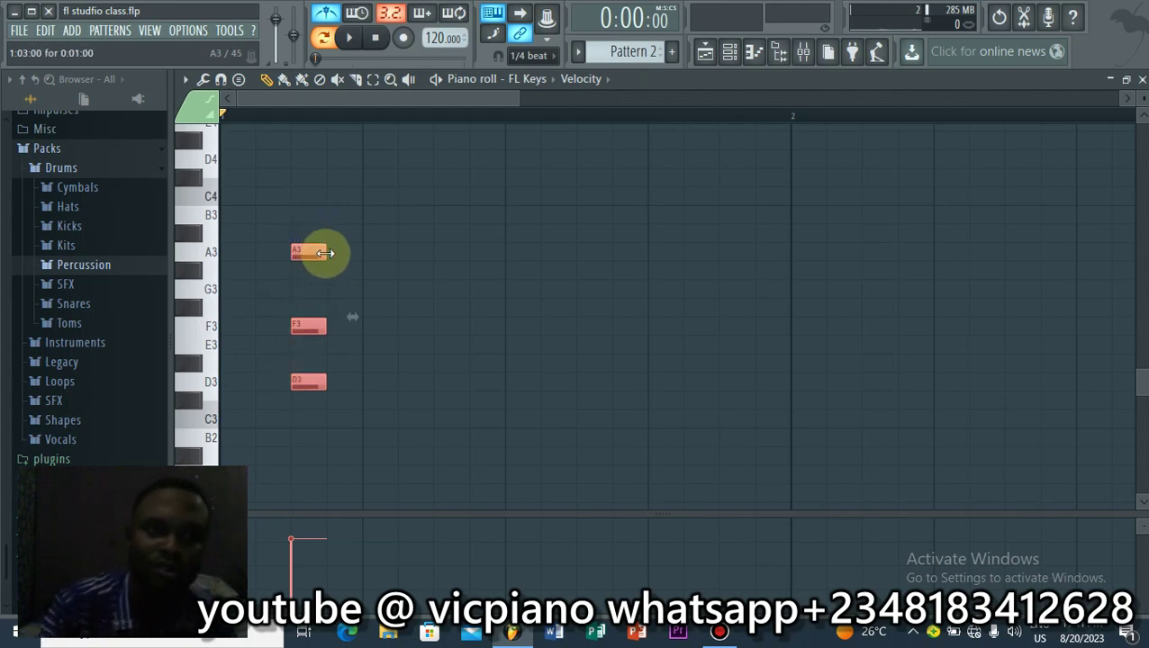
drag(325, 253, 747, 253)
key(ctrl+z)
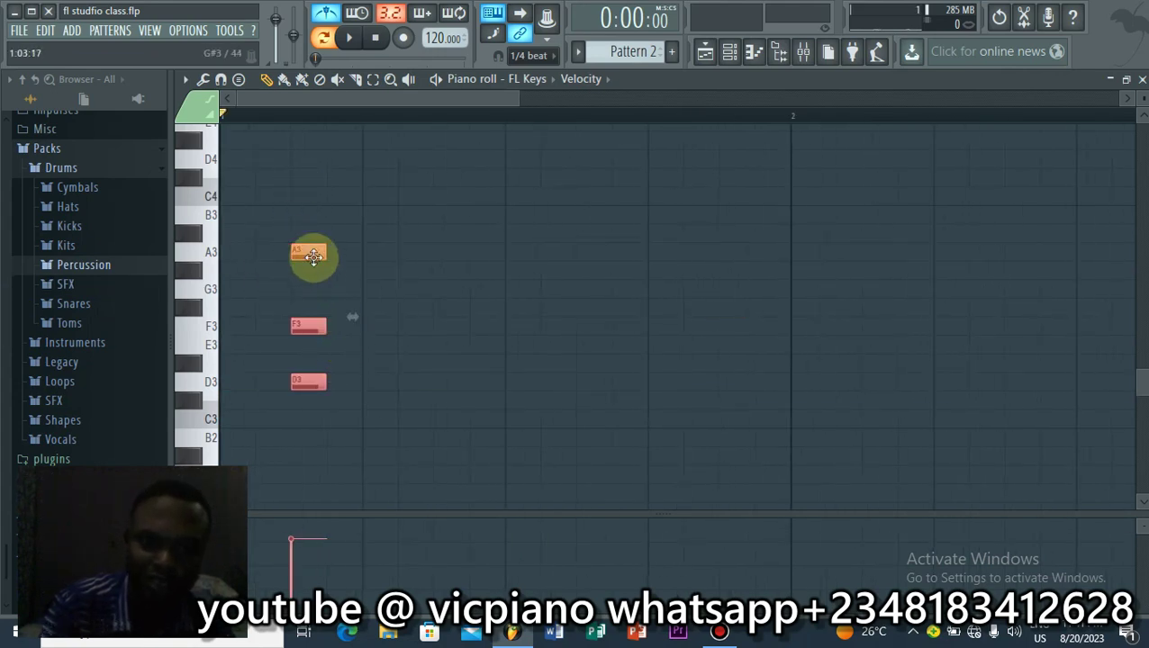
Step: Deselect the chord, lengthen only the A3 note to two steps and shorten it back to one step
click(302, 216)
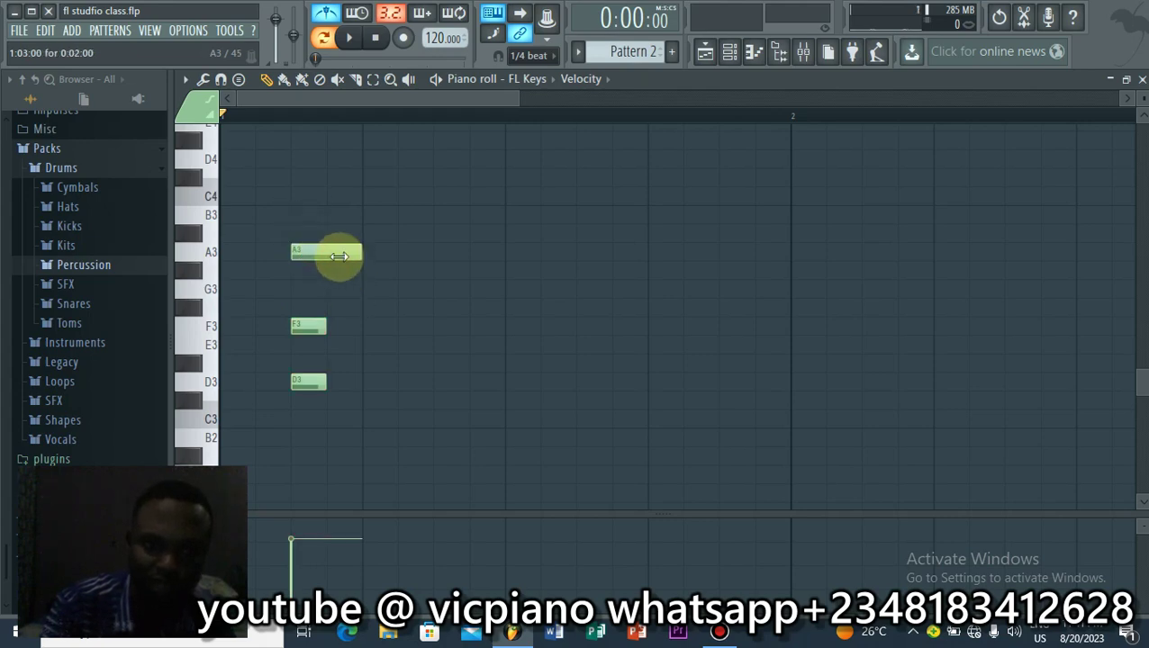
mouse_move(322, 252)
mouse_down()
mouse_move(351, 251)
mouse_move(325, 251)
mouse_up()
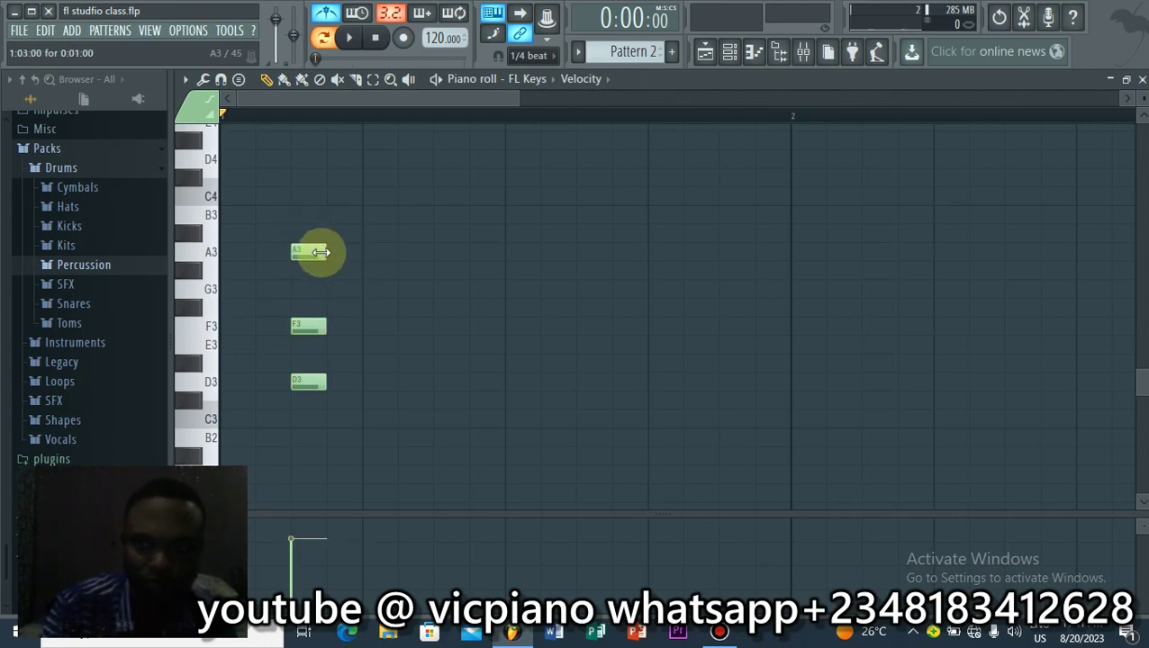
click(16, 12)
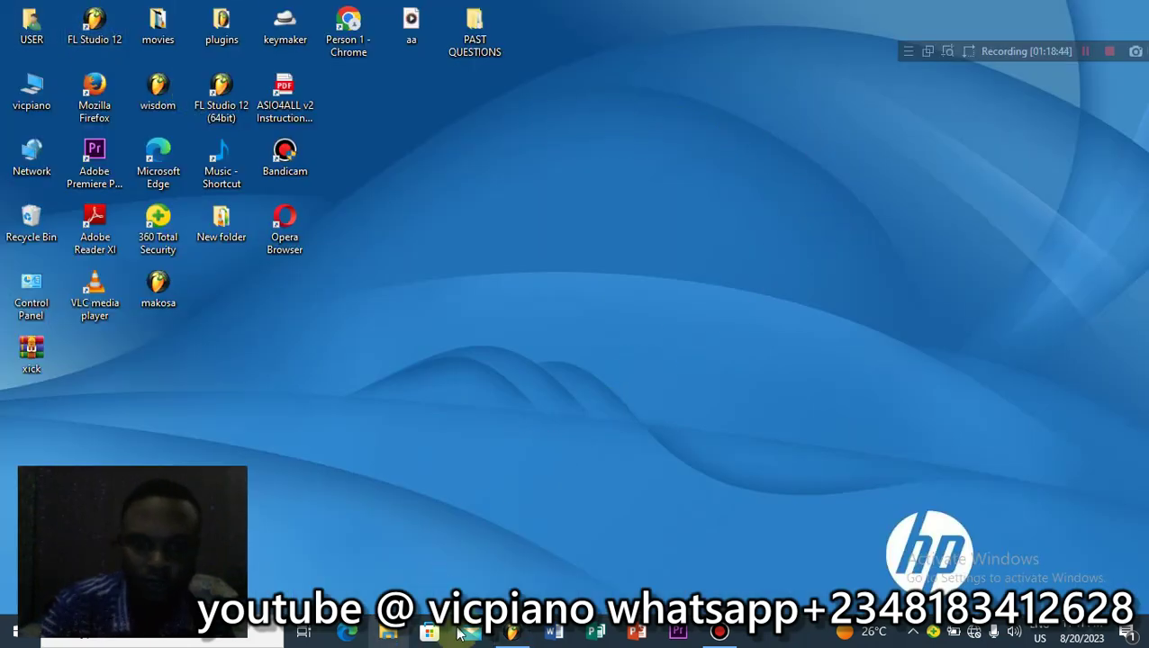
click(512, 634)
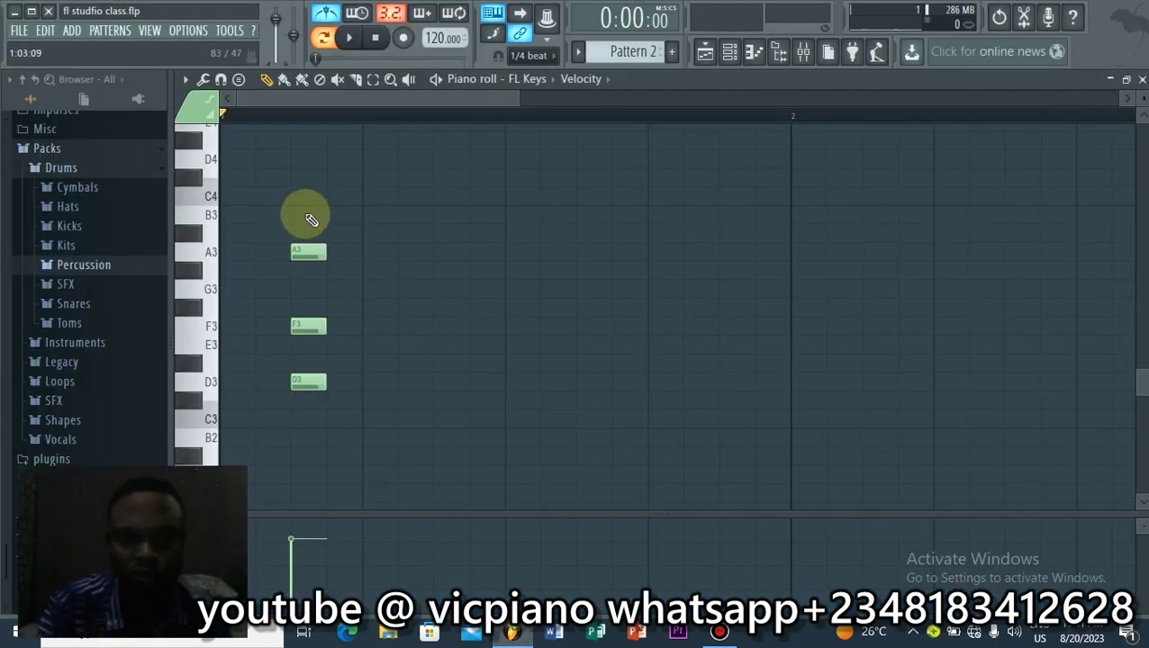
Step: Reselect the D3, F3 and A3 notes of the chord at step 3 and play the pattern
drag(310, 221, 334, 399)
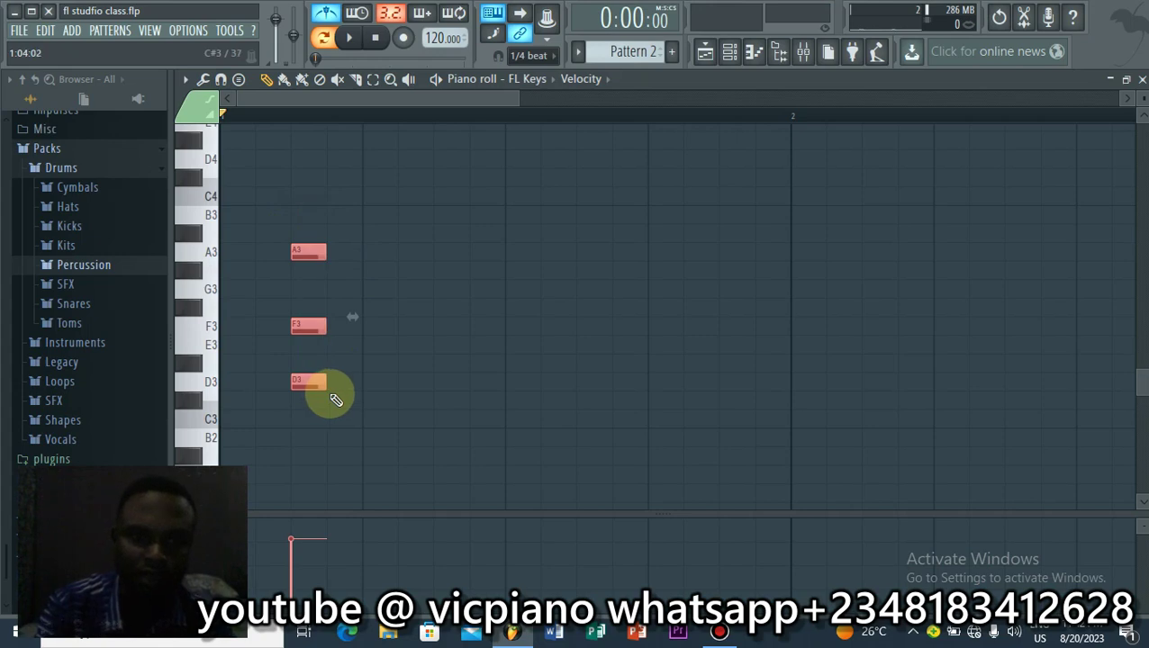
key(space)
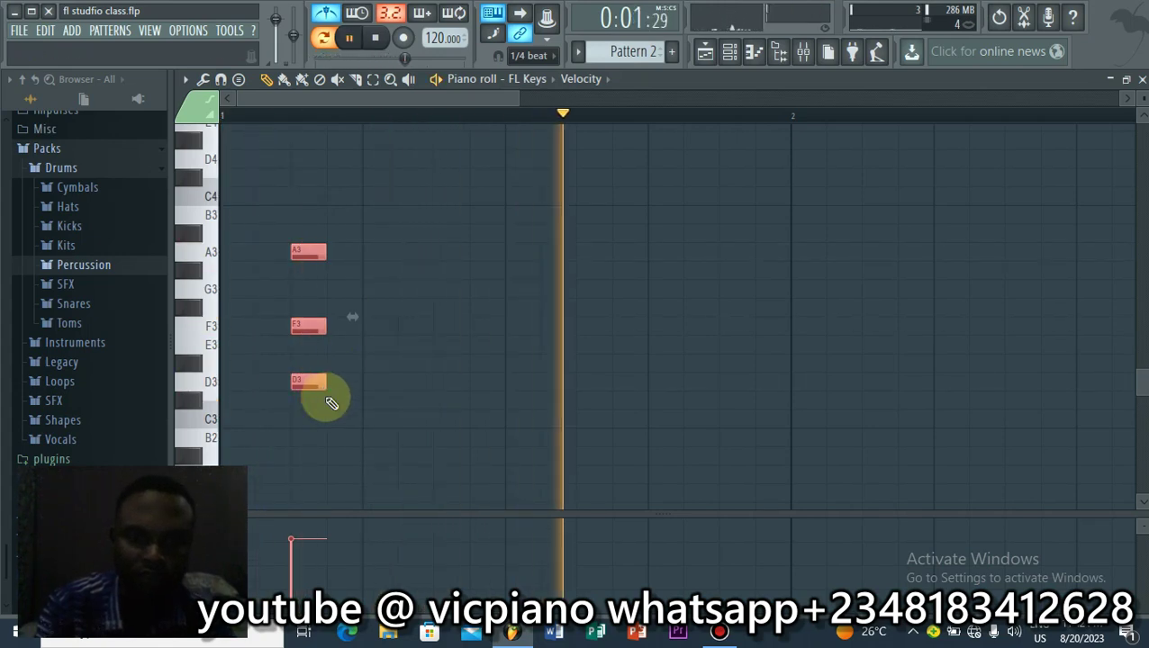
Step: Stop playback, select the three chord notes at step 3, clear the selection again and play the pattern
key(space)
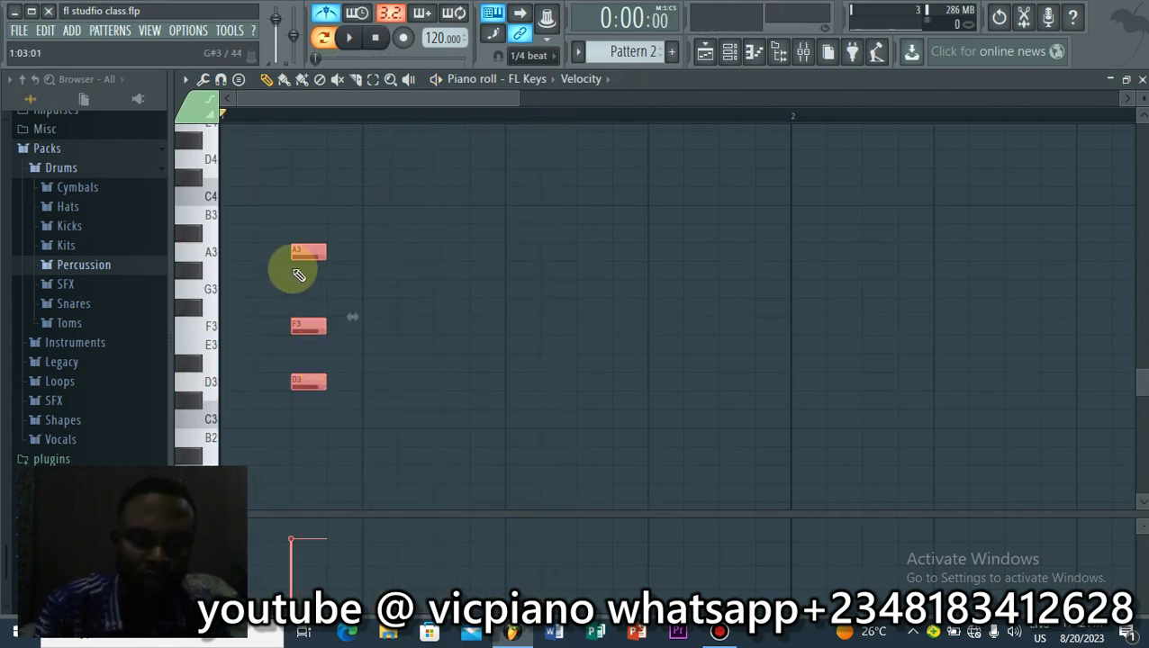
click(304, 193)
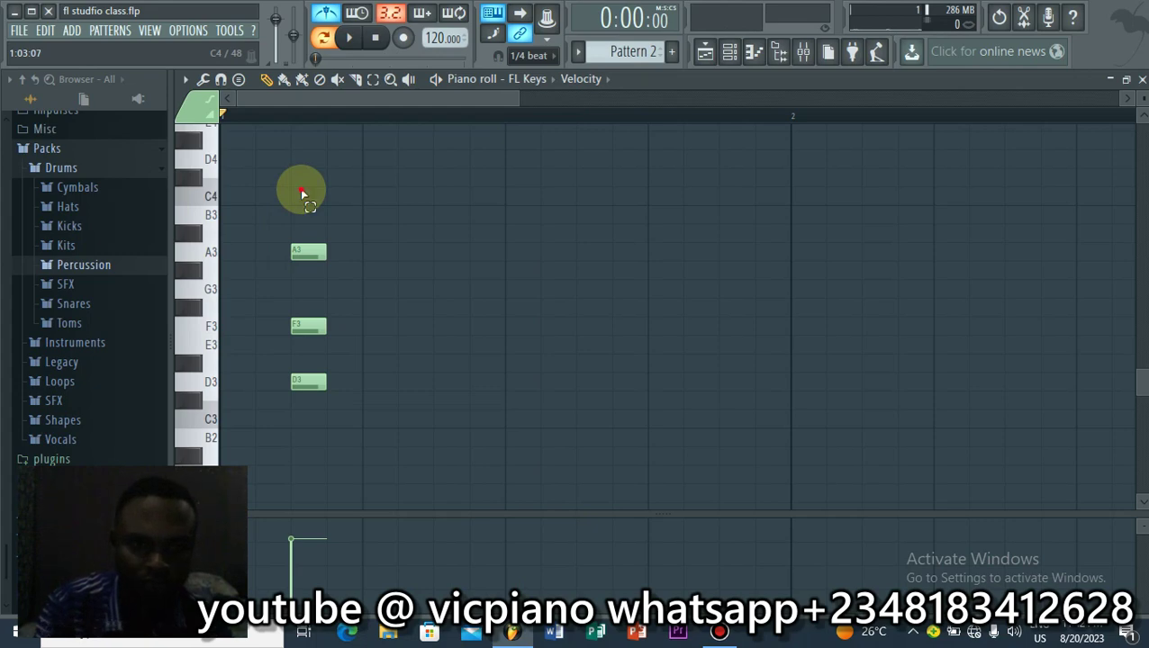
drag(300, 194, 308, 402)
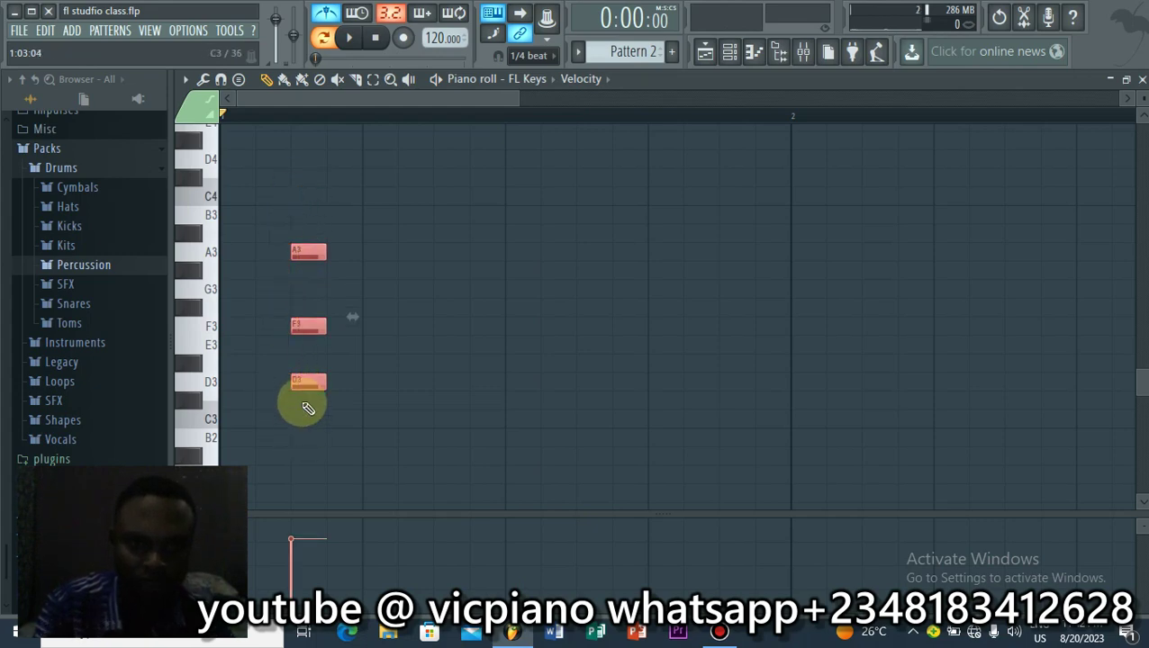
click(385, 275)
key(space)
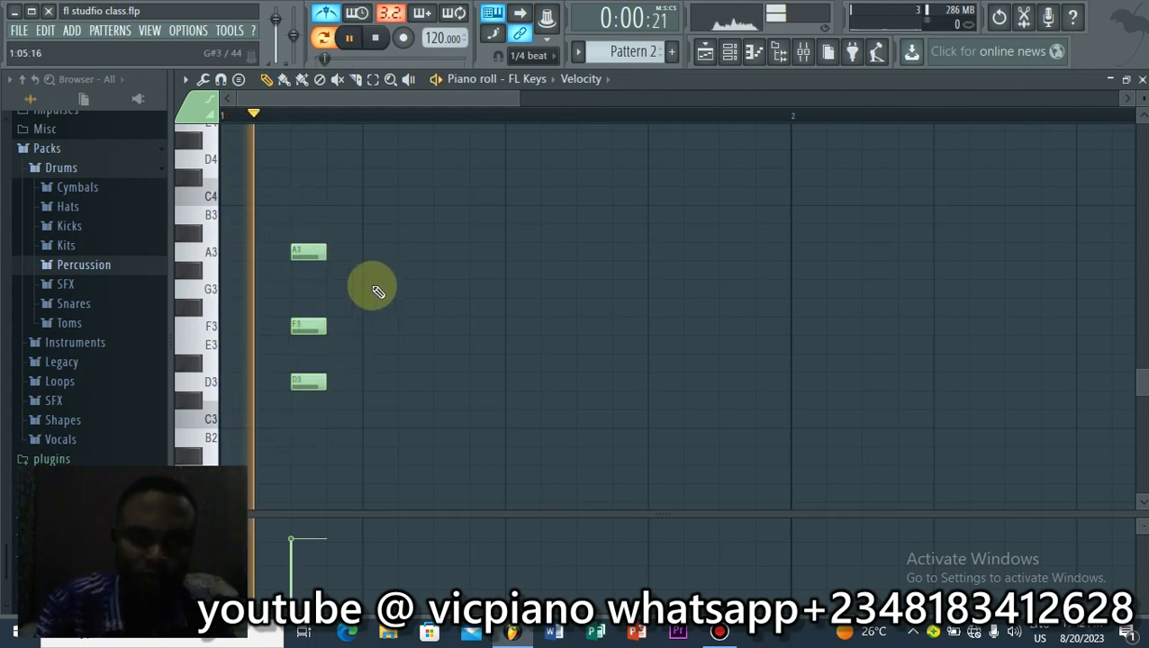
key(space)
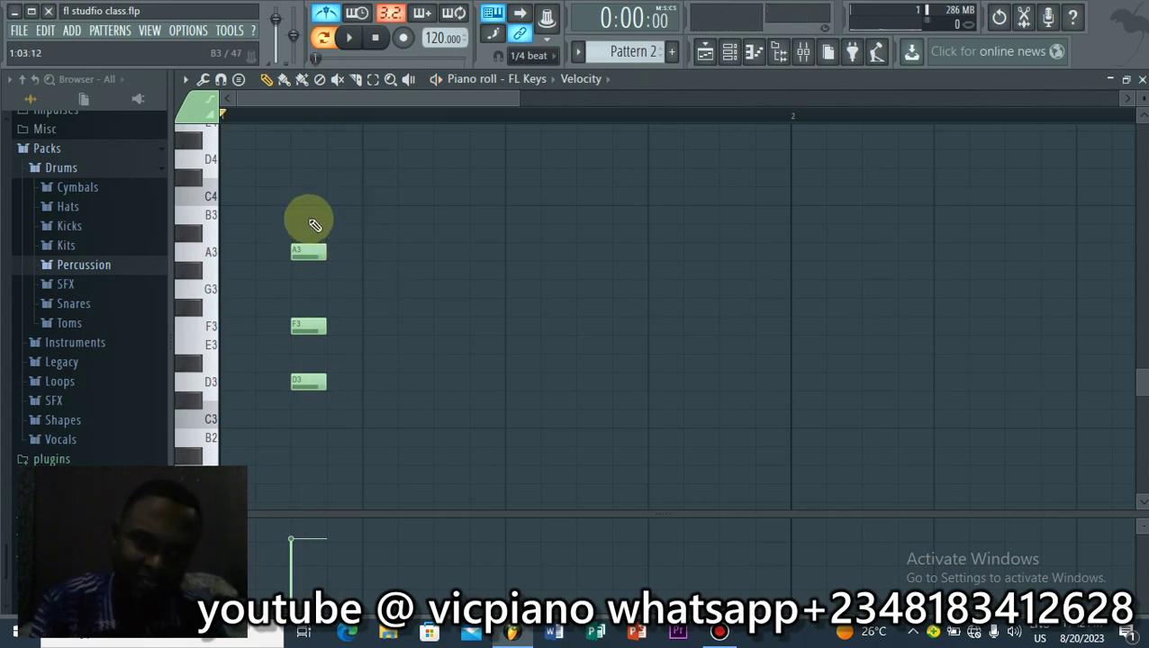
Step: Select the D3, F3 and A3 notes, move them up one octave to D4, F4 and A4, and play the pattern
click(373, 87)
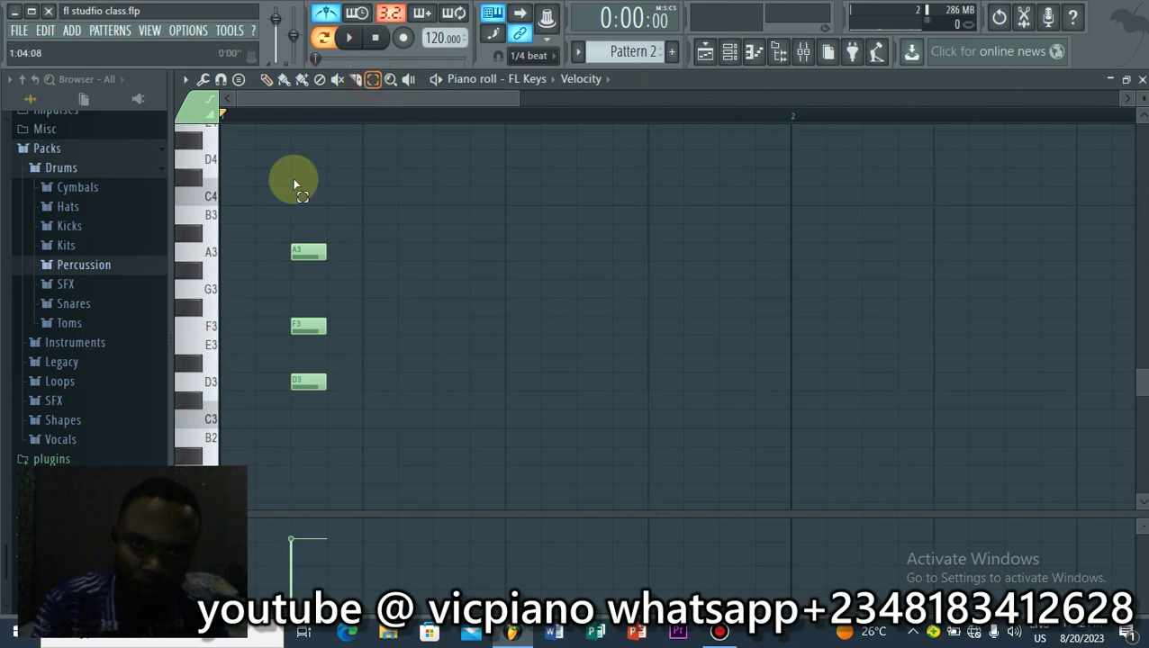
drag(294, 173, 302, 407)
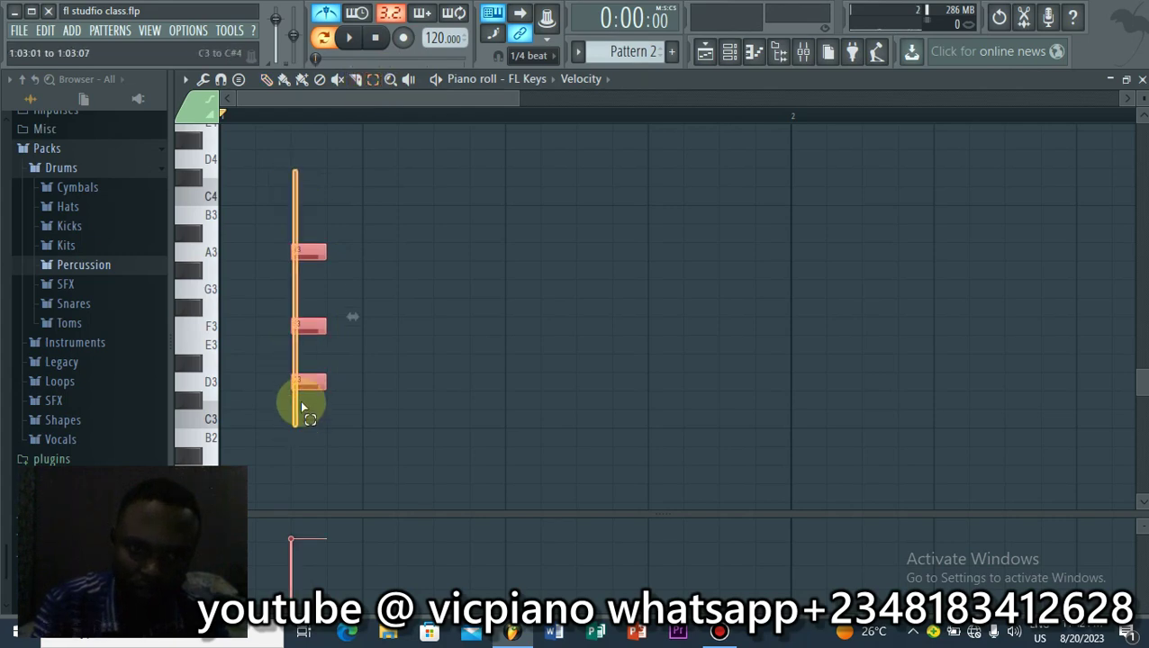
click(266, 79)
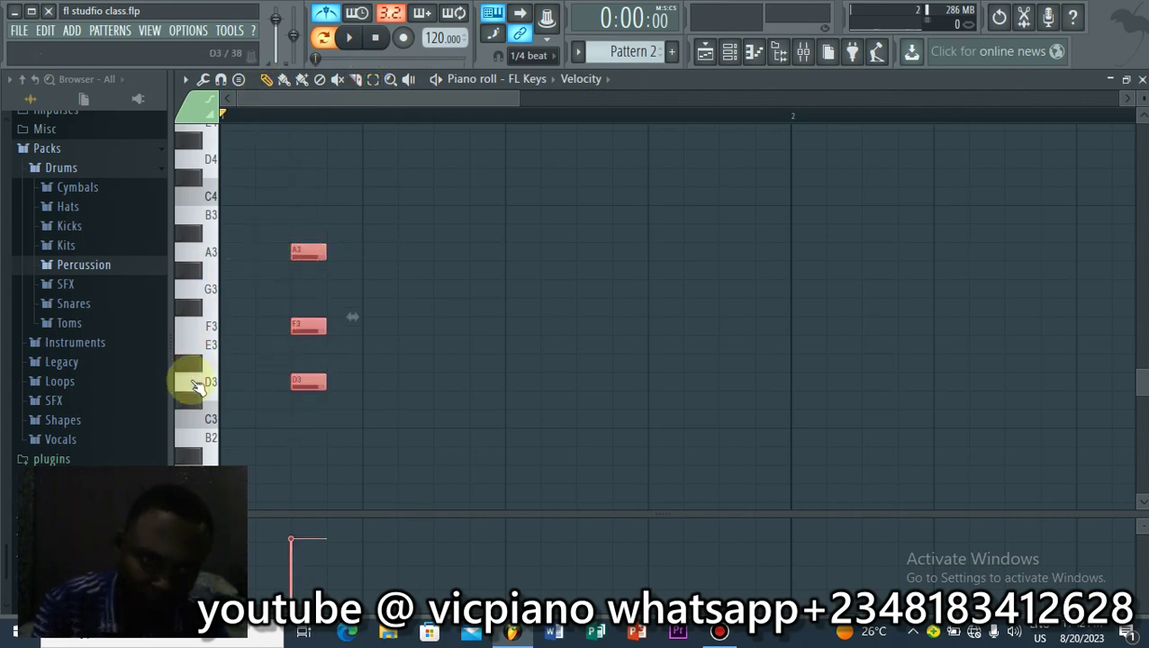
scroll(216, 382, up, 3)
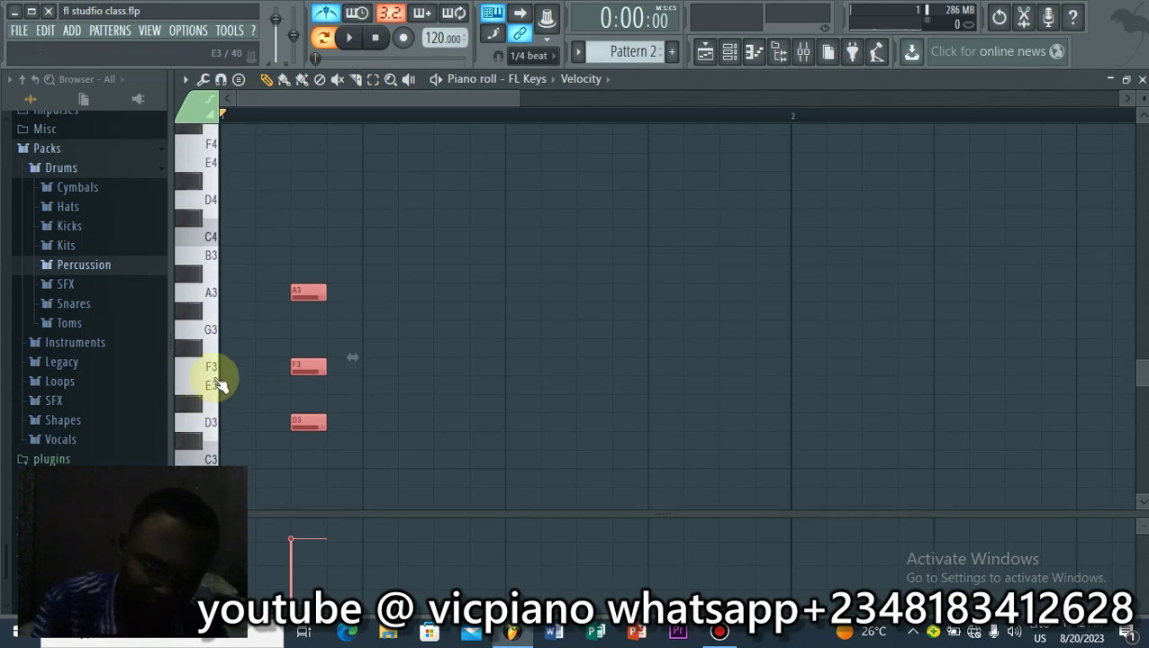
scroll(216, 302, down, 4)
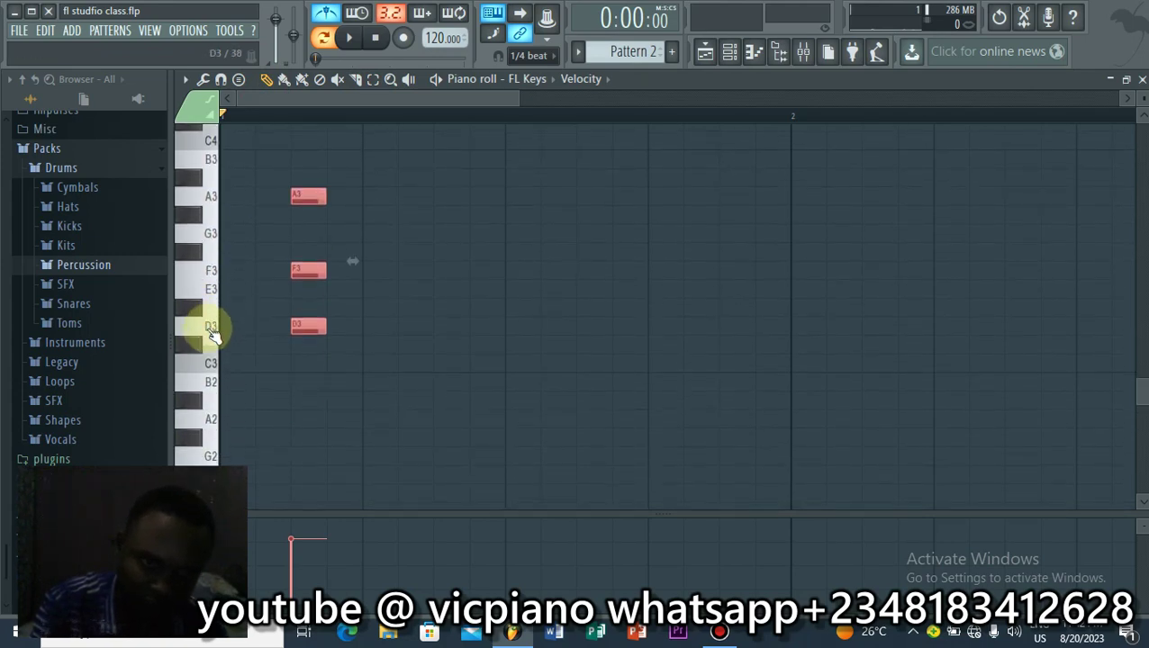
drag(299, 326, 310, 143)
scroll(308, 159, up, 4)
drag(303, 313, 303, 270)
key(space)
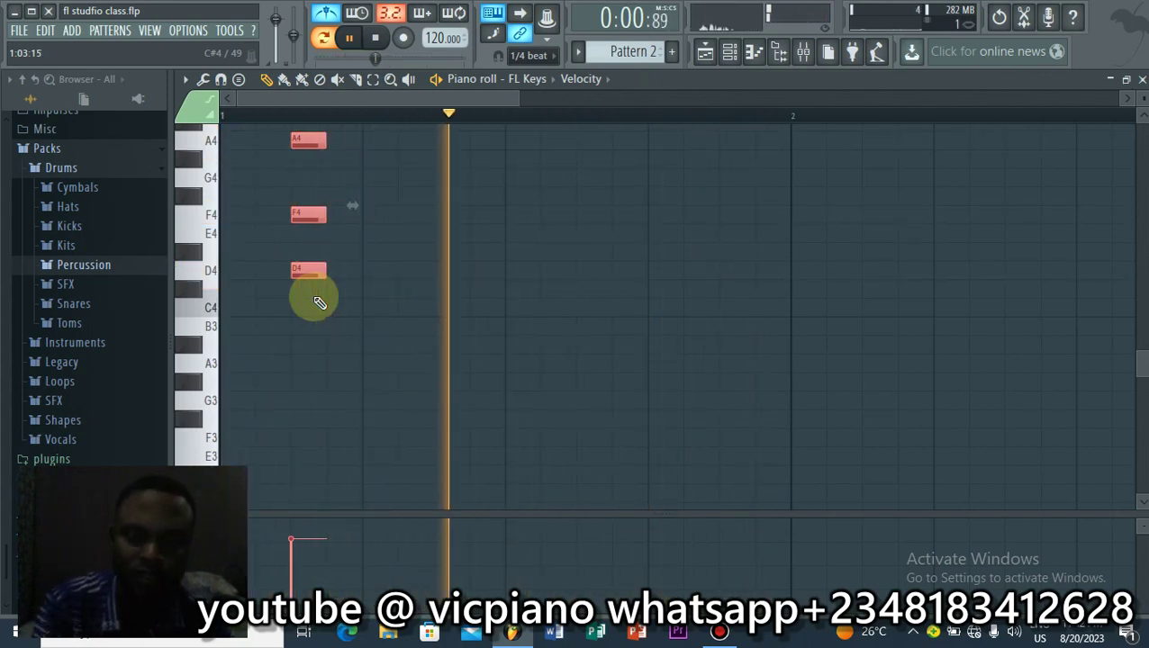
key(space)
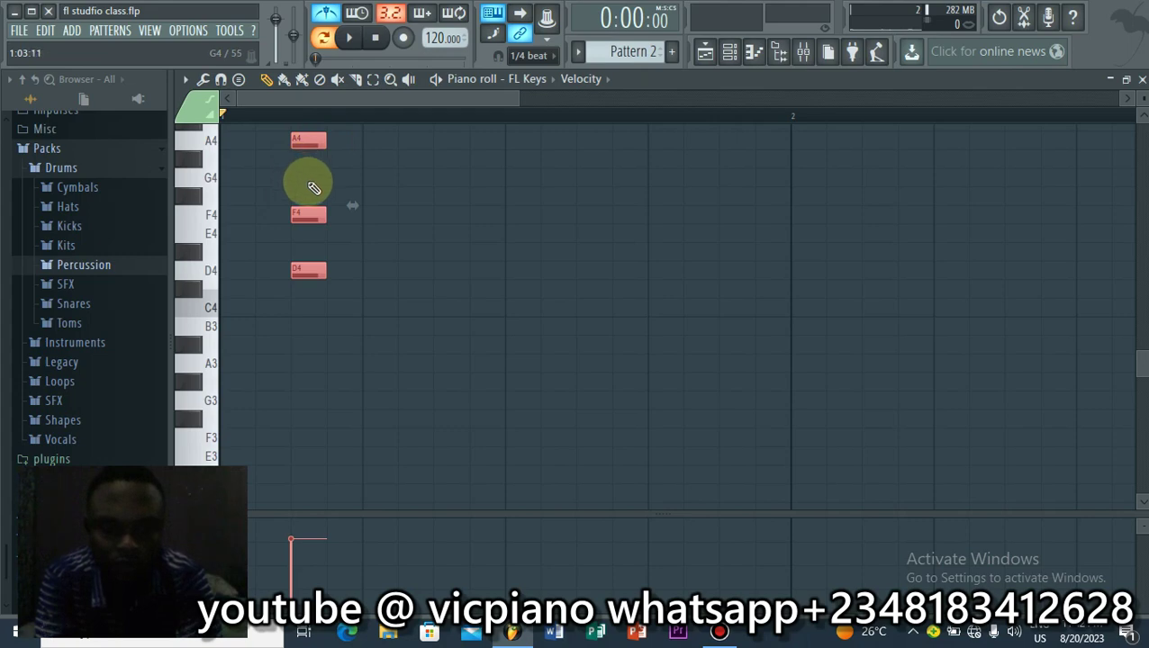
Step: Try duplicating the chord three times back to back, and undo all three copies
key(ctrl+b)
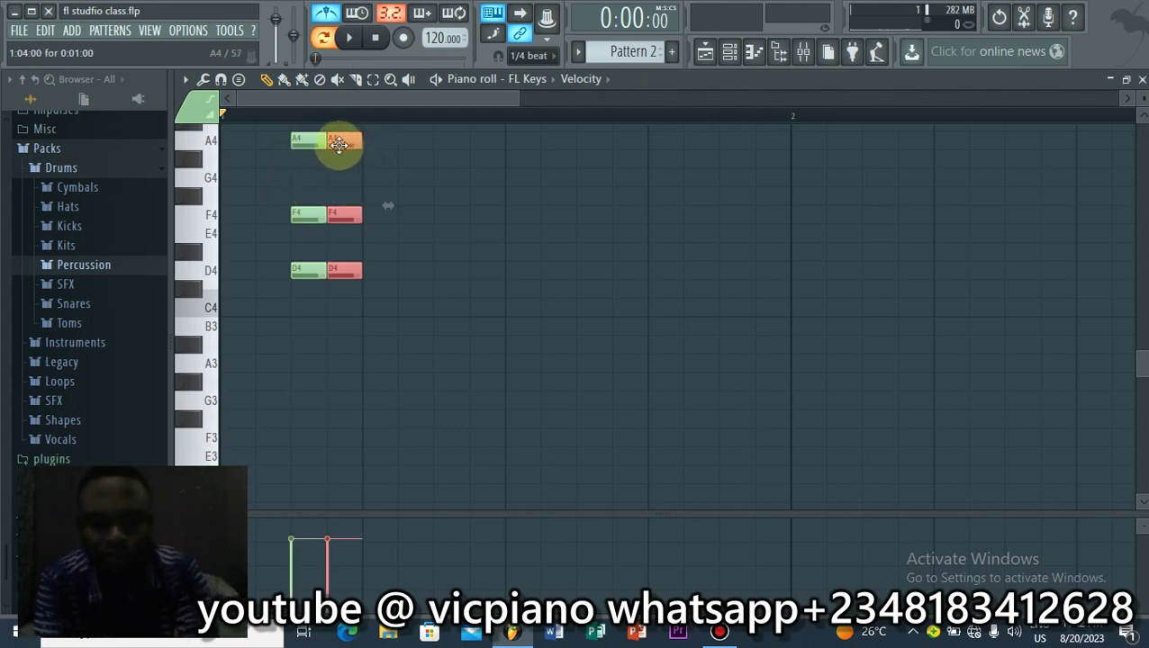
key(ctrl+b)
key(ctrl+b)
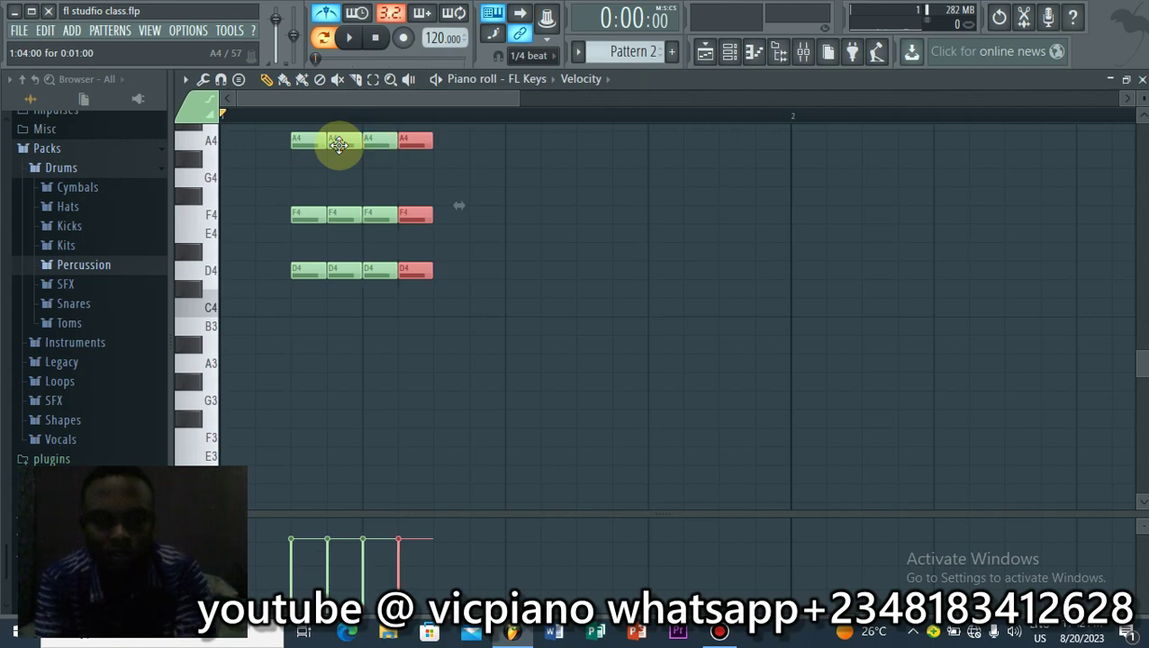
key(ctrl+alt+z)
key(ctrl+alt+z)
key(ctrl+alt+z)
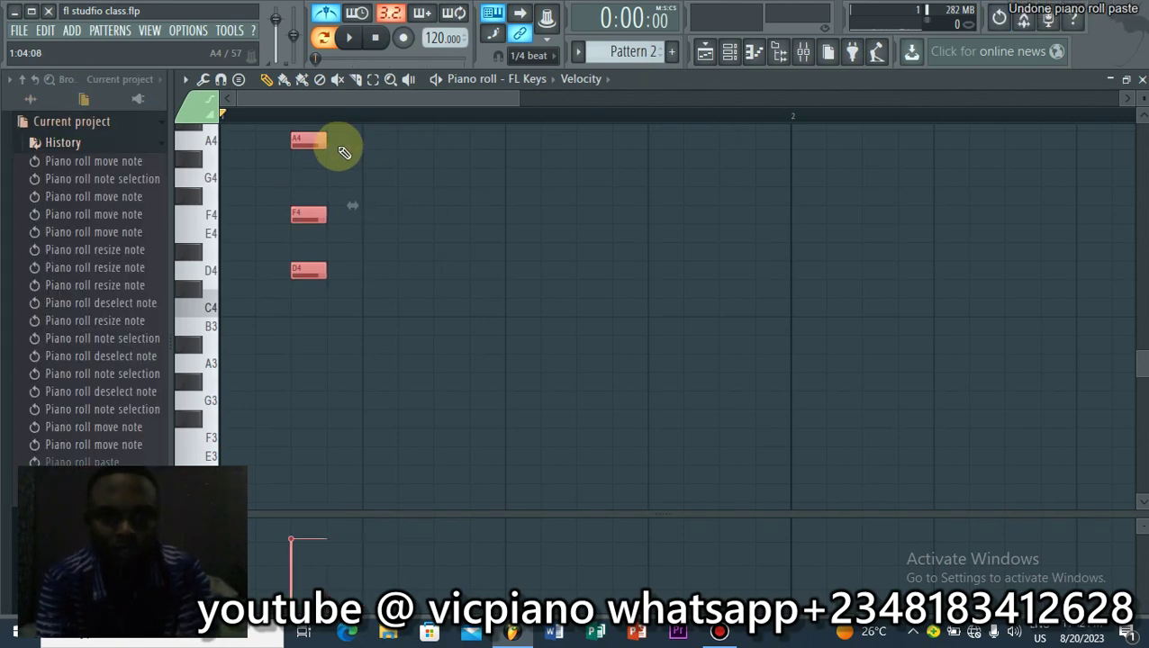
Step: Duplicate the chord along bar 1, placing the copies at steps 7, 11 and 15 and undoing one stray copy
scroll(378, 206, up, 2)
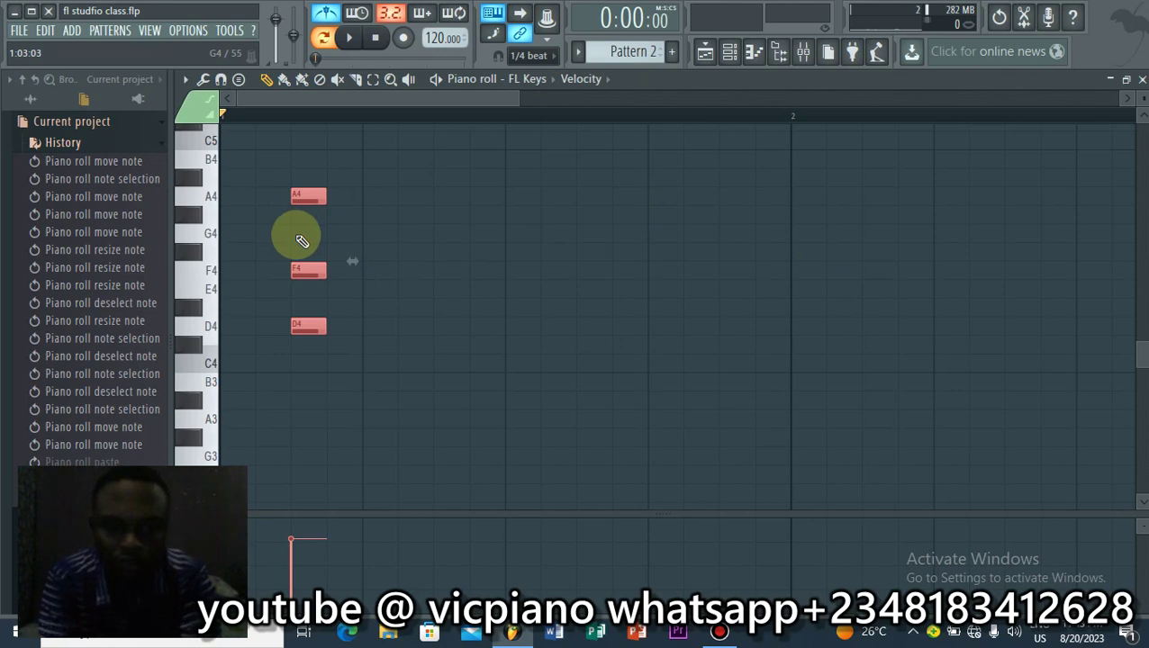
key(ctrl+b)
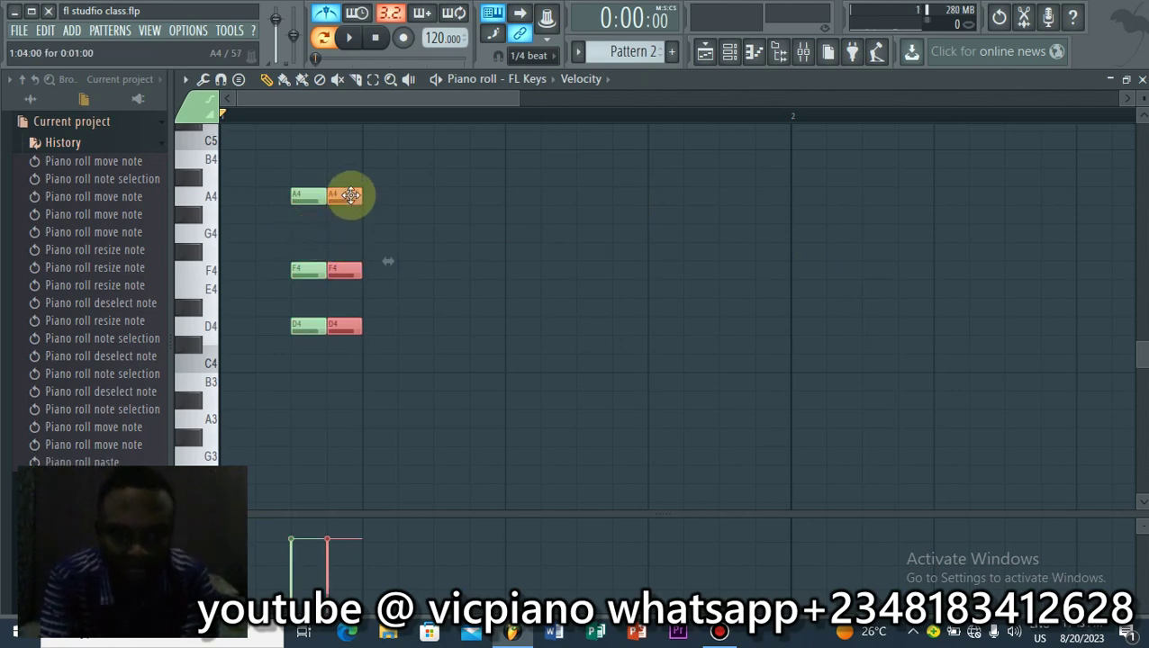
mouse_move(350, 195)
mouse_down()
mouse_move(450, 198)
mouse_move(352, 197)
mouse_up()
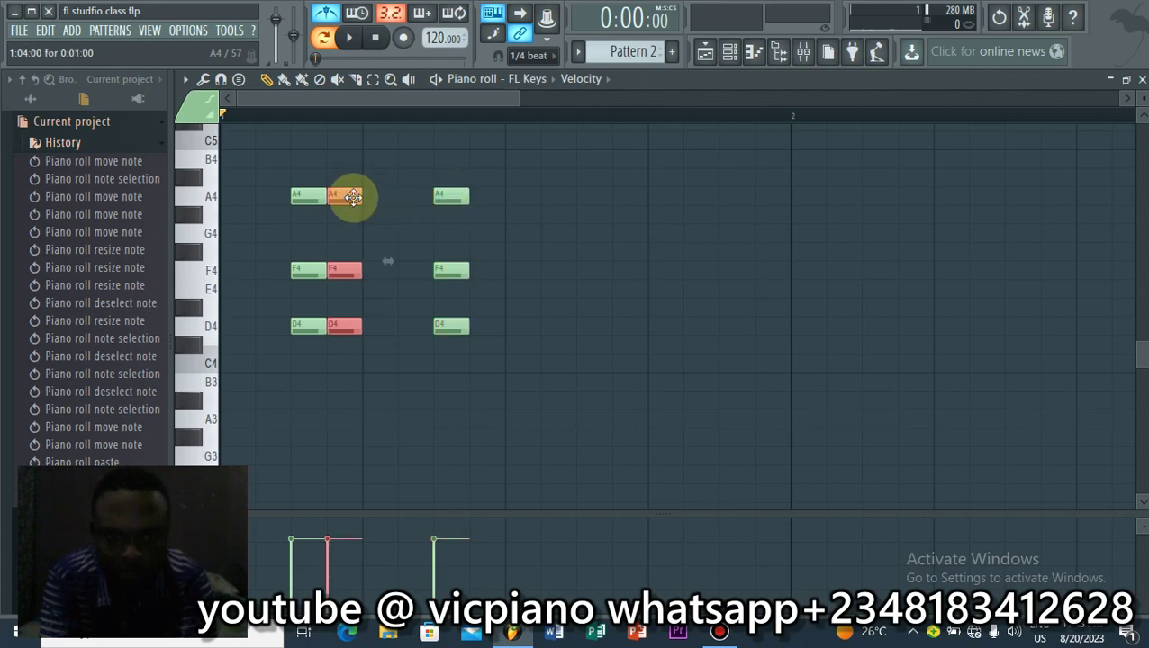
key(ctrl+z)
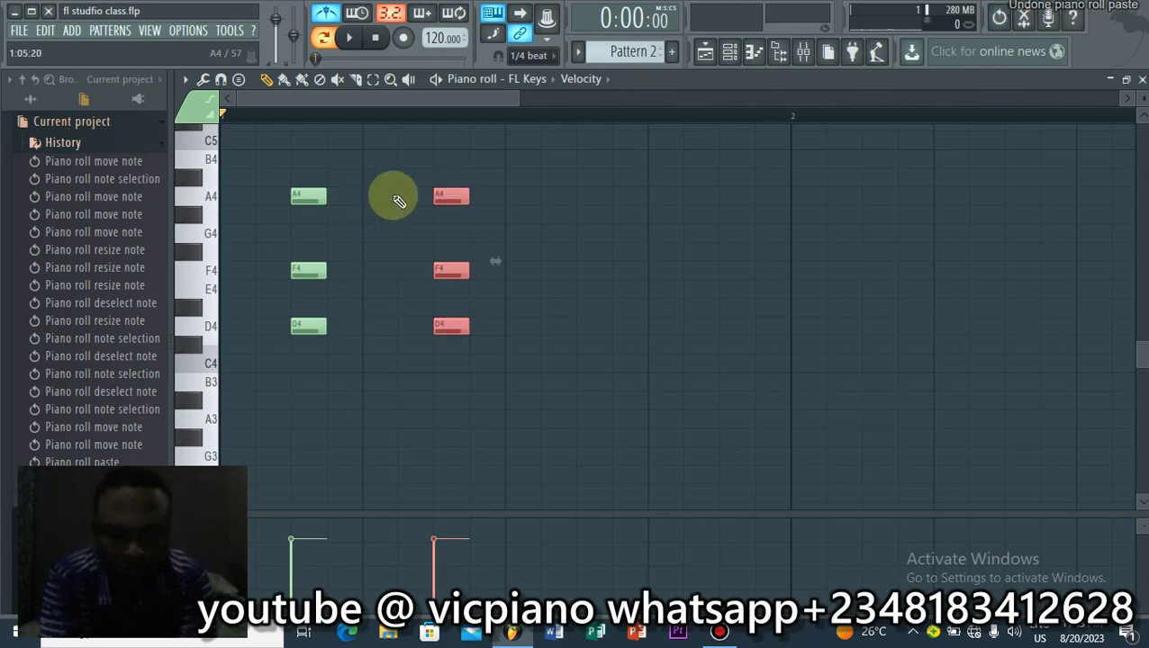
key(ctrl+b)
drag(485, 197, 586, 208)
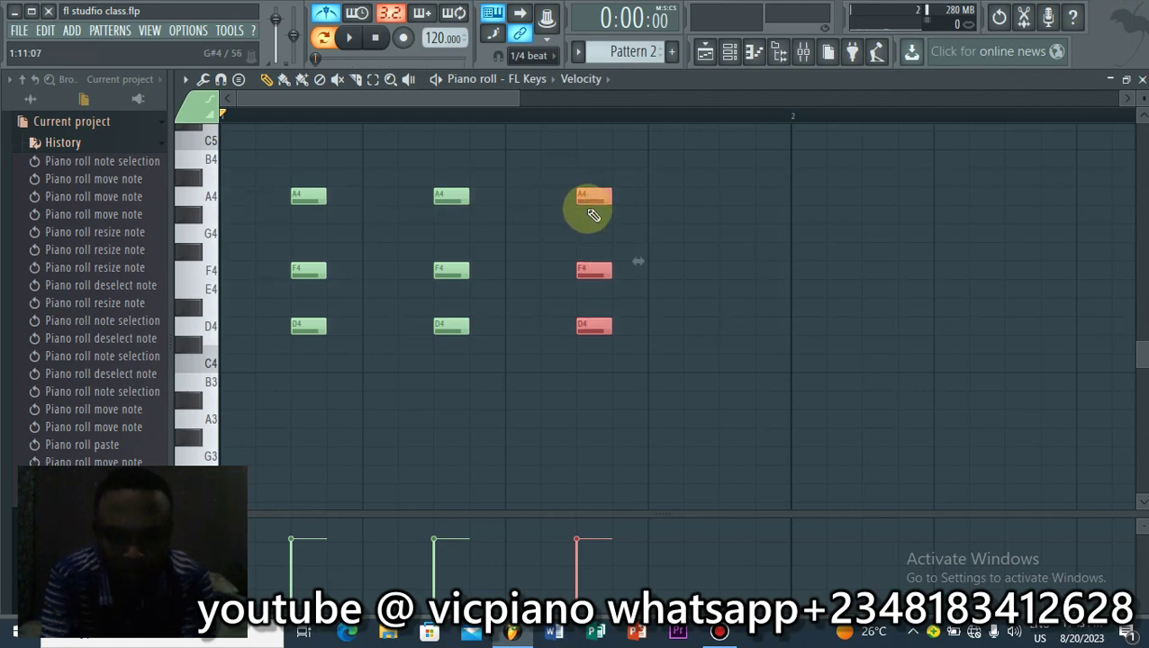
key(ctrl+b)
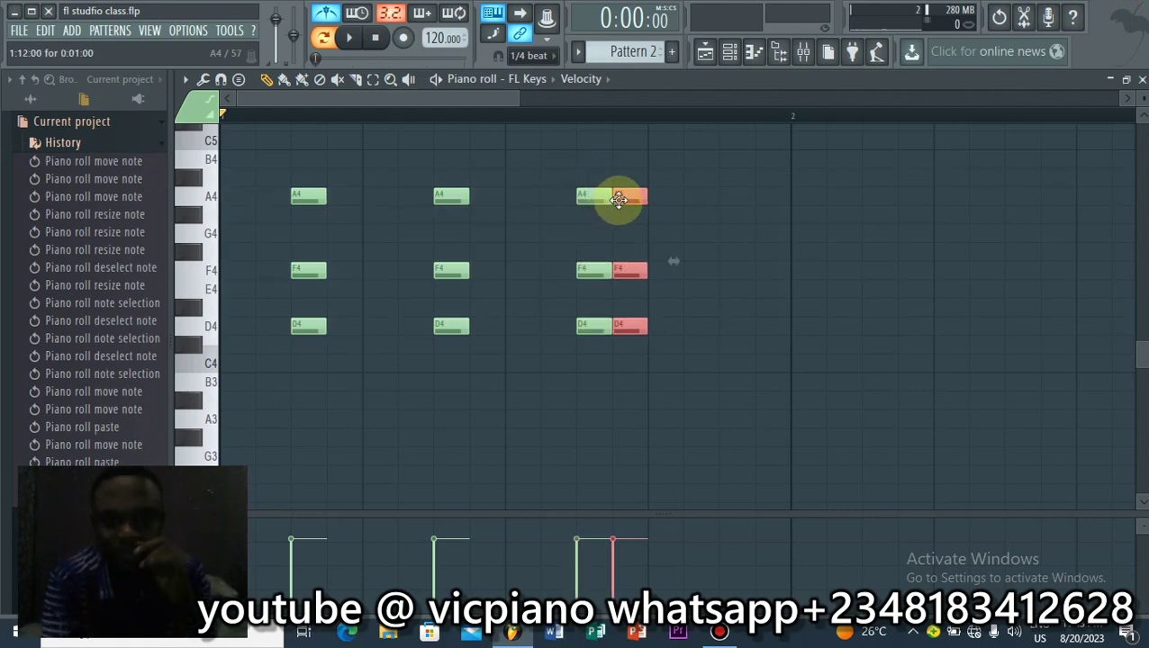
drag(641, 188, 727, 184)
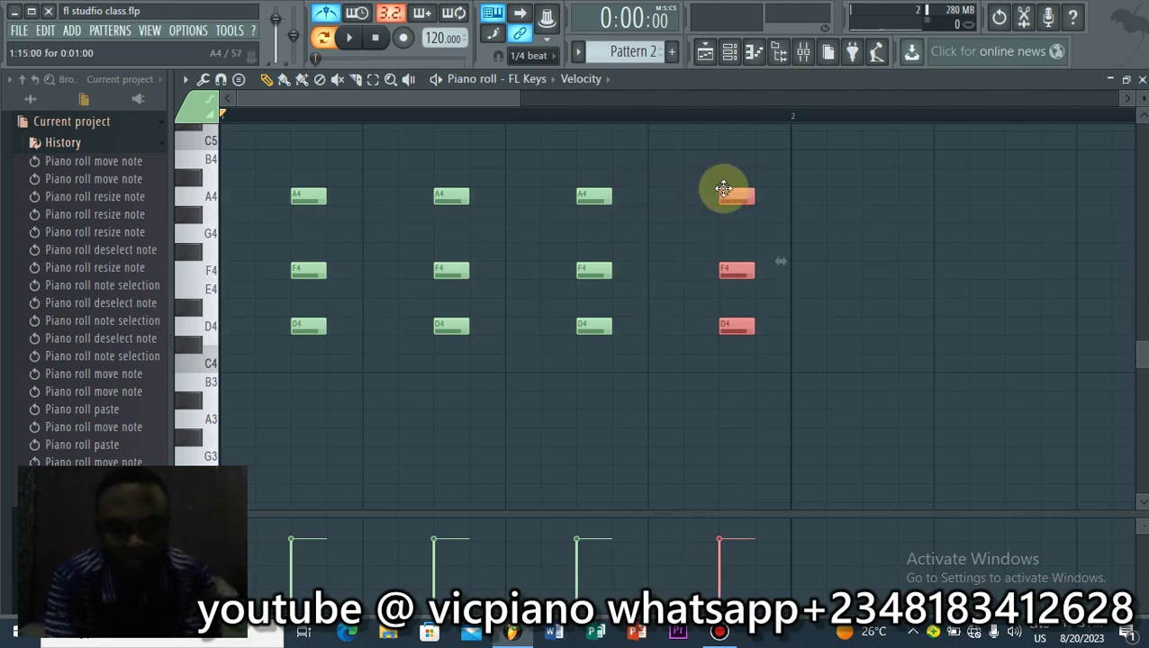
Step: Undo all the chord copies and their moves, back to the single D4, F4 and A4 chord at step 3
key(ctrl+alt+z)
key(ctrl+alt+z)
key(ctrl+alt+z)
key(ctrl+alt+z)
key(ctrl+alt+z)
key(ctrl+alt+z)
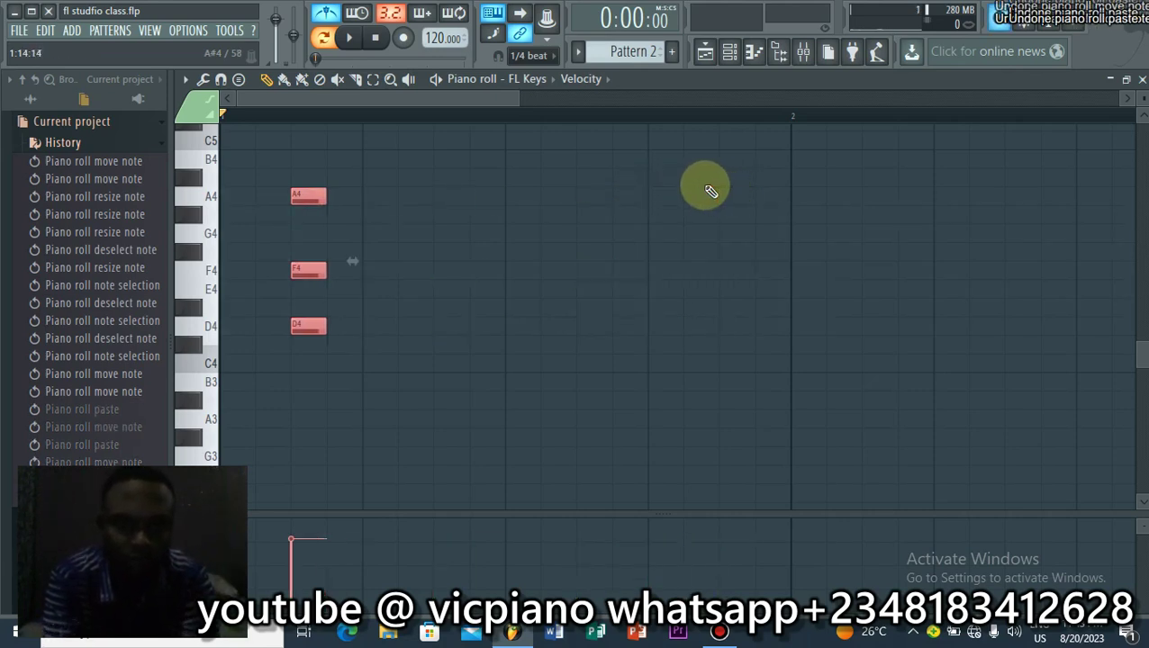
Step: Duplicate the D4, F4 and A4 chord to steps 7, 11 and 15 of bar 1, and play the pattern
key(ctrl+b)
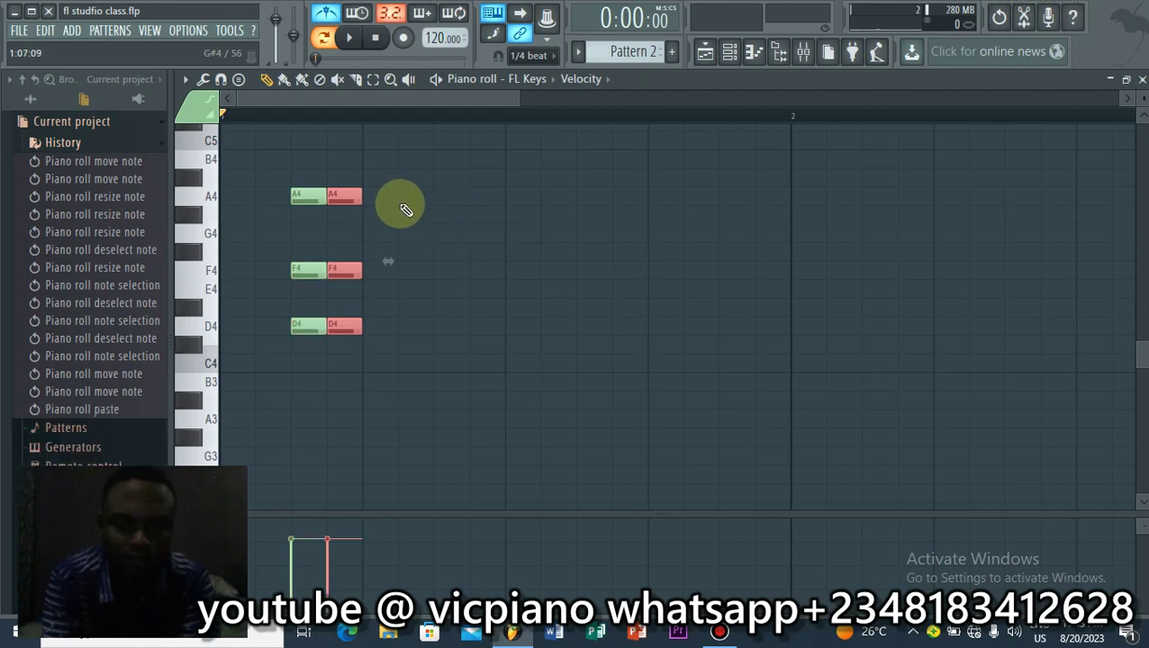
drag(336, 196, 443, 194)
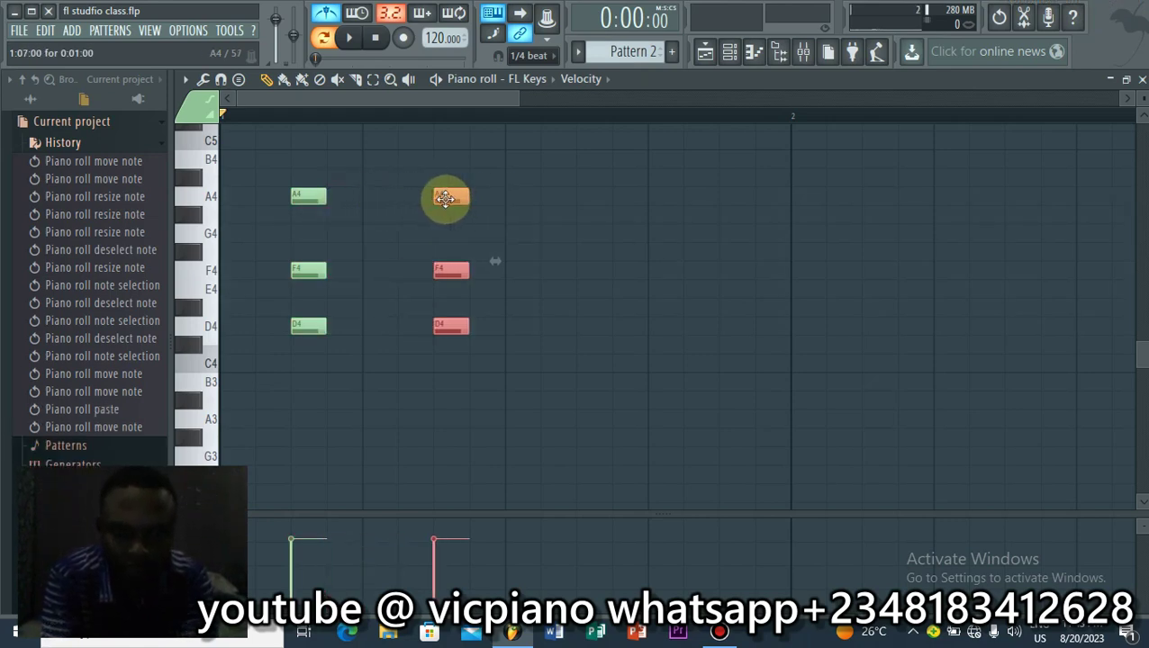
key(ctrl+b)
drag(477, 197, 585, 185)
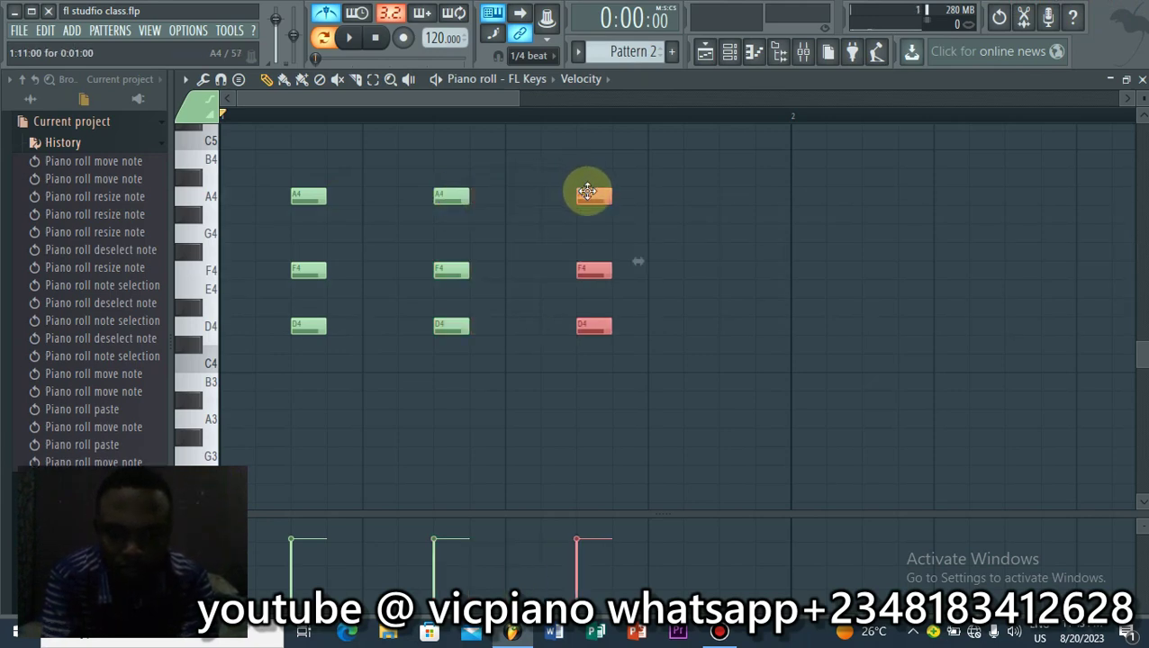
key(ctrl+b)
drag(655, 191, 734, 179)
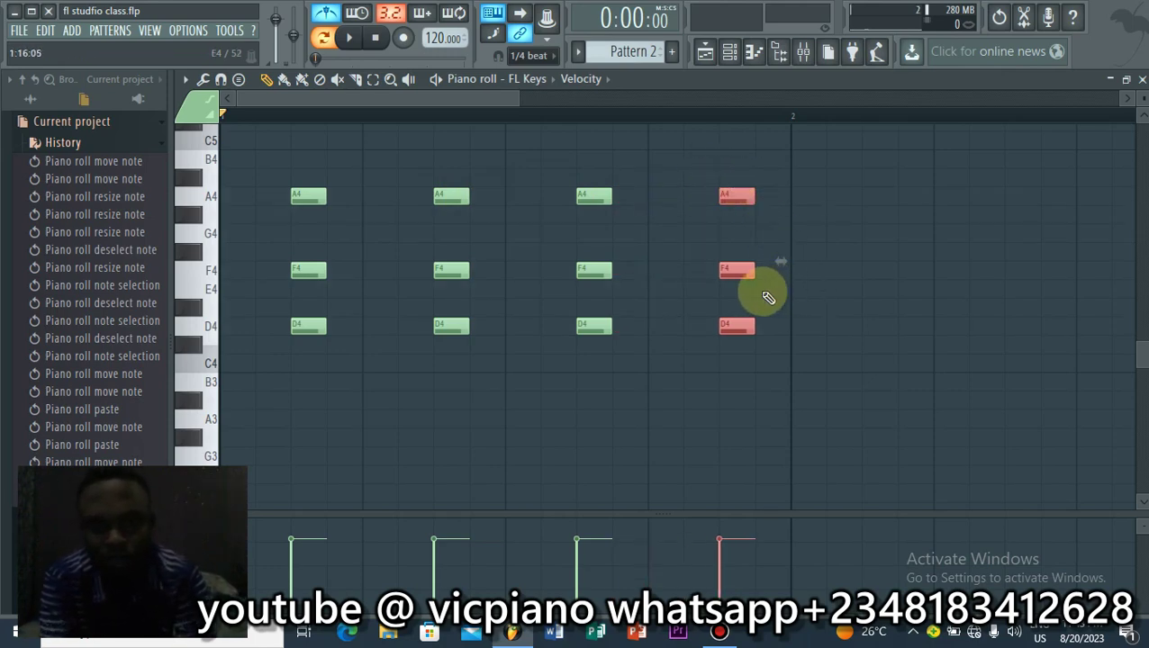
key(space)
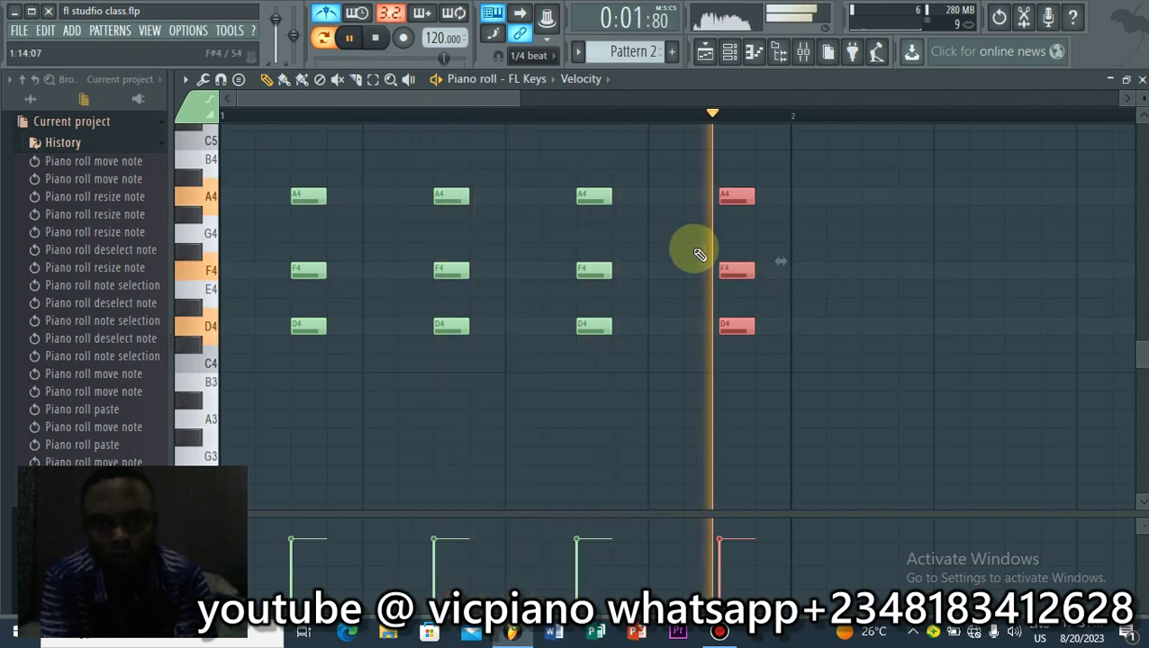
Step: Stop playback, show the channel rack, and close the piano roll and the playlist
click(711, 51)
key(space)
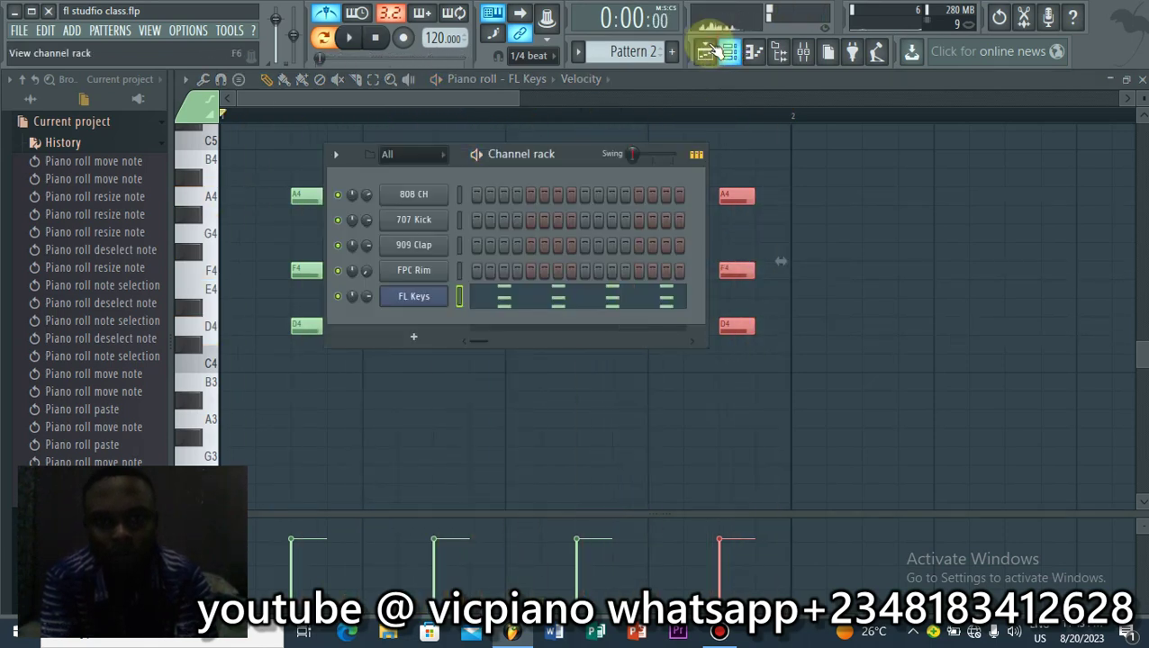
click(783, 115)
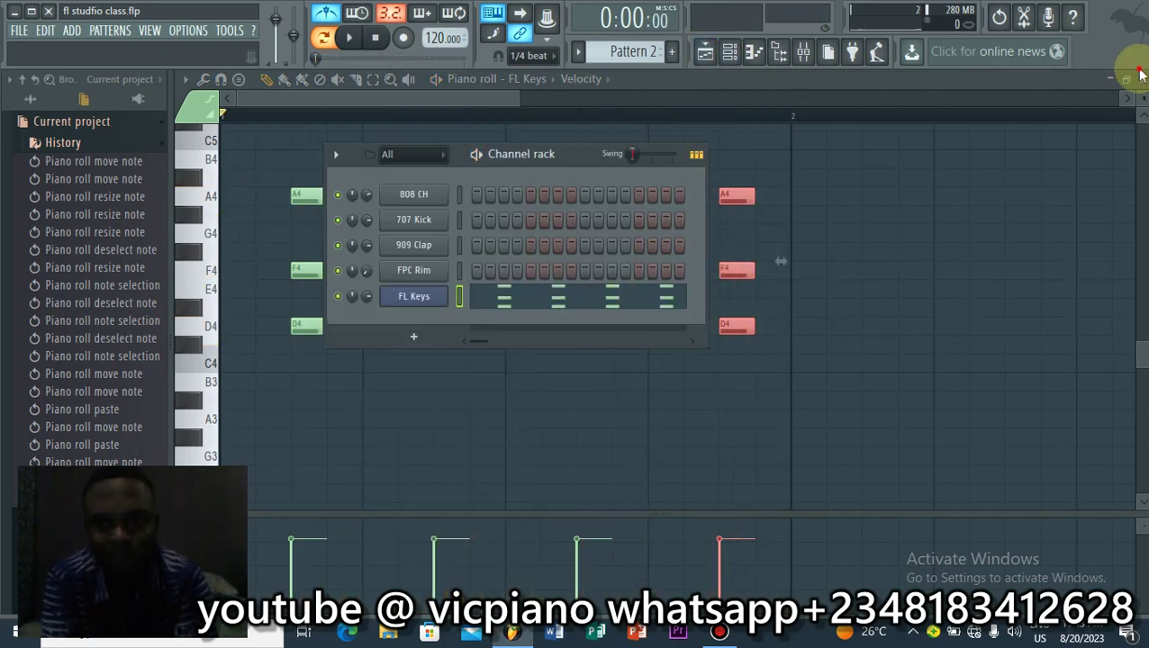
click(1141, 79)
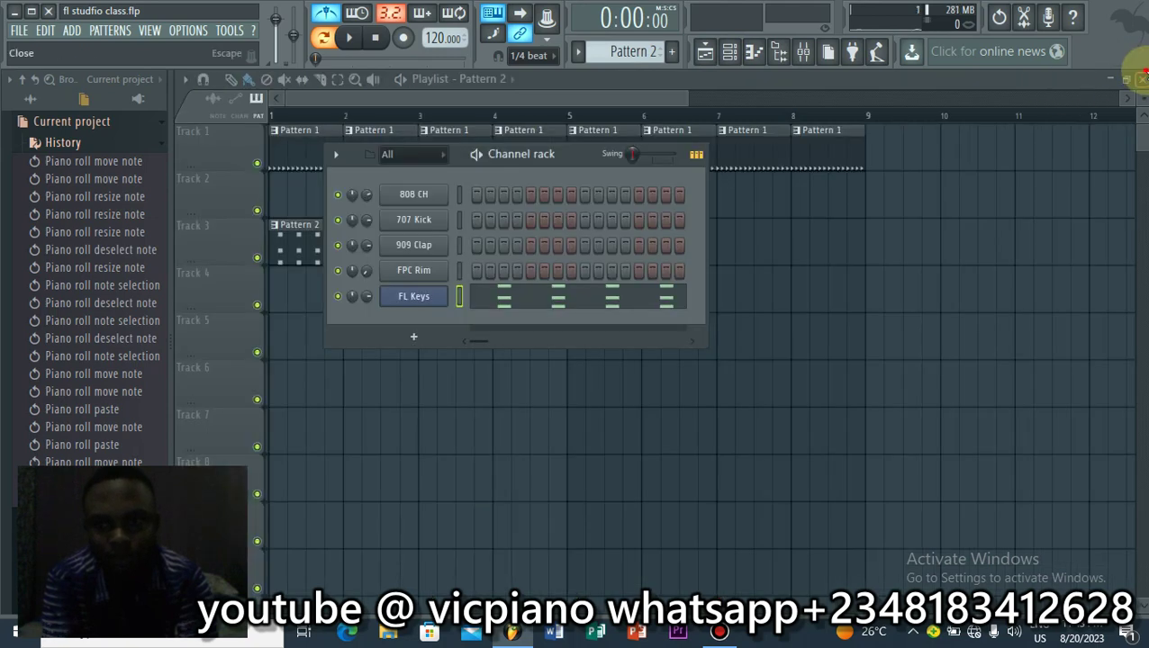
click(1141, 78)
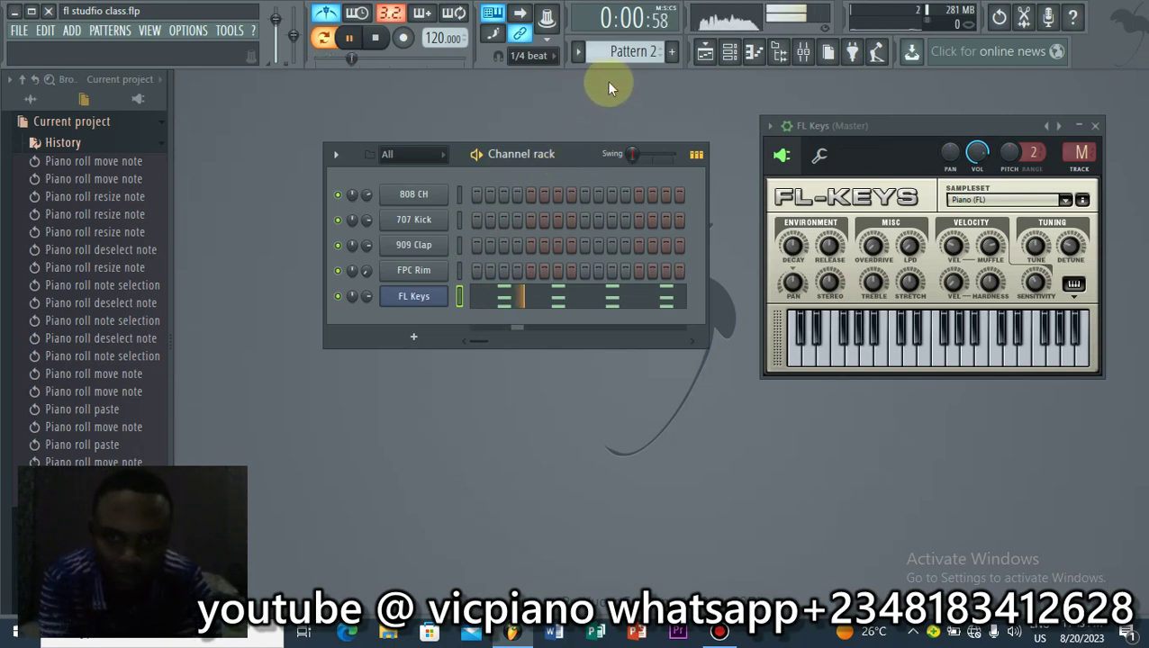
Step: Stop the Pattern 2 playback, look at the steps of Pattern 1 and return to Pattern 2
key(space)
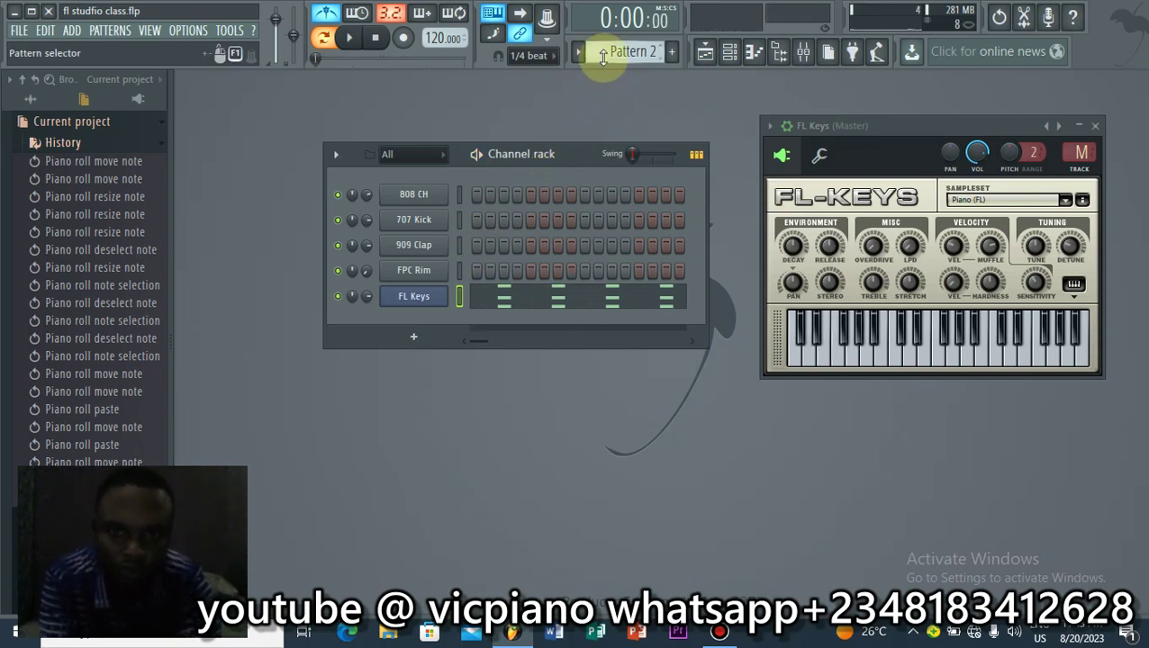
scroll(603, 56, up, 1)
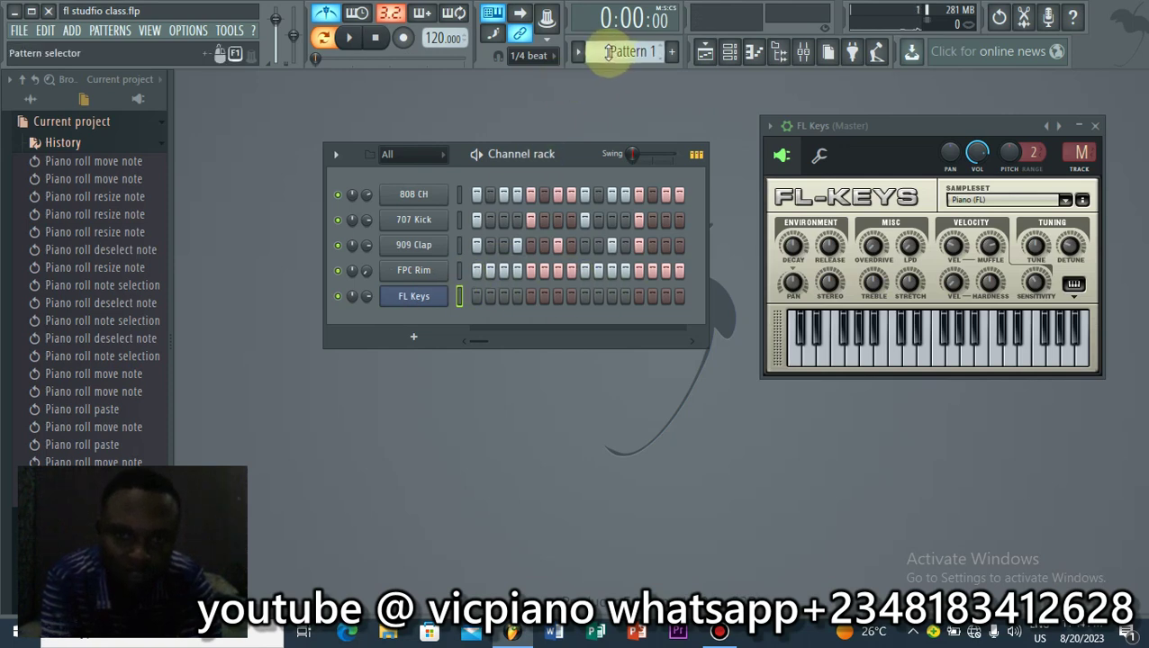
scroll(607, 56, down, 1)
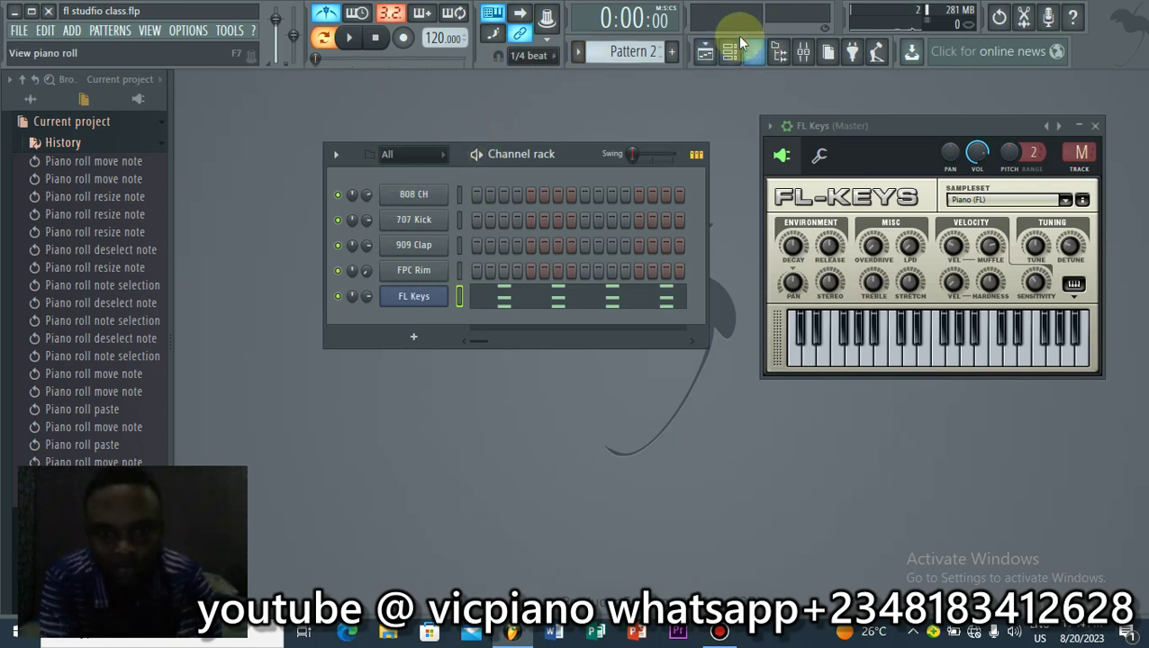
Step: Show the playlist, set its snap to Bar and move the Pattern 2 clip from Track 3 to the start of Track 2
click(707, 51)
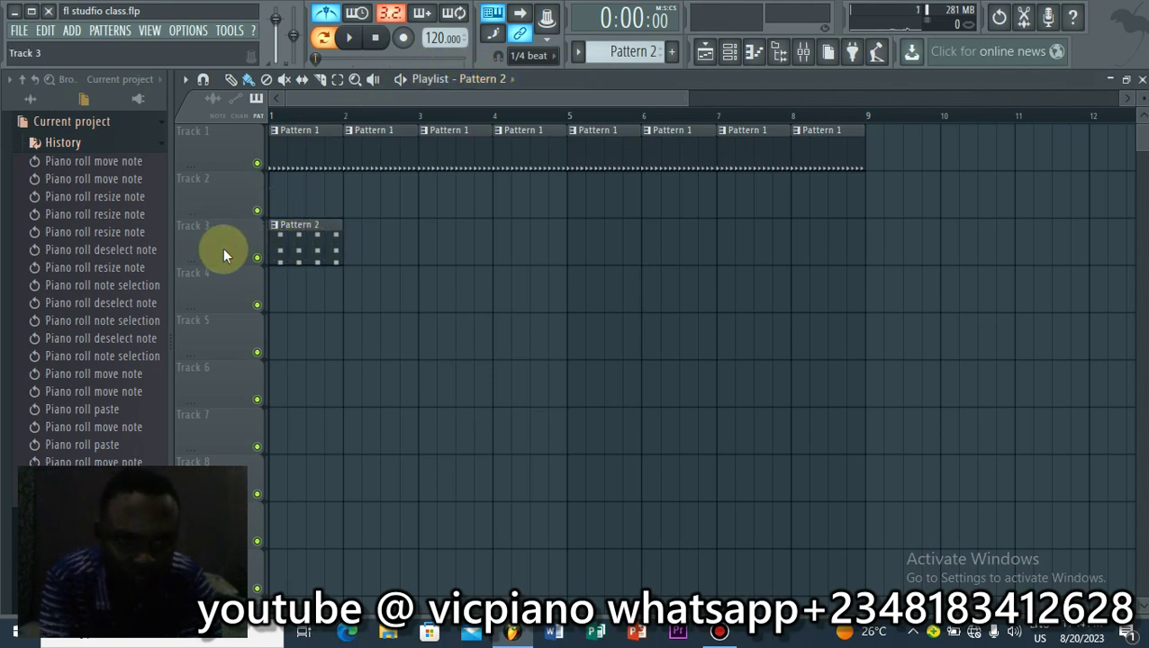
click(530, 56)
click(521, 288)
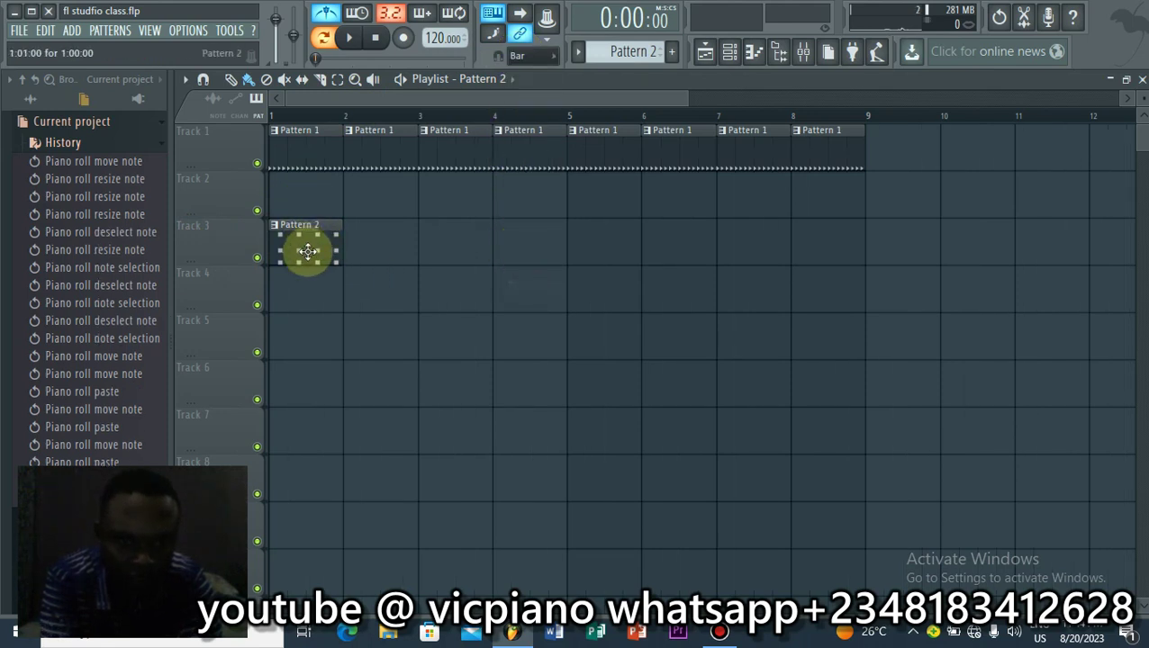
drag(302, 249, 312, 176)
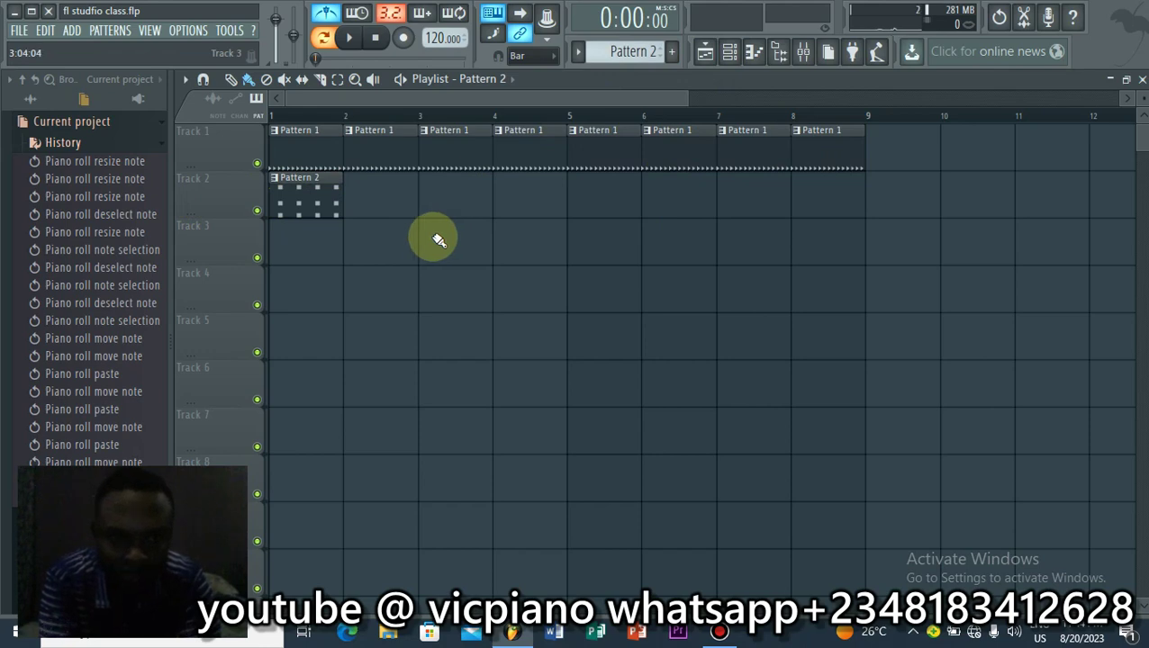
Step: Switch playback from pattern to song mode and play the start of the arrangement with both patterns several times
key(space)
key(space)
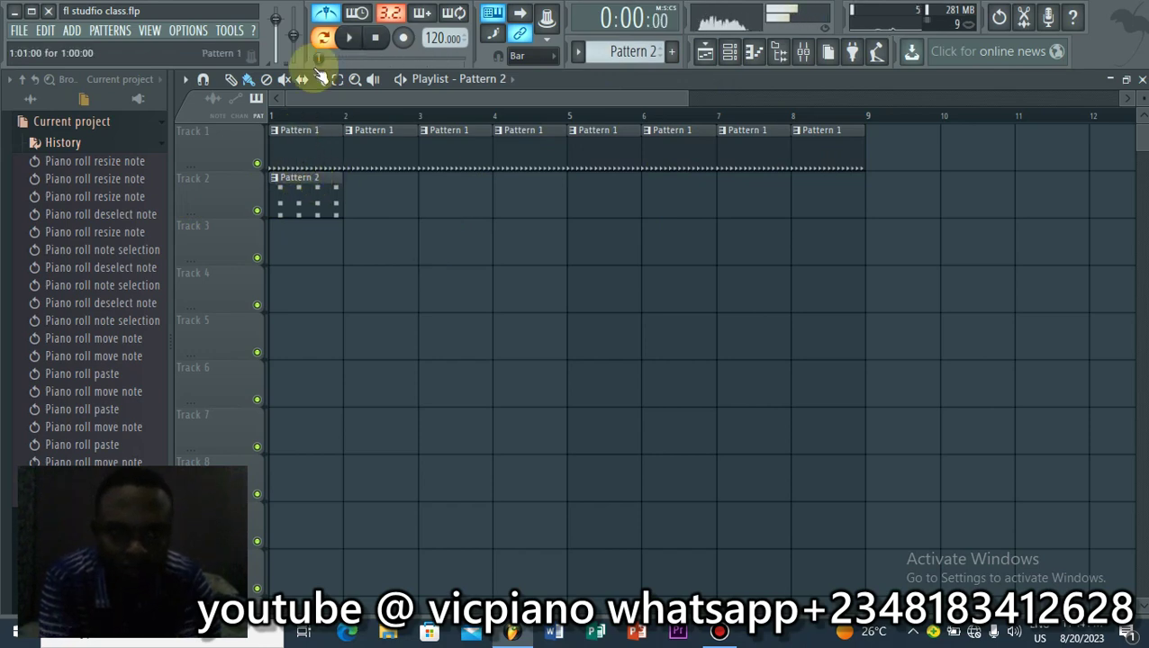
click(731, 51)
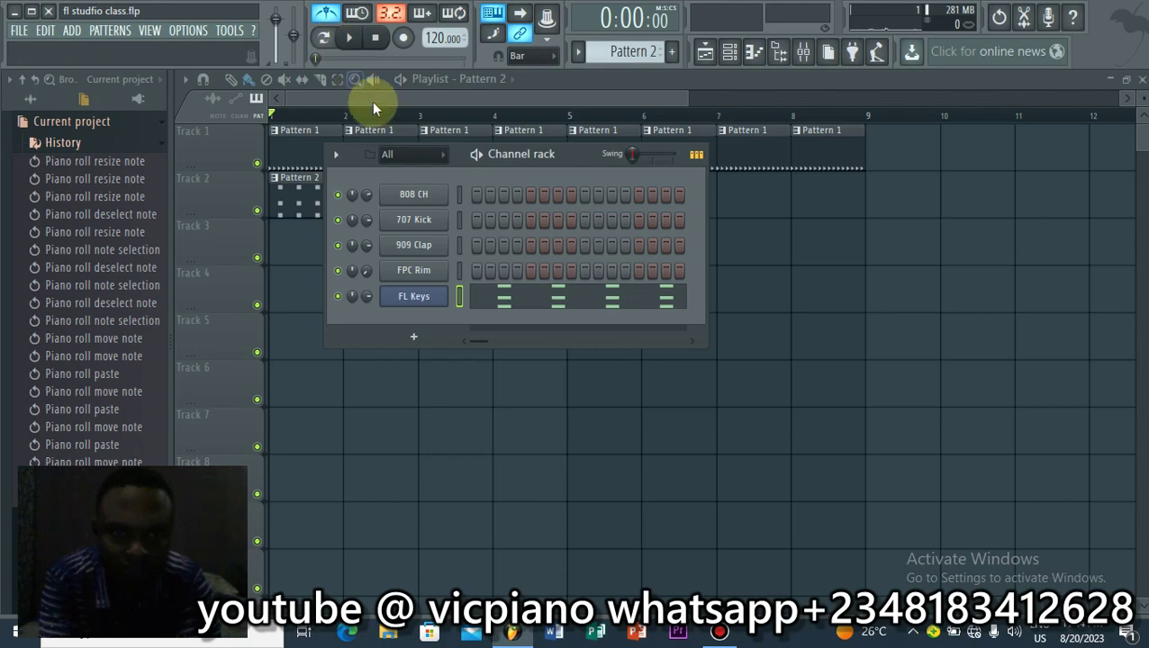
click(456, 99)
key(space)
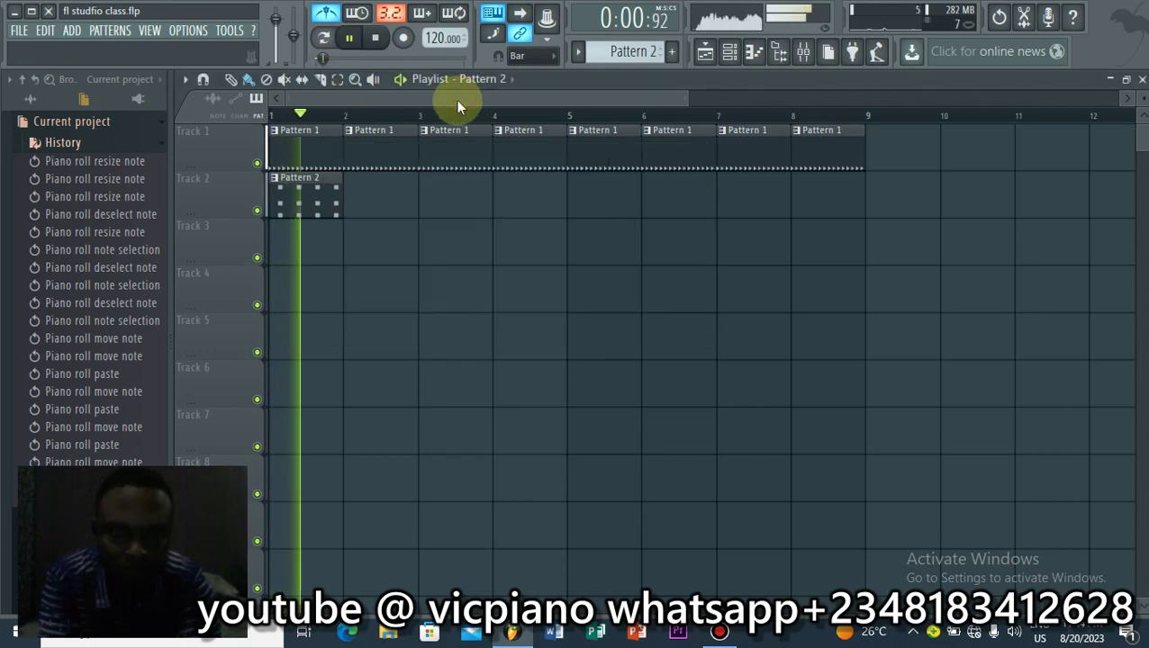
key(space)
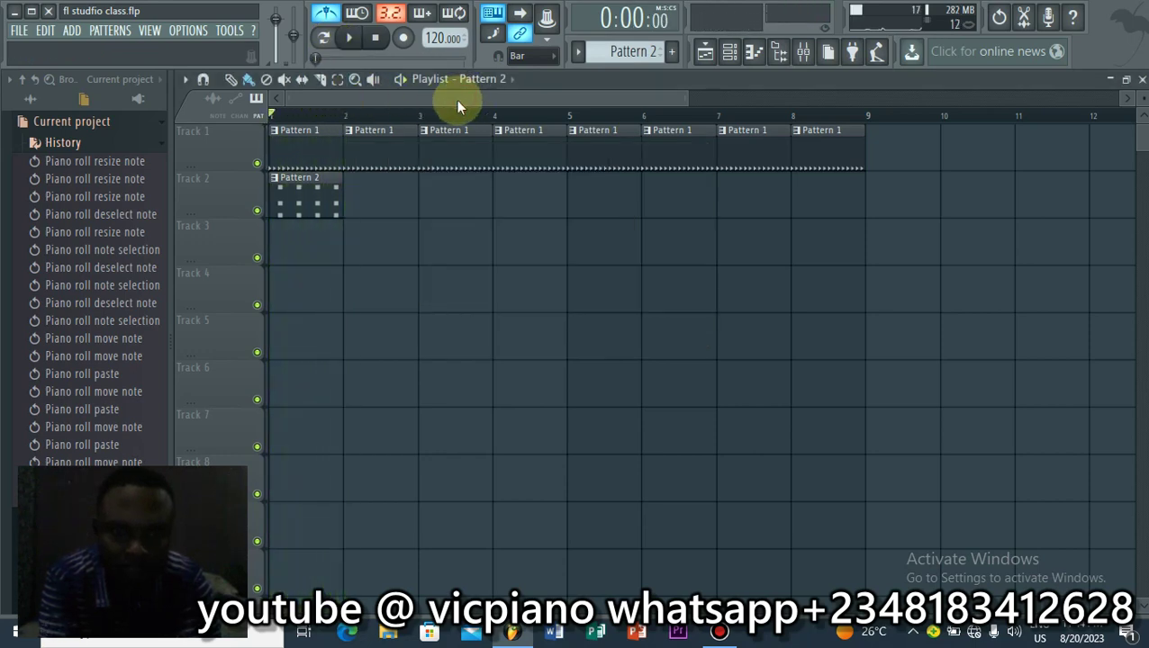
key(space)
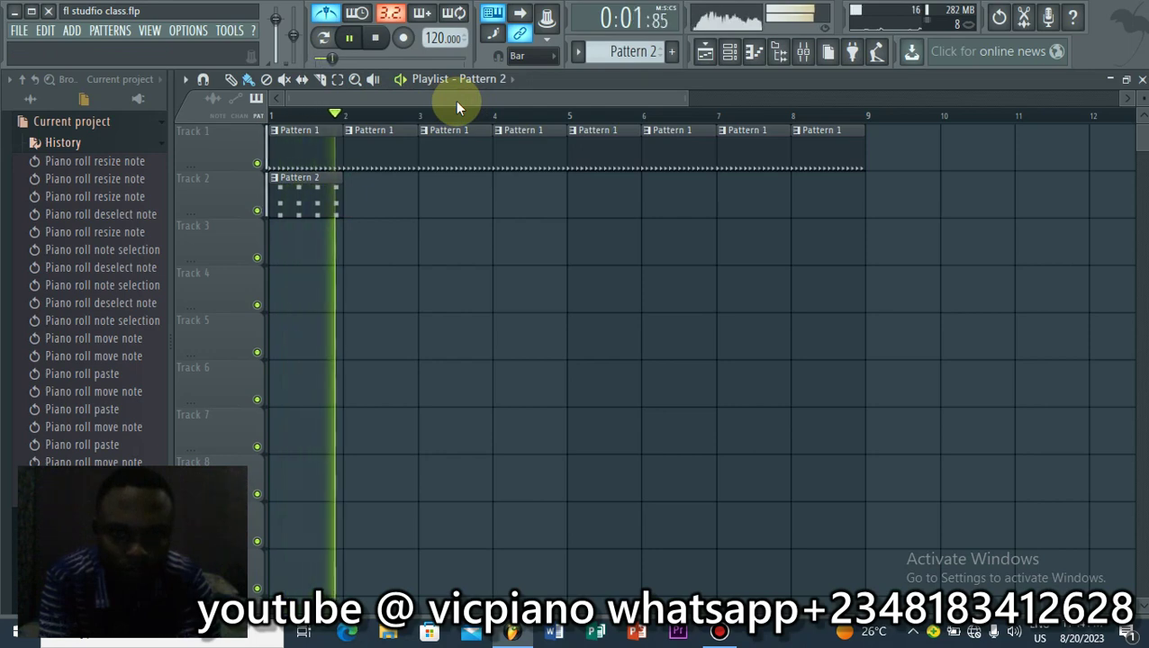
key(space)
key(space)
key(space)
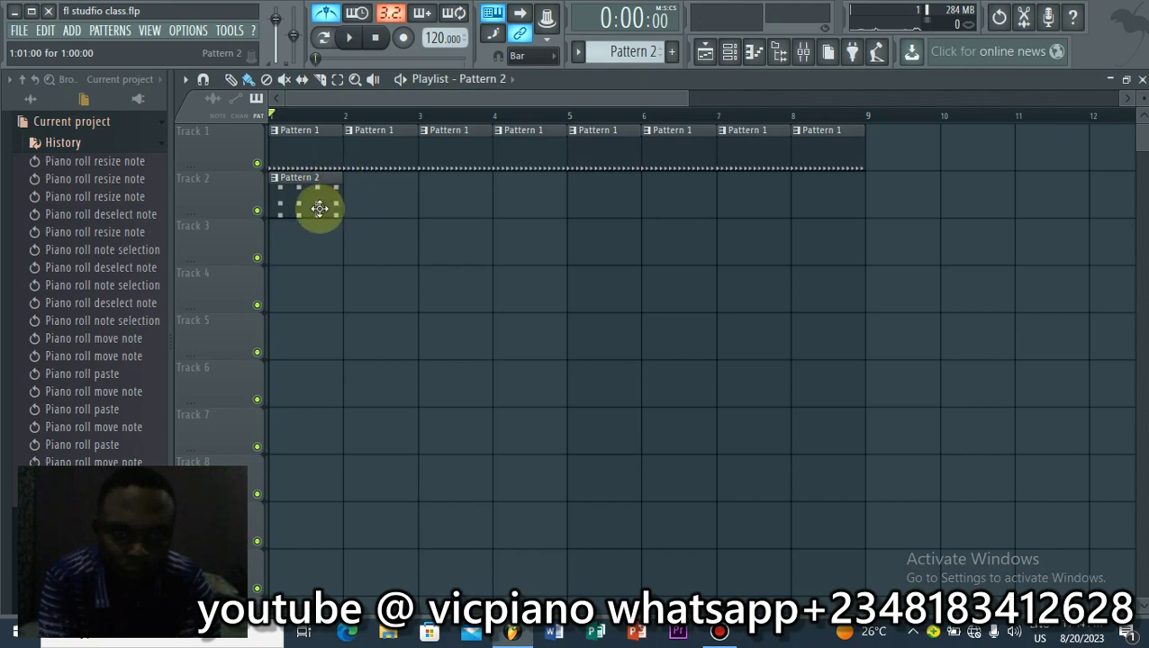
Step: Repeat the Pattern 2 clip on Track 2 from bar 2 through bar 8 and play the arrangement without the metronome
drag(319, 209, 285, 208)
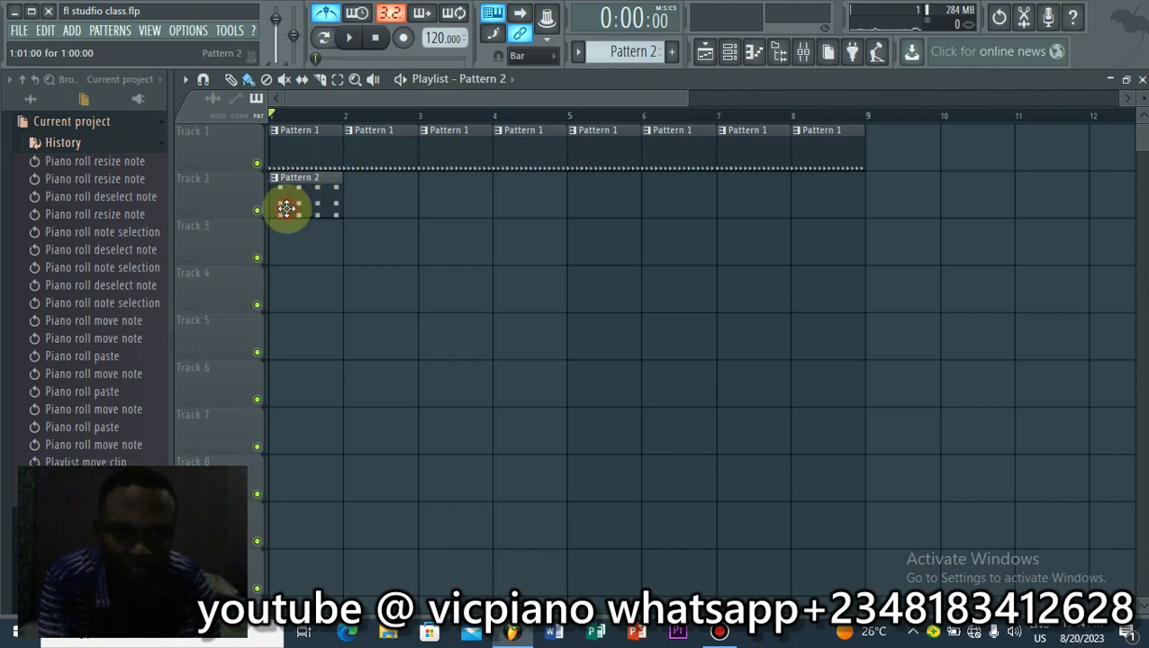
click(341, 197)
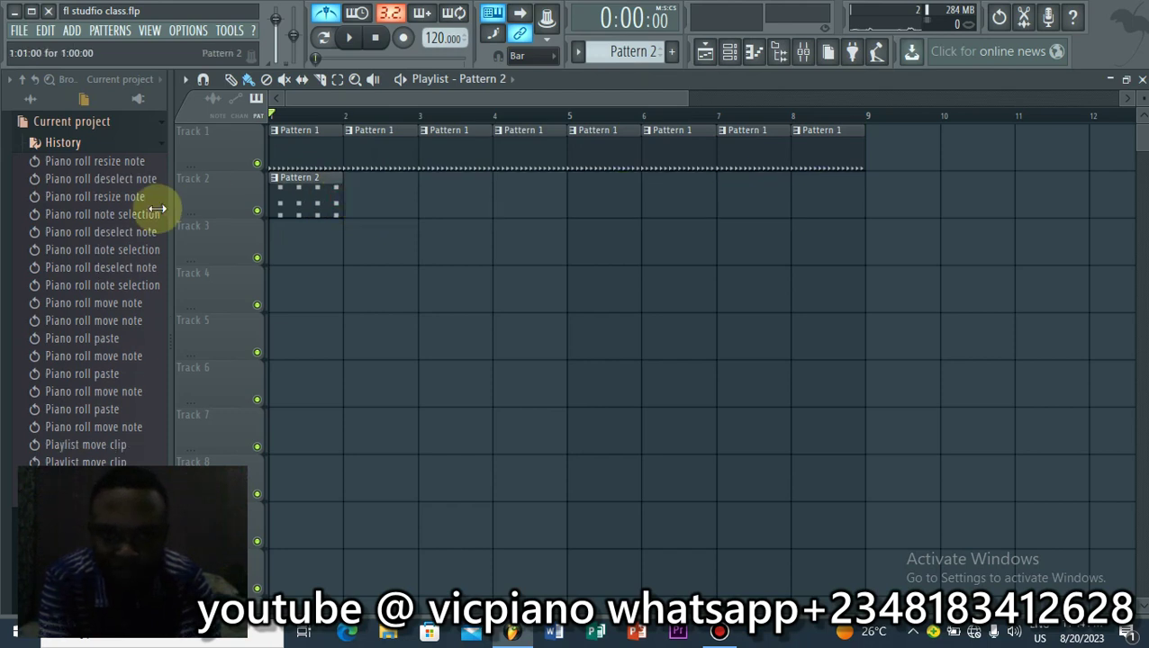
click(296, 193)
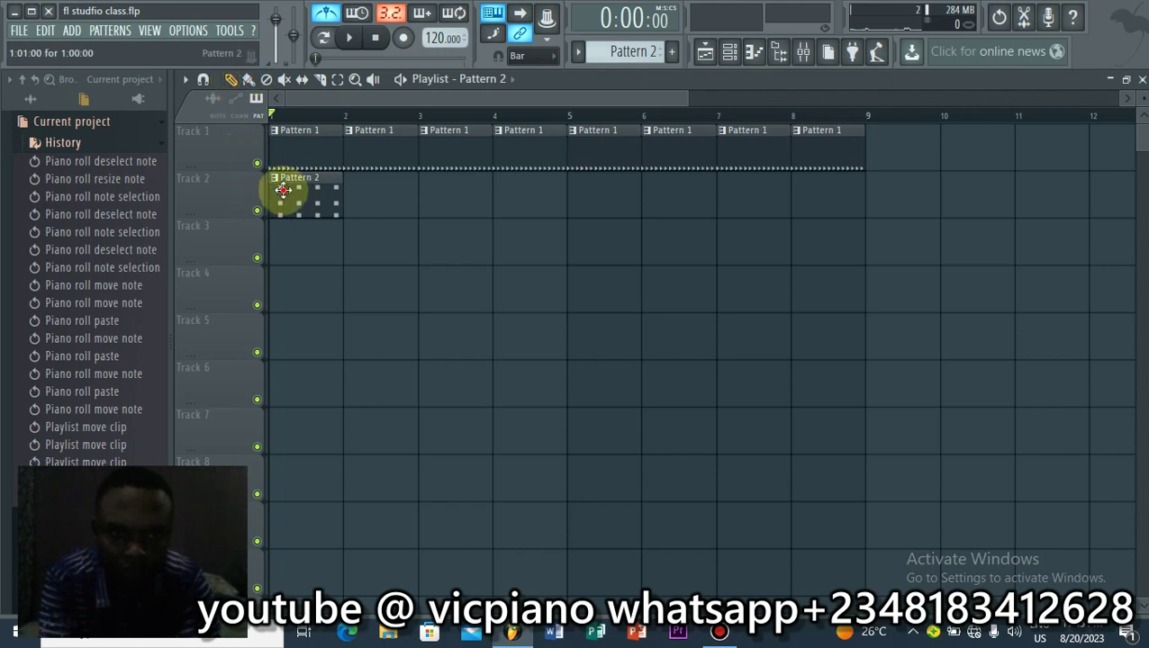
click(283, 190)
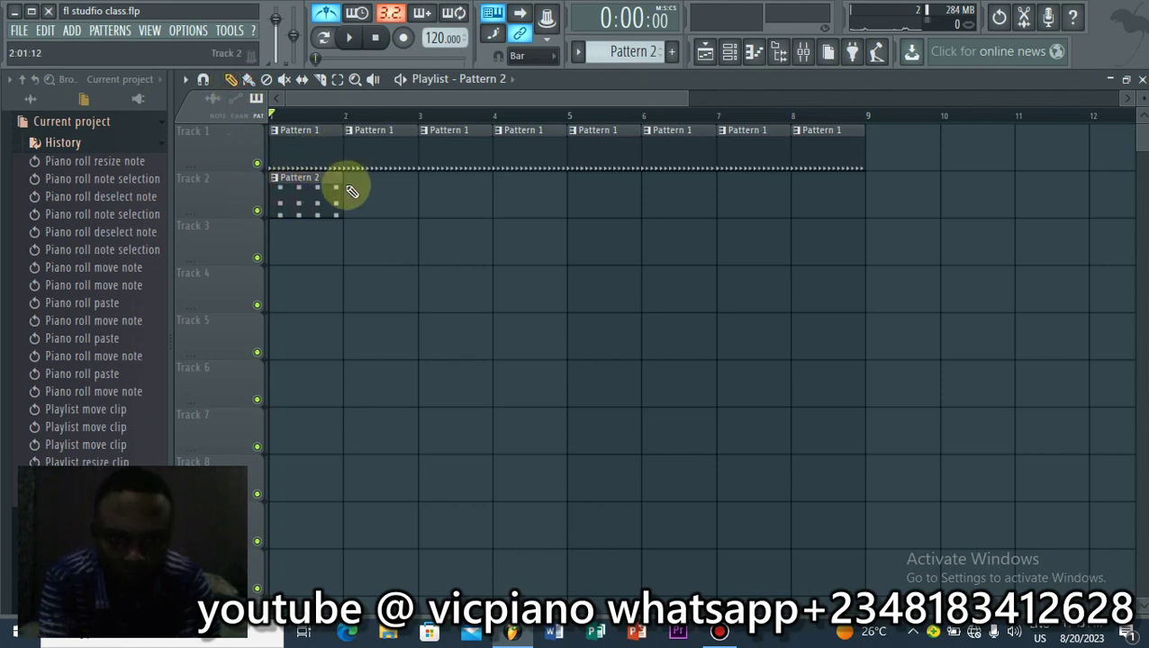
drag(351, 189, 800, 194)
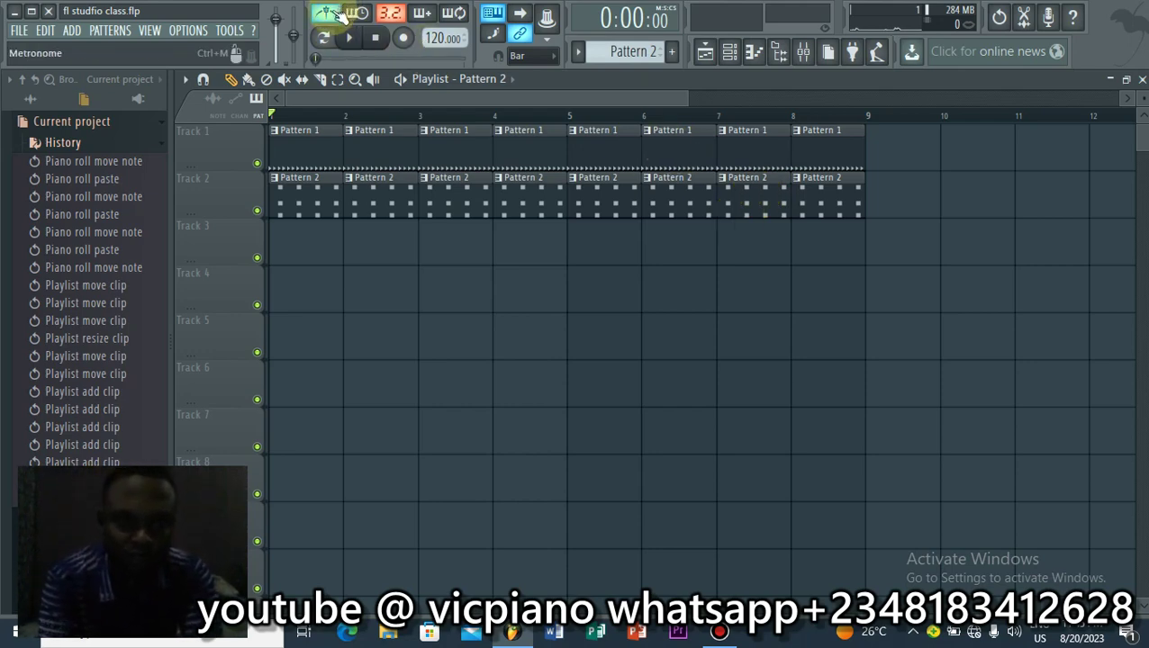
key(space)
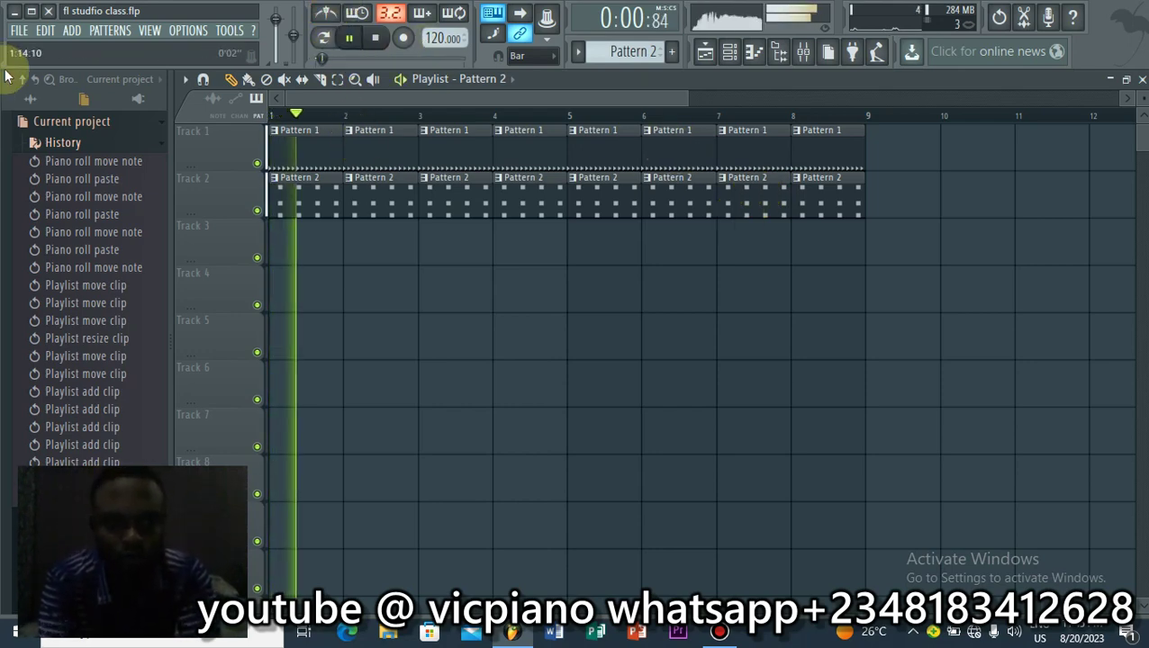
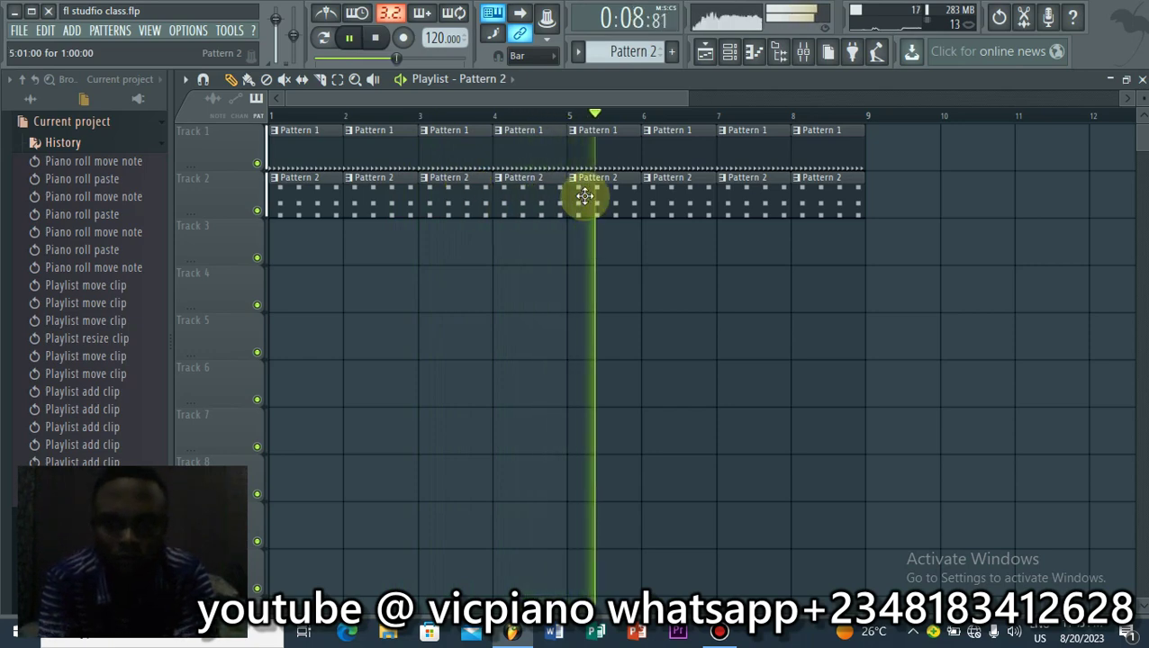
key(space)
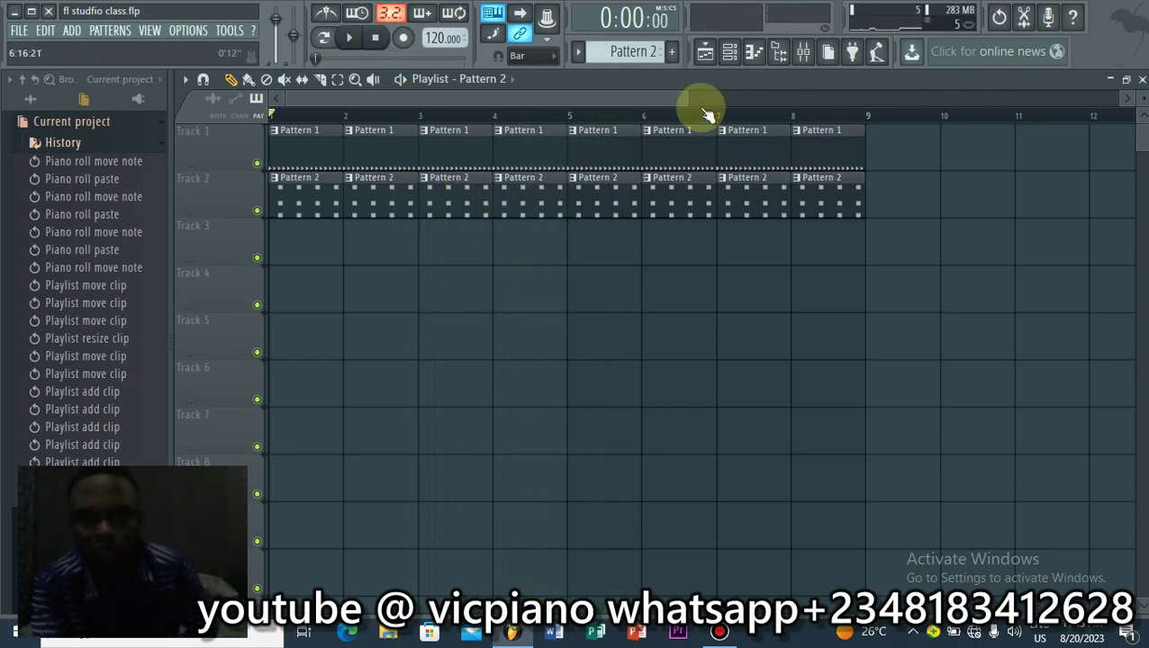
Step: Lower the FL Keys channel's volume in the channel rack and open its plugin window
click(729, 52)
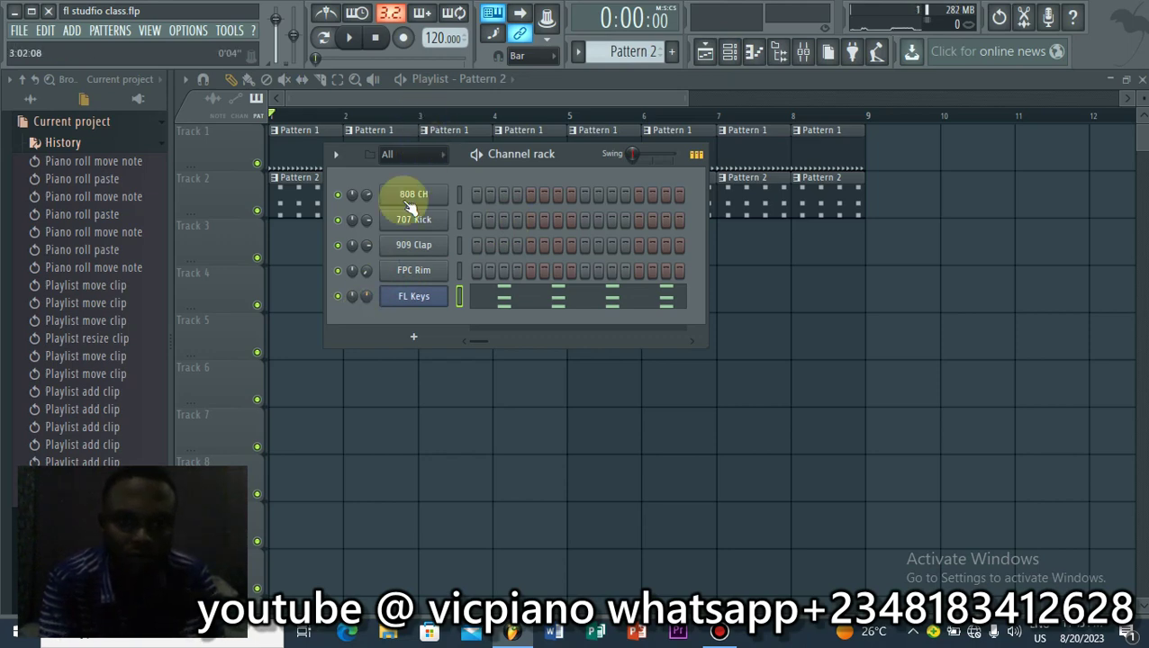
click(394, 297)
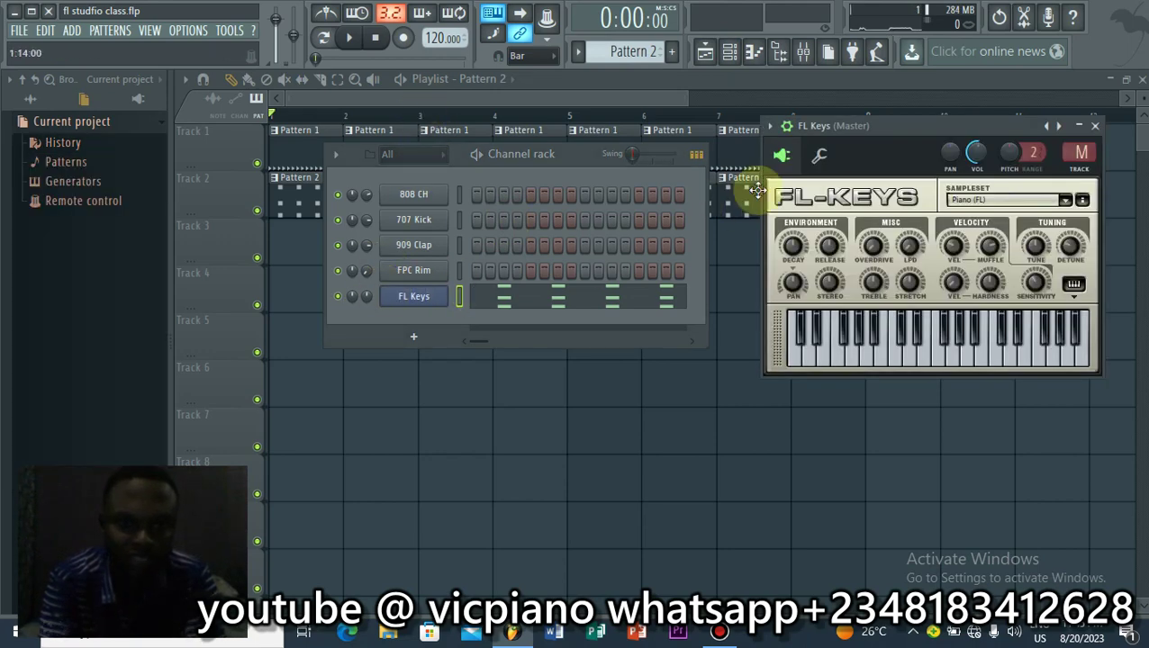
drag(818, 126, 808, 128)
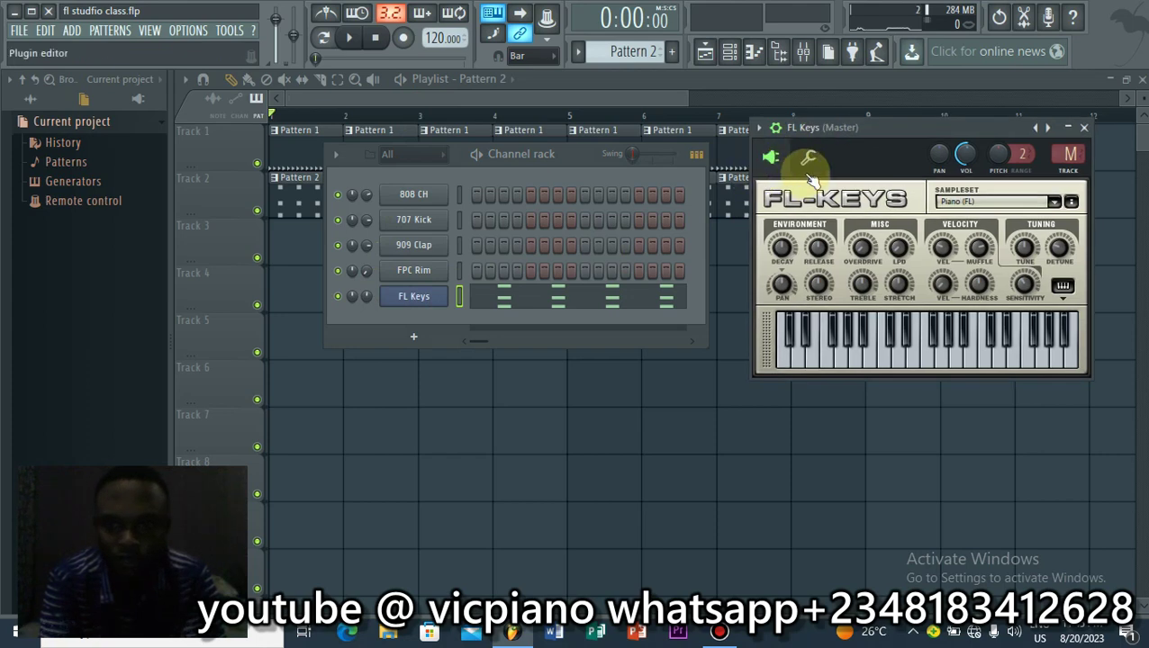
Step: Look at the 909 Clap sampler settings, close them and reopen the FL Keys plugin window
click(415, 244)
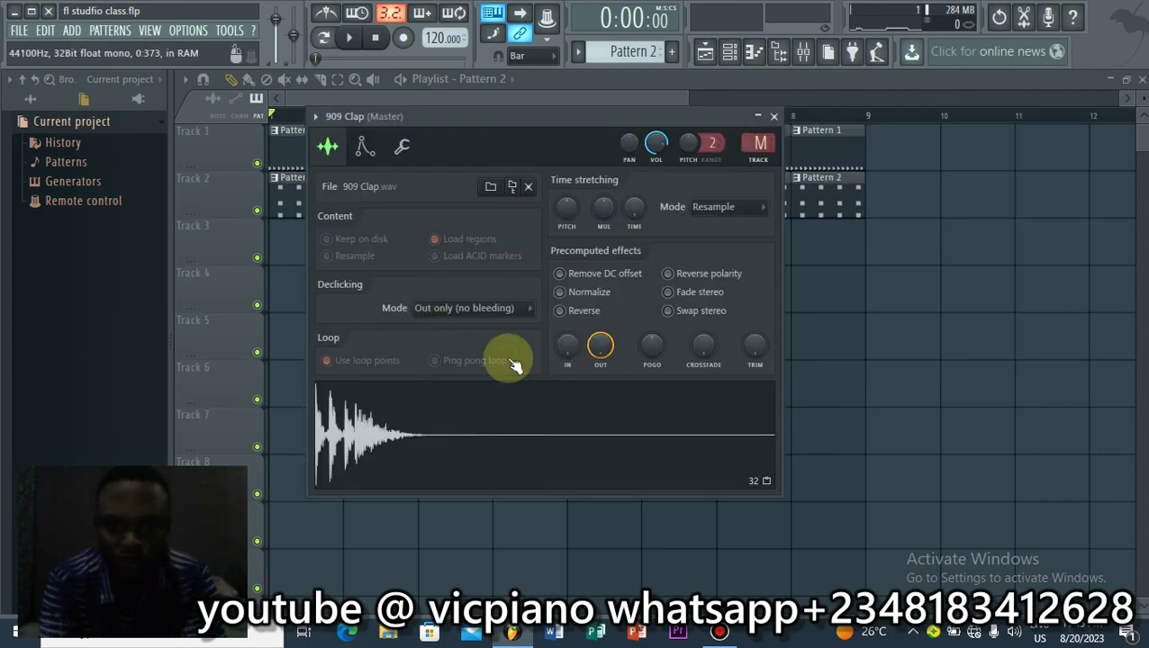
click(773, 117)
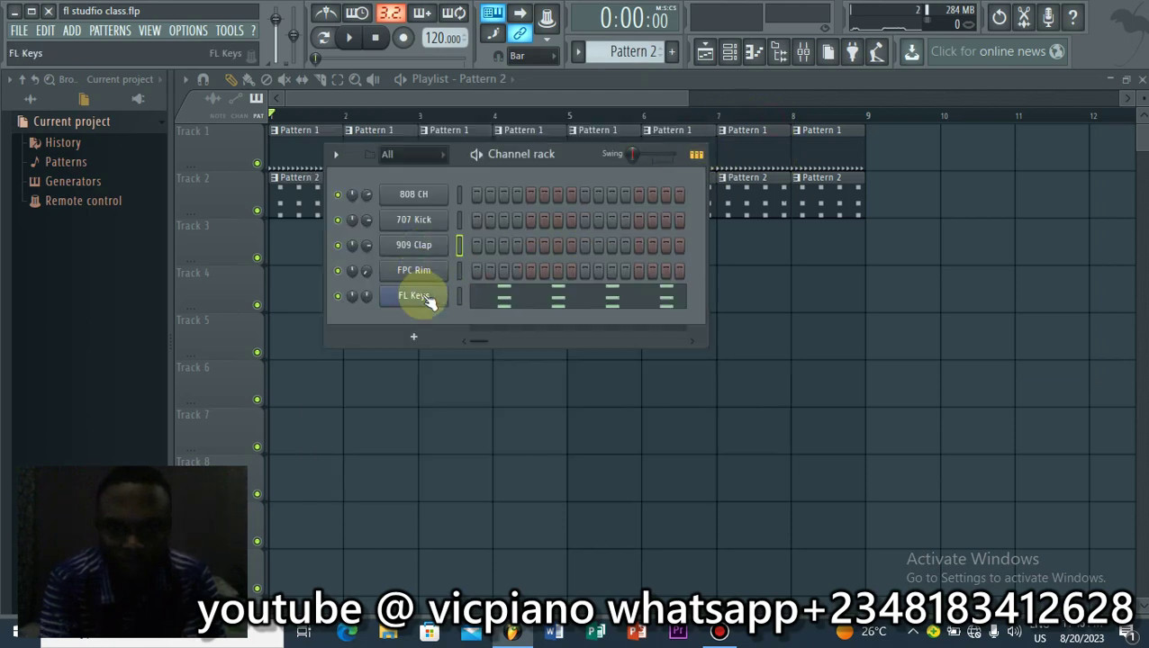
click(415, 247)
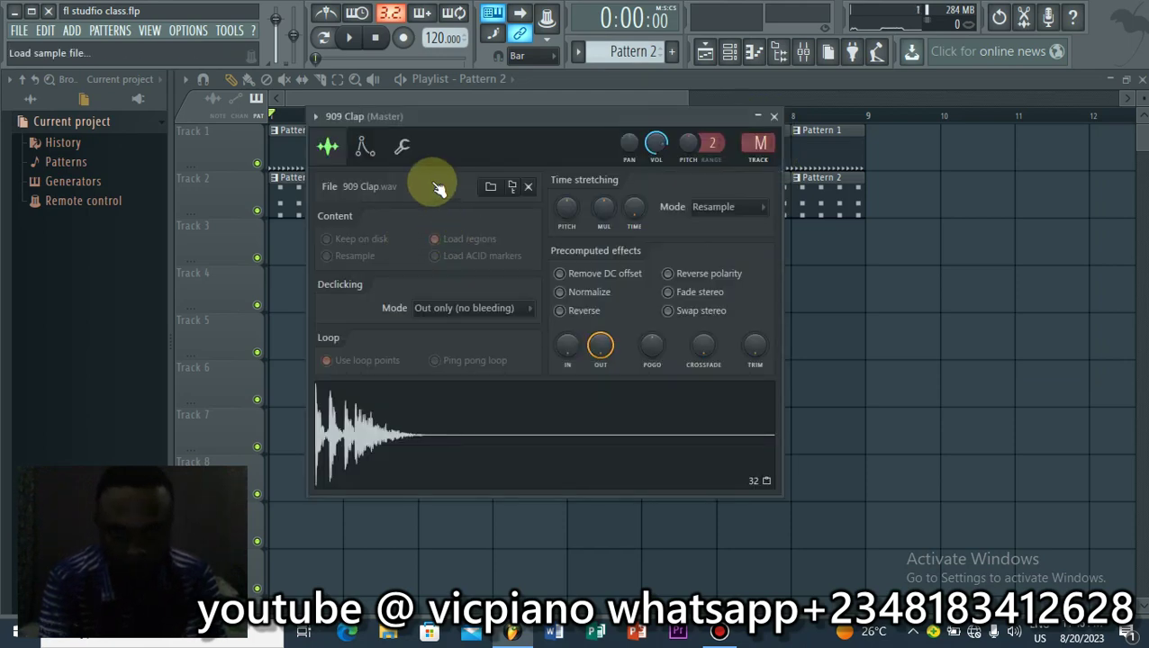
click(773, 117)
click(416, 295)
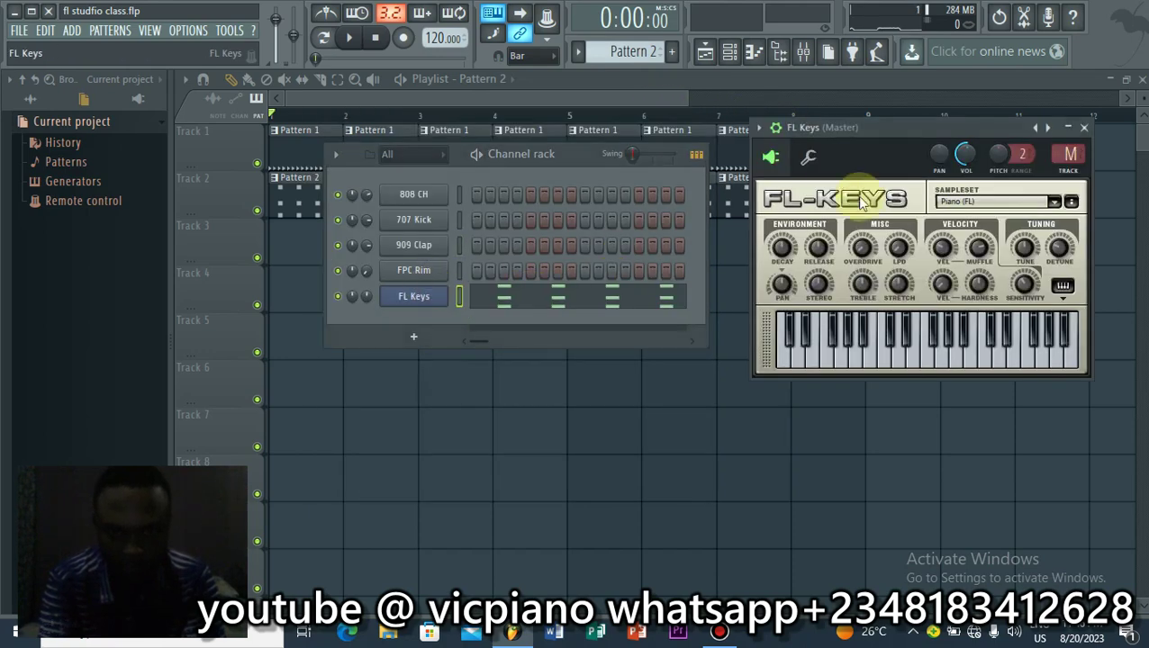
Step: Close the FL Keys window, return to the playlist and play the first bars of the arrangement
click(1084, 129)
click(517, 98)
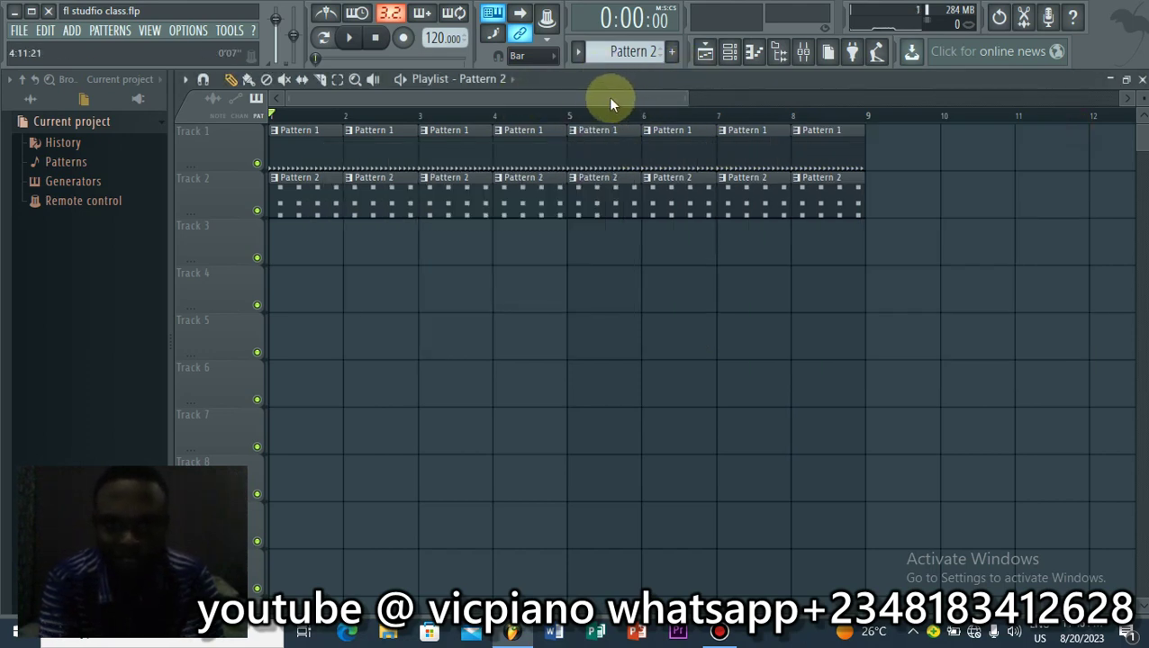
key(space)
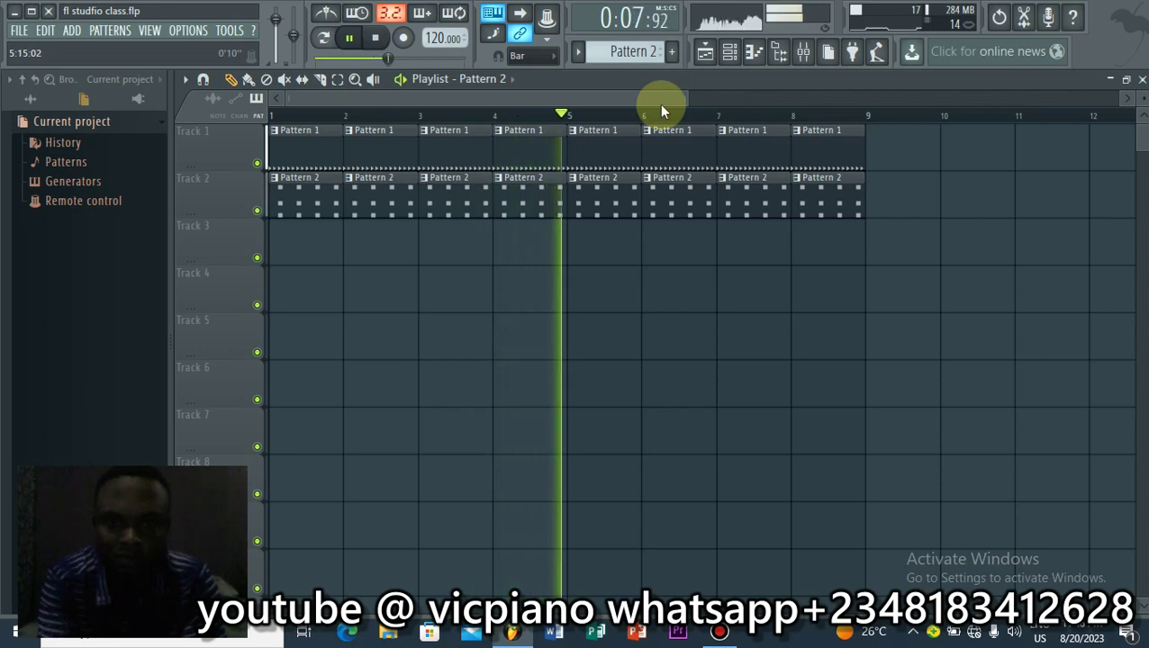
key(space)
Step: Load the ePiano preset into the FL Keys channel and play the arrangement with it
click(730, 52)
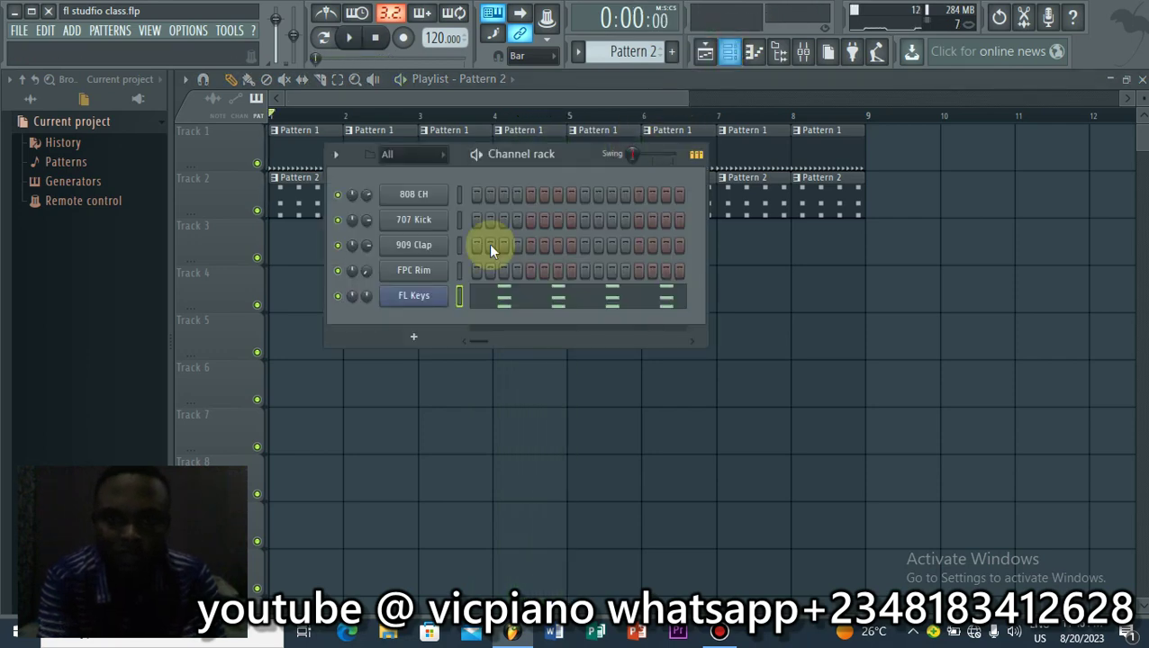
click(416, 297)
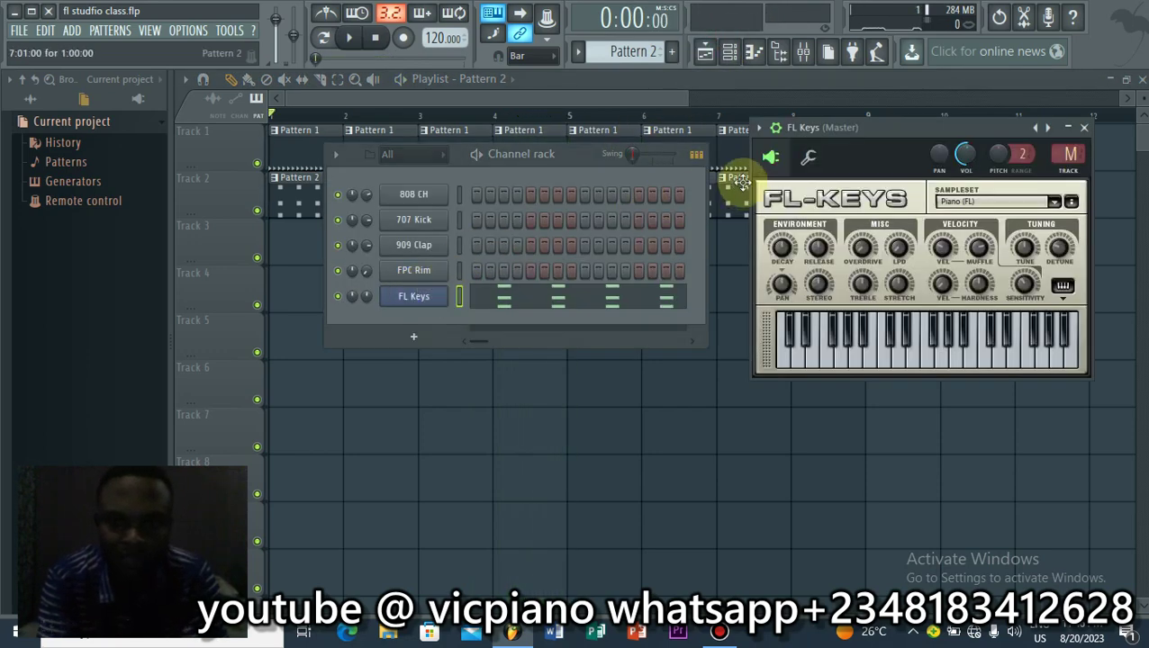
click(760, 129)
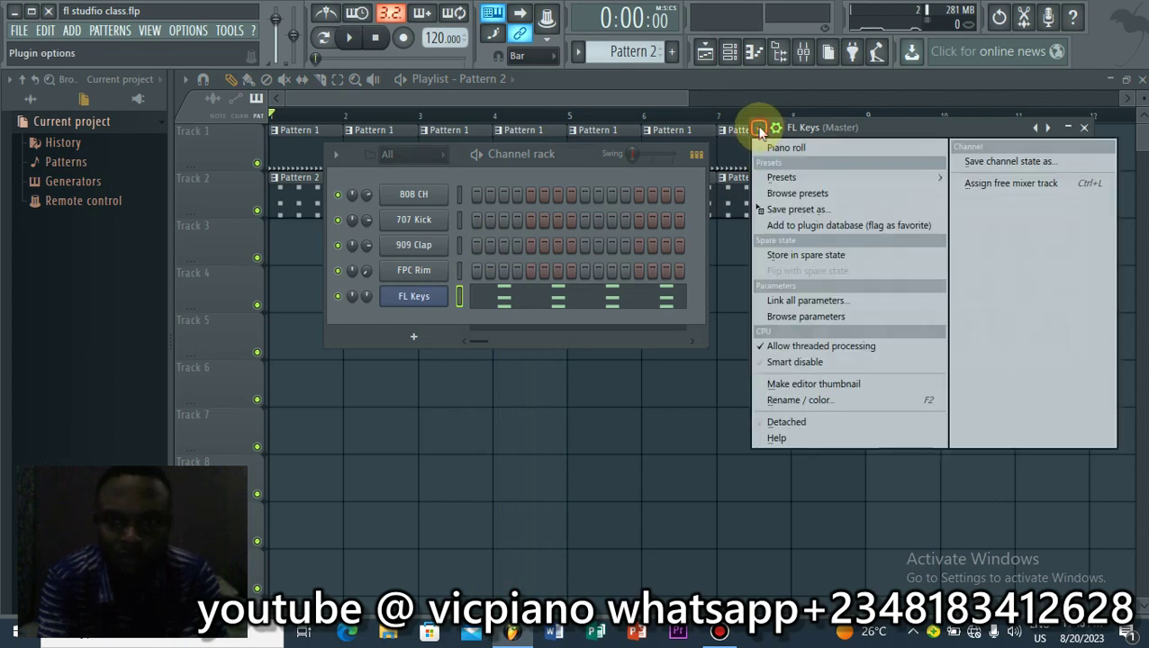
mouse_move(772, 177)
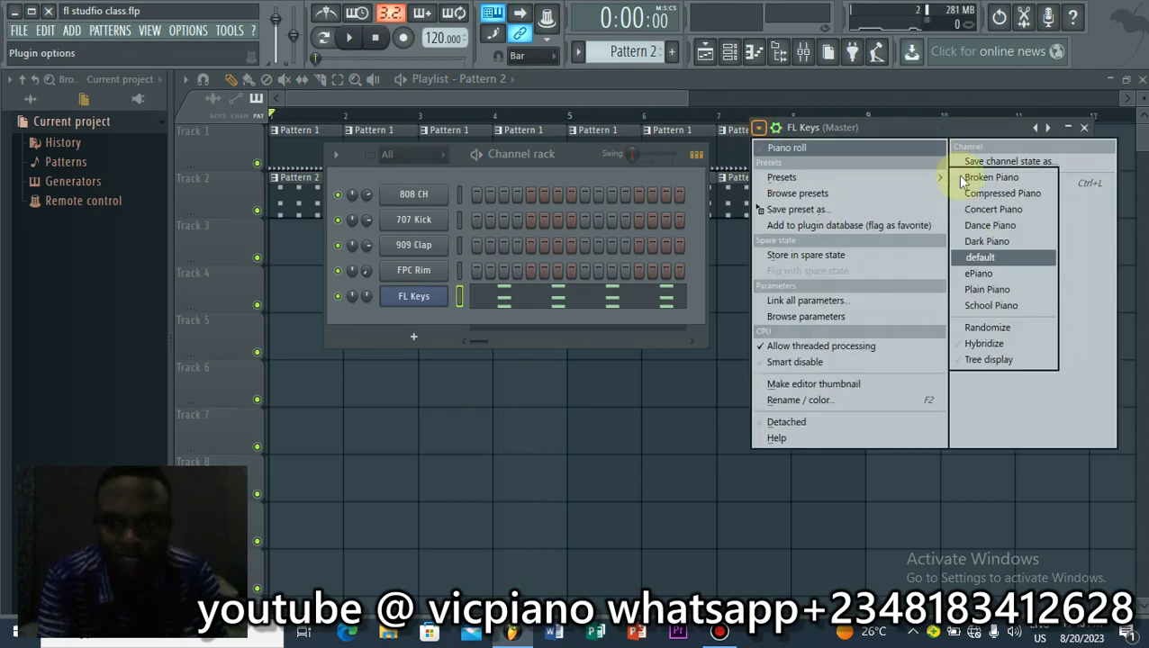
click(975, 276)
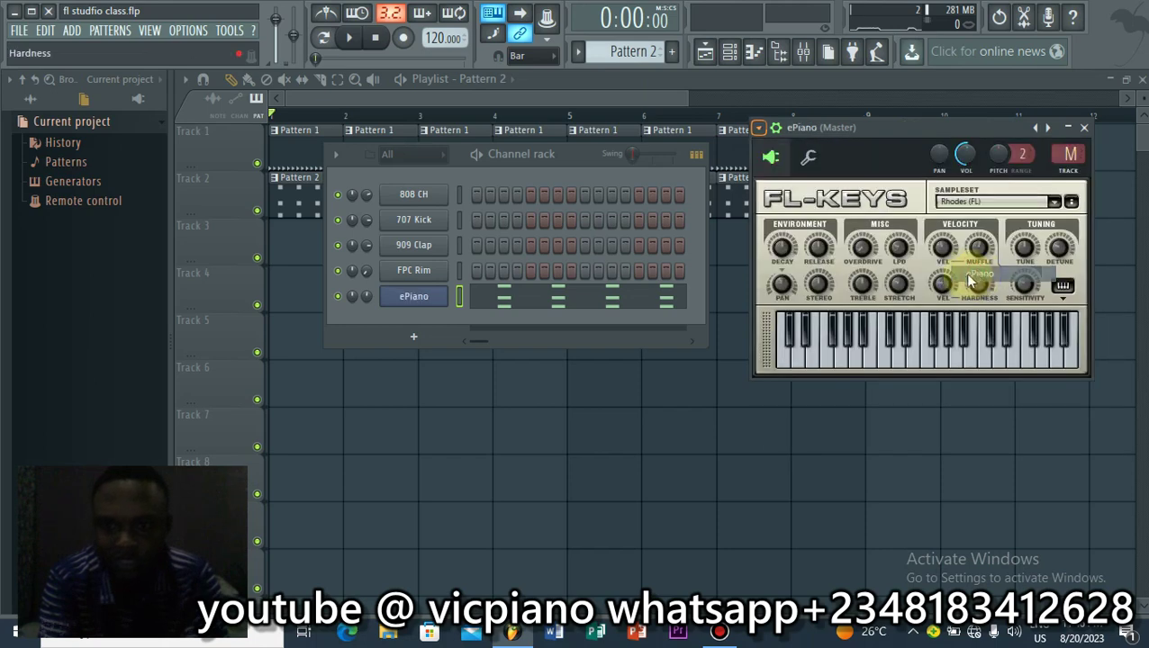
key(space)
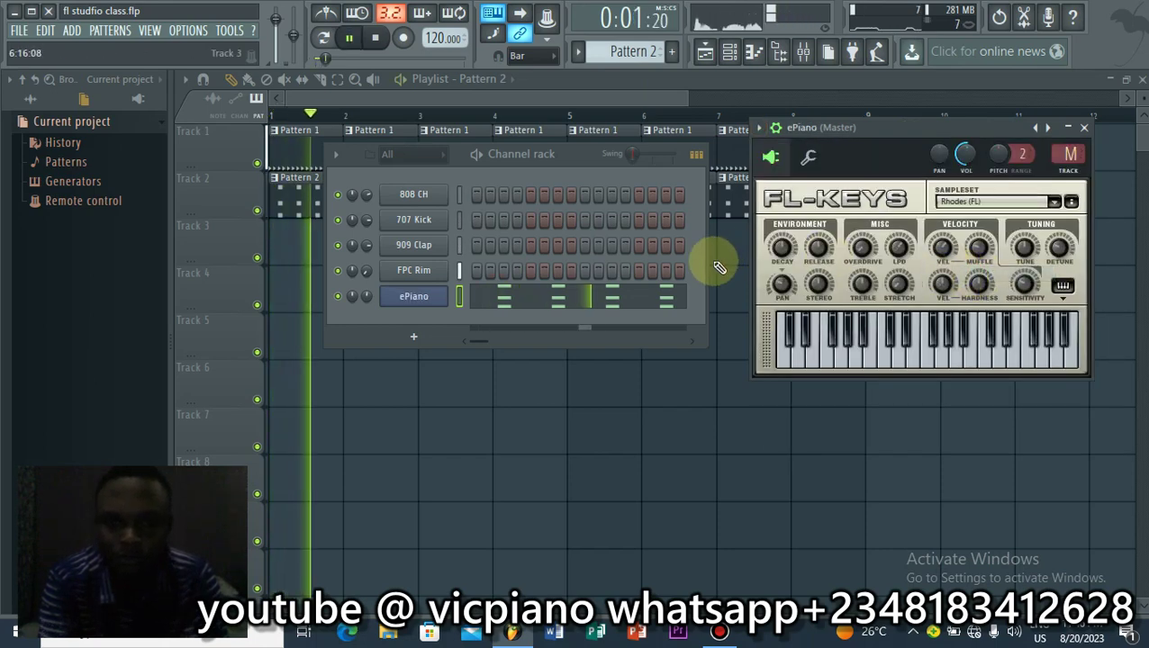
click(759, 127)
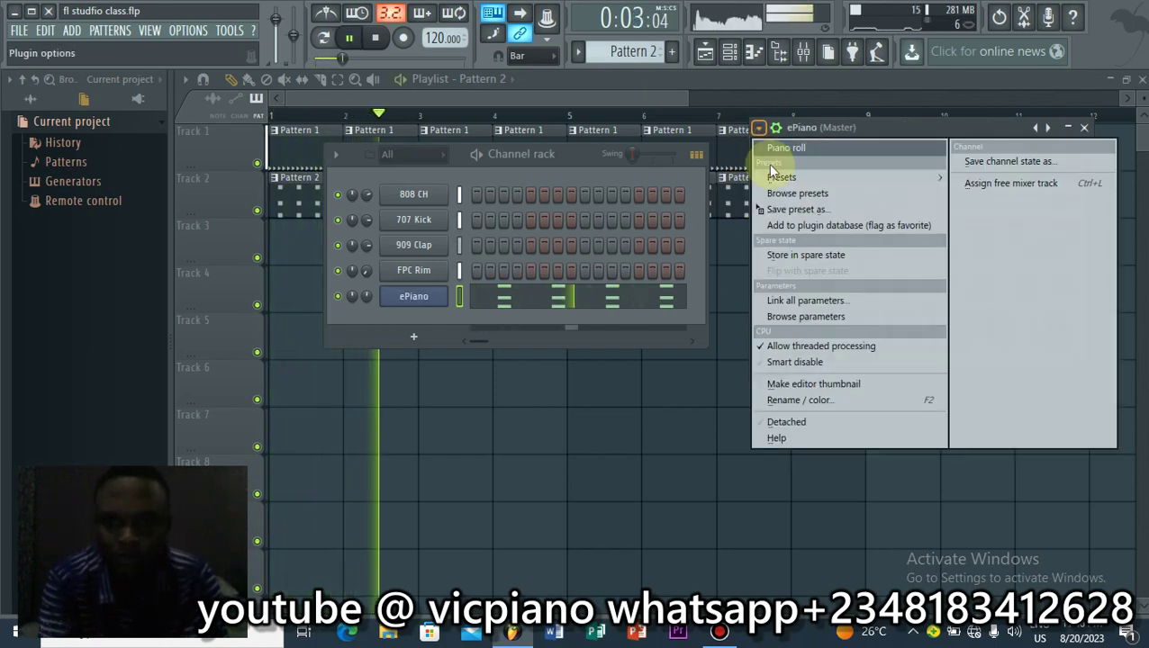
mouse_move(871, 185)
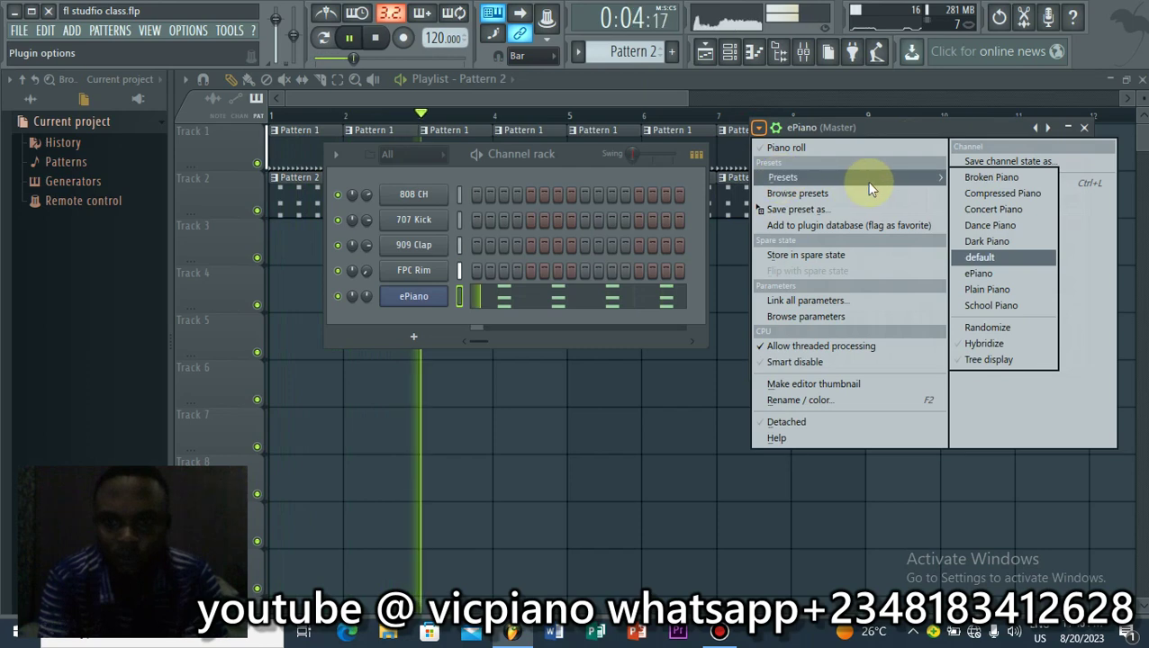
click(984, 272)
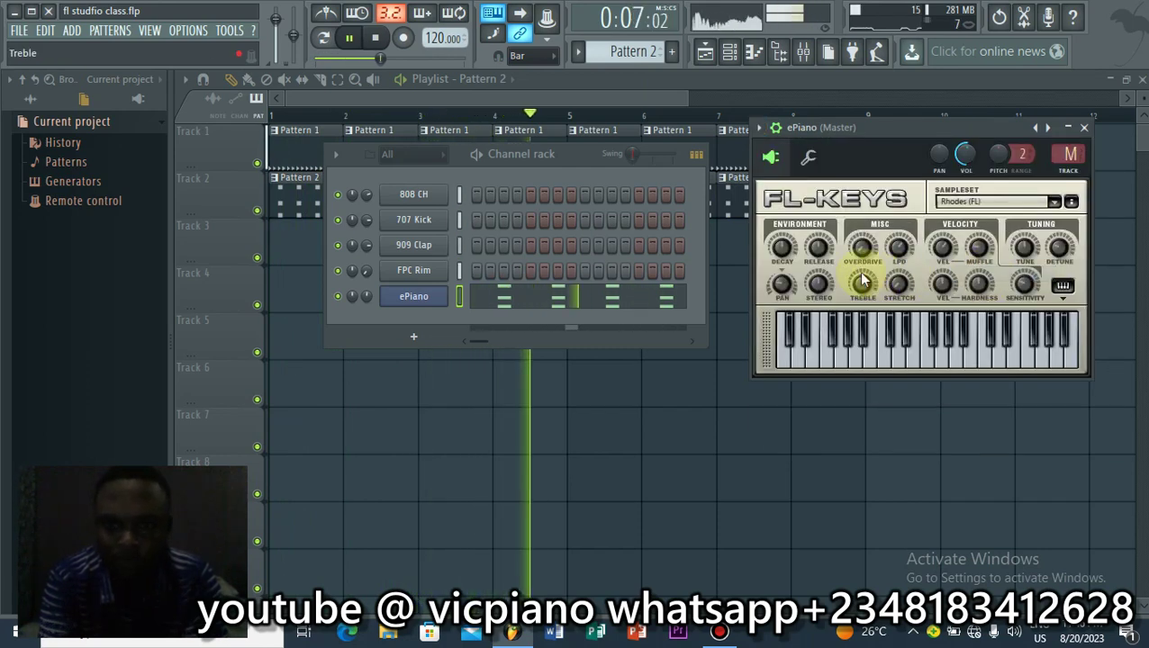
Step: Clear the floating windows off the playlist, stop playback and save the project
key(F12)
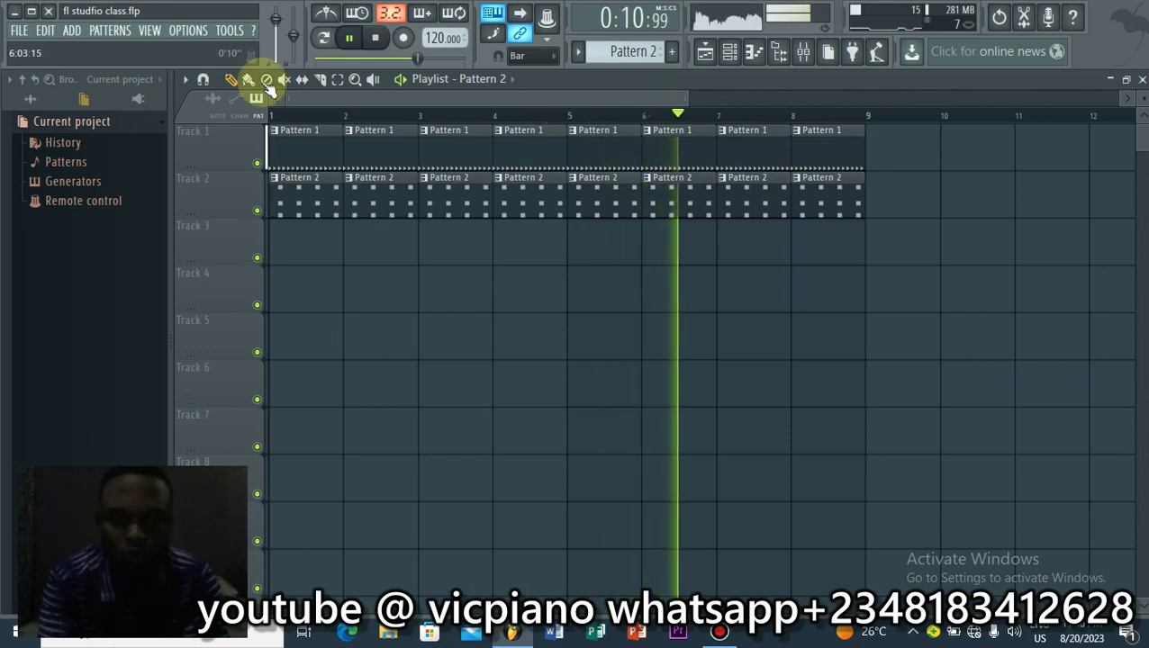
click(17, 30)
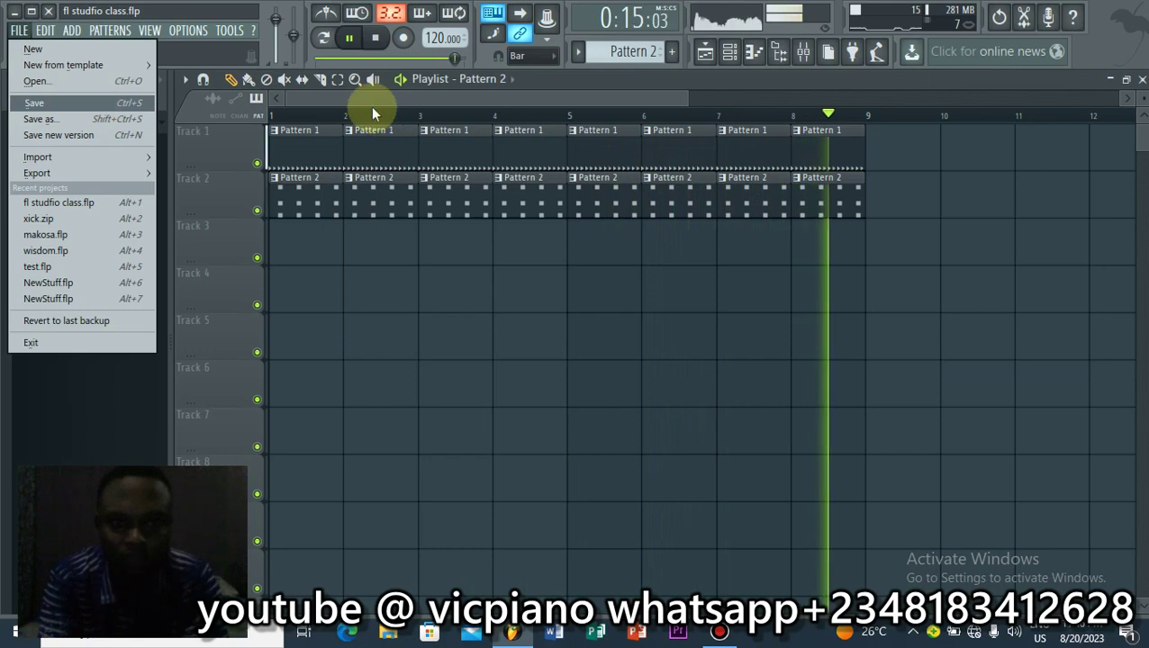
click(375, 40)
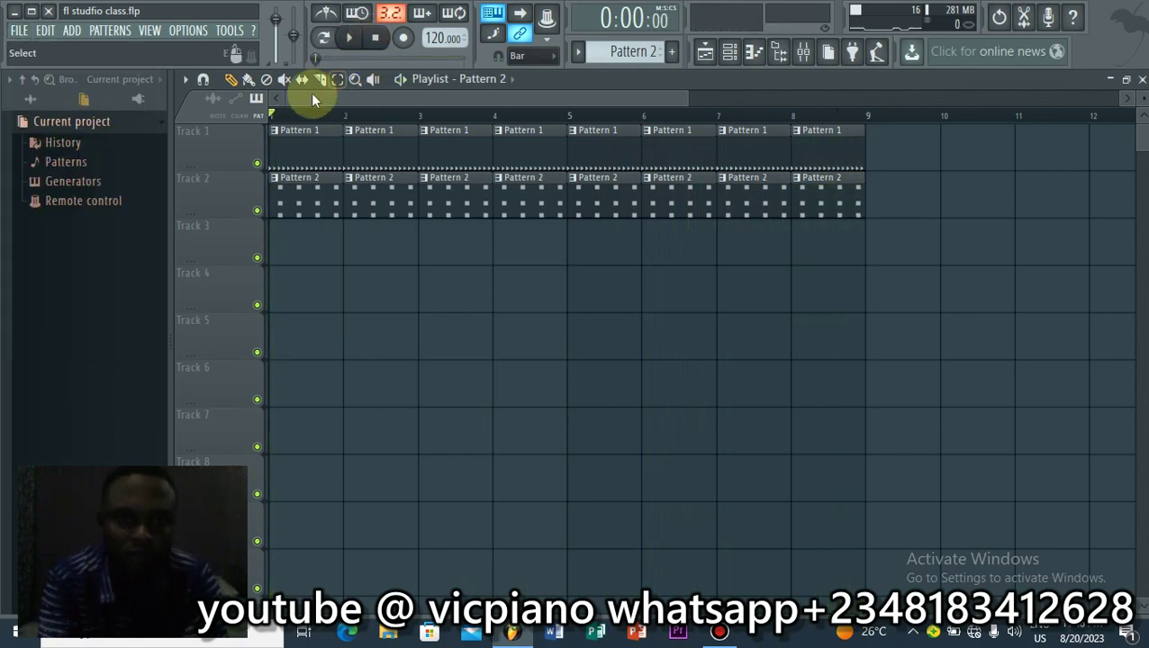
click(19, 30)
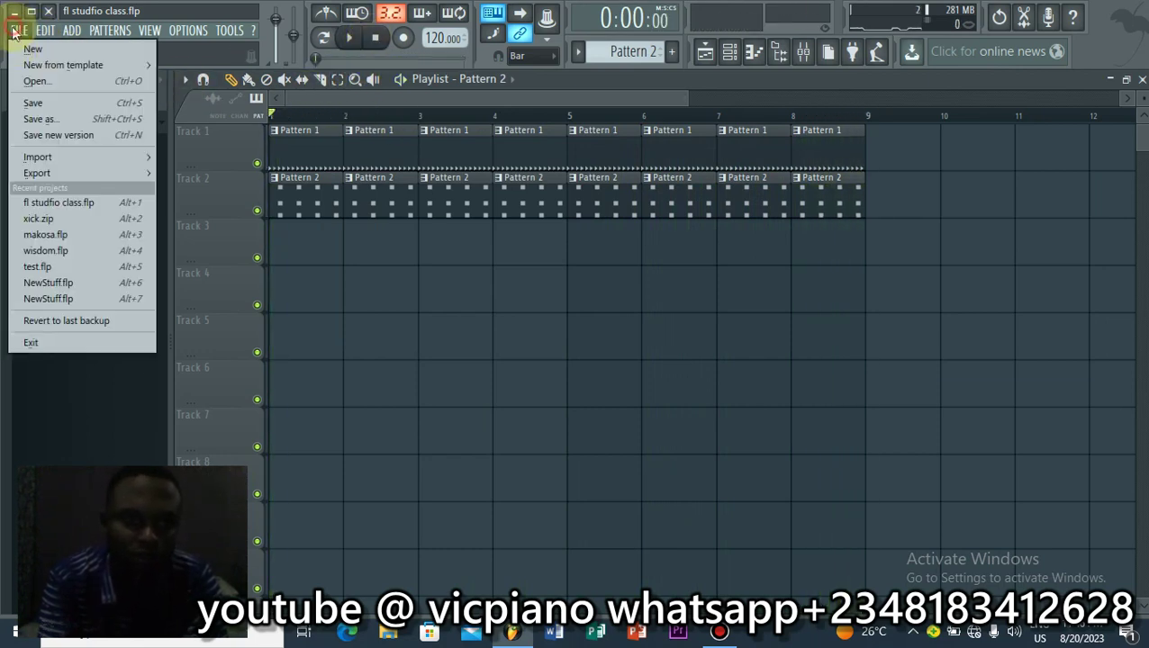
click(35, 104)
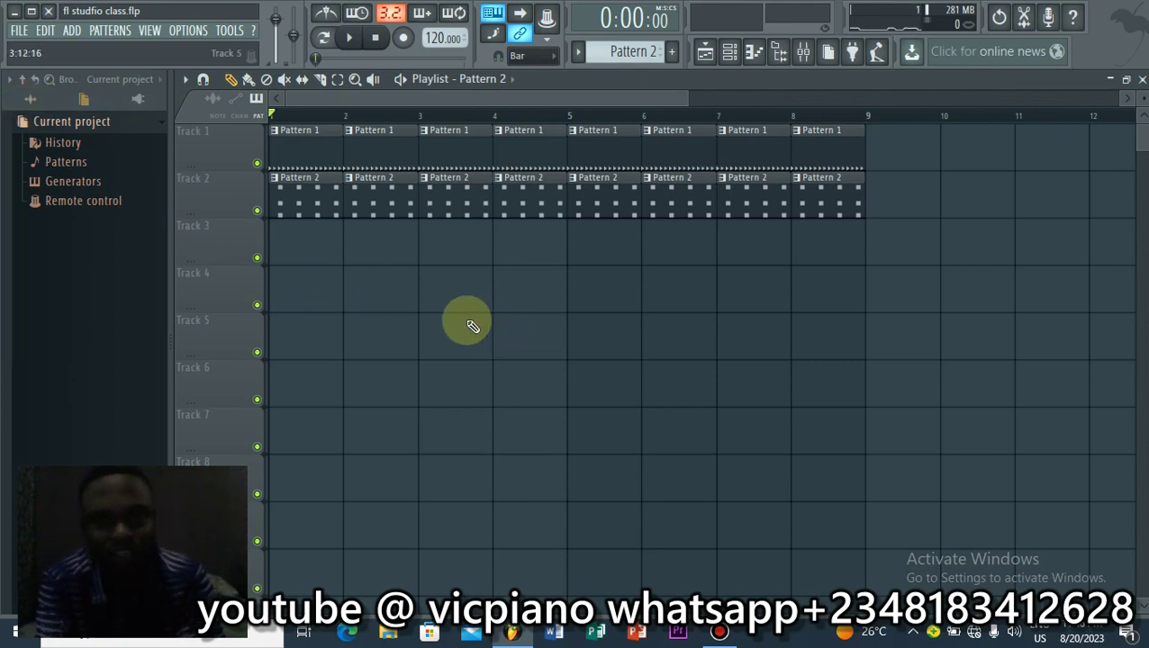
Step: Play the arrangement from the start and bring up the channel rack before stopping playback
key(space)
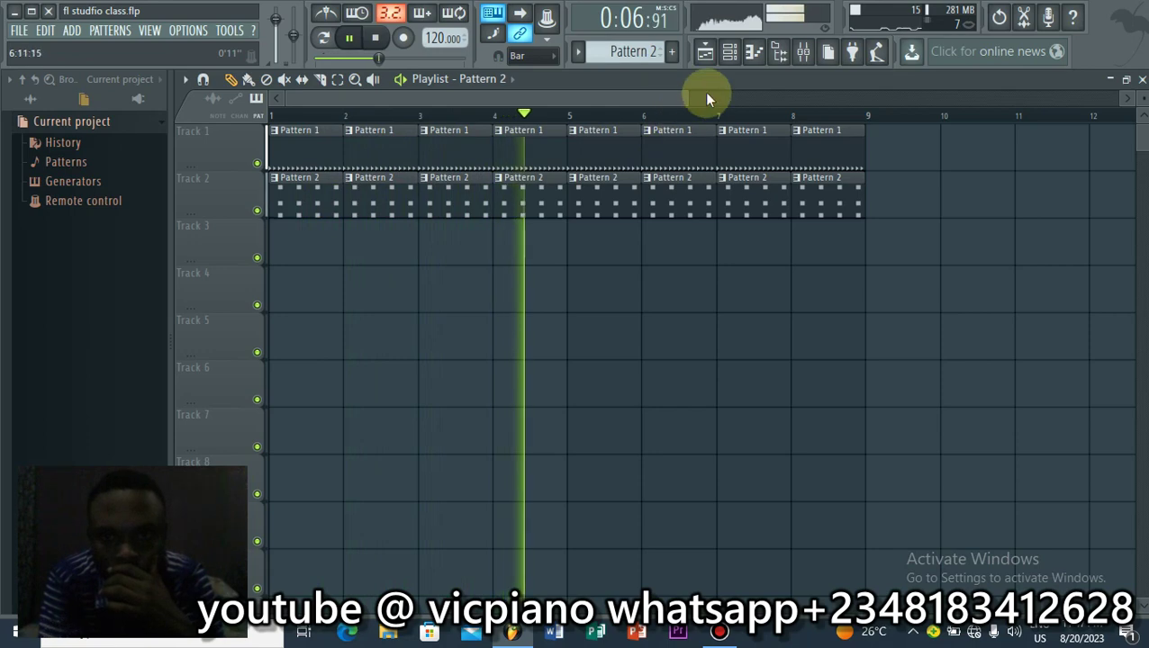
click(733, 54)
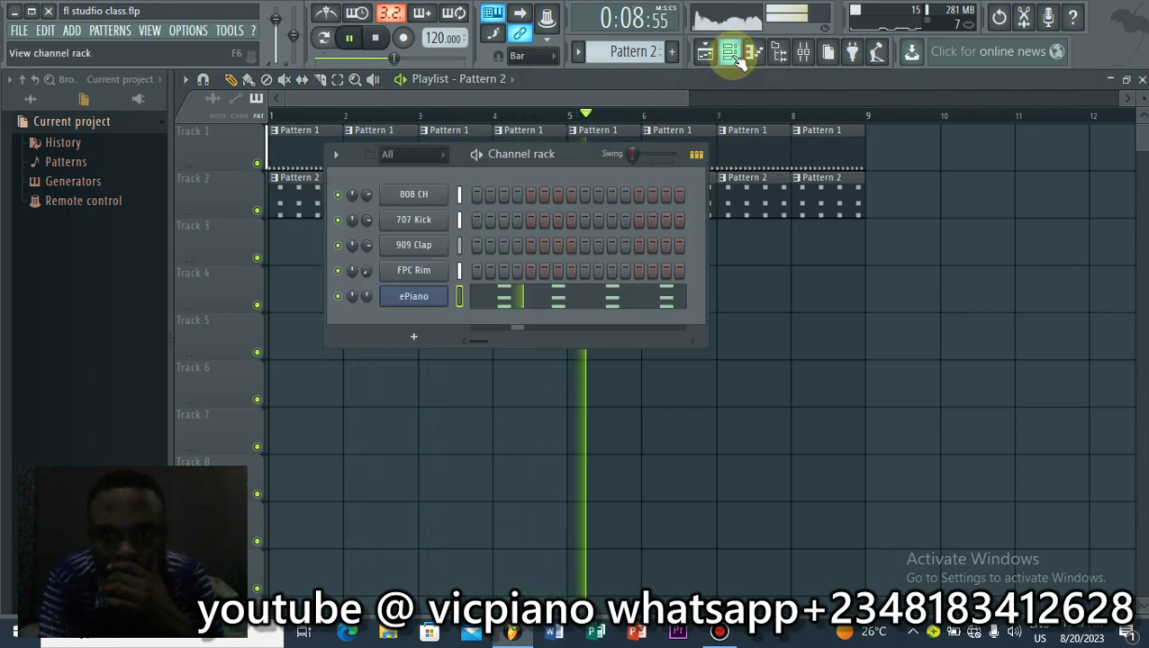
click(375, 38)
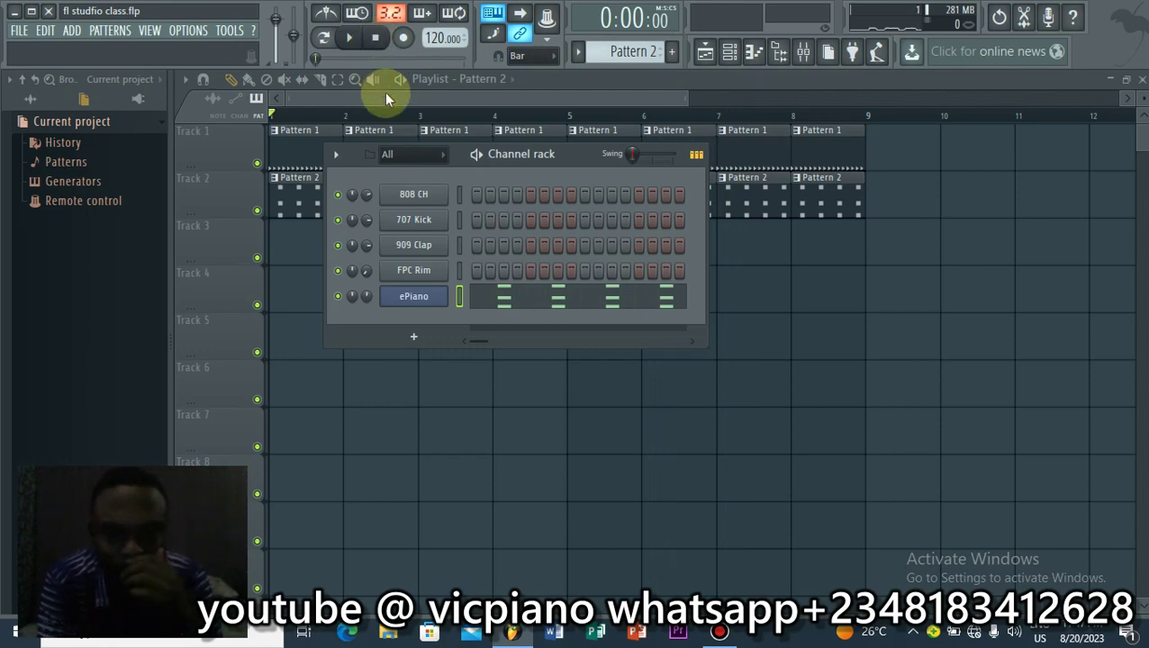
Step: Select Pattern 1, which holds the drum beat, and rename it "drums"
click(671, 58)
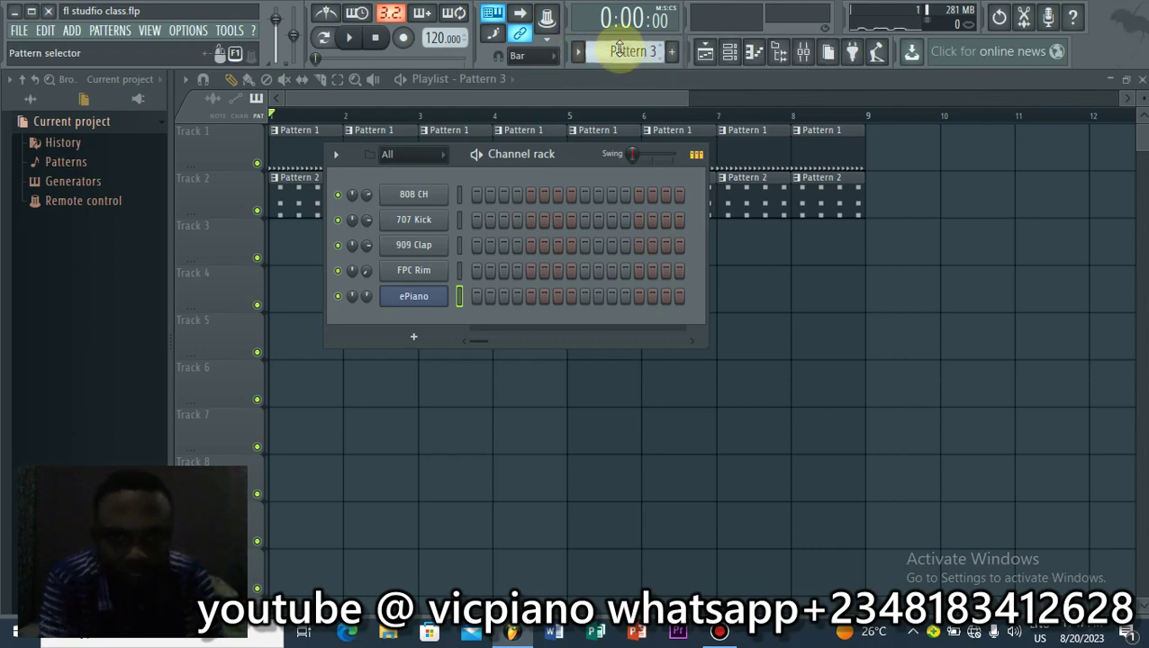
scroll(619, 49, up, 2)
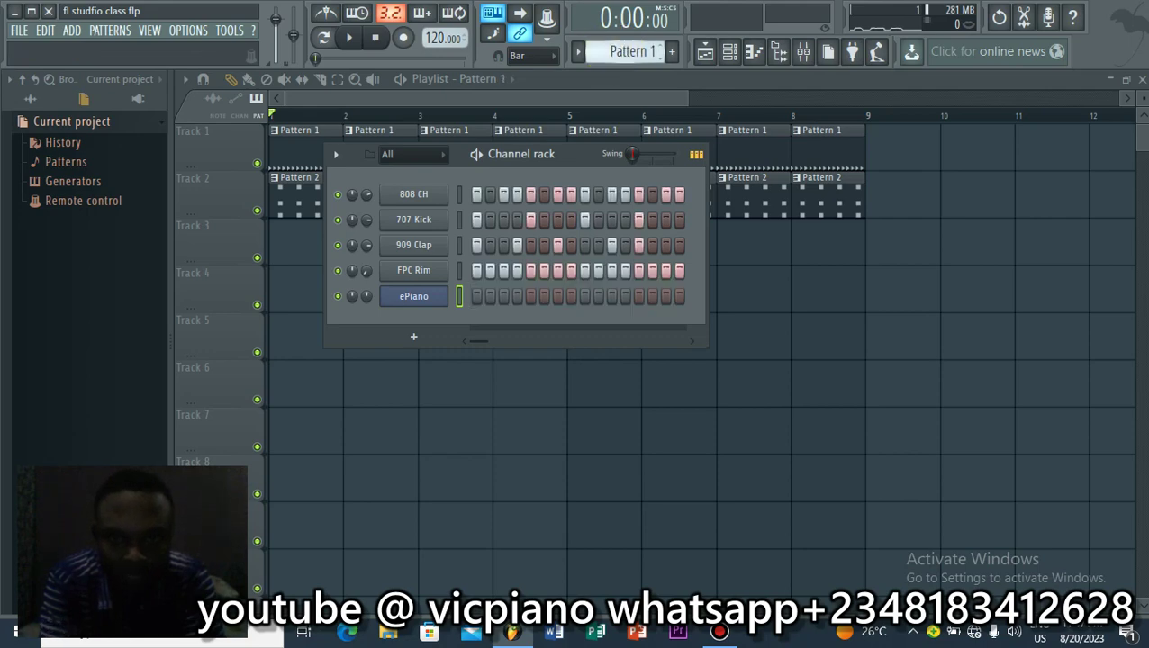
click(608, 50)
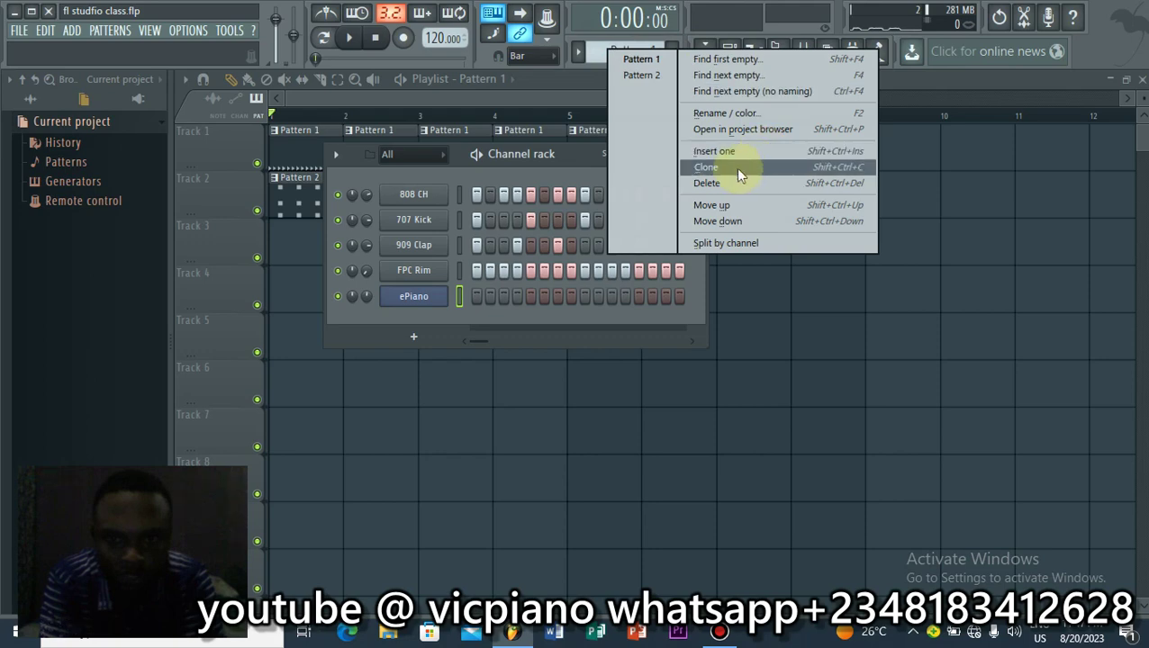
click(703, 117)
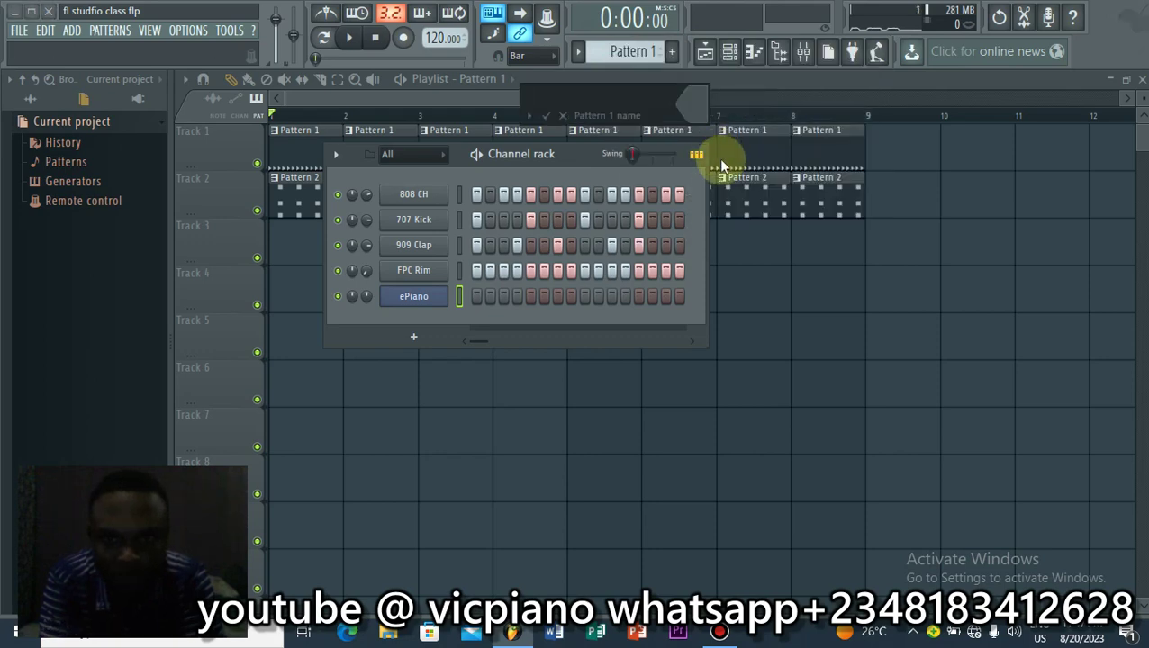
text(drums)
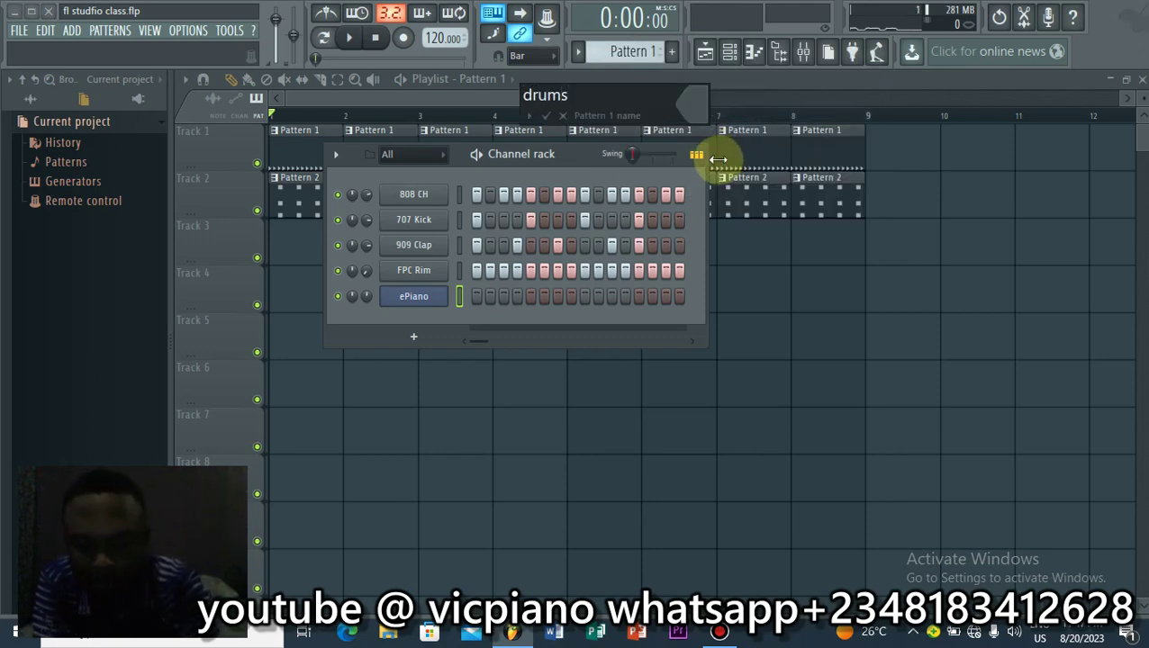
key(Return)
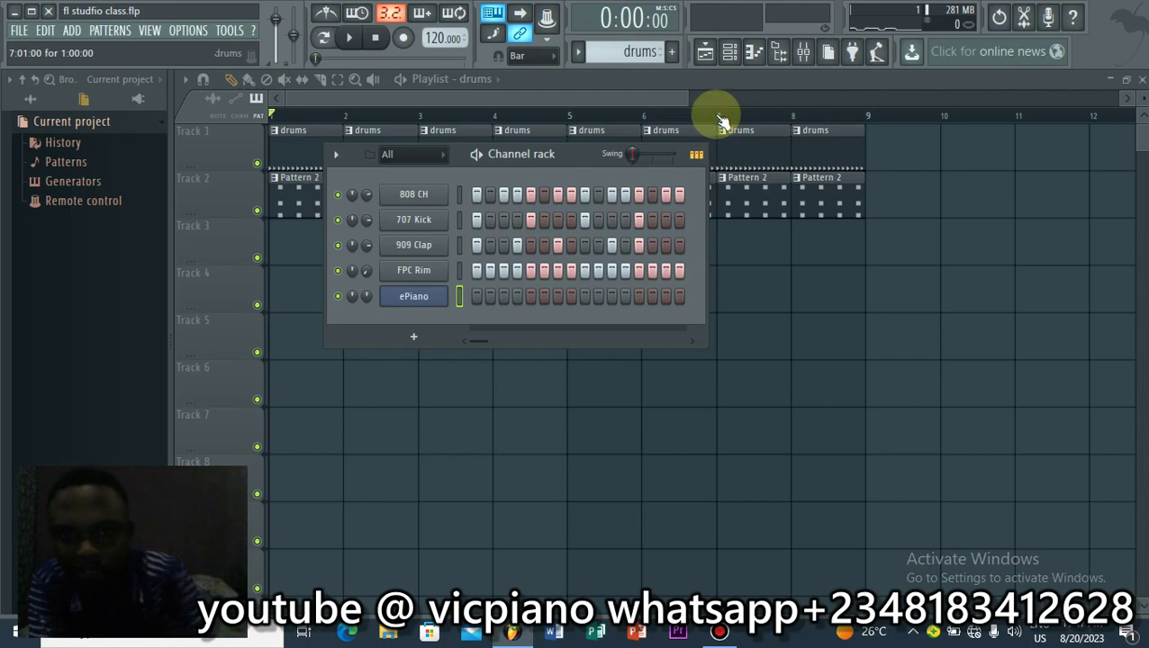
Step: Rename Pattern 2 as "piano", give it a green colour and hide the channel rack
scroll(614, 51, down, 1)
click(615, 53)
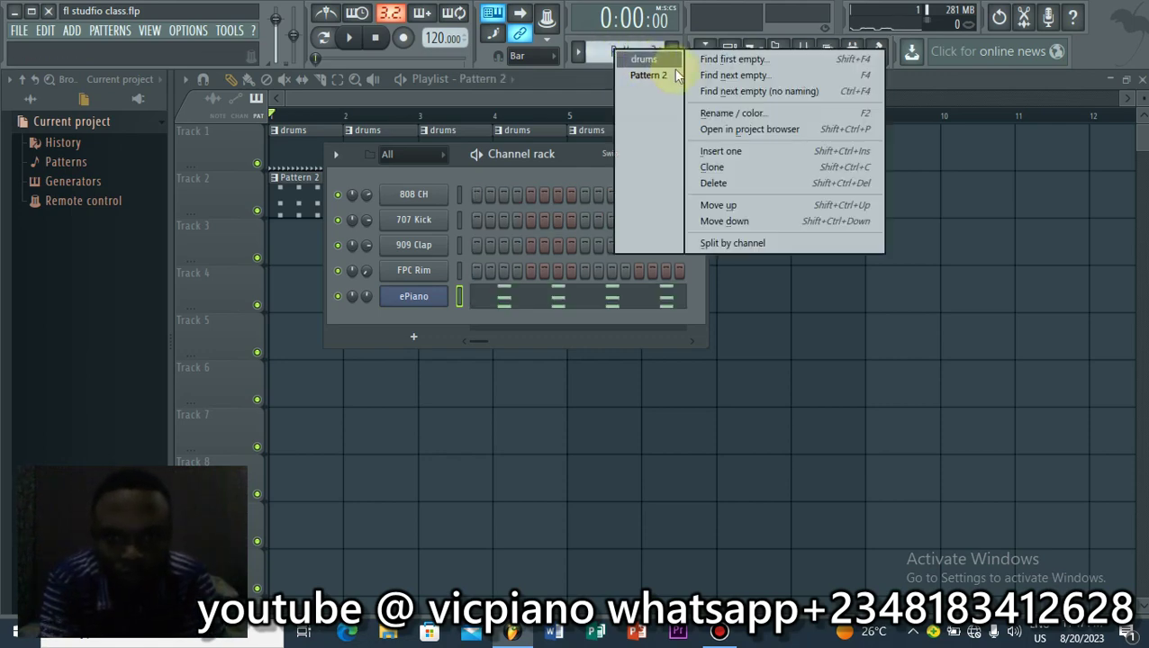
click(709, 113)
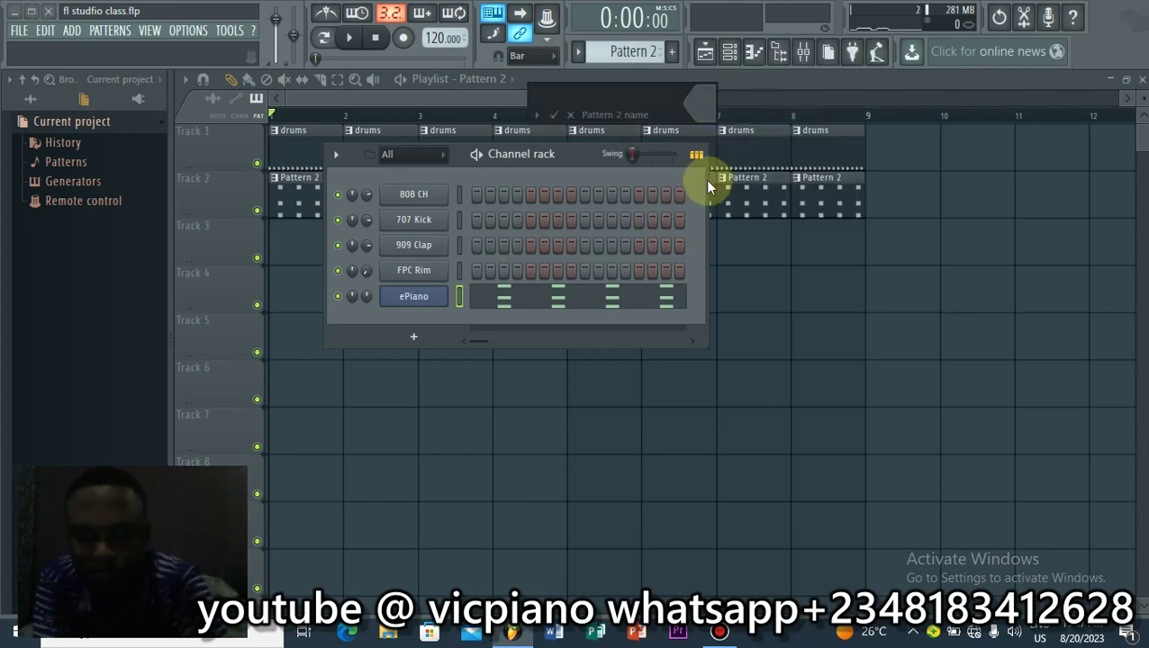
text(piano)
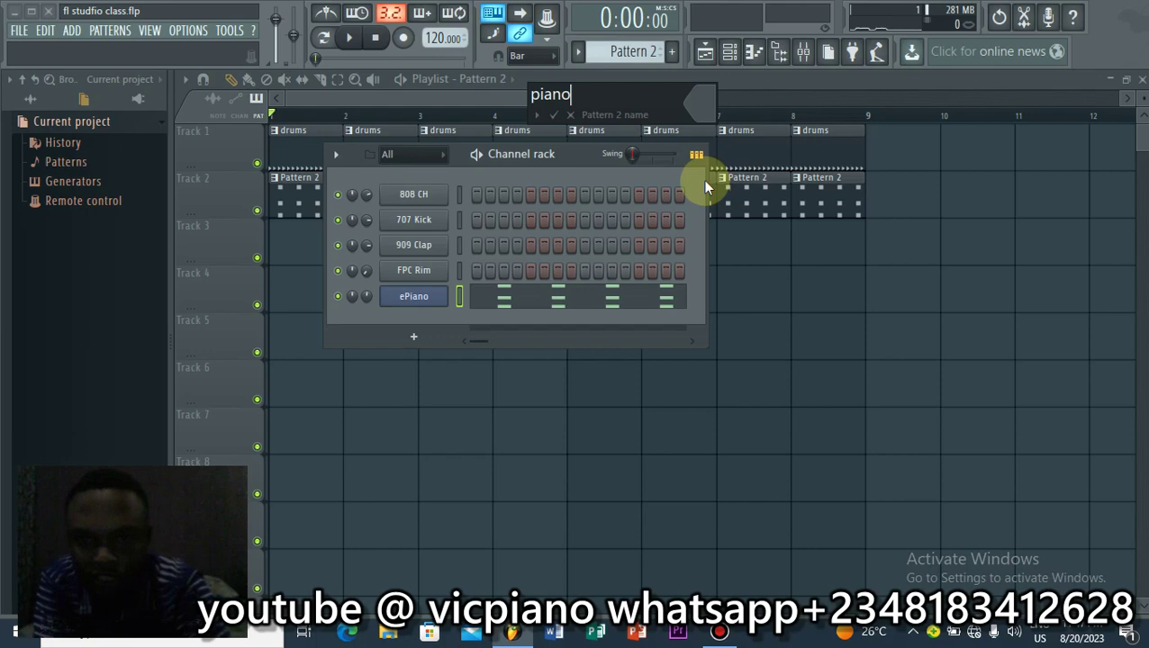
click(703, 103)
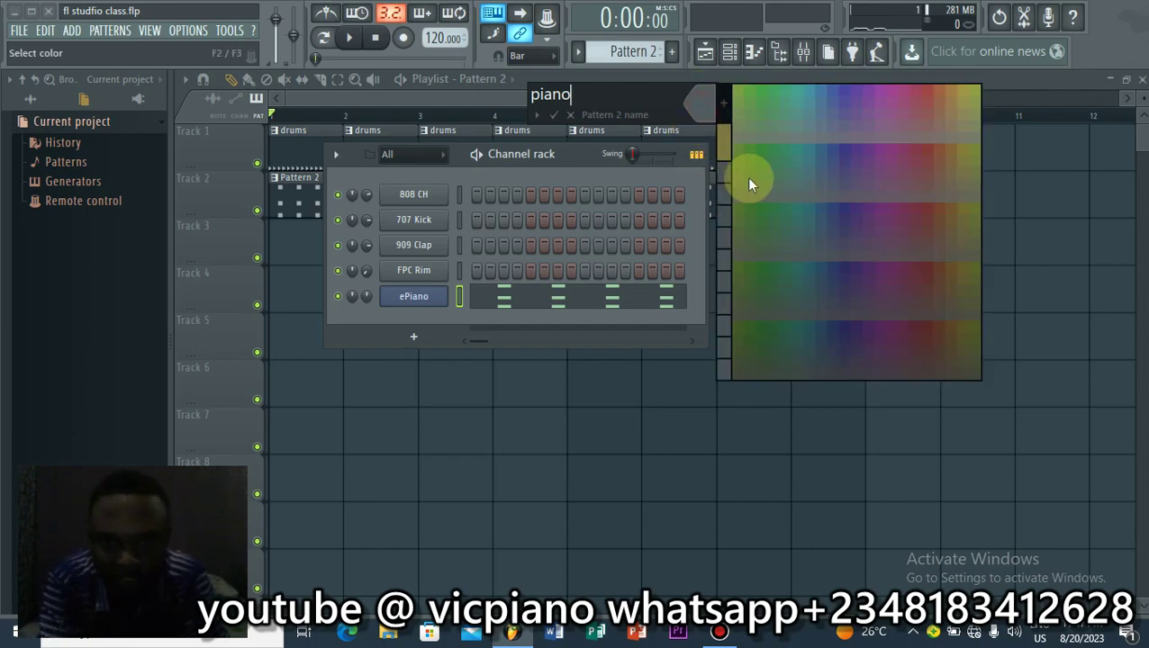
click(777, 176)
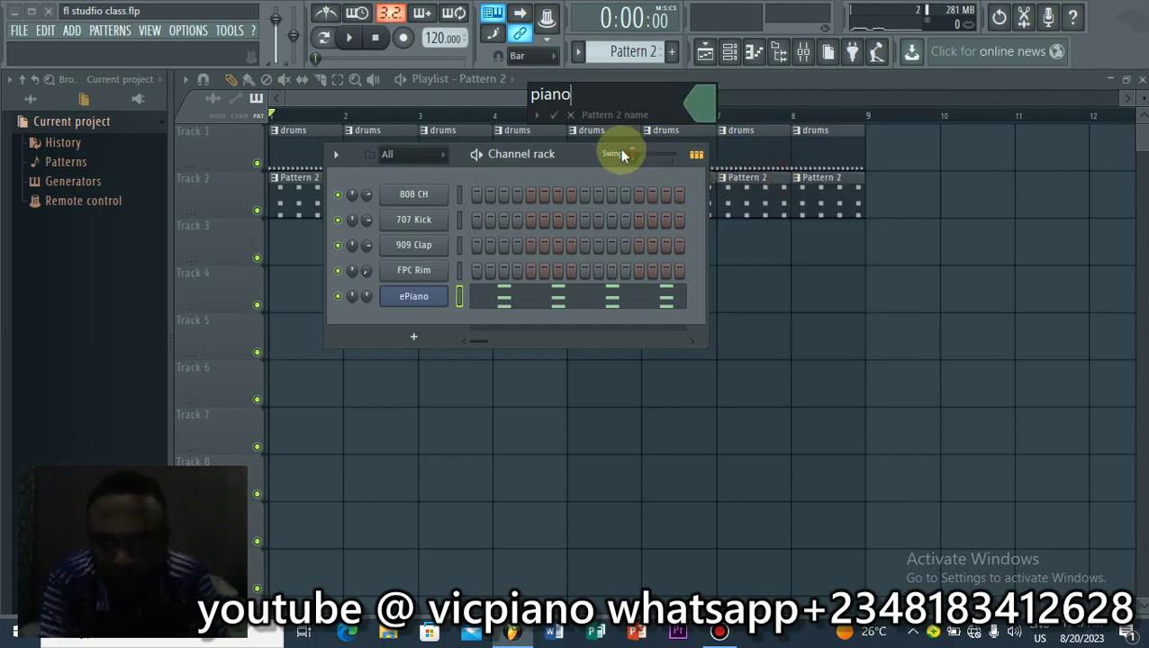
click(552, 116)
key(F6)
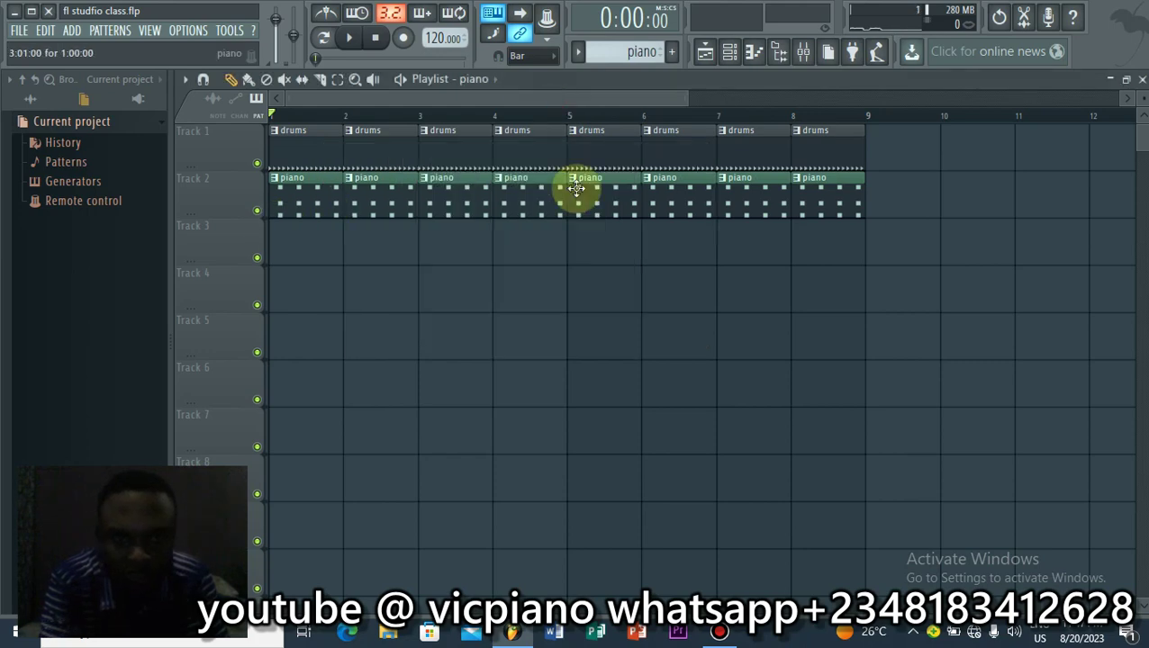
Step: Play the start of the arrangement briefly and review the drums and piano patterns in the channel rack
key(space)
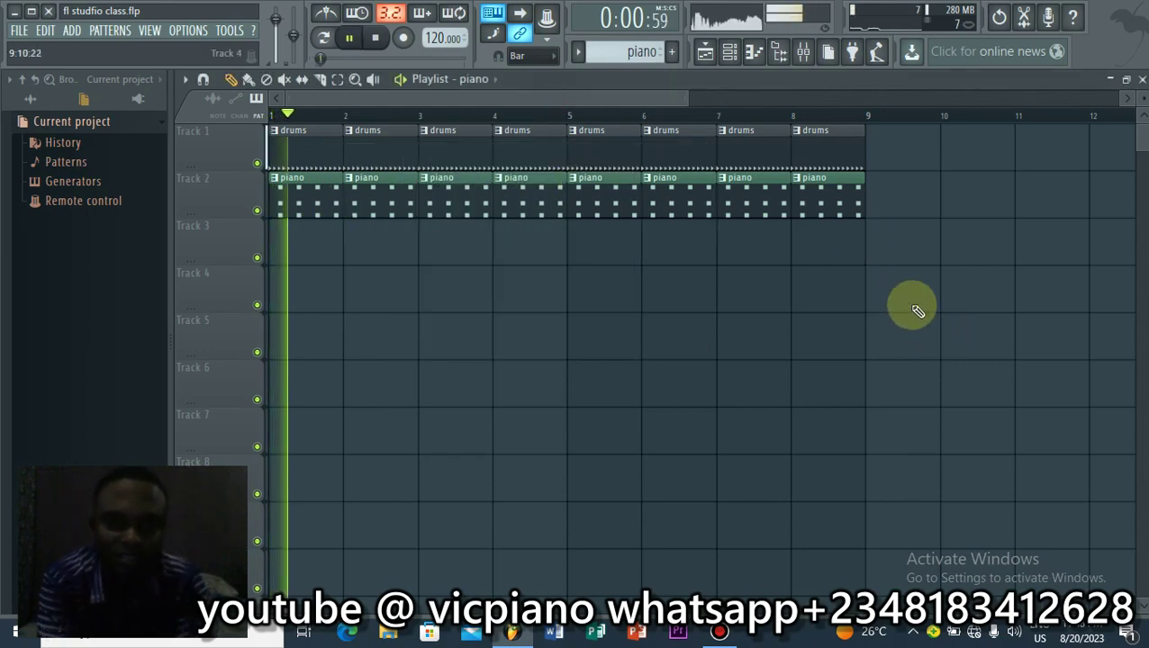
key(space)
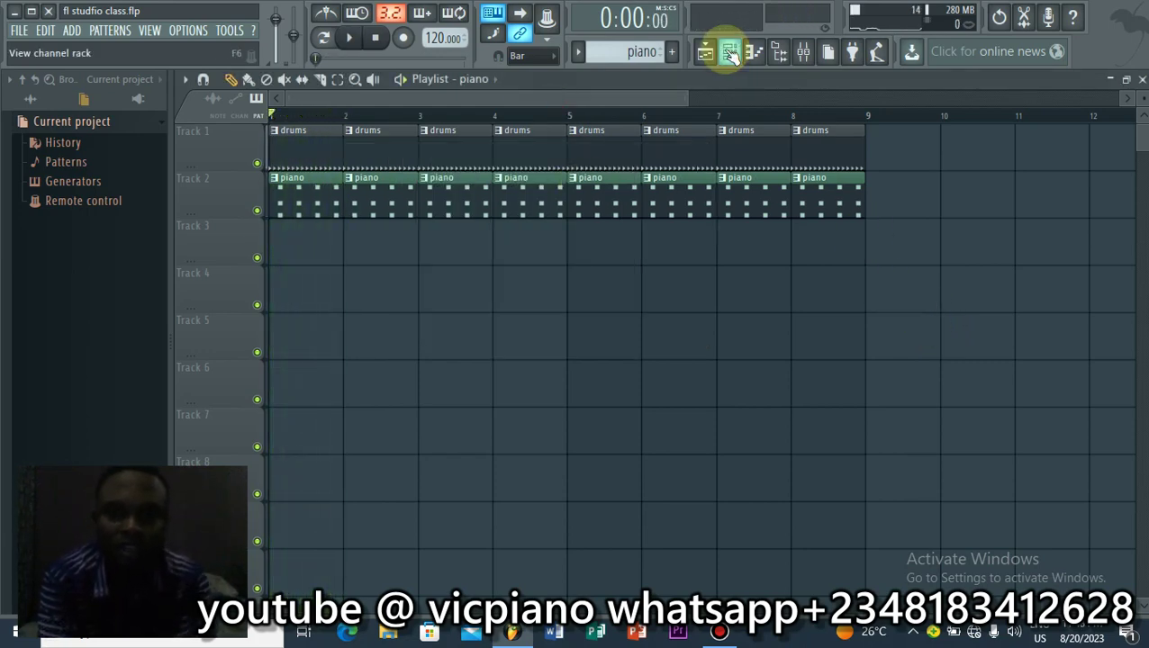
click(729, 51)
scroll(644, 47, up, 1)
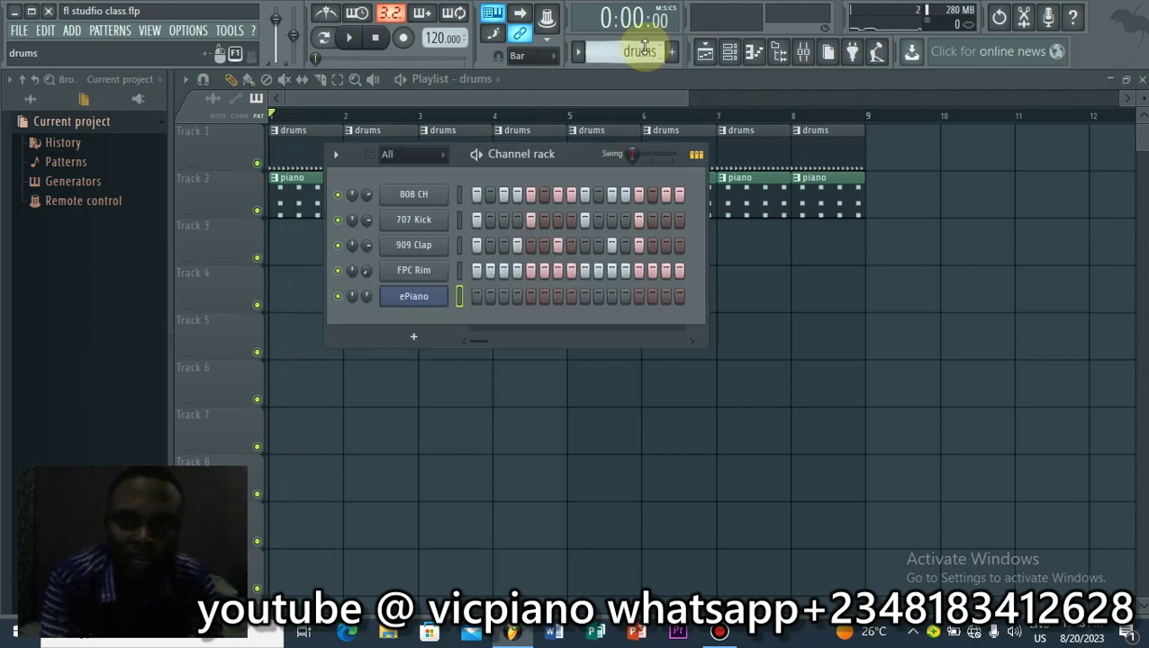
scroll(644, 47, down, 1)
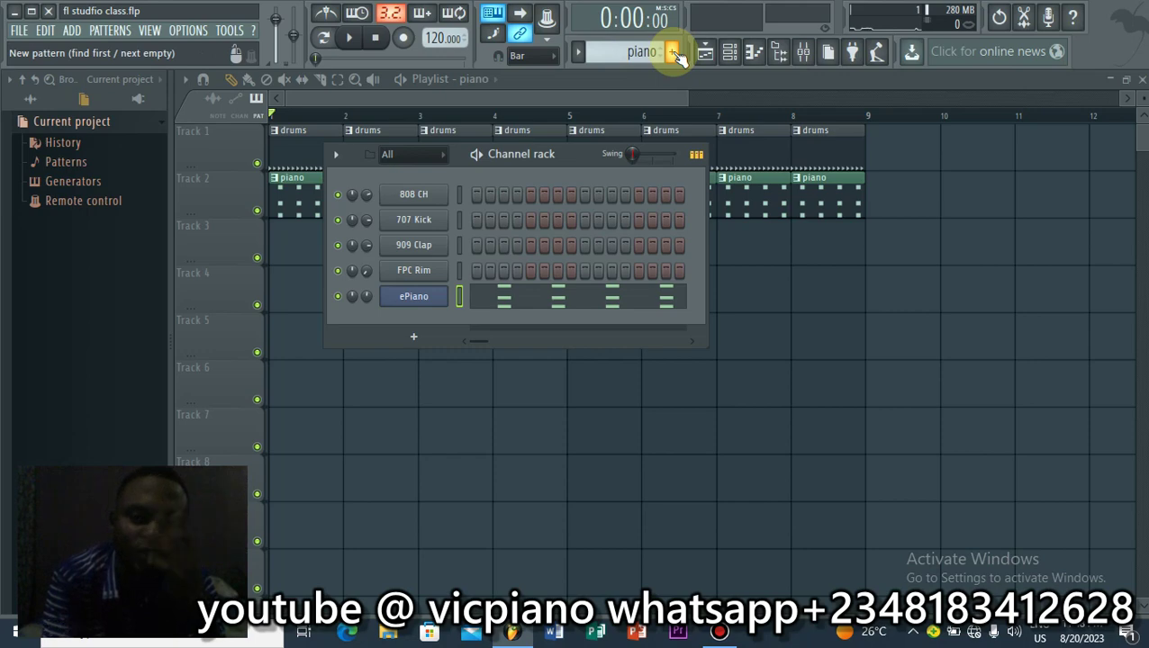
Step: Add a new empty third pattern and name it "bsass"
click(673, 52)
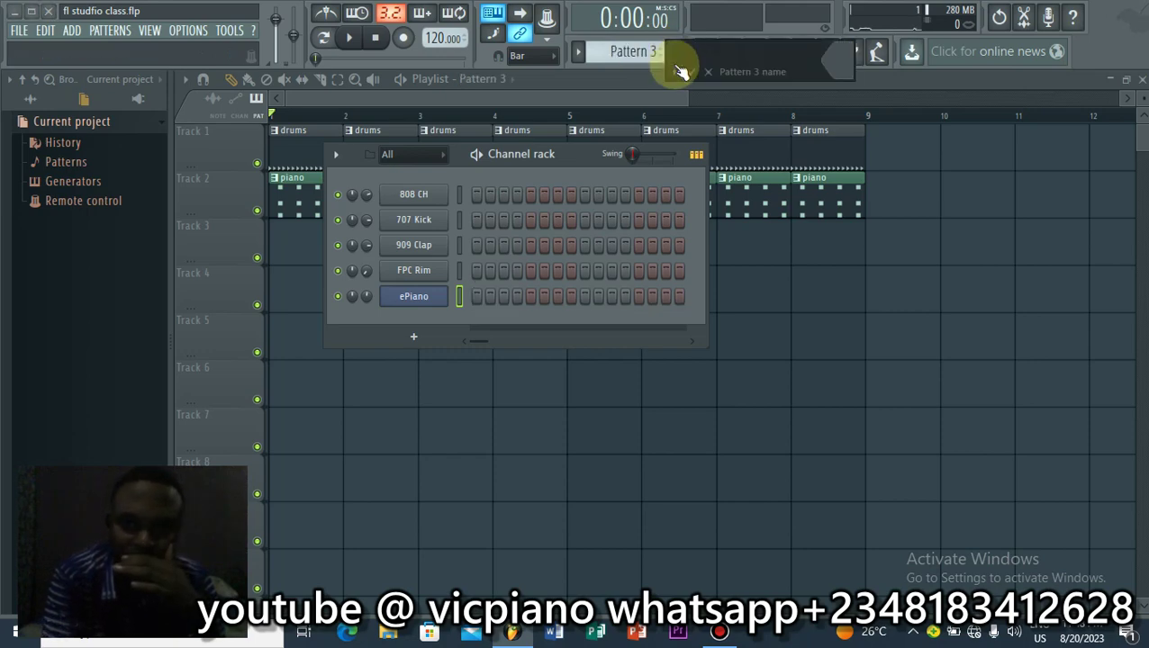
click(690, 72)
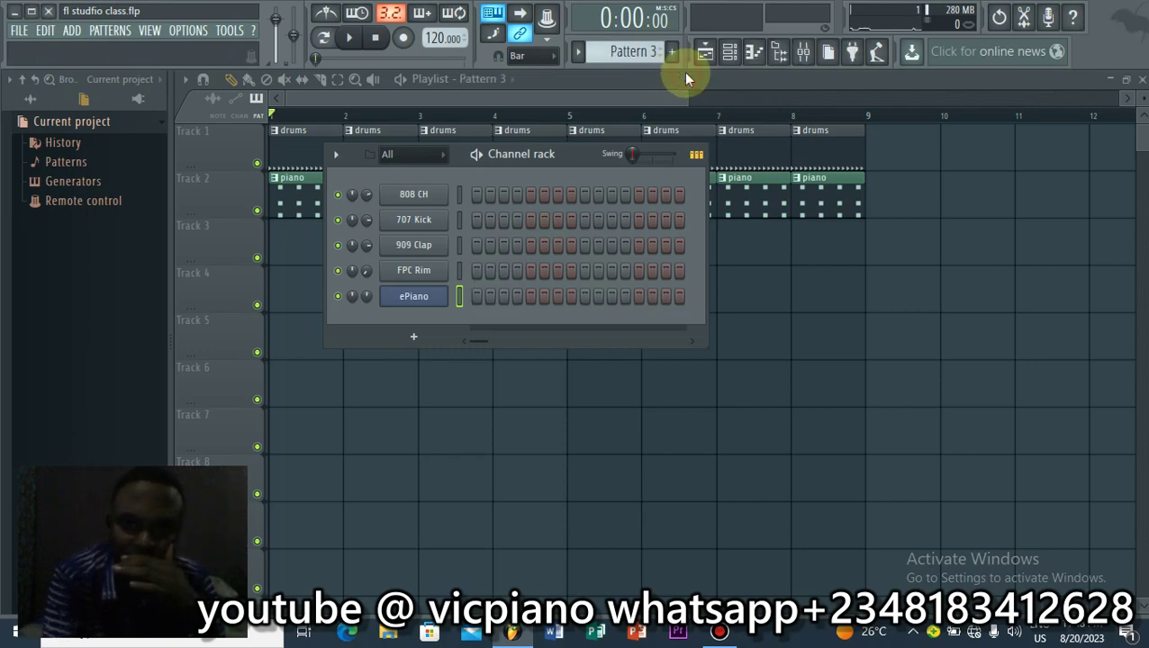
click(631, 50)
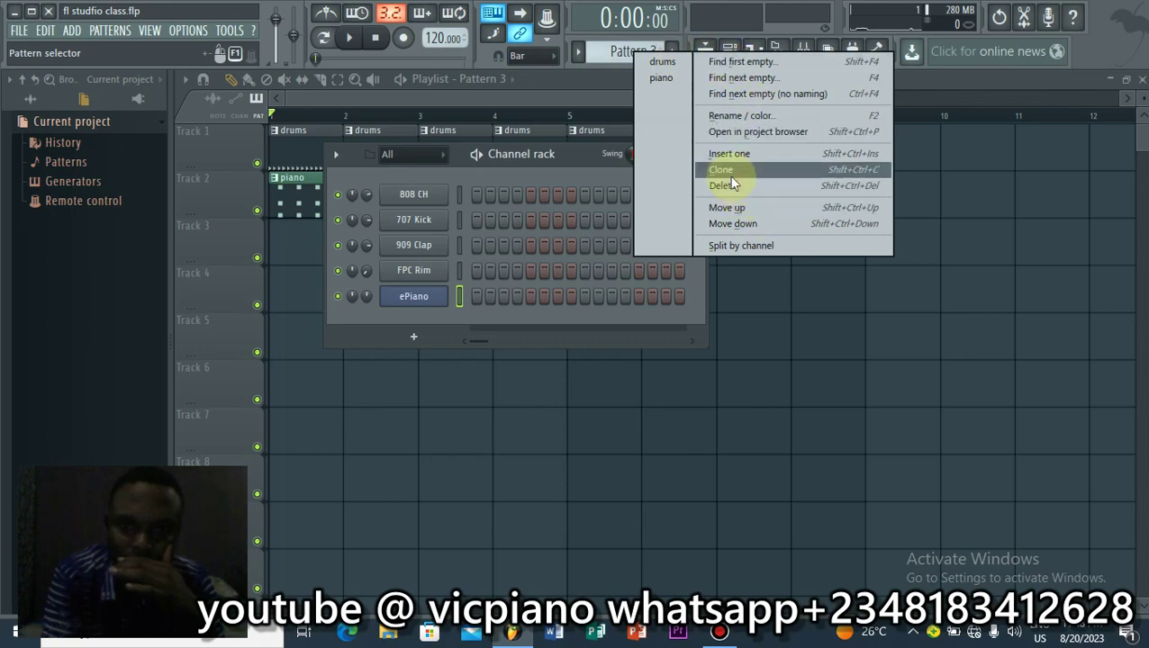
click(721, 116)
text(bs)
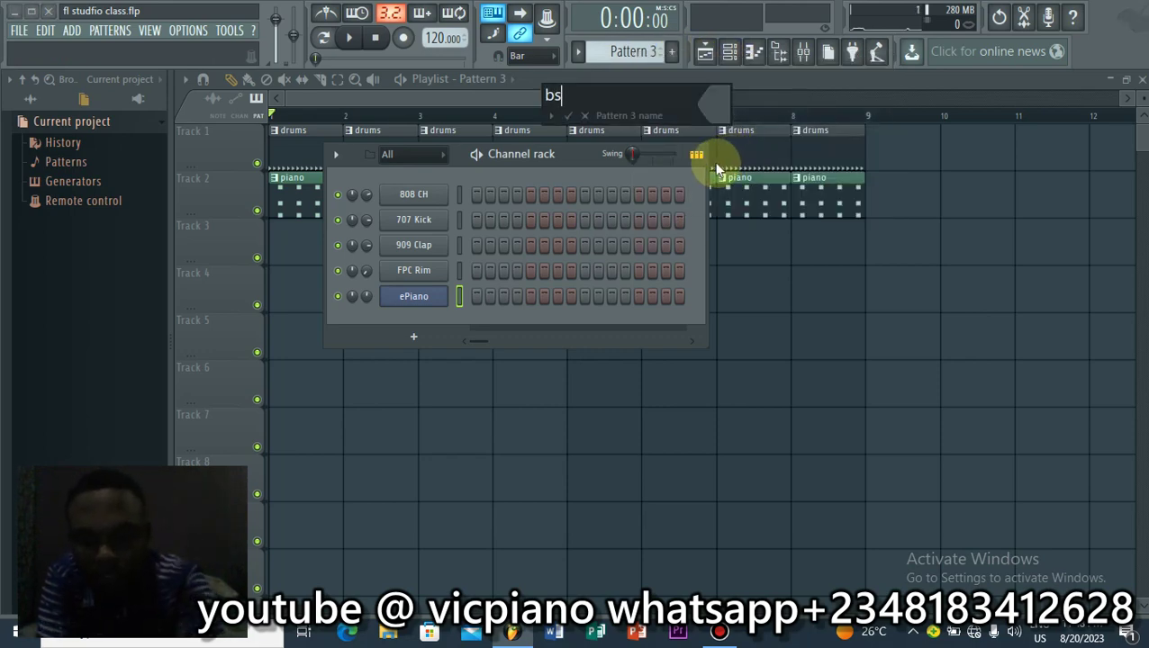
text(ass)
key(Return)
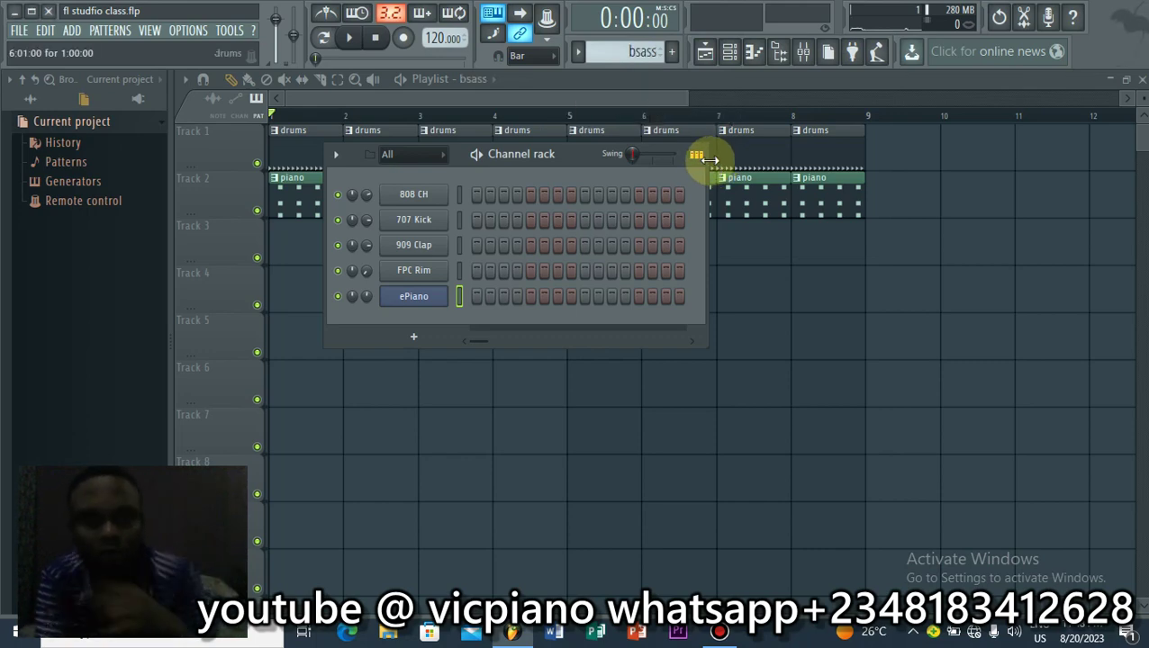
Step: Play the arrangement for a moment, stop it, and close the playlist and the FL Keys window
click(348, 37)
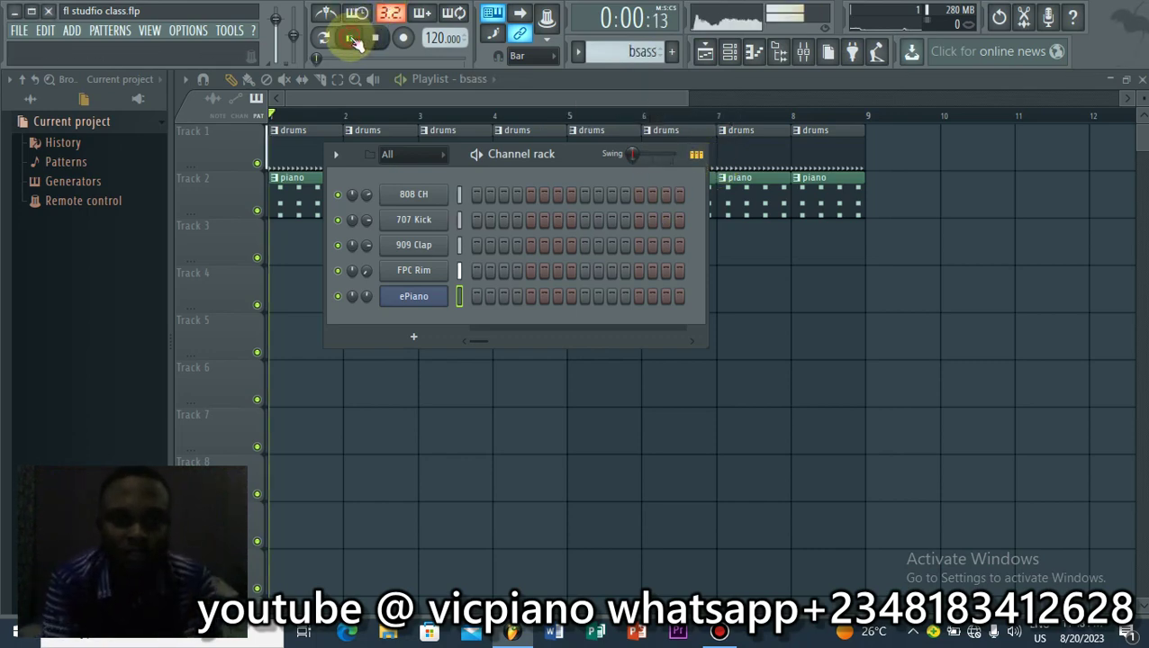
key(space)
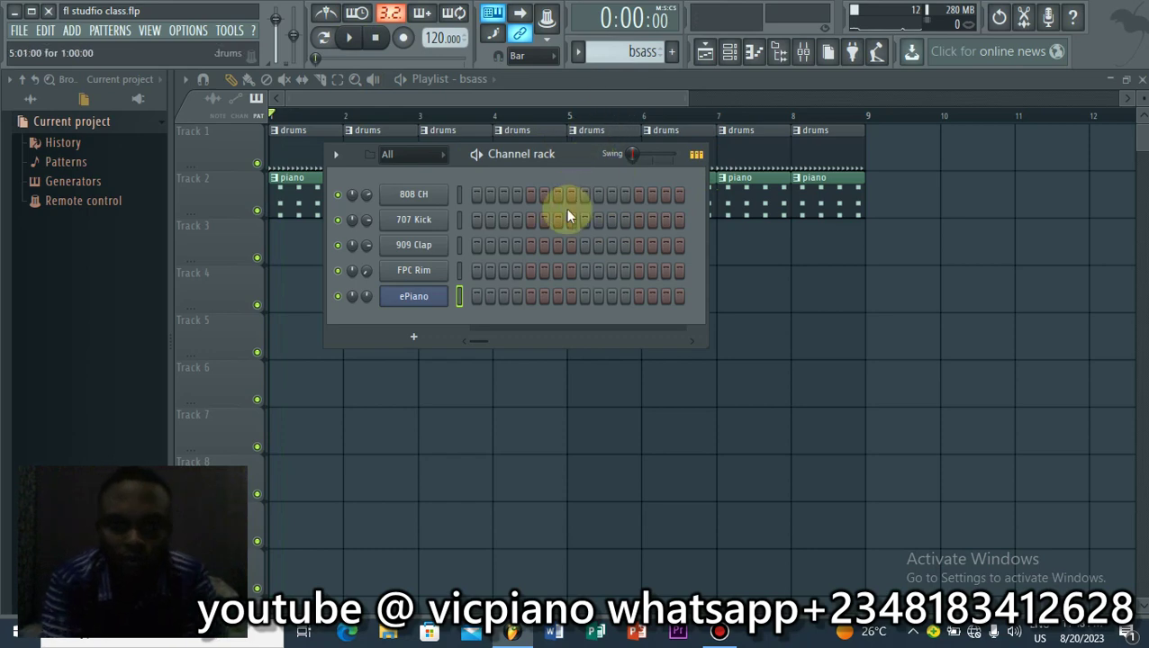
click(1142, 79)
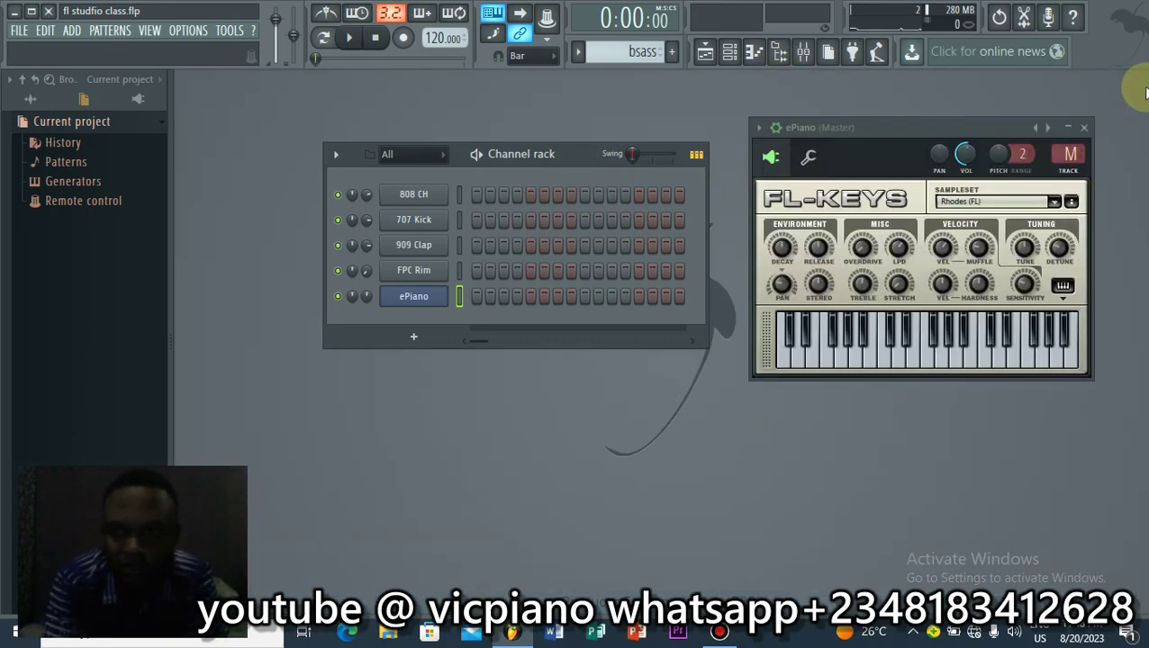
click(1082, 128)
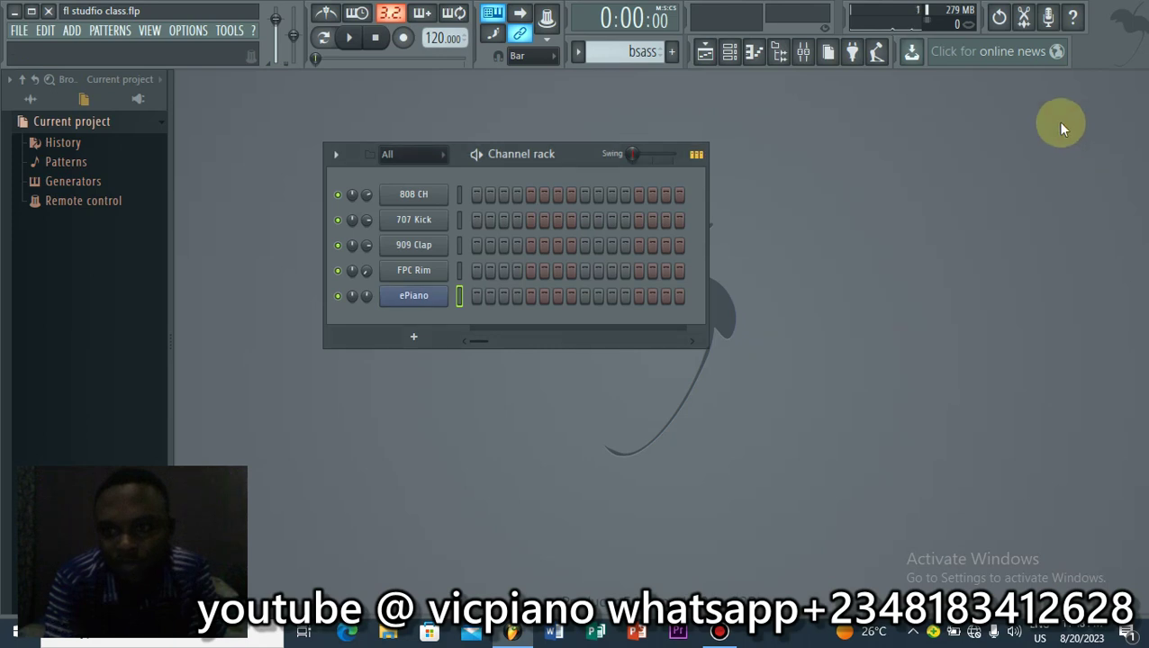
click(423, 300)
click(423, 300)
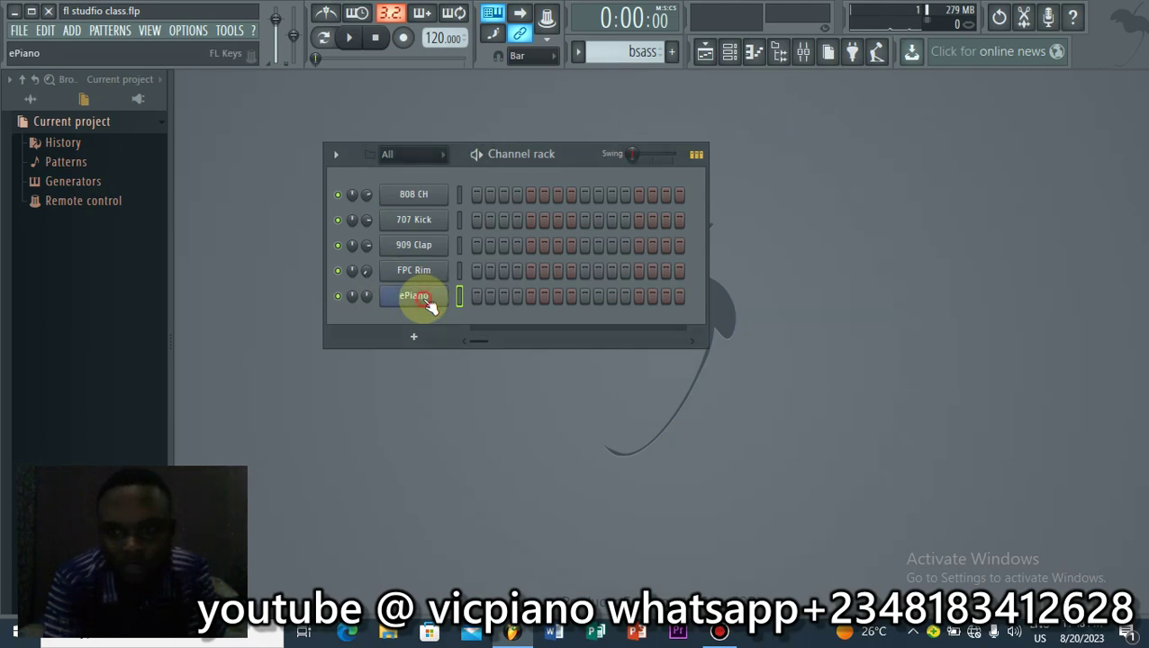
click(429, 302)
click(428, 302)
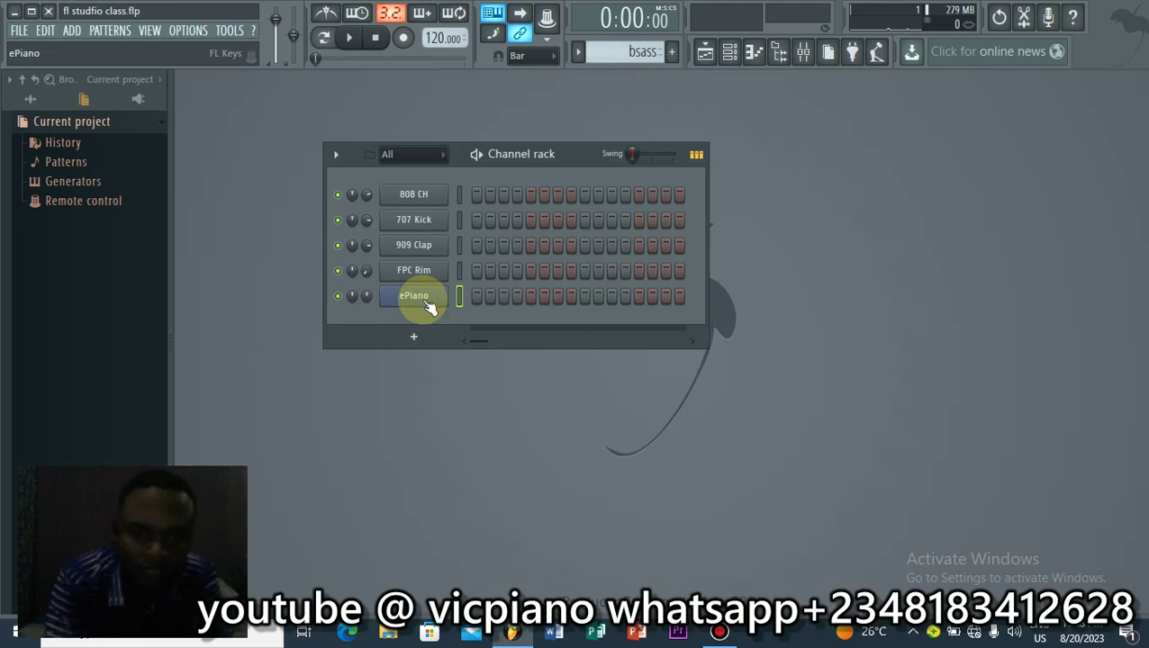
Step: Add a GMS synthesizer channel to the channel rack and move its window clear of the lower screen area
click(414, 339)
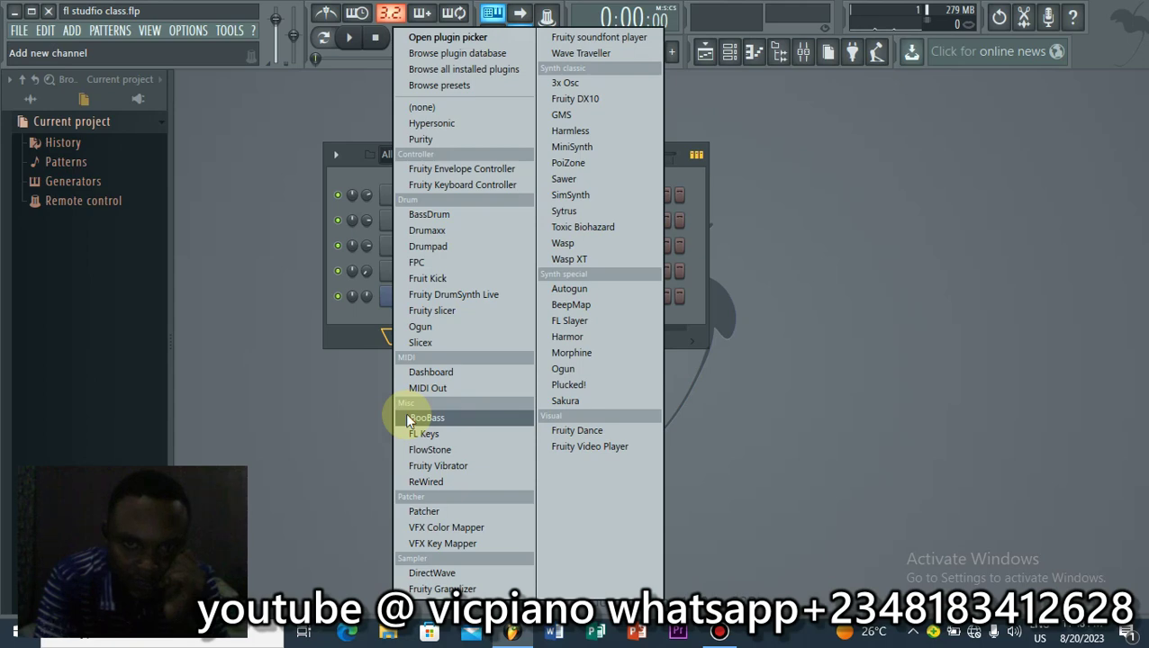
click(565, 114)
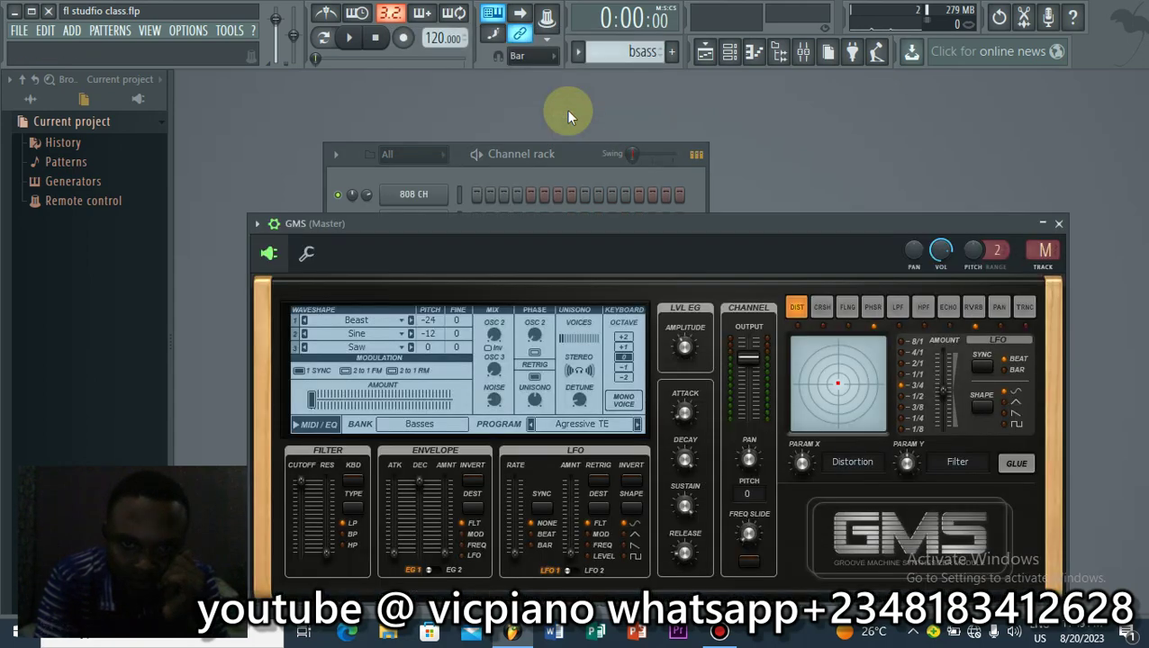
drag(563, 219, 563, 123)
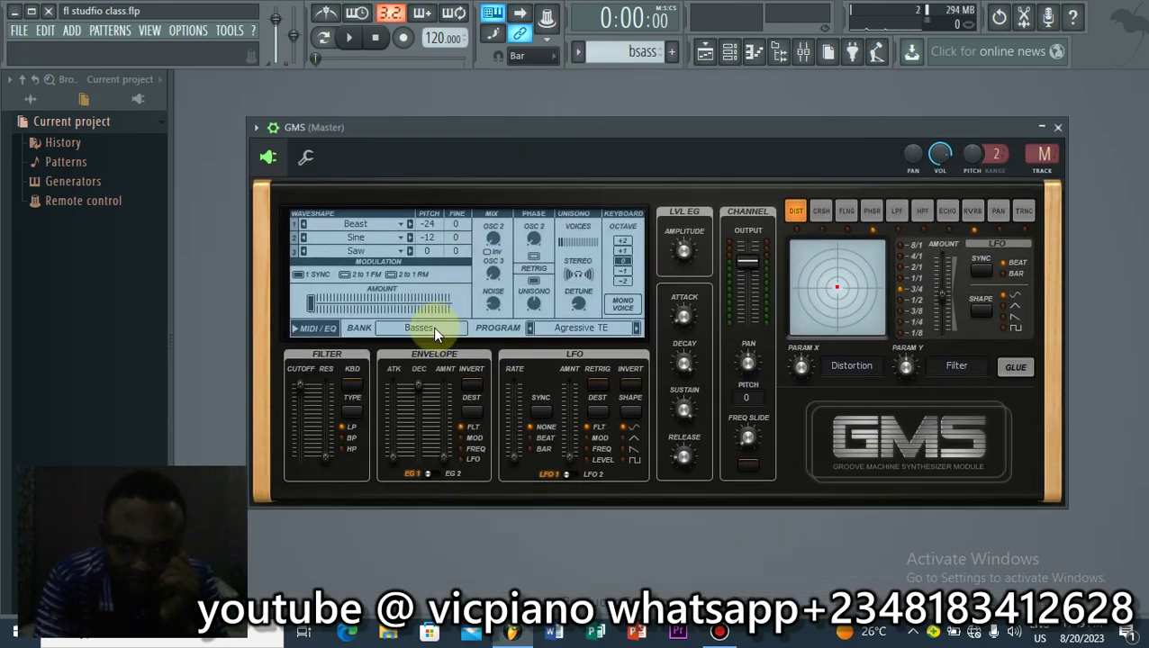
Step: Audition the Analog Bass presets in the GMS Basses bank, load Analog Bass 1 TE and close the synthesizer window
click(544, 326)
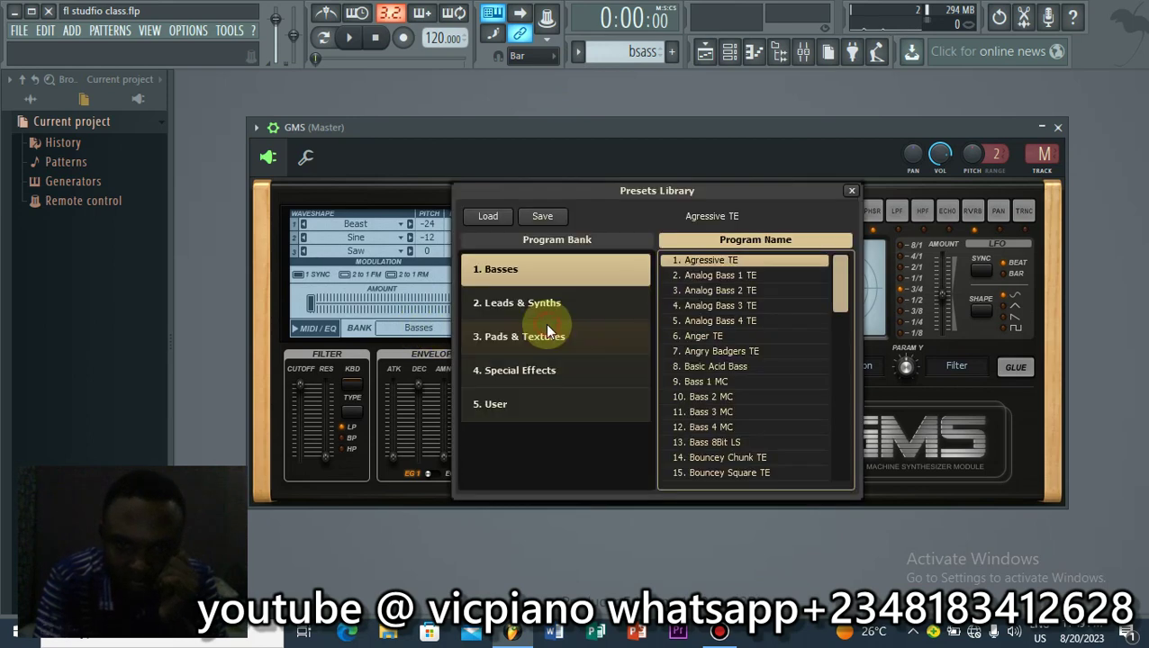
click(702, 274)
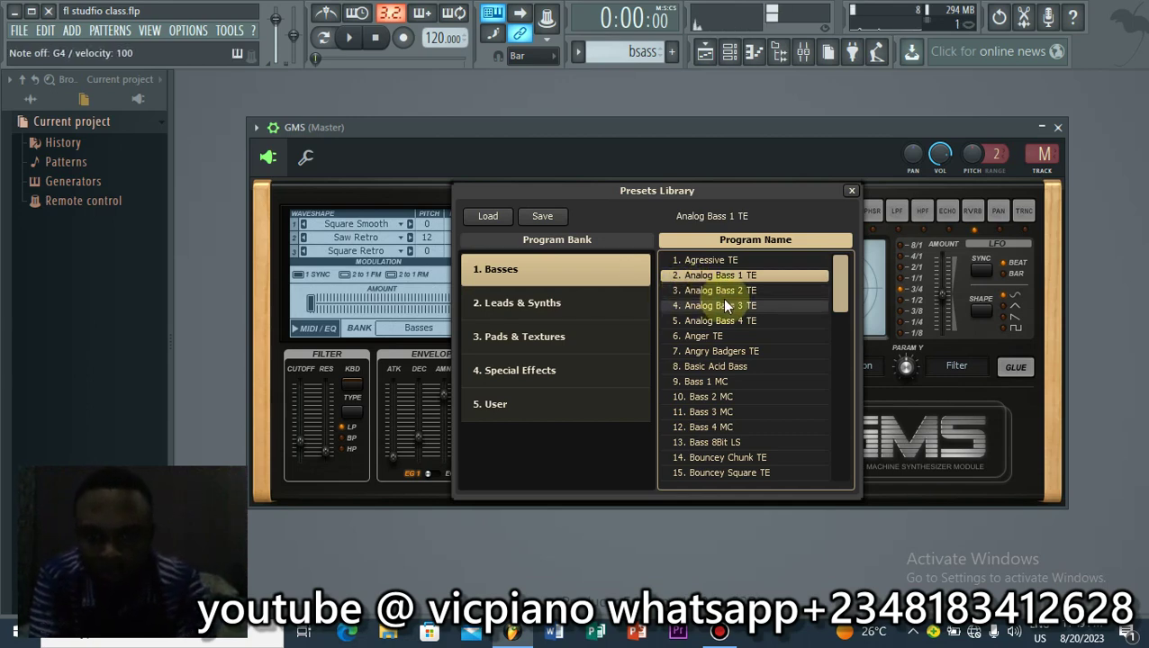
click(723, 303)
click(711, 277)
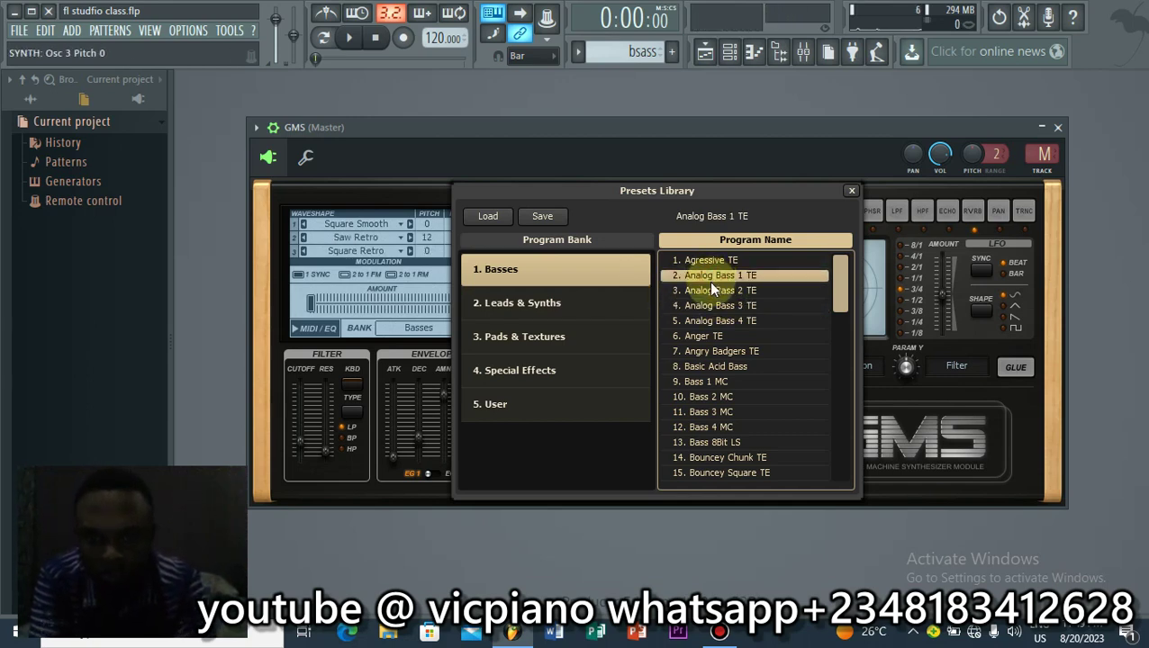
click(707, 286)
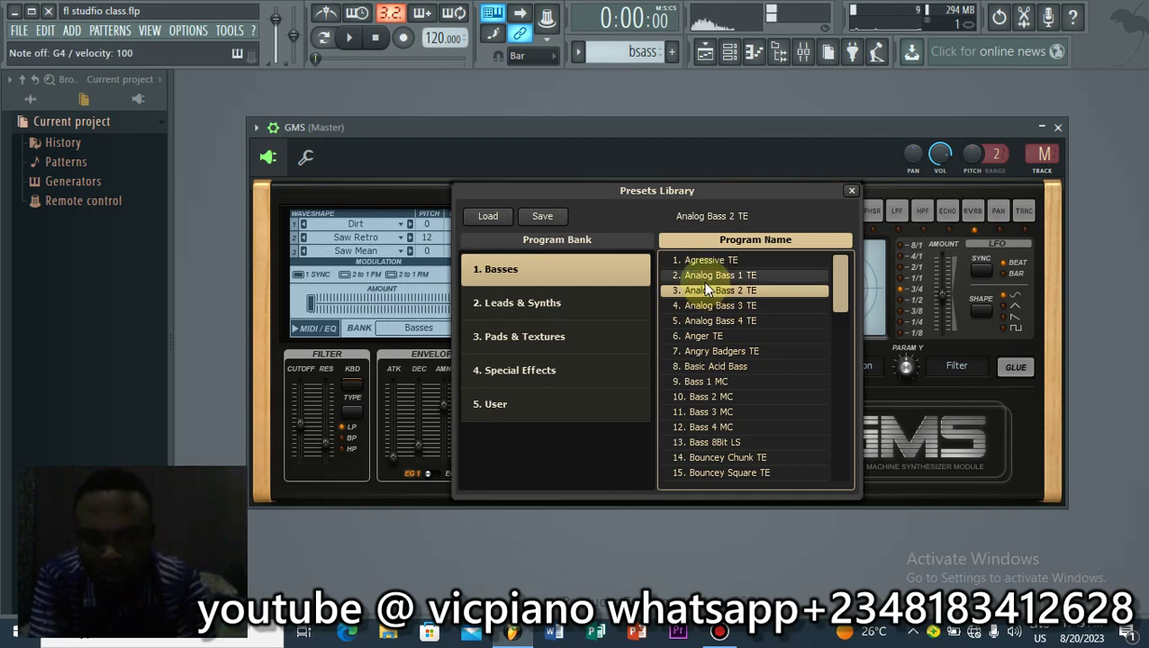
click(703, 275)
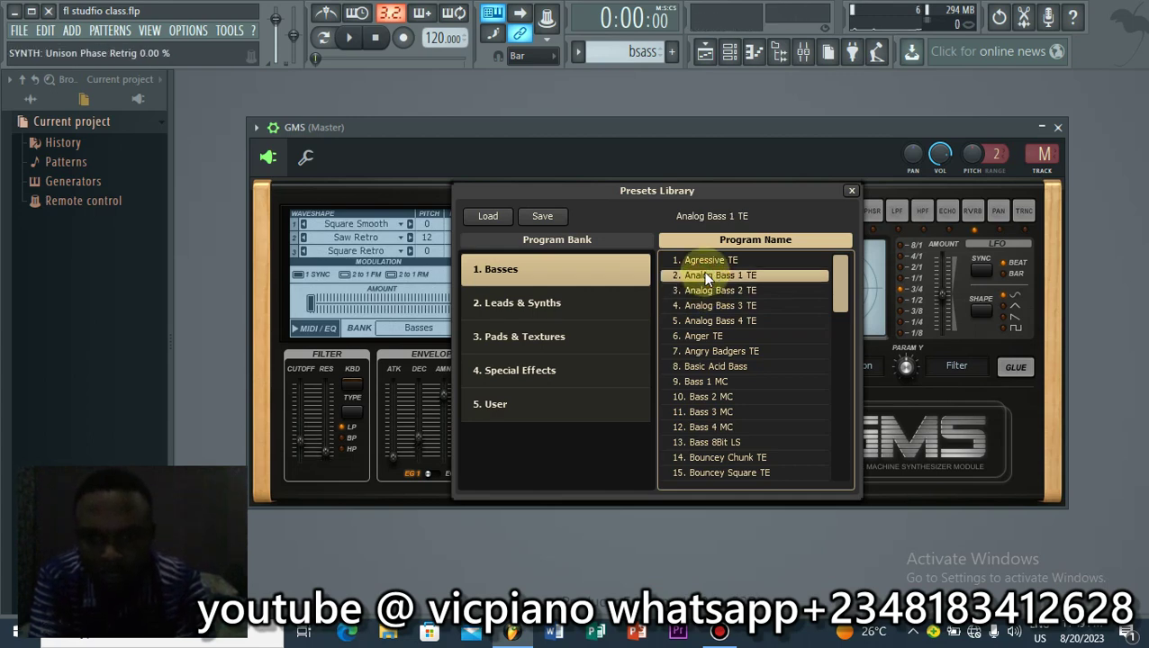
double_click(709, 275)
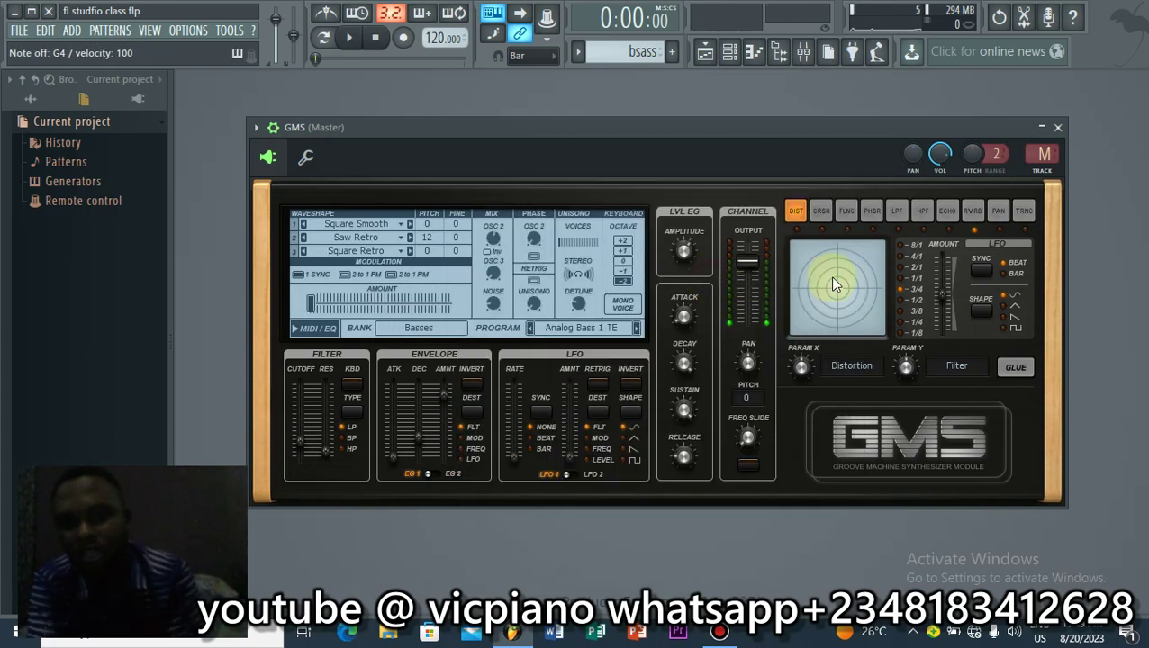
click(1058, 126)
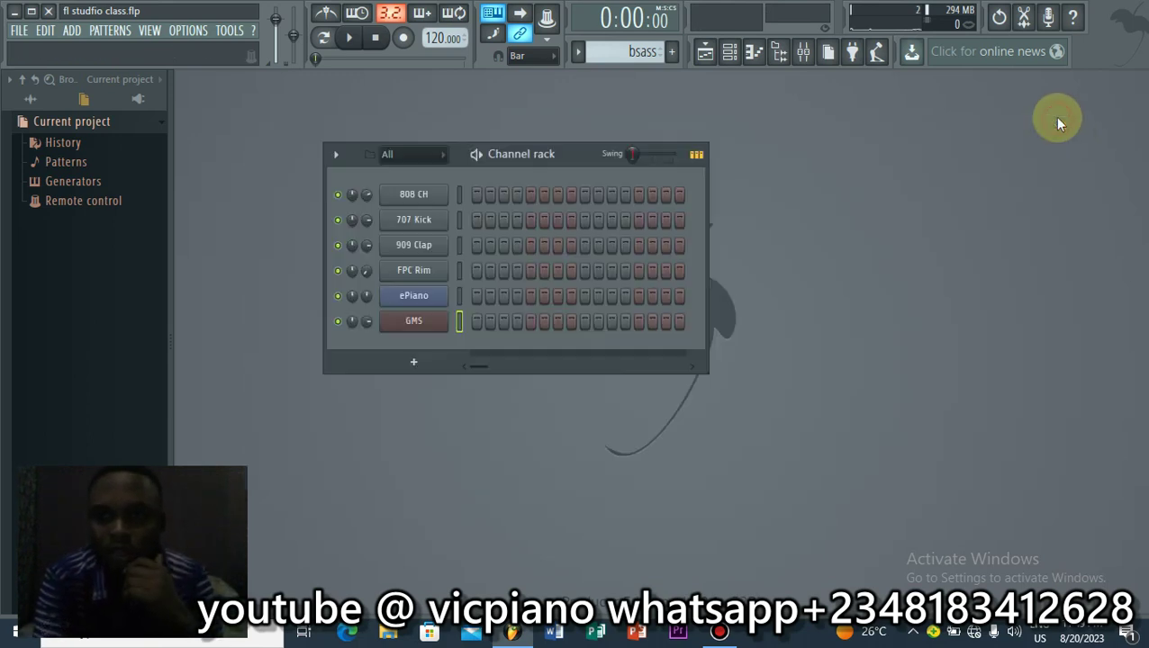
Step: Play the arrangement for a few seconds, stop it, and set the main snap to 1/4 beat
click(350, 38)
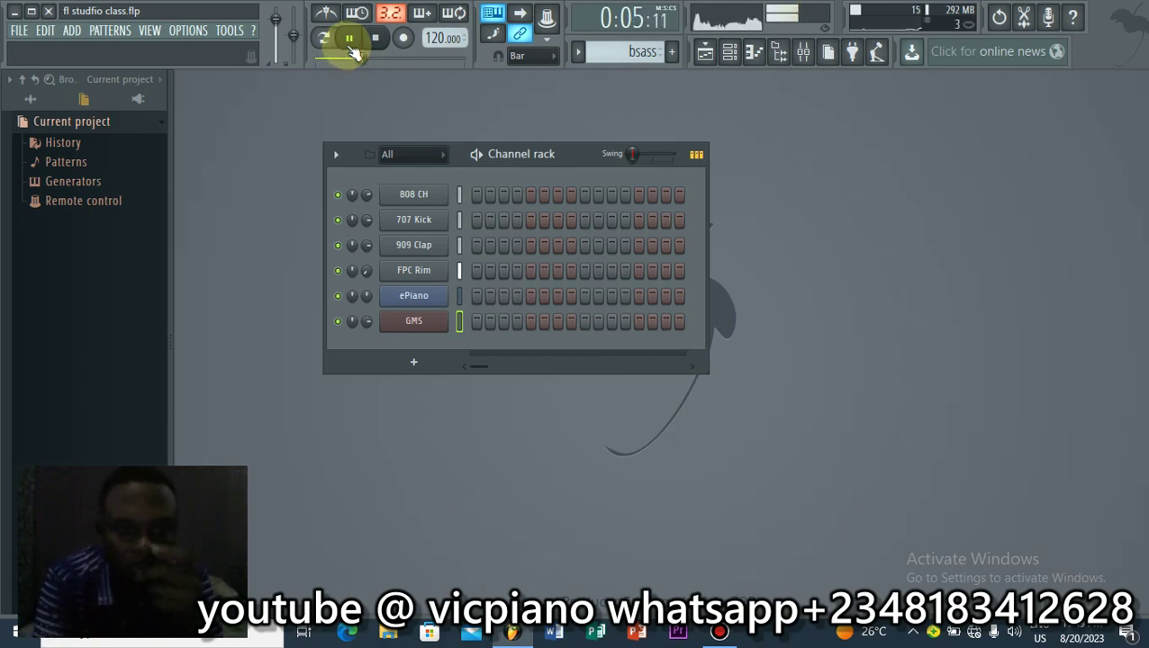
click(379, 46)
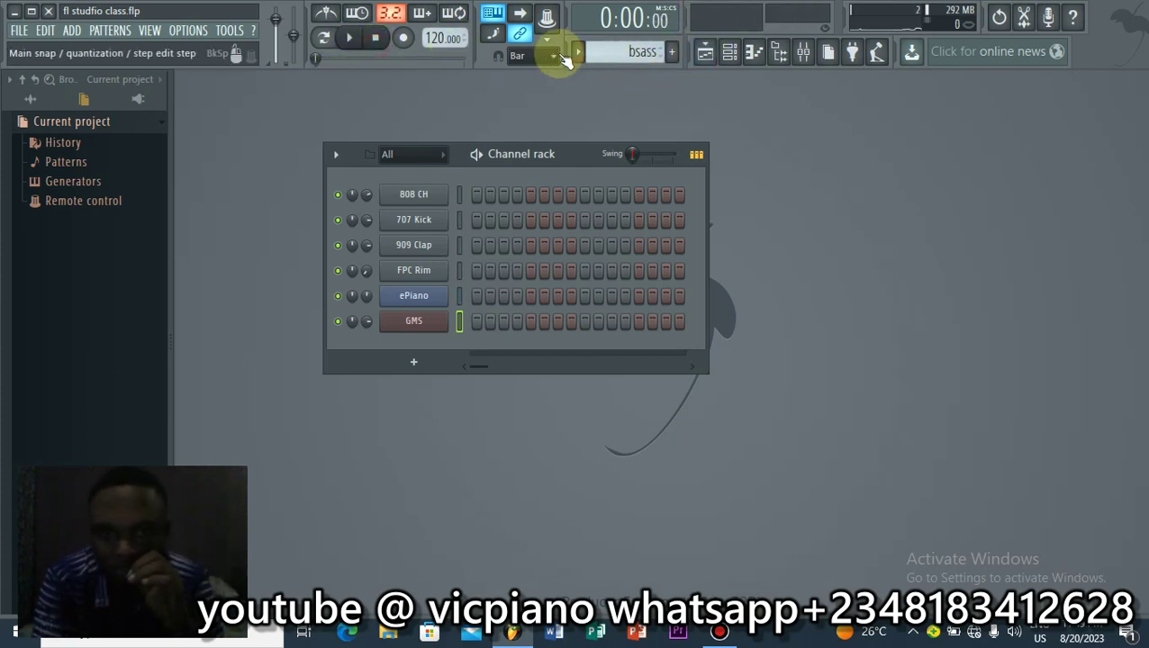
click(524, 68)
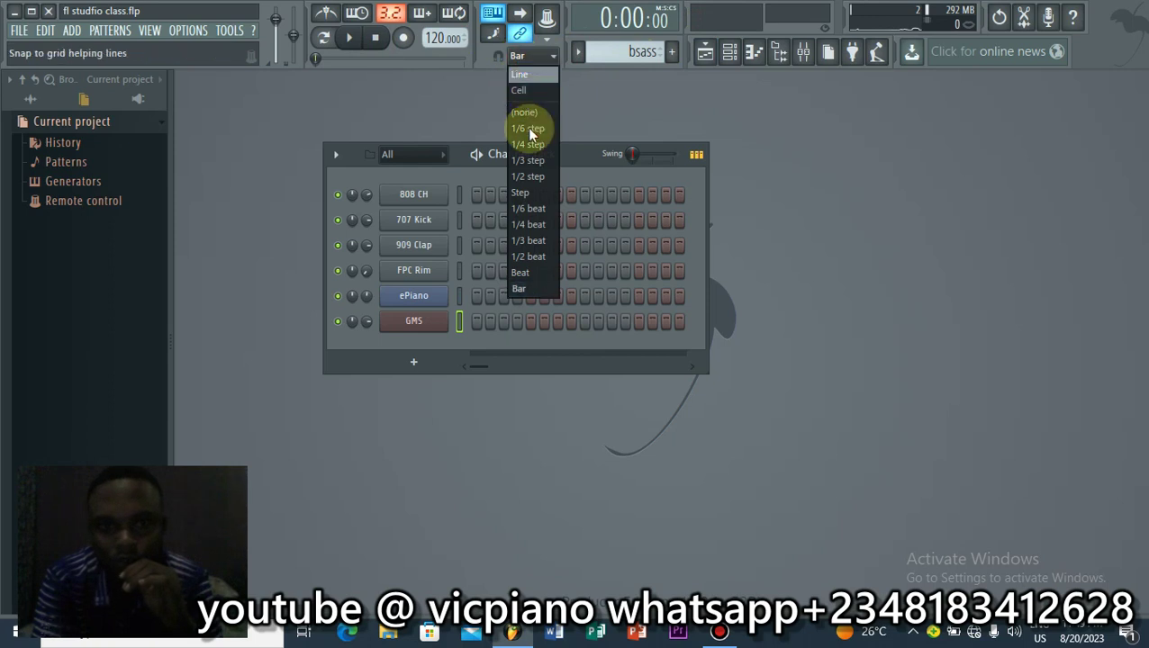
click(523, 226)
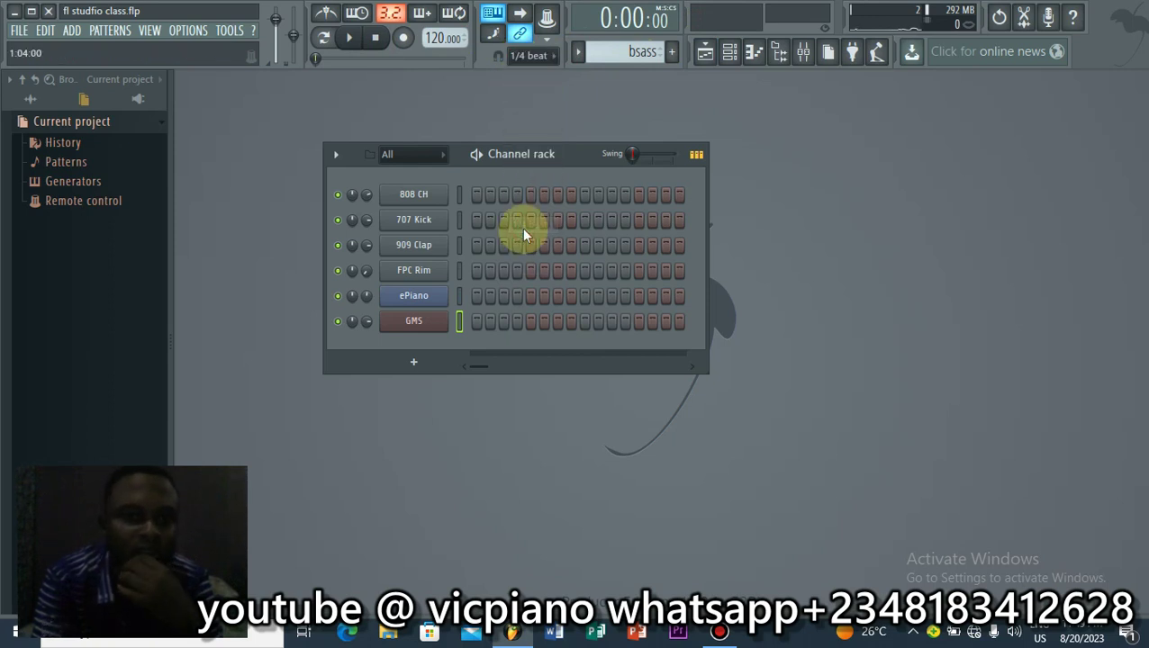
Step: Loop the bass pattern in pattern mode with the metronome on, and open the GMS channel in the piano roll
click(328, 15)
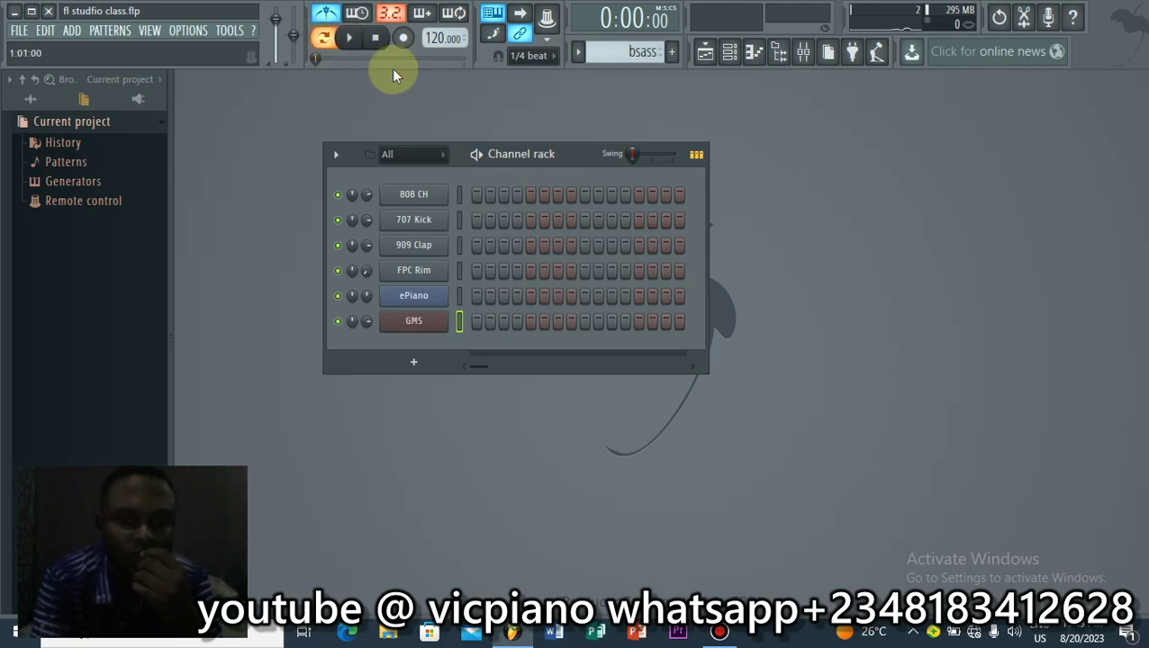
click(349, 37)
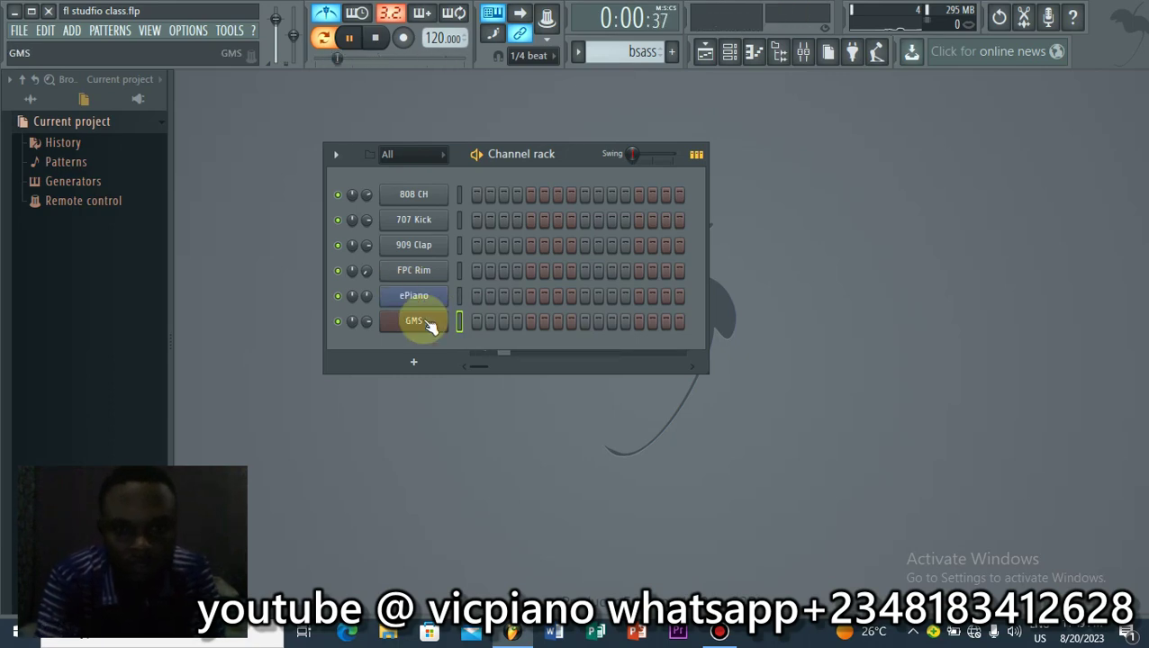
right_click(432, 324)
click(470, 324)
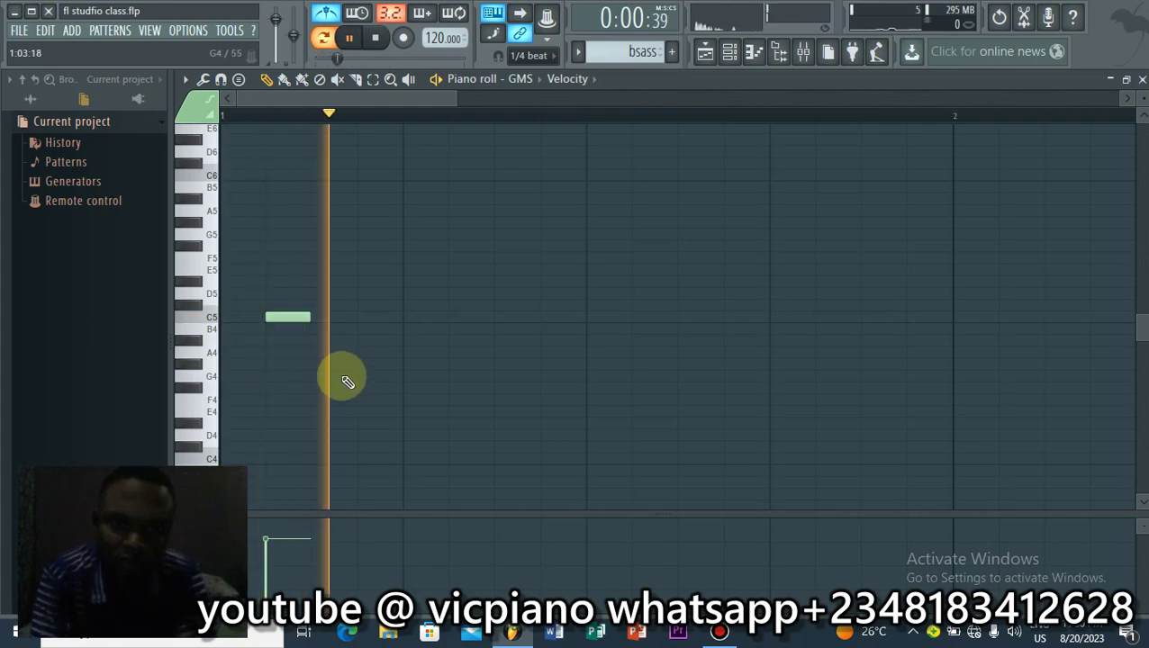
Step: Place a quarter-beat C5 note in the GMS piano roll and move it to the start of beat 2
click(288, 316)
drag(360, 320, 424, 328)
key(space)
key(space)
key(space)
key(space)
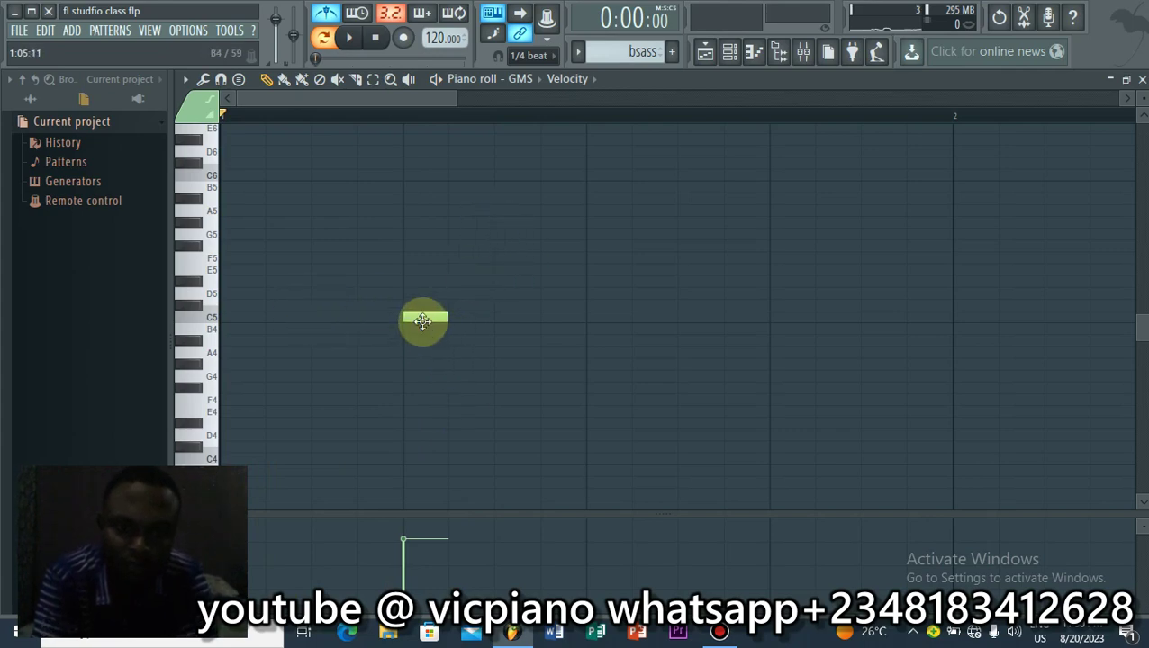
Step: Add a D5 note after the C5, shift it to the third quarter of beat 2 and play the loop to check it
key(space)
key(space)
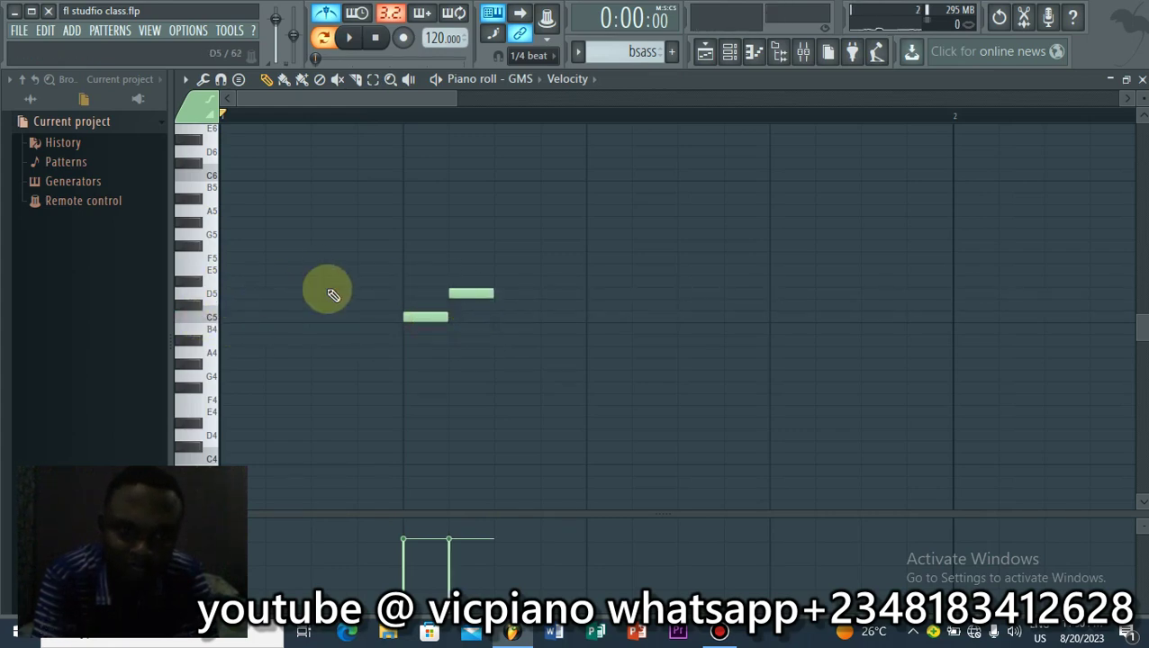
drag(468, 295, 505, 305)
key(space)
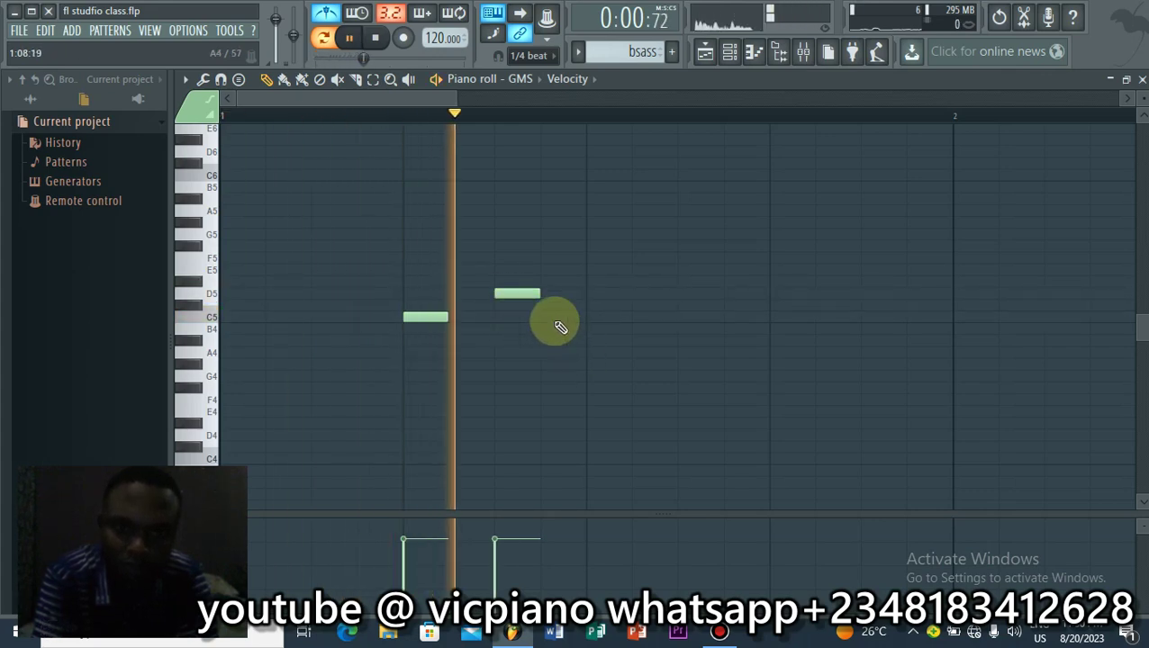
key(space)
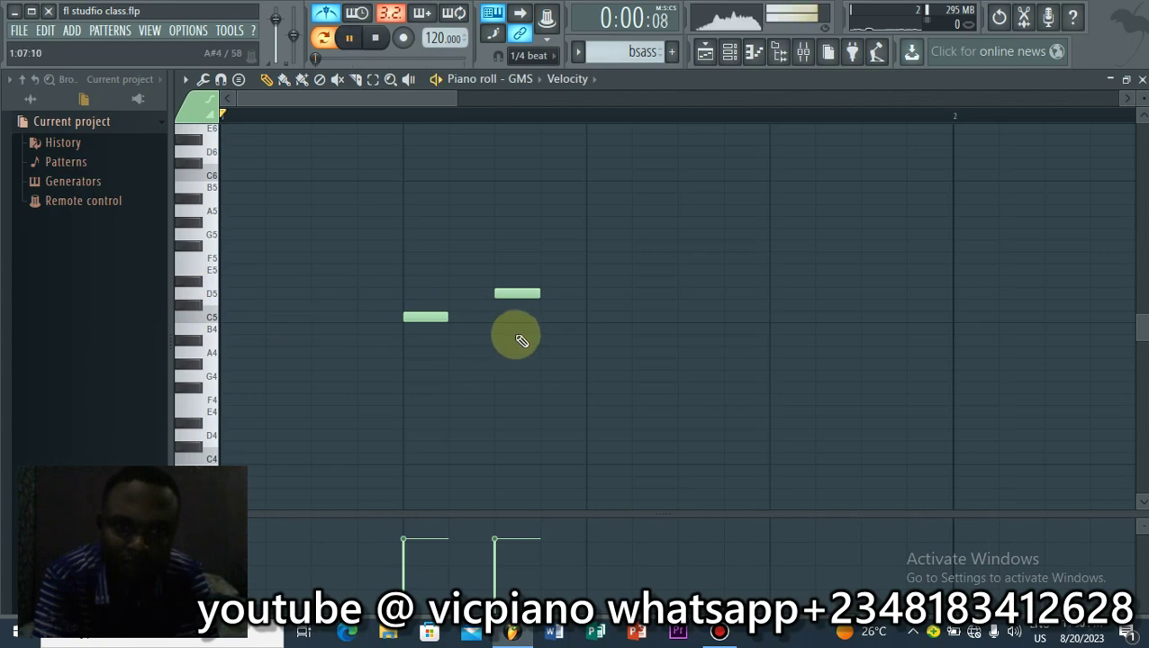
key(space)
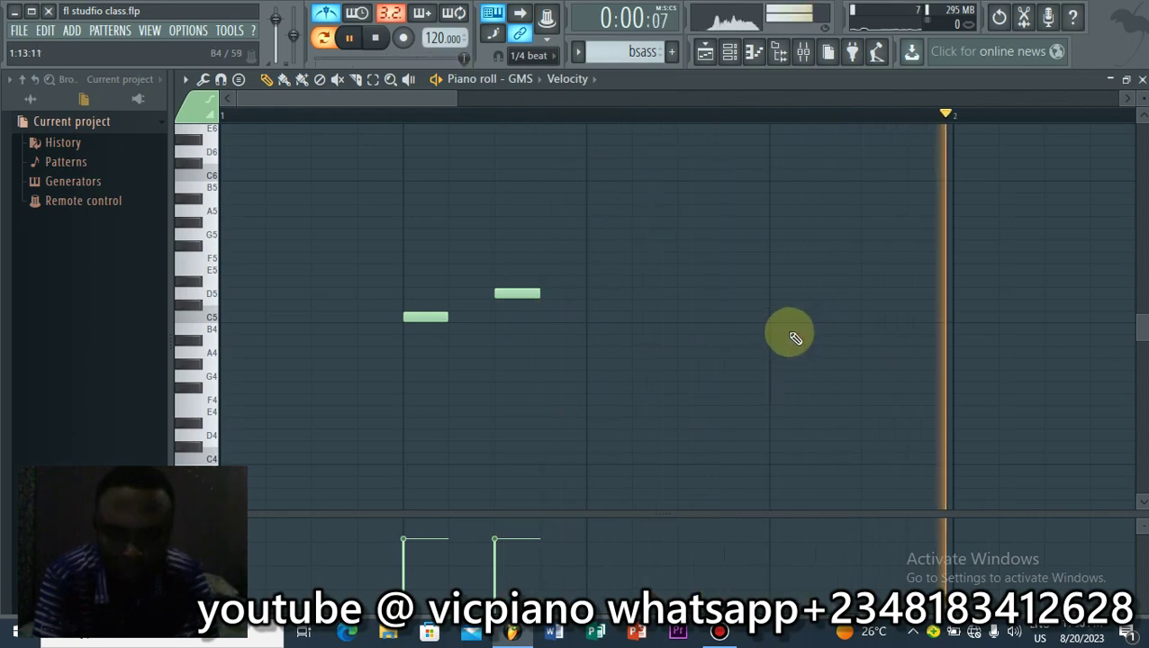
Step: Add a note at the start of beat 4 and try it at different pitches against the loop, settling on A4
key(space)
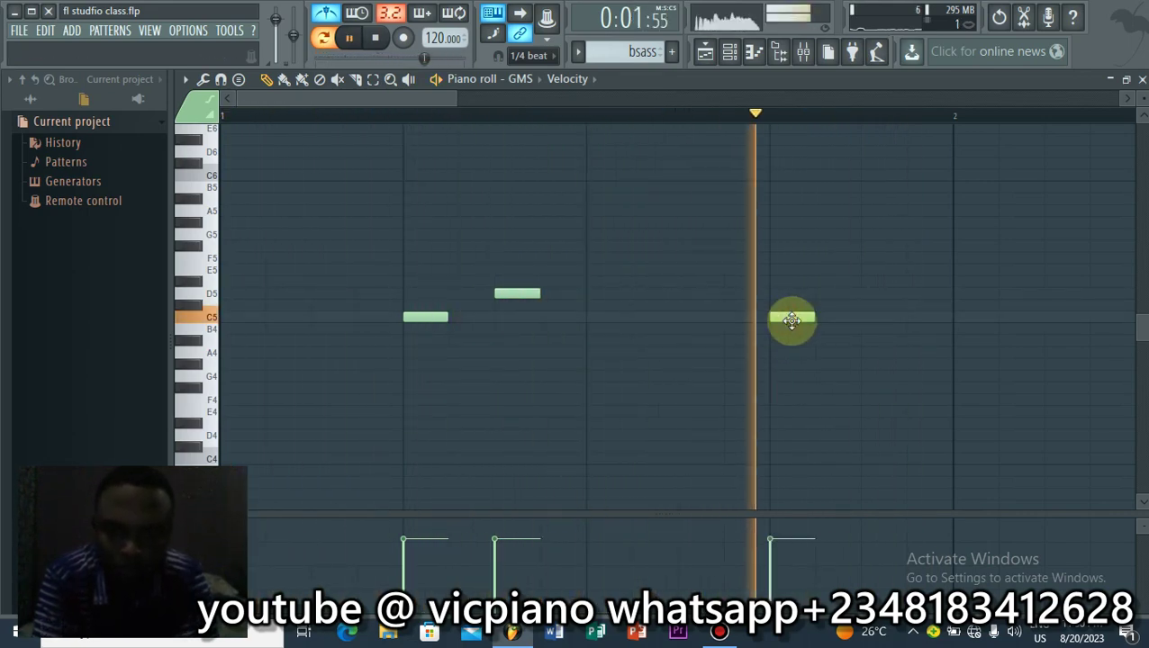
key(space)
mouse_move(788, 361)
mouse_down()
mouse_move(789, 382)
mouse_move(786, 364)
mouse_up()
key(space)
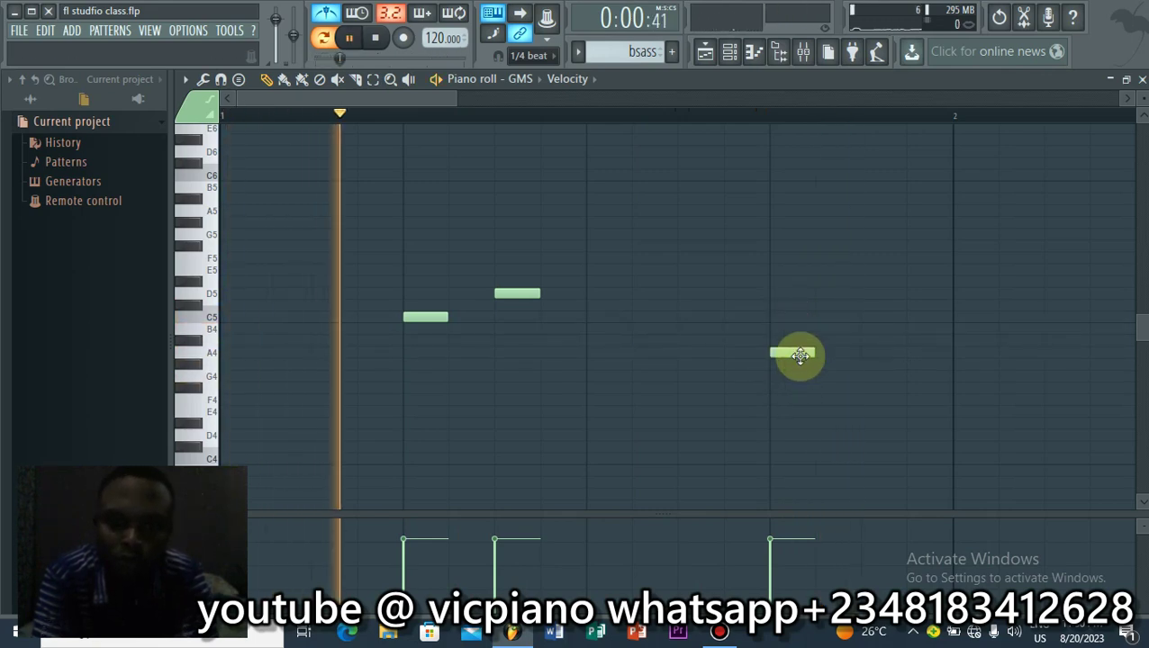
key(space)
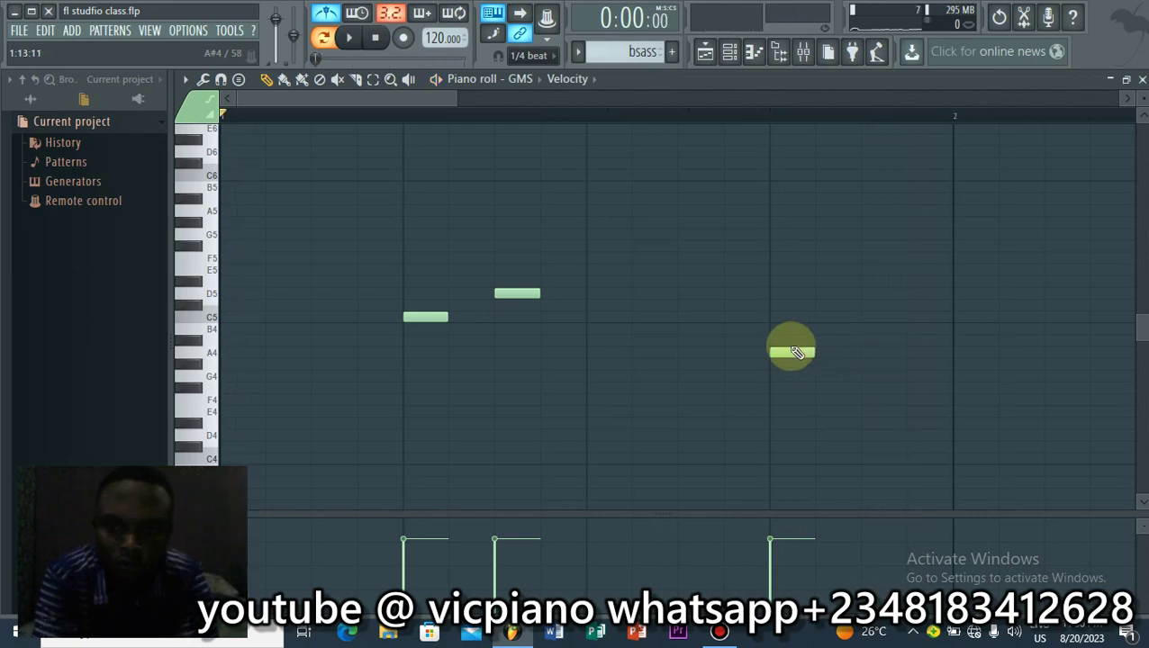
key(space)
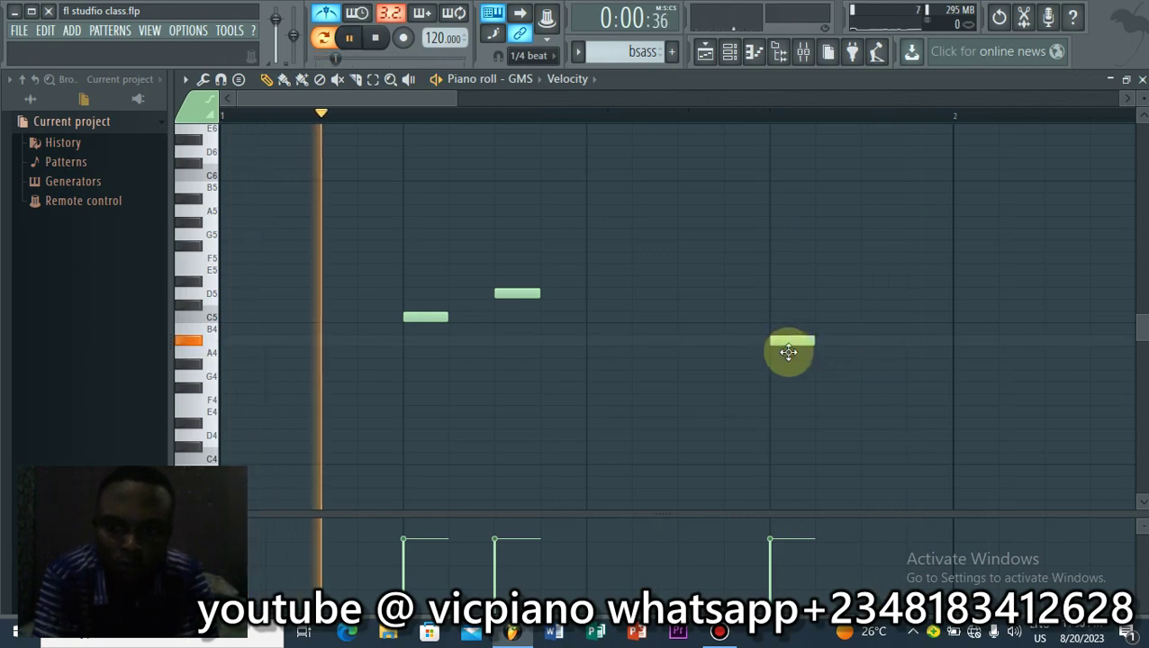
drag(789, 350, 802, 366)
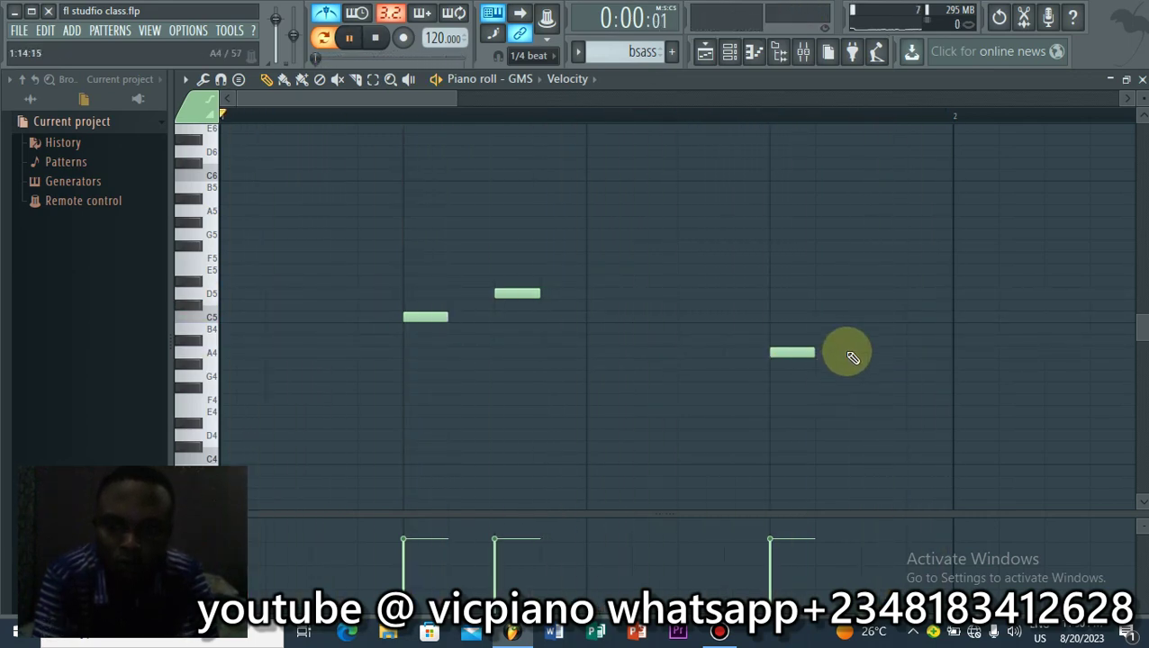
Step: Fill the rest of beat 4 with three more consecutive quarter-beat A4 notes
click(833, 351)
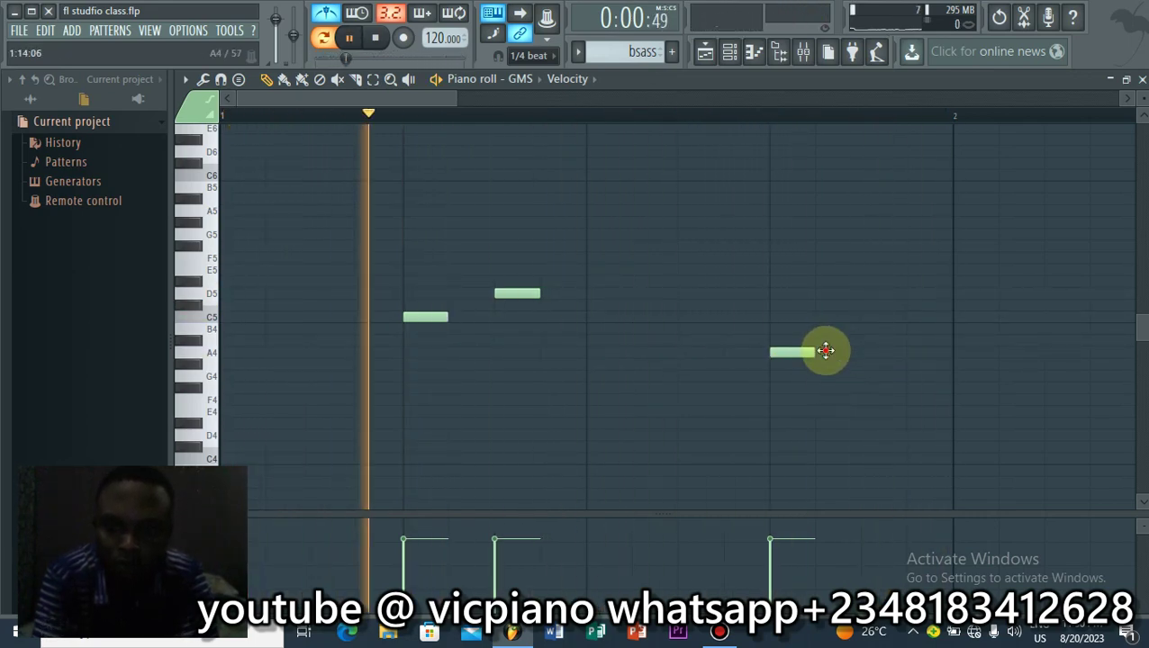
click(880, 352)
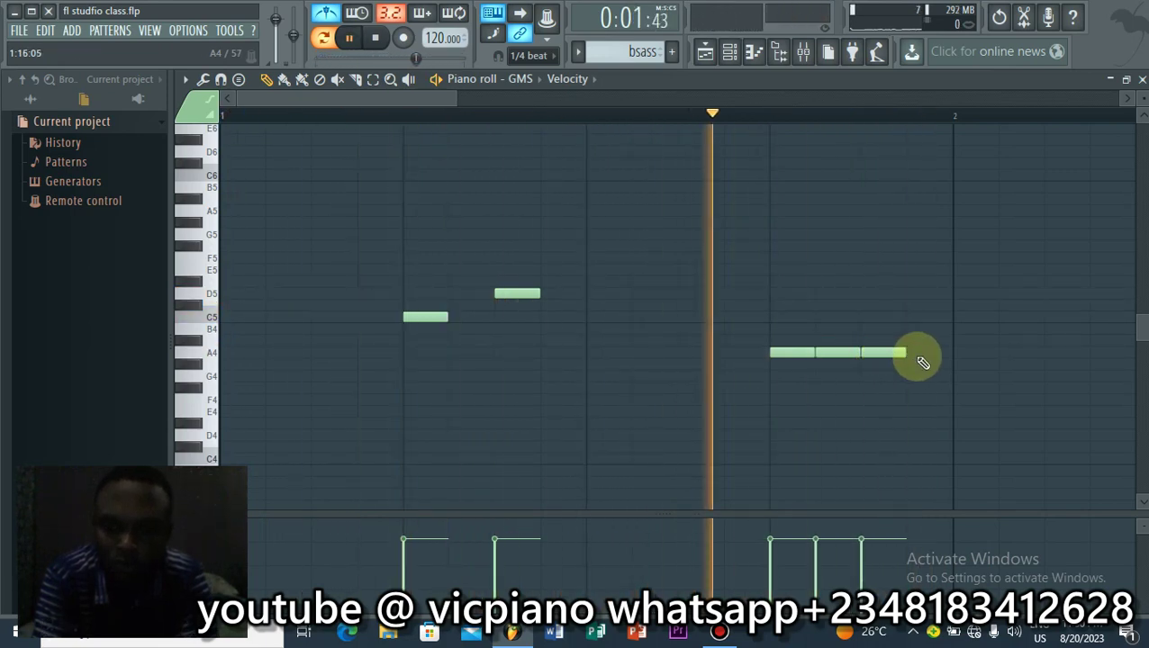
click(909, 352)
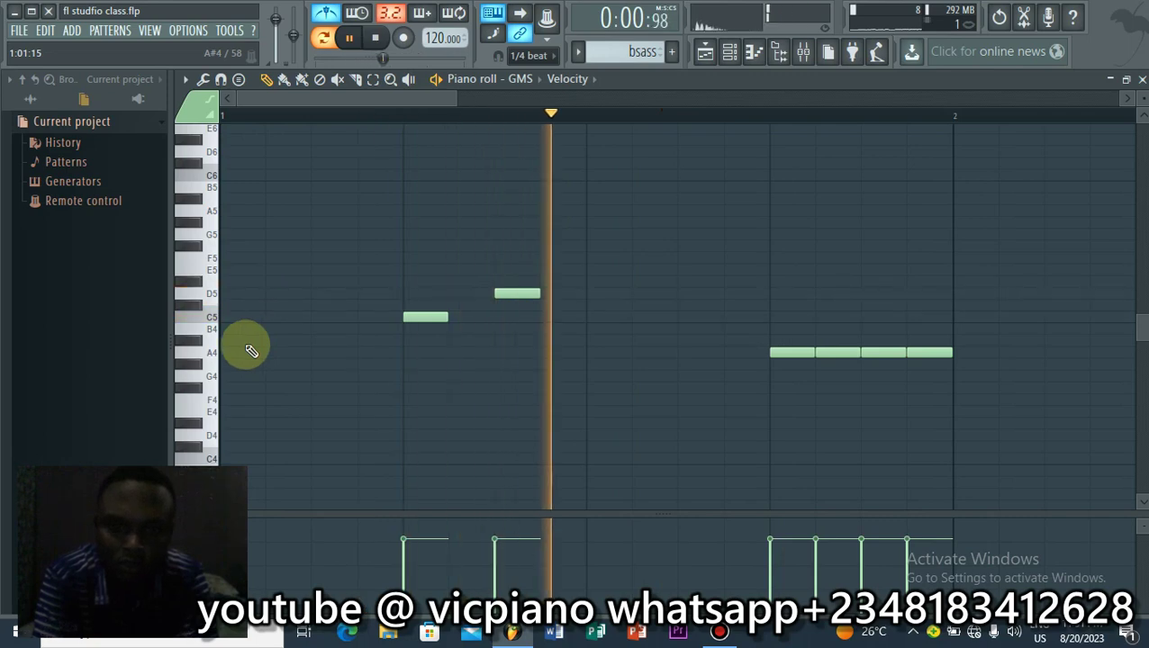
Step: Place a D5 note at the very start of the bar, replaying the loop to check its pitch
click(238, 295)
key(space)
drag(239, 295, 242, 347)
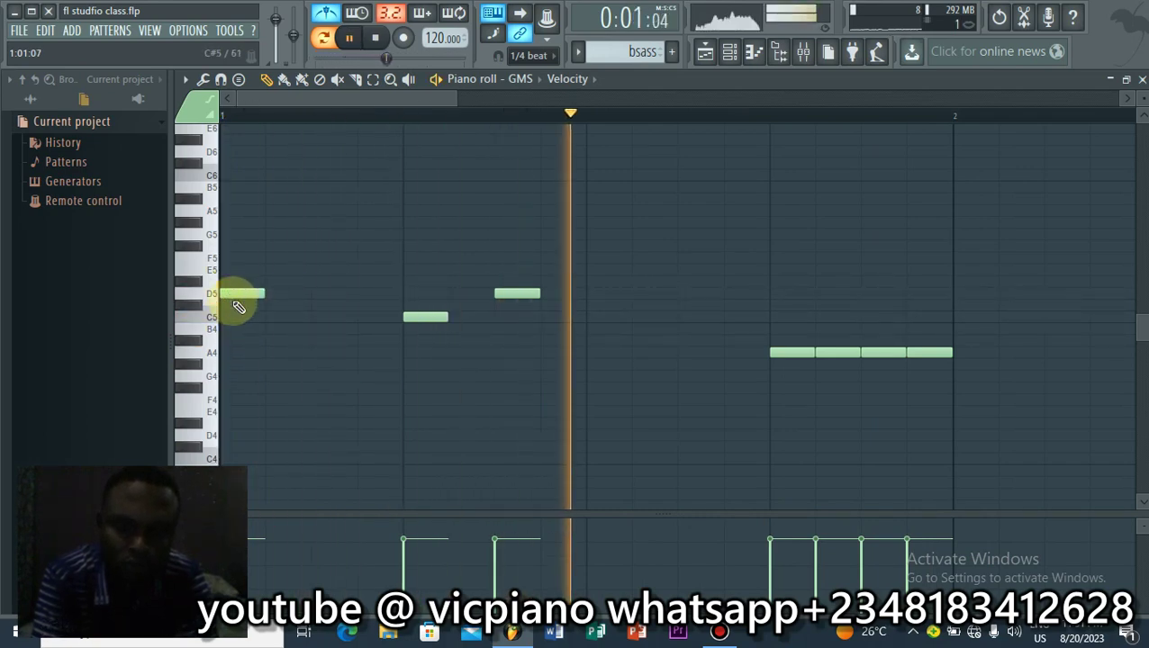
Step: Add a second D5 note in beat 1, move it to the last quarter of that beat and replay the loop
click(275, 292)
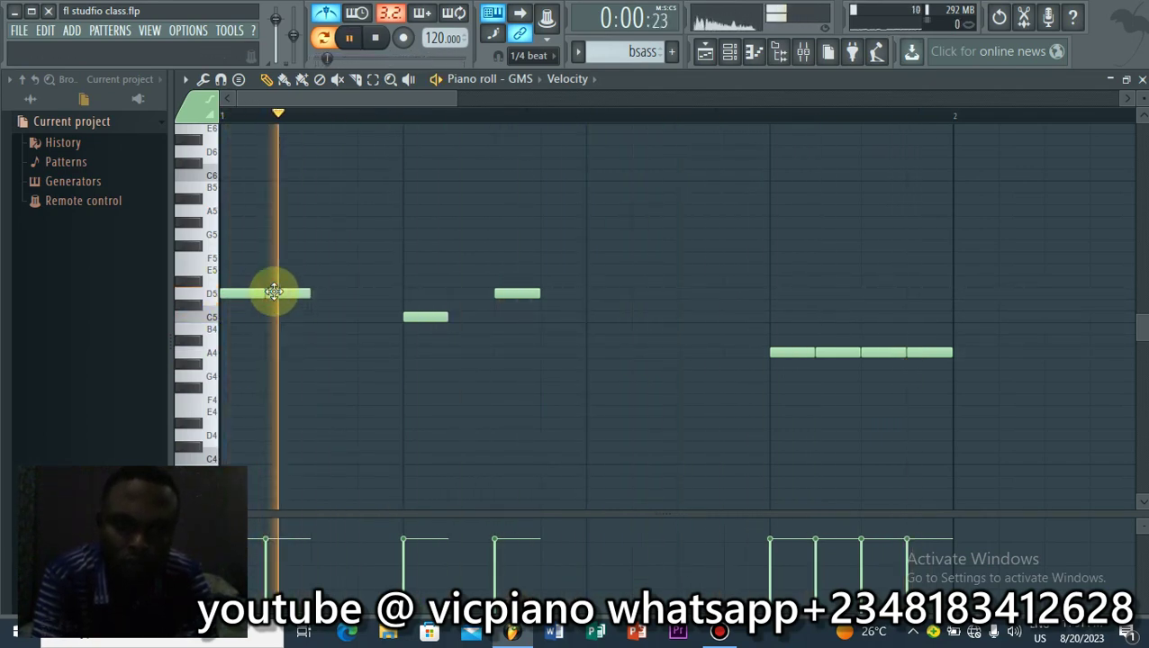
key(space)
drag(277, 292, 311, 295)
key(space)
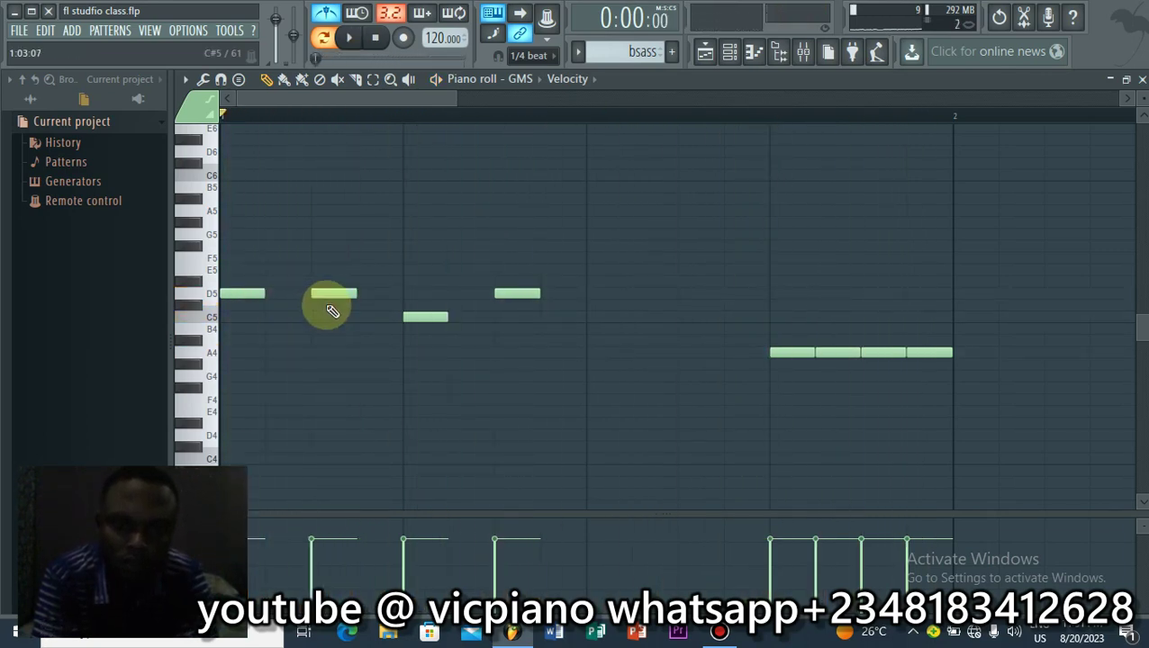
drag(329, 296, 357, 300)
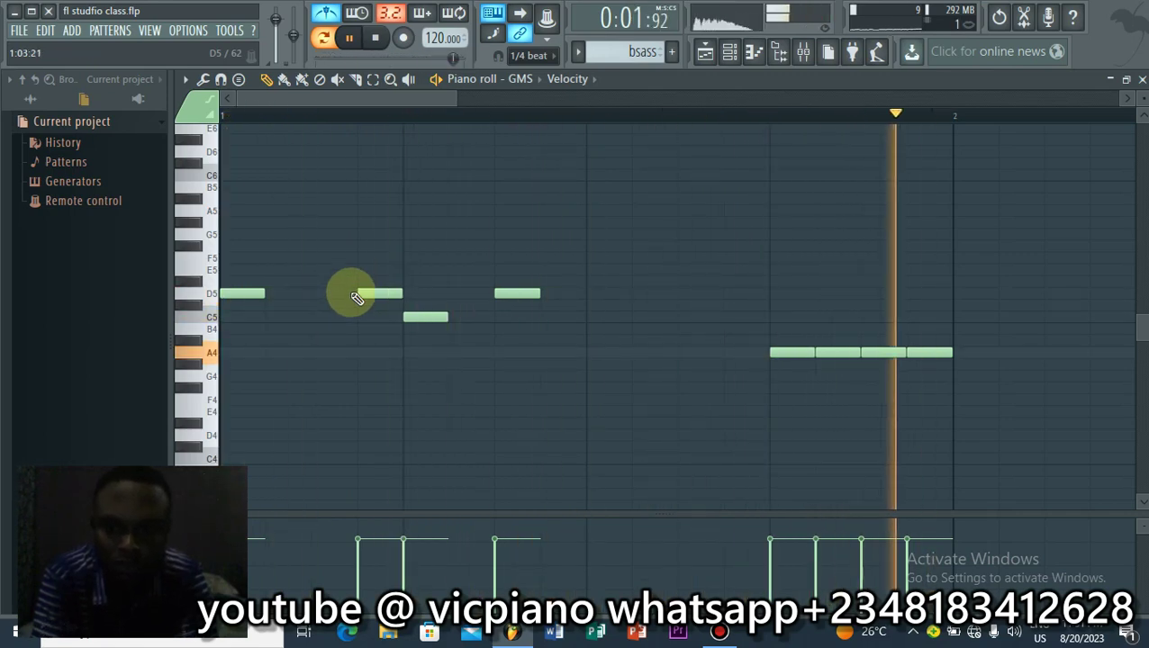
key(space)
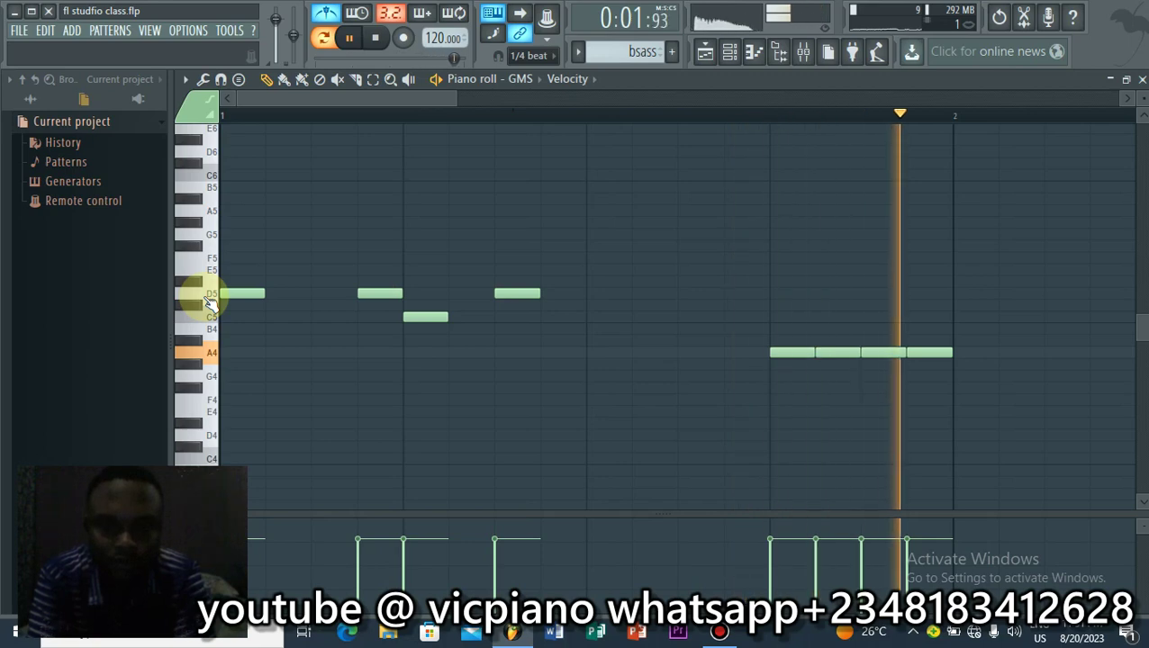
Step: Replay the bass pattern loop in the piano roll to check the finished line
key(space)
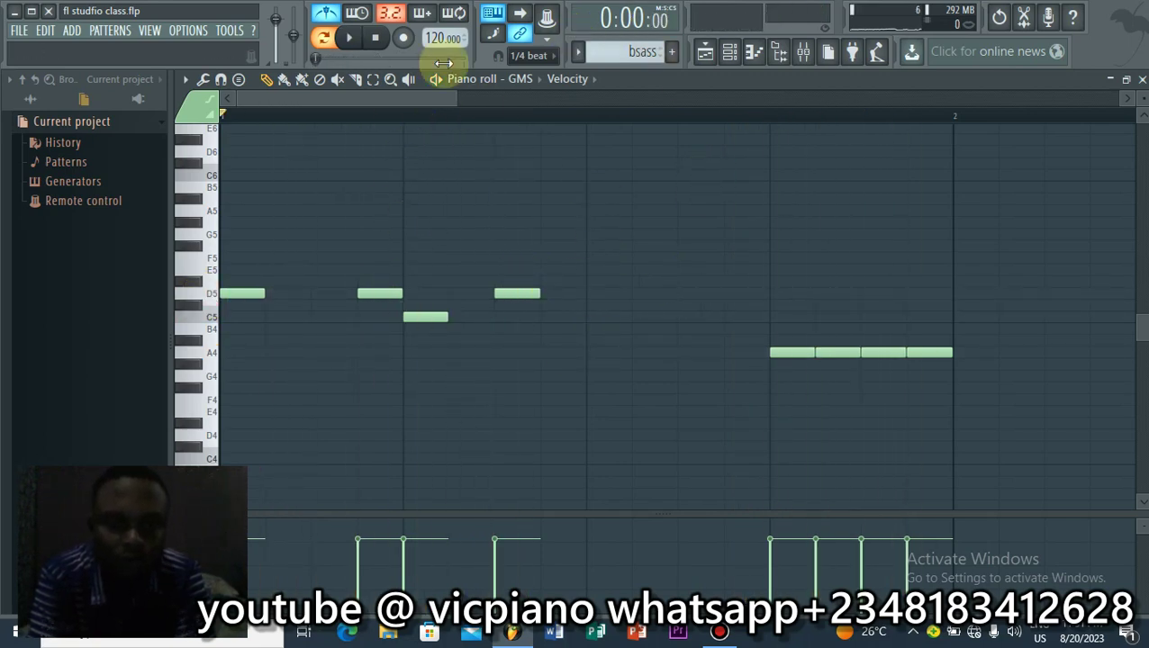
key(space)
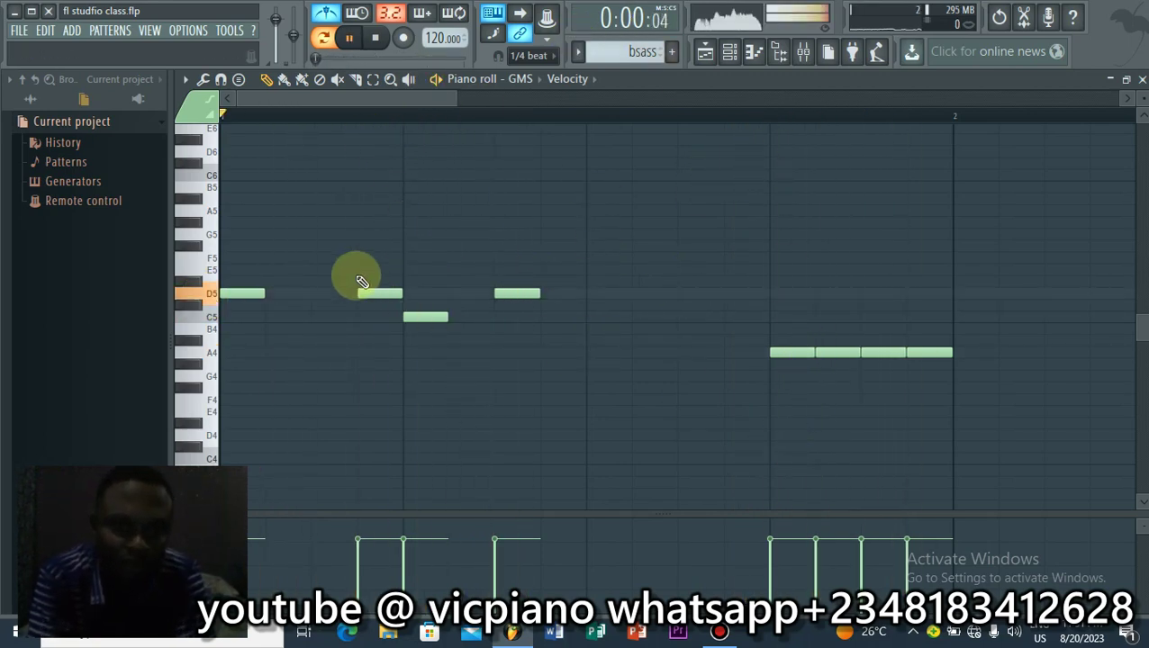
key(space)
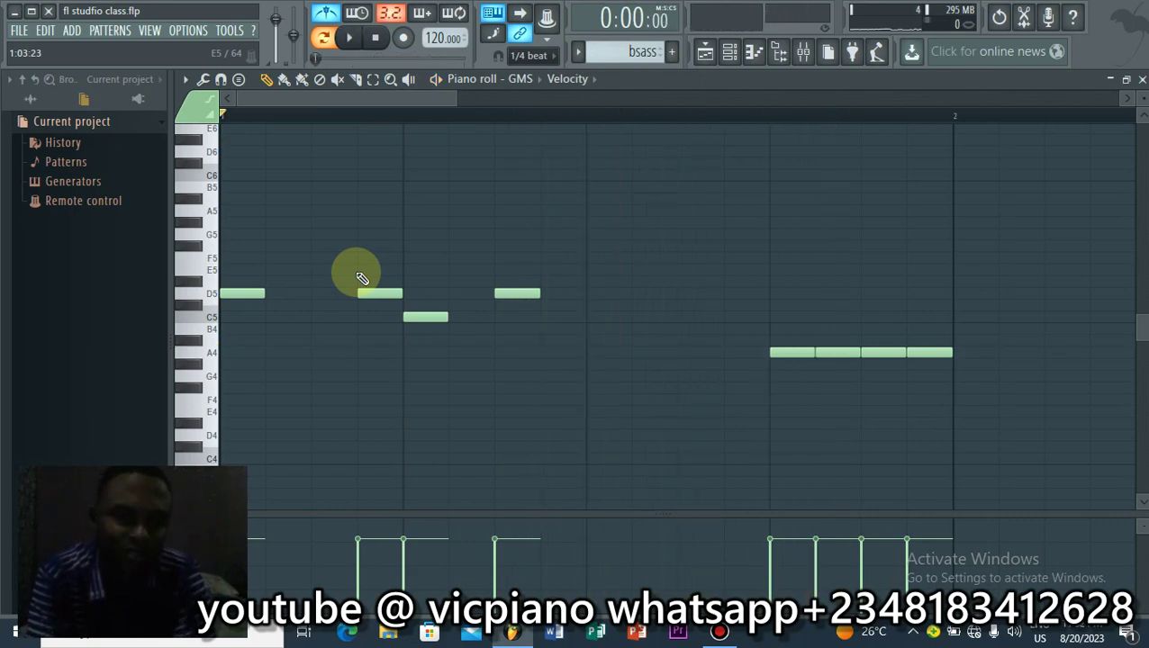
key(space)
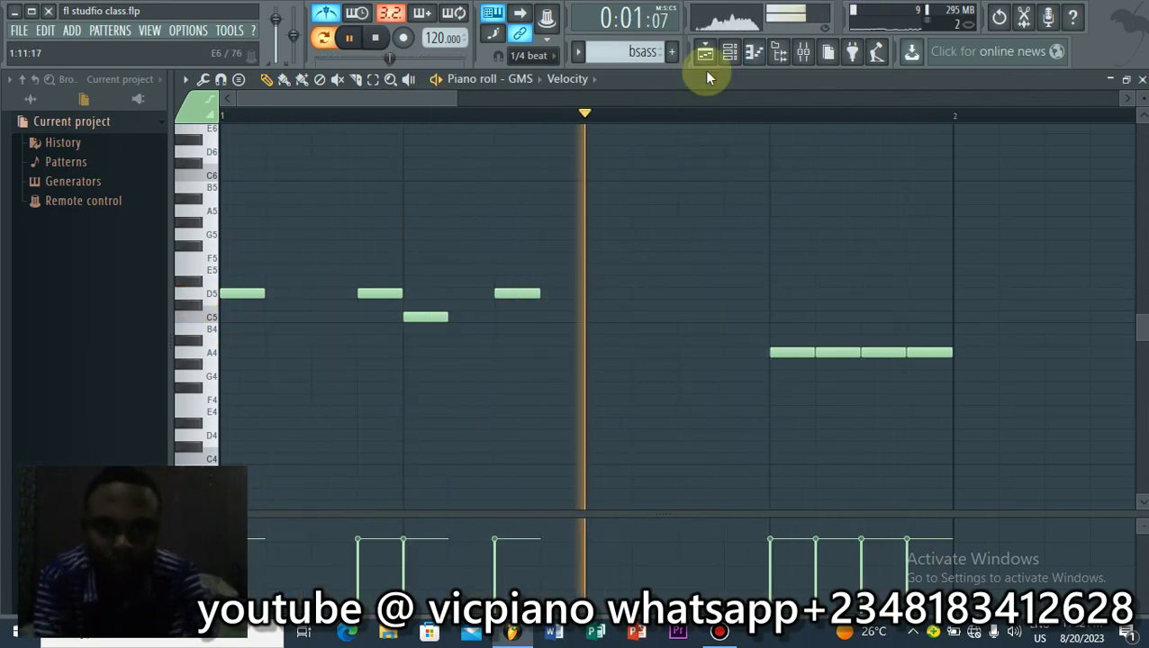
key(space)
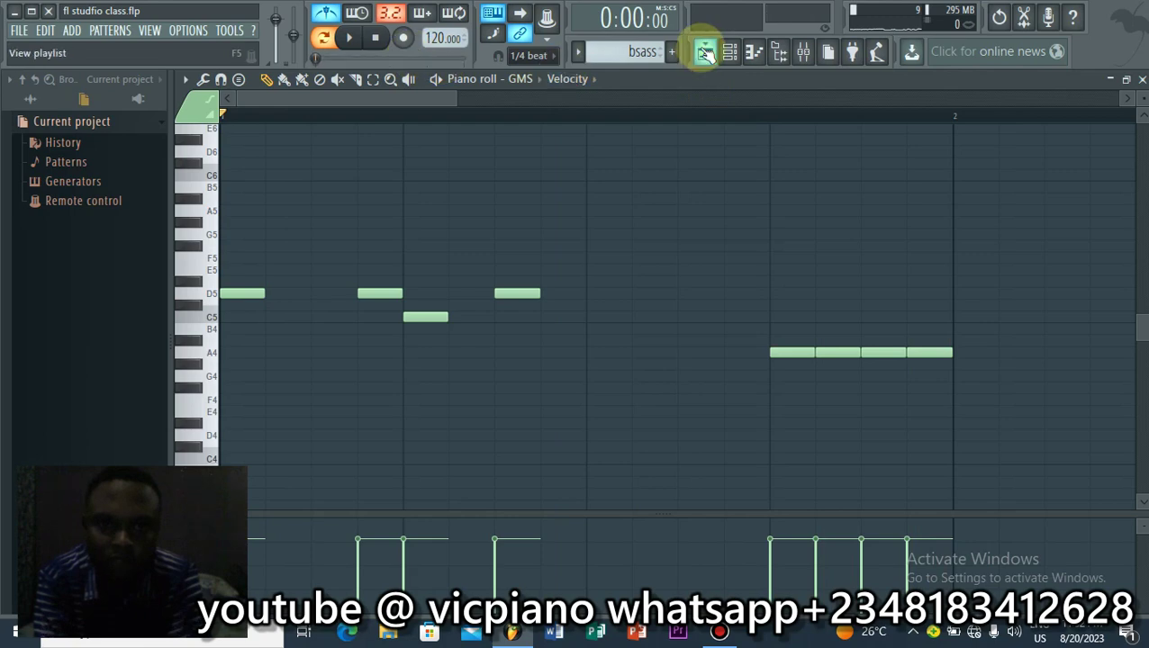
Step: Open the playlist, make bsass the active pattern and check its GMS notes in the channel rack
click(705, 52)
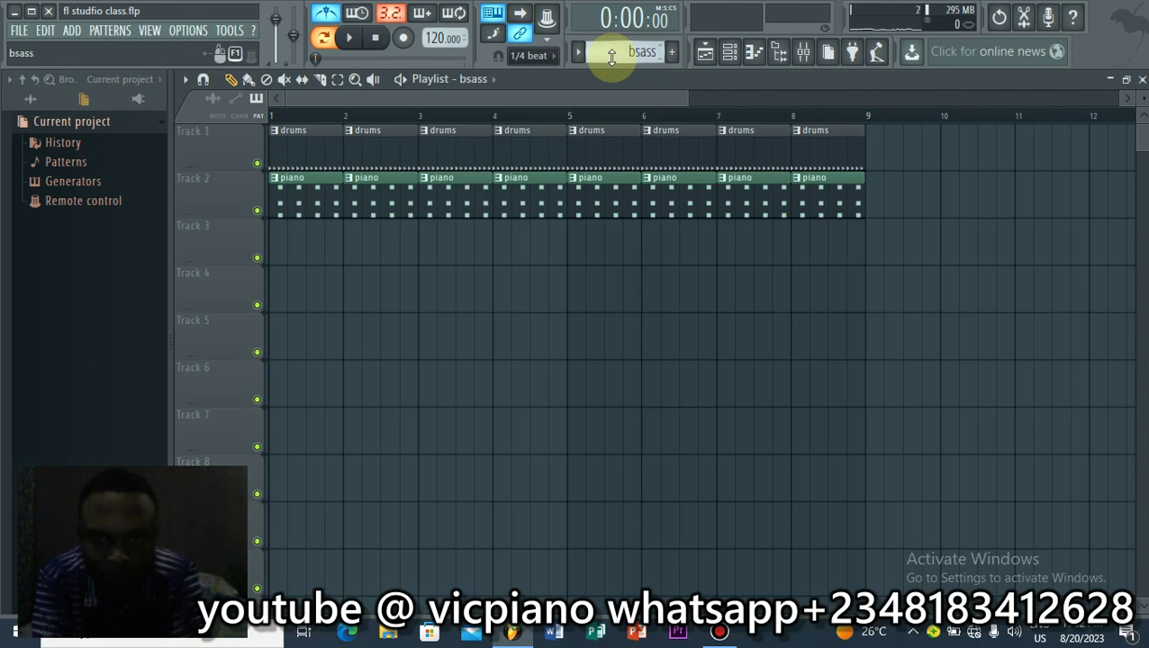
scroll(611, 56, down, 1)
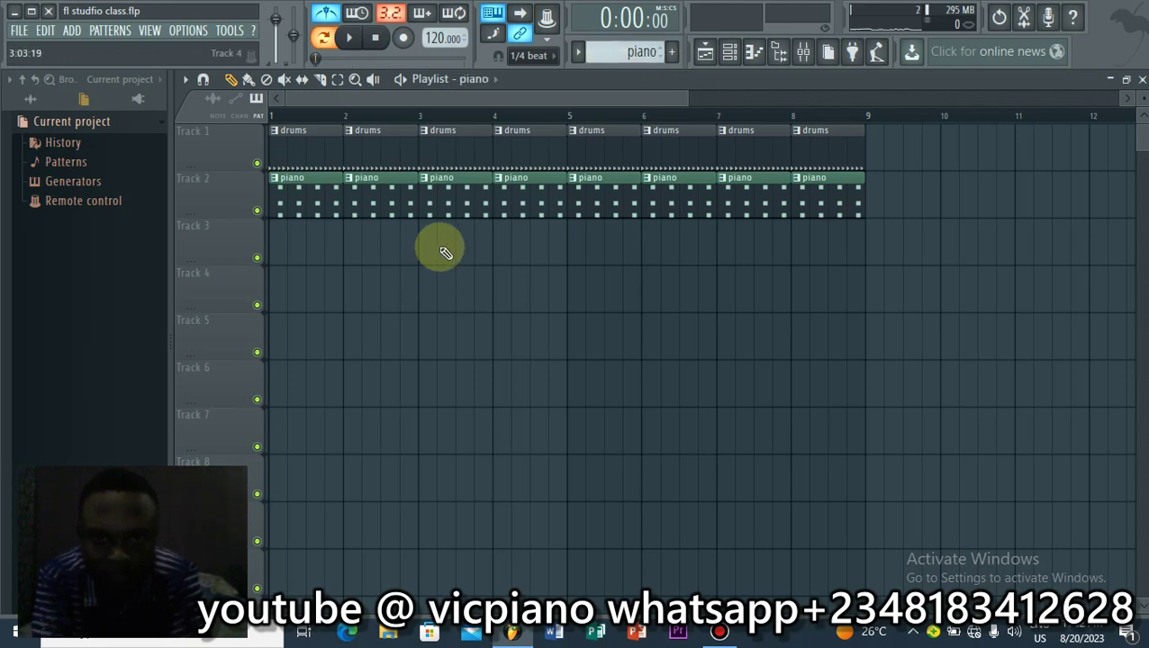
click(445, 251)
right_click(465, 250)
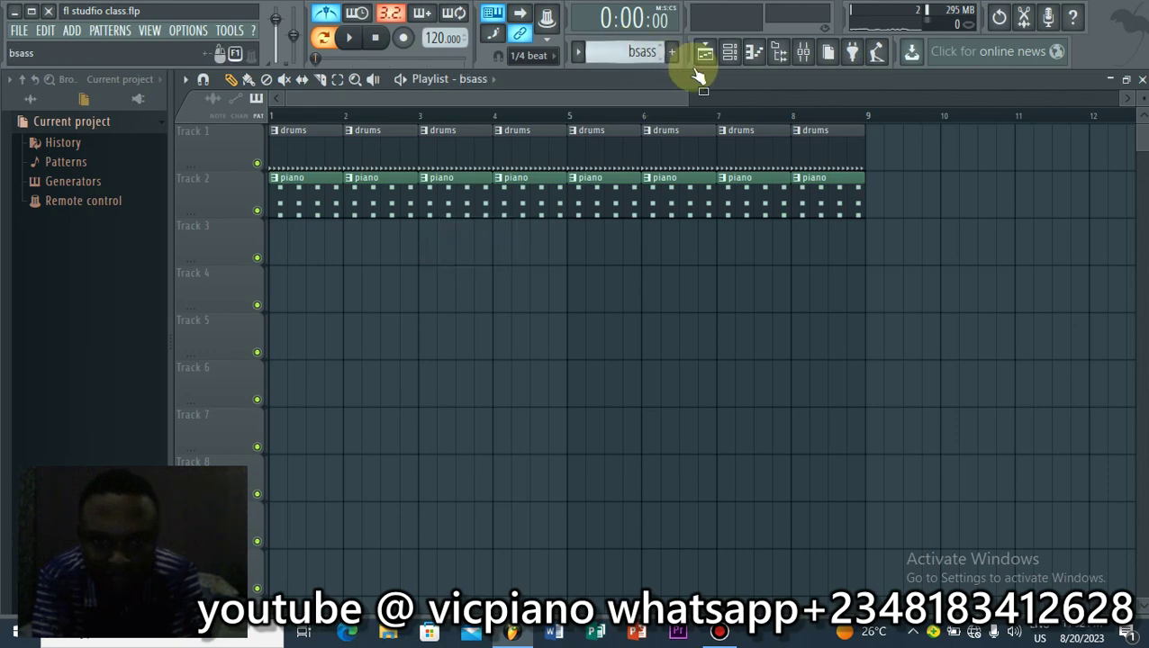
click(729, 52)
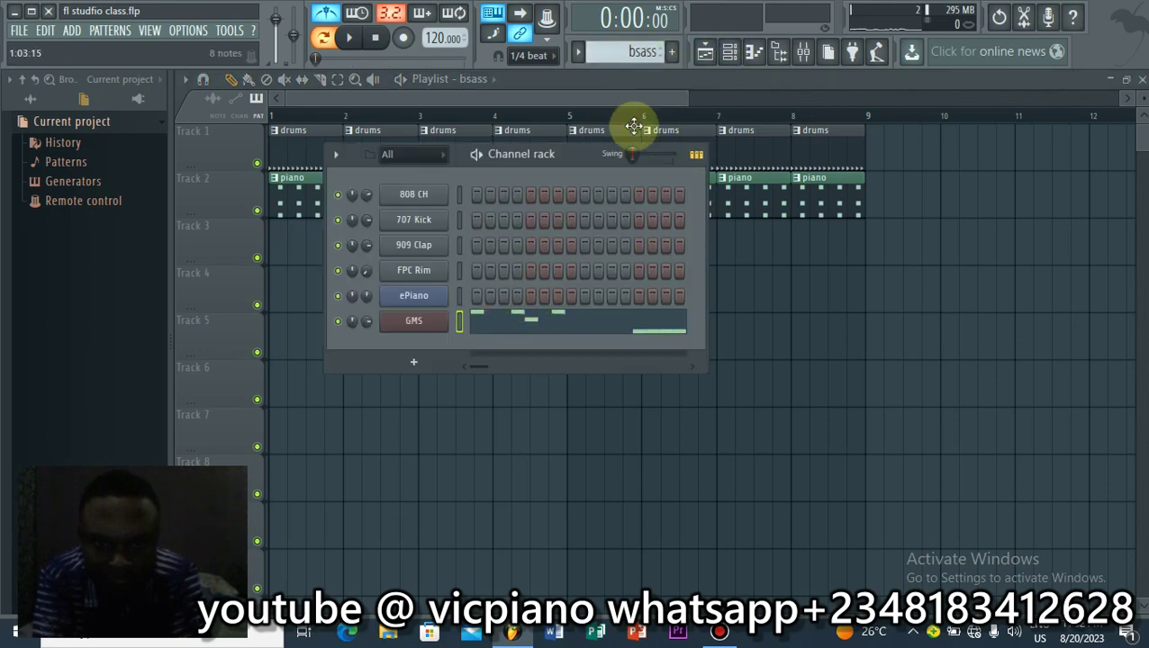
key(F6)
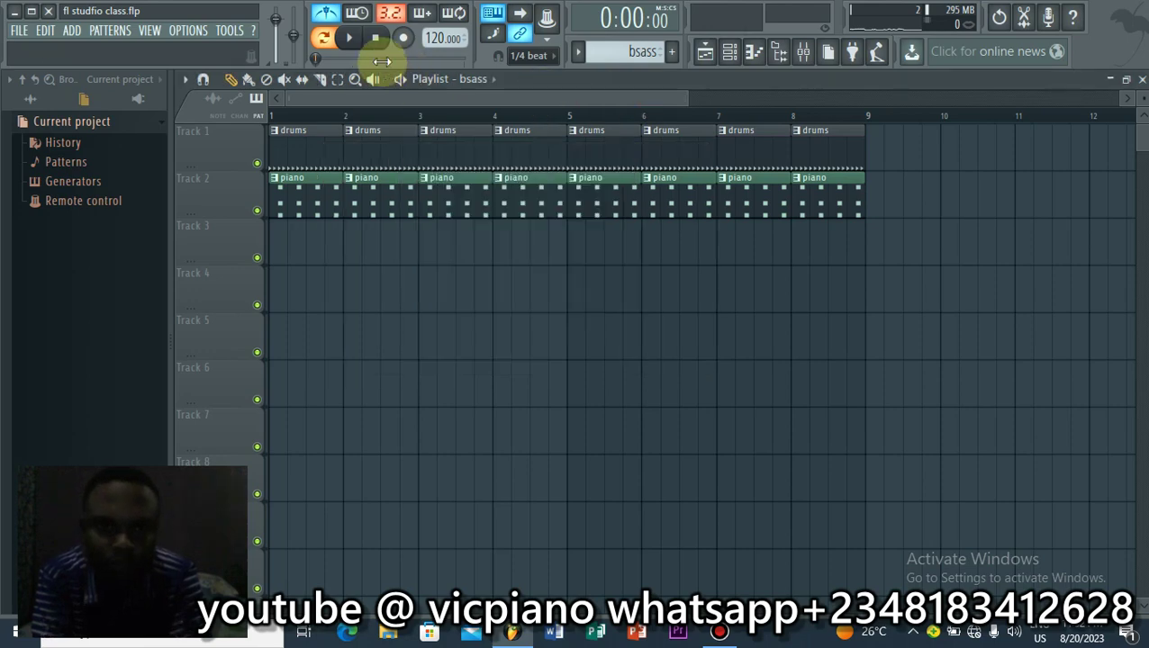
Step: Set the snap to Bar and fill bars 1 to 8 of Track 3 with bsass clips
click(525, 56)
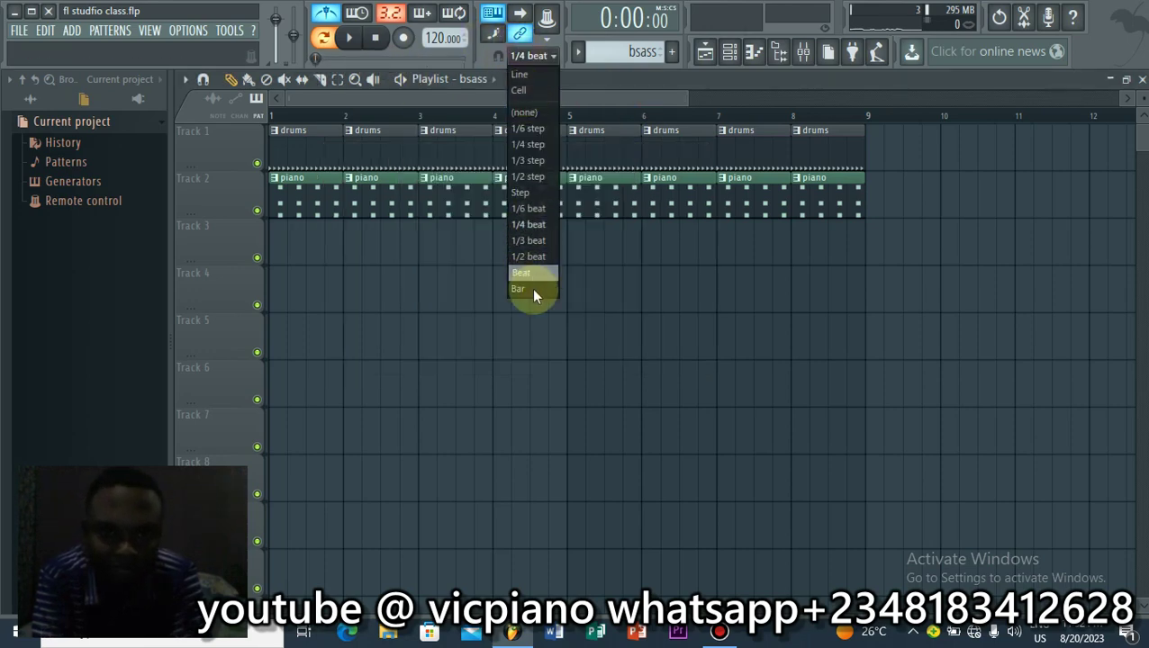
click(531, 288)
click(283, 245)
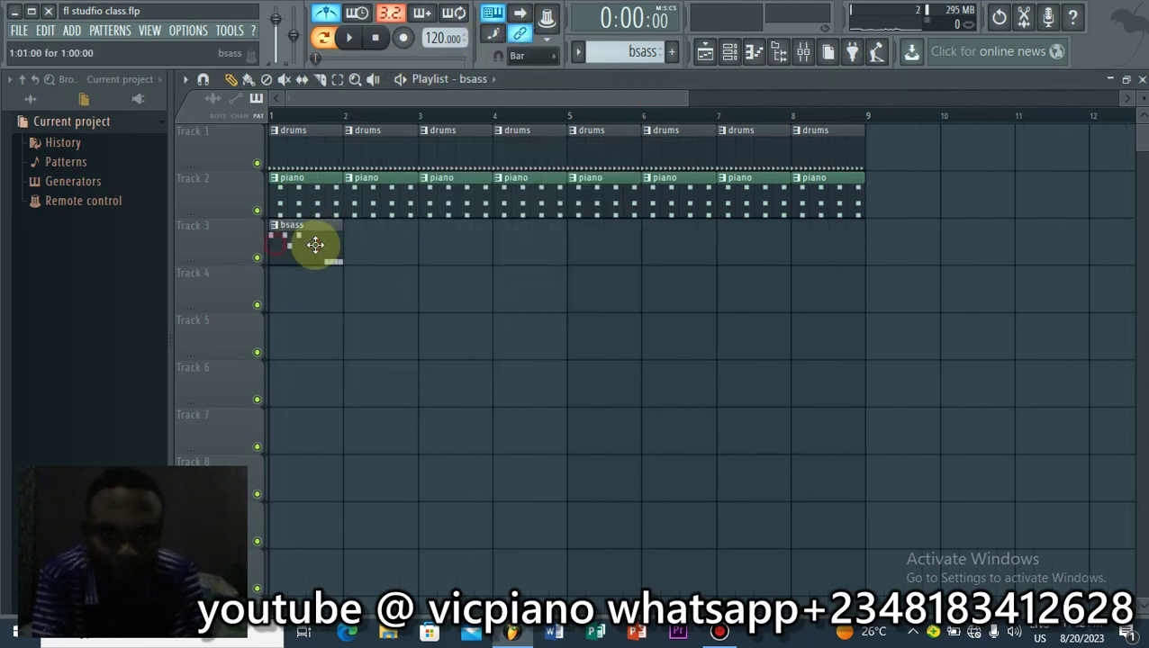
click(403, 240)
mouse_move(451, 236)
mouse_down()
mouse_move(725, 226)
mouse_move(814, 243)
mouse_up()
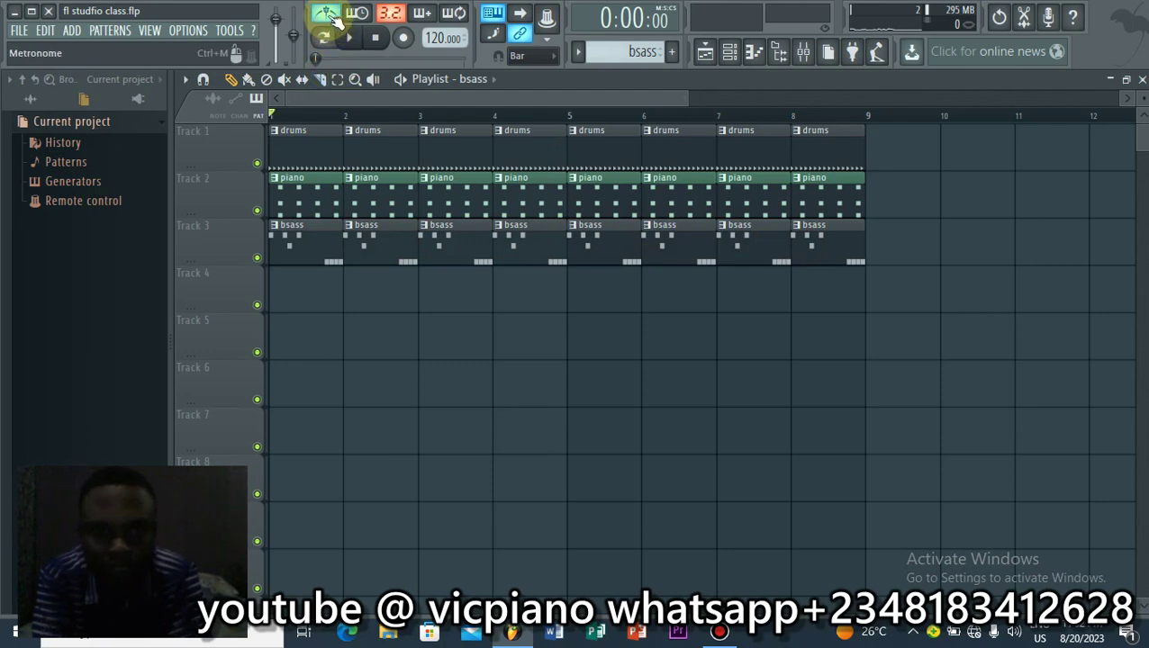
Step: Play the arrangement in song mode with the metronome off, and save the project
key(space)
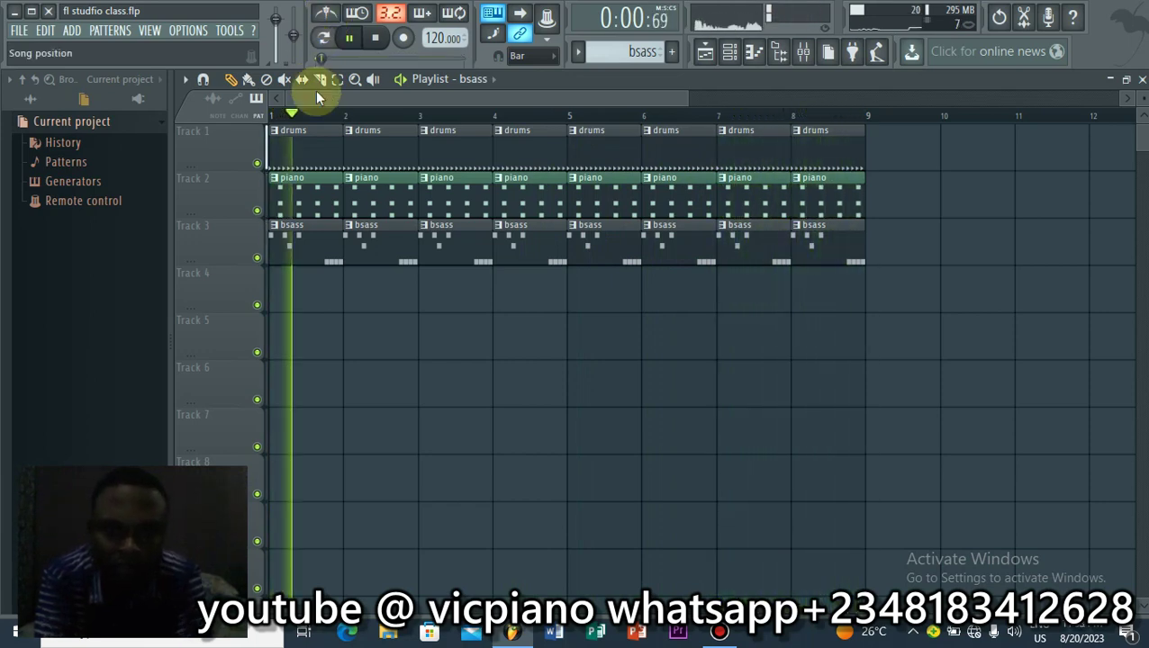
key(space)
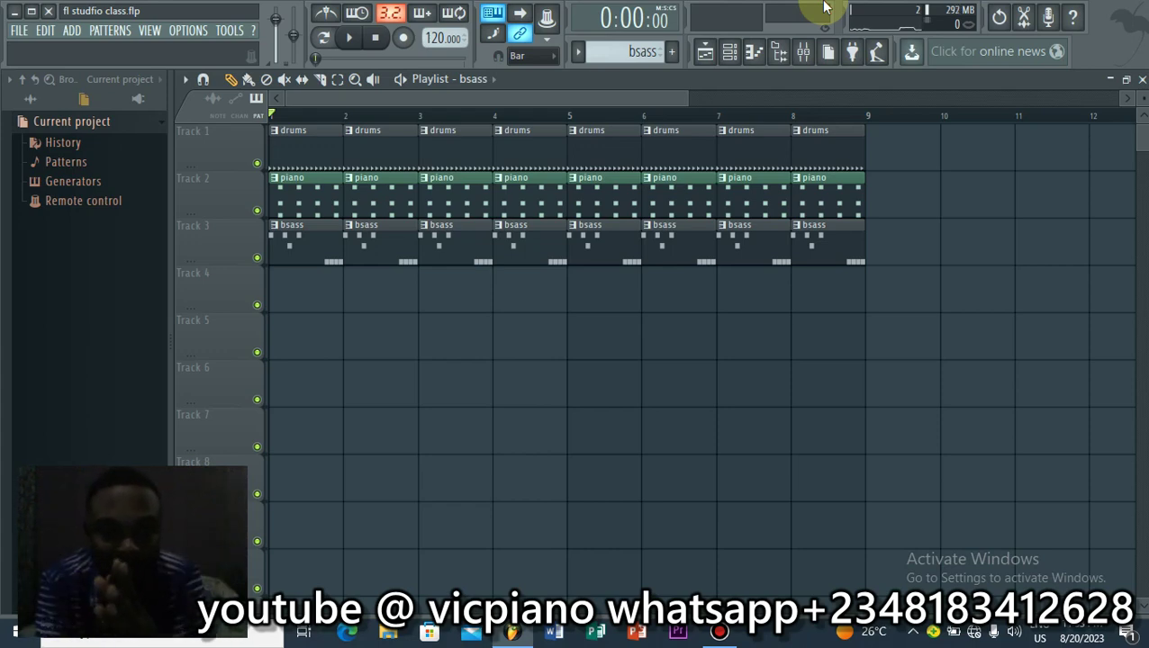
click(19, 34)
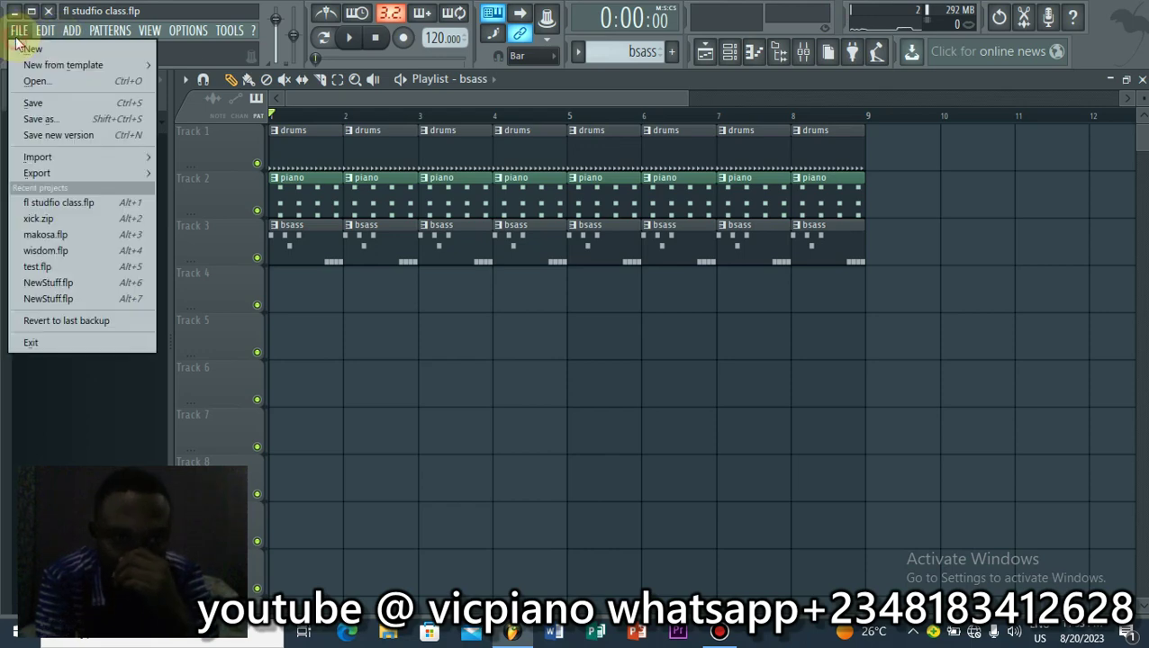
click(28, 106)
key(space)
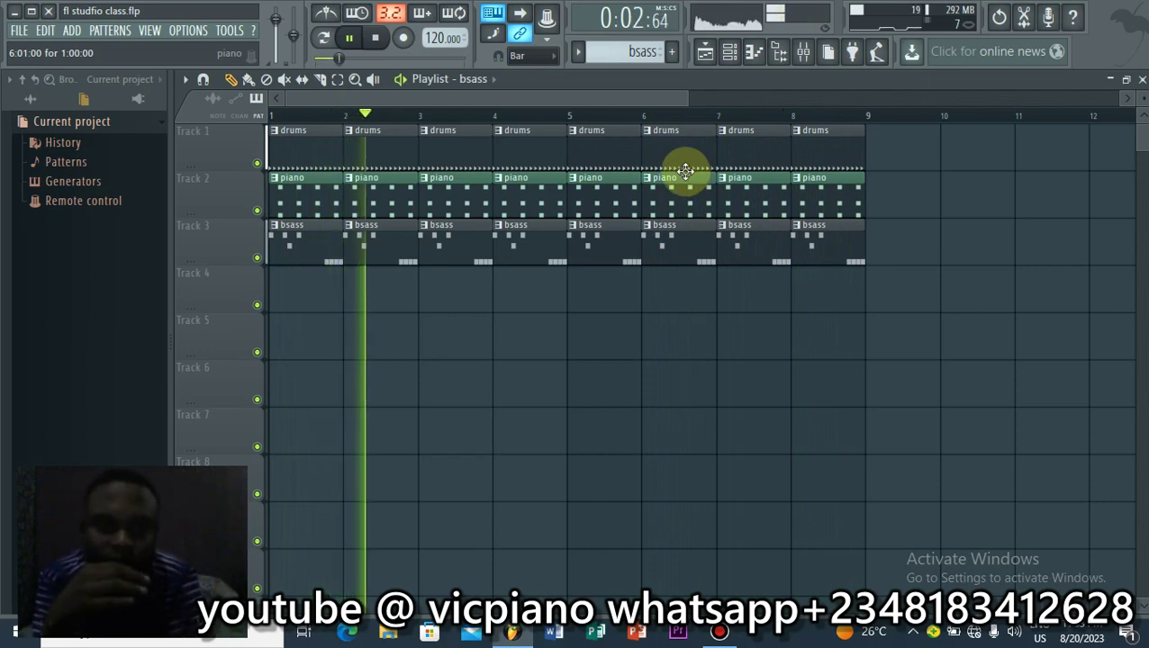
key(space)
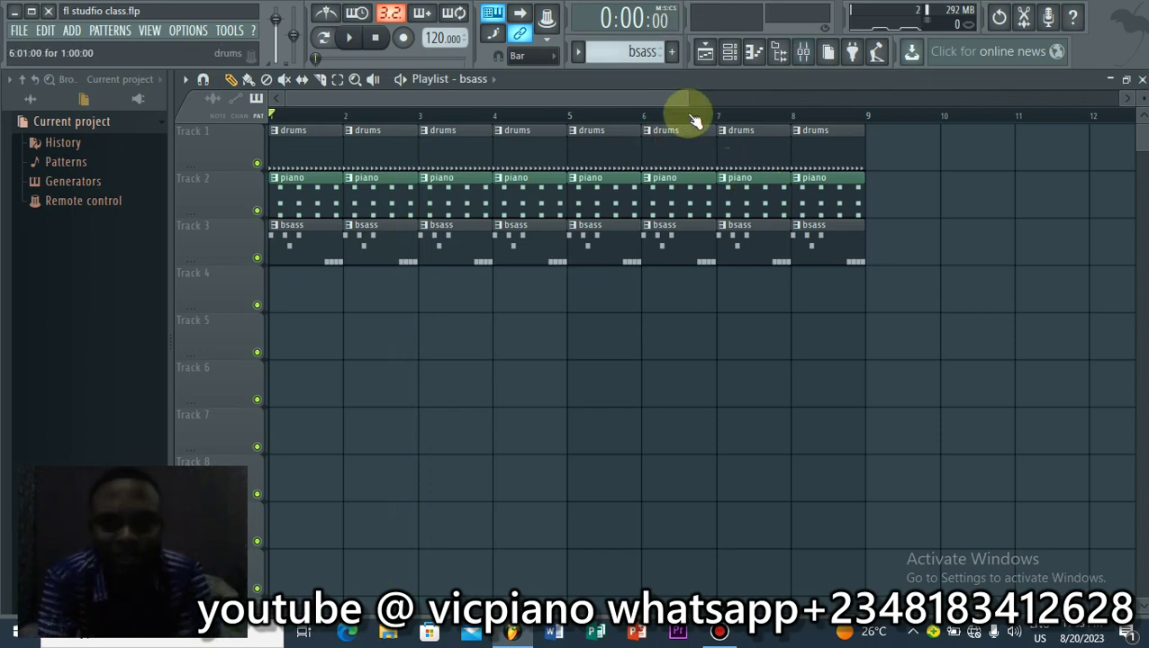
click(729, 54)
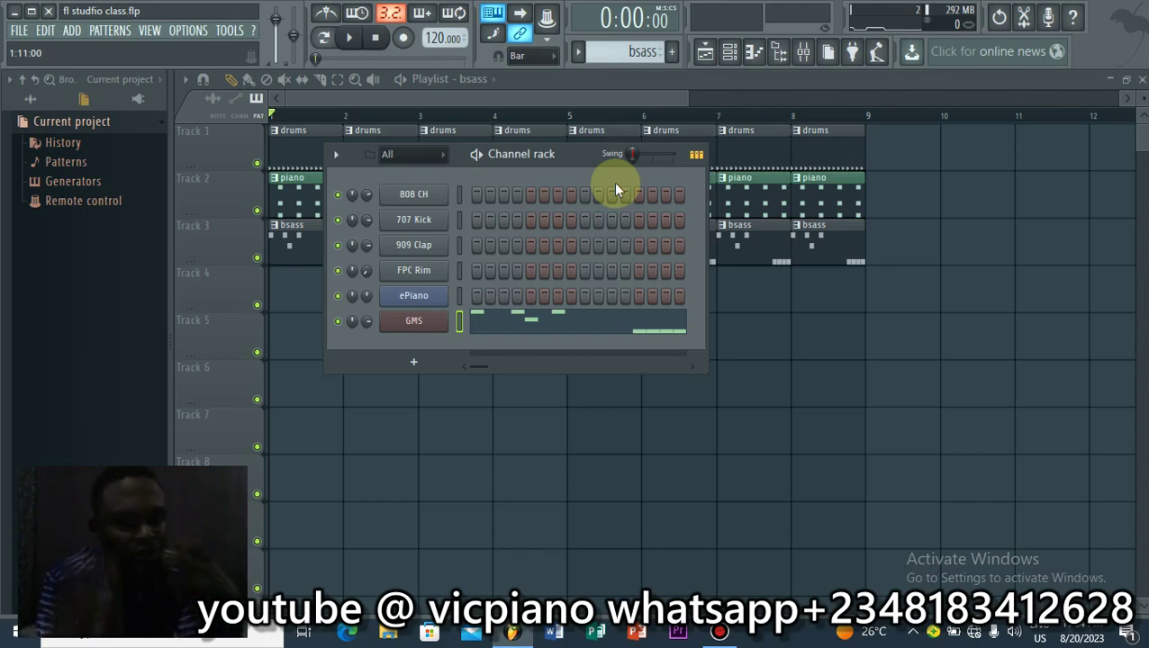
click(416, 365)
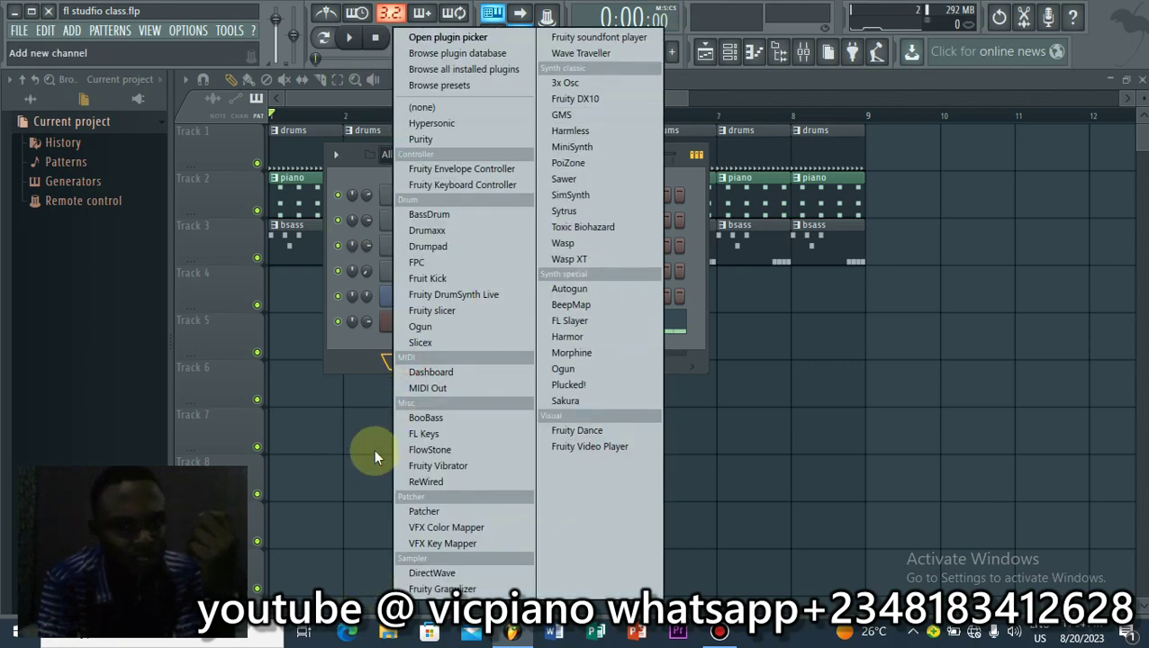
click(351, 349)
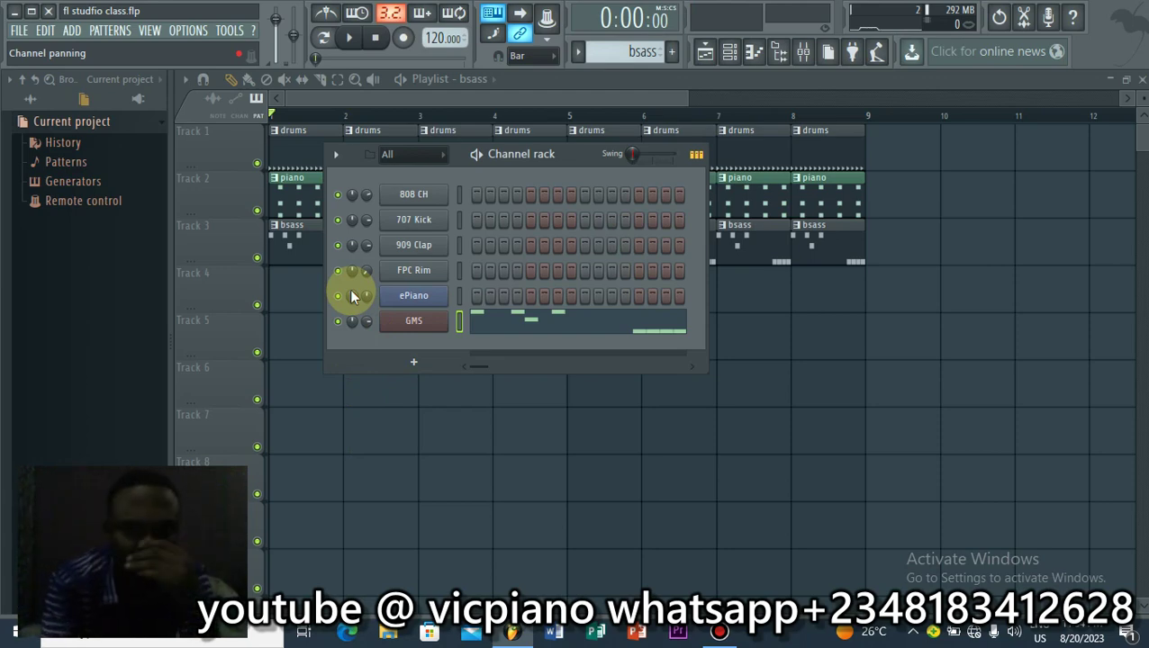
click(430, 99)
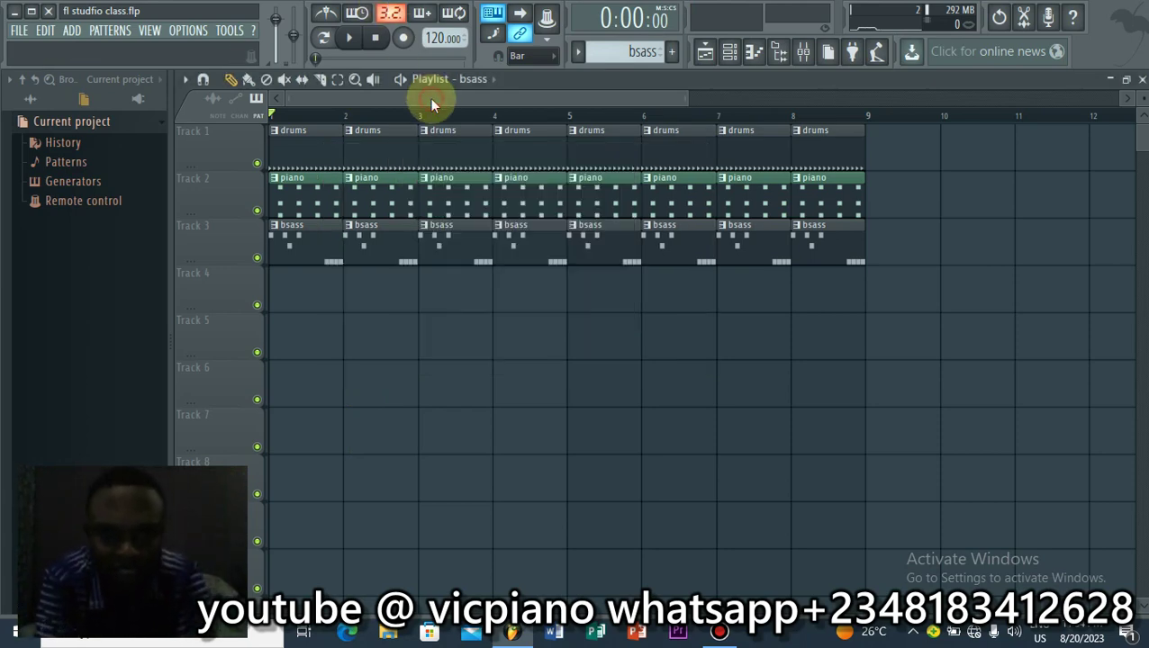
Step: Replay the opening bars of the arrangement several times to check how drums, piano and bass sound together
key(space)
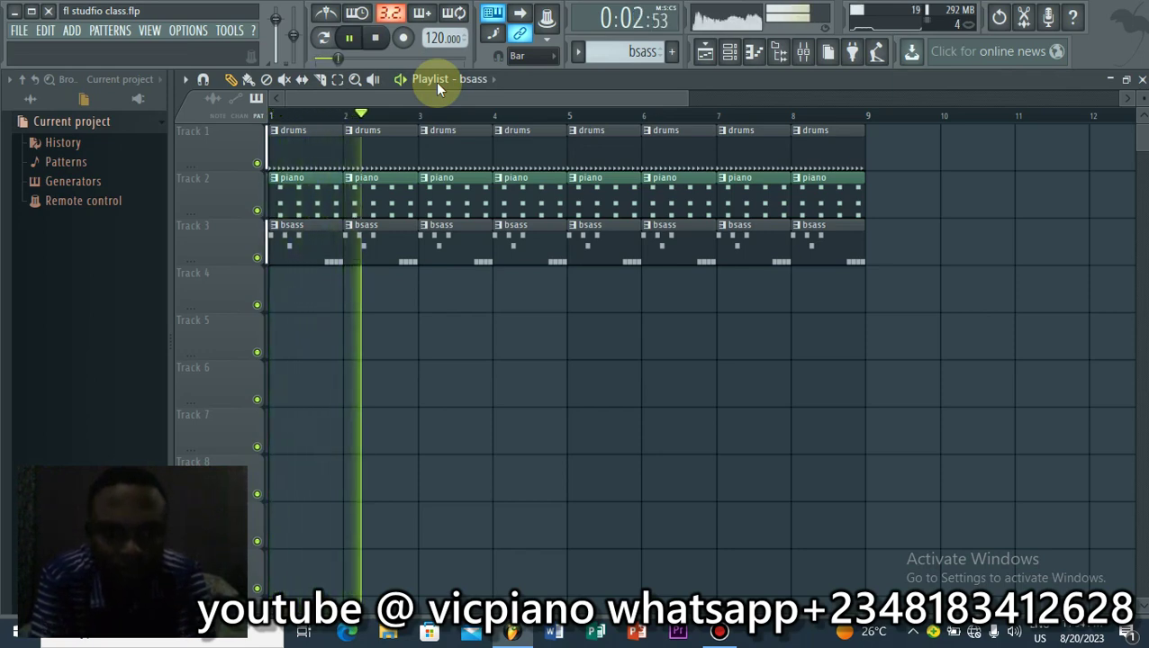
key(space)
key(space)
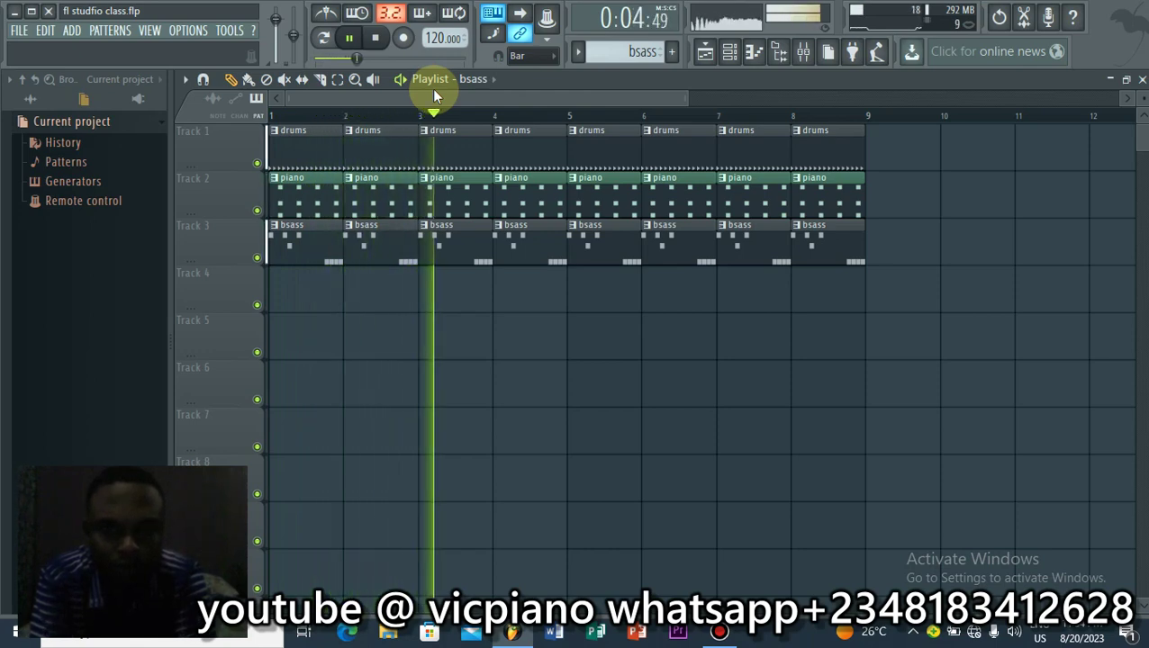
key(space)
key(space)
key(space)
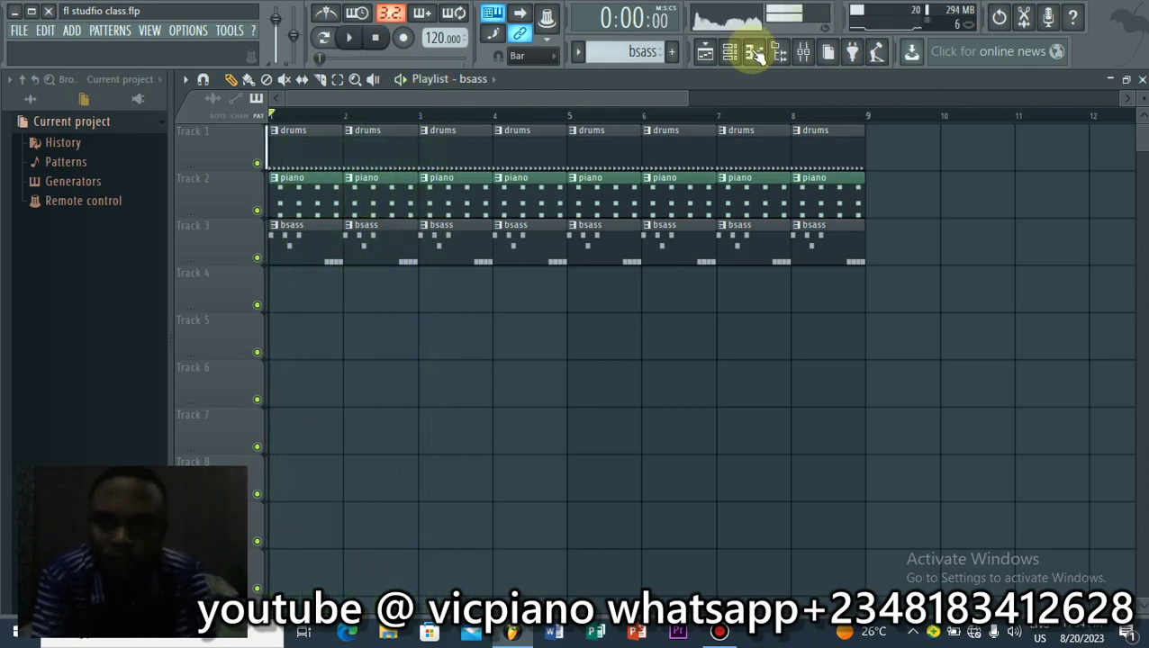
click(18, 29)
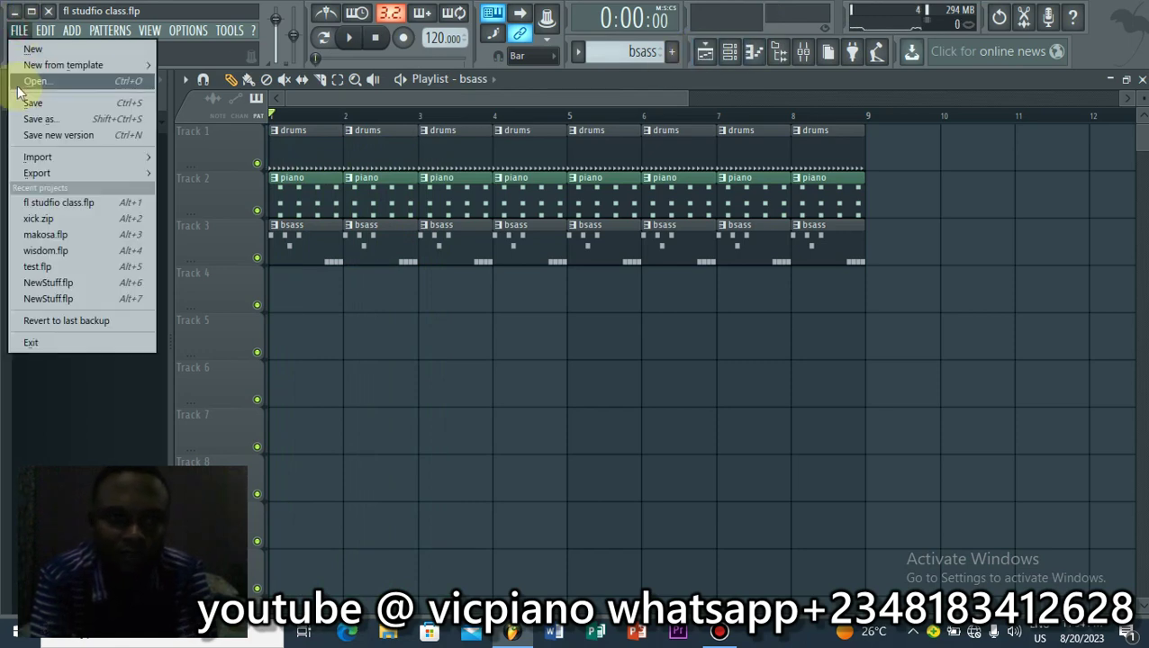
click(537, 209)
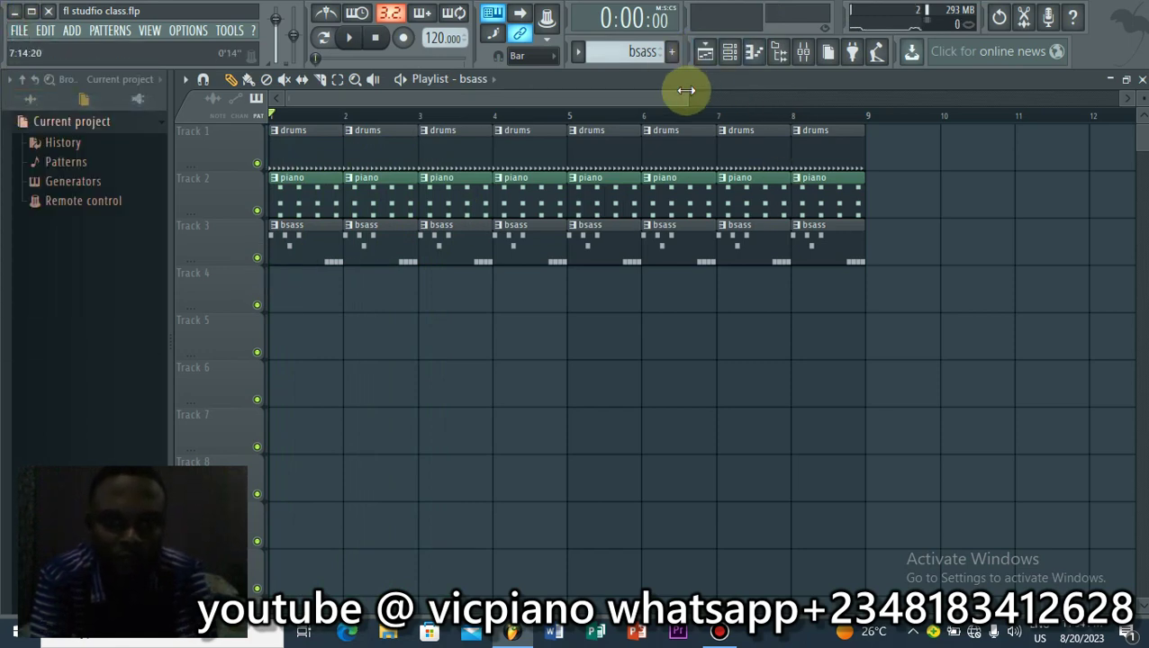
Step: Add one drums, one piano and one bsass clip at bar 9 on Tracks 1 to 3
drag(685, 90, 818, 173)
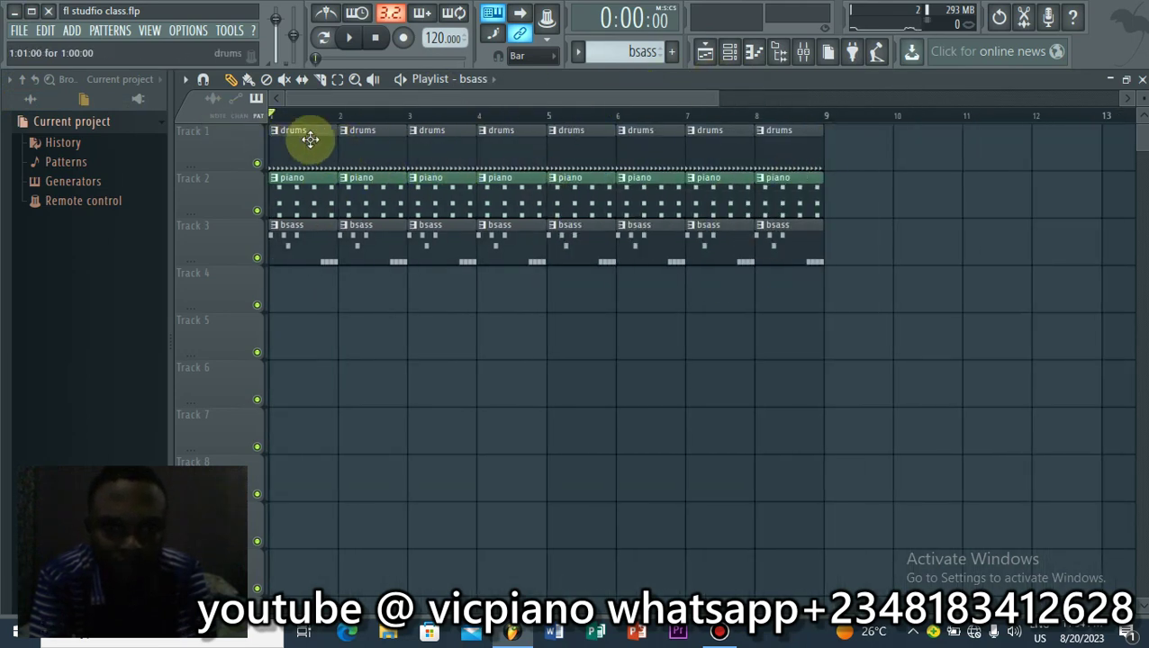
click(792, 144)
click(836, 147)
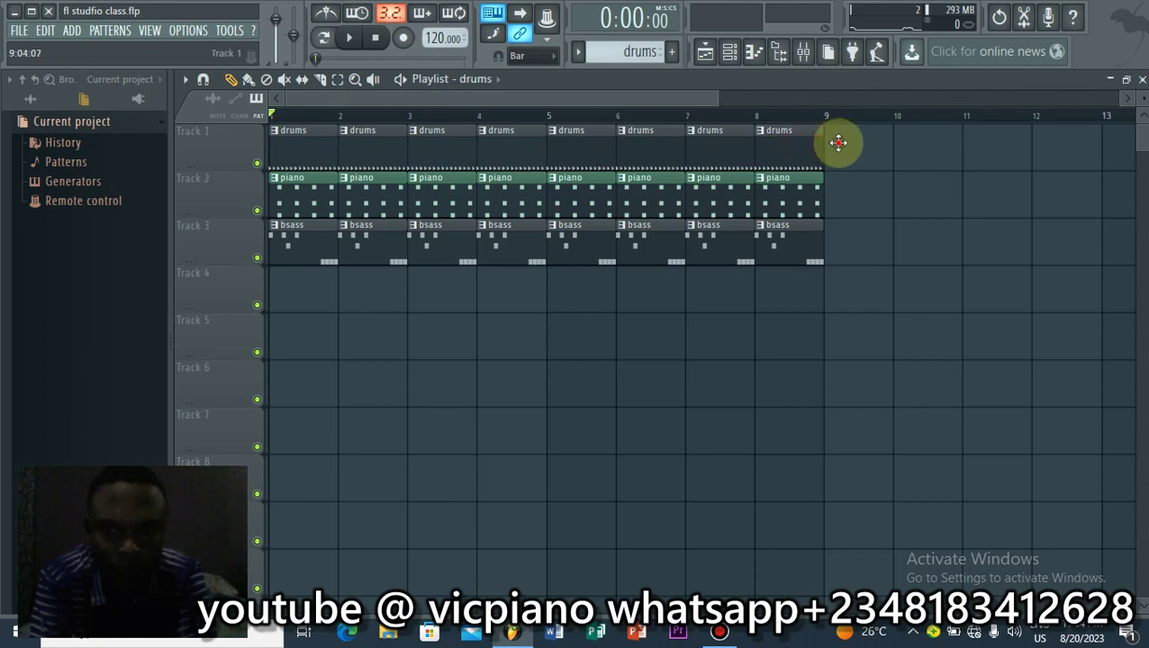
click(810, 186)
click(824, 191)
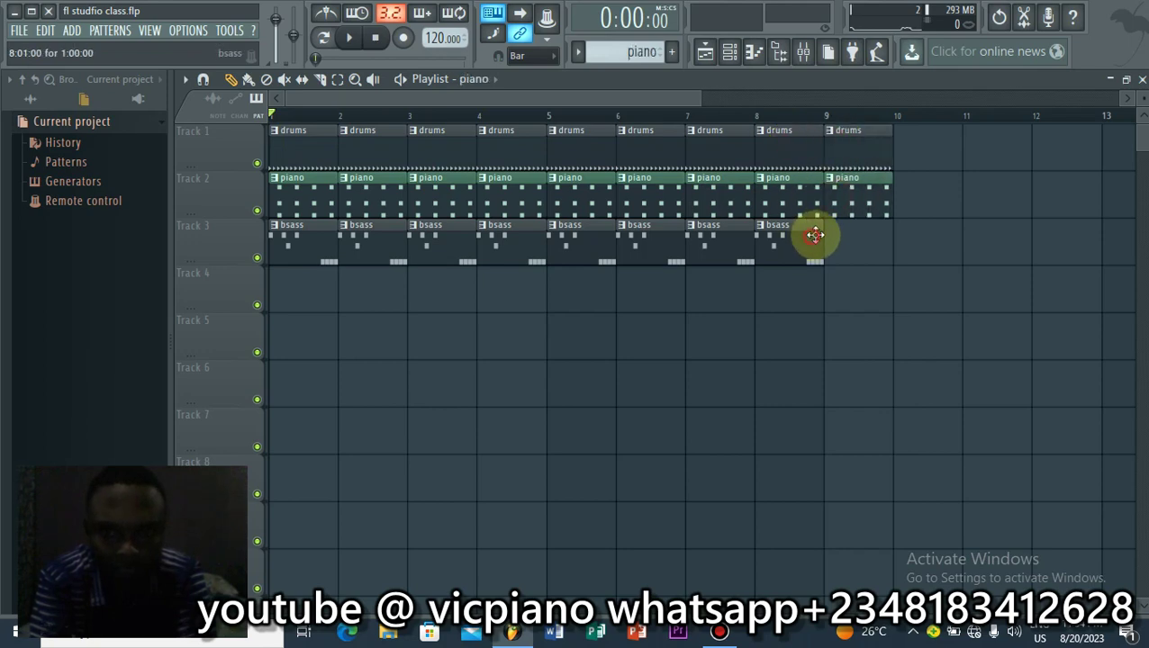
click(813, 236)
click(833, 235)
Step: Delete the bsass, piano and drums clips at bar 9
right_click(844, 279)
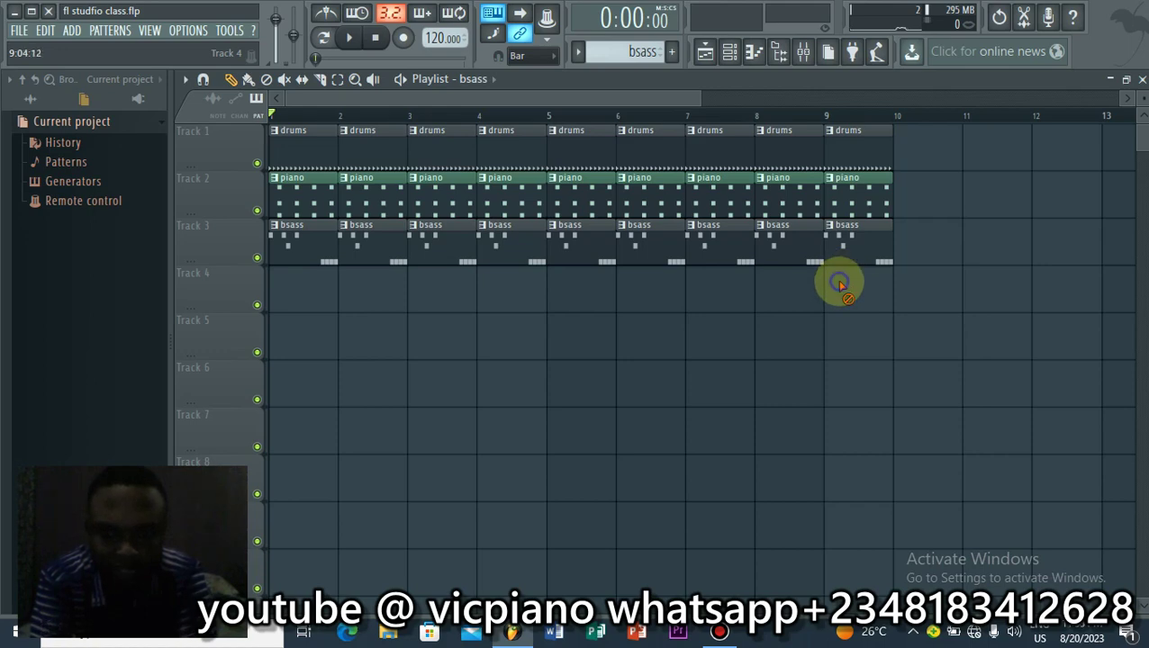
right_click(841, 243)
right_click(846, 192)
right_click(853, 146)
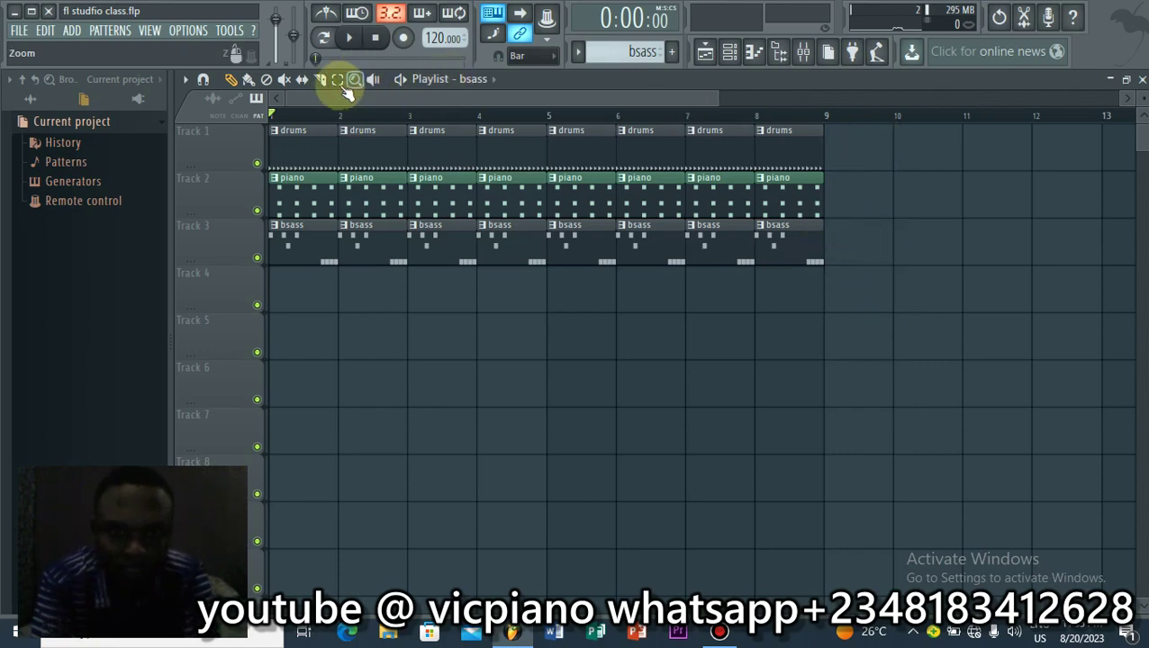
Step: Select all clips on Tracks 1 to 3, try to clone the block to bar 9 and delete the copies
drag(844, 126, 261, 216)
click(848, 169)
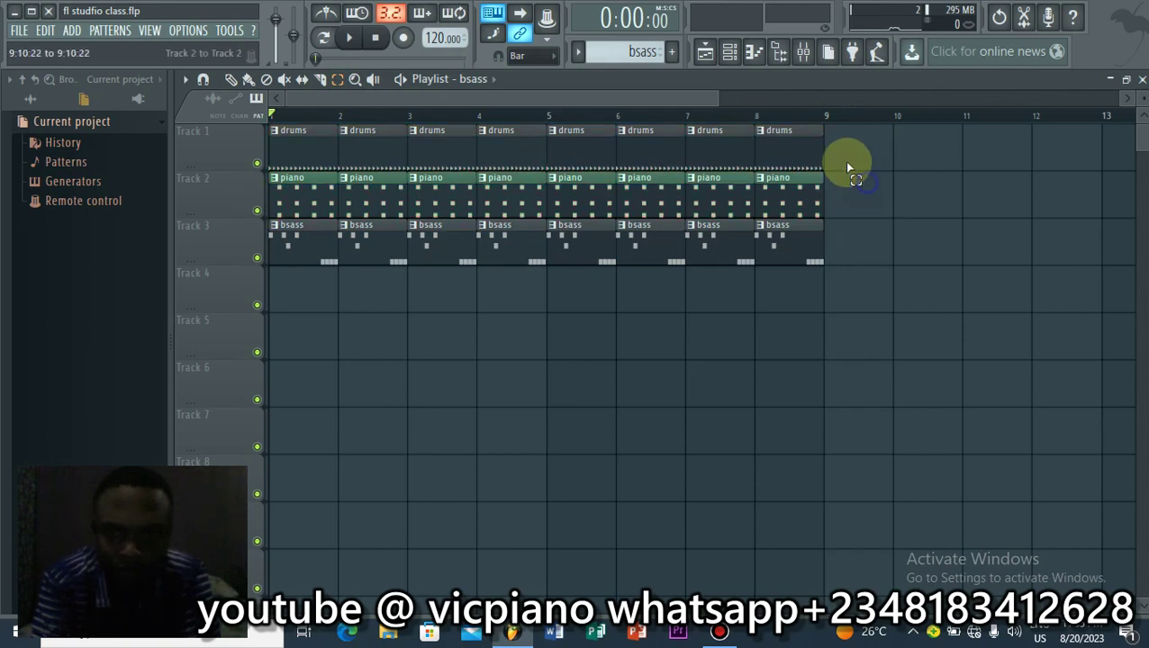
drag(837, 124, 263, 280)
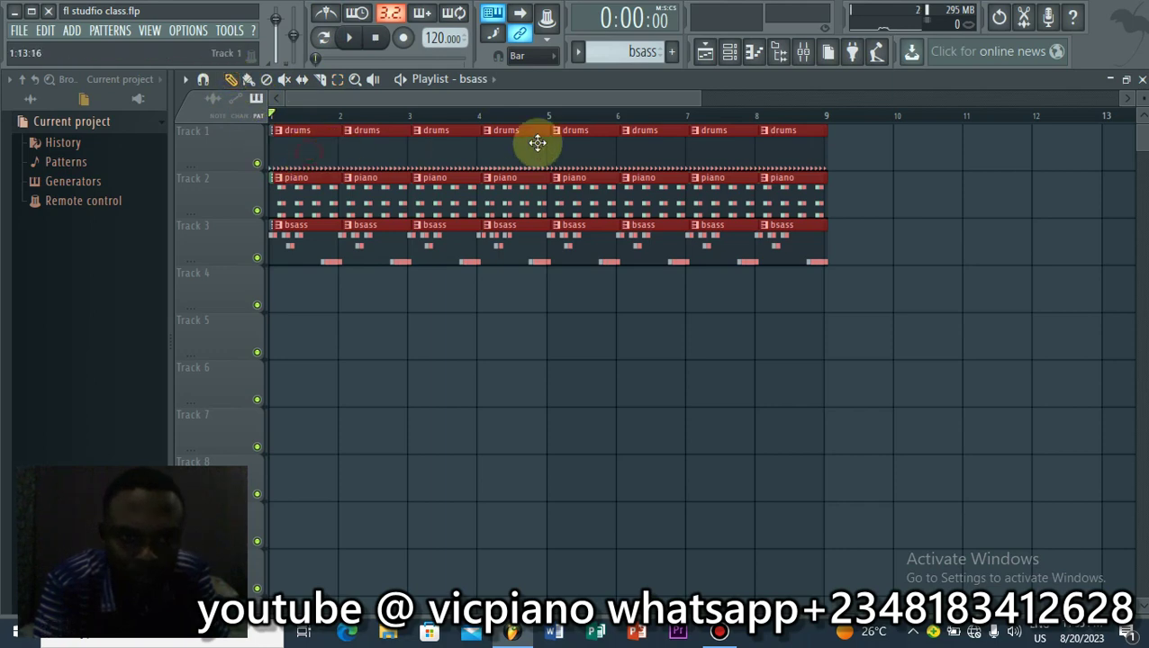
drag(533, 142, 861, 158)
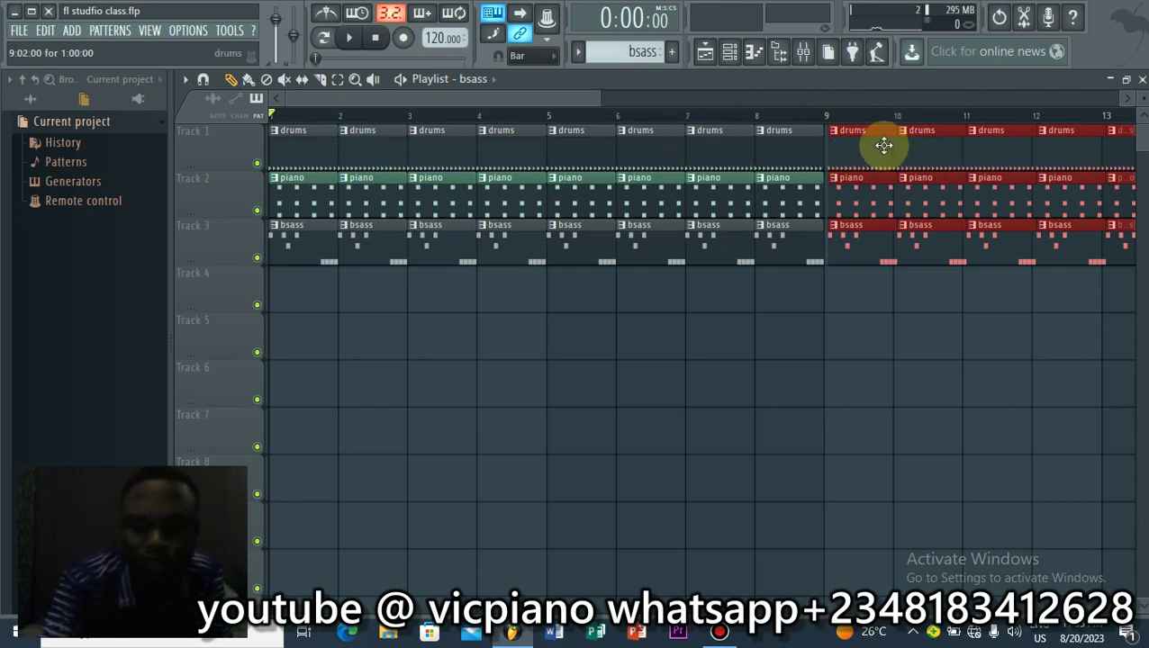
key(Delete)
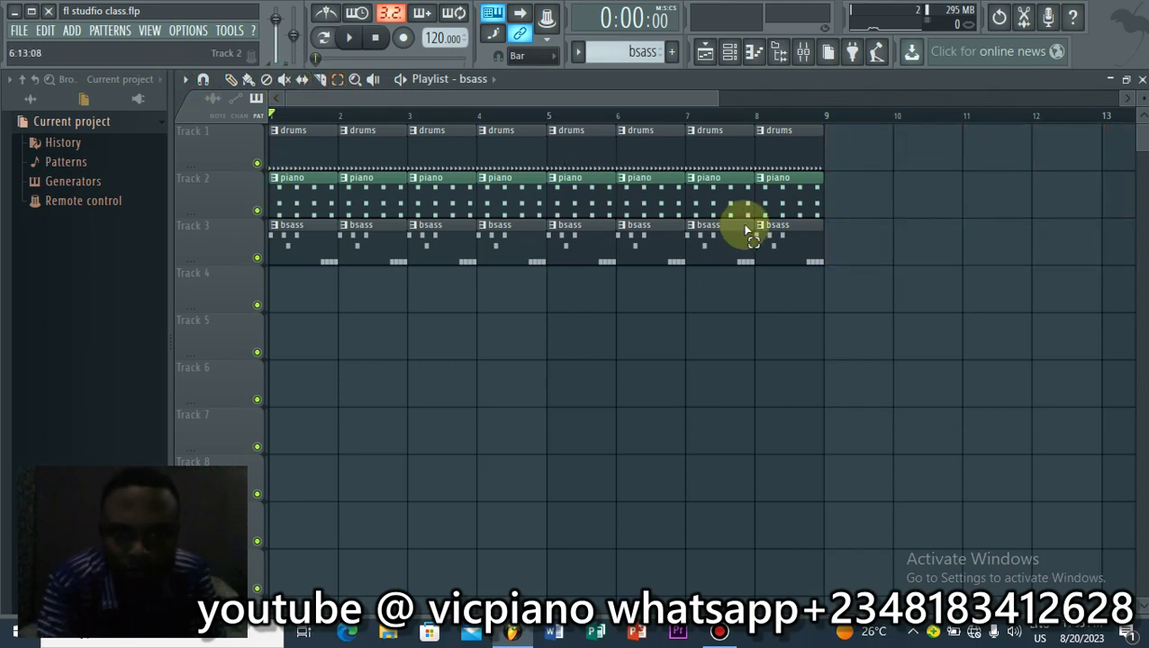
Step: Select the whole eight-bar block on all three tracks again, clone it to bar 9 and undo the clone
drag(846, 126, 256, 242)
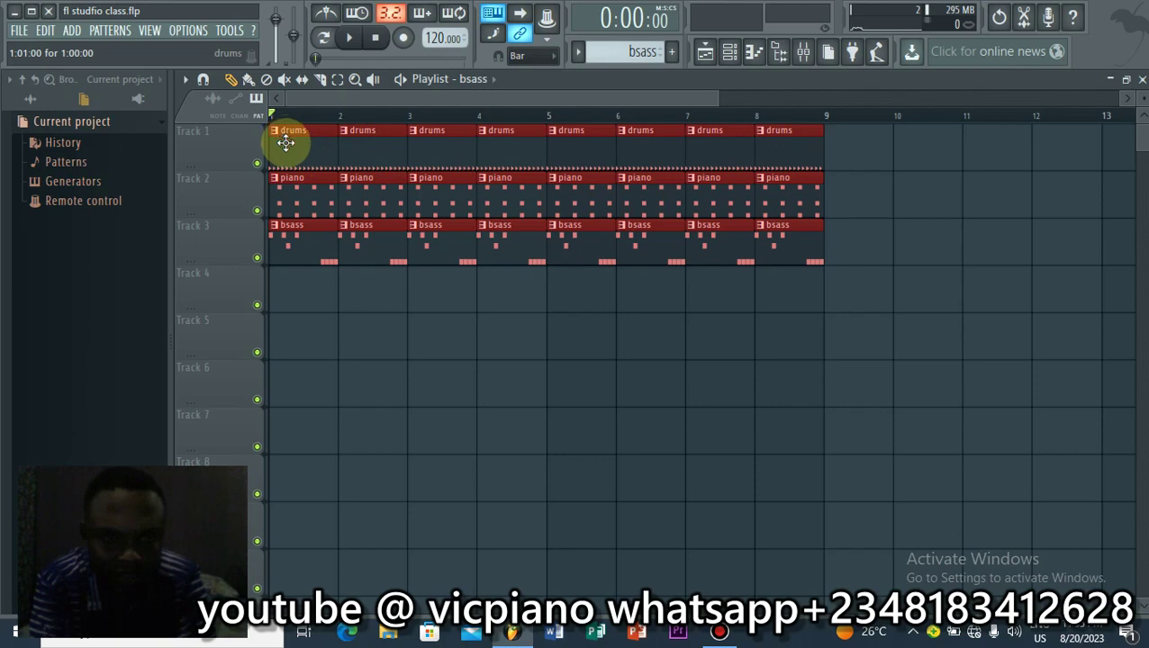
drag(286, 143, 858, 167)
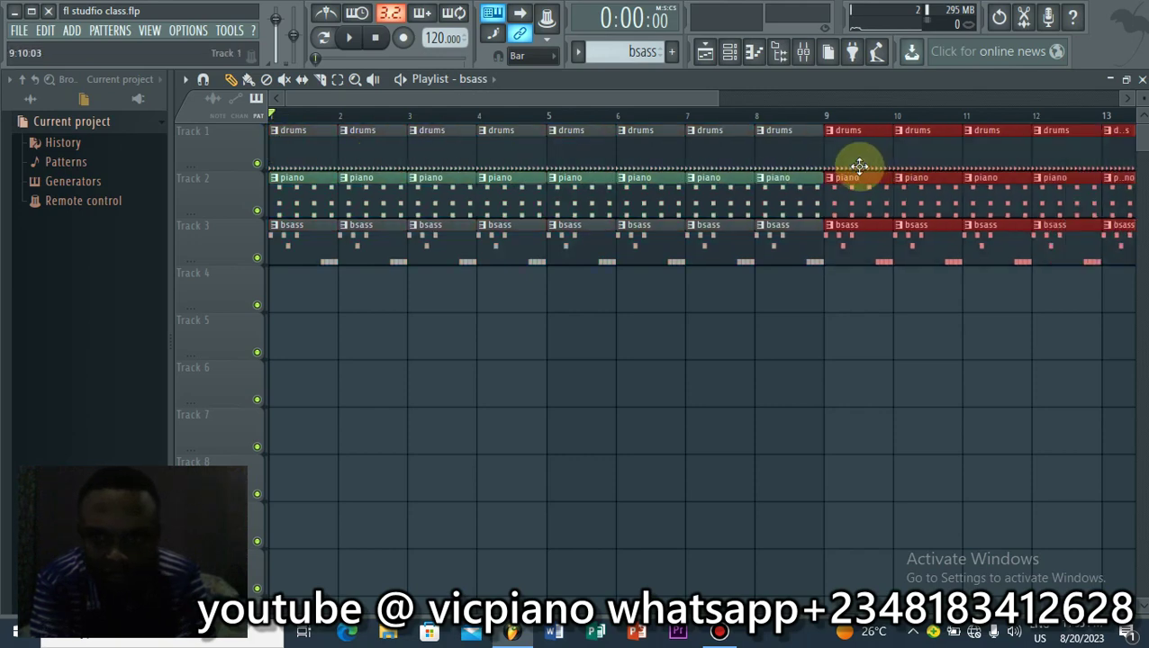
key(ctrl+z)
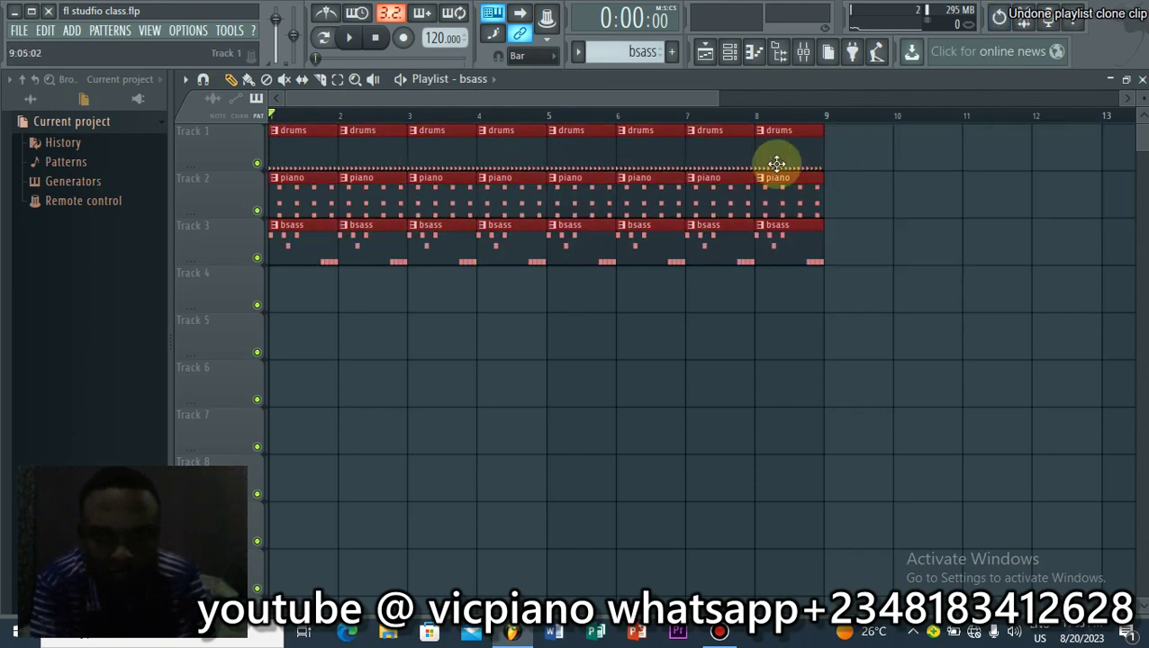
Step: Redo and undo the playlist clip clone, and delete the bar 3 drums clip and restore it
key(ctrl+z)
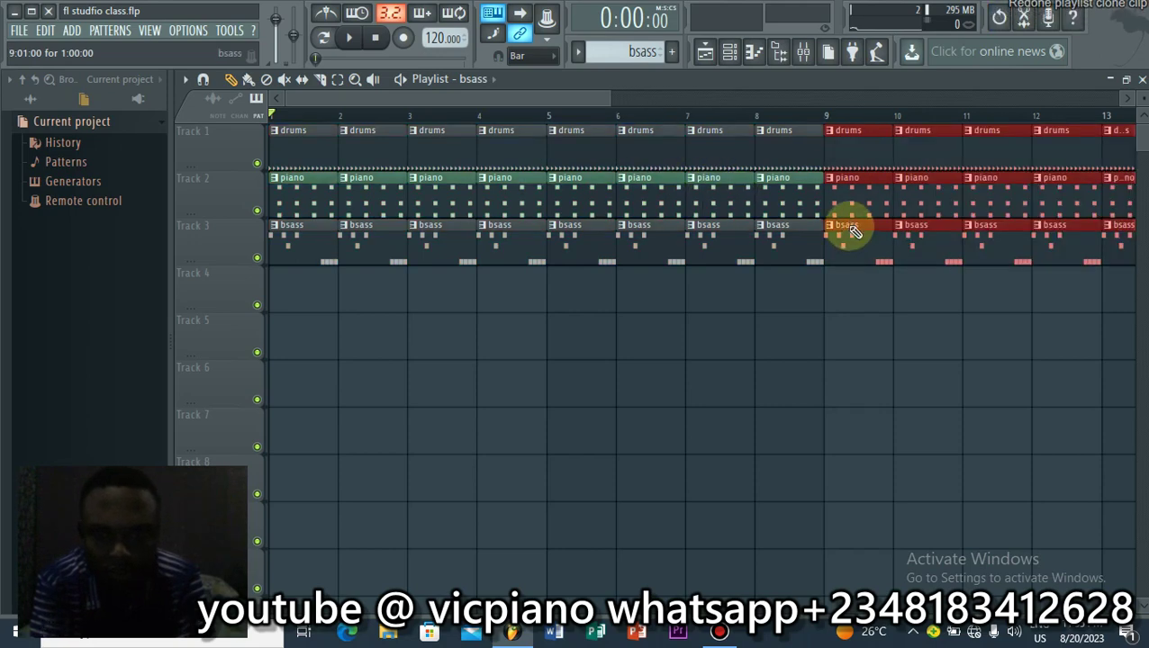
key(ctrl+z)
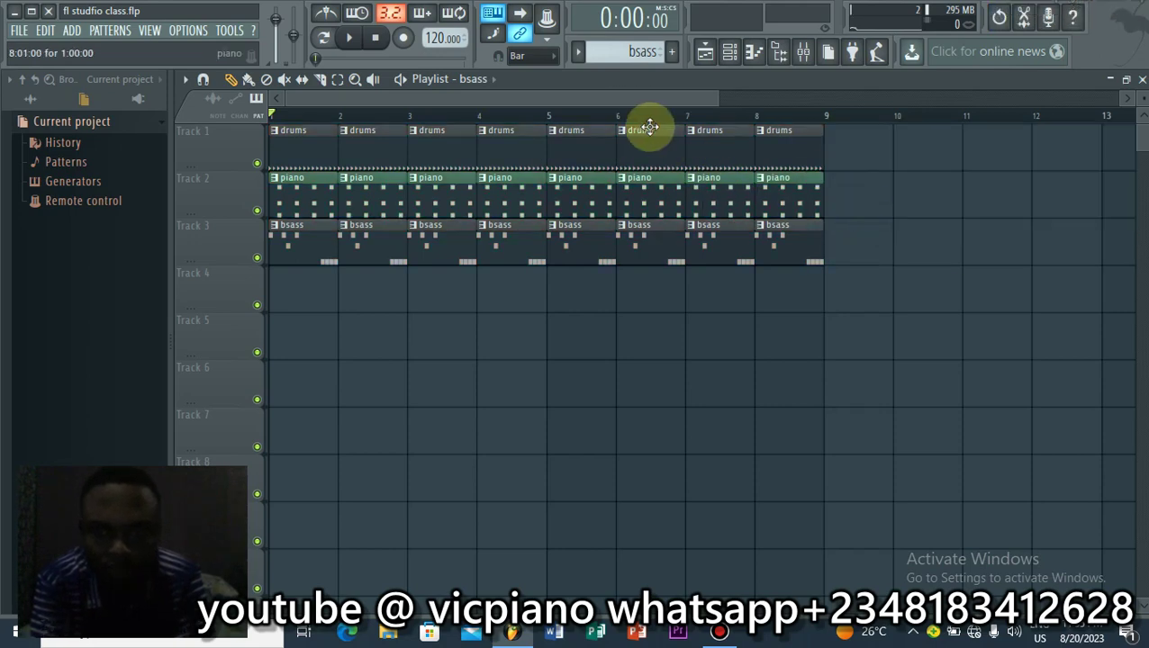
right_click(442, 149)
key(ctrl+z)
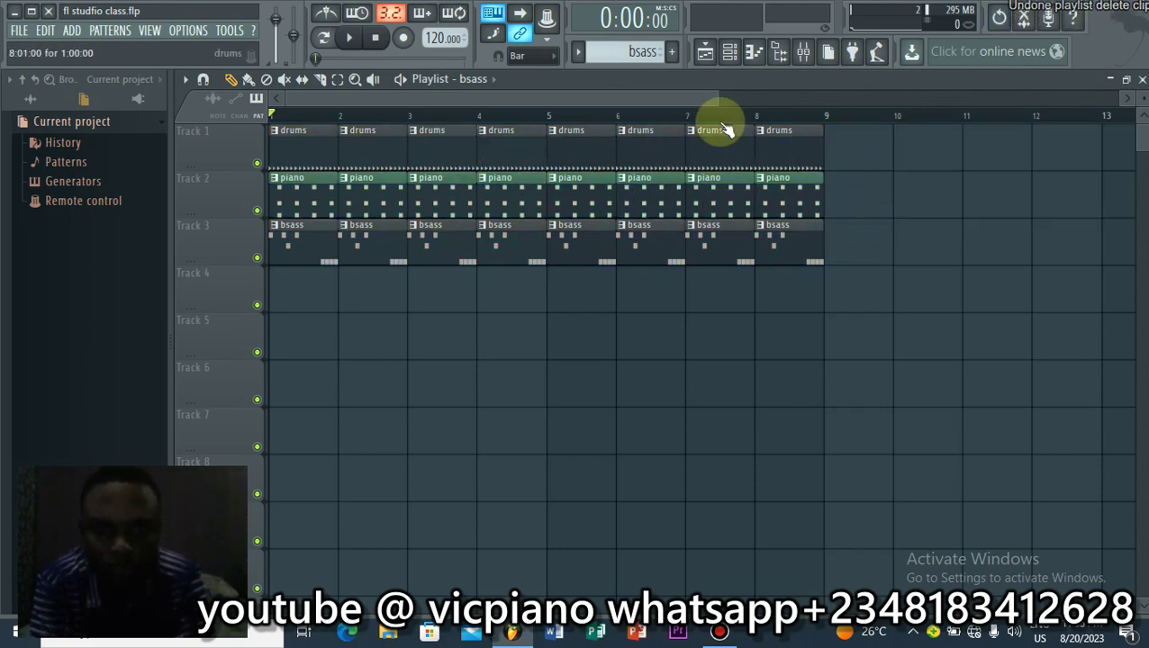
Step: Select all drums, piano and bsass clips in bars 1 to 8 and clone the block so it starts at bar 9
click(339, 81)
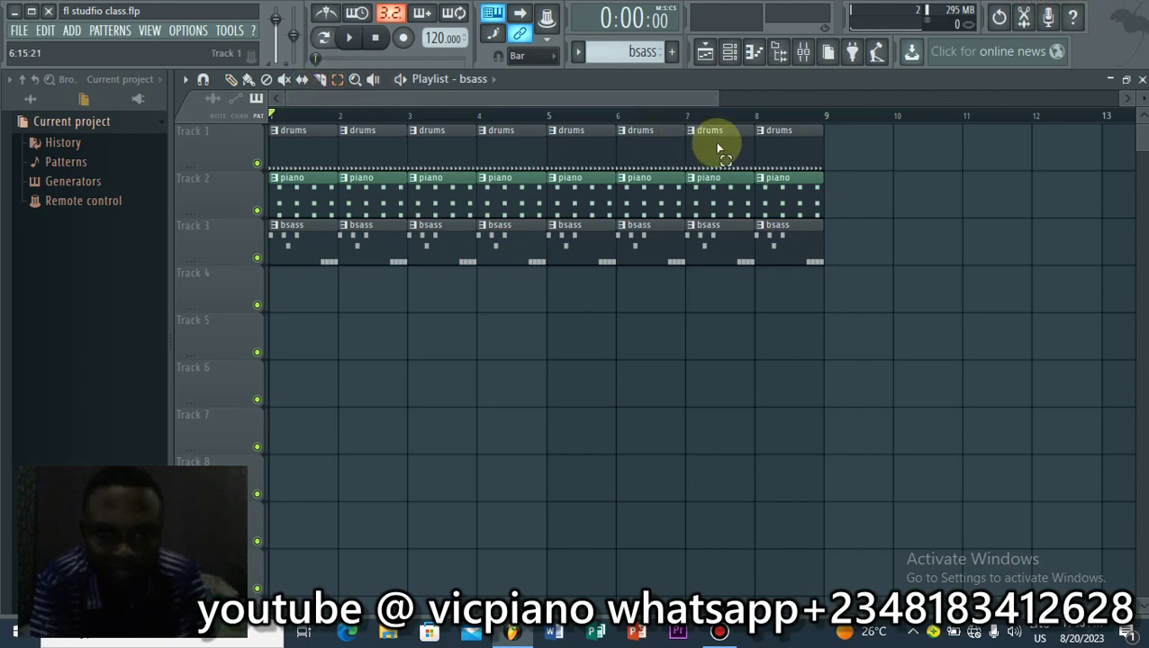
drag(829, 138, 274, 234)
click(230, 78)
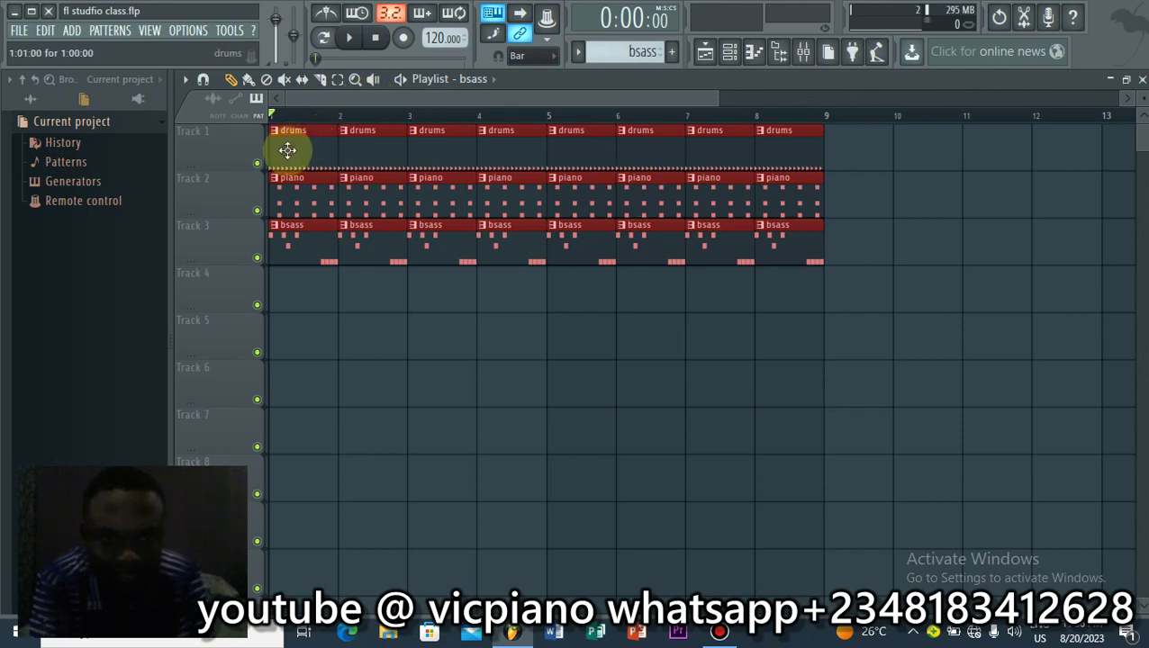
drag(287, 151, 903, 159)
key(ctrl+z)
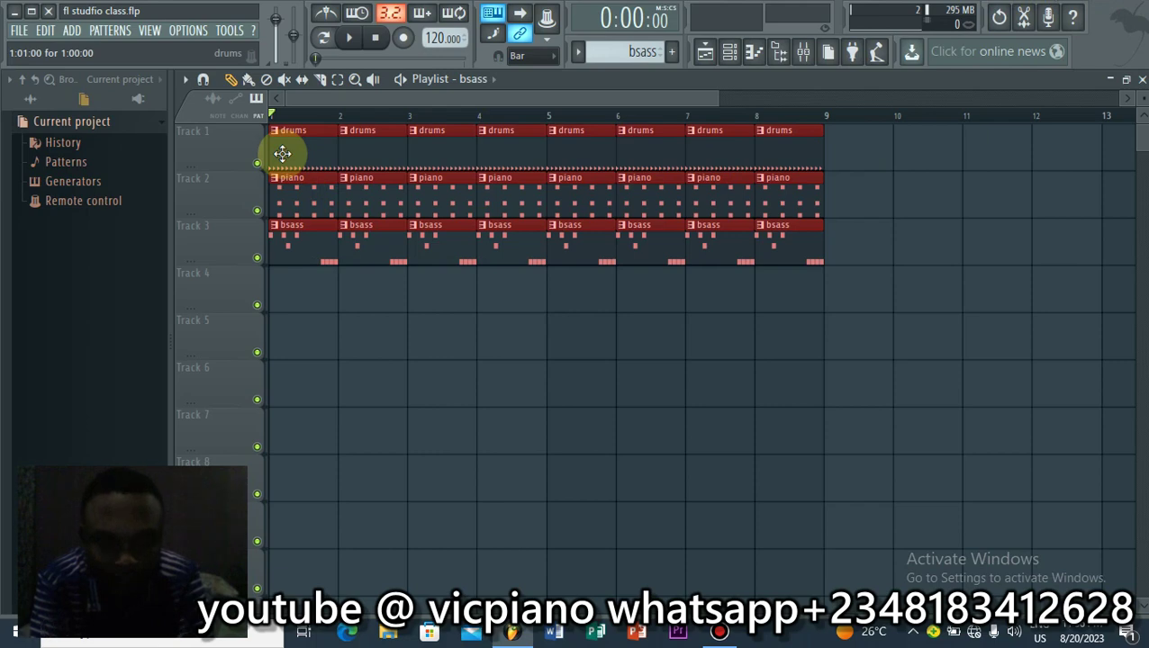
drag(283, 153, 842, 189)
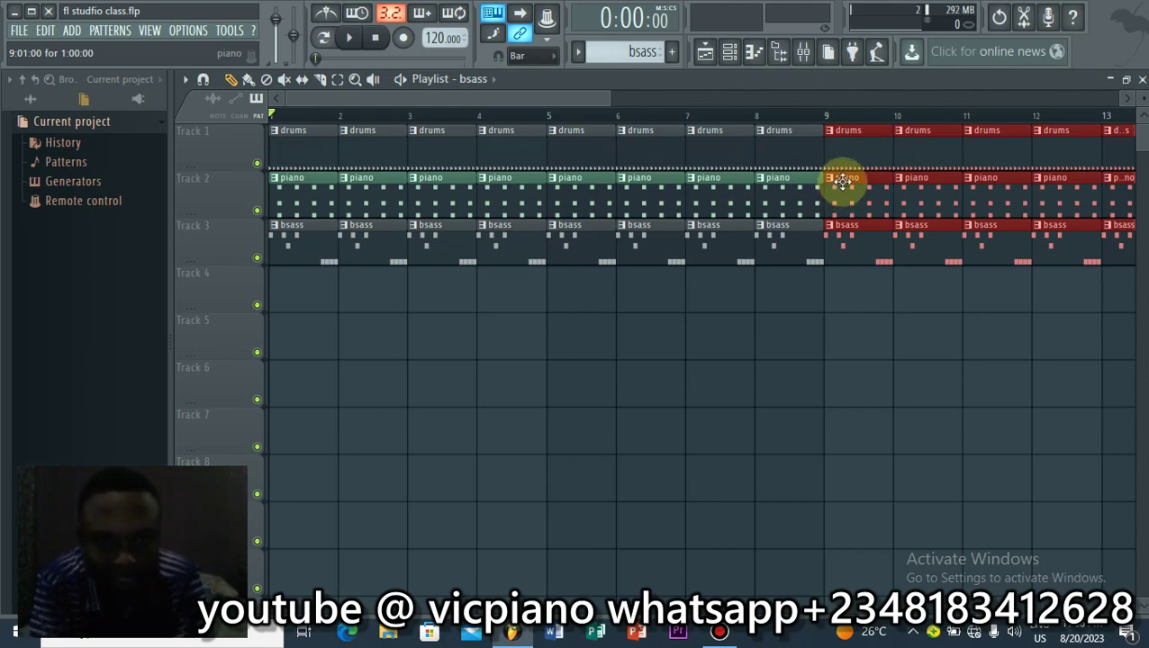
Step: Delete the cloned drums clip at bar 9, the piano clip at bar 11 and the bsass clip at bar 13
right_click(878, 146)
right_click(1004, 198)
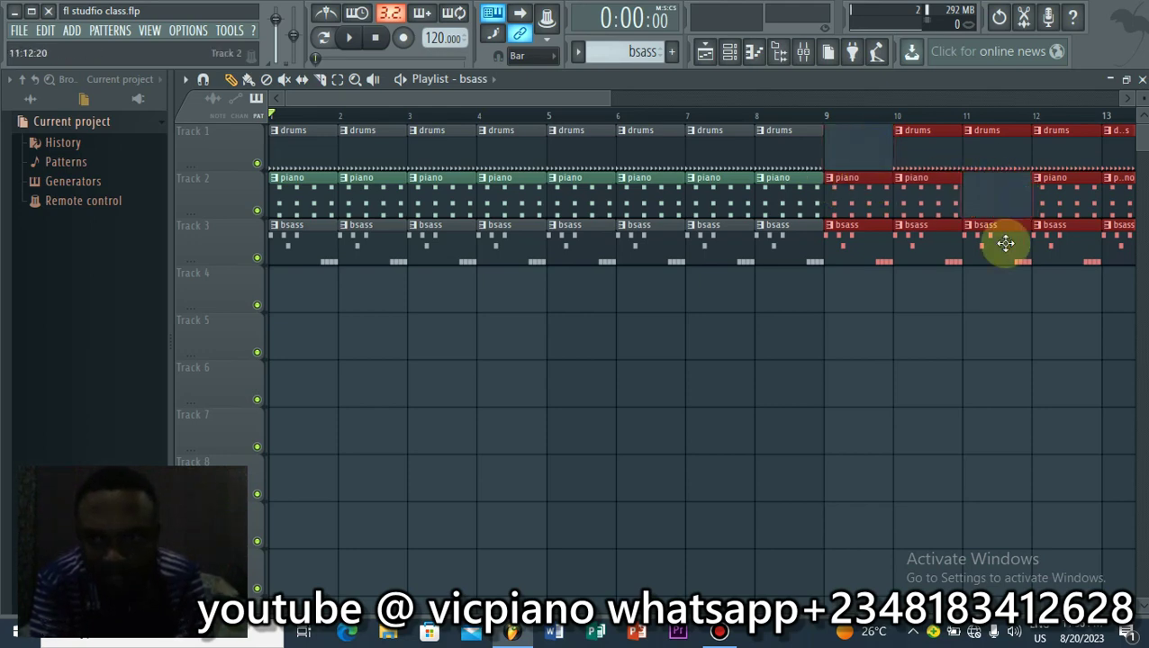
right_click(1121, 238)
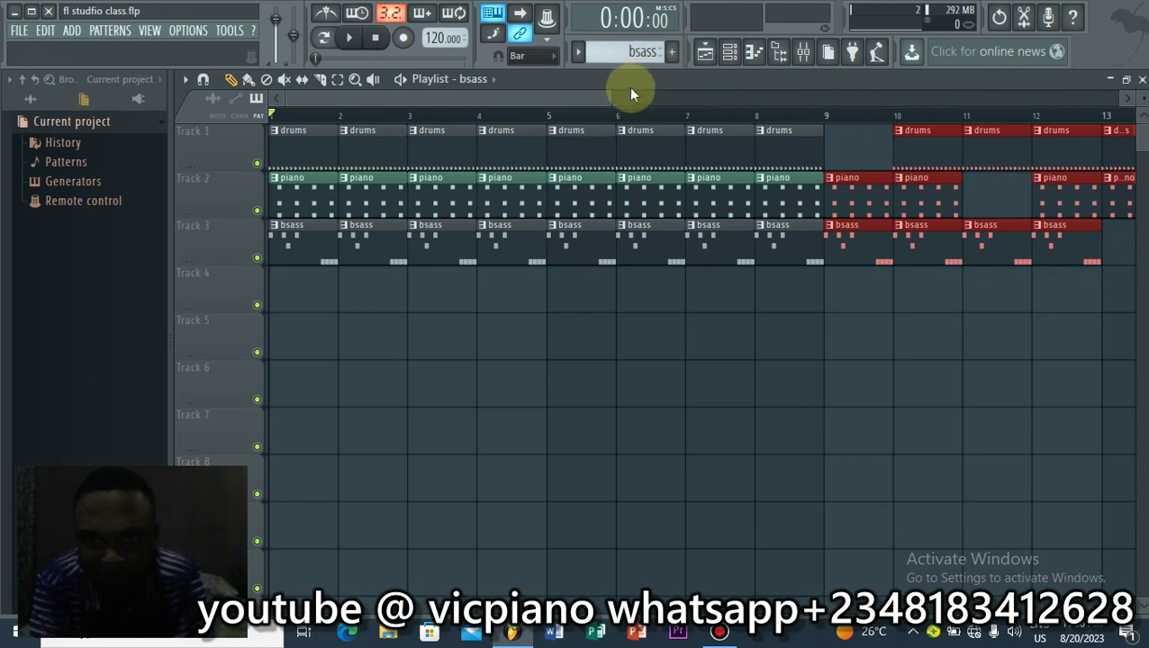
Step: Undo the deletions of the cloned drums, piano and bsass clips one after another
key(ctrl+z)
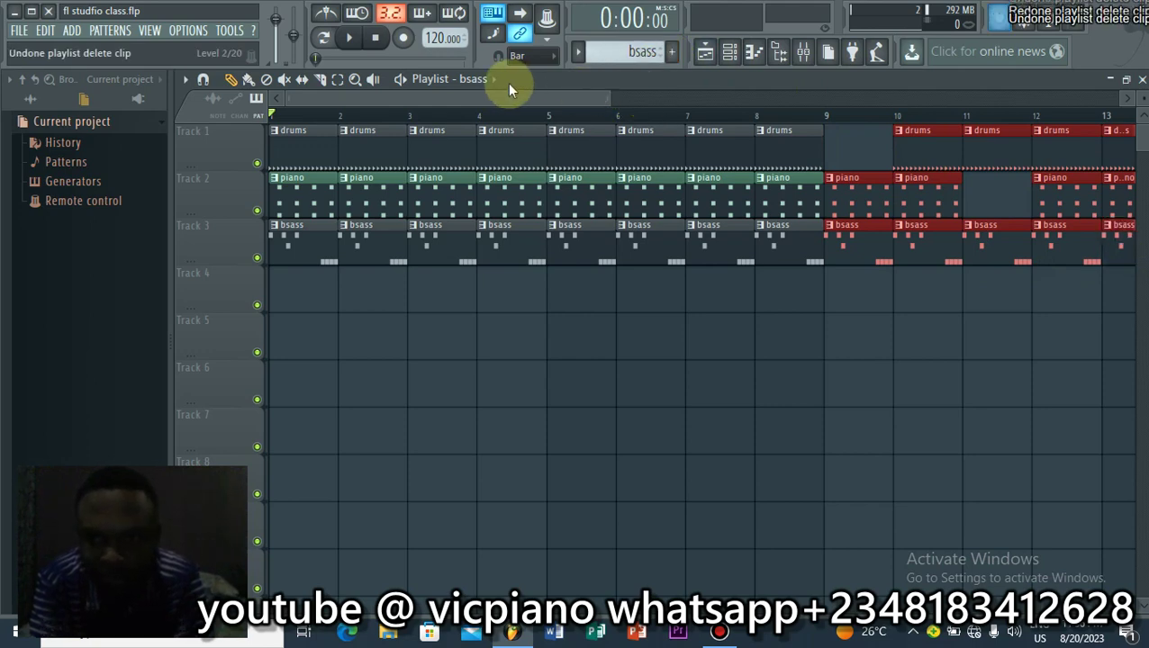
drag(588, 99, 653, 102)
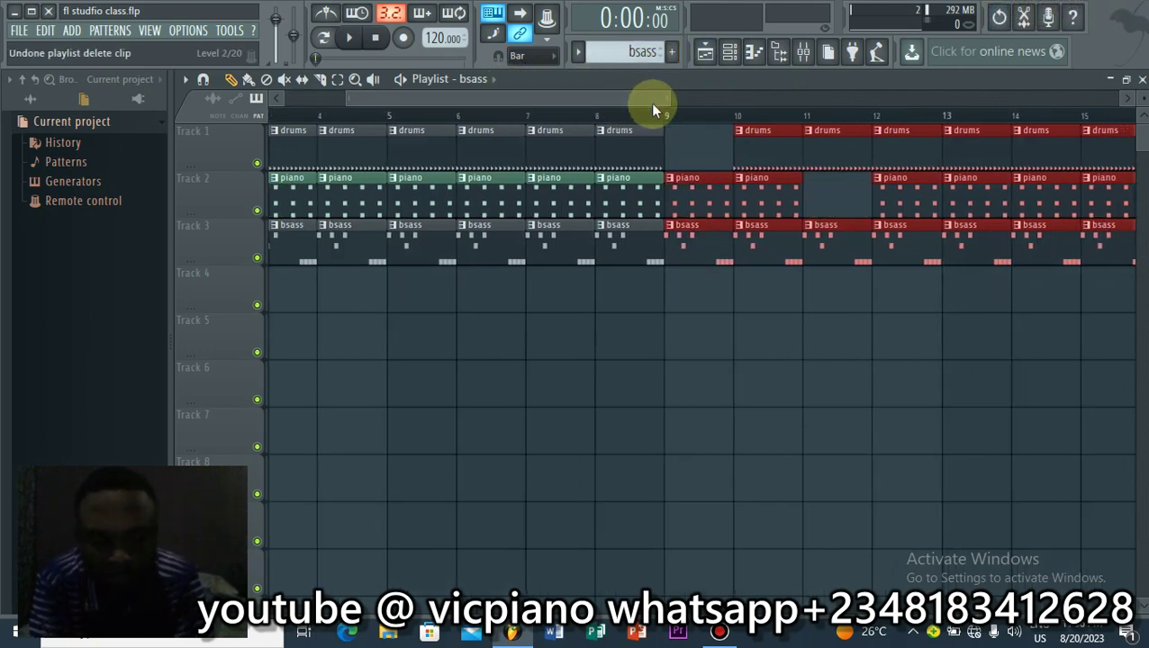
key(ctrl+z)
key(ctrl+z)
key(ctrl+z)
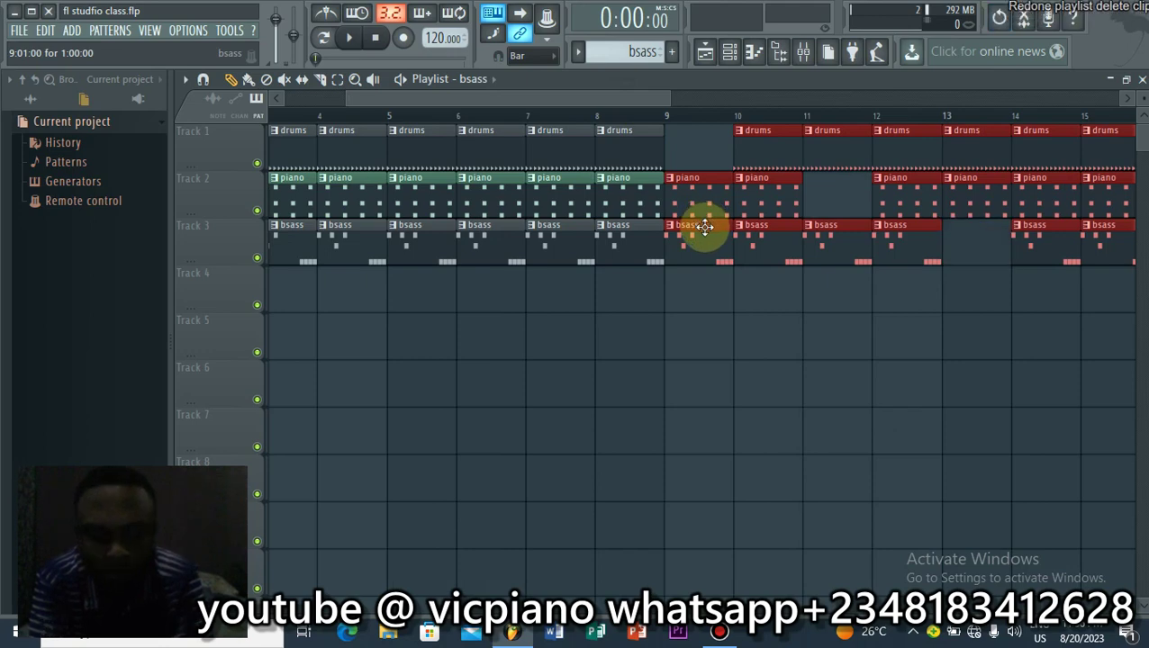
key(ctrl+z)
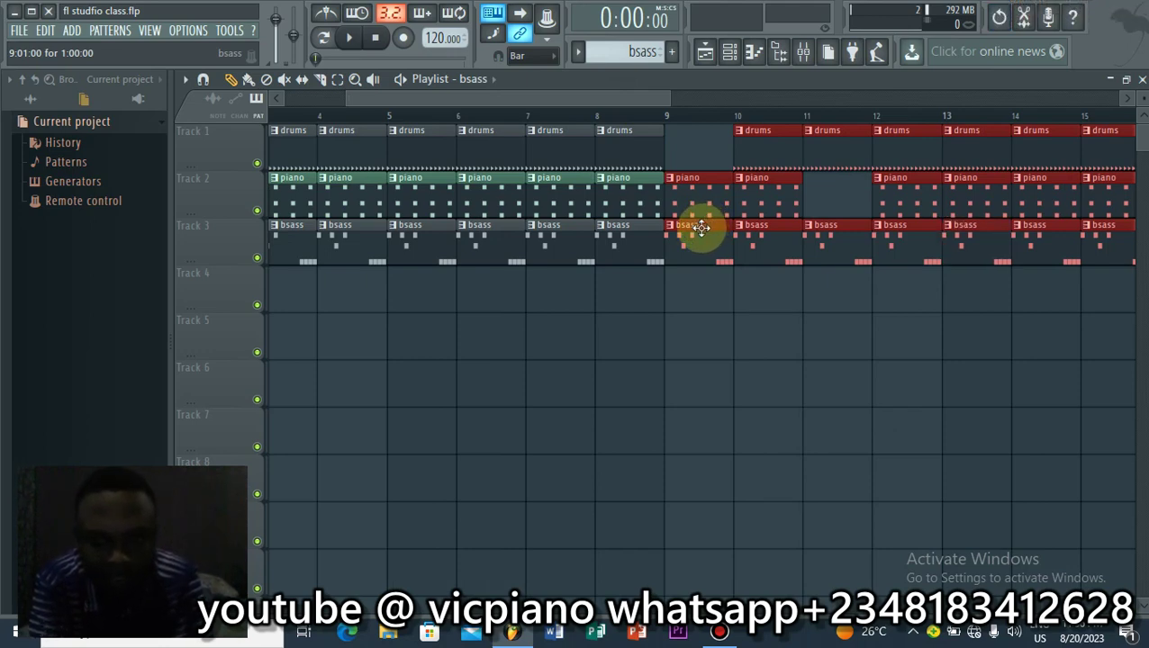
key(ctrl+z)
key(ctrl+z)
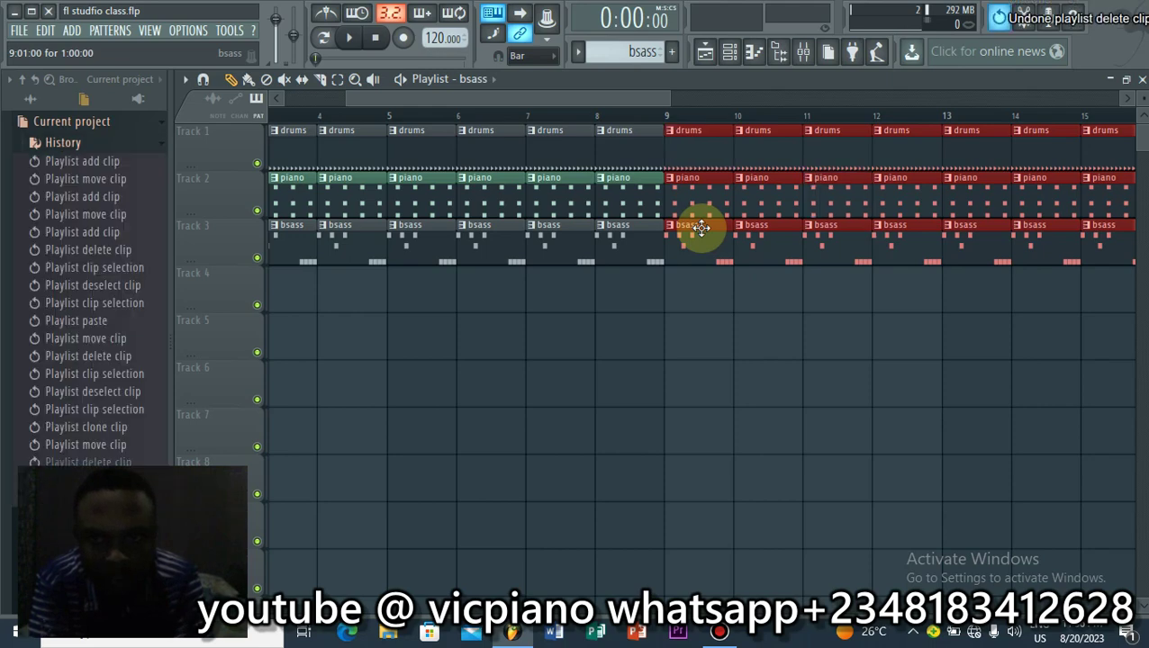
Step: Undo the cloning of the clip block at bar 9 and deselect all clips in the playlist
key(ctrl+z)
key(ctrl+z)
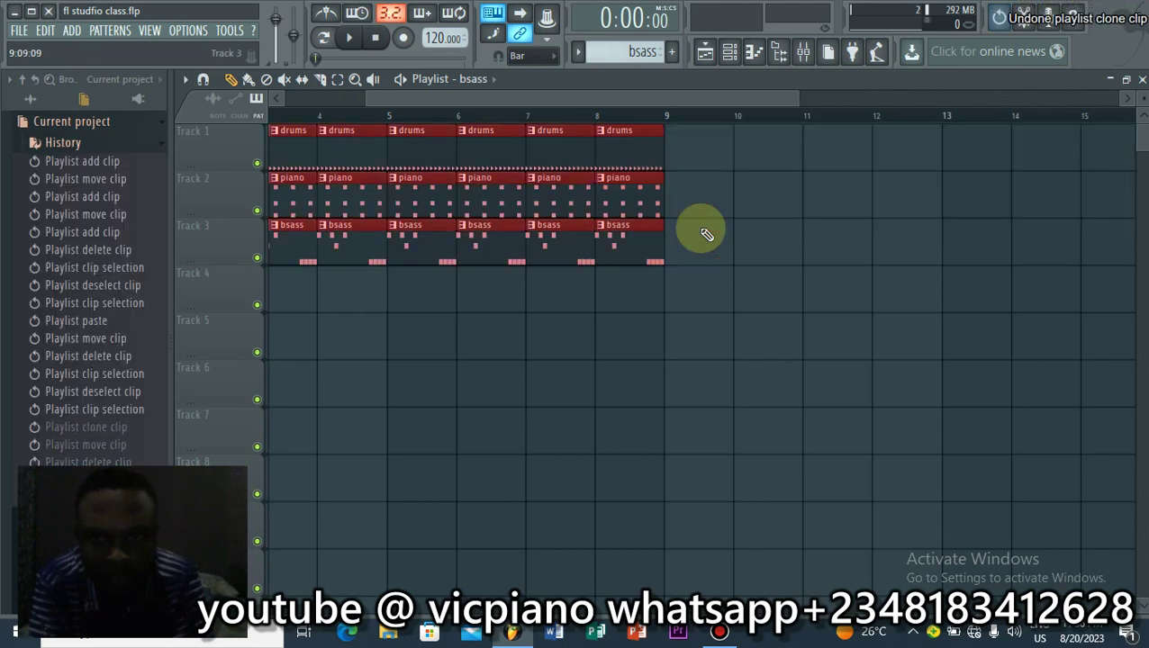
drag(316, 93, 302, 102)
click(898, 217)
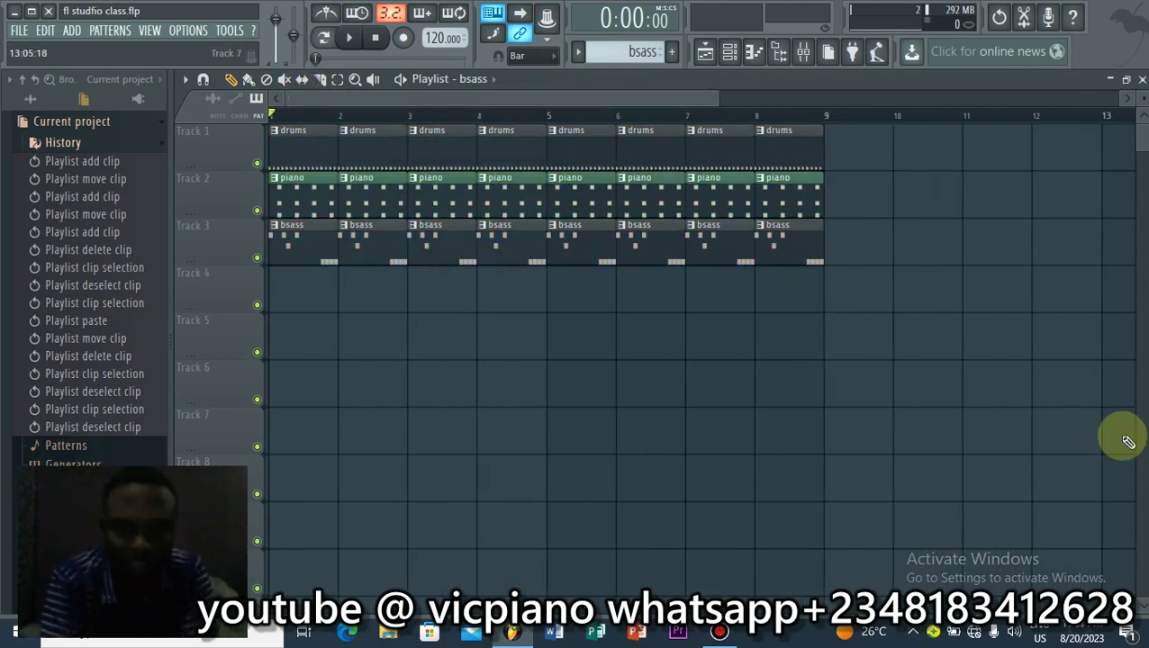
Step: Export the full song as an MP3 named "fl studfio class" in the beats folder, replacing the existing file, and start rendering
click(16, 35)
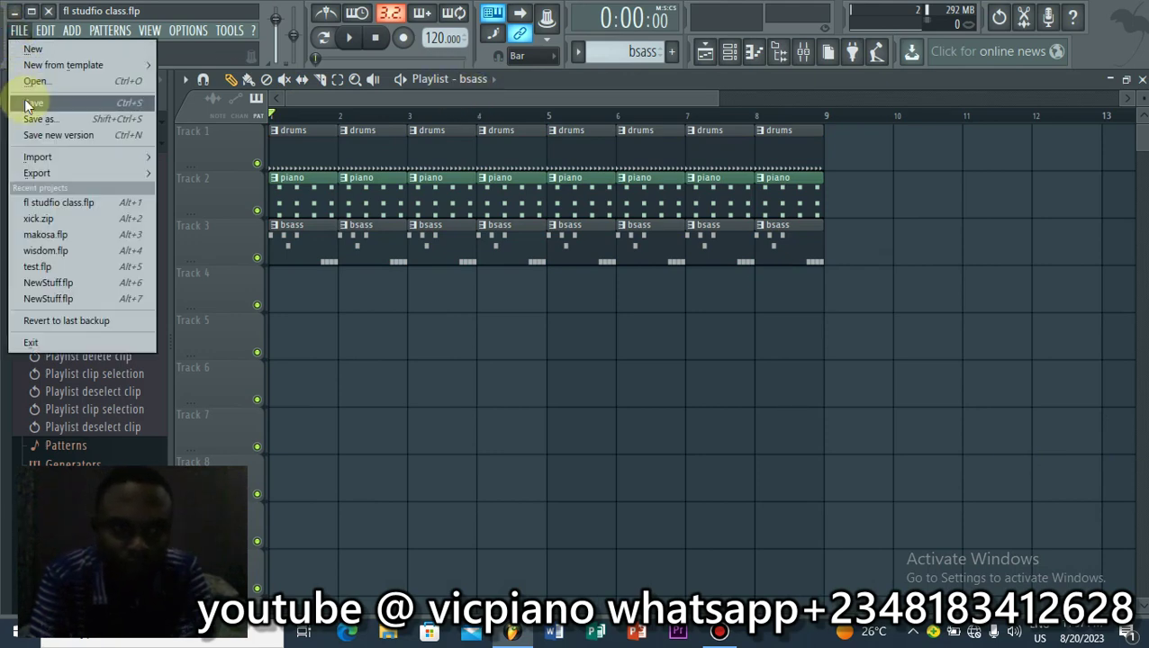
click(20, 32)
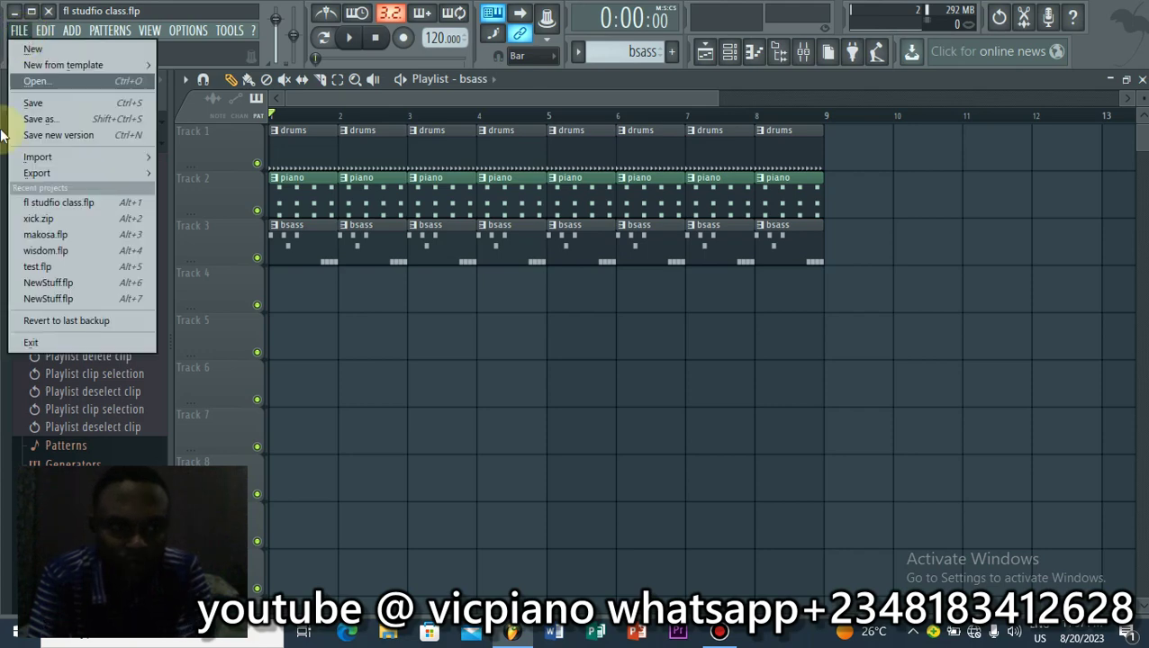
mouse_move(108, 172)
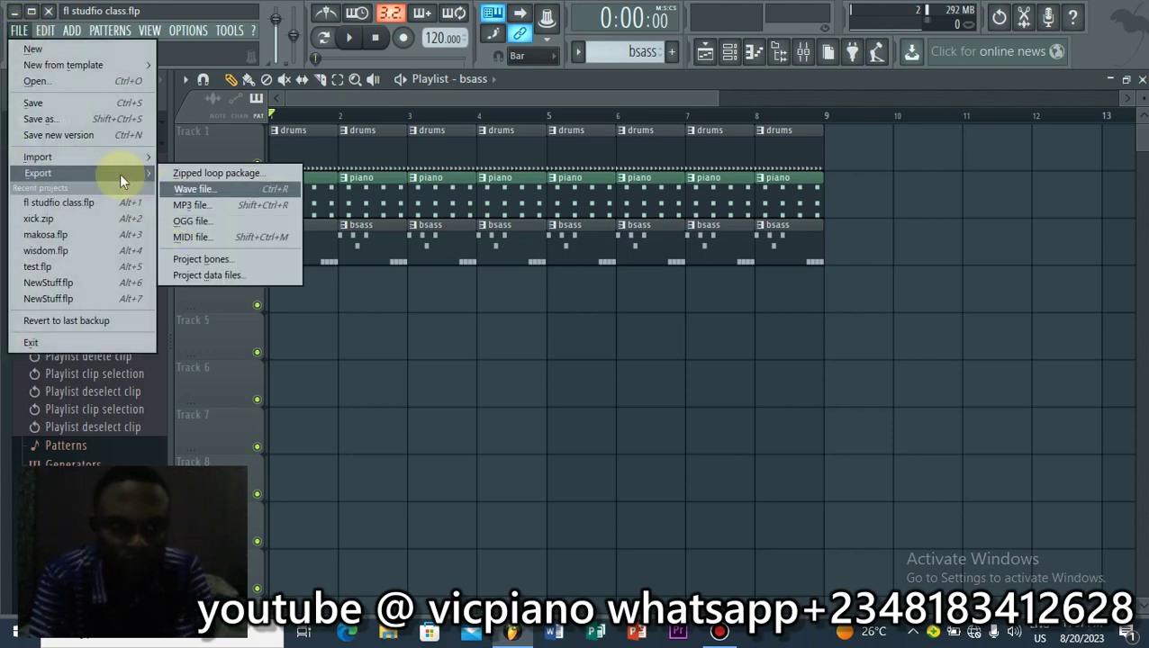
click(185, 206)
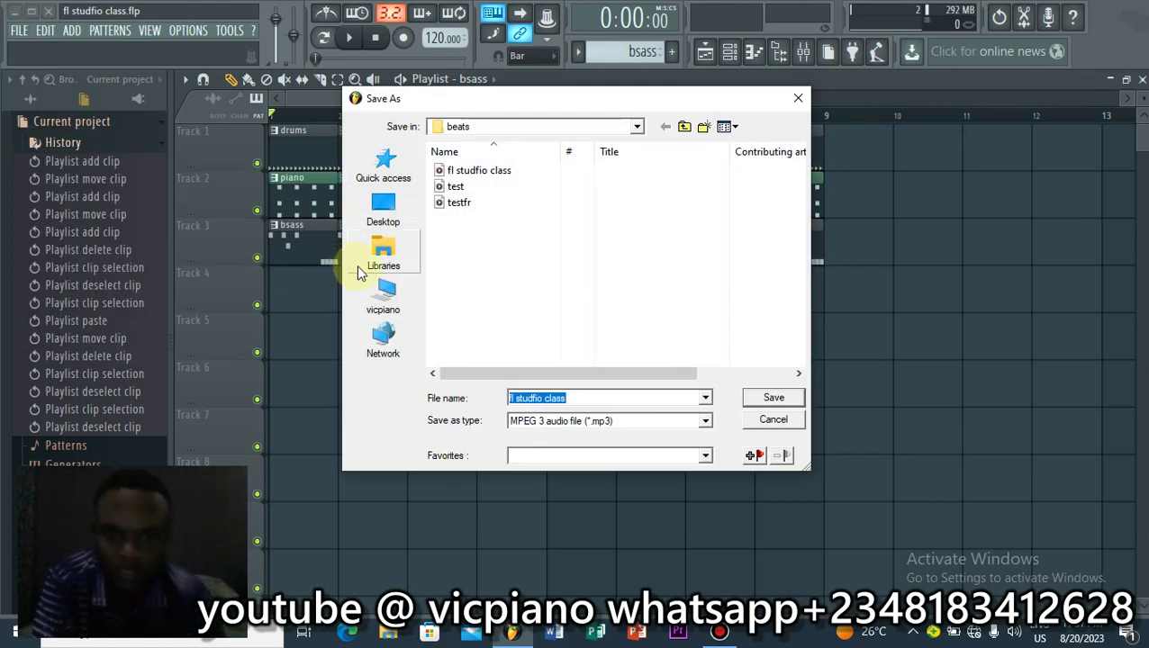
click(567, 398)
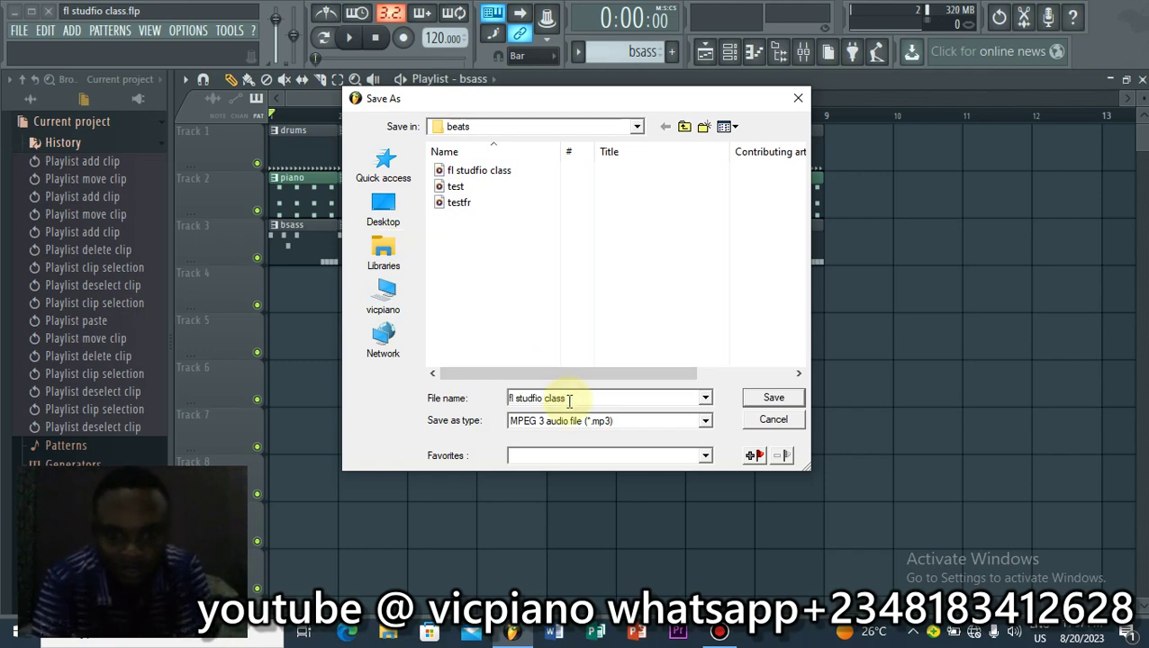
click(756, 404)
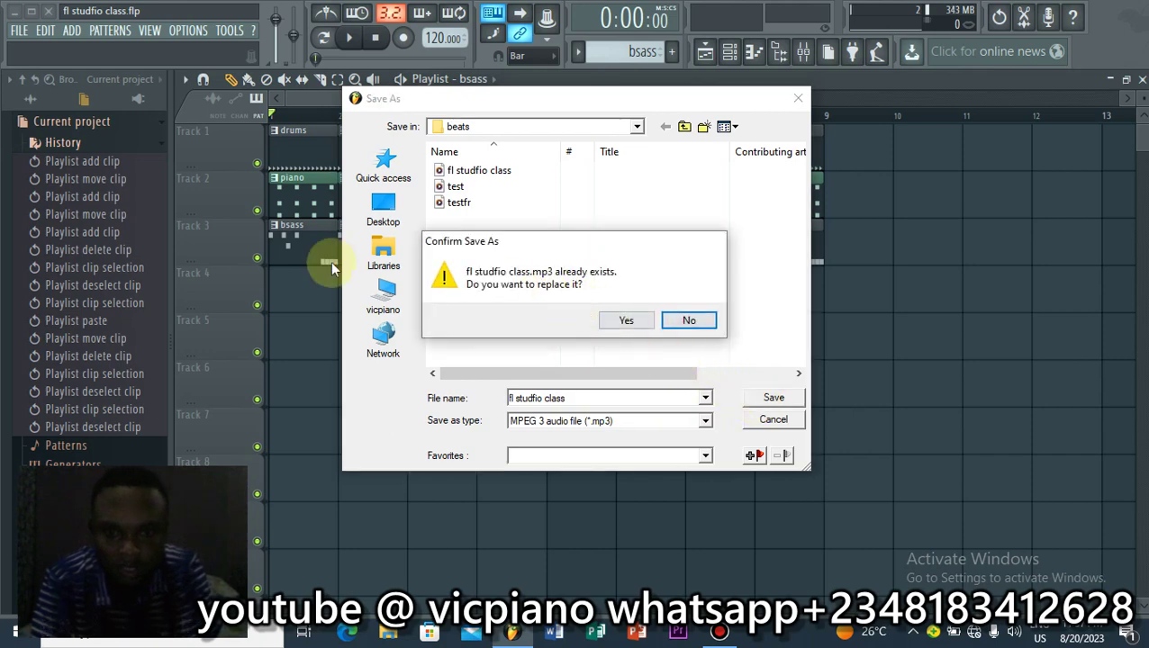
click(626, 322)
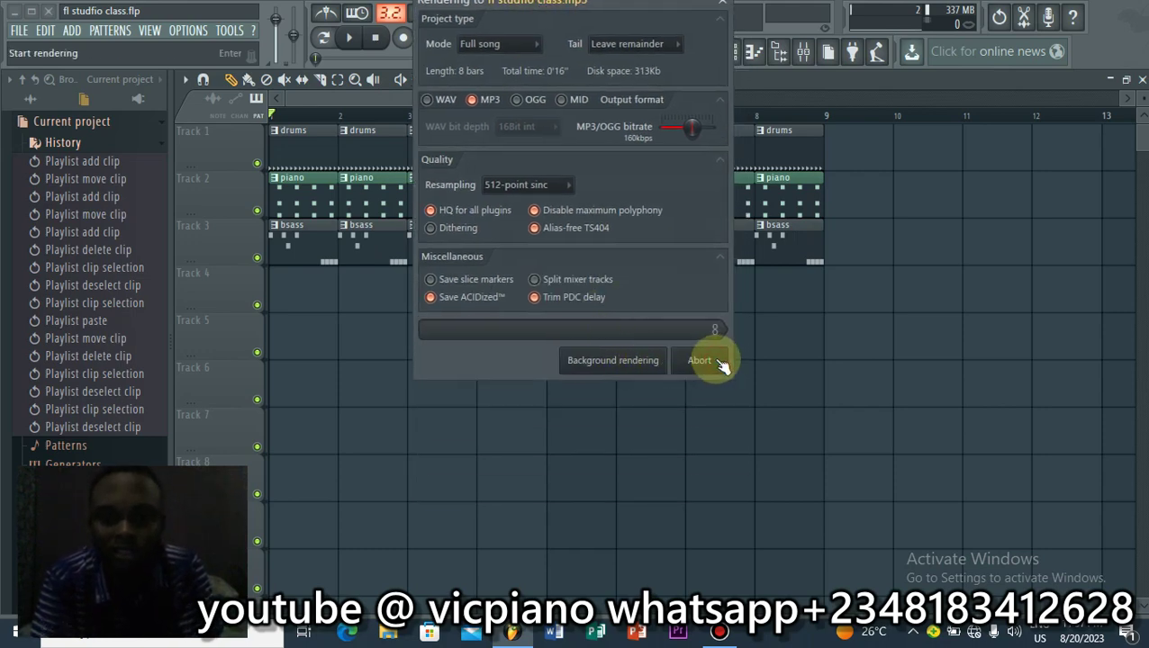
click(720, 362)
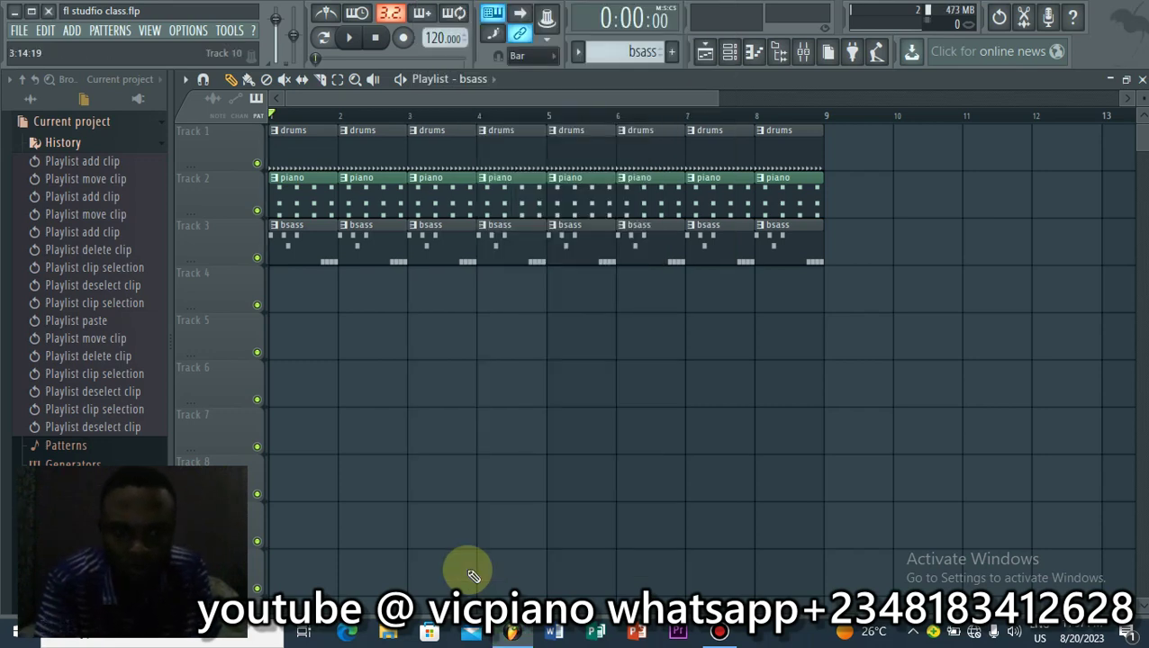
Step: Close FL Studio and open the beats folder inside Documents in File Explorer
click(51, 13)
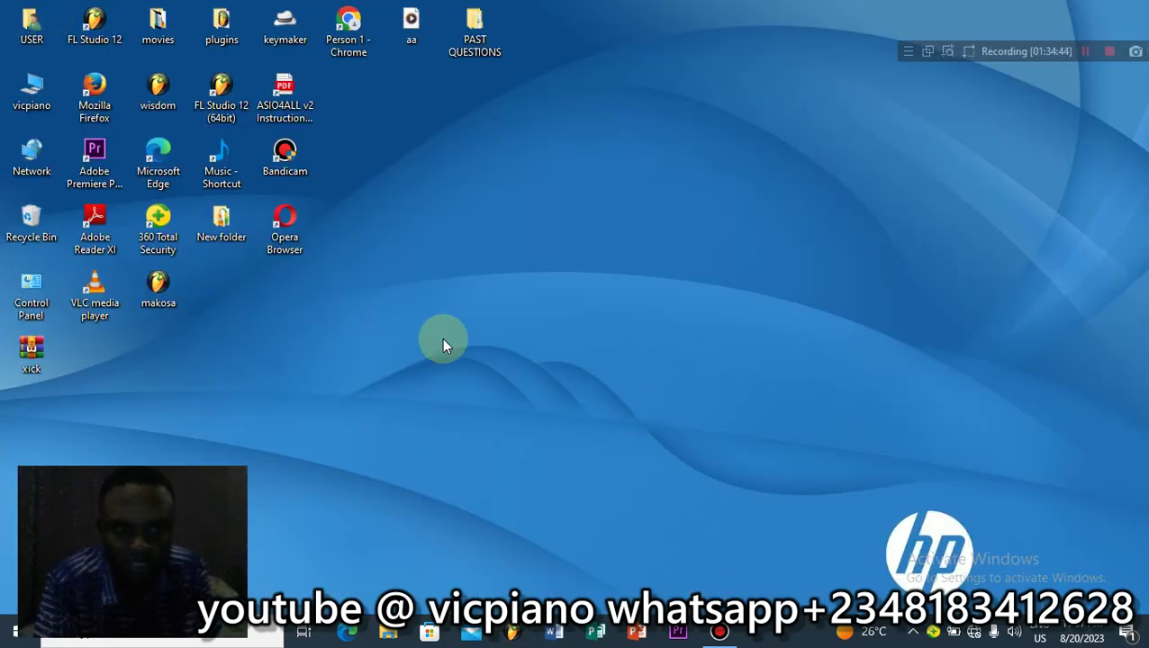
click(388, 633)
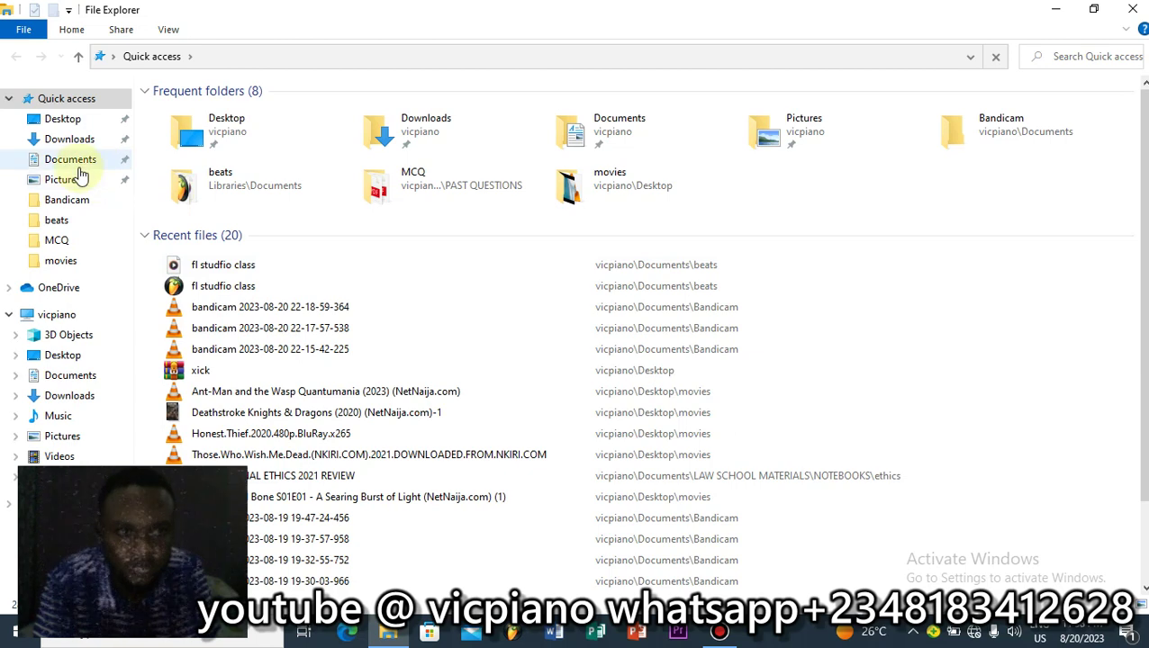
click(79, 168)
click(216, 147)
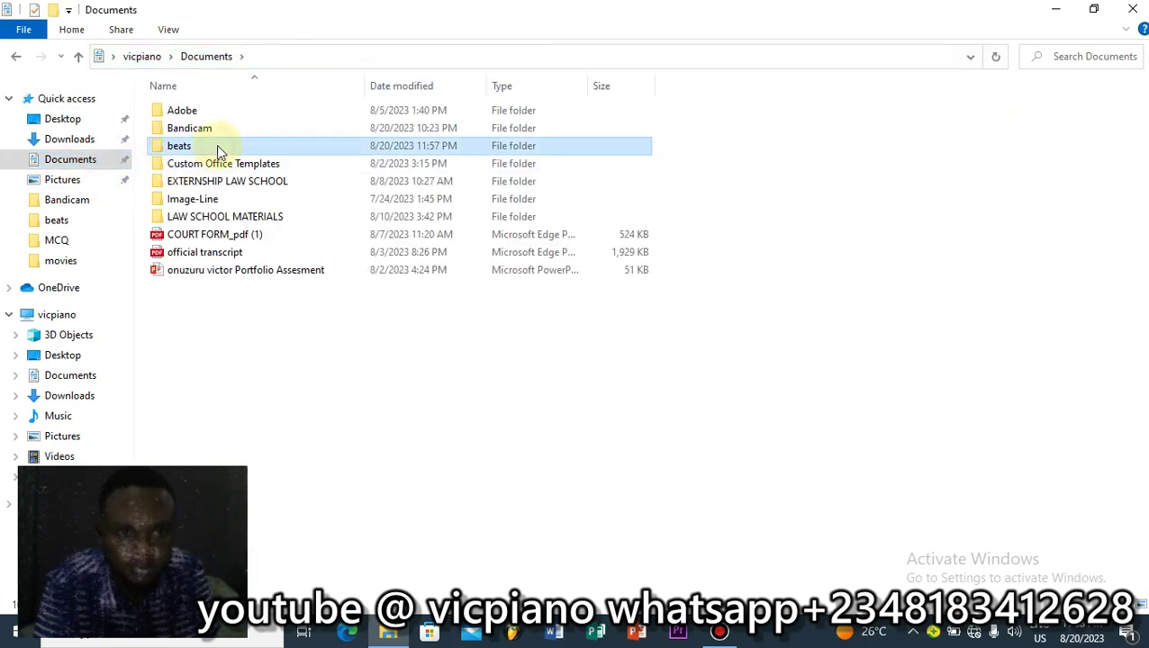
double_click(216, 146)
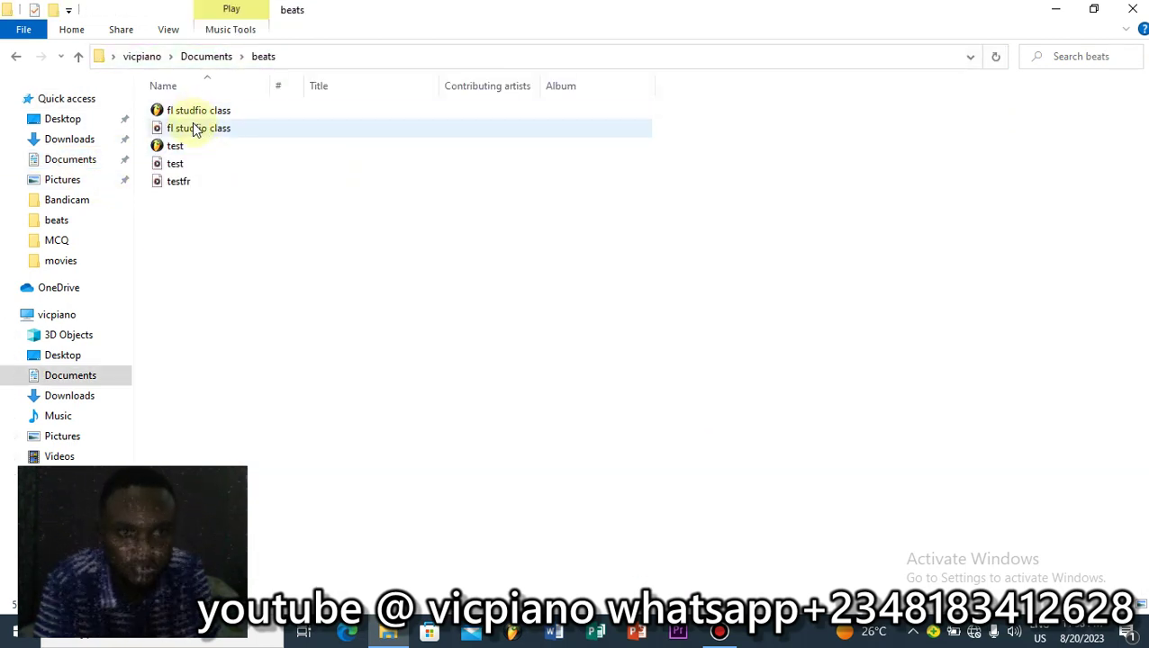
Step: Play the exported "fl studfio class" MP3, and close Media Player and the beats folder window
click(177, 136)
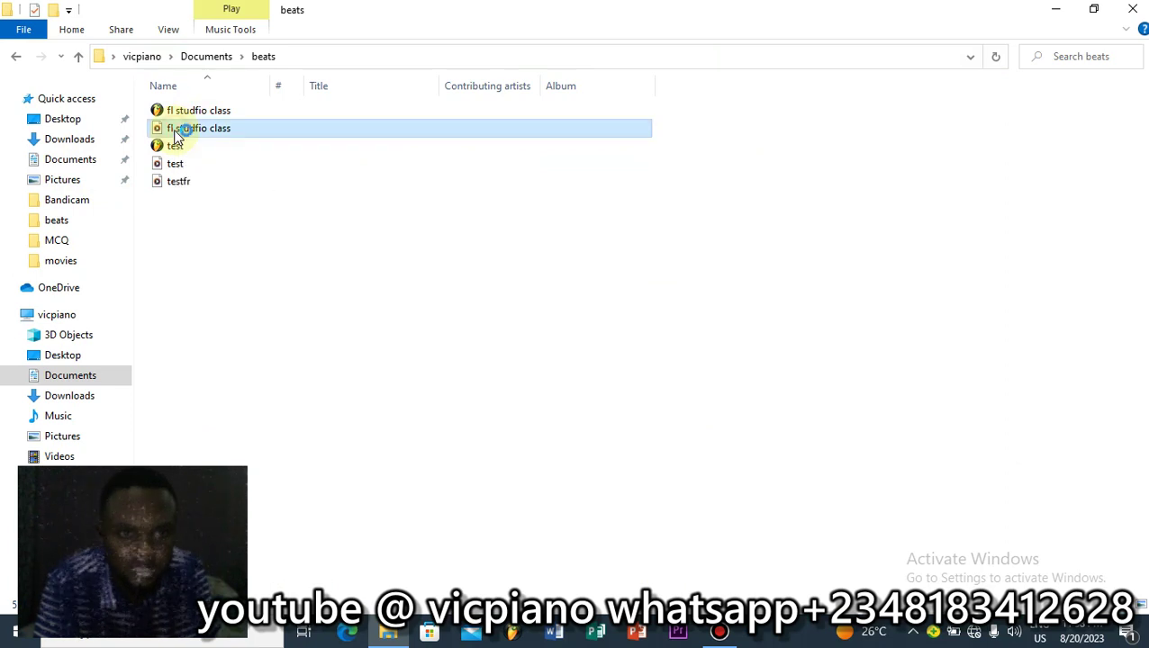
double_click(174, 113)
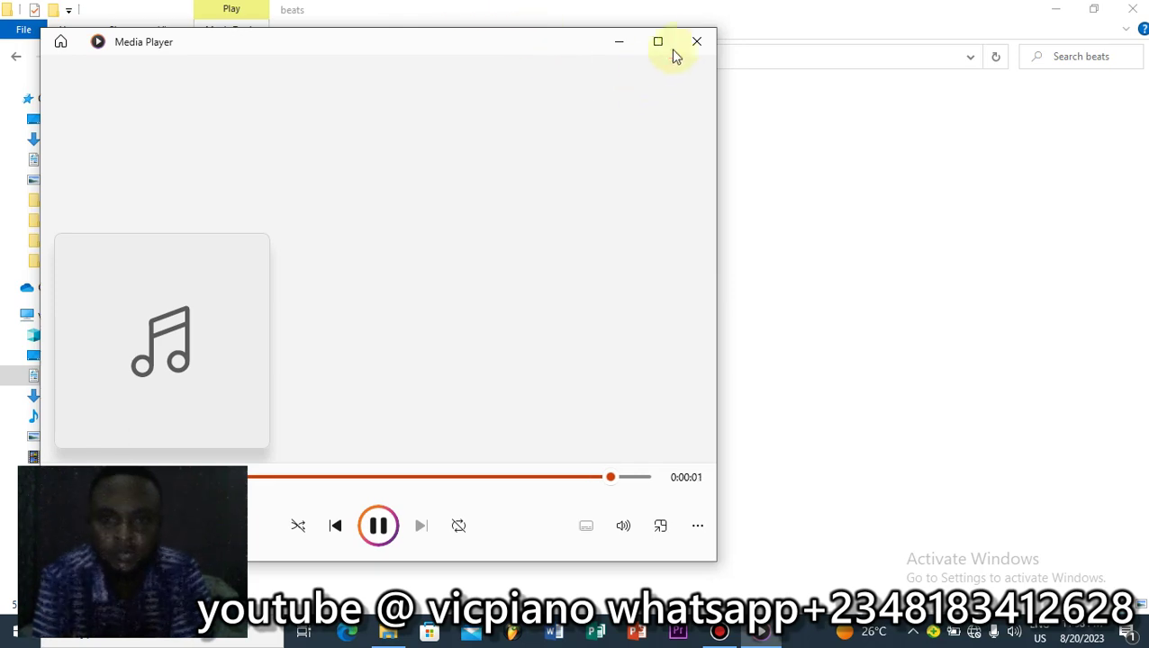
click(695, 43)
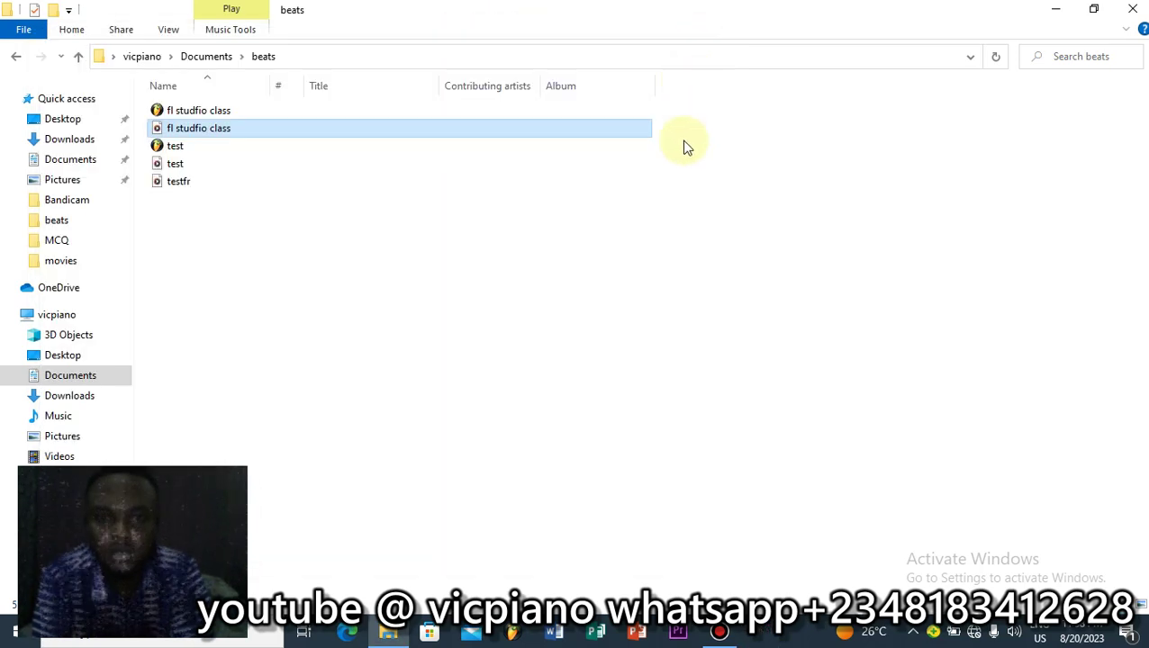
click(1132, 8)
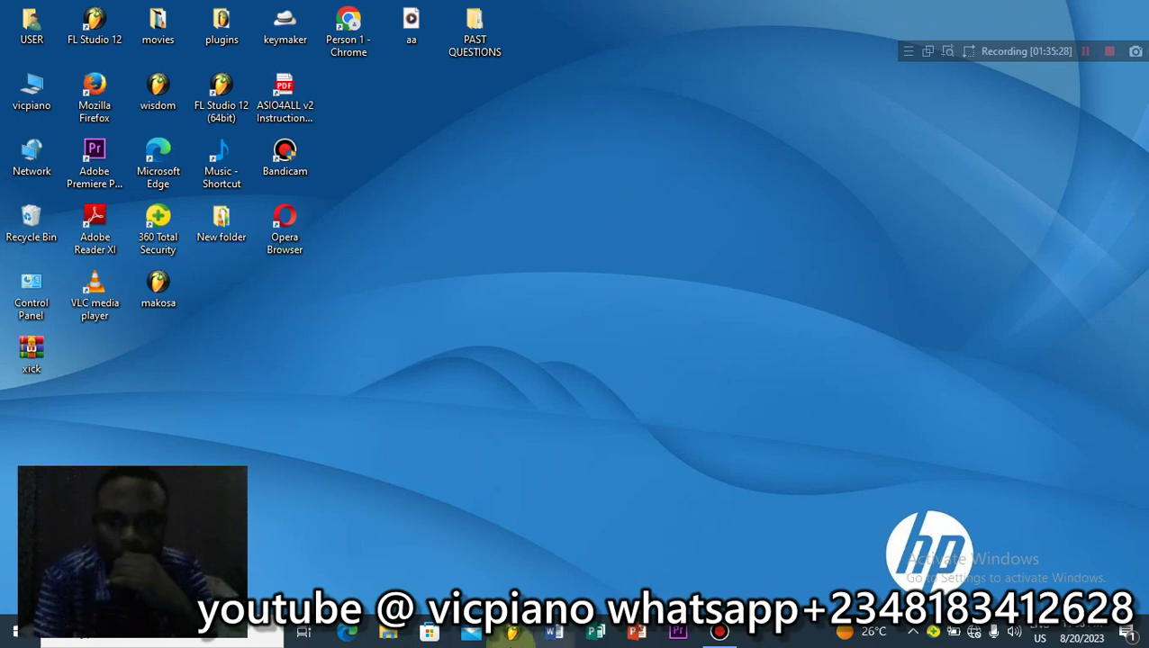
Step: Start FL Studio and open the saved project "fl studfio class" from the beats folder
click(511, 633)
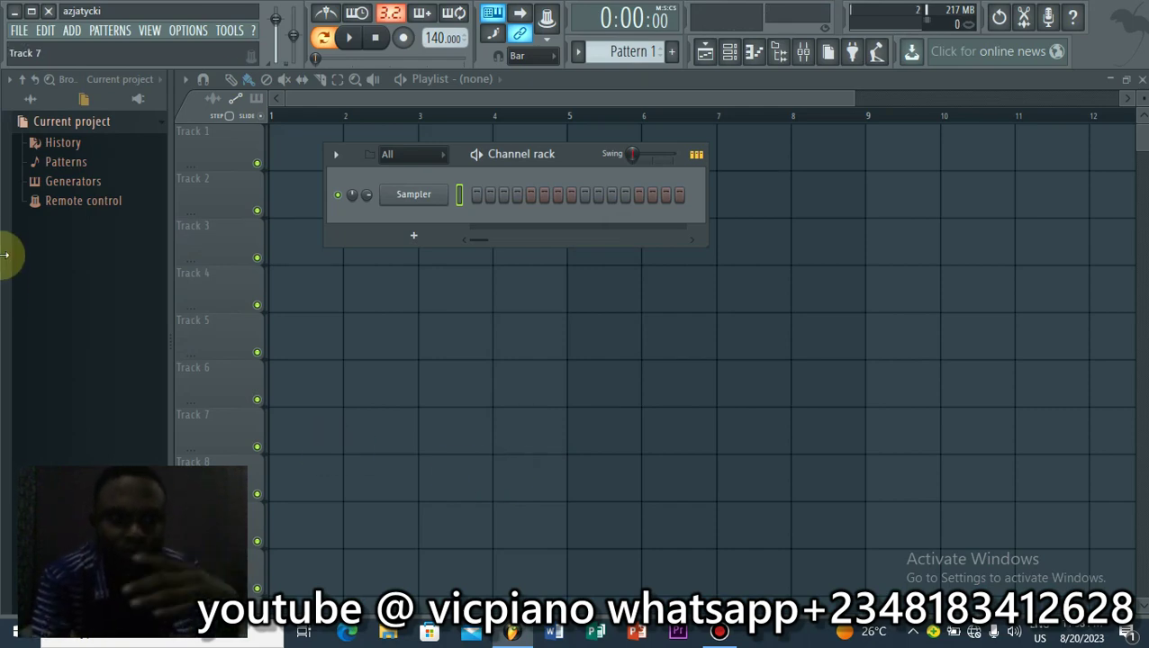
click(14, 32)
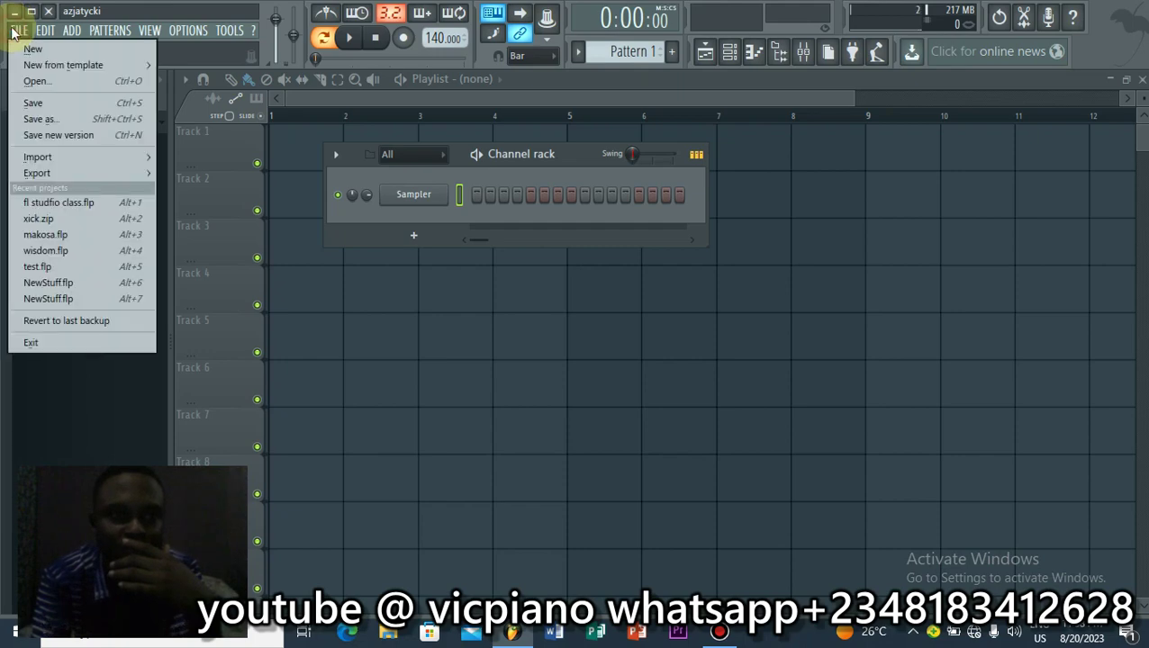
click(26, 81)
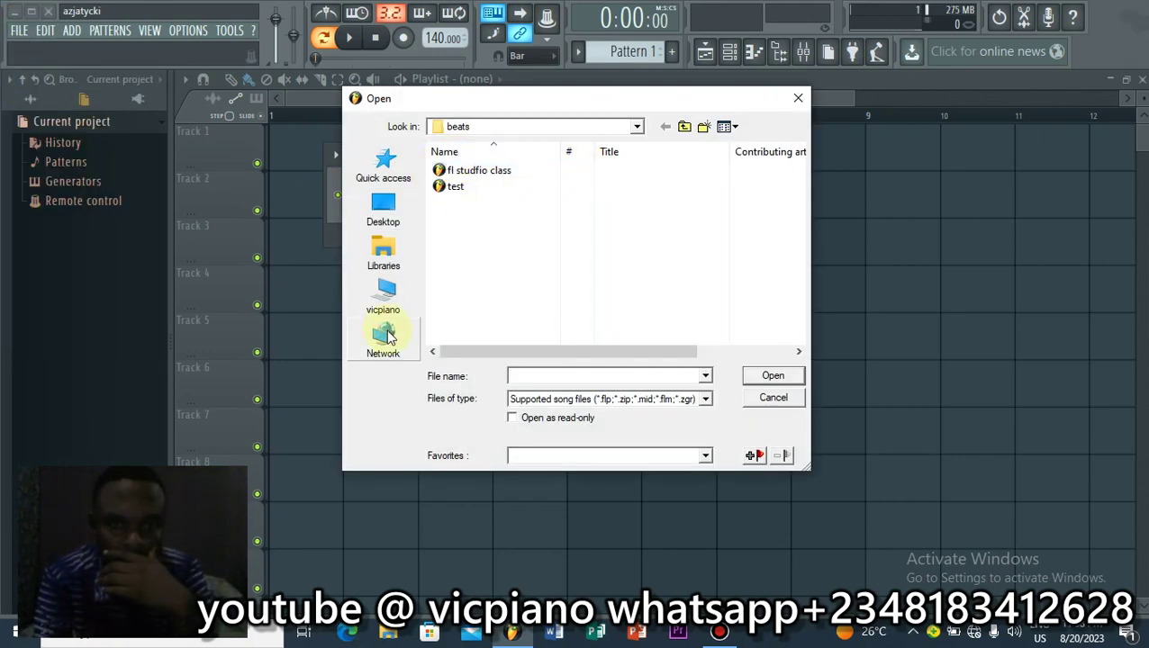
click(531, 173)
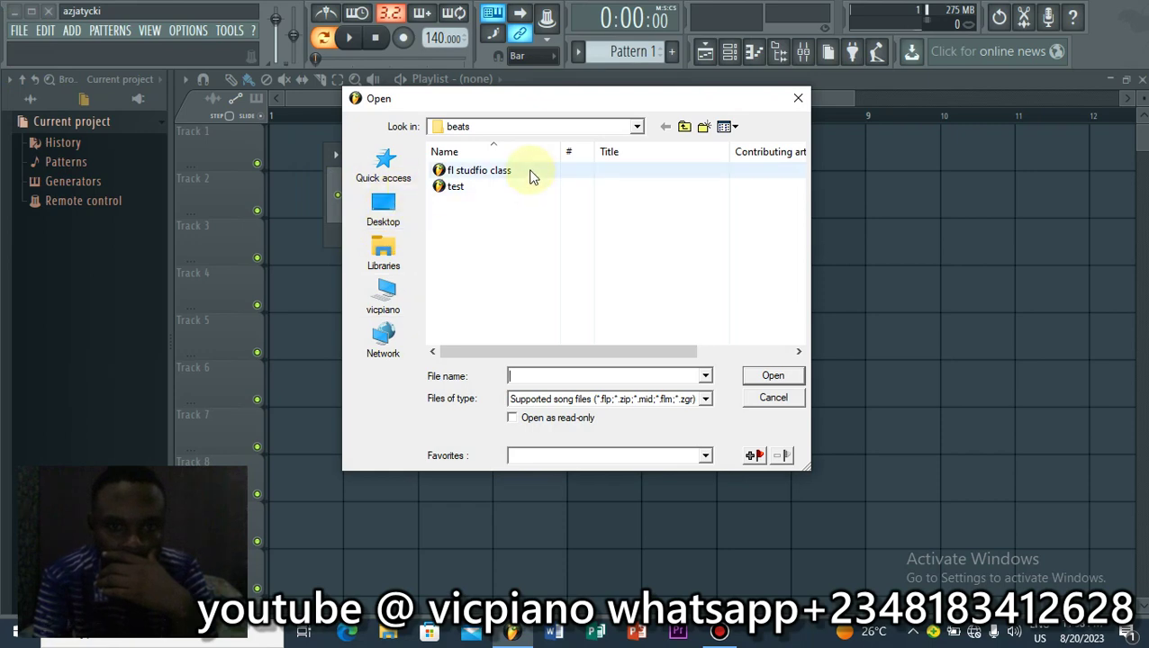
click(746, 376)
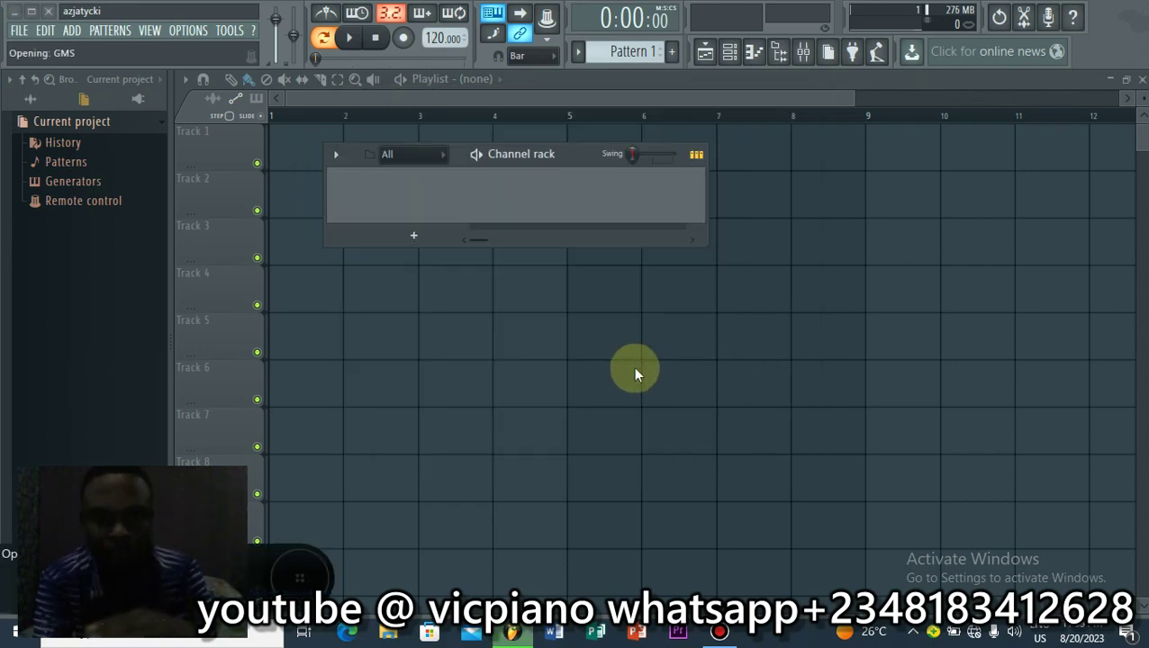
Step: Hide the playlist so the channel rack shows, and play the opening of the song before stopping it
click(698, 79)
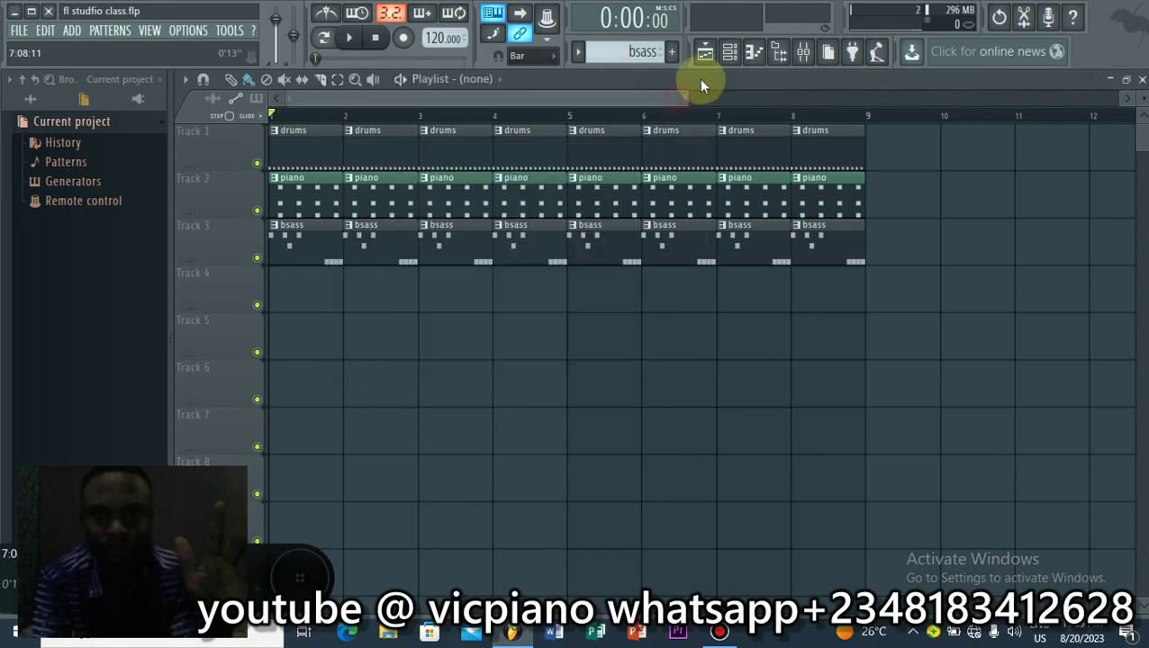
click(704, 52)
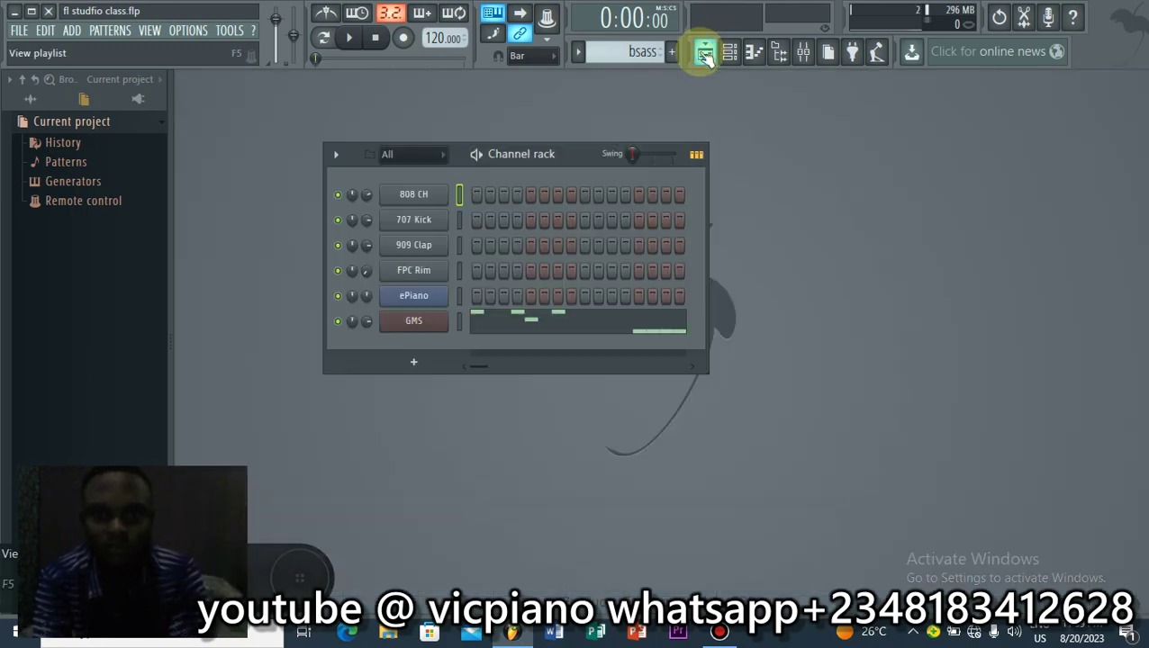
key(space)
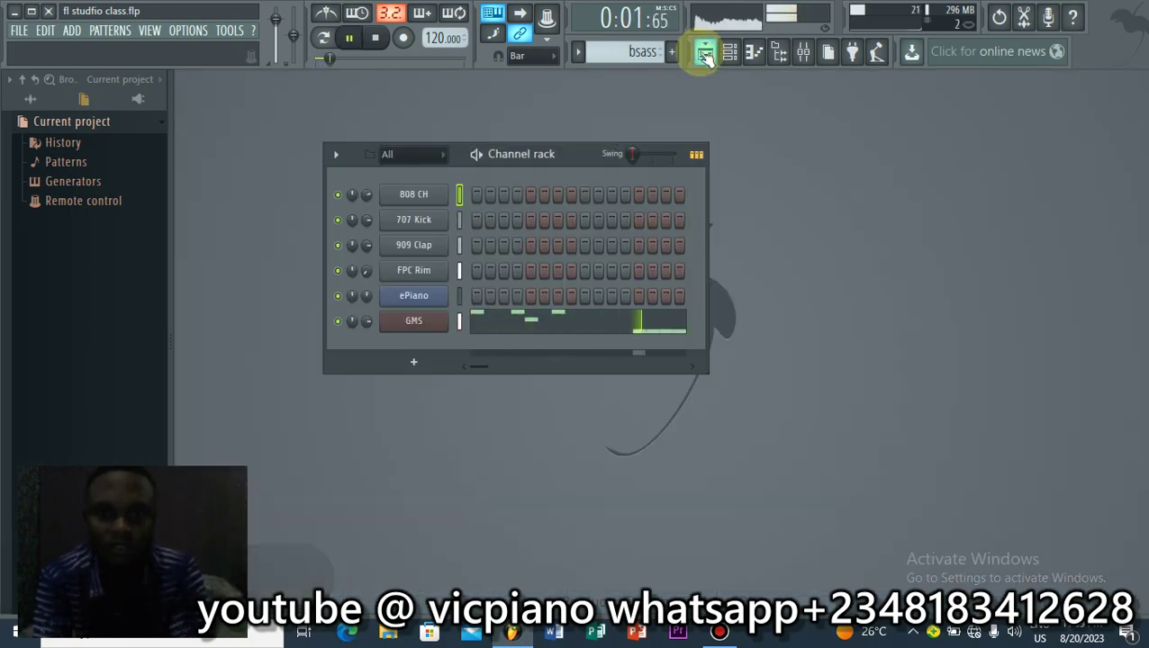
key(space)
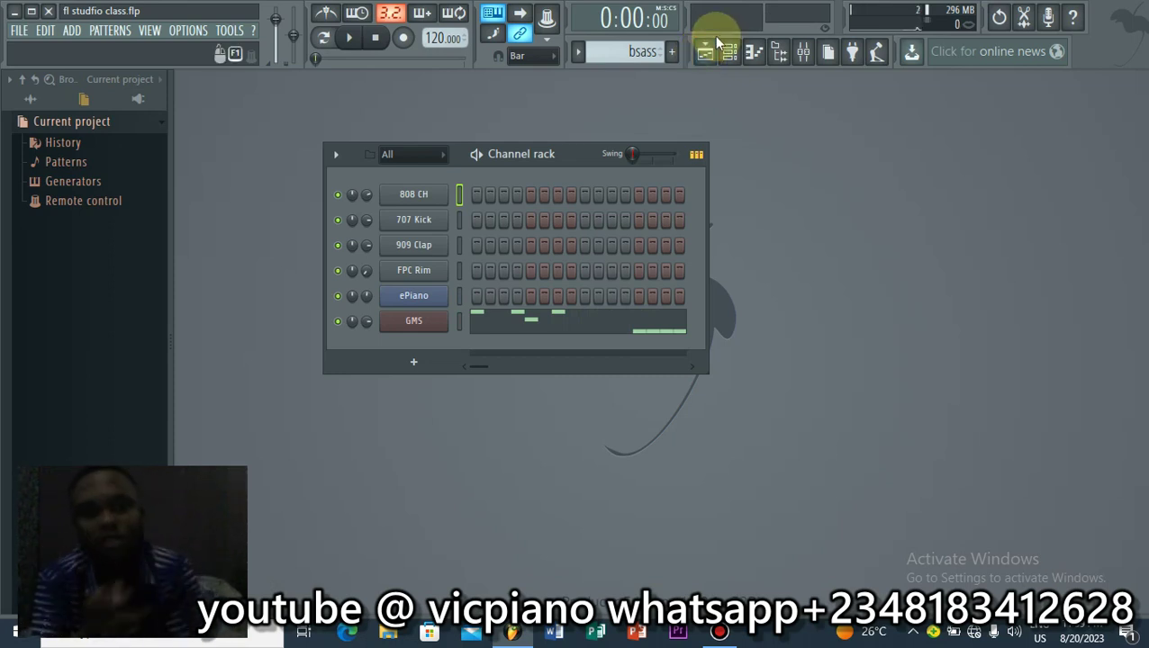
Step: Open the mixer and play the song to watch the Master track's level meter, stopping playback after a few bars
click(805, 51)
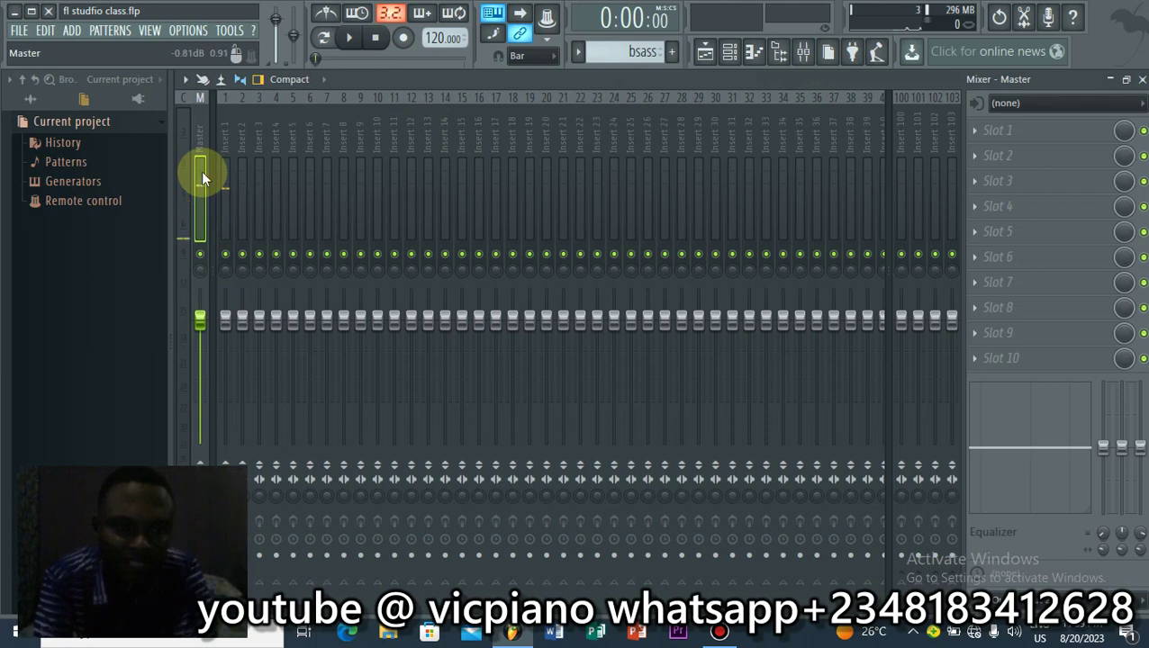
key(space)
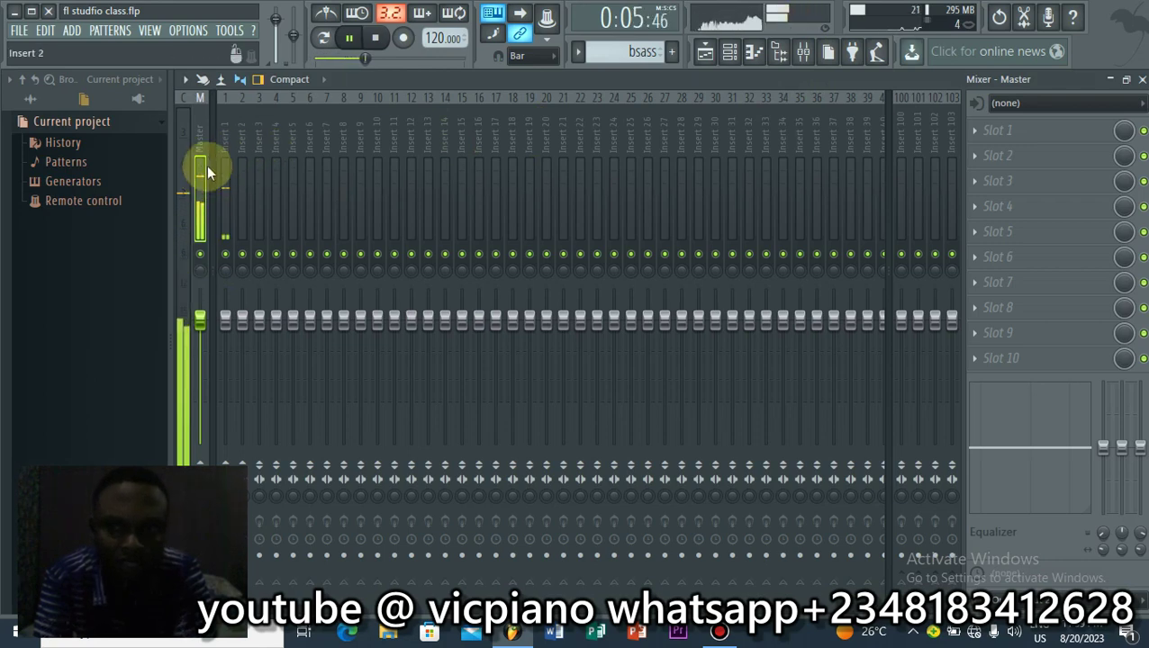
key(space)
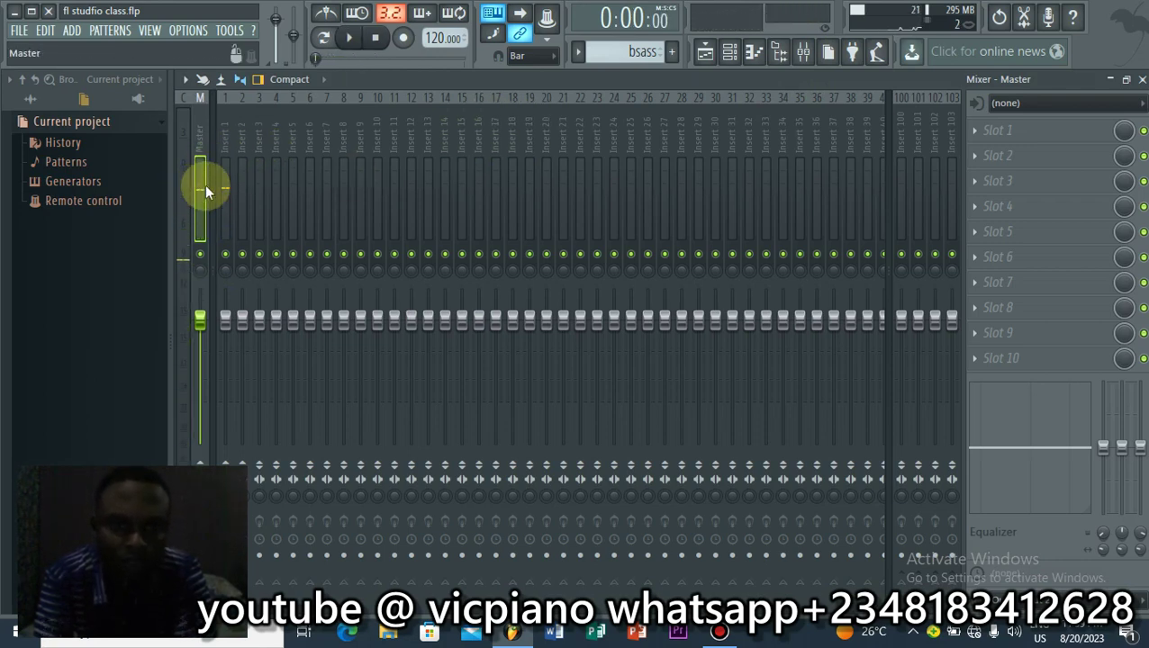
Step: Look over the playlist and channel rack, and close the playlist and mixer so only the channel rack stays open
click(706, 52)
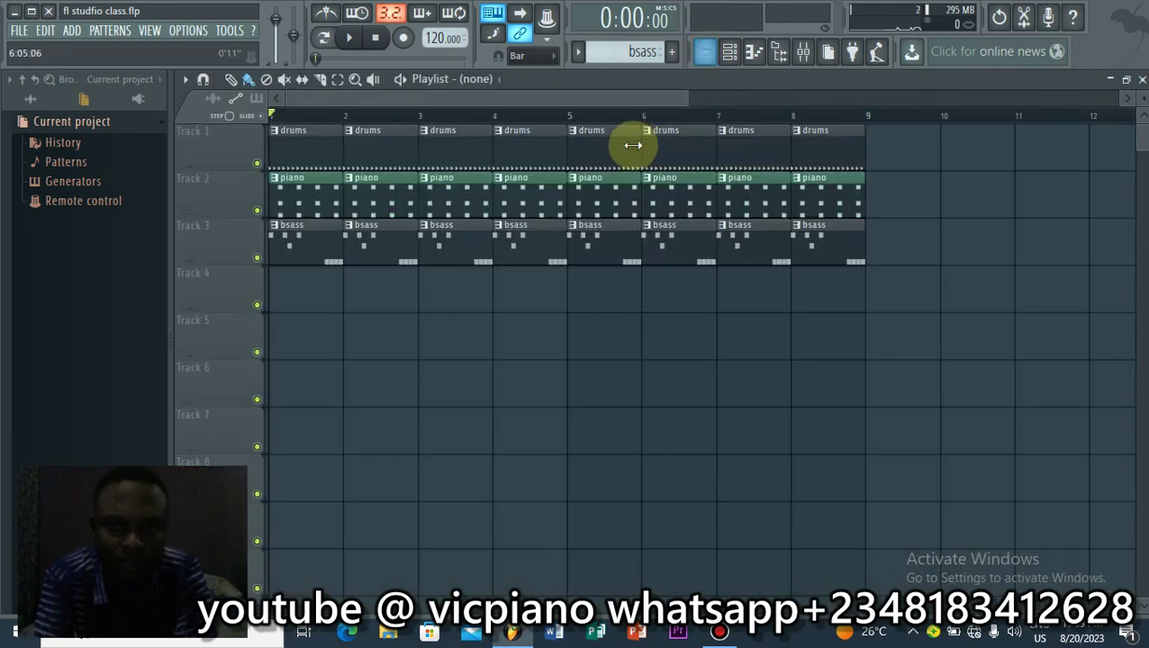
click(725, 54)
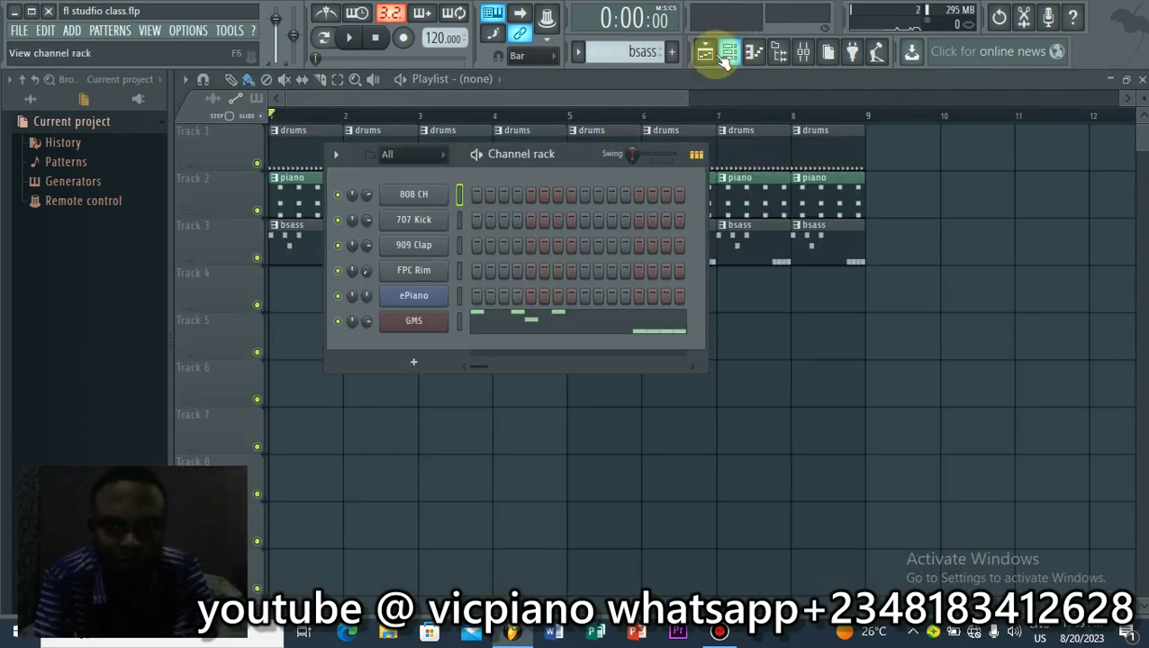
click(702, 54)
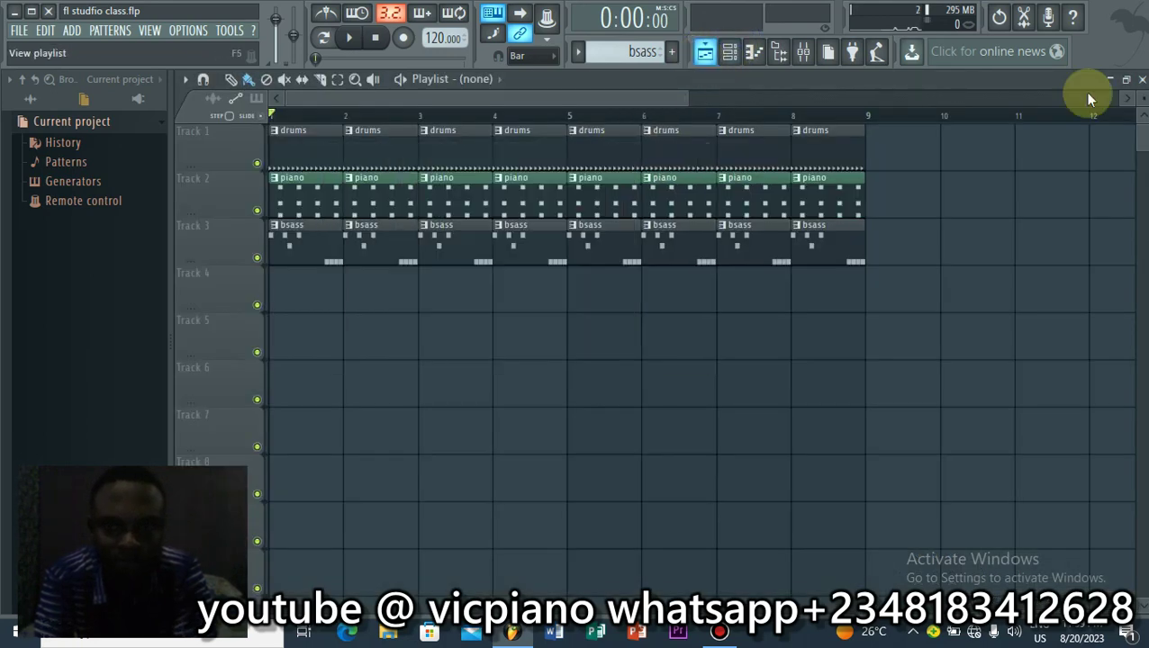
click(1141, 79)
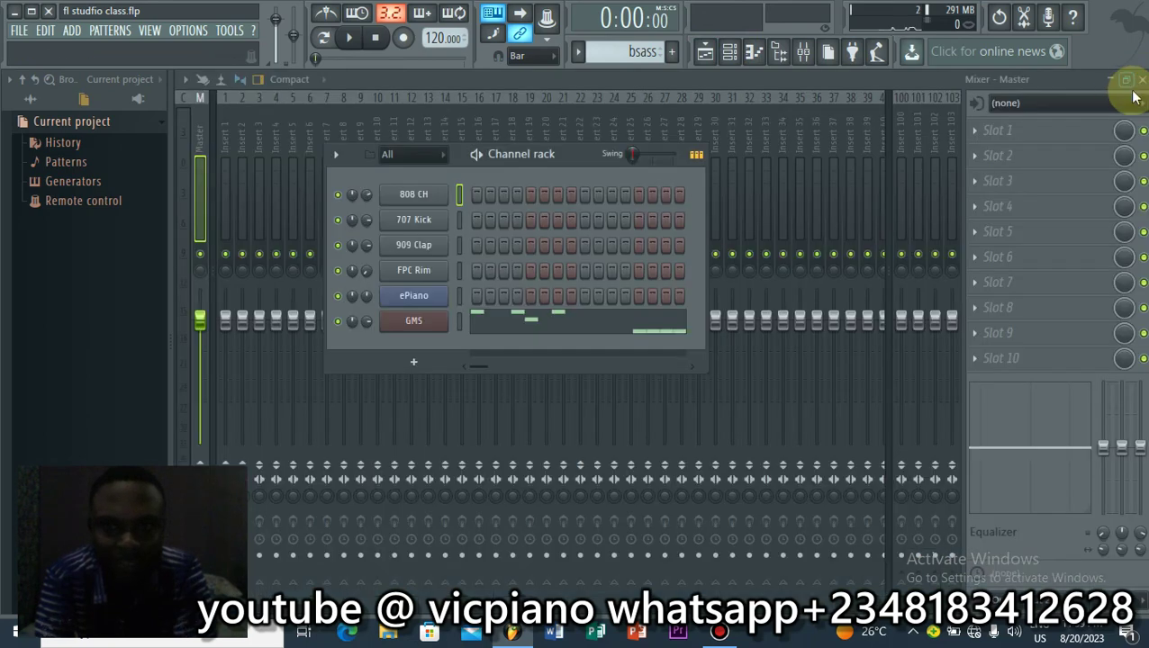
click(1143, 81)
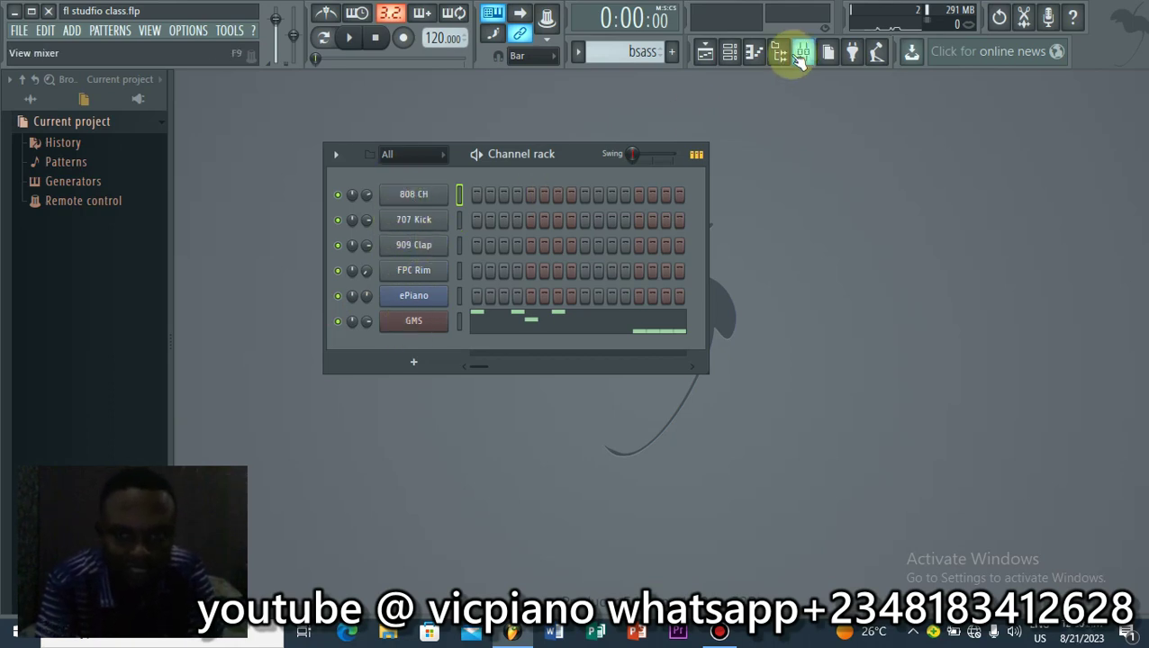
click(803, 53)
click(802, 53)
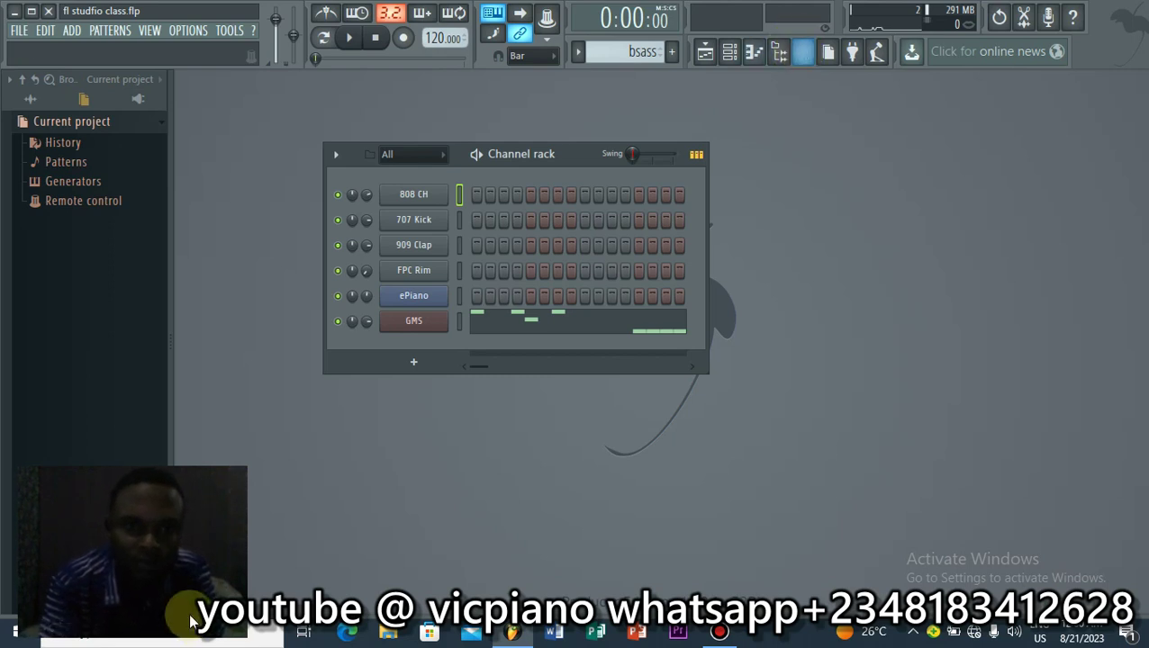
Step: Assign the 808 CH and 707 Kick channels to their own free mixer tracks, playing the song briefly between the two to check the meters
click(414, 194)
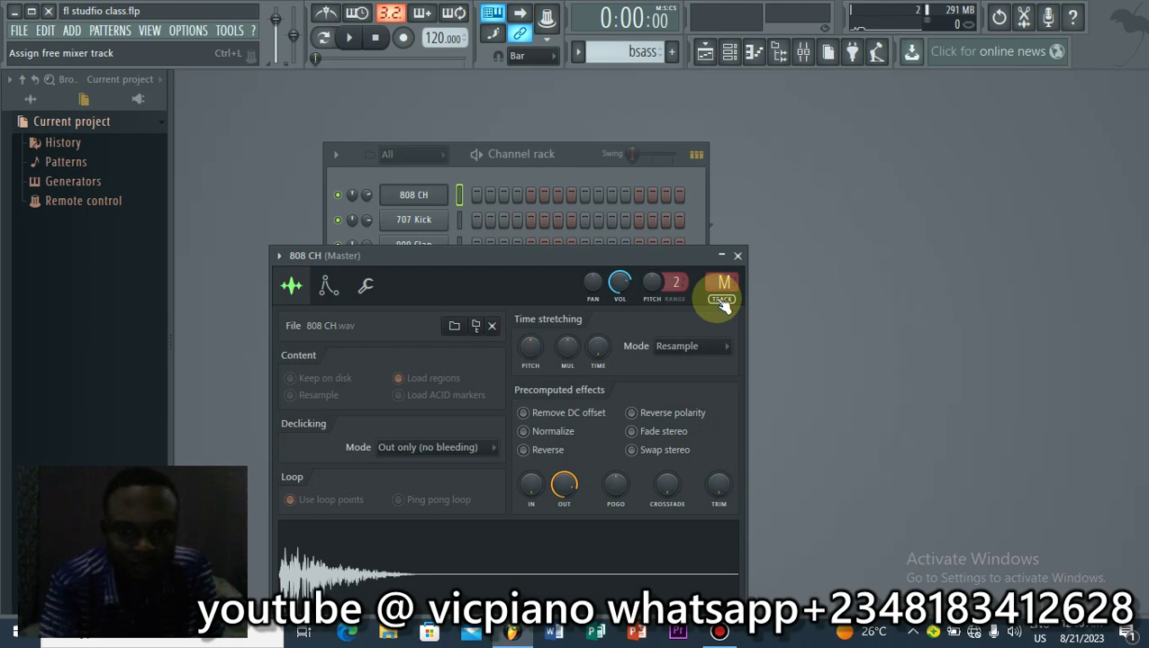
click(718, 298)
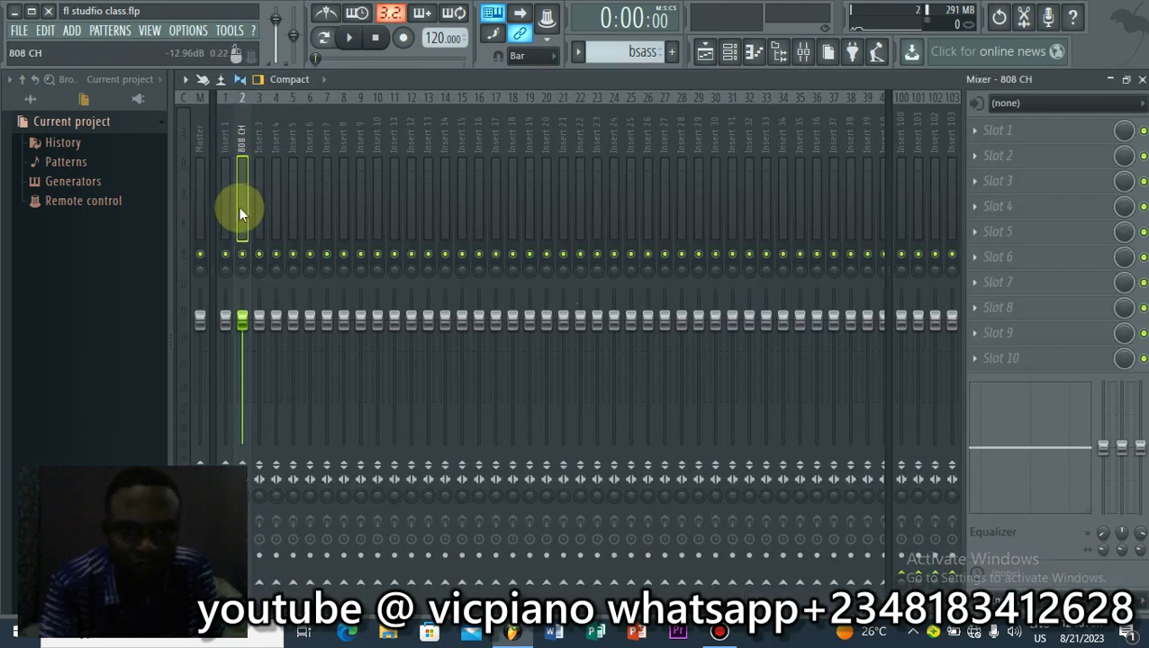
click(725, 51)
click(430, 218)
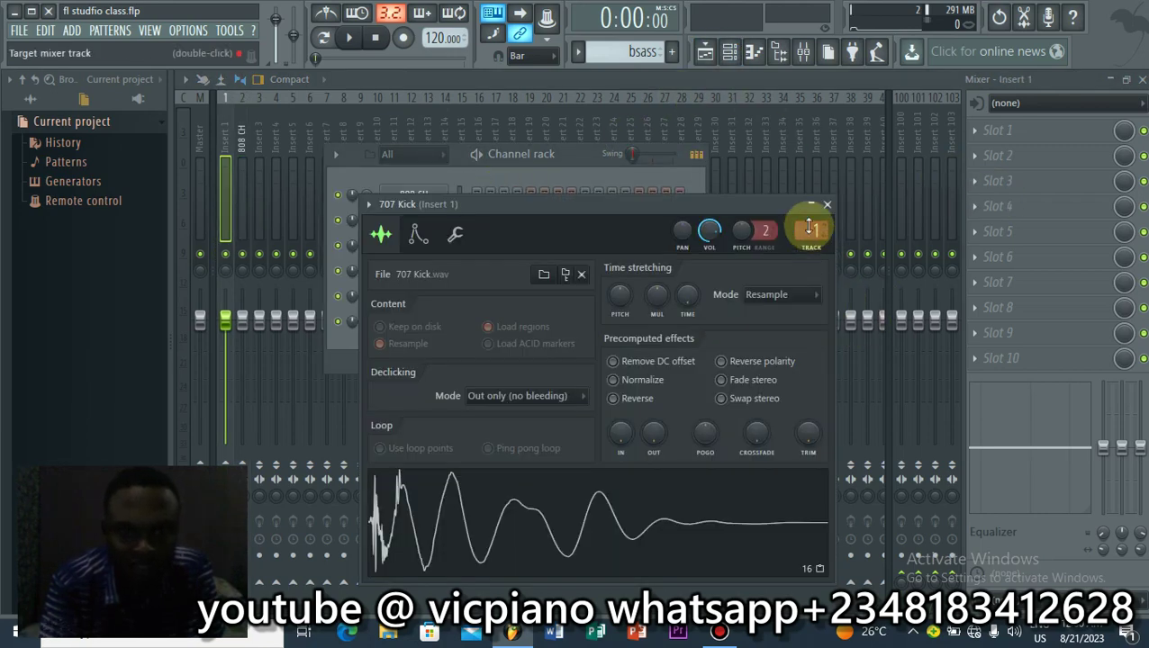
key(space)
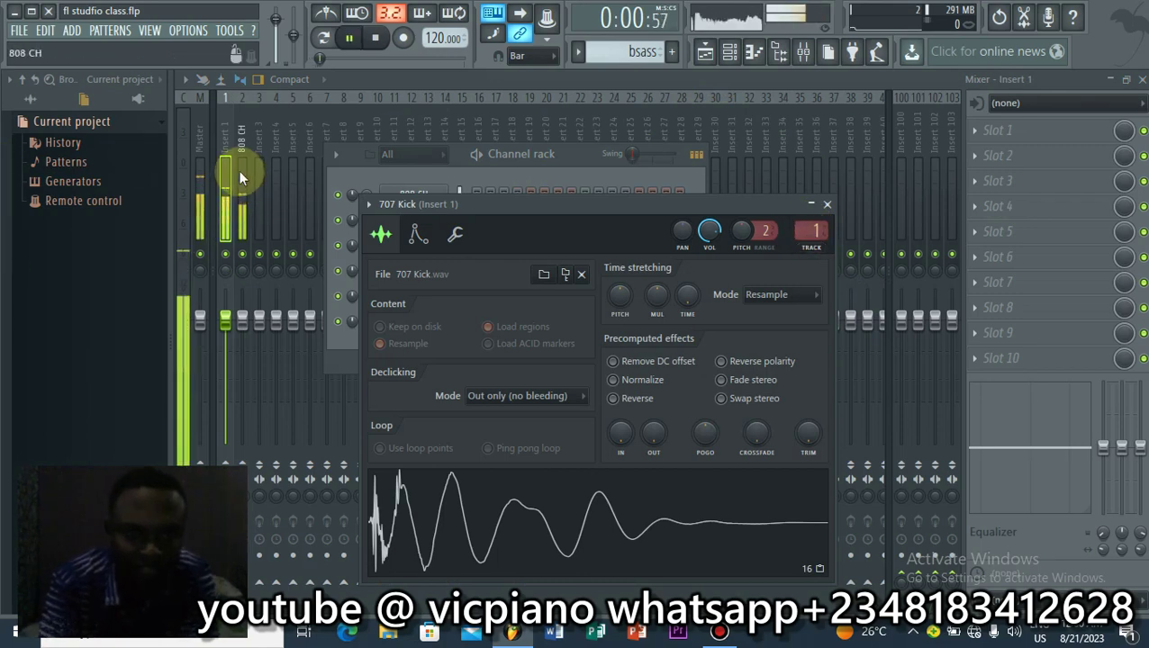
key(space)
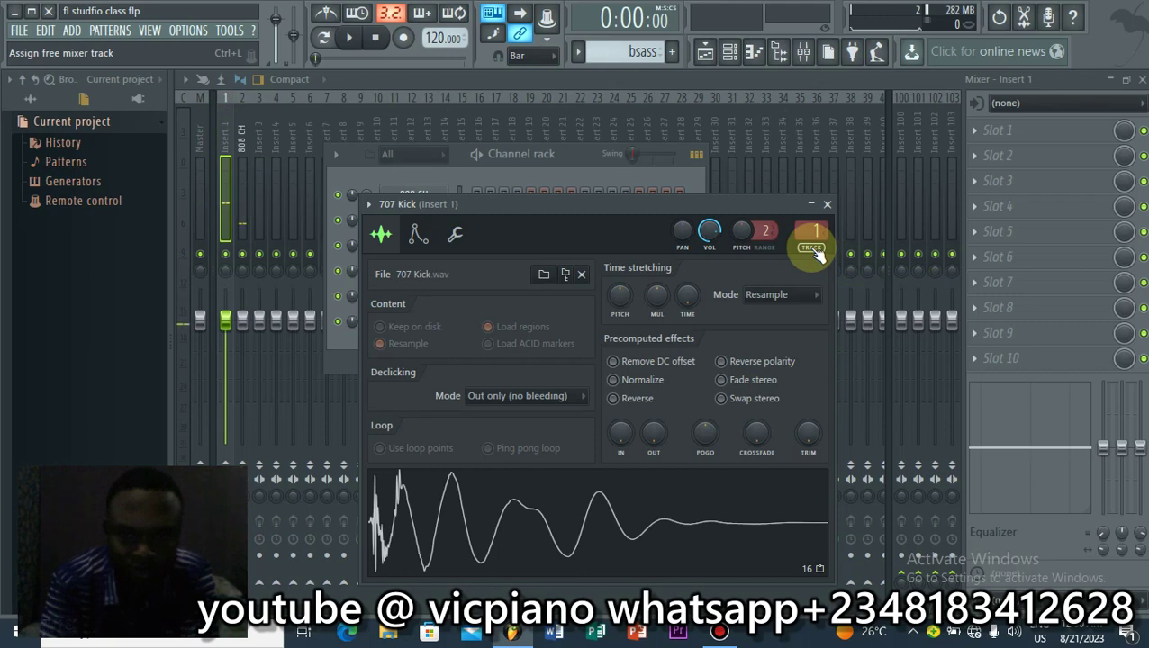
key(ctrl+l)
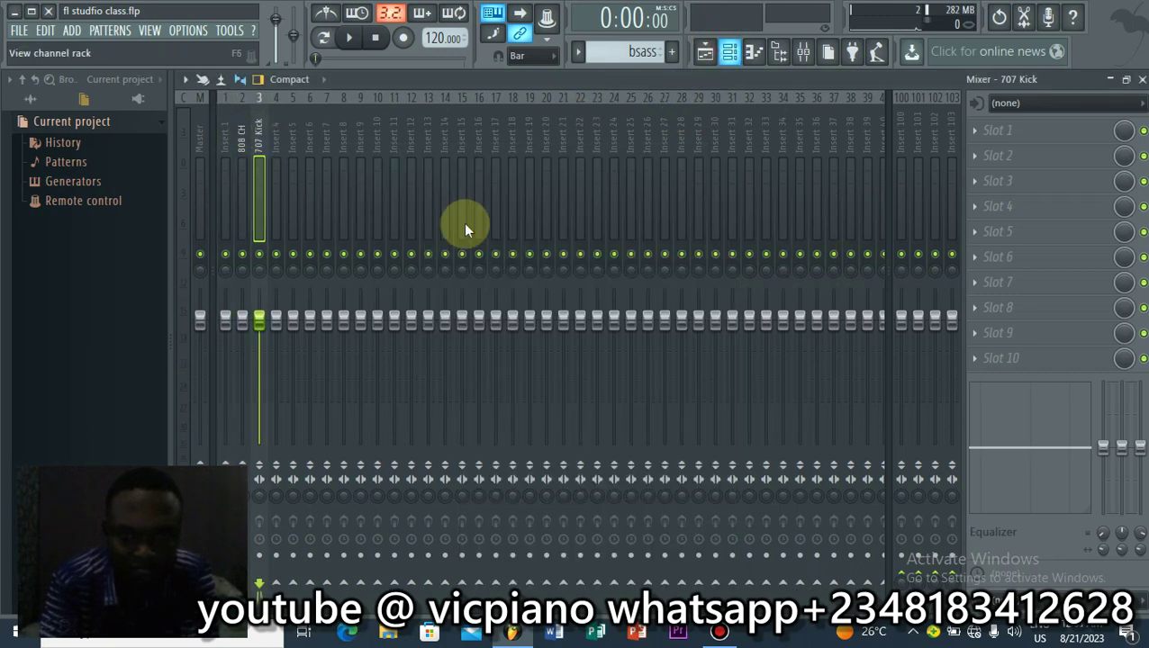
Step: Assign the 909 Clap and FPC Rim channels to their own free mixer tracks
key(F6)
click(422, 247)
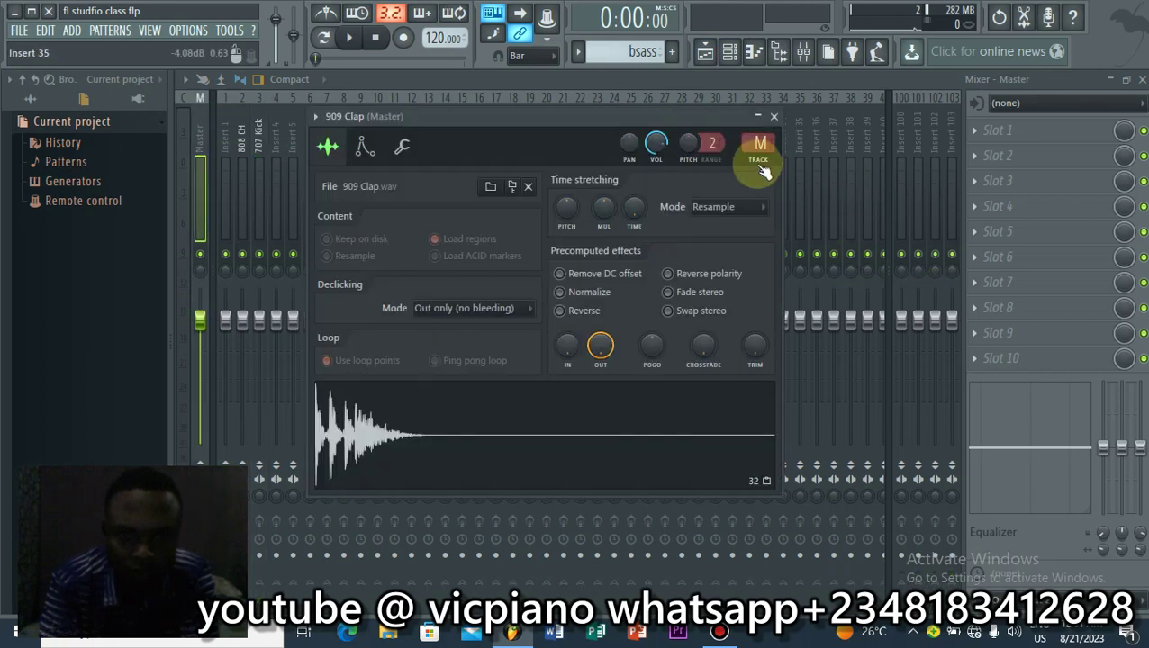
key(ctrl+l)
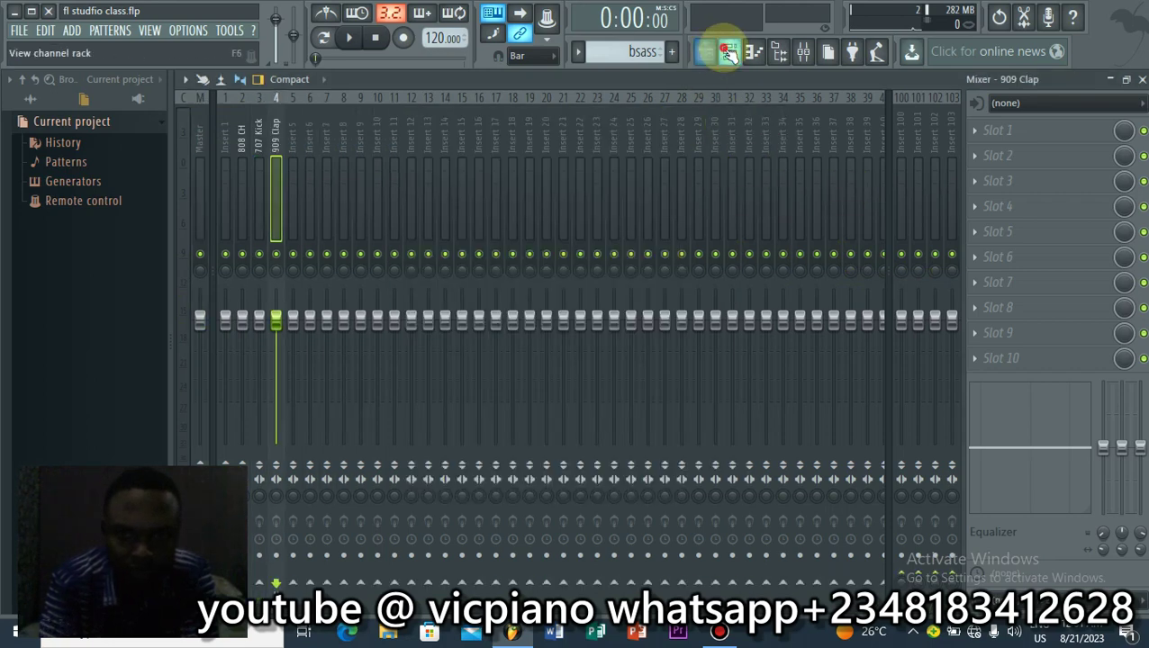
key(F6)
click(432, 271)
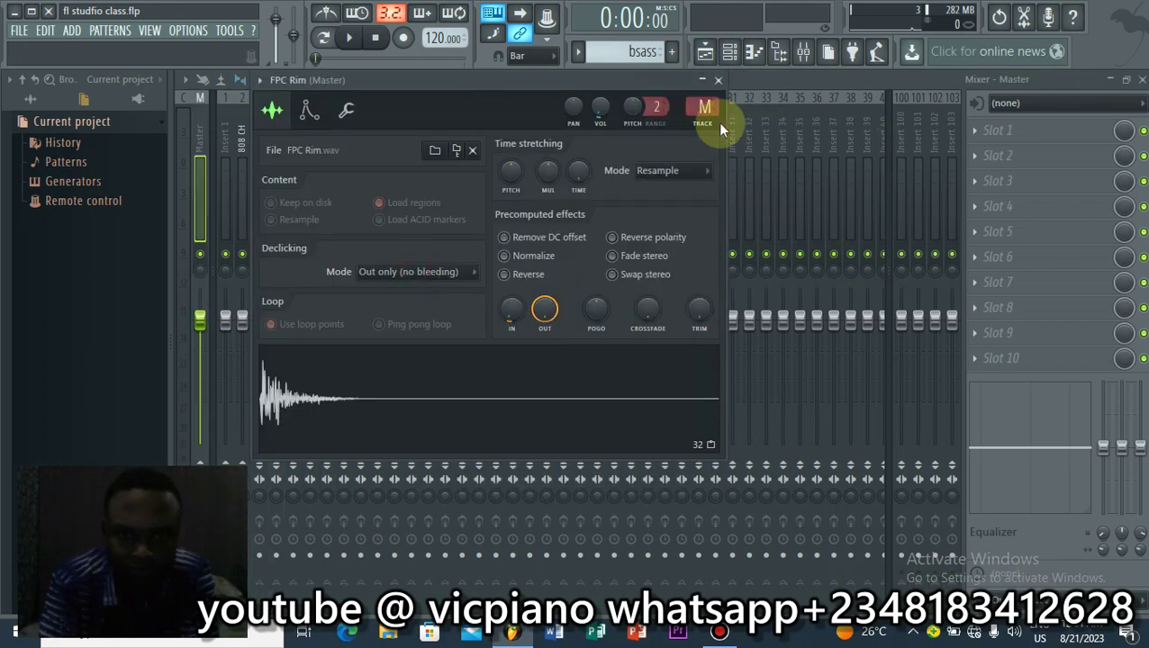
key(ctrl+l)
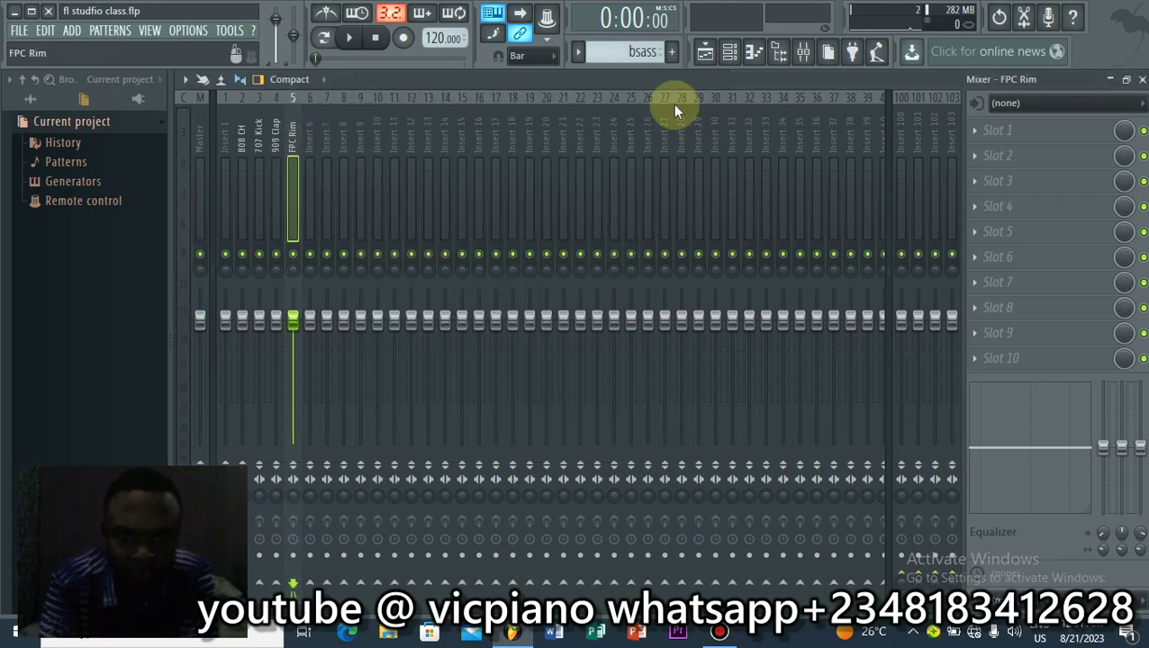
Step: Assign the ePiano and GMS channels to their own free mixer tracks
key(F6)
click(419, 297)
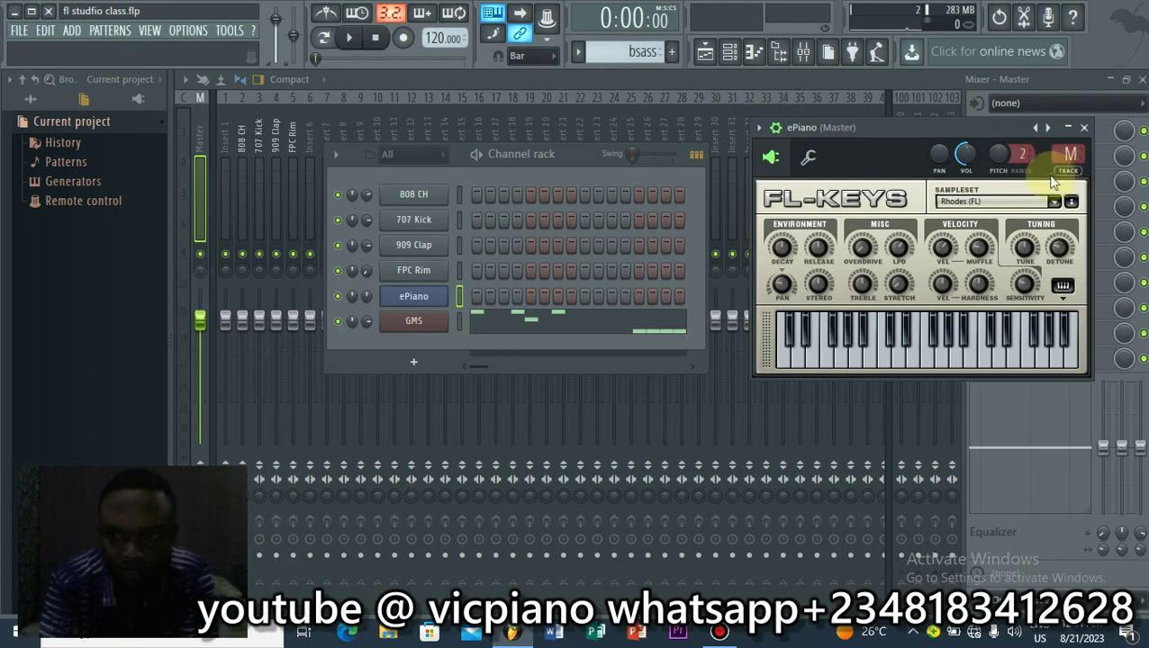
key(ctrl+l)
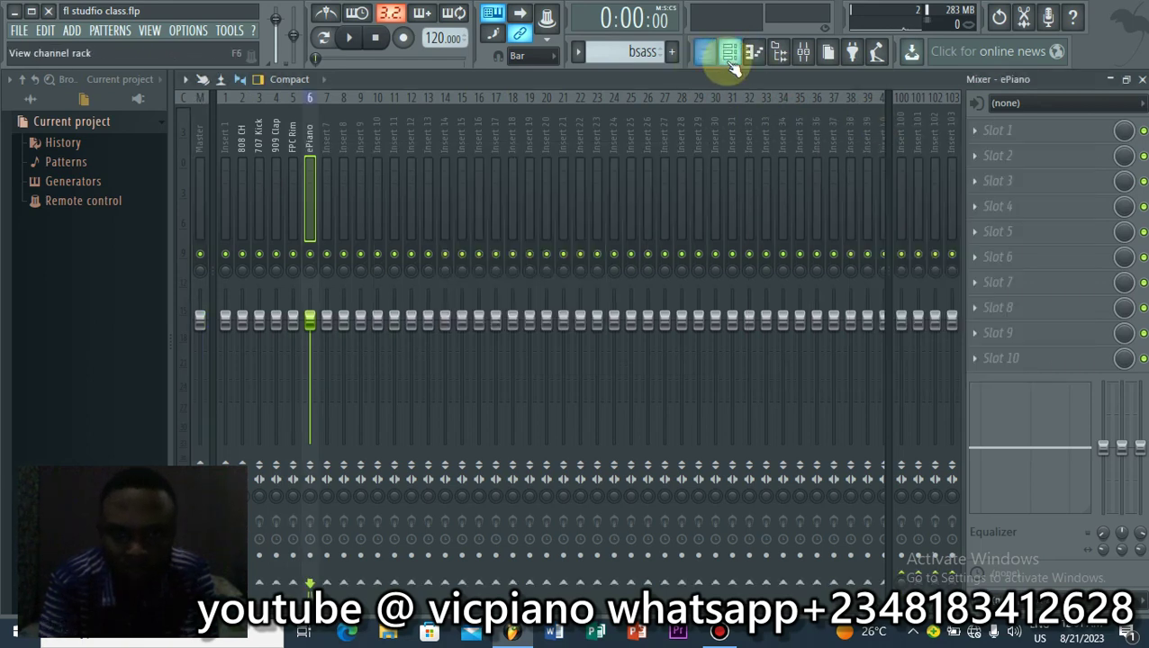
click(729, 52)
click(428, 325)
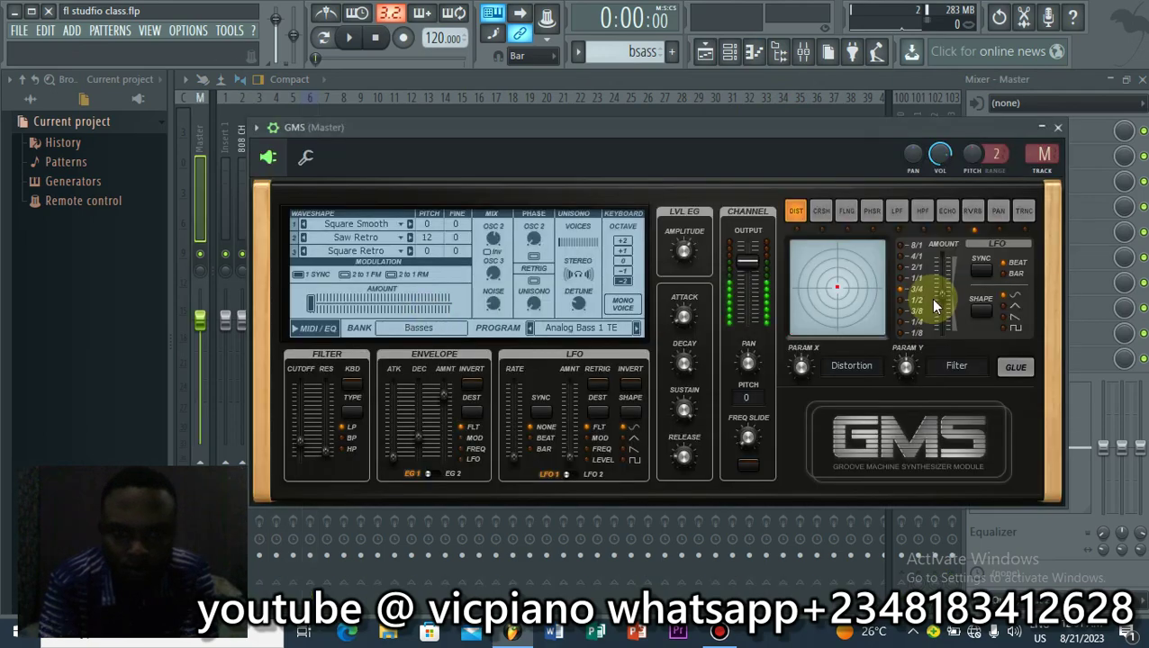
click(1045, 162)
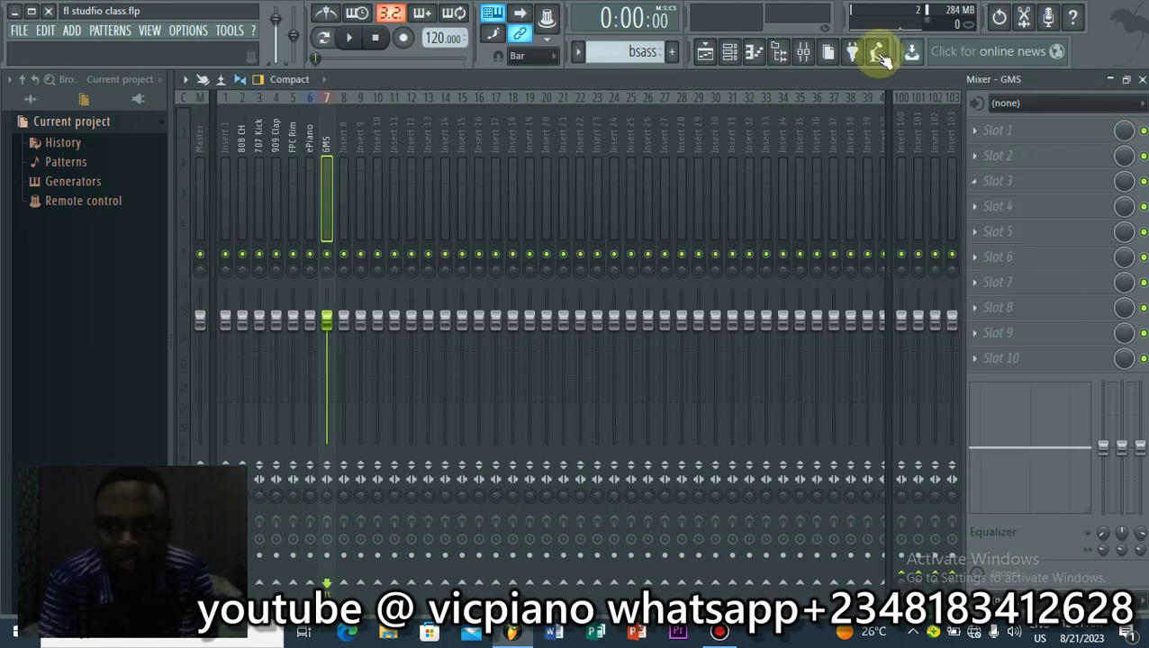
Step: Hide and reshow the mixer, and play the song to watch the level meter of each assigned track
click(803, 52)
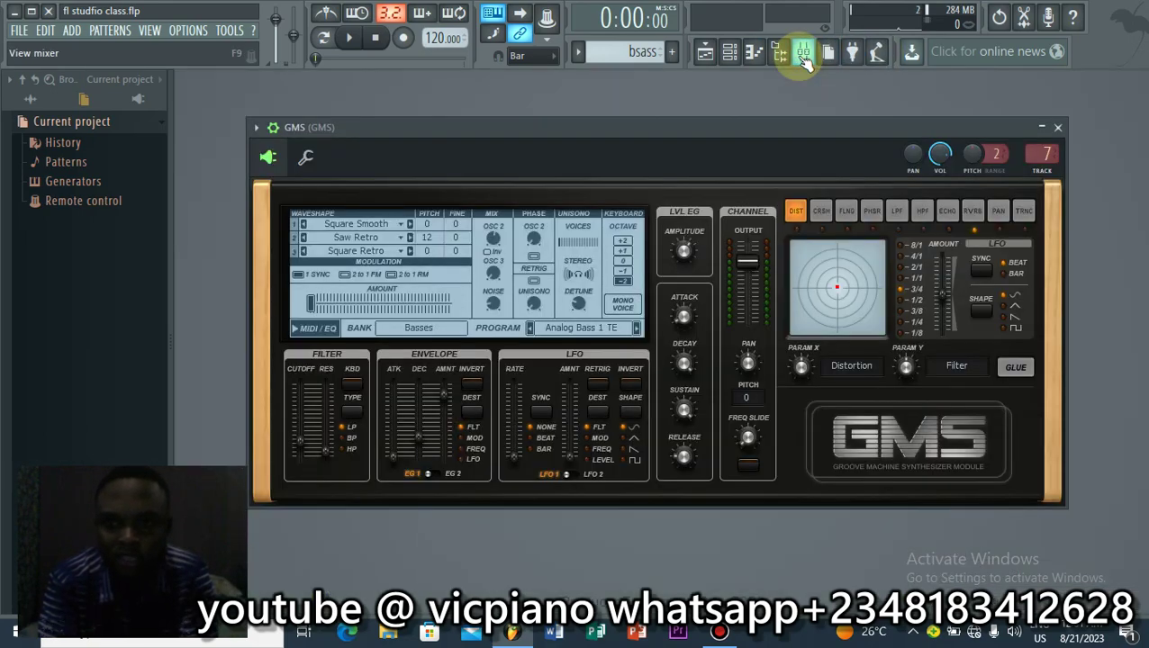
click(804, 54)
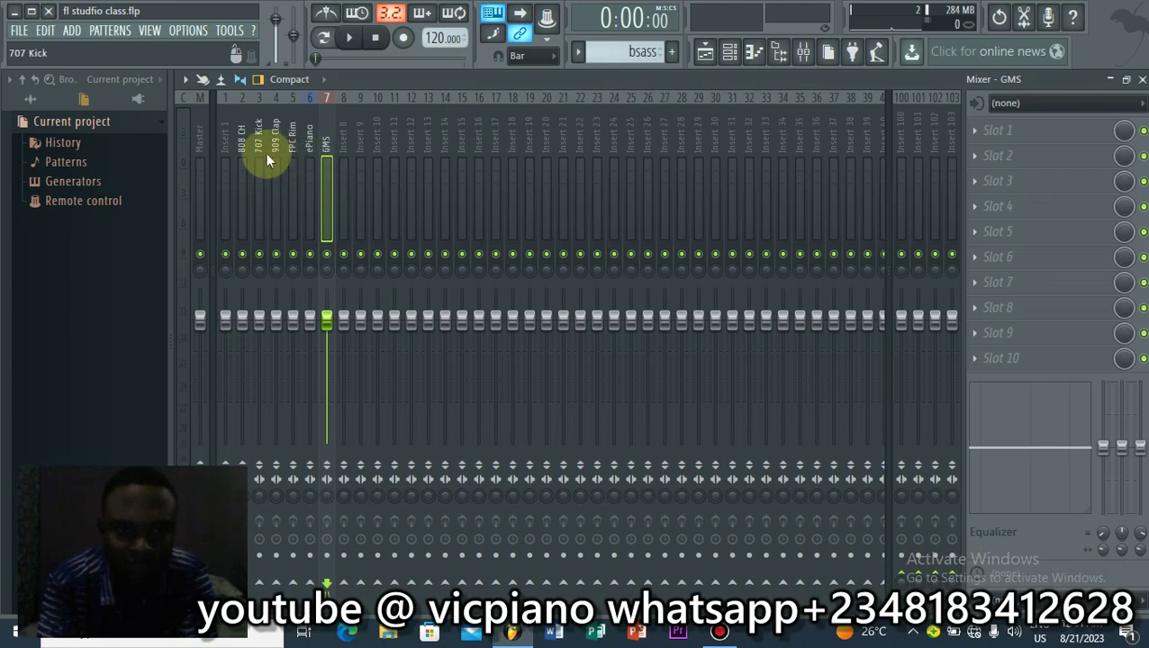
key(space)
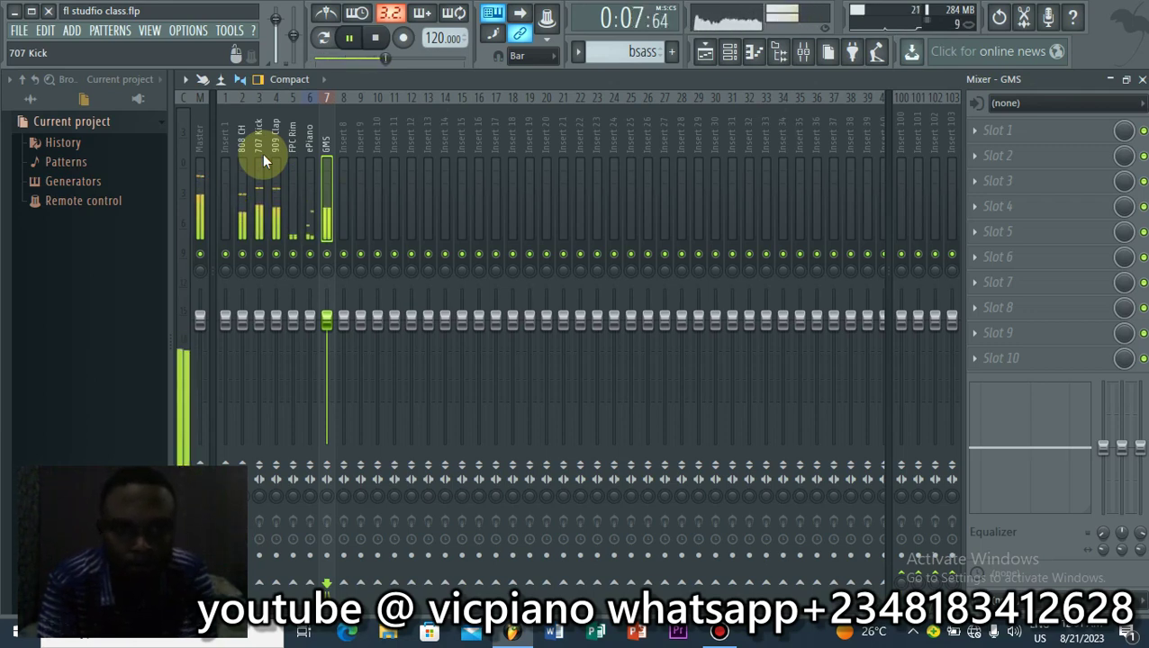
Step: Stop the song, and view the desktop with the screen recorder before returning to the project
key(space)
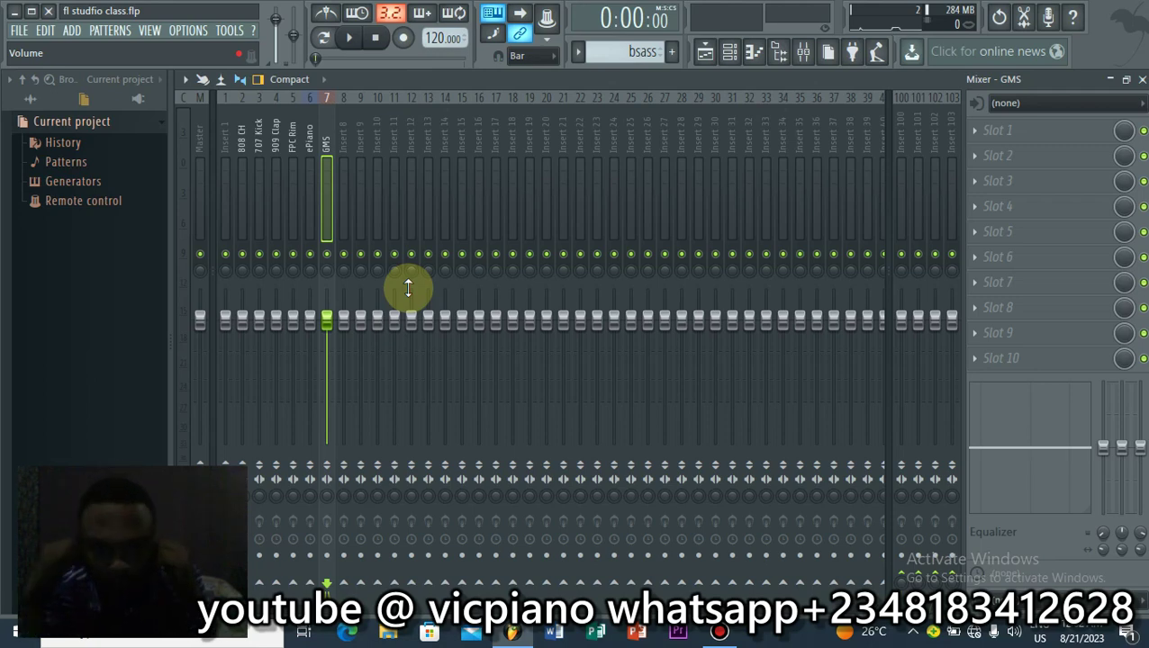
click(14, 10)
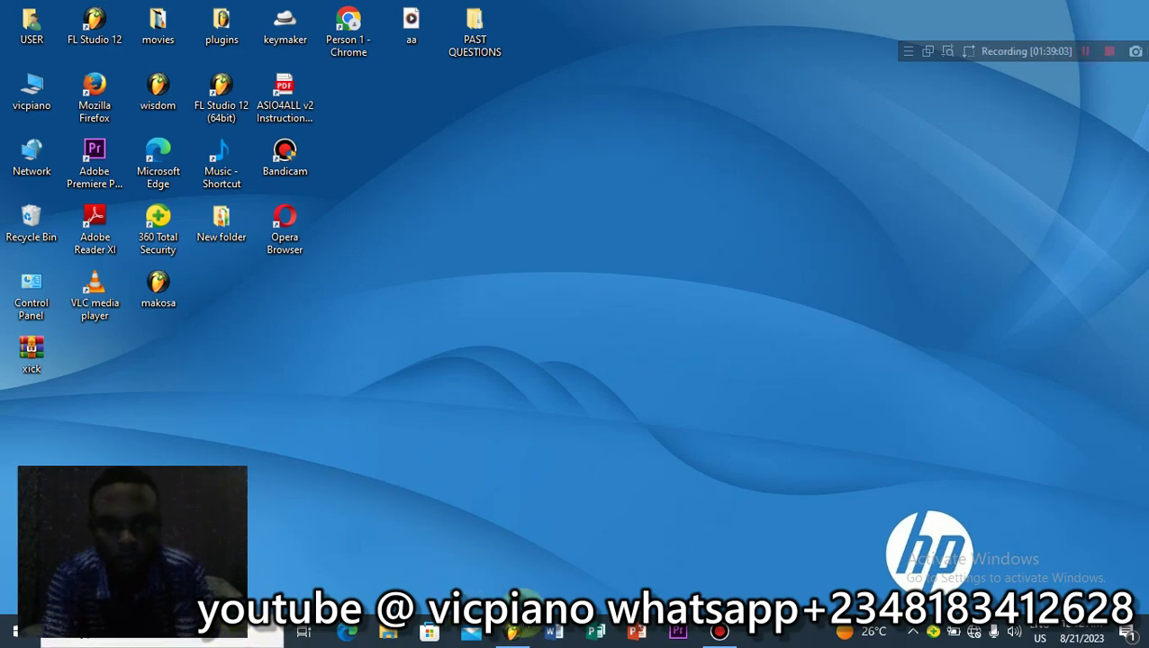
click(514, 634)
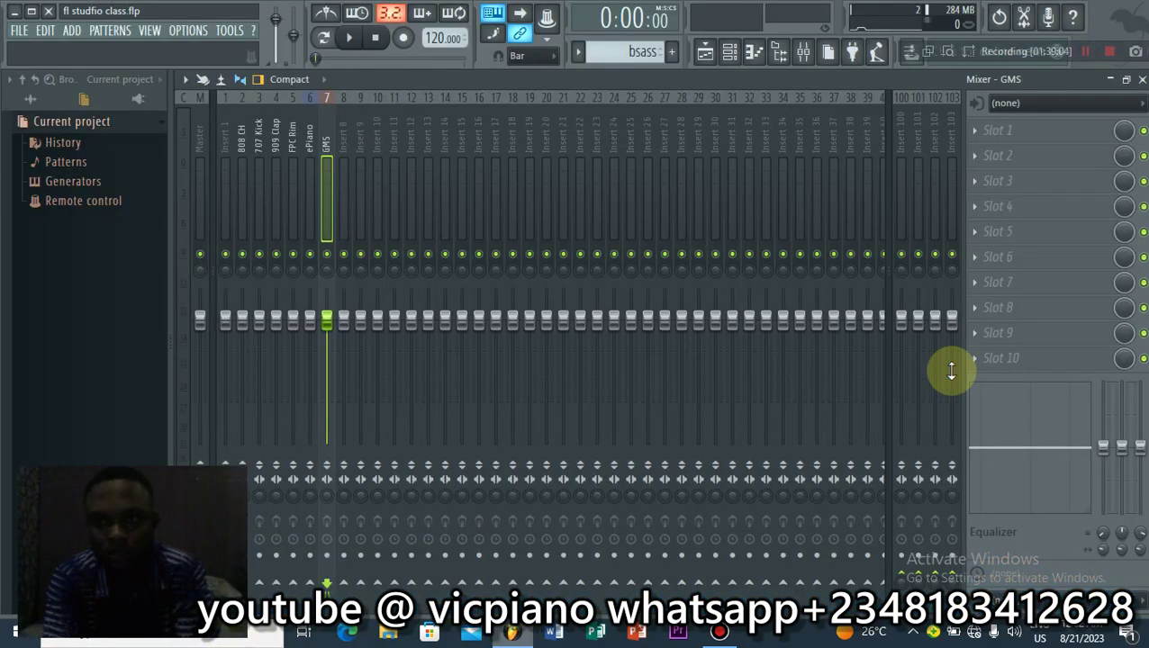
click(946, 52)
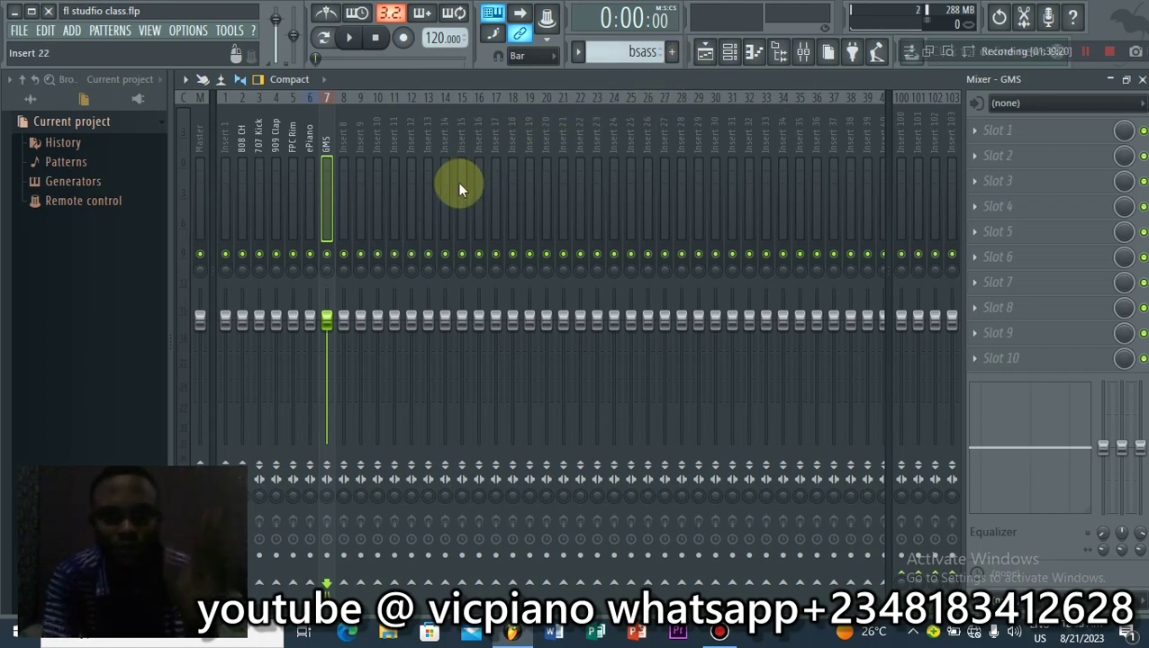
Step: Select the ePiano mixer track and play the song briefly to check its level meter
key(Left)
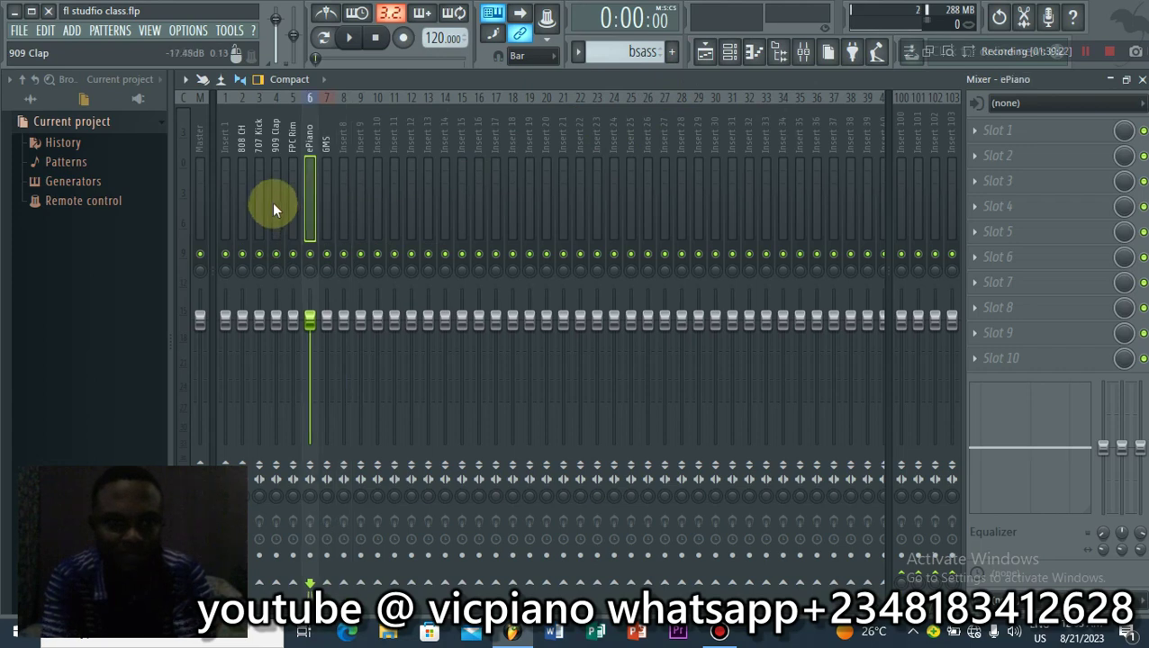
key(space)
key(space)
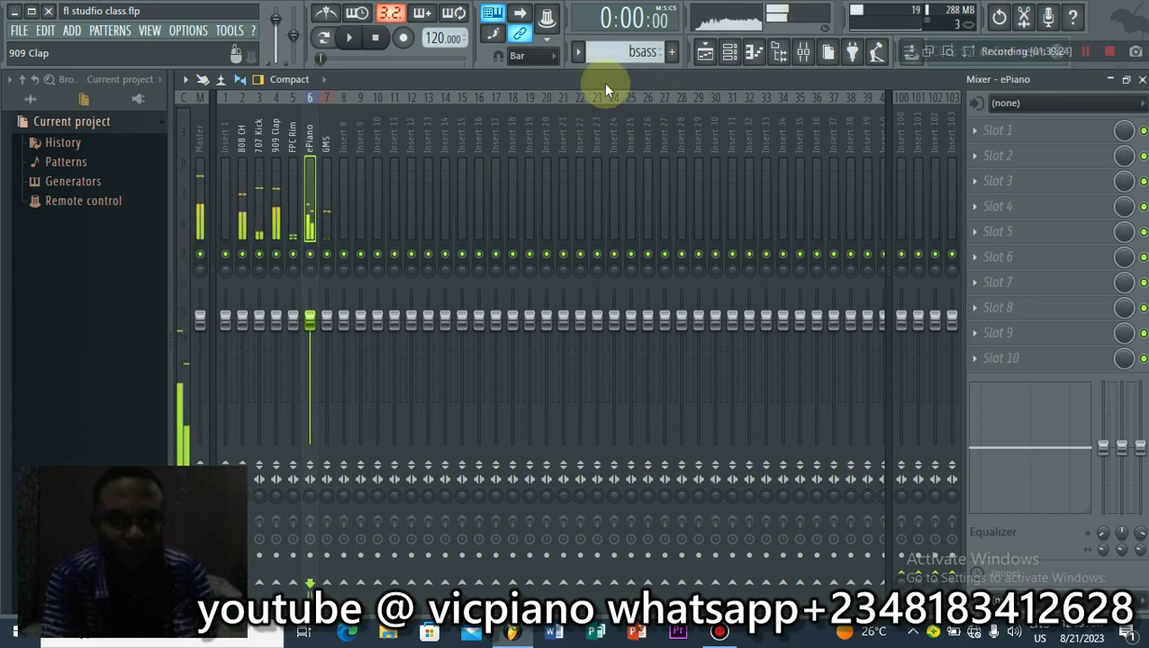
Step: Check the 707 Kick channel's mixer track assignment in its settings, and play the song briefly to watch the meters
click(729, 56)
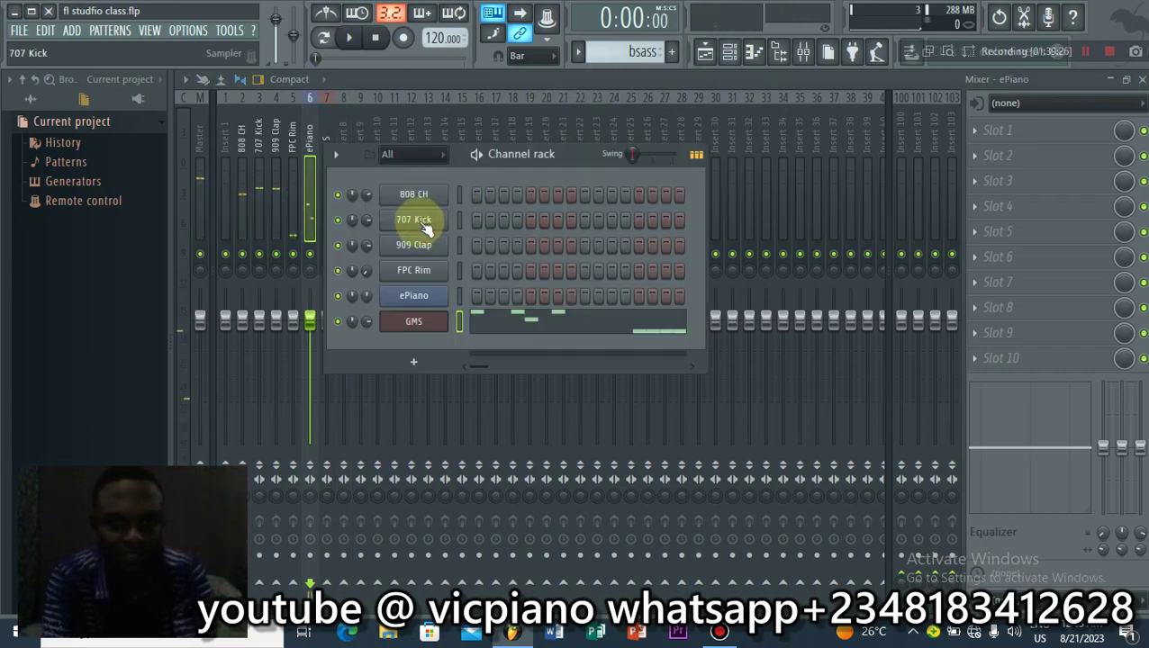
click(417, 223)
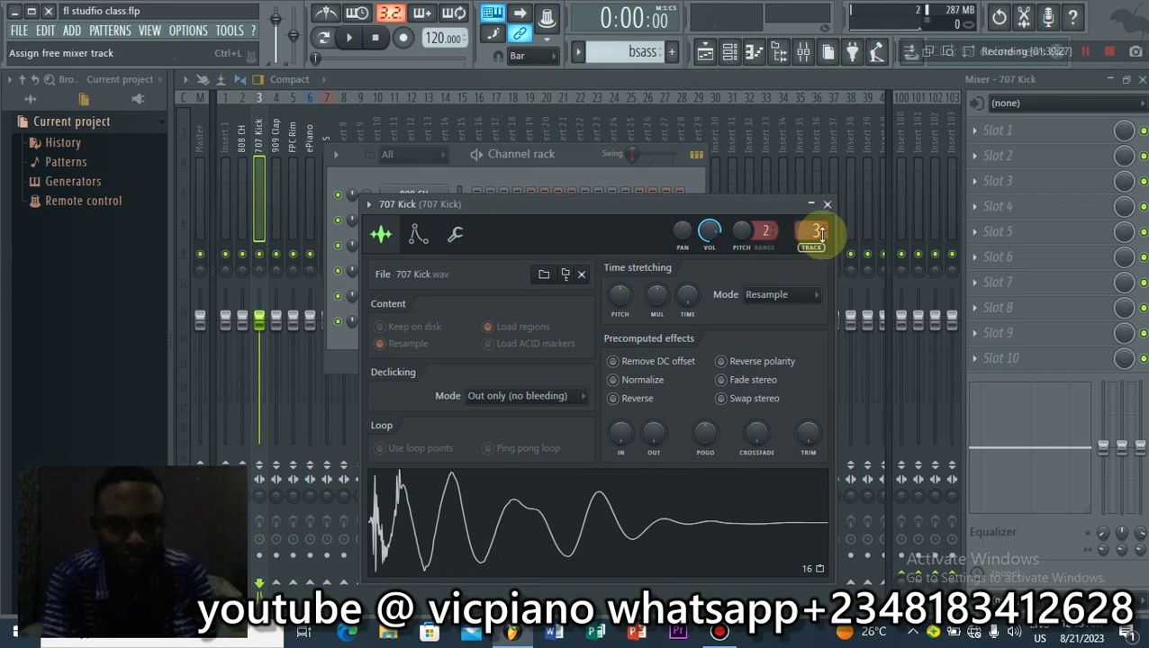
key(Escape)
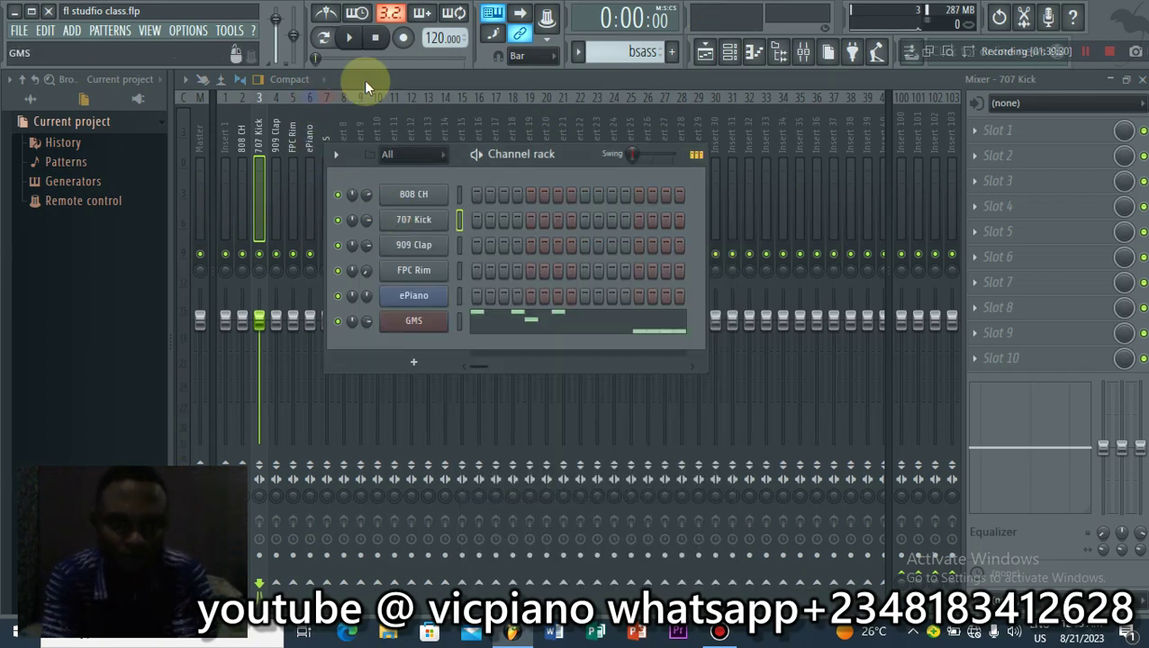
key(Escape)
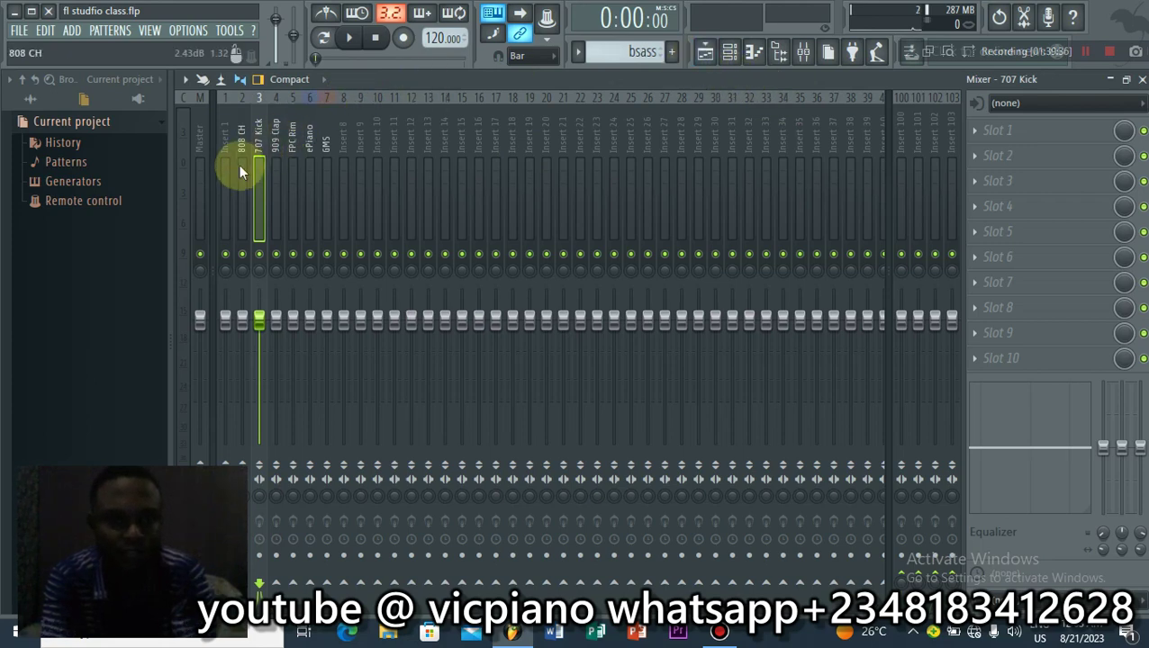
key(space)
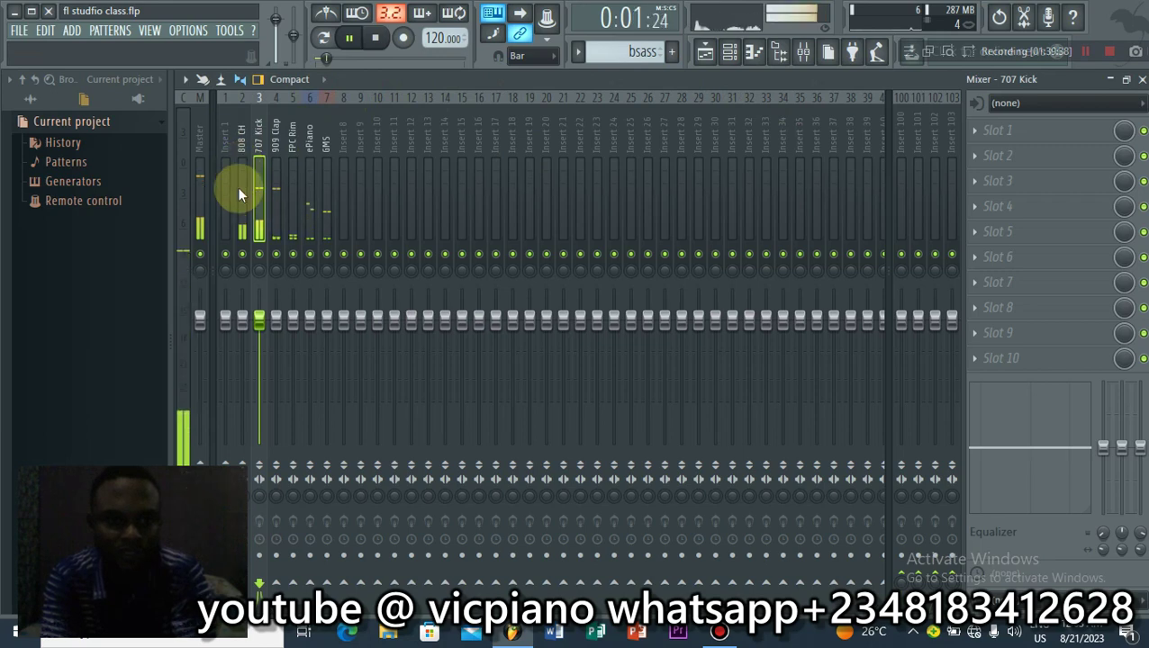
key(space)
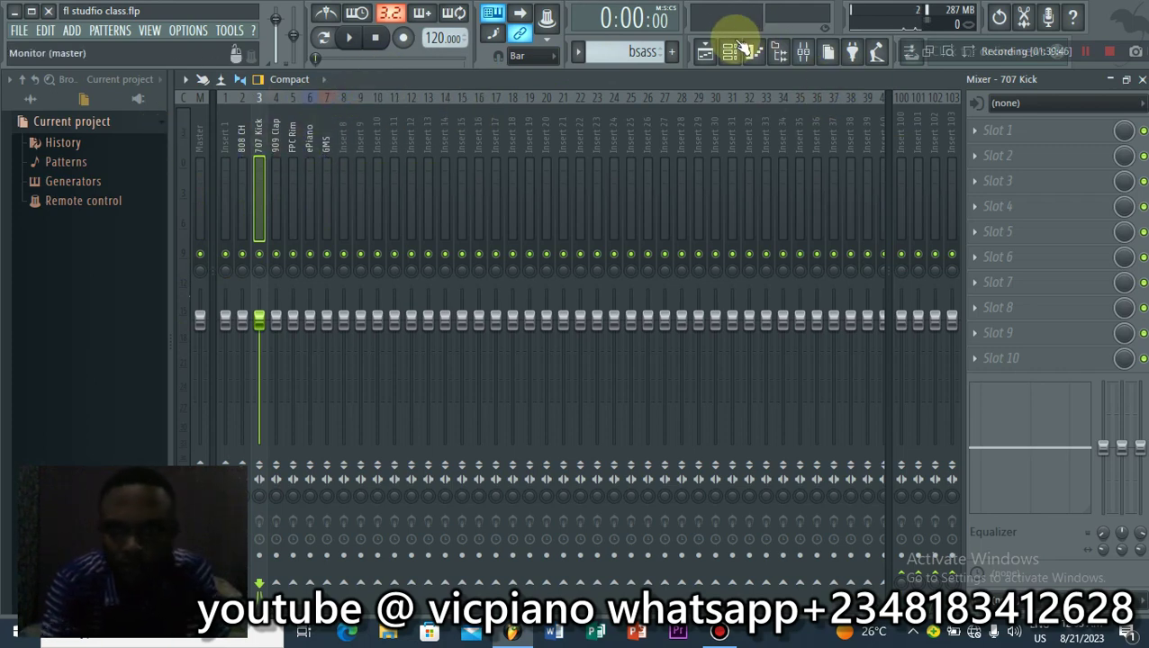
Step: Hide the browser to give the mixer more room, and select the Master track
click(780, 54)
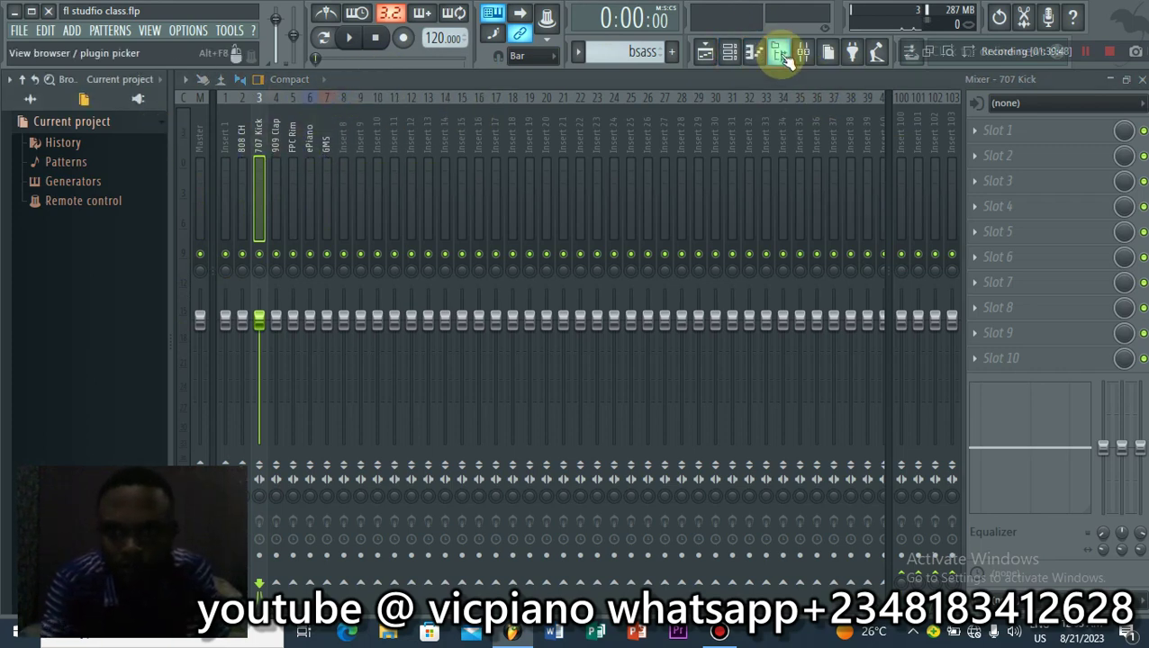
click(780, 54)
click(780, 54)
click(780, 54)
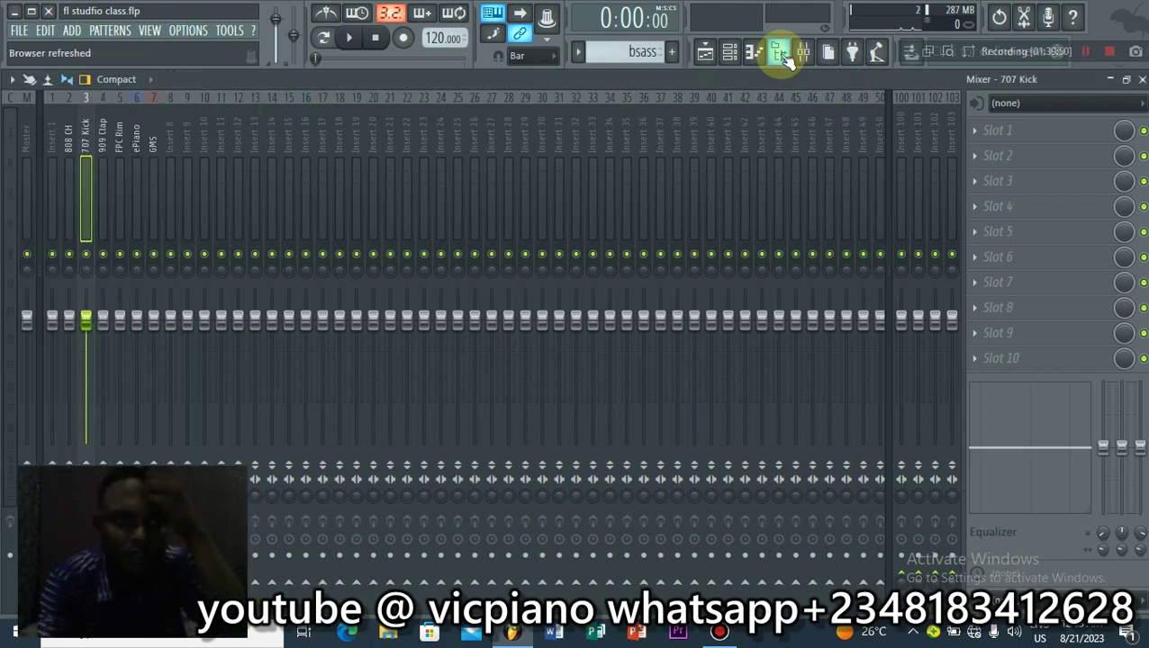
click(30, 146)
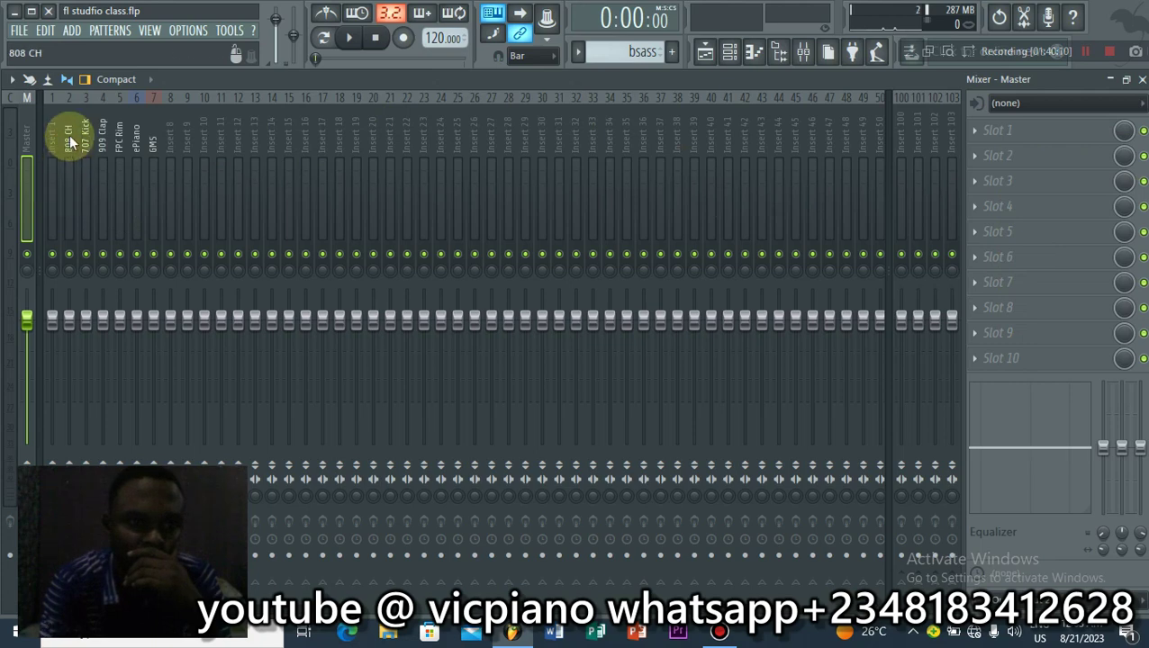
Step: Try soloing and muting the 808 CH mixer track, playing the song to compare it with the full mix
right_click(72, 256)
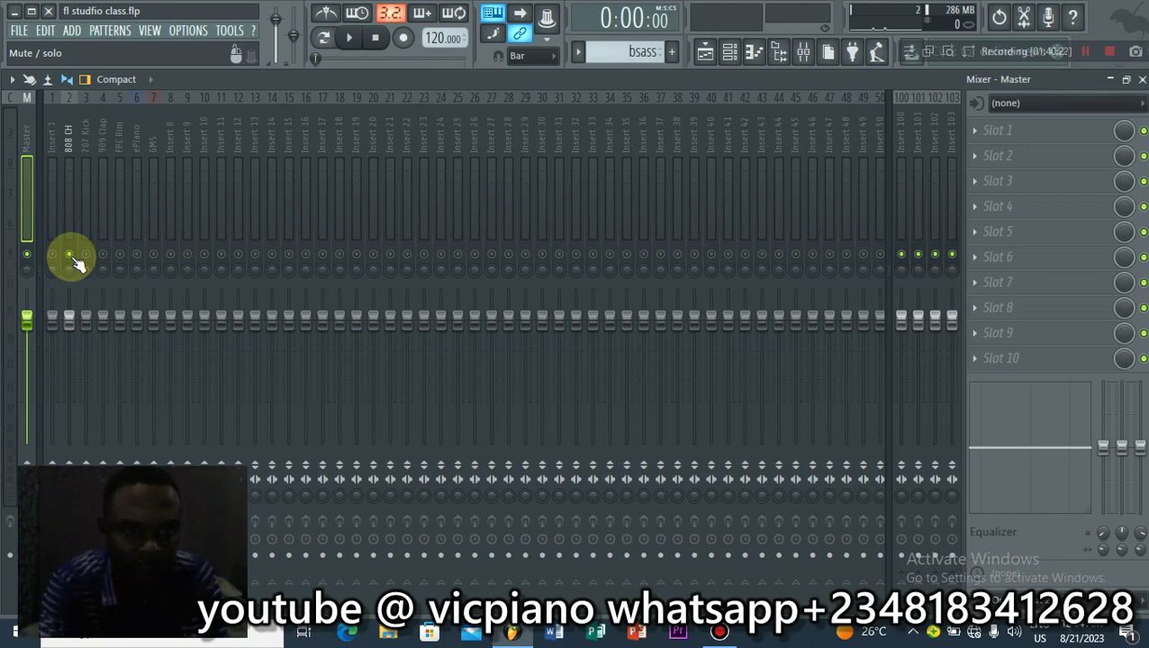
key(space)
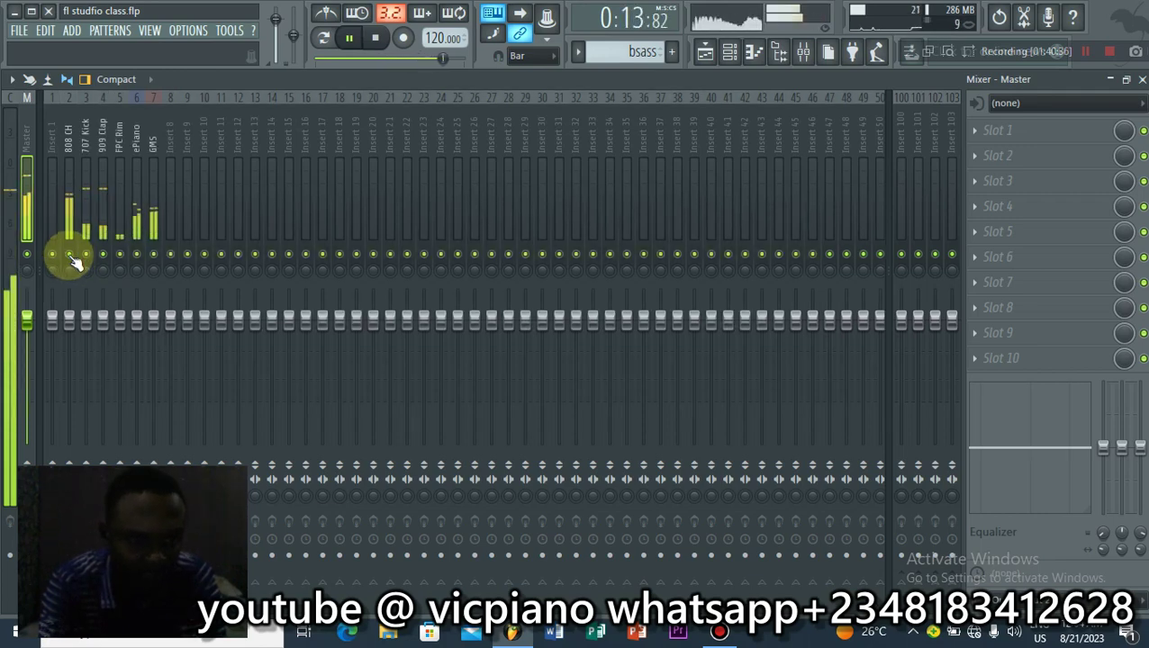
key(space)
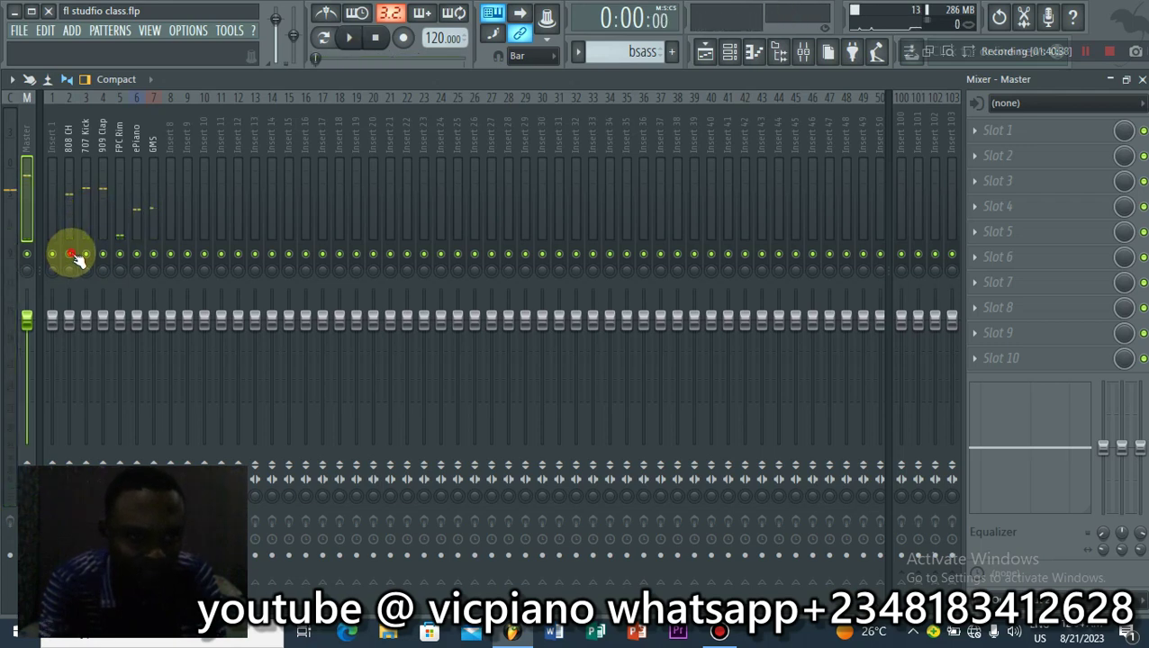
mouse_move(72, 255)
mouse_down()
mouse_move(106, 261)
mouse_move(95, 253)
mouse_up()
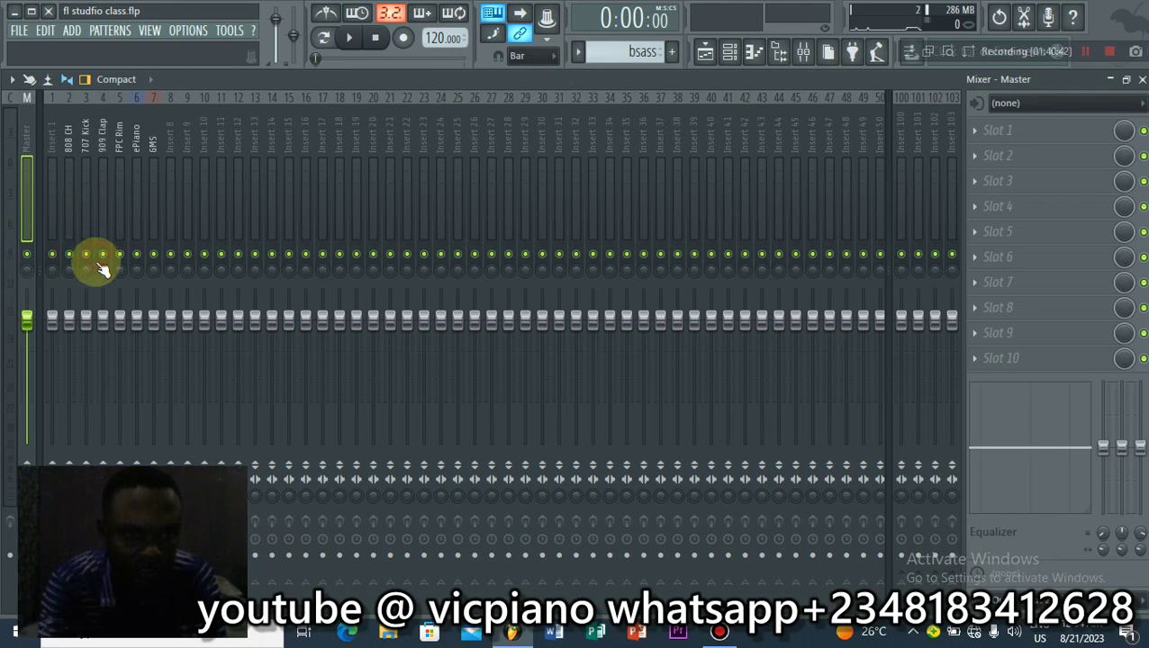
Step: Try out the 808 CH mixer track's volume fader and panning knob, resetting both to their defaults
click(70, 320)
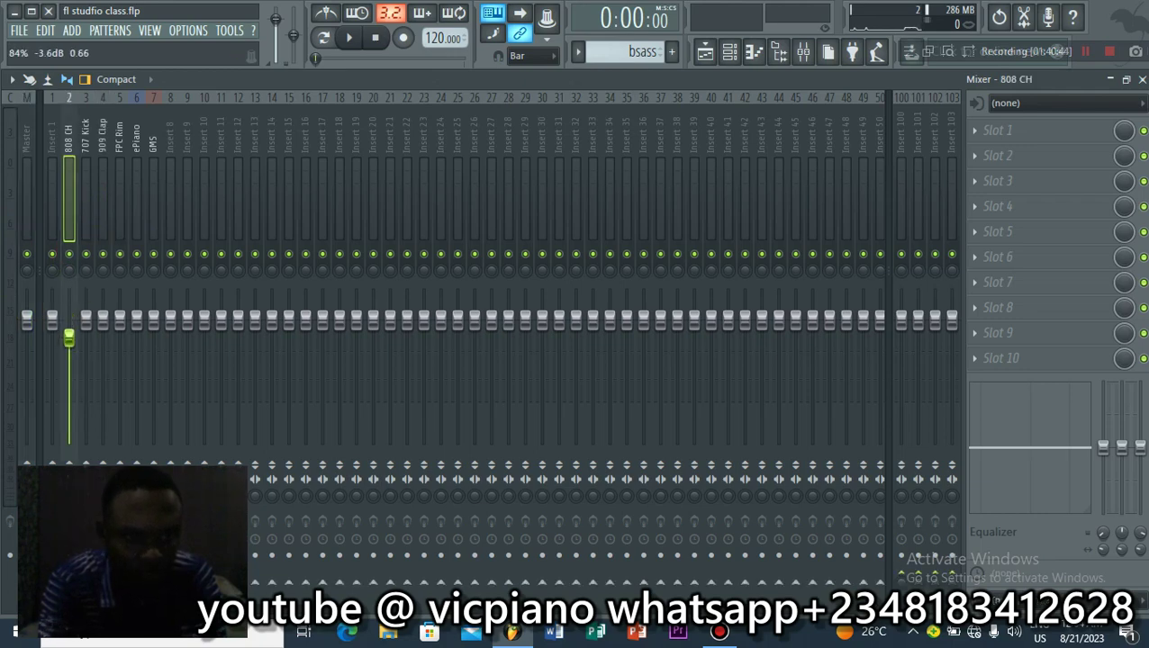
right_click(68, 325)
click(83, 335)
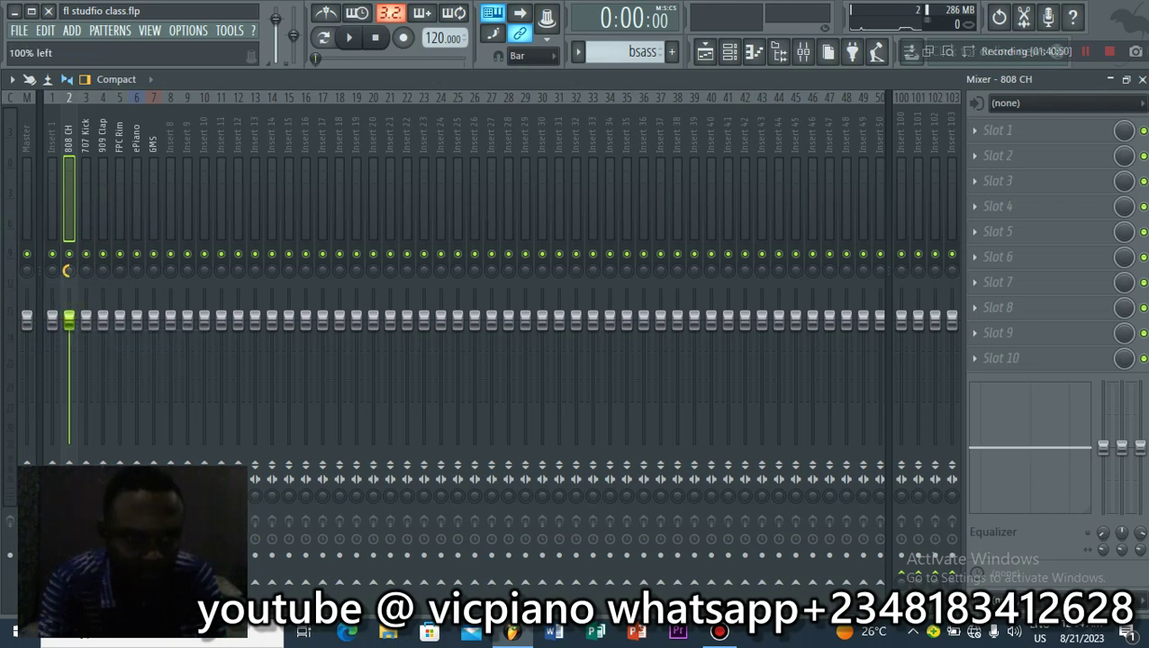
right_click(71, 273)
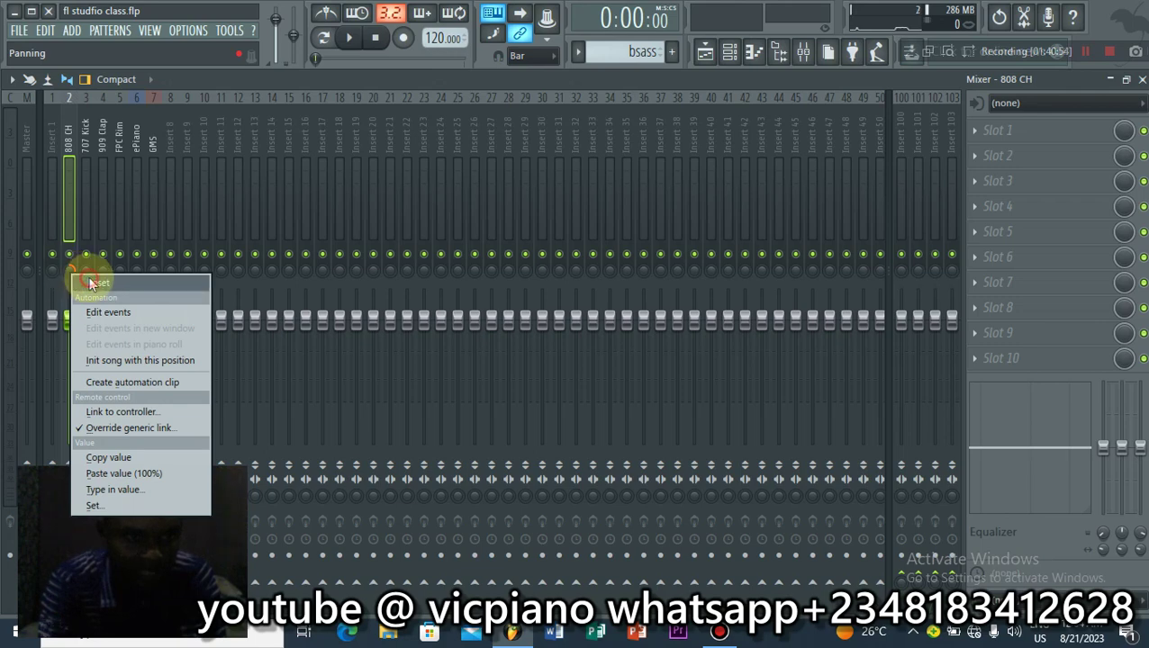
click(91, 283)
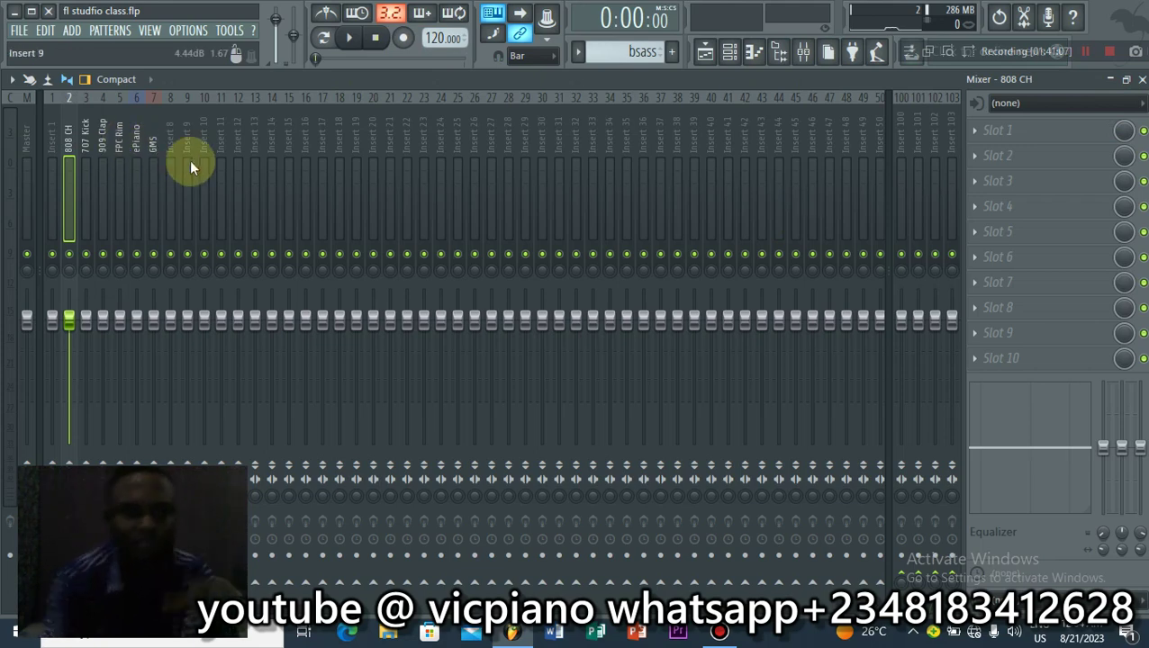
Step: Review the channels in the channel rack, and mute the 707 Kick, 909 Clap, FPC Rim, ePiano and GMS mixer tracks
click(729, 54)
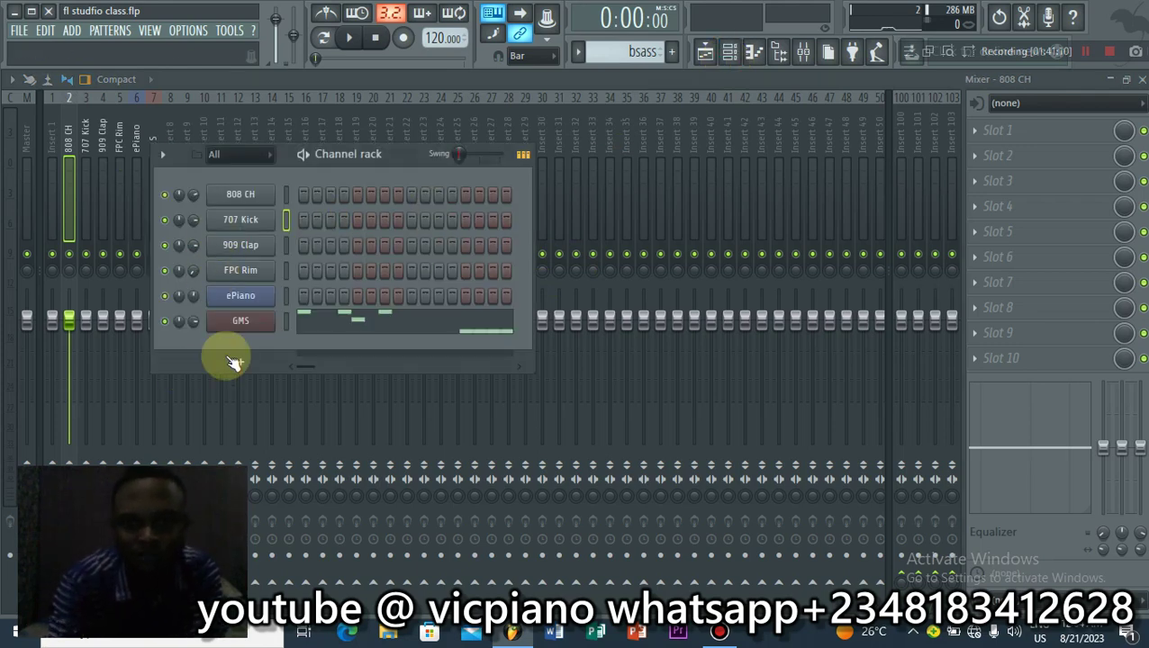
key(F6)
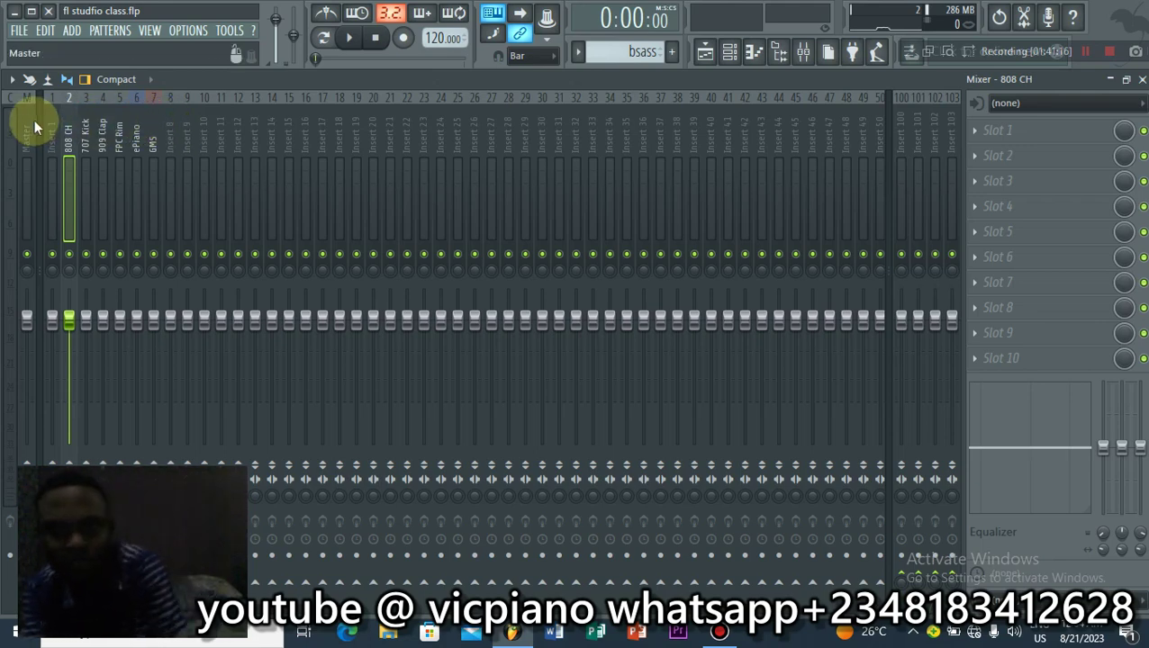
click(103, 255)
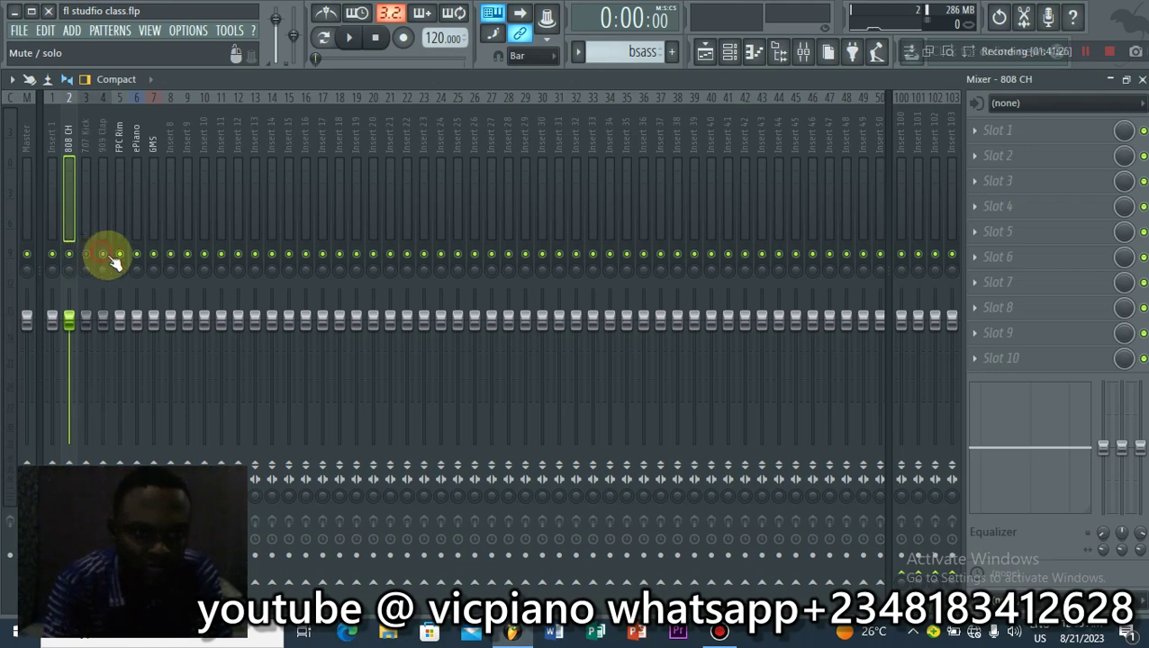
click(121, 256)
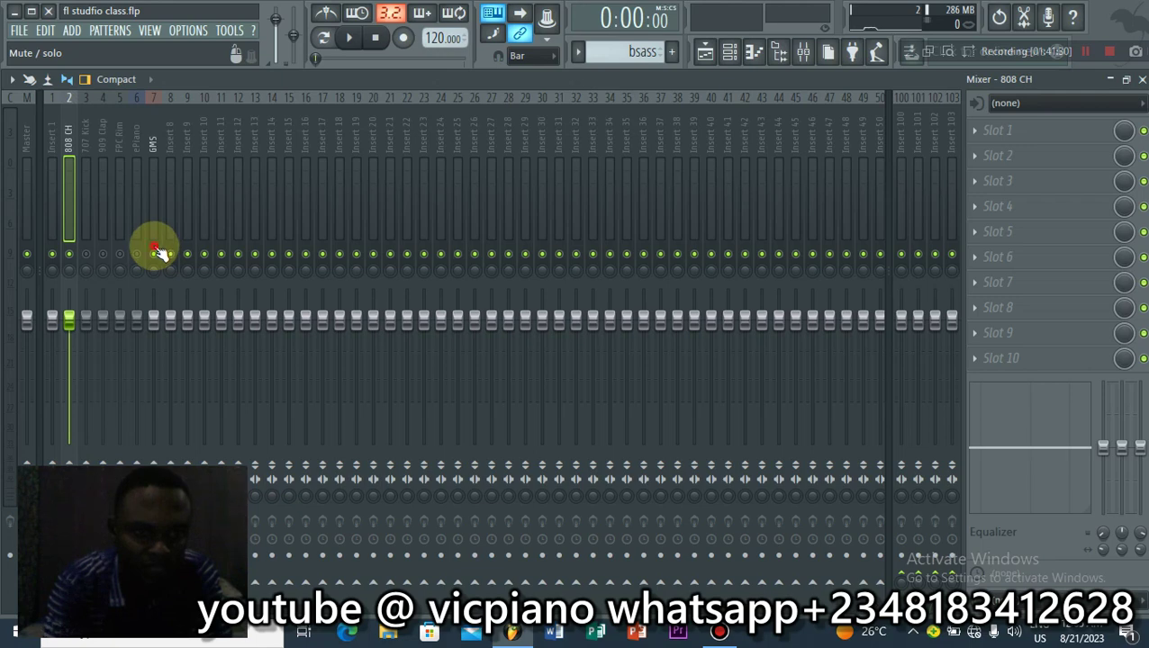
click(155, 255)
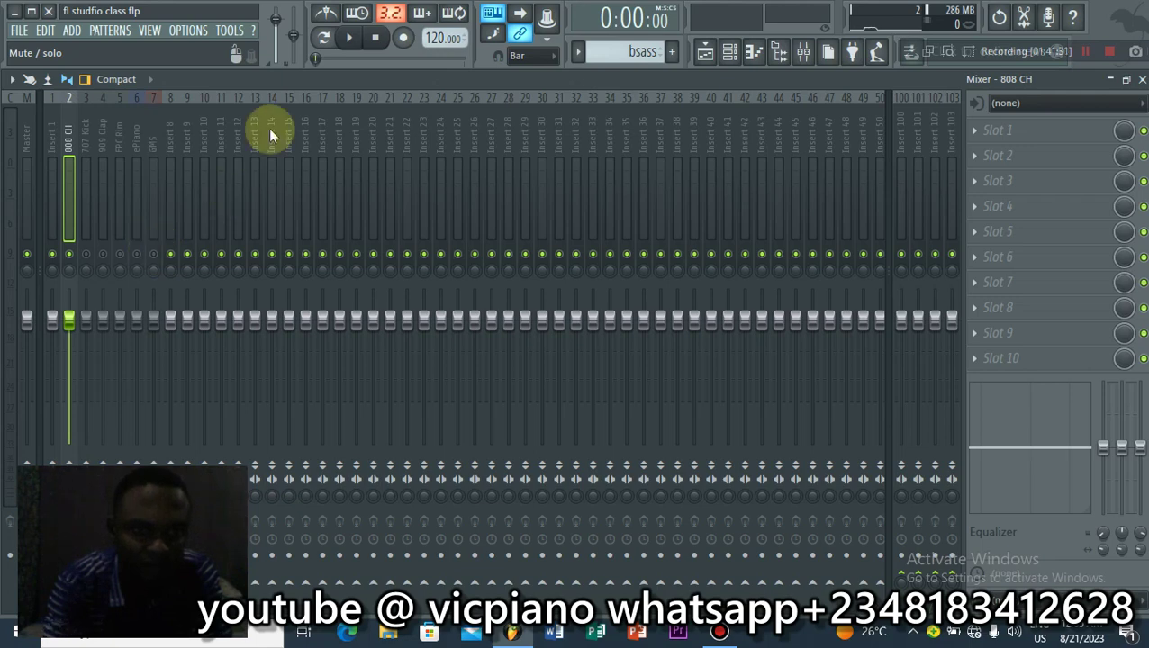
Step: Play the song and load Fruity Parametric EQ 2 into effect slot 1 of the 808 CH mixer track
click(354, 38)
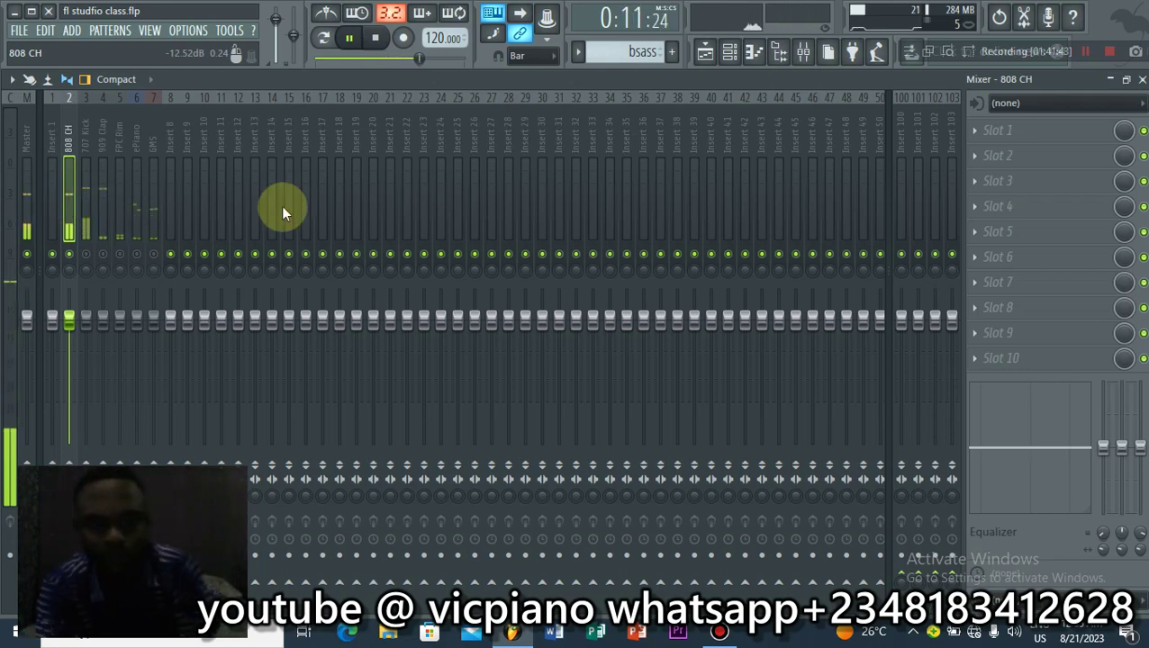
click(993, 131)
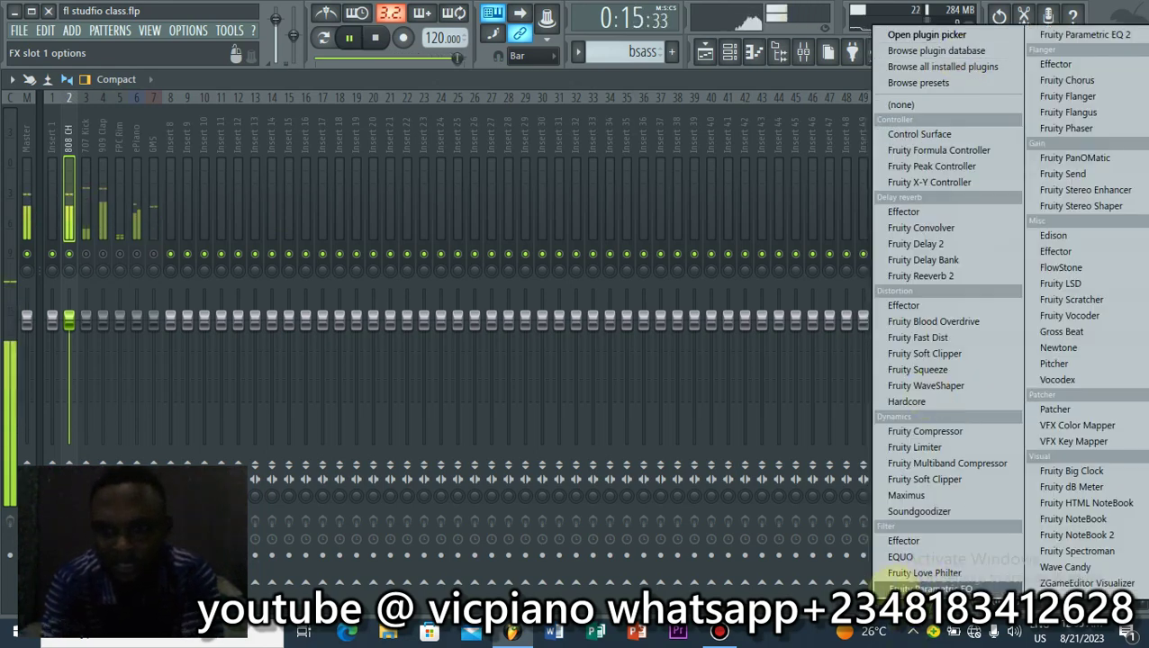
click(1064, 38)
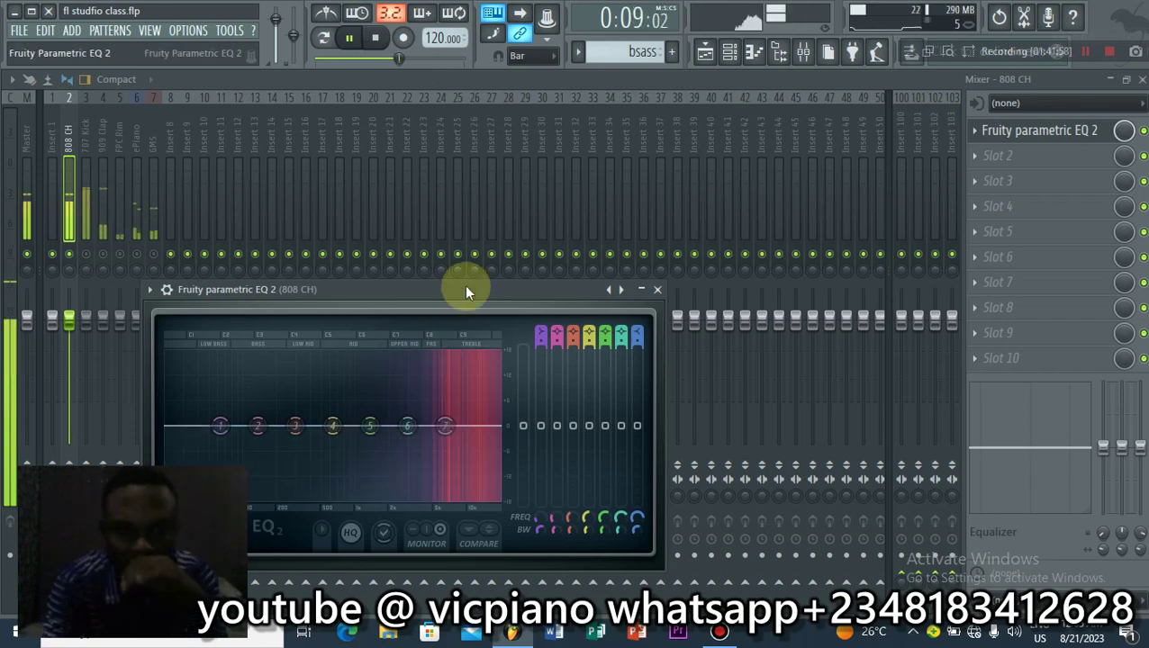
Step: Stop the song and move the Fruity Parametric EQ 2 window up over the mixer's level meters
drag(466, 293, 608, 126)
key(space)
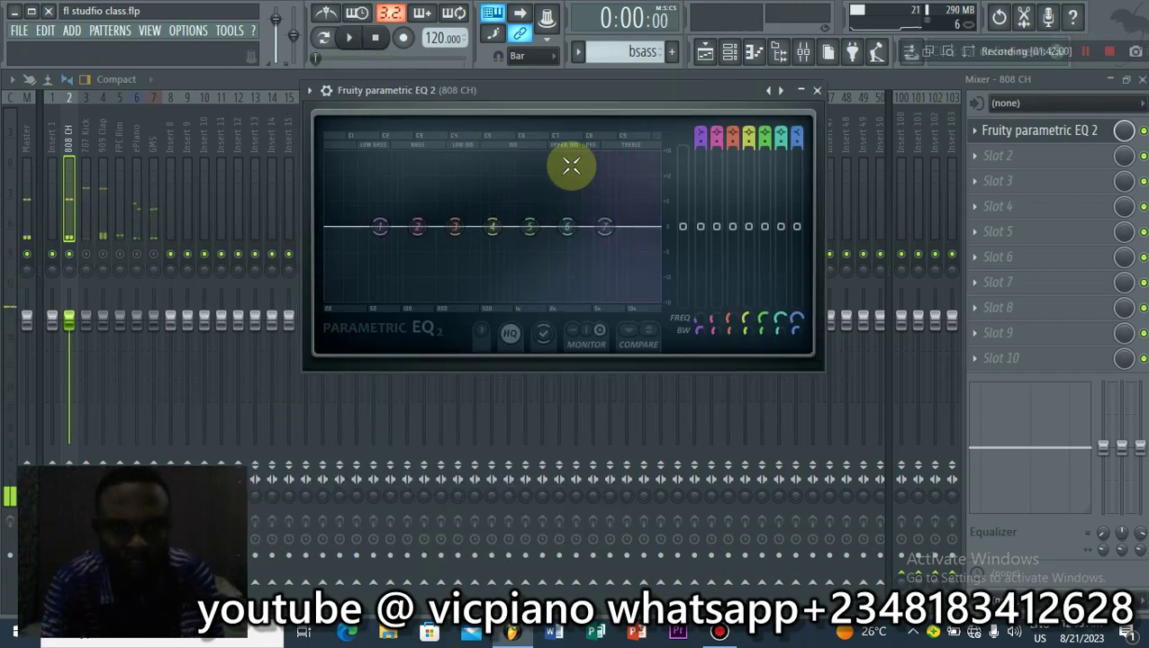
drag(510, 236, 578, 182)
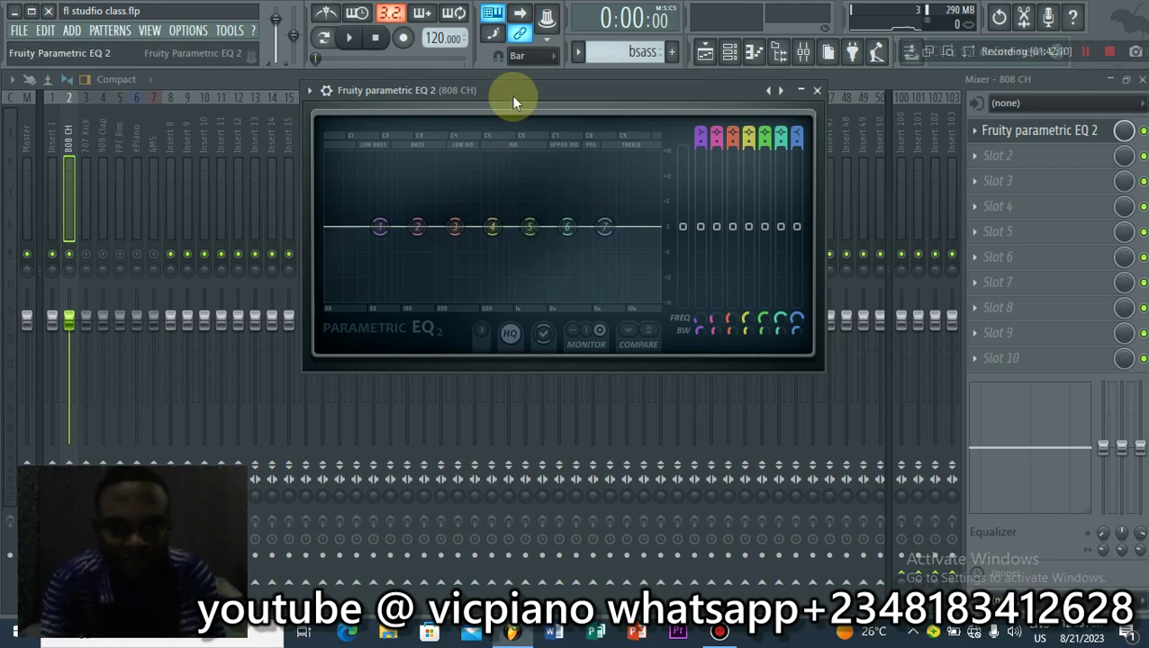
drag(511, 95, 555, 73)
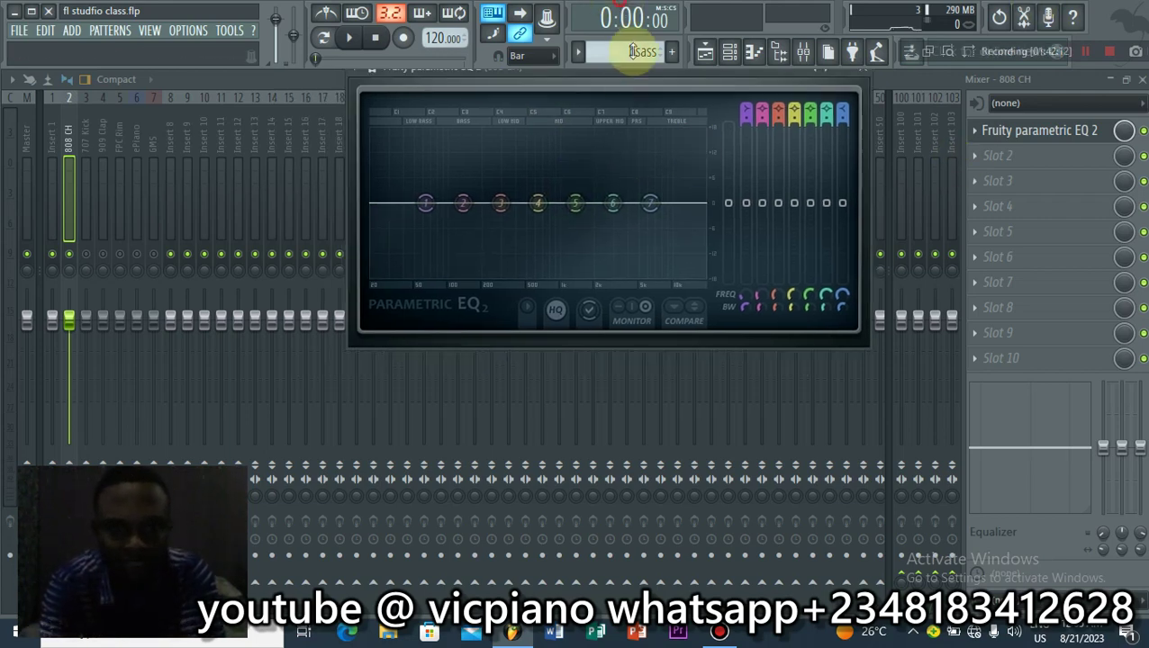
drag(624, 73, 601, 113)
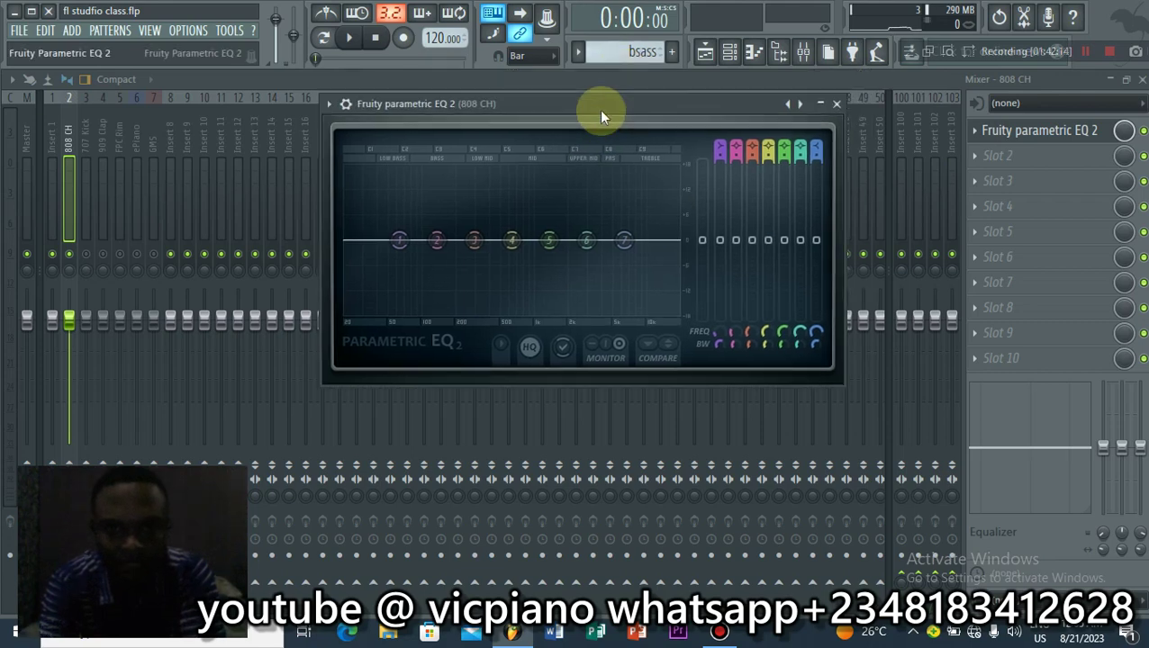
Step: Switch between the 808 CH and 707 Kick mixer tracks to compare their effect slots, ending on 808 CH
click(976, 164)
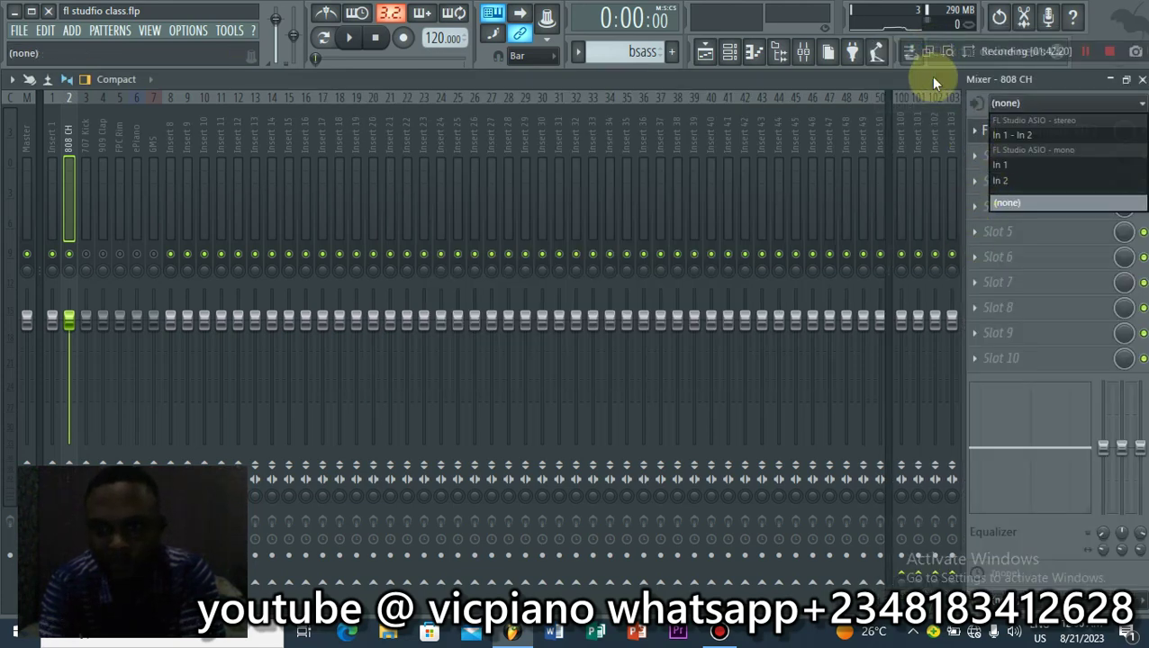
click(928, 76)
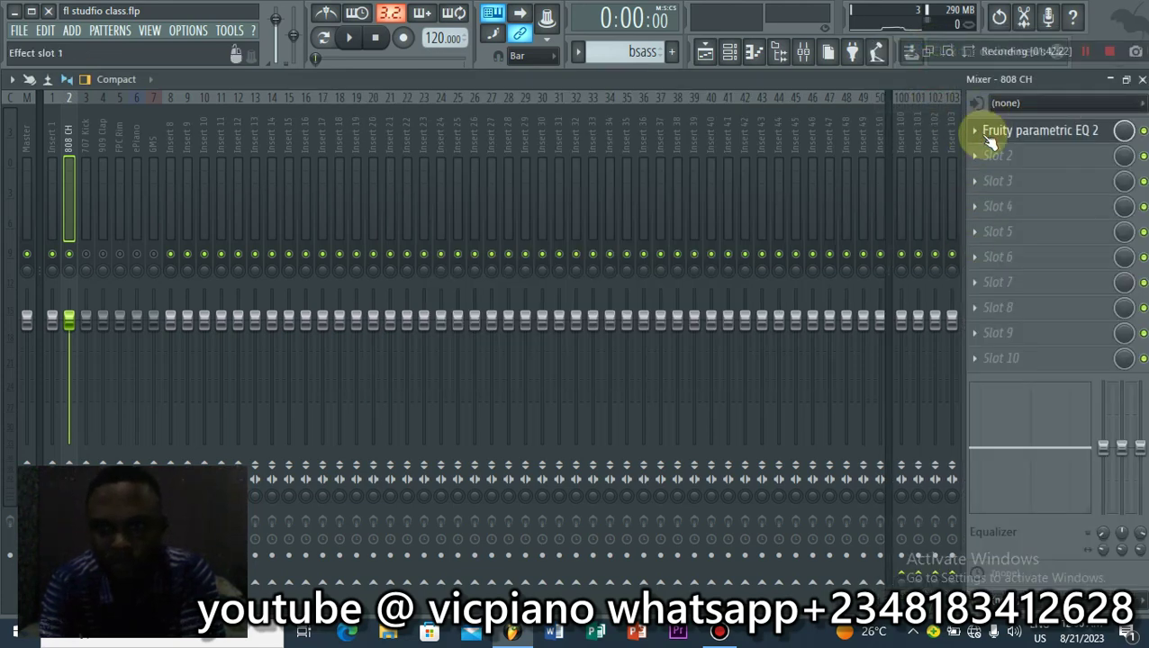
click(154, 167)
click(86, 158)
click(53, 147)
click(68, 144)
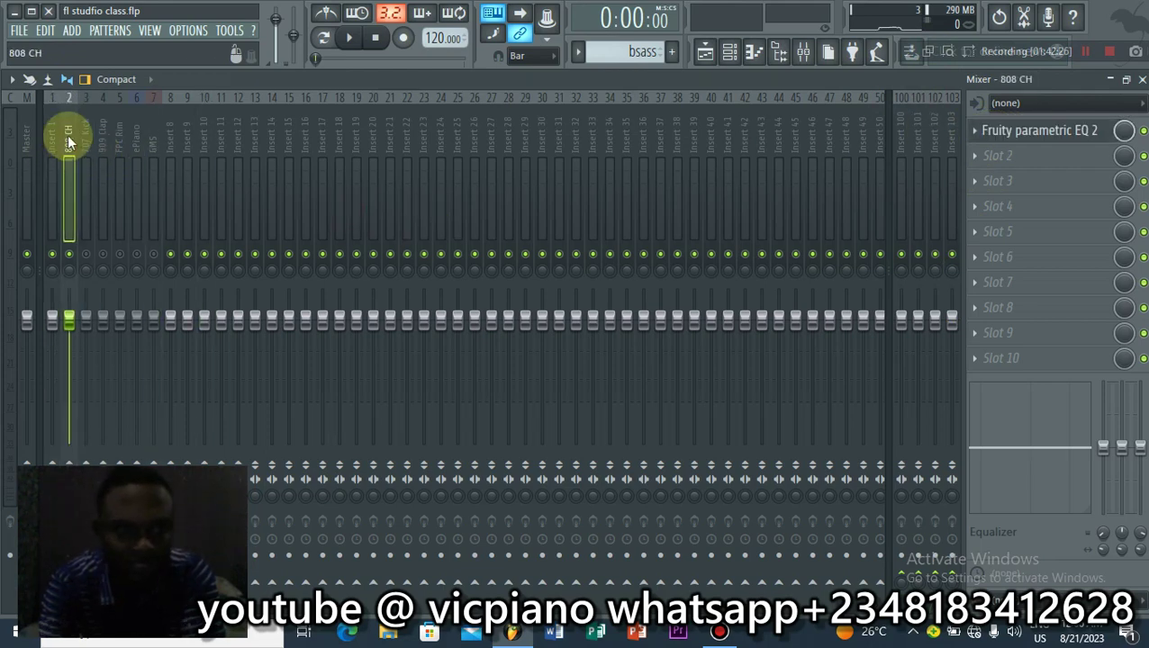
click(85, 154)
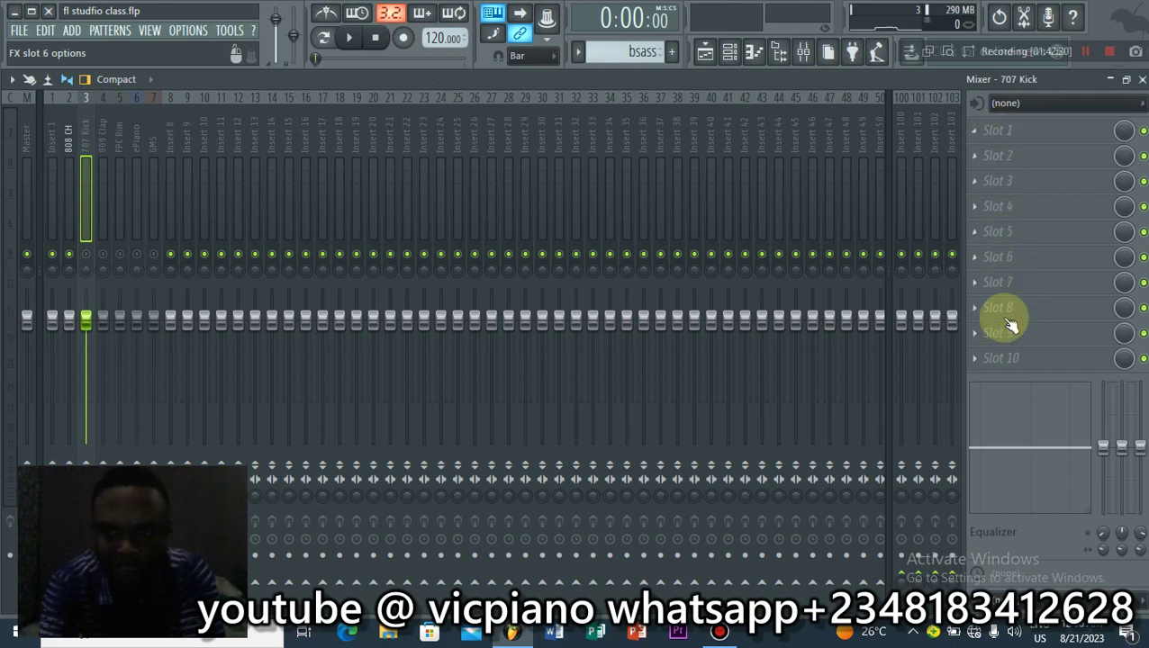
click(67, 142)
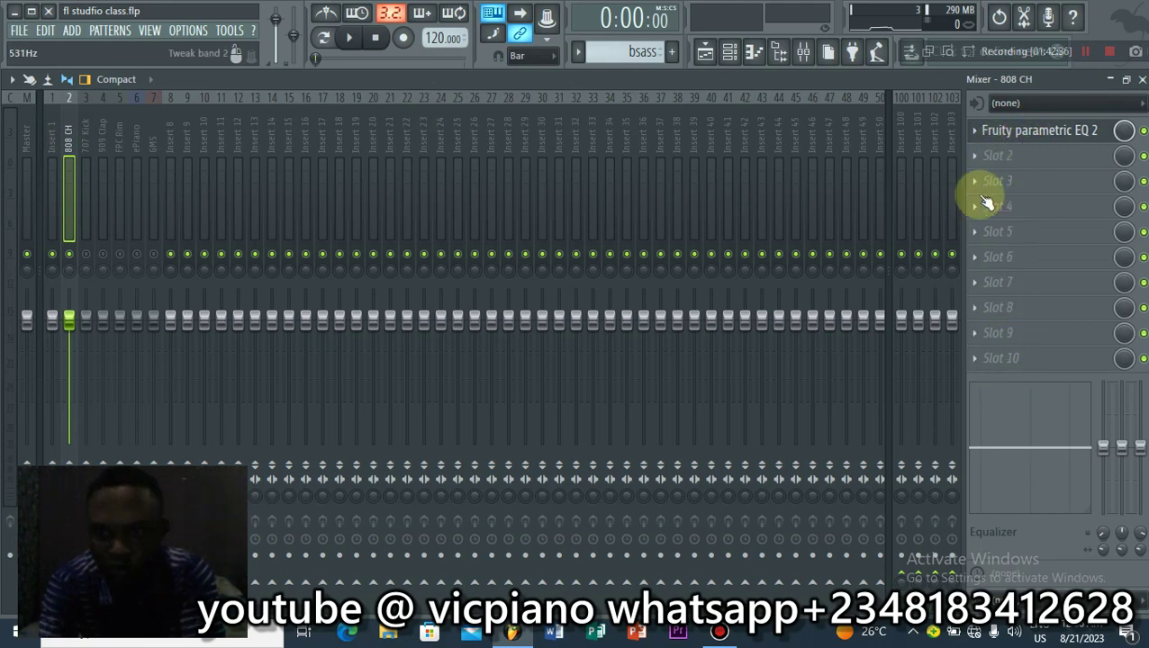
Step: Clear effect slot 1 of the 808 CH mixer track and load Fruity Parametric EQ 2 into it again
click(975, 135)
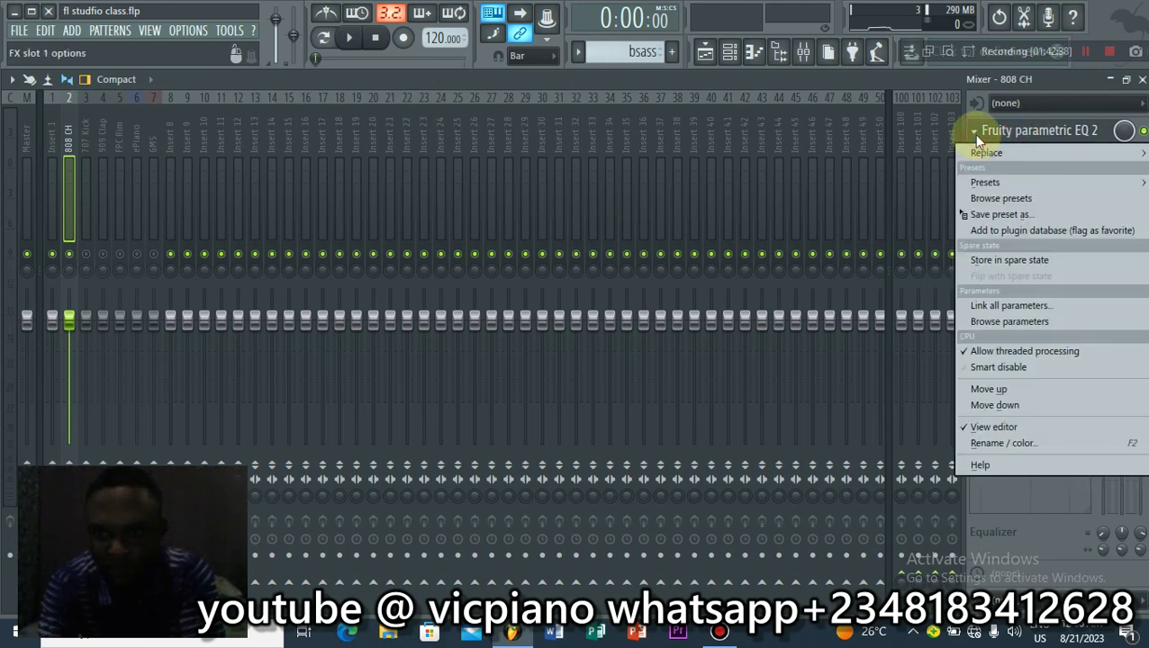
click(975, 130)
click(969, 128)
mouse_move(963, 149)
click(902, 105)
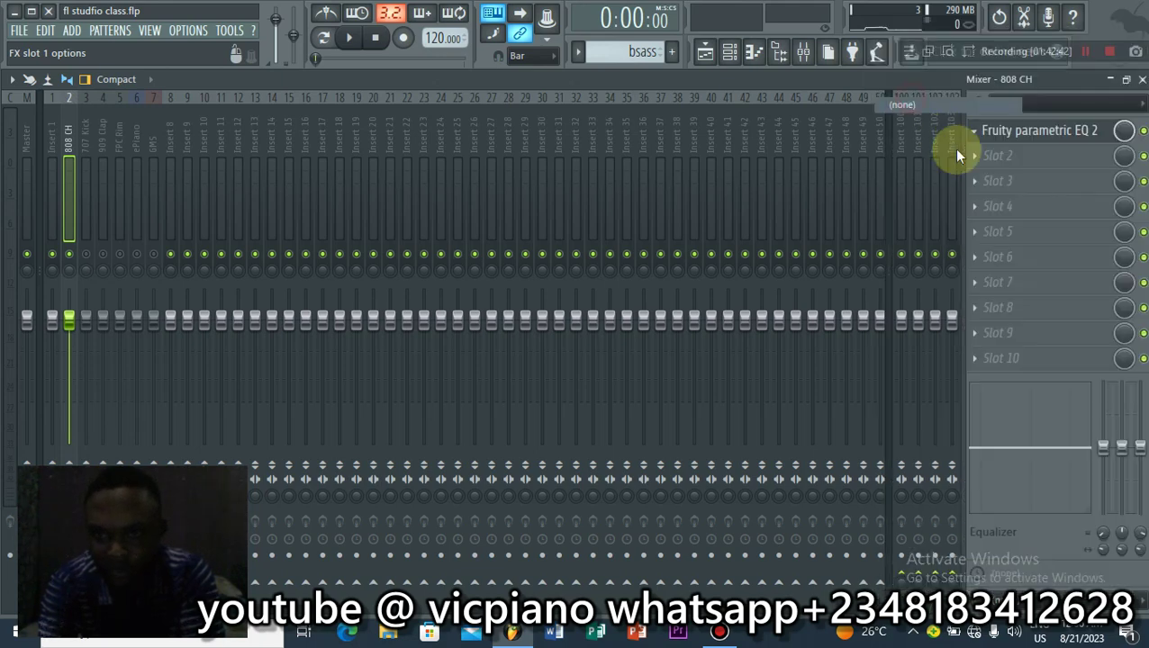
click(977, 133)
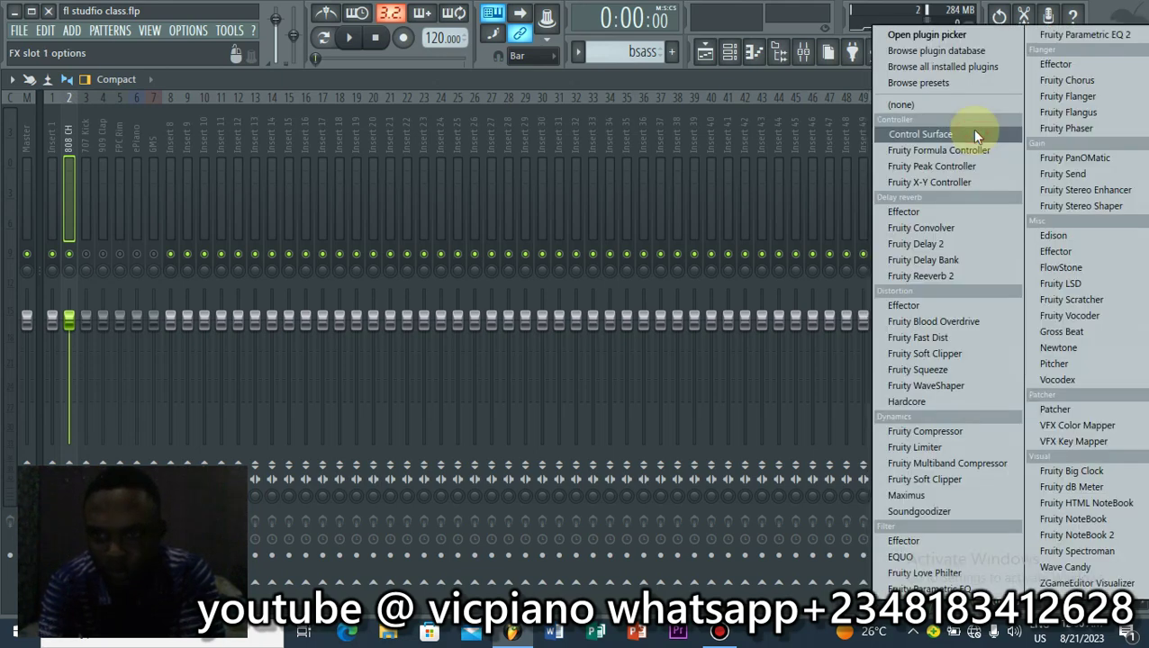
click(1062, 36)
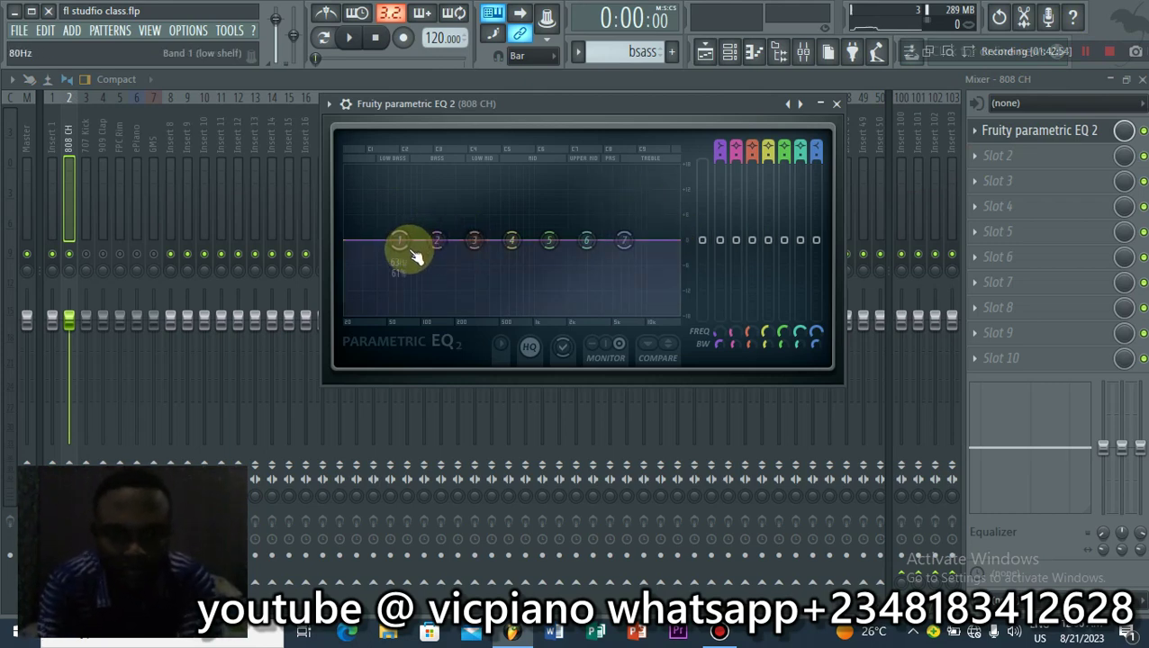
Step: Play the song and try a slight treble boost with band 7 of the 808 CH equalizer
key(space)
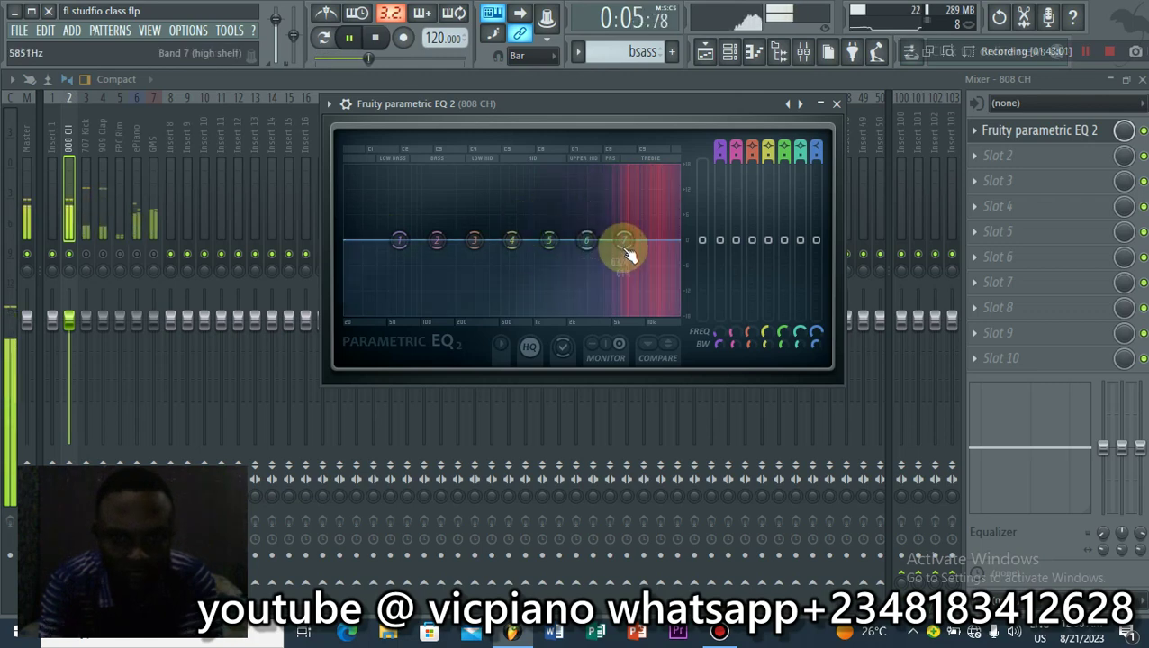
key(space)
mouse_move(628, 255)
mouse_down()
mouse_move(653, 251)
mouse_move(680, 270)
mouse_move(607, 237)
mouse_move(675, 271)
mouse_move(677, 245)
mouse_move(664, 245)
mouse_move(680, 287)
mouse_move(650, 294)
mouse_move(671, 298)
mouse_move(628, 174)
mouse_move(640, 245)
mouse_up()
key(space)
key(space)
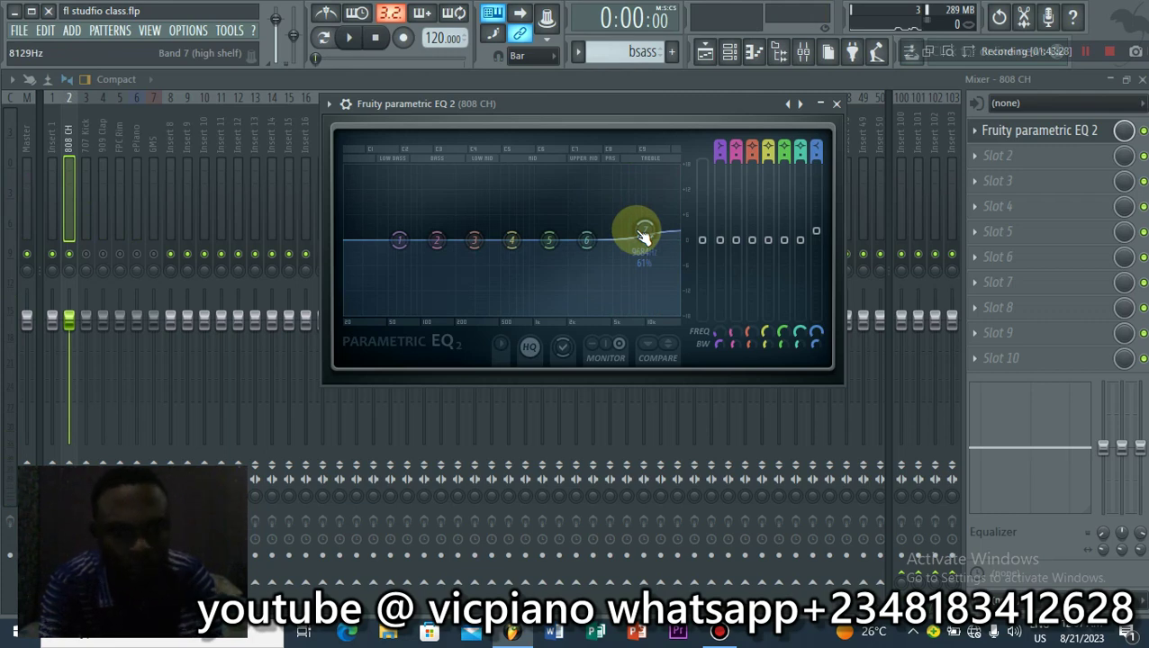
Step: Cut the 808 CH equalizer's lowest frequencies with band 1 and set band 7 to about -11.1 dB at 10.6 kHz, audition it, and close the equalizer
drag(645, 230, 655, 268)
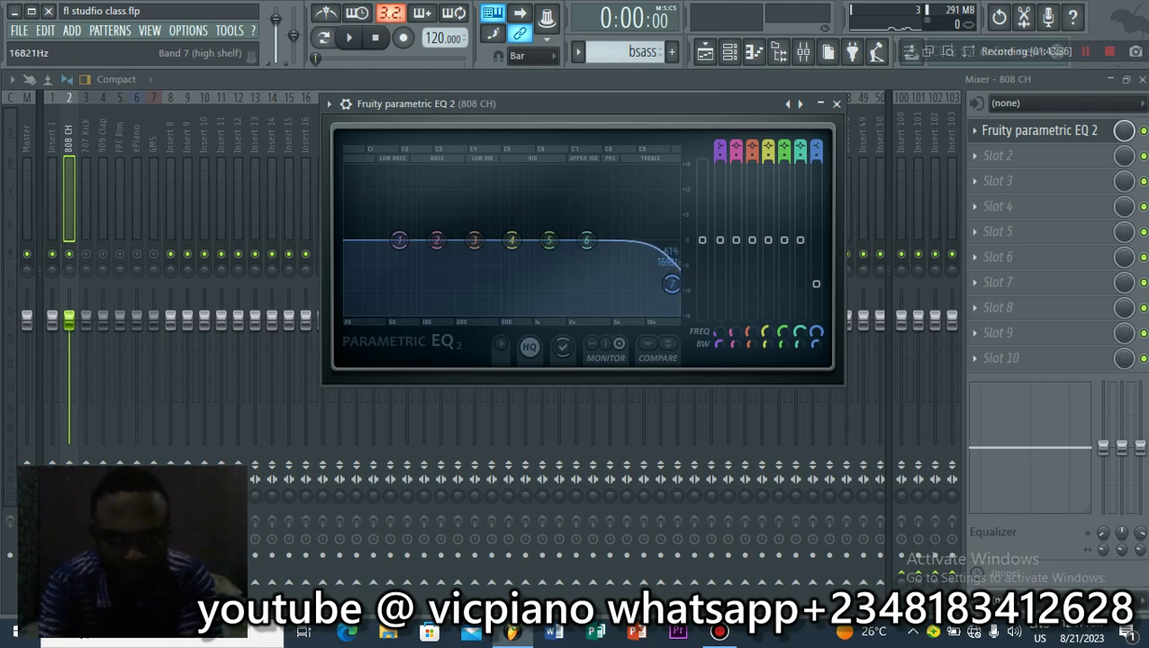
drag(671, 281, 672, 277)
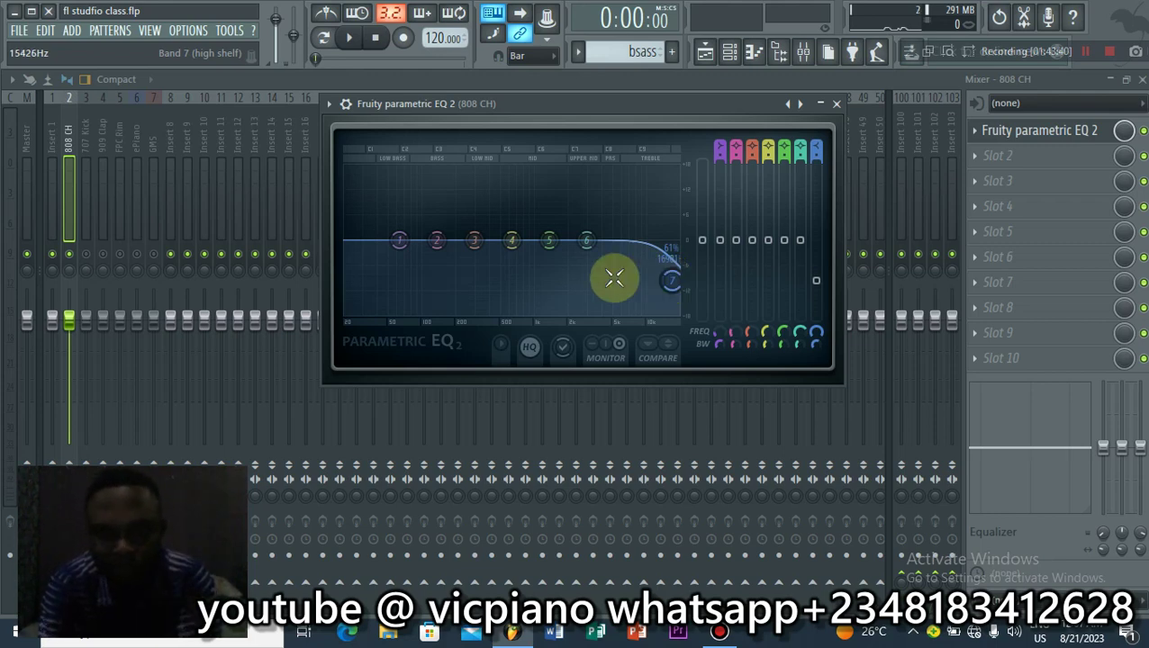
drag(401, 249, 401, 248)
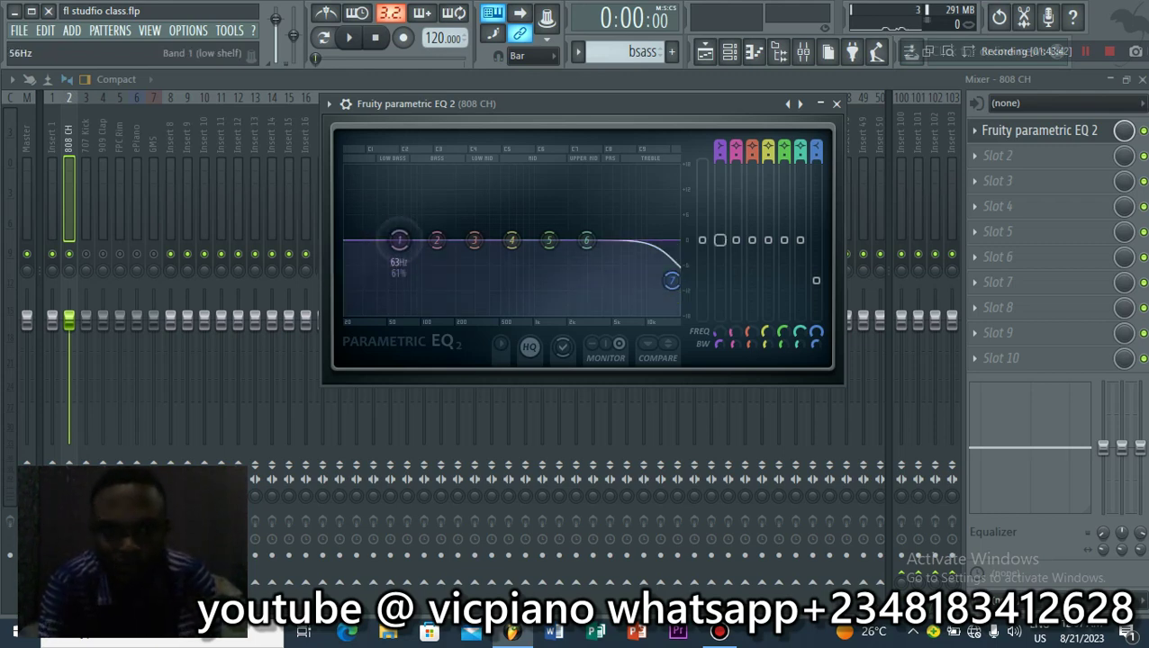
mouse_move(719, 259)
mouse_down()
mouse_move(725, 309)
mouse_move(651, 295)
mouse_move(666, 290)
mouse_move(671, 301)
mouse_move(653, 289)
mouse_move(616, 169)
mouse_move(597, 162)
mouse_move(633, 261)
mouse_move(662, 298)
mouse_move(648, 287)
mouse_up()
key(space)
key(space)
key(space)
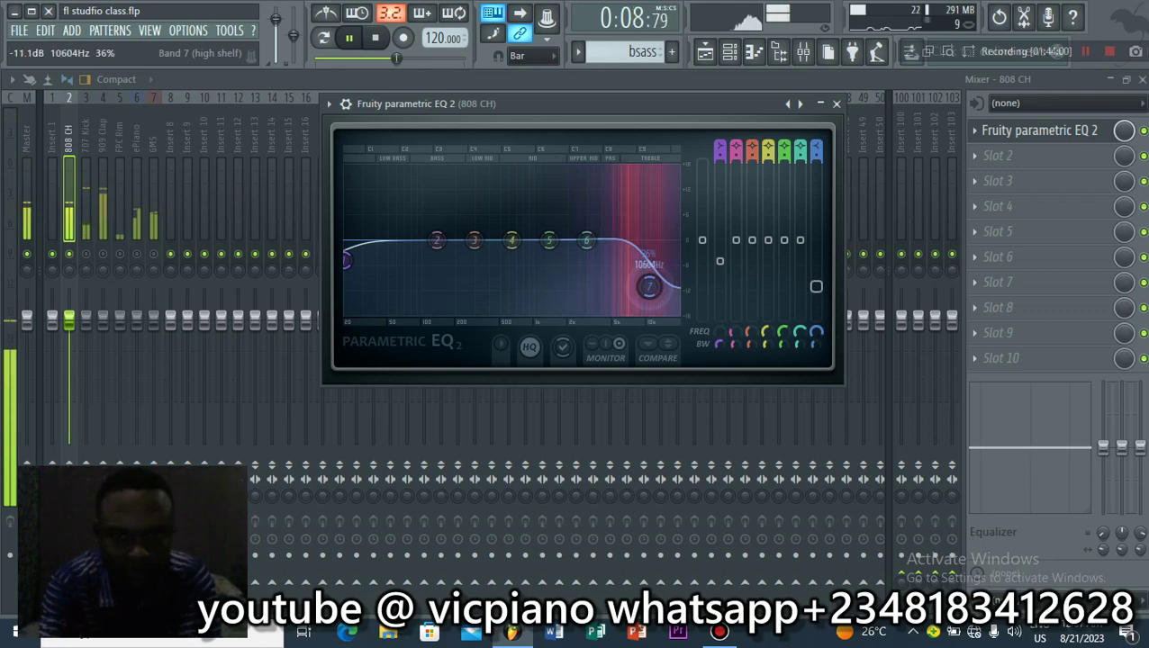
click(799, 149)
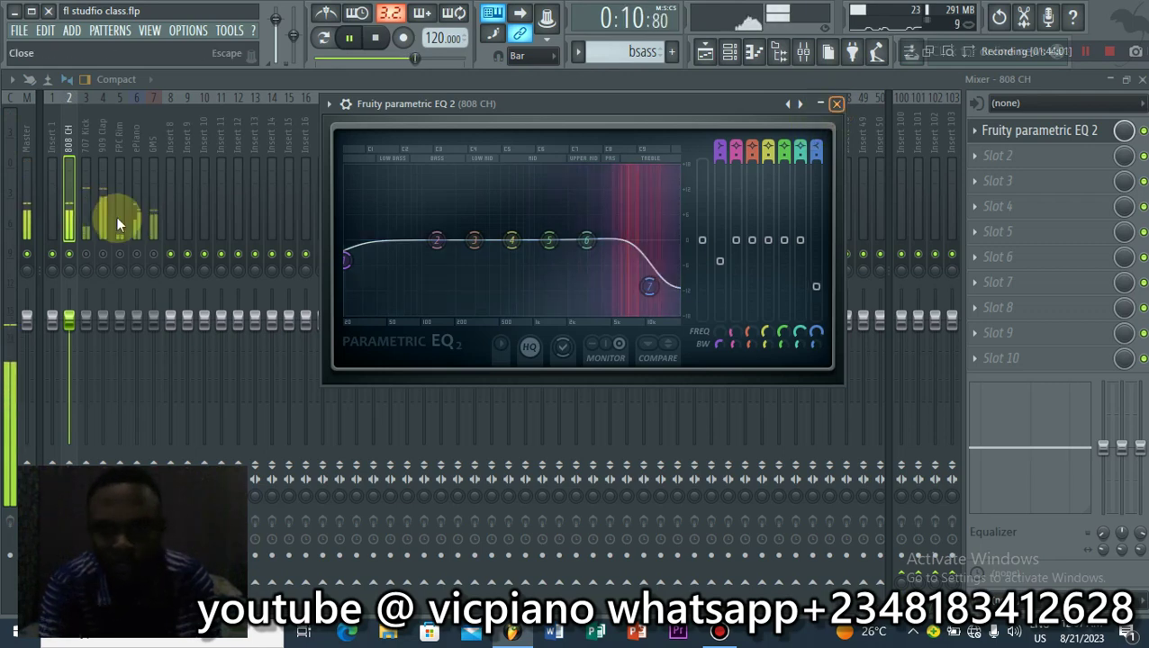
key(Escape)
Step: Solo the 707 Kick mixer track and load Fruity Parametric EQ 2 into its effect slot 1
key(space)
click(86, 254)
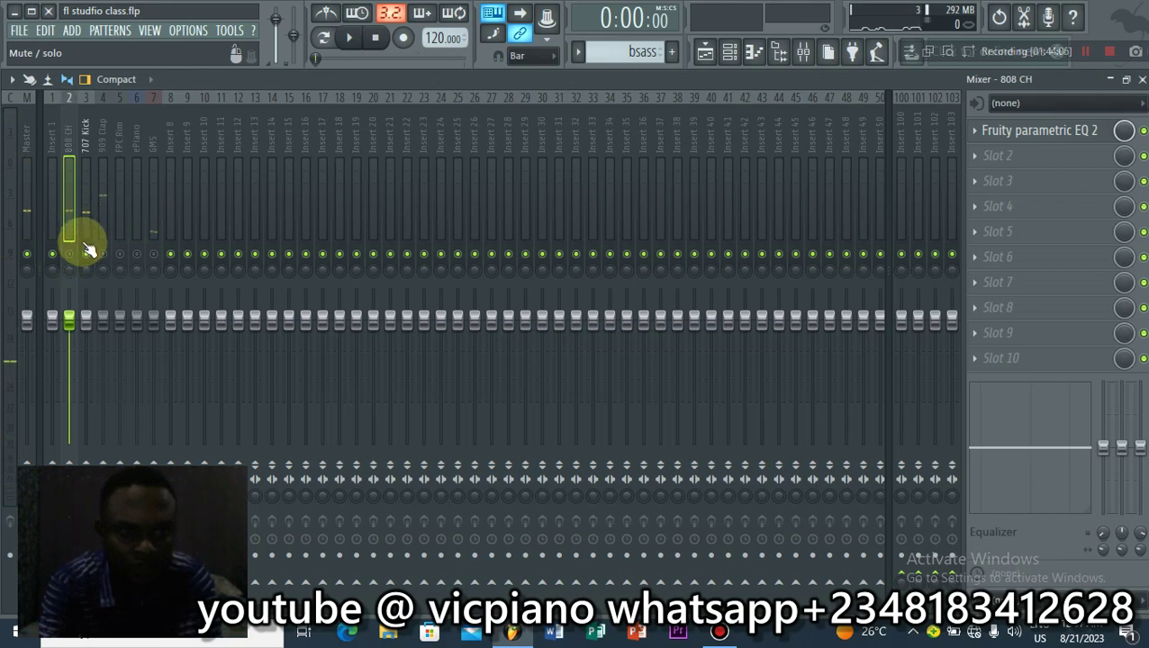
click(83, 214)
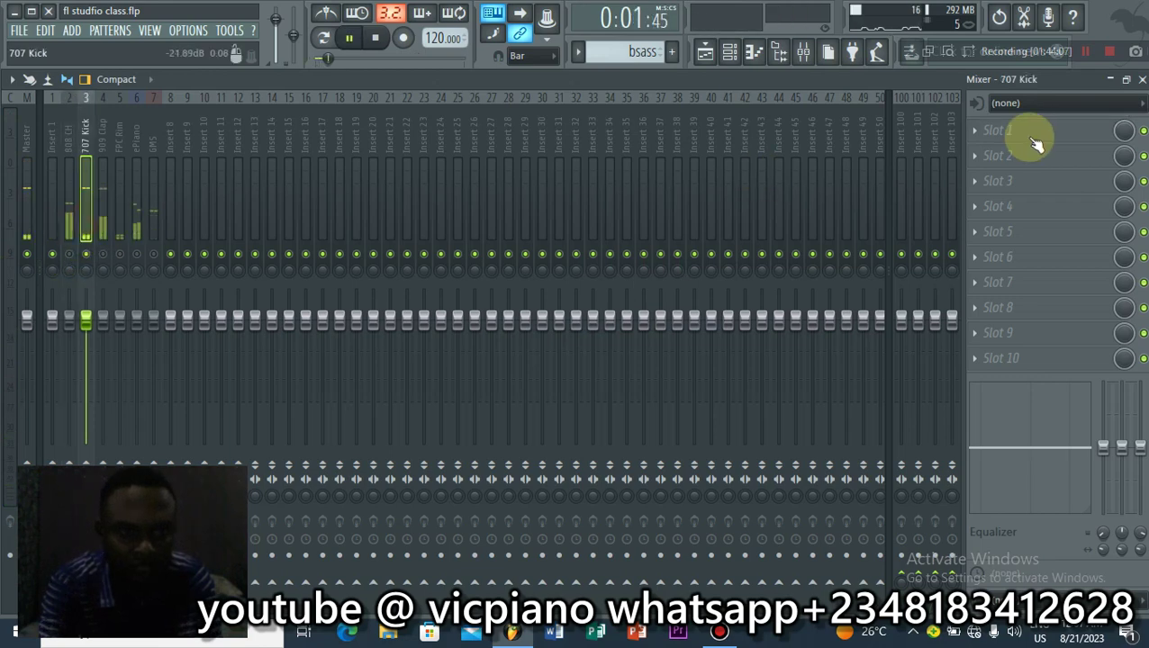
click(992, 133)
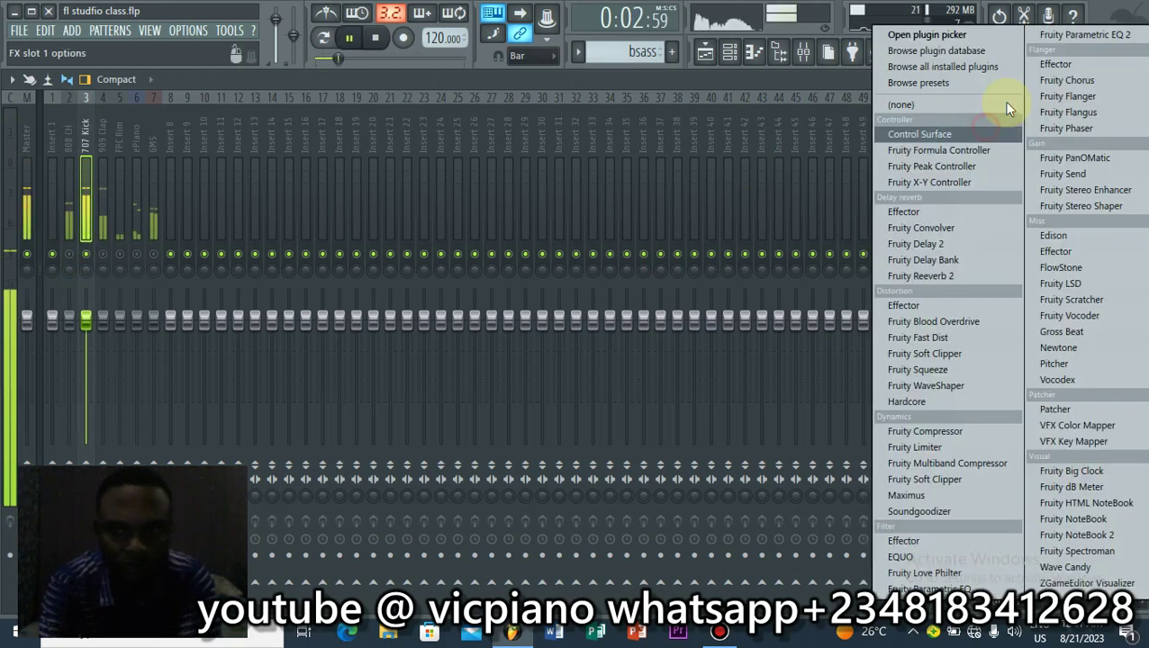
click(1041, 36)
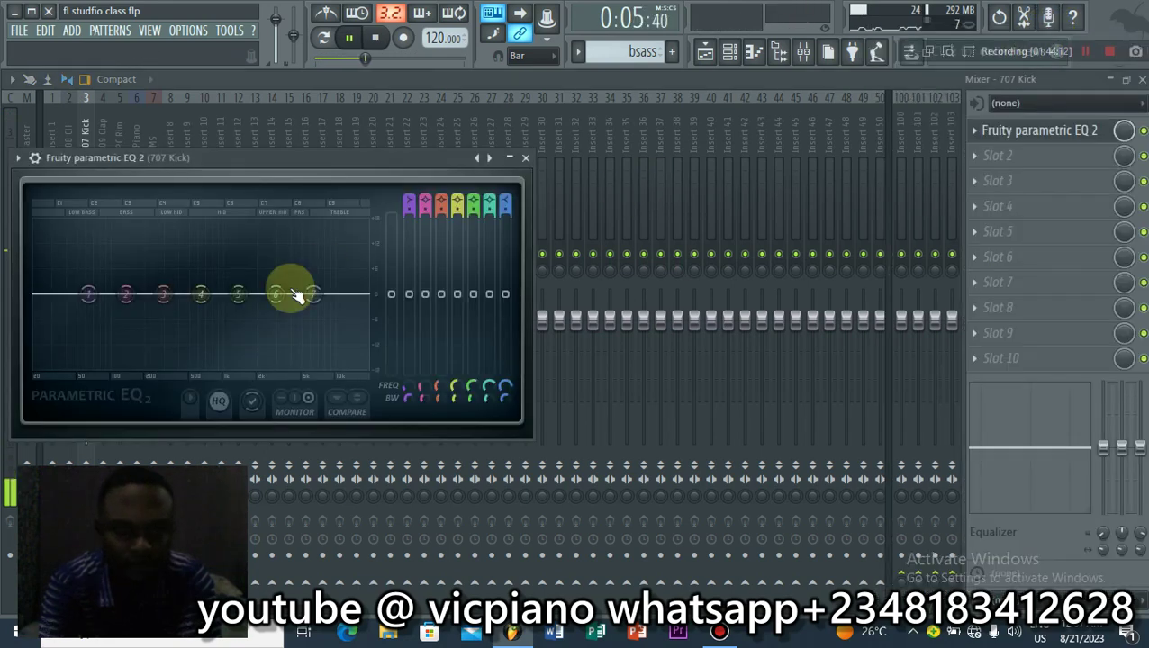
Step: Play the song and cut the 707 Kick equalizer's highs with a deep band 7 cut and a moderate band 6 cut
key(space)
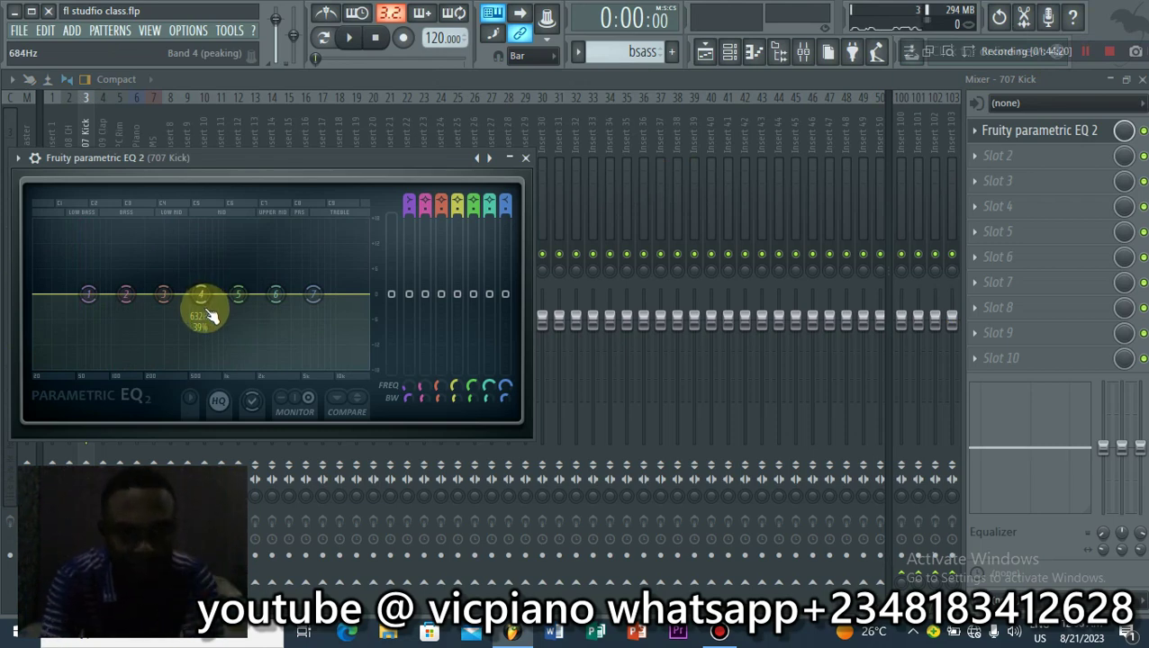
key(space)
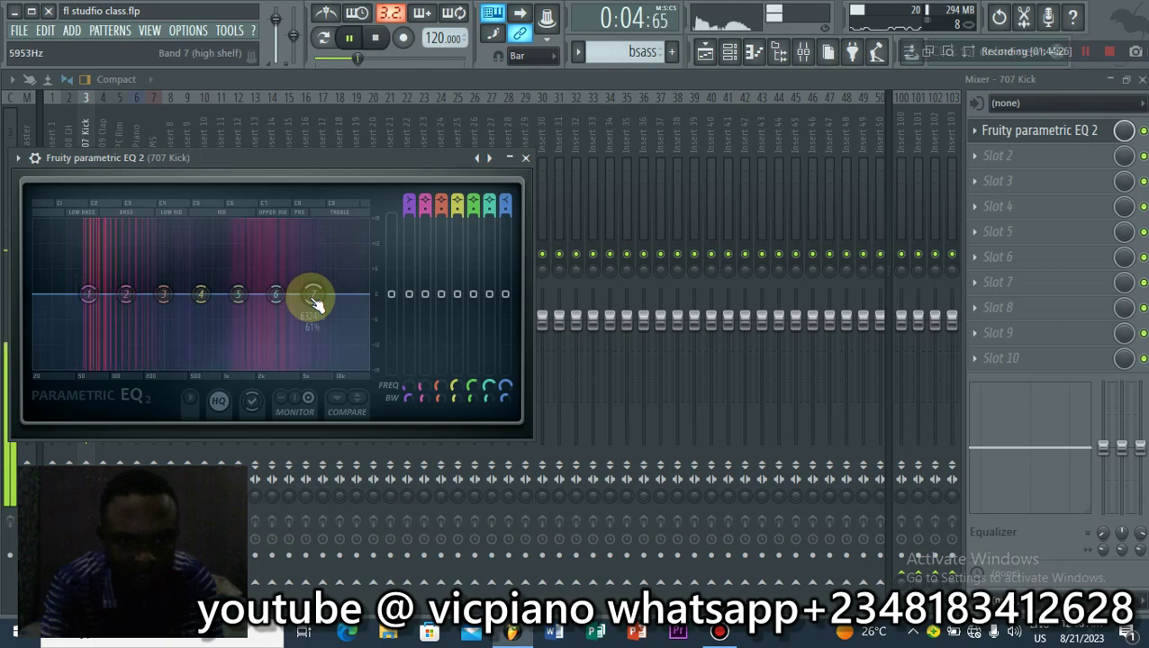
drag(313, 295, 342, 363)
drag(275, 294, 367, 324)
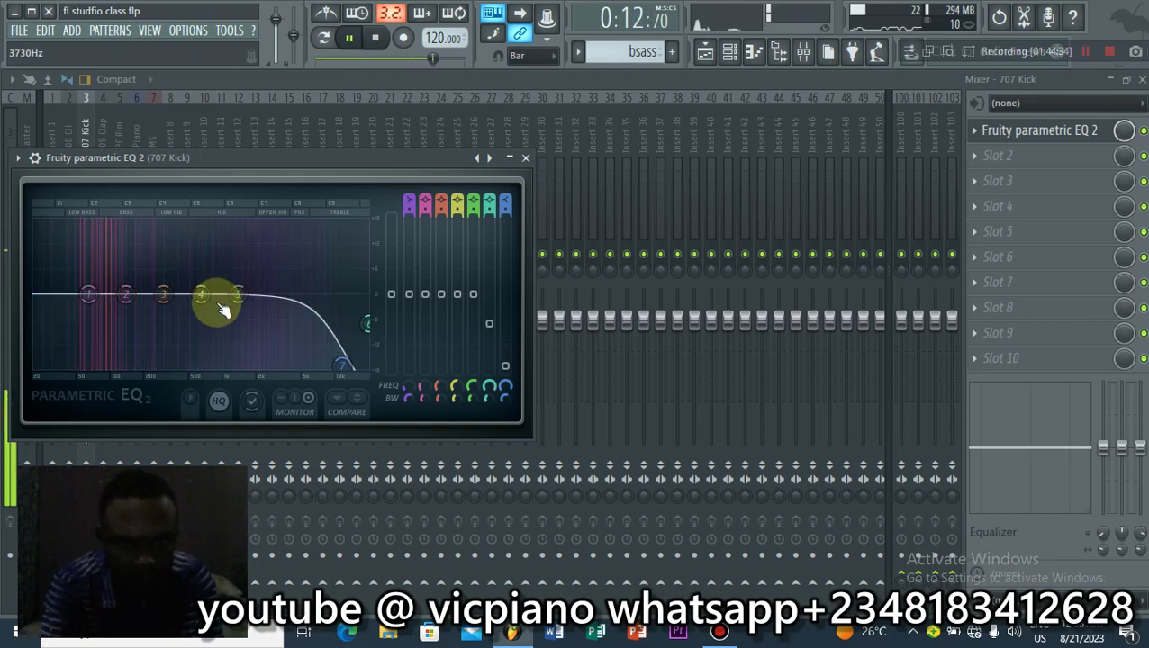
Step: Lower the 707 Kick equalizer's band 4 at 632 Hz, pull band 1 down to the lowest frequencies, shift band 5 higher, and close the equalizer
drag(205, 294, 201, 312)
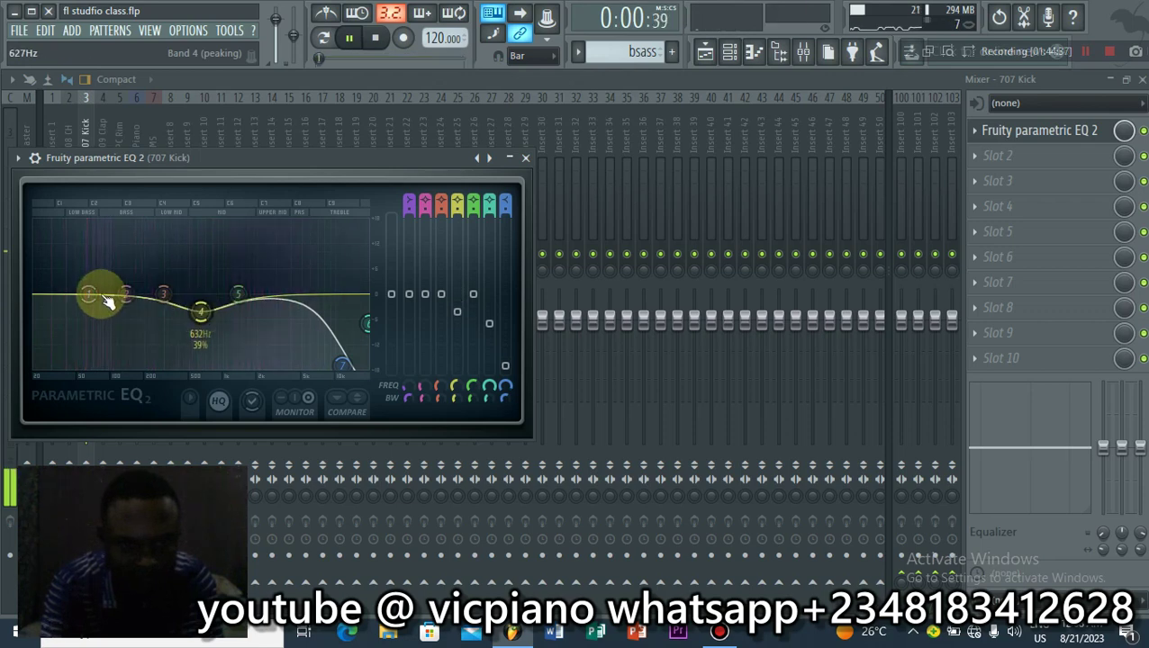
mouse_move(107, 300)
mouse_down()
mouse_move(36, 300)
mouse_move(94, 316)
mouse_up()
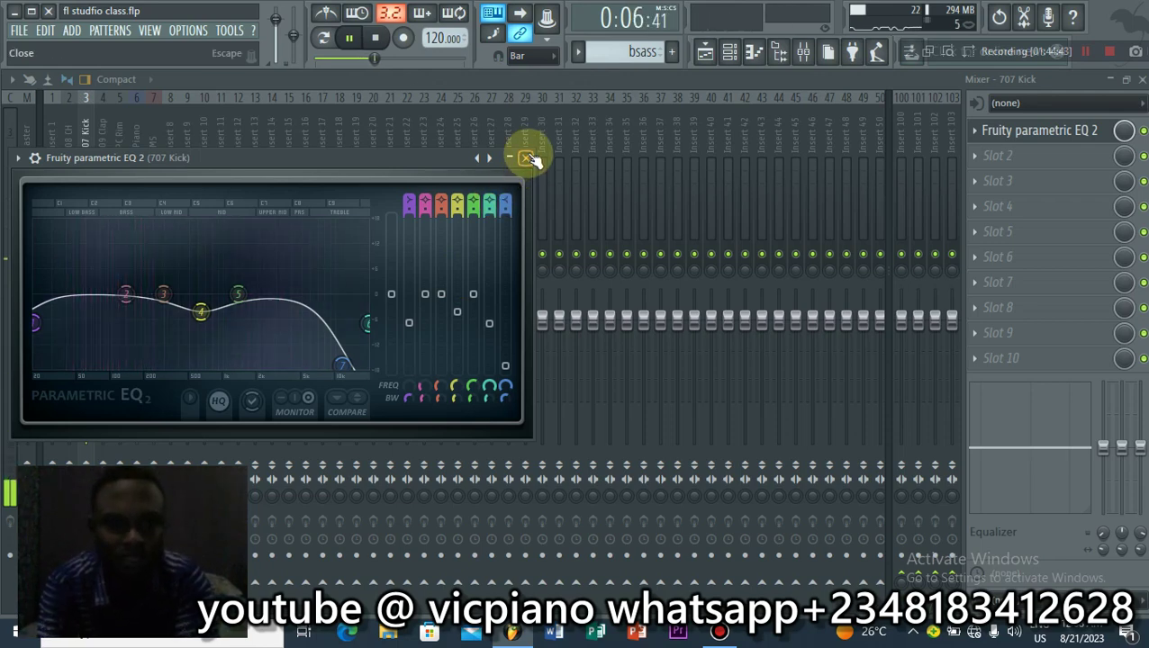
drag(237, 293, 272, 295)
scroll(335, 330, up, 2)
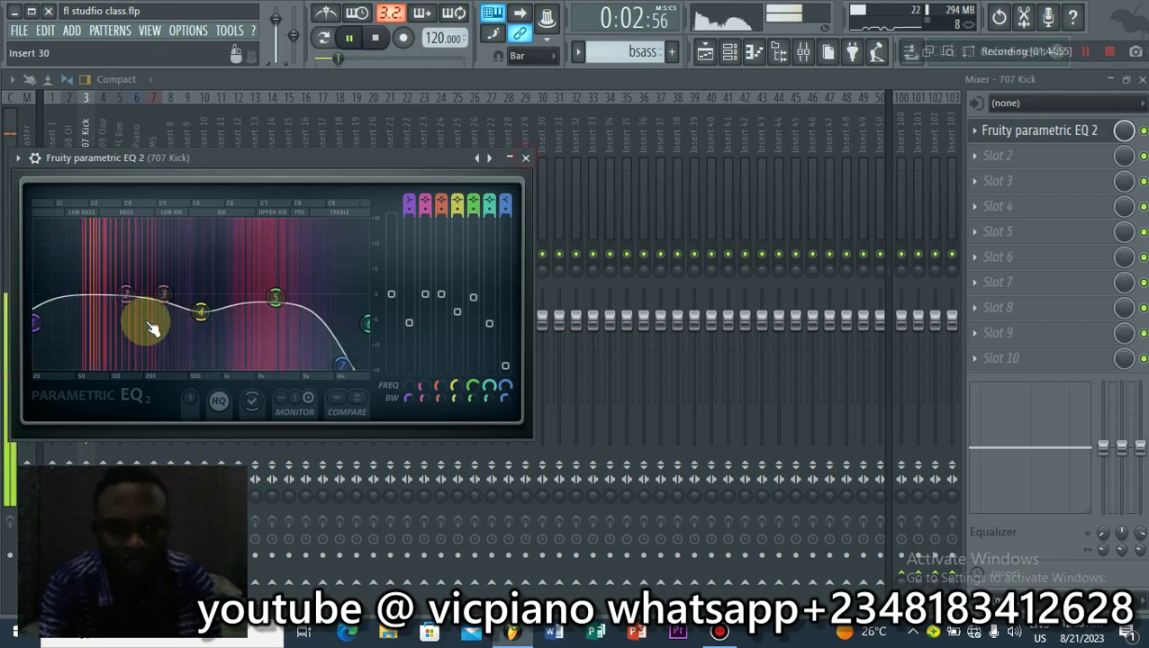
key(Escape)
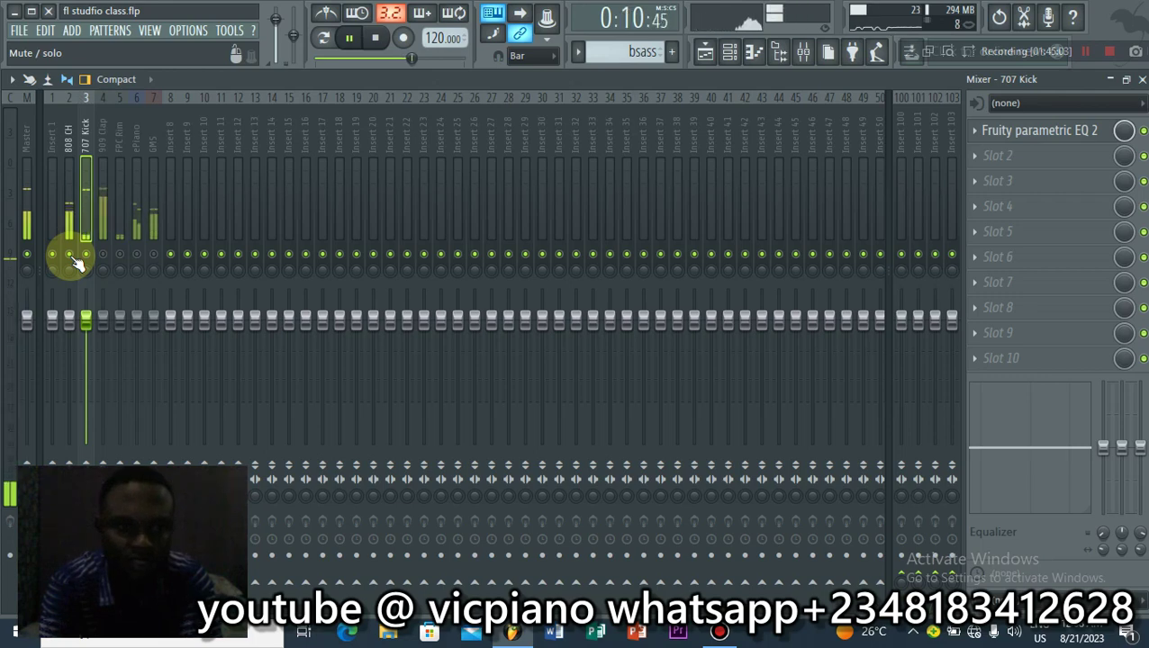
Step: Solo the 909 Clap mixer track, play the song, and load Fruity Parametric EQ 2 into its effect slot 1
click(85, 256)
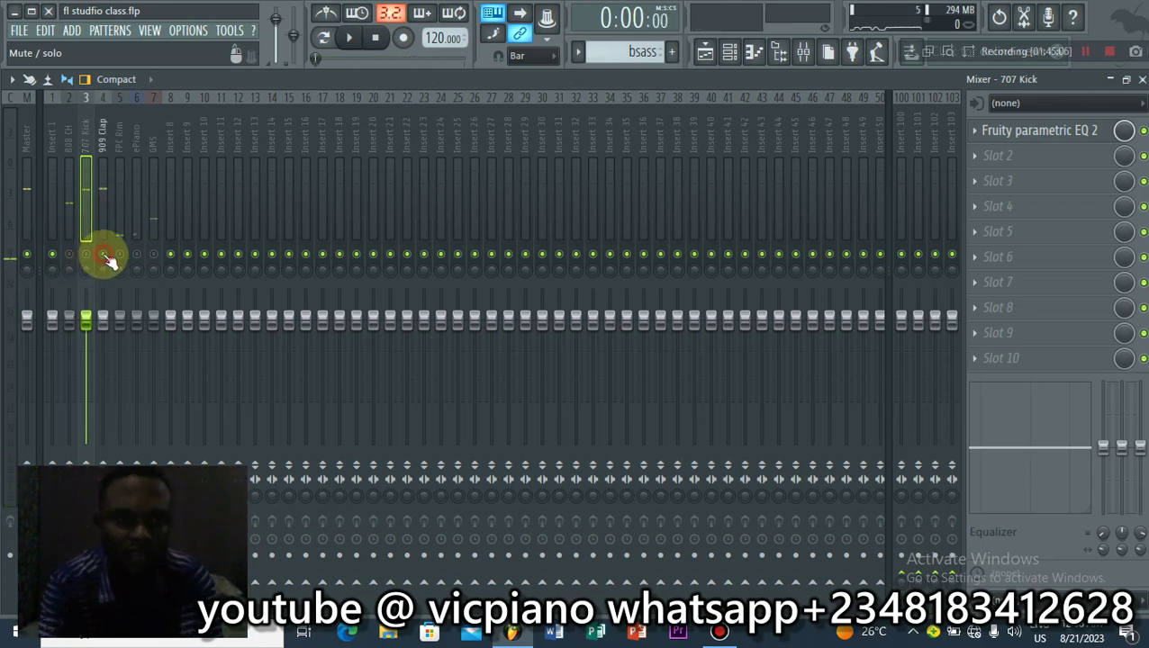
key(space)
click(105, 225)
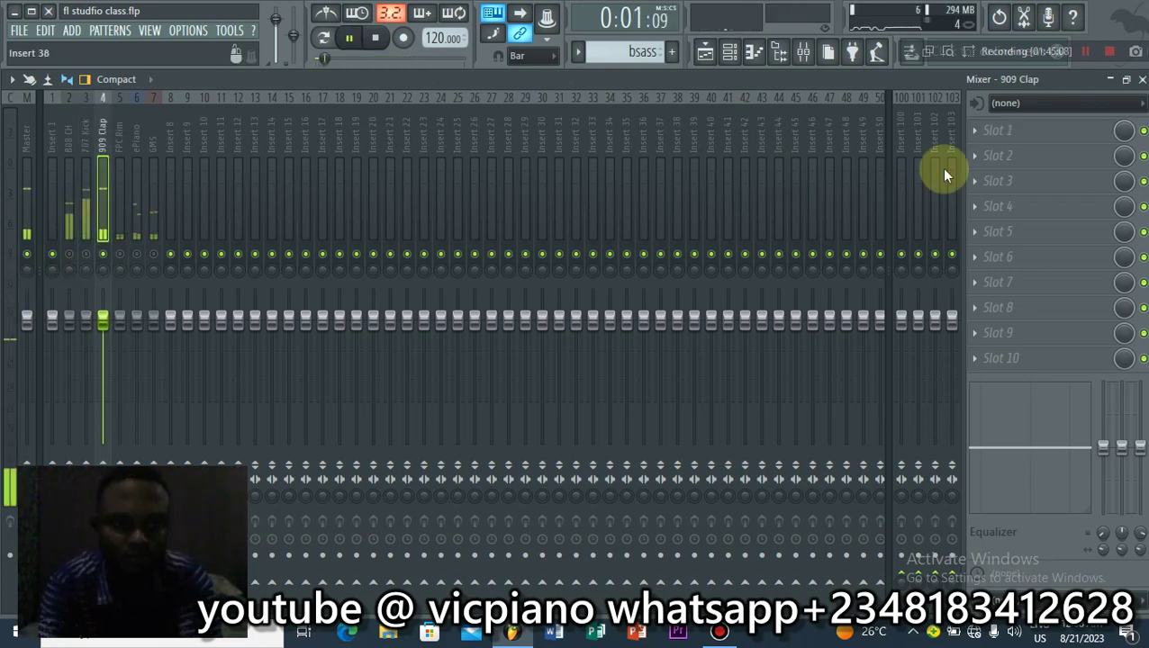
click(980, 134)
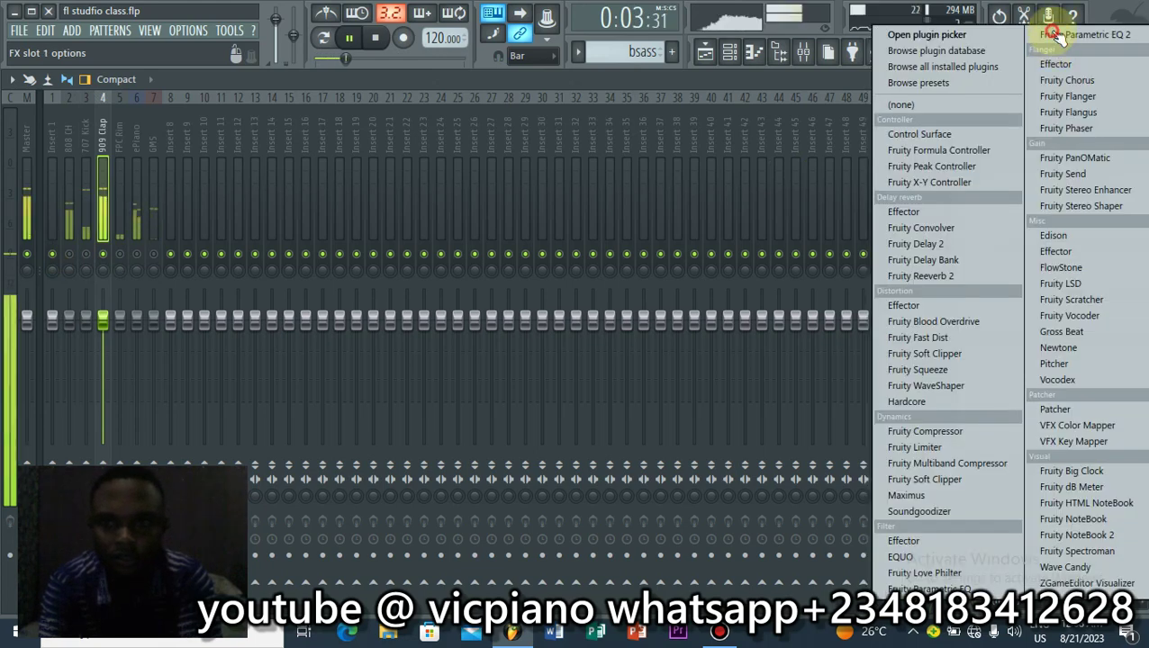
click(1048, 41)
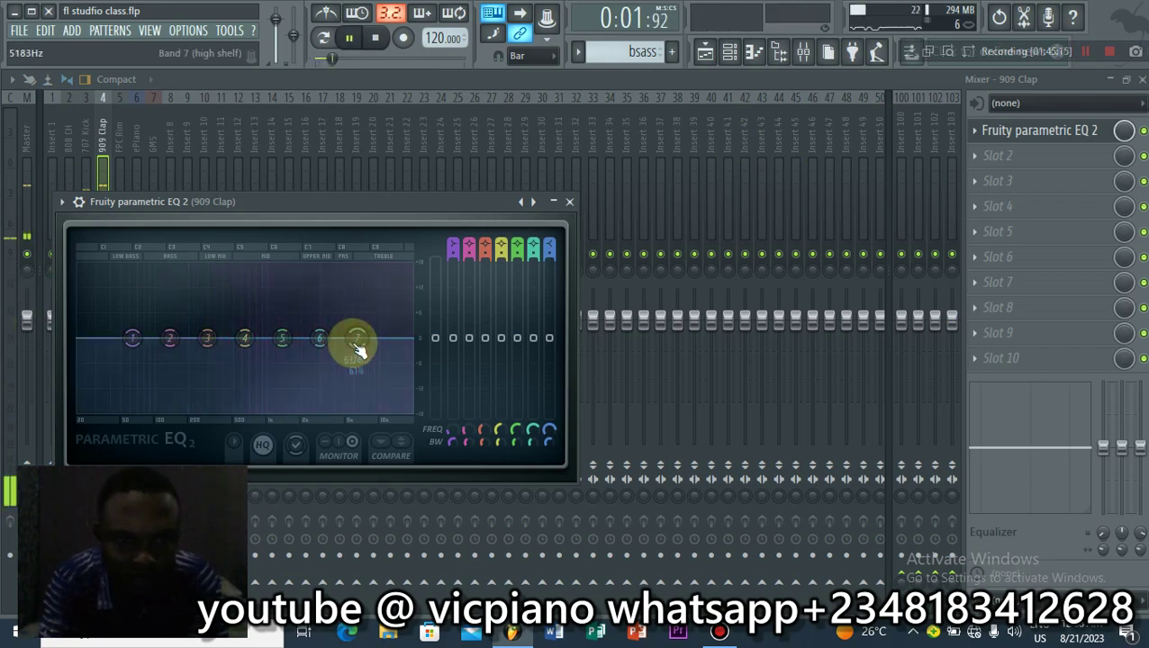
Step: Cut bands 7 and 1 of the 909 Clap equalizer and boost band 5 slightly
drag(357, 338, 402, 387)
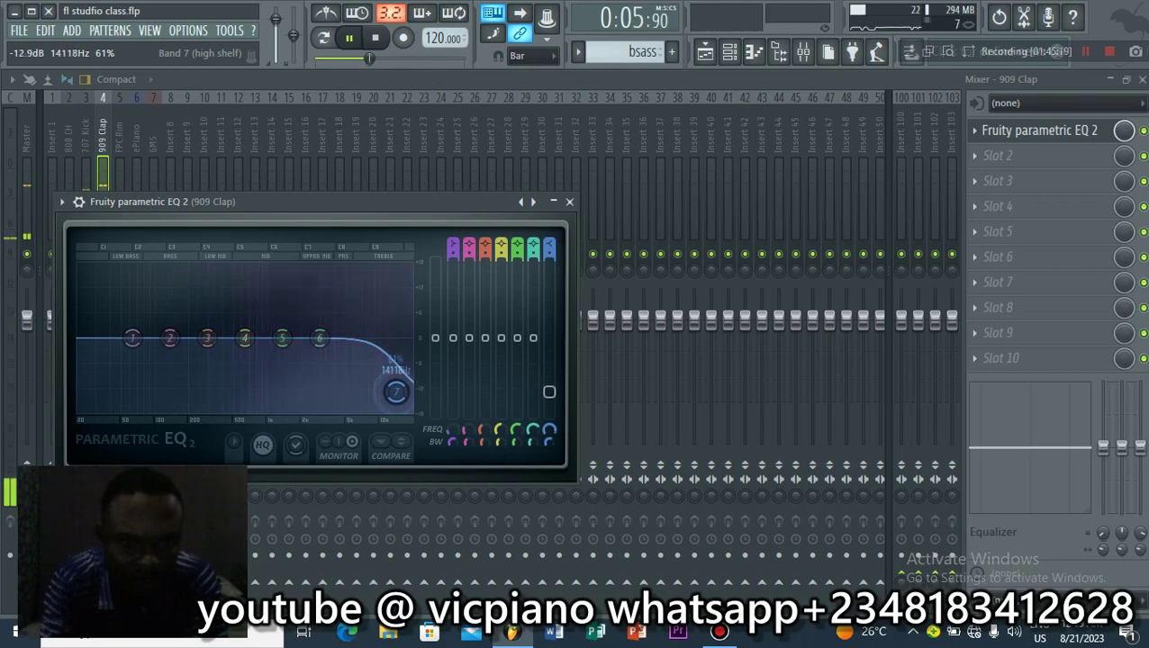
drag(133, 338, 133, 367)
drag(259, 335, 282, 325)
click(169, 339)
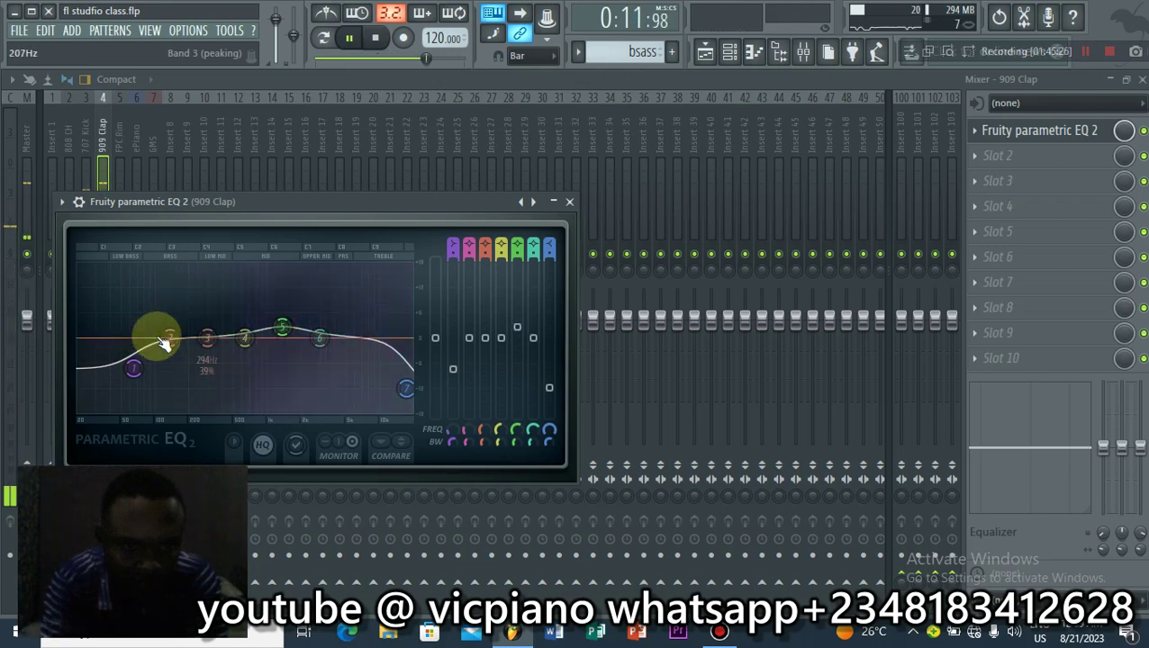
Step: Deepen the 909 Clap equalizer's low cut with bands 1 and 2, lower band 7 a little more, and minimize the equalizer window
drag(135, 369, 142, 411)
drag(169, 345, 127, 371)
click(384, 390)
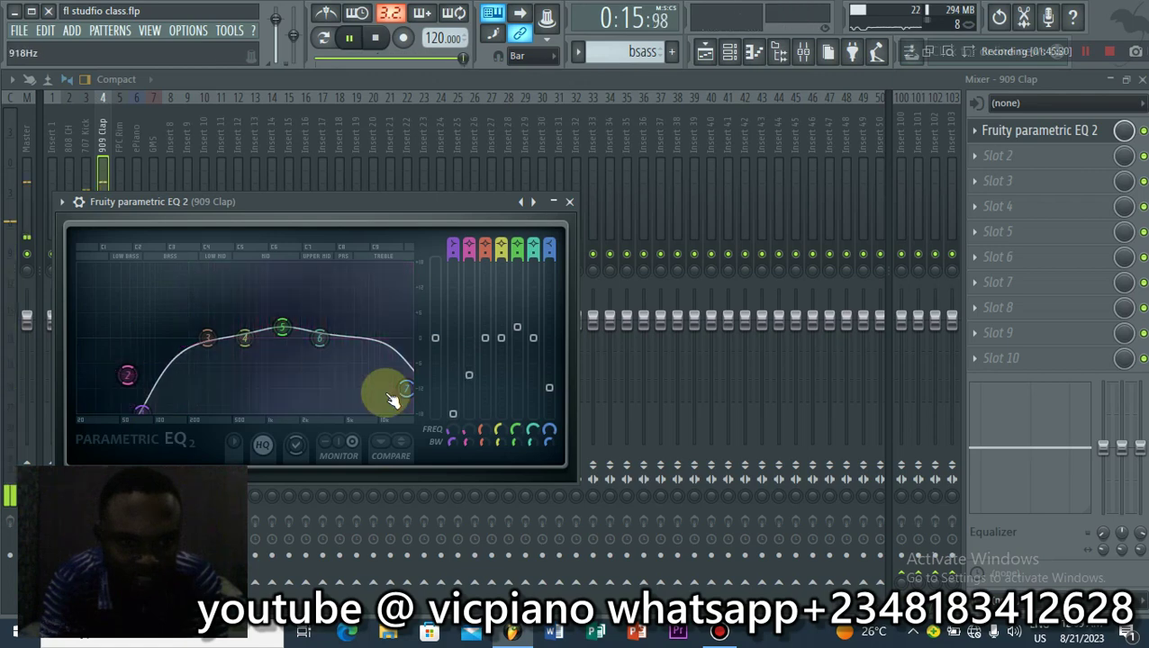
drag(405, 388, 404, 401)
click(554, 202)
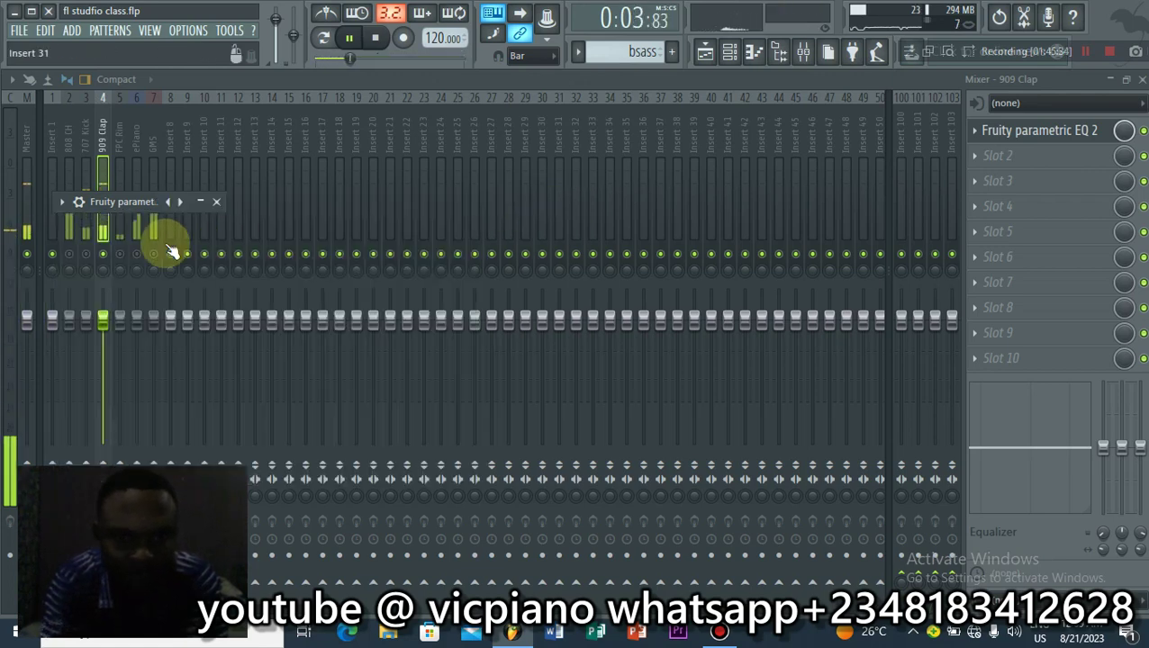
Step: Unmute 808 CH and 707 Kick alongside the 909 Clap, lower the Clap's volume to 91%, and play the three together
click(214, 201)
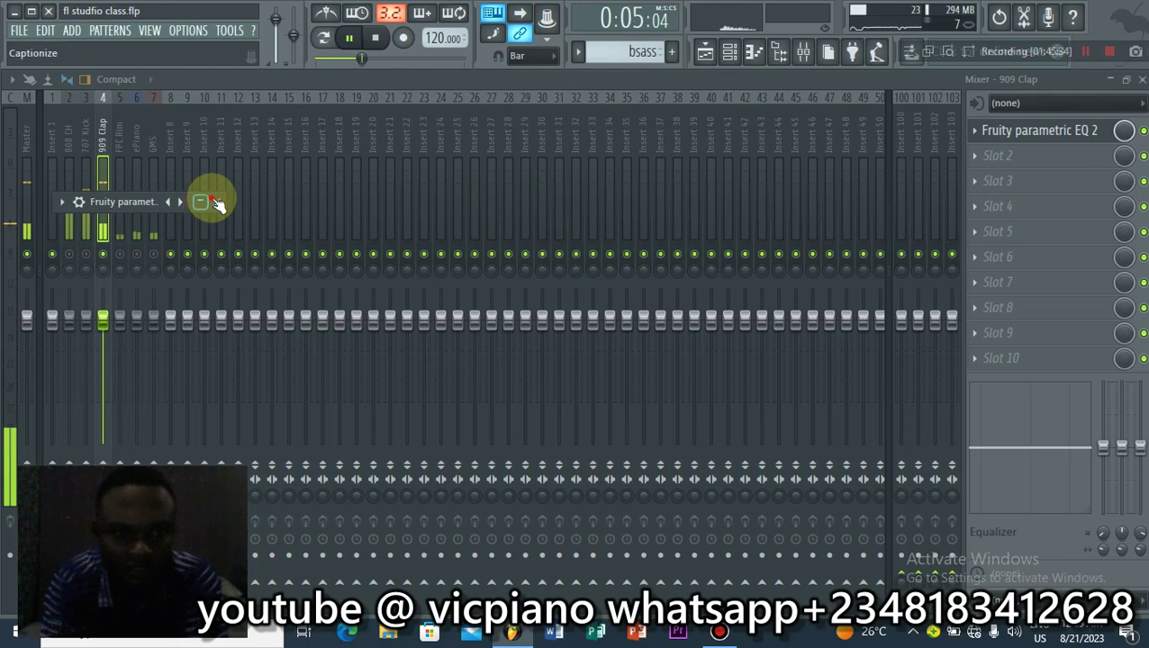
click(69, 256)
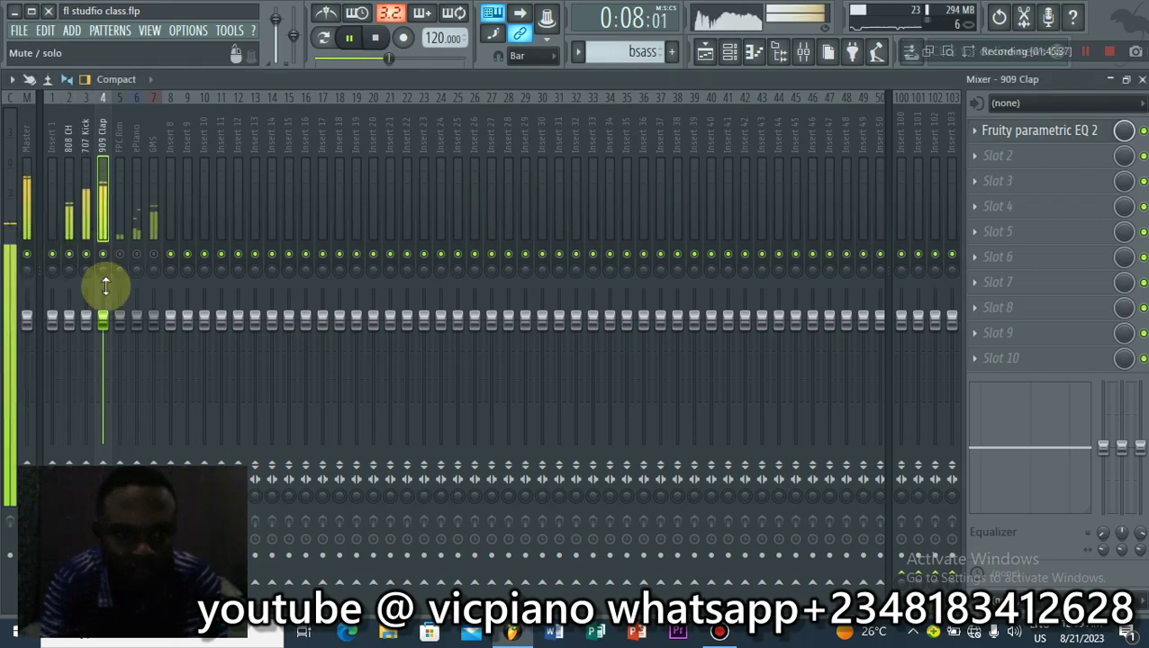
key(space)
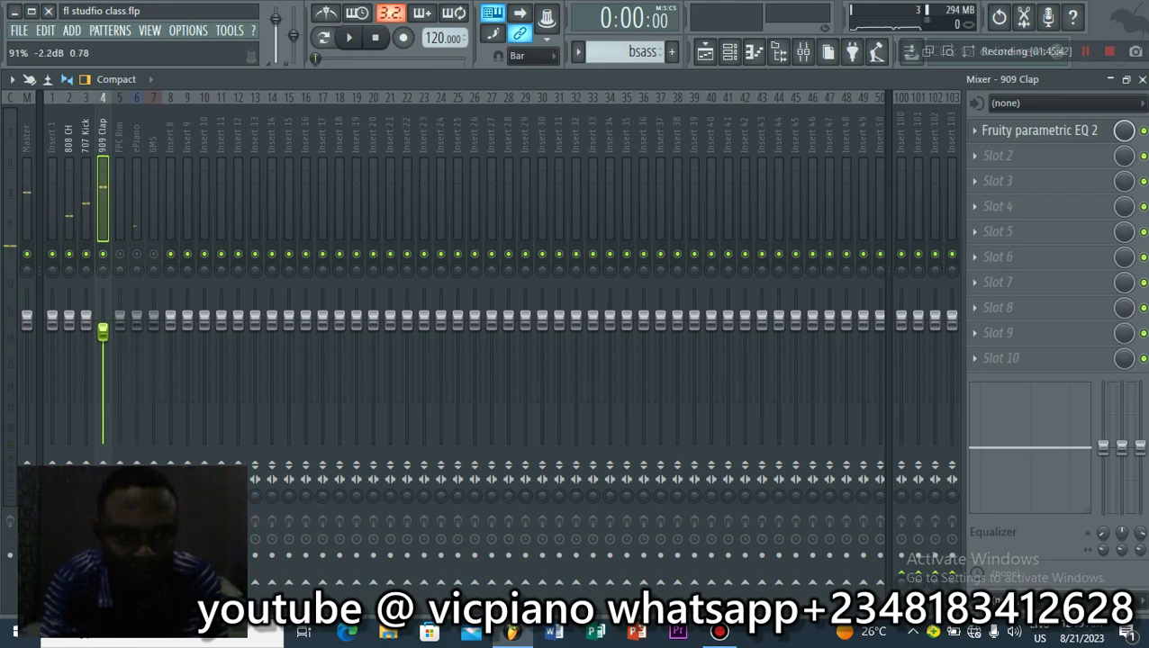
key(space)
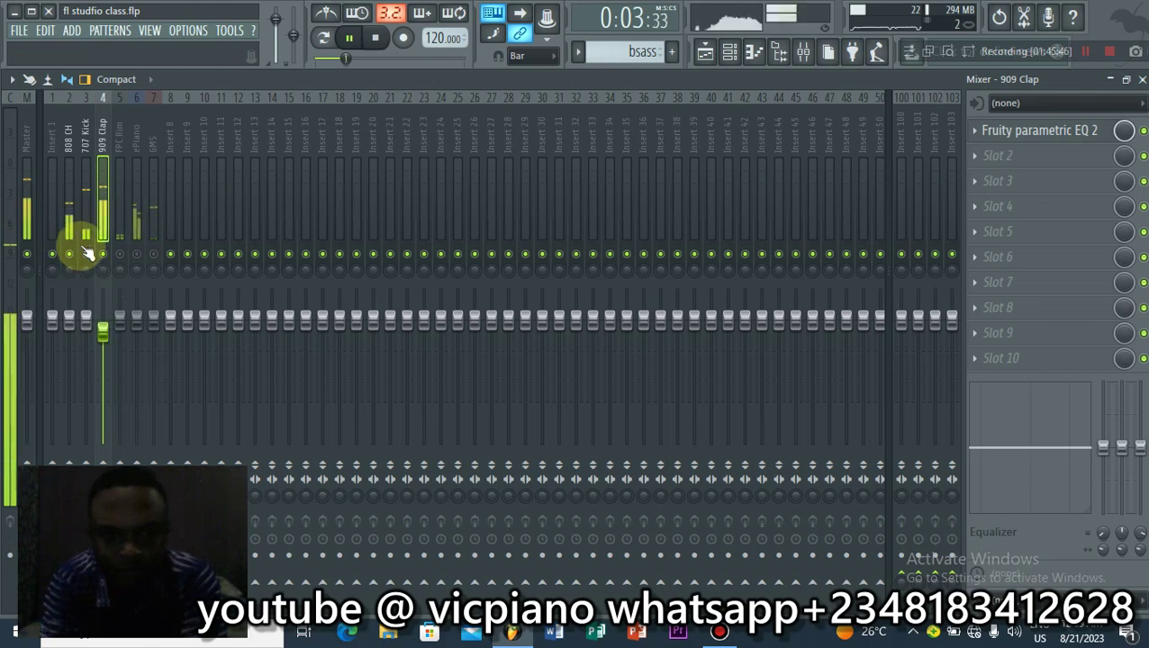
key(space)
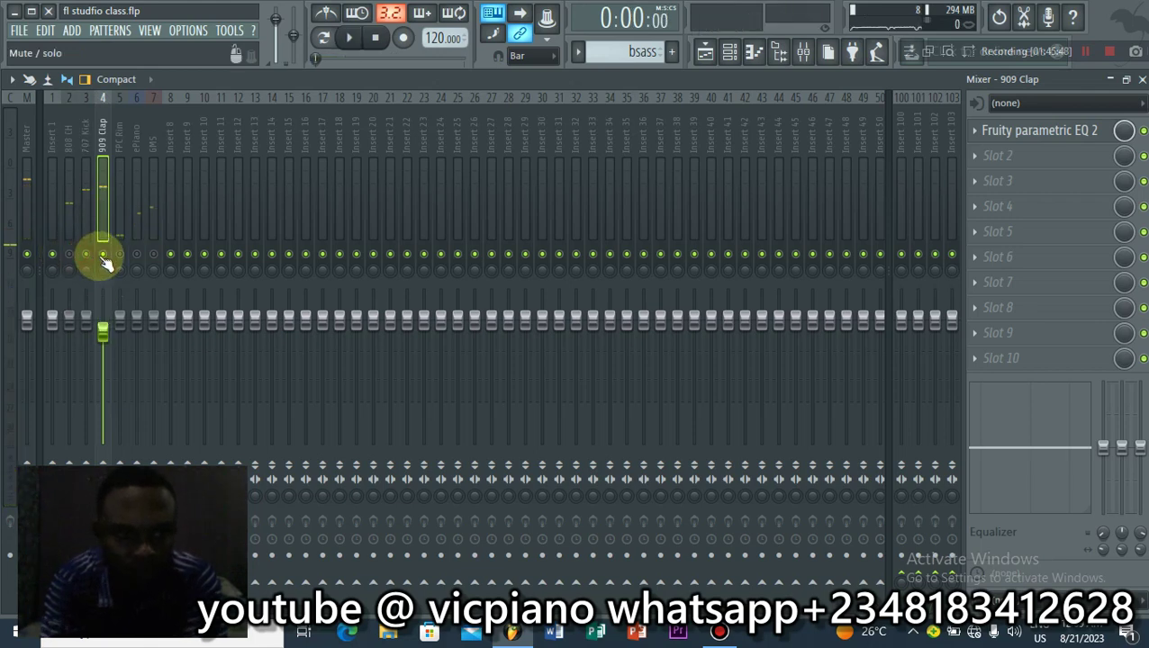
Step: Audition the FPC Rim and ePiano mixer tracks and load Fruity Parametric EQ 2 into the FPC Rim's effect slot 1
key(space)
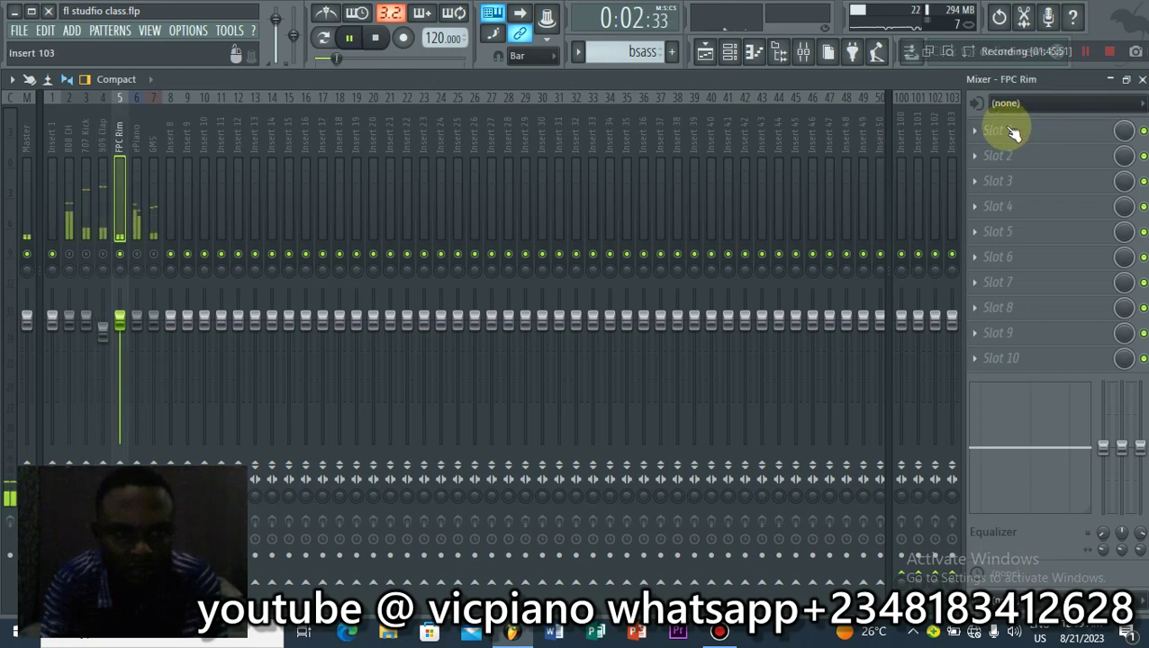
click(121, 243)
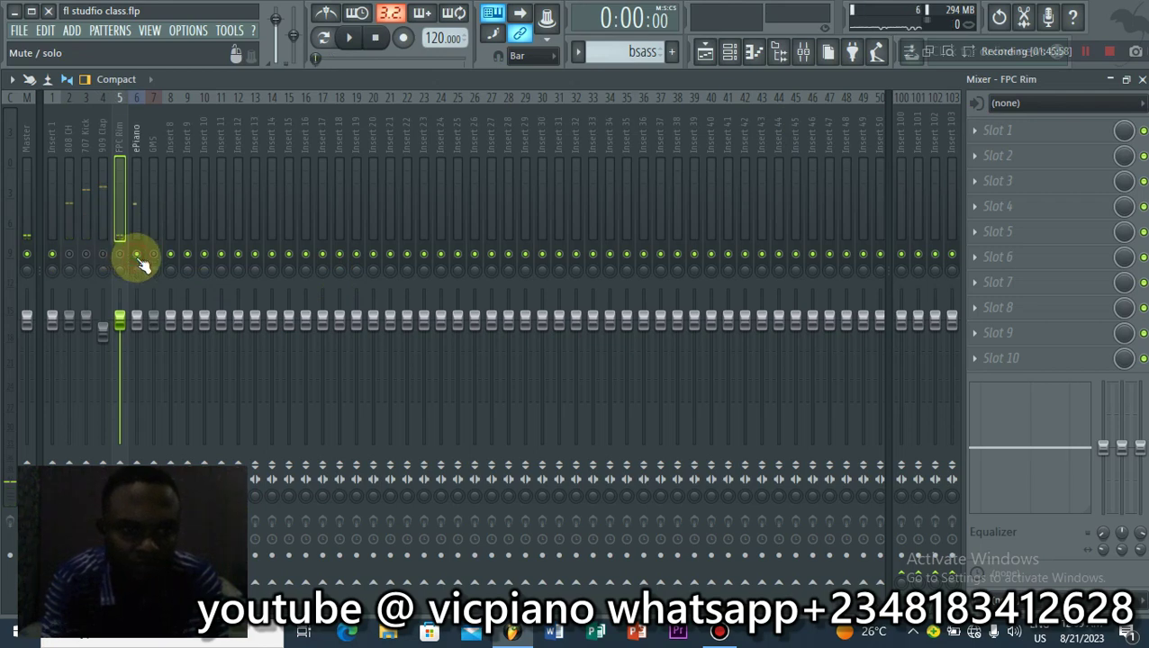
click(990, 132)
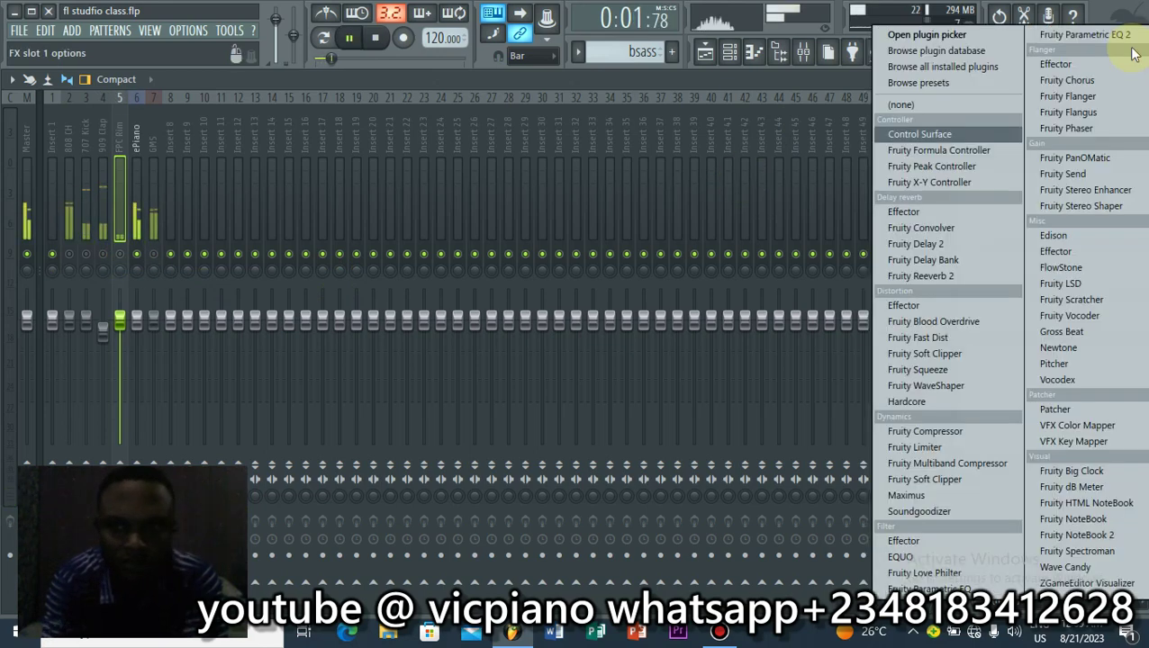
click(1081, 34)
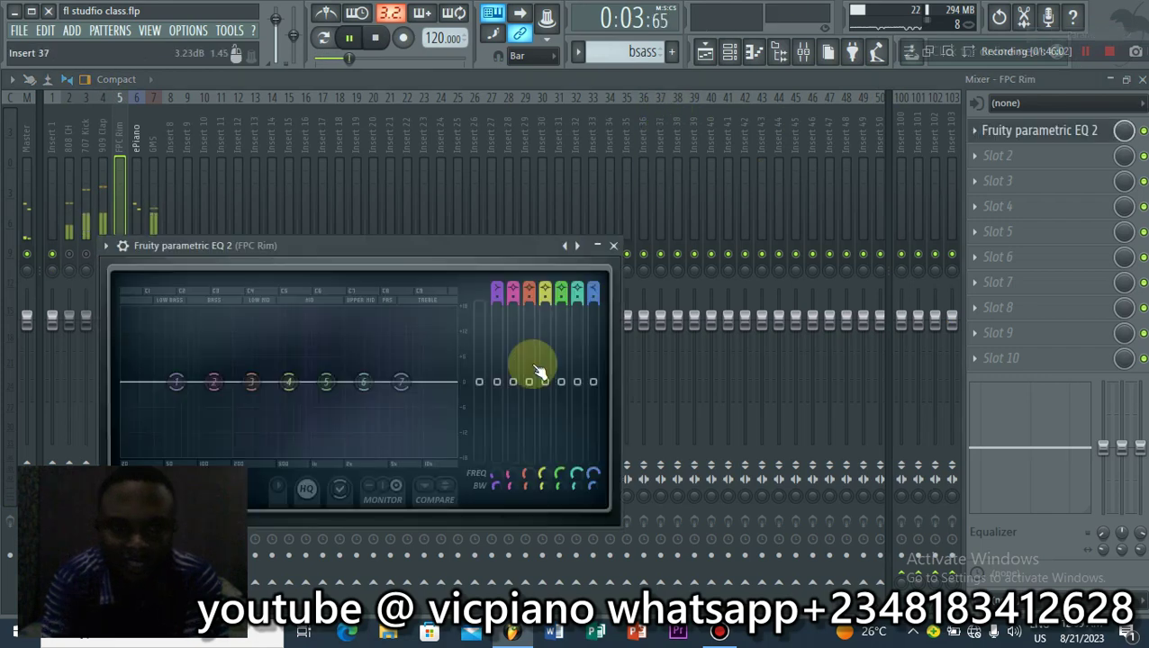
click(614, 249)
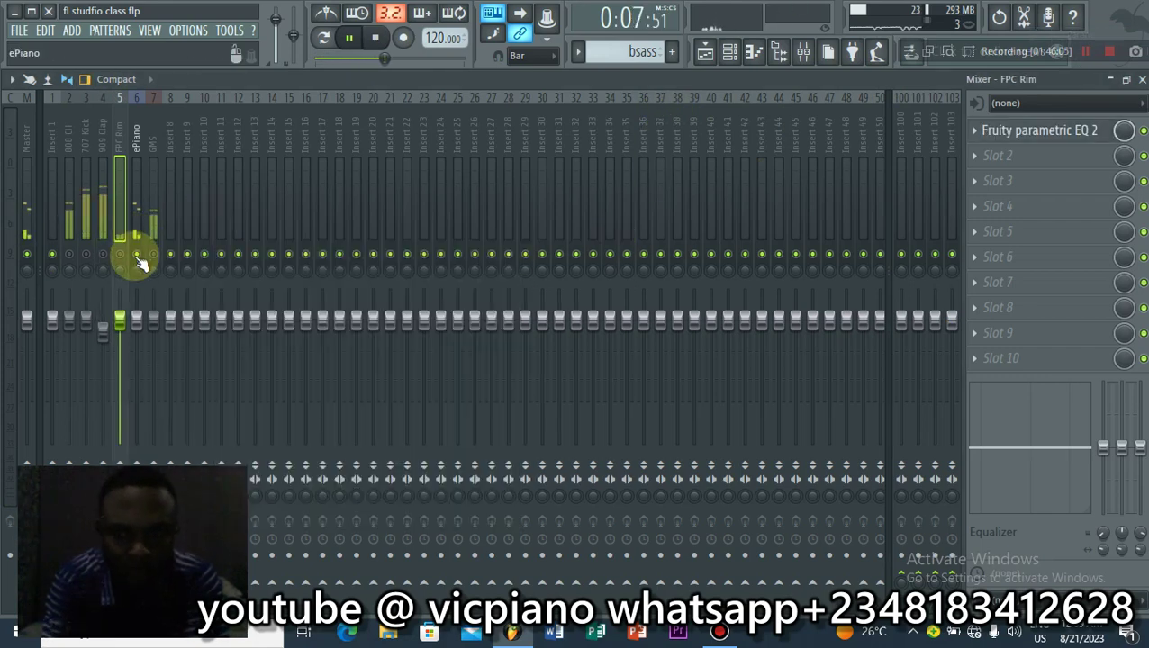
Step: Solo the GMS mixer track and lower its volume slightly while the song plays
key(space)
click(154, 254)
key(space)
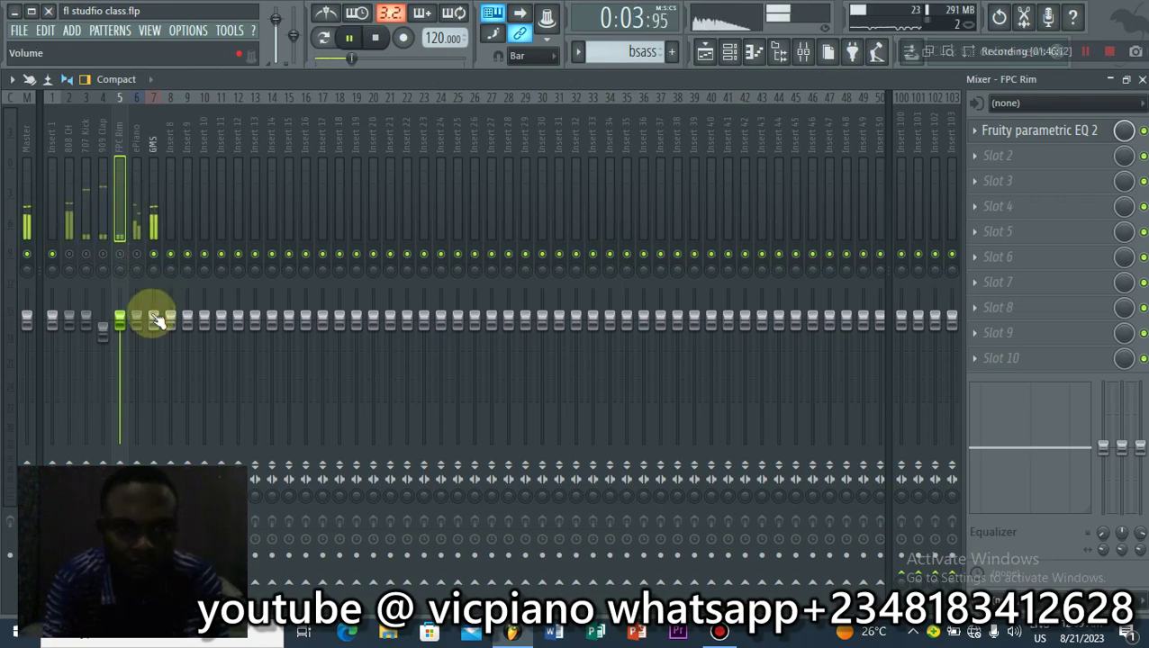
drag(154, 320, 157, 326)
key(space)
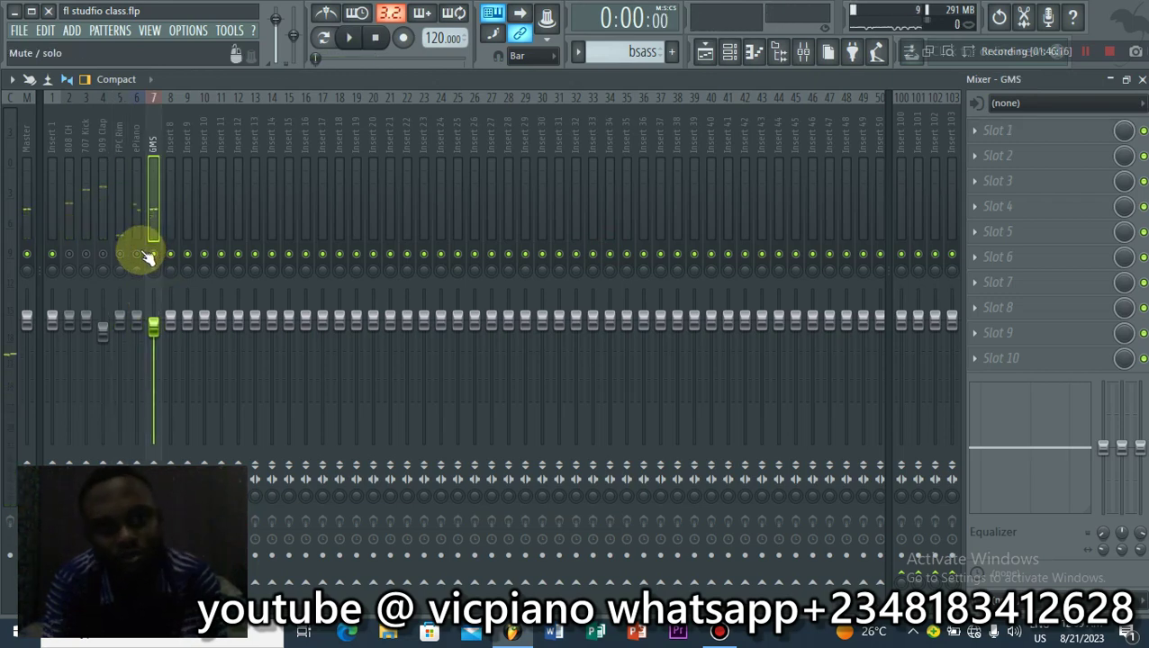
Step: Unmute all instrument tracks from 808 CH to GMS and listen to the full mix
click(118, 256)
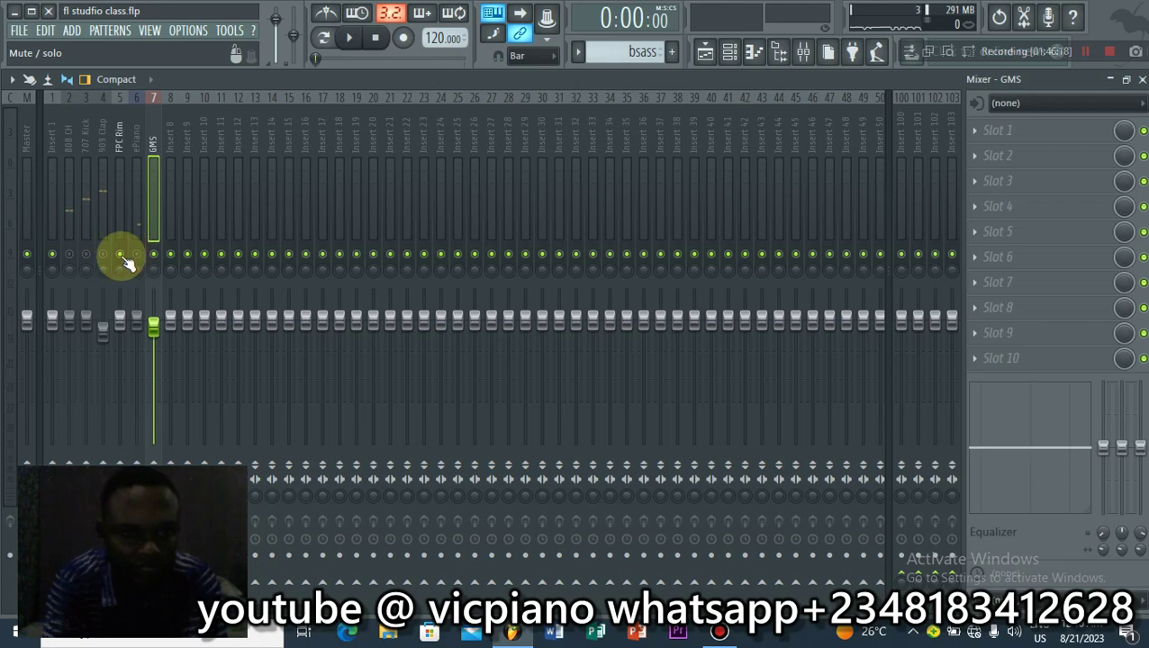
click(102, 256)
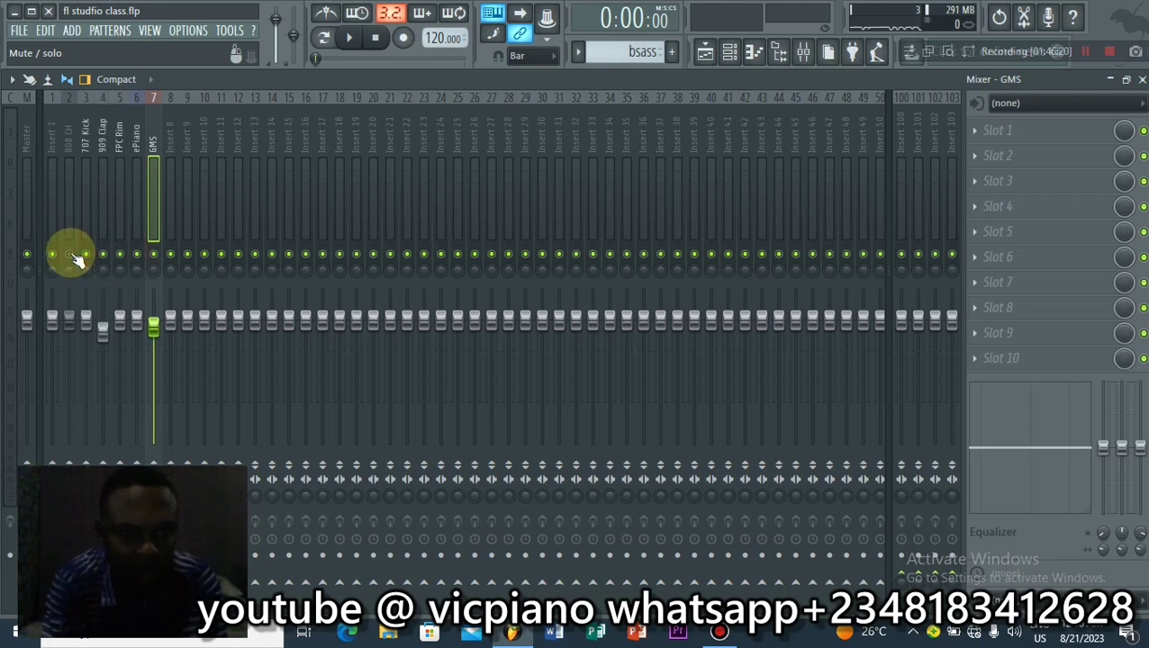
key(space)
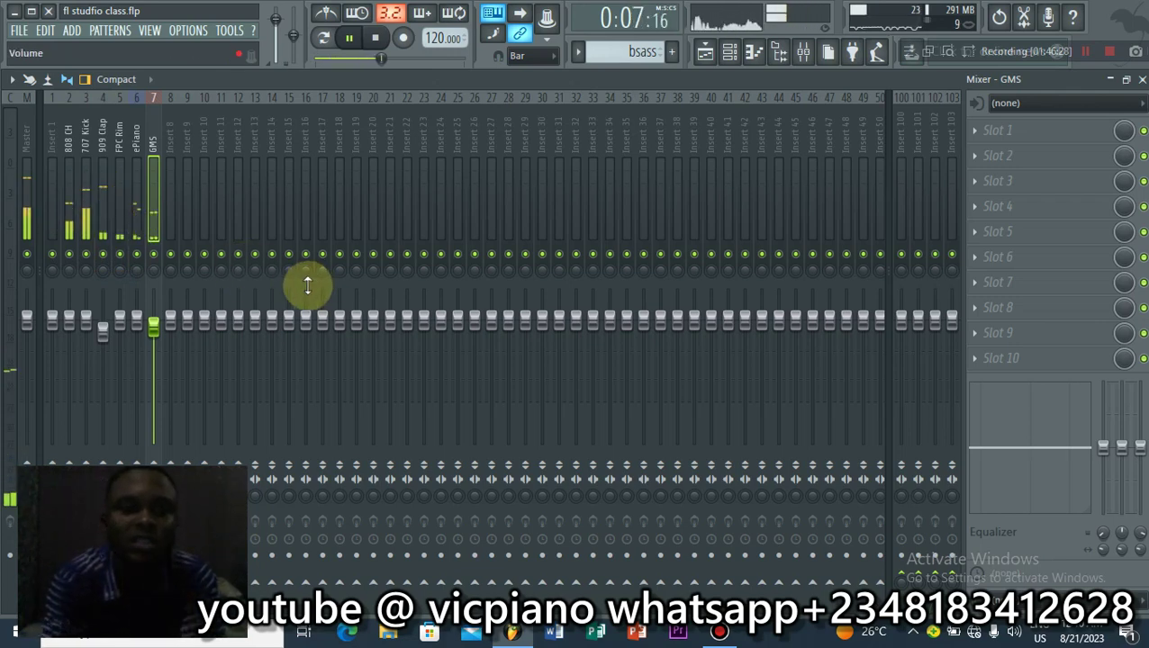
key(space)
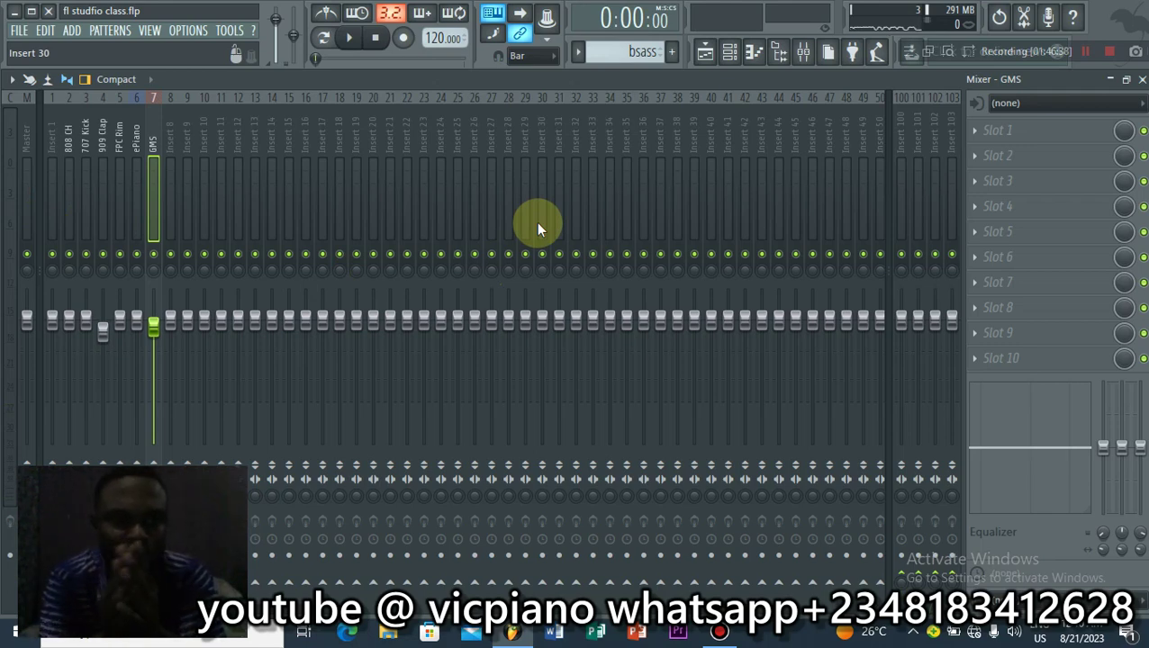
key(space)
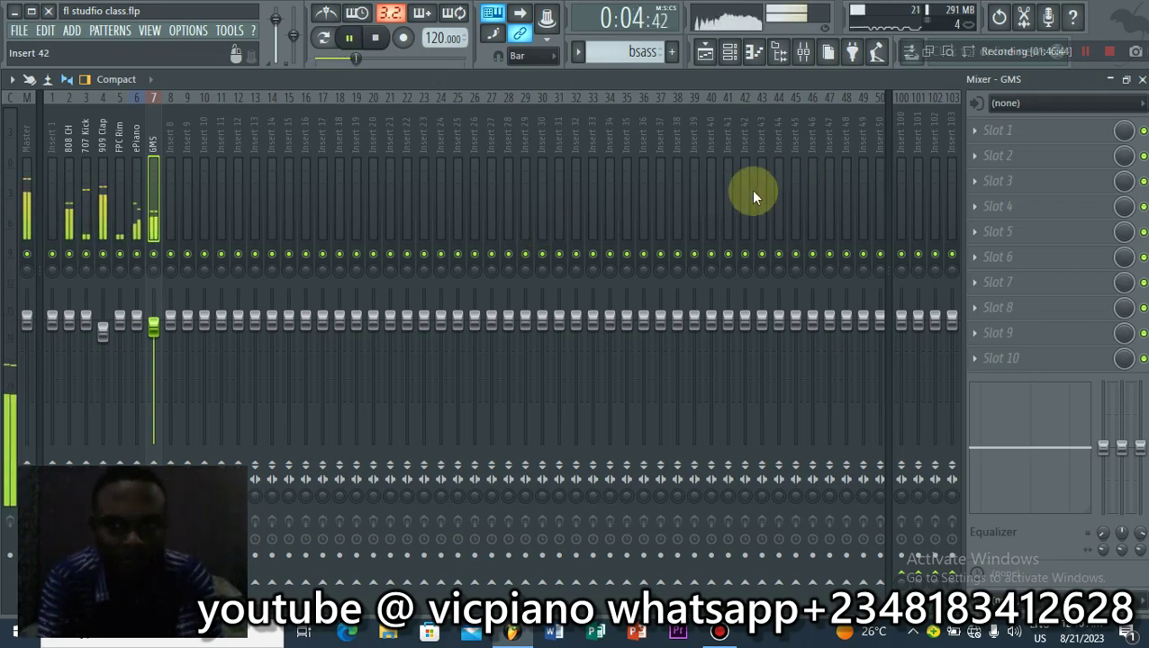
key(space)
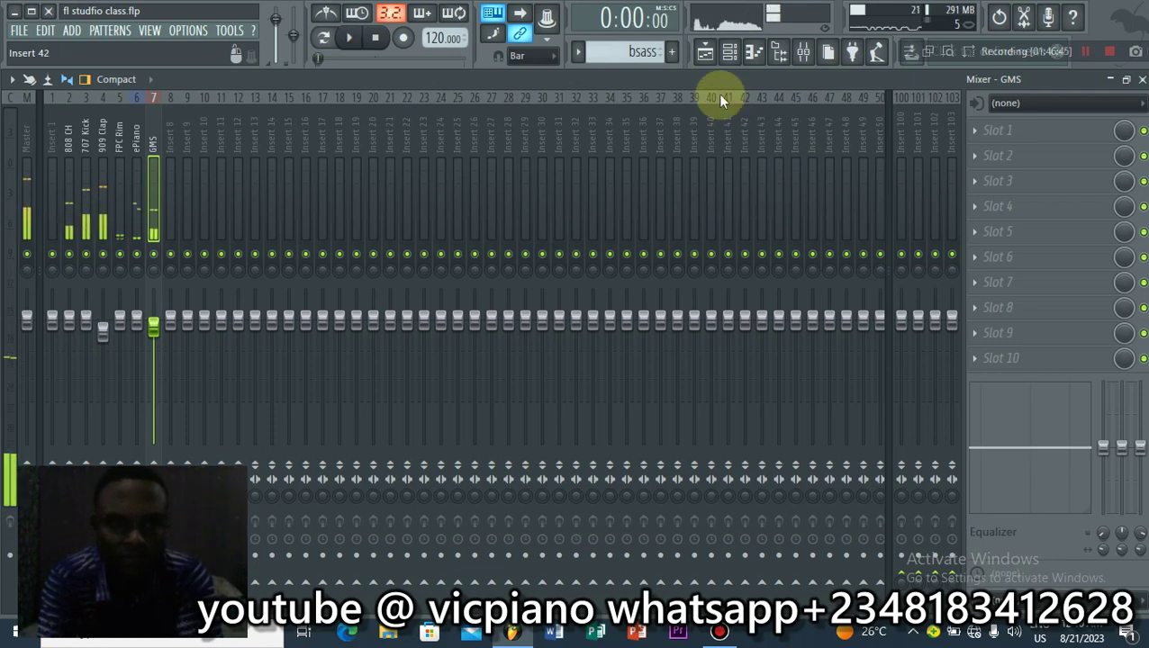
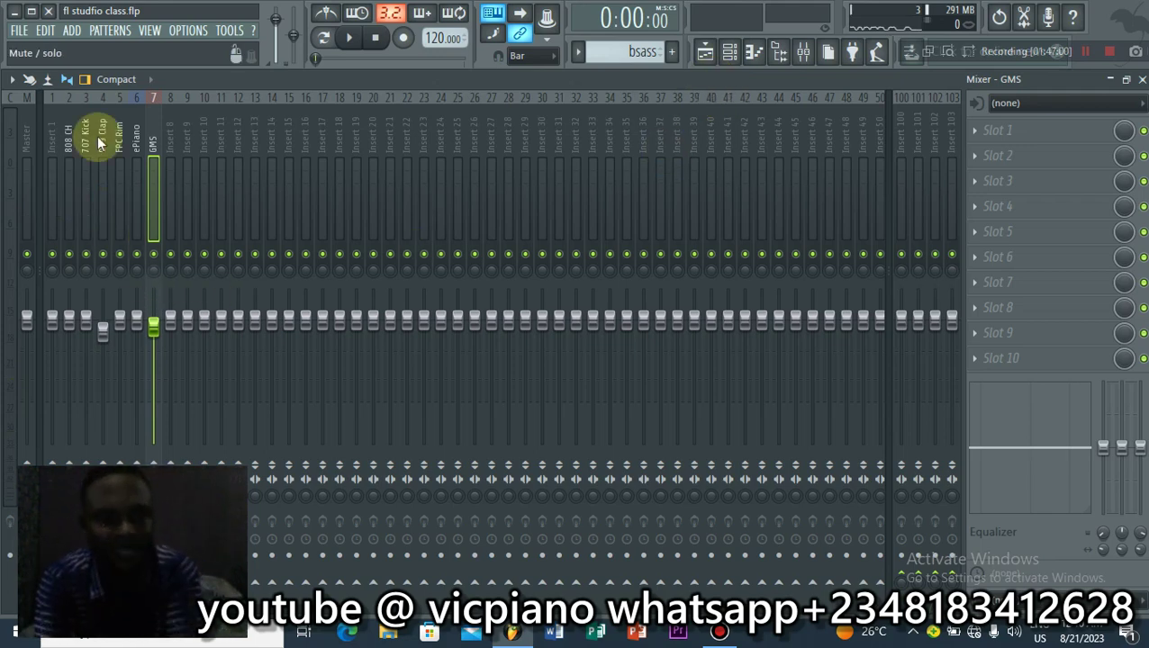
Step: Select the Master mixer track and play the mix briefly to check its output level
click(22, 153)
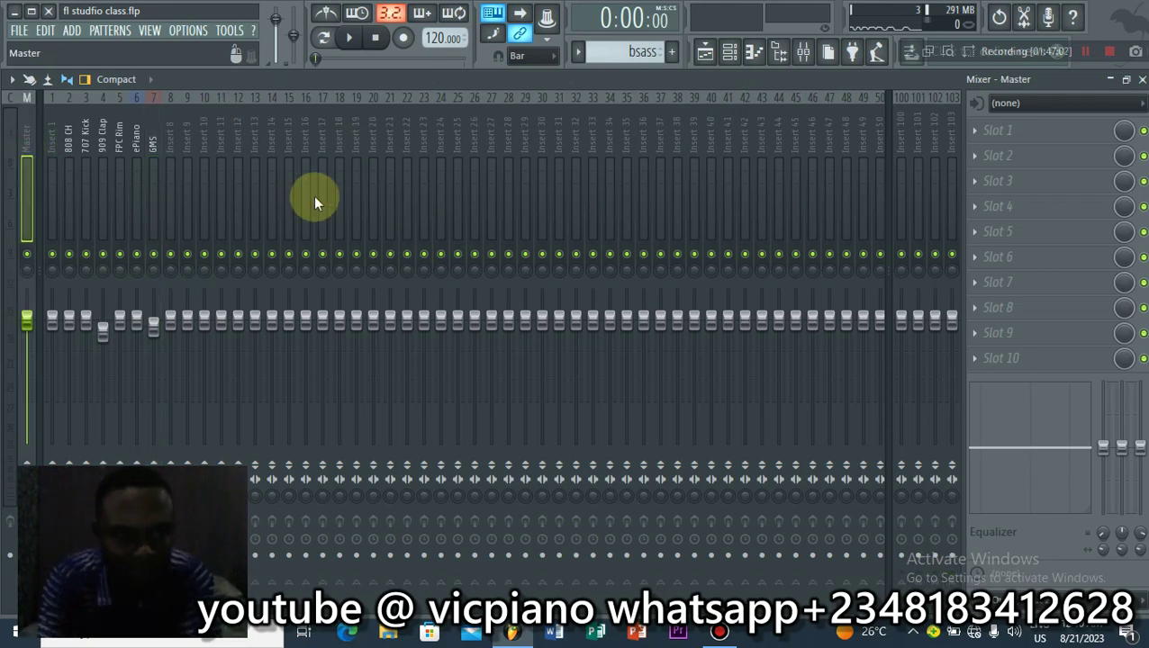
key(space)
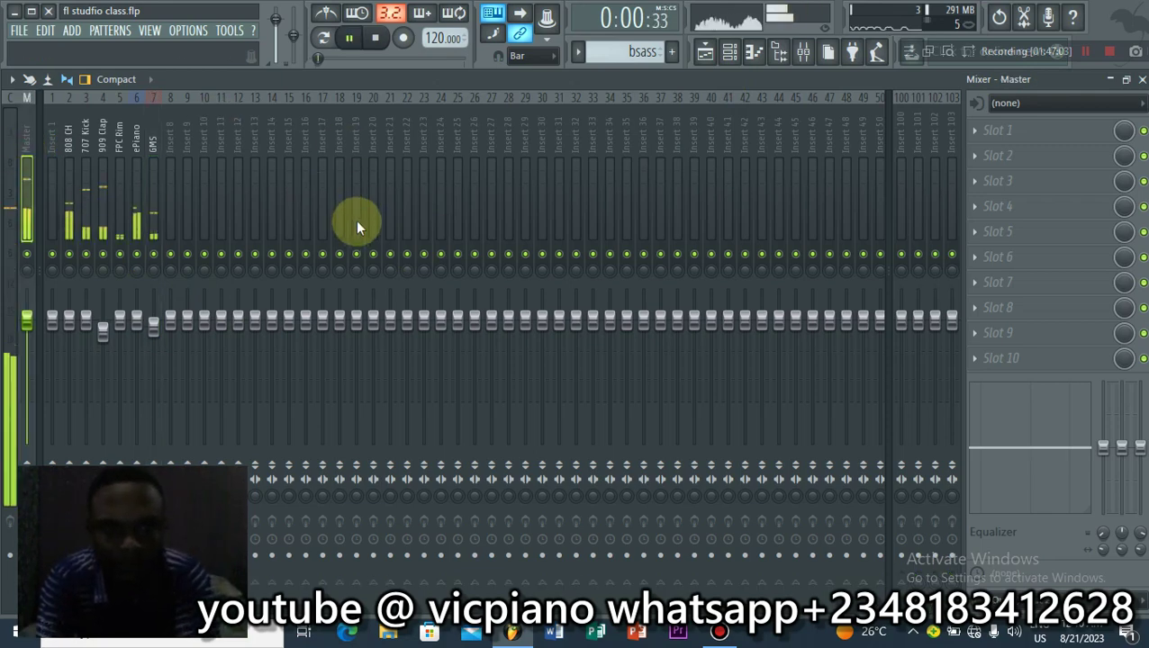
key(space)
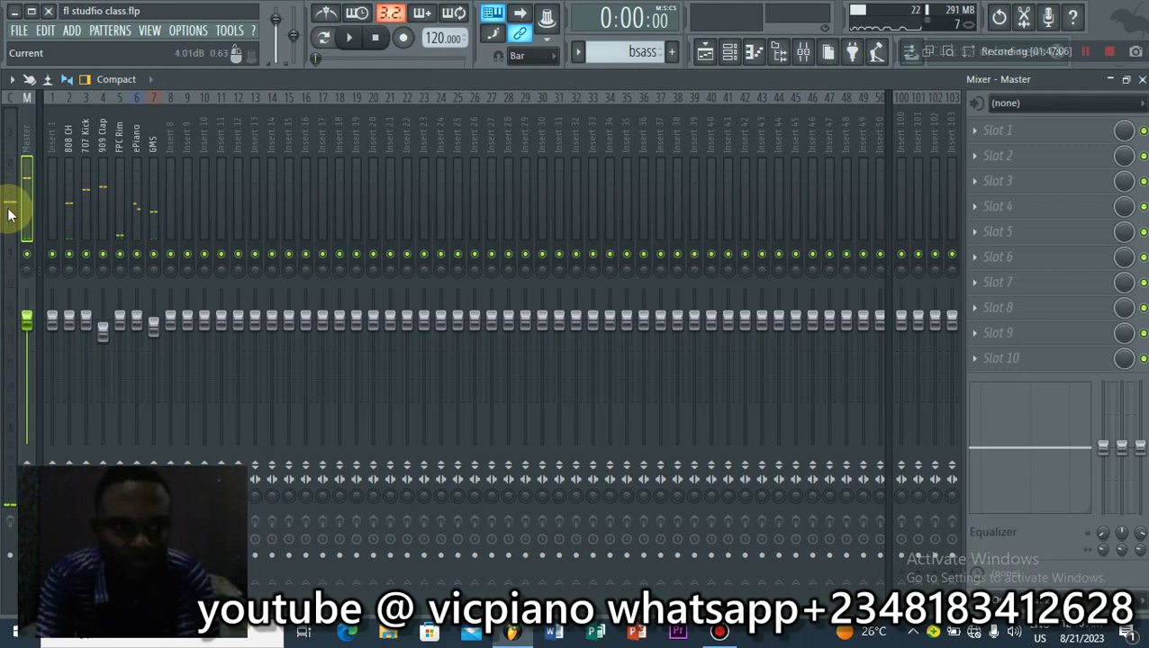
Step: Load Edison on the Insert 46 mixer track, close its window, and enlarge the mixer
click(815, 90)
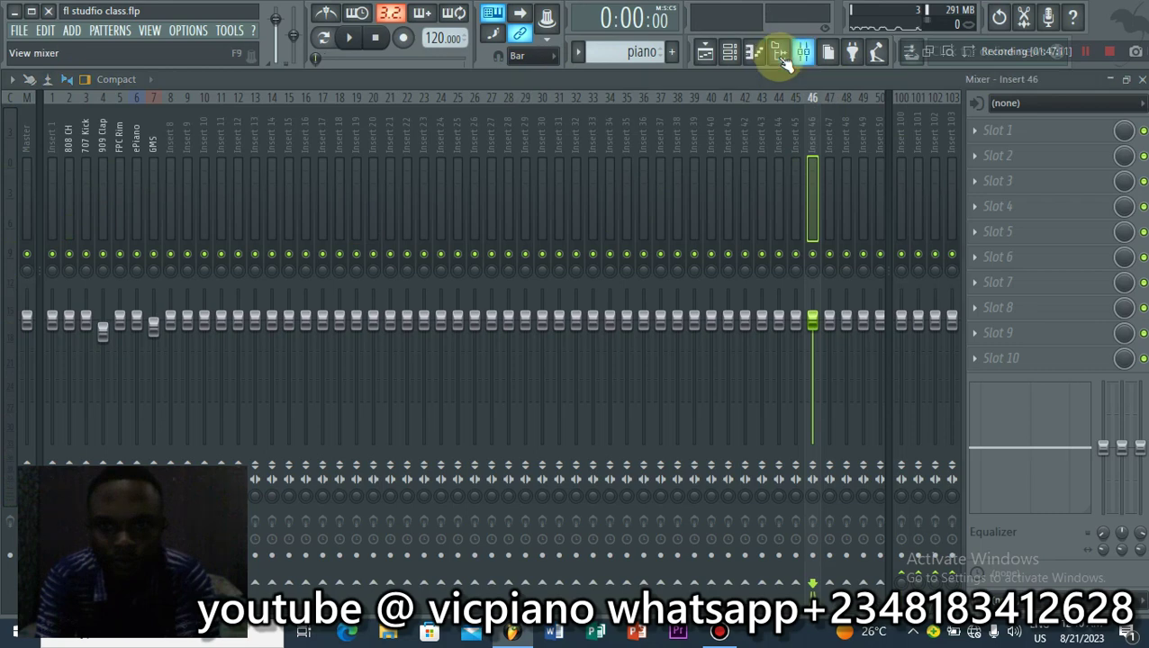
click(779, 54)
click(741, 54)
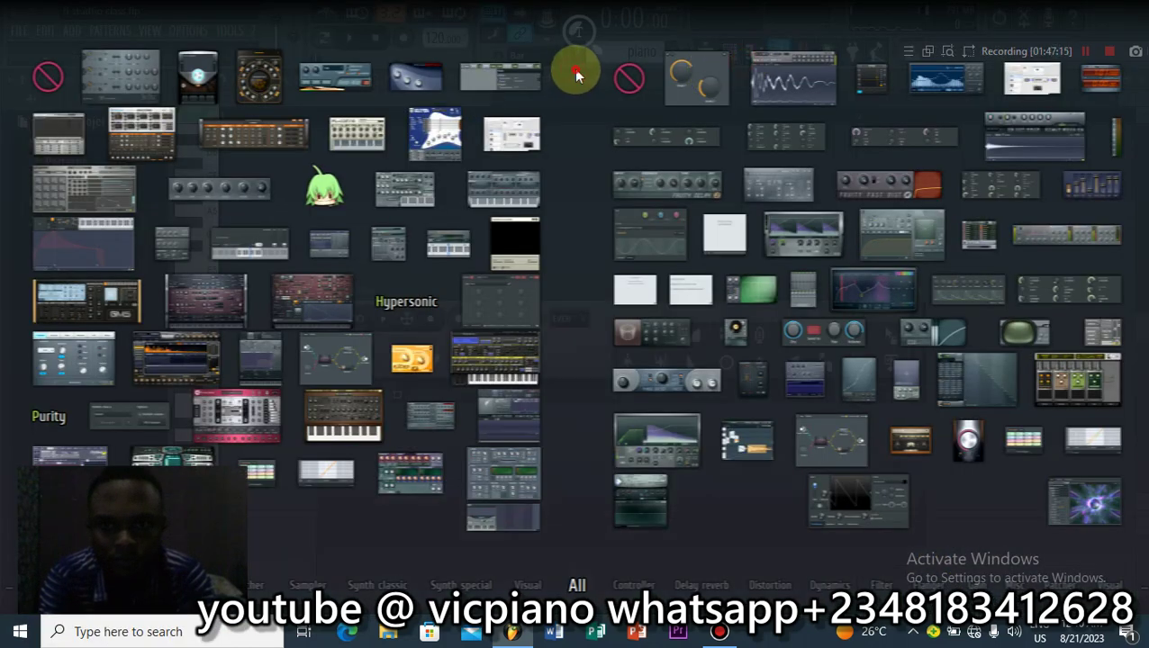
click(573, 71)
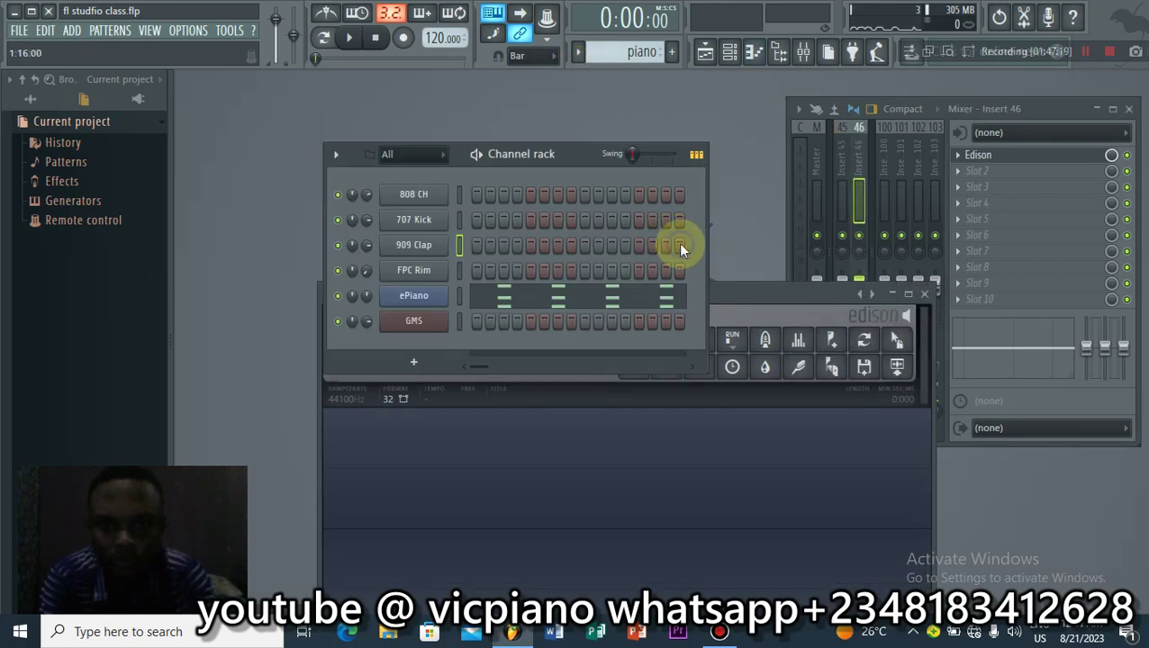
click(923, 293)
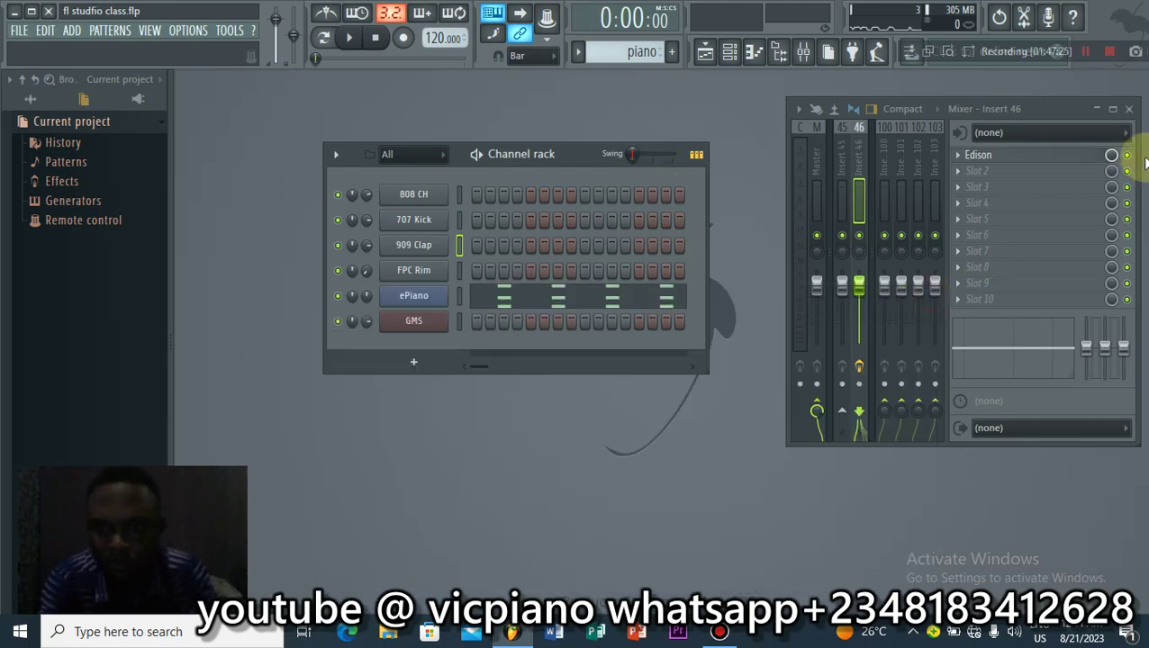
click(1112, 108)
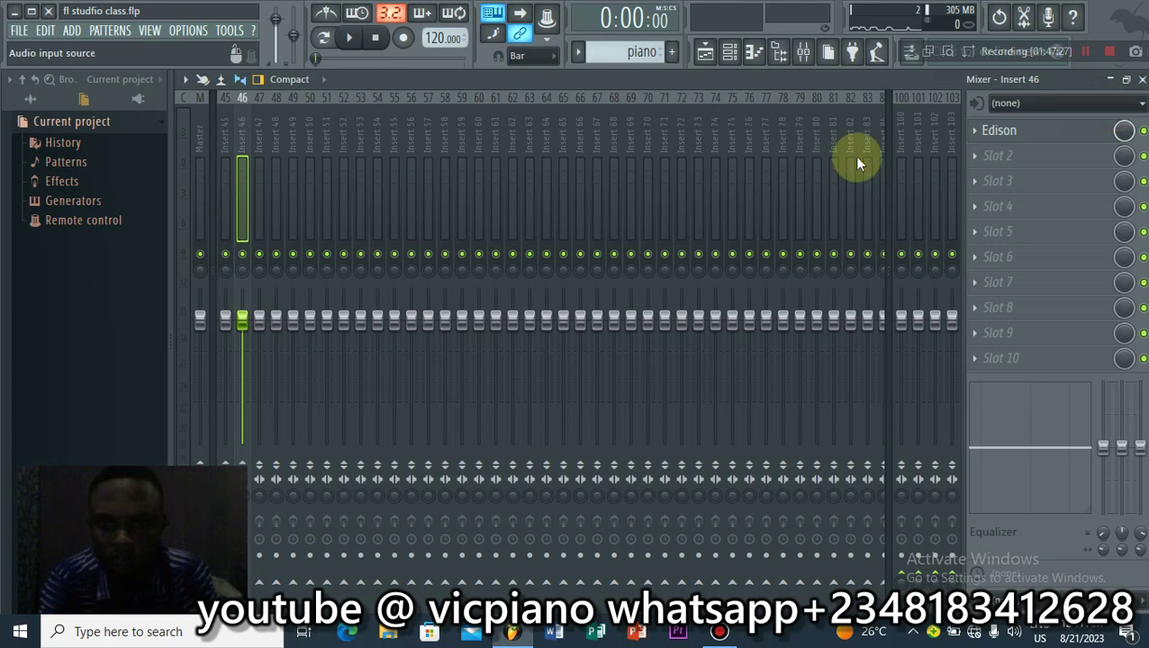
Step: Return the mixer to the instrument tracks and play the mix with the Current track selected to check levels
click(193, 158)
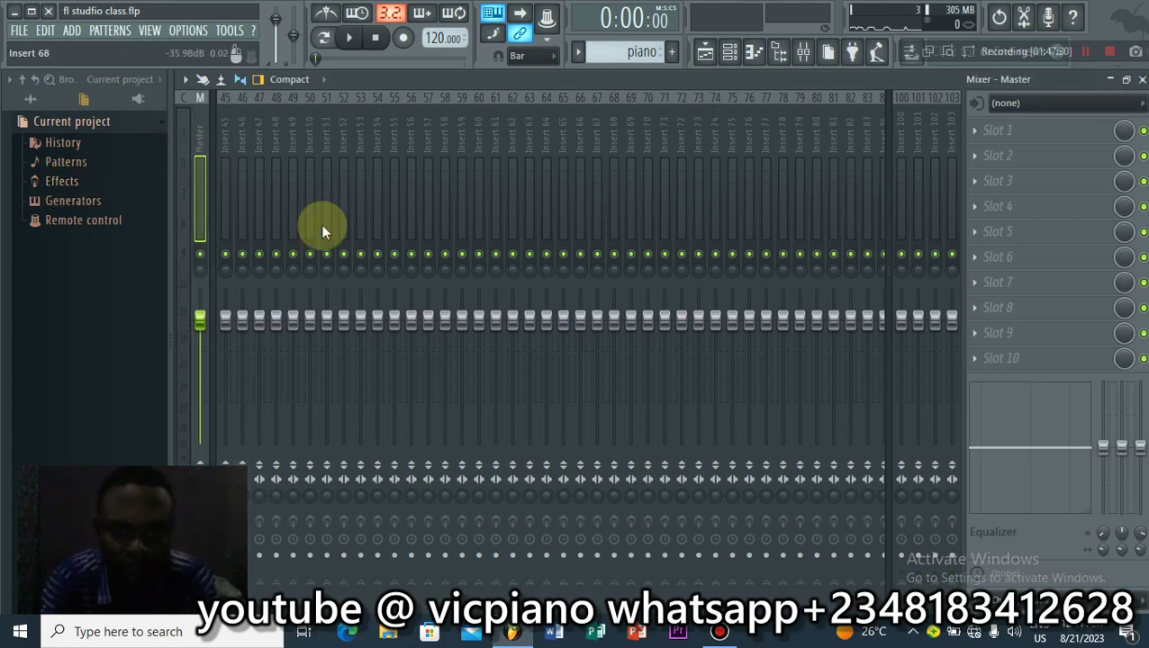
click(220, 144)
scroll(197, 154, up, 8)
scroll(164, 166, up, 20)
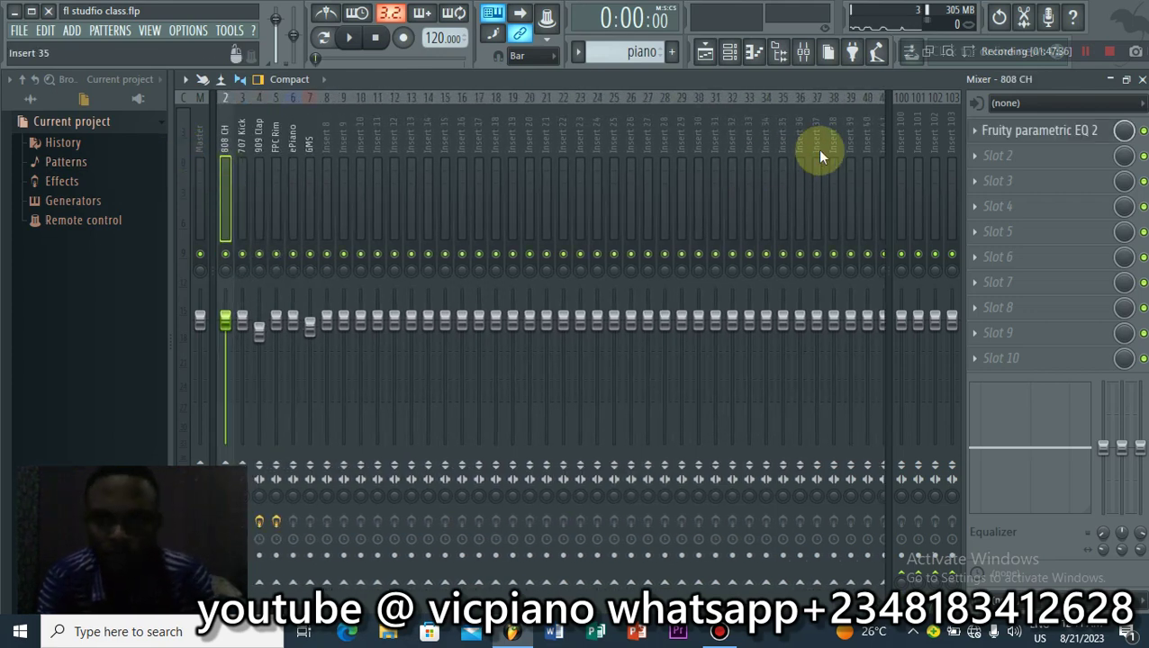
click(198, 162)
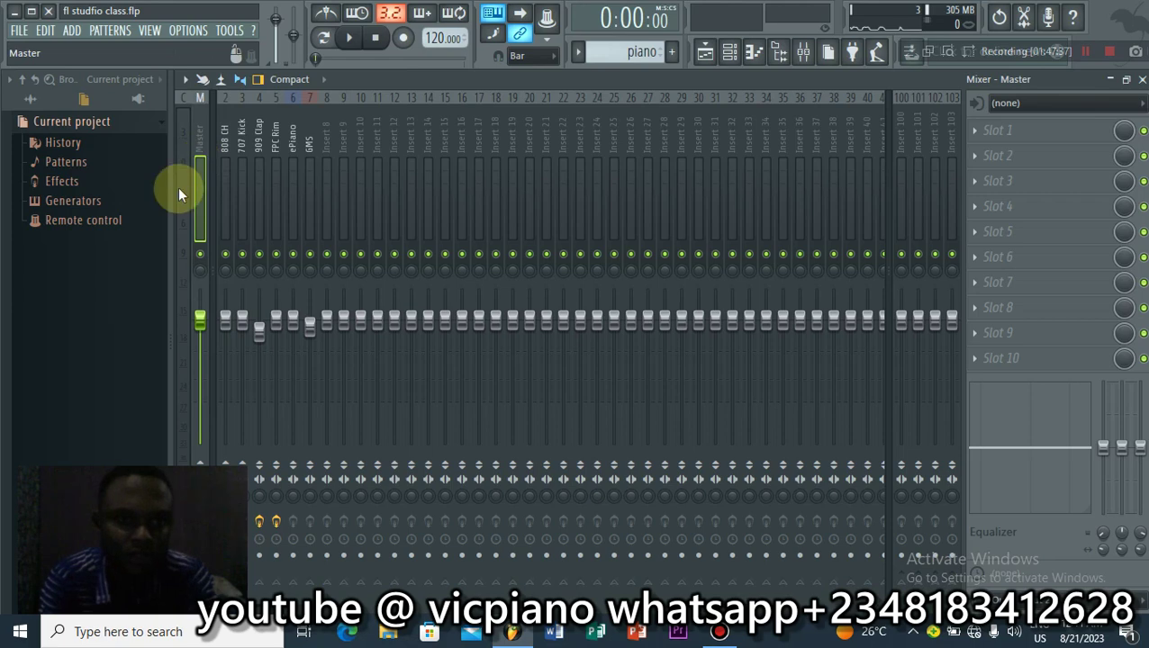
click(178, 187)
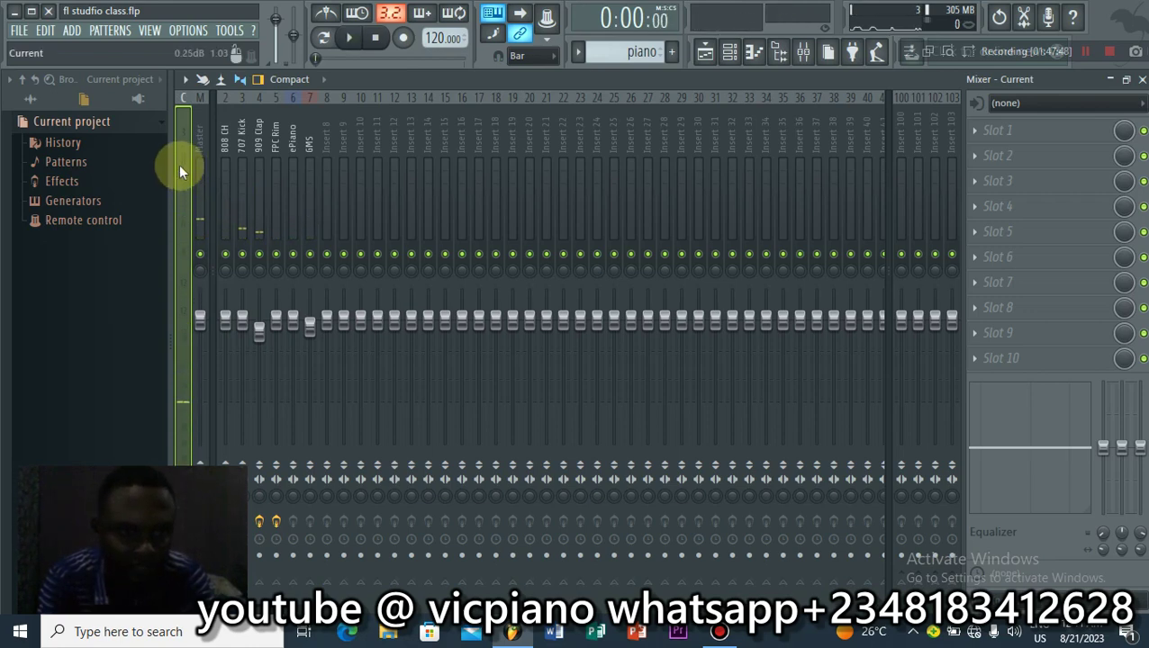
key(space)
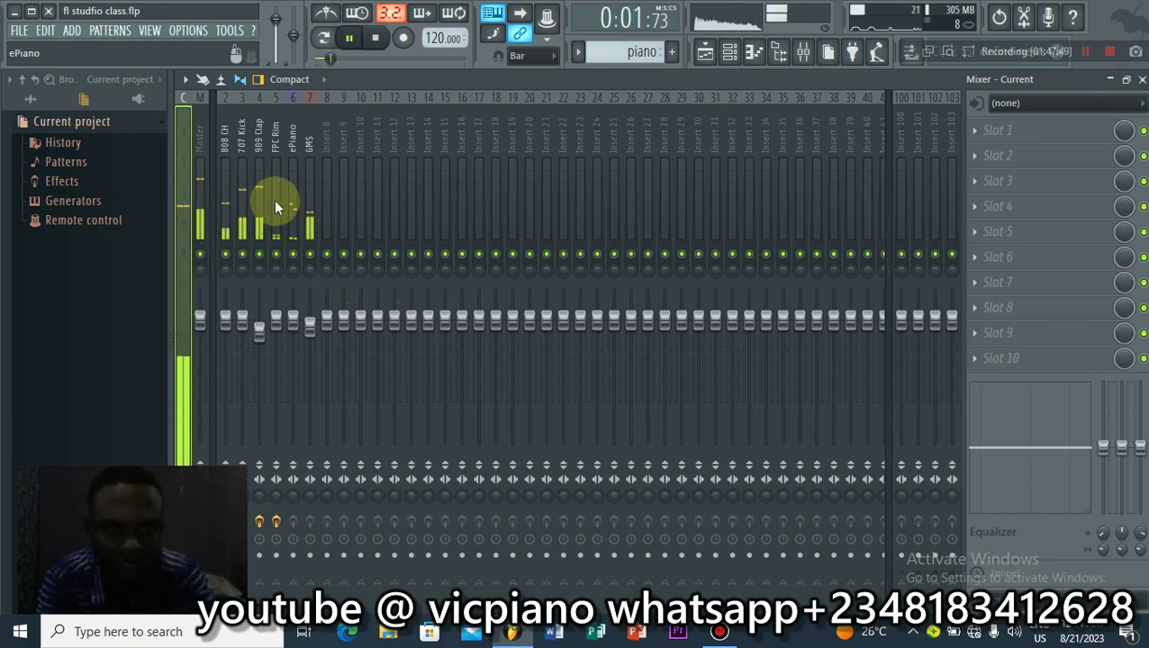
key(space)
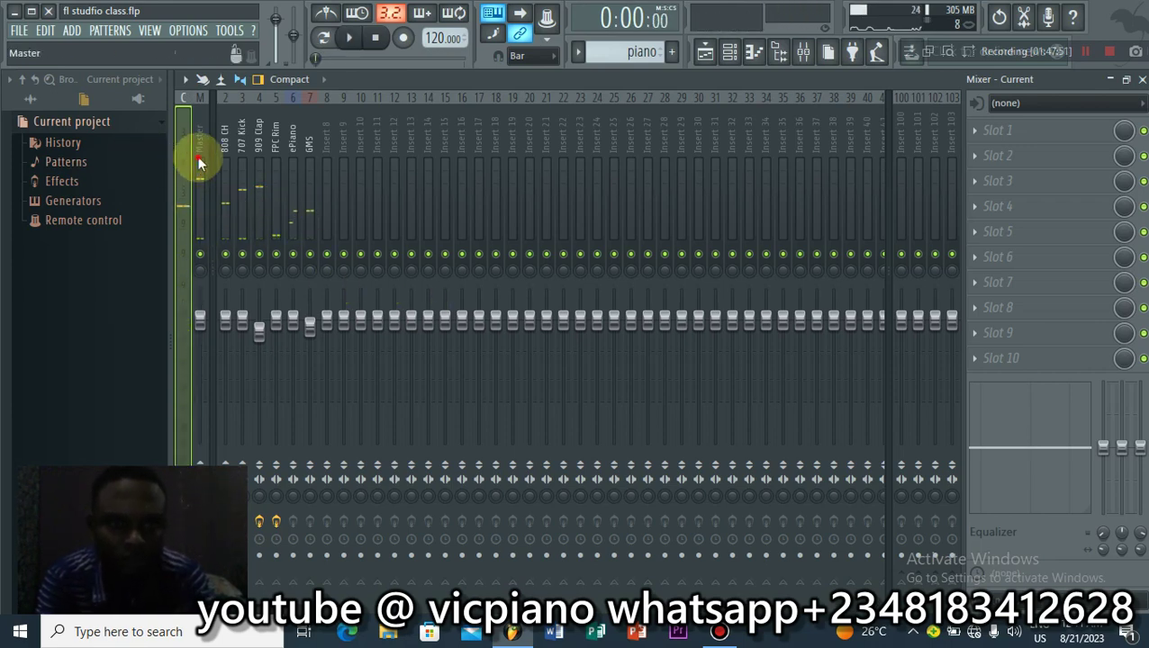
Step: Load Fruity Send in the Master track's first effect slot and close its window
click(198, 158)
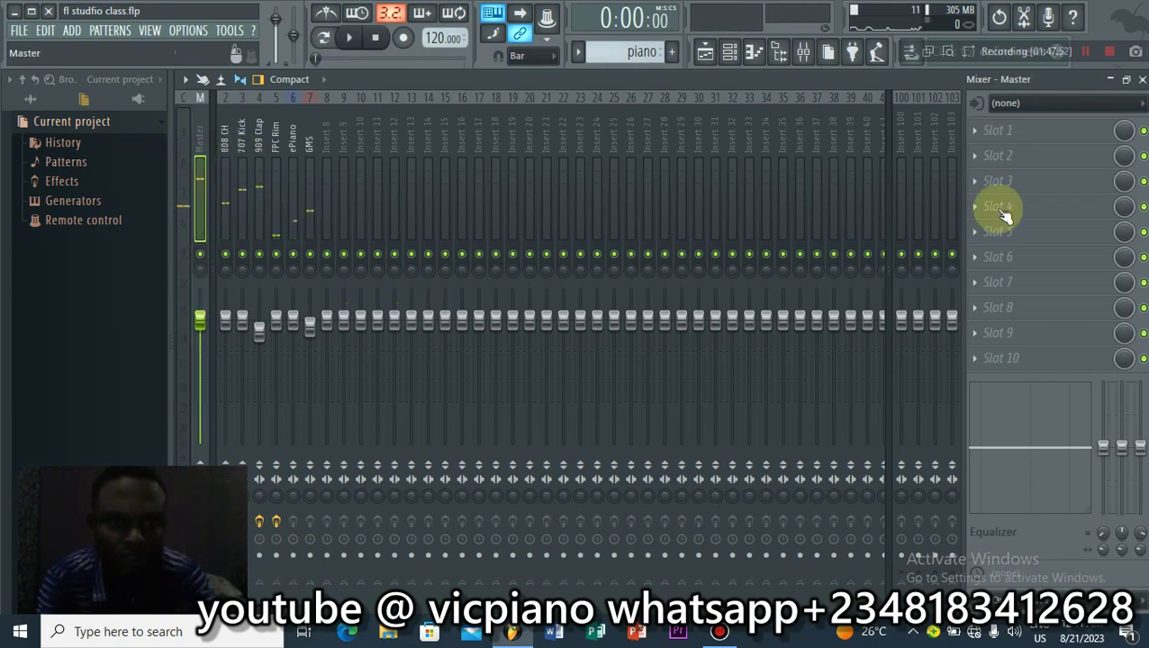
click(990, 140)
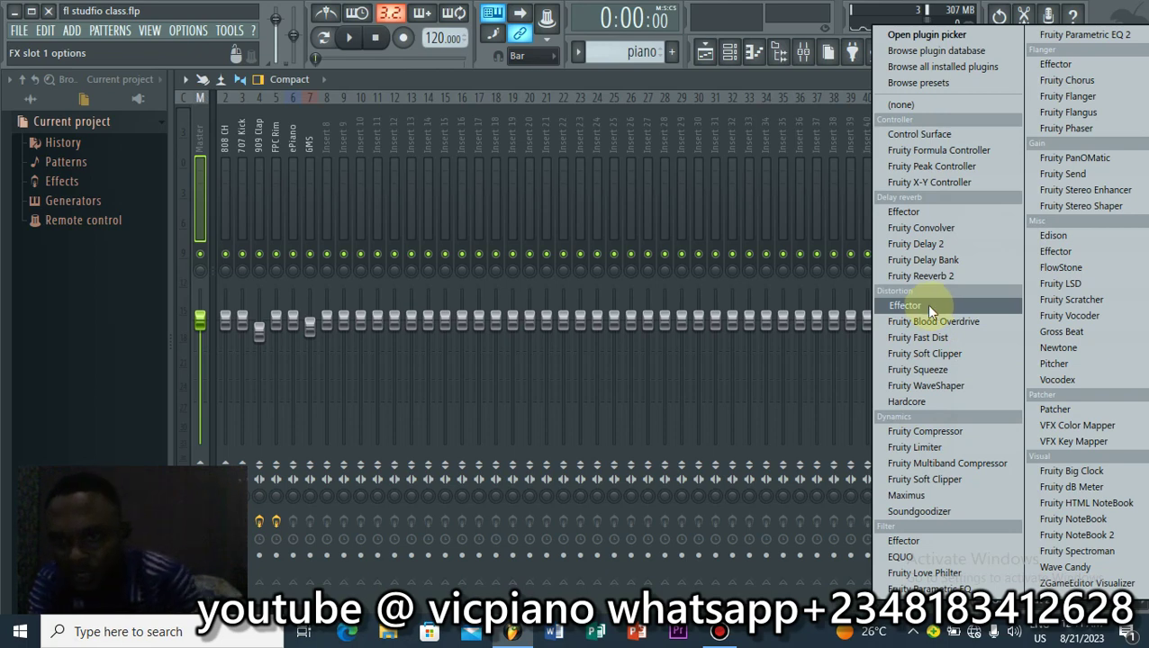
click(1063, 177)
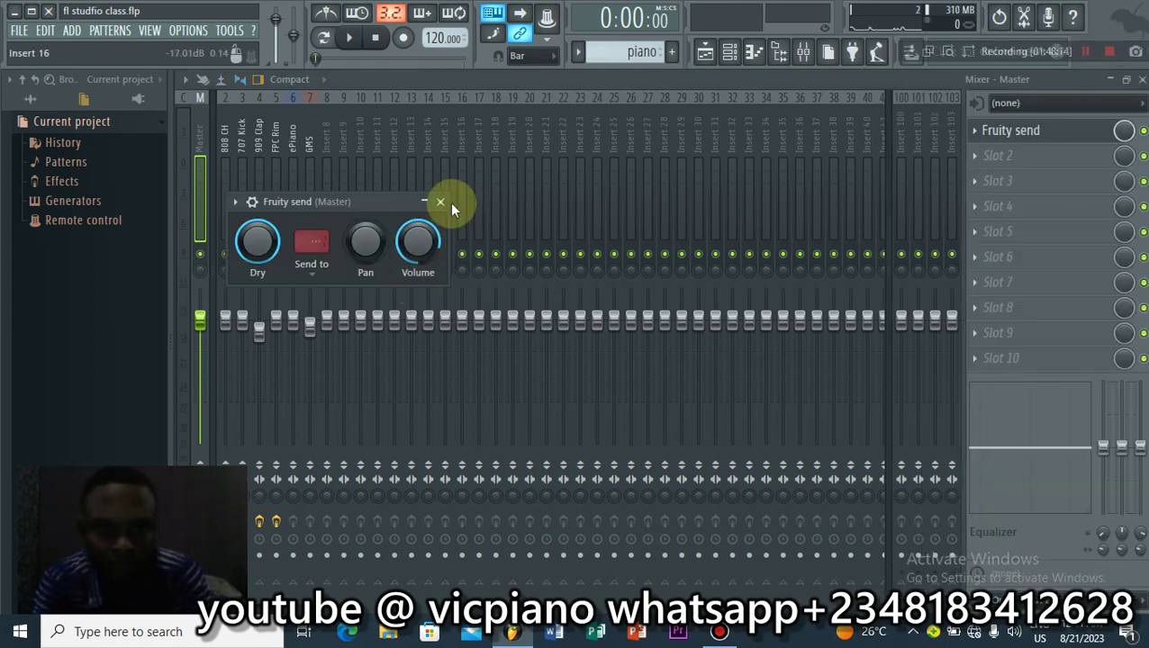
click(441, 202)
Step: Replace Fruity Send in the Master track's first effect slot with Fruity PanOMatic
right_click(969, 134)
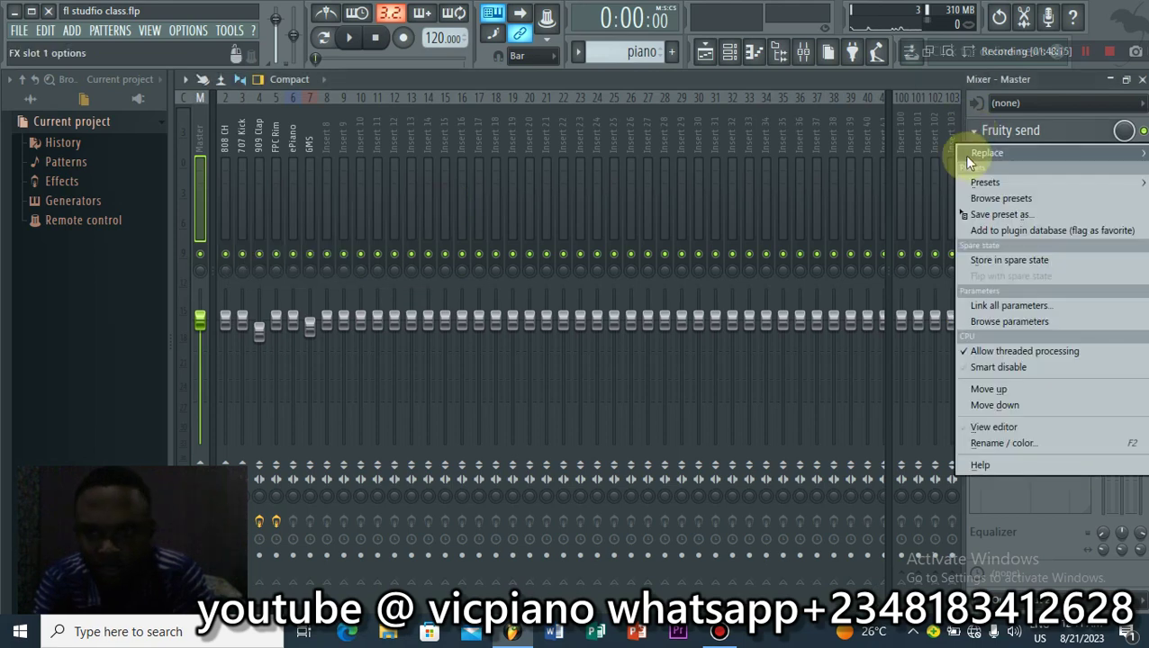
click(801, 87)
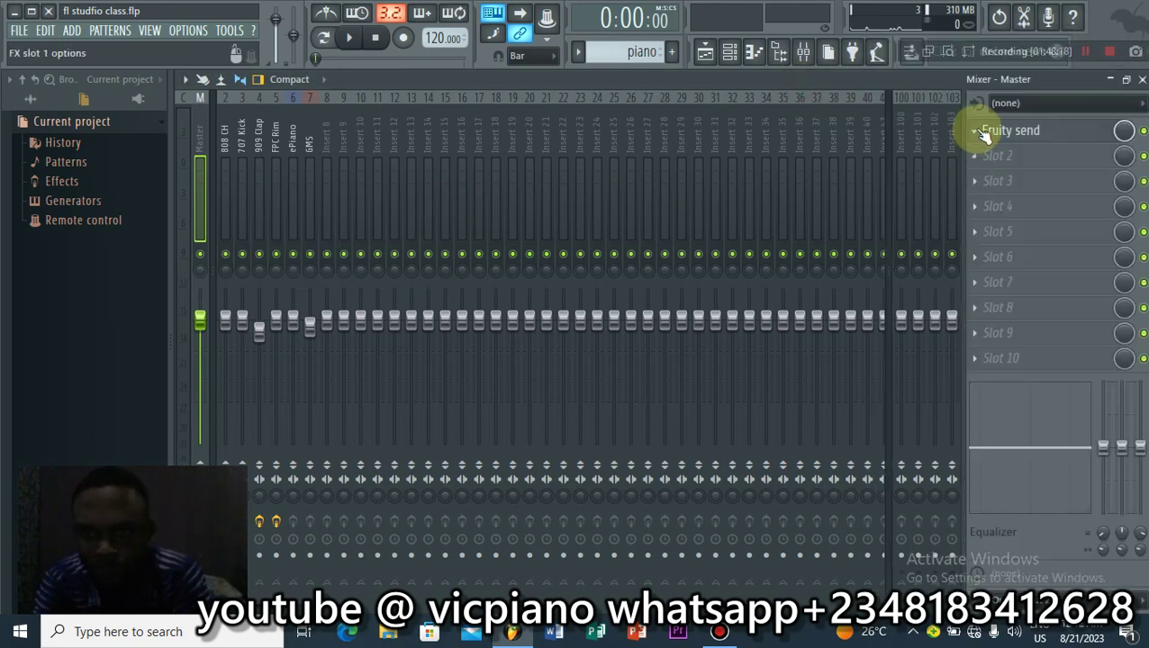
right_click(983, 135)
mouse_move(964, 149)
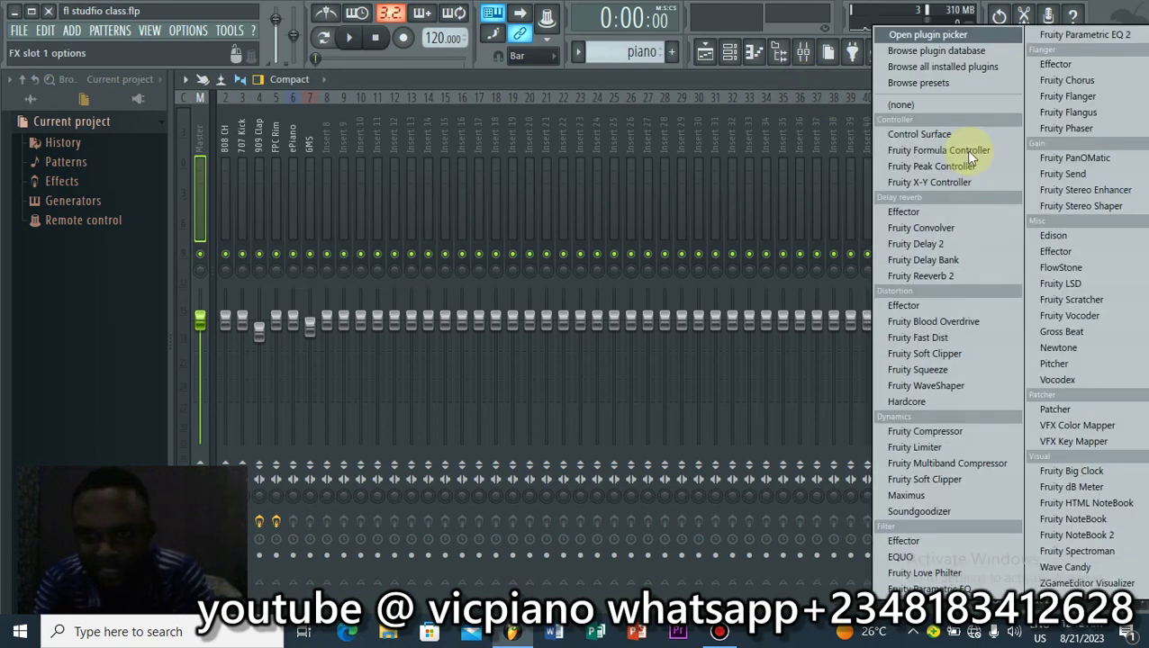
click(1064, 161)
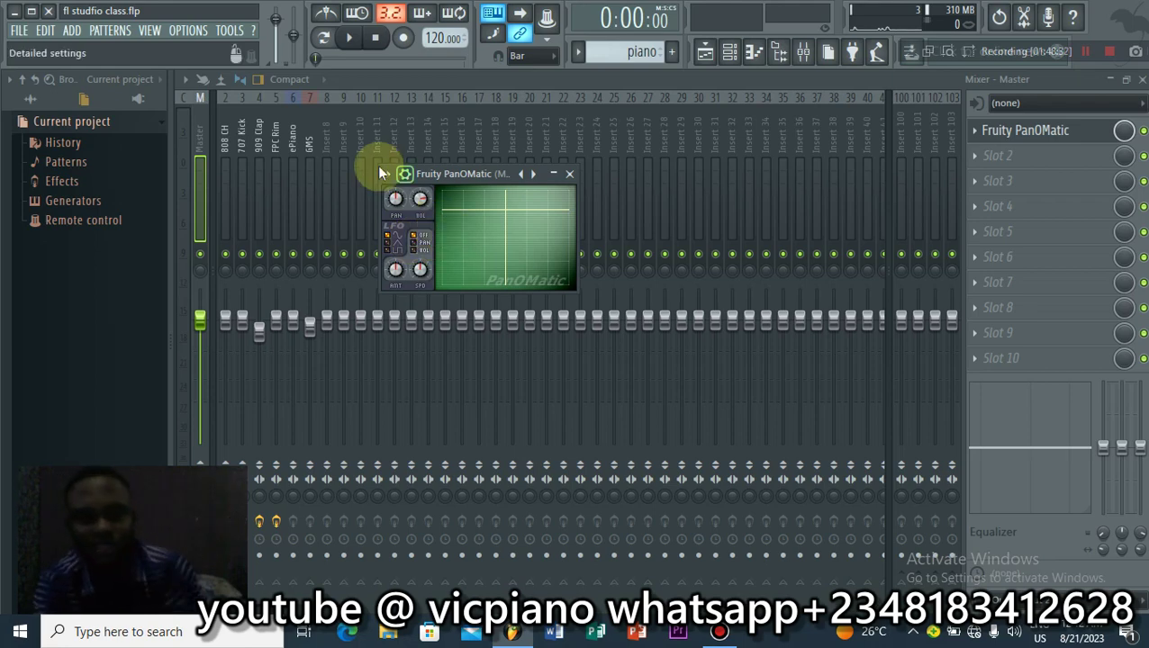
click(389, 173)
mouse_move(411, 223)
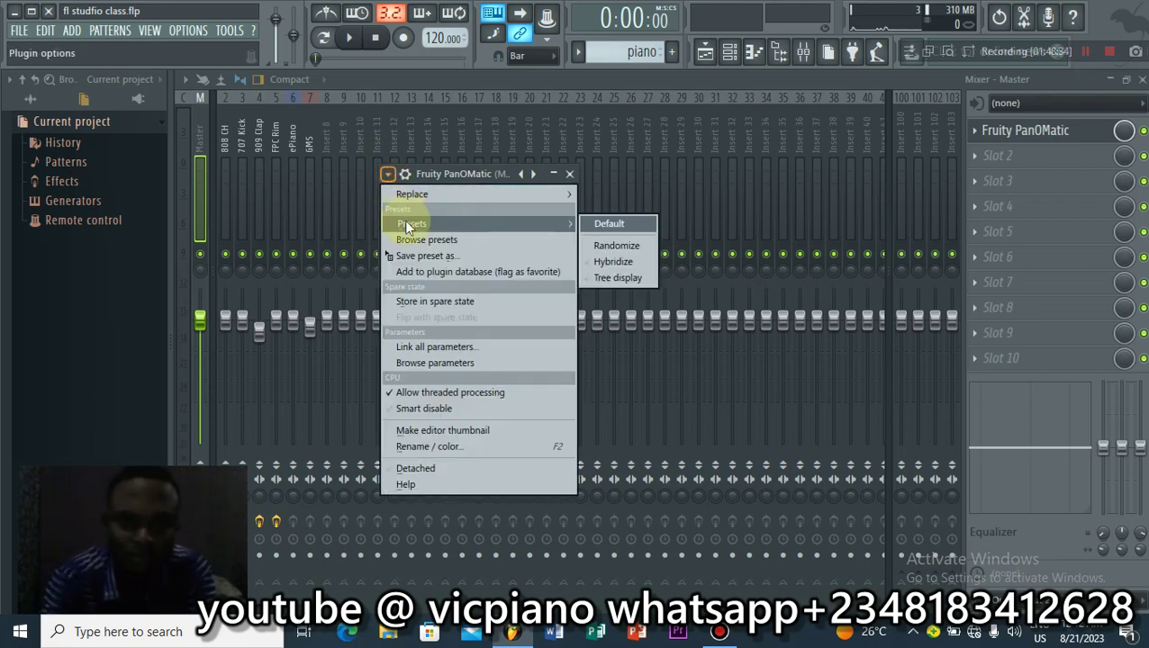
mouse_move(471, 193)
click(468, 173)
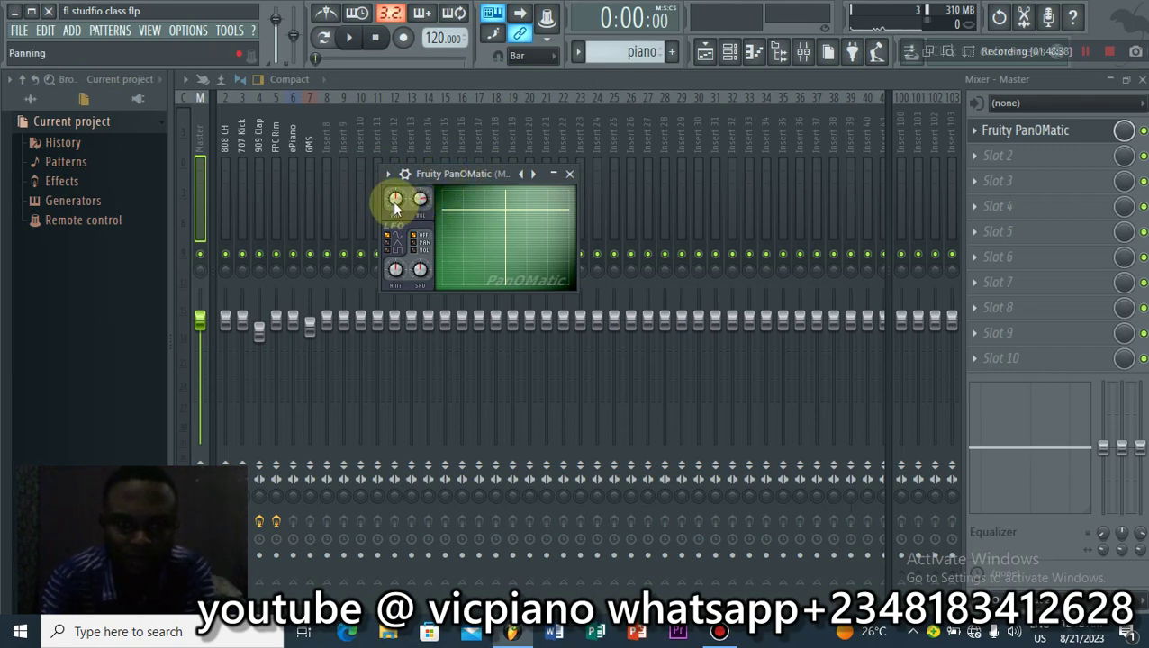
Step: Play the mix briefly with the Current track selected to check levels, and return to the Master track
key(space)
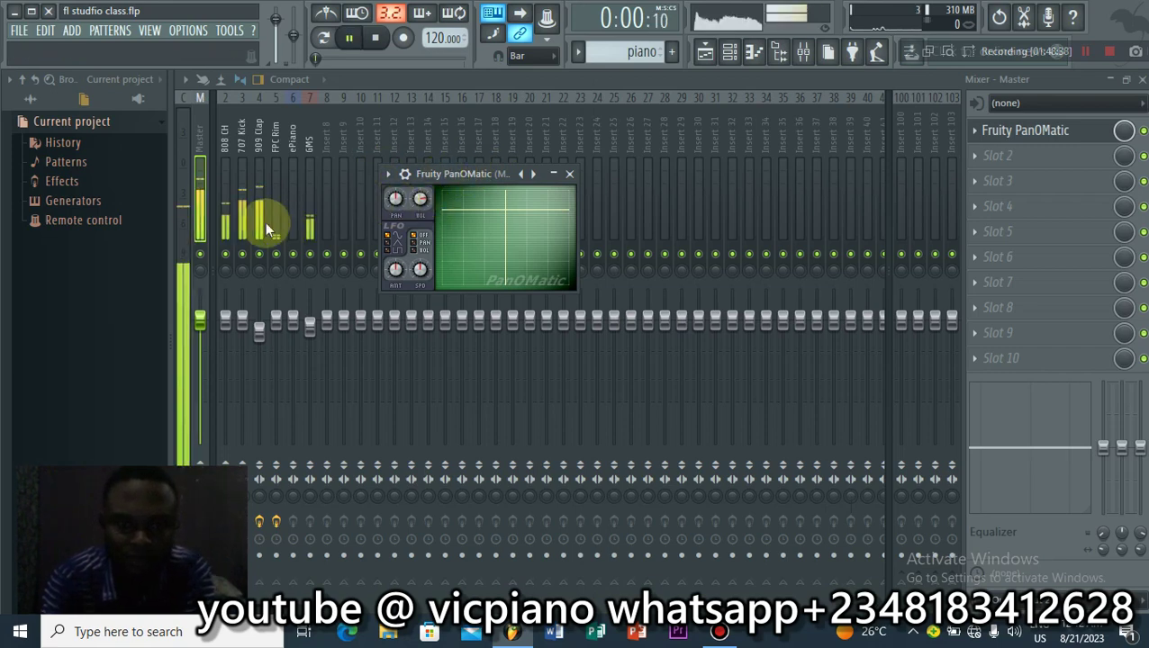
click(180, 180)
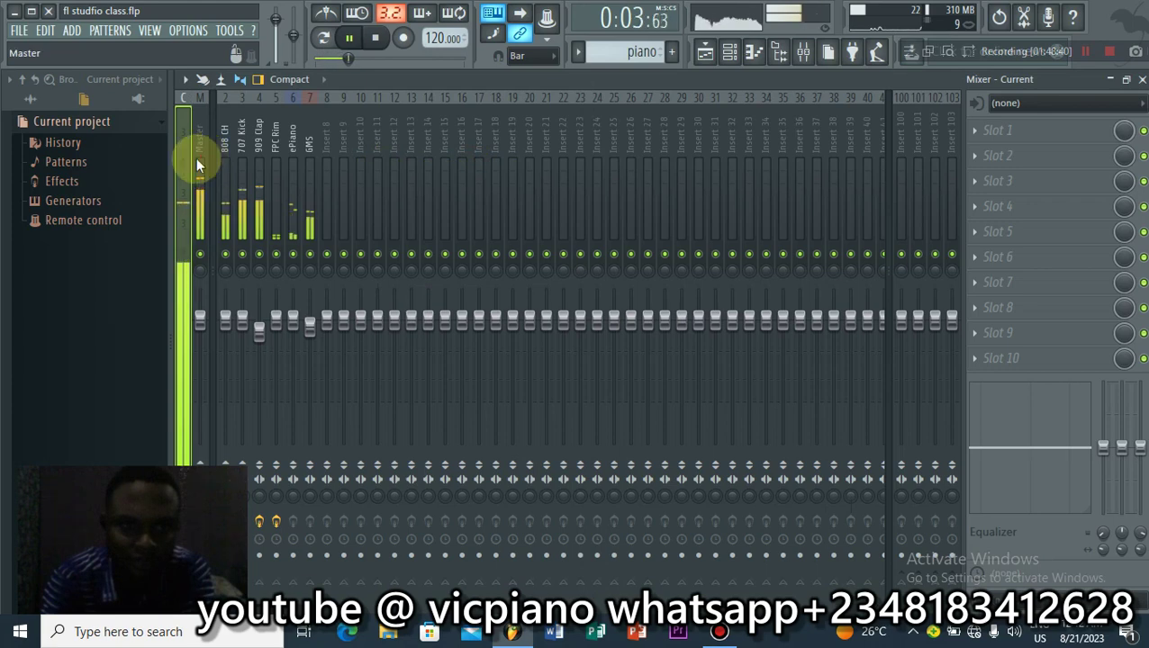
key(space)
click(200, 153)
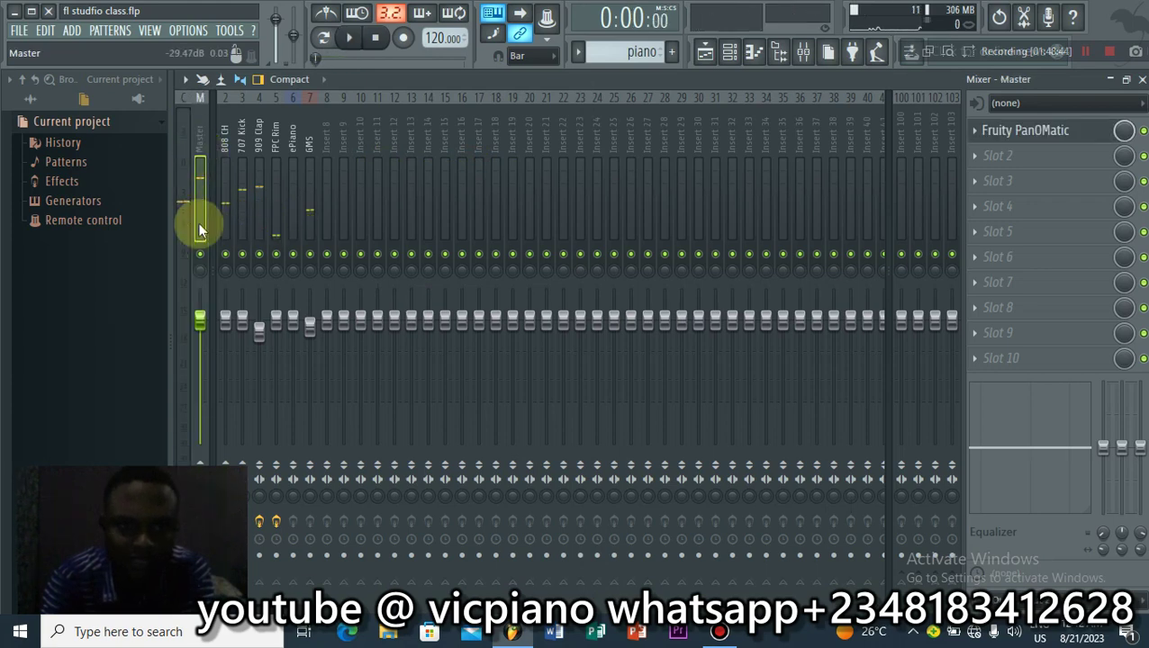
click(198, 221)
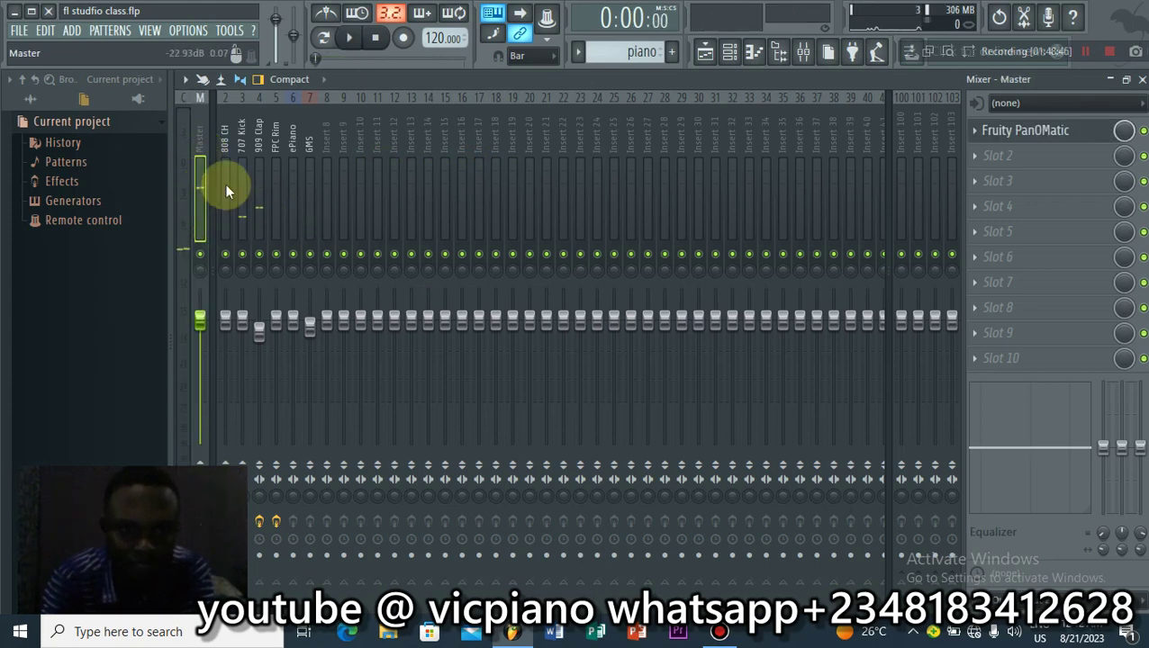
scroll(236, 180, down, 6)
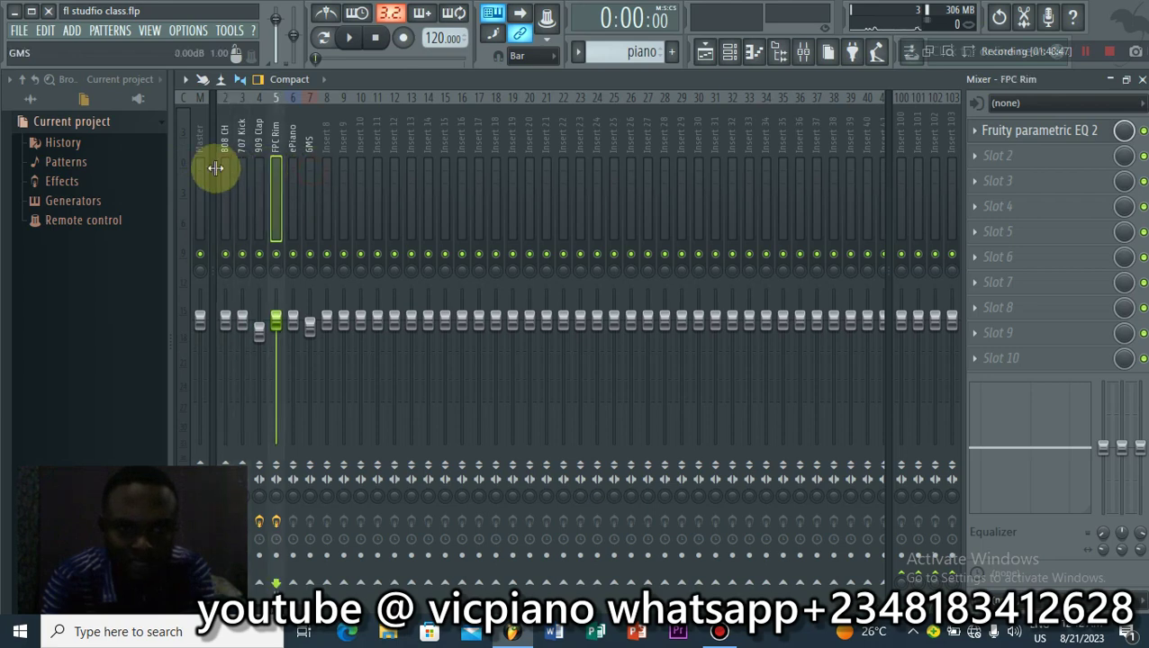
scroll(223, 152, up, 6)
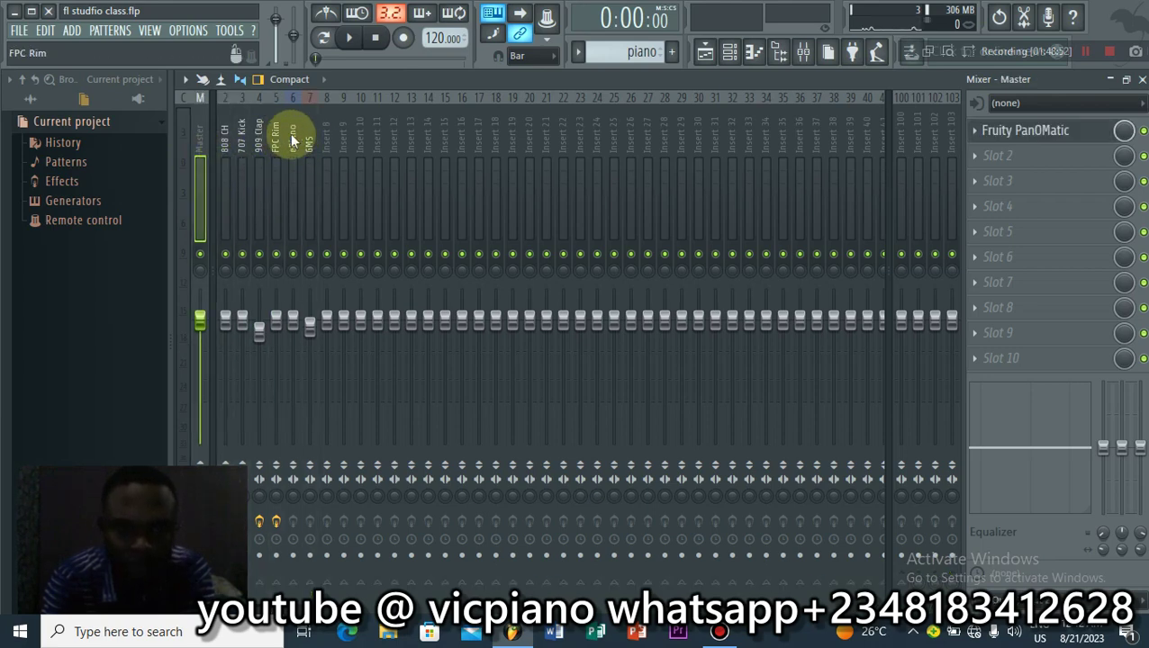
click(290, 135)
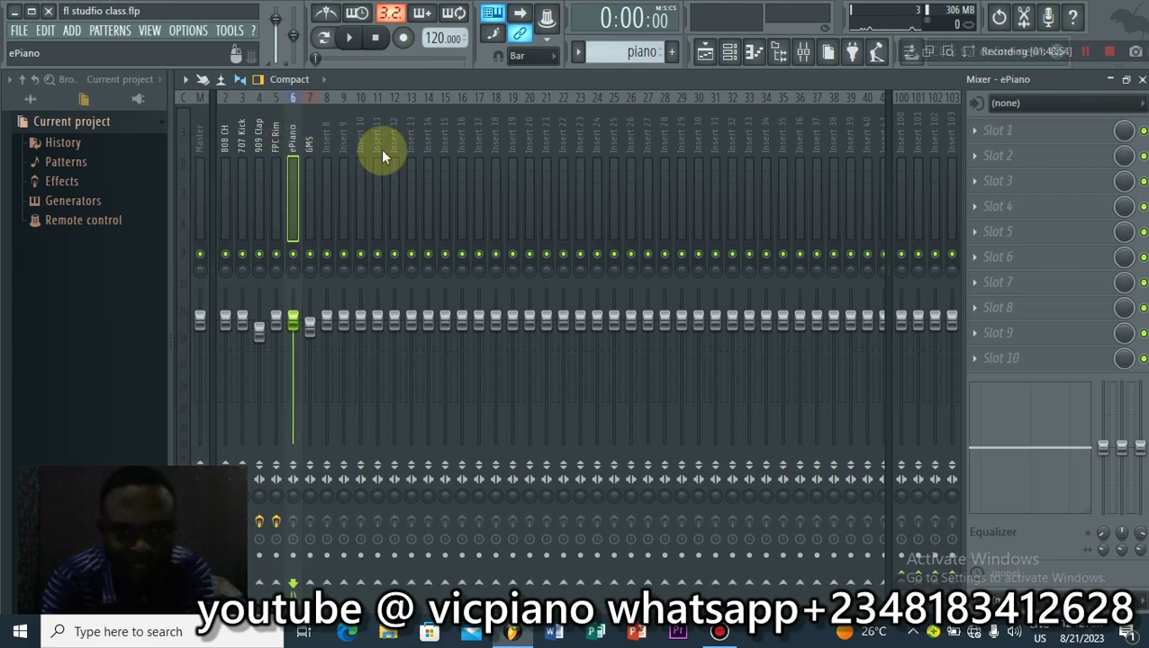
Step: Reopen Fruity PanOMatic on the Master track, raise its volume while the mix plays, and close its window
click(198, 162)
click(1035, 130)
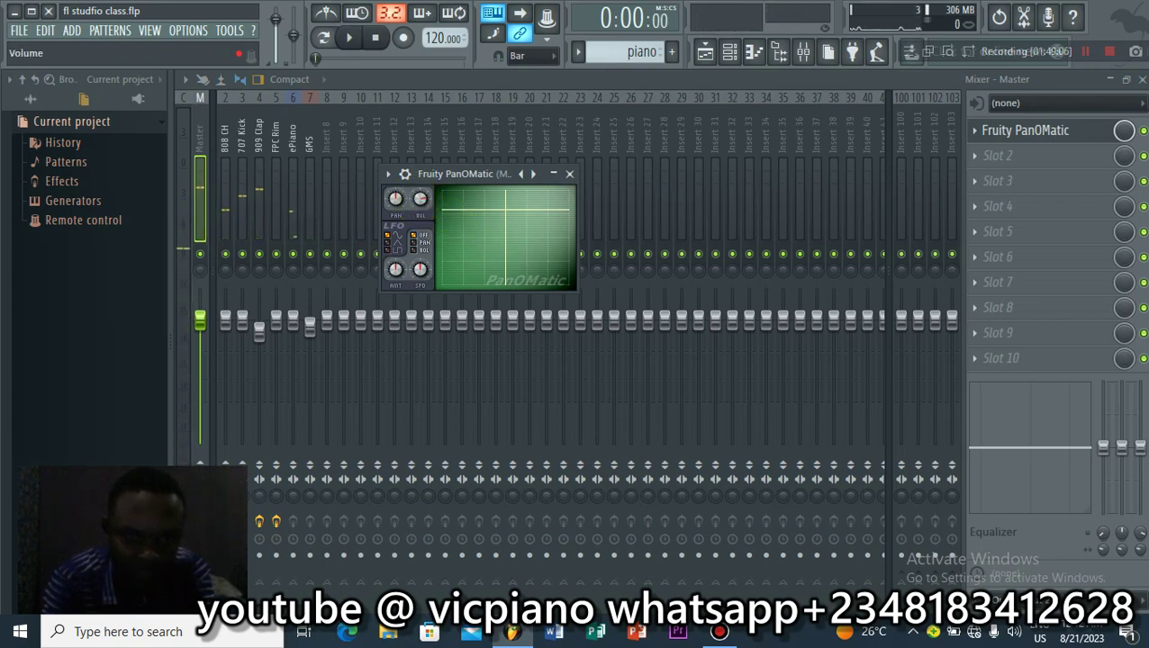
key(space)
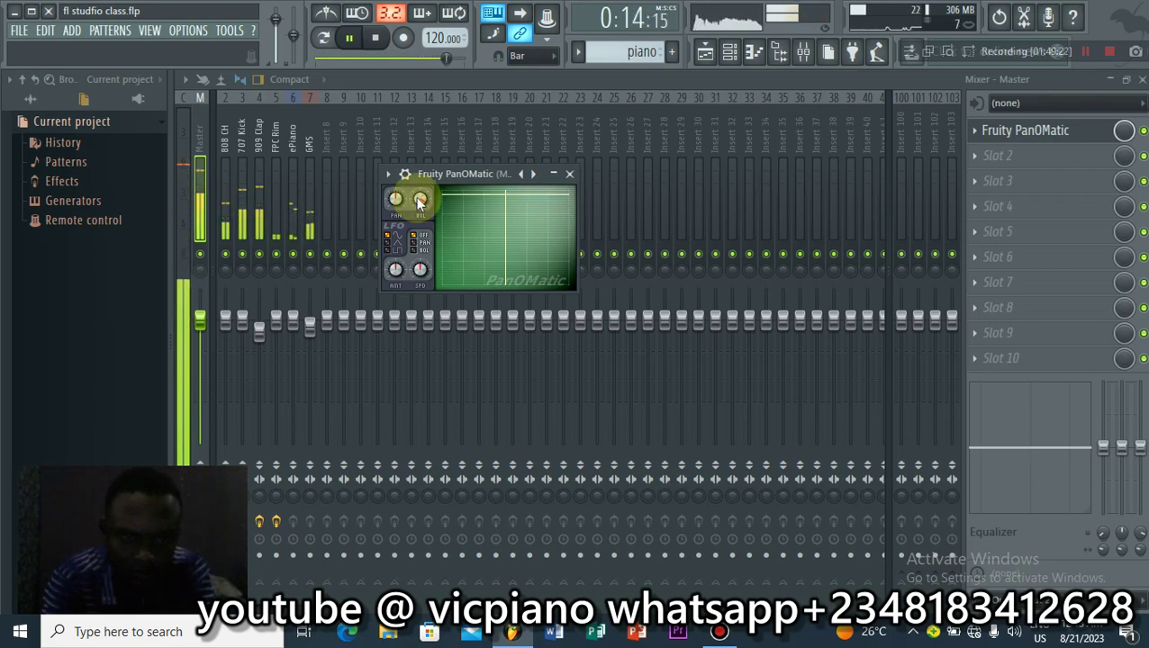
key(space)
click(569, 173)
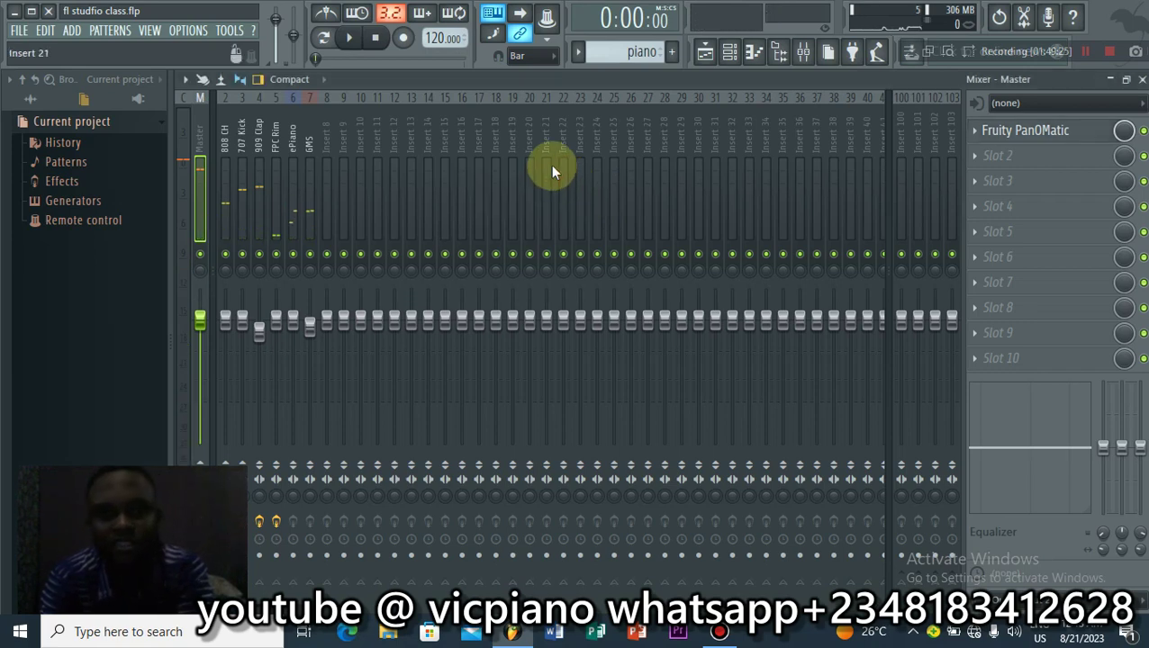
click(712, 55)
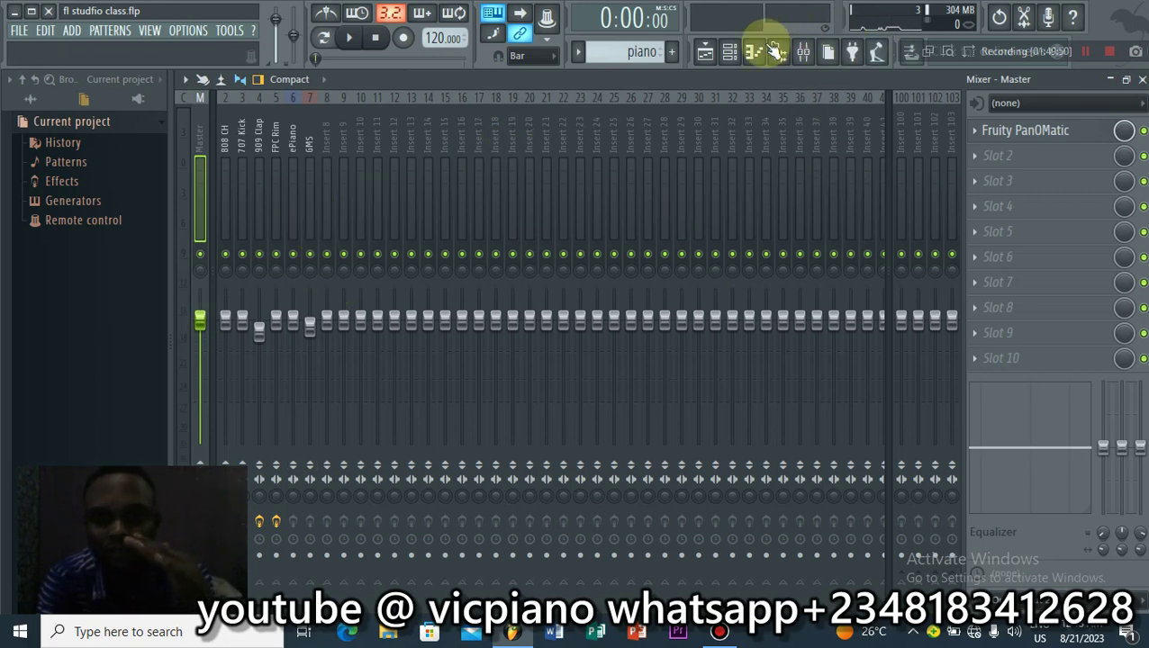
click(729, 53)
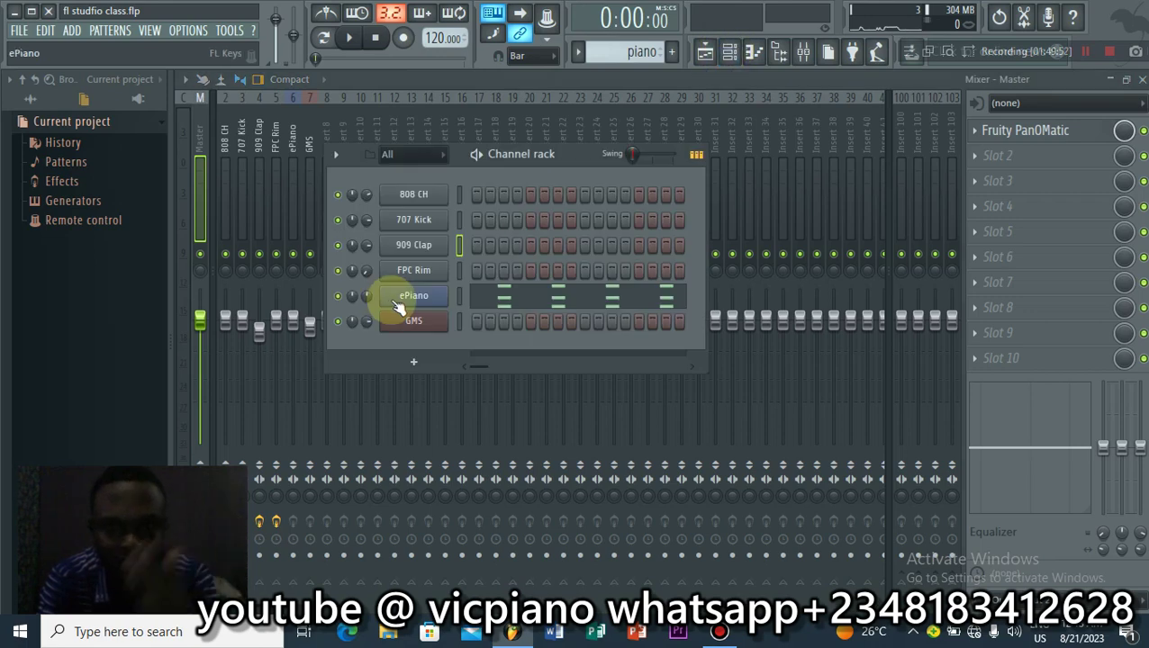
click(310, 114)
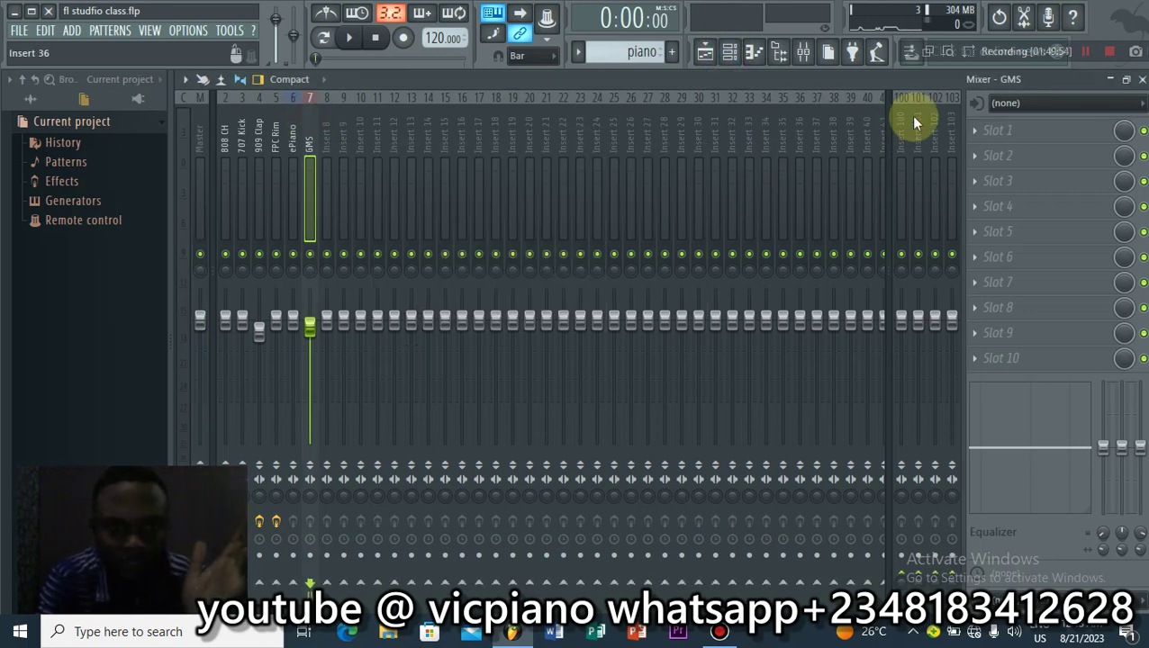
click(988, 132)
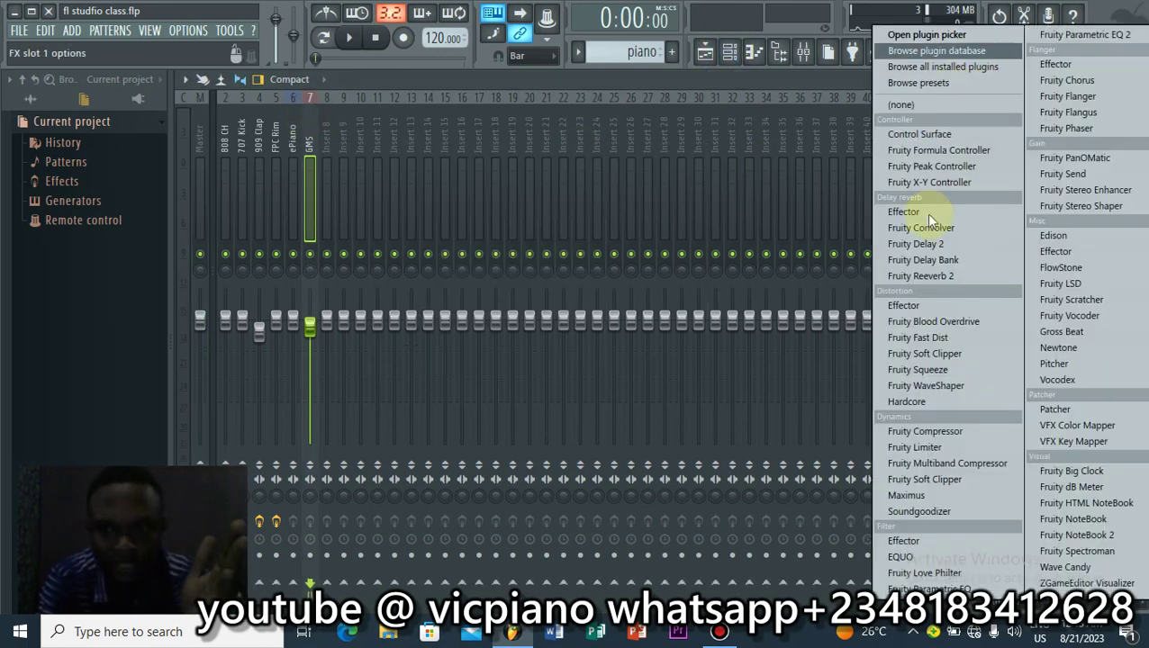
click(280, 131)
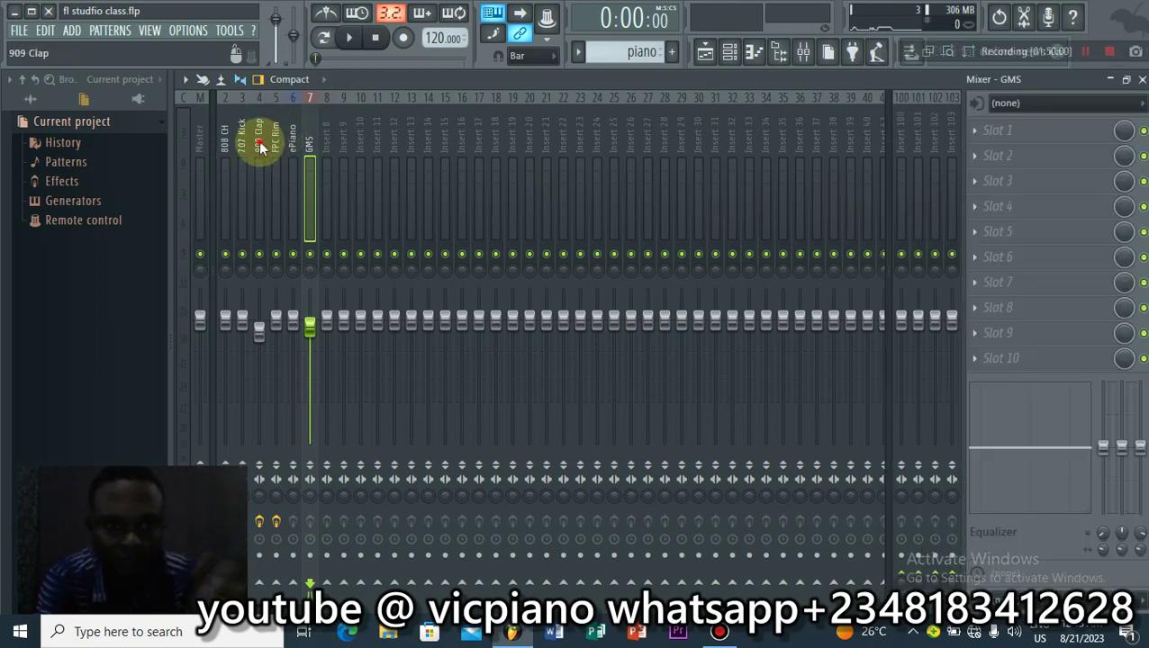
Step: Solo the 909 Clap mixer track and start playback
click(260, 135)
right_click(258, 254)
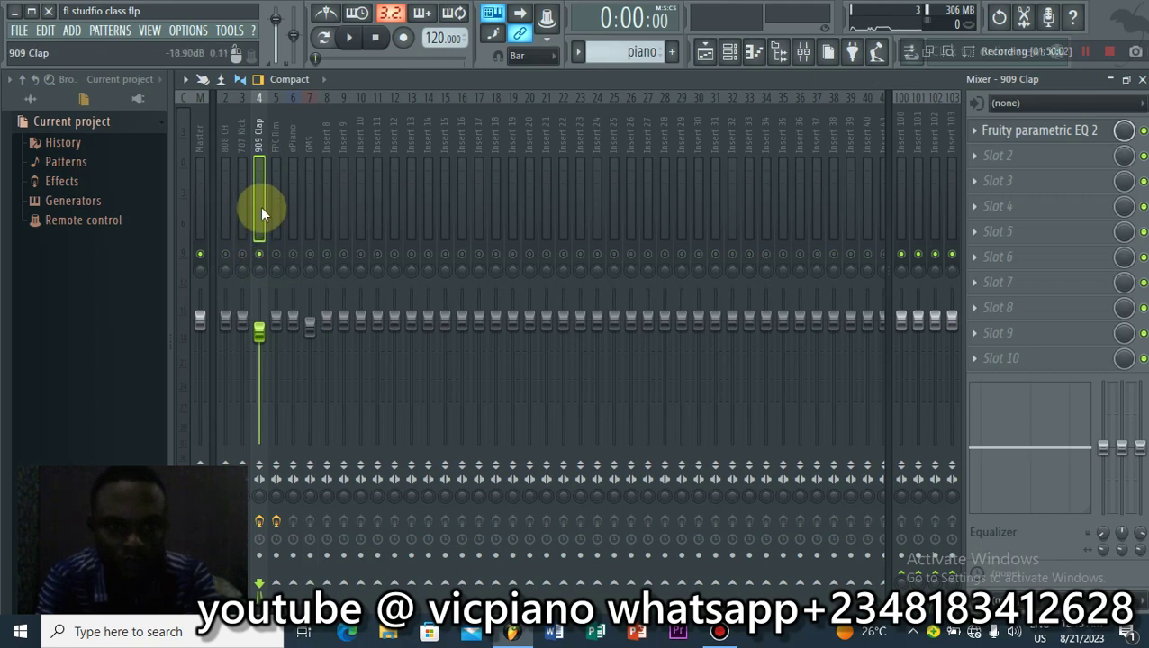
key(space)
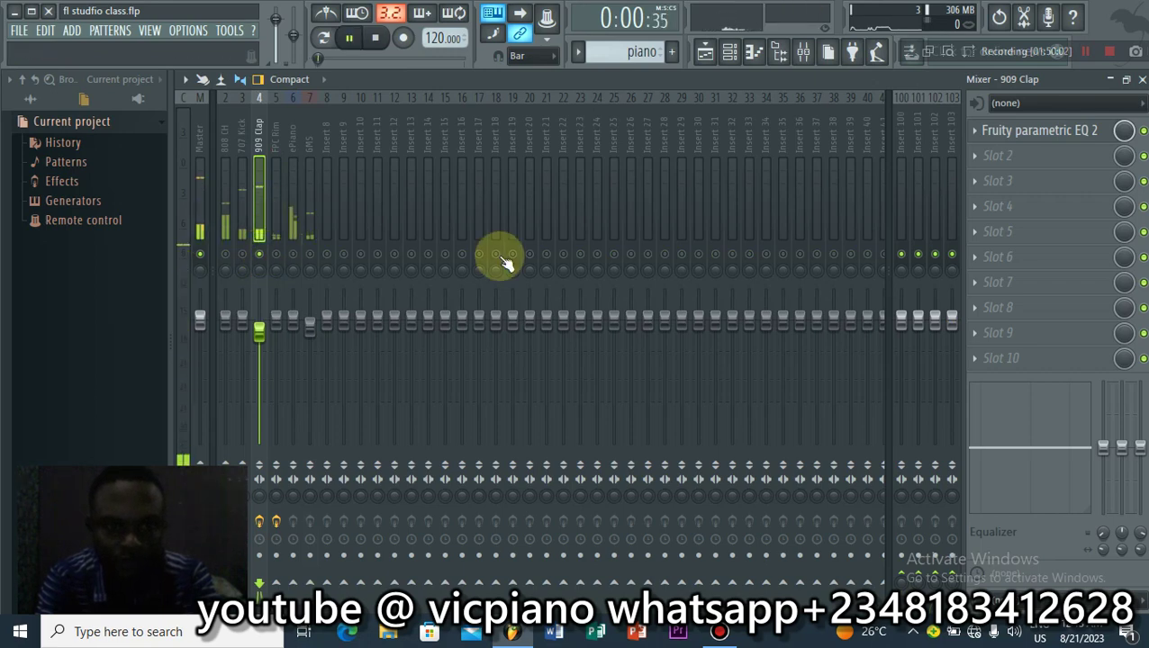
Step: Load Fruity Reeverb 2 in the 909 Clap track's second effect slot and lower its mix level to about 47%
click(996, 162)
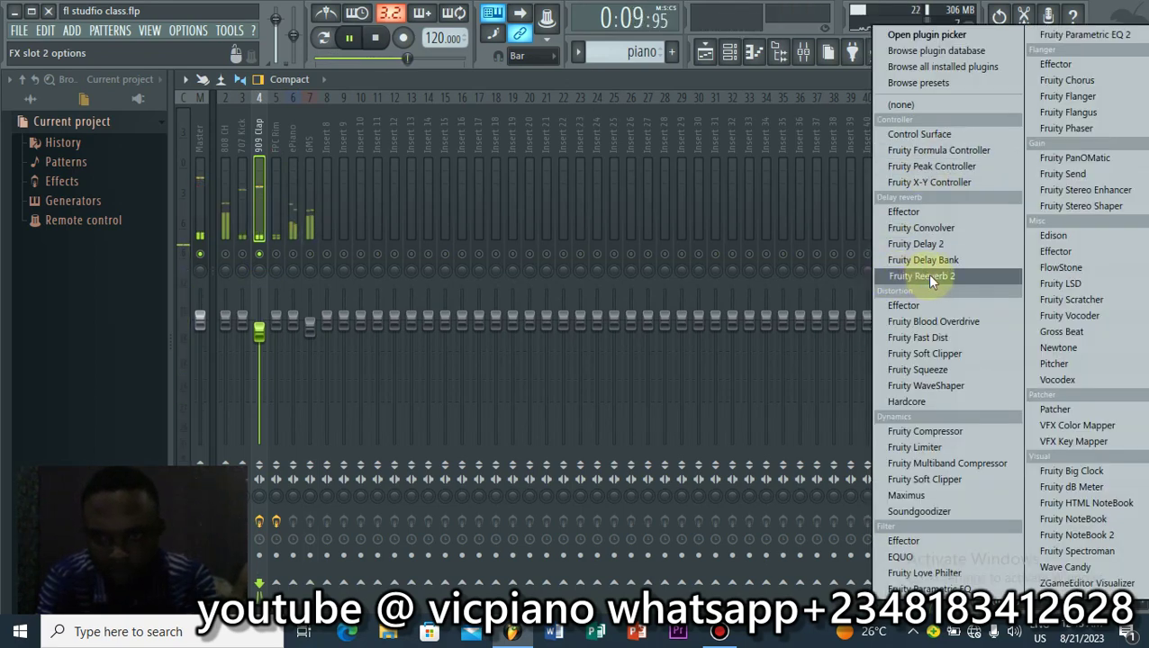
click(900, 274)
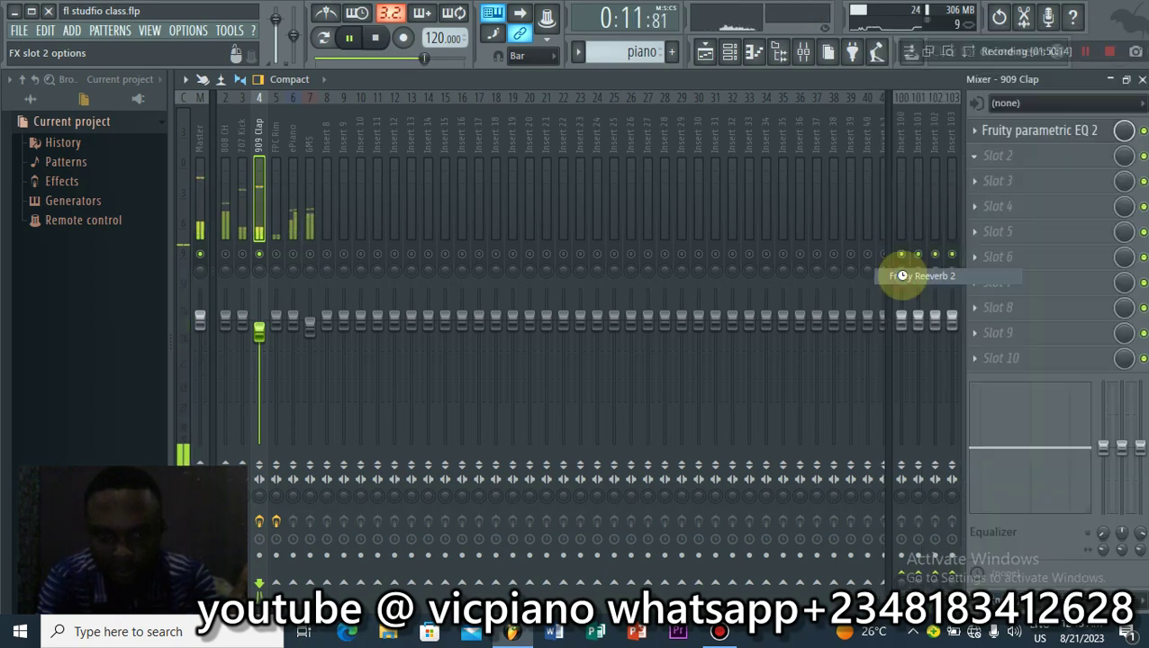
drag(1124, 156, 1124, 173)
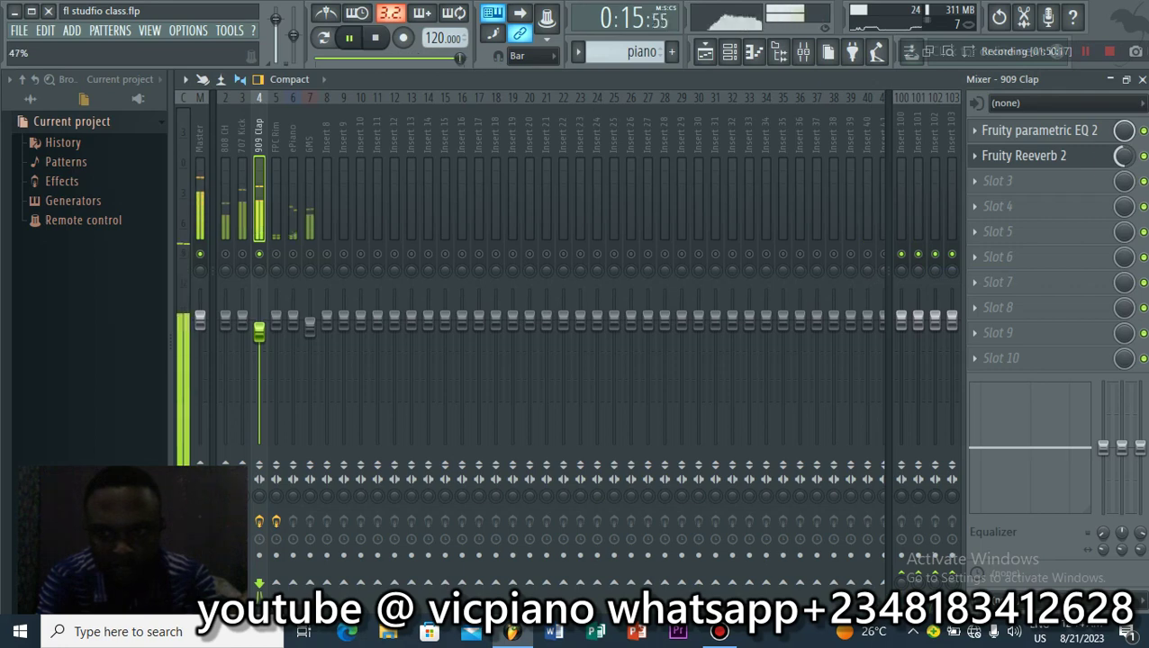
Step: Increase the decay and room size in Fruity Reeverb 2 while the clap plays, and stop playback
click(1084, 156)
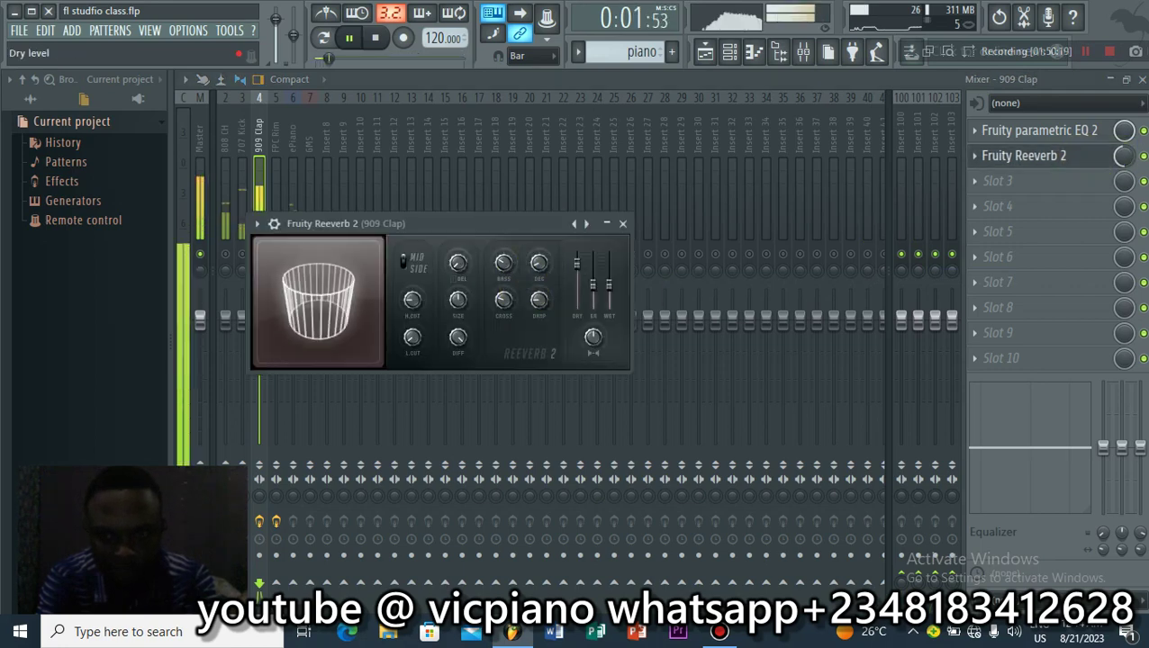
drag(539, 263, 469, 308)
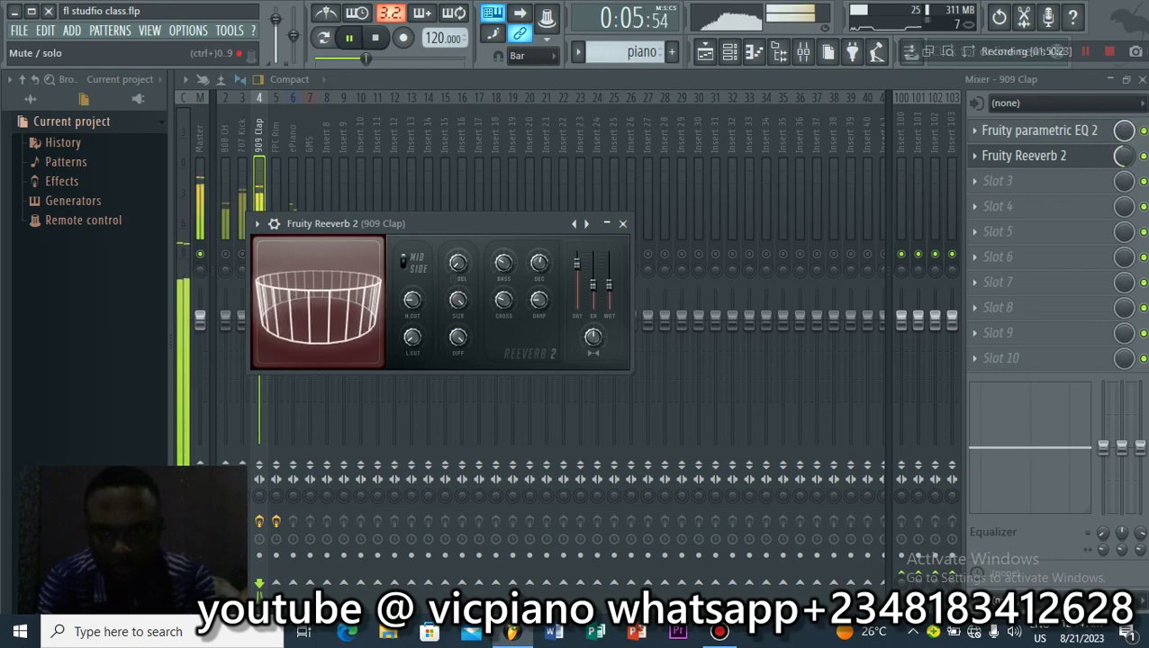
key(space)
Step: Lower the Fruity Reeverb 2 slot's mix level to about 20% and play the soloed clap briefly
drag(1123, 155, 1124, 178)
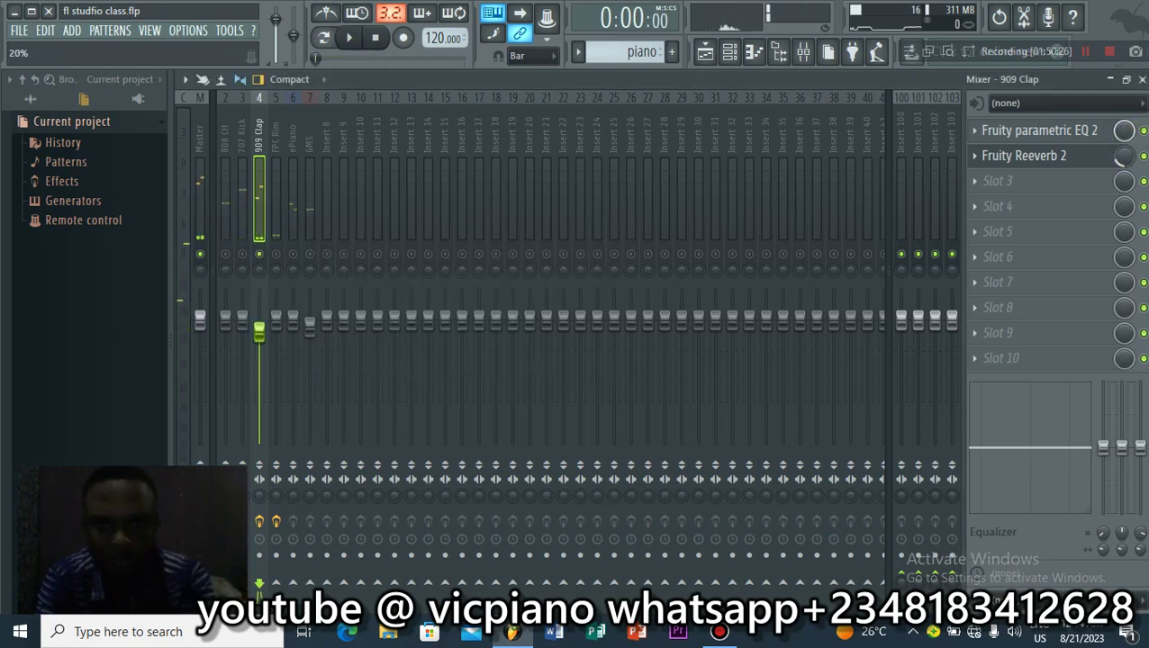
key(space)
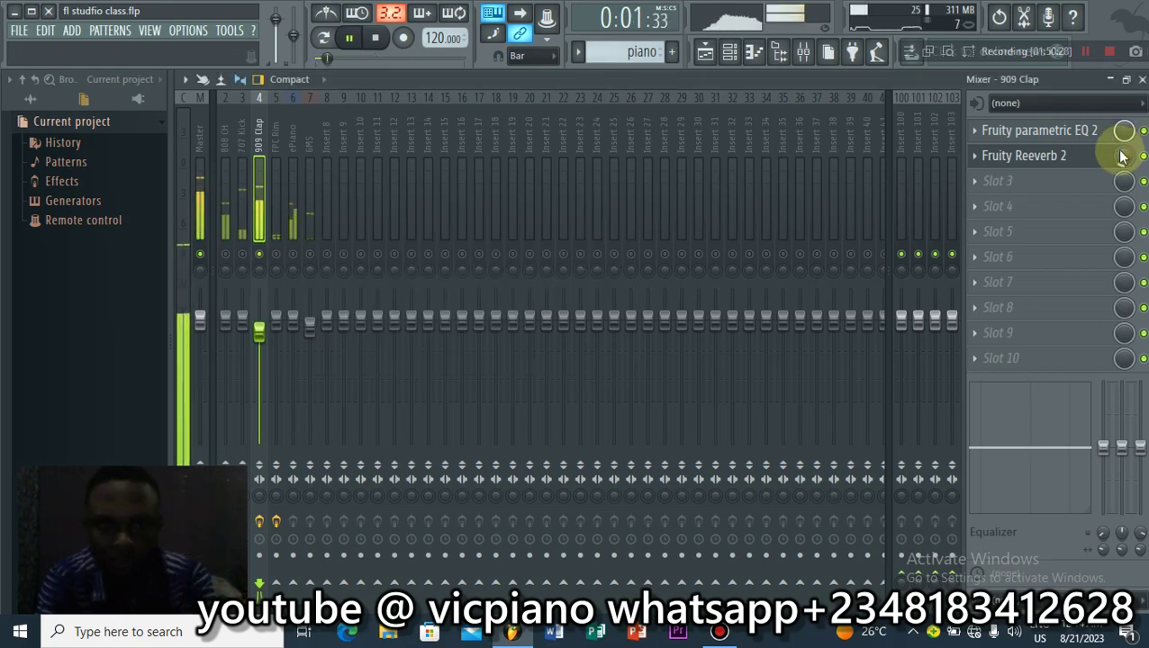
key(space)
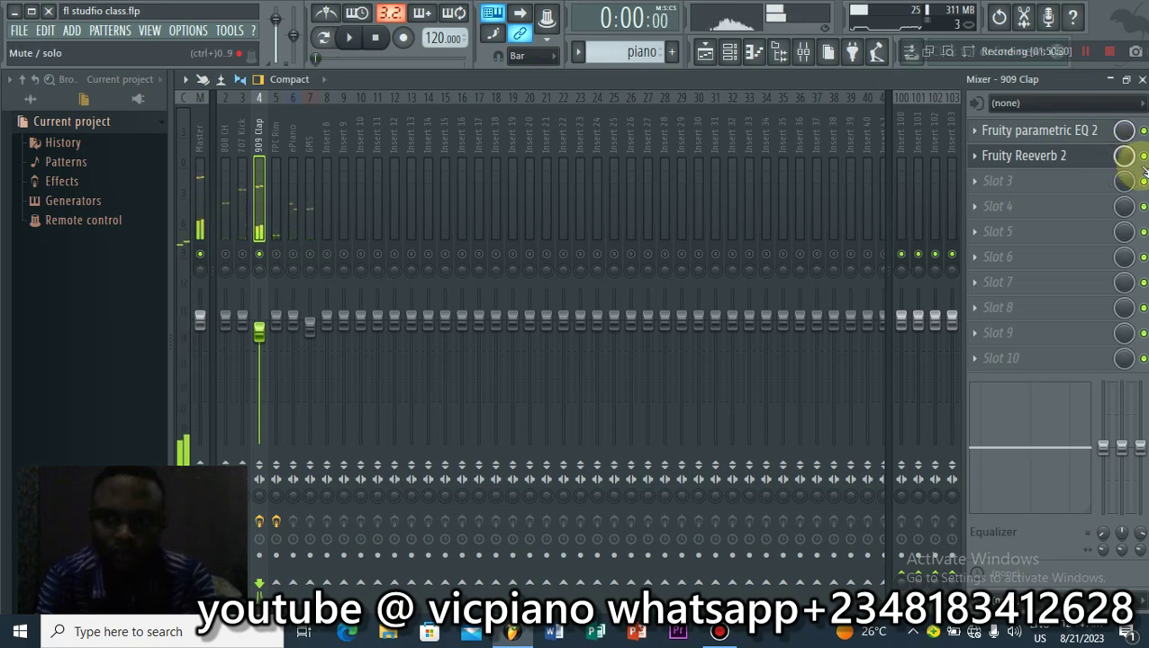
Step: Remove Fruity Reeverb 2 from the 909 Clap track's second effect slot
click(986, 165)
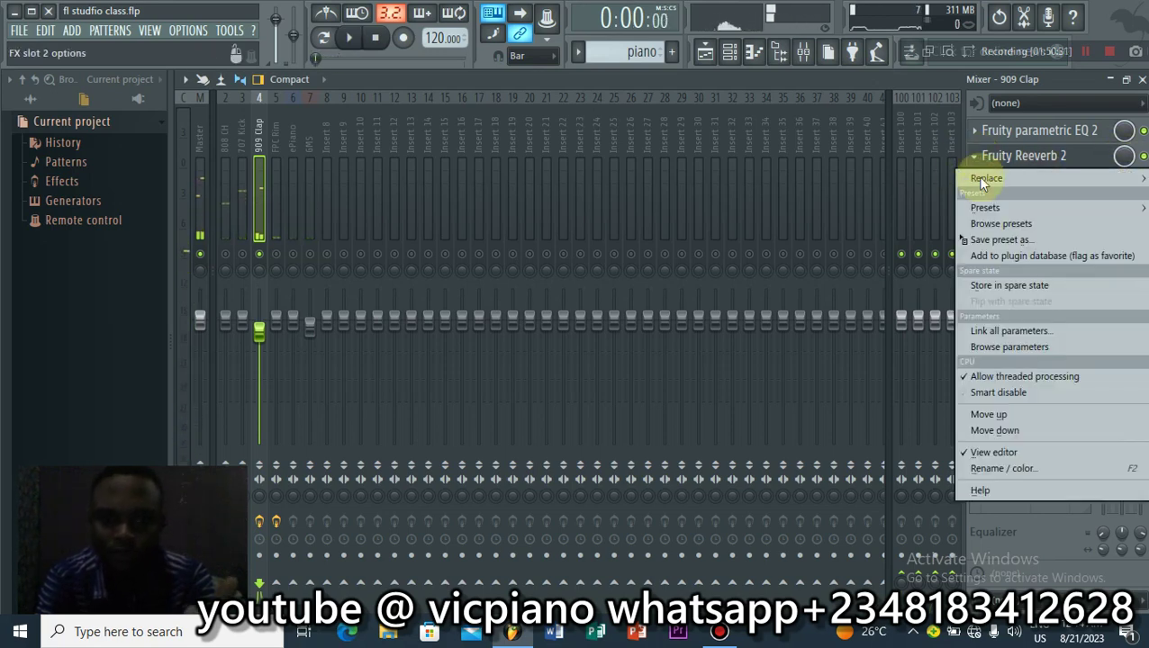
mouse_move(975, 181)
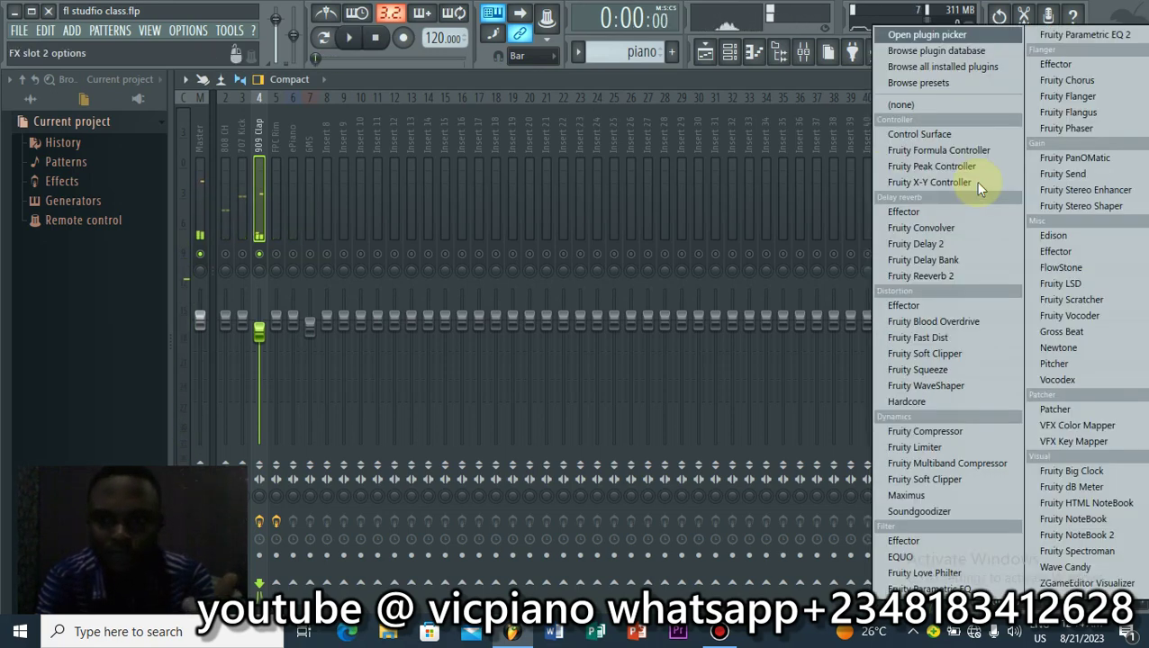
click(897, 115)
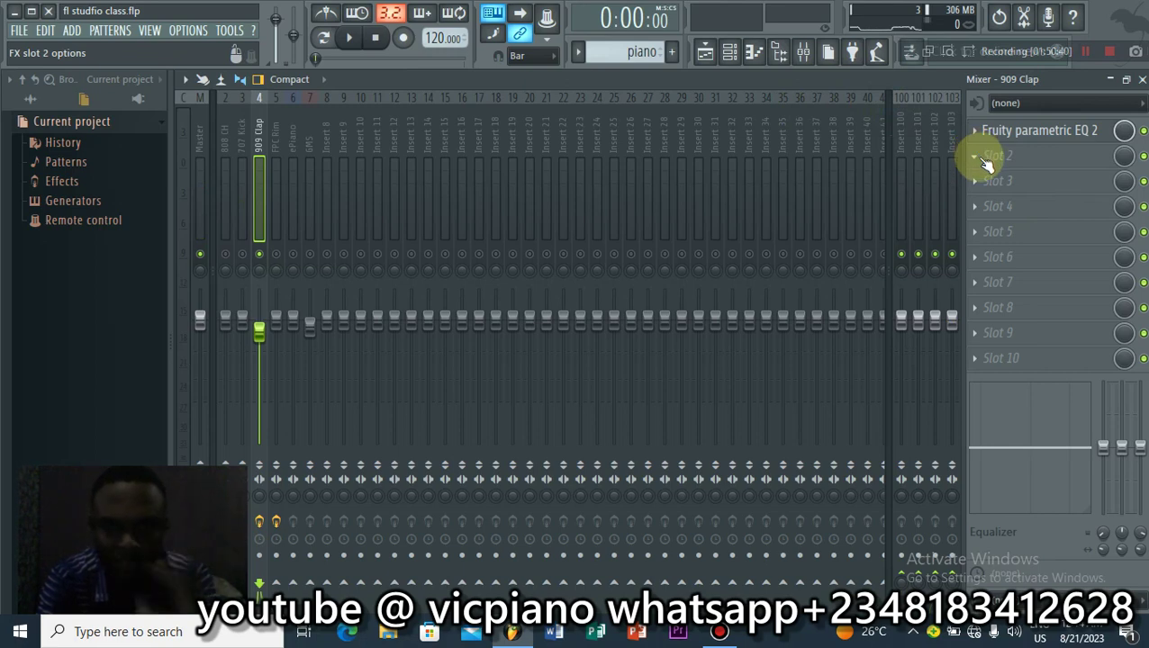
Step: Load Fruity Delay 2 in the 909 Clap track's second effect slot and adjust its mix level during playback
click(983, 159)
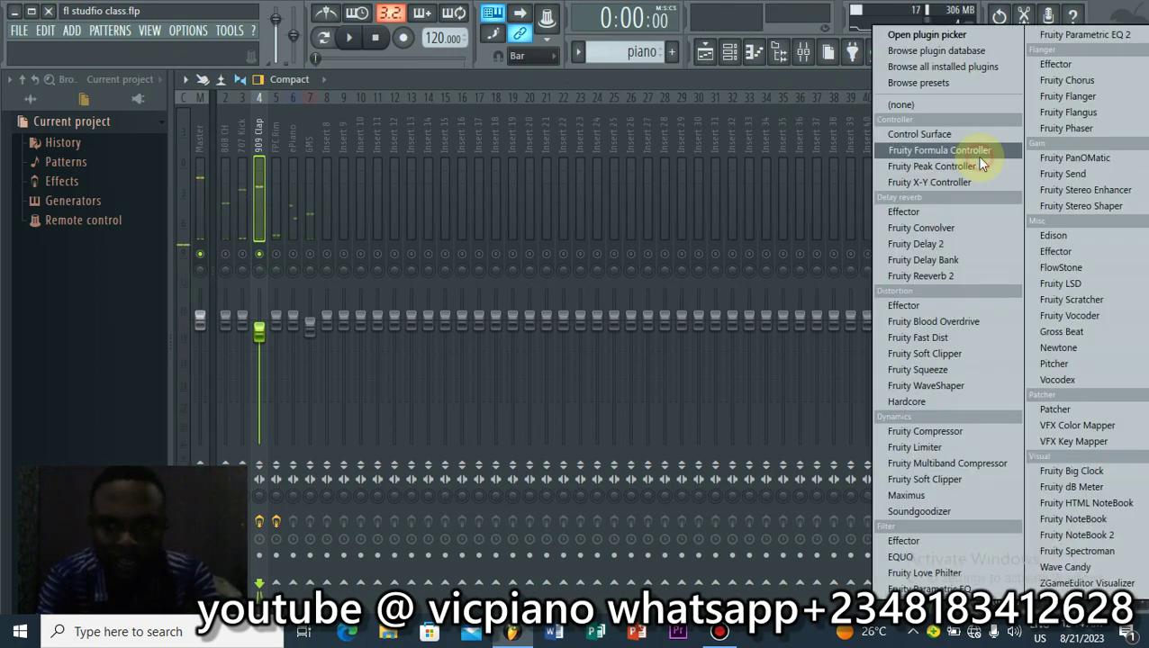
click(918, 244)
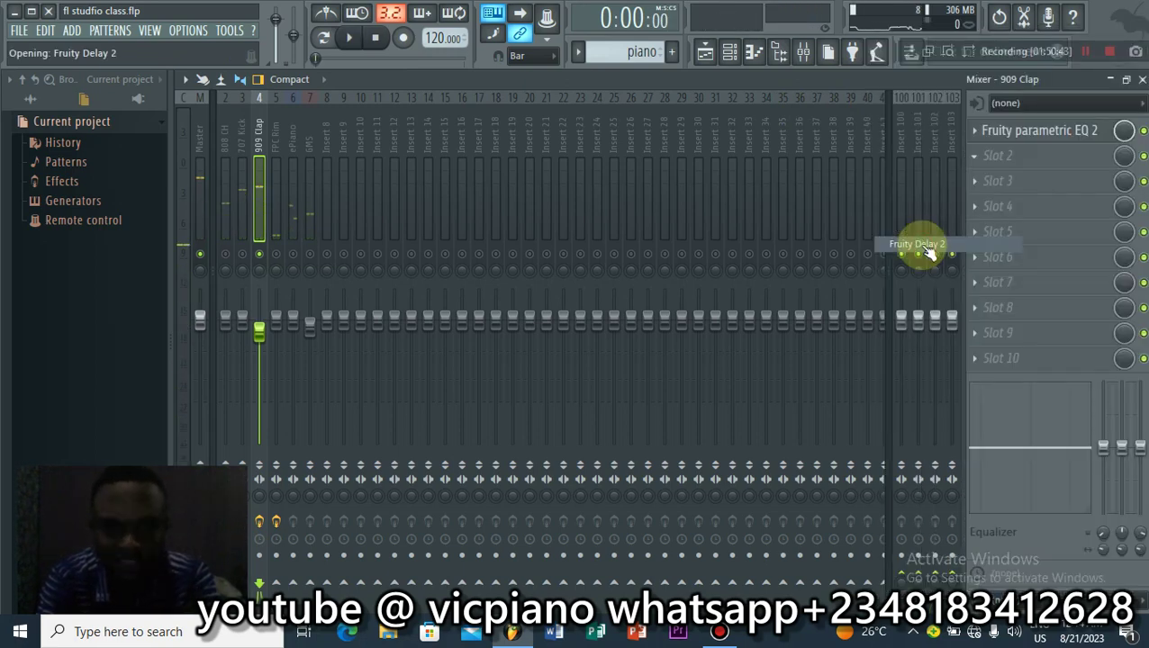
key(space)
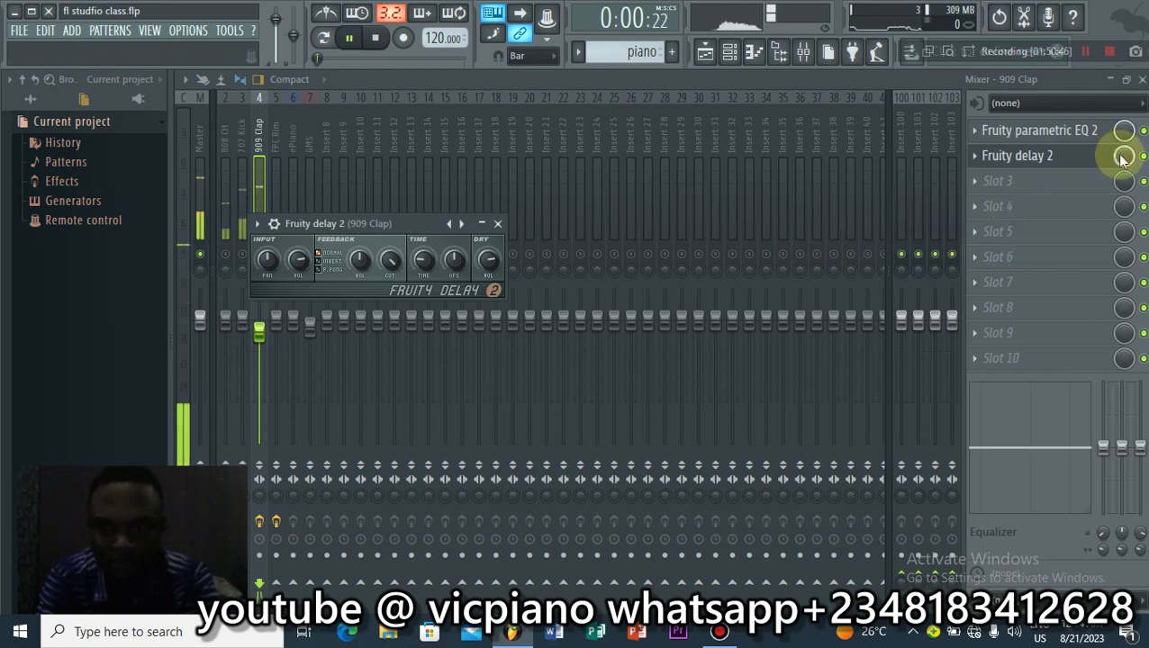
key(Escape)
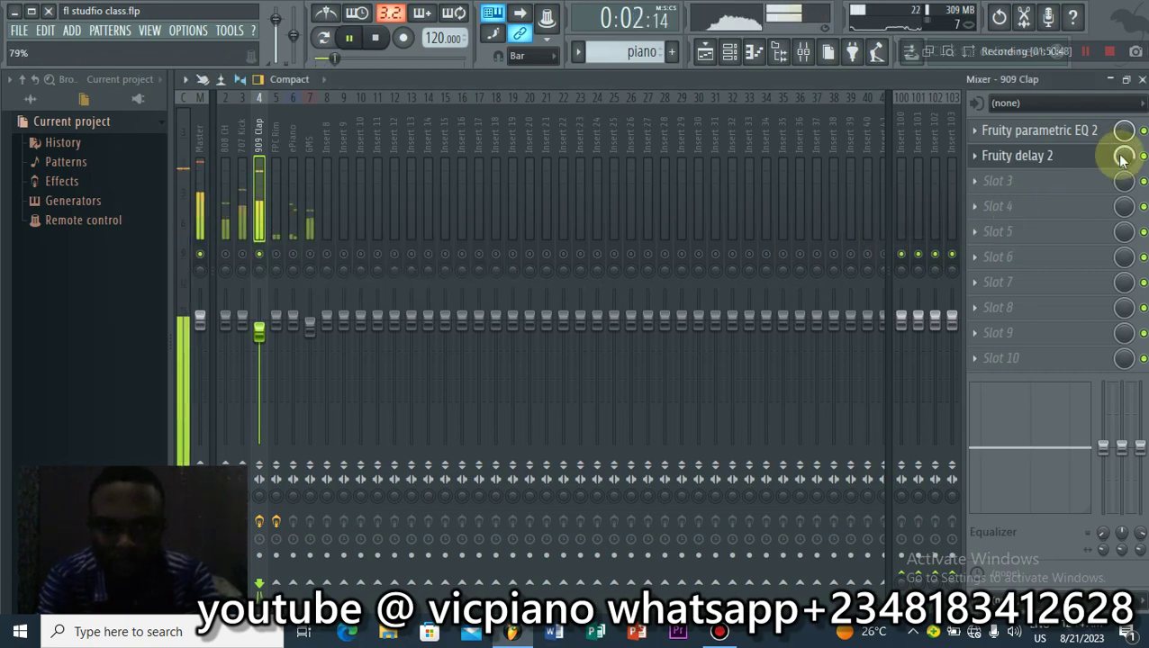
drag(1122, 154, 1122, 158)
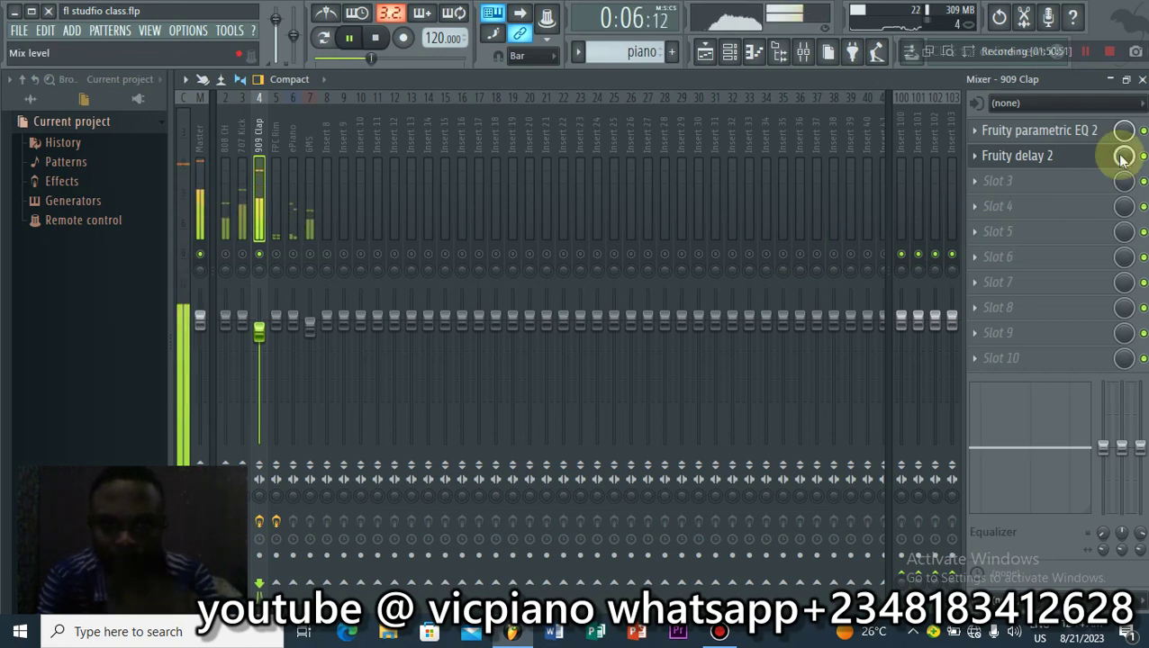
key(space)
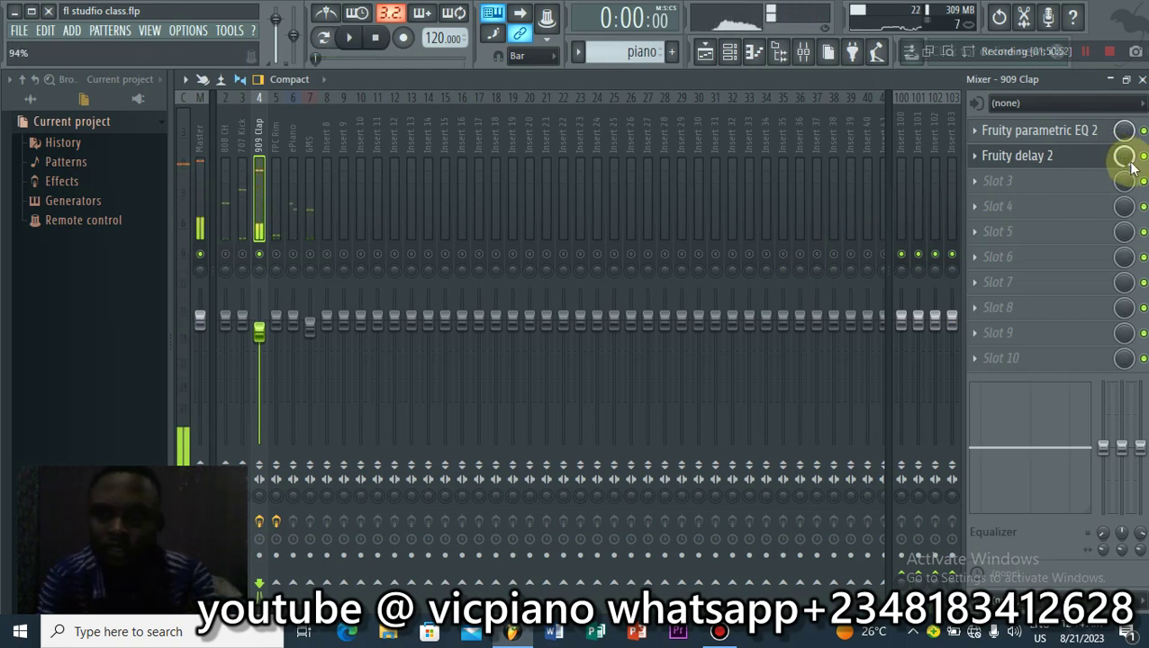
Step: Clear the plugin from the 909 Clap track's second effect slot, leaving only Fruity Parametric EQ 2 loaded
click(974, 158)
click(918, 169)
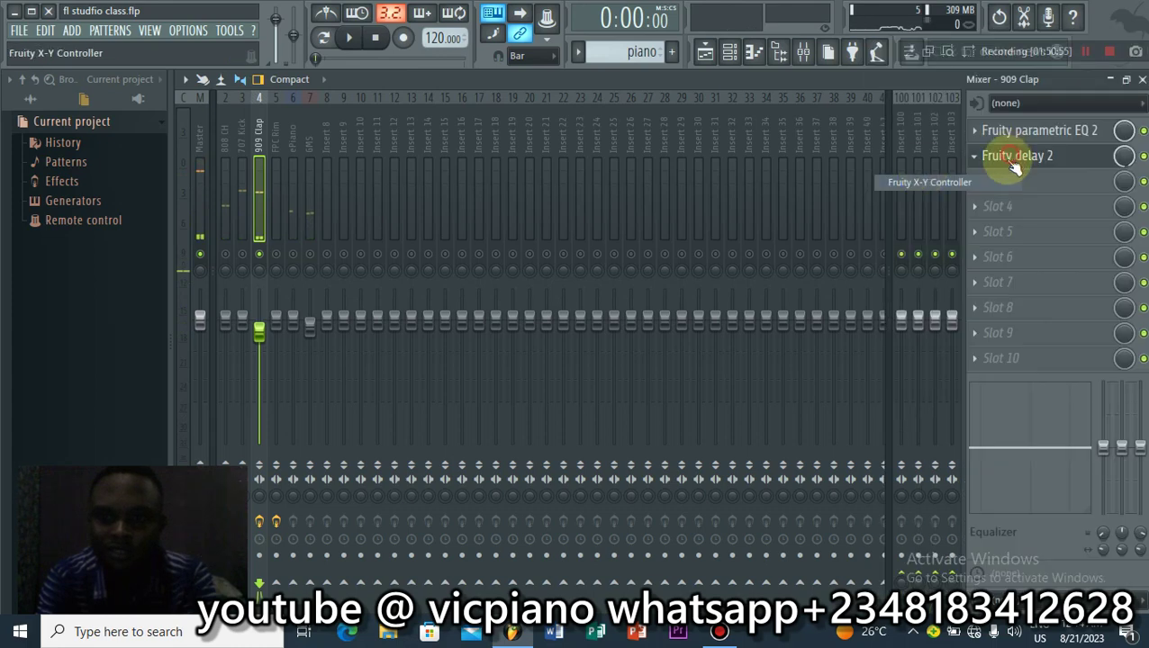
click(259, 162)
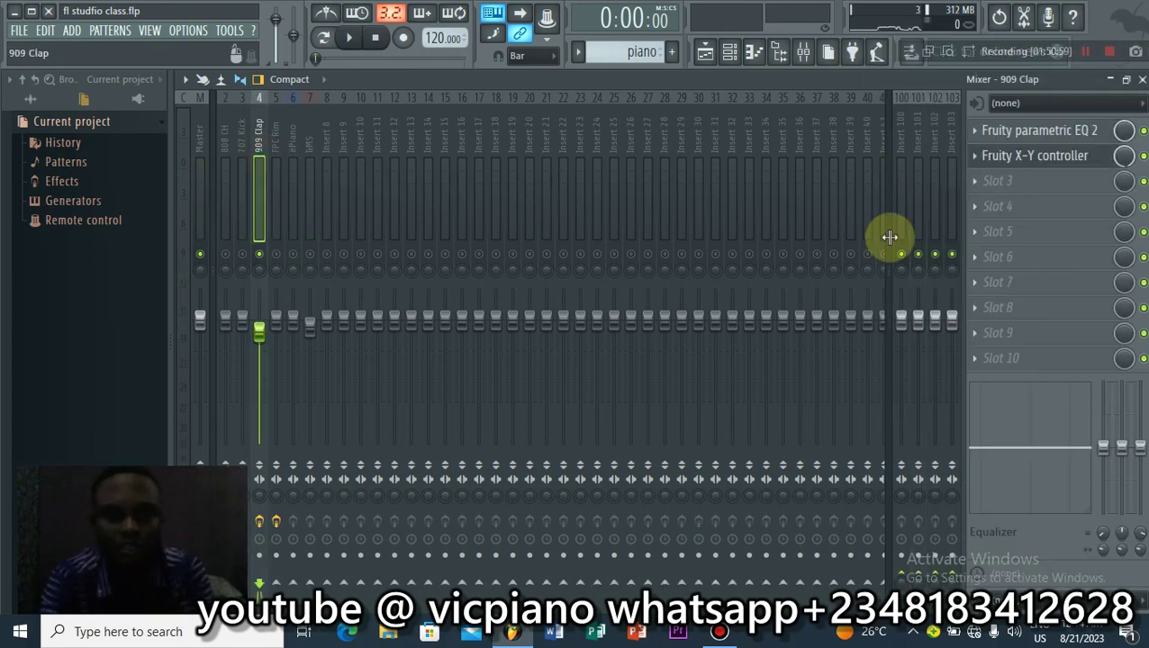
click(975, 158)
mouse_move(972, 186)
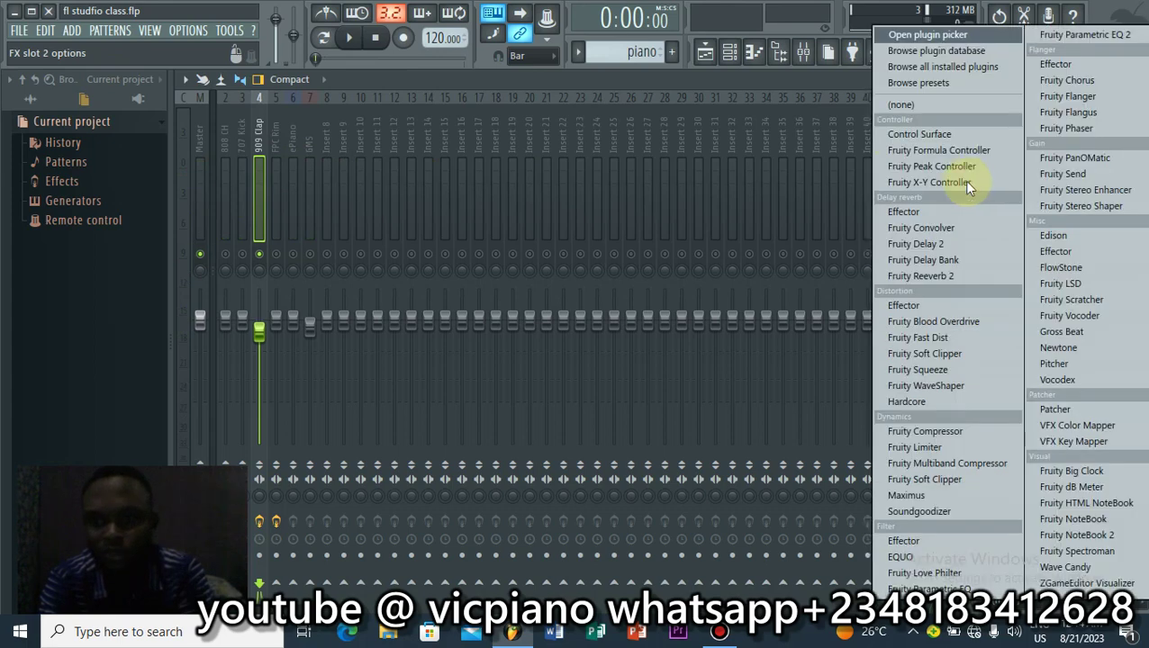
click(903, 127)
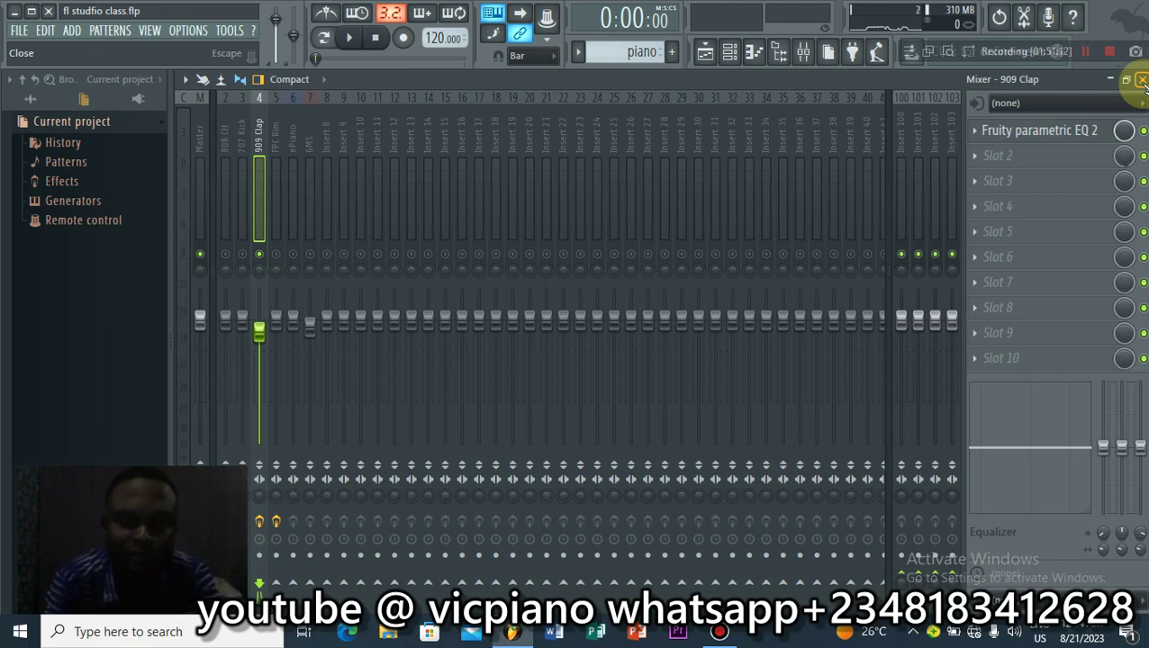
Step: Unsolo the 909 Clap track to re-enable all mixer tracks, and close the mixer
click(196, 140)
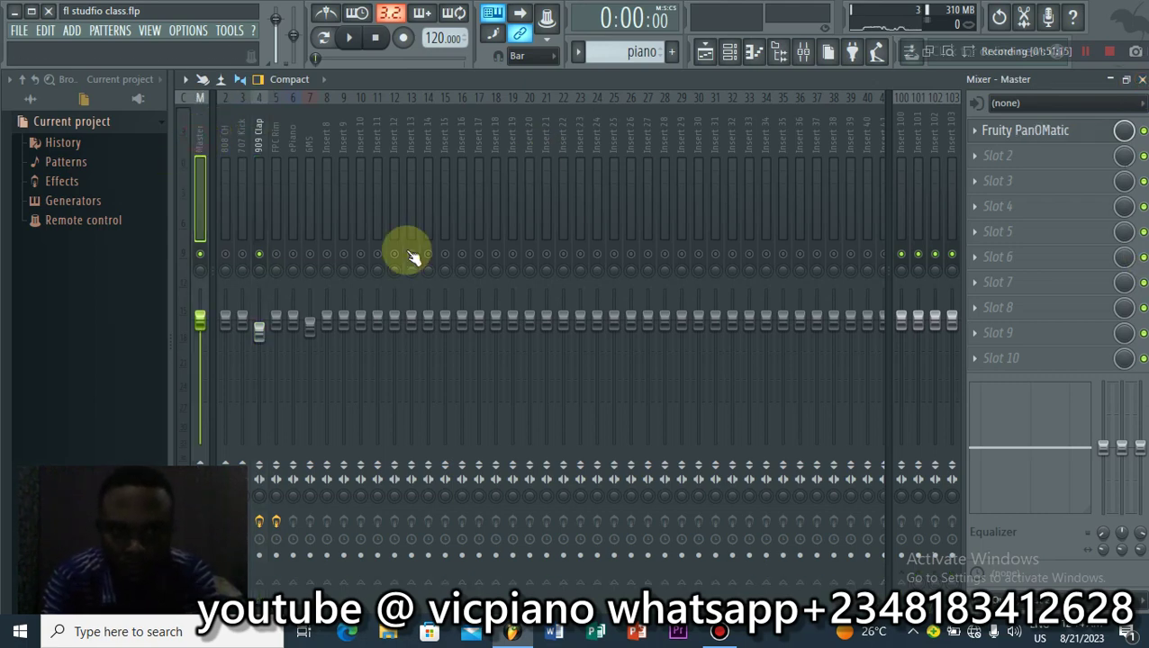
click(259, 216)
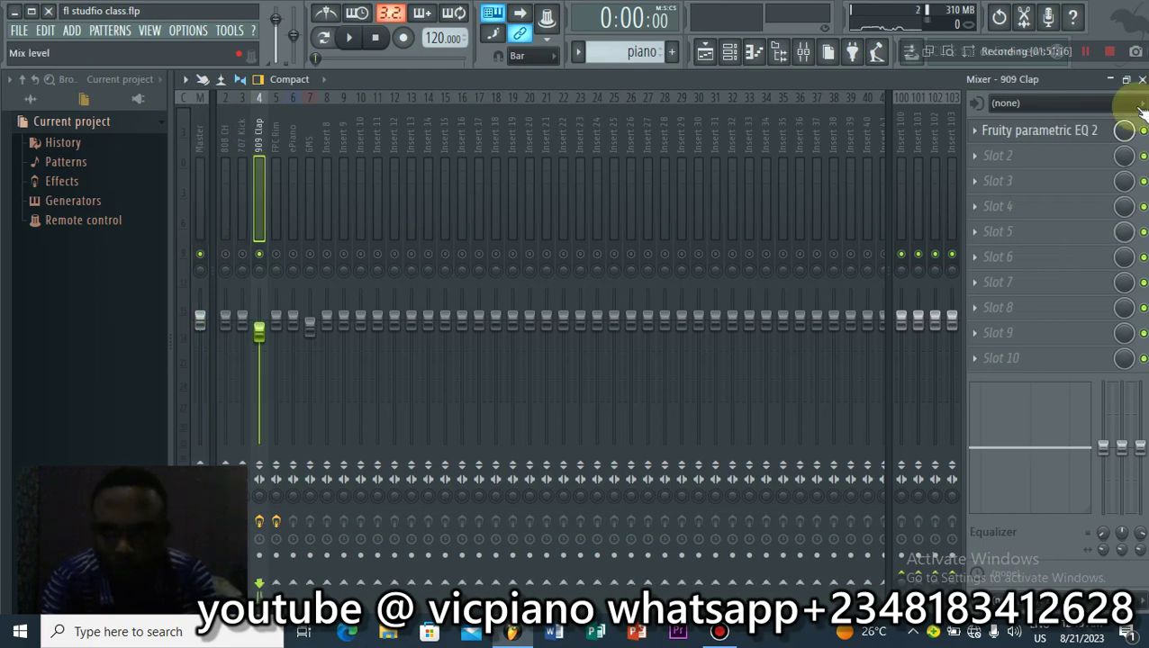
click(259, 261)
right_click(259, 260)
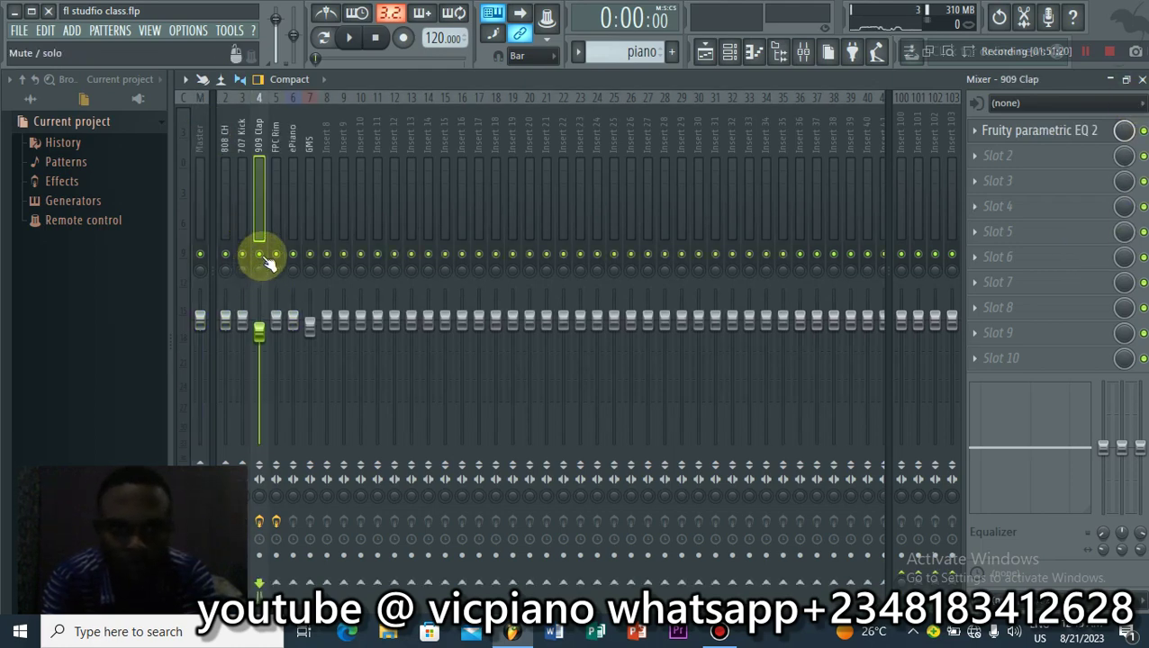
click(1142, 80)
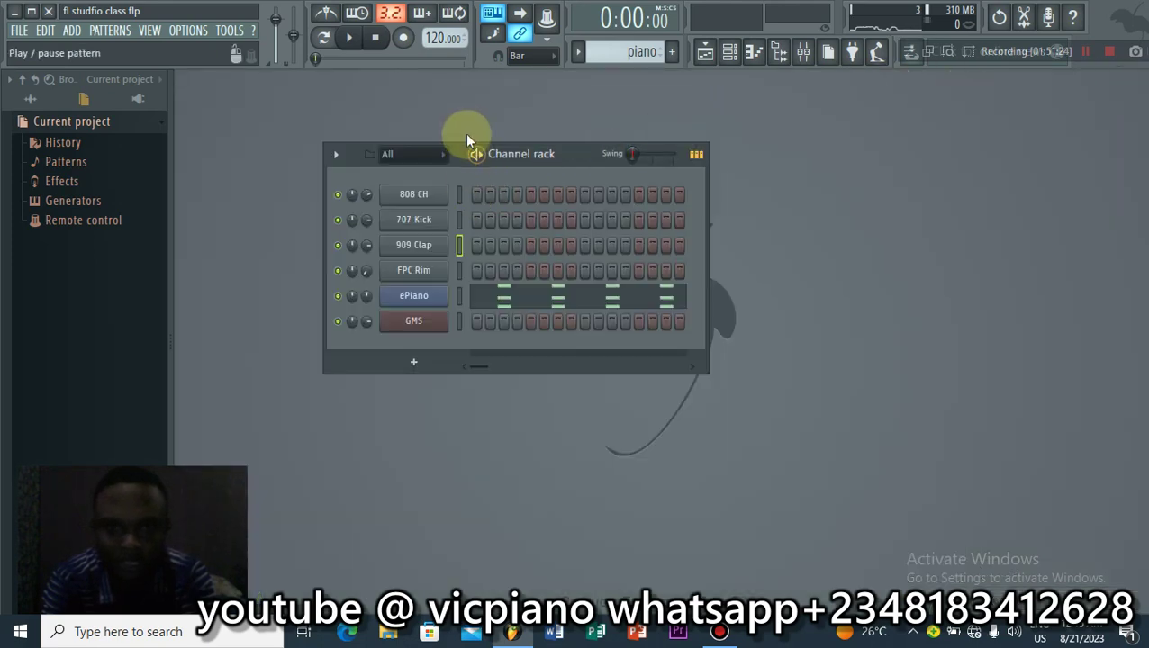
Step: Play the full pattern with all channels and save the project
key(space)
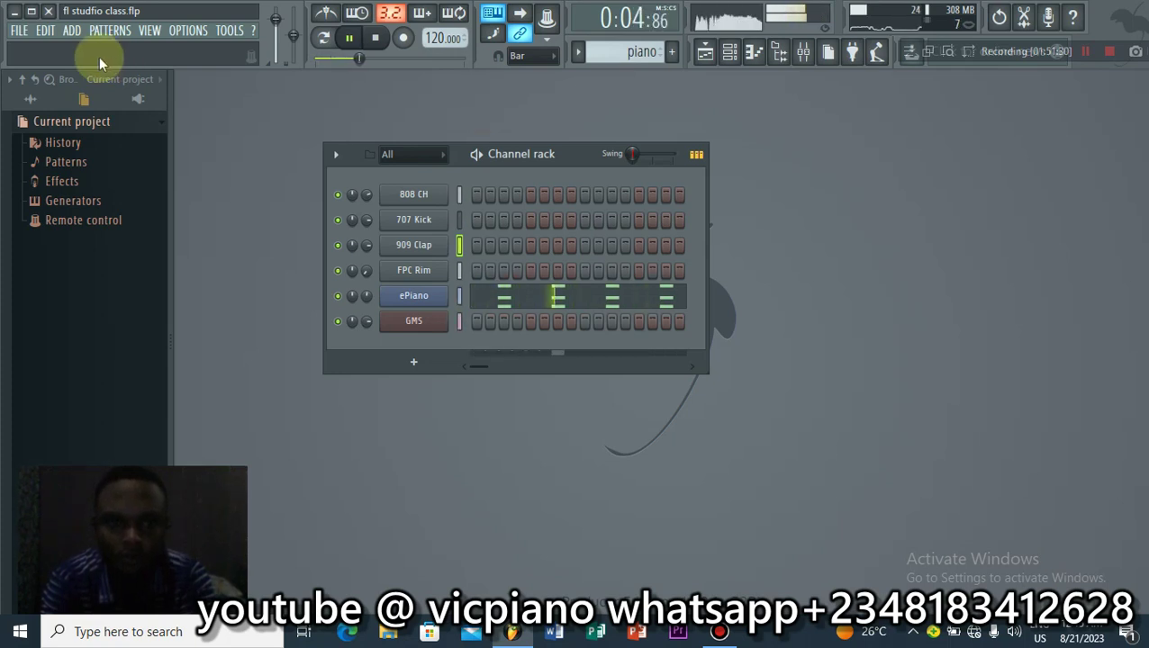
key(space)
click(18, 31)
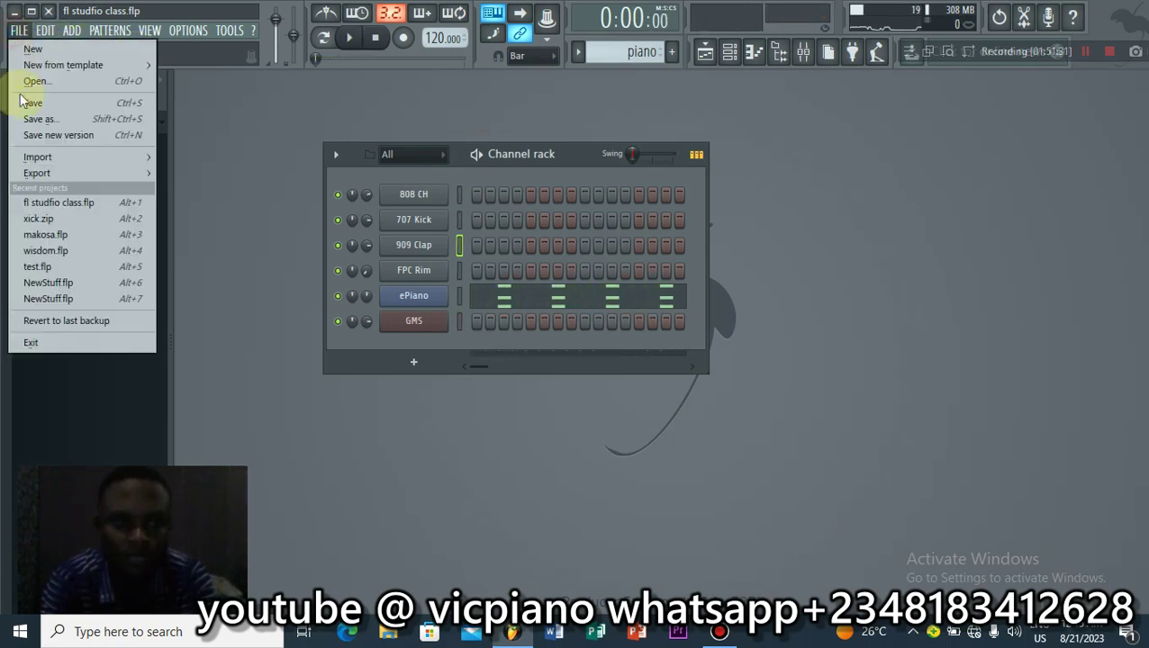
click(20, 108)
key(space)
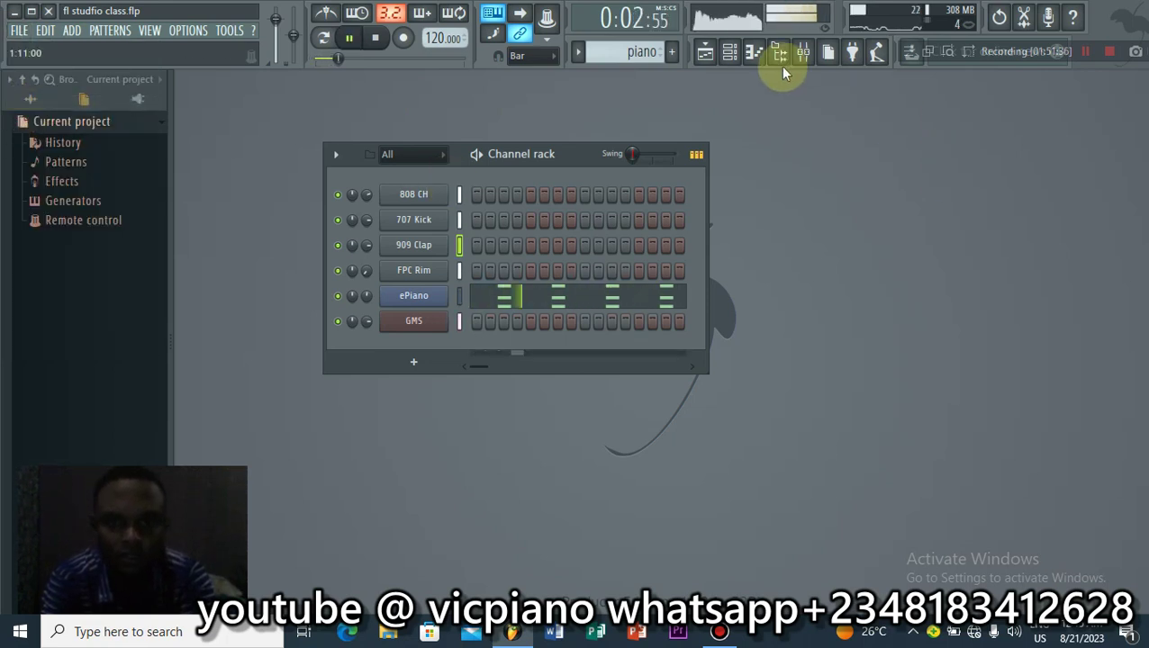
key(space)
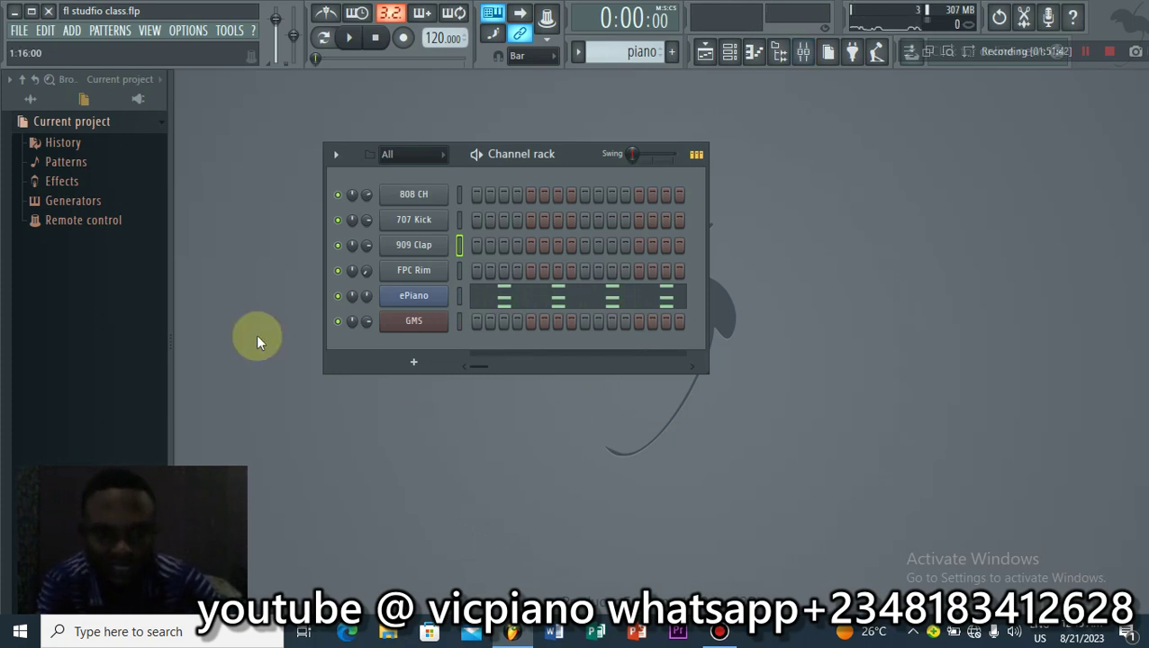
Step: Export the project as an MP3 file named "fl studfio class mixed" in the beats folder
click(19, 30)
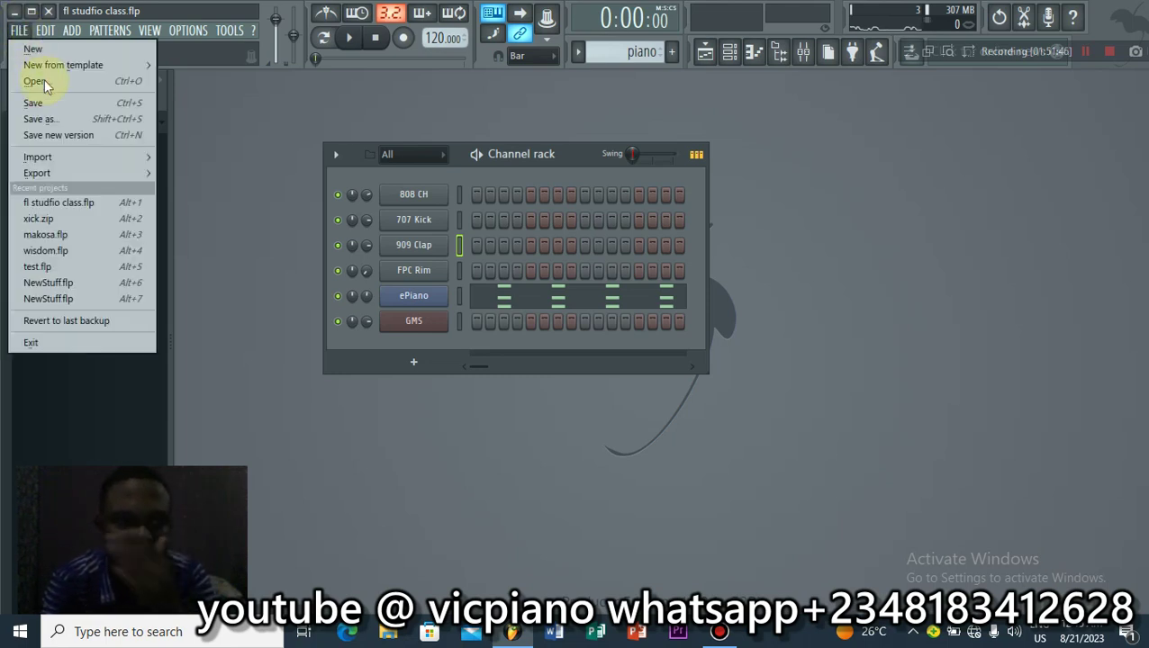
mouse_move(48, 171)
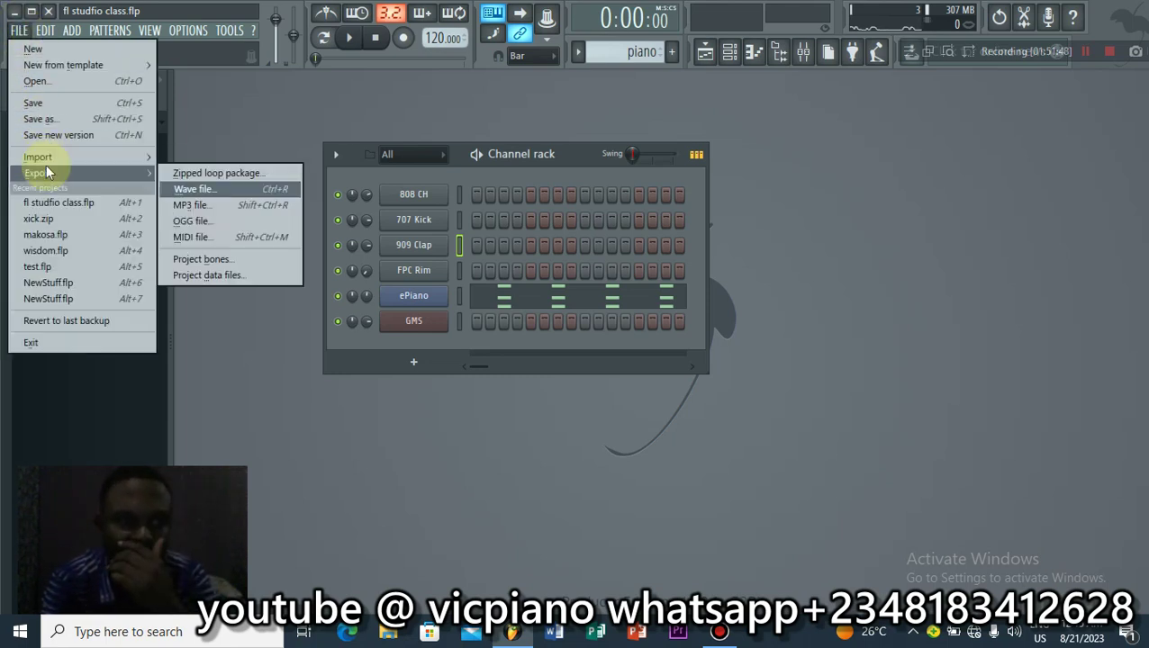
click(229, 204)
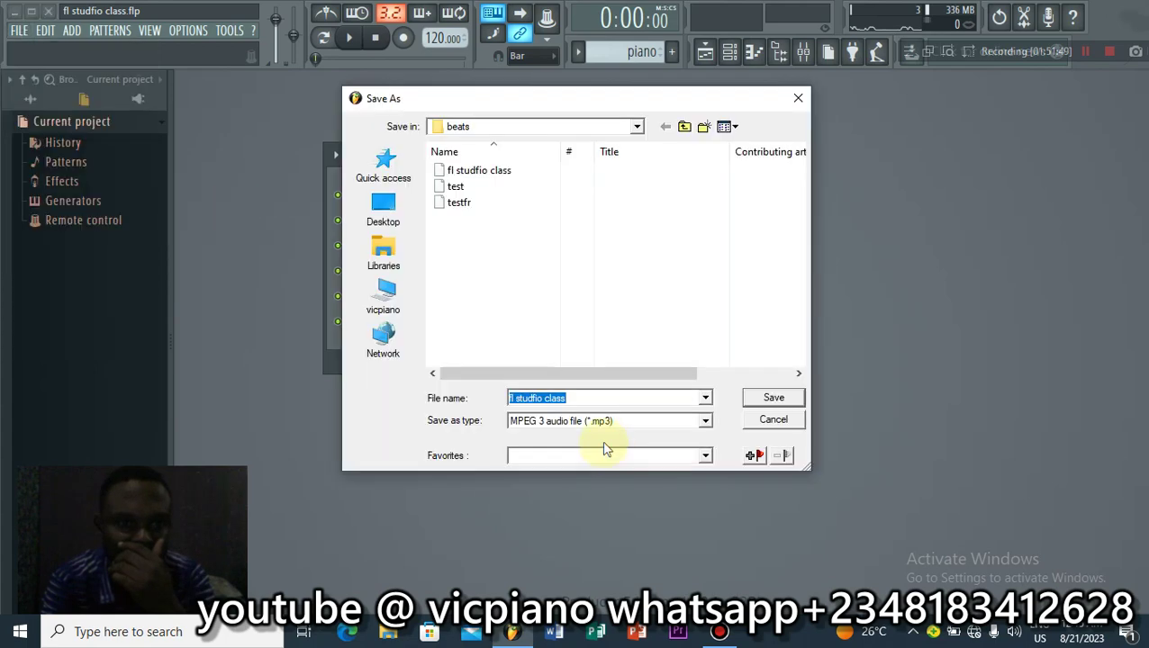
click(582, 401)
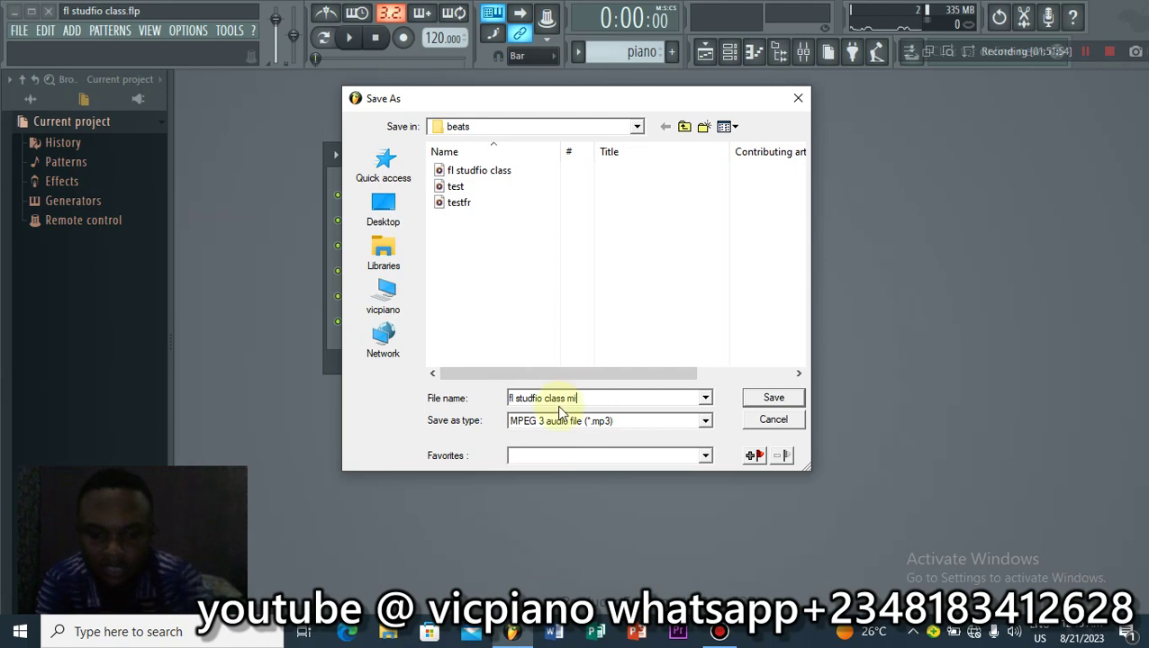
click(514, 334)
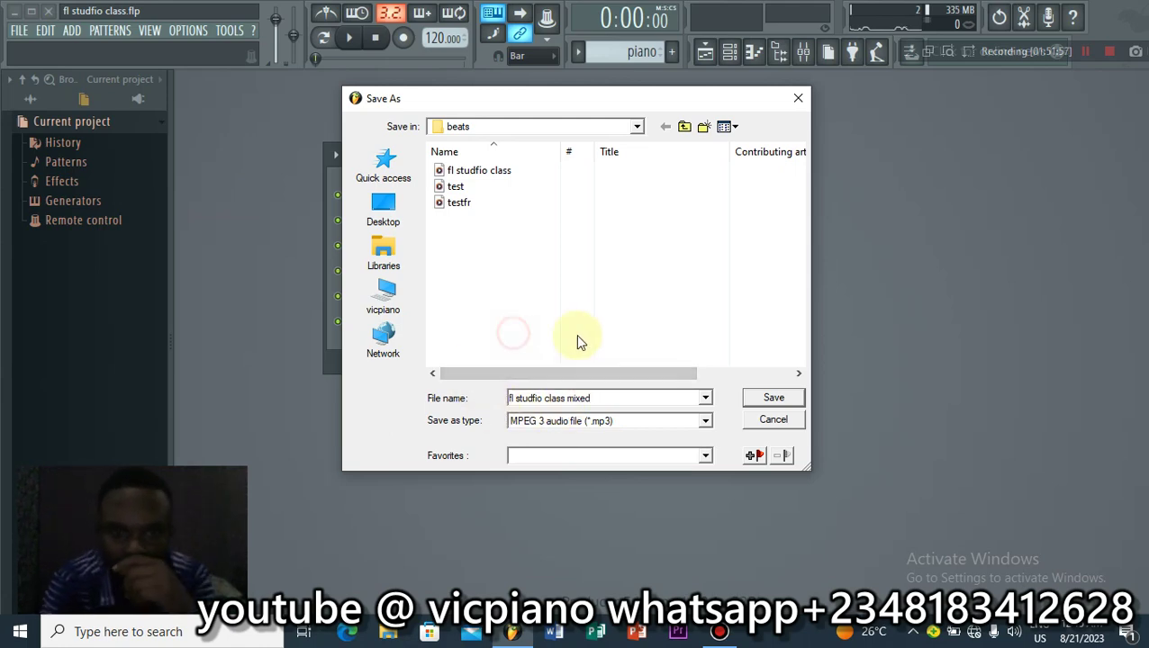
click(751, 401)
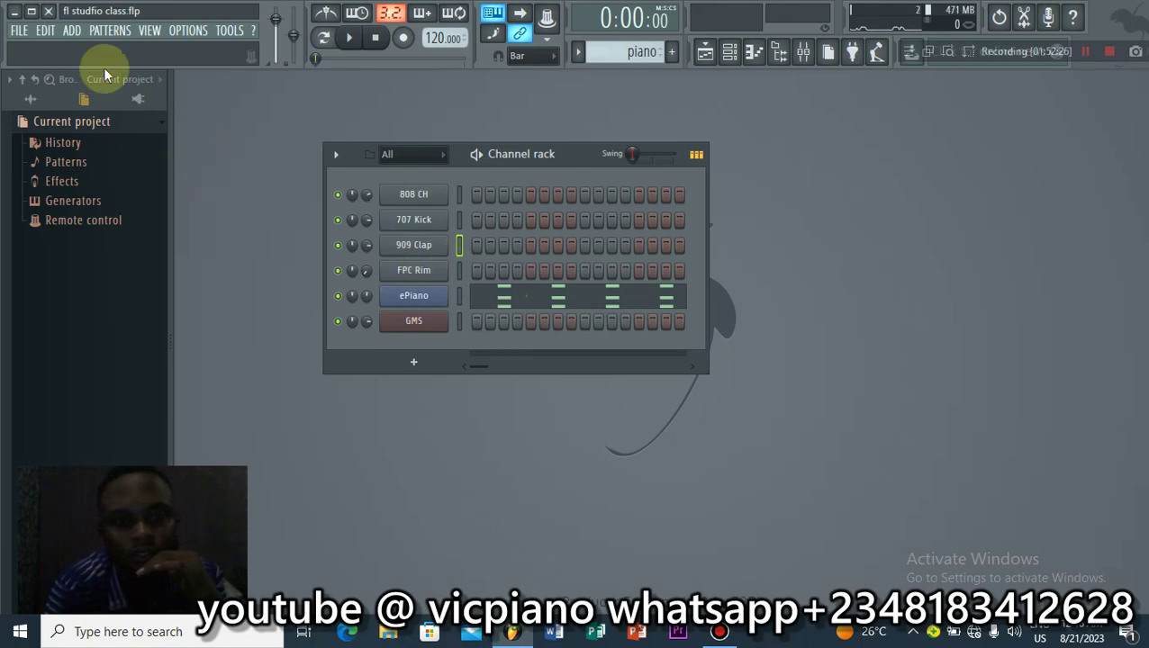
Step: Close FL Studio and open the beats folder inside Documents in File Explorer
click(51, 12)
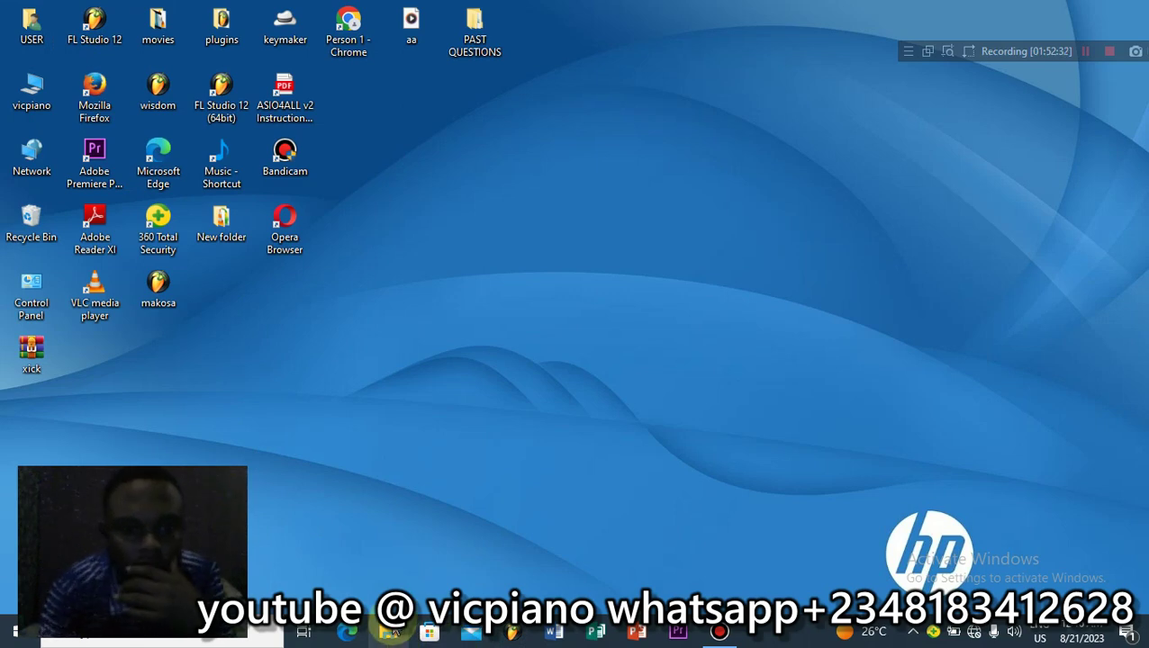
click(389, 632)
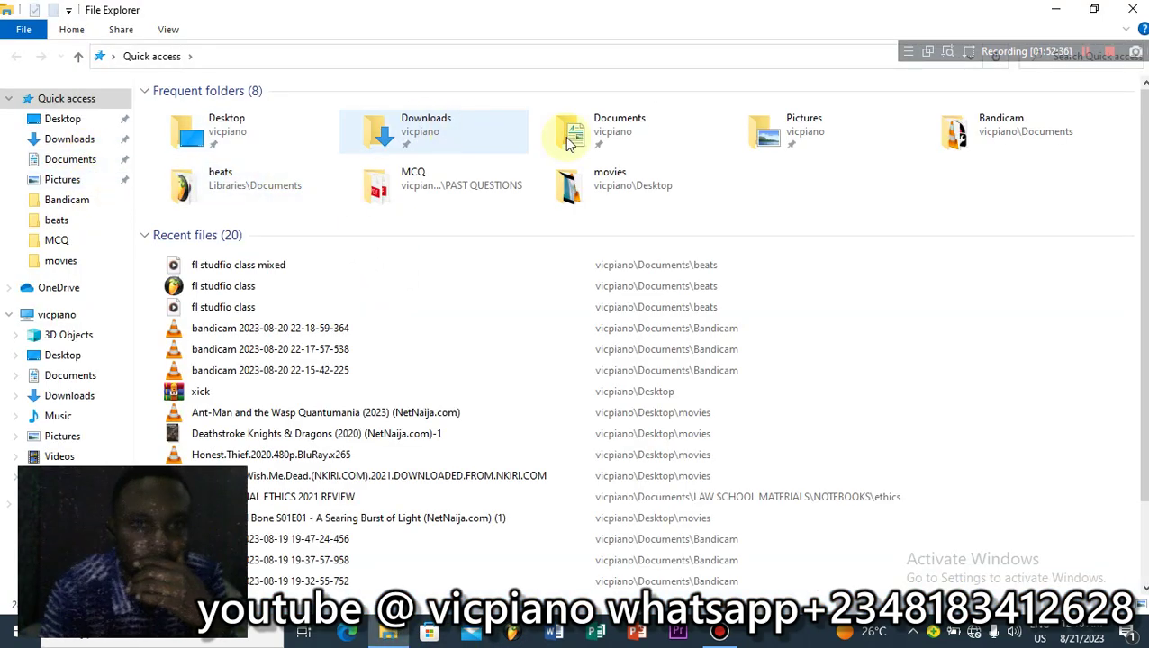
click(607, 137)
double_click(607, 138)
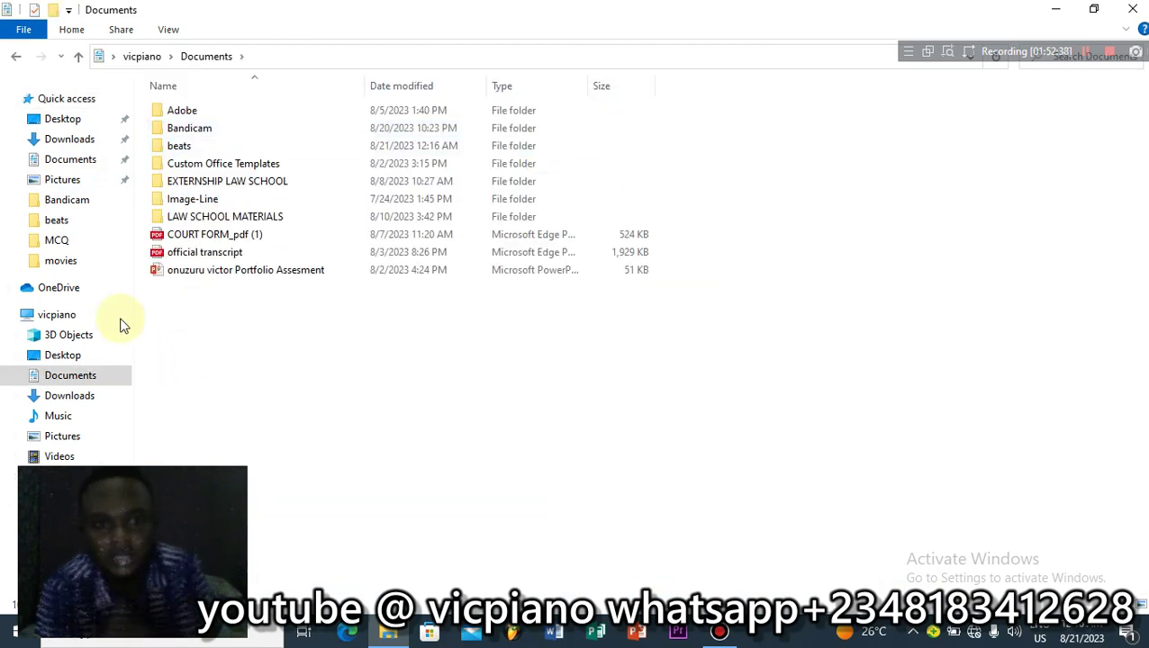
click(225, 147)
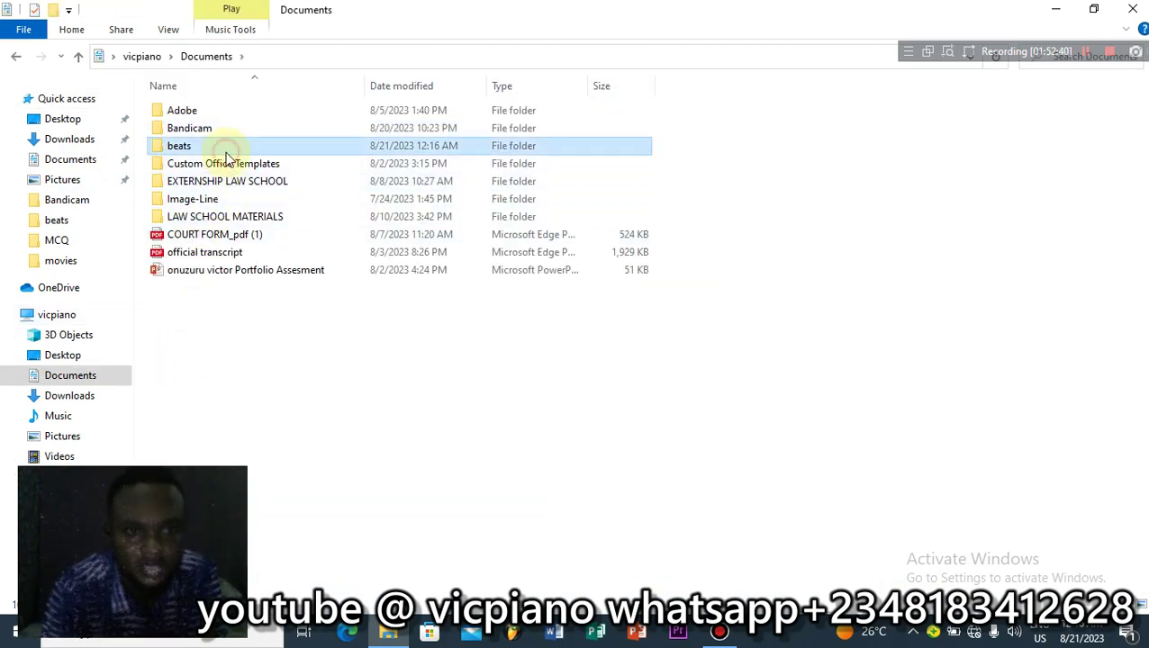
double_click(225, 146)
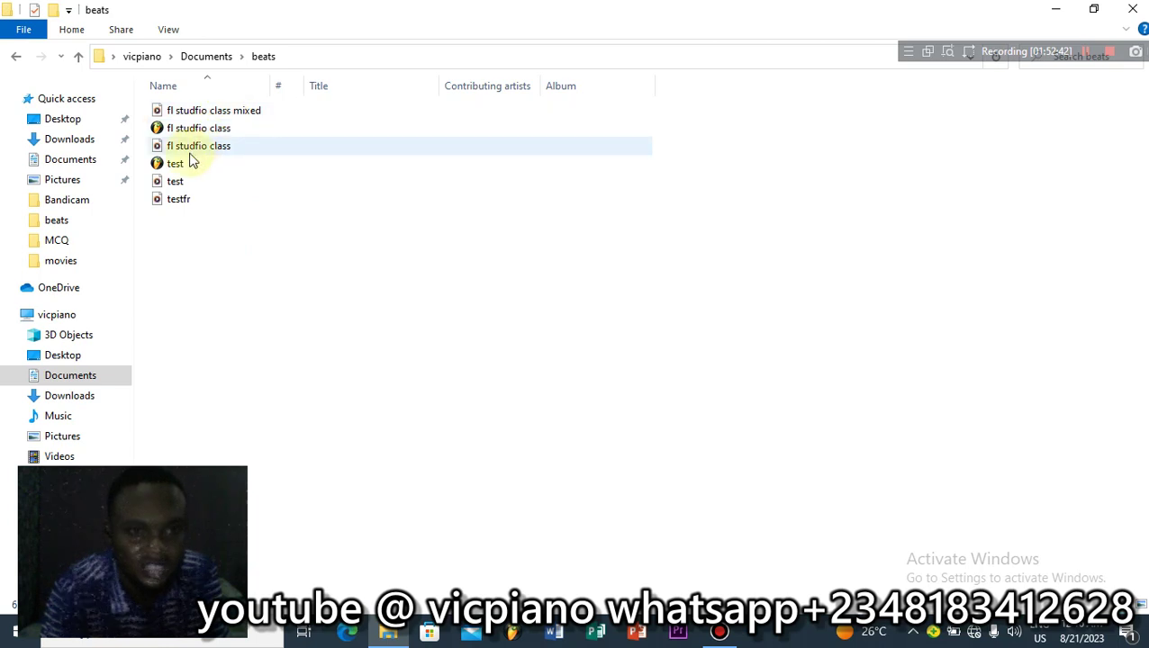
Step: Play the earlier "fl studfio class" audio export in Media Player
click(190, 153)
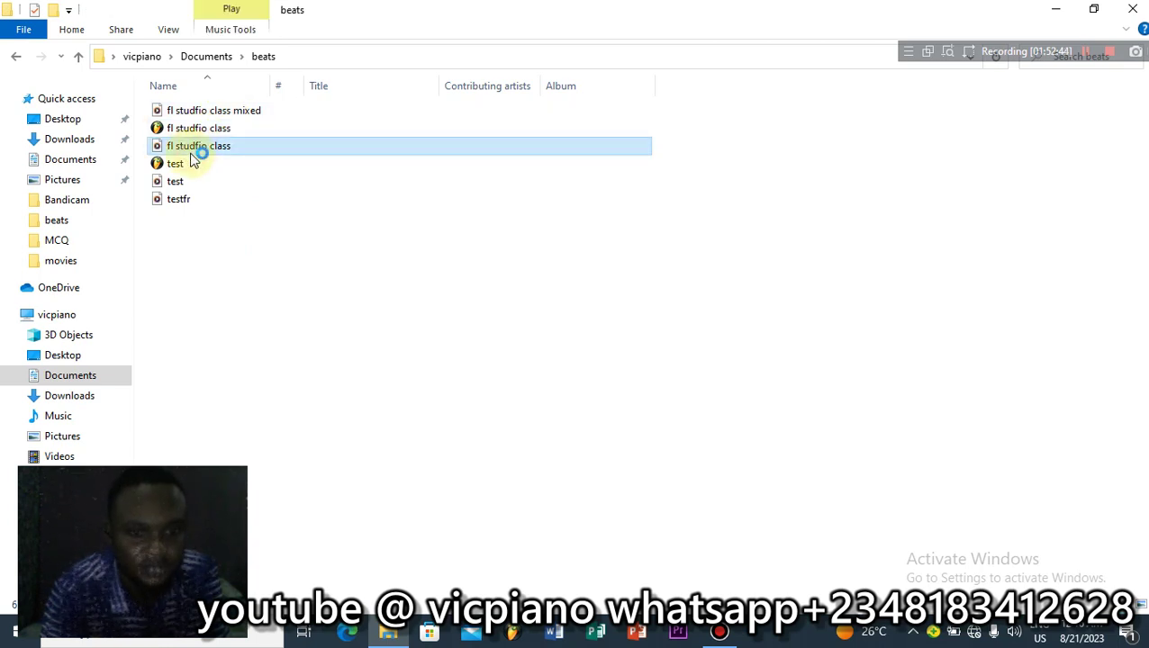
double_click(192, 157)
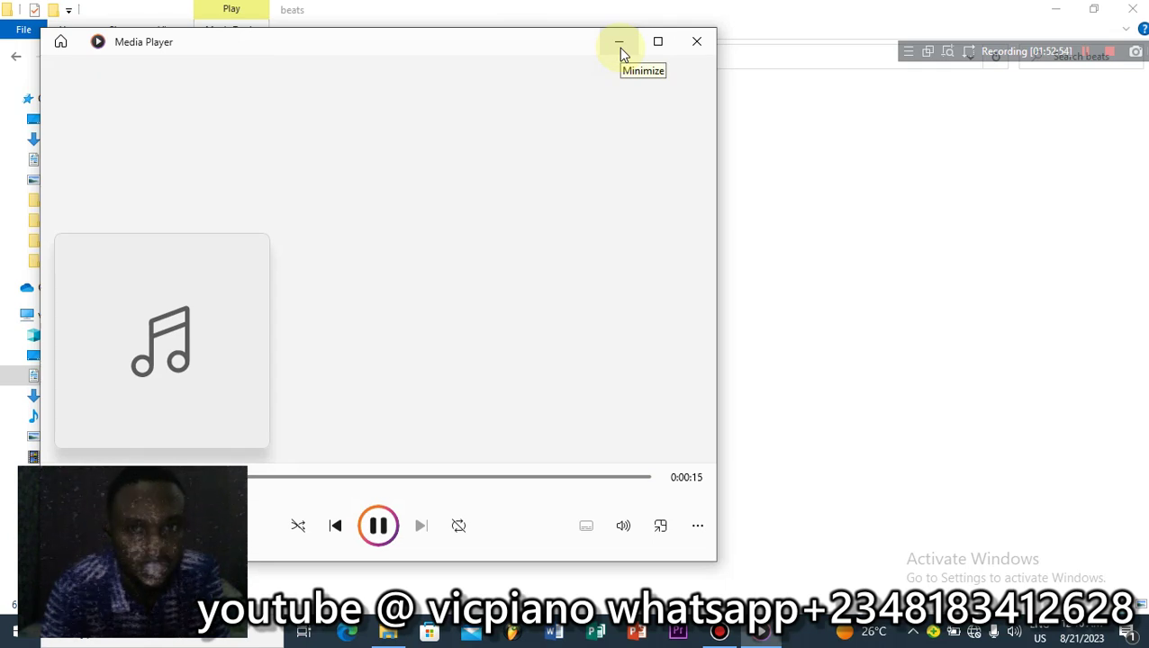
click(379, 527)
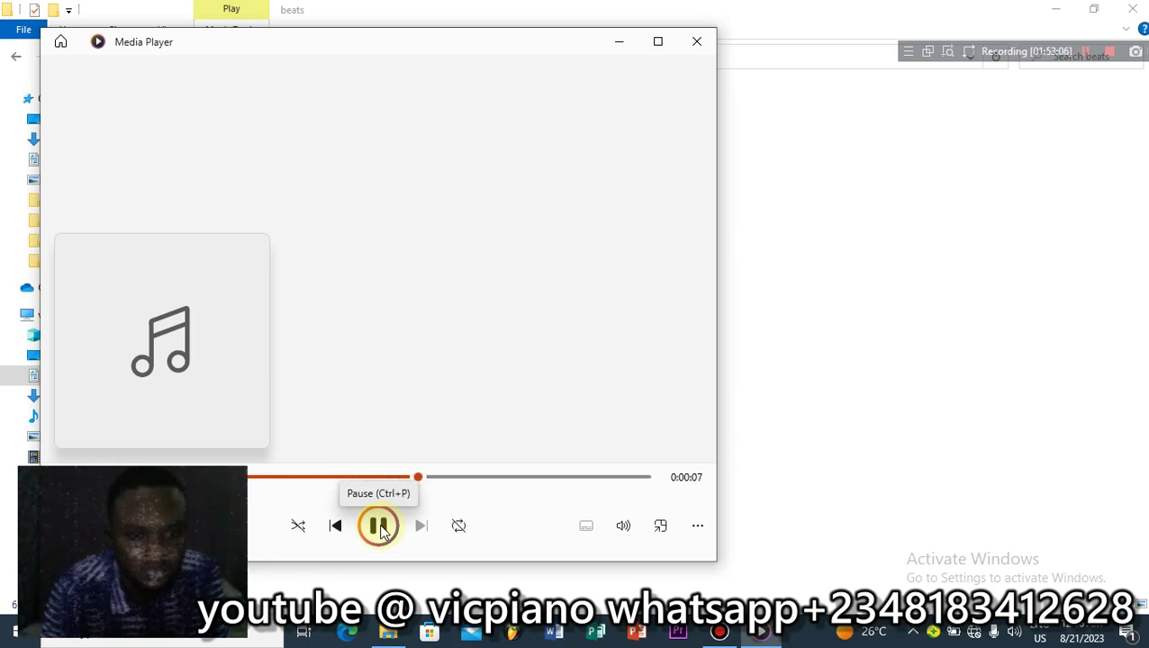
Step: Pause the earlier export and play the "fl studfio class mixed" audio file from the beats folder
click(379, 527)
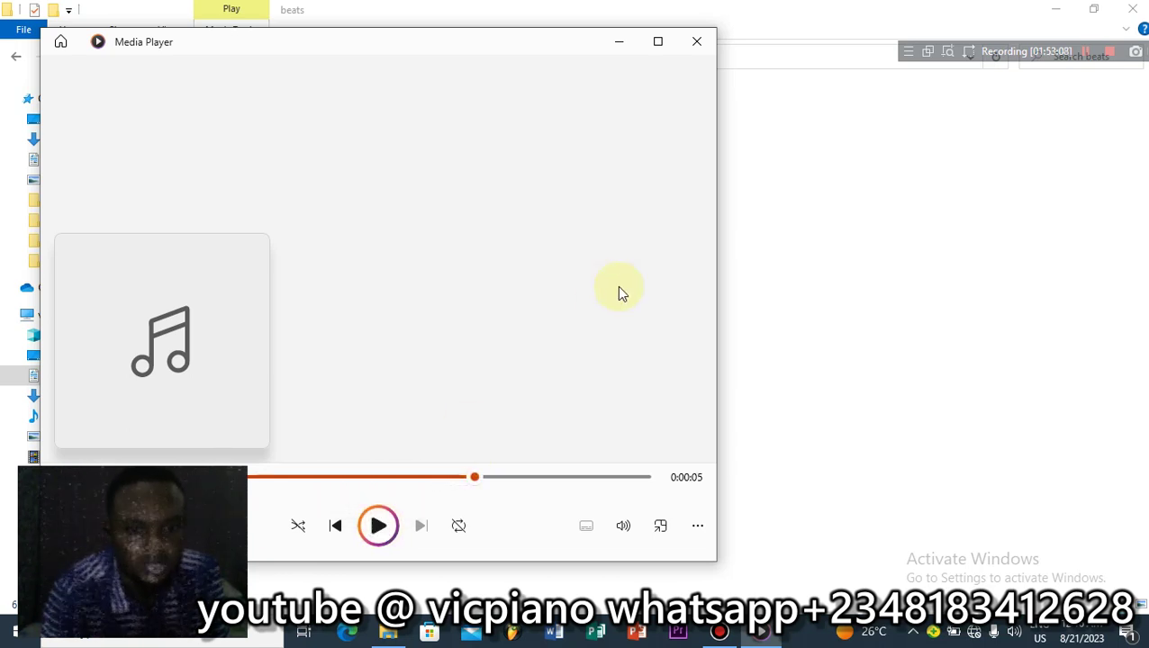
click(612, 40)
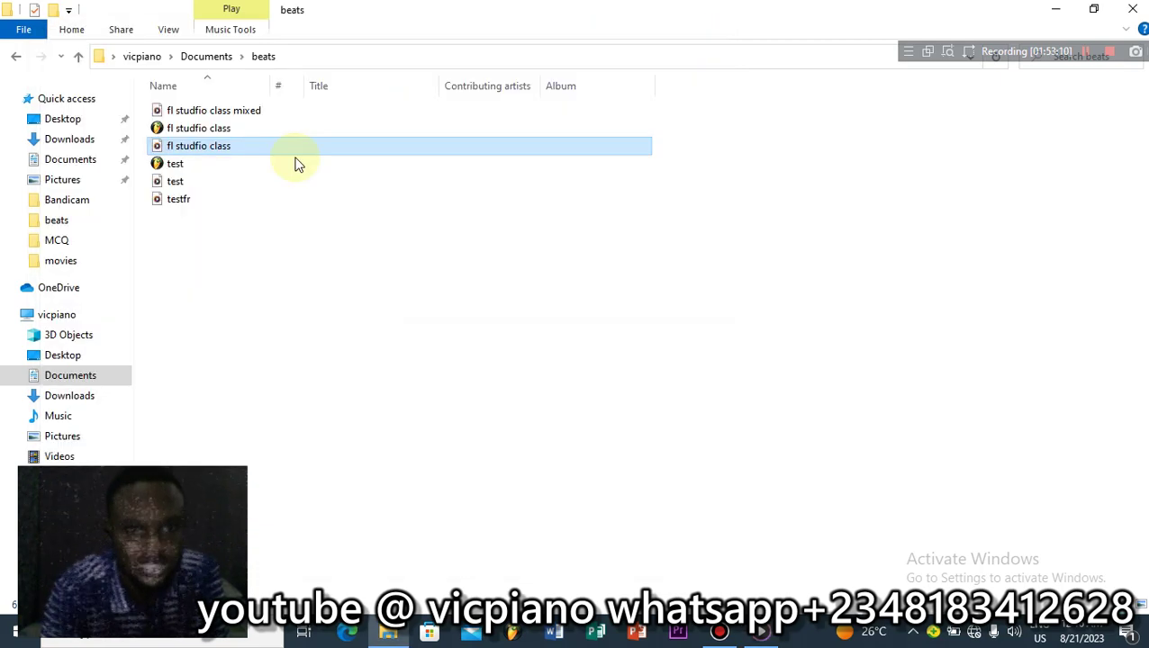
double_click(238, 108)
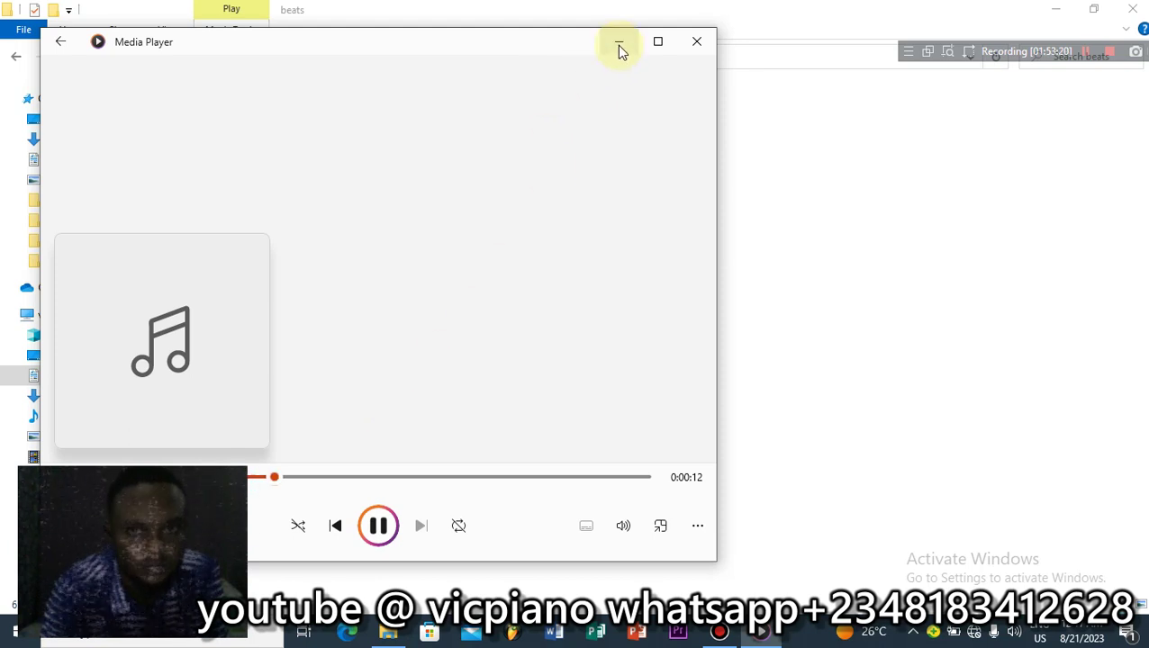
Step: Move the Media Player window aside and load the earlier "fl studfio class" audio file from File Explorer into it for playback
drag(567, 47, 915, 20)
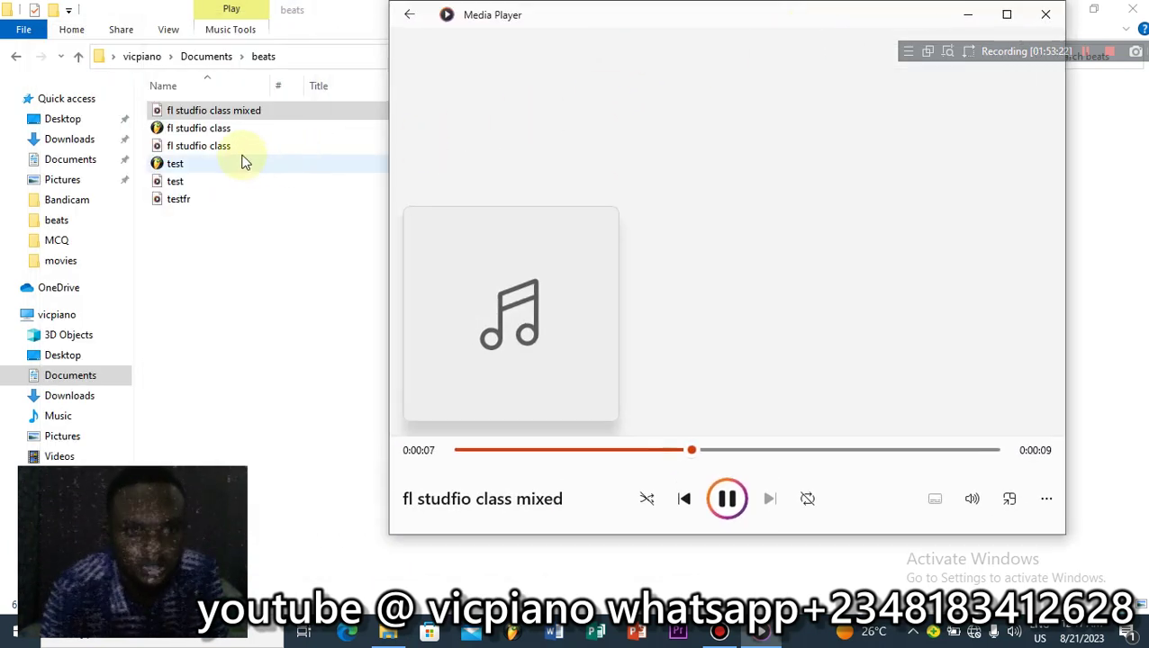
click(200, 149)
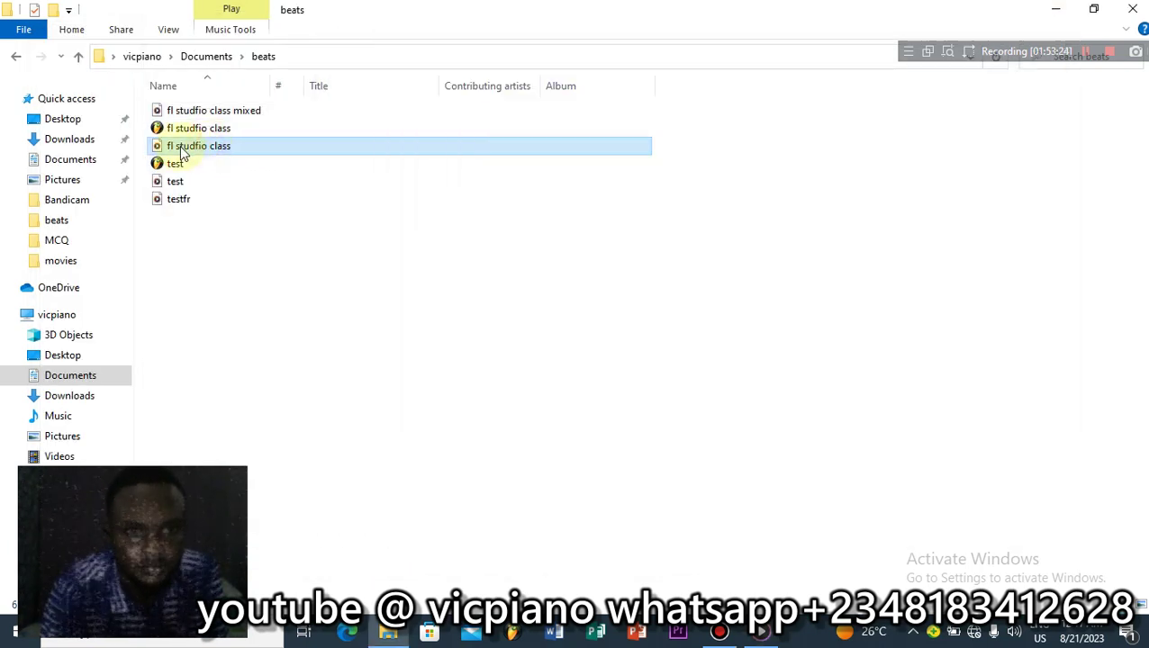
click(756, 634)
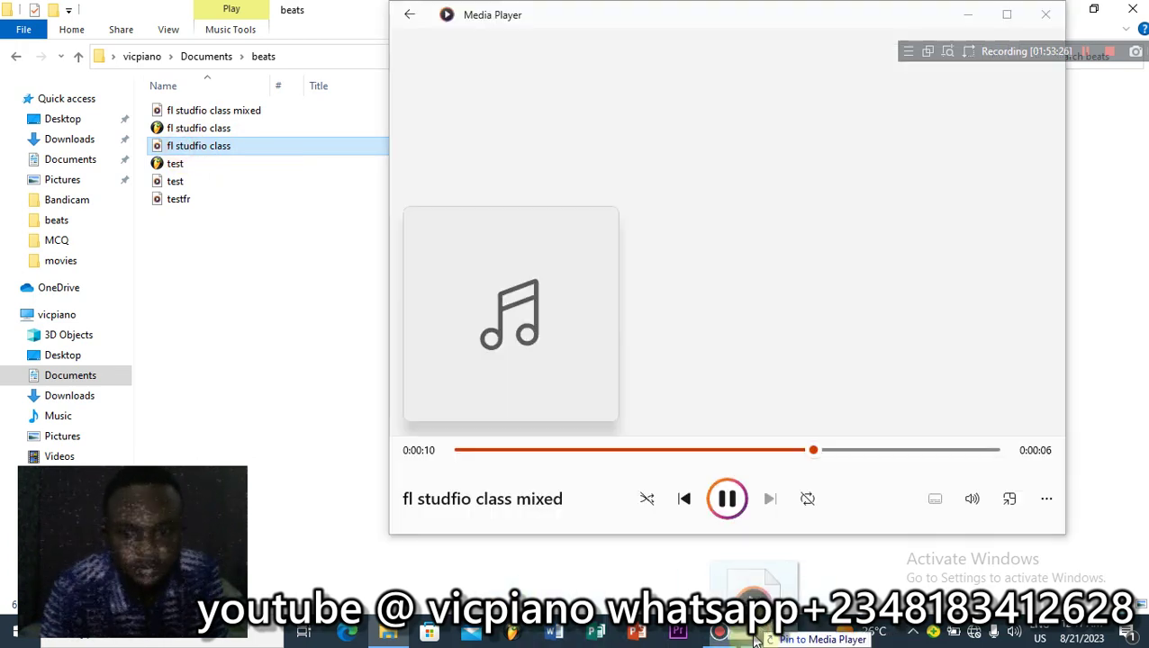
click(756, 639)
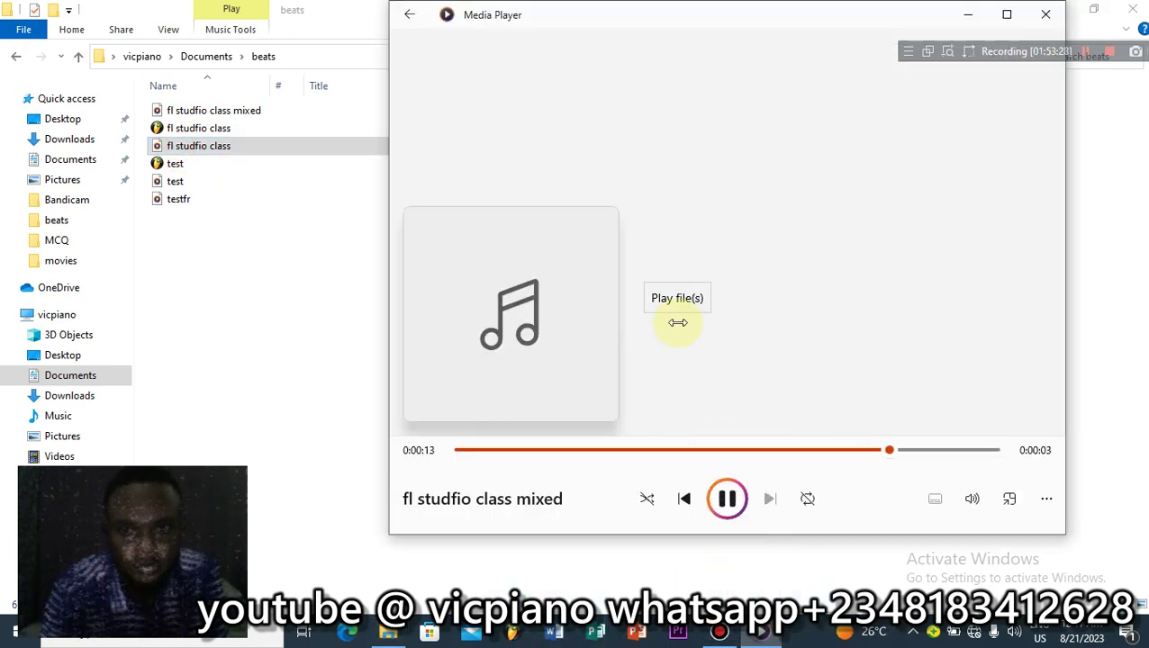
drag(679, 330, 680, 330)
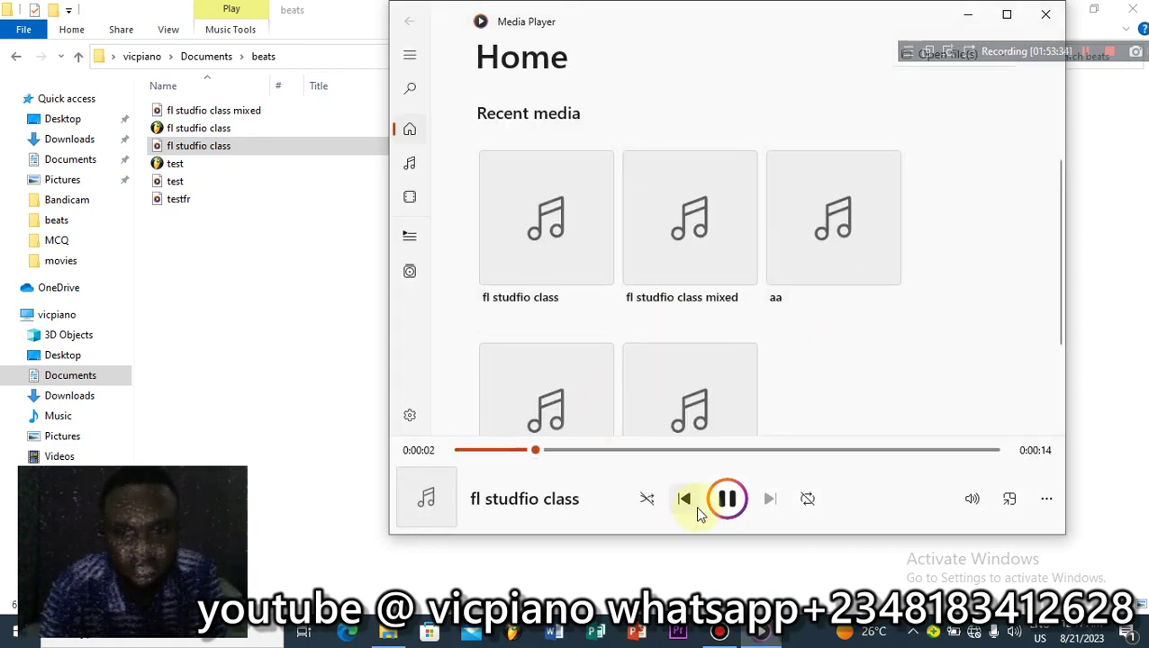
Step: Play "fl studfio class mixed" from the recent media, restart it from the beginning, and pause it
mouse_move(687, 296)
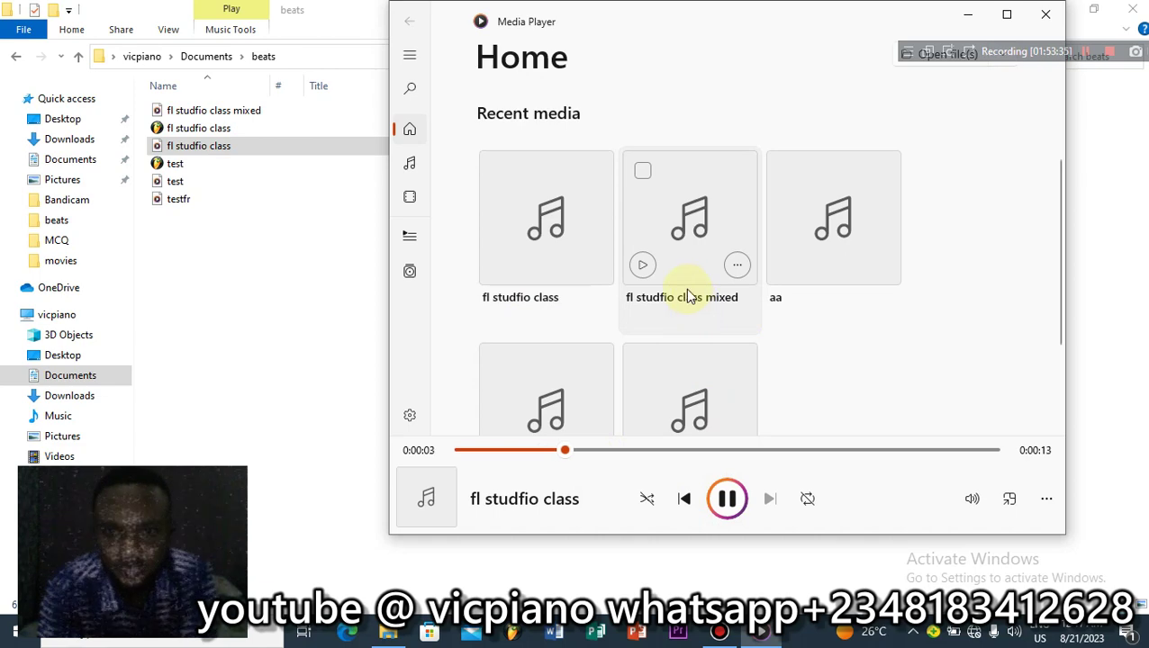
click(643, 268)
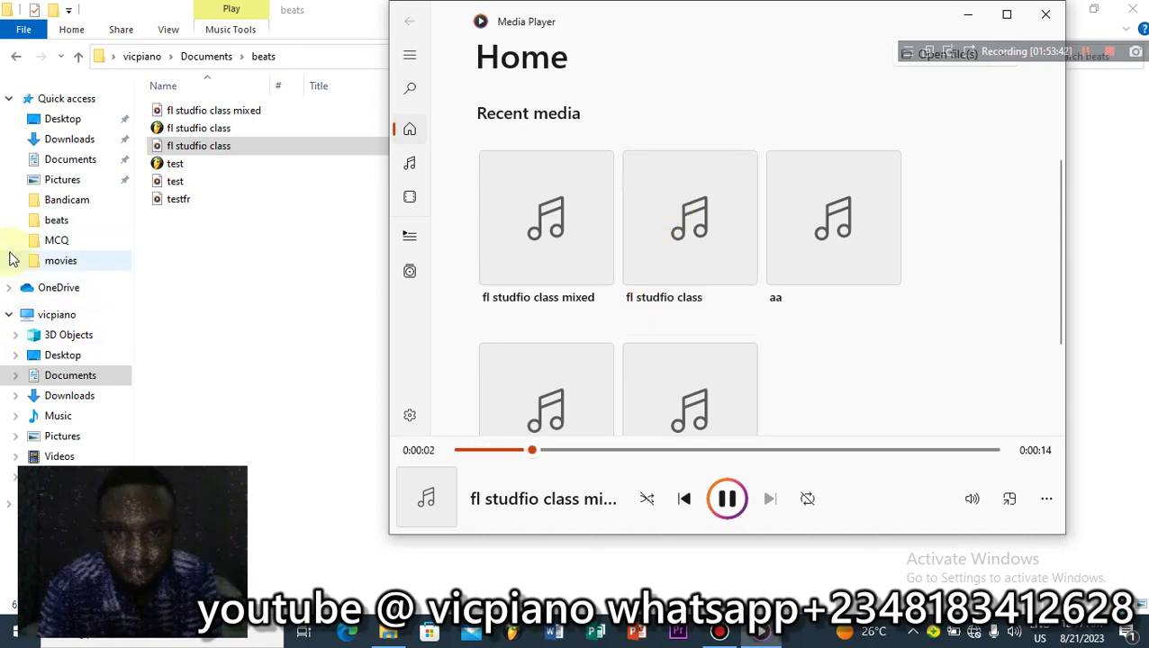
mouse_move(701, 259)
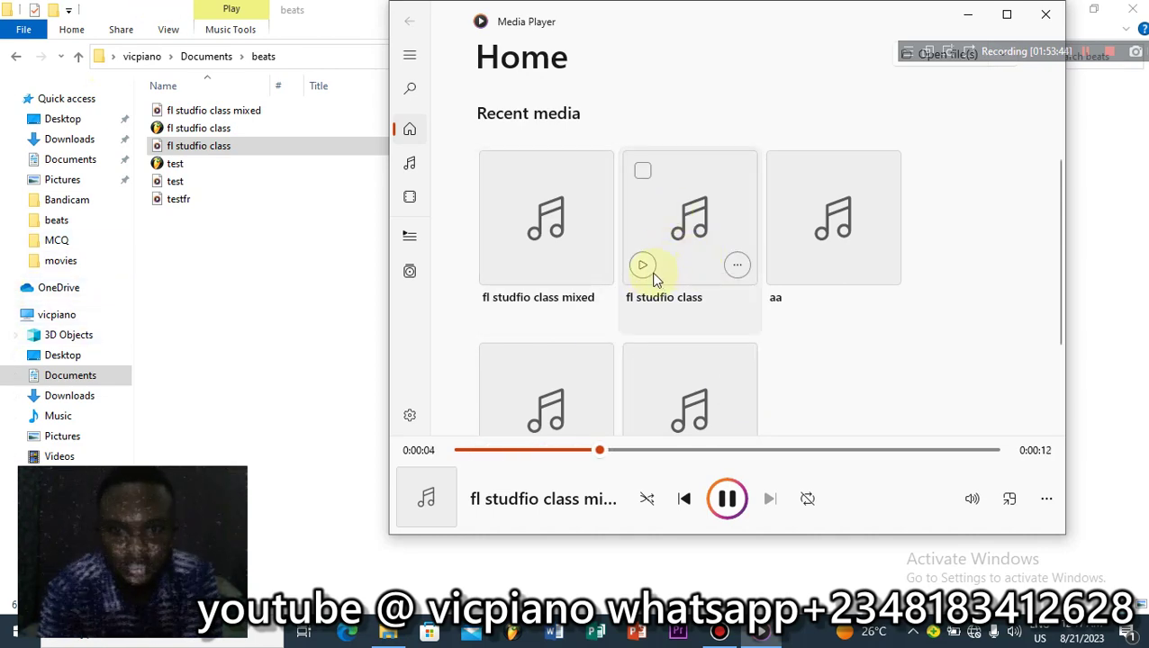
click(500, 268)
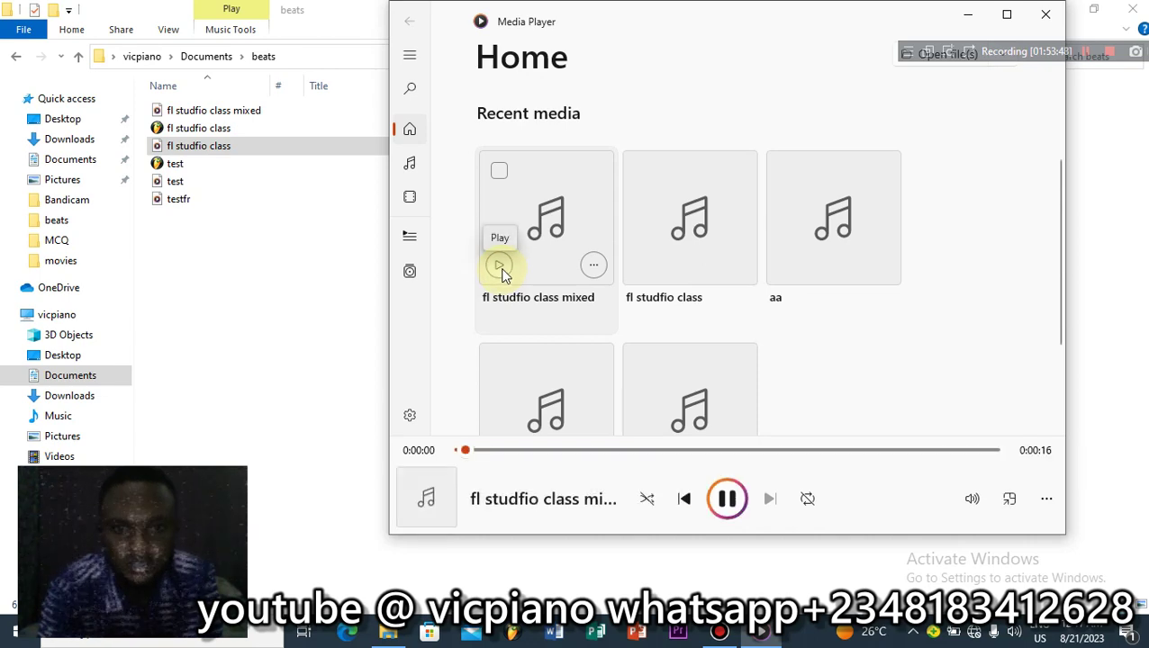
mouse_move(644, 277)
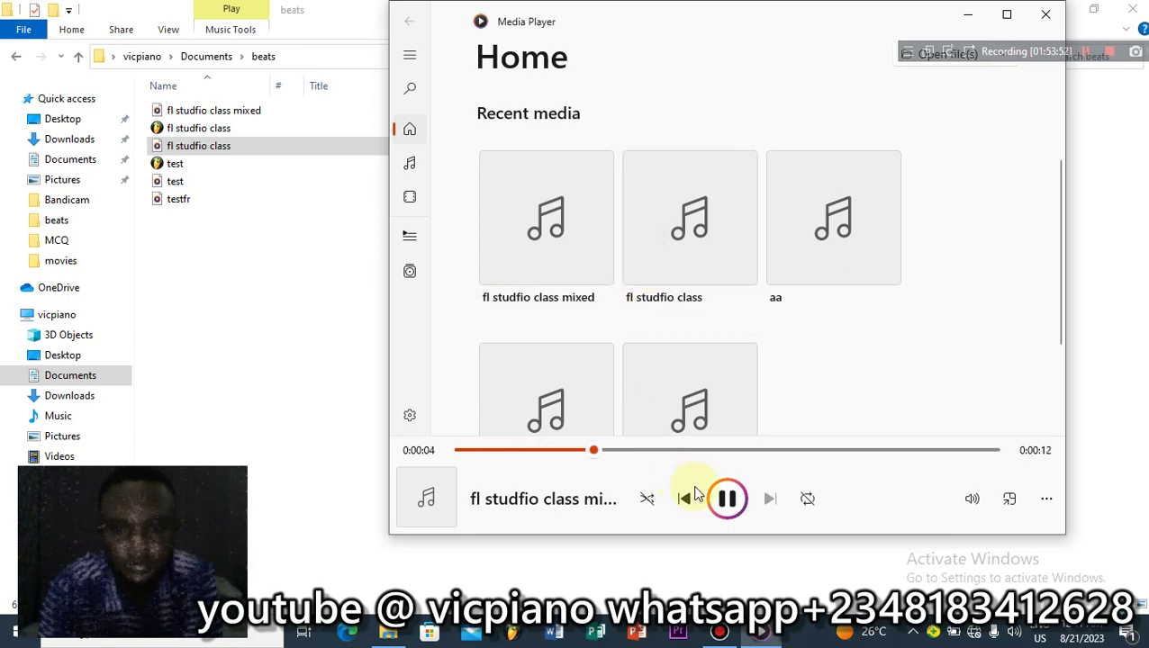
click(727, 499)
Step: Close Media Player and the File Explorer window
mouse_move(833, 230)
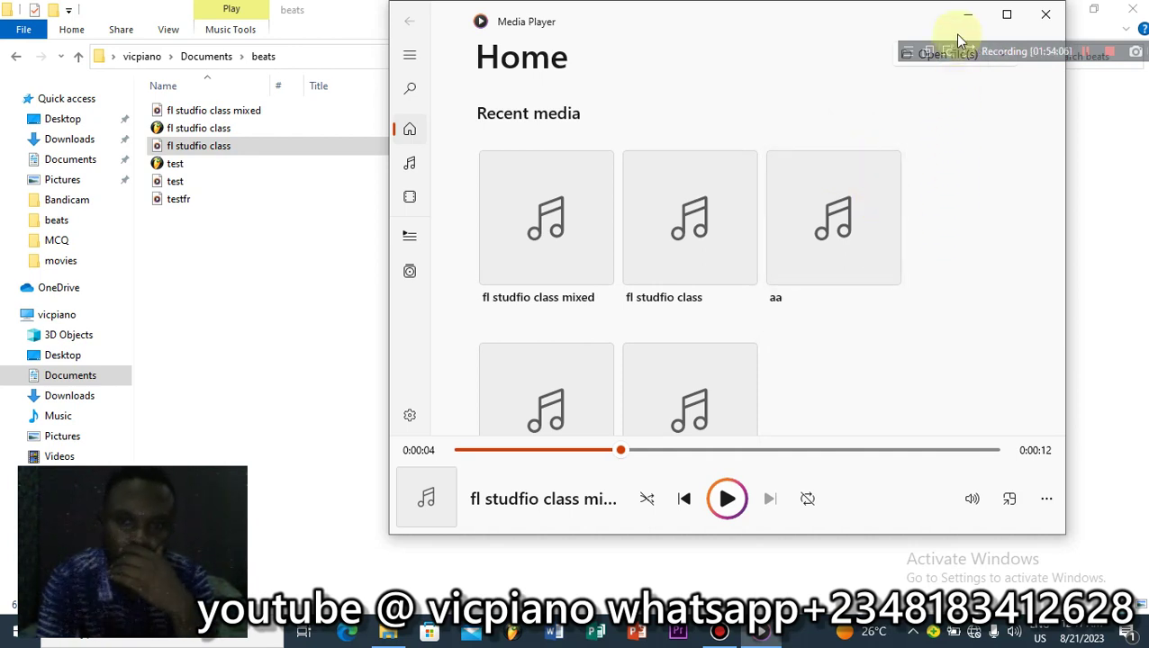
click(1045, 15)
click(1132, 11)
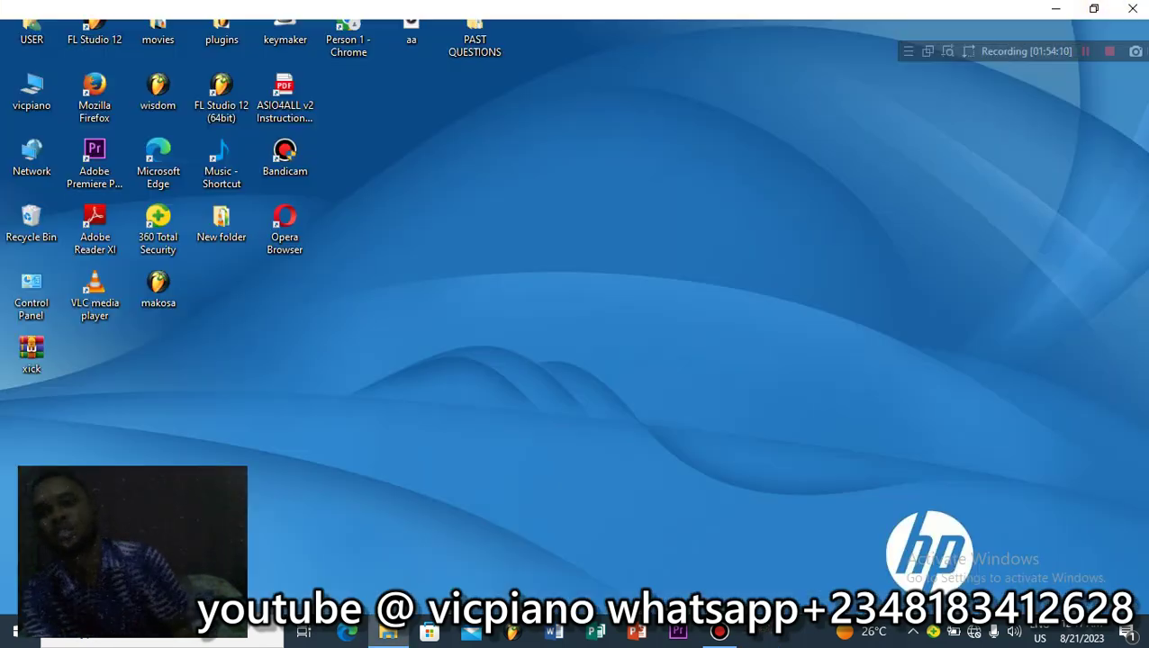
Step: Switch to FL Studio and open the "fl studfio class" project from the beats folder
click(513, 631)
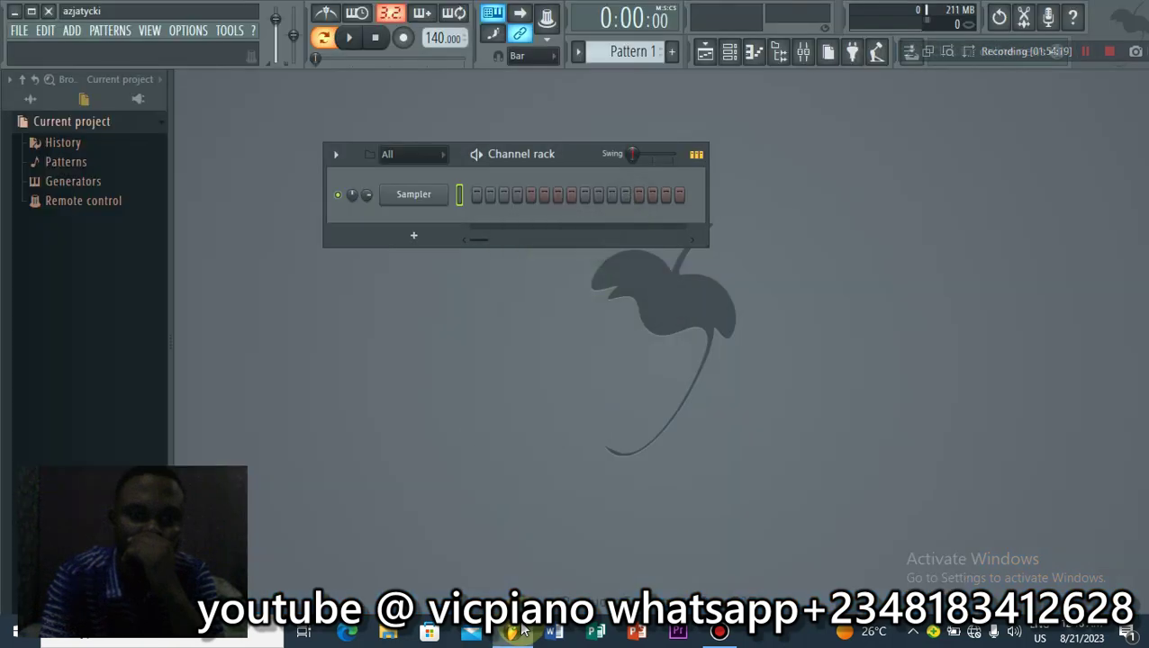
click(12, 30)
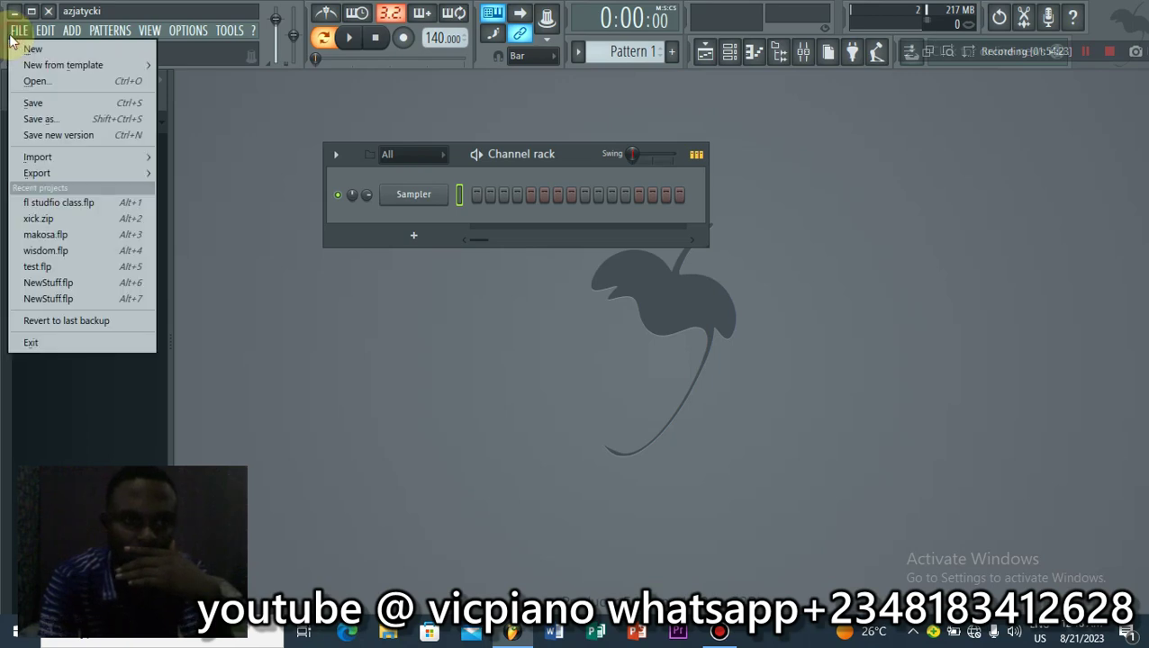
click(36, 81)
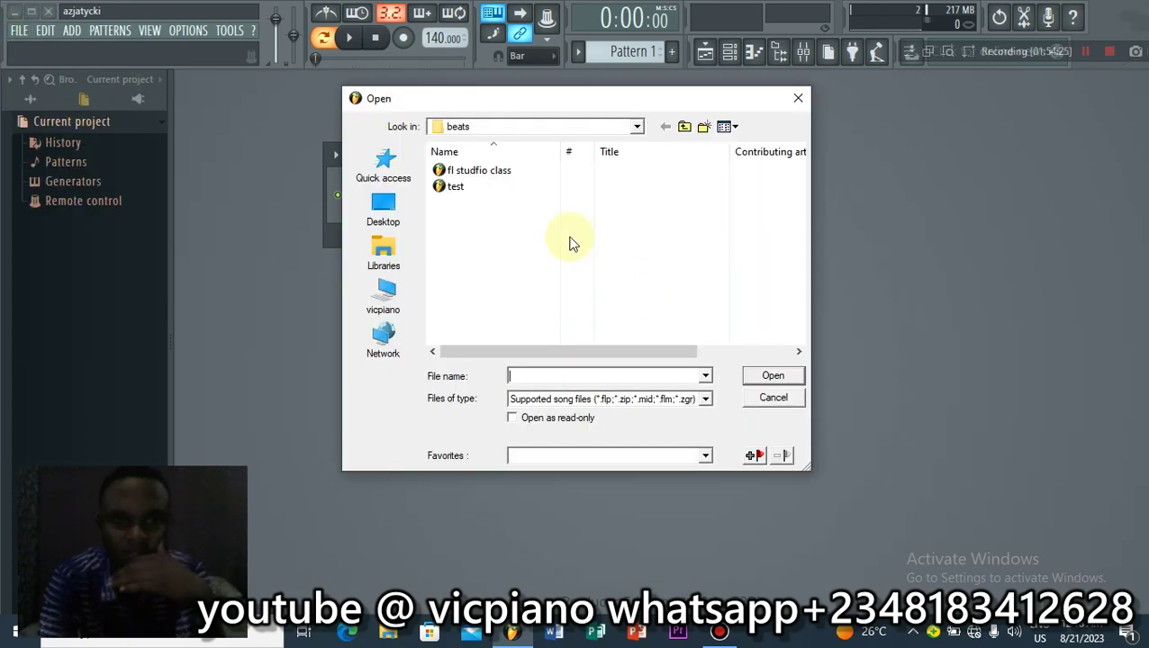
click(474, 175)
click(761, 376)
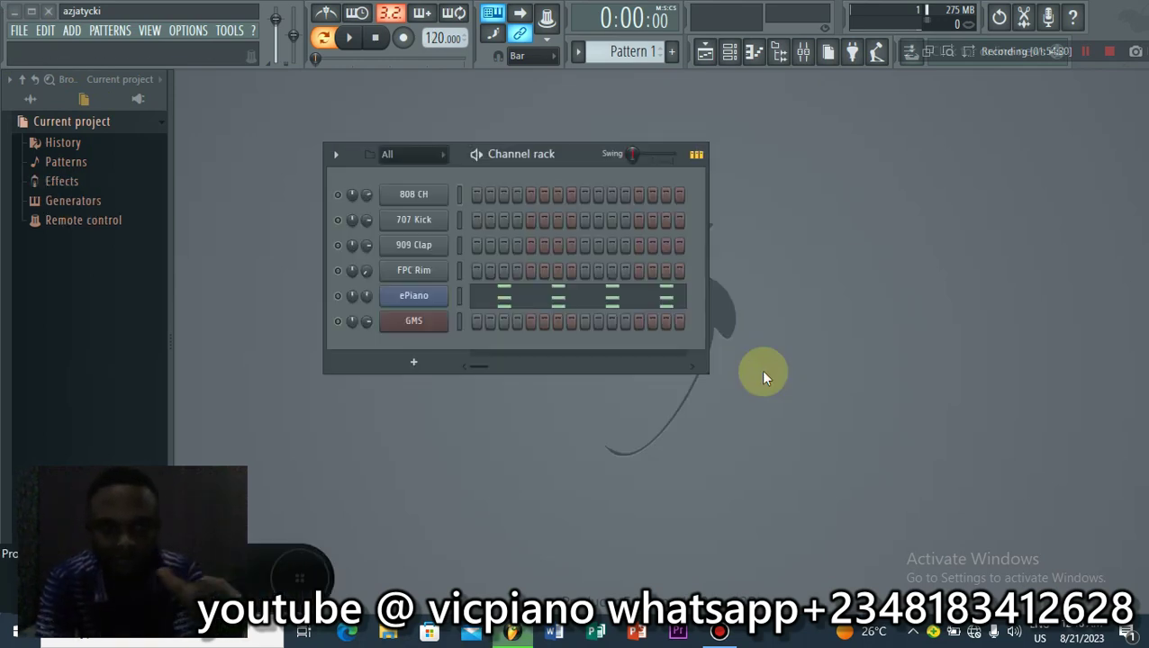
Step: Show the playlist to view the drums, piano and bass arrangement, and hide it again
key(F1)
click(706, 61)
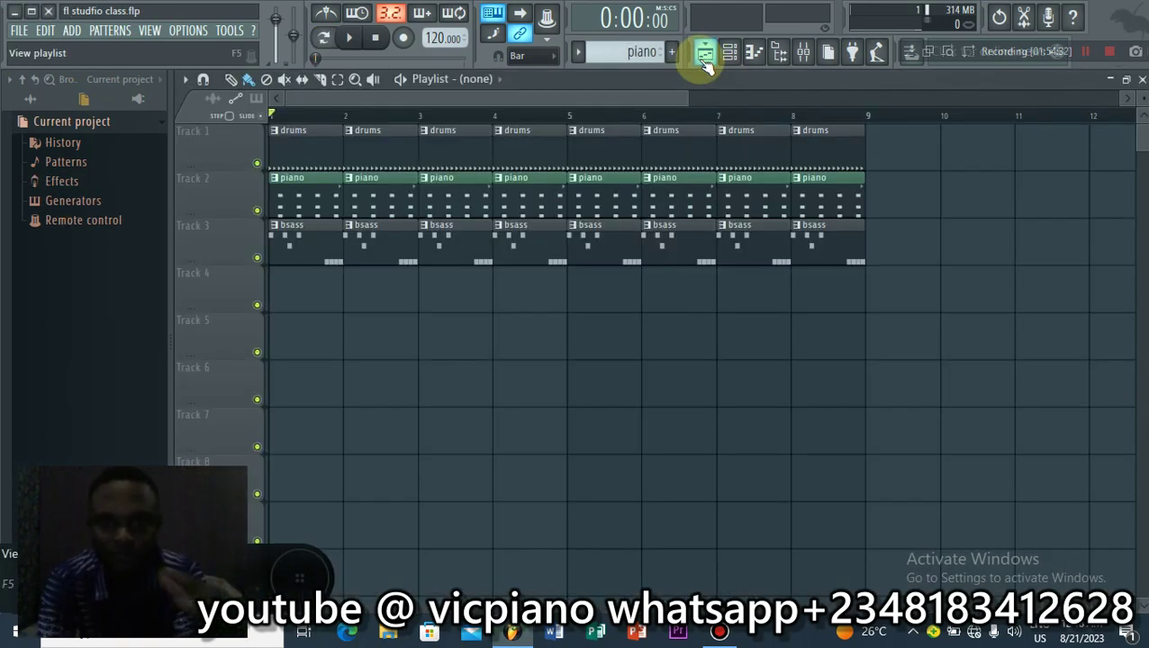
click(706, 54)
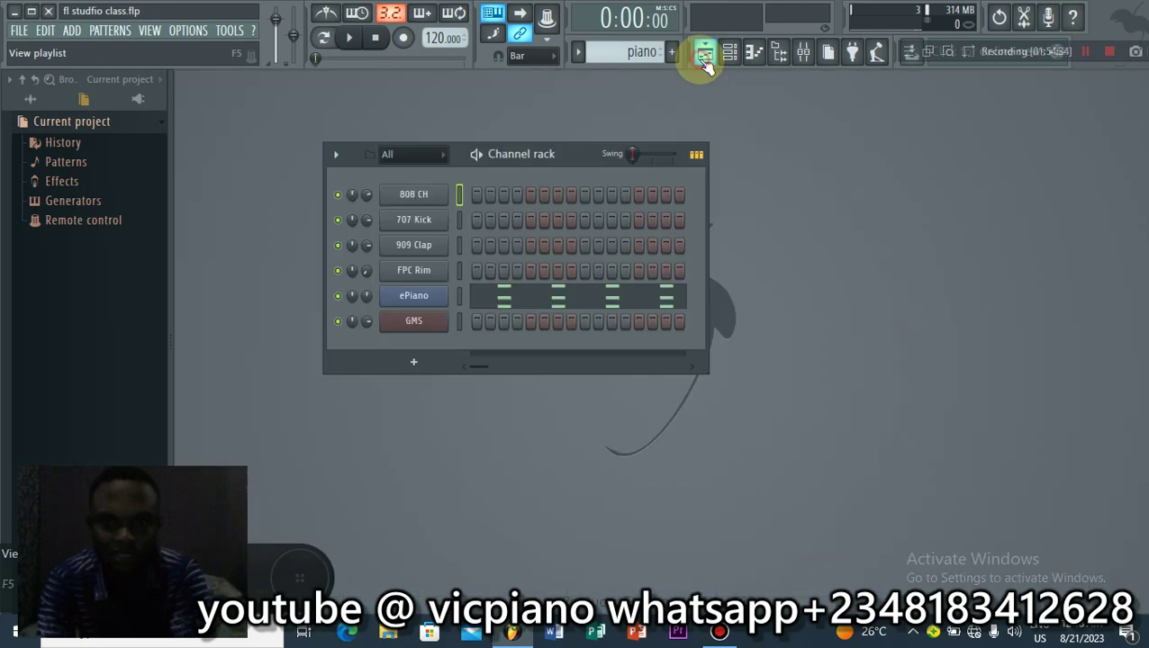
click(698, 52)
key(F5)
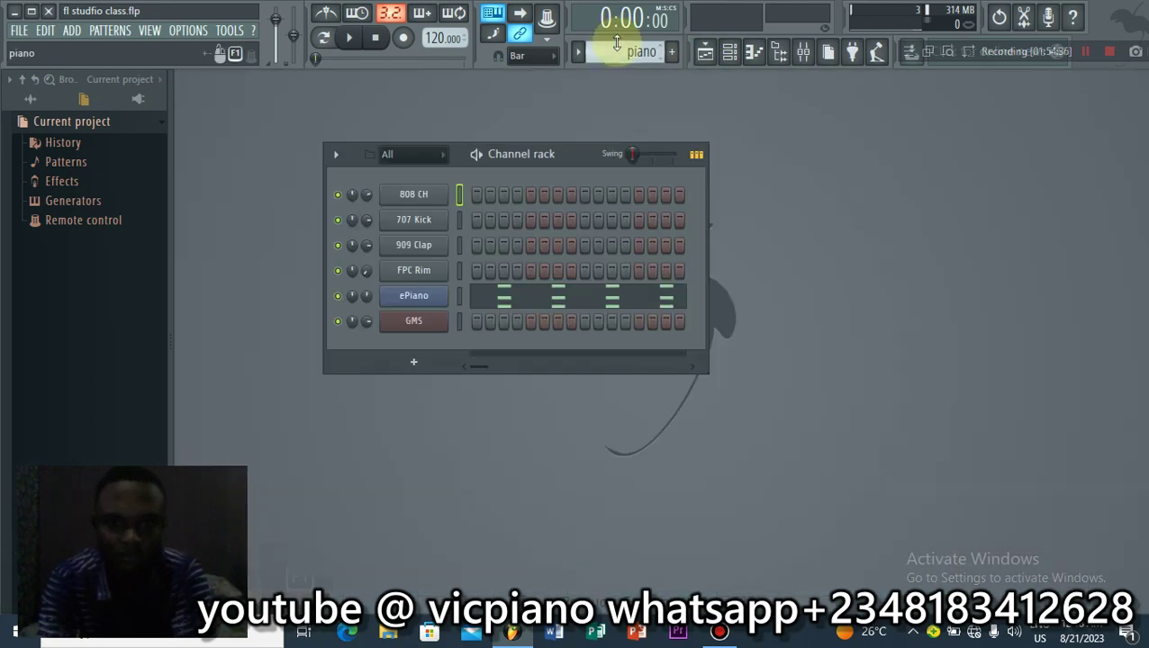
Step: Browse the project's patterns in the channel rack, return to the piano pattern, and stop playback
scroll(616, 43, down, 1)
scroll(617, 43, up, 1)
scroll(616, 44, down, 1)
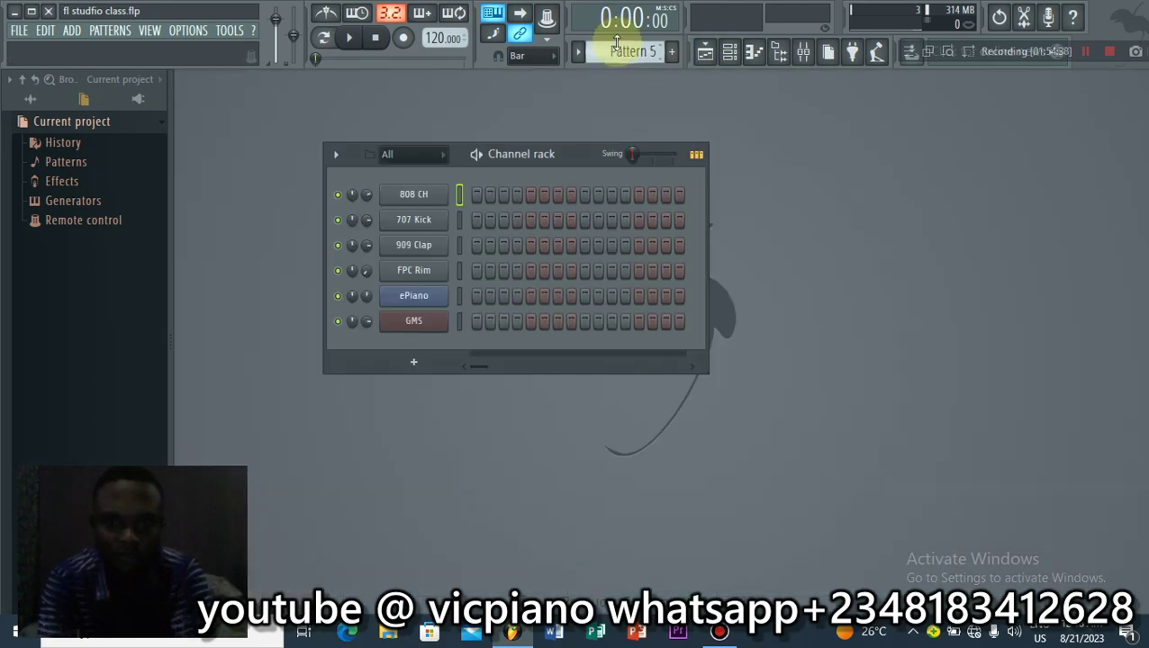
scroll(617, 43, up, 1)
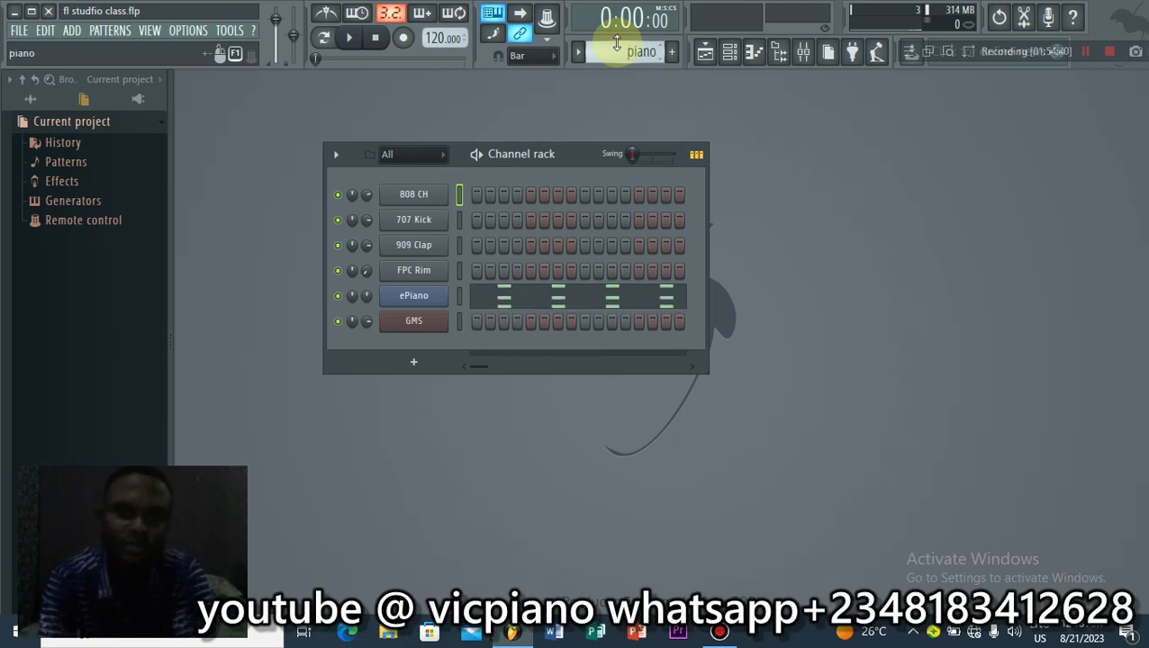
key(space)
click(376, 42)
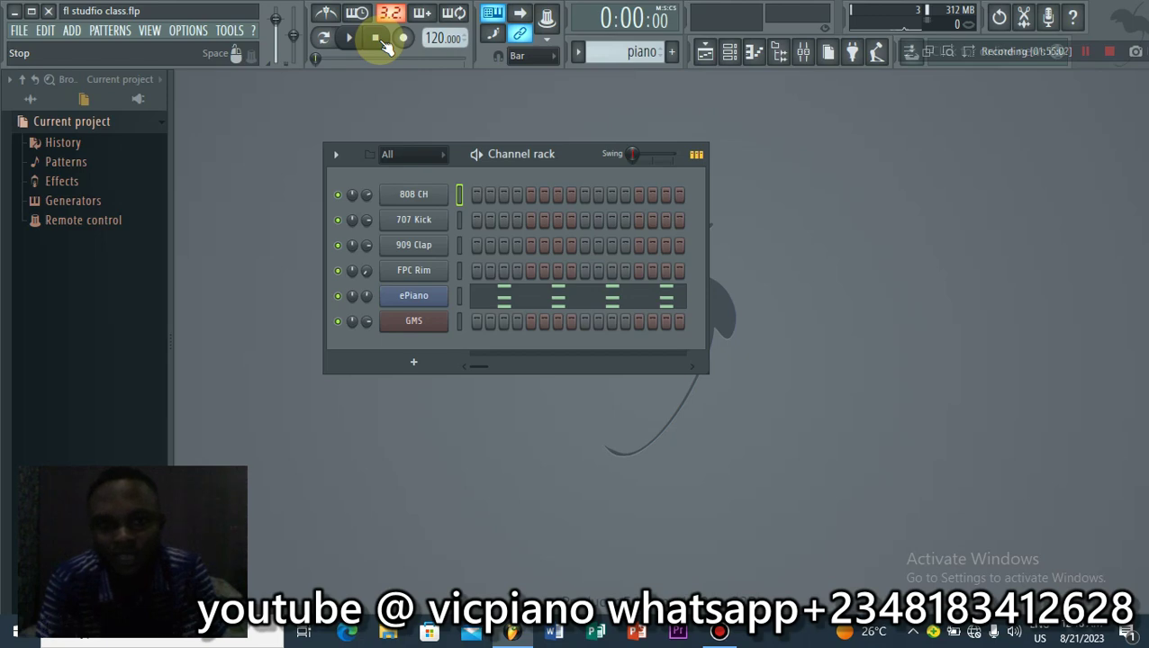
Step: Load the xick archive from the desktop into FL Studio and dismiss the missing FabFilter Pro-L 2 plugin warning
click(11, 10)
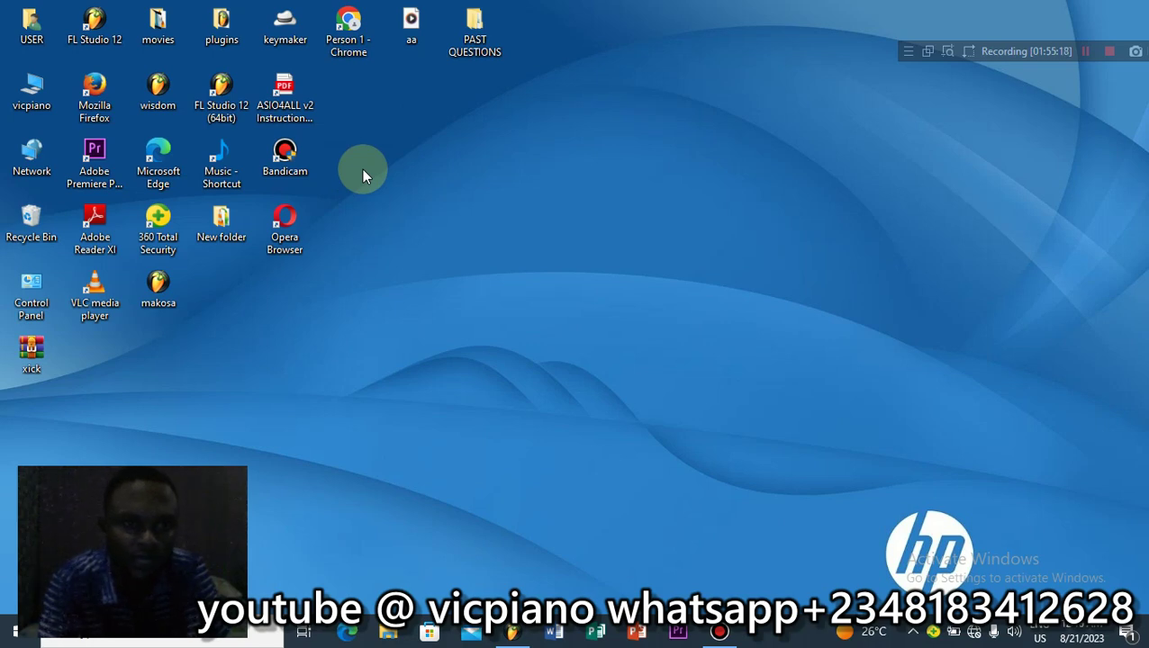
click(35, 349)
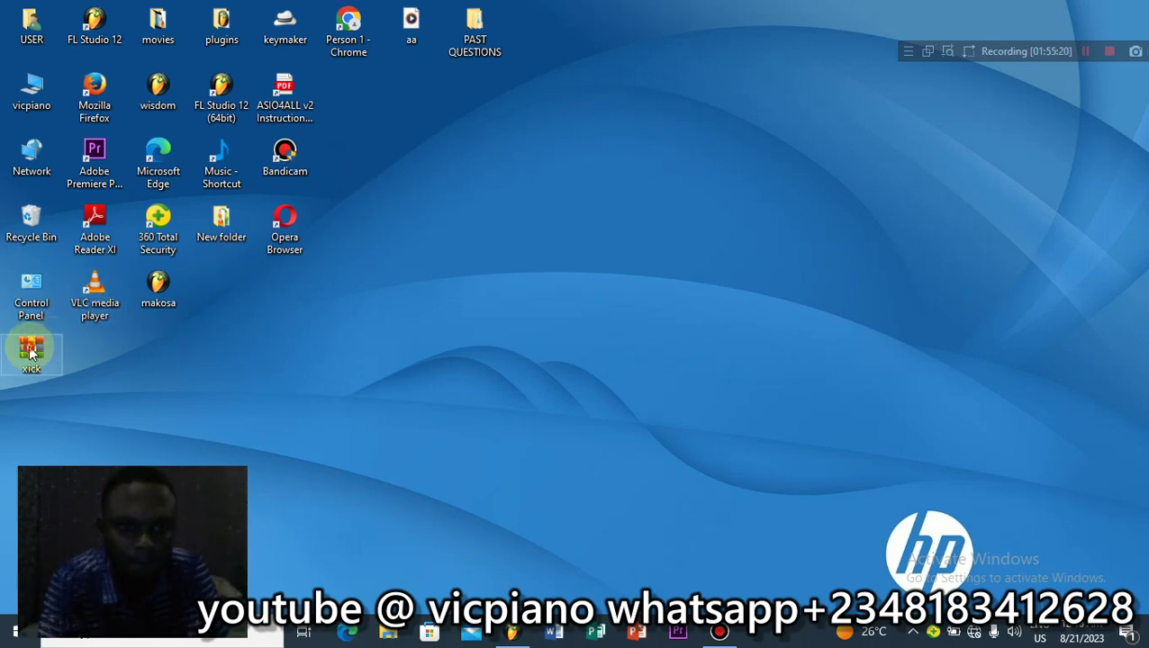
click(515, 633)
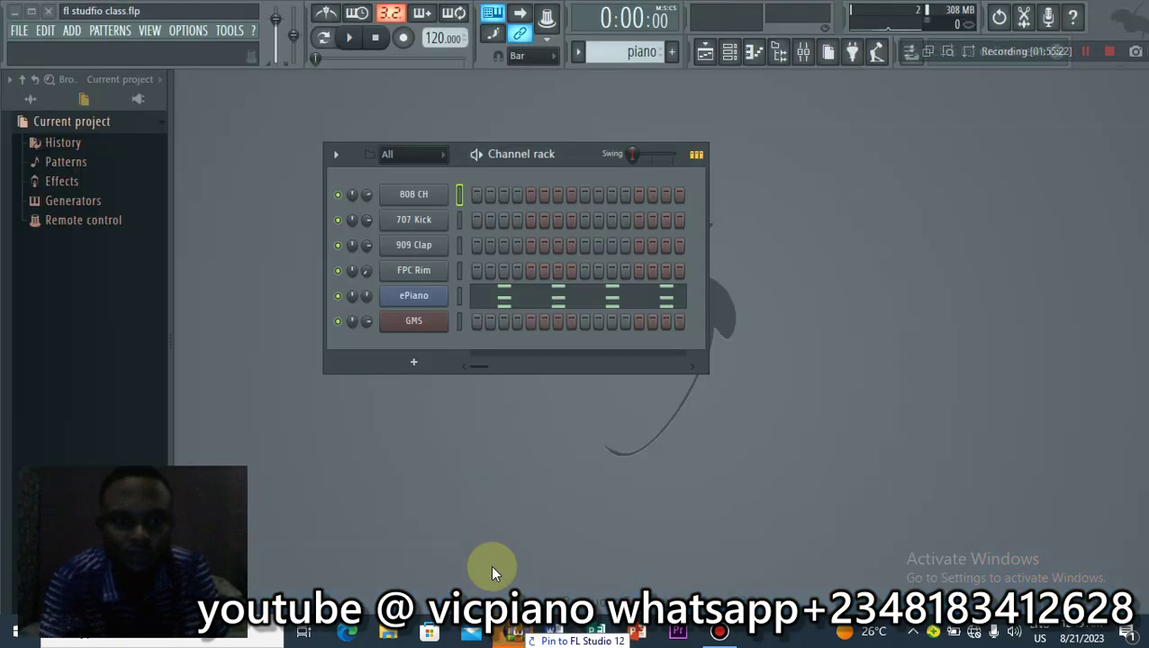
mouse_move(165, 61)
mouse_down()
mouse_move(162, 39)
mouse_move(158, 54)
mouse_up()
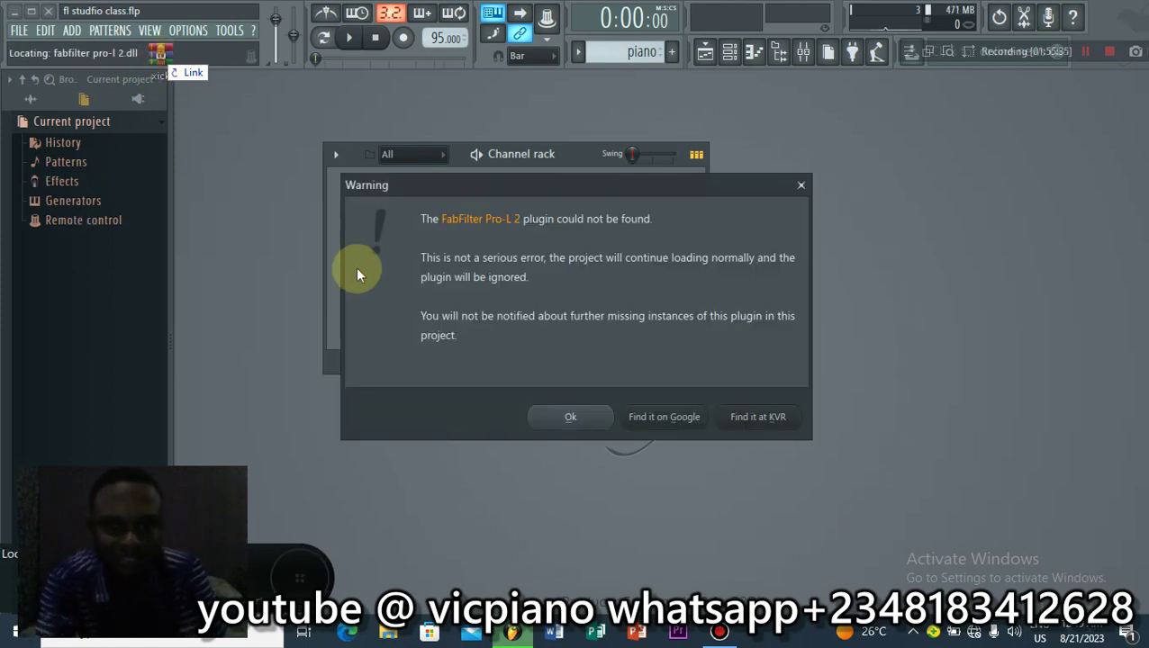
click(581, 418)
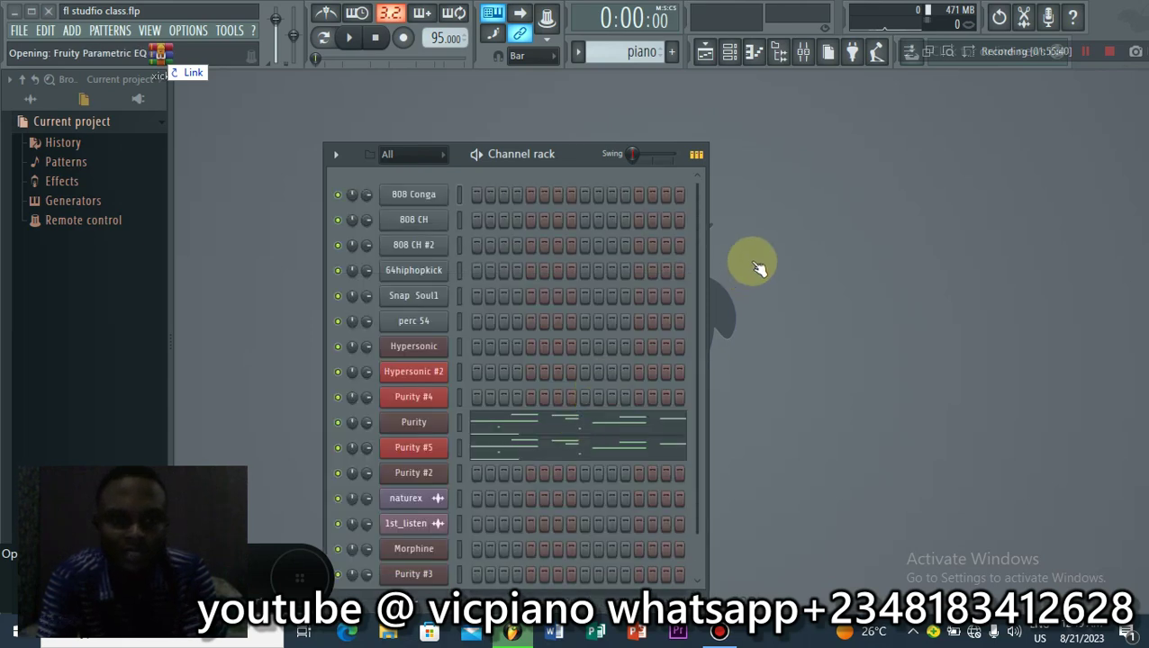
Step: Show the mixer and go through its tracks, including Morphine, 64hiphopkick, 808 CH #2 and 808 CH, to review their effect slots
click(707, 53)
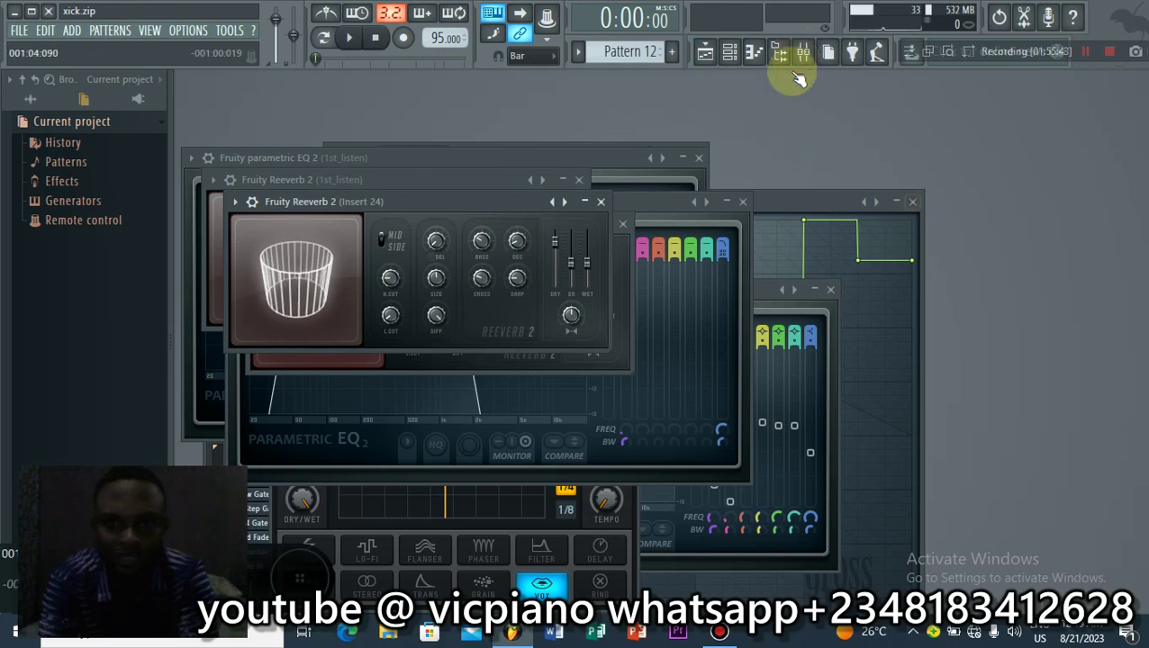
key(F9)
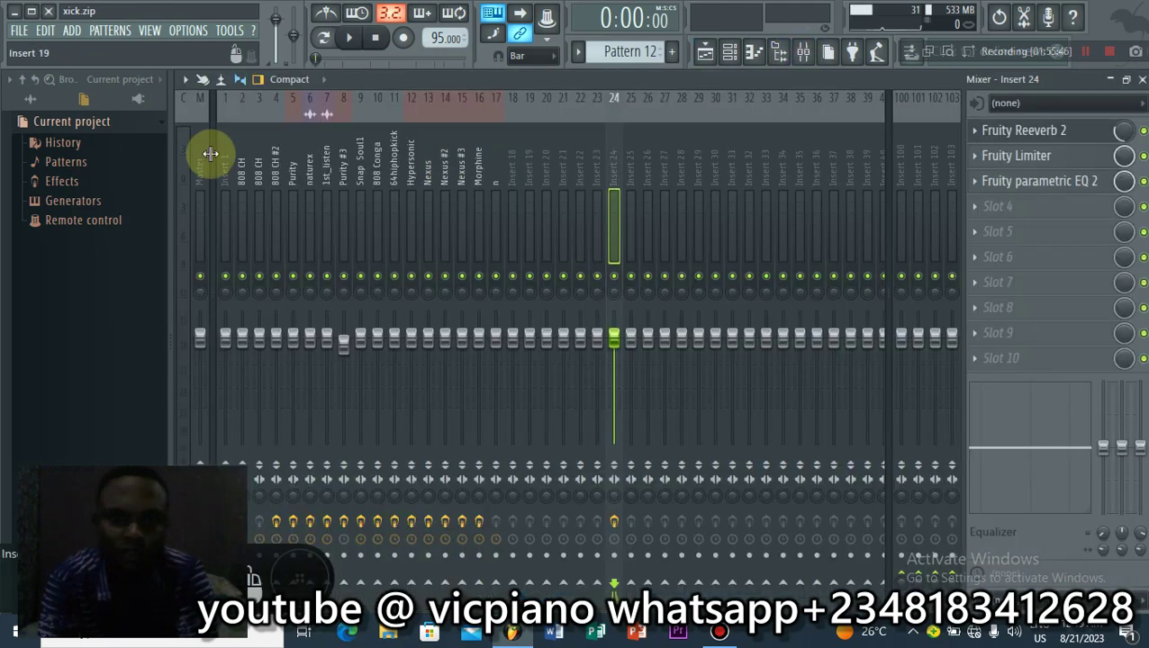
click(429, 170)
click(446, 170)
click(478, 169)
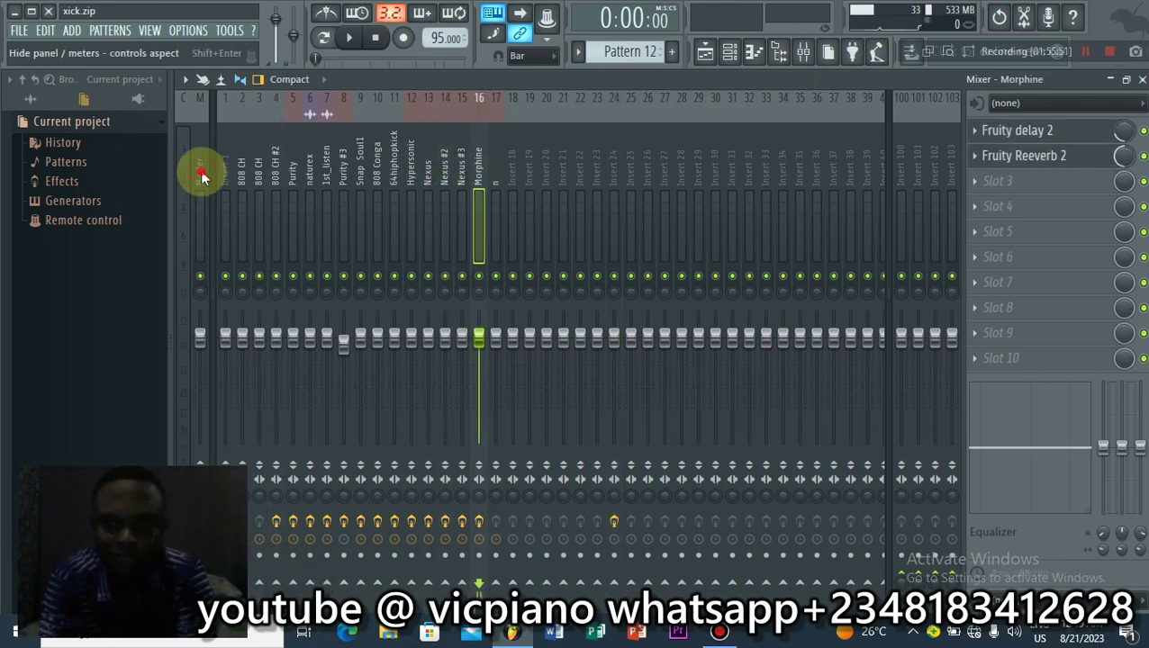
click(200, 171)
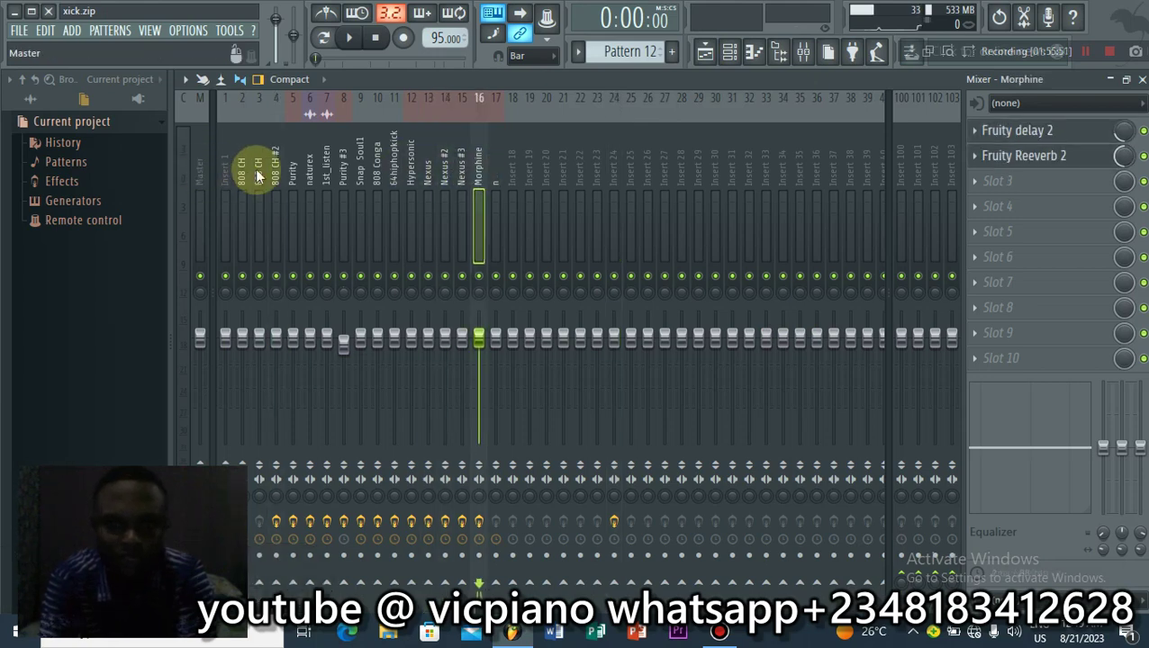
click(466, 146)
click(444, 149)
click(393, 145)
click(309, 144)
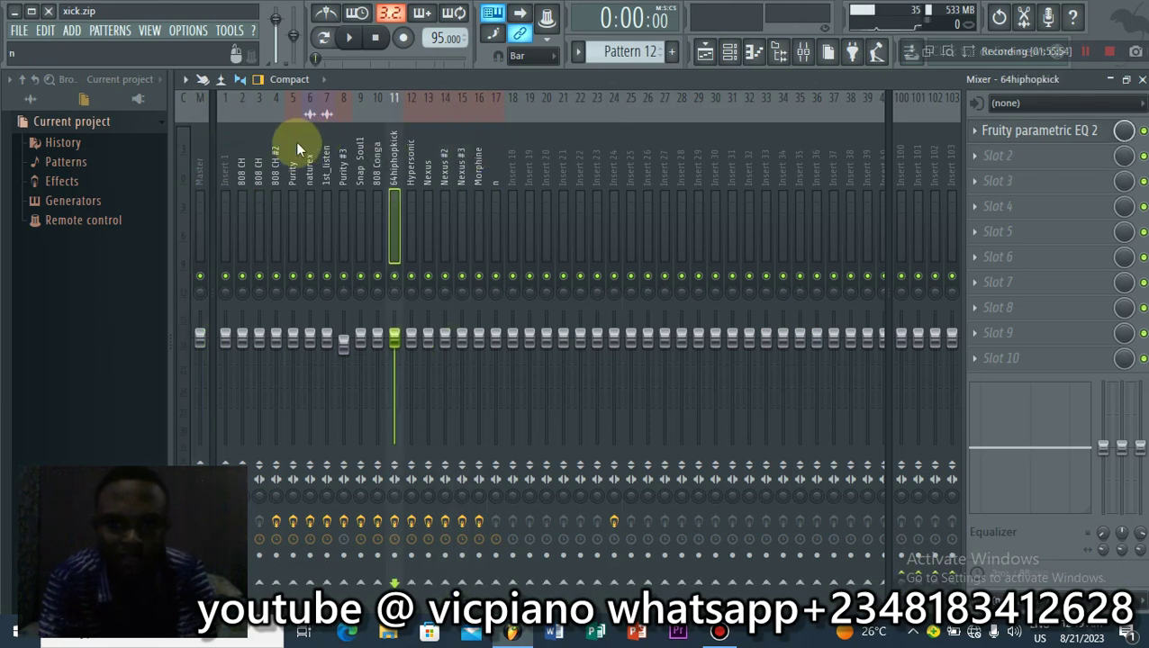
key(Left)
key(Left)
key(Left)
key(Right)
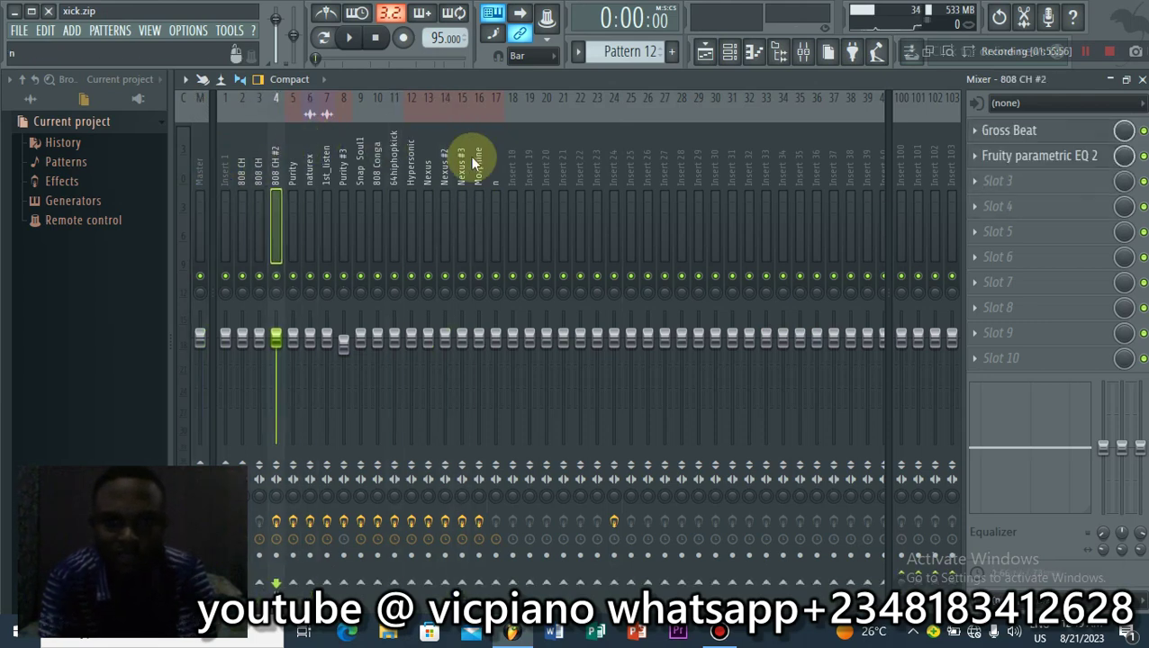
click(471, 159)
key(Left)
key(Left)
key(Left)
key(Left)
key(Left)
key(Left)
key(Left)
key(Left)
key(Left)
key(Left)
click(258, 167)
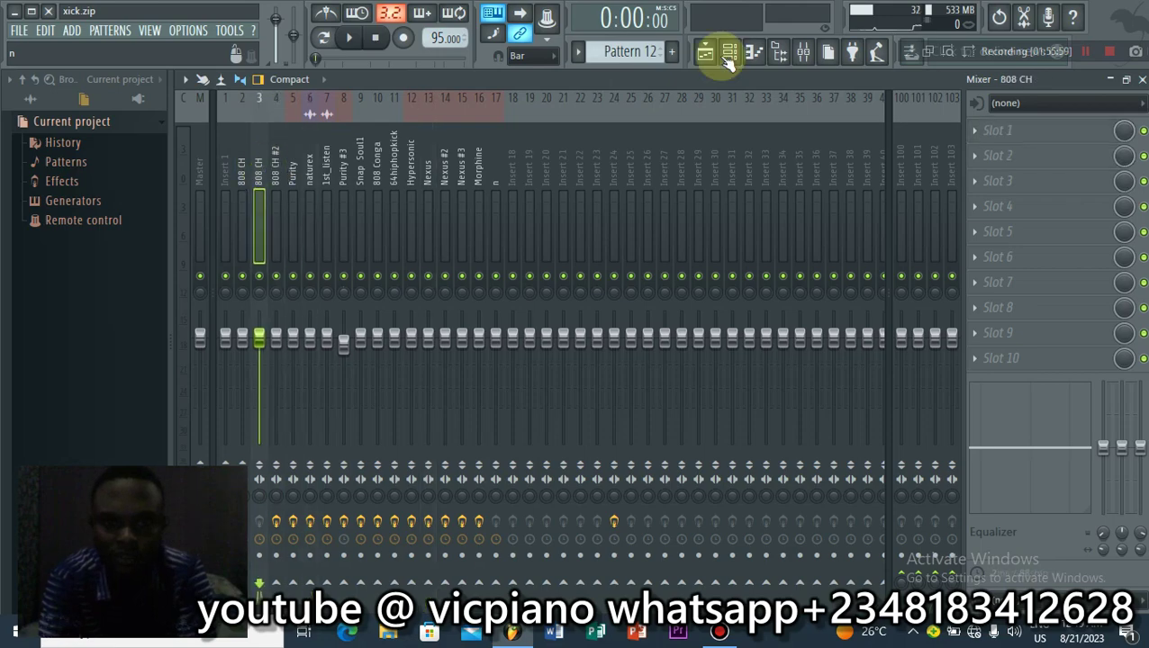
Step: Show the playlist, browse the patterns with the channel rack visible, settle on Pattern 14 and hide the rack
click(695, 56)
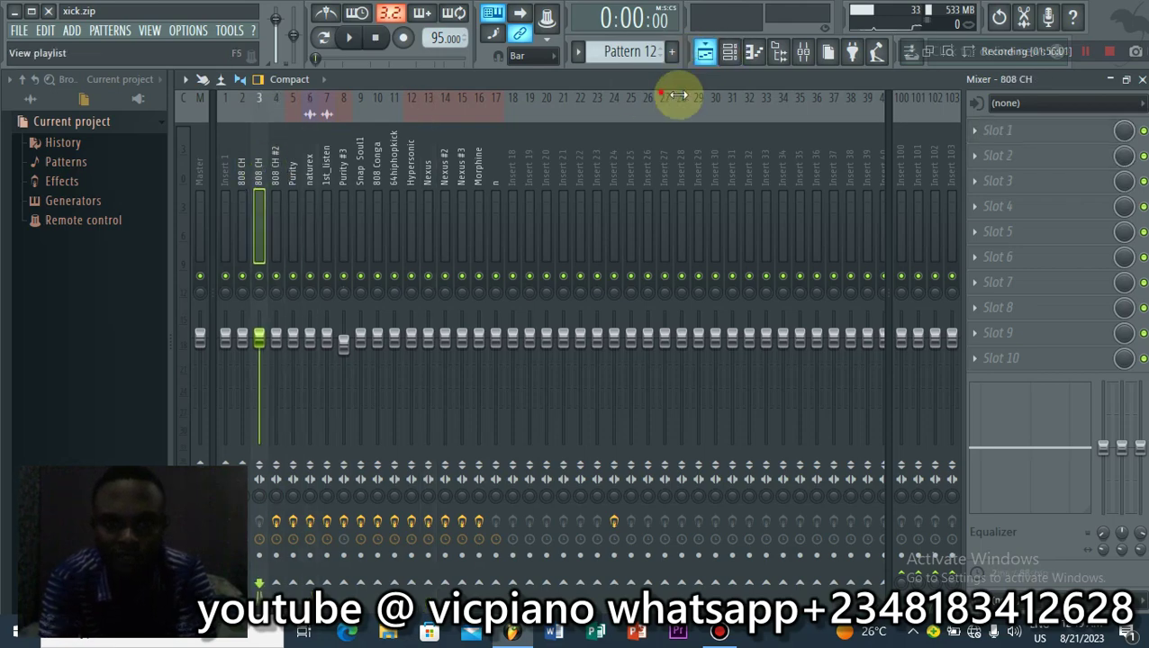
scroll(969, 112, down, 5)
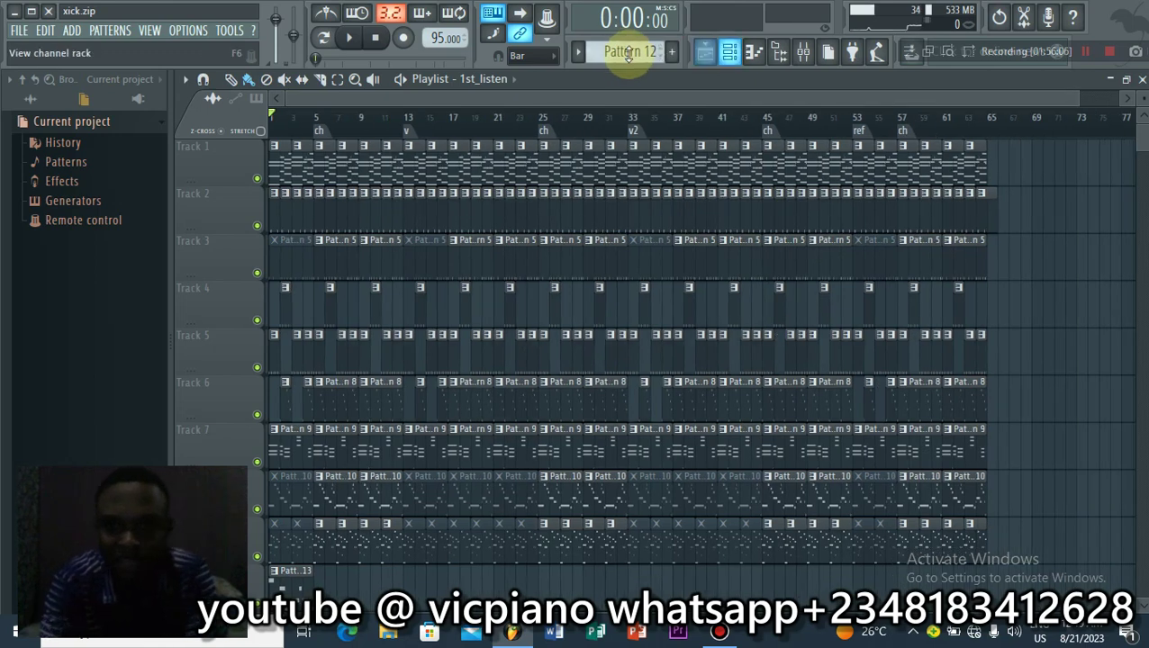
key(F4)
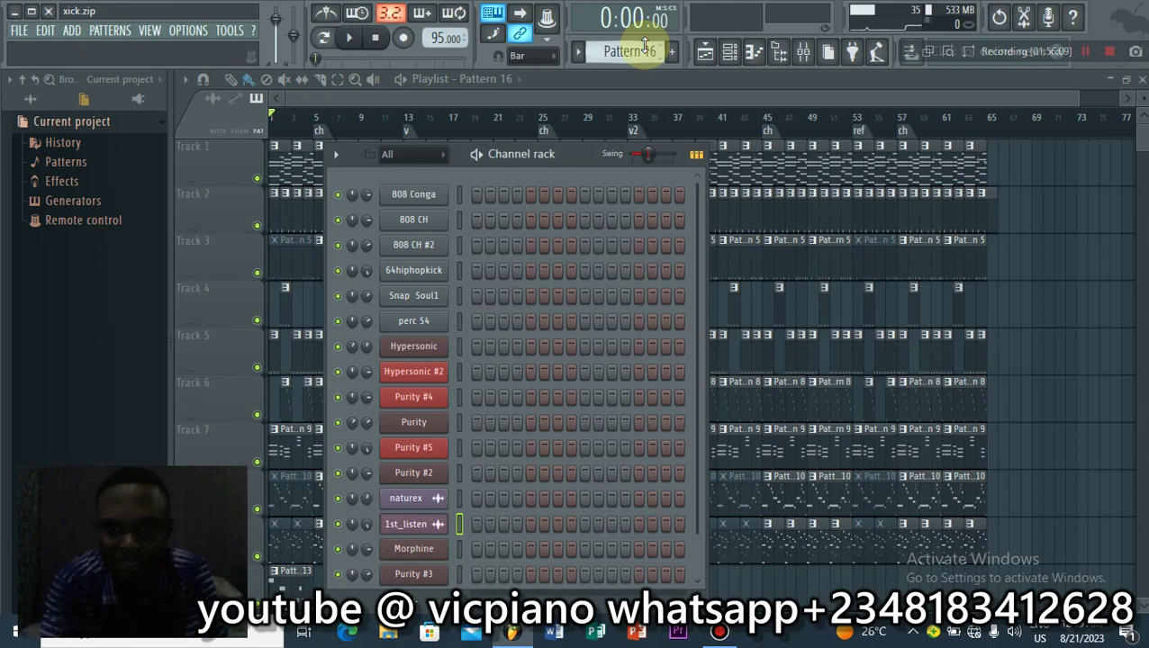
key(F6)
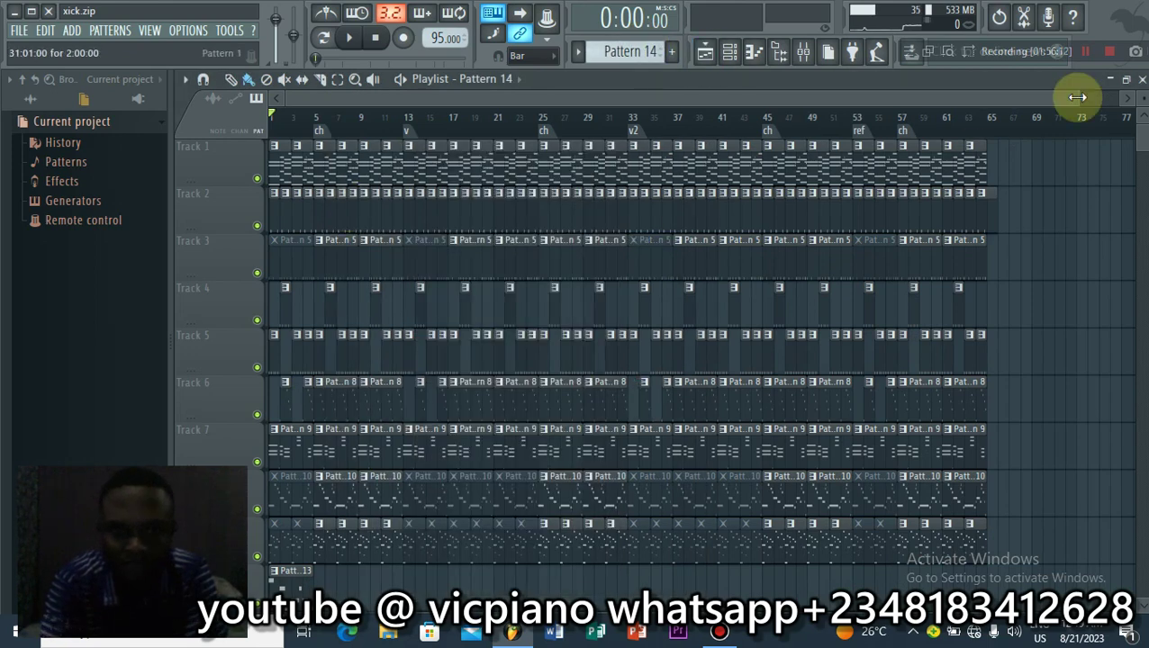
Step: Examine the playlist arrangement close up and in full, from Track 1 through the Pattern 14 and Pattern 15 clips
drag(1078, 97, 315, 45)
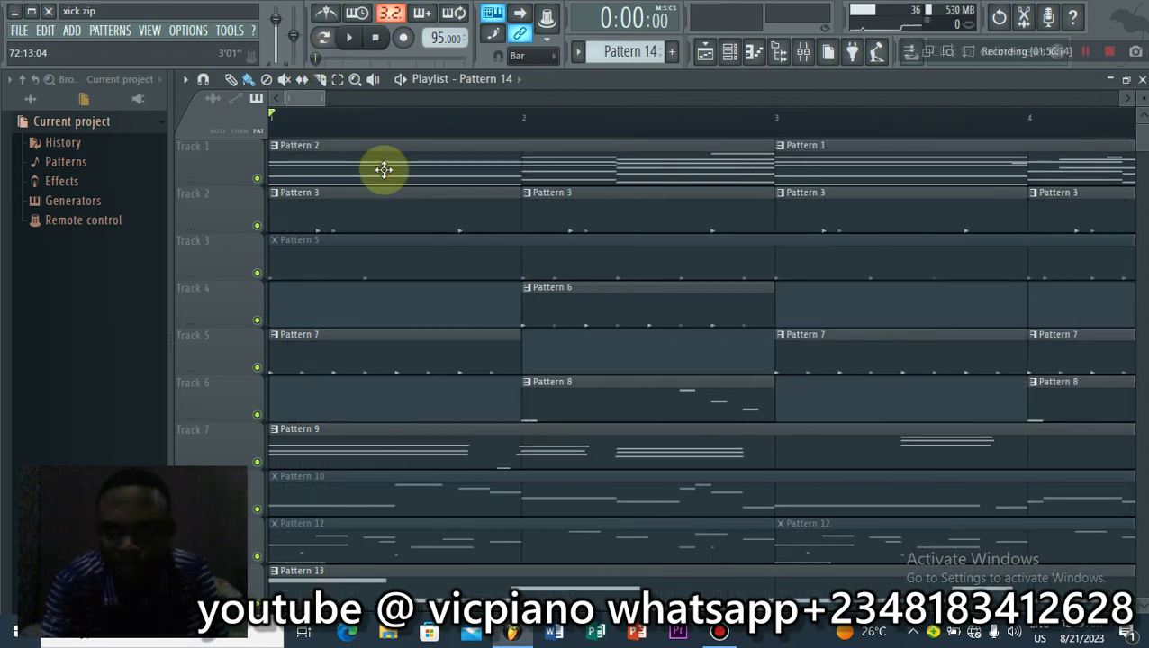
scroll(383, 170, down, 1)
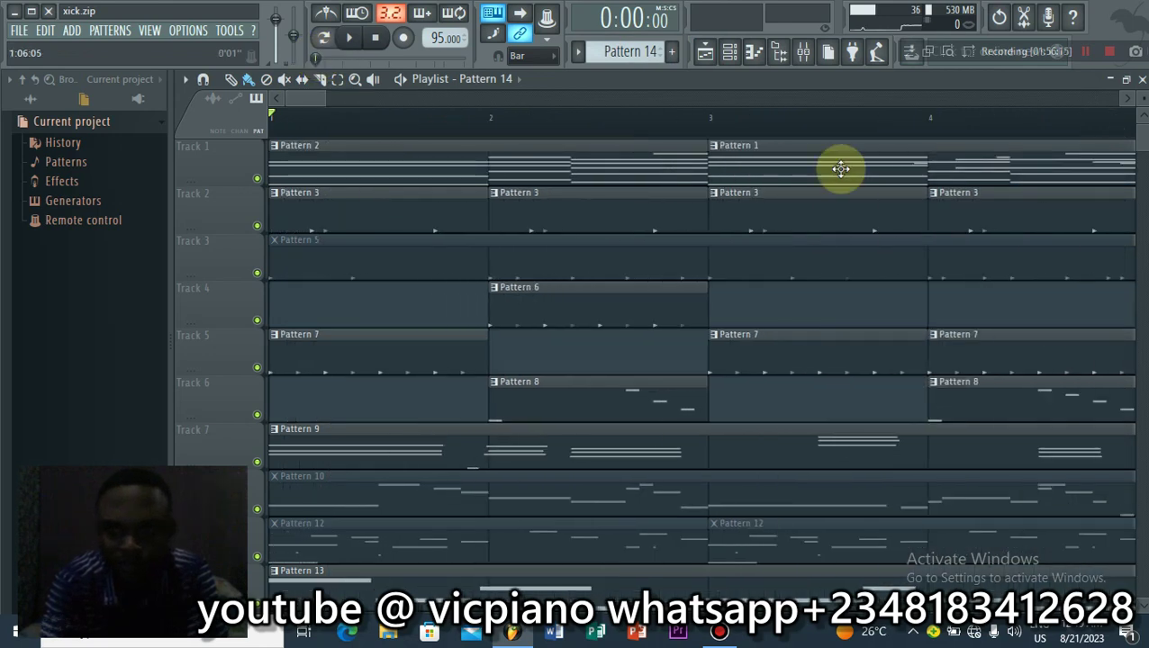
scroll(376, 69, down, 7)
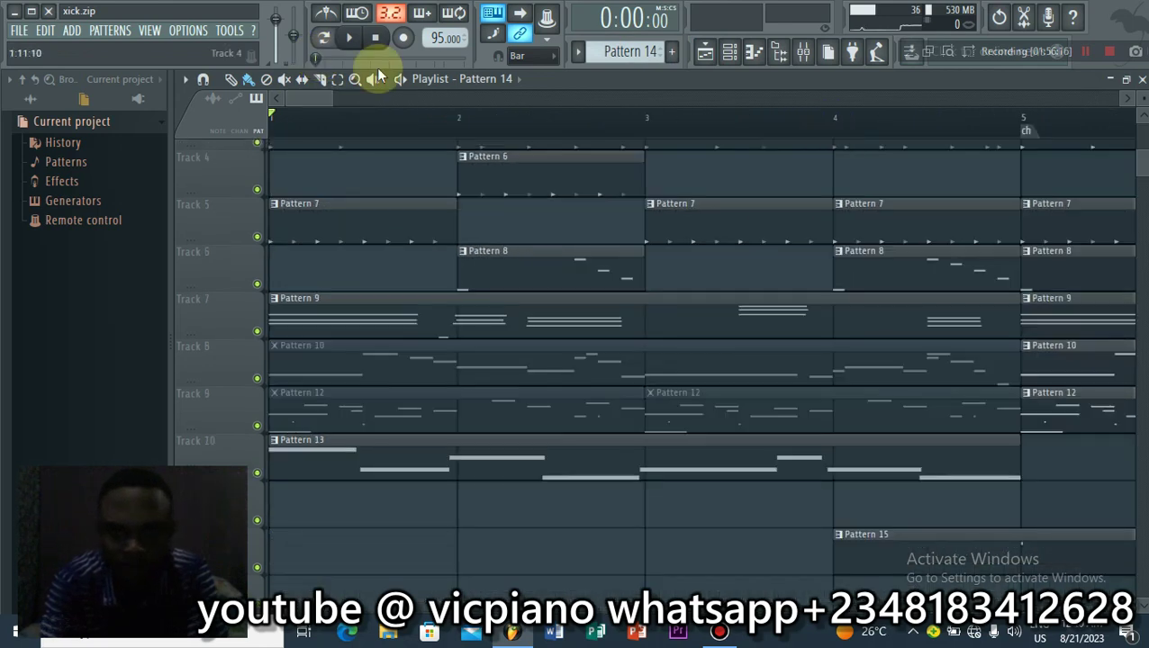
drag(376, 94, 1110, 90)
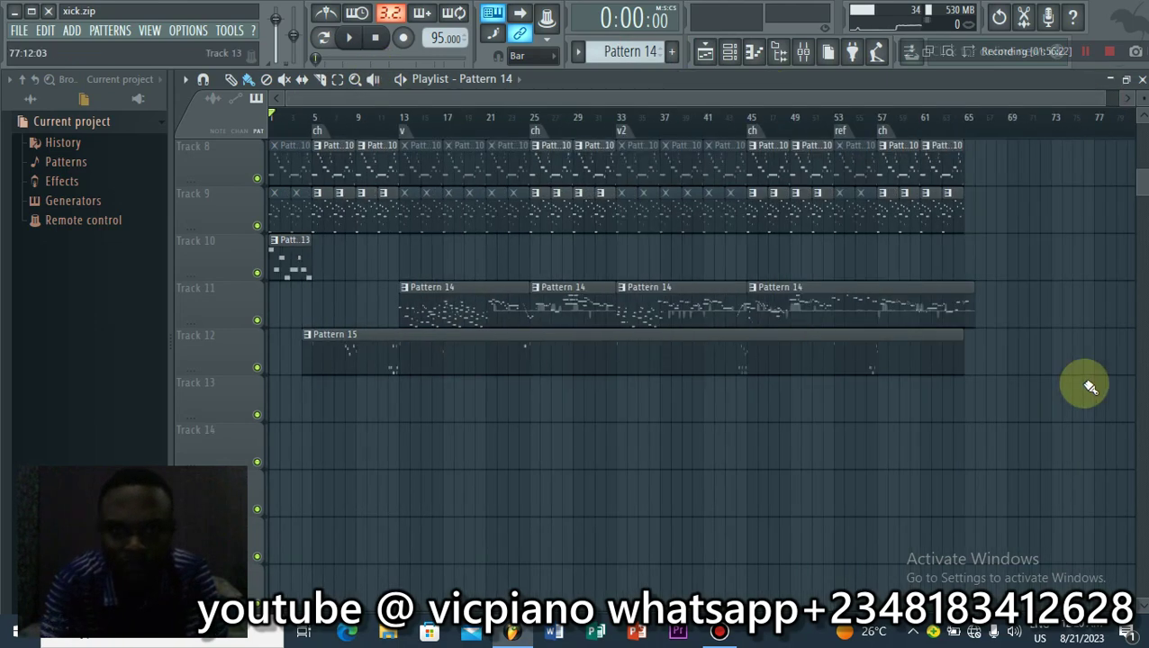
scroll(902, 272, up, 1)
scroll(902, 272, up, 6)
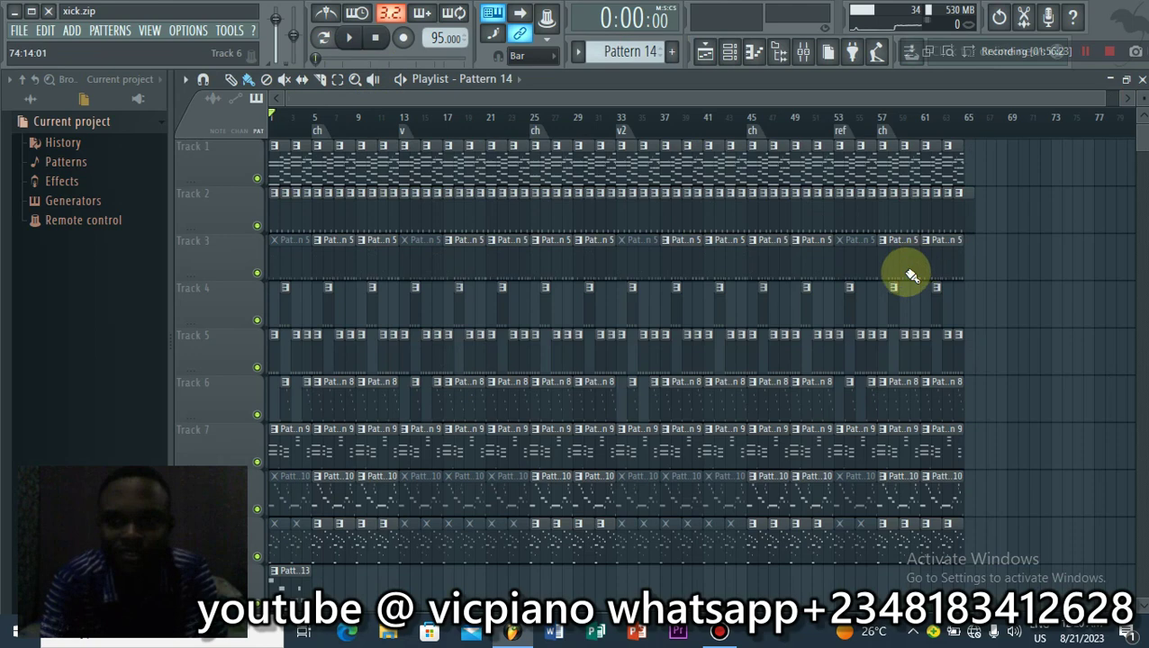
scroll(372, 148, down, 4)
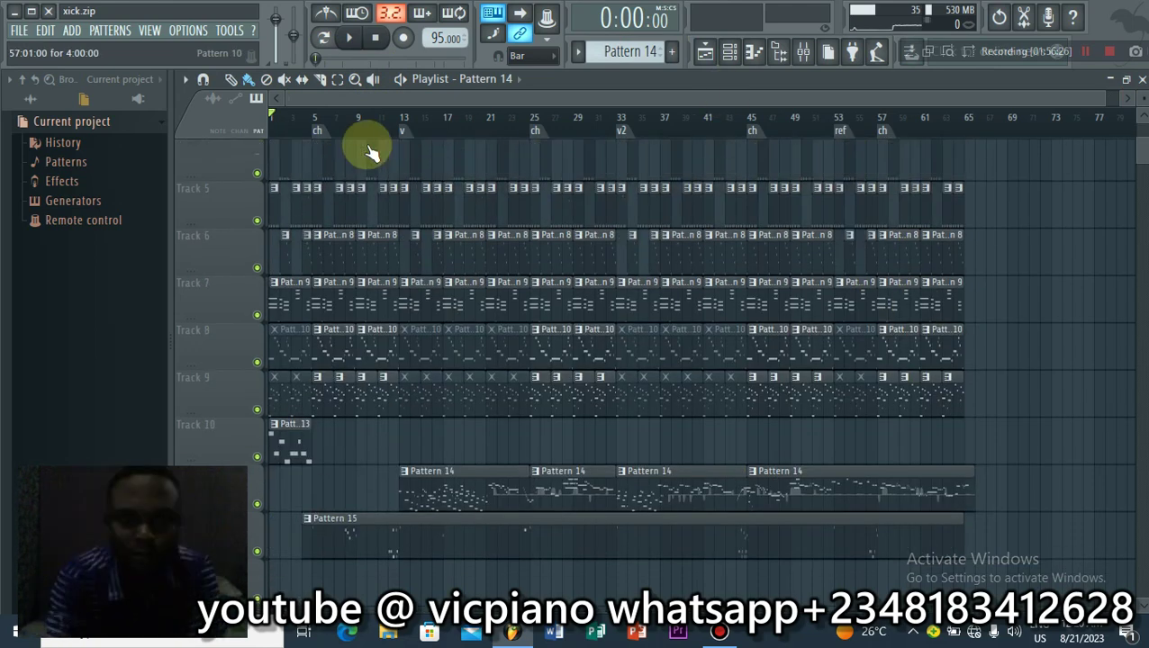
scroll(379, 133, up, 4)
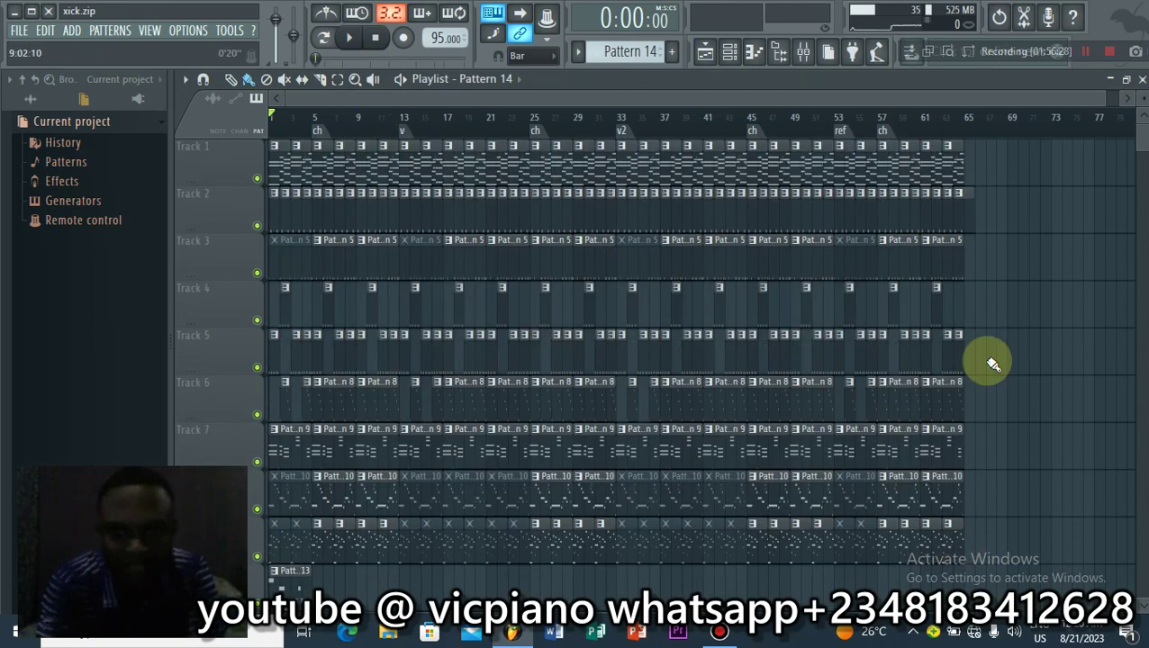
scroll(275, 523, down, 3)
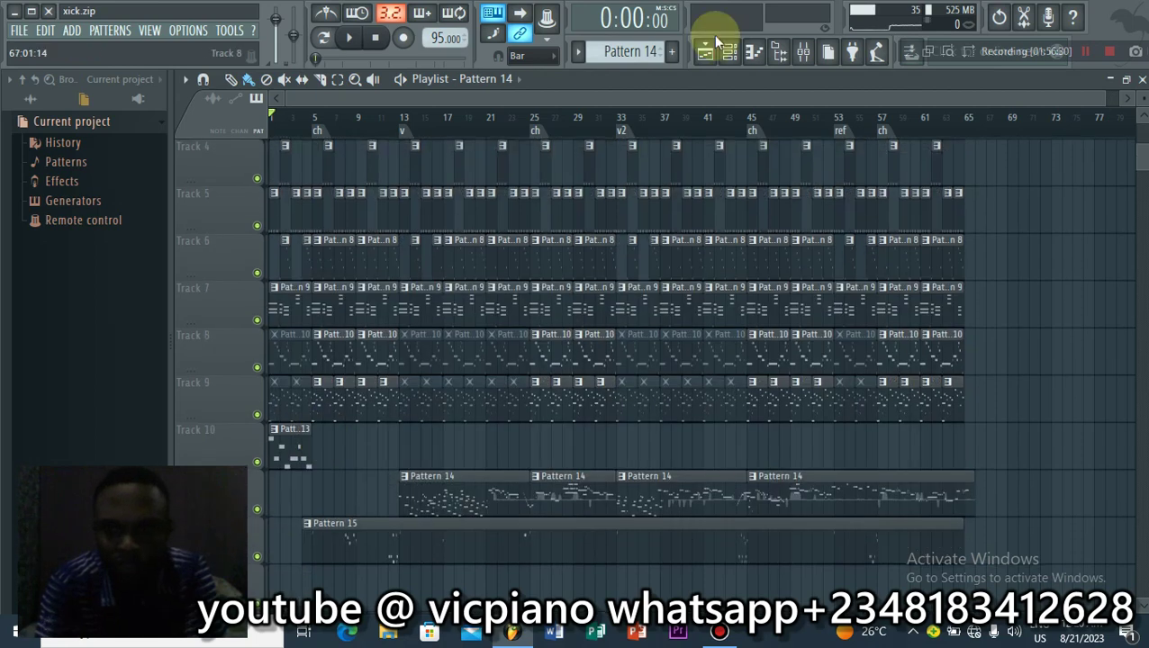
Step: Browse the patterns in the channel rack down to Pattern 1 and back up to Pattern 14, and hide the rack
scroll(619, 50, down, 4)
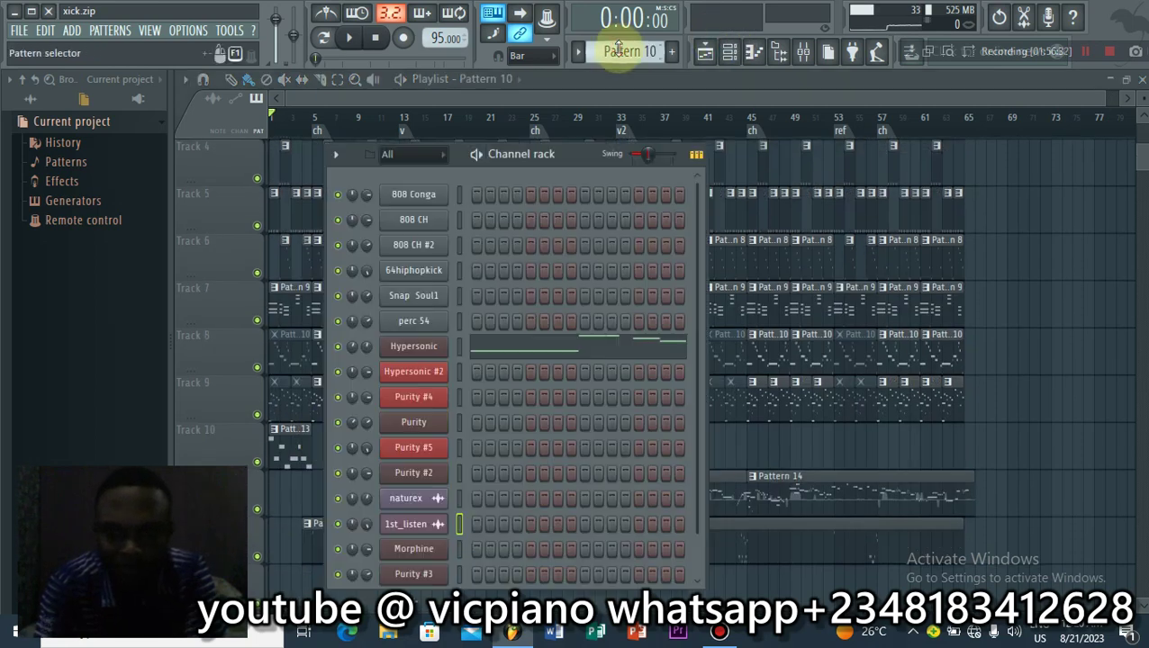
scroll(617, 49, down, 8)
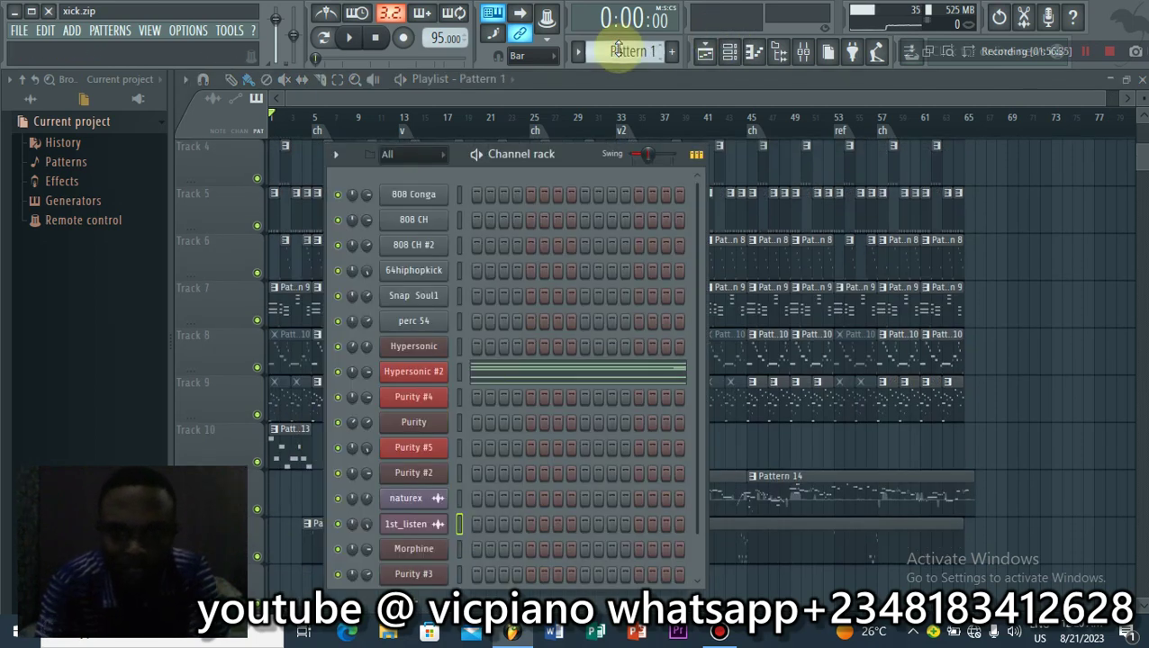
scroll(617, 50, up, 5)
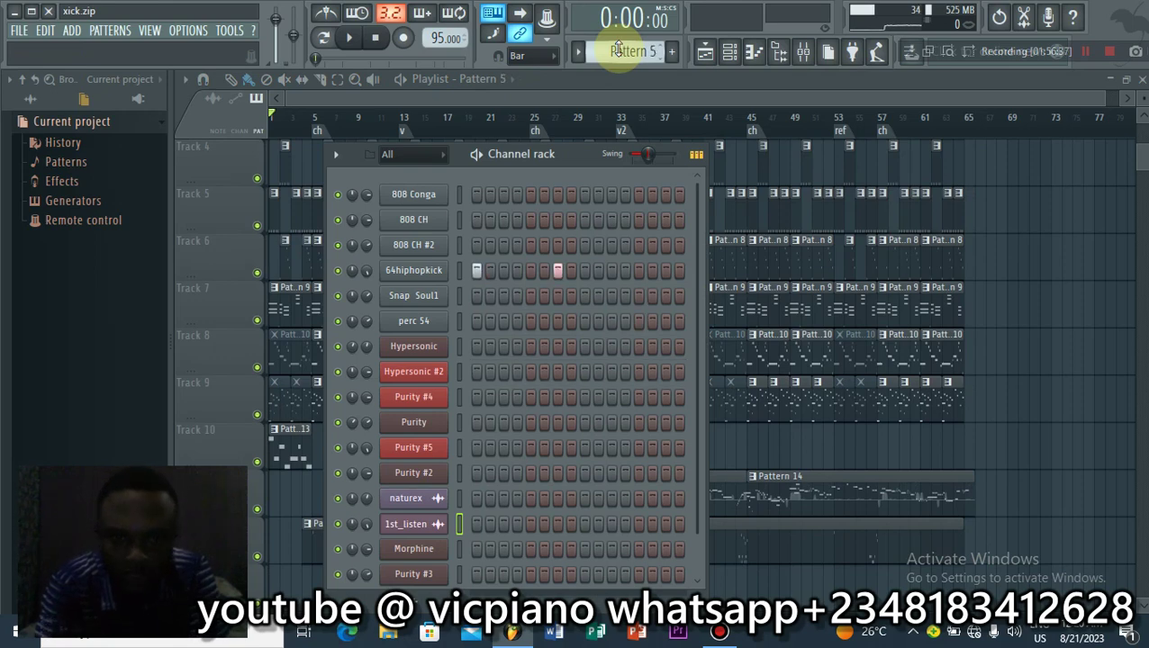
scroll(617, 47, up, 1)
scroll(618, 50, up, 3)
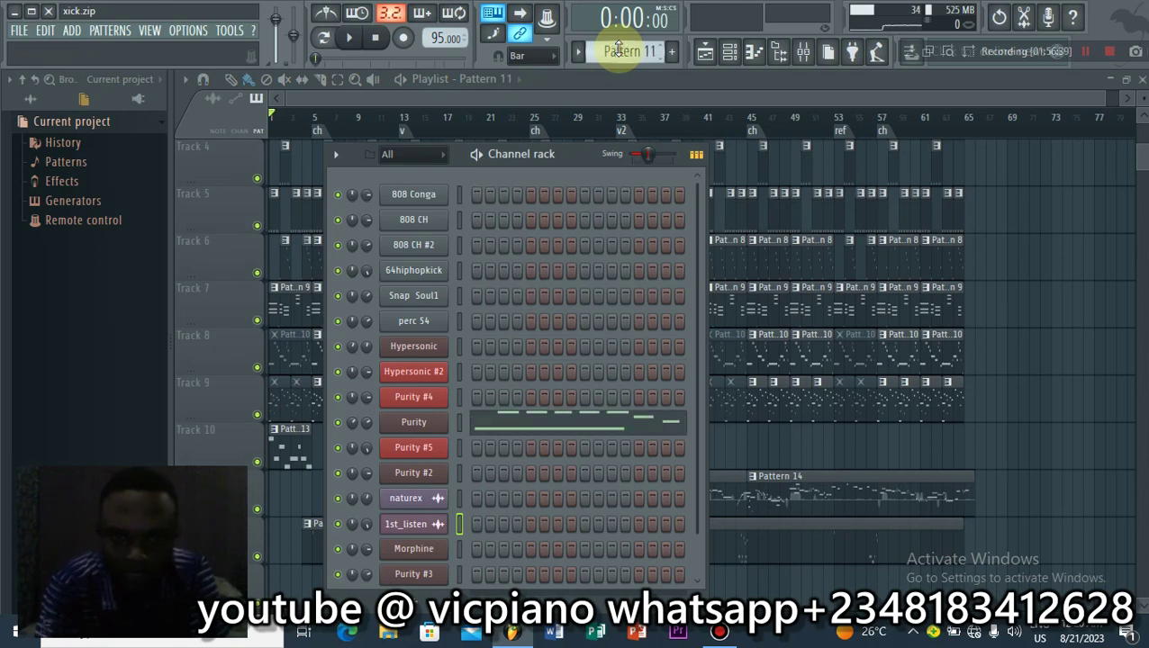
scroll(618, 50, up, 3)
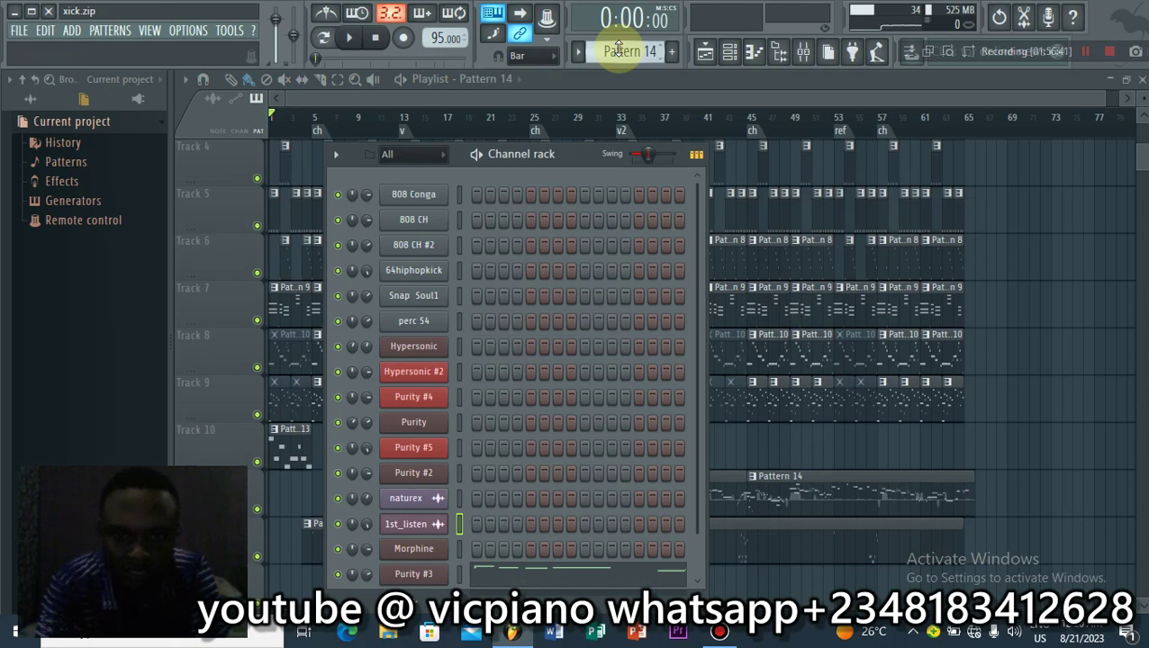
click(378, 83)
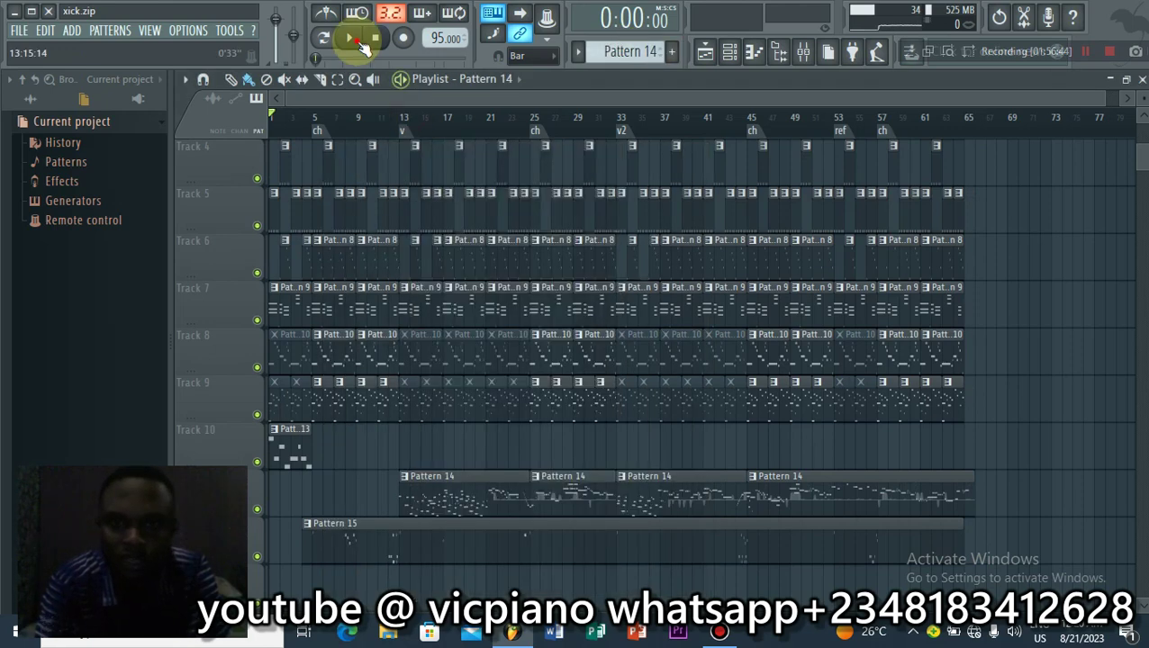
Step: Play the song from the start and check the channel rack and the mixer levels during playback
click(359, 43)
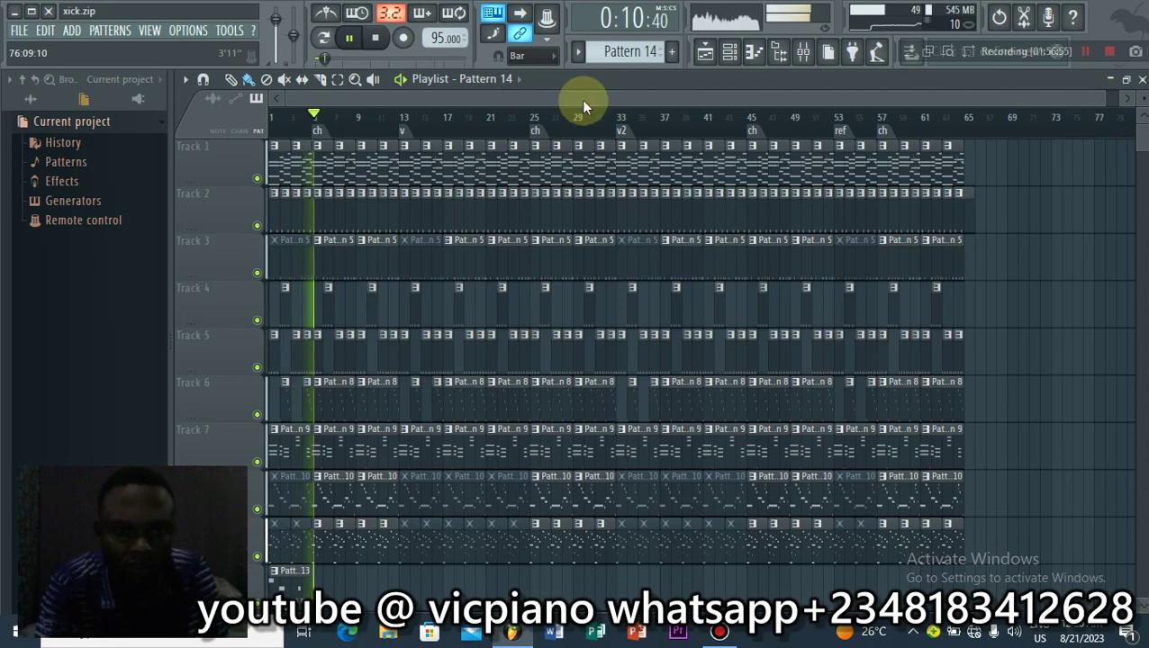
click(730, 56)
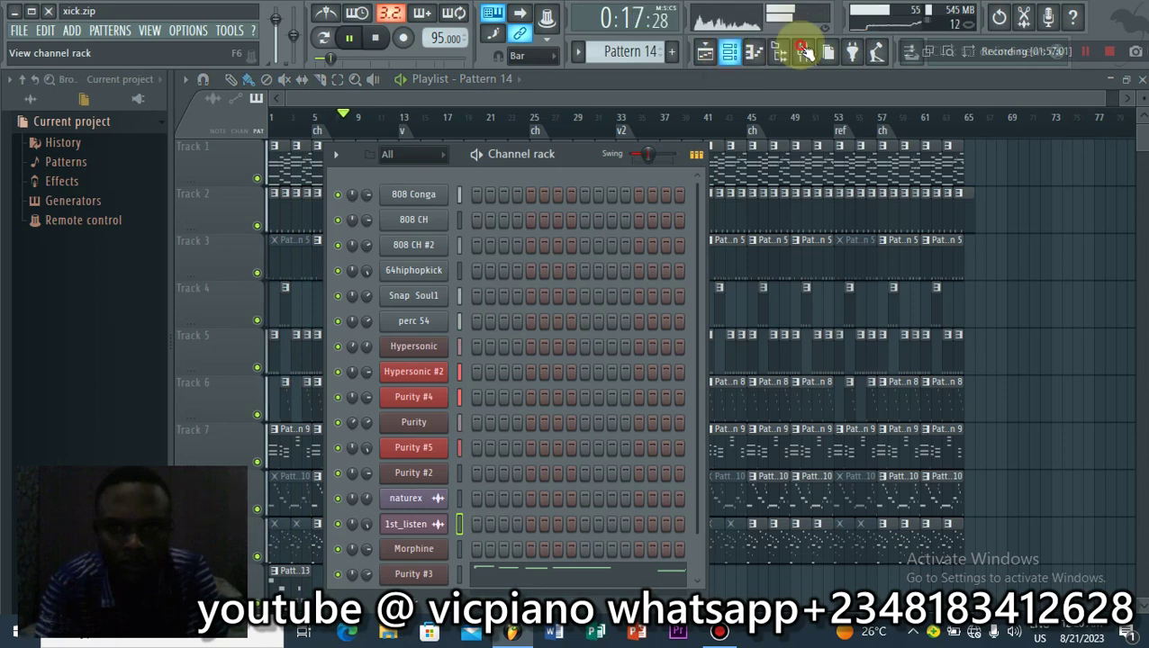
key(F6)
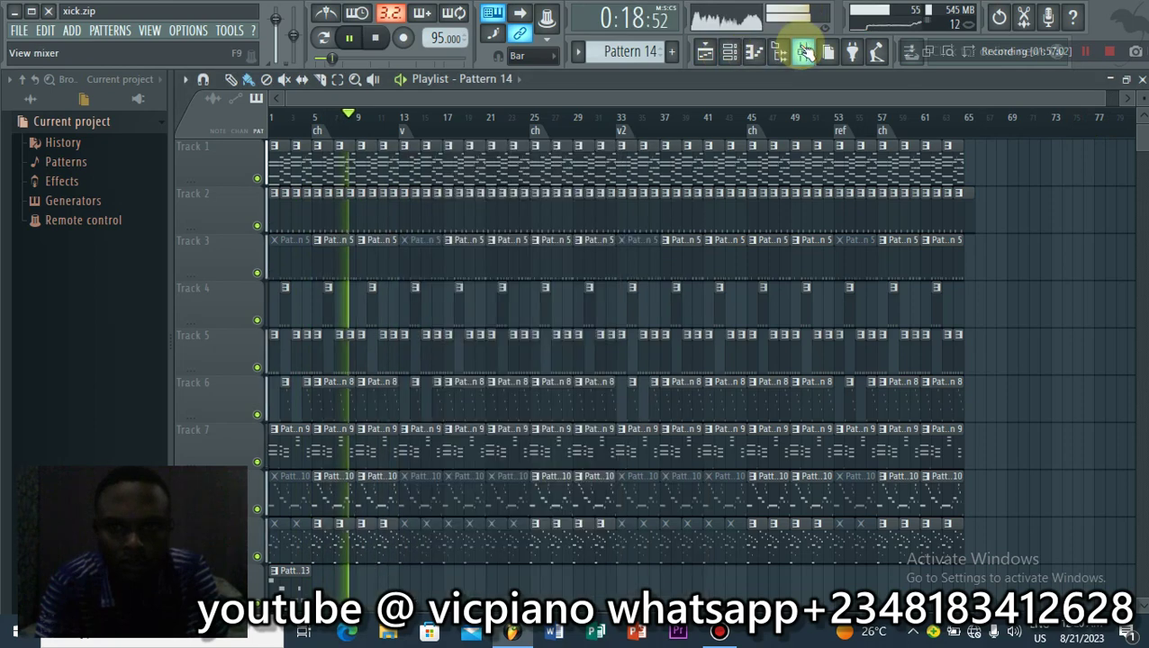
click(804, 52)
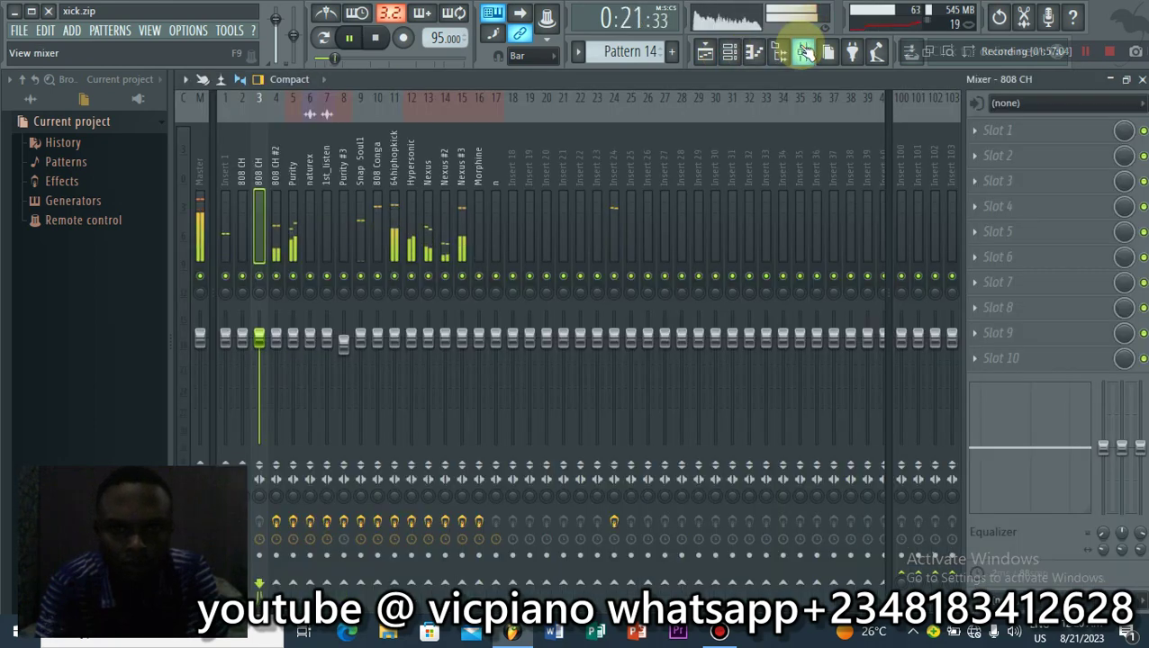
click(707, 53)
click(730, 52)
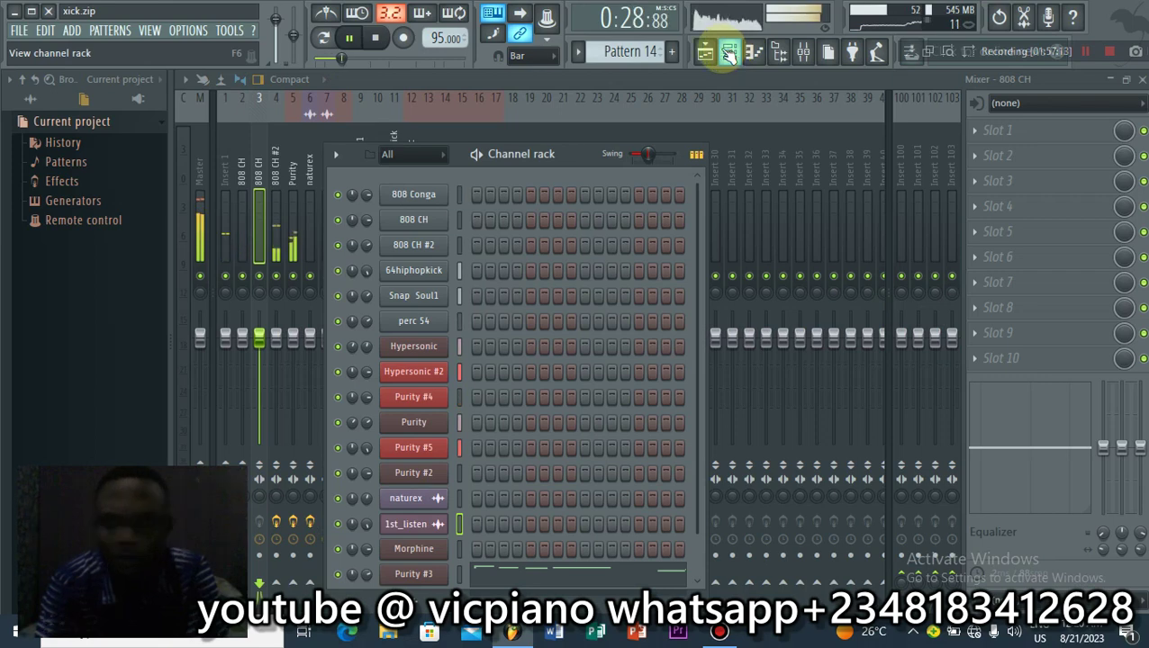
Step: Return to the playlist during playback and inspect the clips on the lower and upper tracks
click(707, 52)
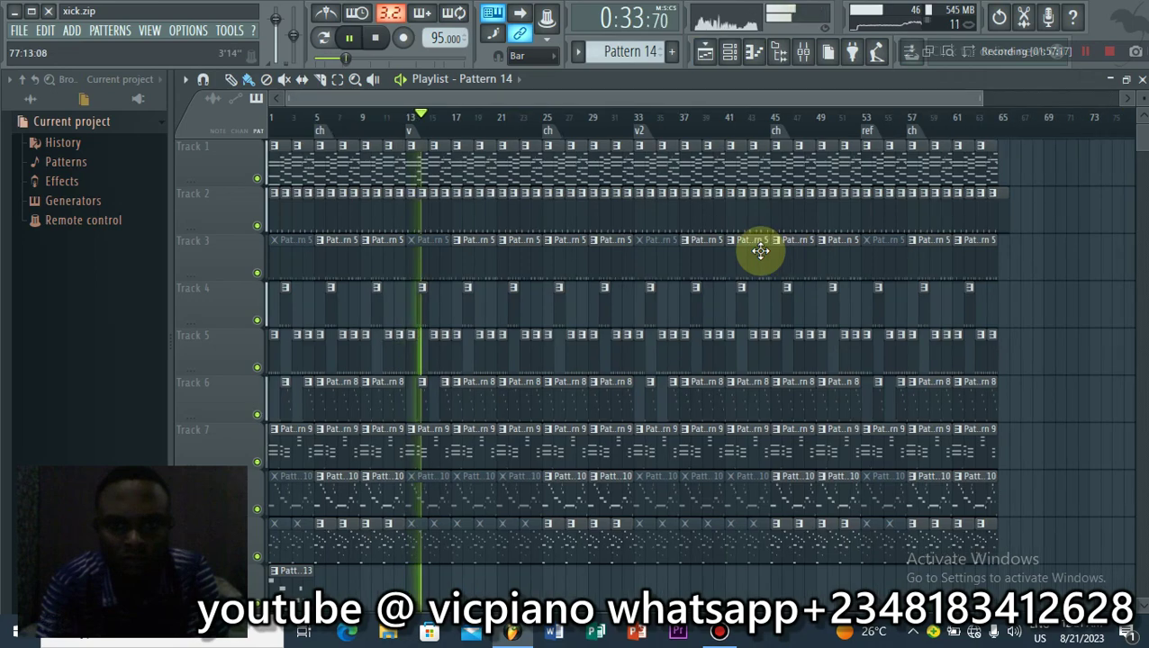
scroll(760, 250, down, 5)
scroll(646, 205, down, 1)
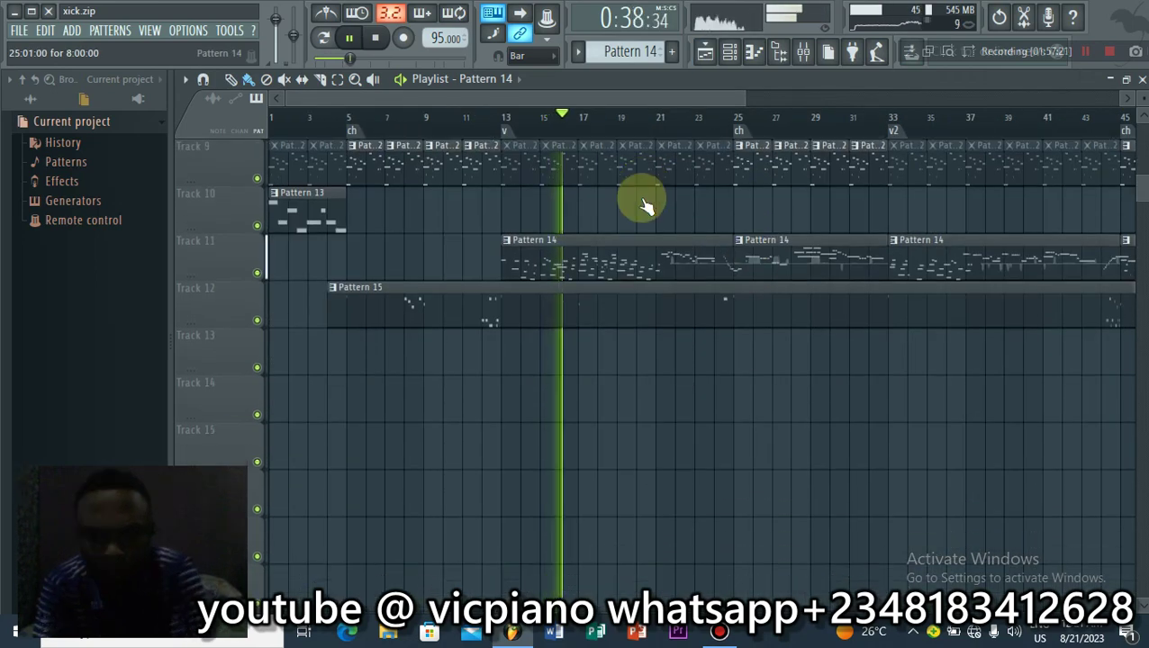
scroll(646, 205, up, 5)
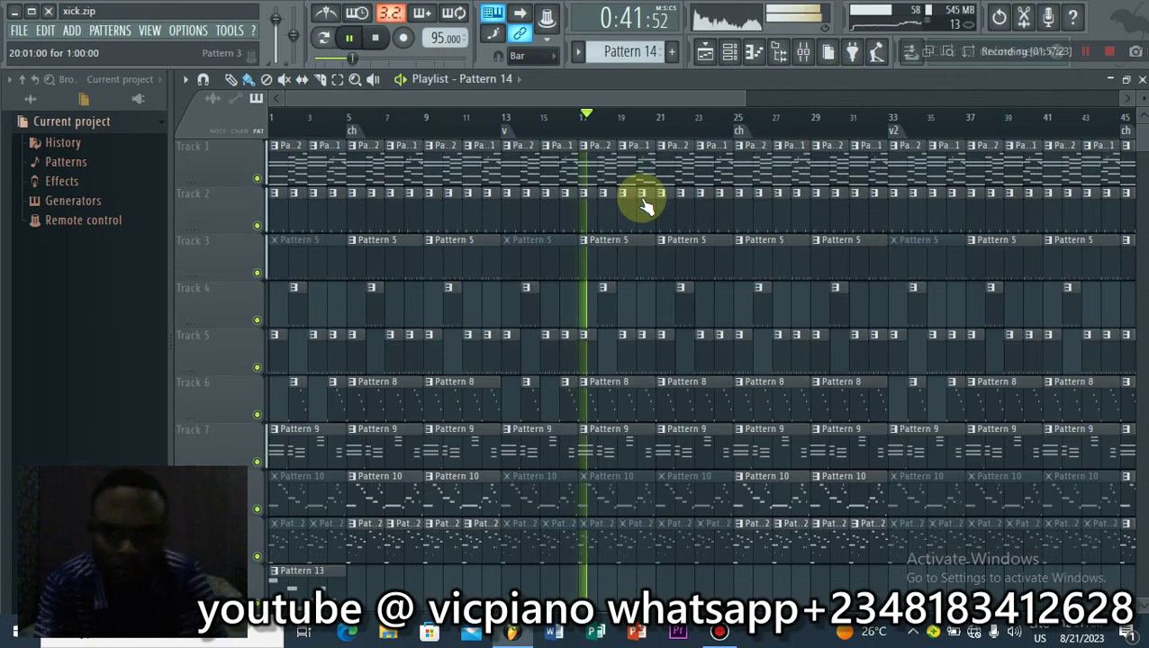
Step: Hide the playlist and show the Purity #3 notes of Pattern 14 in the piano roll
click(707, 54)
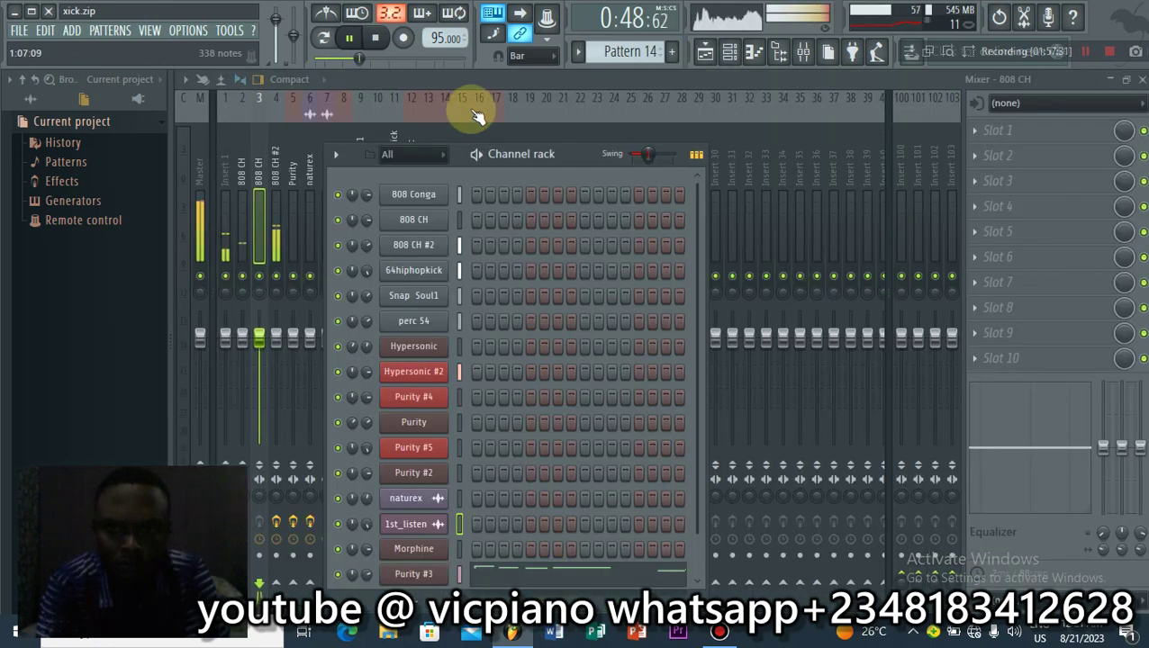
key(F7)
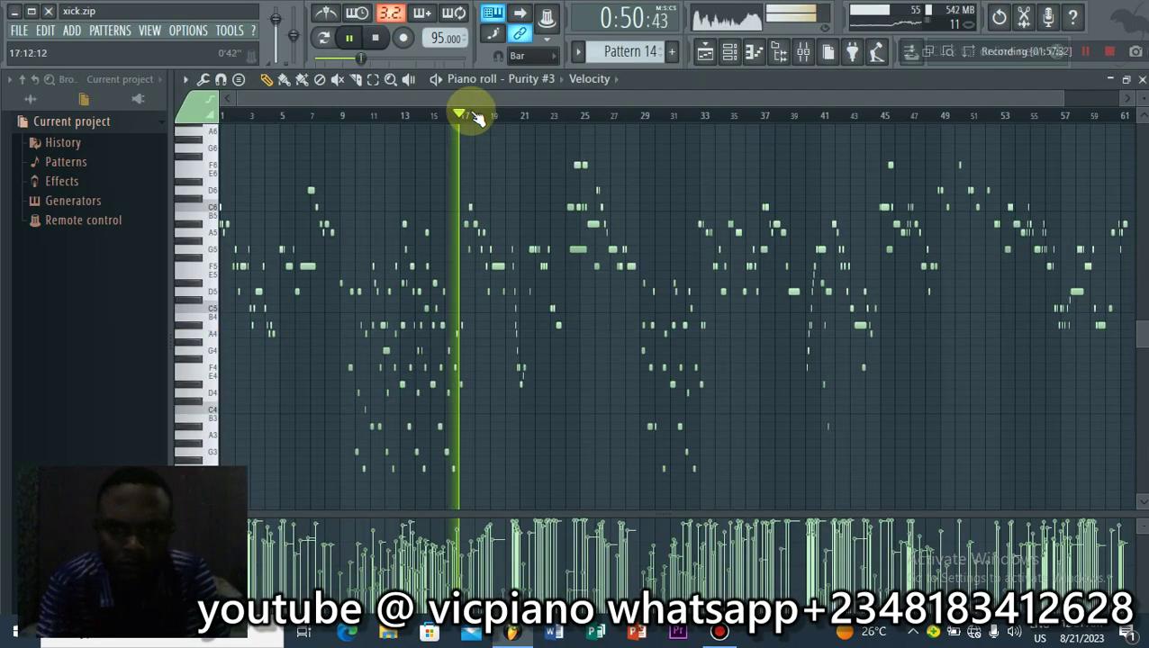
Step: Examine the Purity #3 notes of Pattern 14, and bring up the Purity notes of Pattern 12 in the piano roll
scroll(475, 117, up, 5)
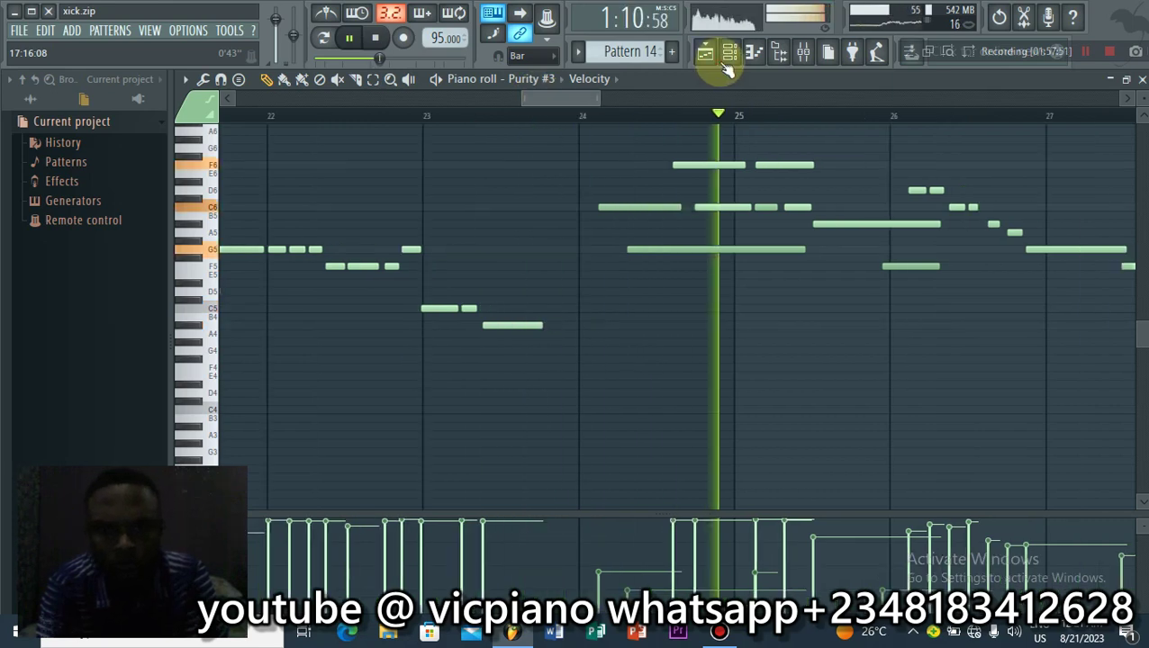
click(729, 51)
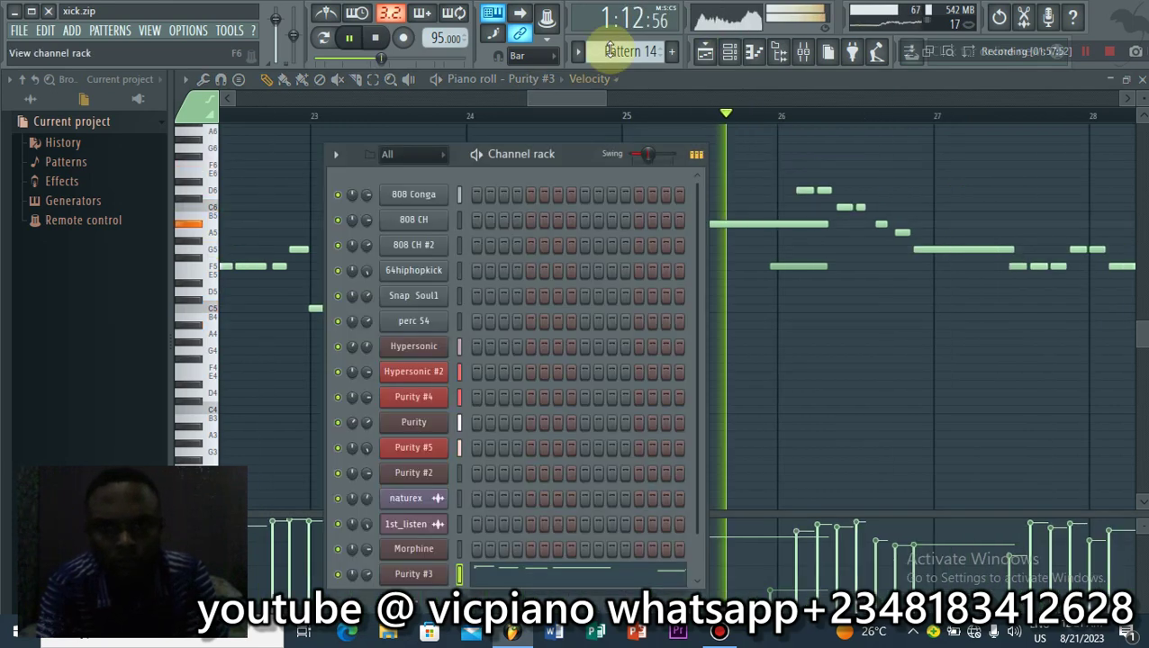
scroll(610, 52, up, 1)
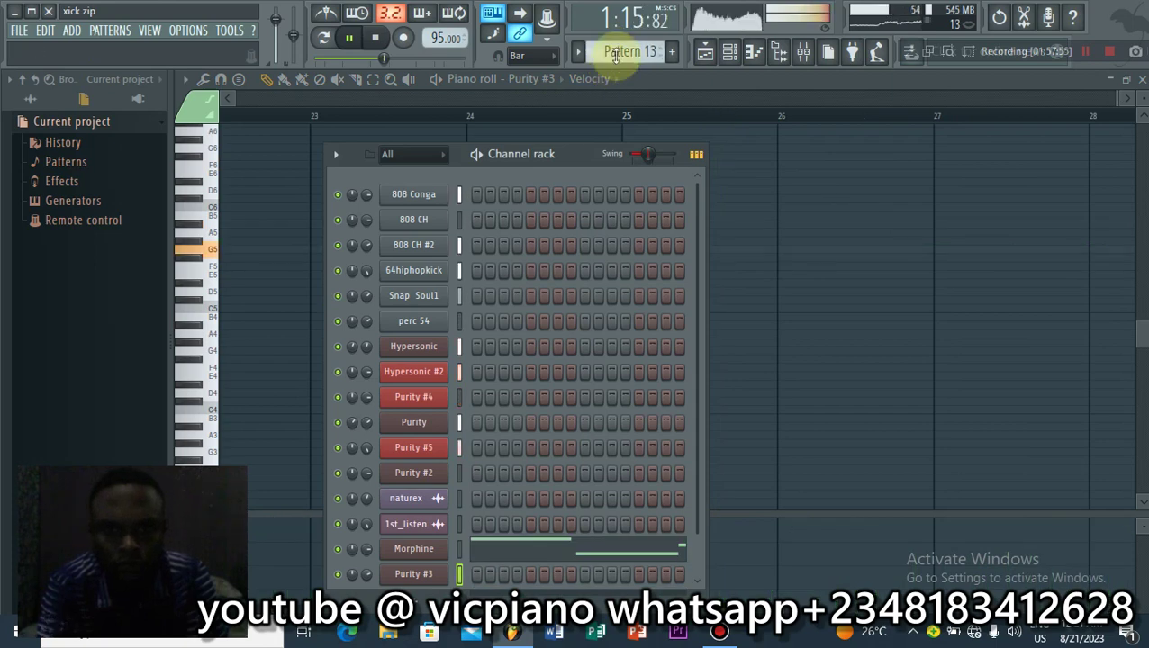
scroll(615, 51, up, 1)
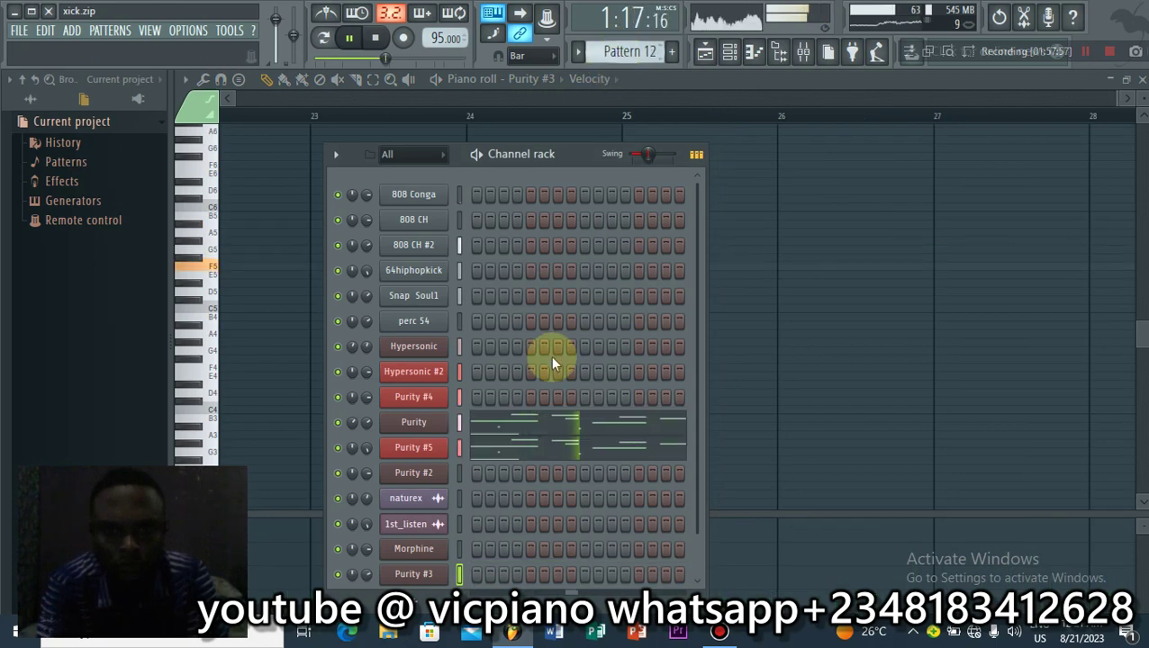
click(560, 424)
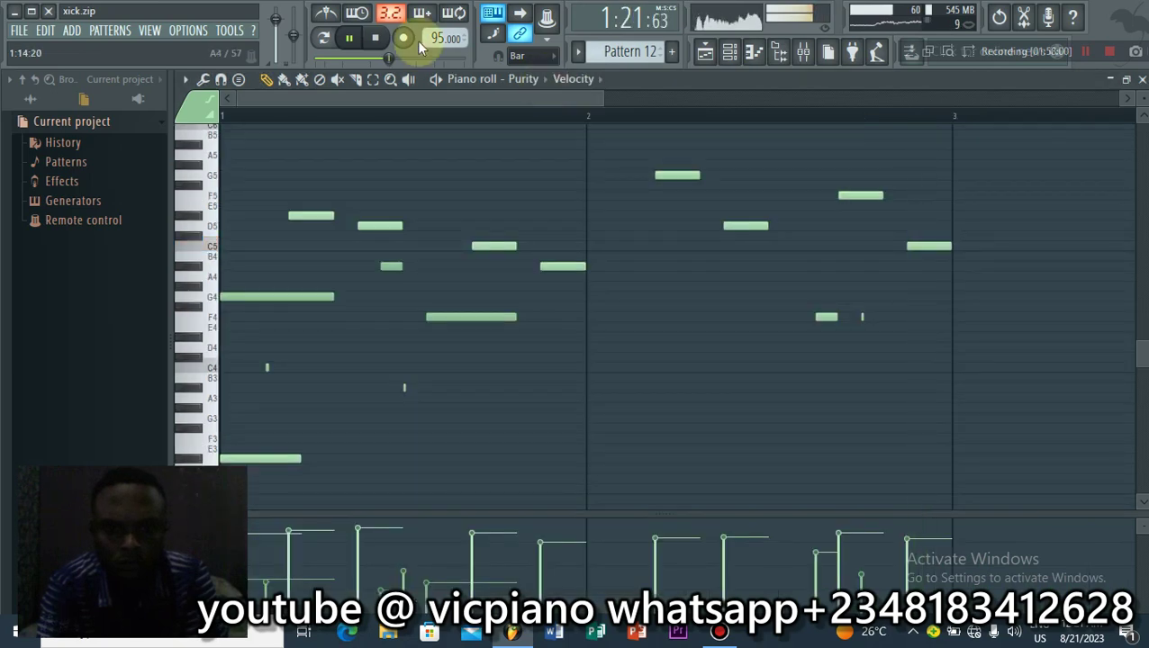
Step: Stop the song and return to the playlist to view the whole arrangement with its section markers
click(376, 37)
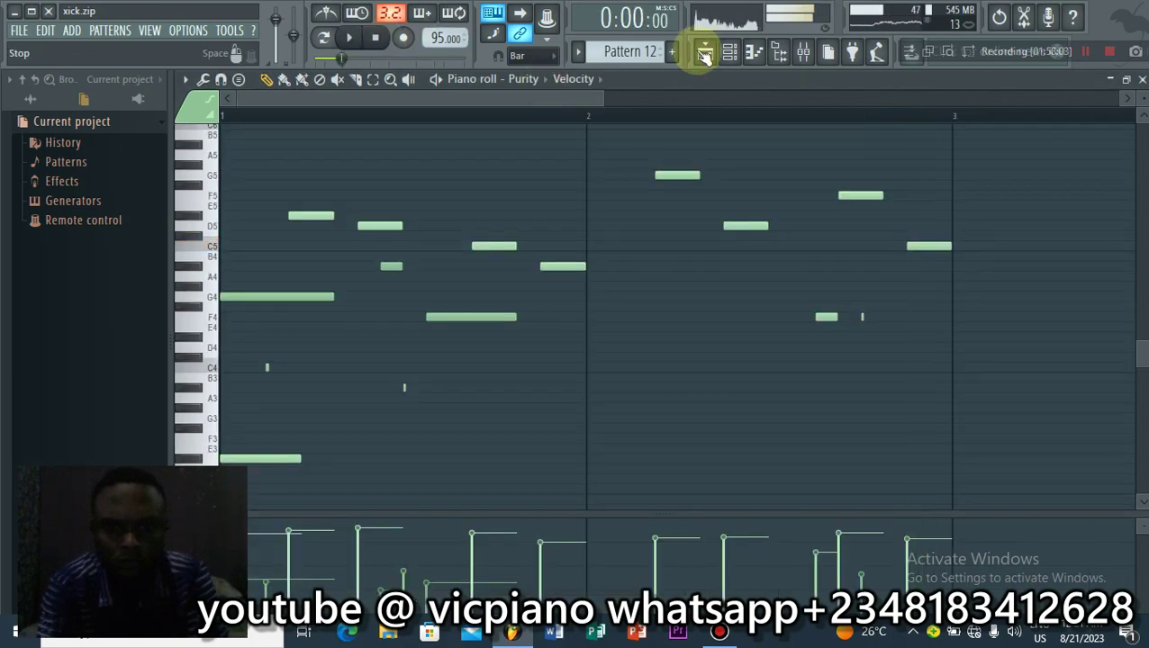
key(F5)
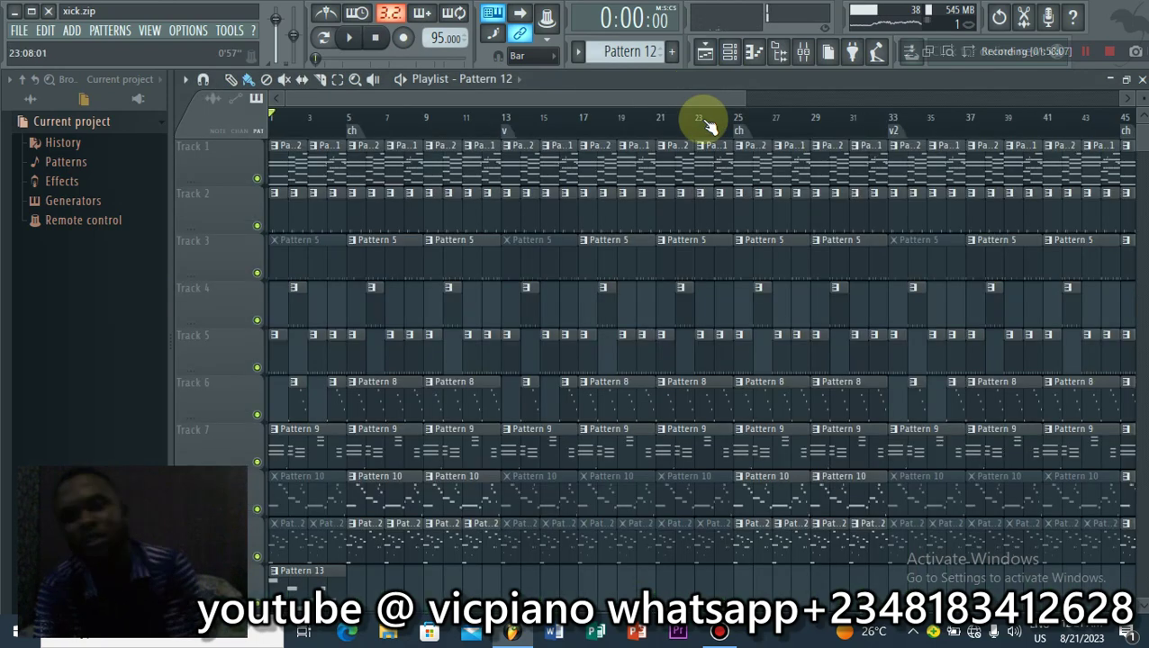
scroll(709, 125, down, 3)
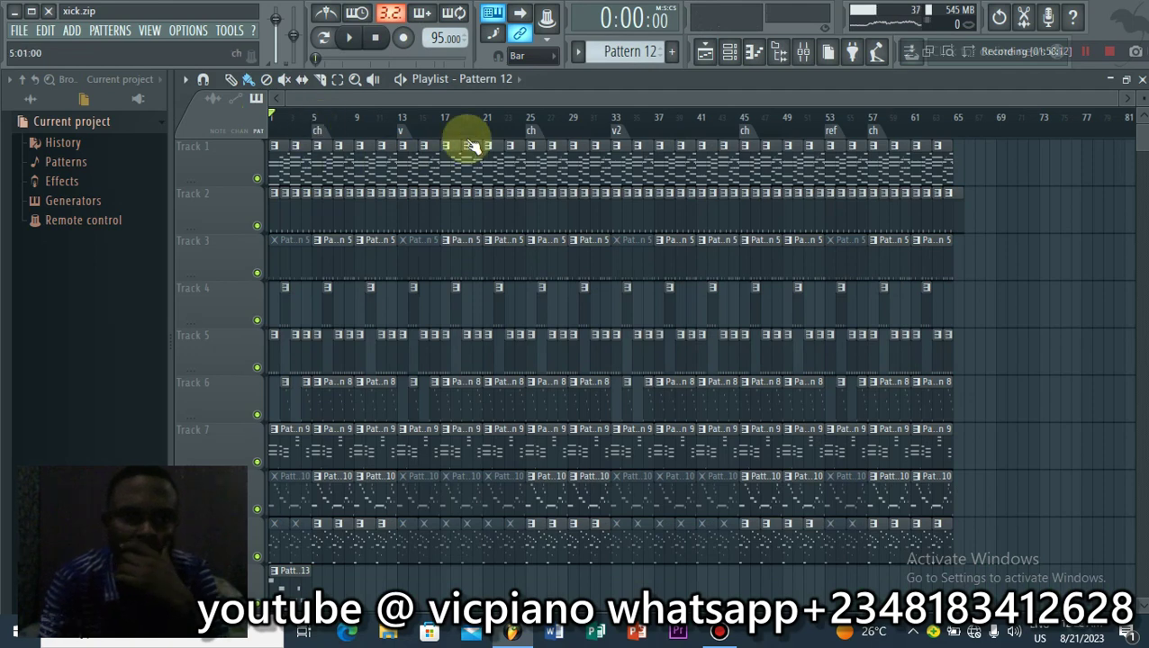
Step: Try to add a time marker to the playlist, leaving its name empty
click(186, 79)
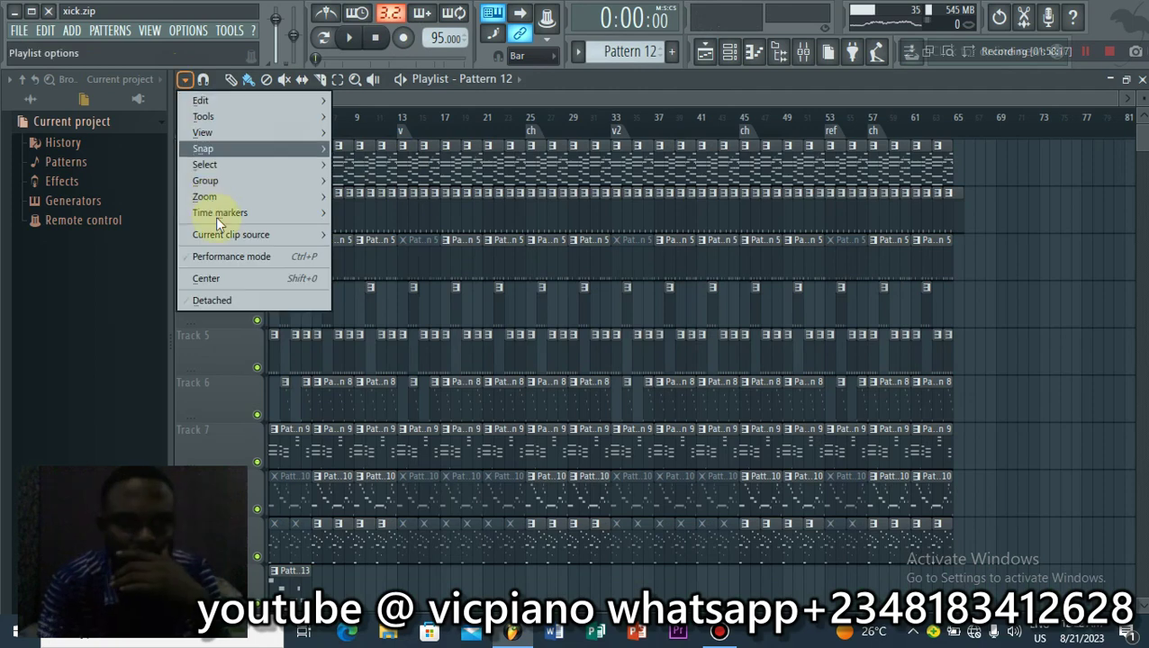
mouse_move(215, 216)
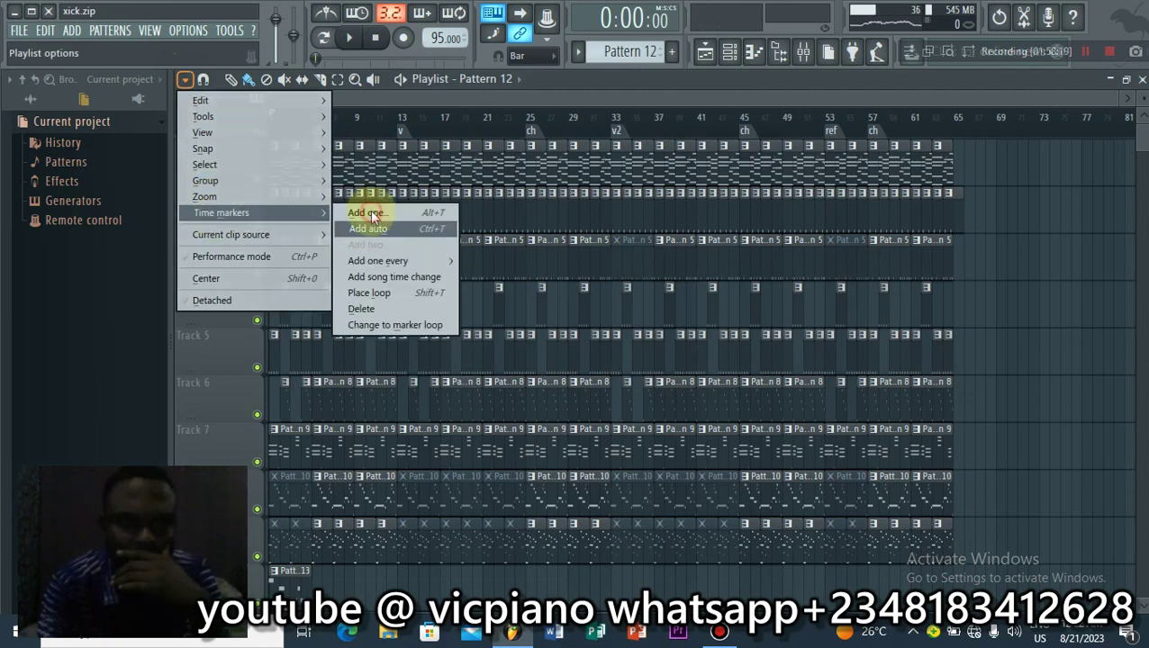
click(367, 213)
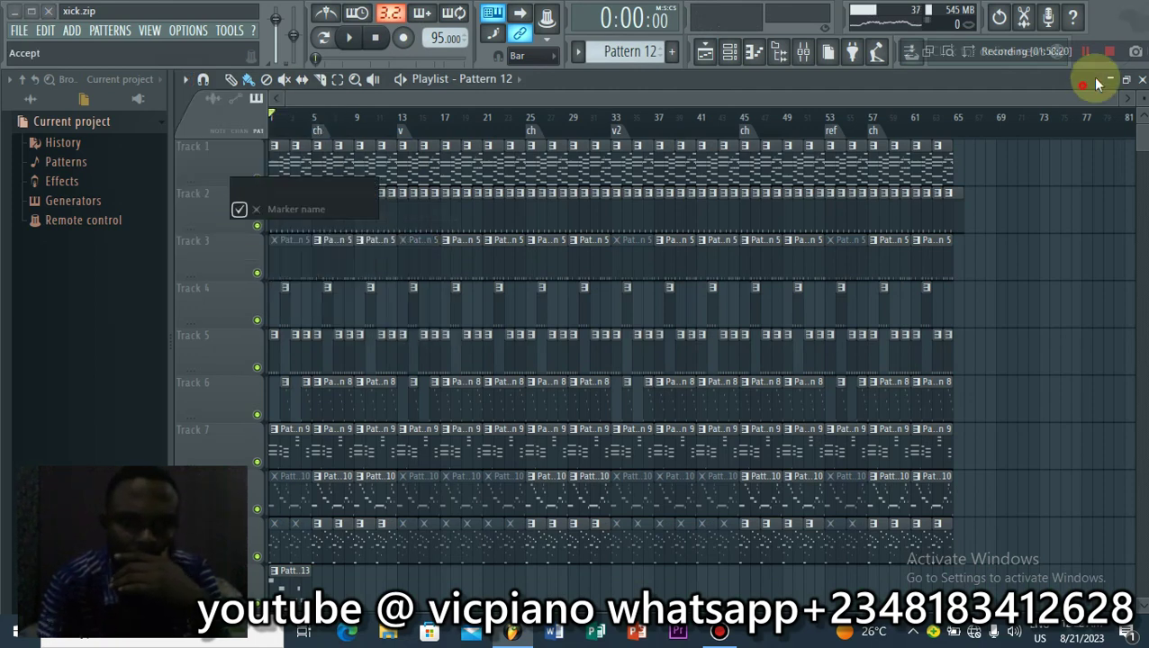
key(Return)
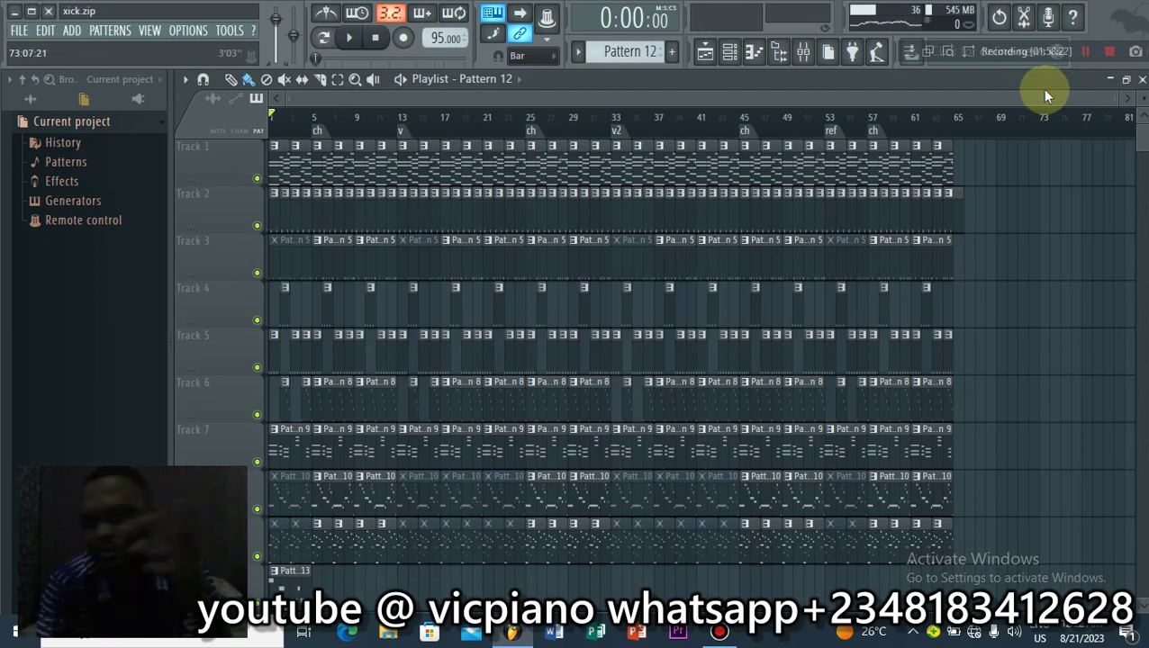